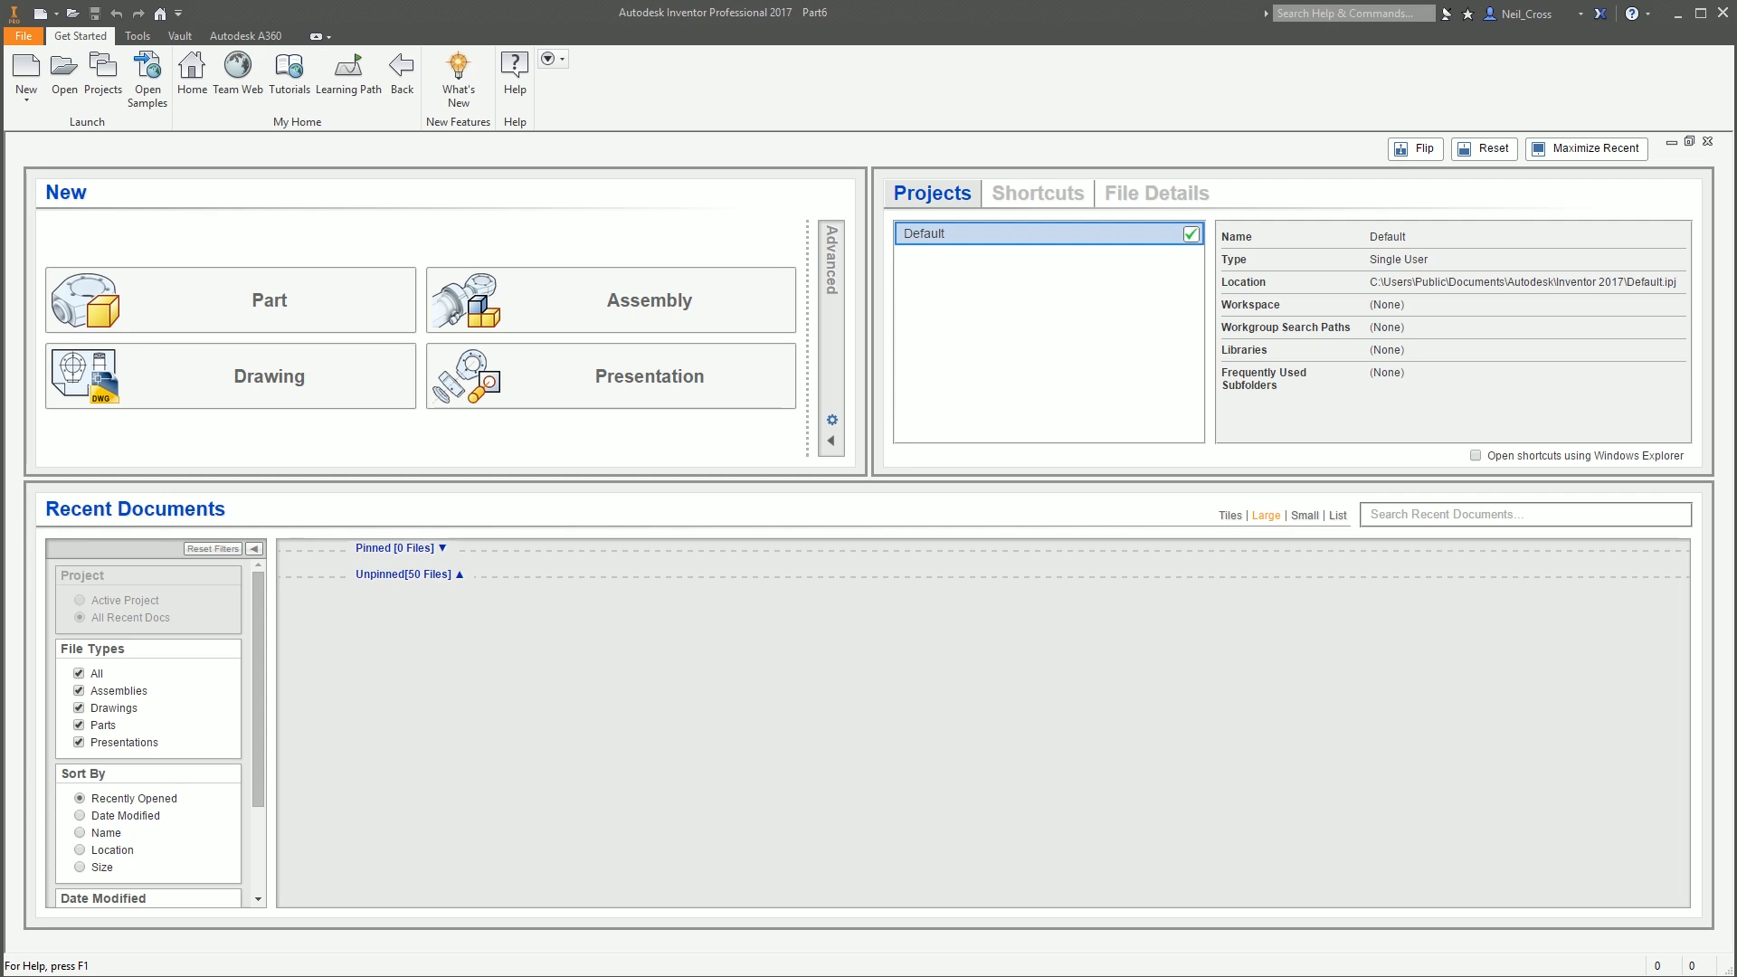
In the browser, look through the Minecraft image results and view the ThinkGeek diamond sword image at full size as reference
{"action": "left_click_drag", "start_coordinate": [1736, 127], "coordinate": [1066, 155]}
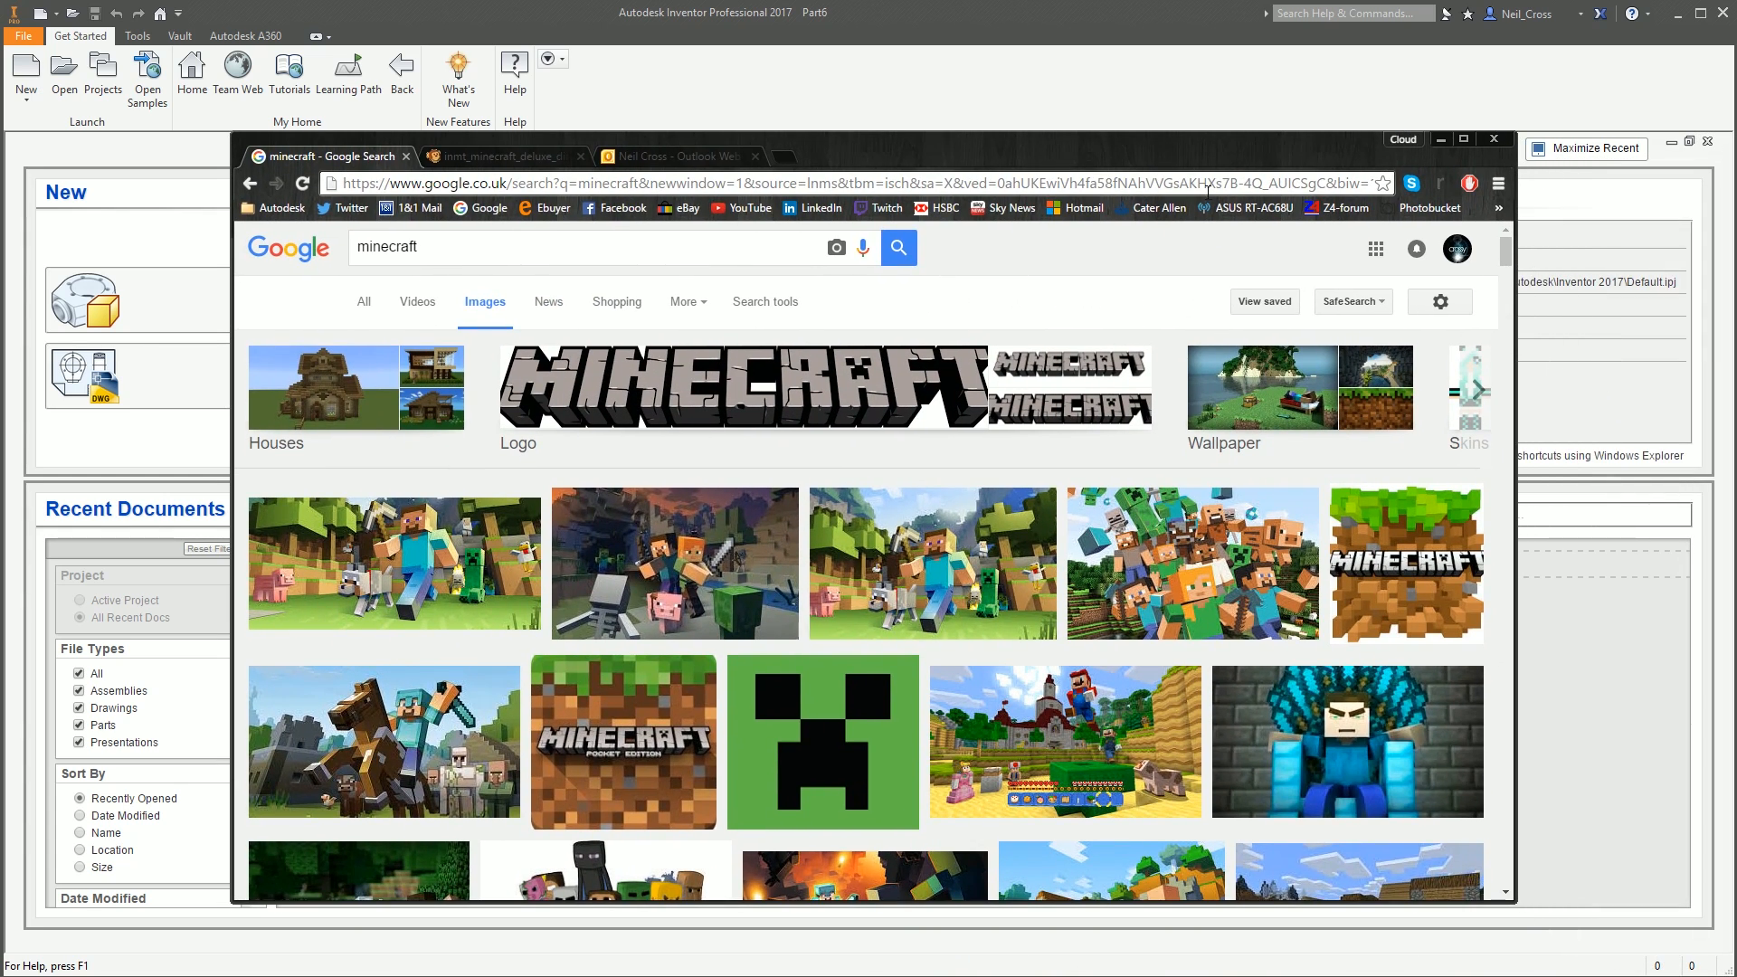
{"action": "scroll", "coordinate": [588, 704], "scroll_direction": "down", "scroll_amount": 7}
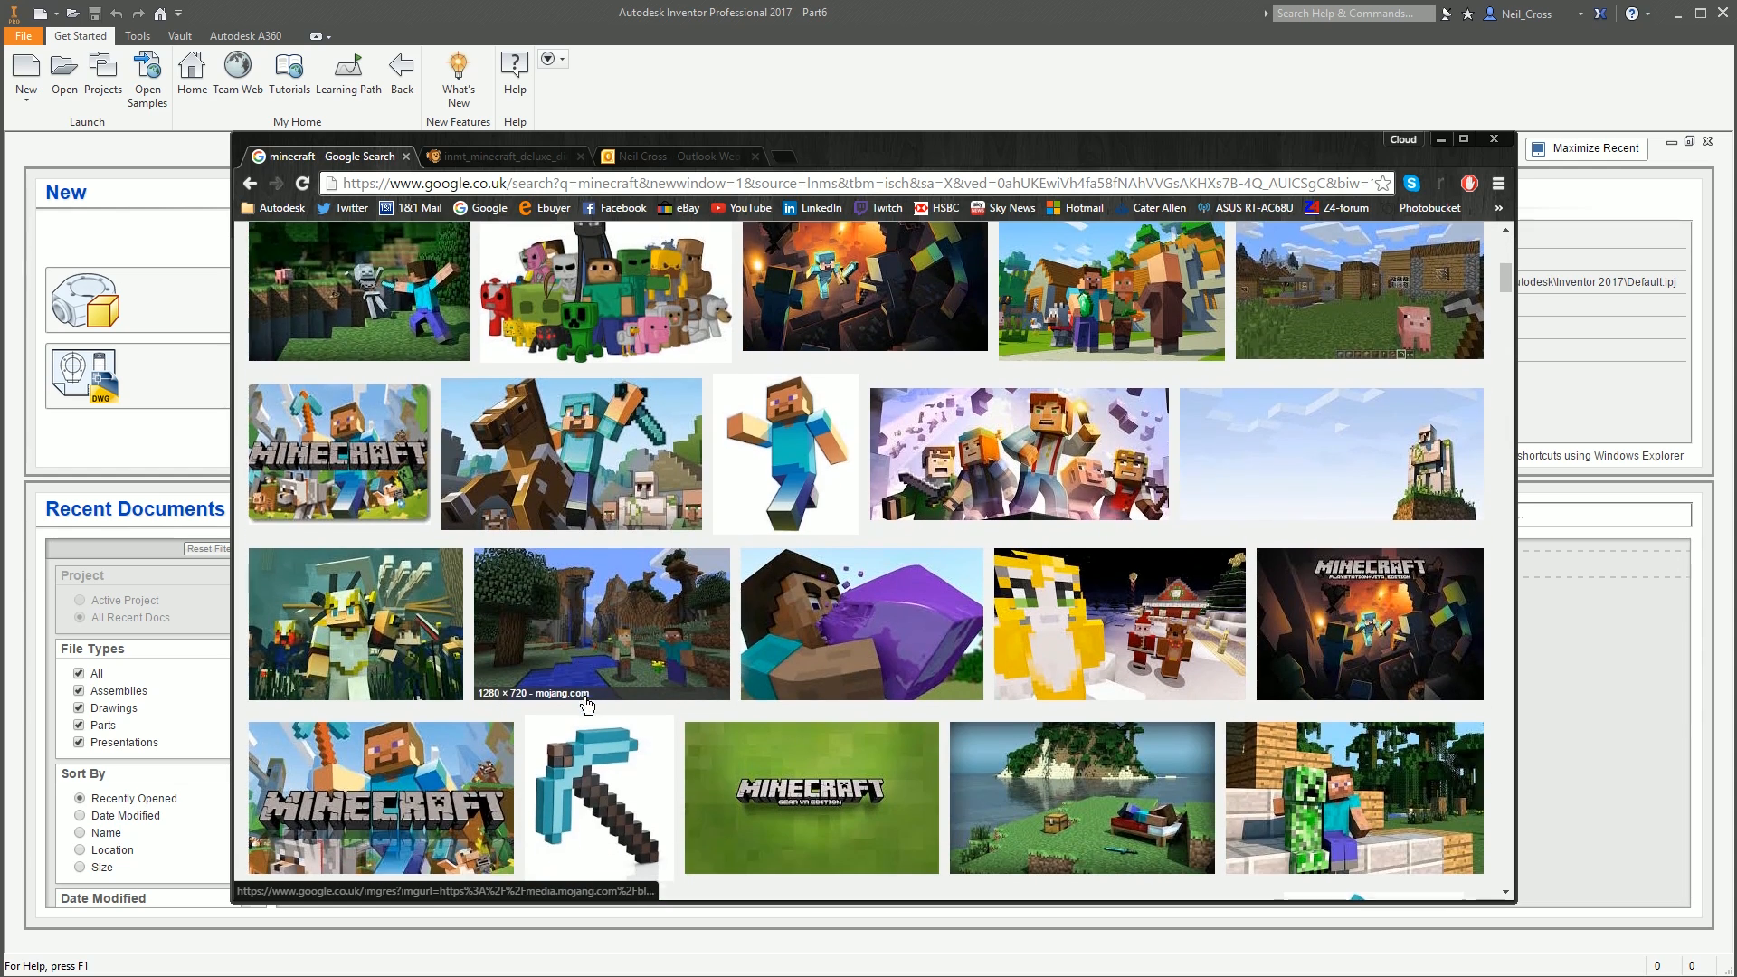
{"action": "scroll", "coordinate": [581, 697], "scroll_direction": "down", "scroll_amount": 8}
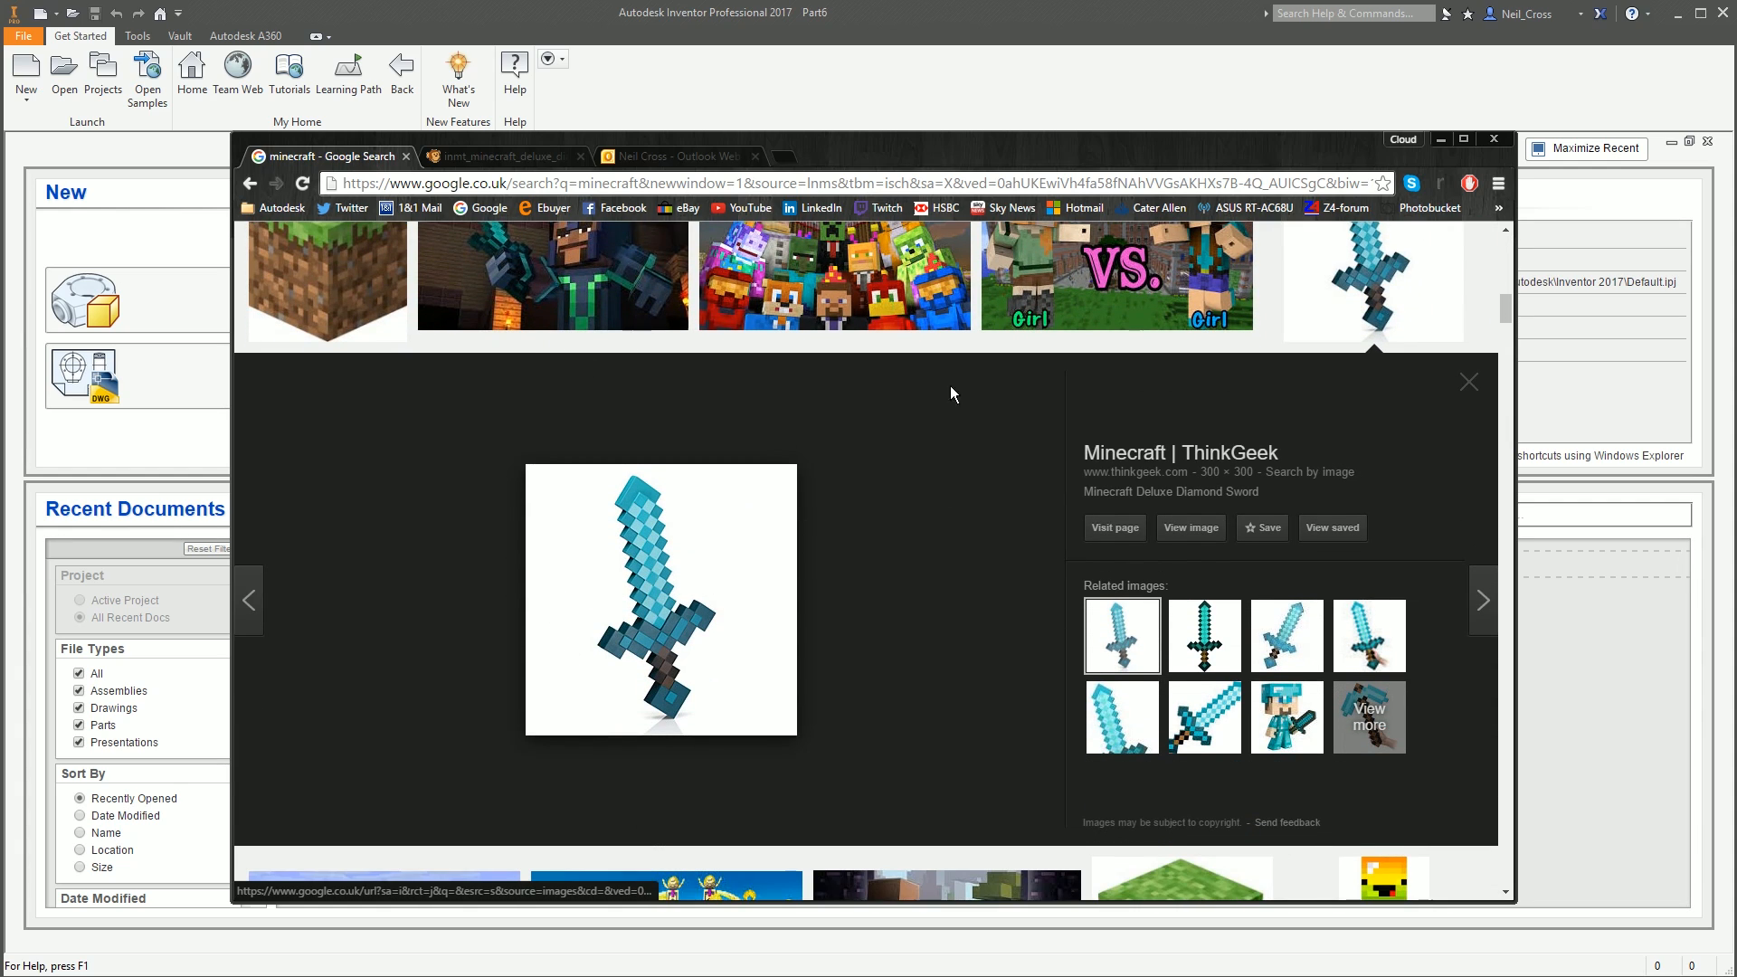
{"action": "left_click", "coordinate": [1176, 529]}
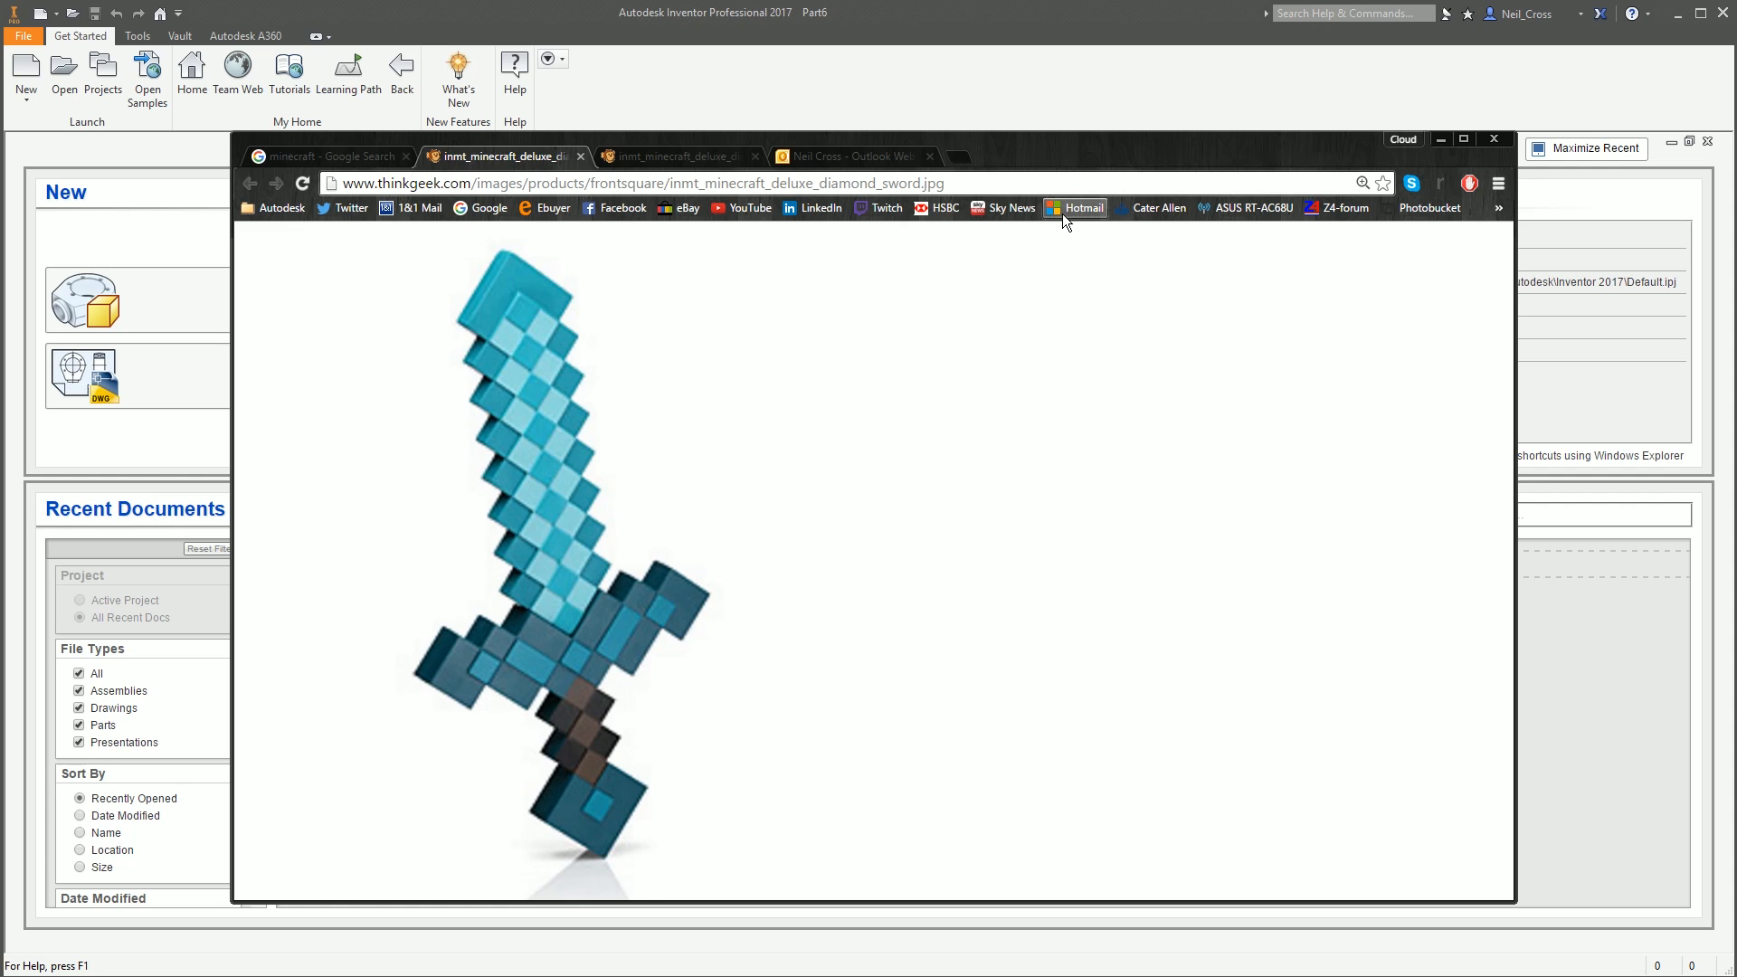
{"action": "left_click_drag", "start_coordinate": [1121, 155], "coordinate": [1735, 136]}
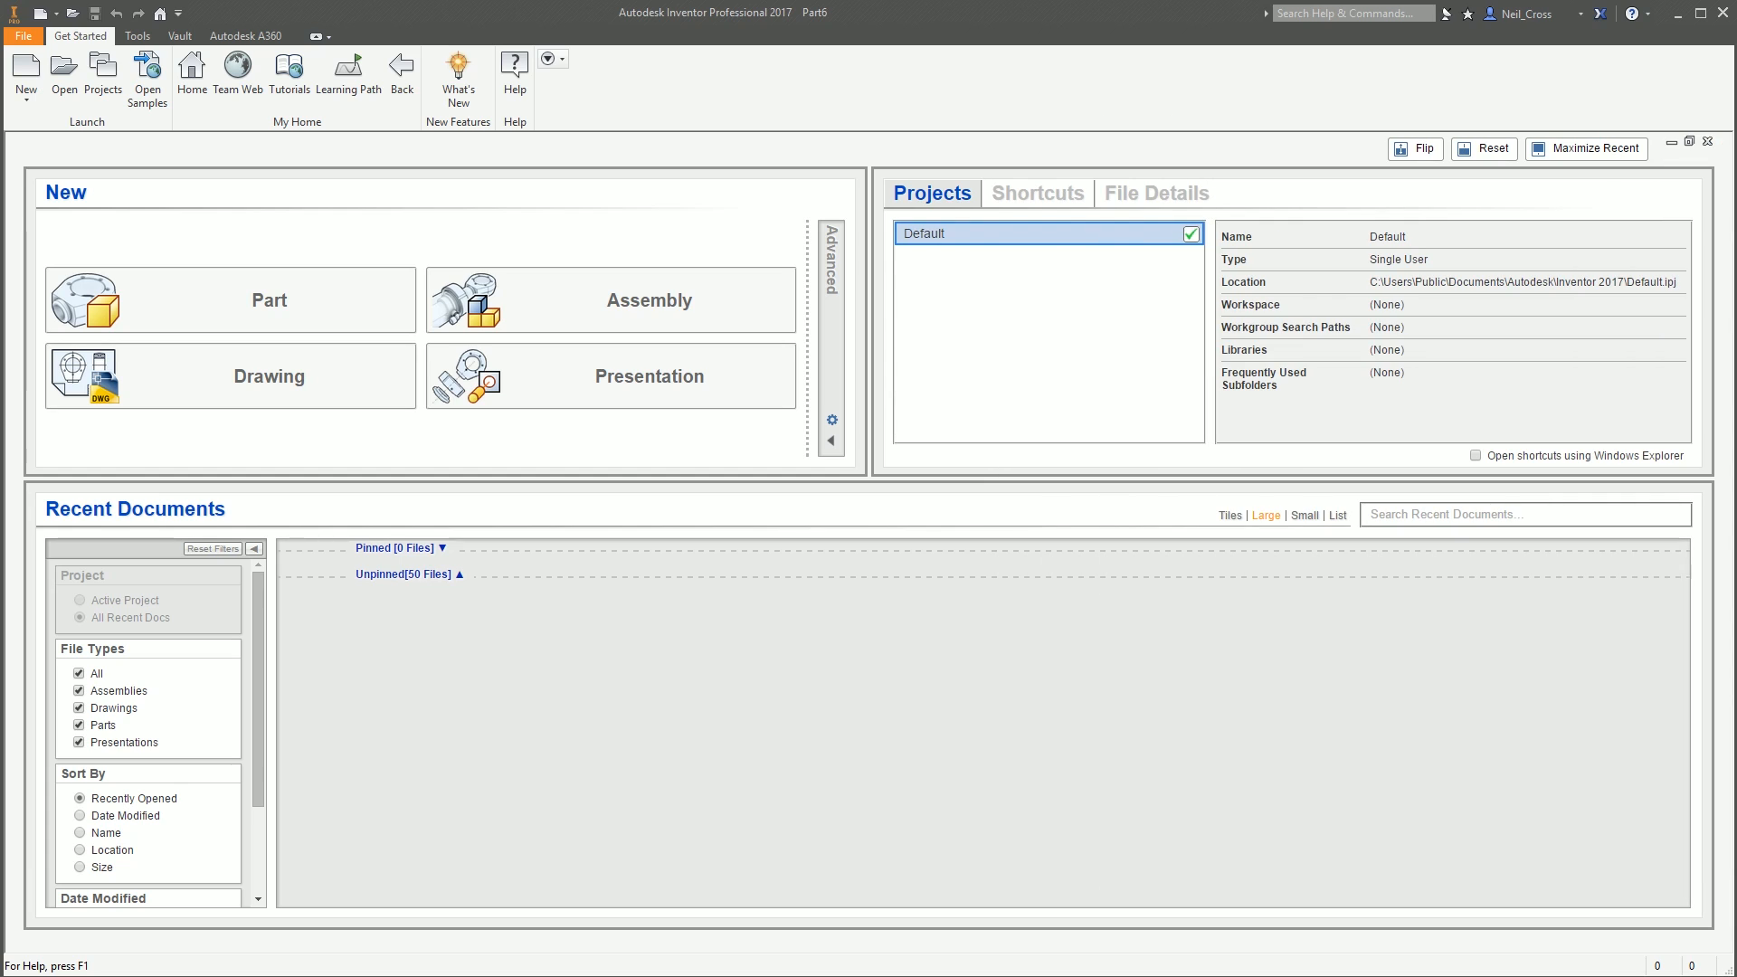
{"action": "left_click", "coordinate": [34, 75]}
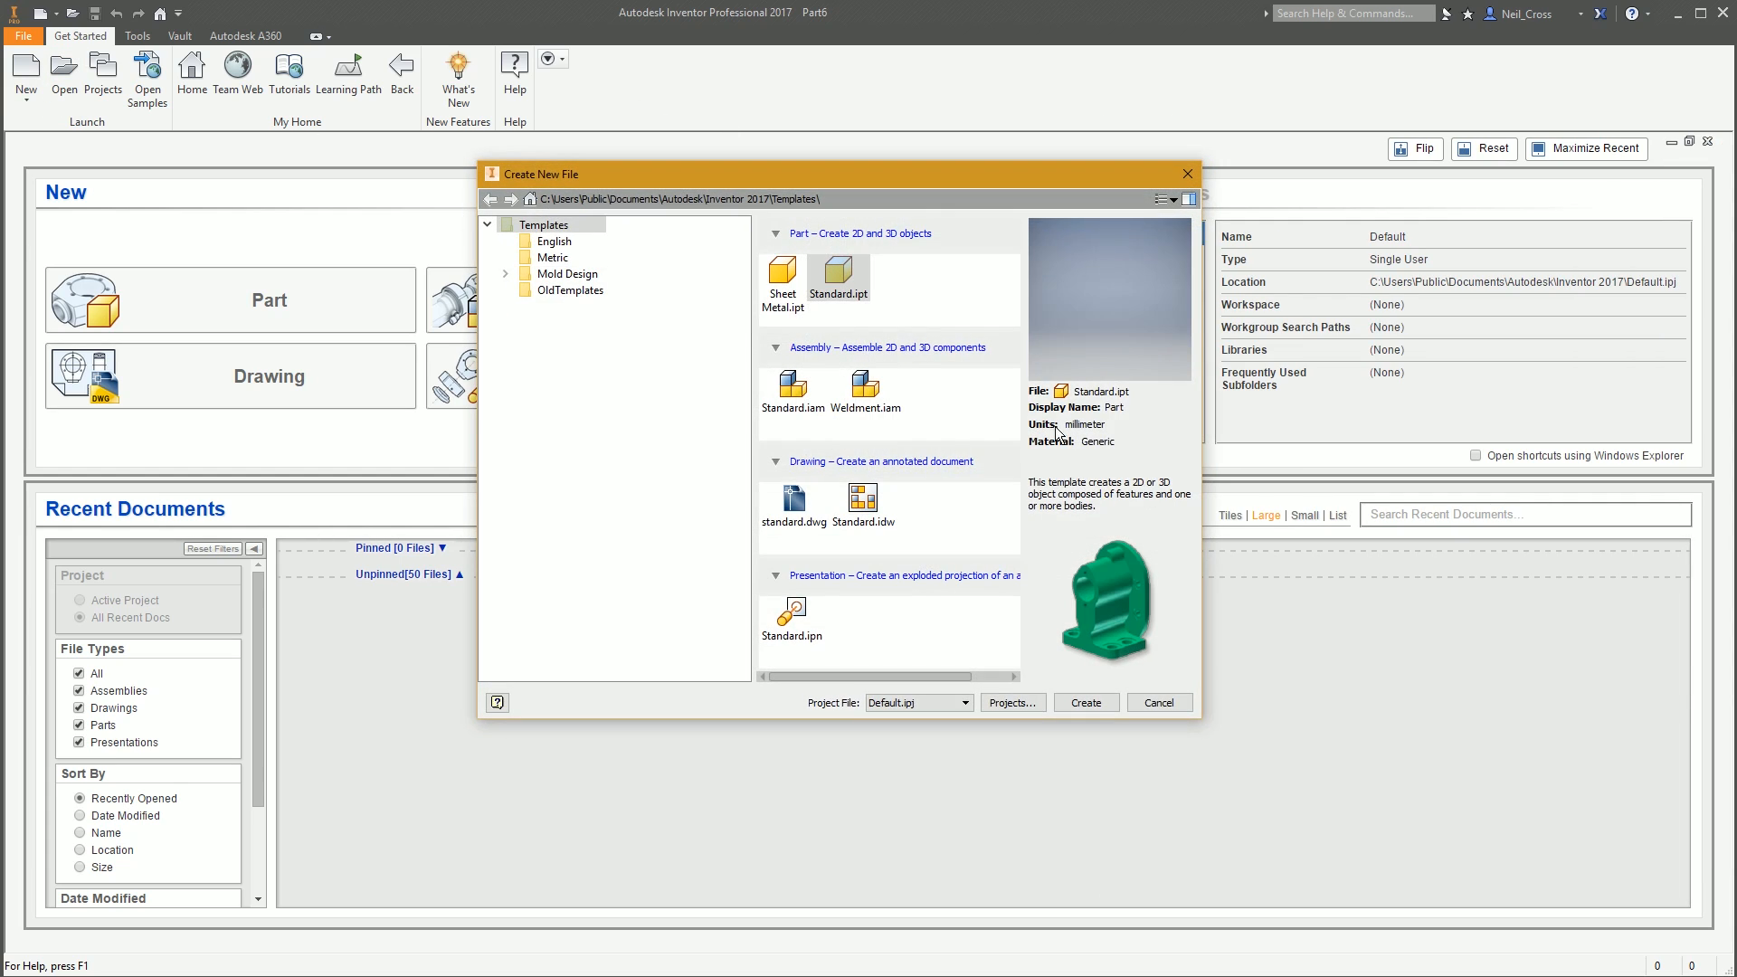
{"action": "left_click", "coordinate": [1187, 170]}
{"action": "left_click", "coordinate": [102, 72]}
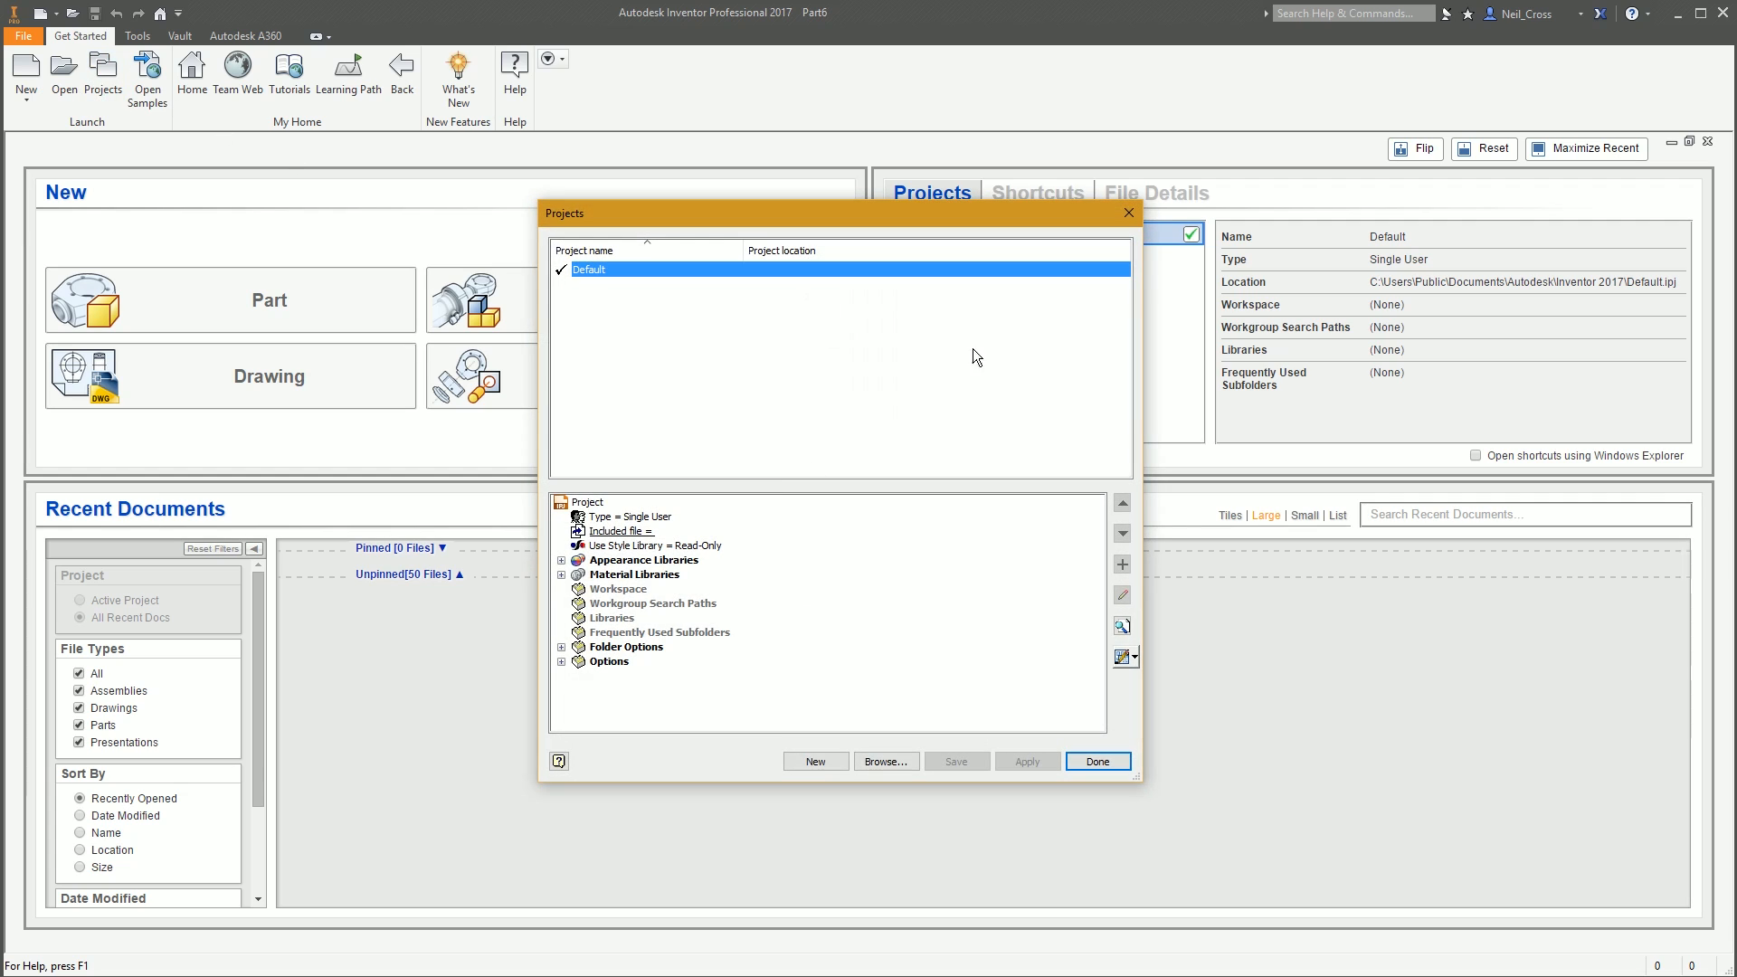
{"action": "left_click", "coordinate": [1129, 213]}
Create a new part from the Standard.ipt template and start a 2D sketch on the front XY plane
{"action": "left_click", "coordinate": [26, 73]}
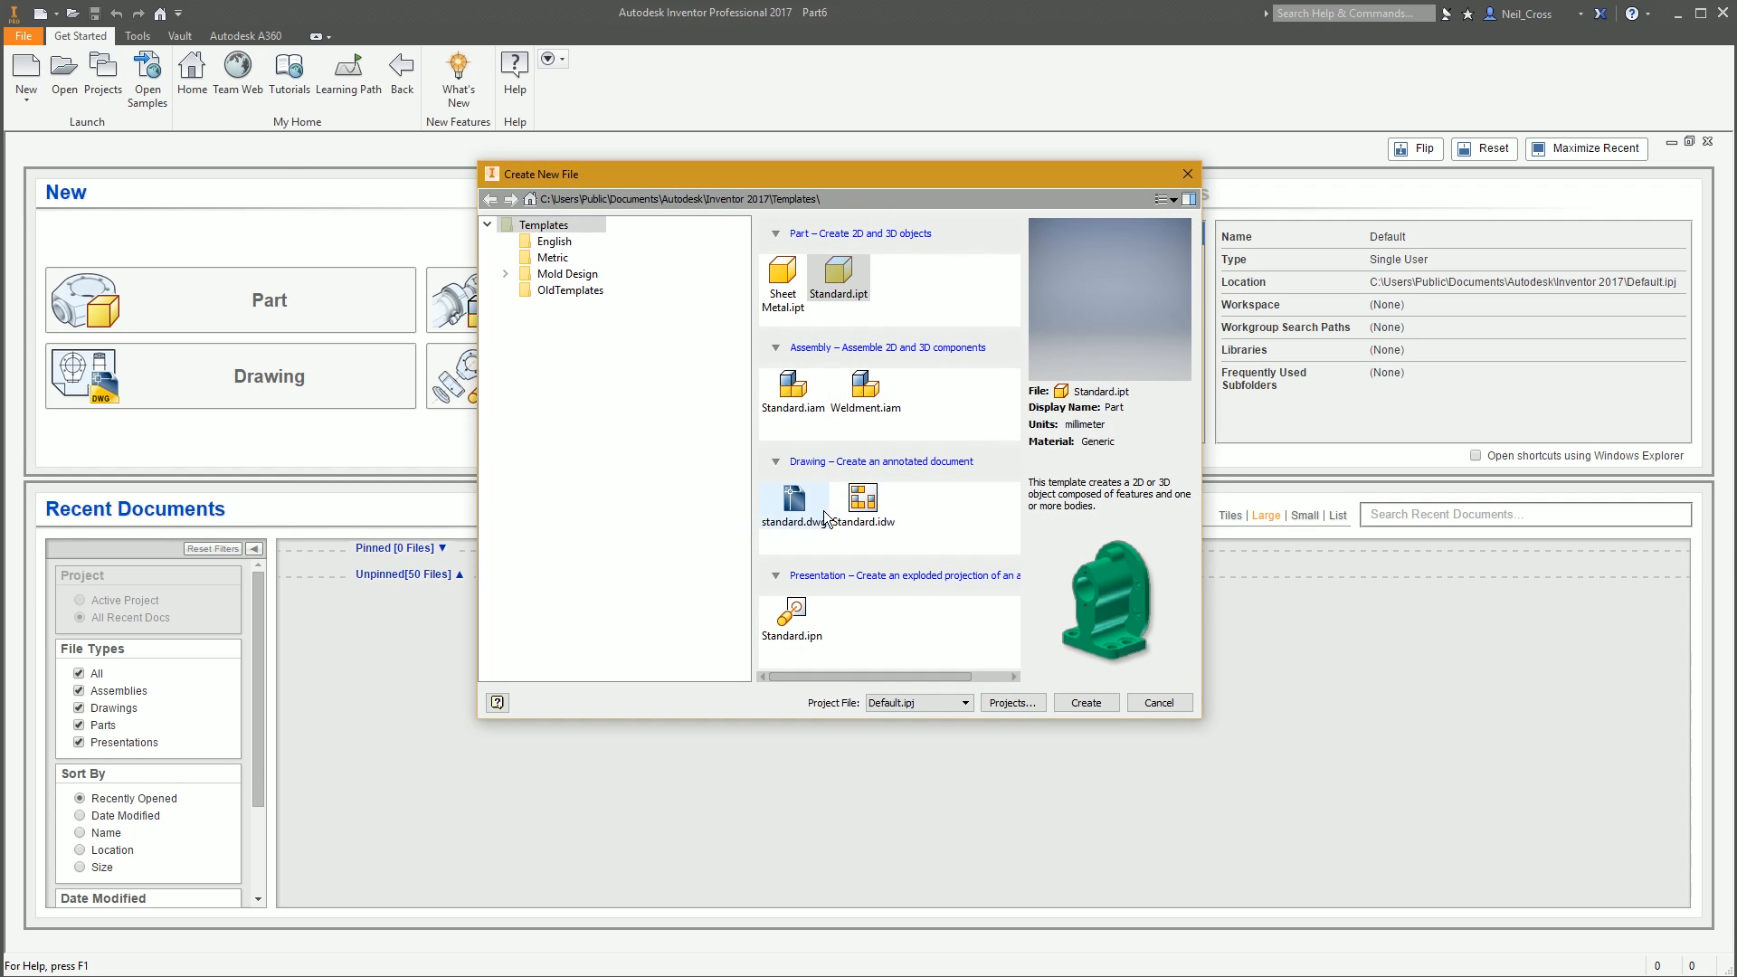
{"action": "double_click", "coordinate": [818, 262]}
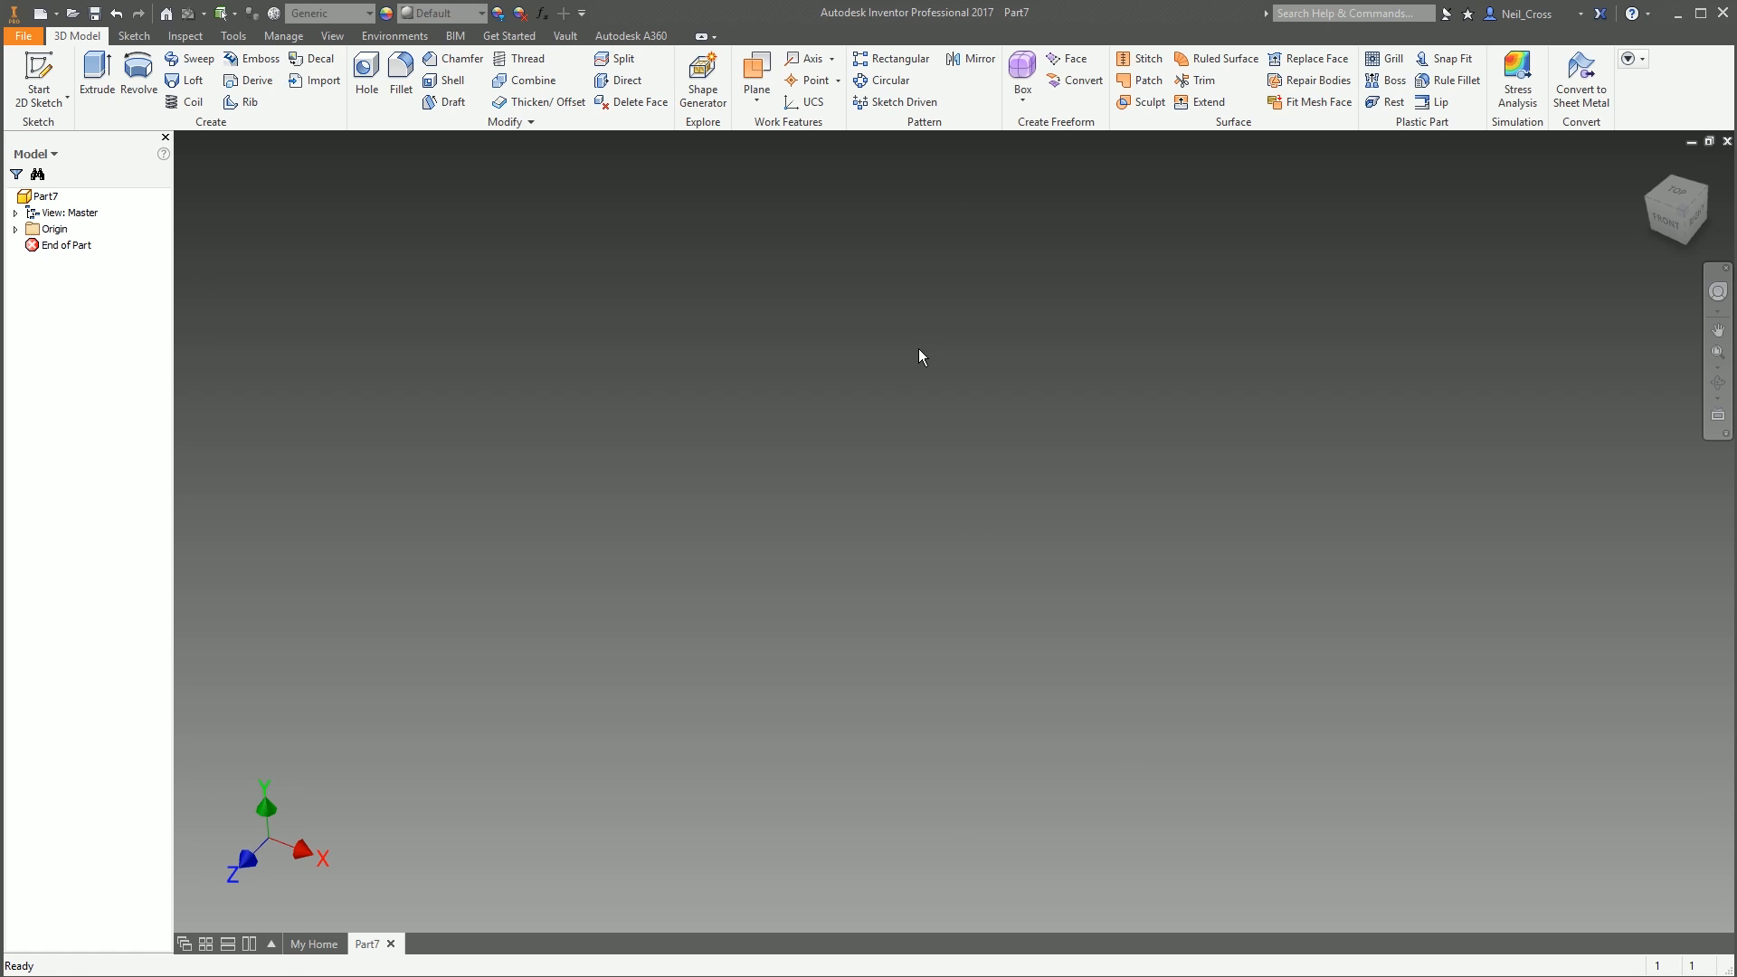
{"action": "key", "text": "F4"}
{"action": "left_click_drag", "start_coordinate": [958, 407], "coordinate": [1011, 552]}
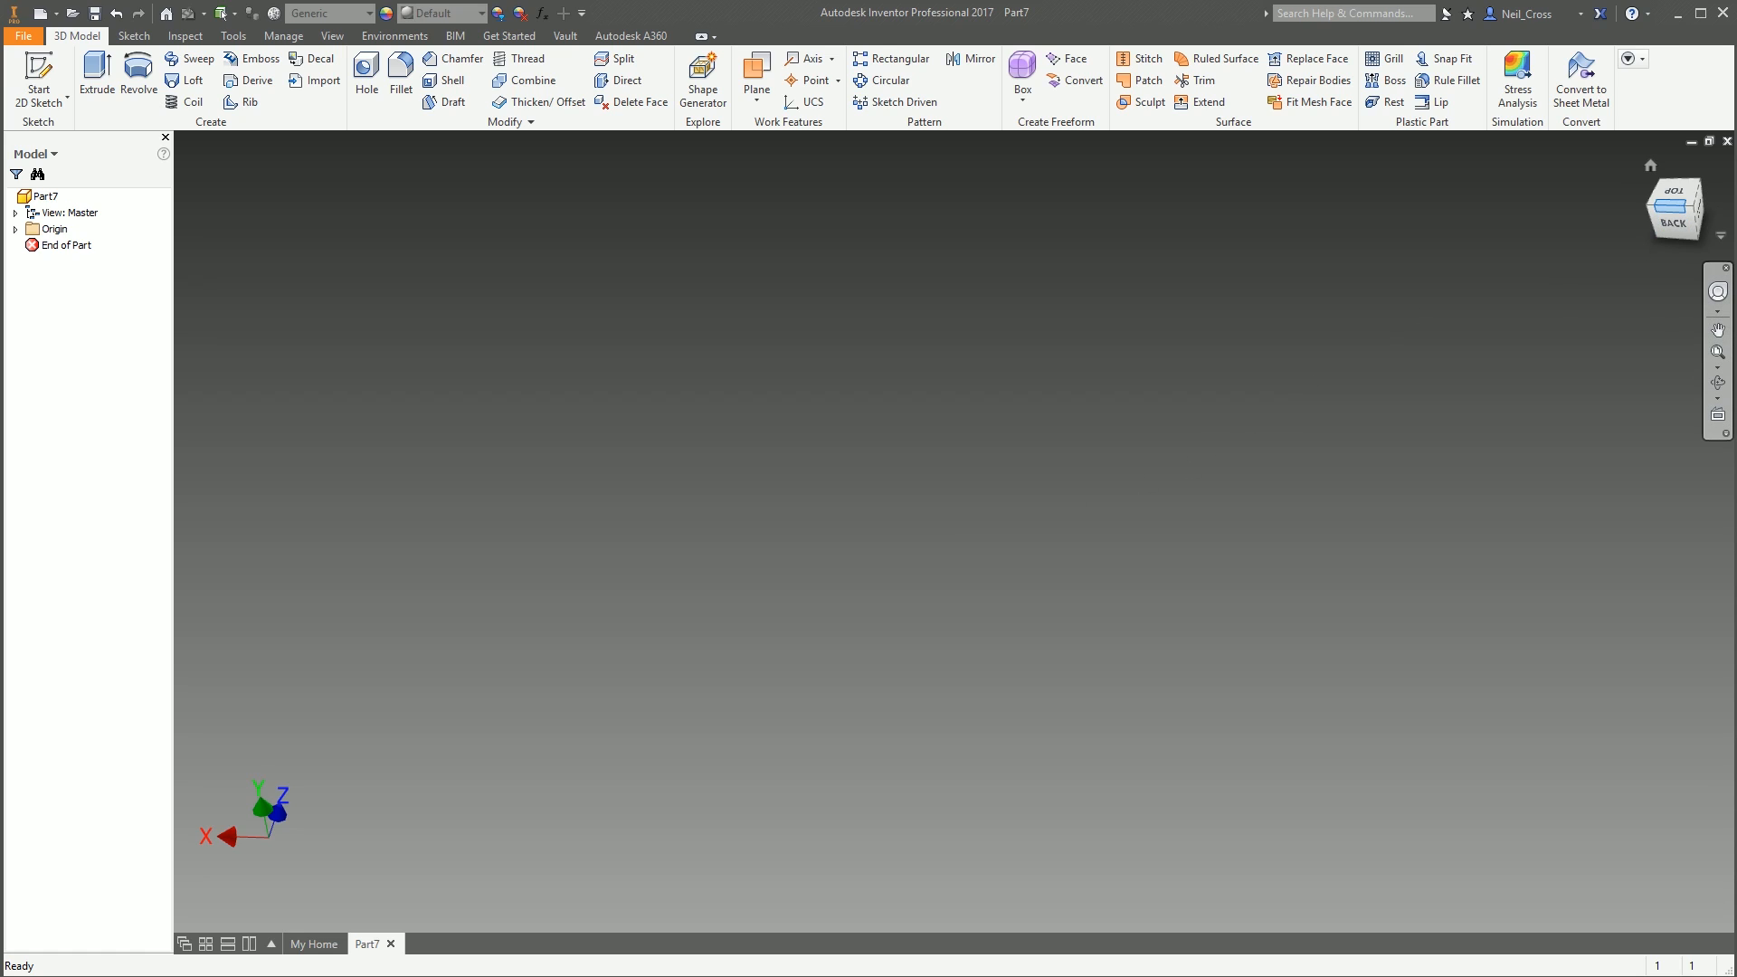
{"action": "mouse_move", "coordinate": [1674, 208]}
{"action": "left_mouse_down"}
{"action": "mouse_move", "coordinate": [1602, 271]}
{"action": "mouse_move", "coordinate": [1656, 298]}
{"action": "mouse_move", "coordinate": [1620, 272]}
{"action": "left_mouse_up"}
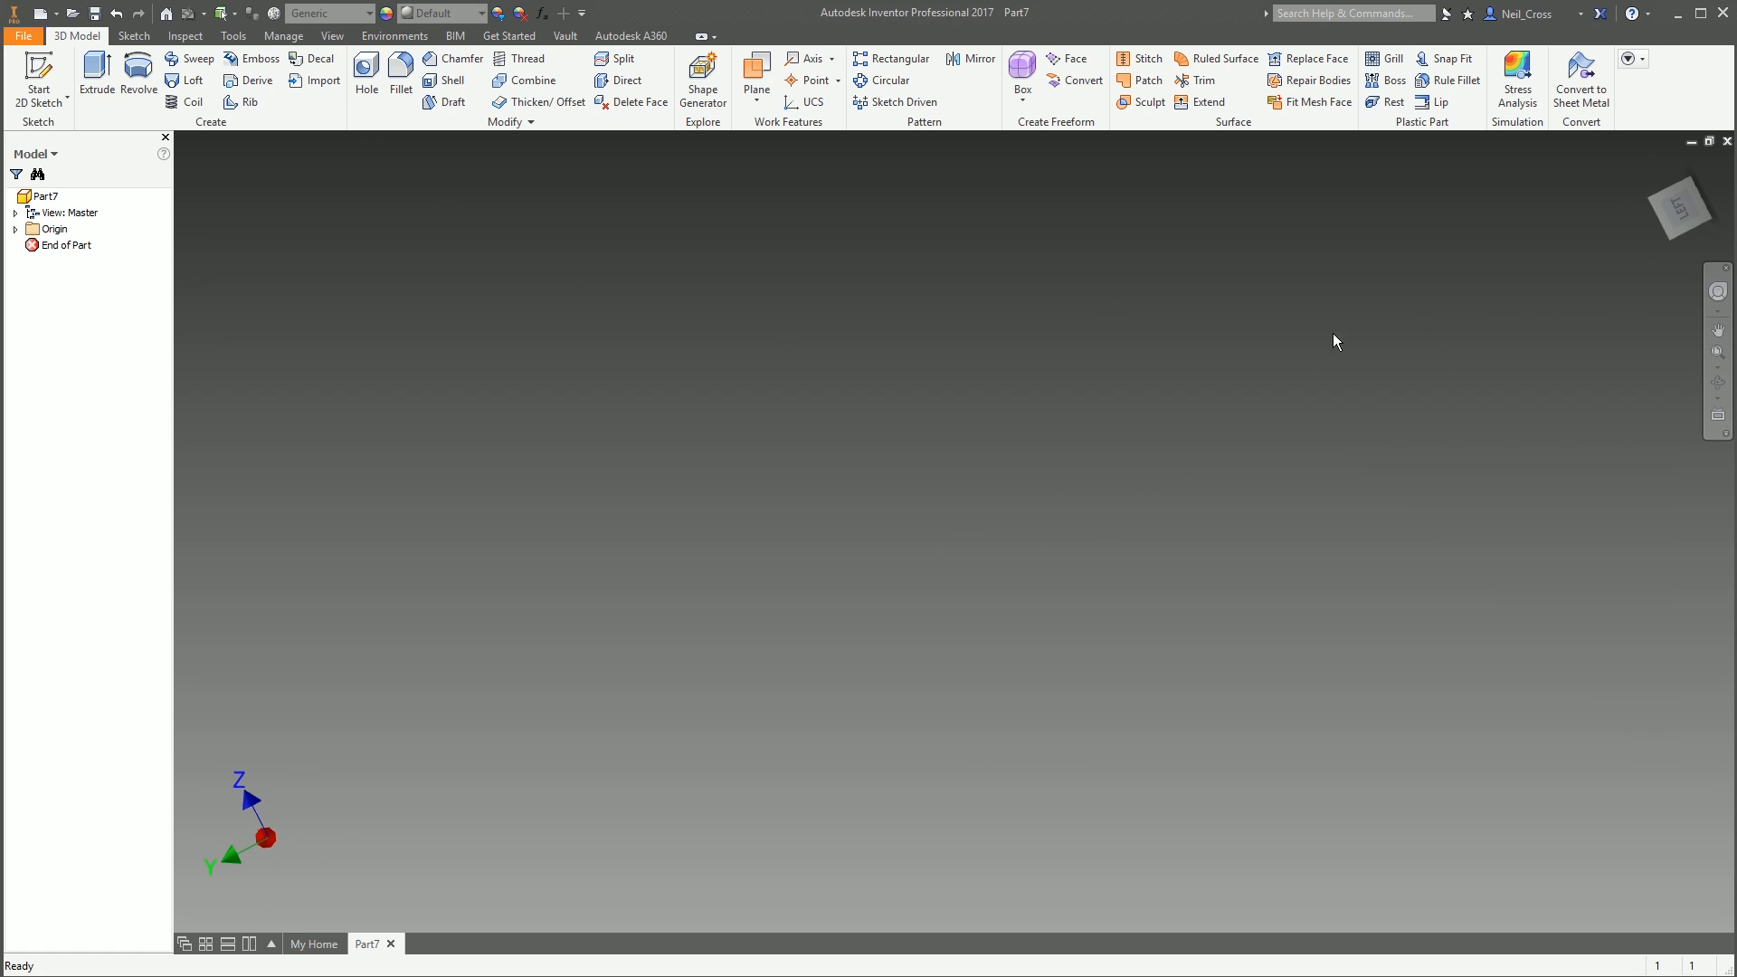
{"action": "left_click", "coordinate": [1650, 166]}
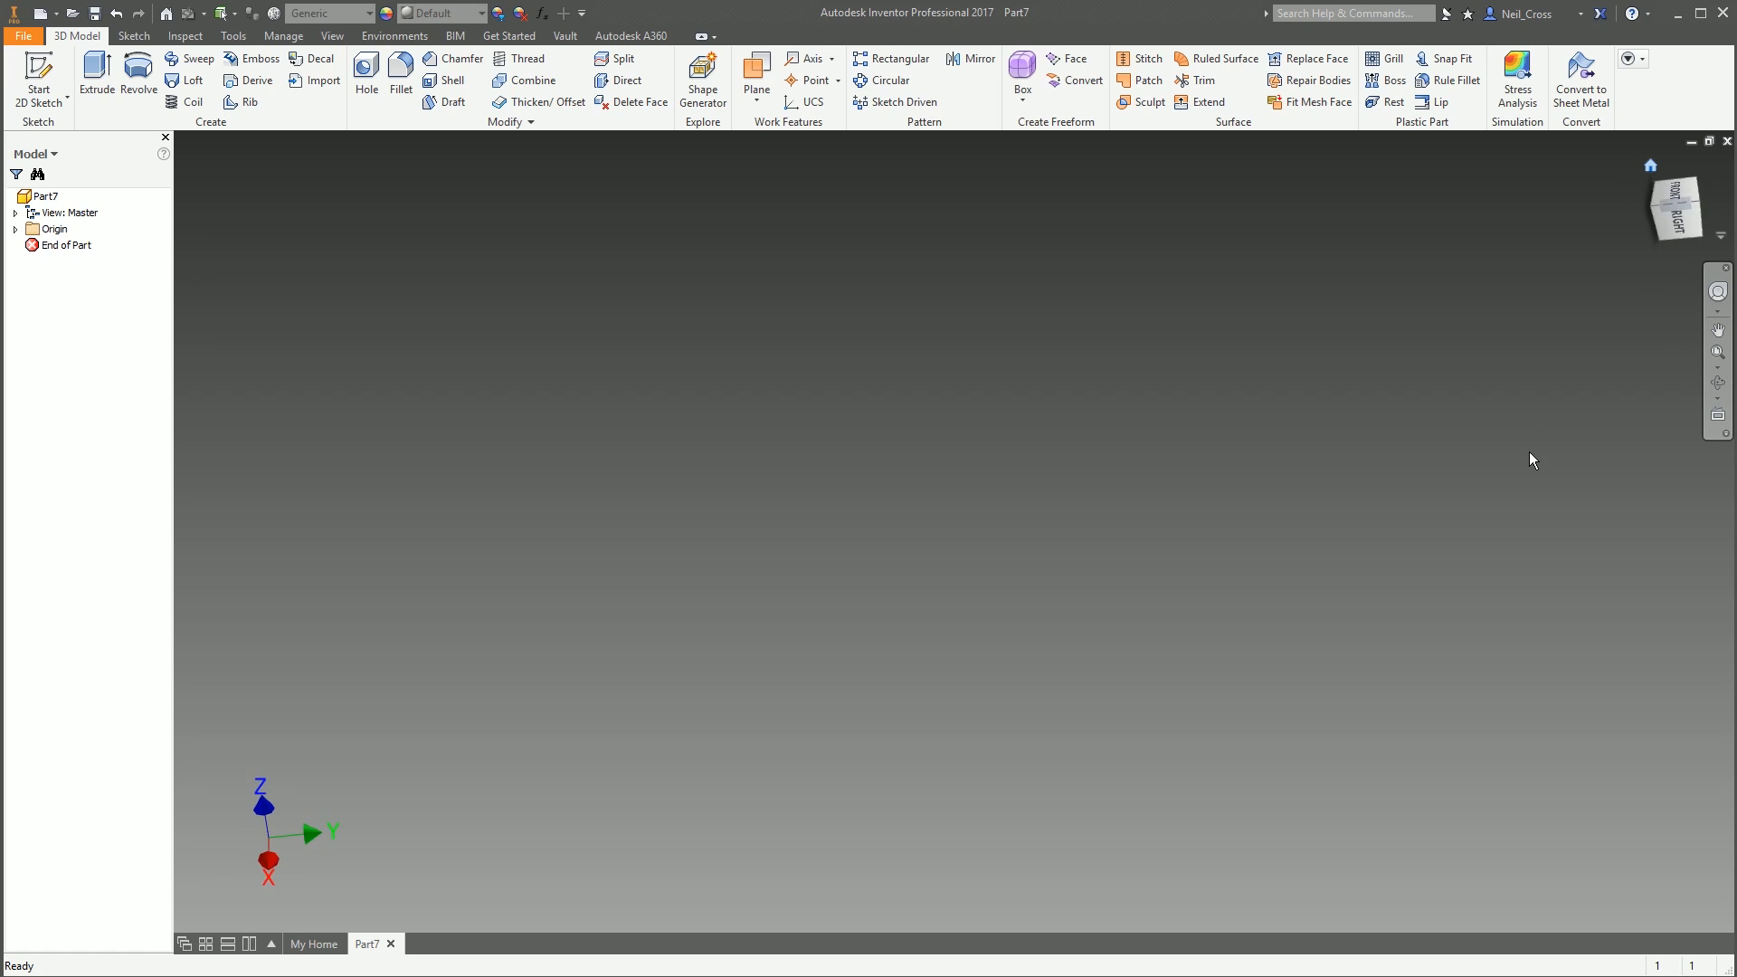
{"action": "left_click", "coordinate": [38, 80]}
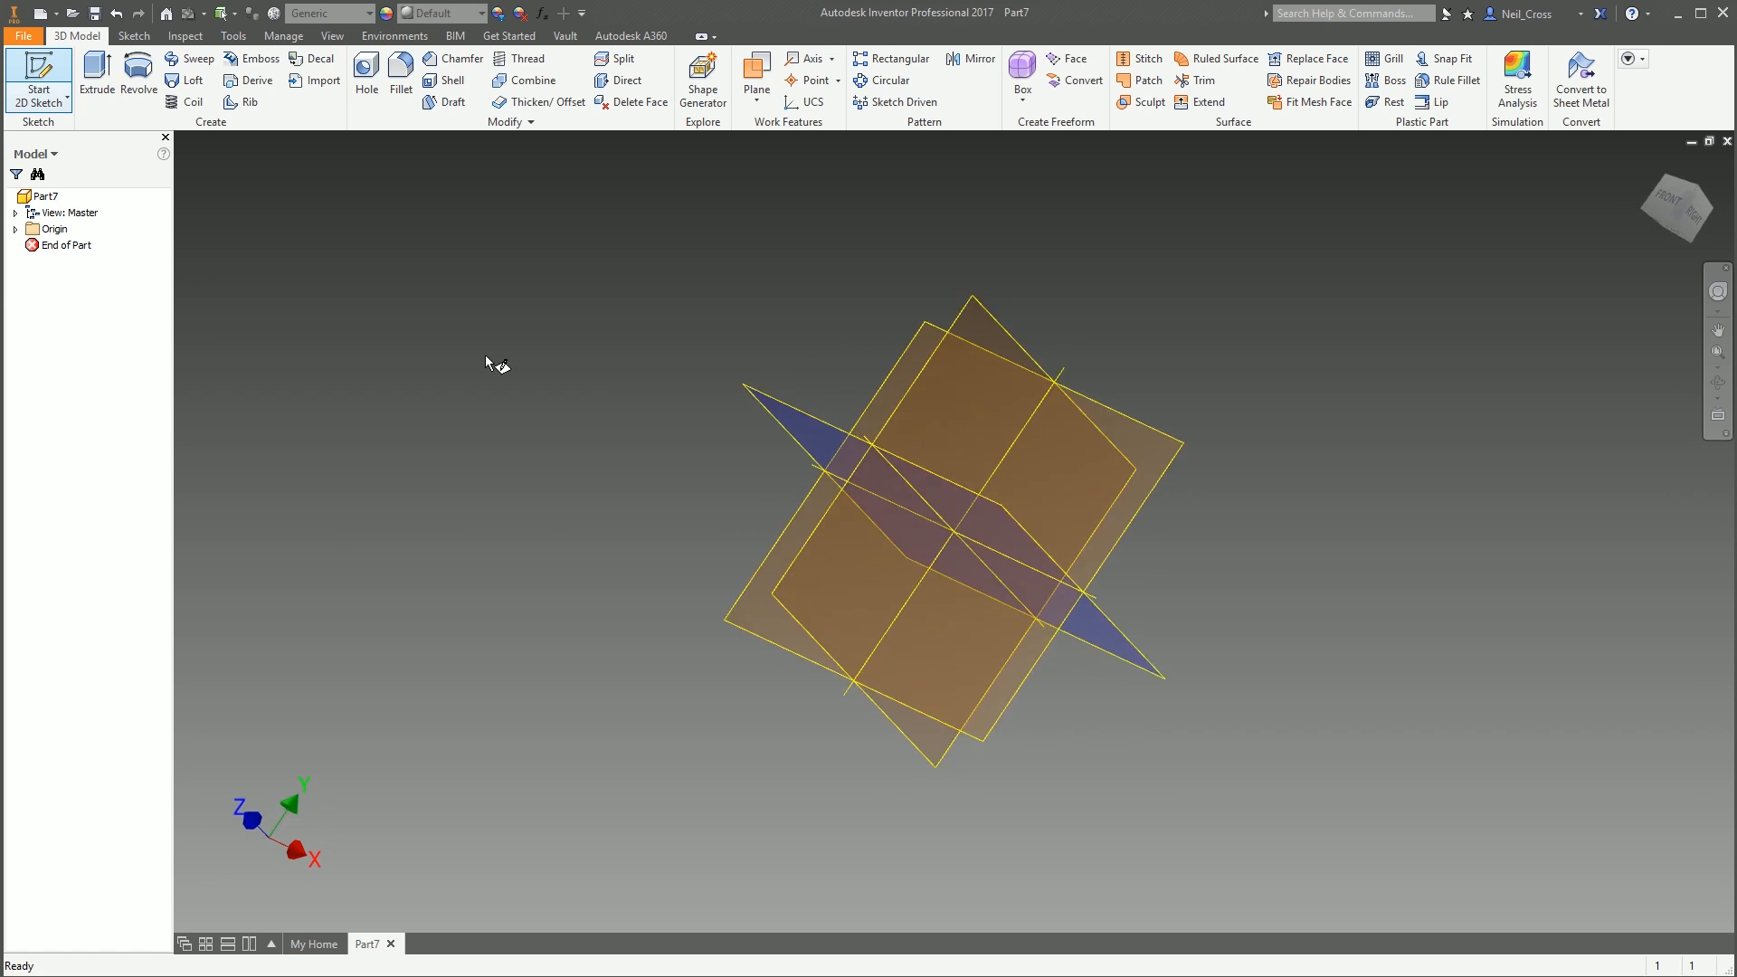
{"action": "left_click", "coordinate": [860, 285]}
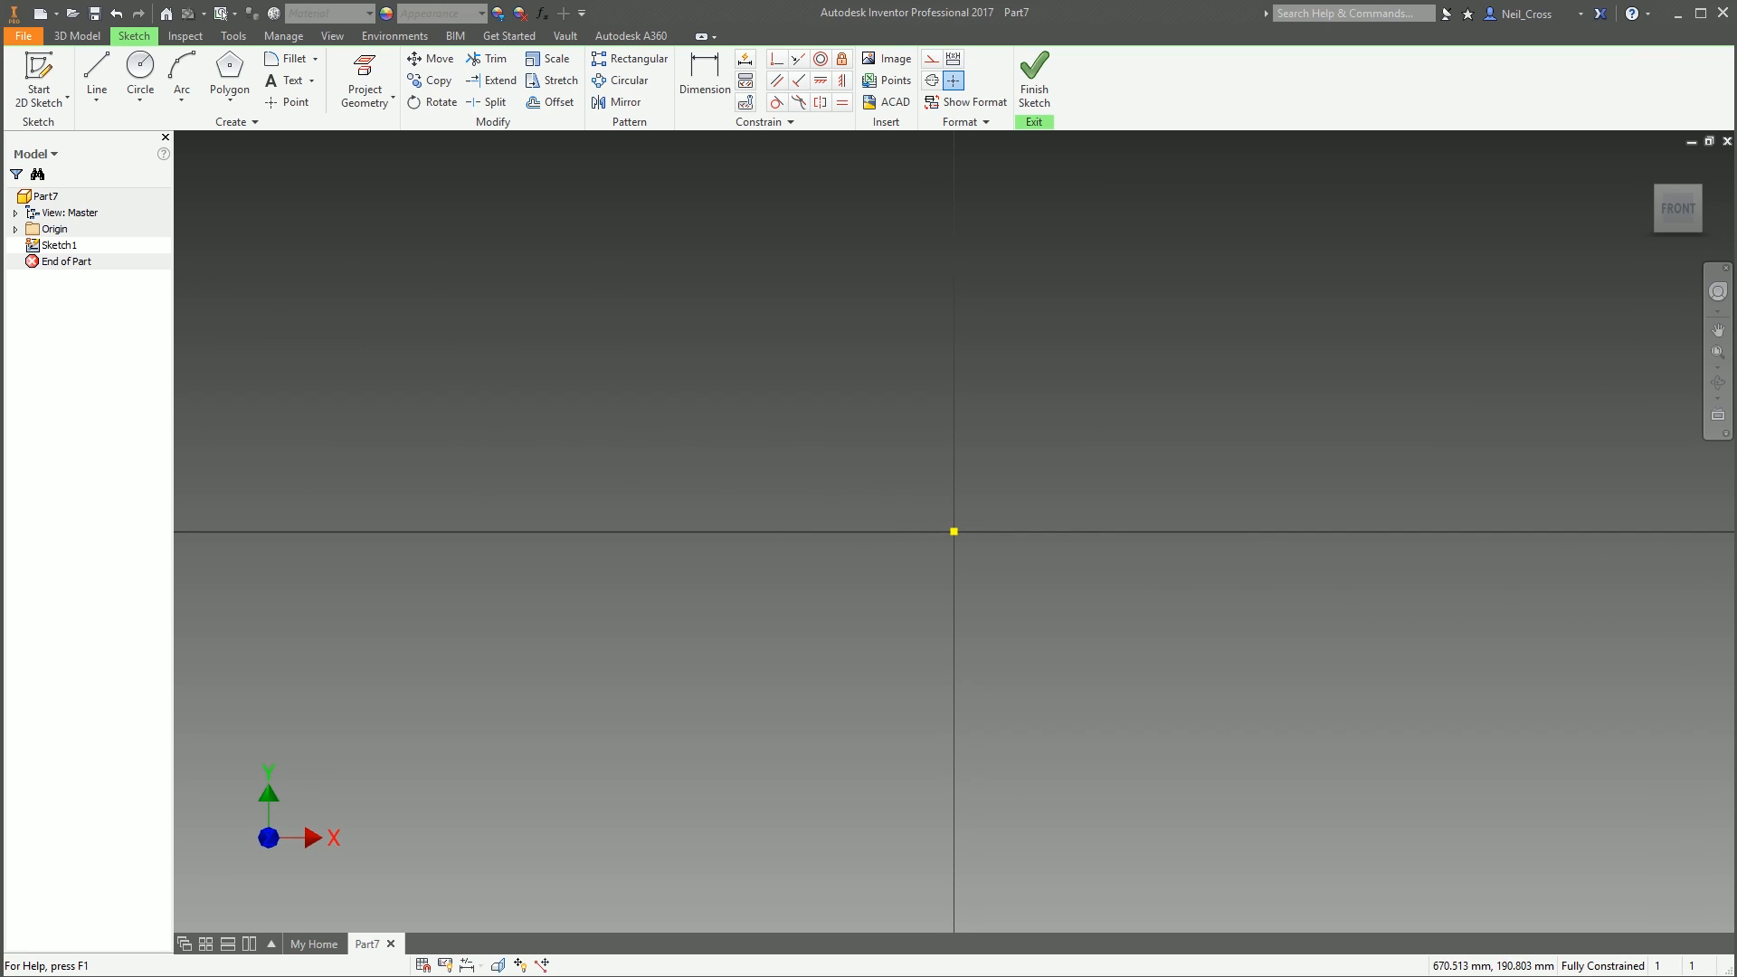
Check the sword reference image, and sketch a tilted four-sided inscribed polygon with sides about 63 mm, below the origin
{"action": "left_click_drag", "start_coordinate": [1736, 145], "coordinate": [1559, 101]}
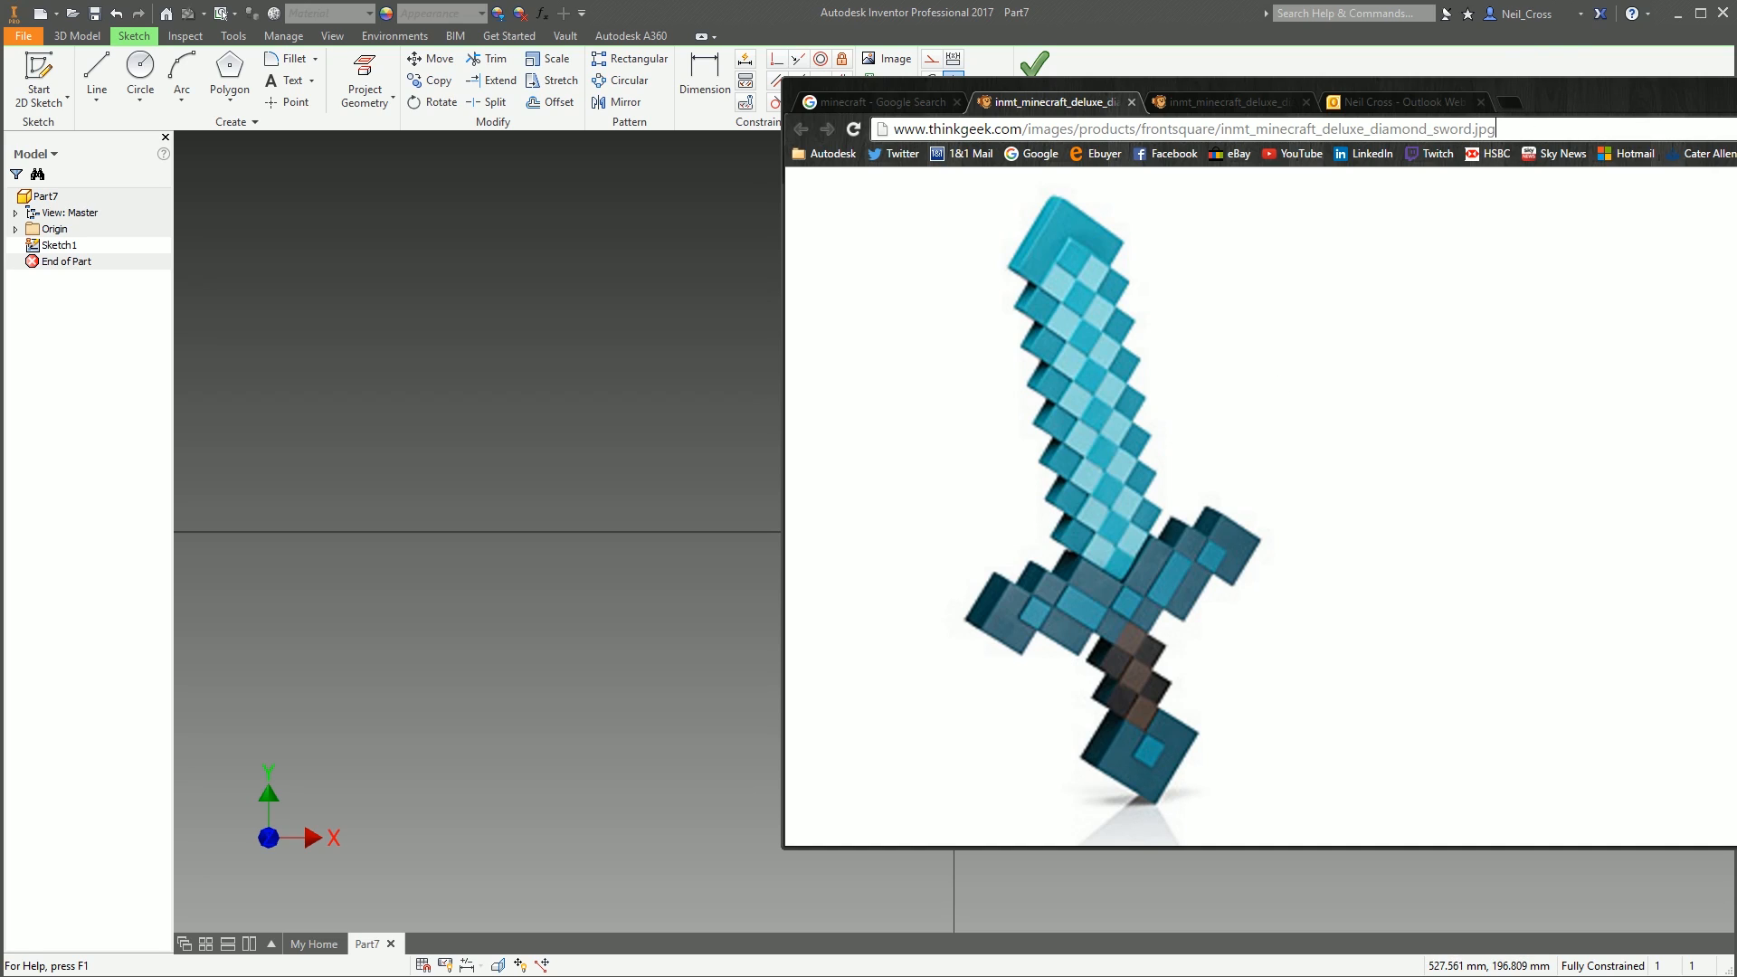
{"action": "left_click_drag", "start_coordinate": [1719, 90], "coordinate": [1736, 71]}
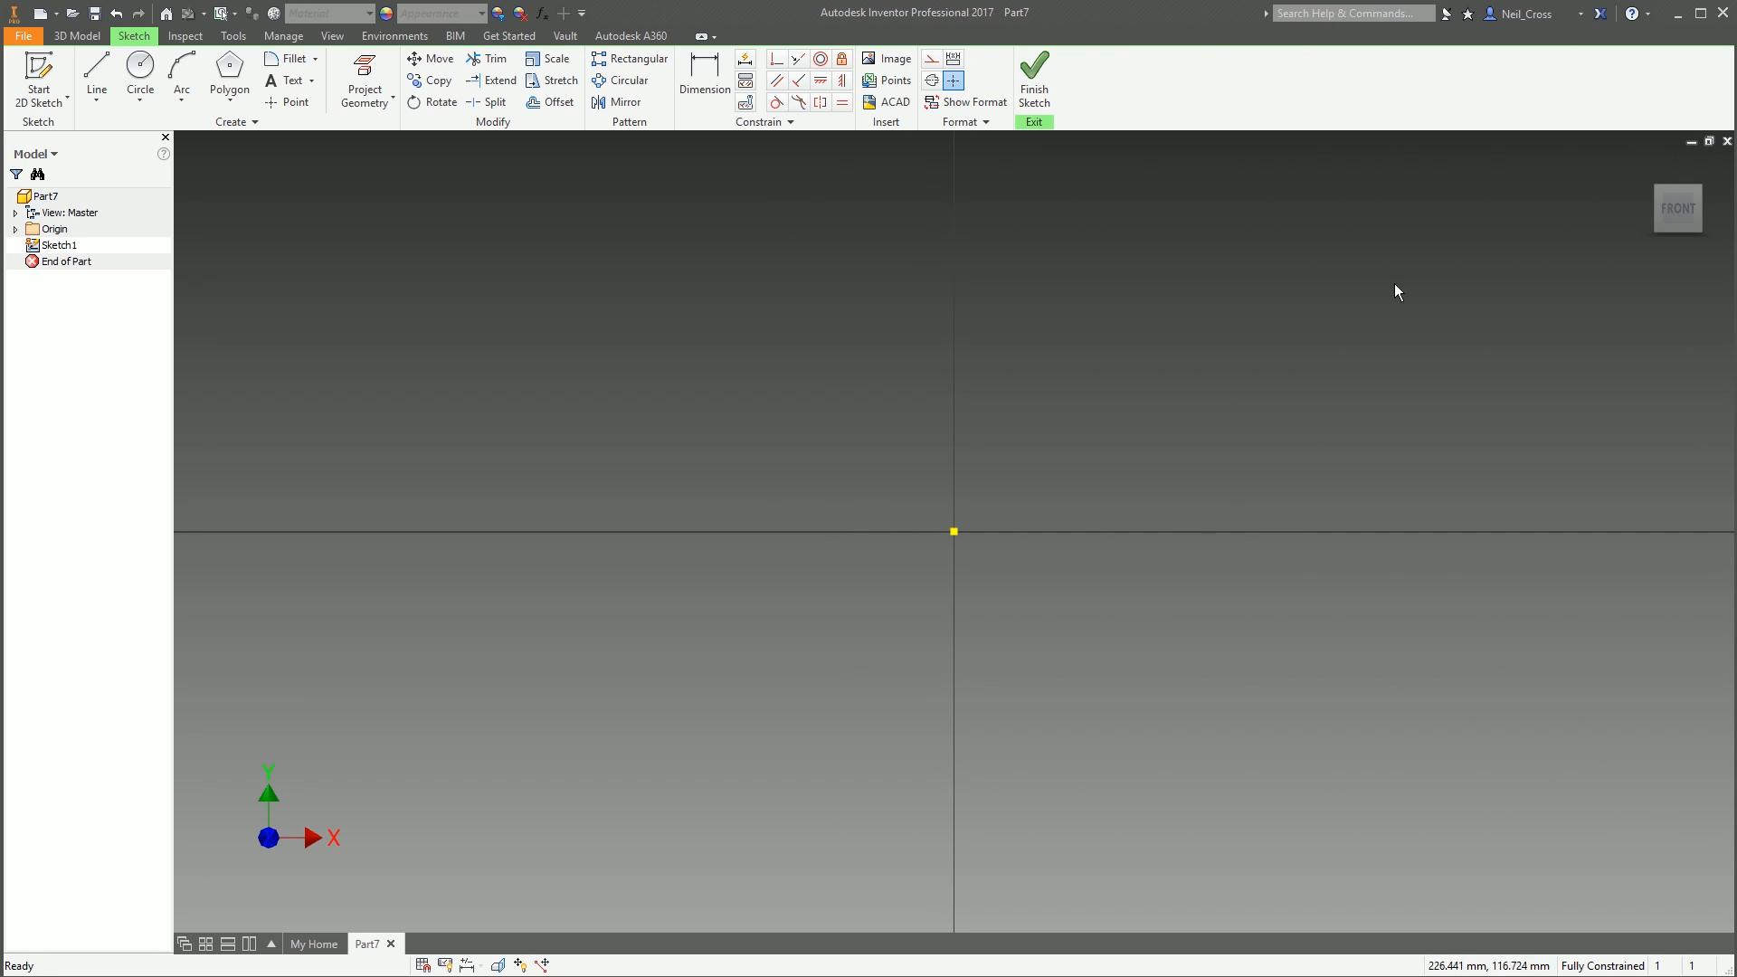
{"action": "left_click", "coordinate": [230, 100]}
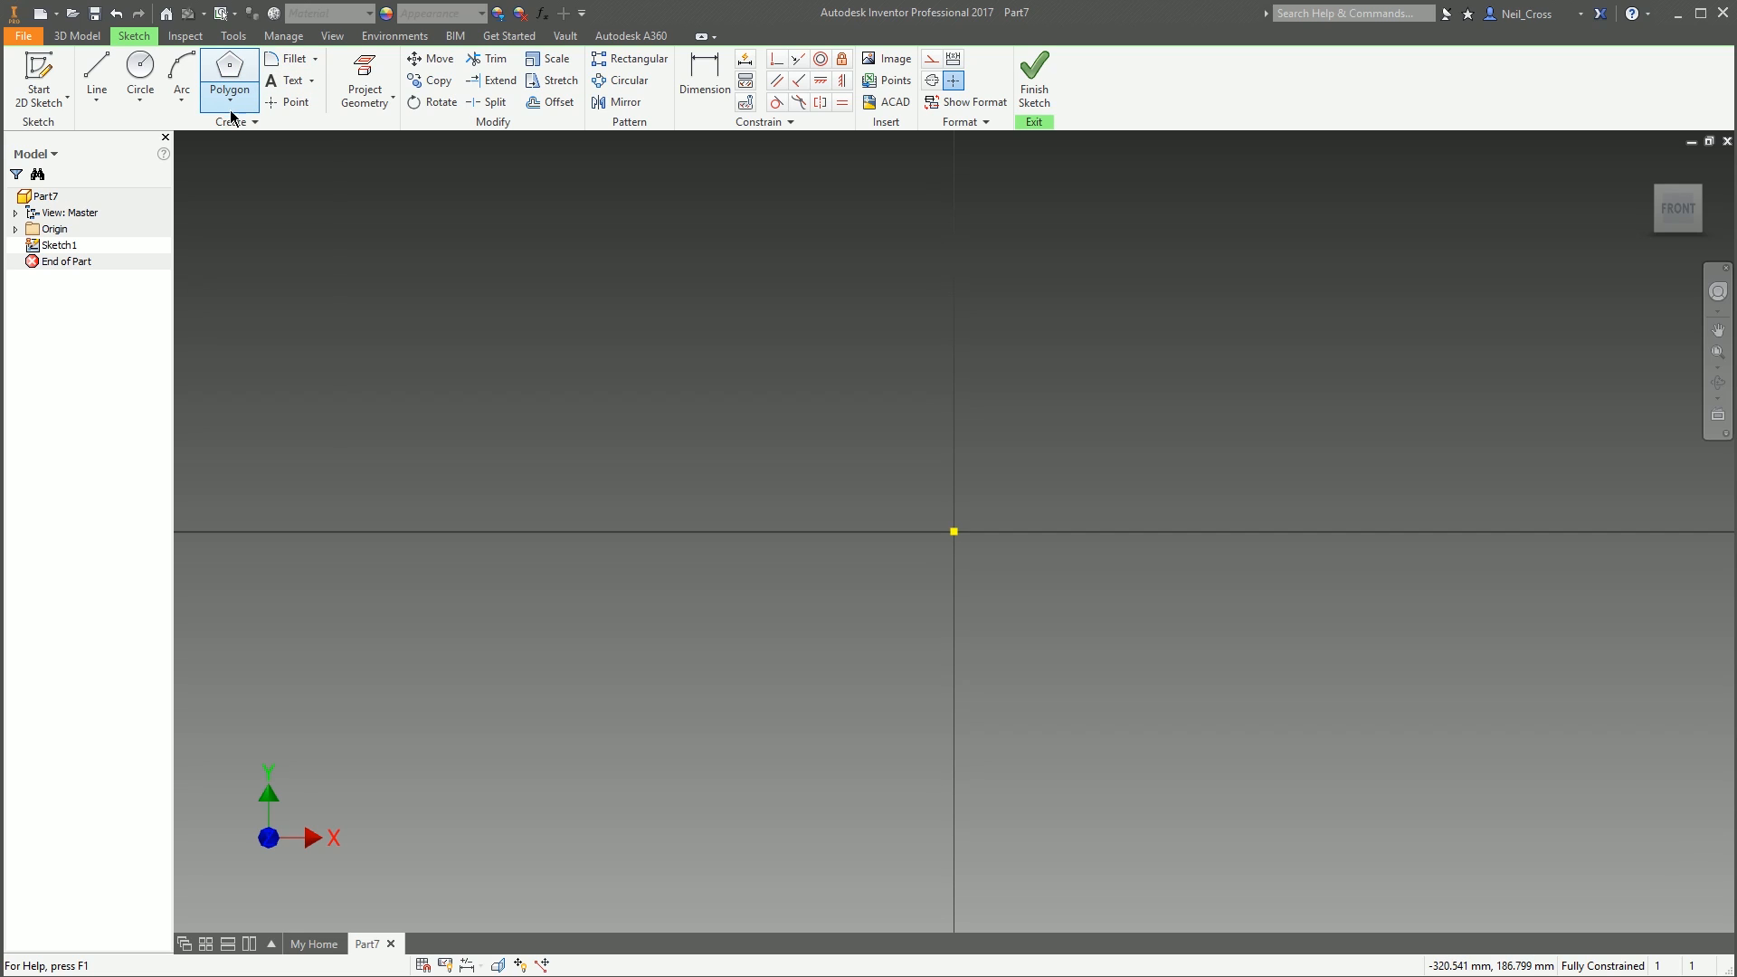
{"action": "left_click", "coordinate": [259, 456]}
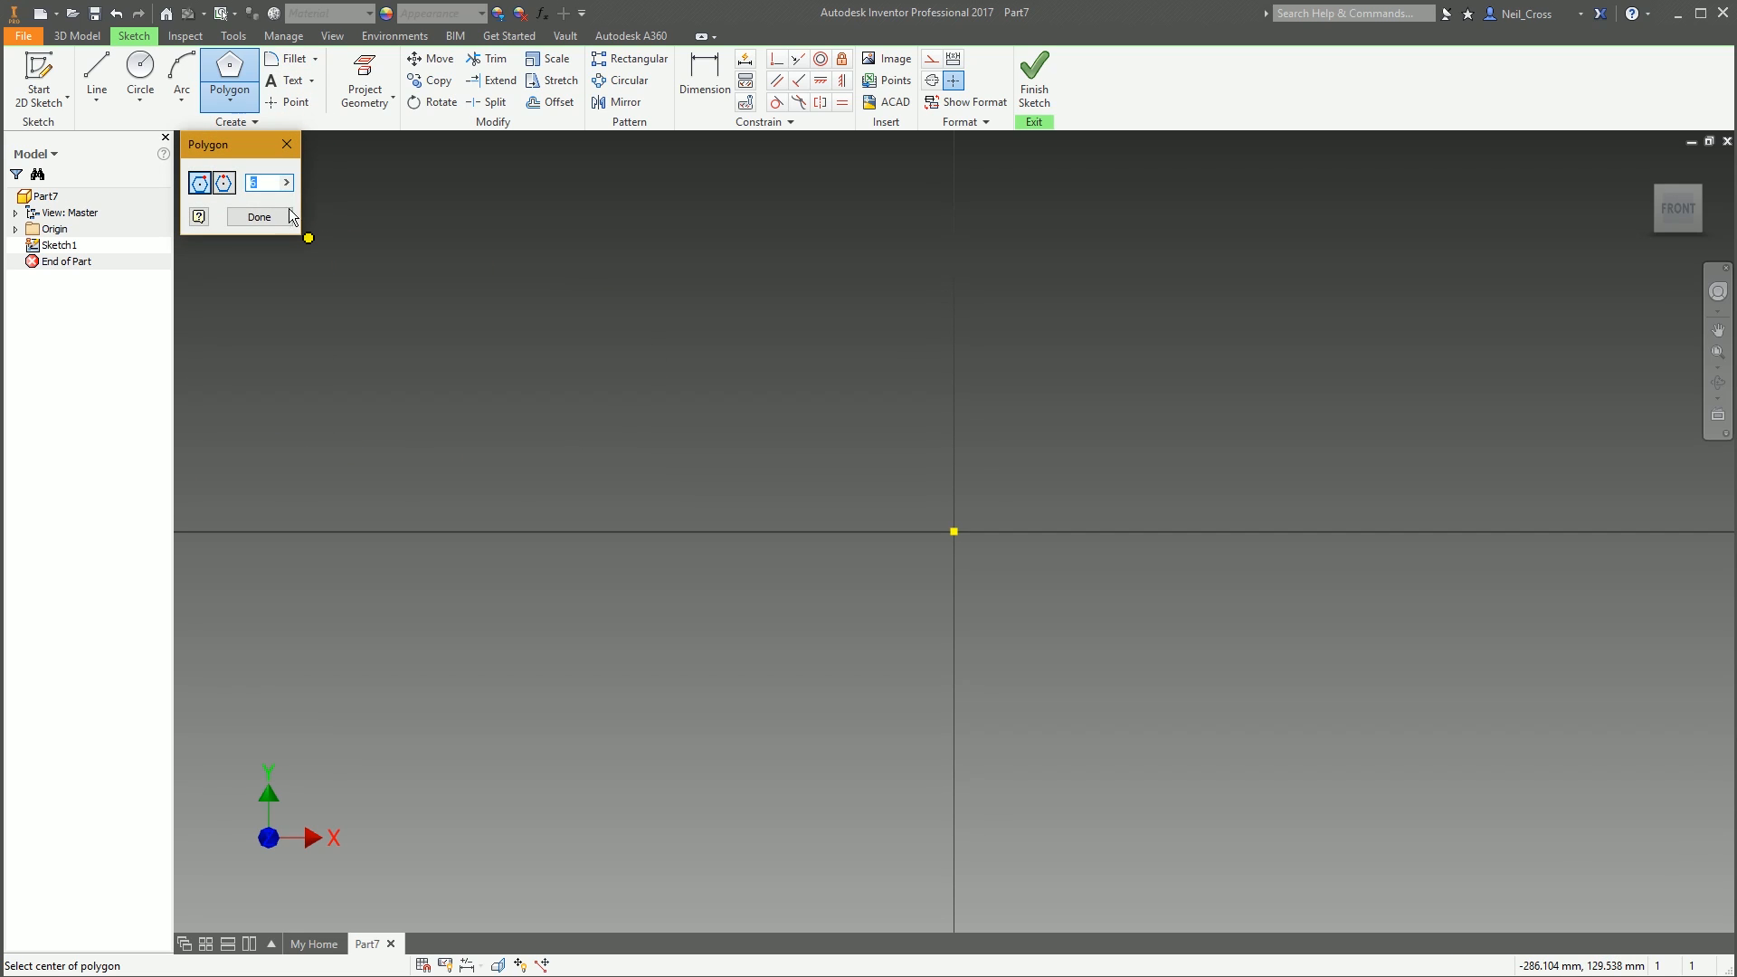
{"action": "key", "text": "BackSpace"}
{"action": "type", "text": "4"}
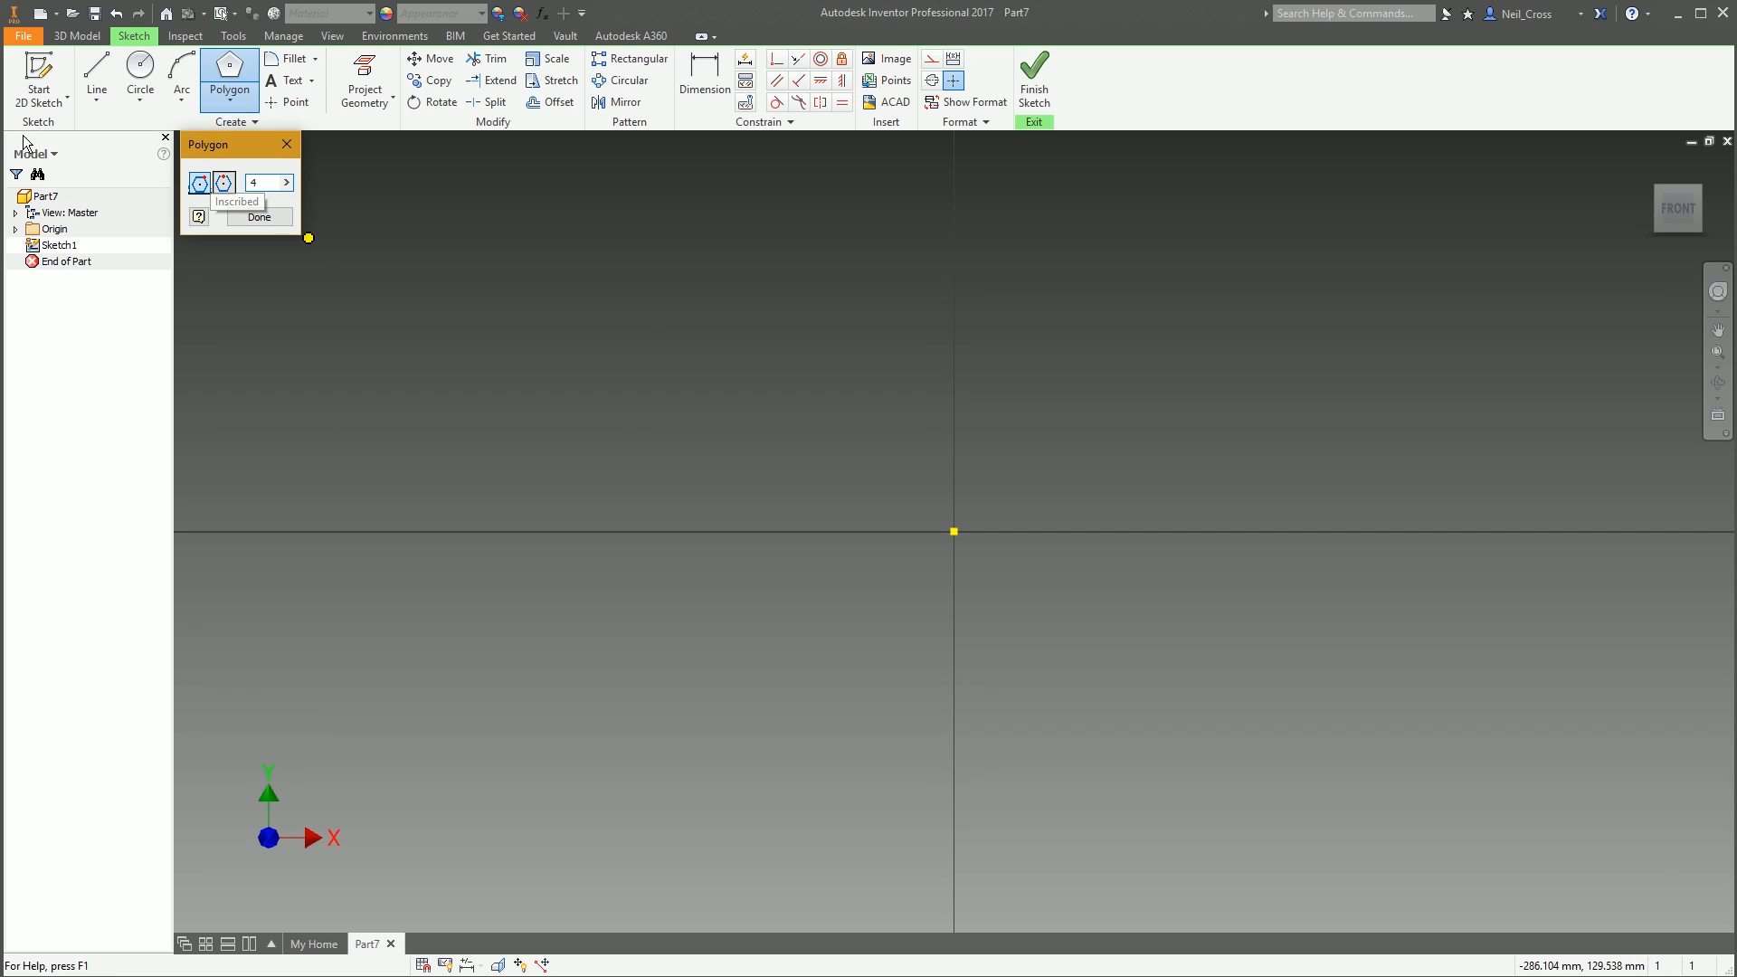
{"action": "left_click", "coordinate": [962, 793]}
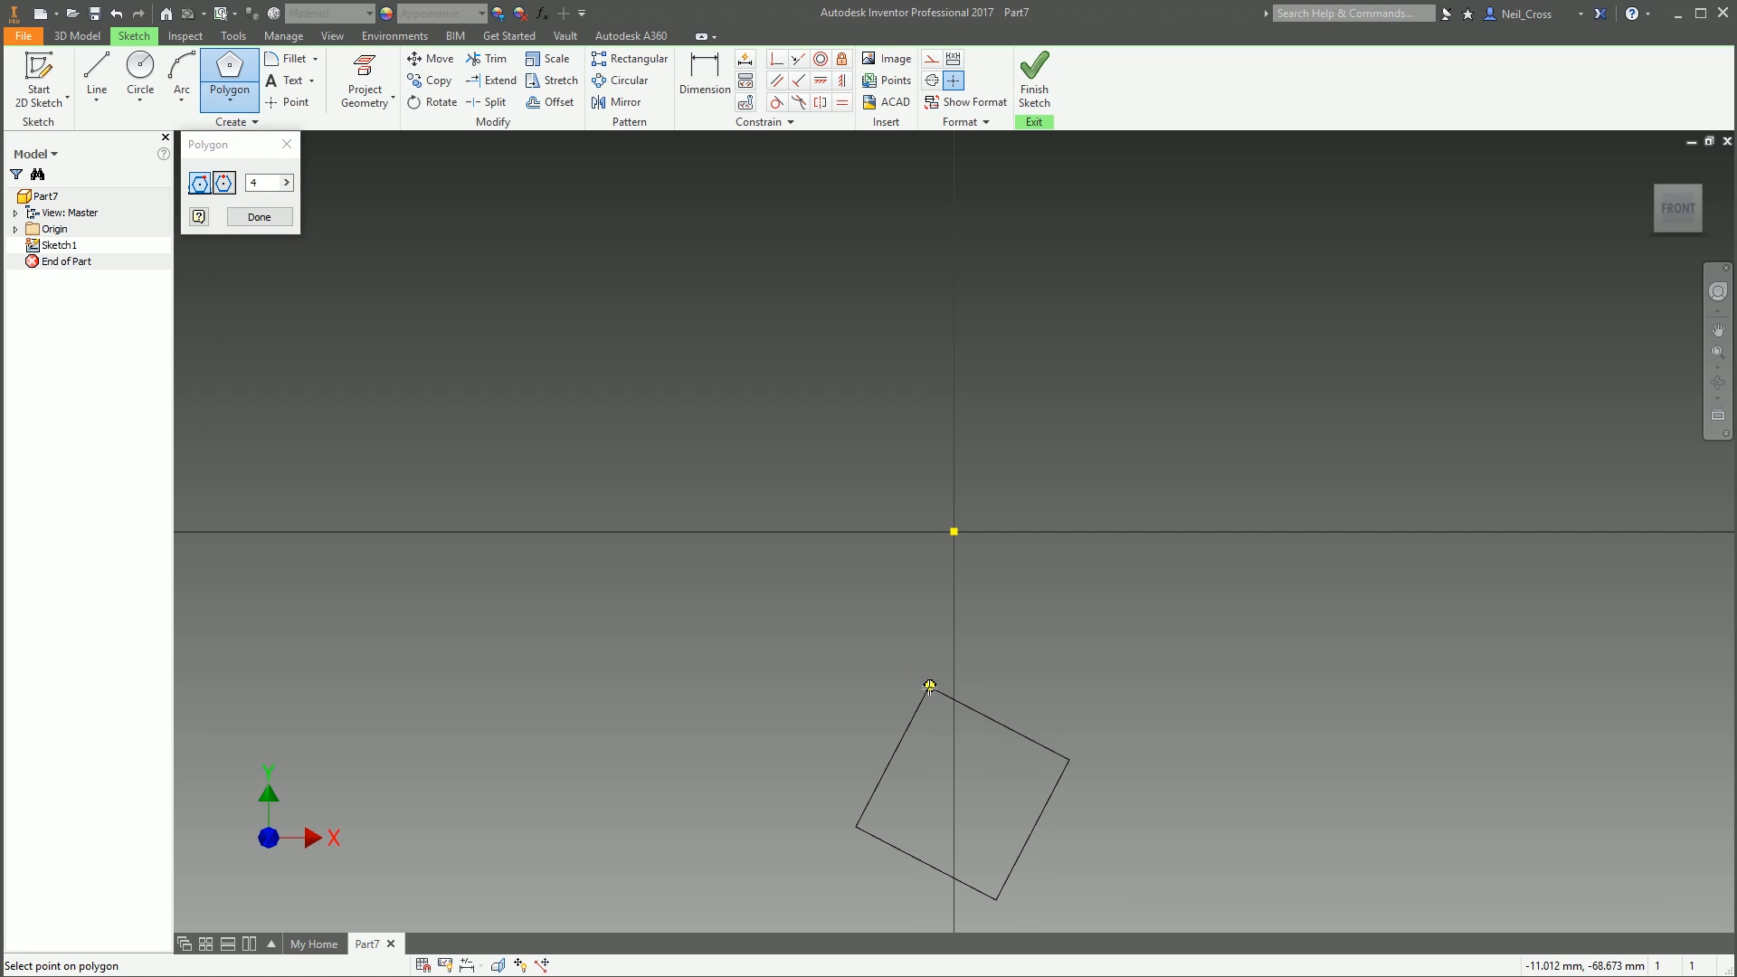
{"action": "left_click", "coordinate": [931, 694]}
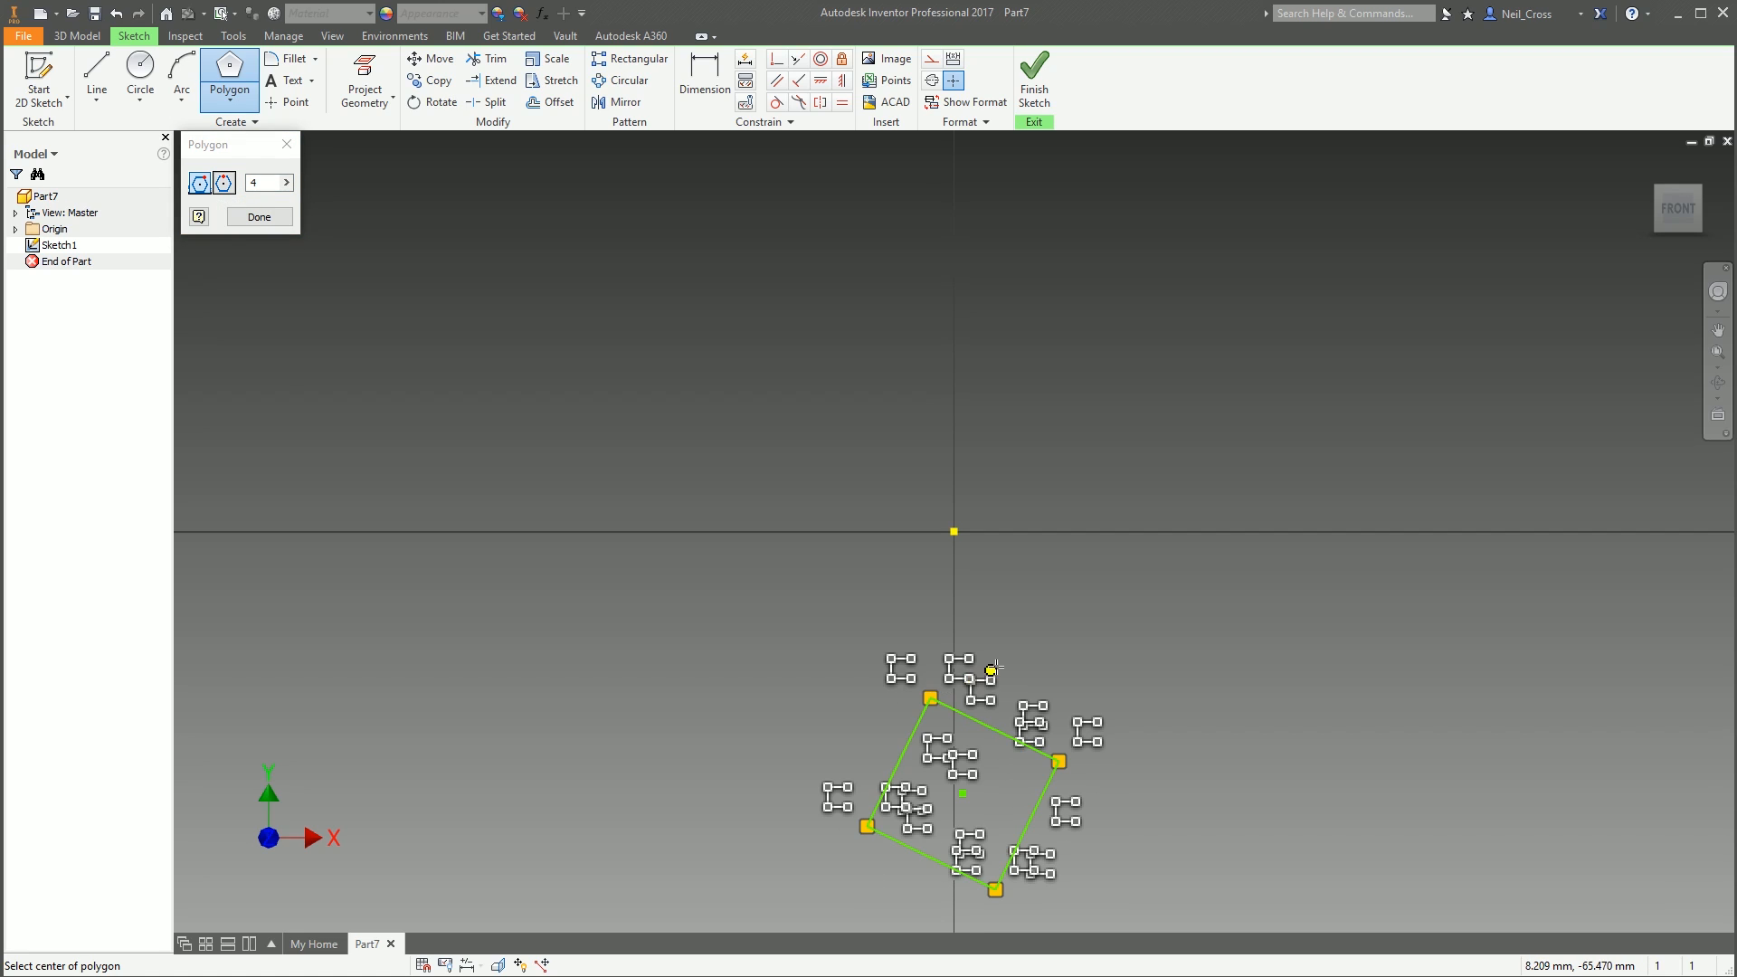
{"action": "right_click", "coordinate": [1052, 608]}
{"action": "left_click", "coordinate": [1111, 611]}
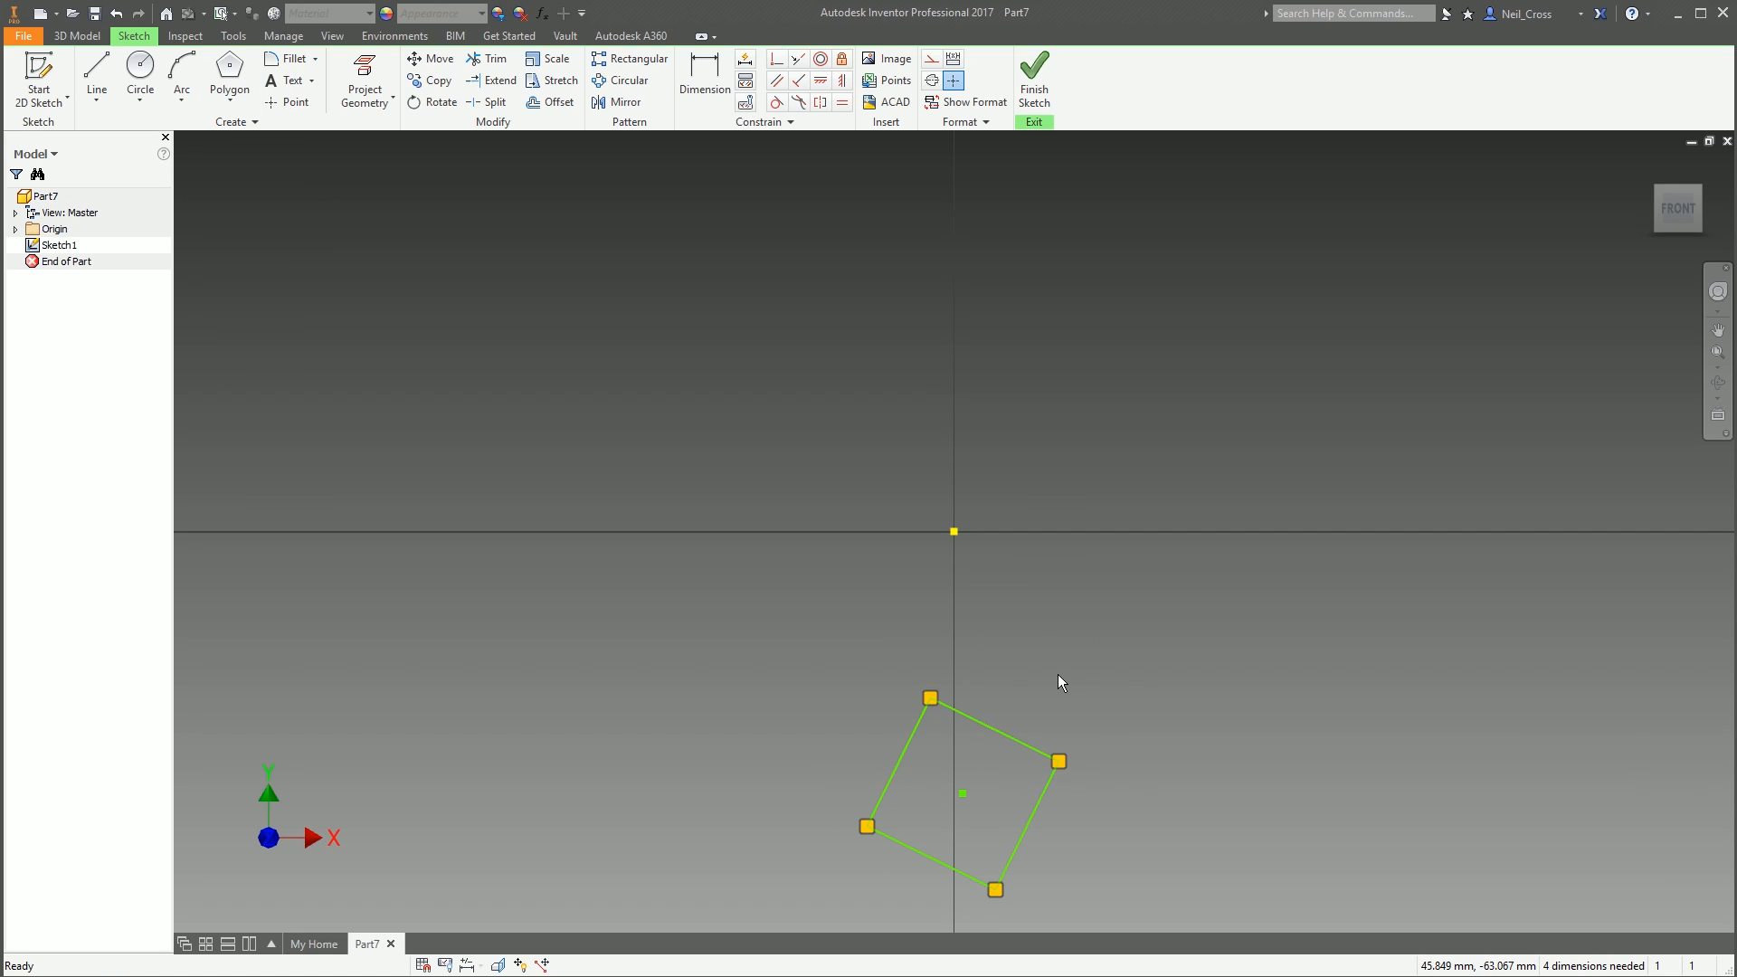
Dimension the polygon's upper side using a named parameter, BlkSize=50mm
{"action": "middle_click_drag", "start_coordinate": [1057, 675], "coordinate": [1046, 605]}
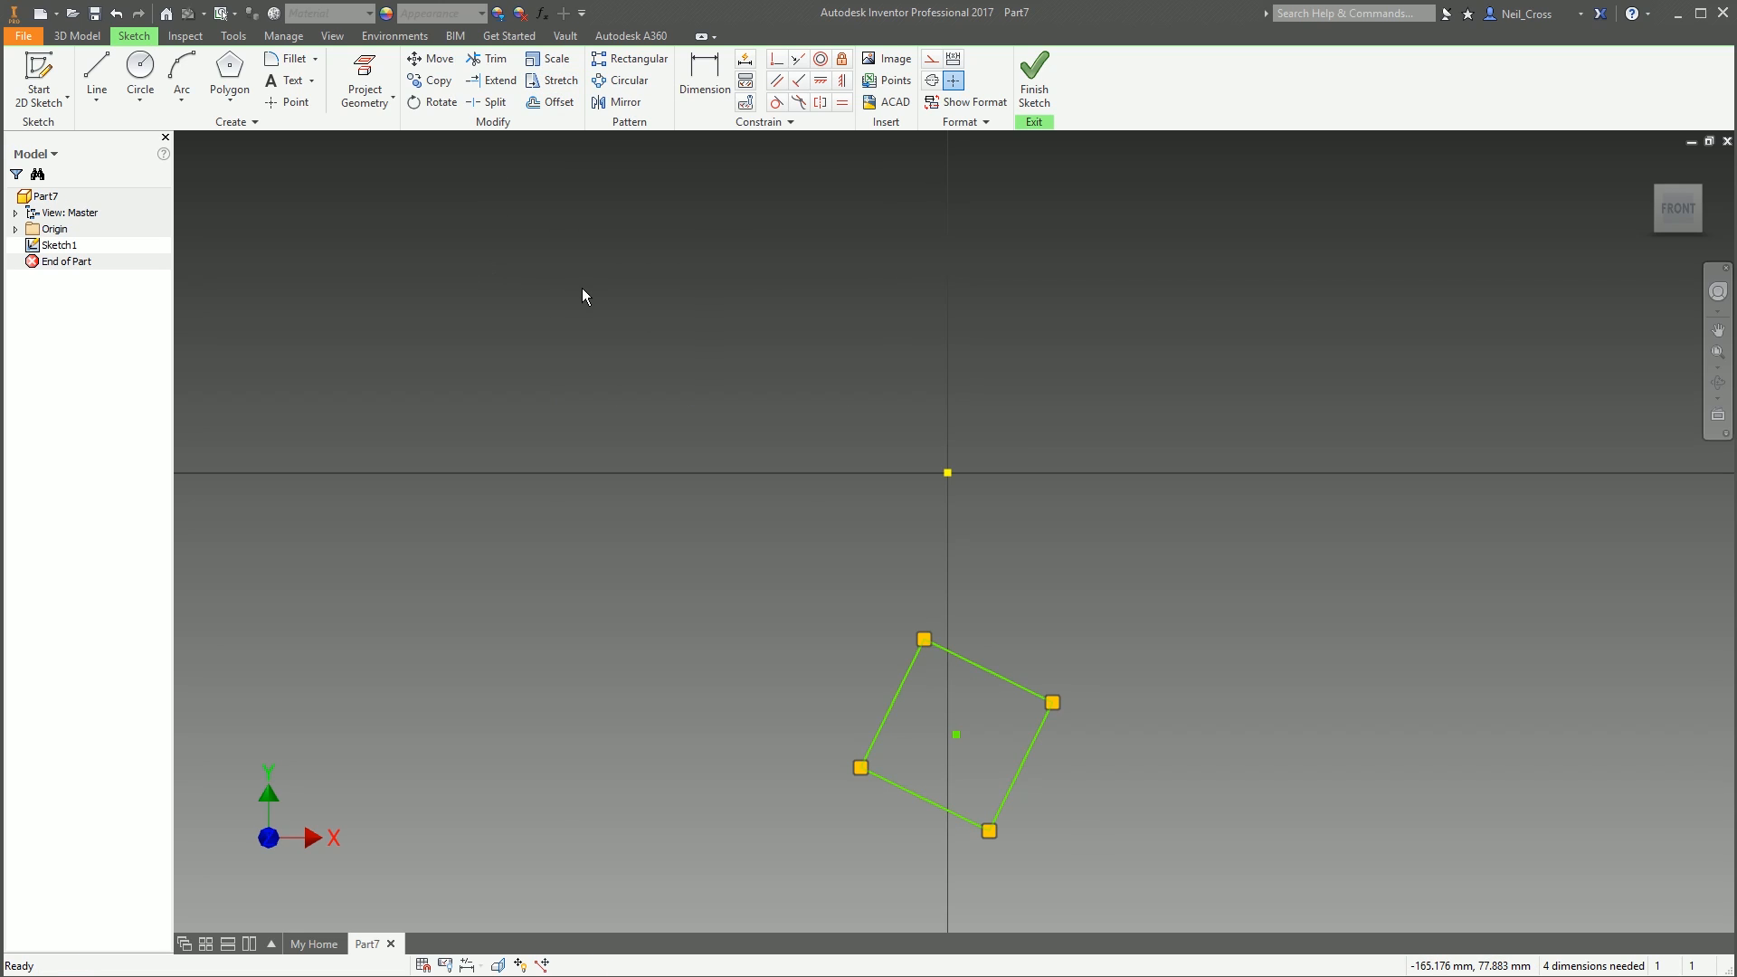
{"action": "left_click", "coordinate": [720, 105]}
{"action": "left_click", "coordinate": [958, 654]}
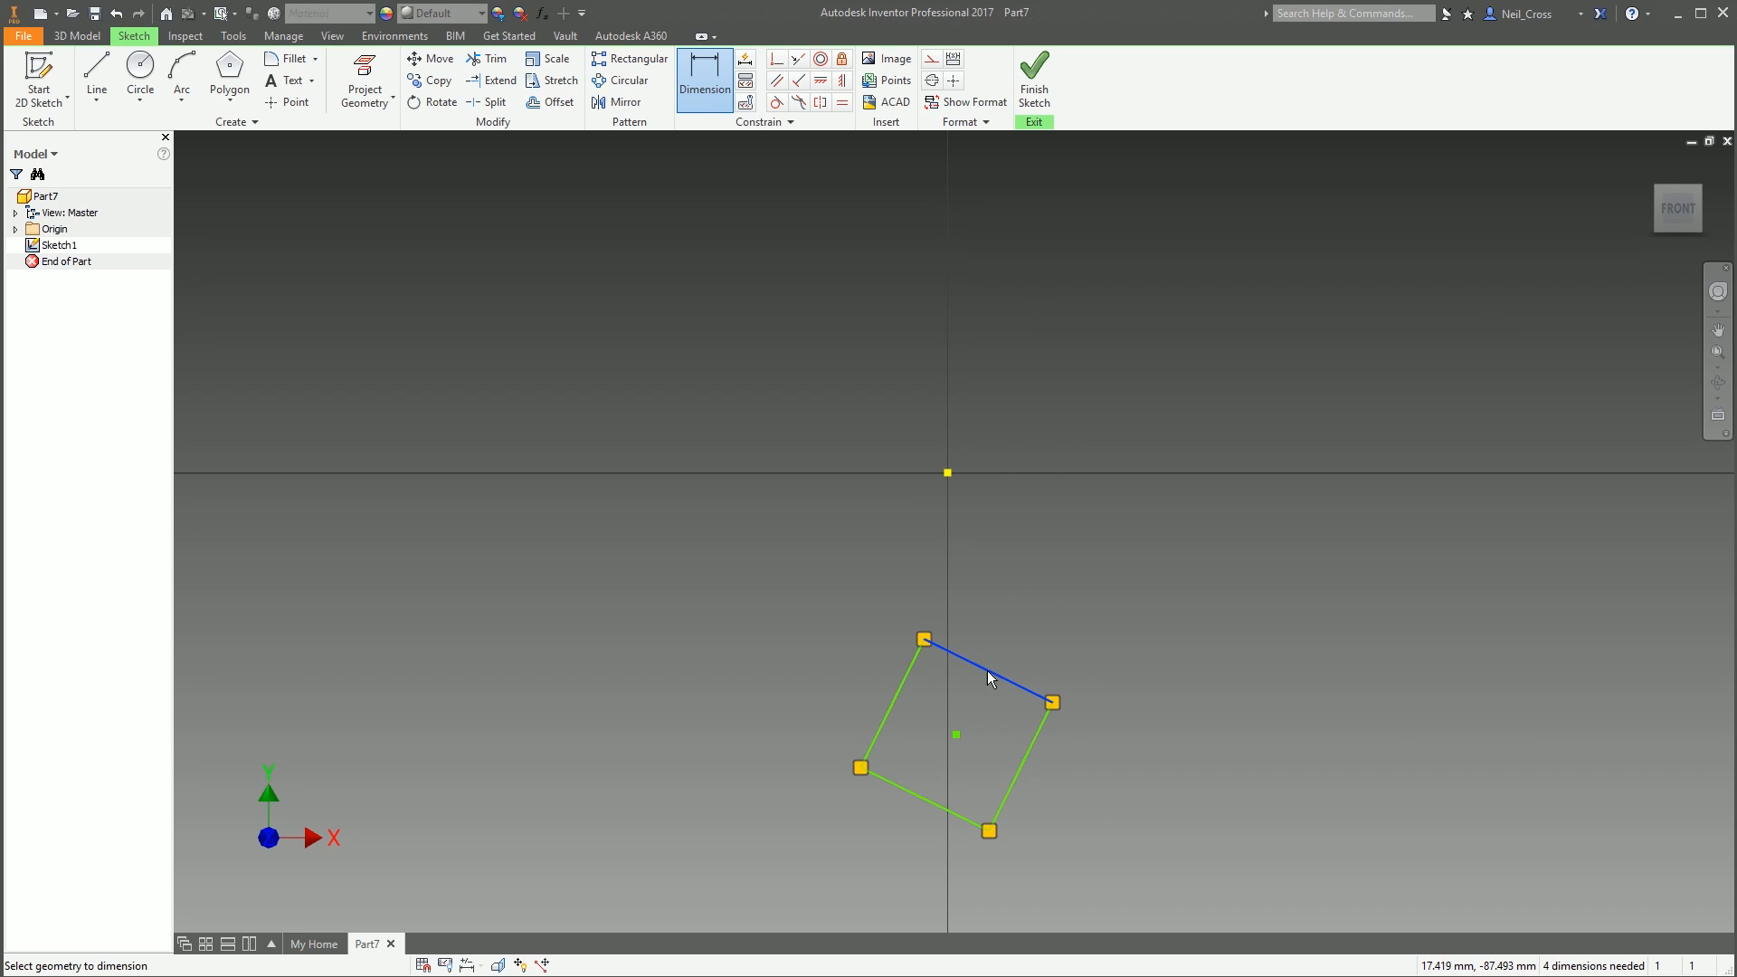
{"action": "left_click", "coordinate": [1029, 605]}
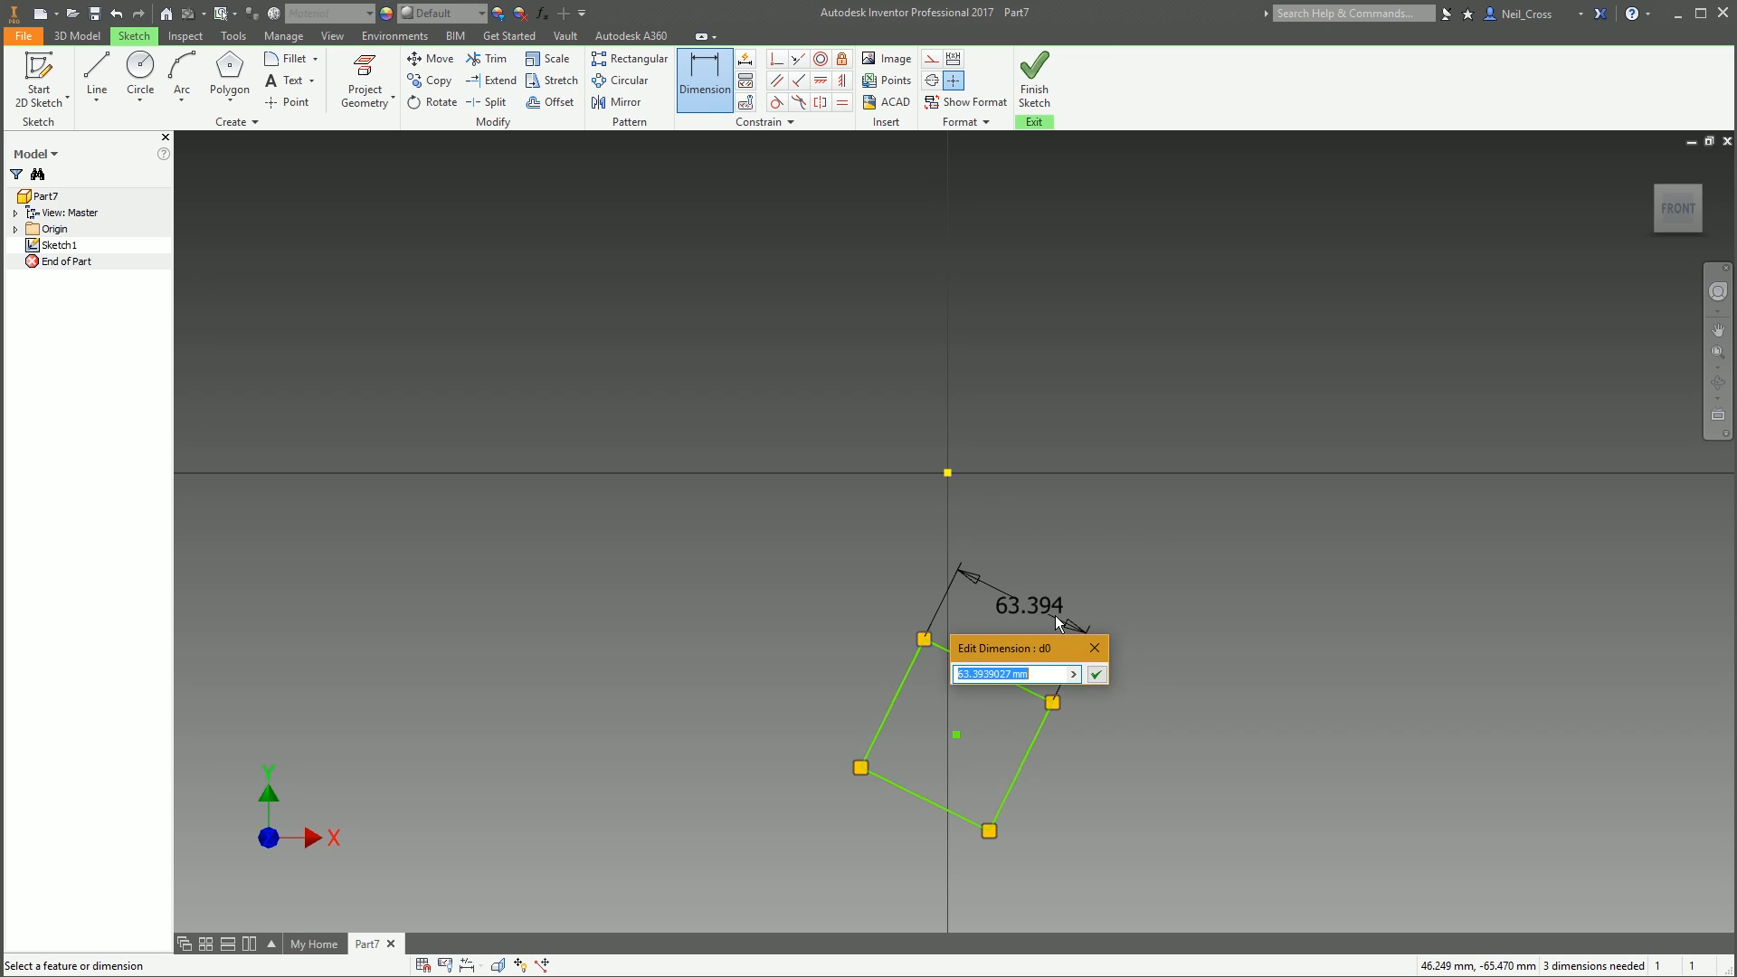
{"action": "type", "text": "BlkSize=50mm"}
{"action": "key", "text": "Return"}
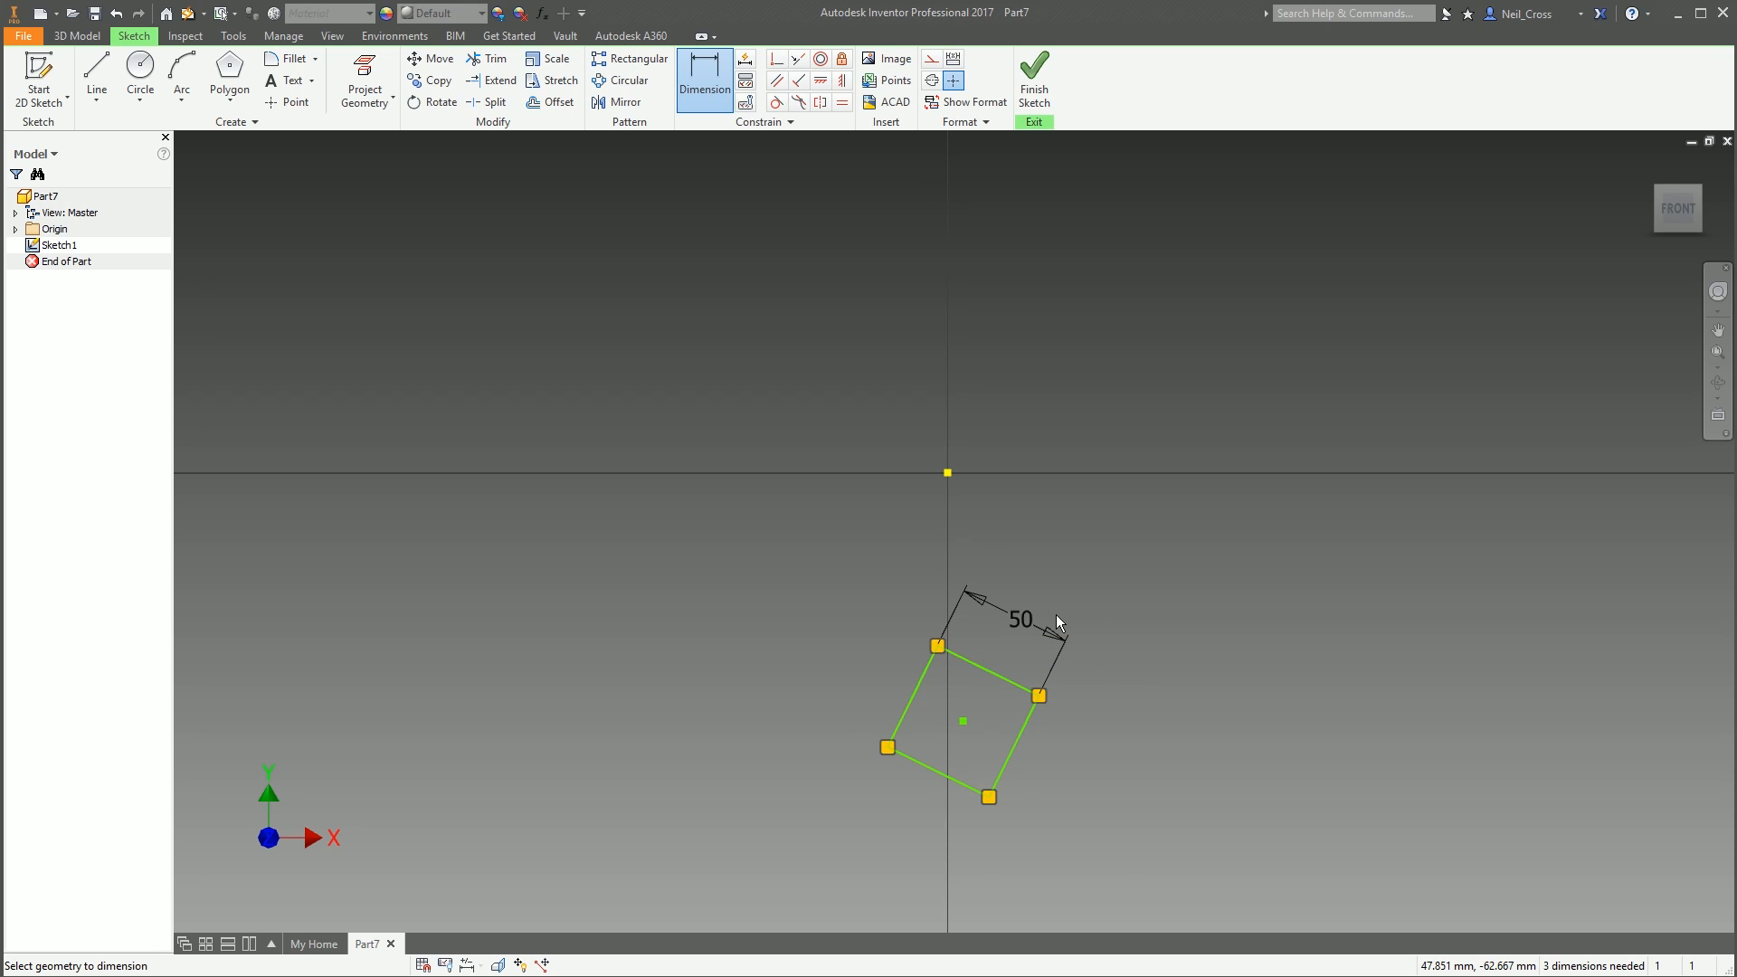
{"action": "key", "text": "Escape"}
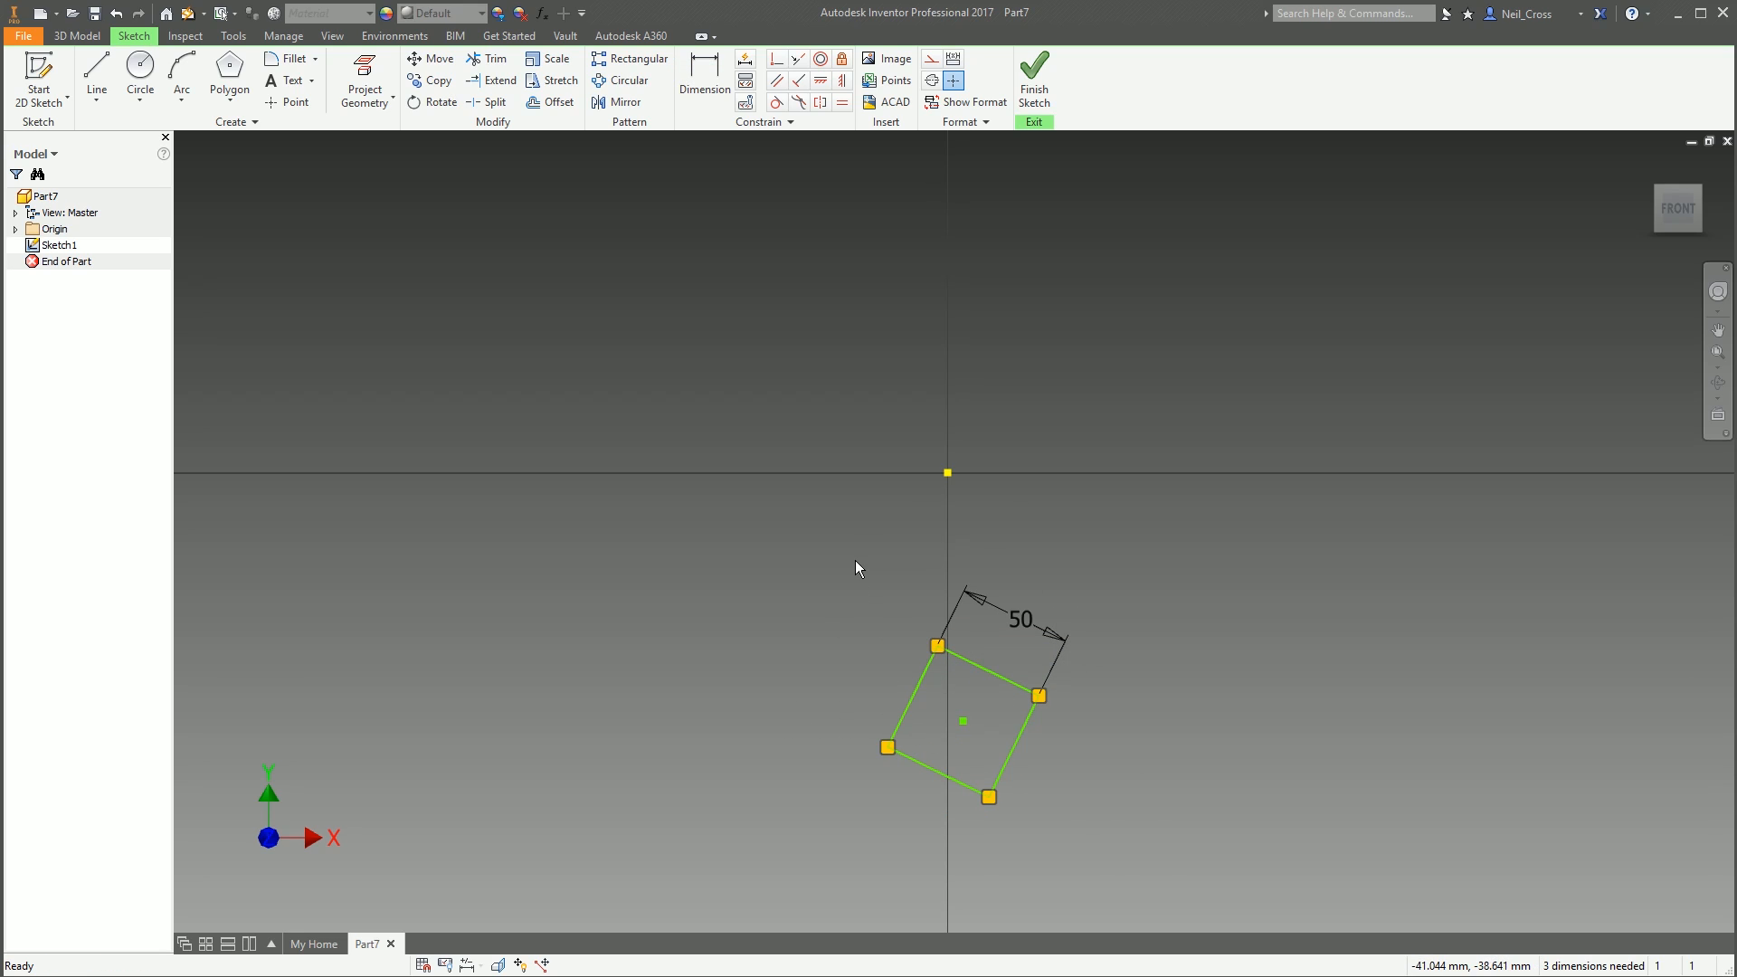
Constrain the polygon's lowest and highest corners to align vertically, turning the square into a diamond
{"action": "left_click", "coordinate": [841, 81]}
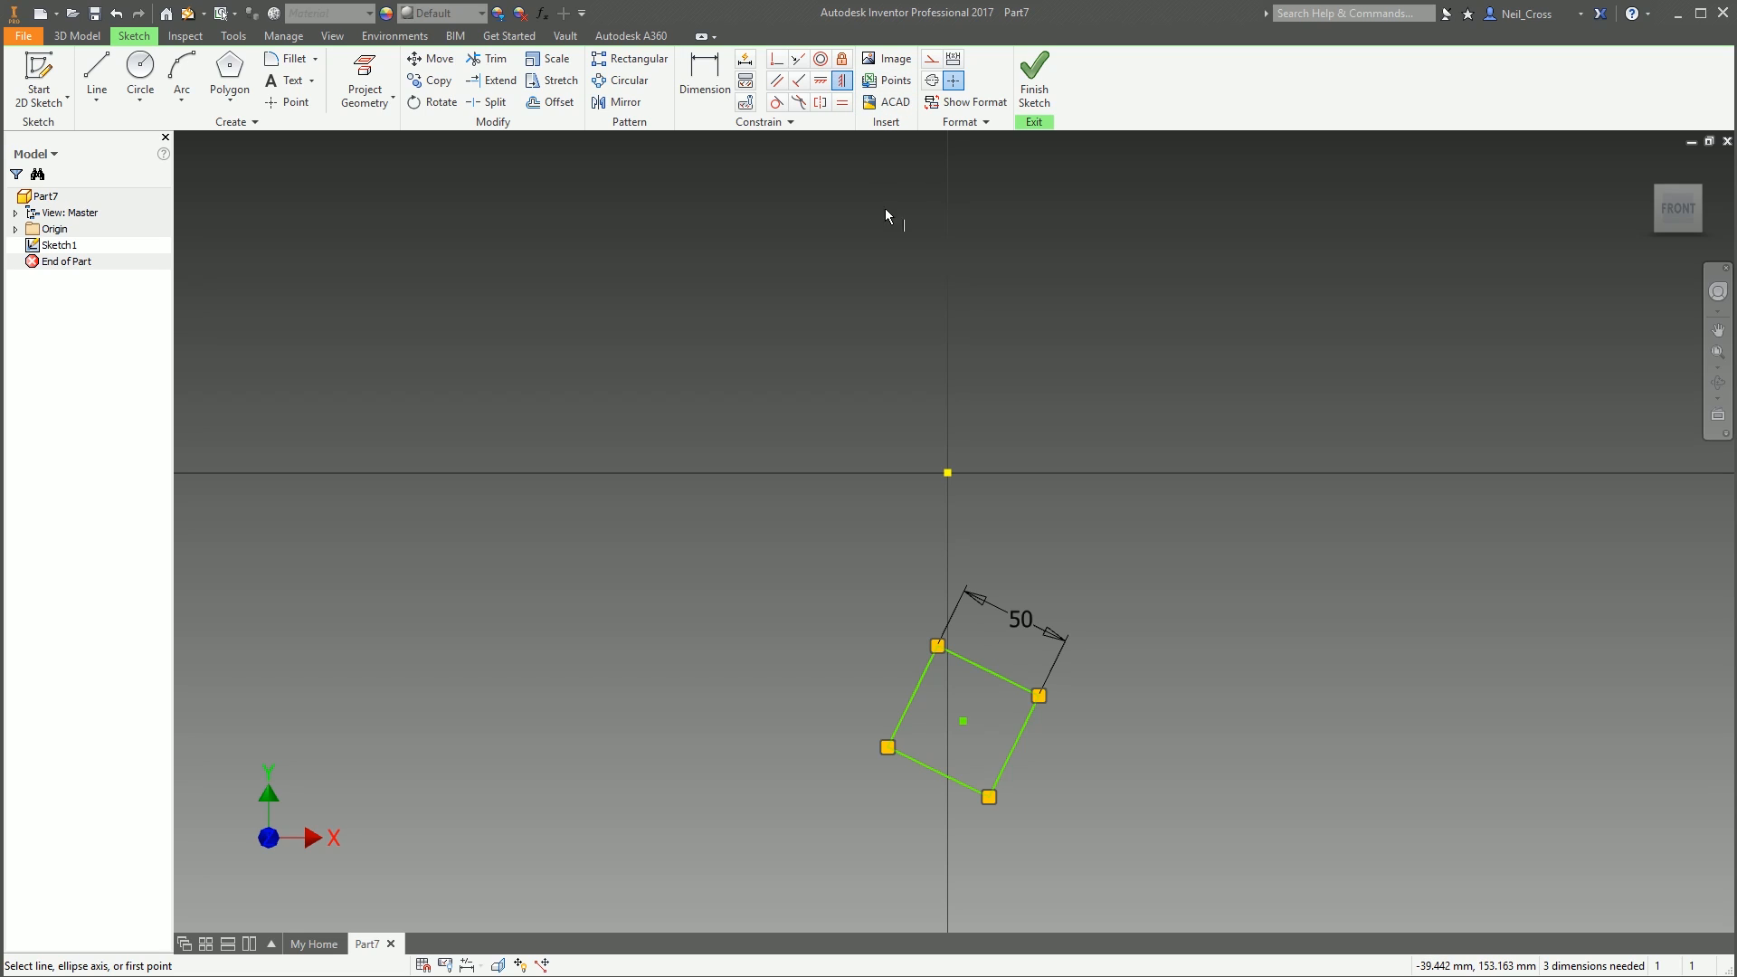
{"action": "left_click", "coordinate": [988, 796]}
{"action": "left_click", "coordinate": [937, 646]}
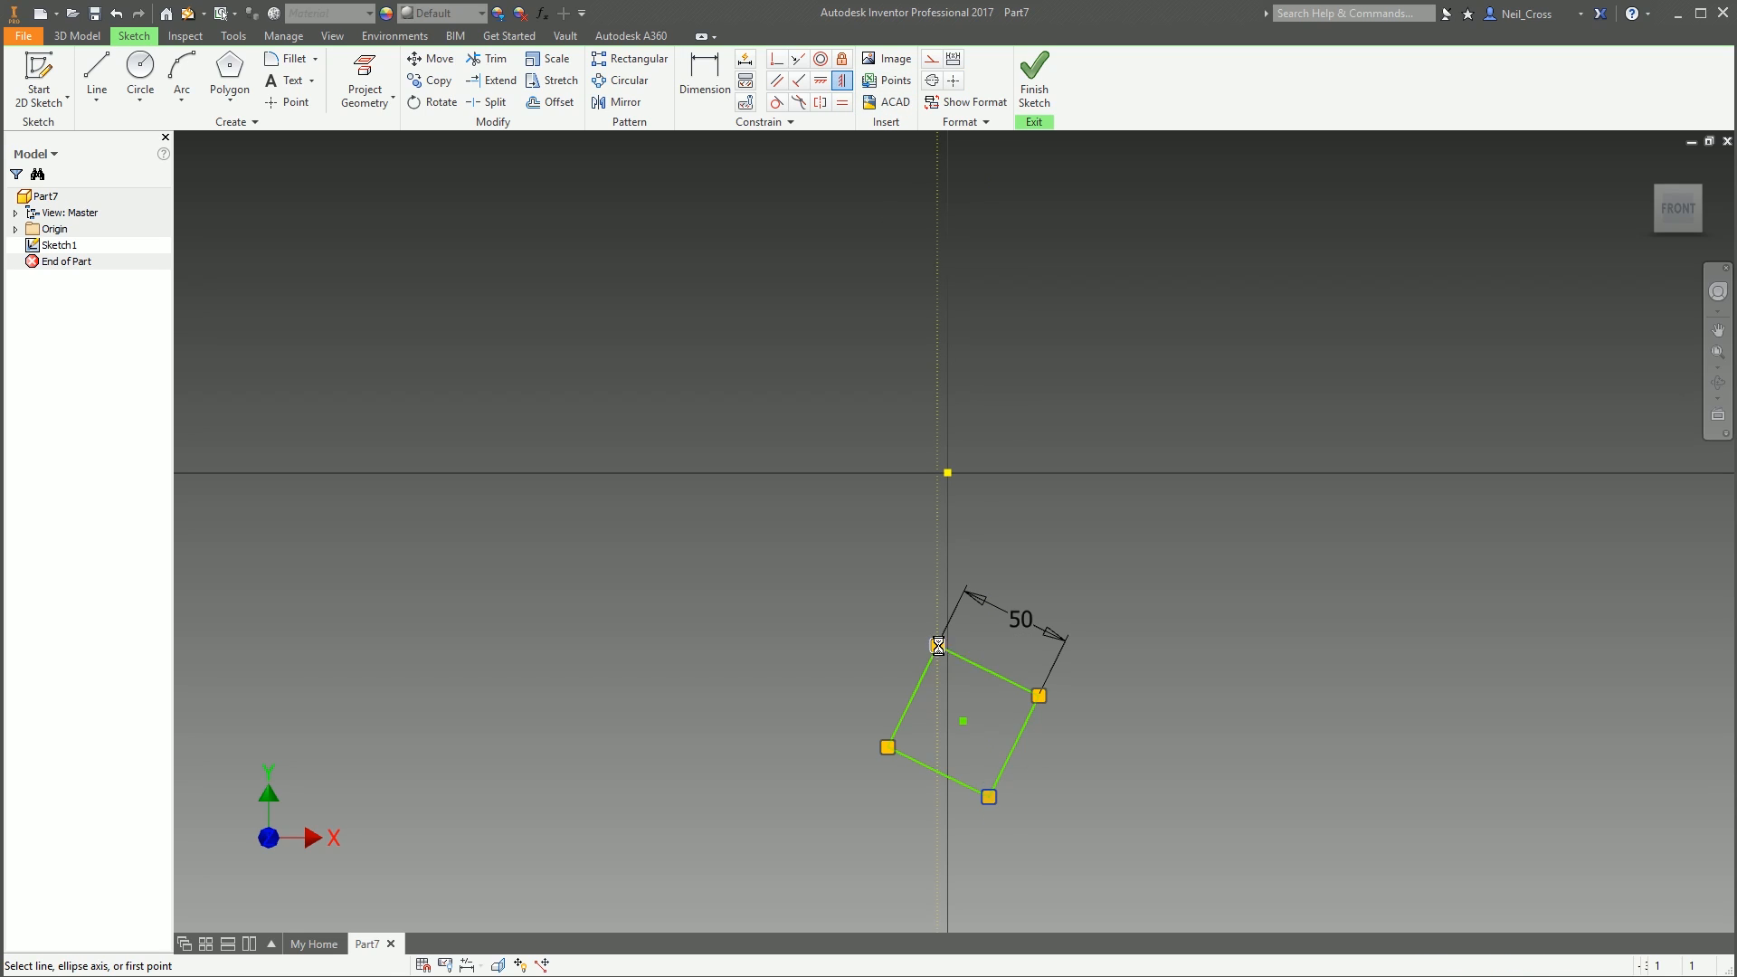
{"action": "key", "text": "Escape"}
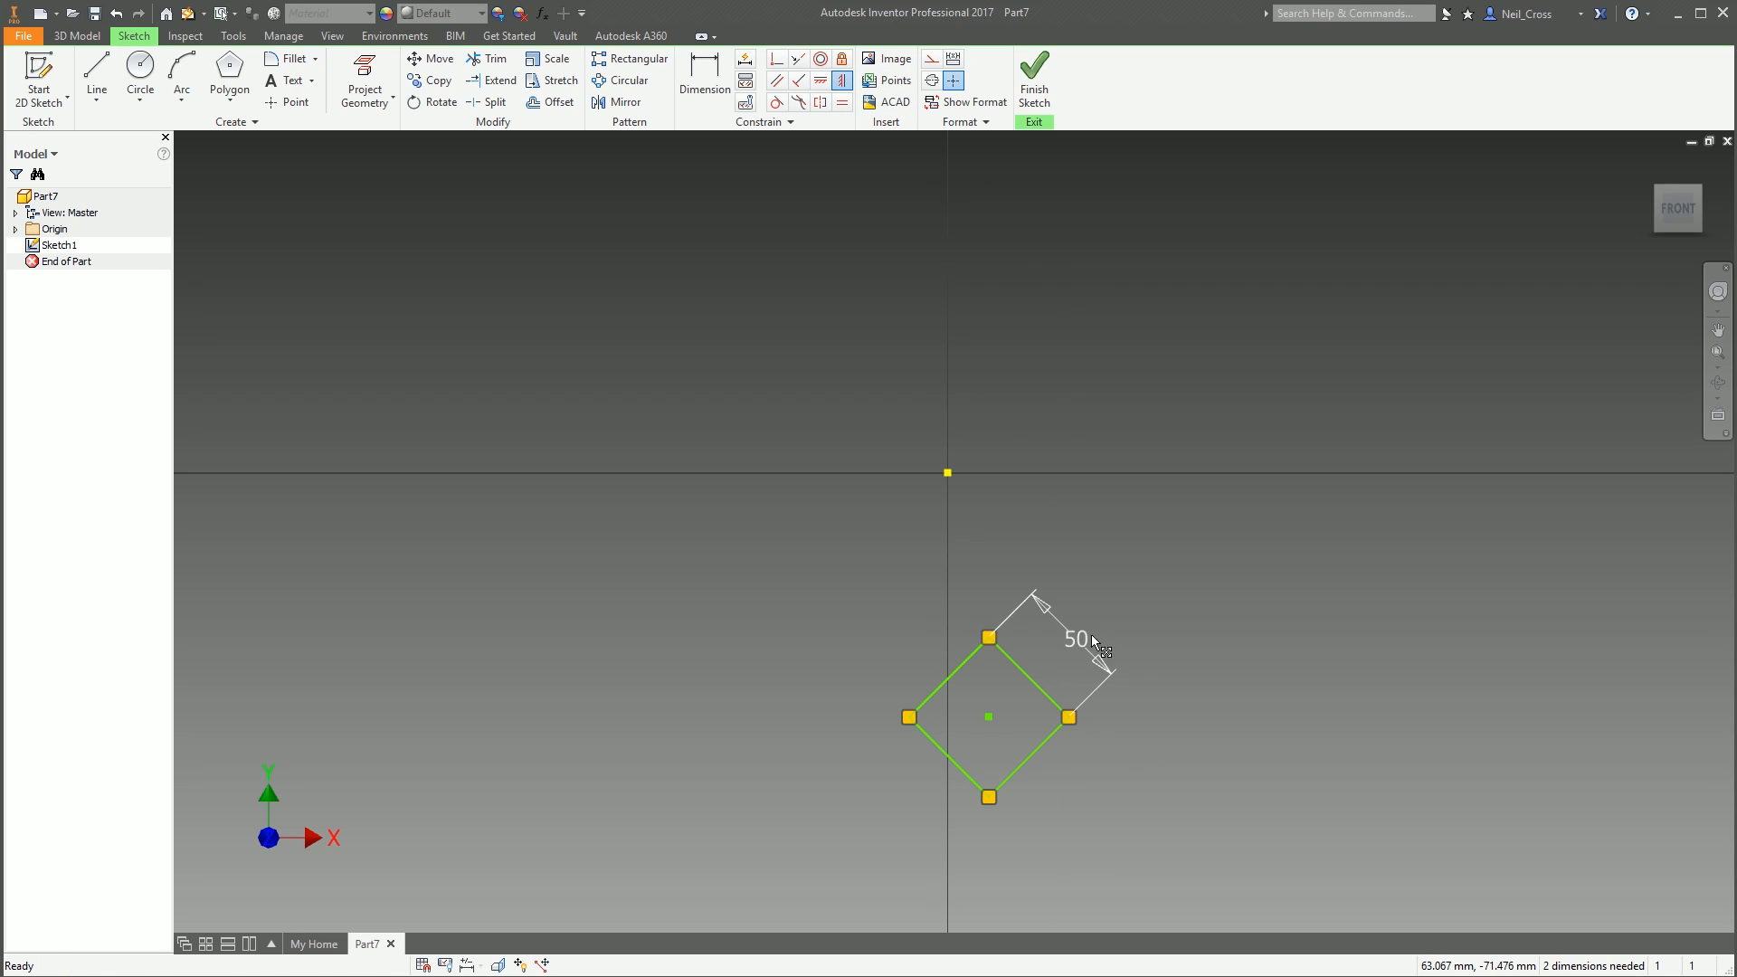
{"action": "left_click", "coordinate": [1012, 662]}
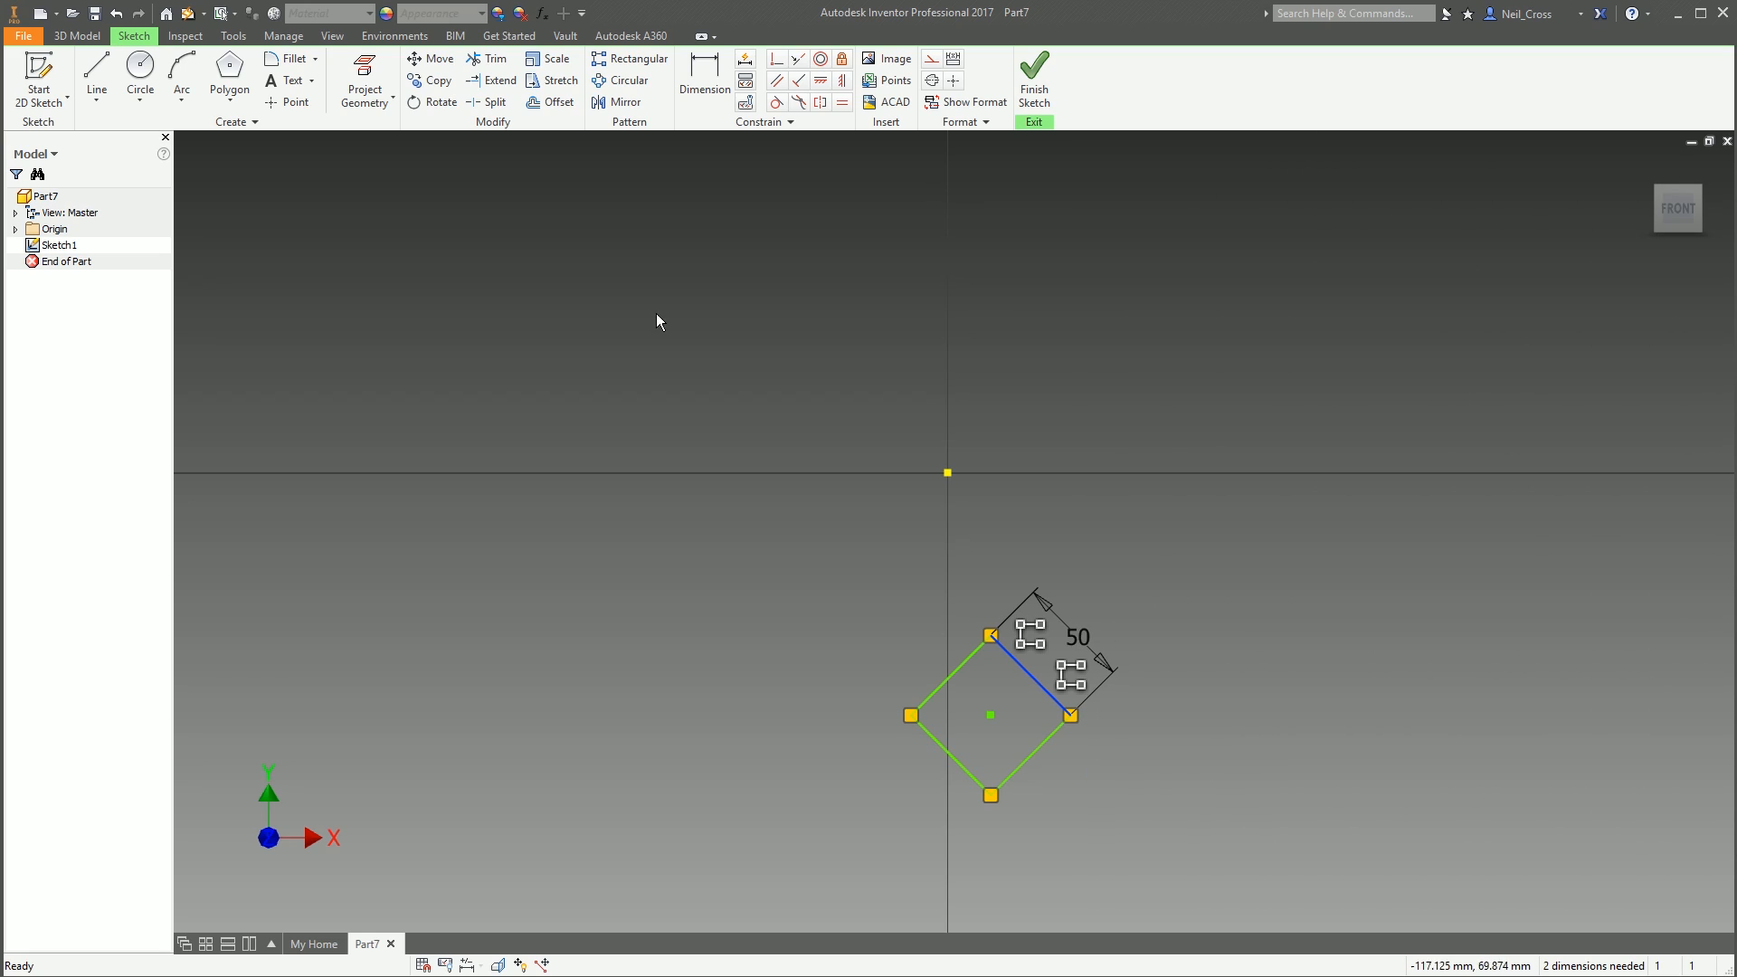
Create a sketch block named Block from the diamond's geometry, with its lowest corner as the insert point
{"action": "left_click", "coordinate": [245, 121]}
{"action": "left_click", "coordinate": [126, 143]}
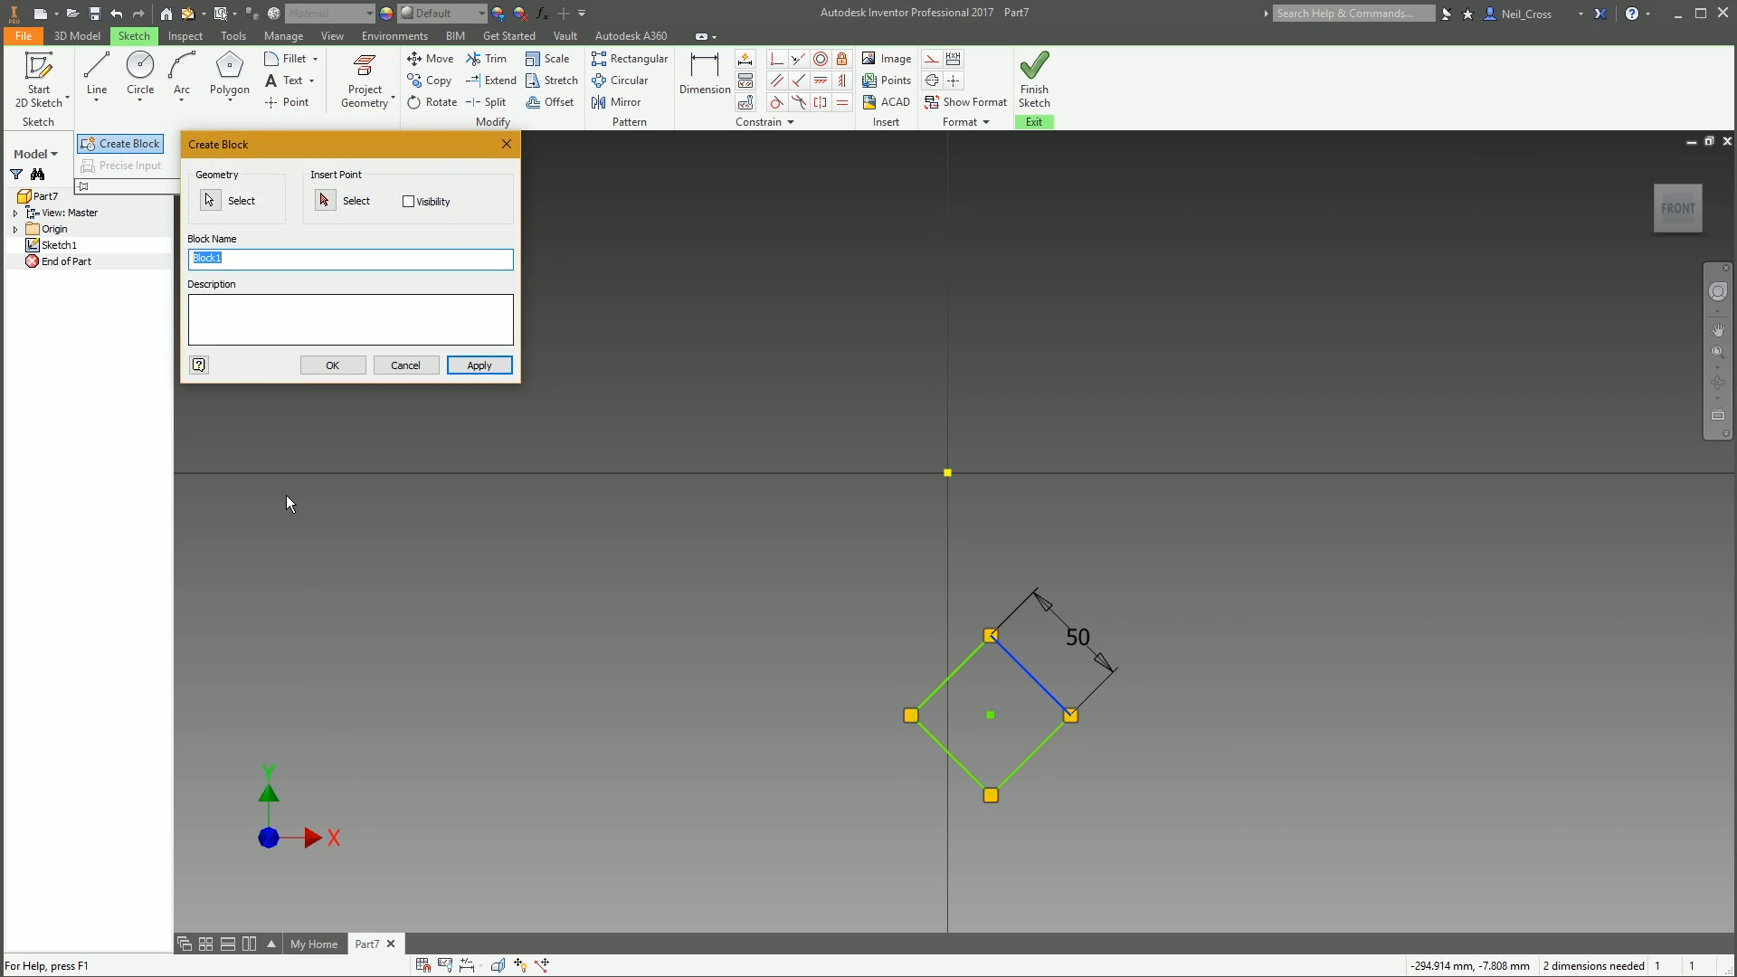
{"action": "type", "text": "B"}
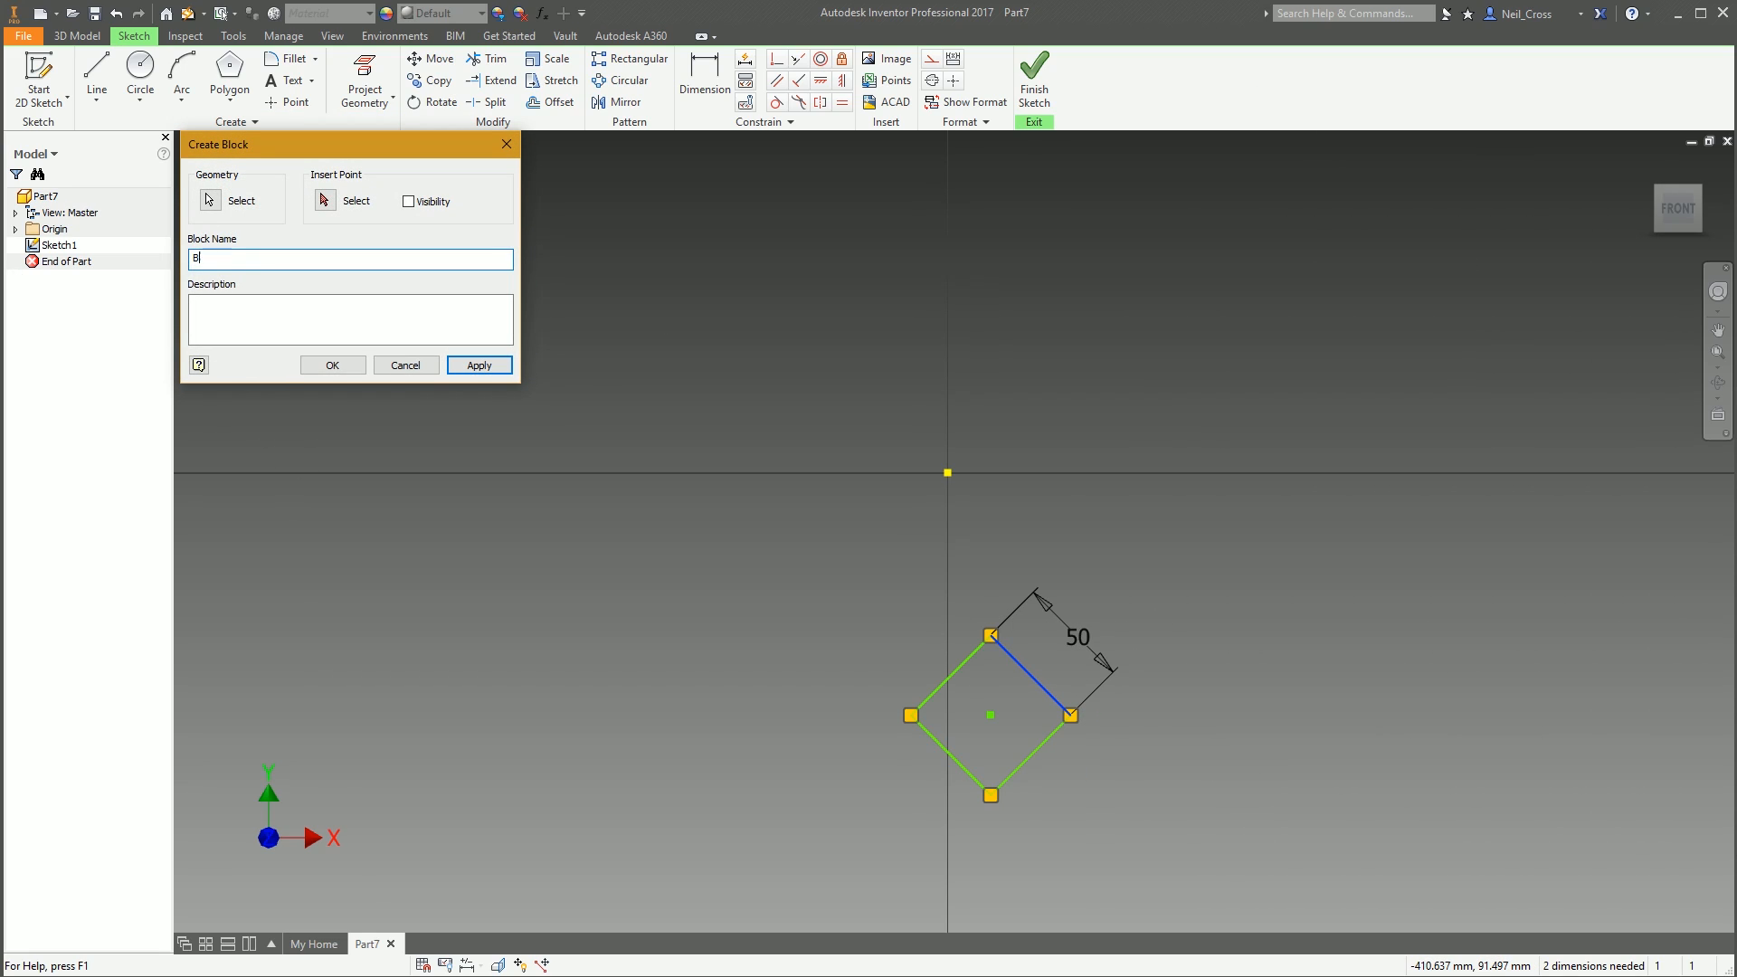
{"action": "type", "text": "lock"}
{"action": "left_click", "coordinate": [211, 200]}
{"action": "left_click_drag", "start_coordinate": [1205, 828], "coordinate": [793, 572]}
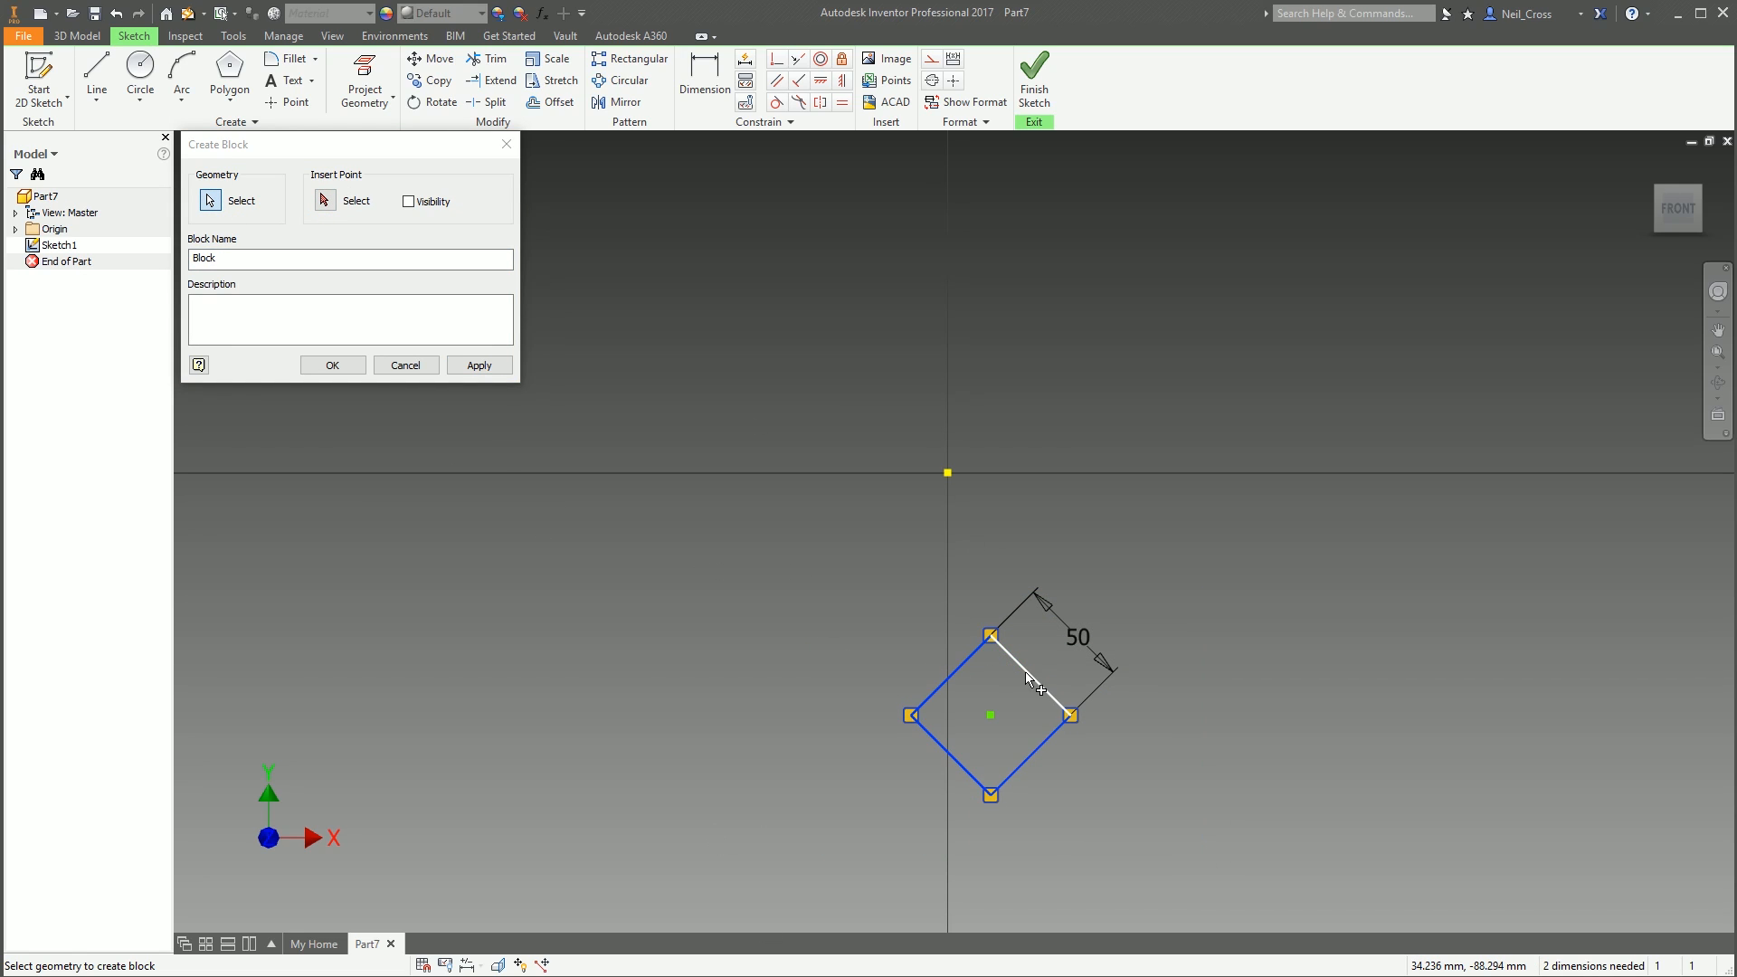
{"action": "left_click", "coordinate": [322, 201]}
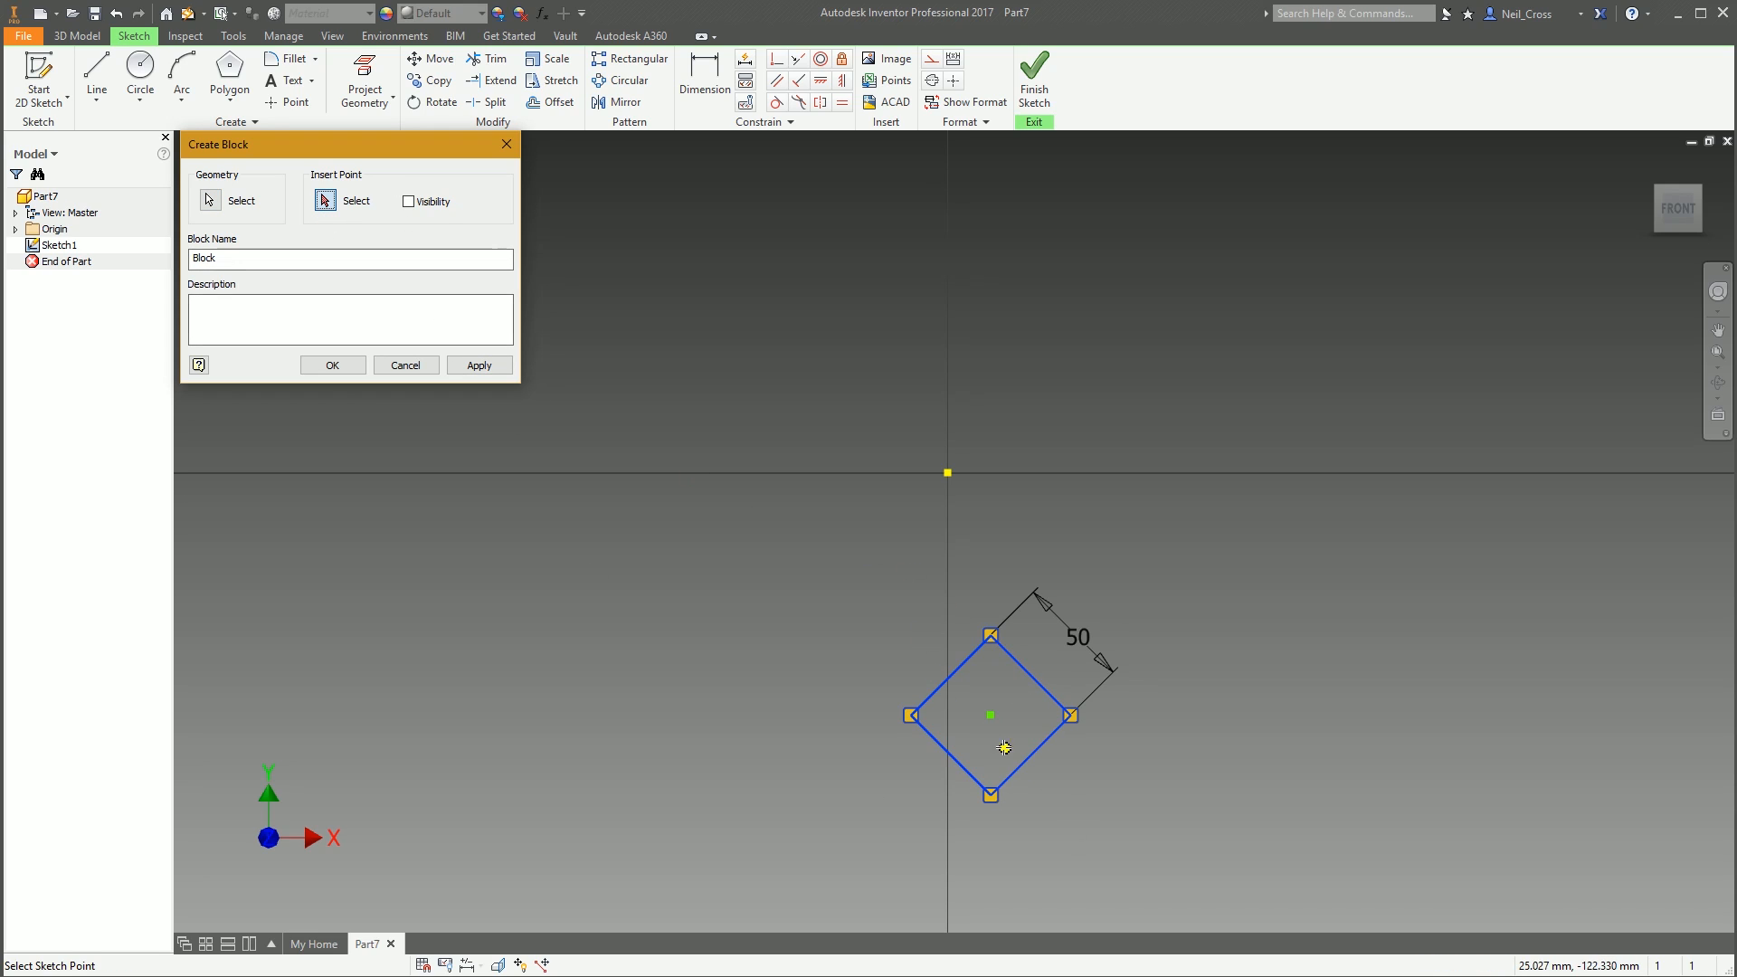
{"action": "left_click", "coordinate": [992, 795]}
{"action": "left_click", "coordinate": [332, 365]}
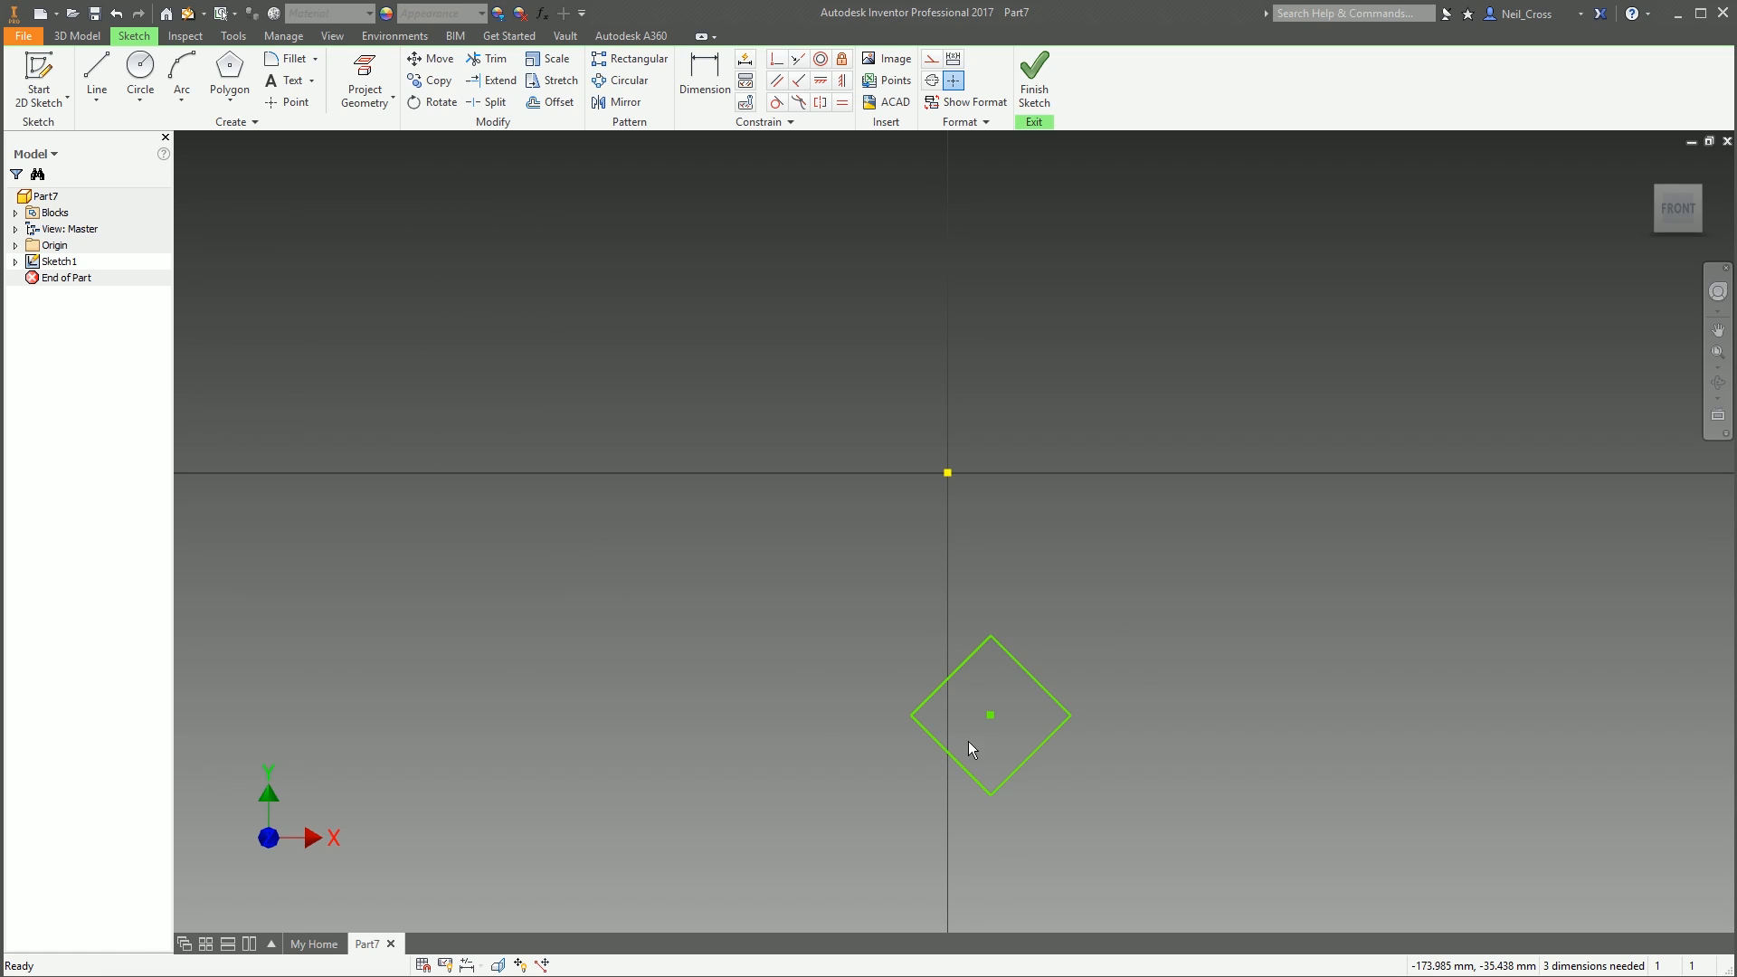
Delete the original diamond from the sketch and place a single instance of Block below the origin
{"action": "left_click_drag", "start_coordinate": [1067, 769], "coordinate": [853, 666]}
{"action": "key", "text": "Delete"}
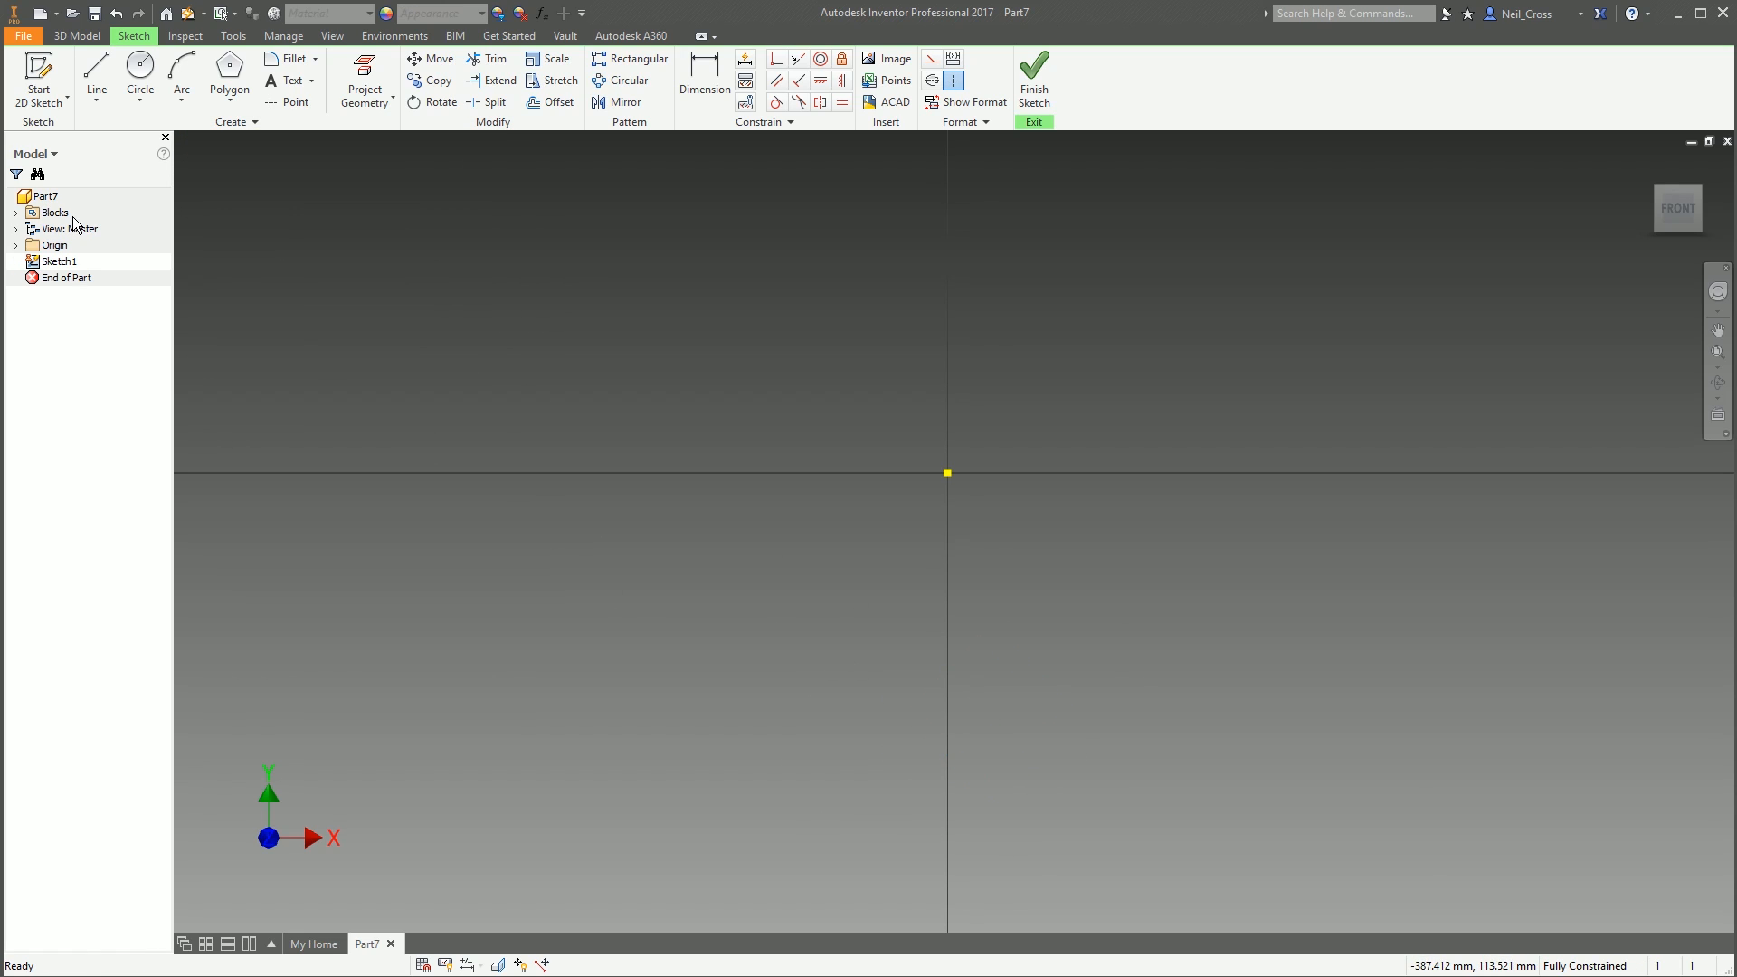
{"action": "left_click", "coordinate": [16, 213]}
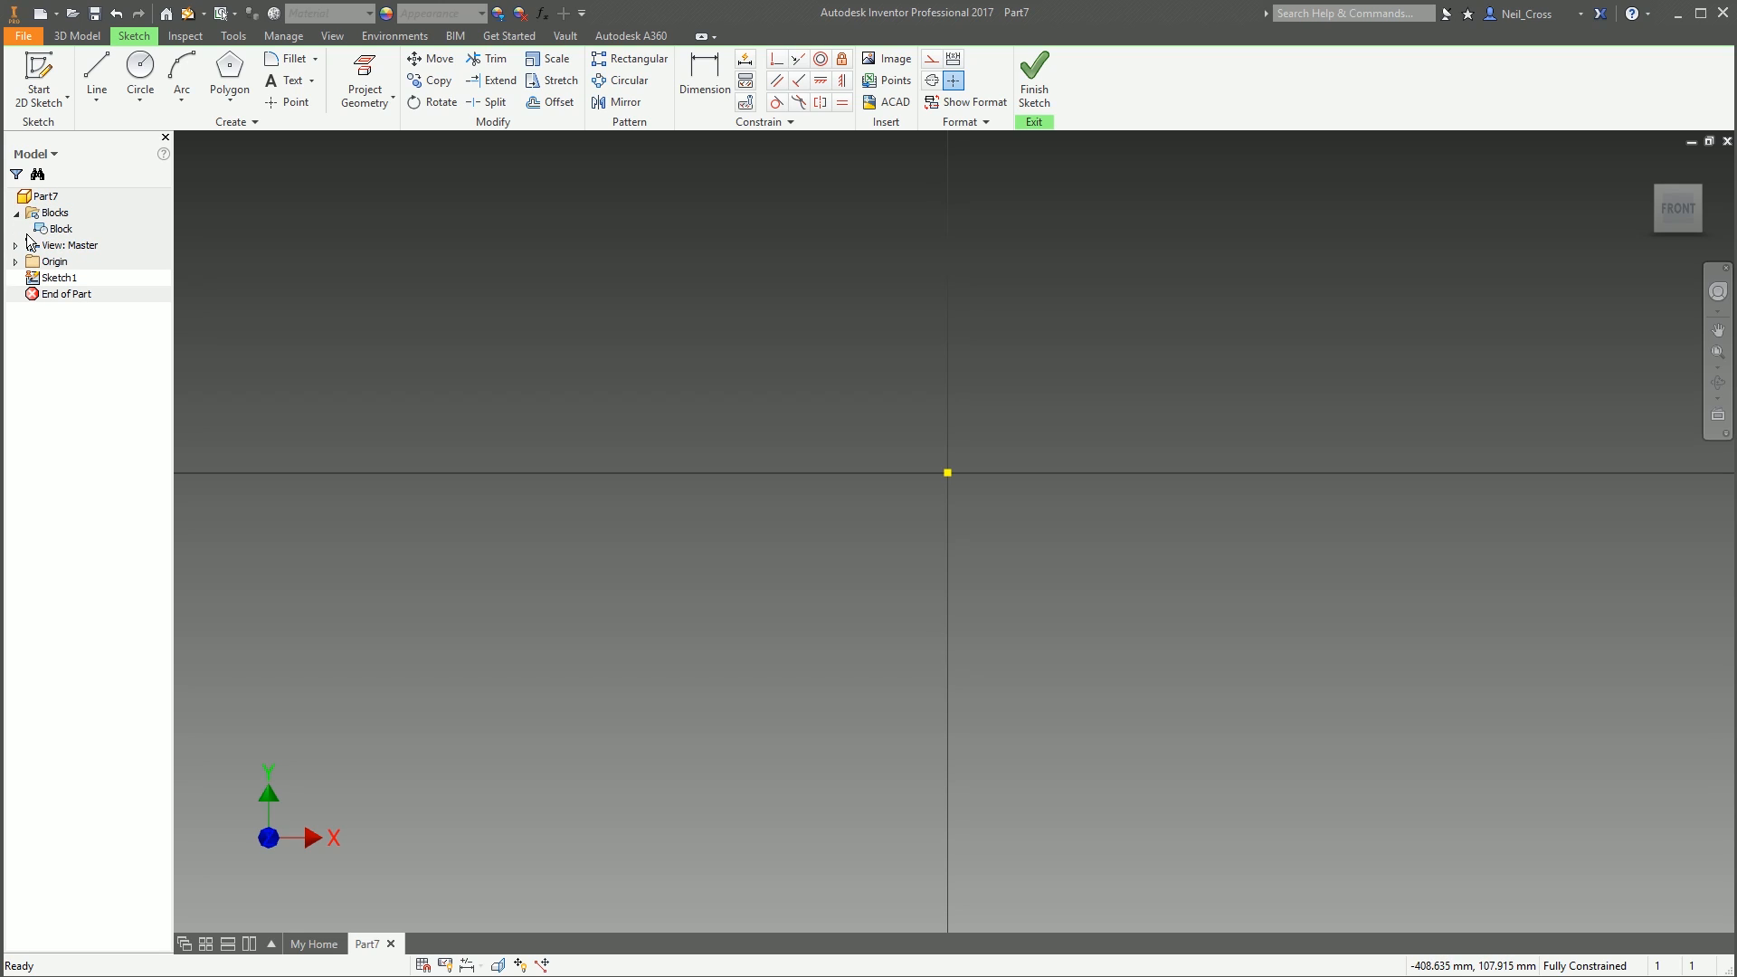
{"action": "right_click", "coordinate": [58, 228]}
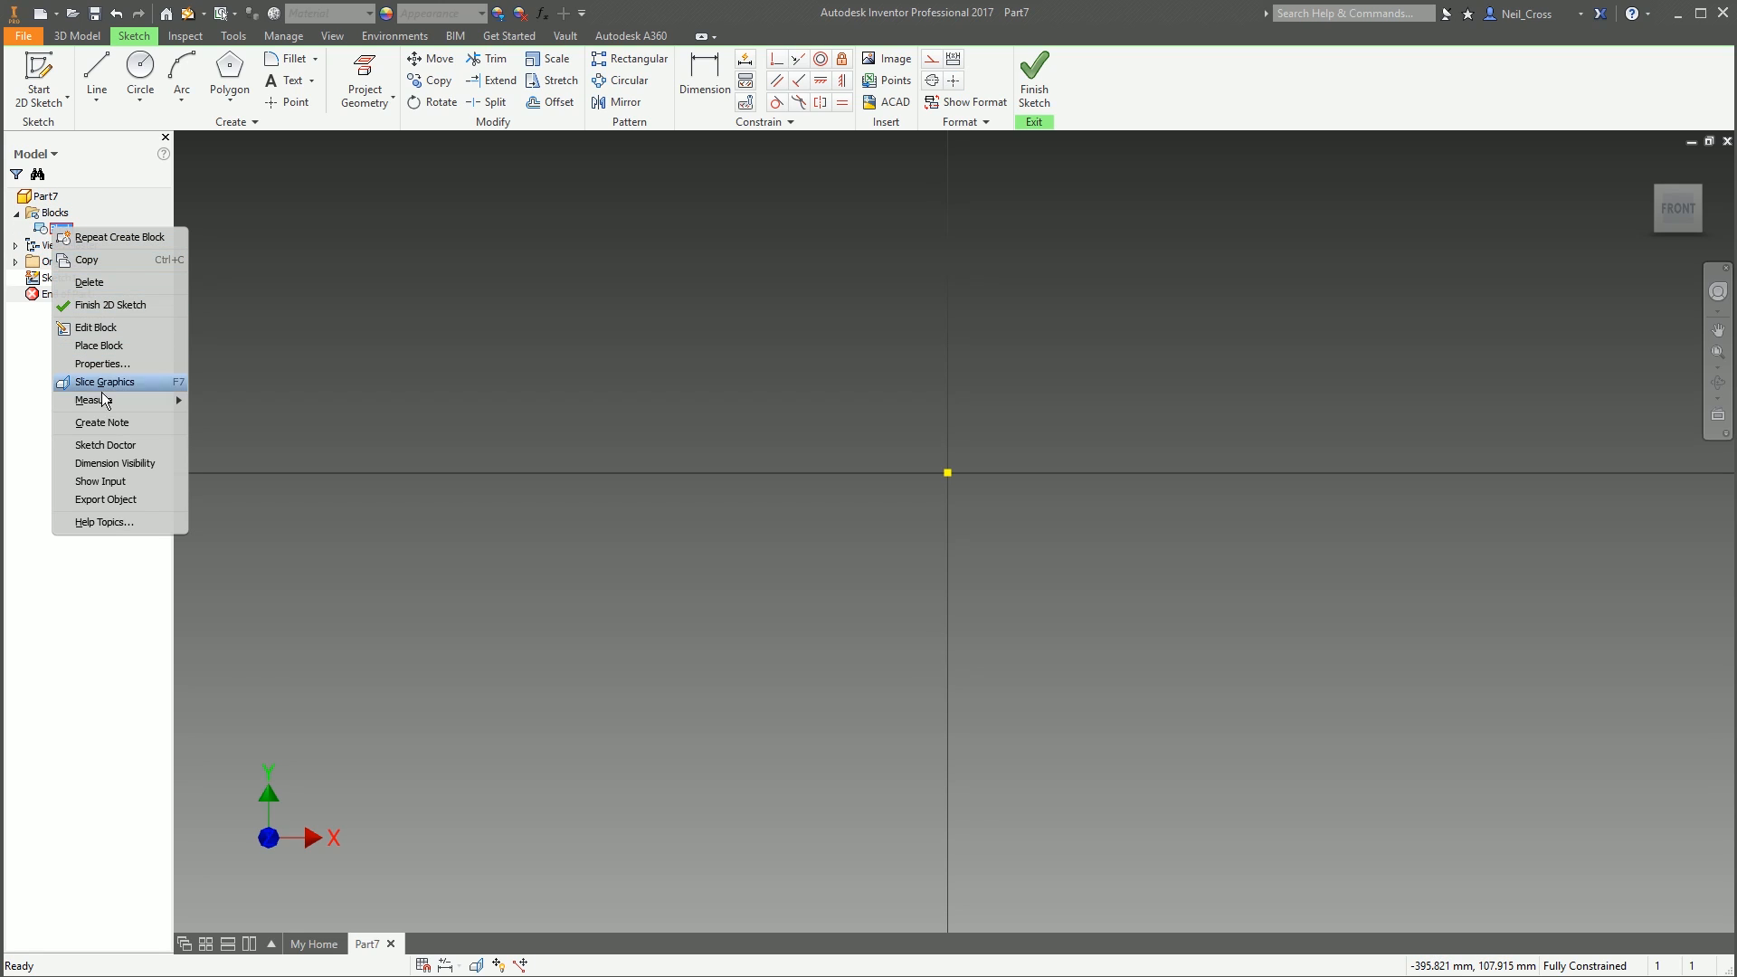
{"action": "left_click", "coordinate": [100, 347]}
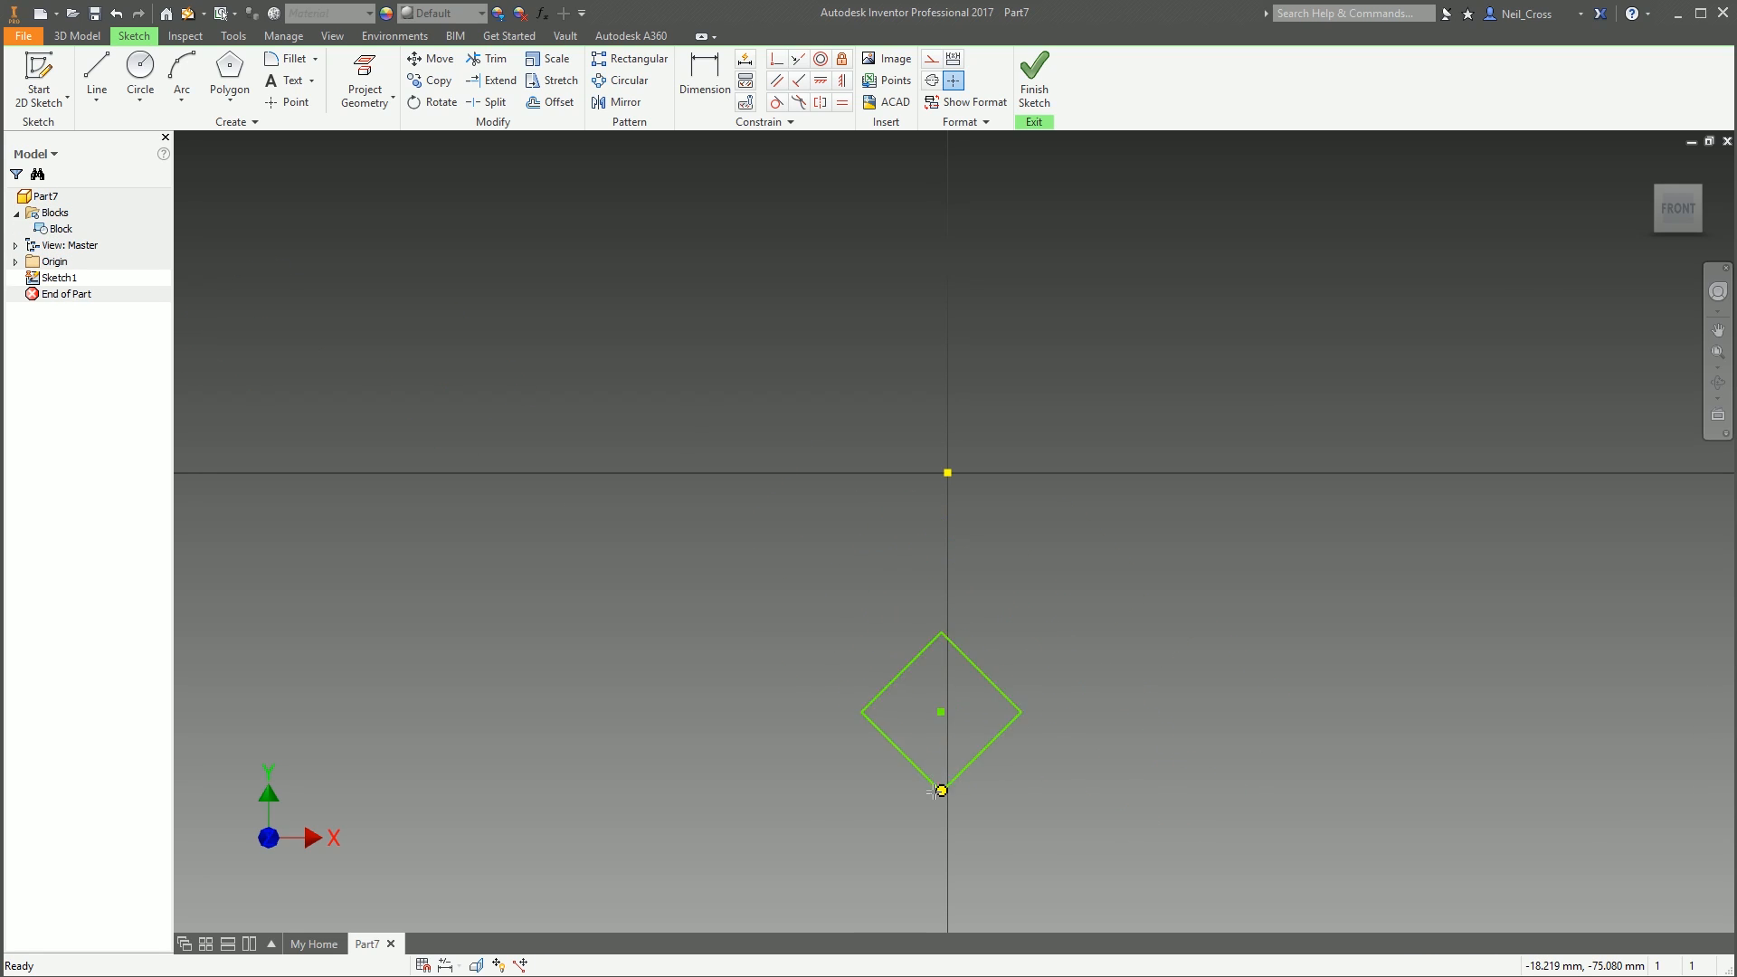
{"action": "left_click", "coordinate": [973, 737]}
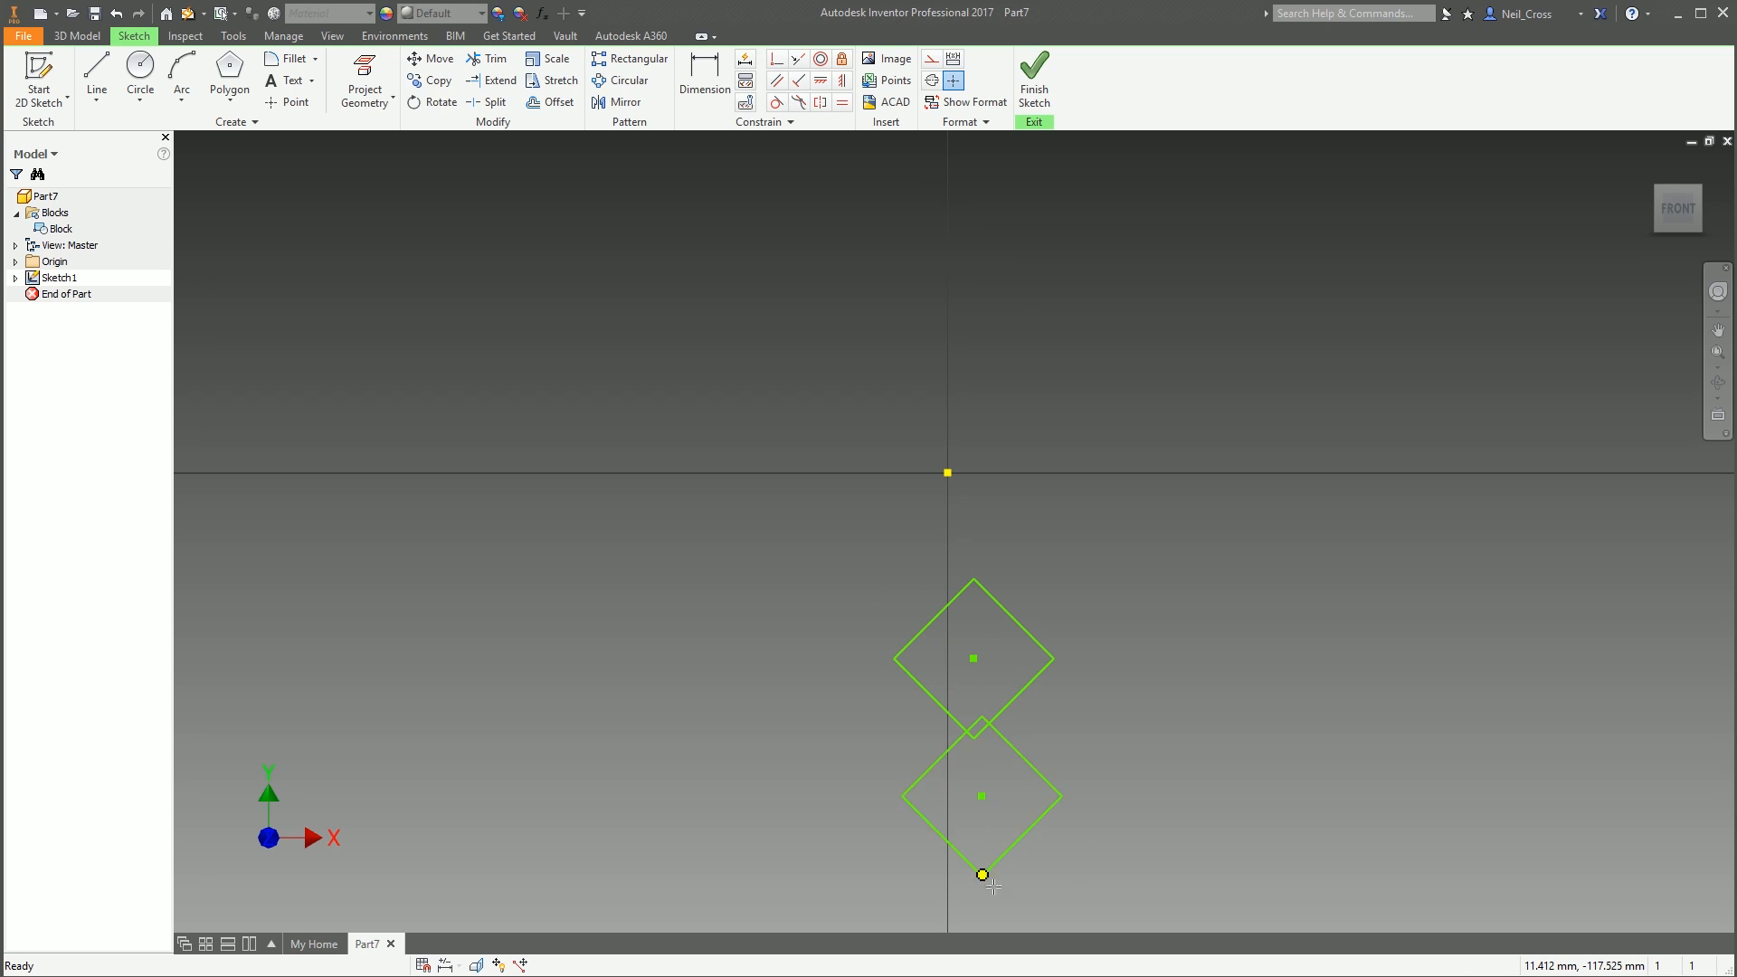
{"action": "key", "text": "Escape"}
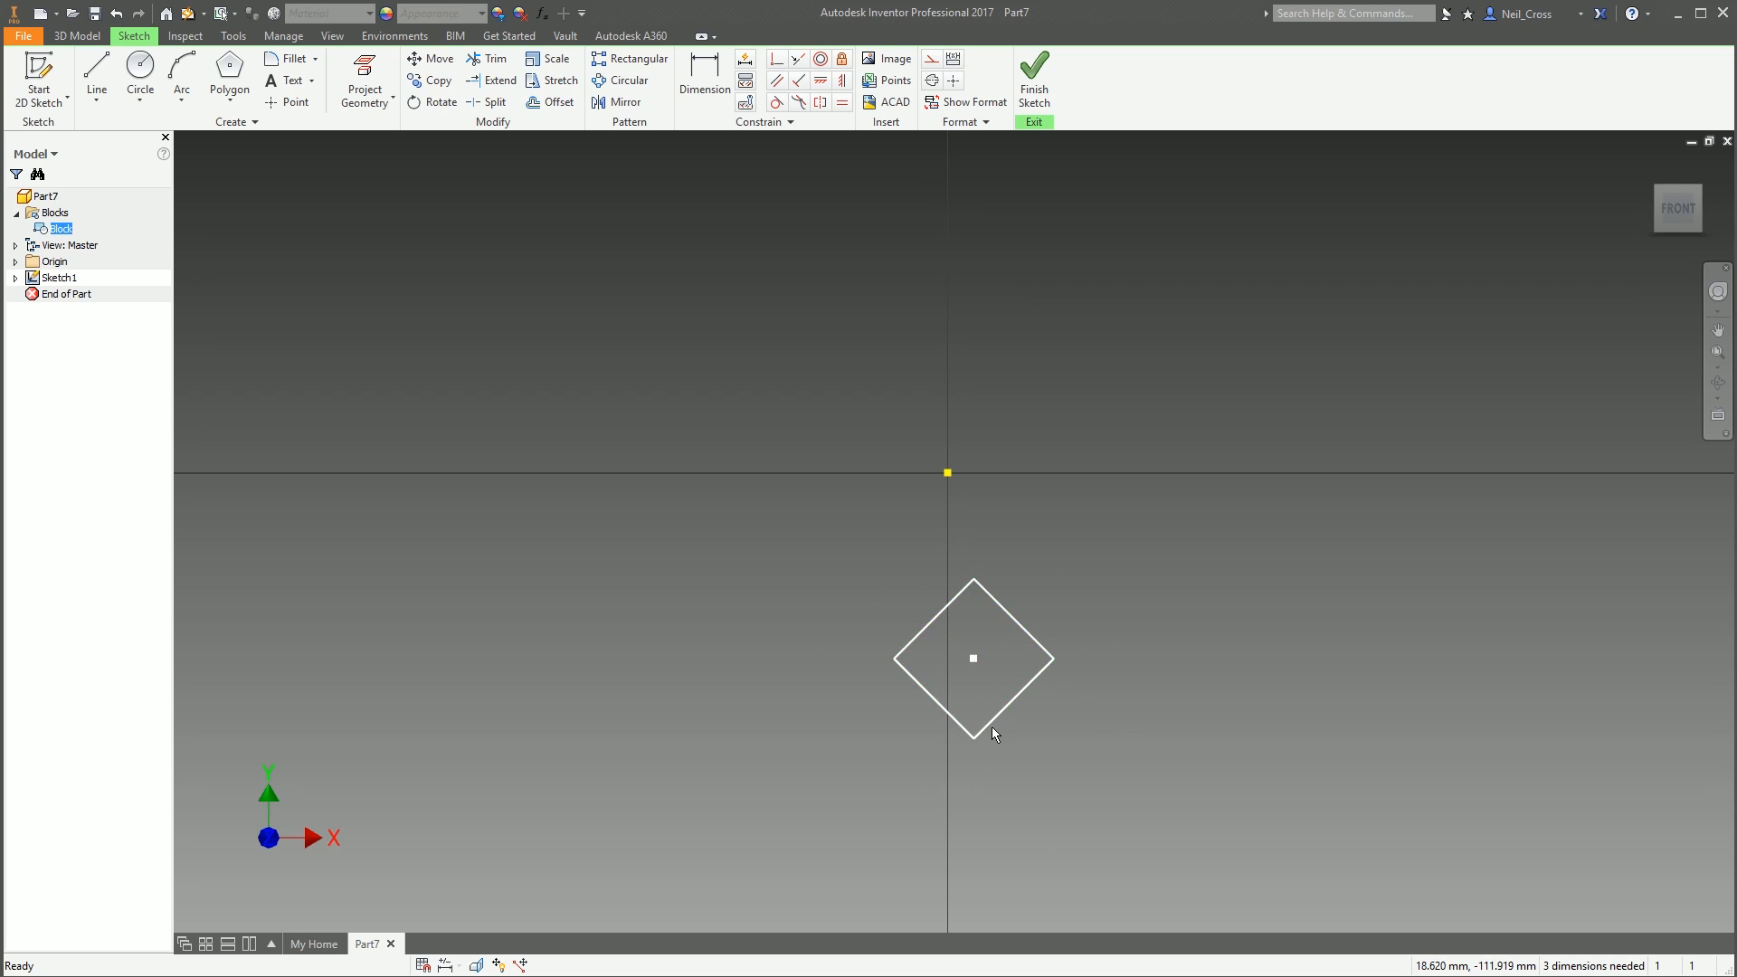
{"action": "left_click_drag", "start_coordinate": [992, 720], "coordinate": [949, 709]}
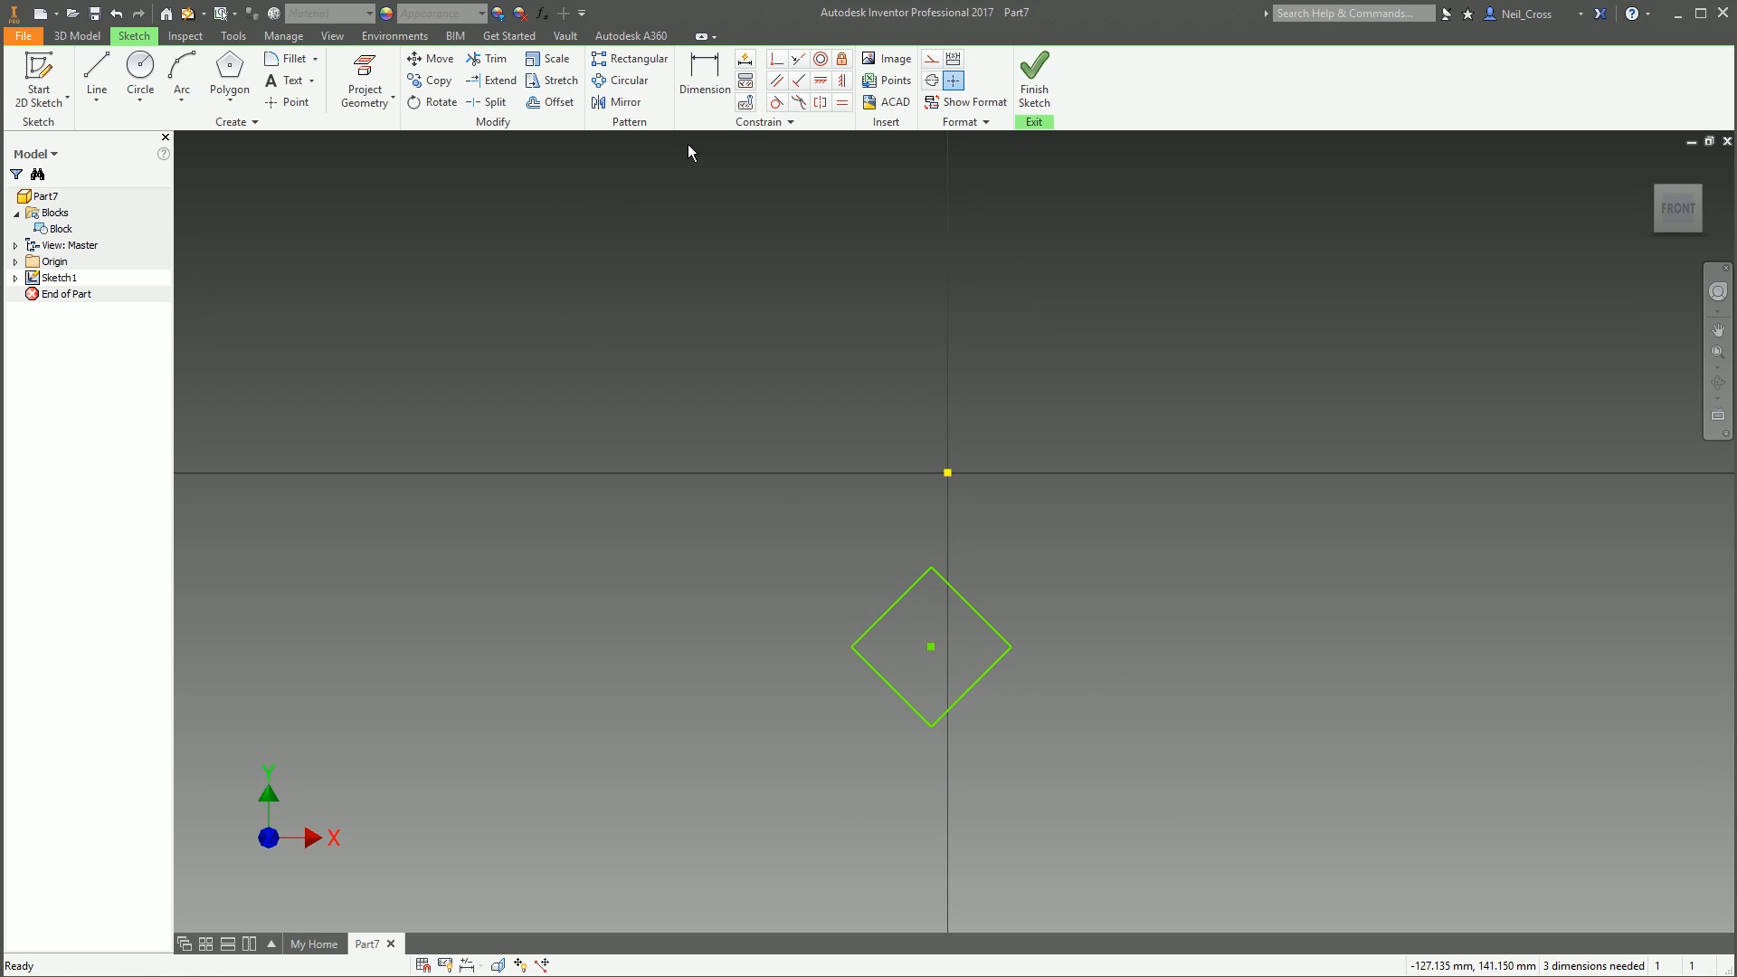
Constrain the placed block's highest corner to align vertically with the sketch origin
{"action": "left_click", "coordinate": [841, 80]}
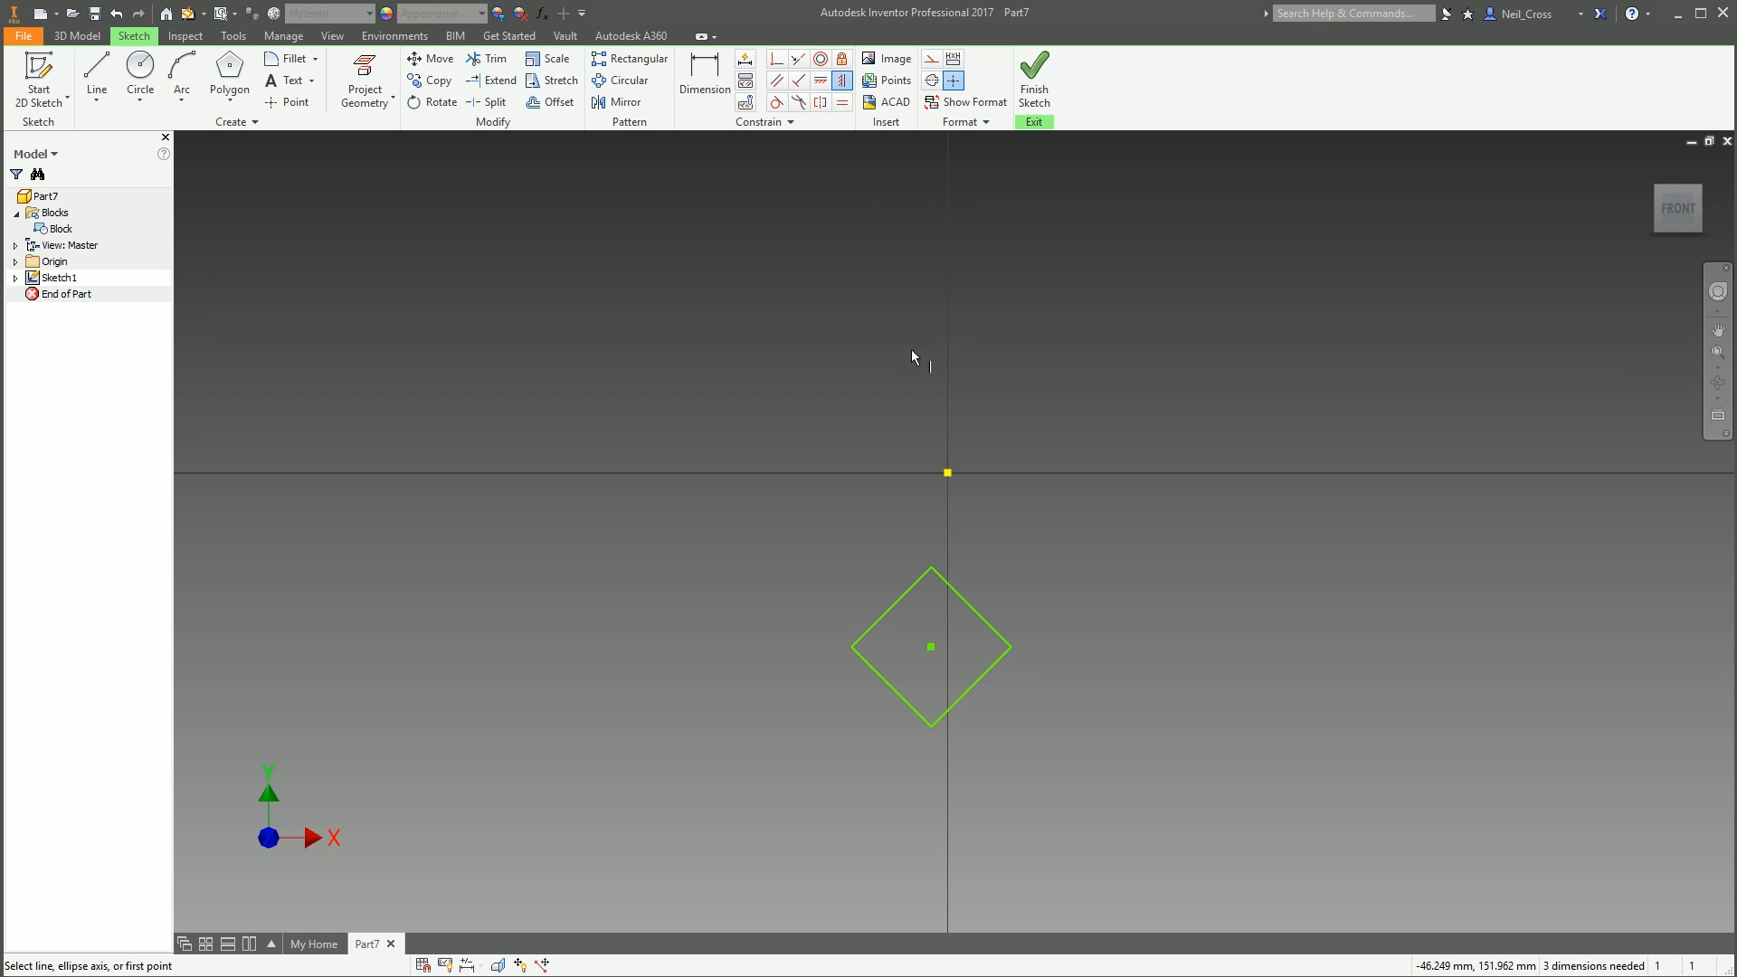
{"action": "left_click", "coordinate": [932, 568]}
{"action": "left_click", "coordinate": [947, 472]}
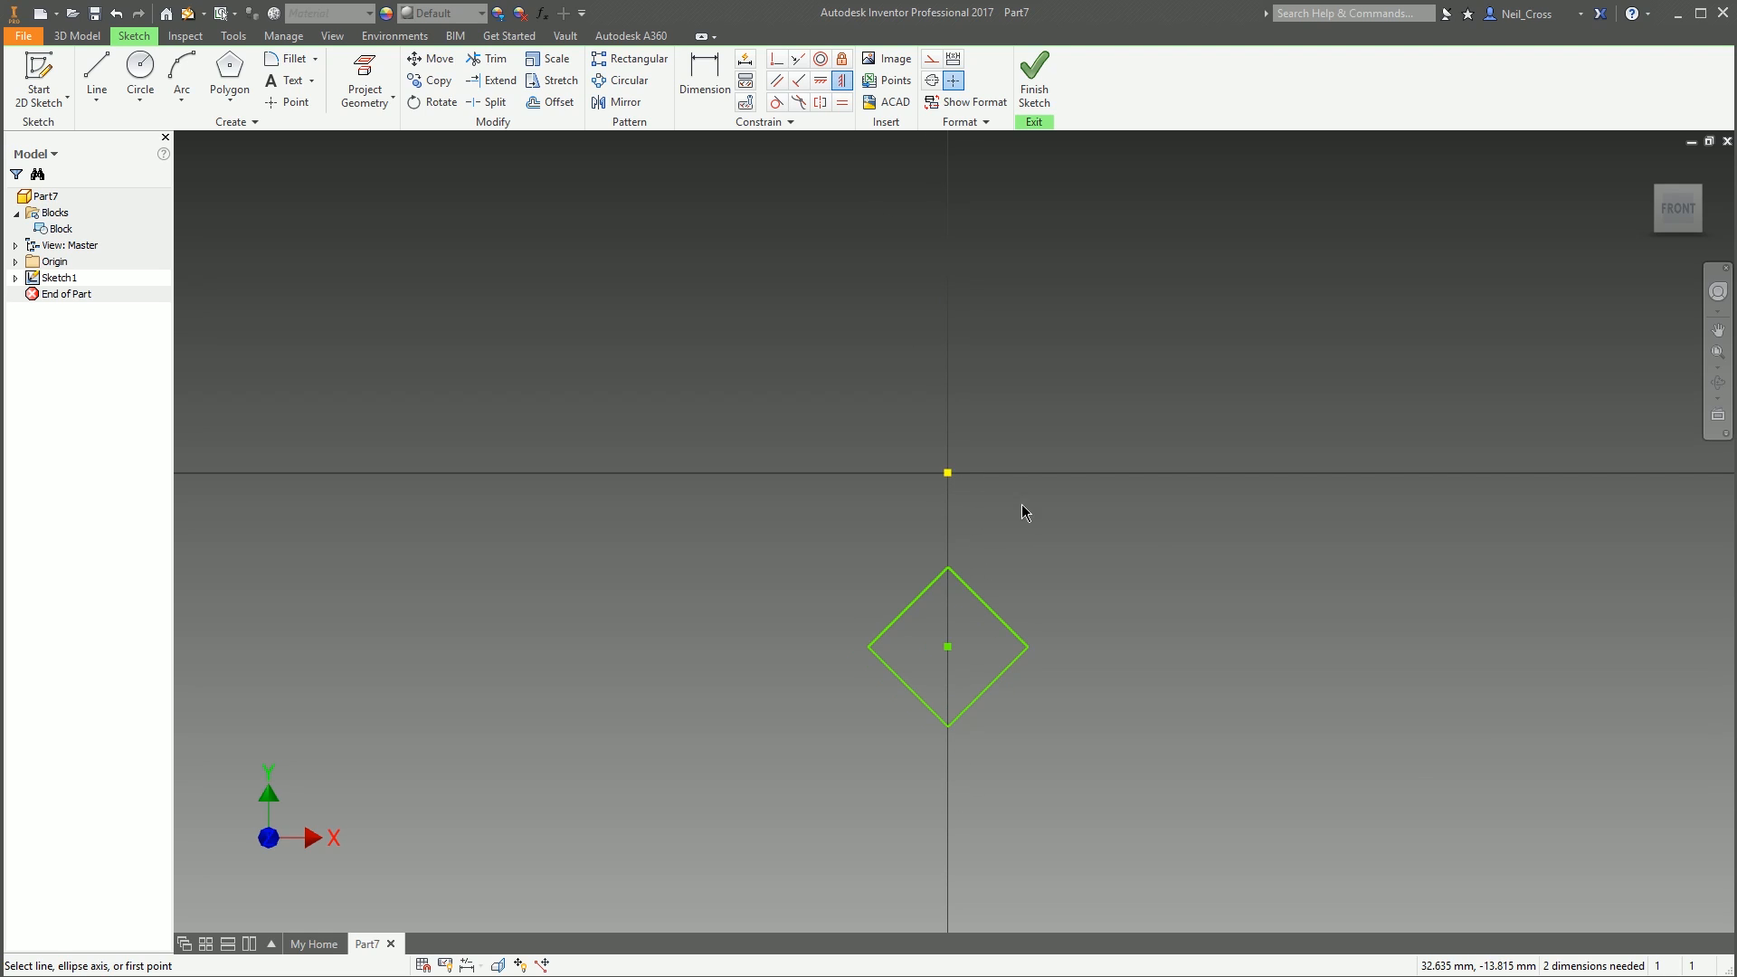
{"action": "key", "text": "Escape"}
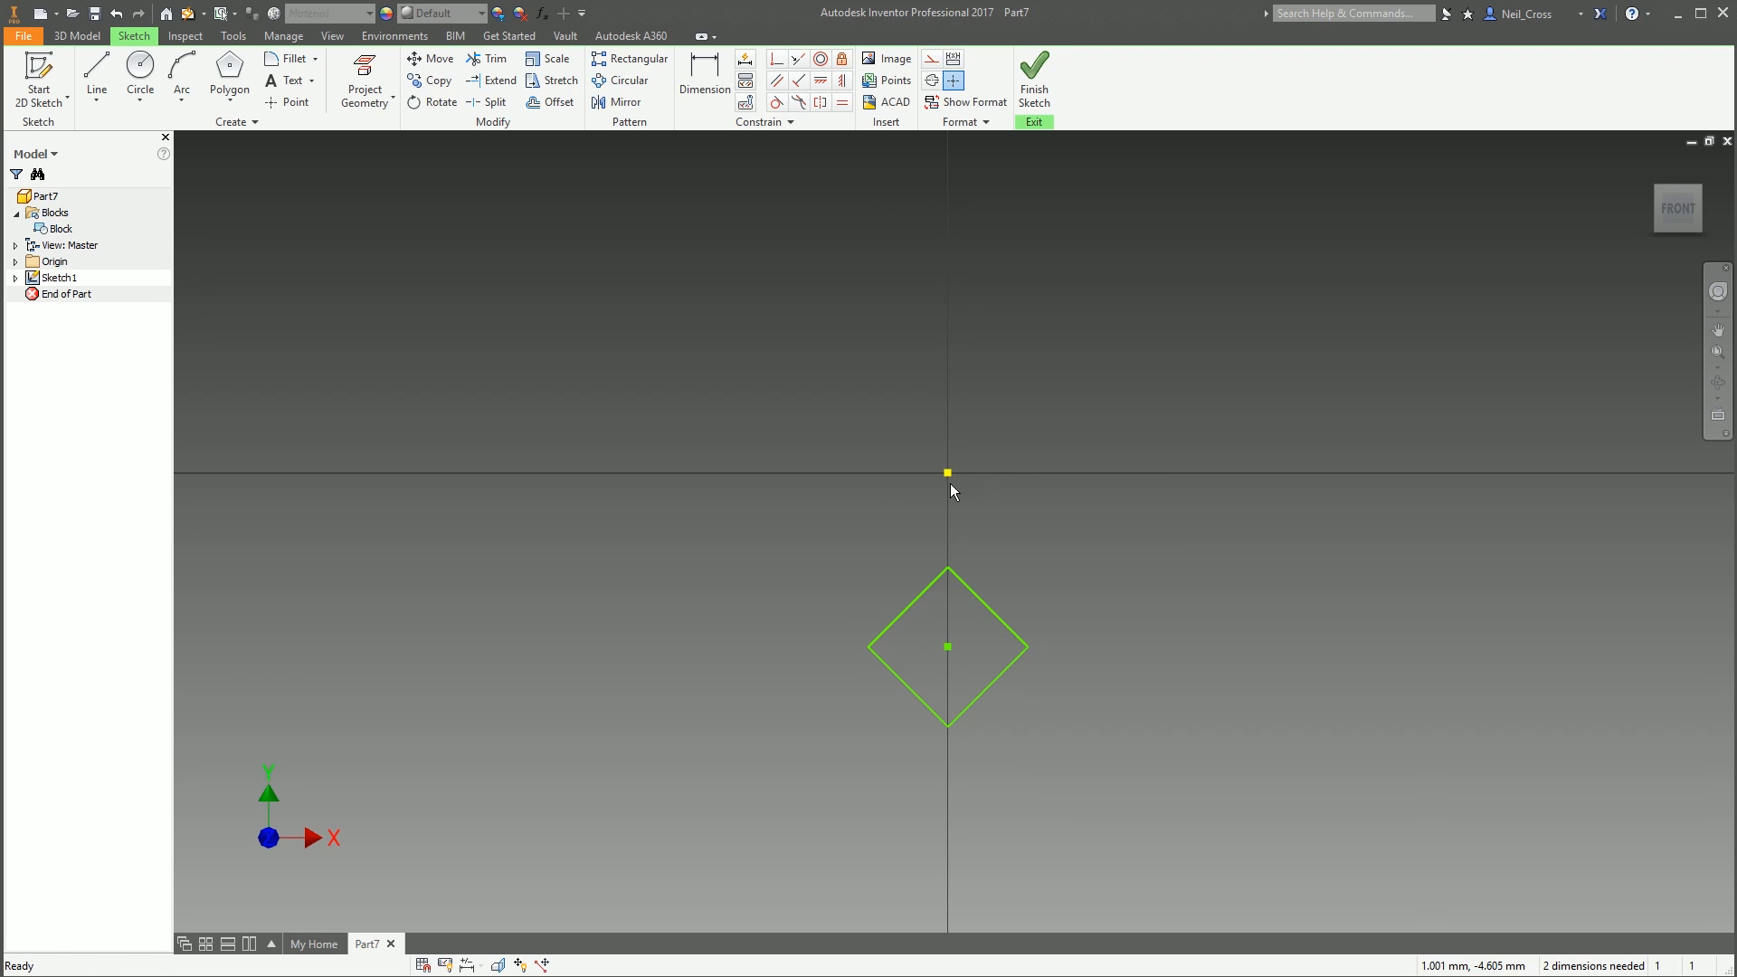
Check the sword reference image, and constrain the placed block's highest and lowest corners to align vertically
{"action": "mouse_move", "coordinate": [1736, 107]}
{"action": "left_mouse_down"}
{"action": "mouse_move", "coordinate": [1679, 205]}
{"action": "mouse_move", "coordinate": [1736, 137]}
{"action": "left_mouse_up"}
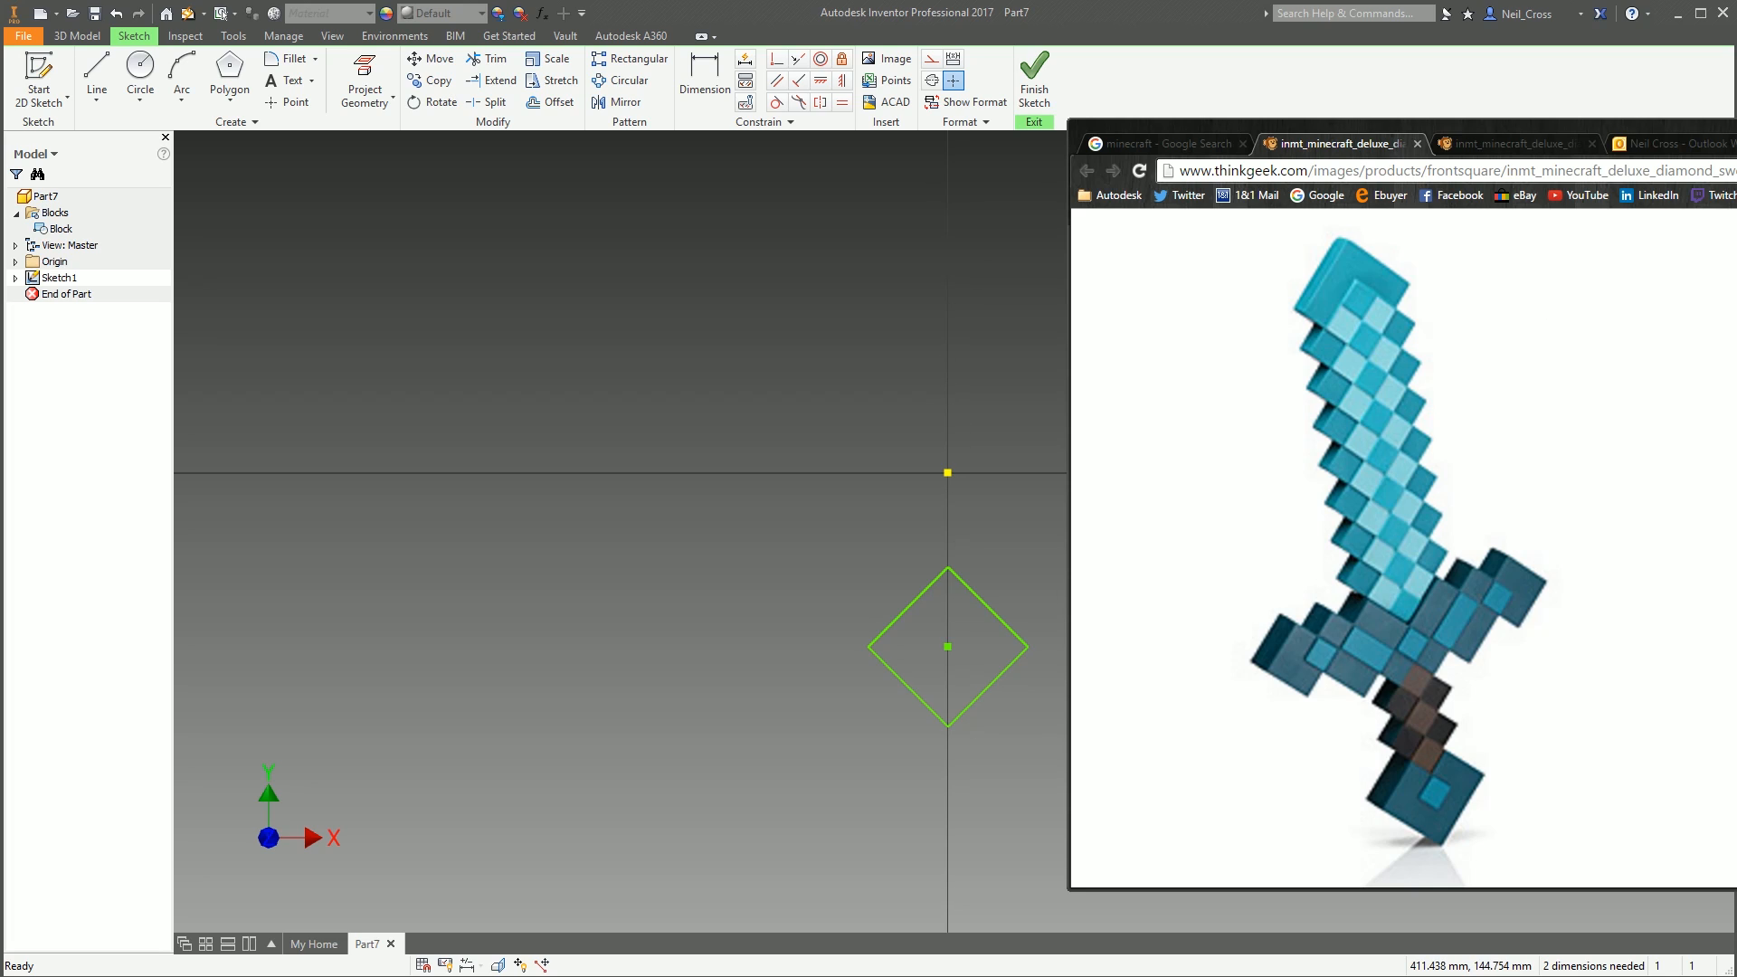
{"action": "left_click_drag", "start_coordinate": [1328, 129], "coordinate": [1736, 112]}
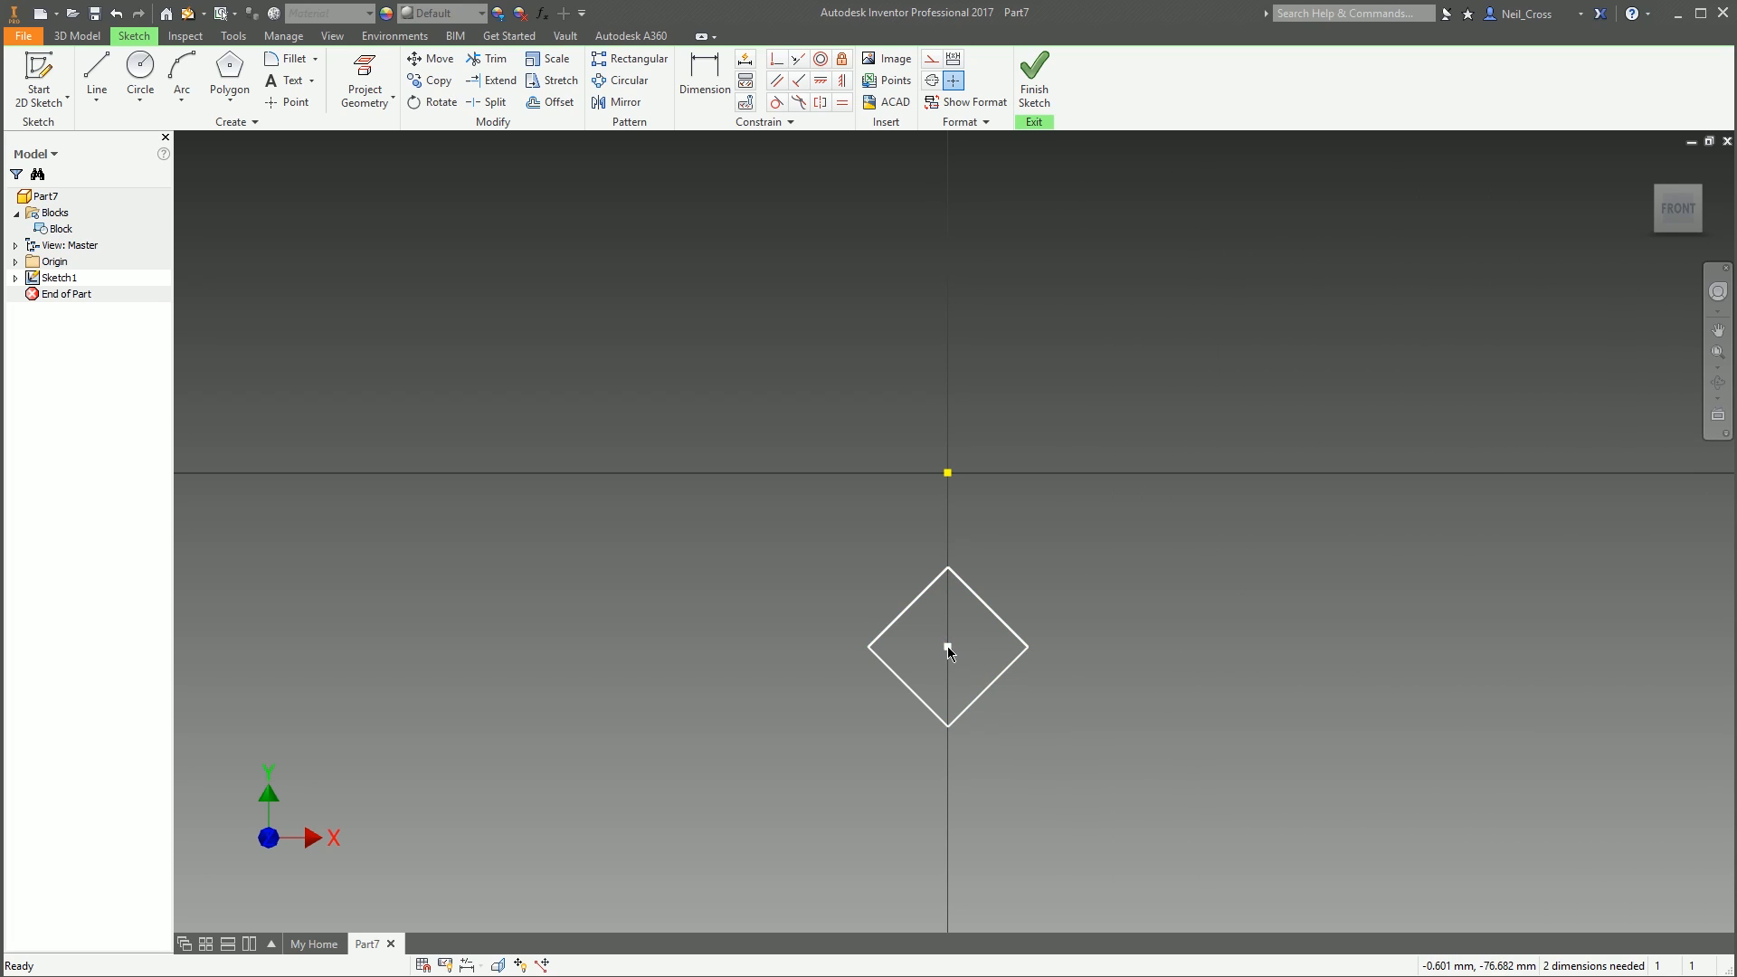
{"action": "left_click_drag", "start_coordinate": [946, 645], "coordinate": [968, 708]}
{"action": "left_click", "coordinate": [842, 82]}
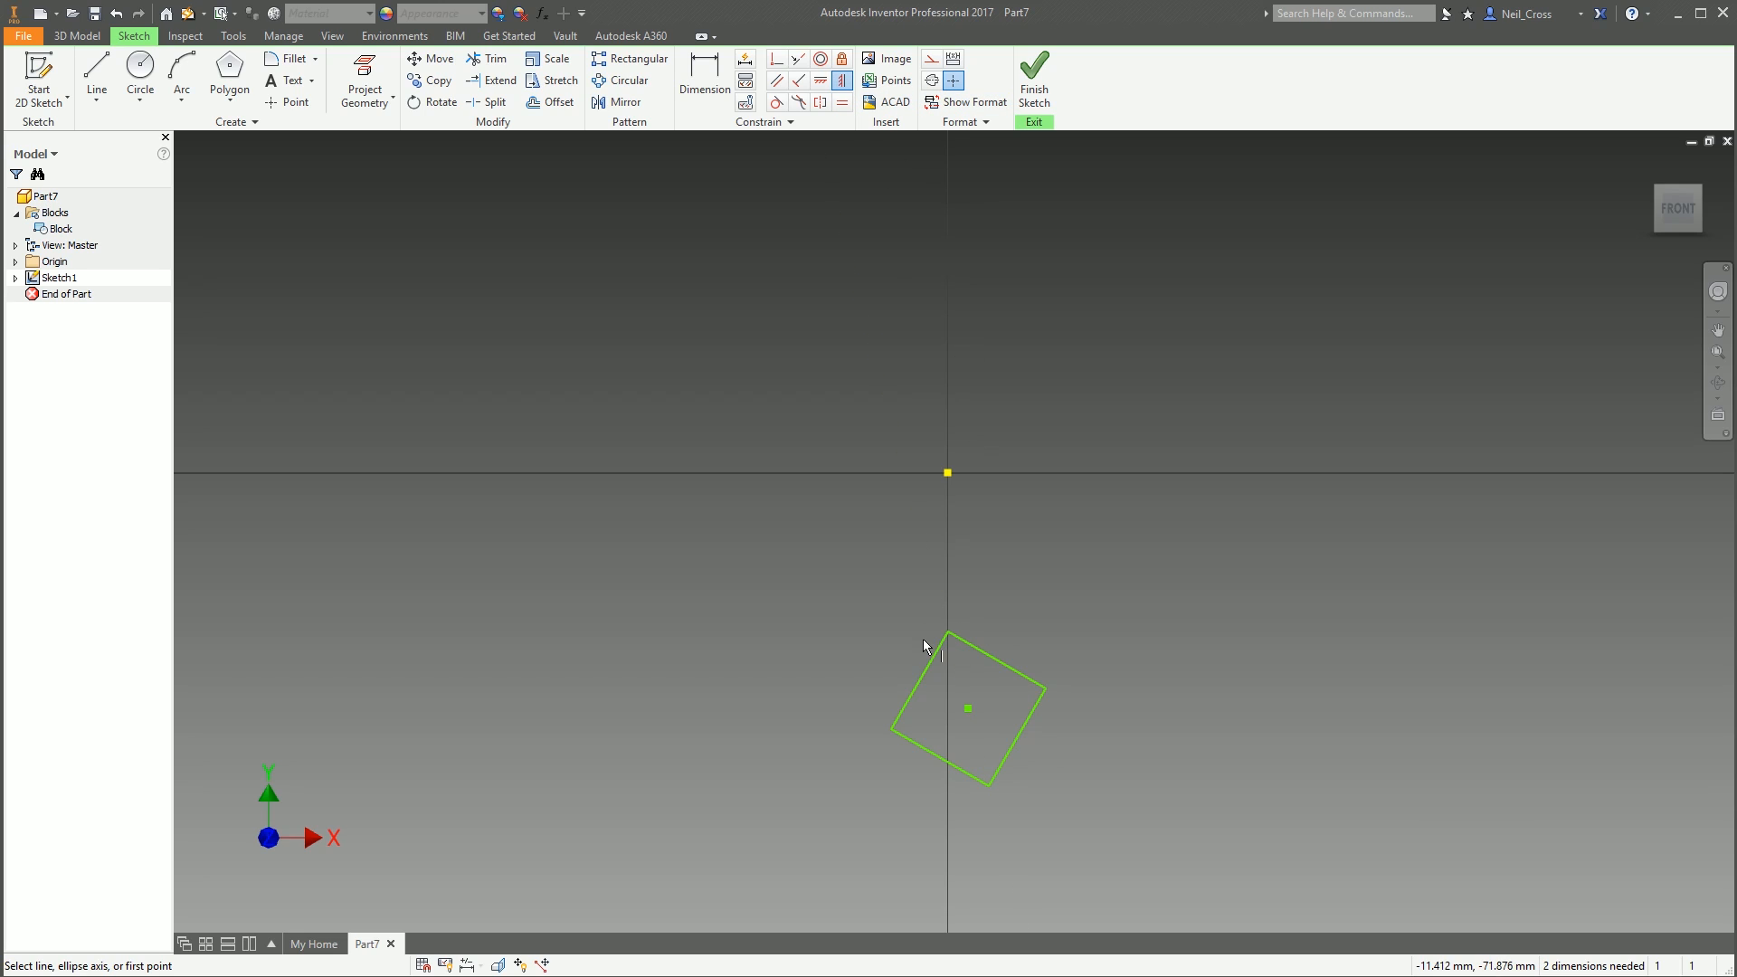
{"action": "left_click", "coordinate": [947, 631]}
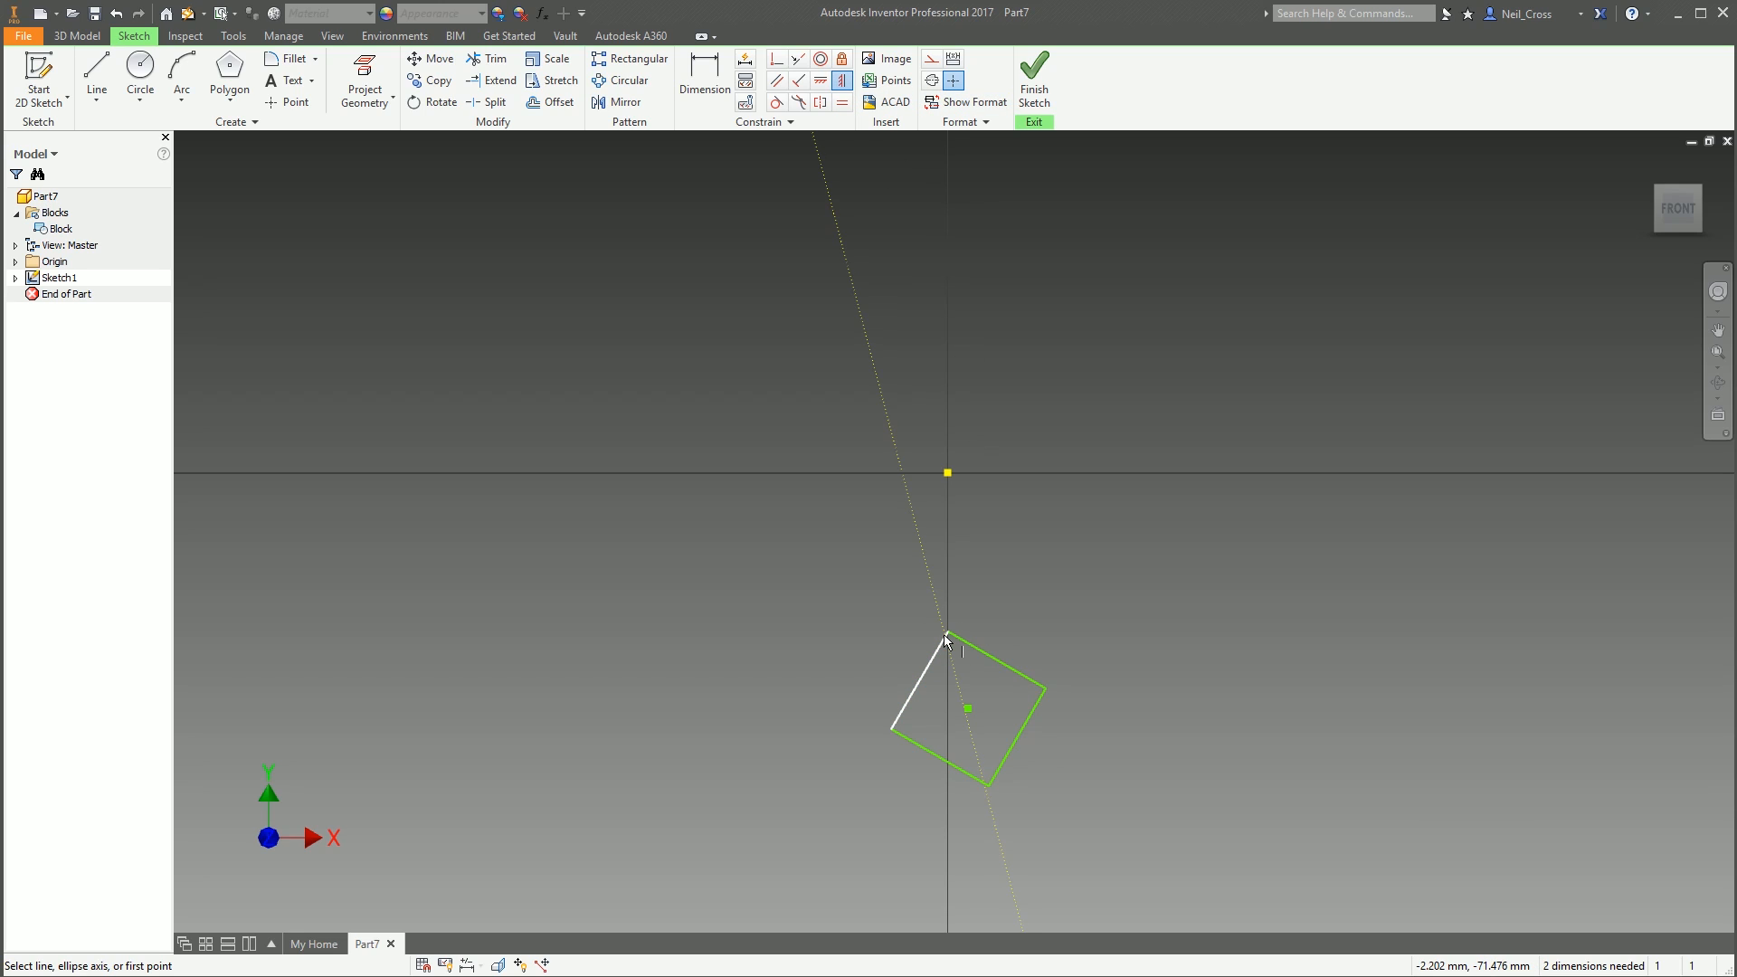
{"action": "left_click", "coordinate": [989, 785]}
{"action": "right_click", "coordinate": [1112, 539]}
{"action": "left_click", "coordinate": [1157, 554]}
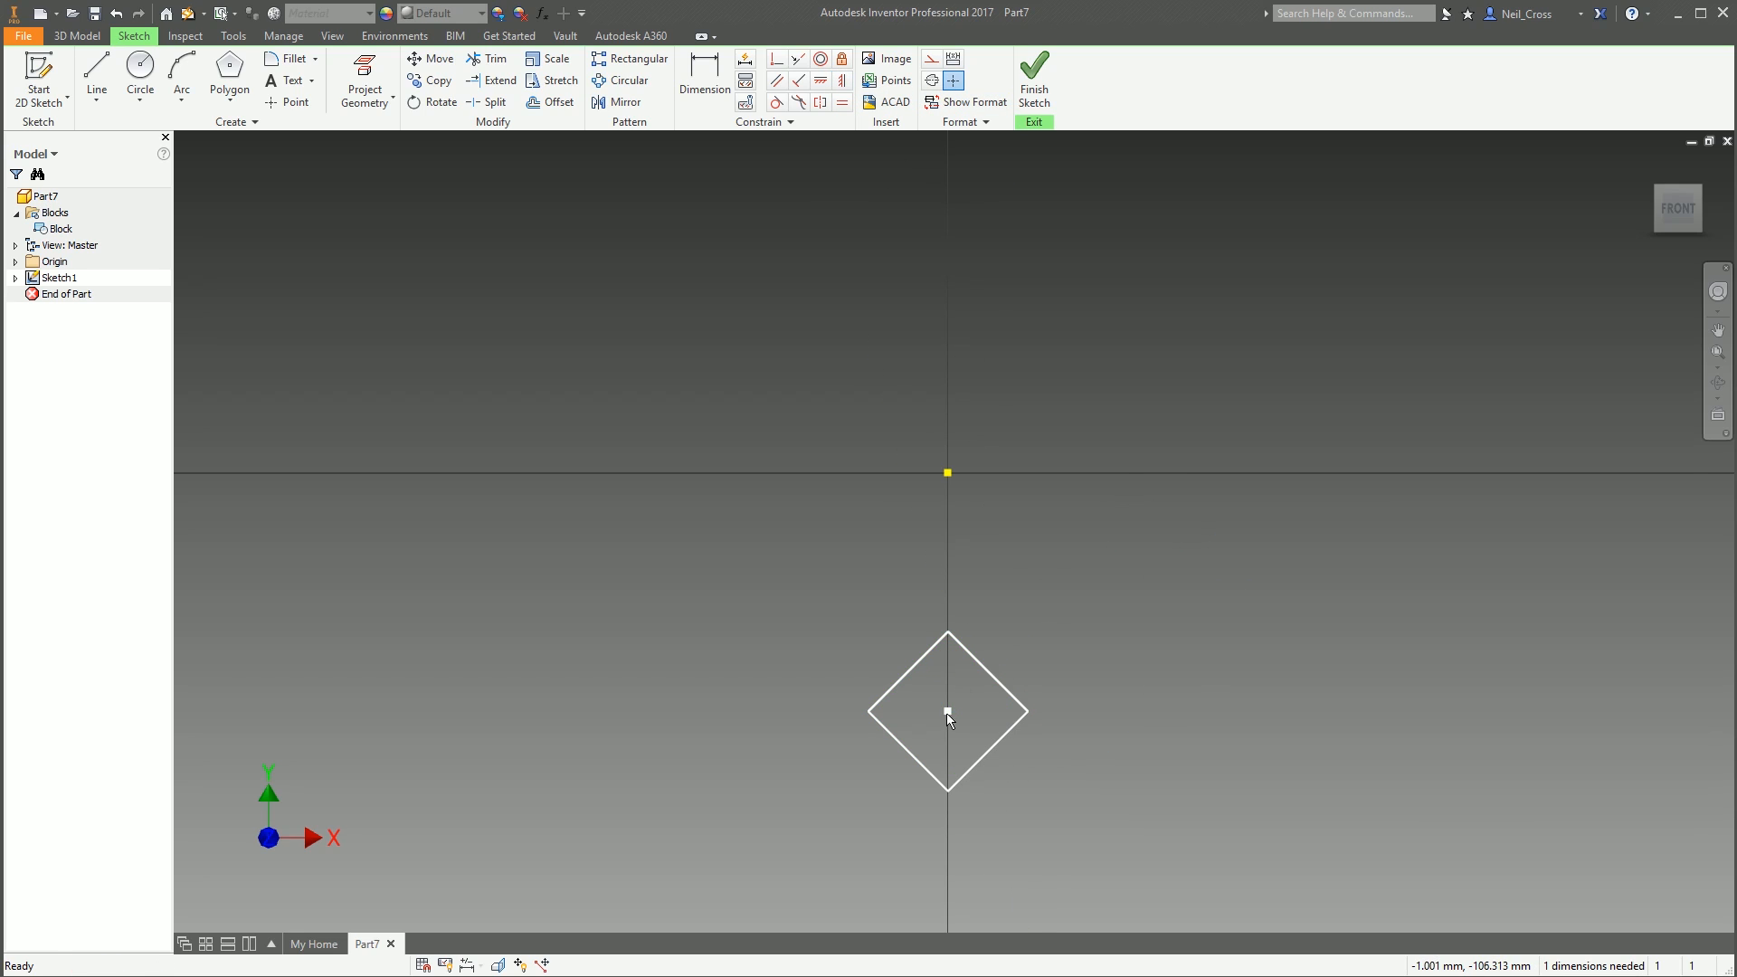
Slide the diamond block up and down the vertical axis to test its constraints, leaving it below the origin
{"action": "left_click_drag", "start_coordinate": [947, 713], "coordinate": [947, 585]}
{"action": "left_click_drag", "start_coordinate": [1098, 552], "coordinate": [1214, 563]}
{"action": "left_click_drag", "start_coordinate": [949, 568], "coordinate": [950, 643]}
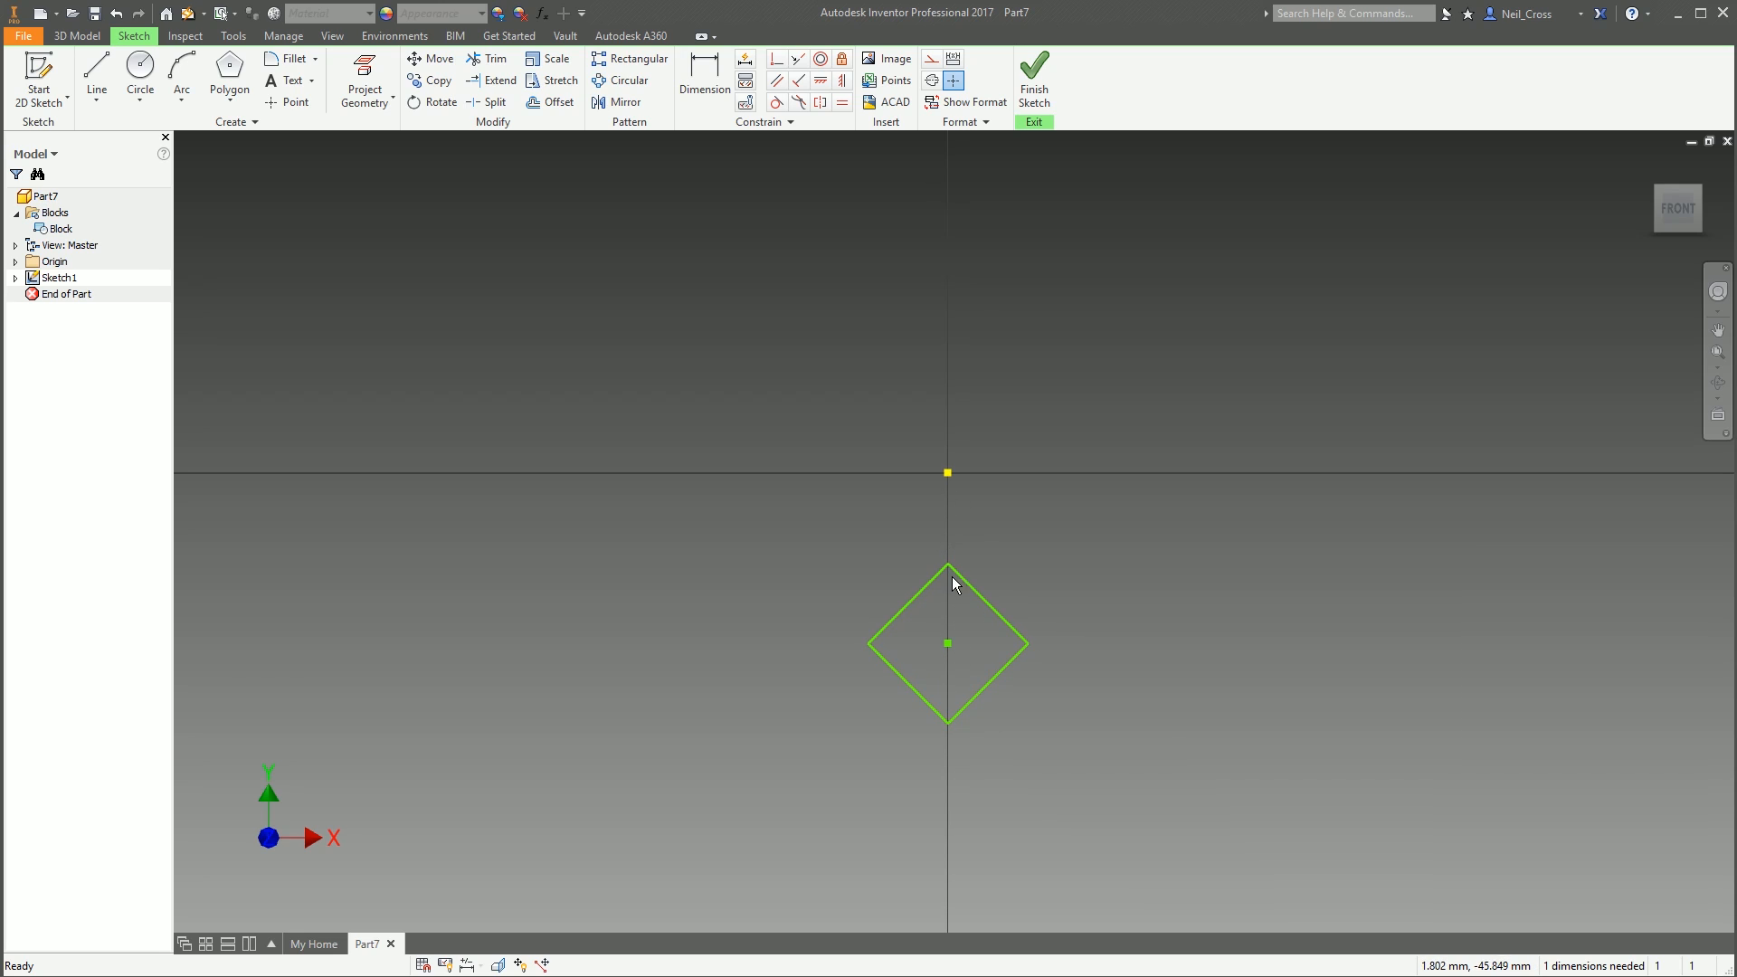
{"action": "left_click_drag", "start_coordinate": [947, 645], "coordinate": [947, 719]}
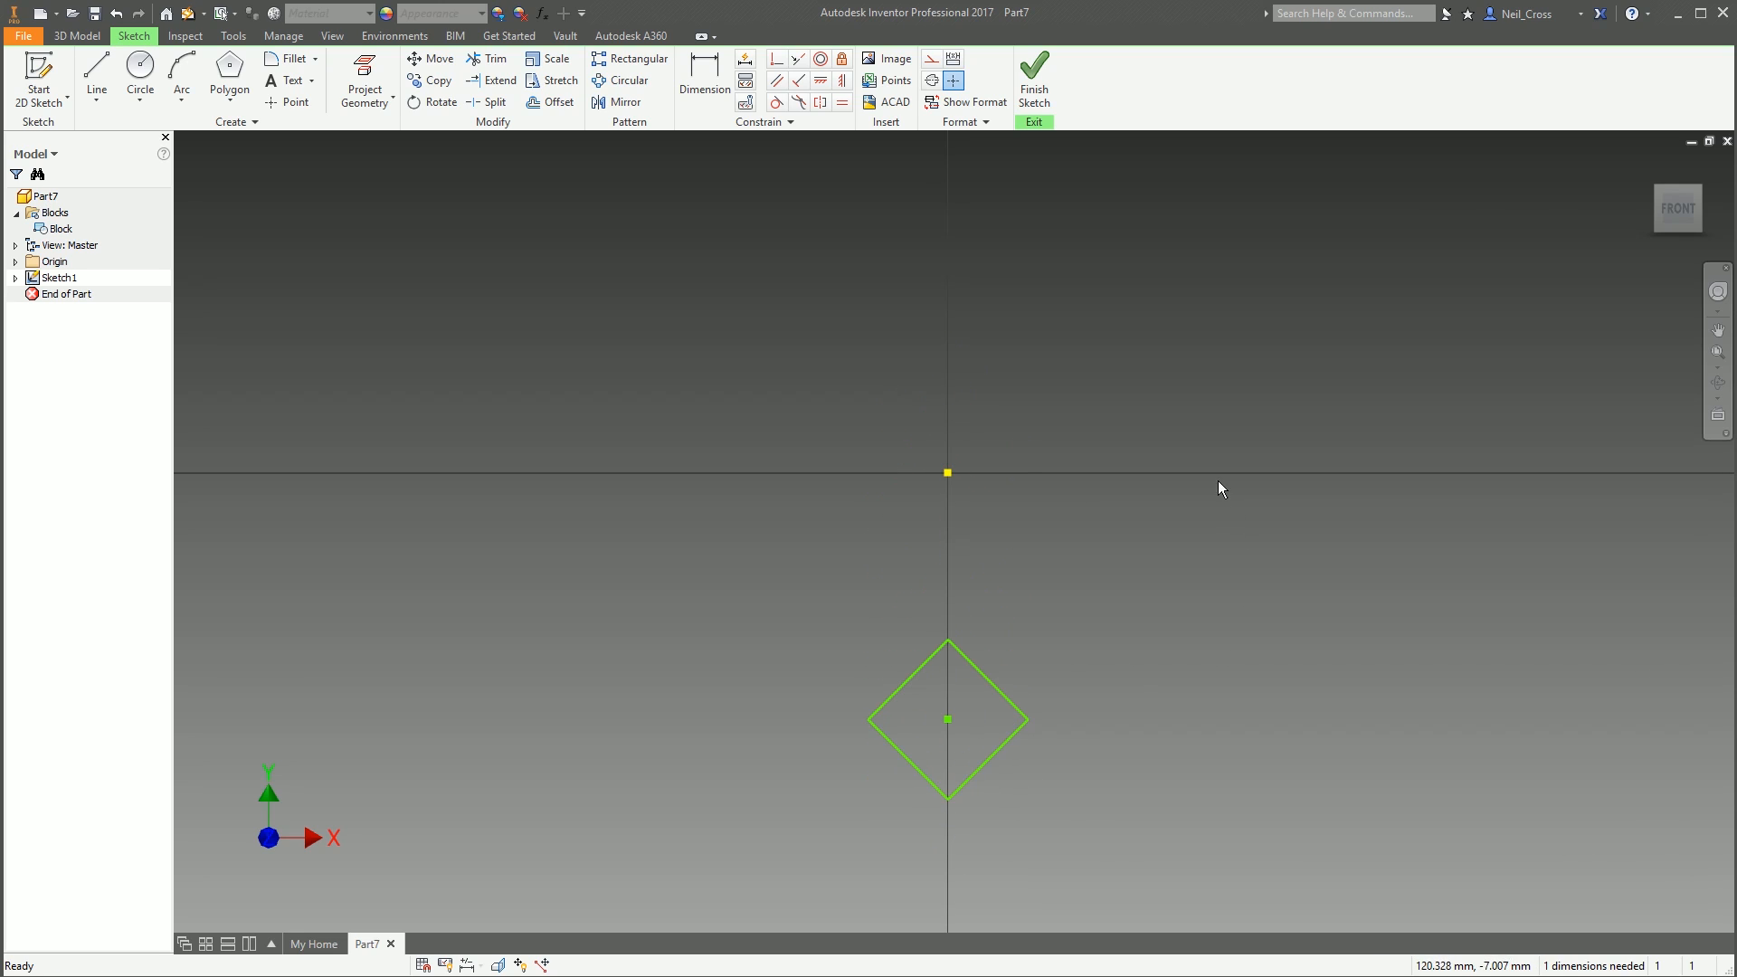
Finish the sketch and extrude the diamond symmetrically as a new solid with the distance set to BlkSize
{"action": "key", "text": "s"}
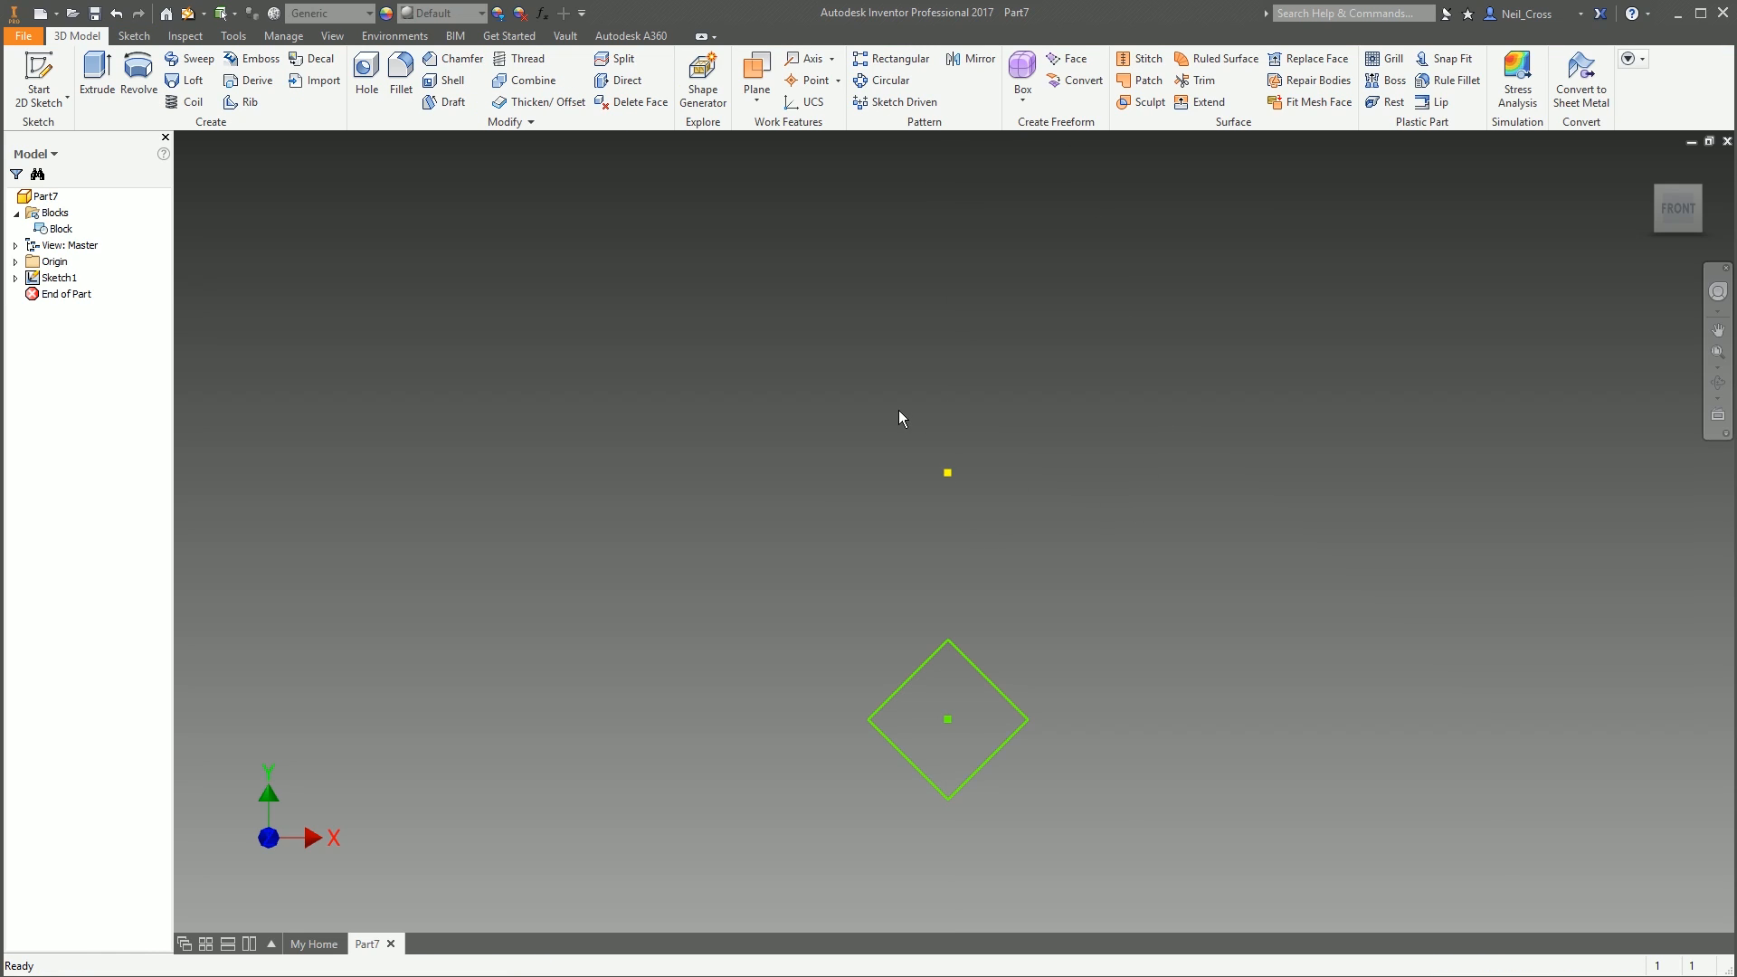
{"action": "left_click", "coordinate": [96, 73]}
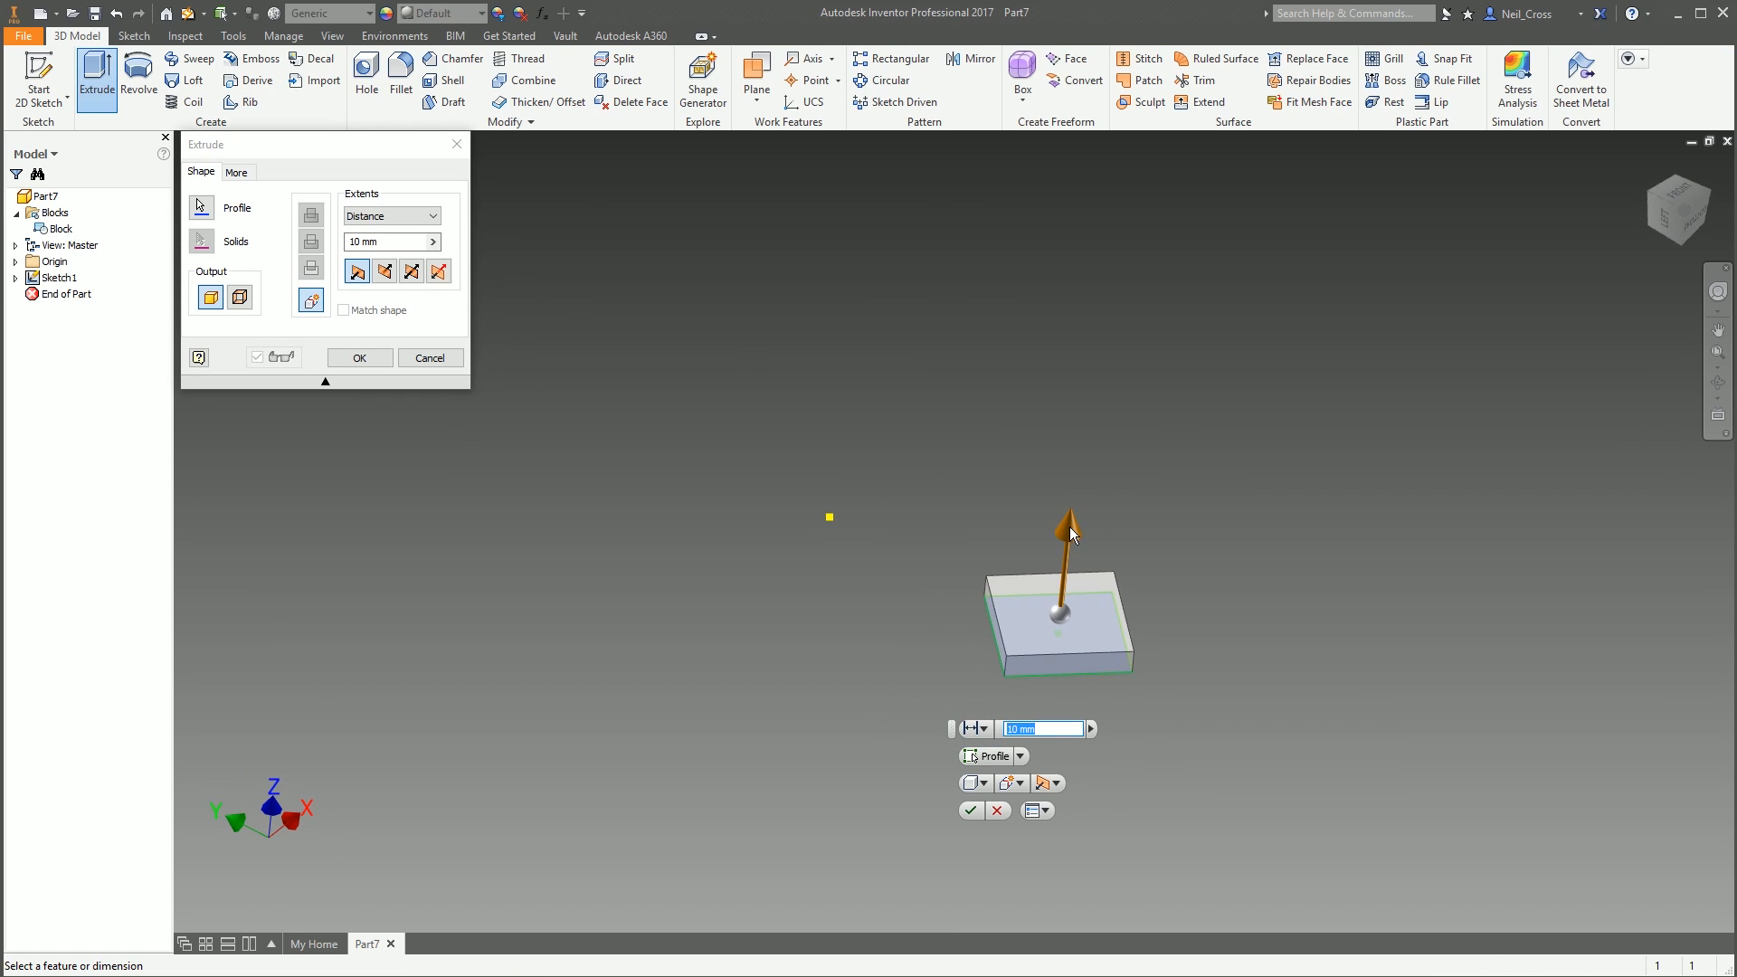
{"action": "left_click_drag", "start_coordinate": [1069, 527], "coordinate": [1087, 463]}
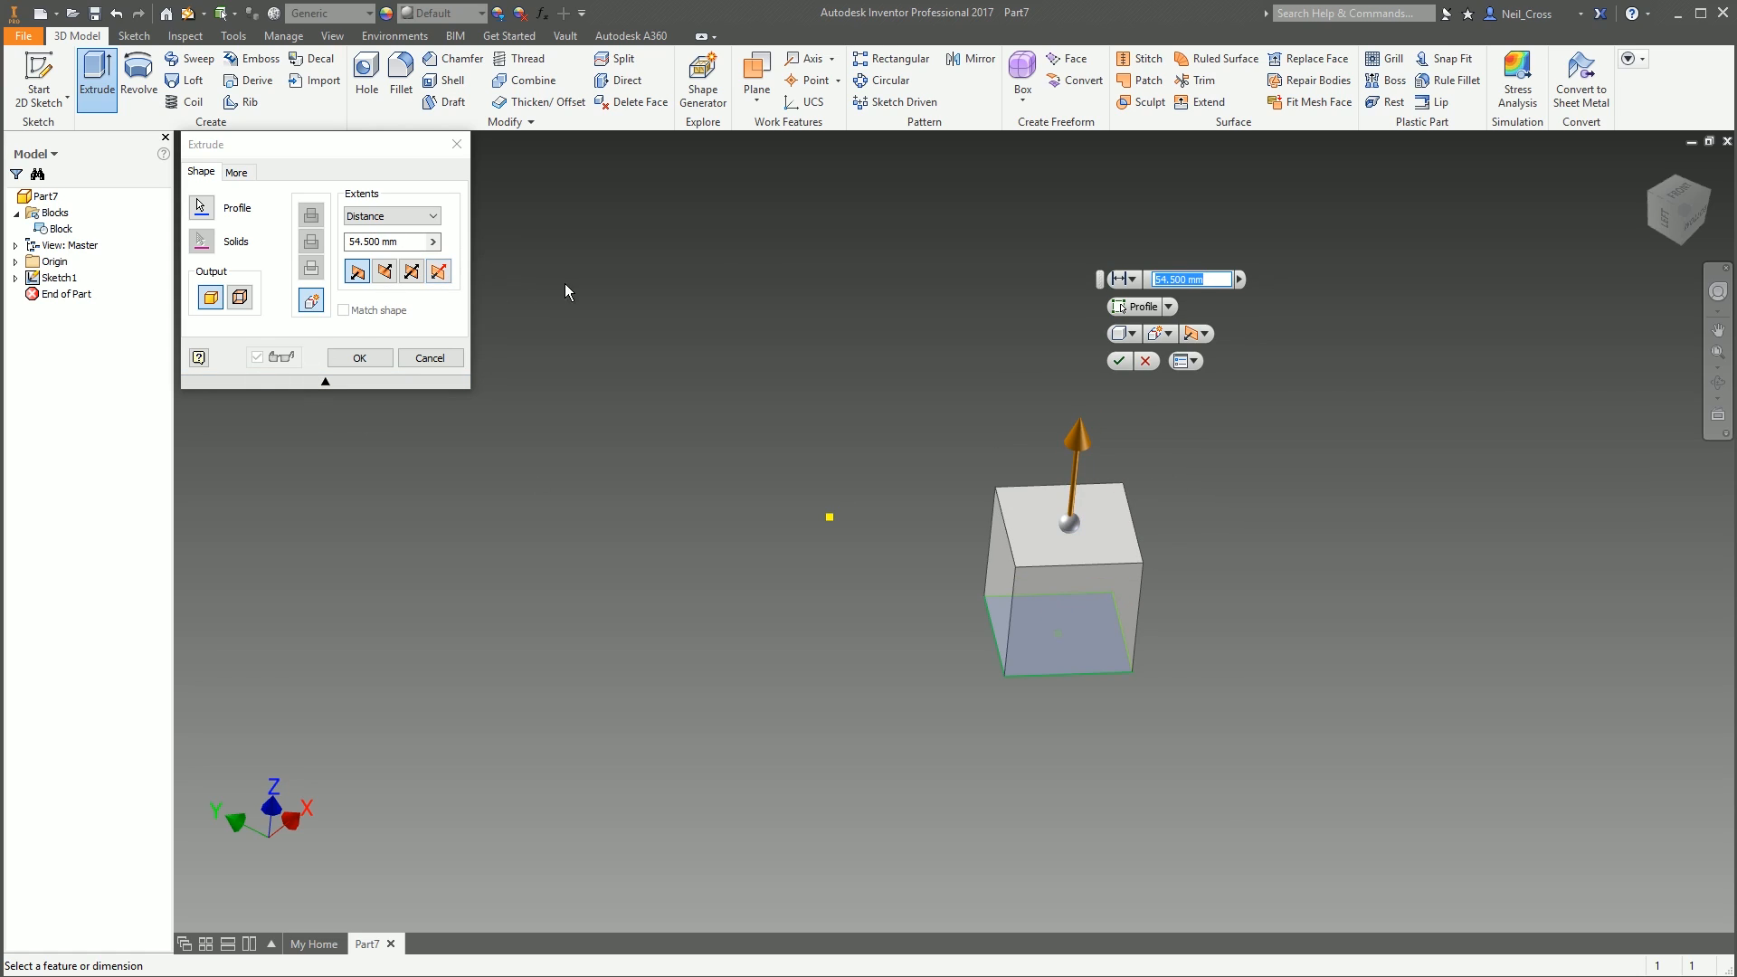
{"action": "double_click", "coordinate": [398, 243]}
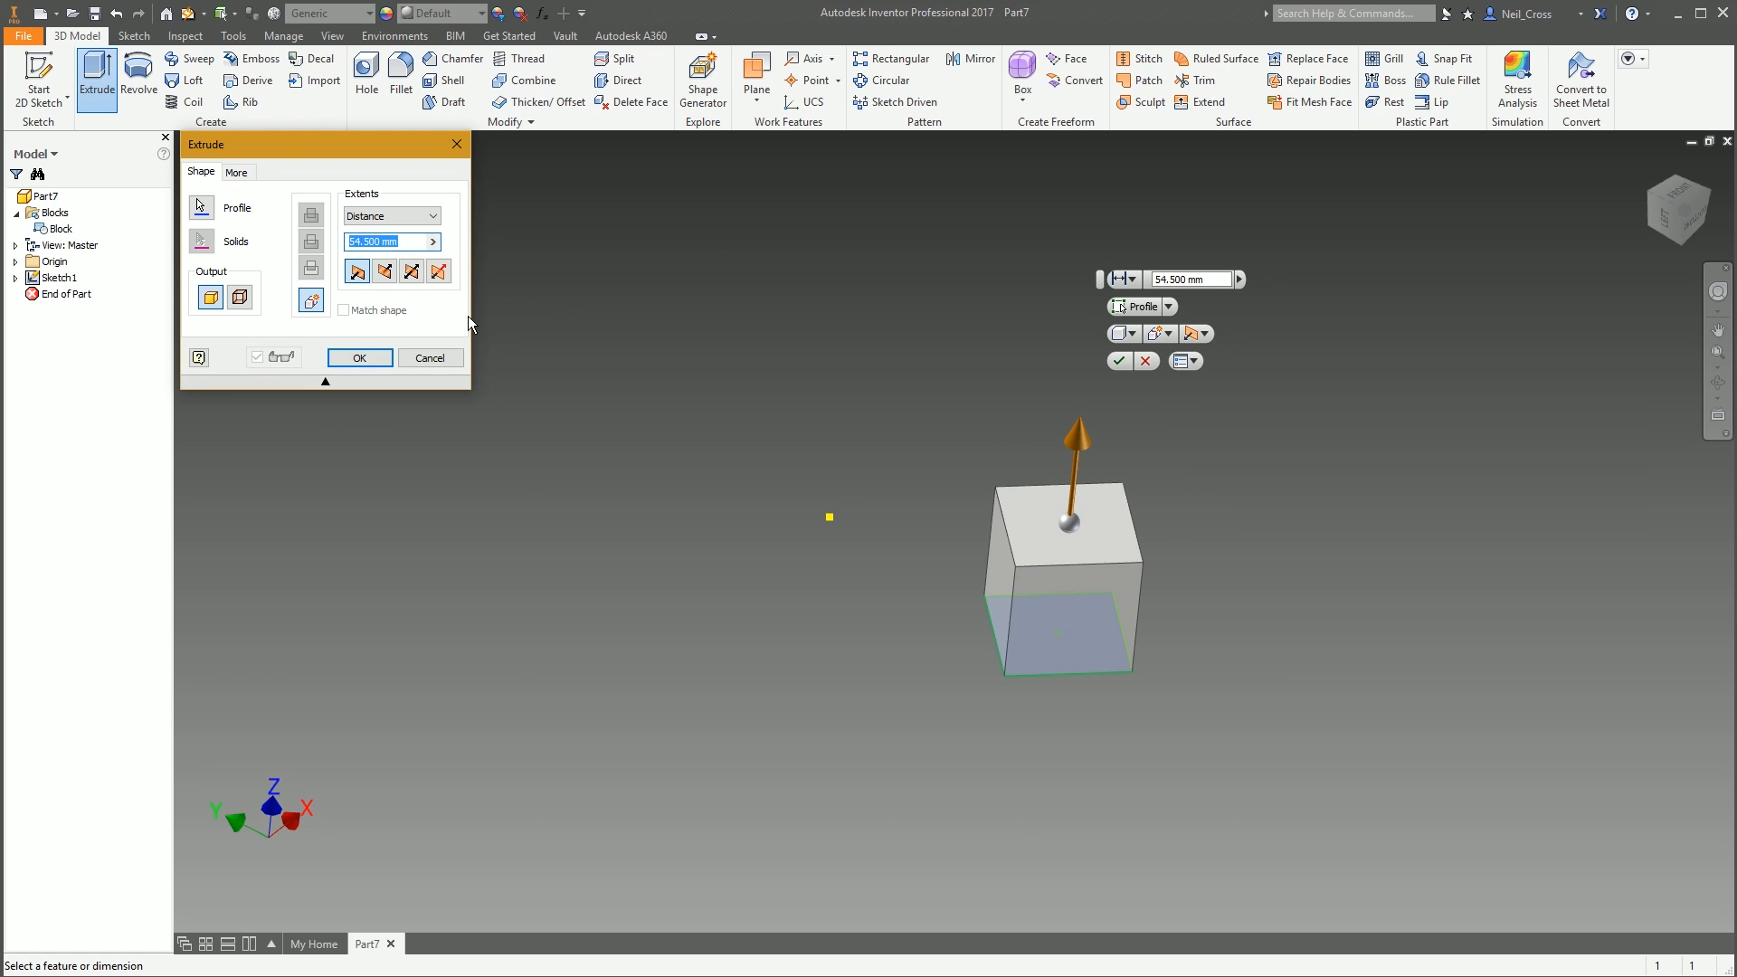
{"action": "type", "text": "BlkSize"}
{"action": "double_click", "coordinate": [351, 241]}
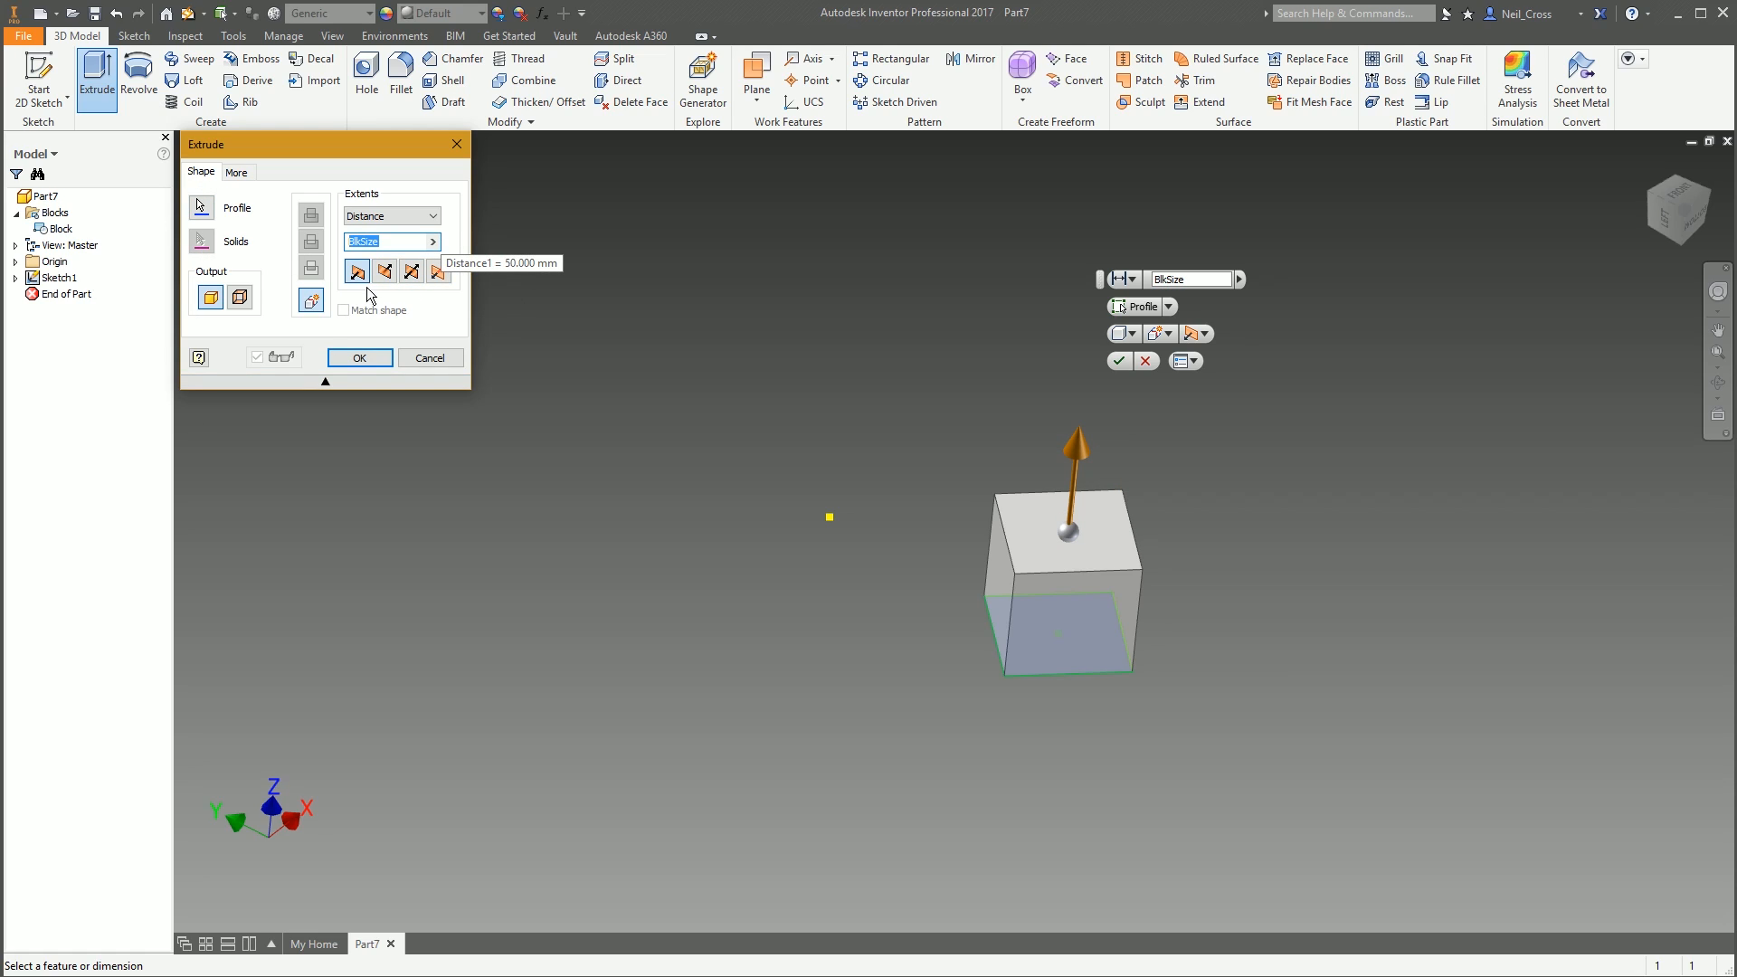
{"action": "left_click", "coordinate": [412, 271]}
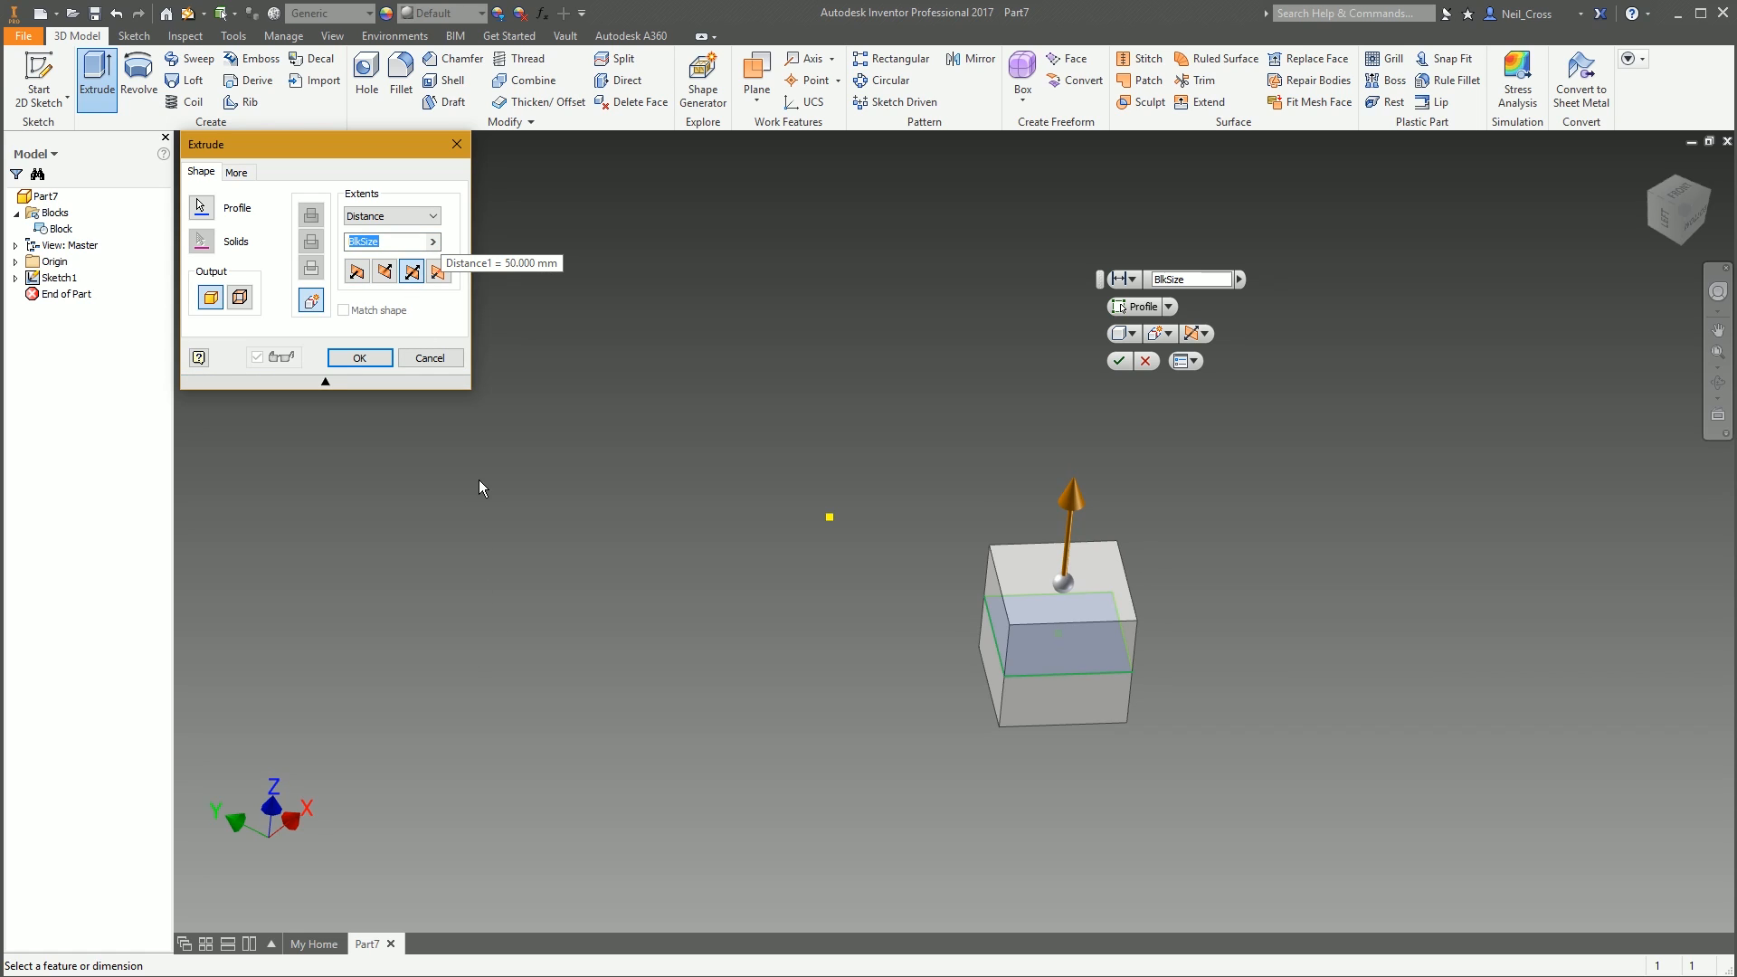
{"action": "left_click", "coordinate": [367, 359]}
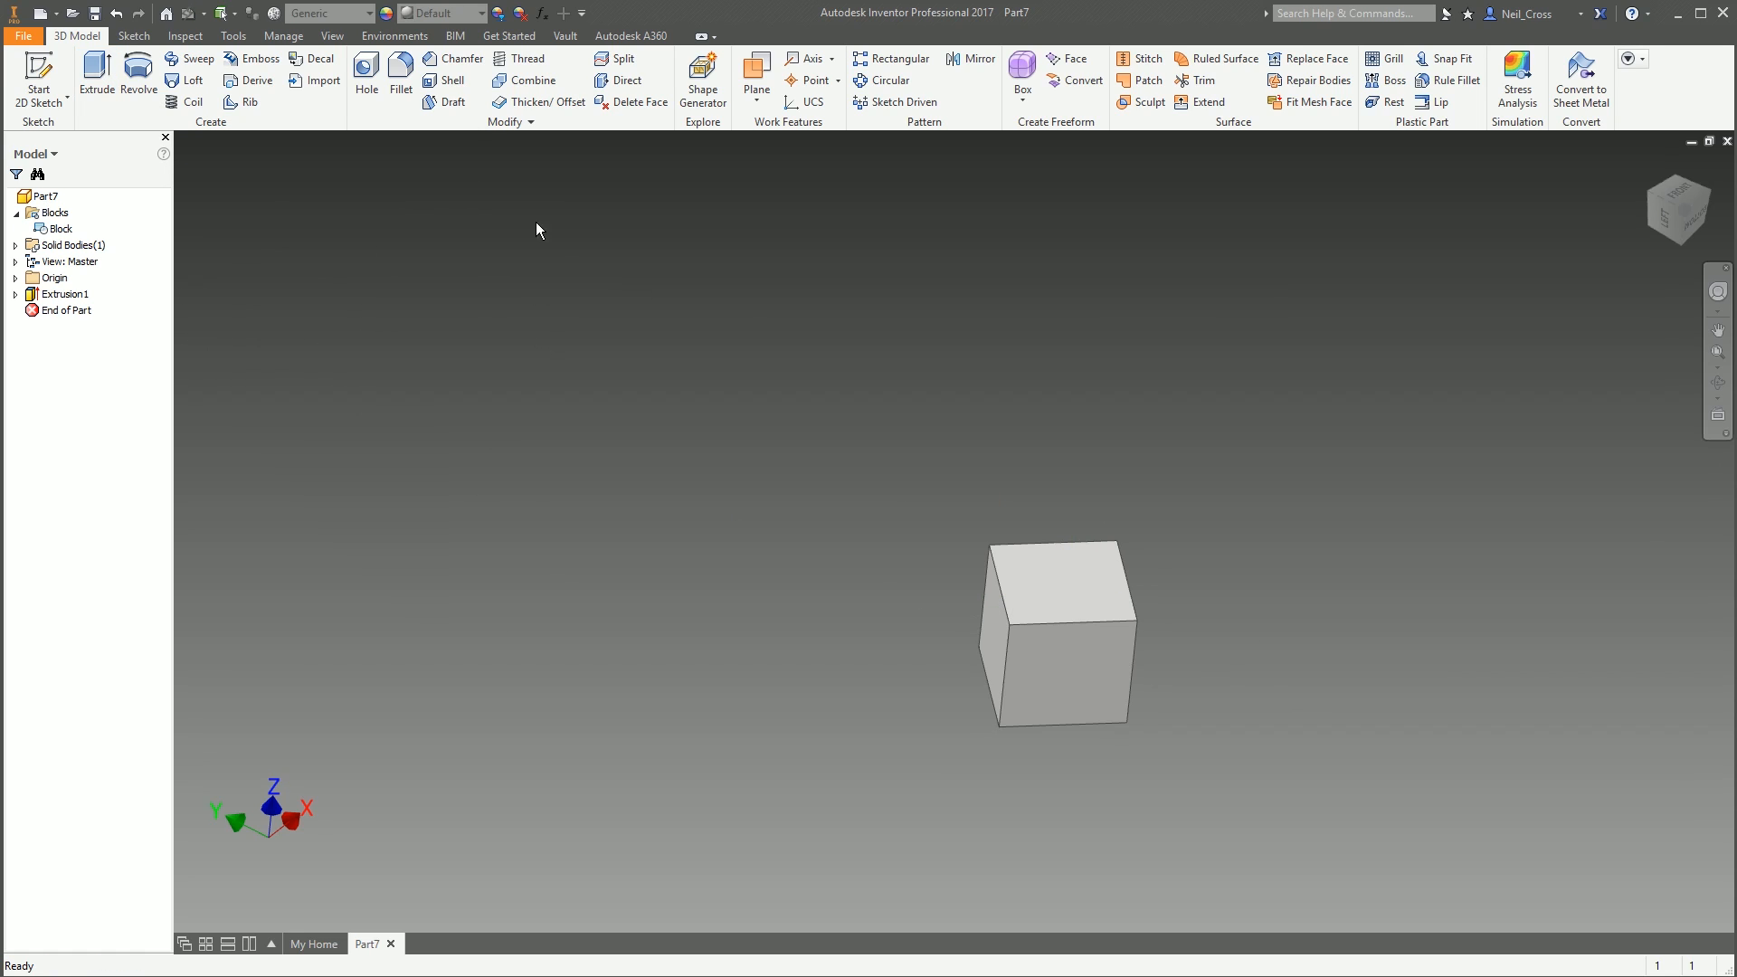
Test the BlkSize parameter by setting it to 100 mm, and restore it to 50 mm
{"action": "left_click", "coordinate": [542, 12]}
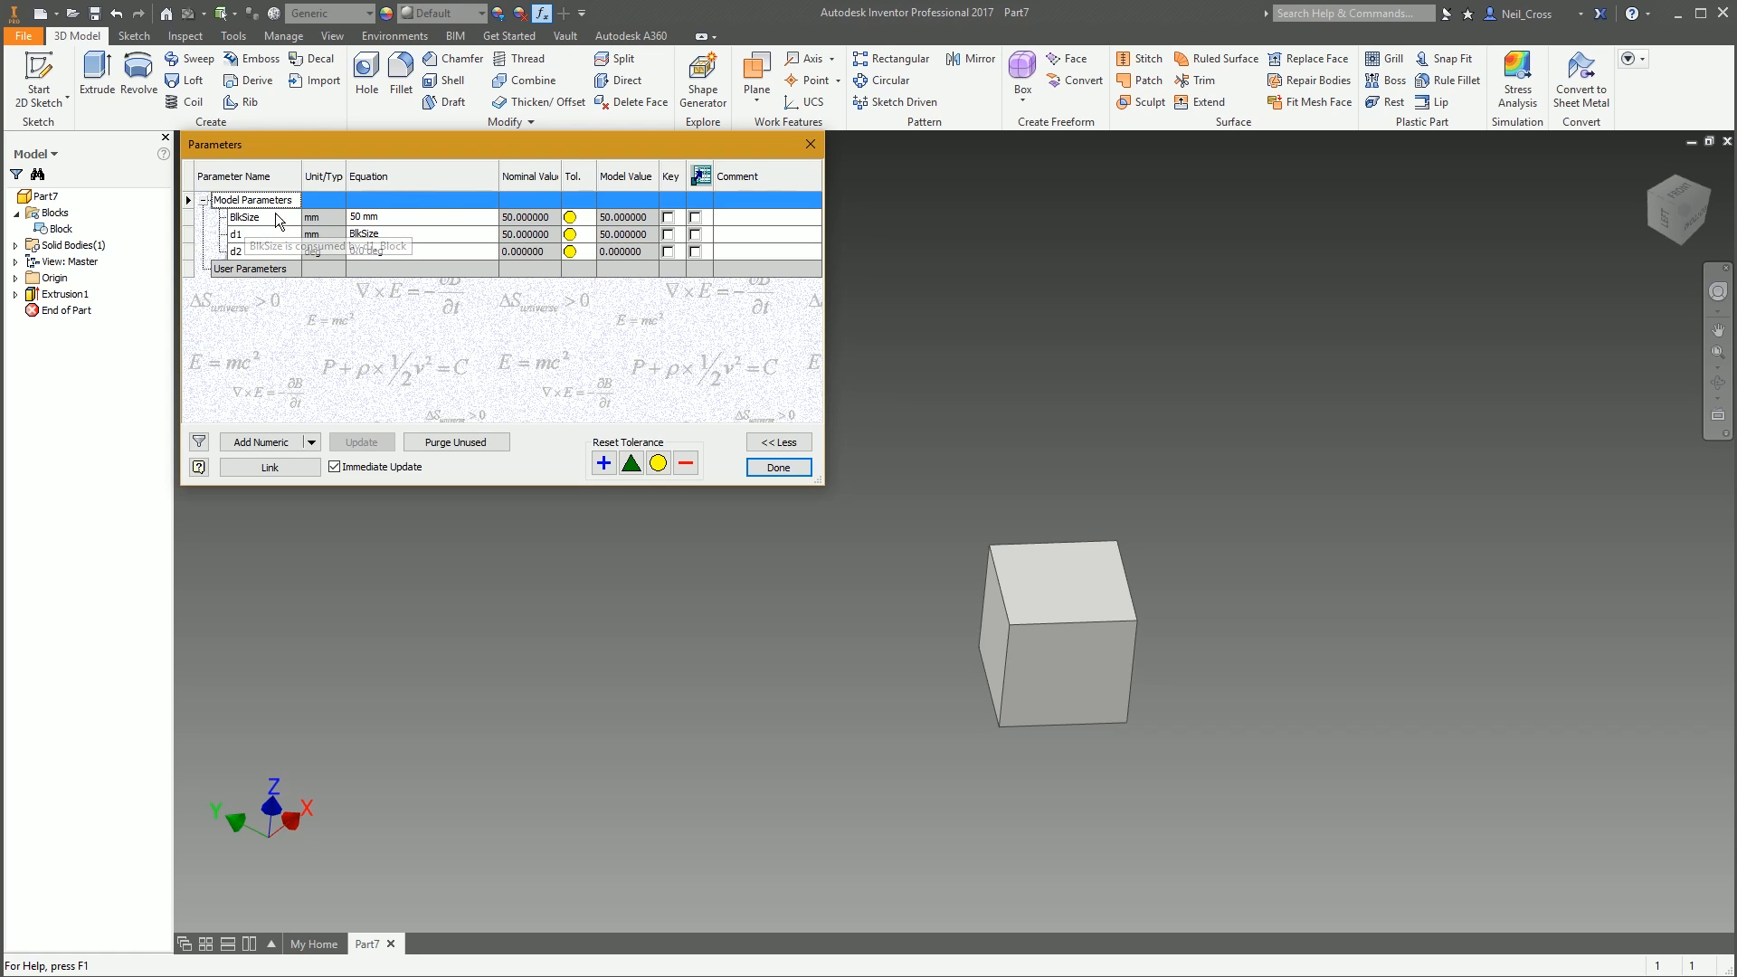
{"action": "left_click", "coordinate": [277, 220]}
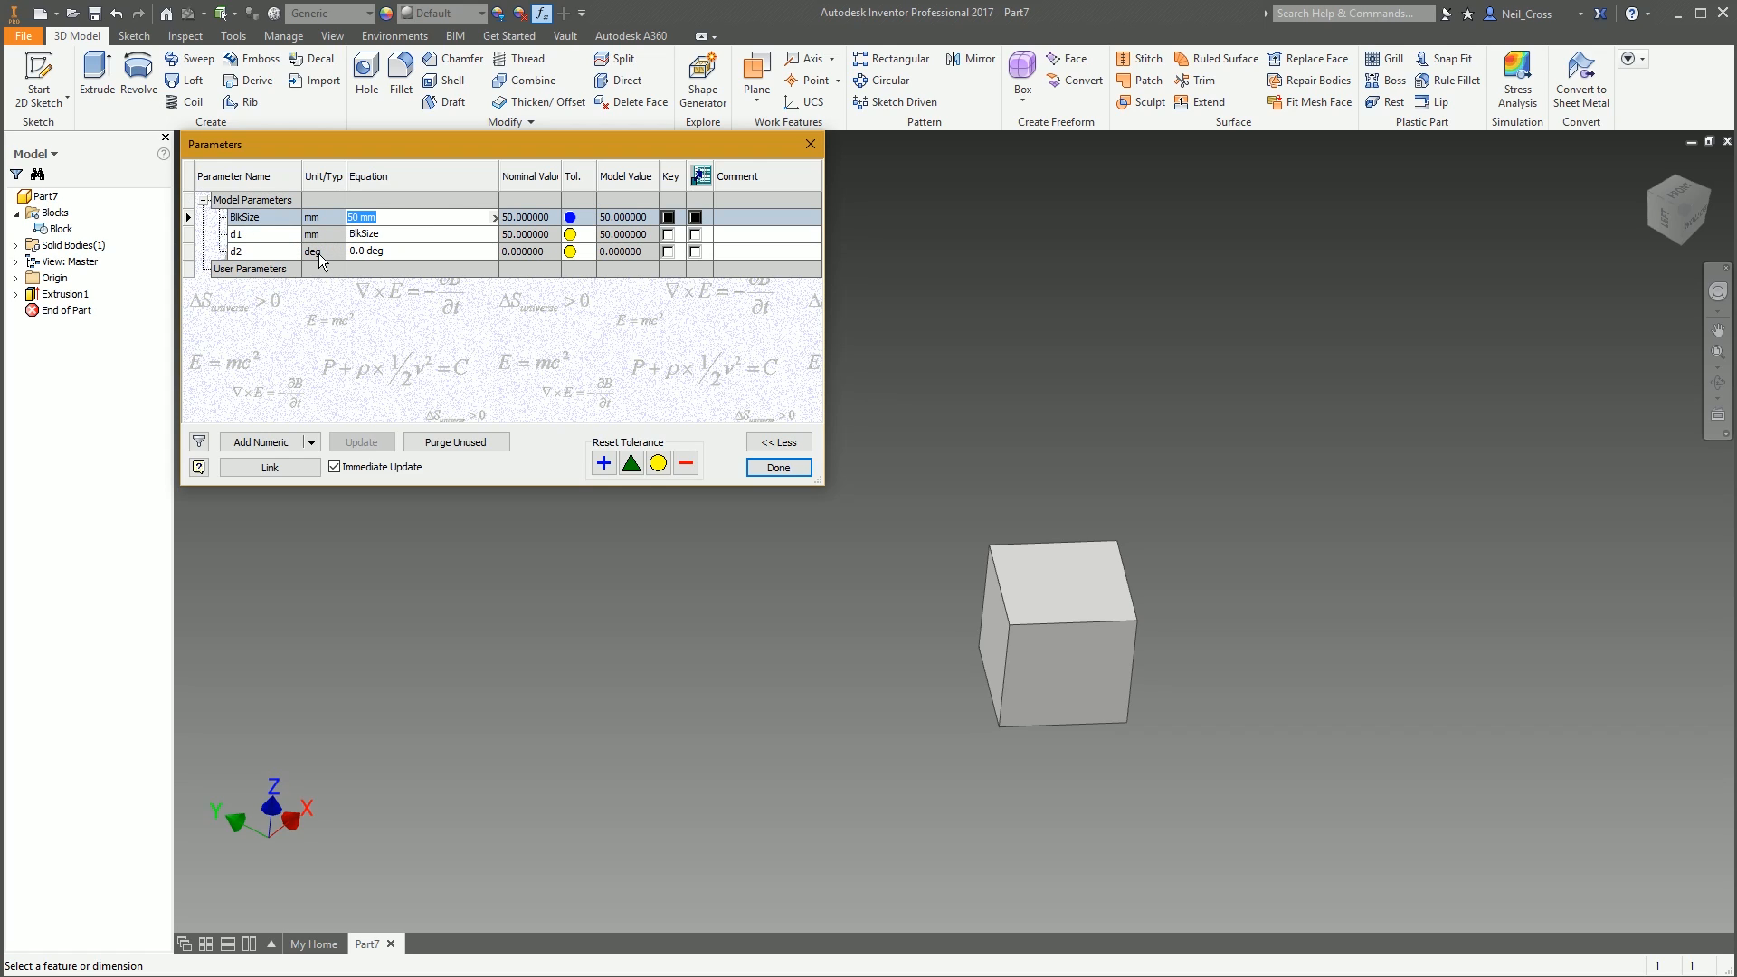
{"action": "type", "text": "5"}
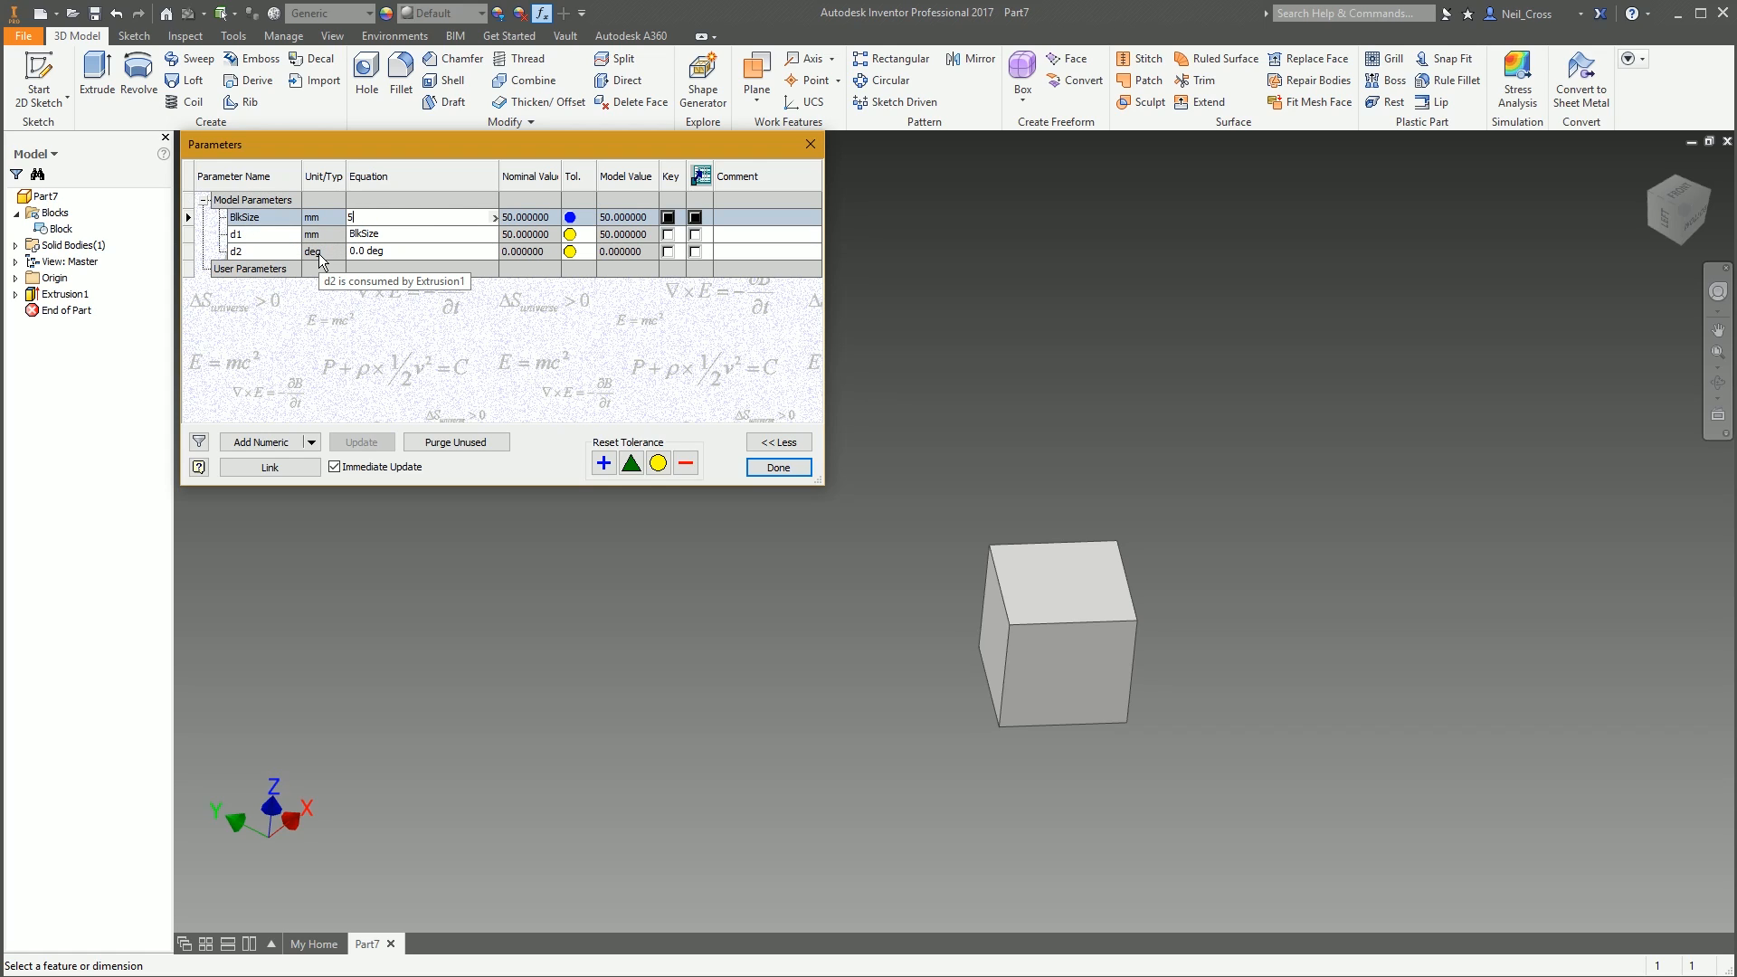
{"action": "type", "text": "1100"}
{"action": "key", "text": "Return"}
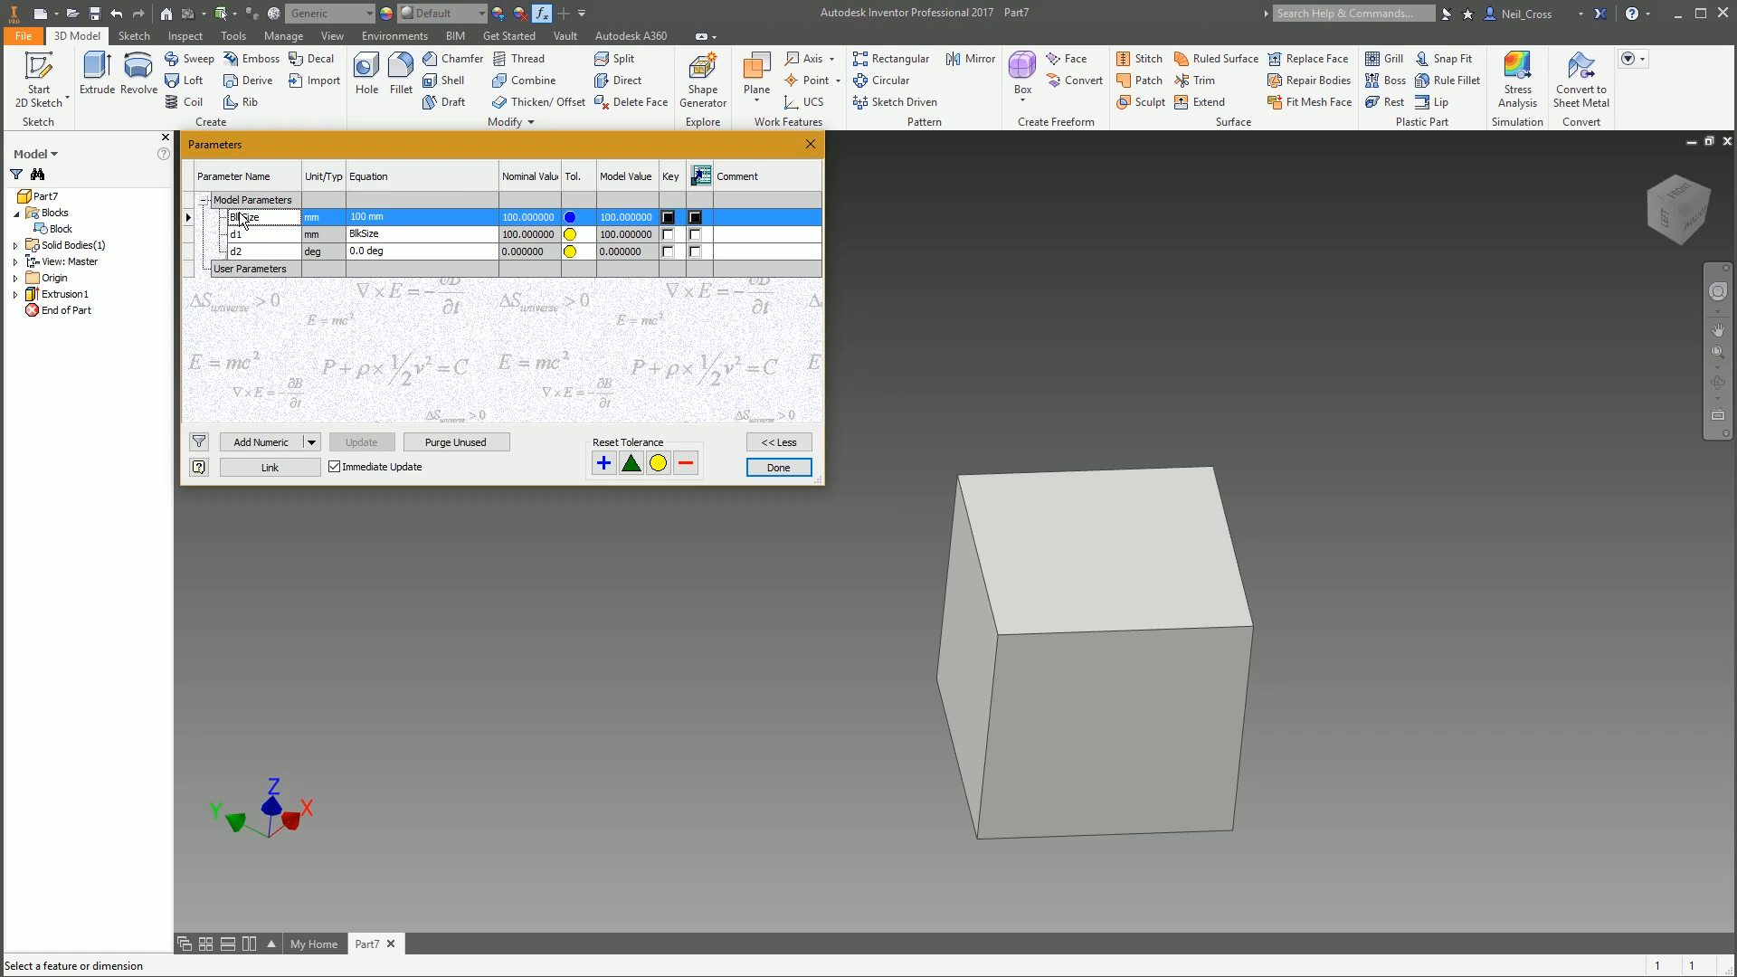
{"action": "left_click", "coordinate": [396, 215]}
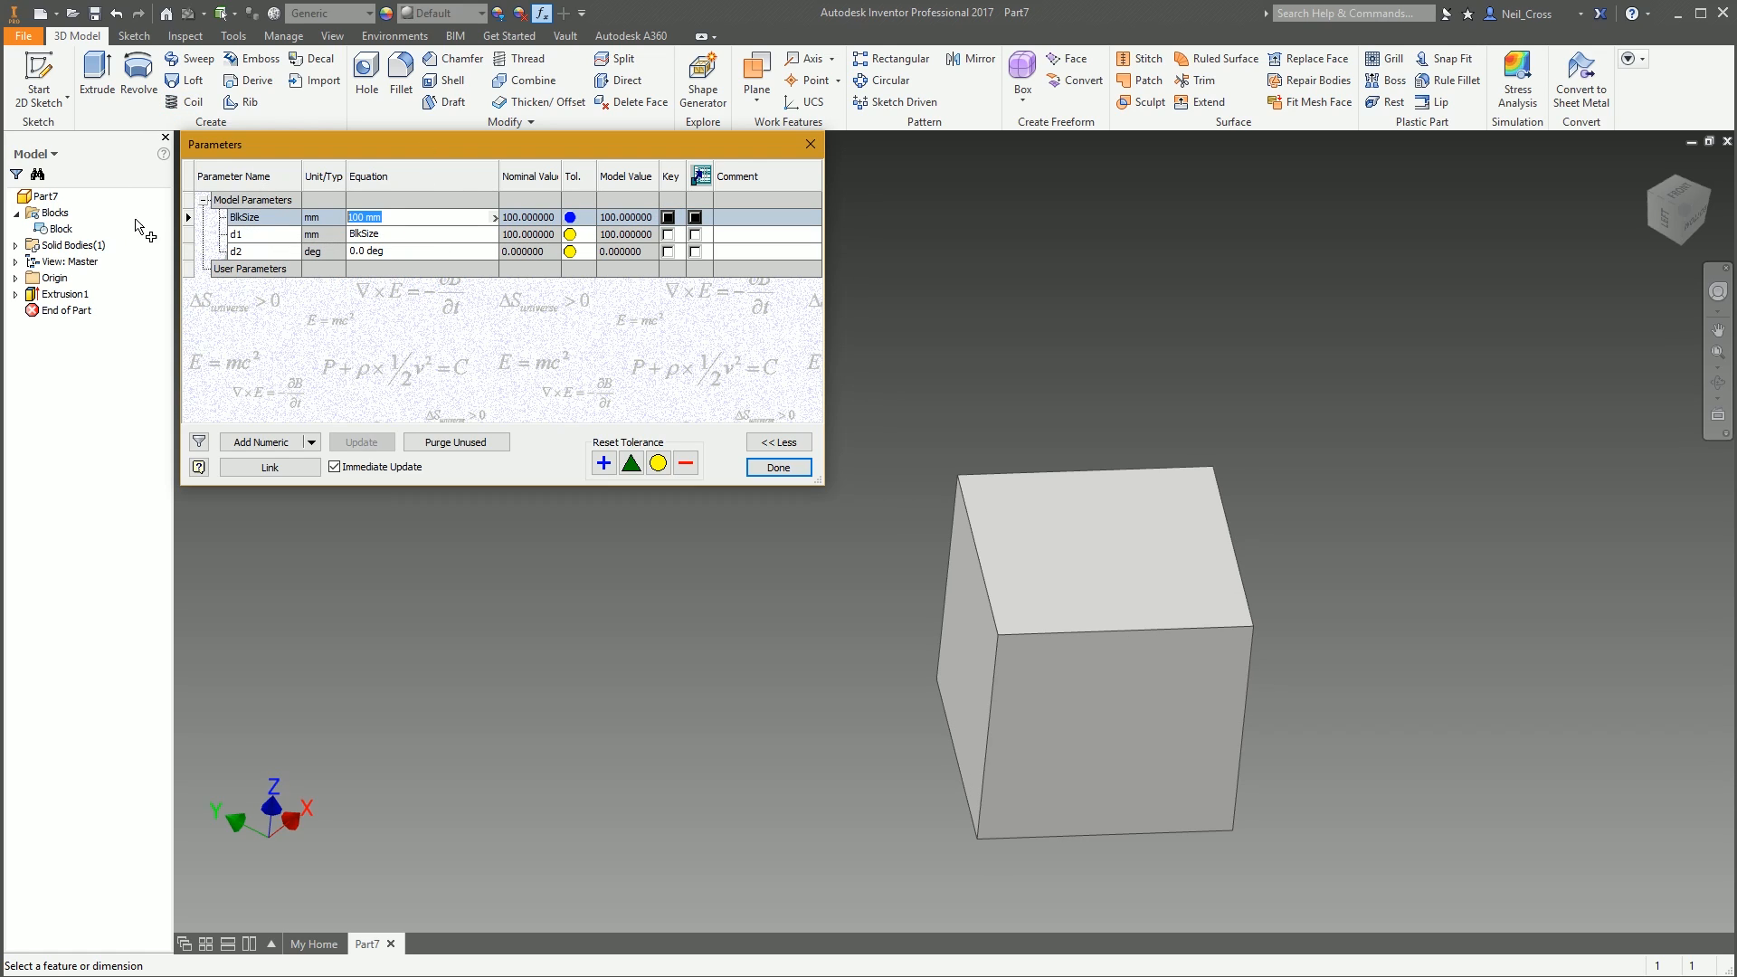
{"action": "type", "text": "50"}
{"action": "key", "text": "Return"}
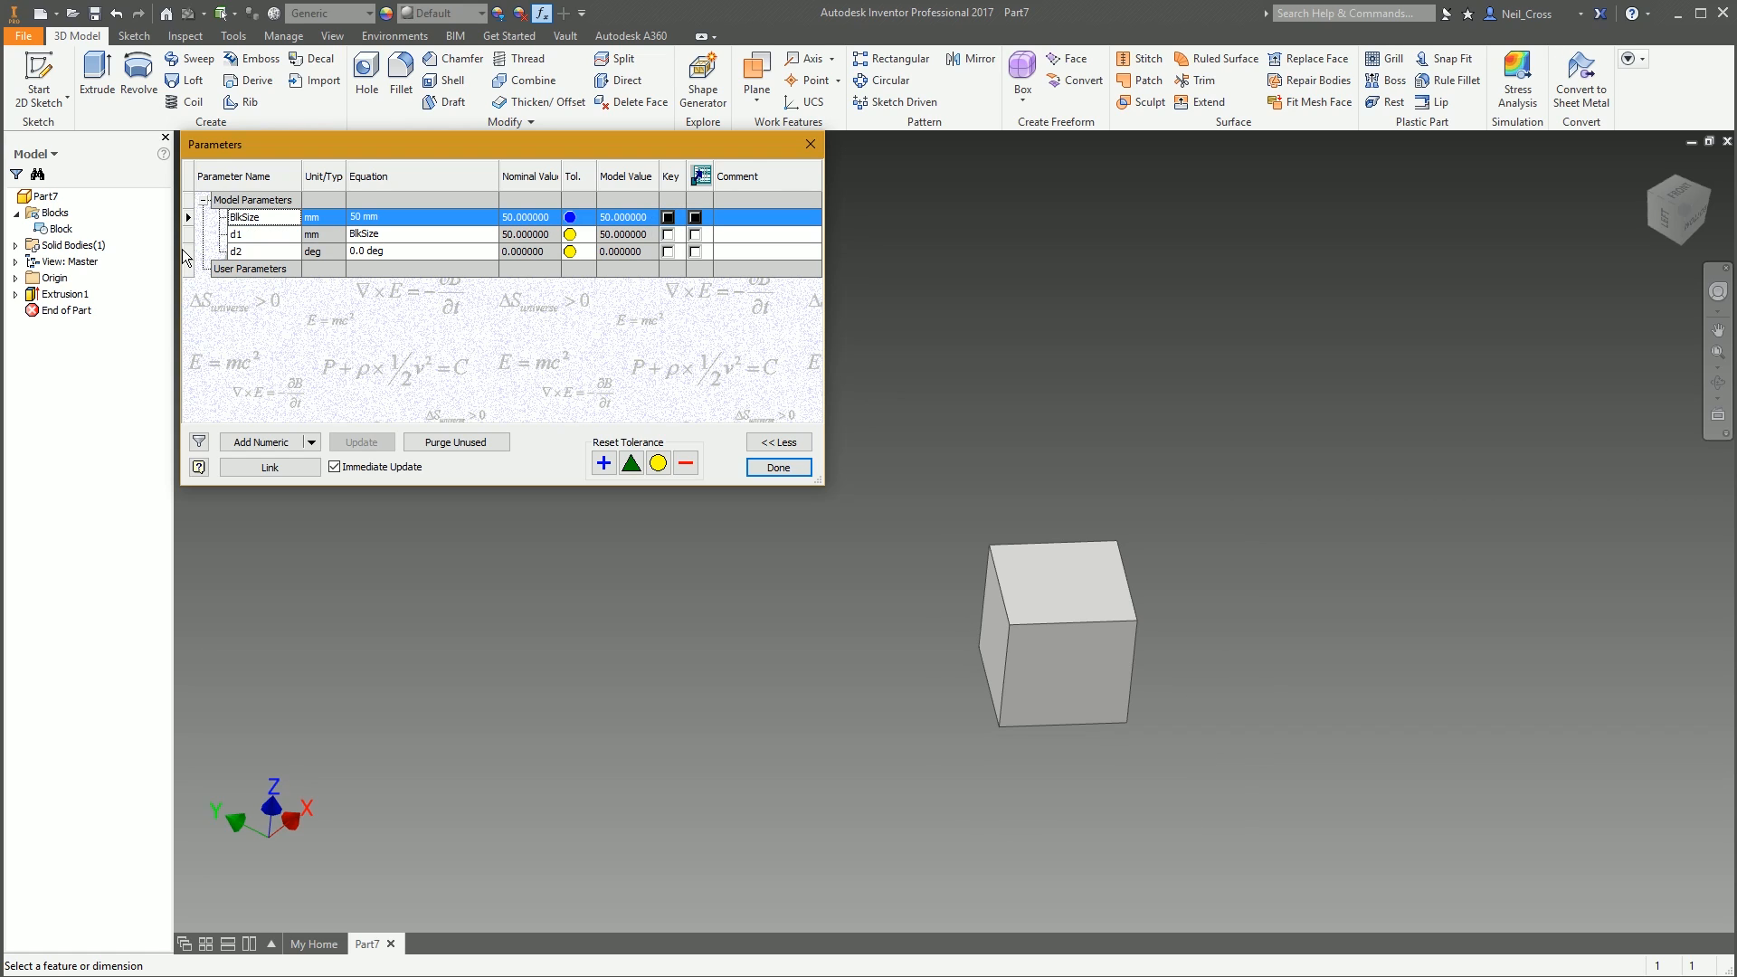
Close the parameters and start a sketch on the XY plane, with graphics sliced and viewed from the front
{"action": "left_click", "coordinate": [778, 466]}
{"action": "left_click", "coordinate": [38, 79]}
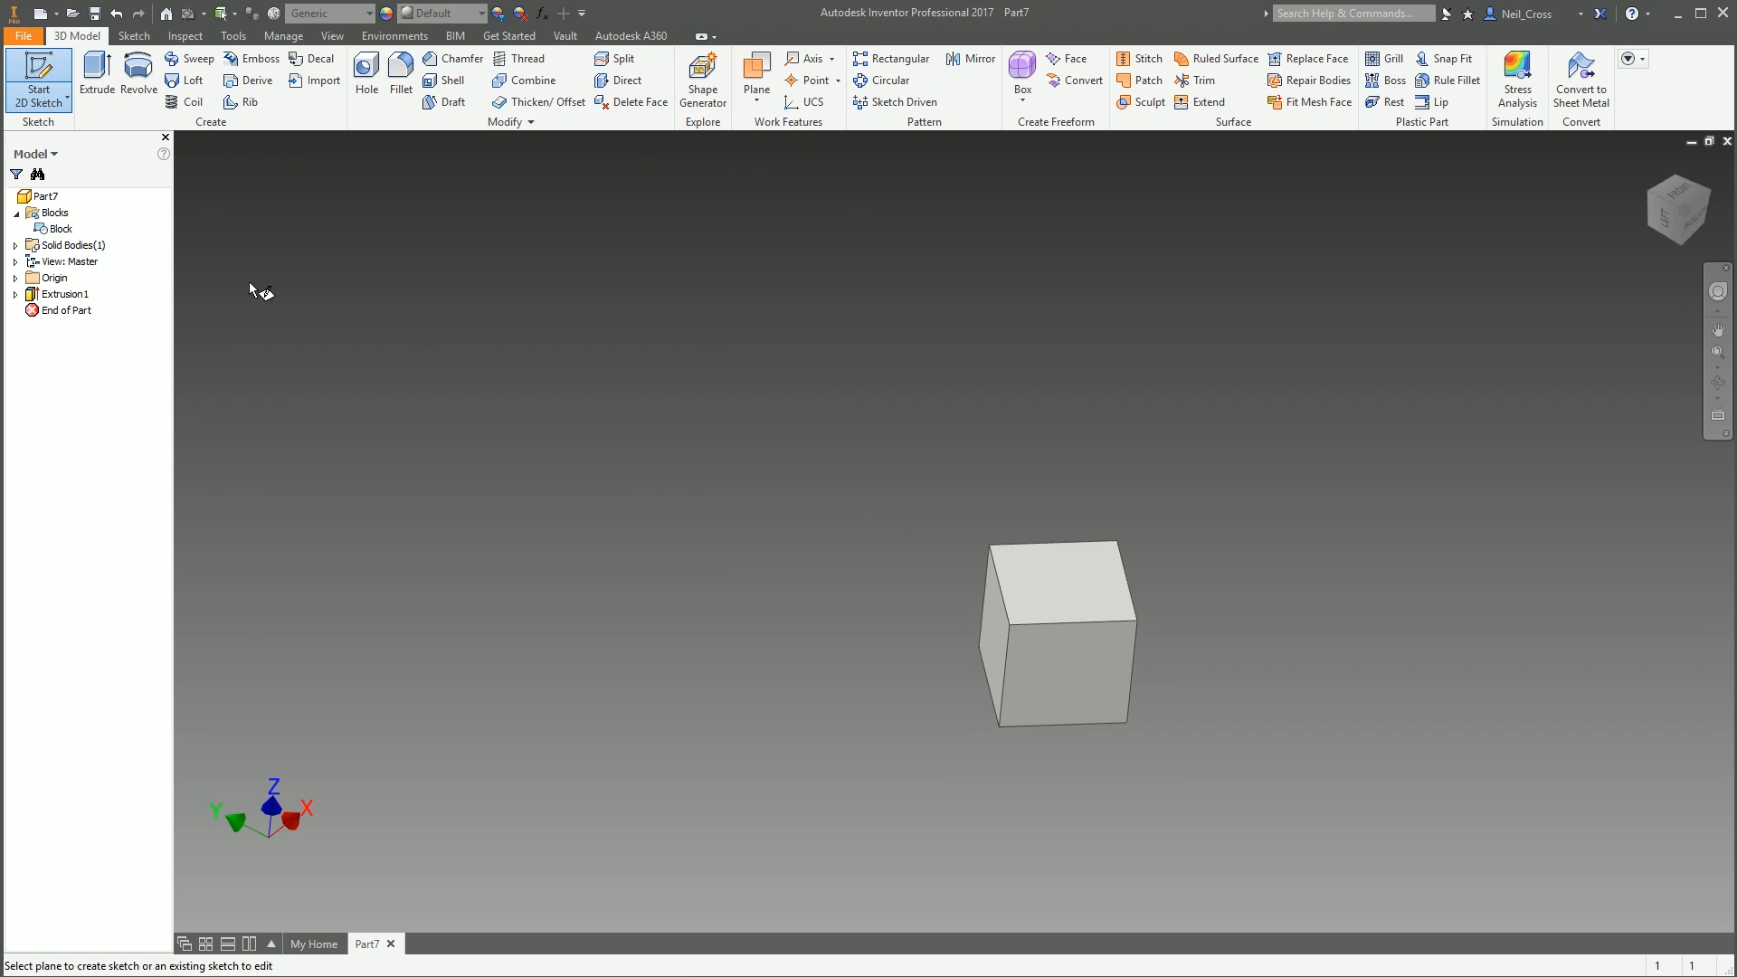
{"action": "left_click", "coordinate": [17, 278]}
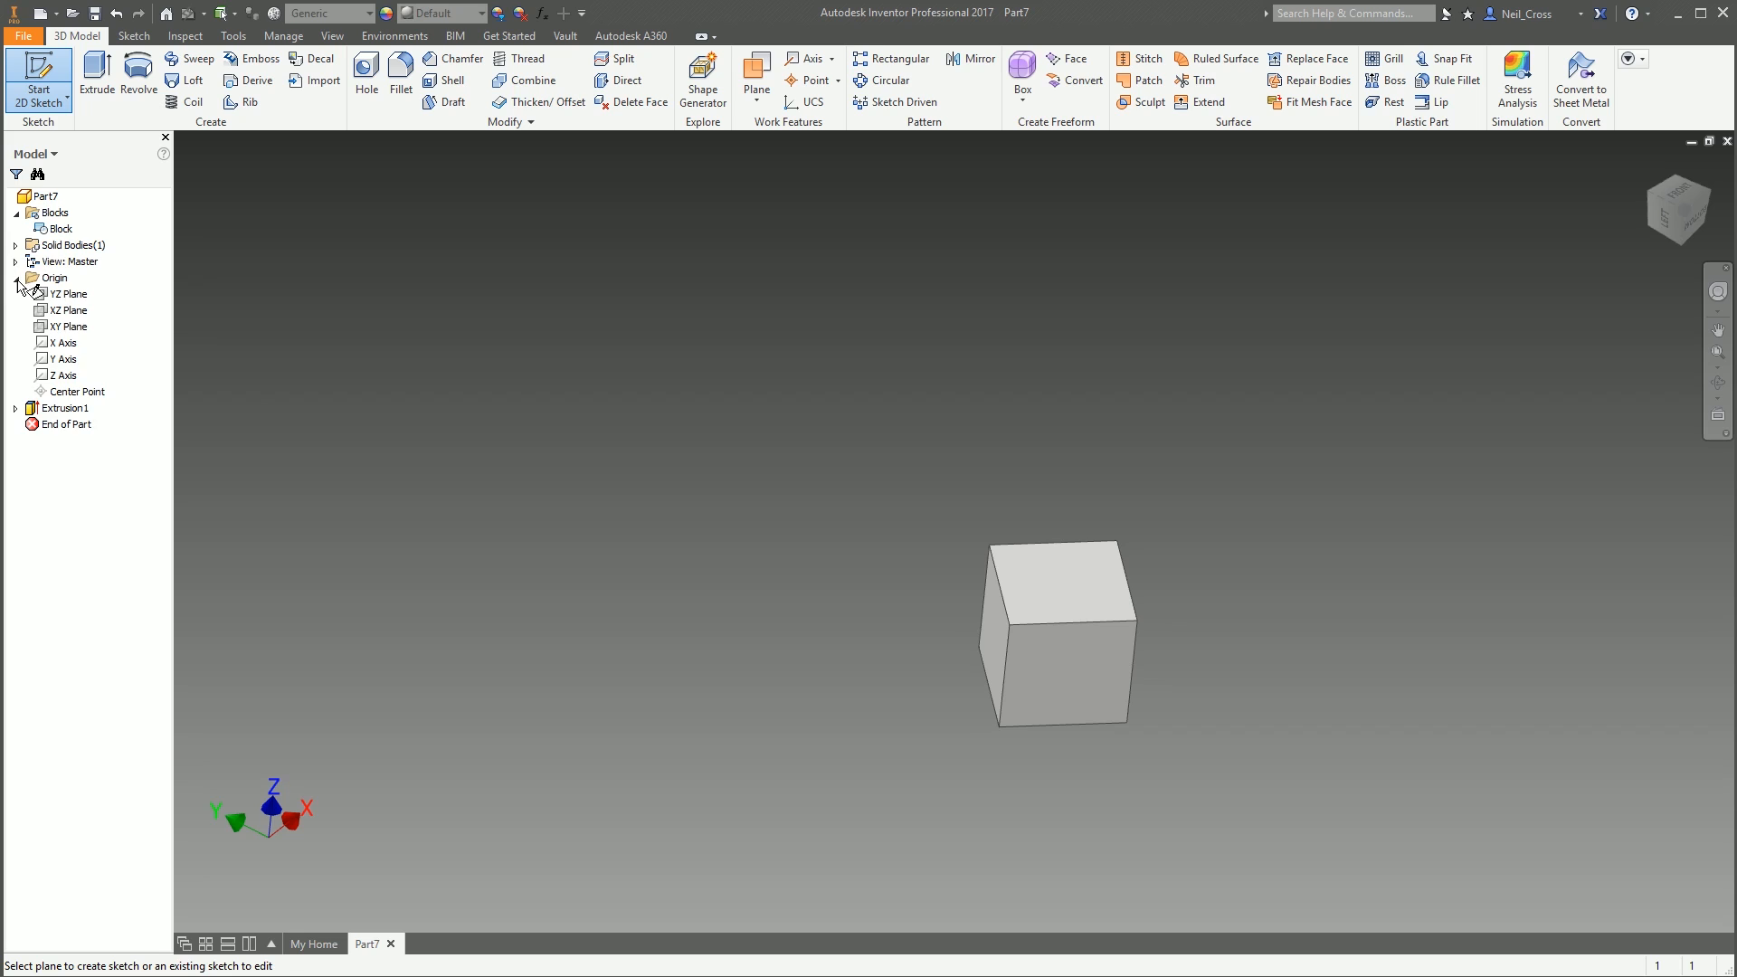
{"action": "left_click", "coordinate": [81, 329]}
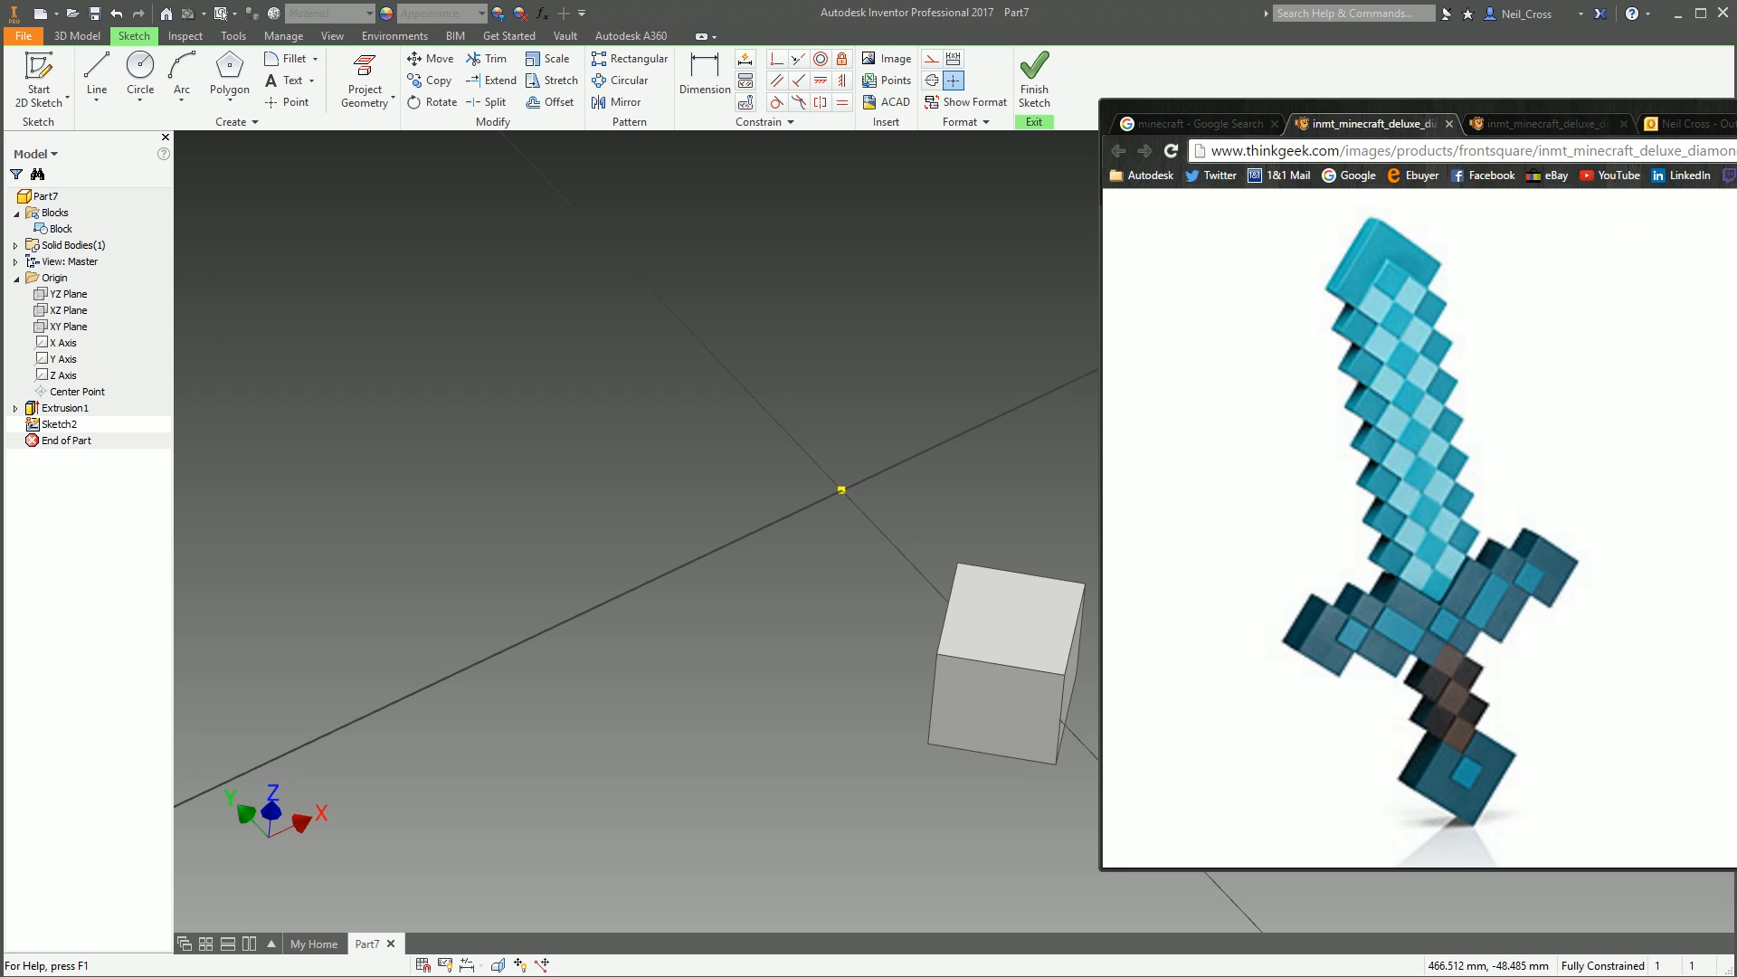
{"action": "left_click_drag", "start_coordinate": [1556, 109], "coordinate": [1736, 54]}
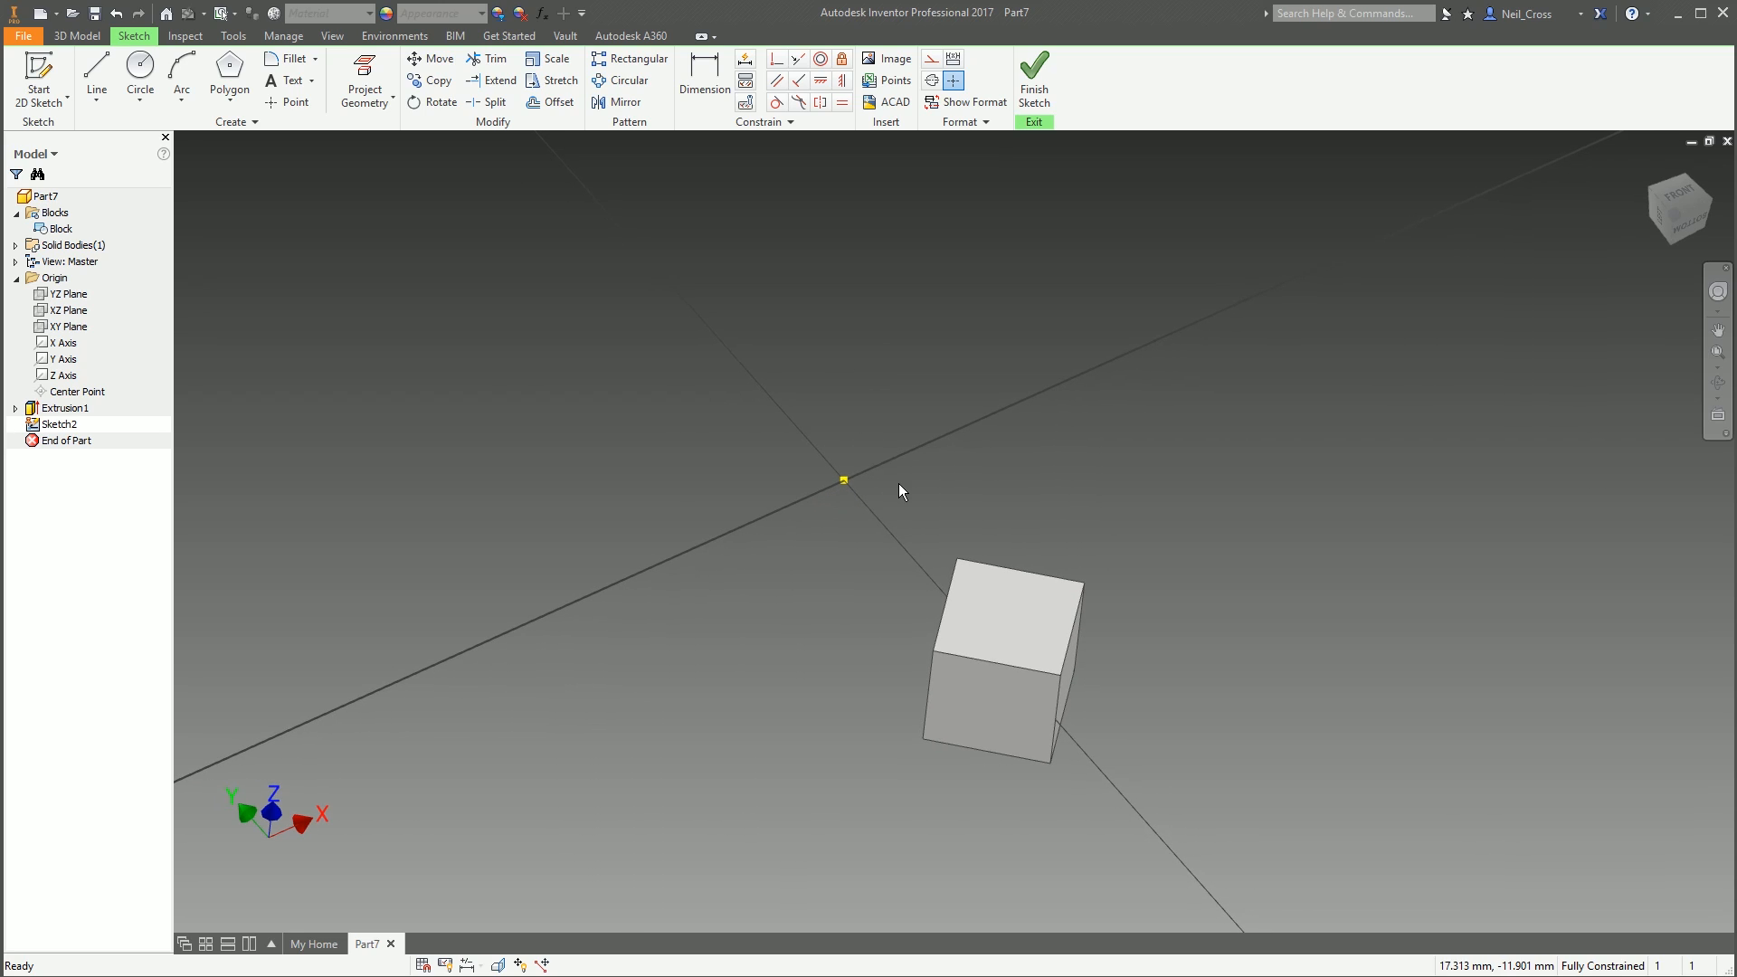
{"action": "key", "text": "F7"}
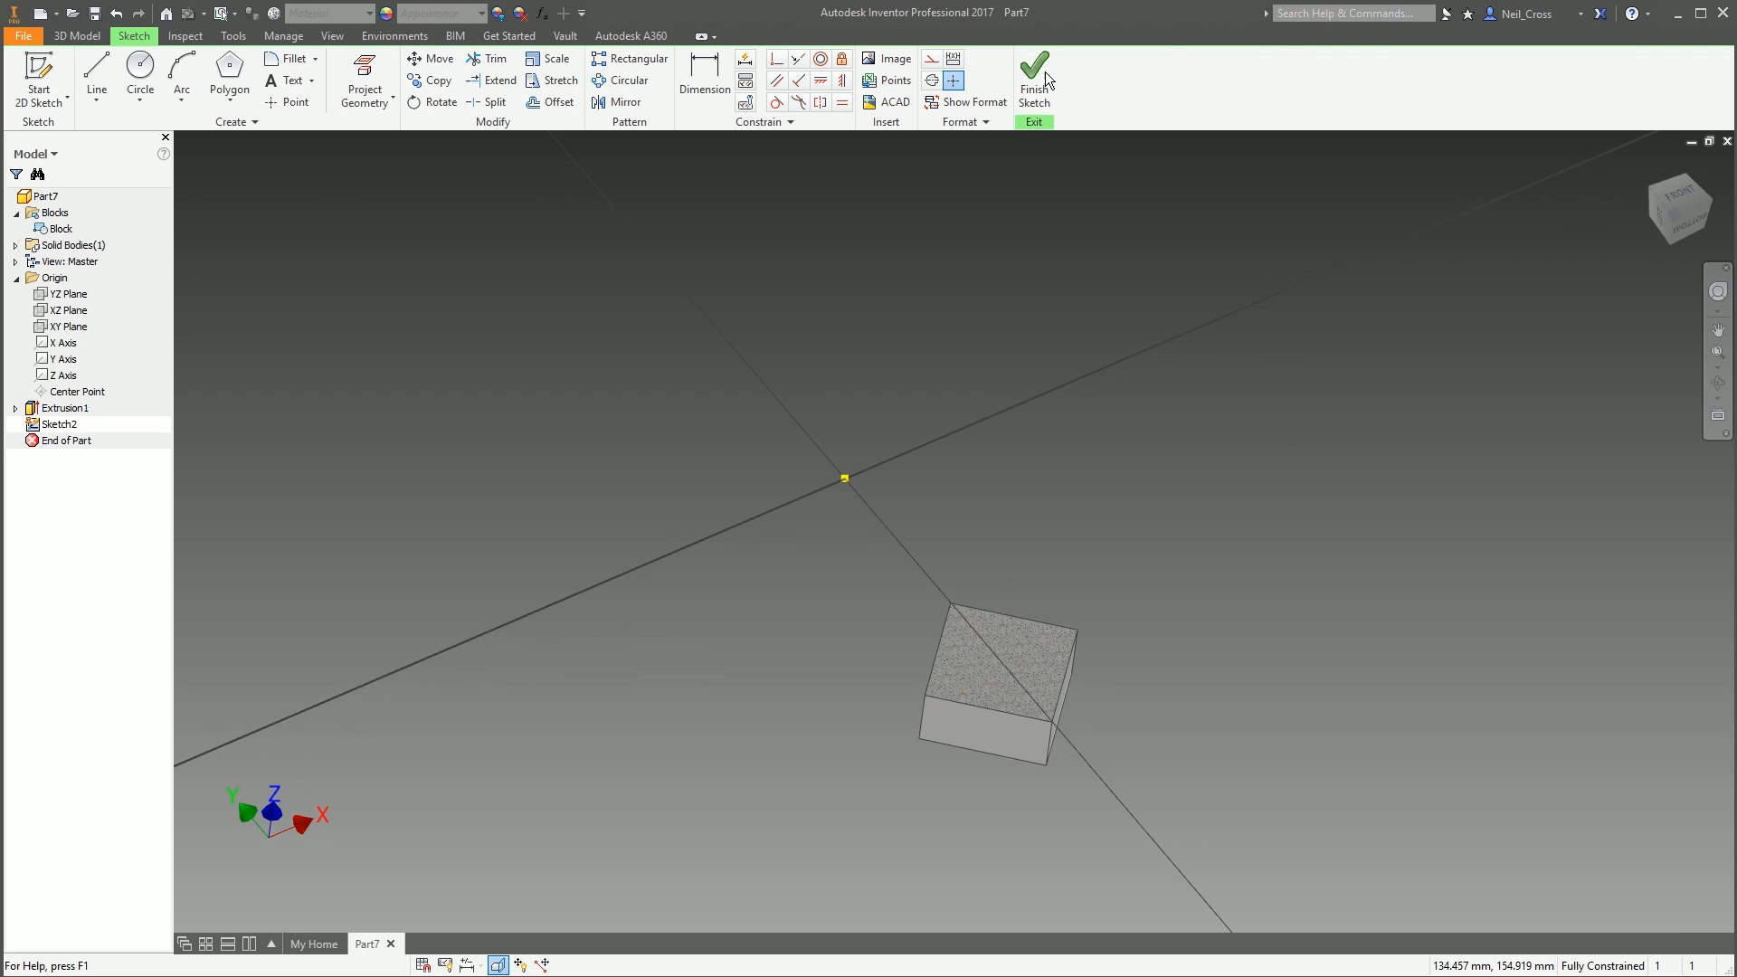
{"action": "left_click", "coordinate": [1678, 196]}
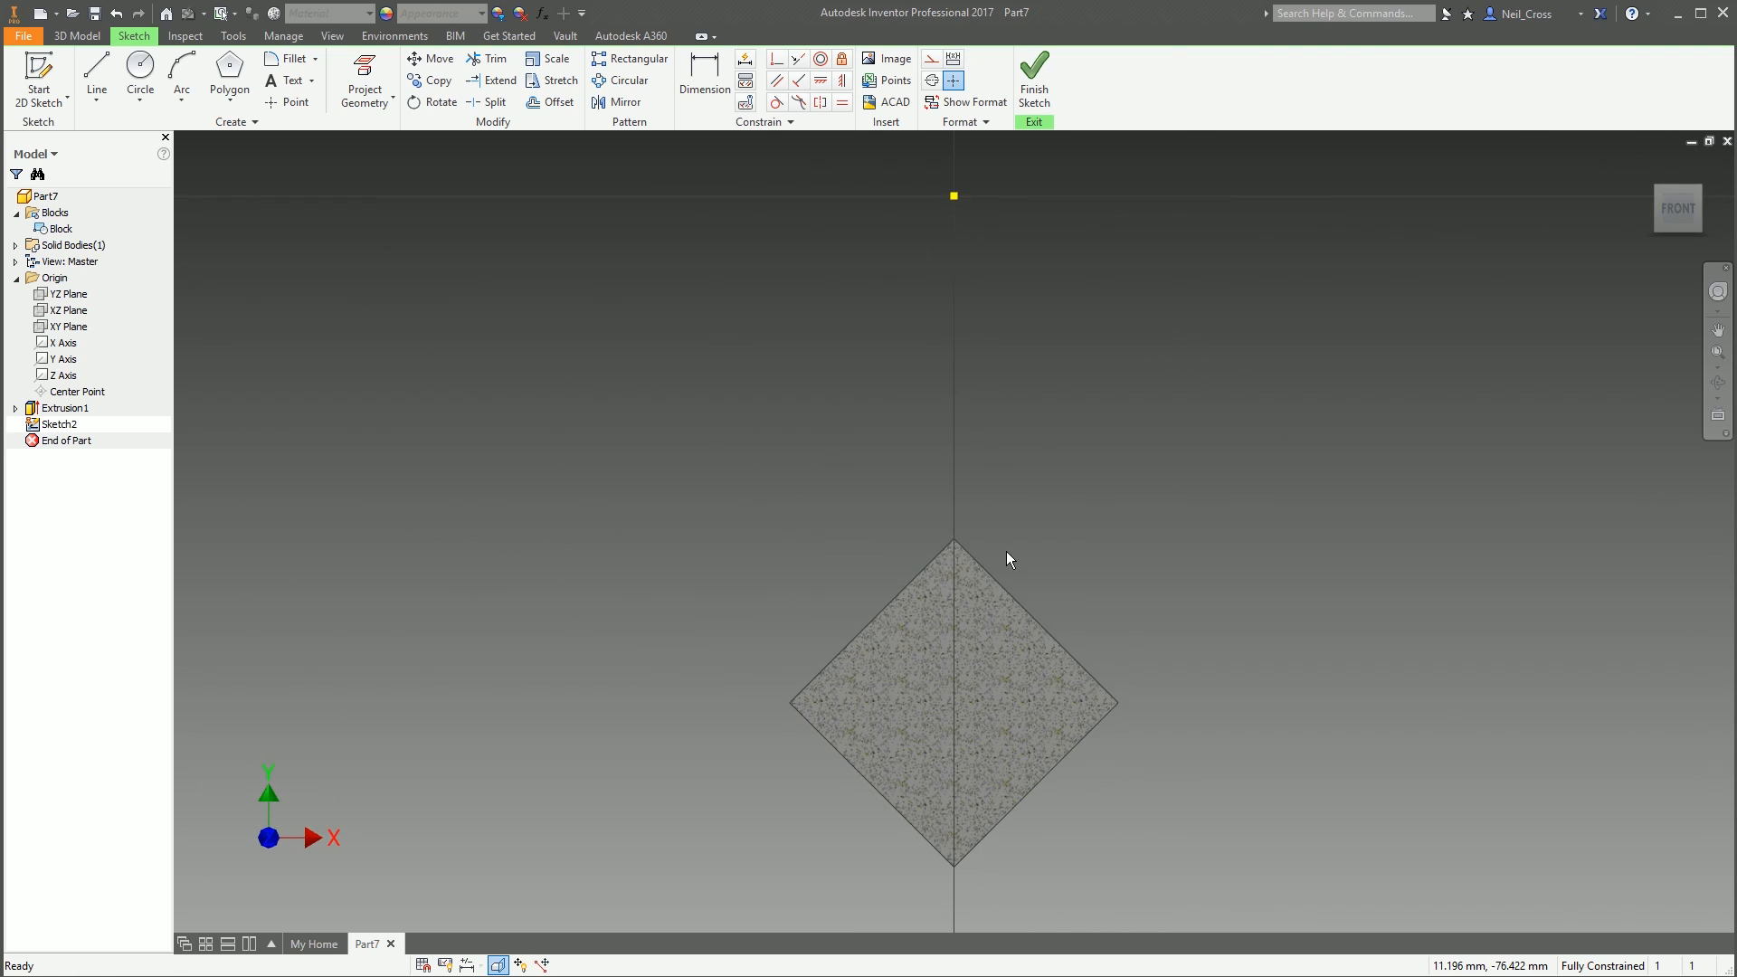
Sketch a four-sided polygon above and beside the sliced cube and dimension its side length to 100 mm
{"action": "left_click", "coordinate": [230, 56]}
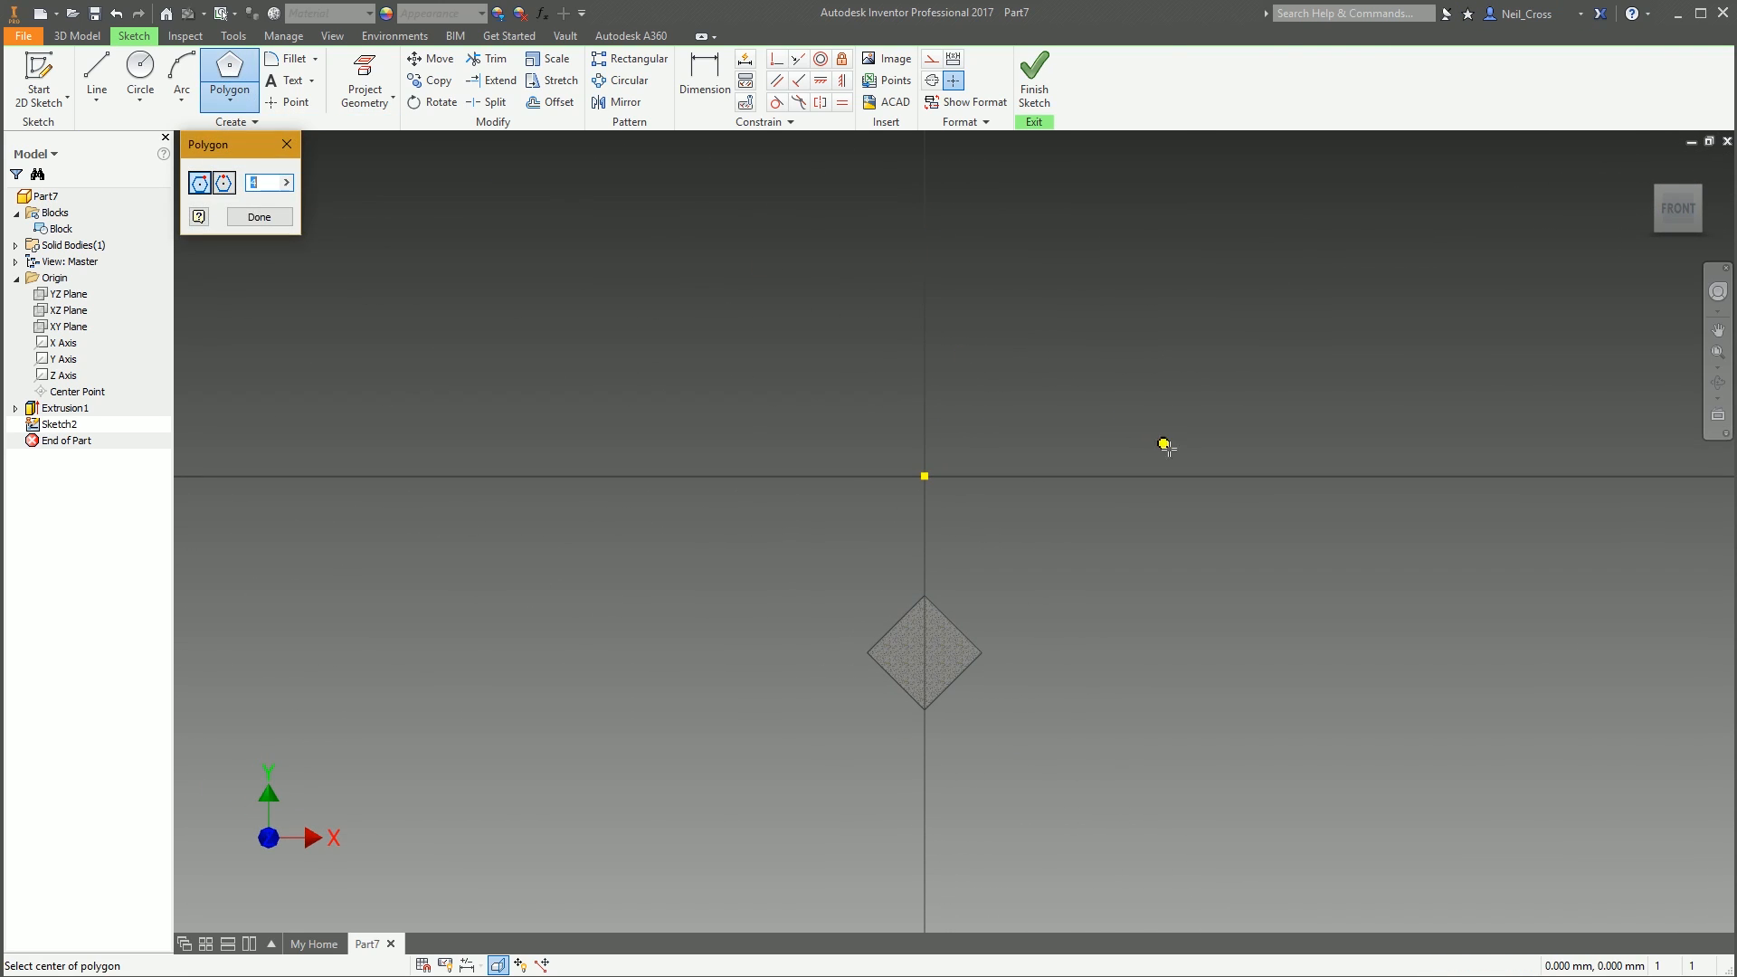
{"action": "left_click", "coordinate": [1182, 456]}
{"action": "left_click", "coordinate": [1255, 638]}
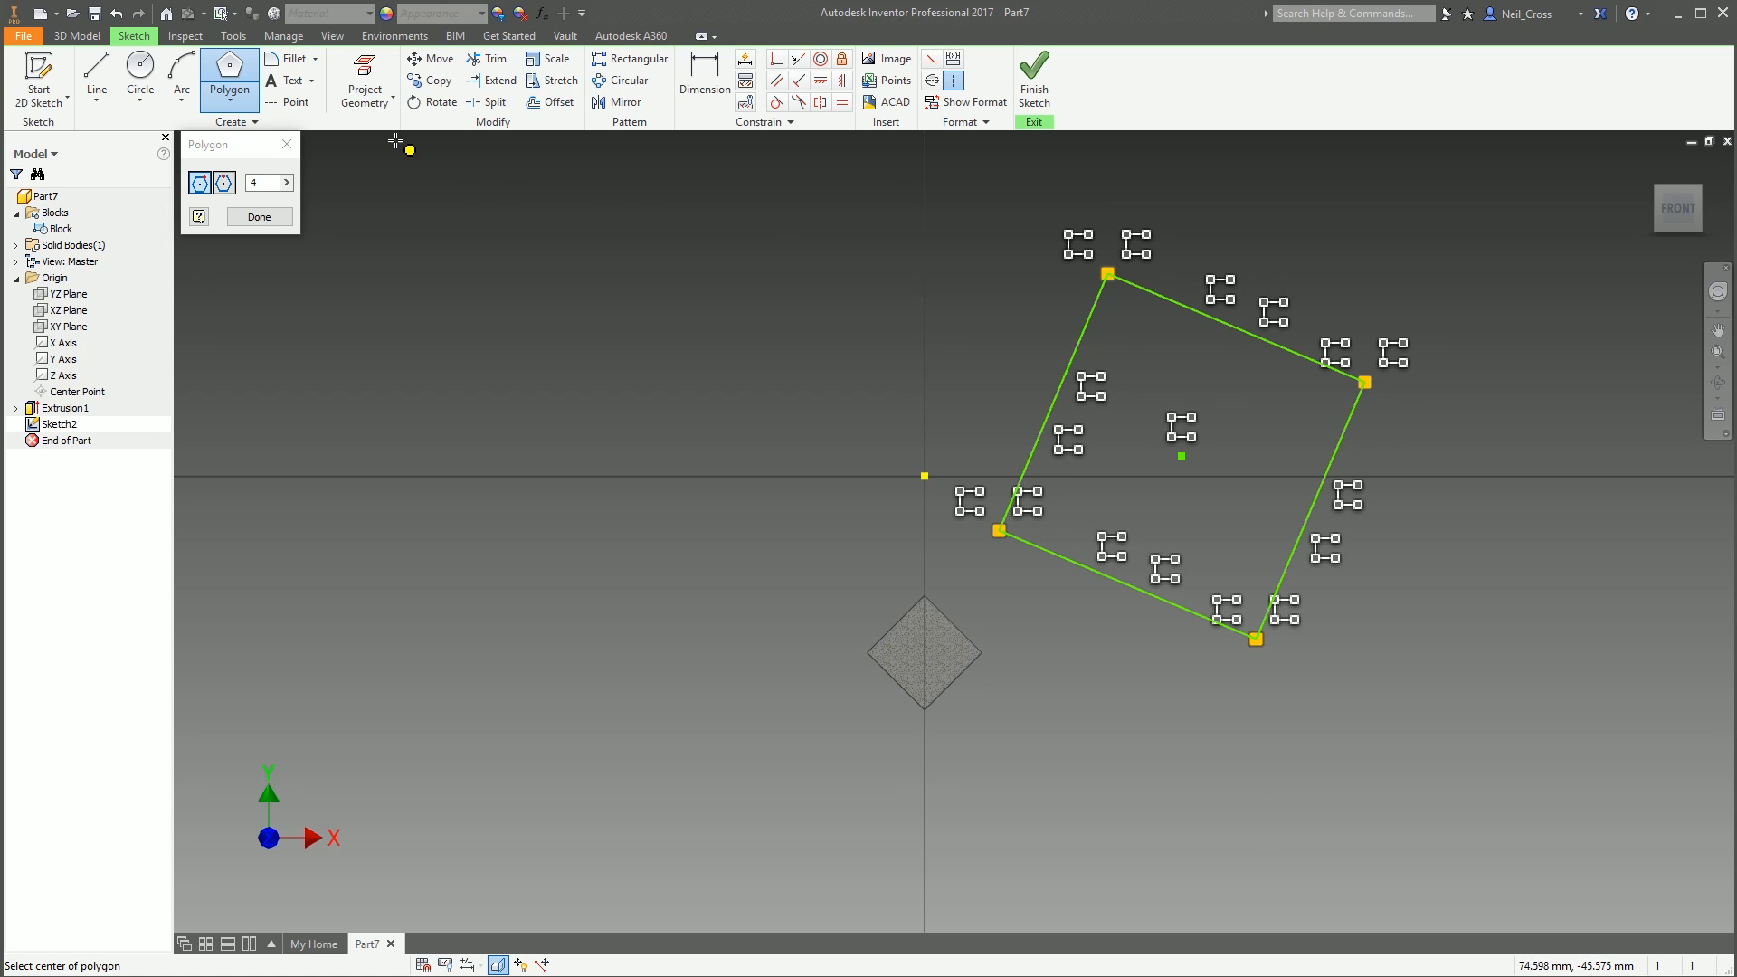
{"action": "key", "text": "d"}
{"action": "left_click", "coordinate": [1056, 559]}
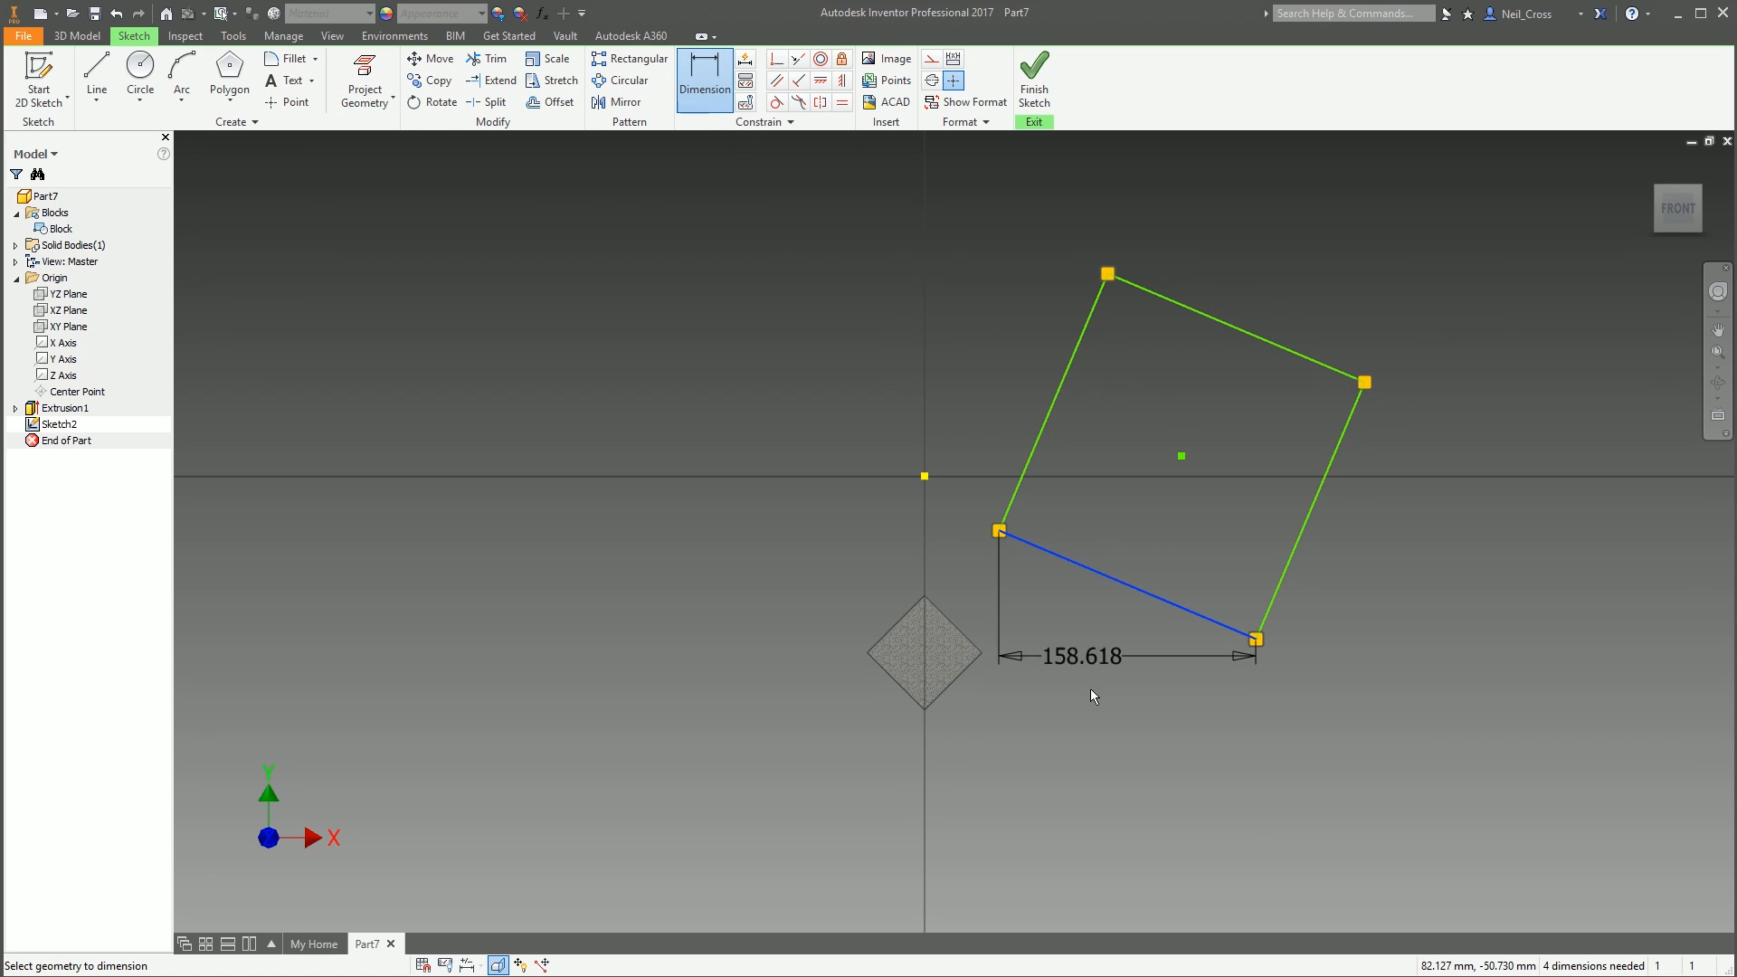
{"action": "left_click", "coordinate": [1066, 716]}
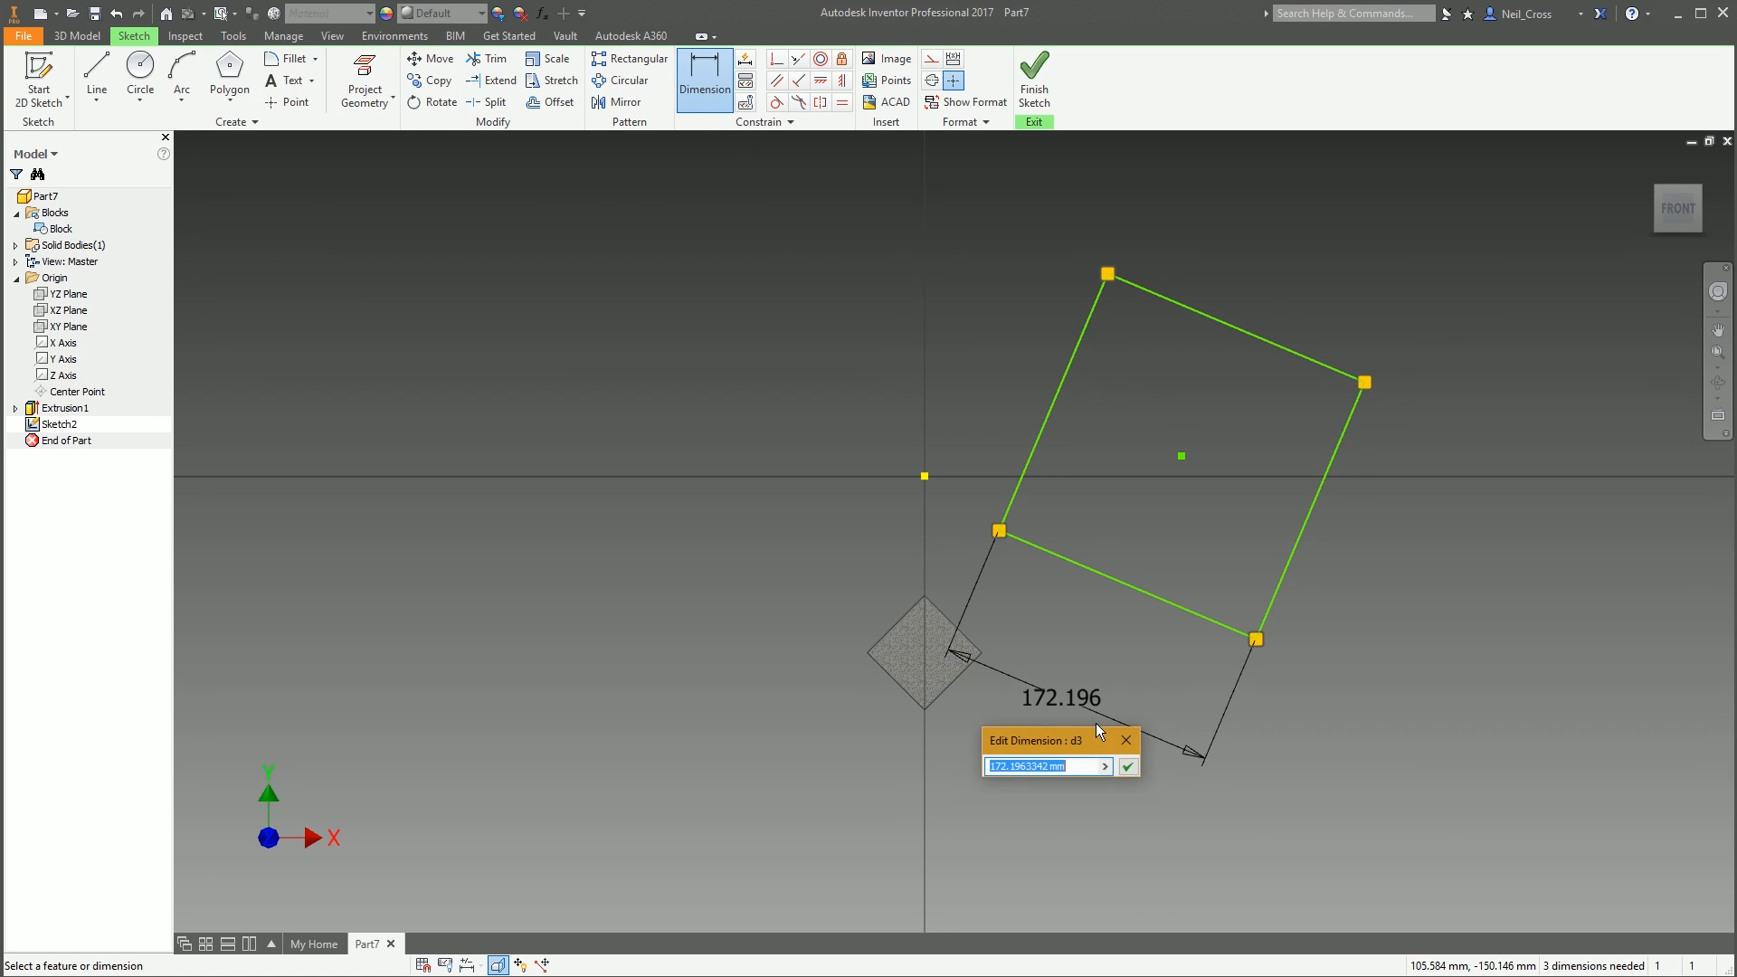
{"action": "type", "text": "100"}
{"action": "key", "text": "Return"}
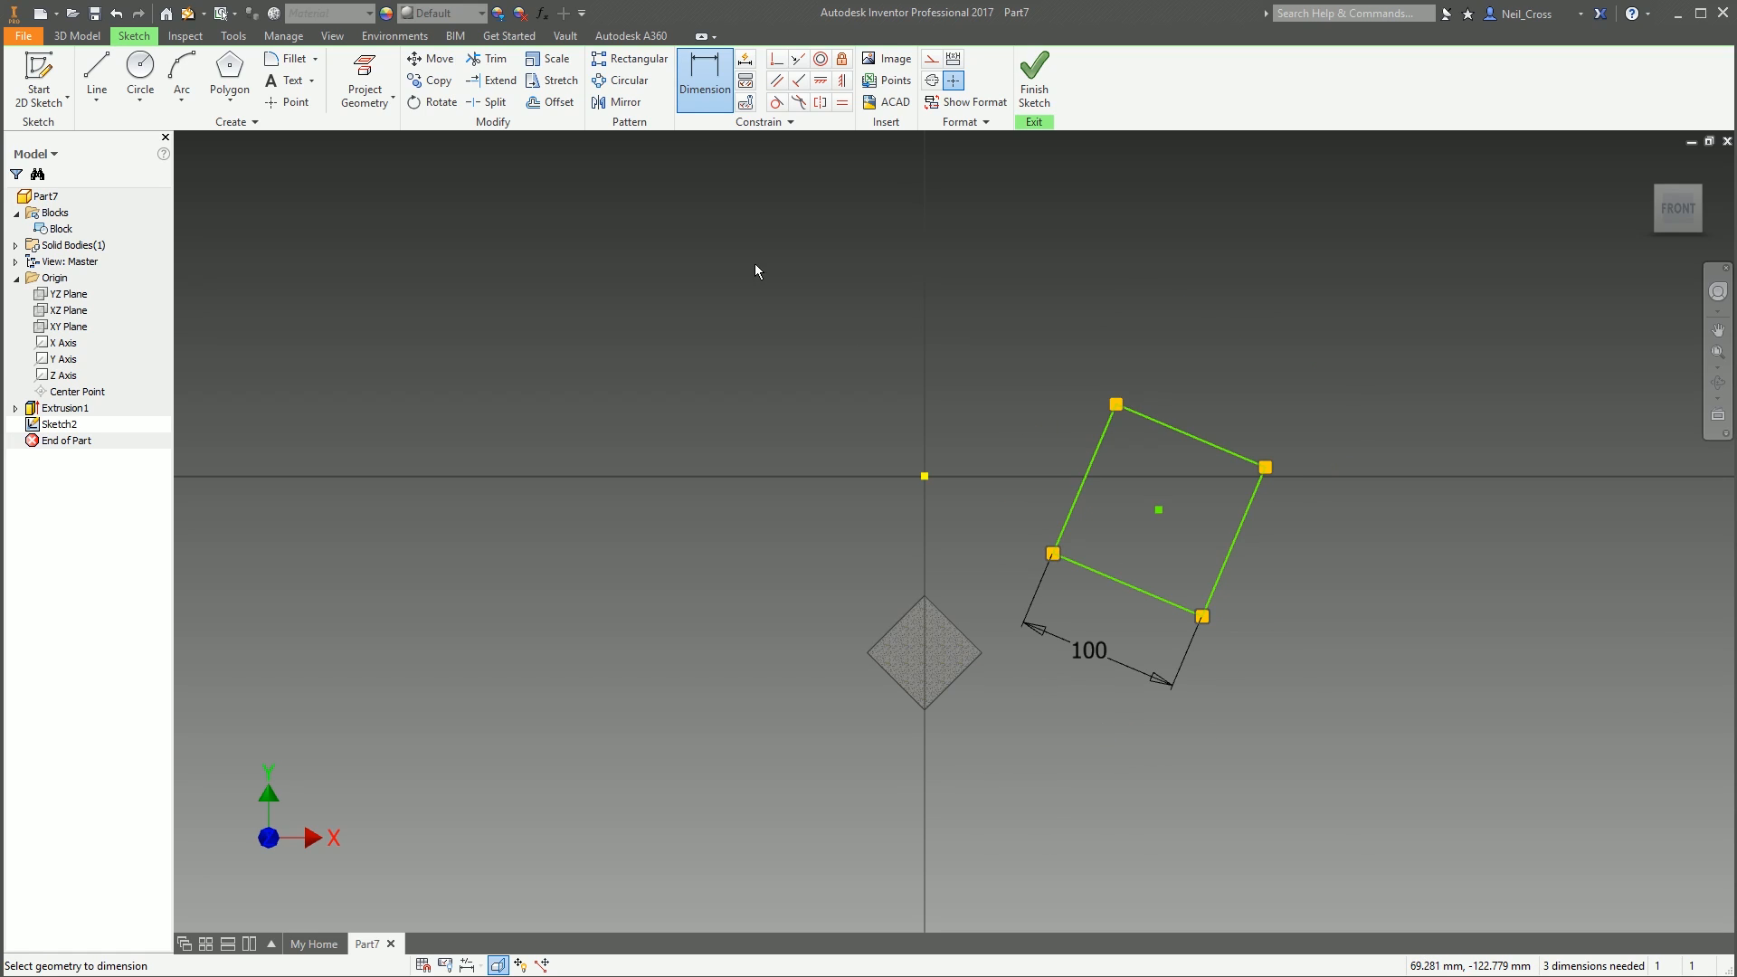
Constrain the polygon's lowest corner and the opposite upper corner to align vertically
{"action": "left_click", "coordinate": [841, 81]}
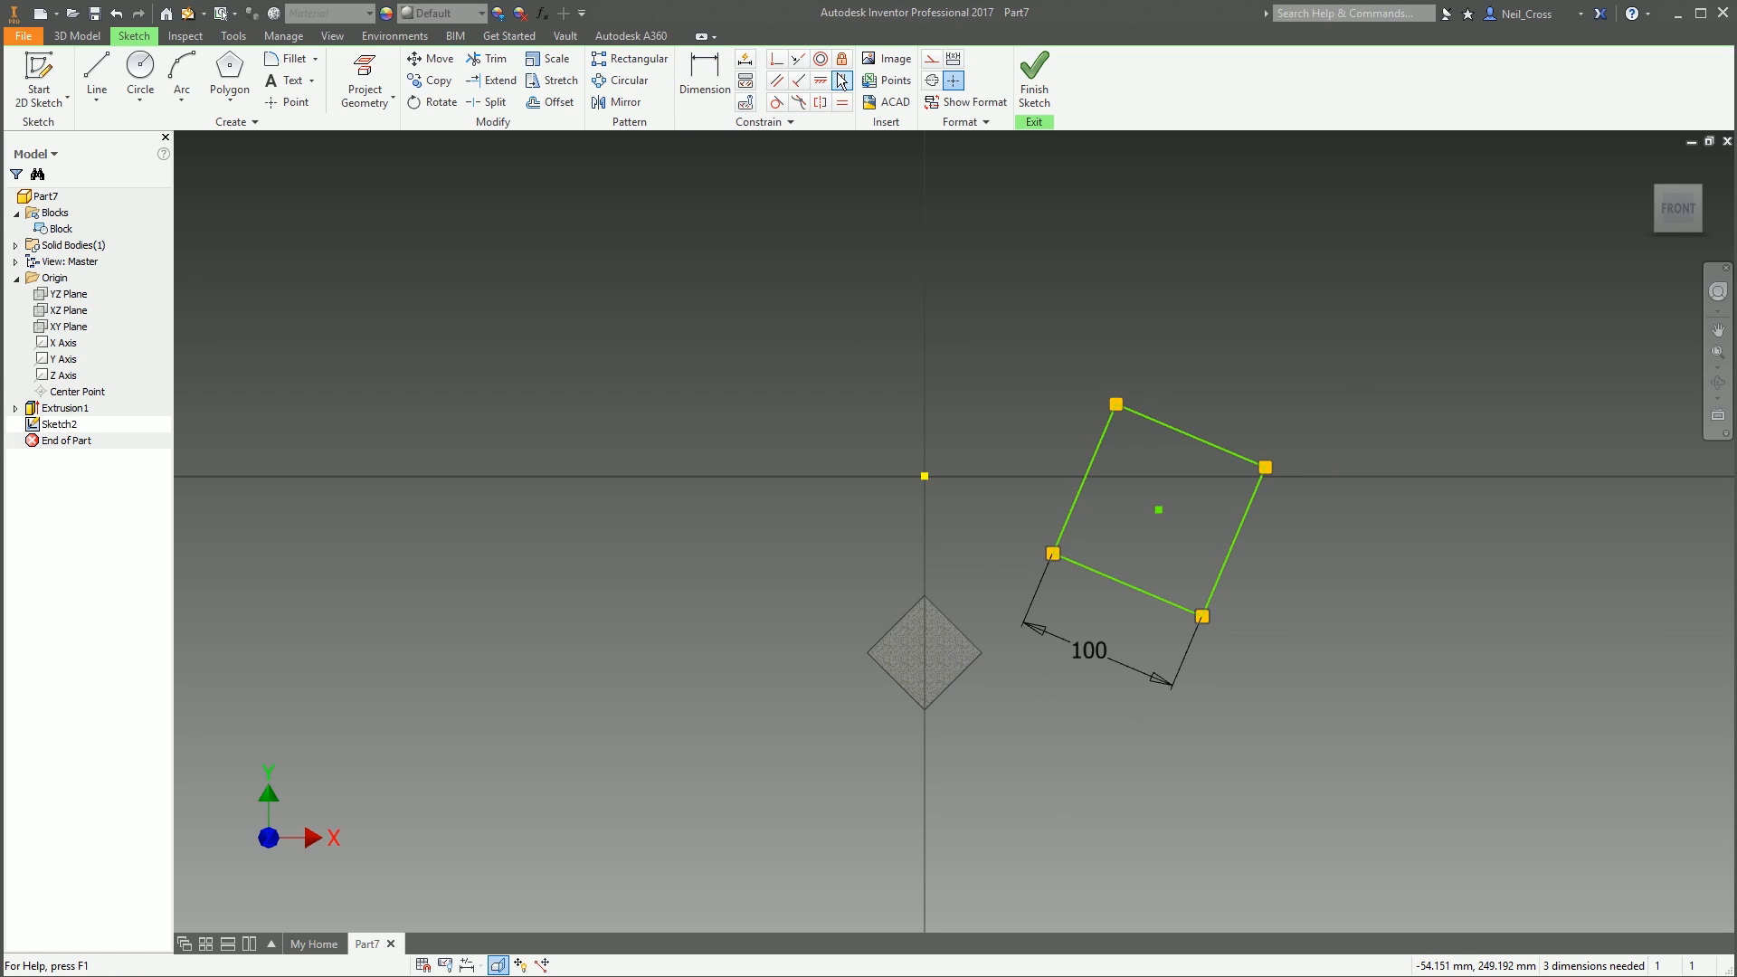
{"action": "left_click", "coordinate": [1201, 616]}
{"action": "left_click", "coordinate": [1116, 405]}
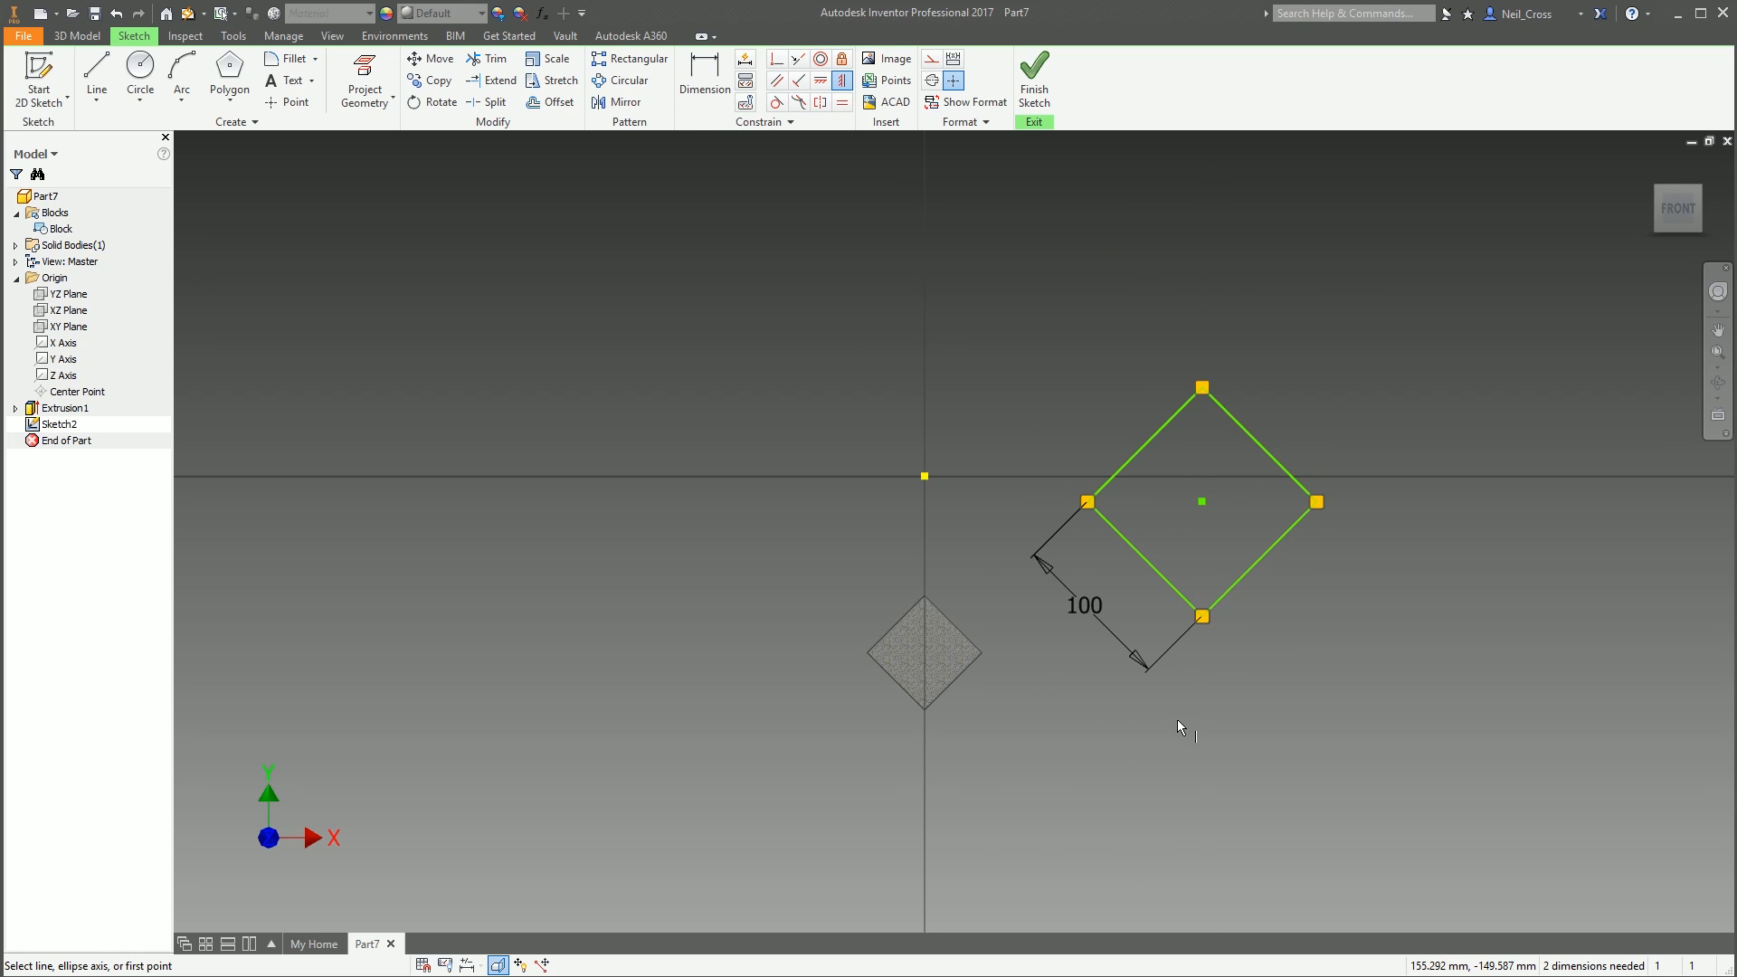
{"action": "key", "text": "Escape"}
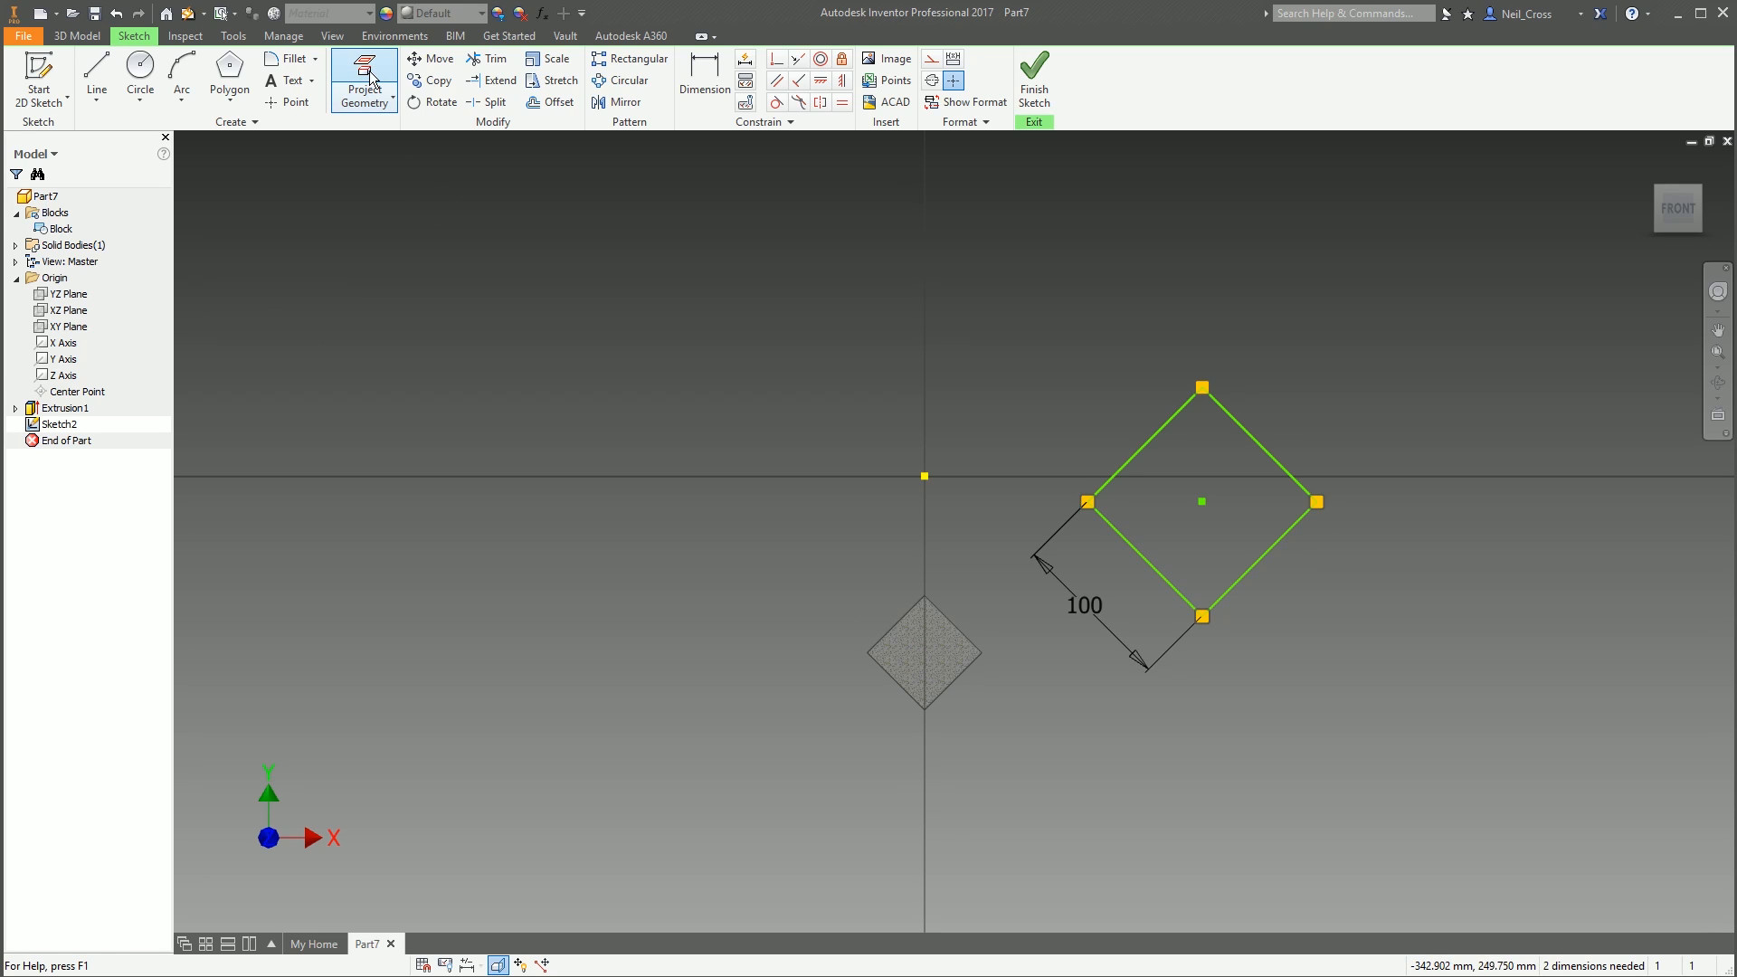
Project the cut edges of the cube into the sketch
{"action": "left_click", "coordinate": [369, 100]}
{"action": "left_click", "coordinate": [381, 161]}
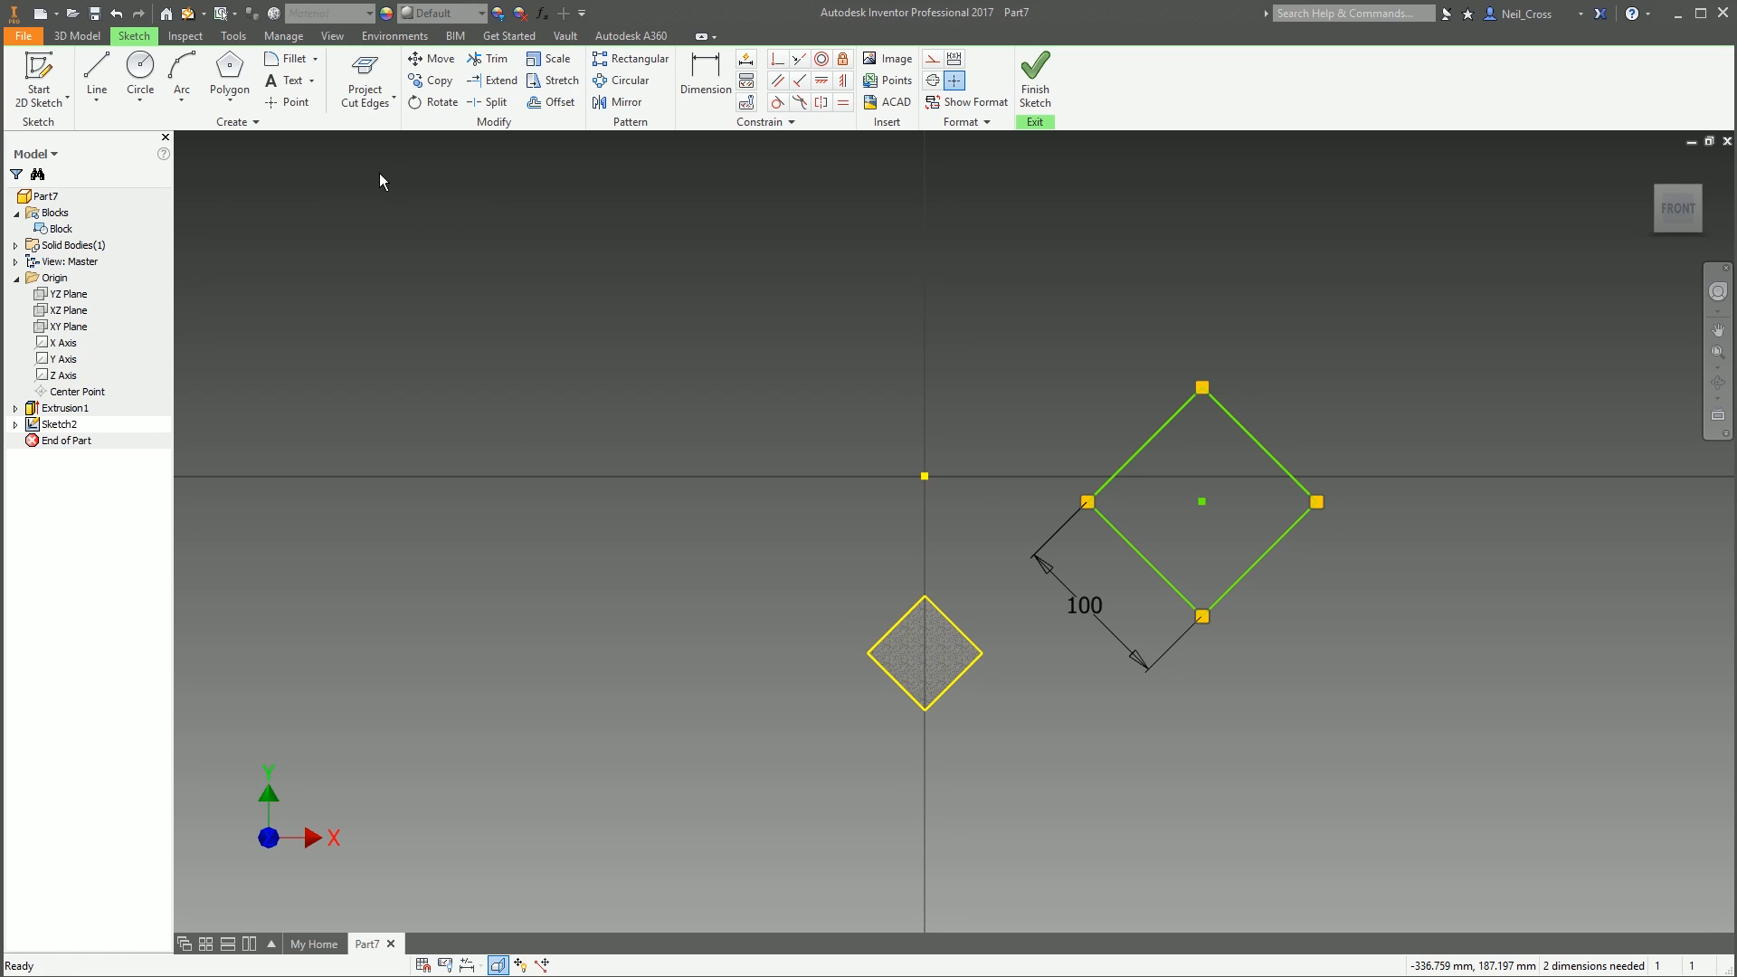
{"action": "scroll", "coordinate": [927, 644], "scroll_direction": "down", "scroll_amount": 3}
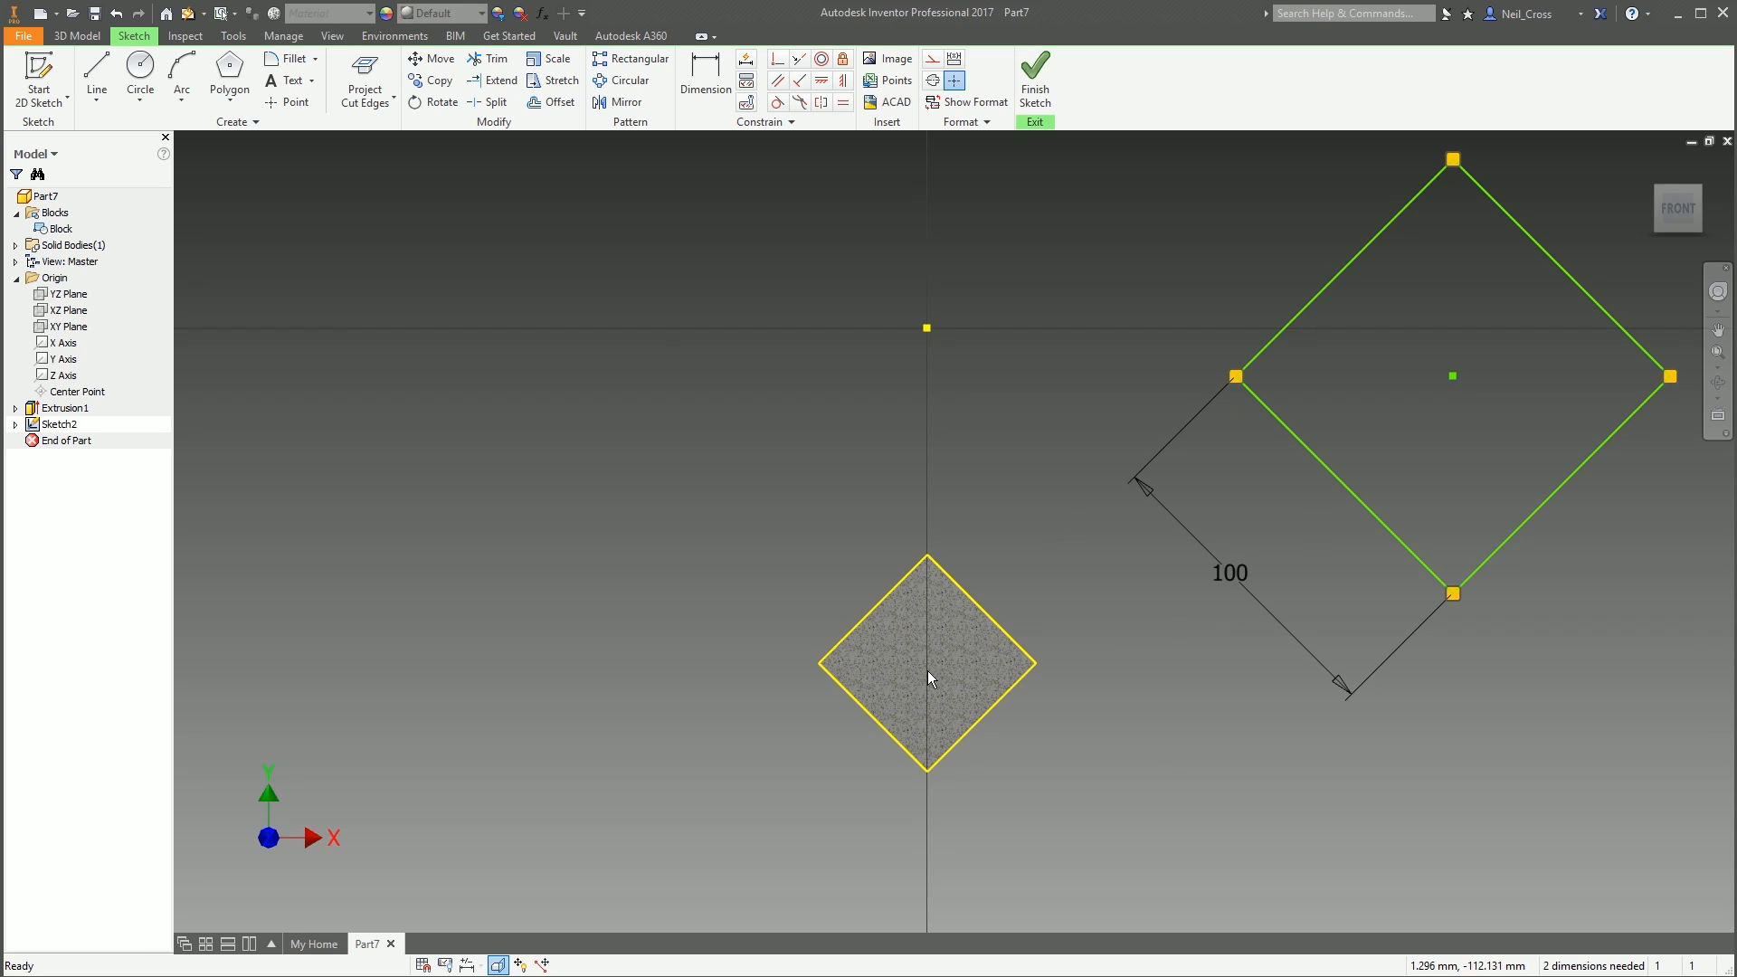
{"action": "scroll", "coordinate": [927, 670], "scroll_direction": "up", "scroll_amount": 3}
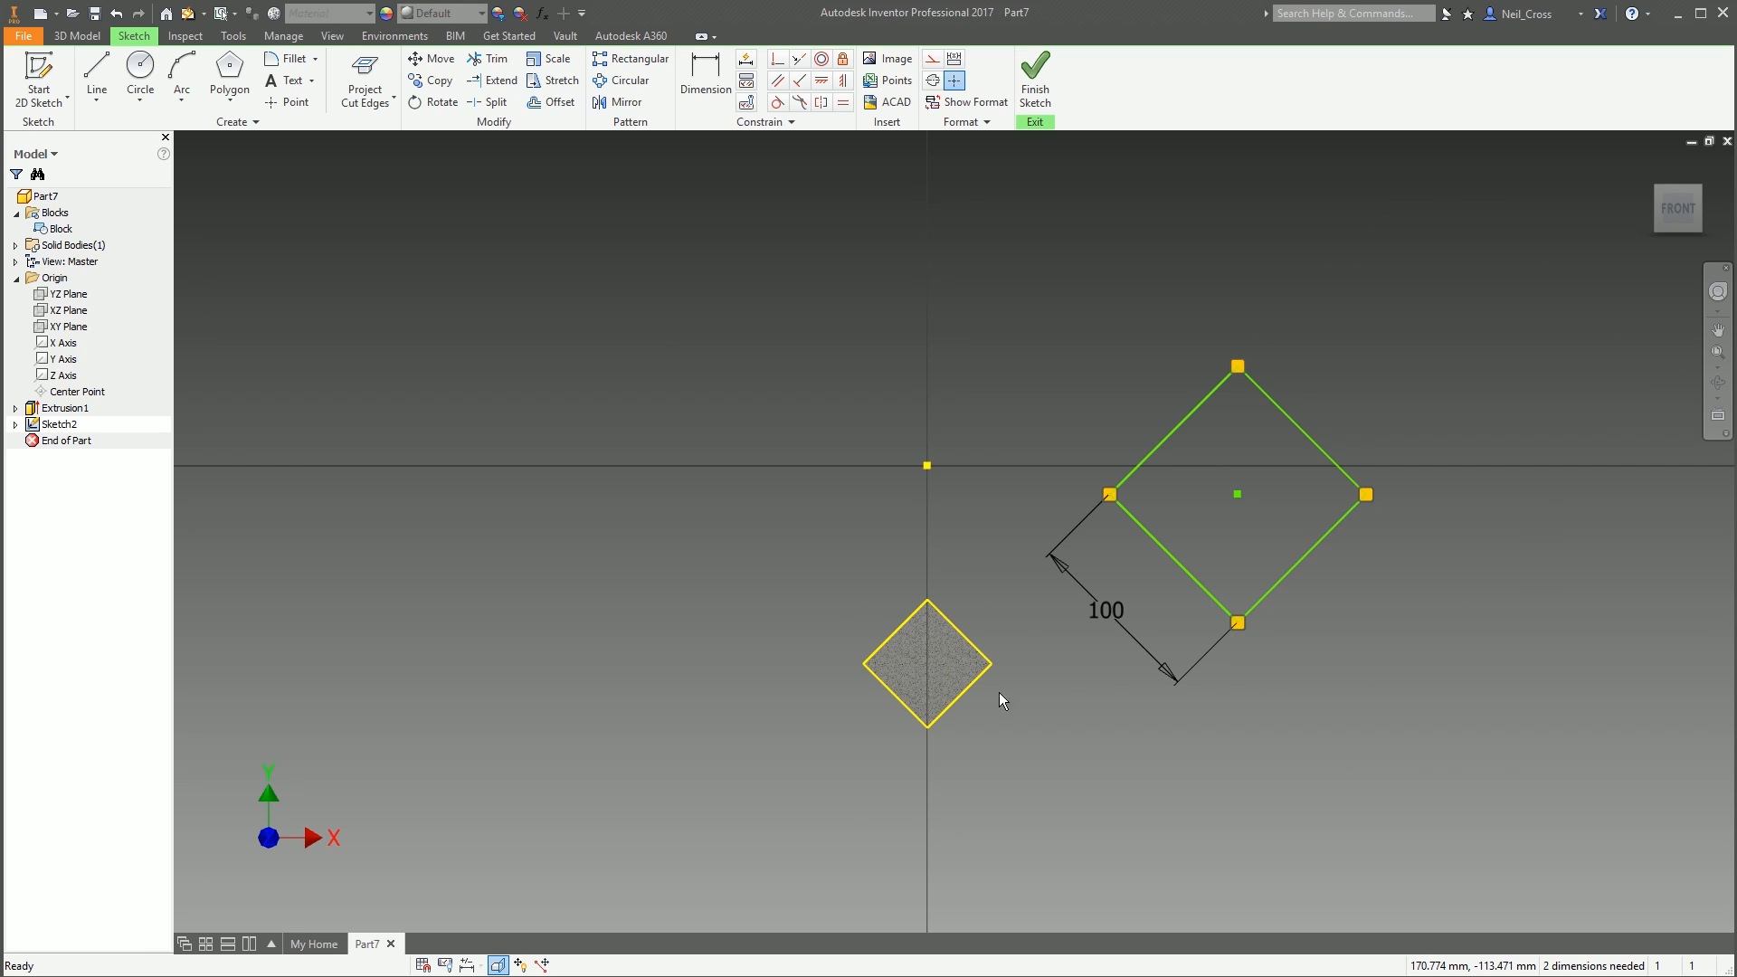
Draw a horizontal construction line between the left and right corners of the projected diamond
{"action": "key", "text": "l"}
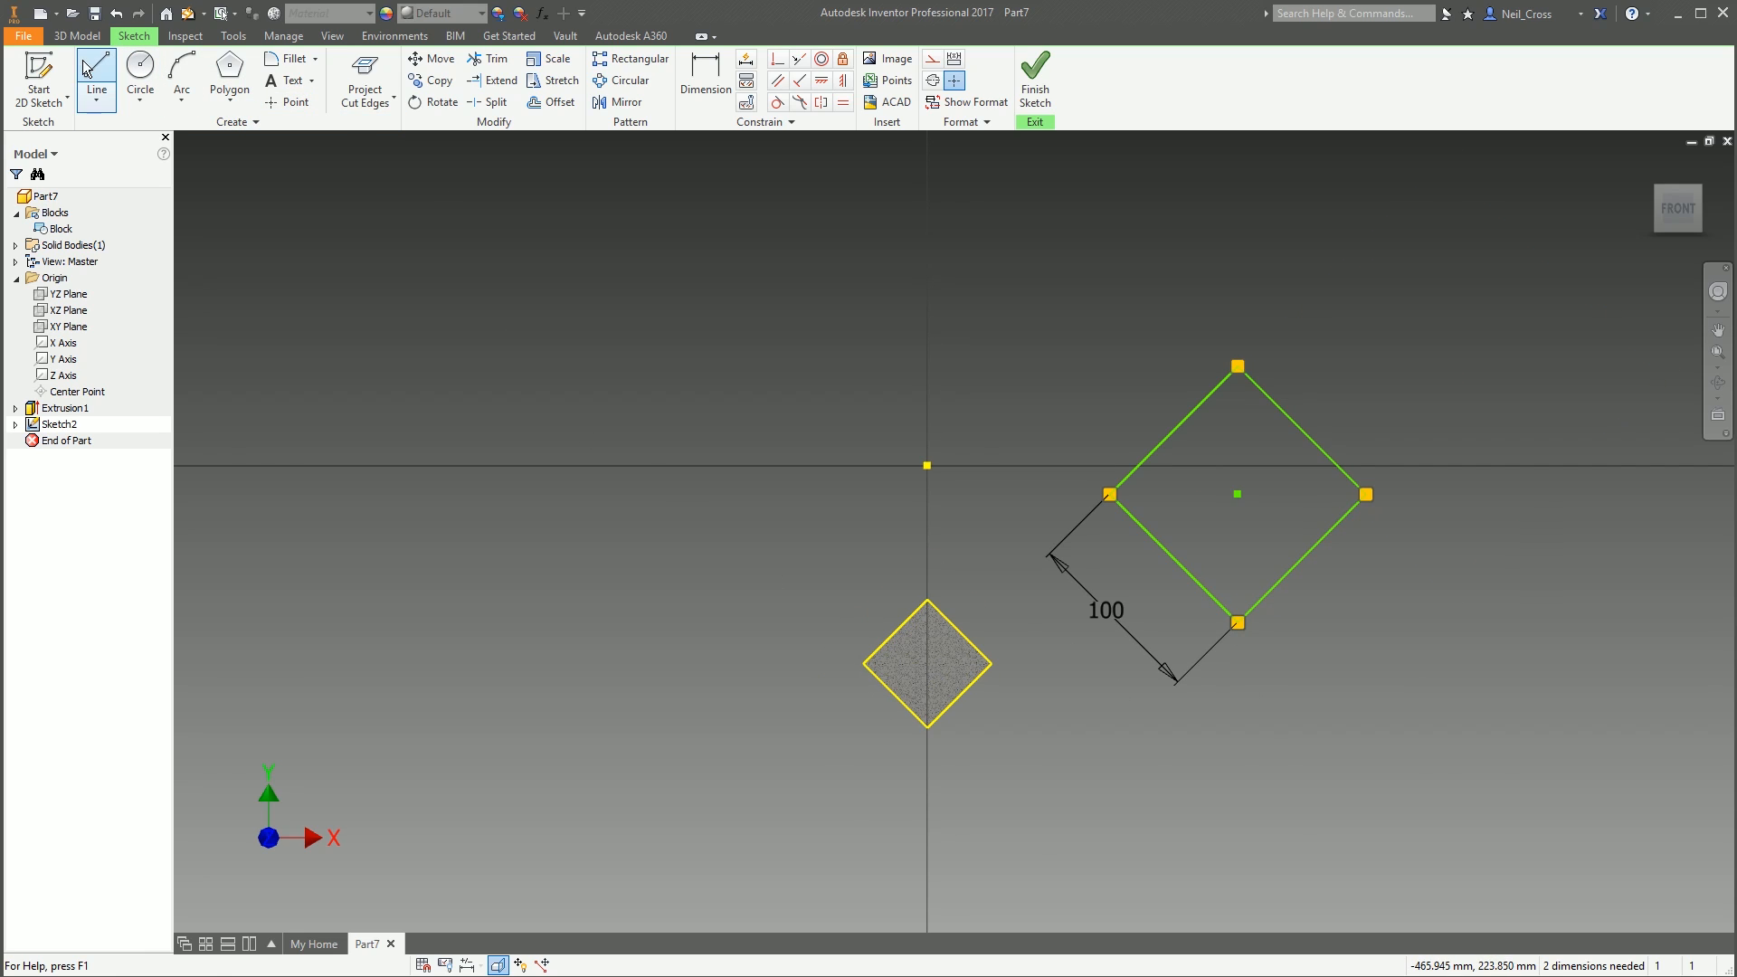
{"action": "left_click", "coordinate": [932, 58]}
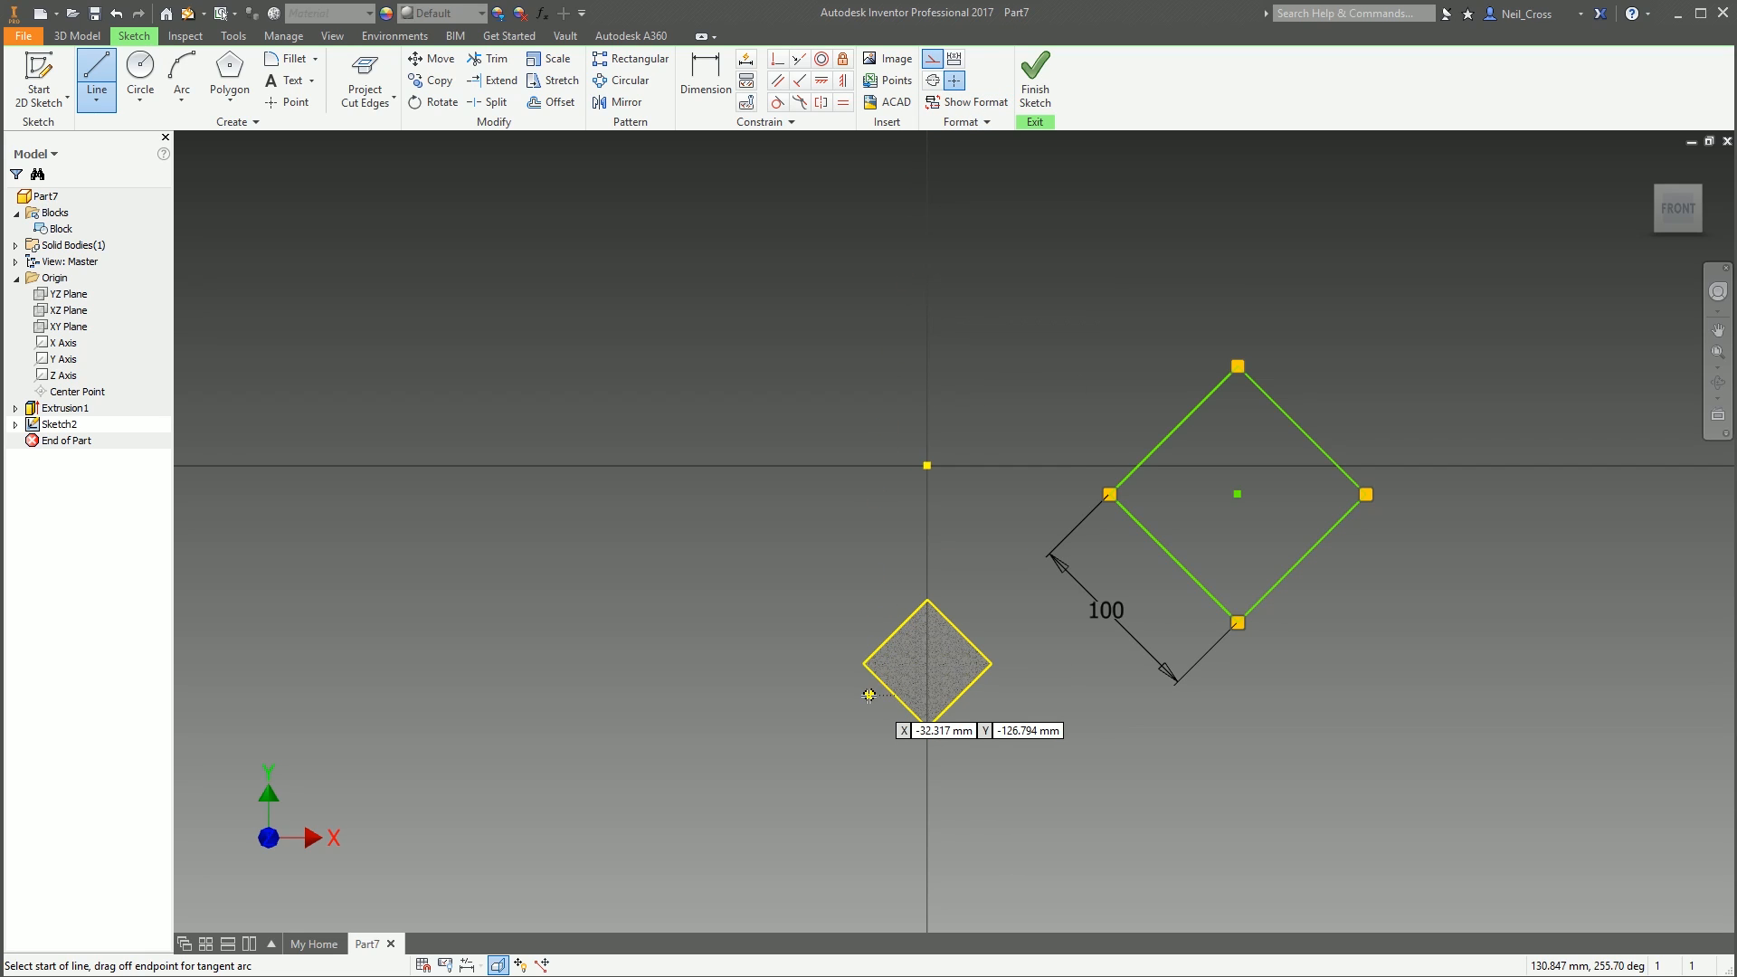
{"action": "left_click", "coordinate": [863, 663]}
{"action": "double_click", "coordinate": [991, 663]}
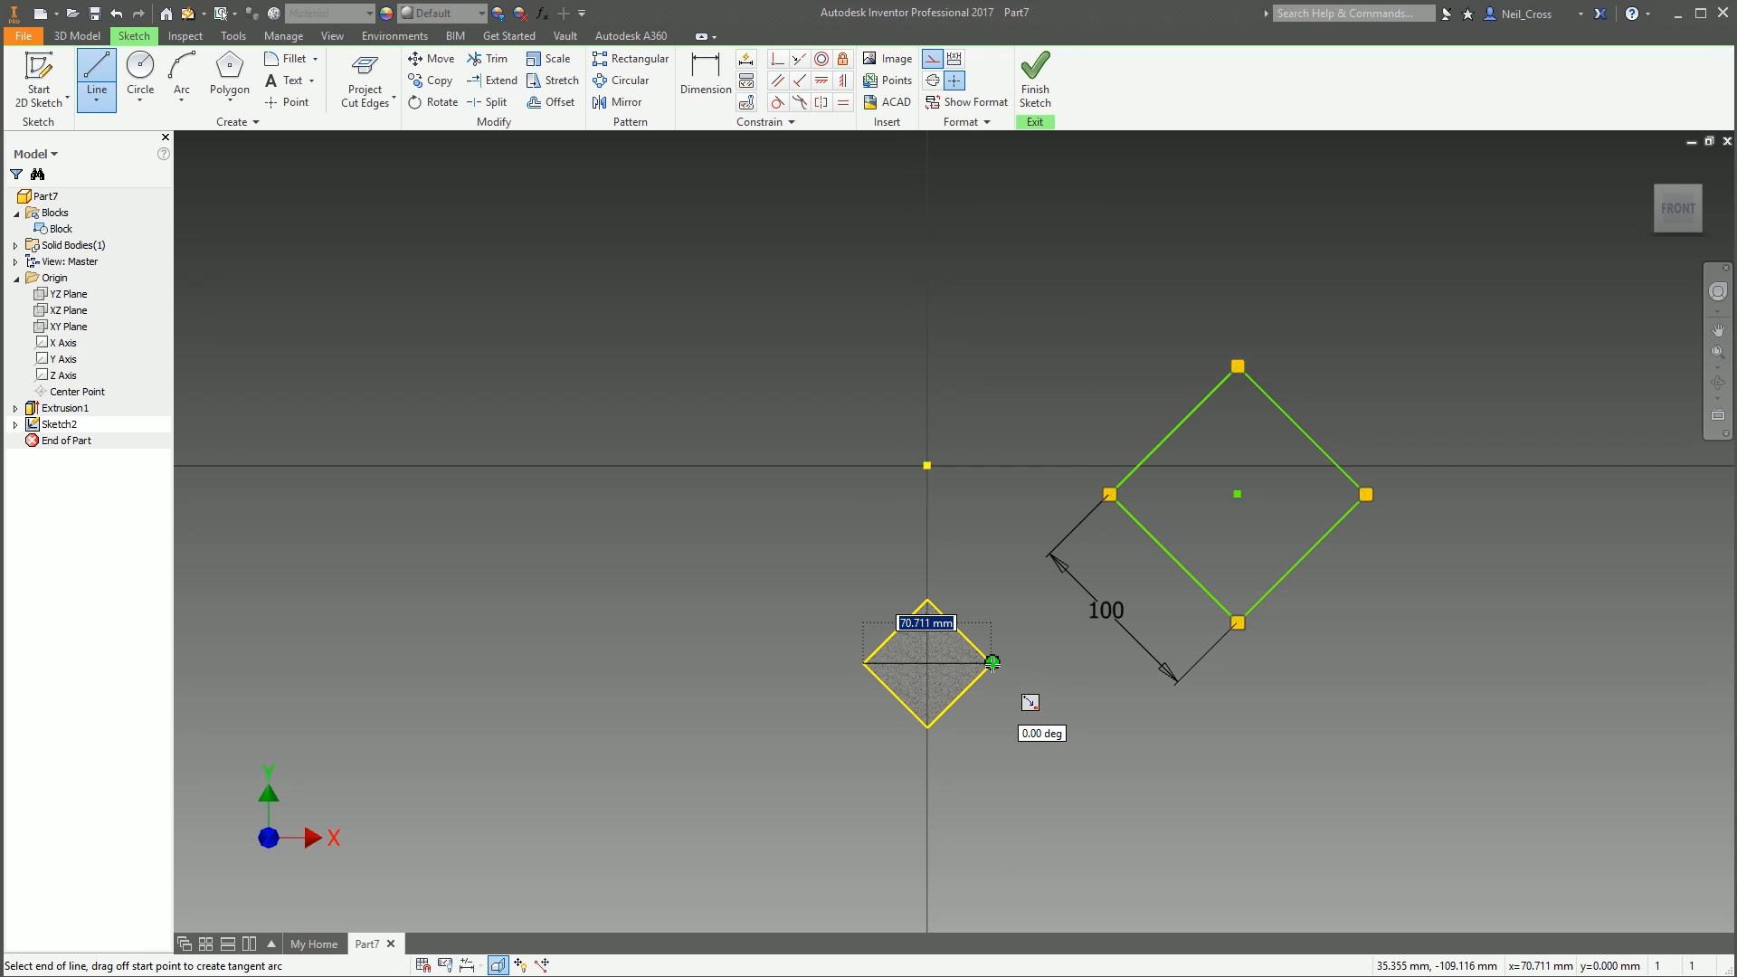
{"action": "scroll", "coordinate": [900, 688], "scroll_direction": "up", "scroll_amount": 5}
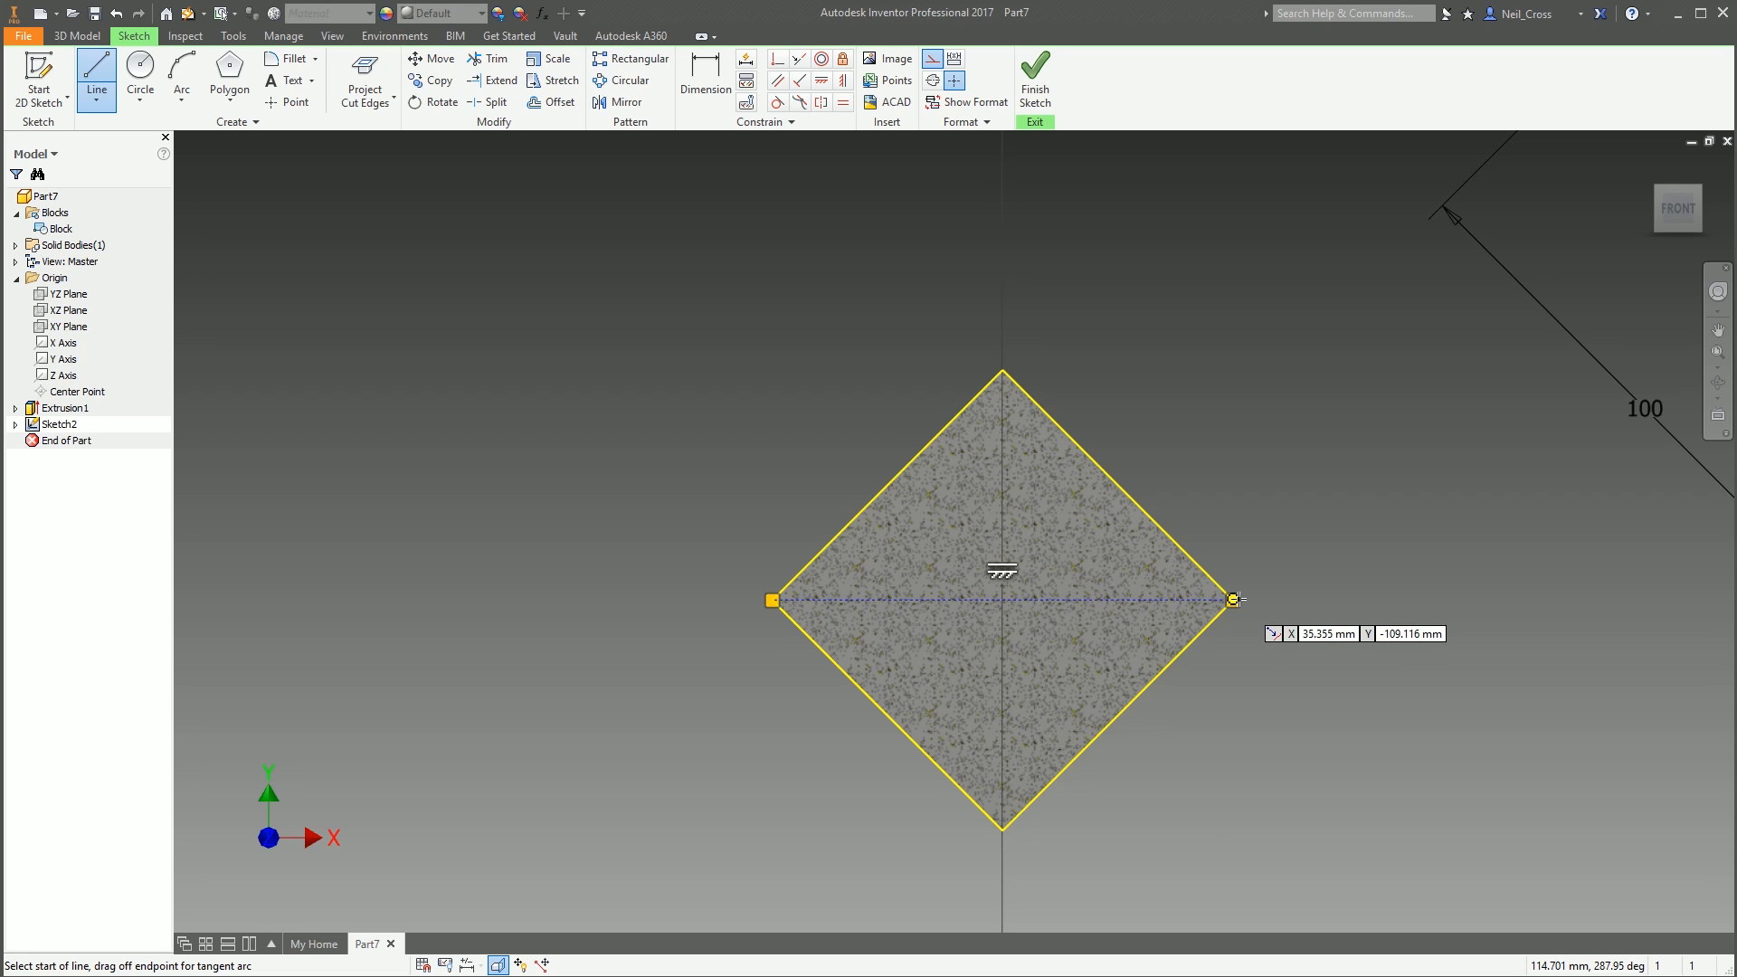
{"action": "key", "text": "Escape"}
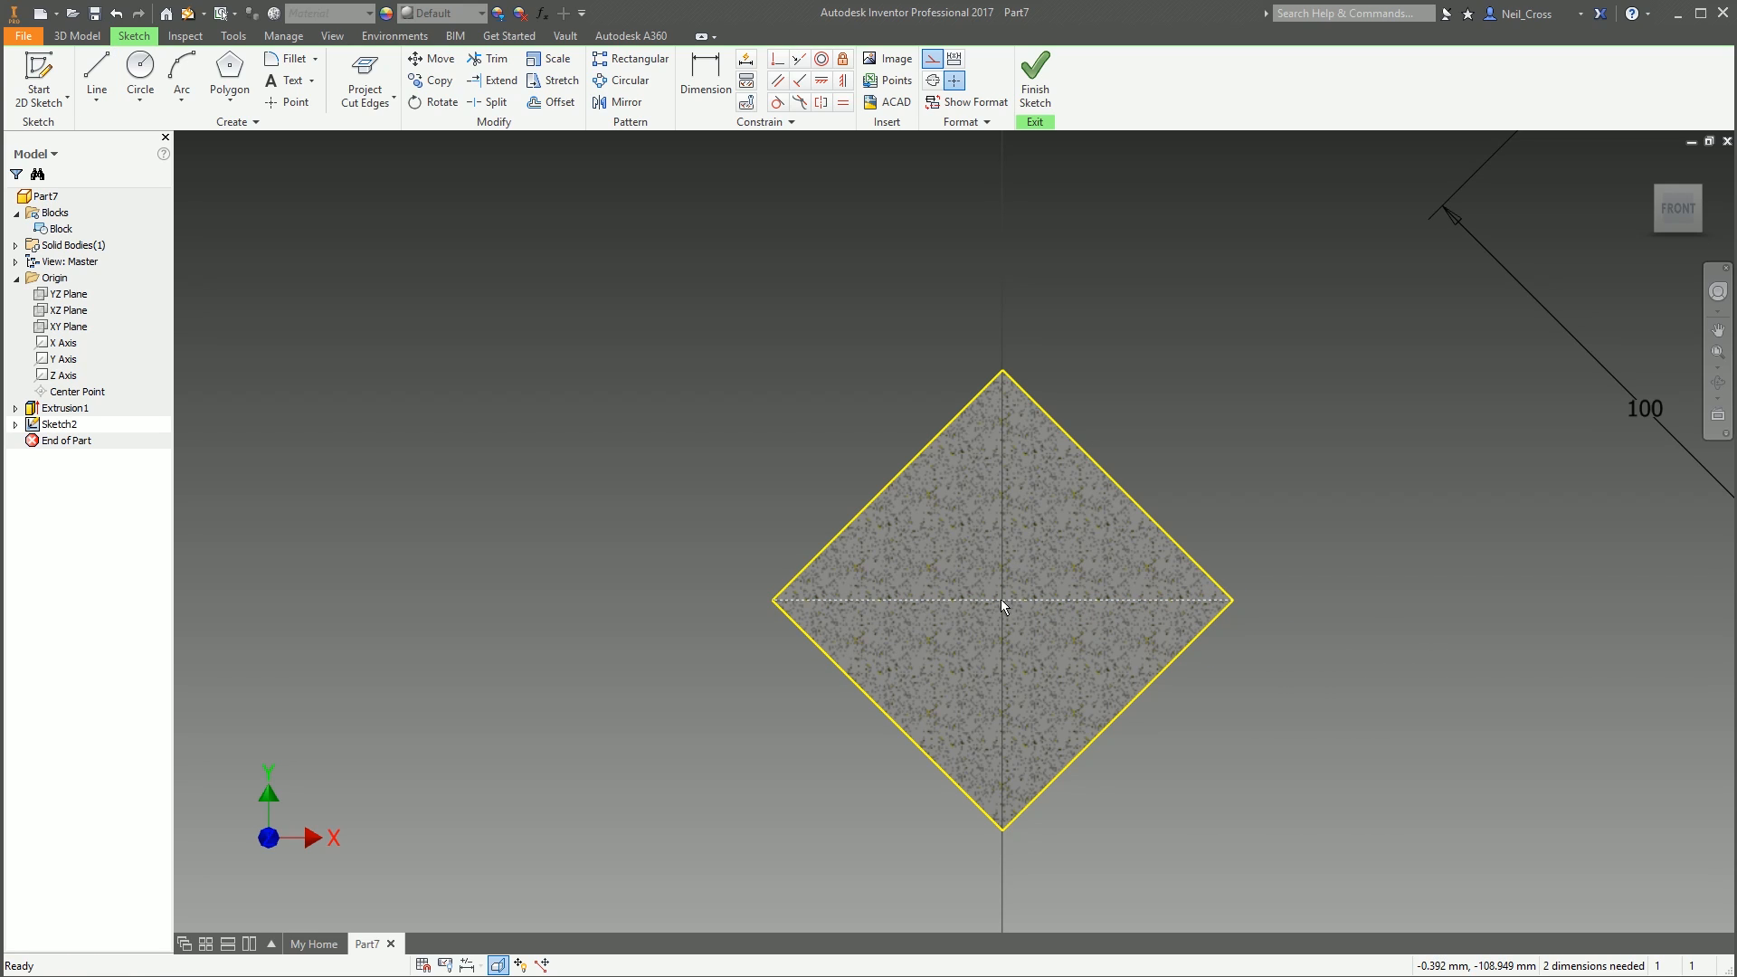
Place a sketch point at the midpoint of the construction line across the projected diamond
{"action": "left_click", "coordinate": [288, 102]}
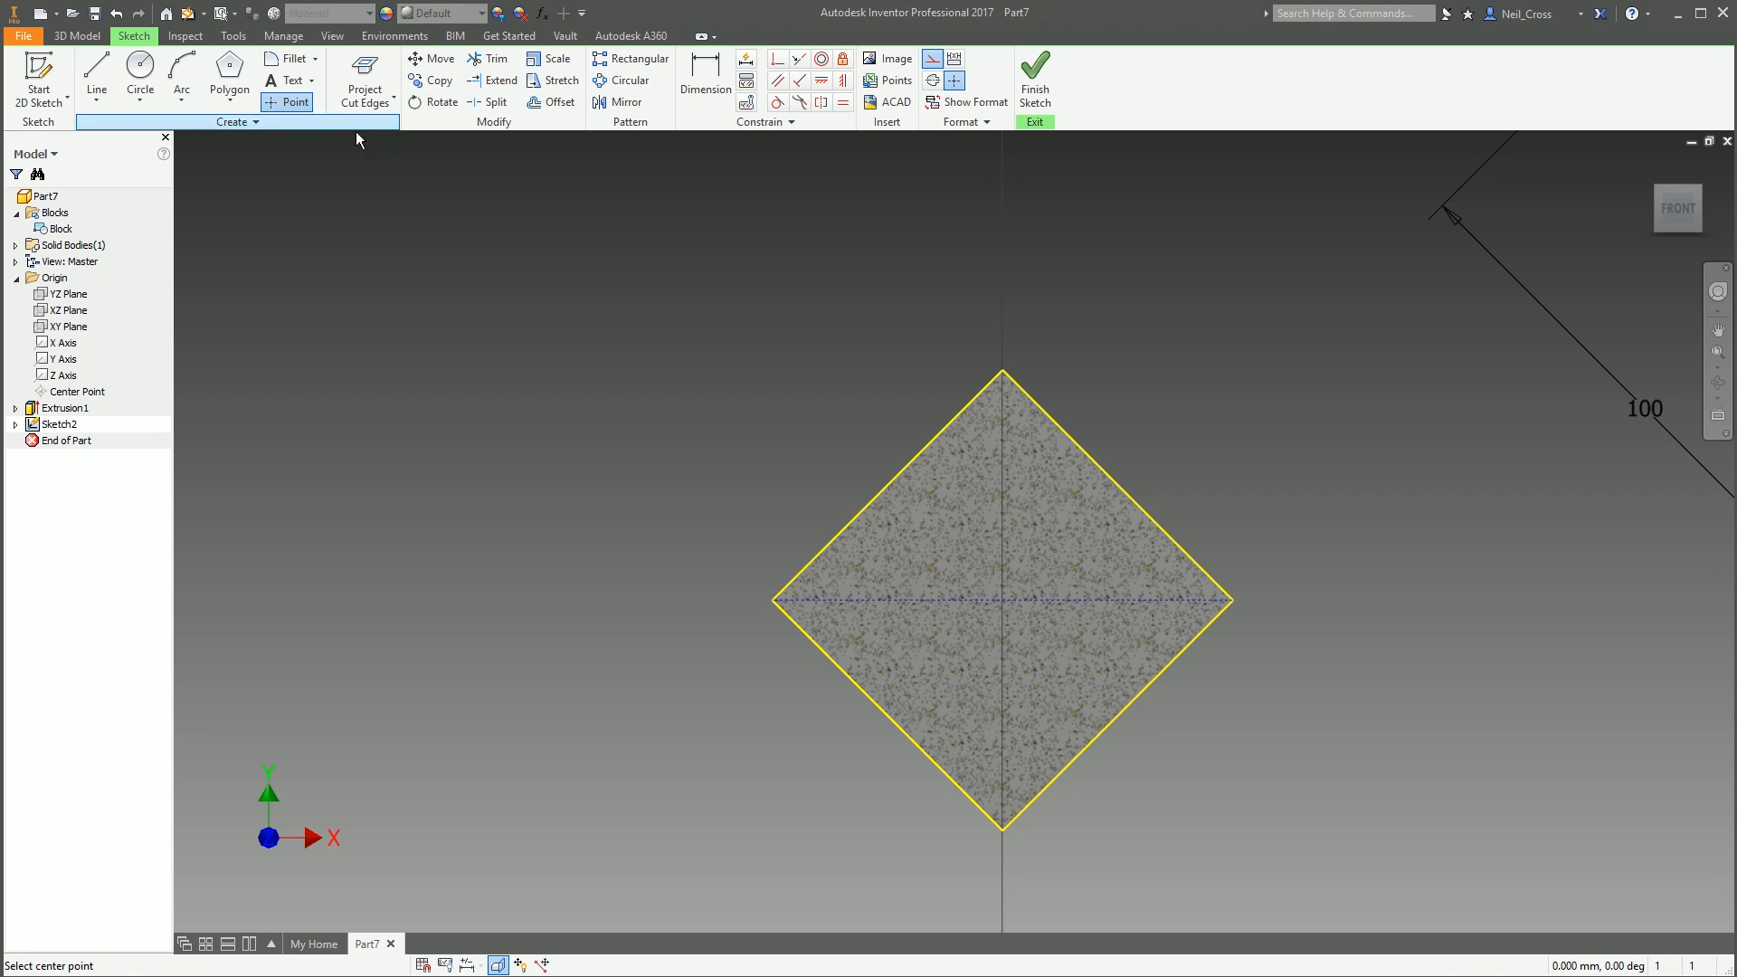
{"action": "left_click", "coordinate": [1003, 600]}
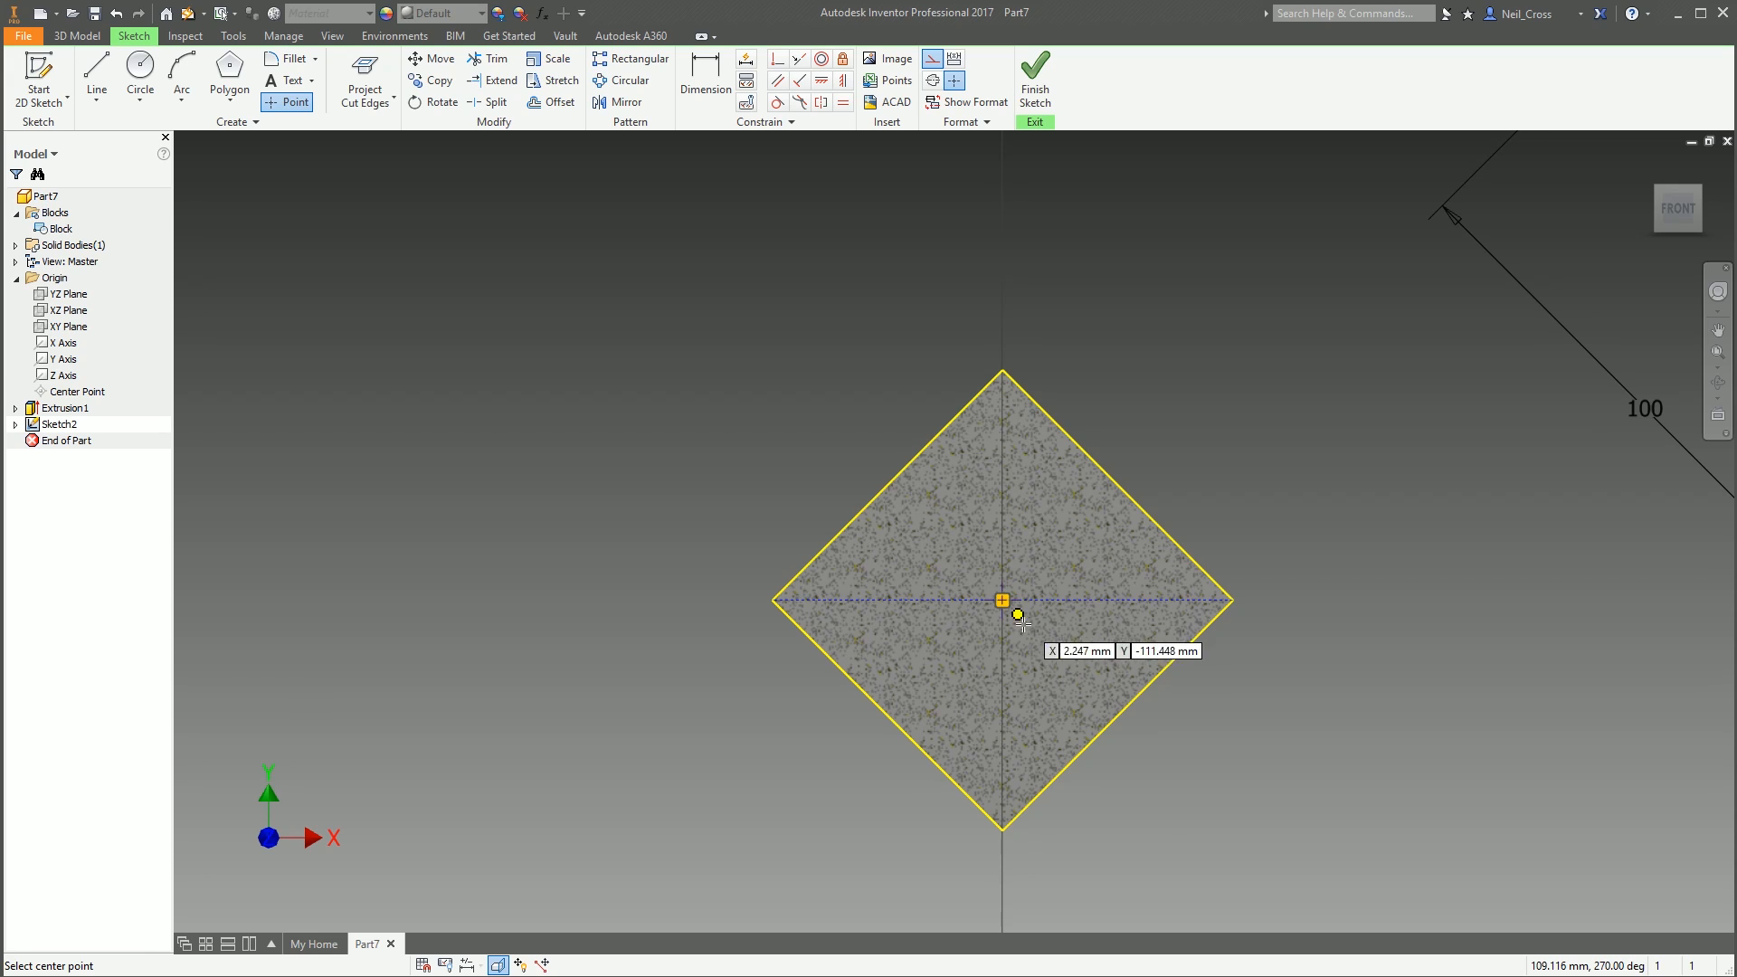
{"action": "key", "text": "Escape"}
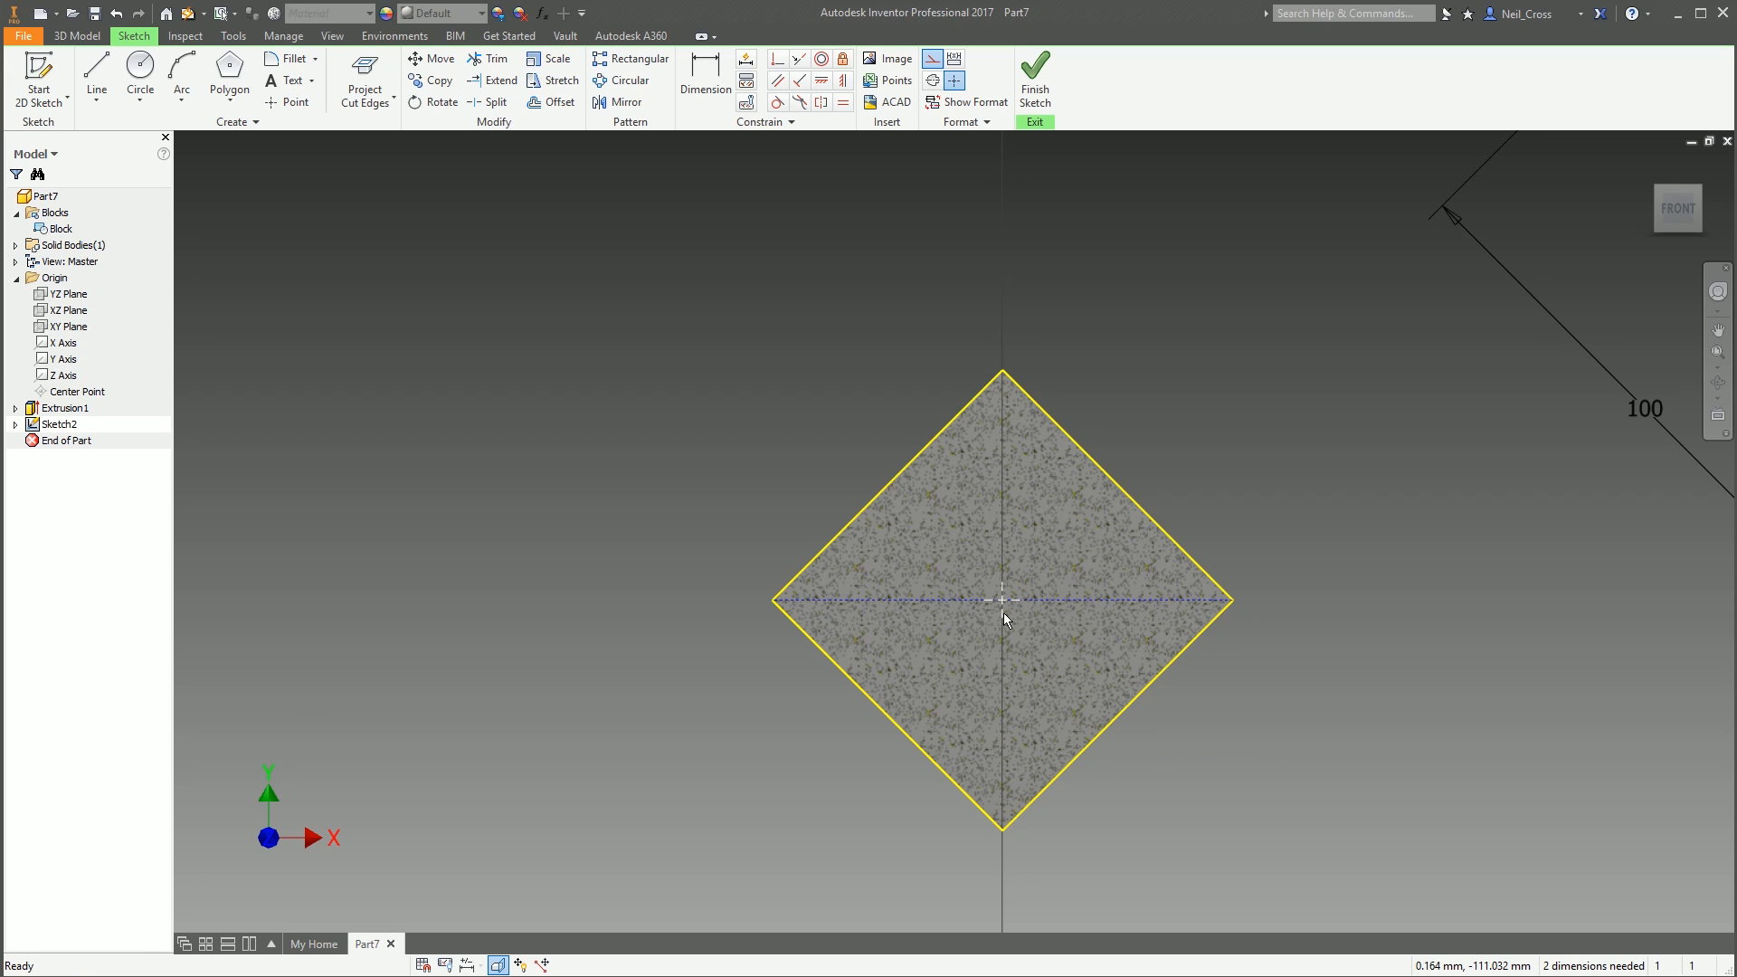
{"action": "scroll", "coordinate": [1102, 657], "scroll_direction": "down", "scroll_amount": 3}
{"action": "middle_click_drag", "start_coordinate": [1102, 657], "coordinate": [1007, 673]}
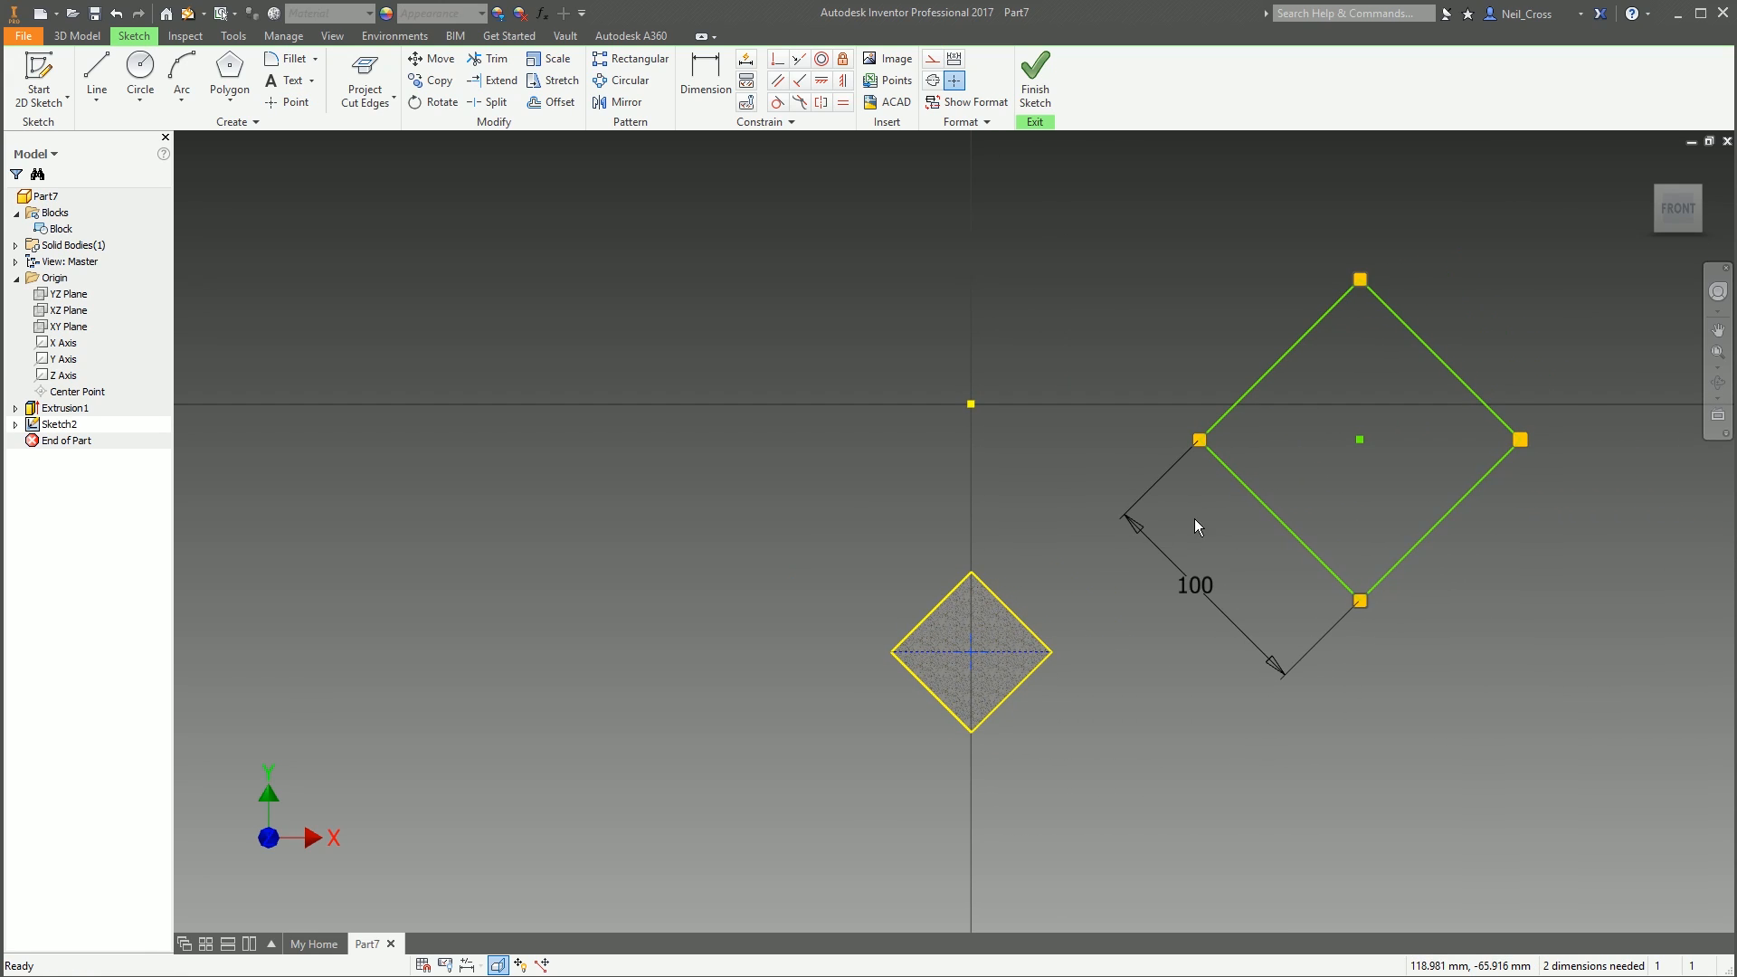
{"action": "left_click", "coordinate": [777, 59]}
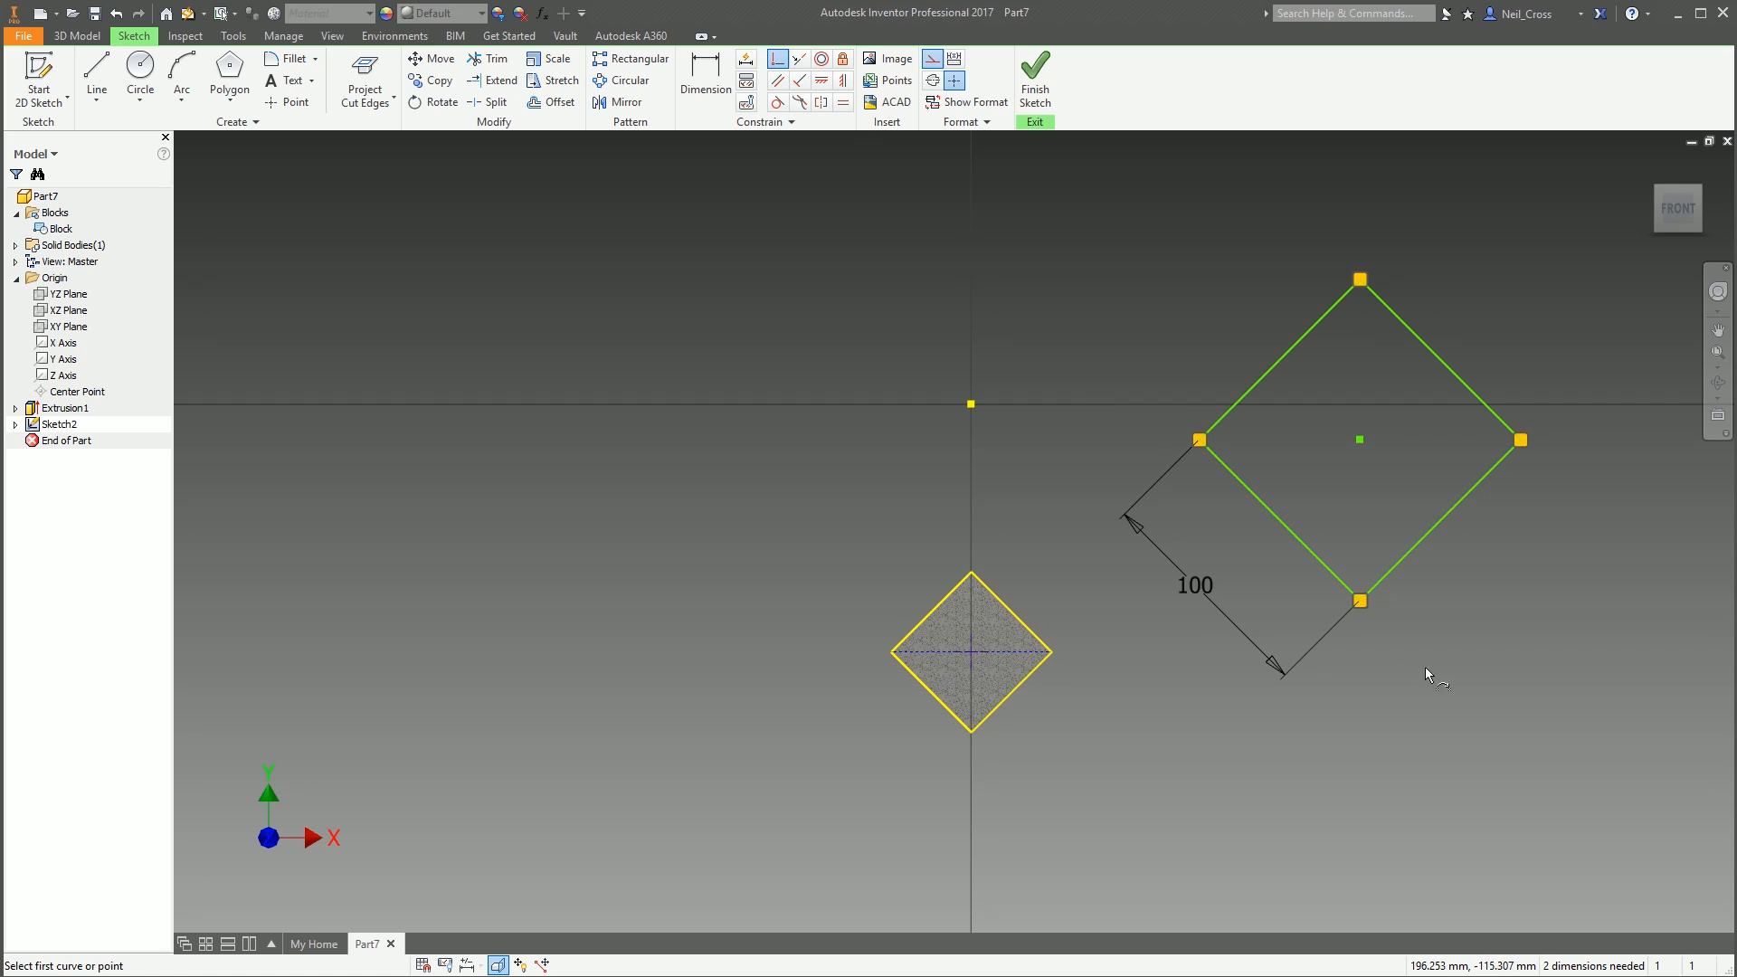
{"action": "left_click", "coordinate": [1366, 599]}
{"action": "key", "text": "Escape"}
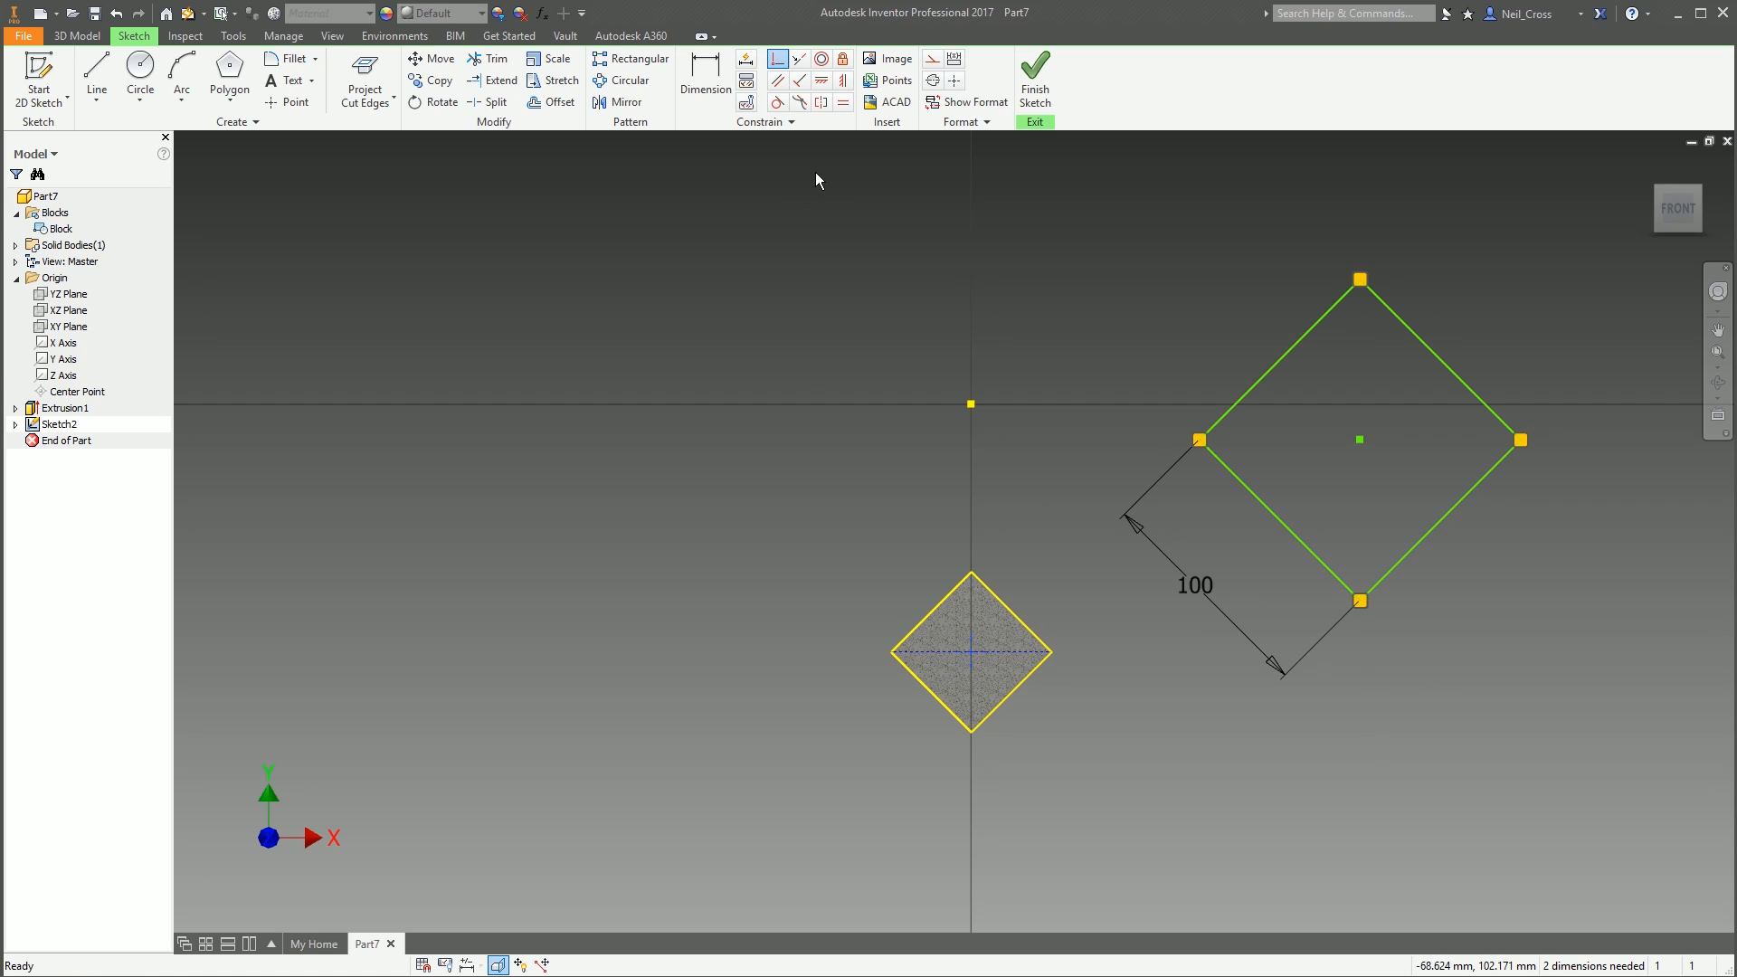
Constrain the 100 mm polygon's lowest corner coincident with the point at the projected diamond's center, and finish the sketch
{"action": "left_click", "coordinate": [776, 62]}
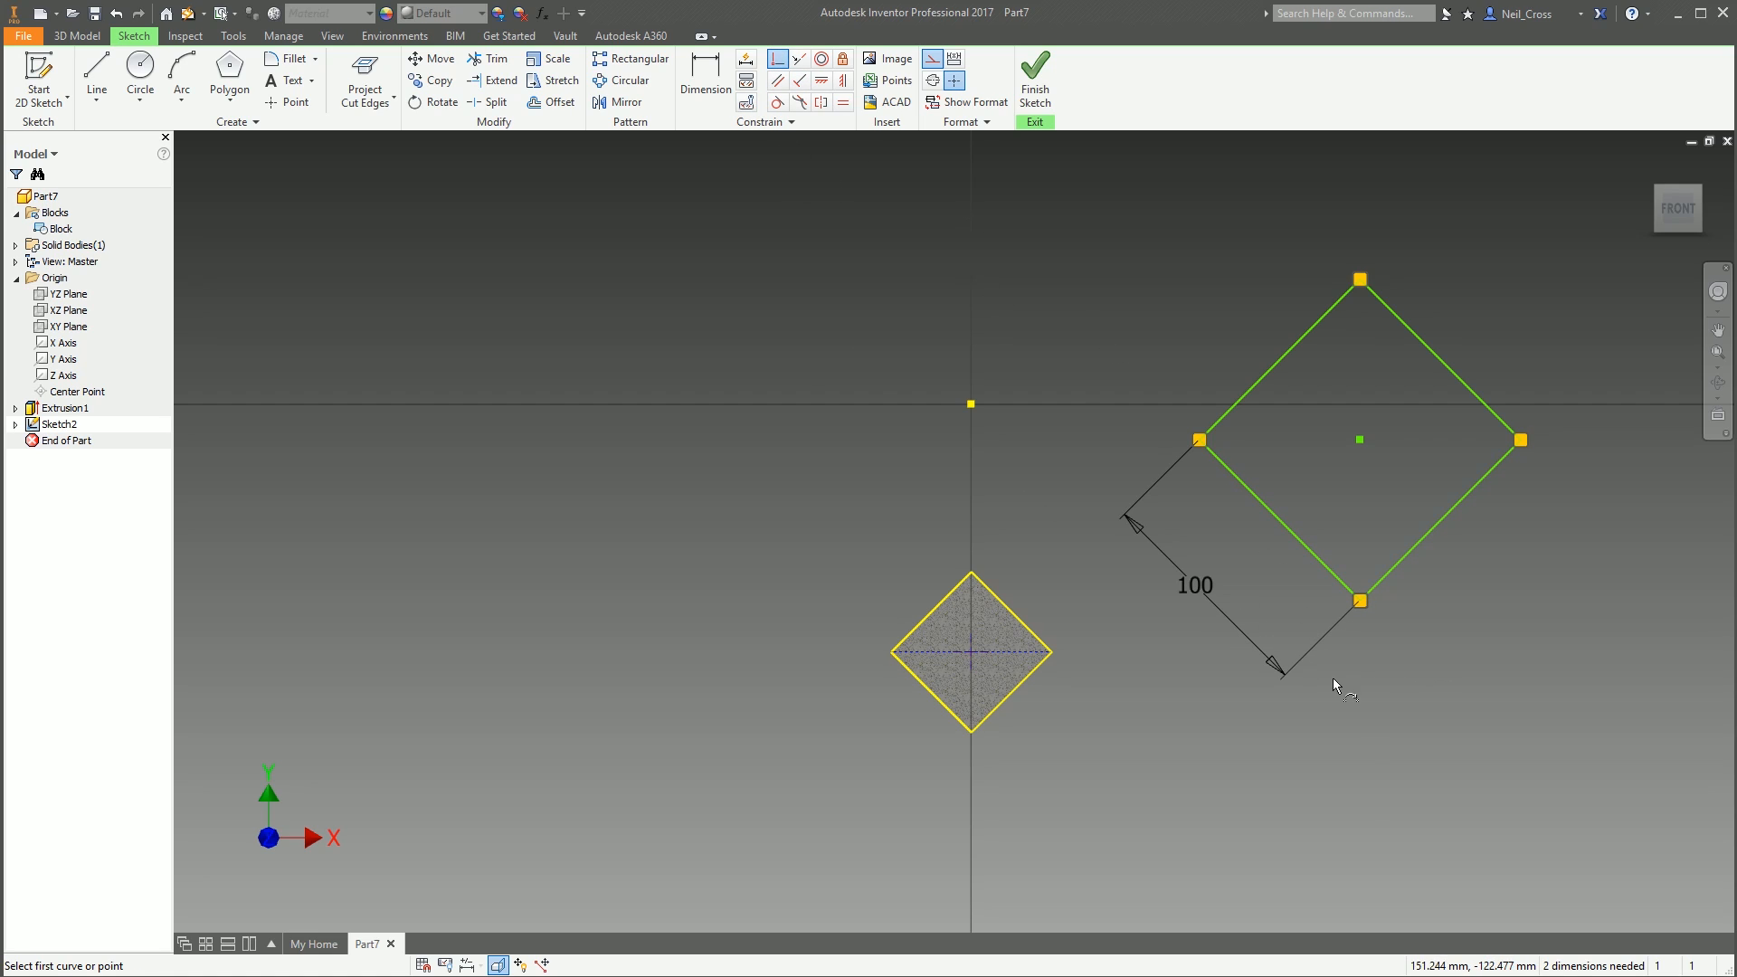
{"action": "left_click", "coordinate": [1360, 600]}
{"action": "left_click", "coordinate": [970, 651]}
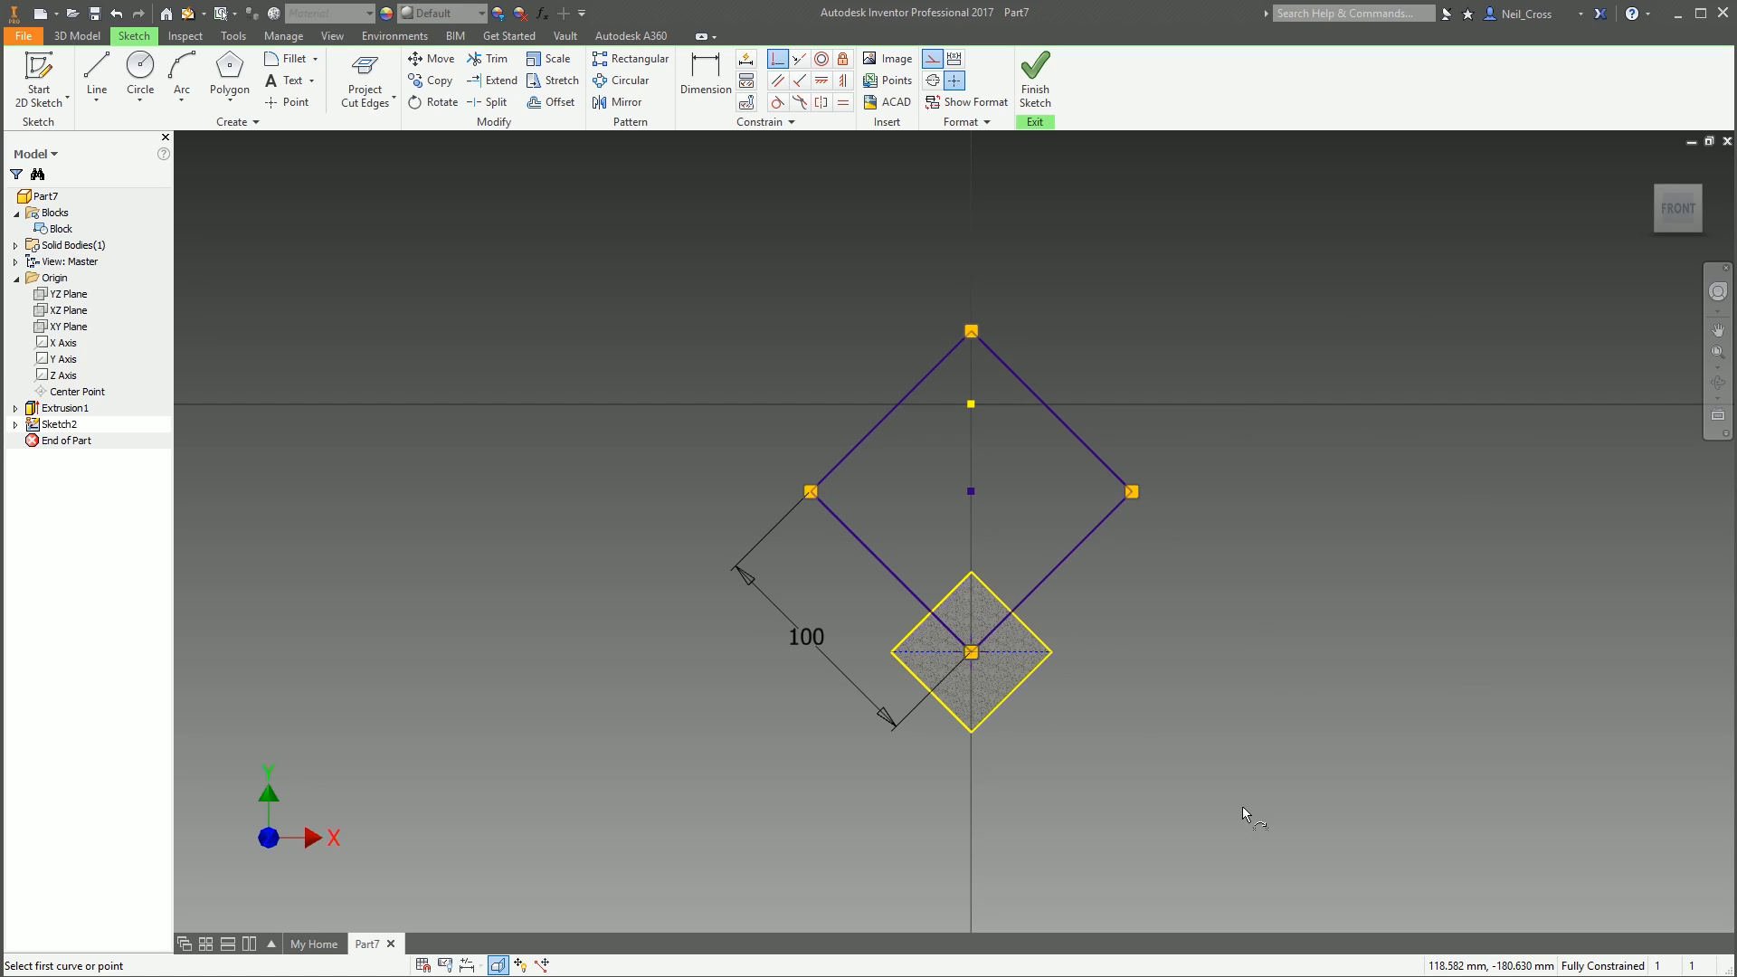
{"action": "key", "text": "Escape"}
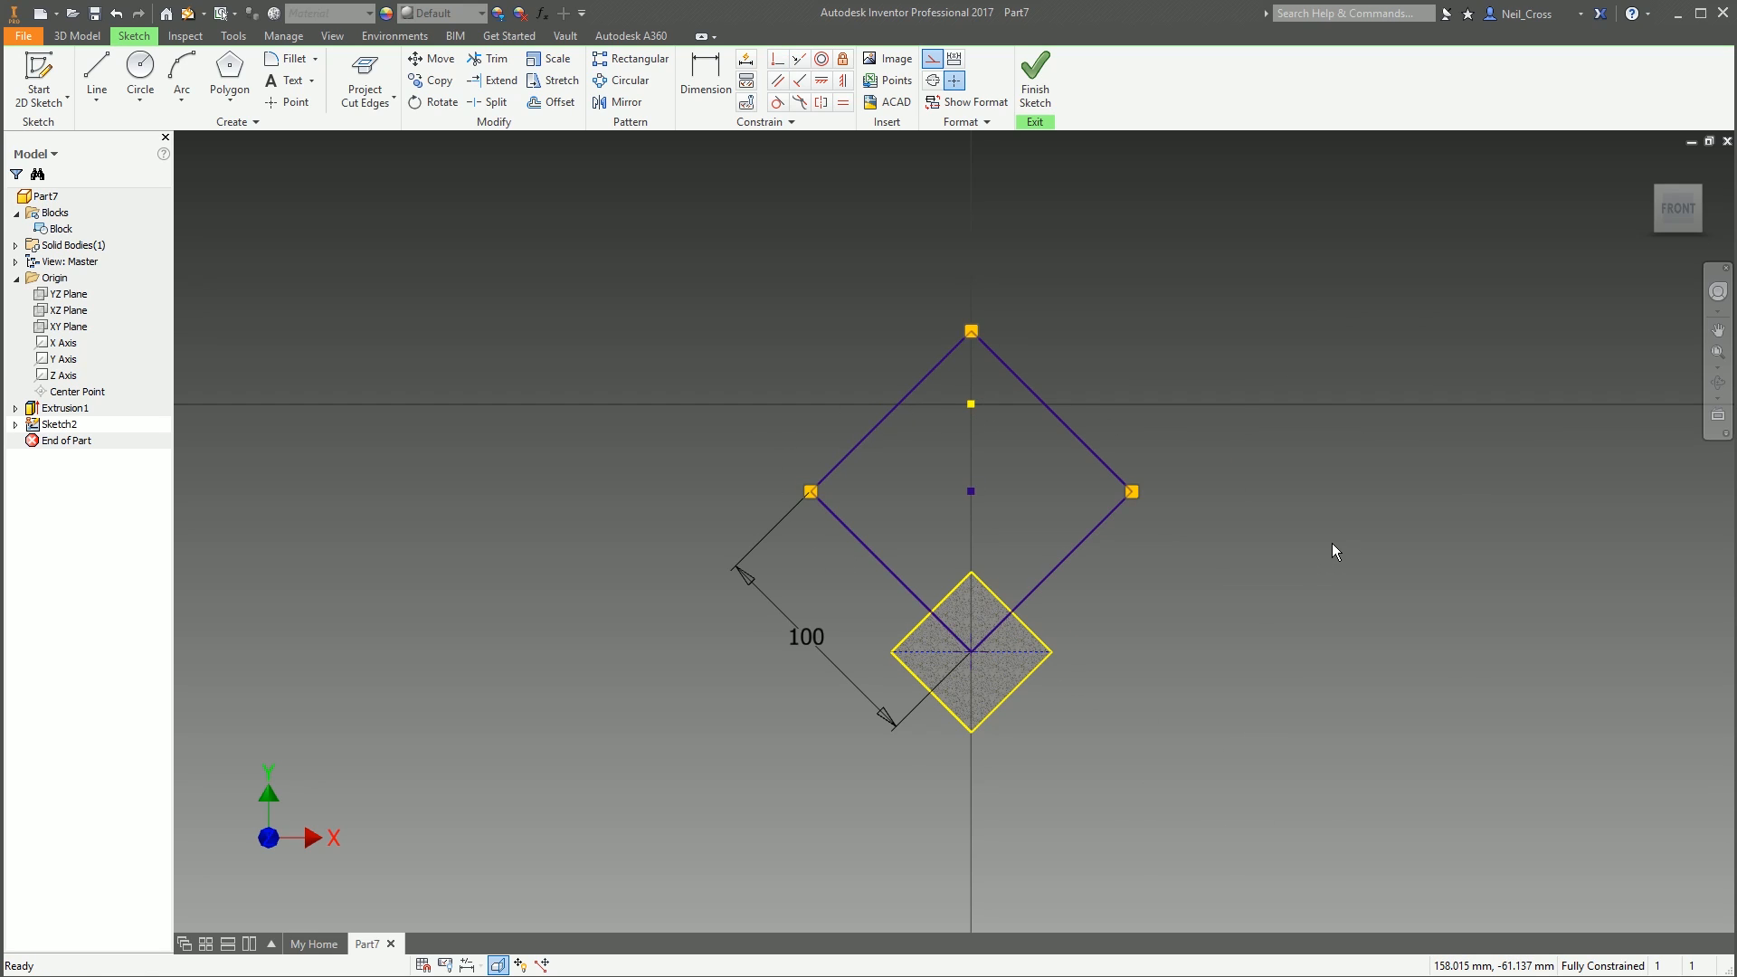
{"action": "middle_click_drag", "start_coordinate": [1333, 544], "coordinate": [1236, 579], "text": "shift"}
{"action": "left_click", "coordinate": [1040, 95]}
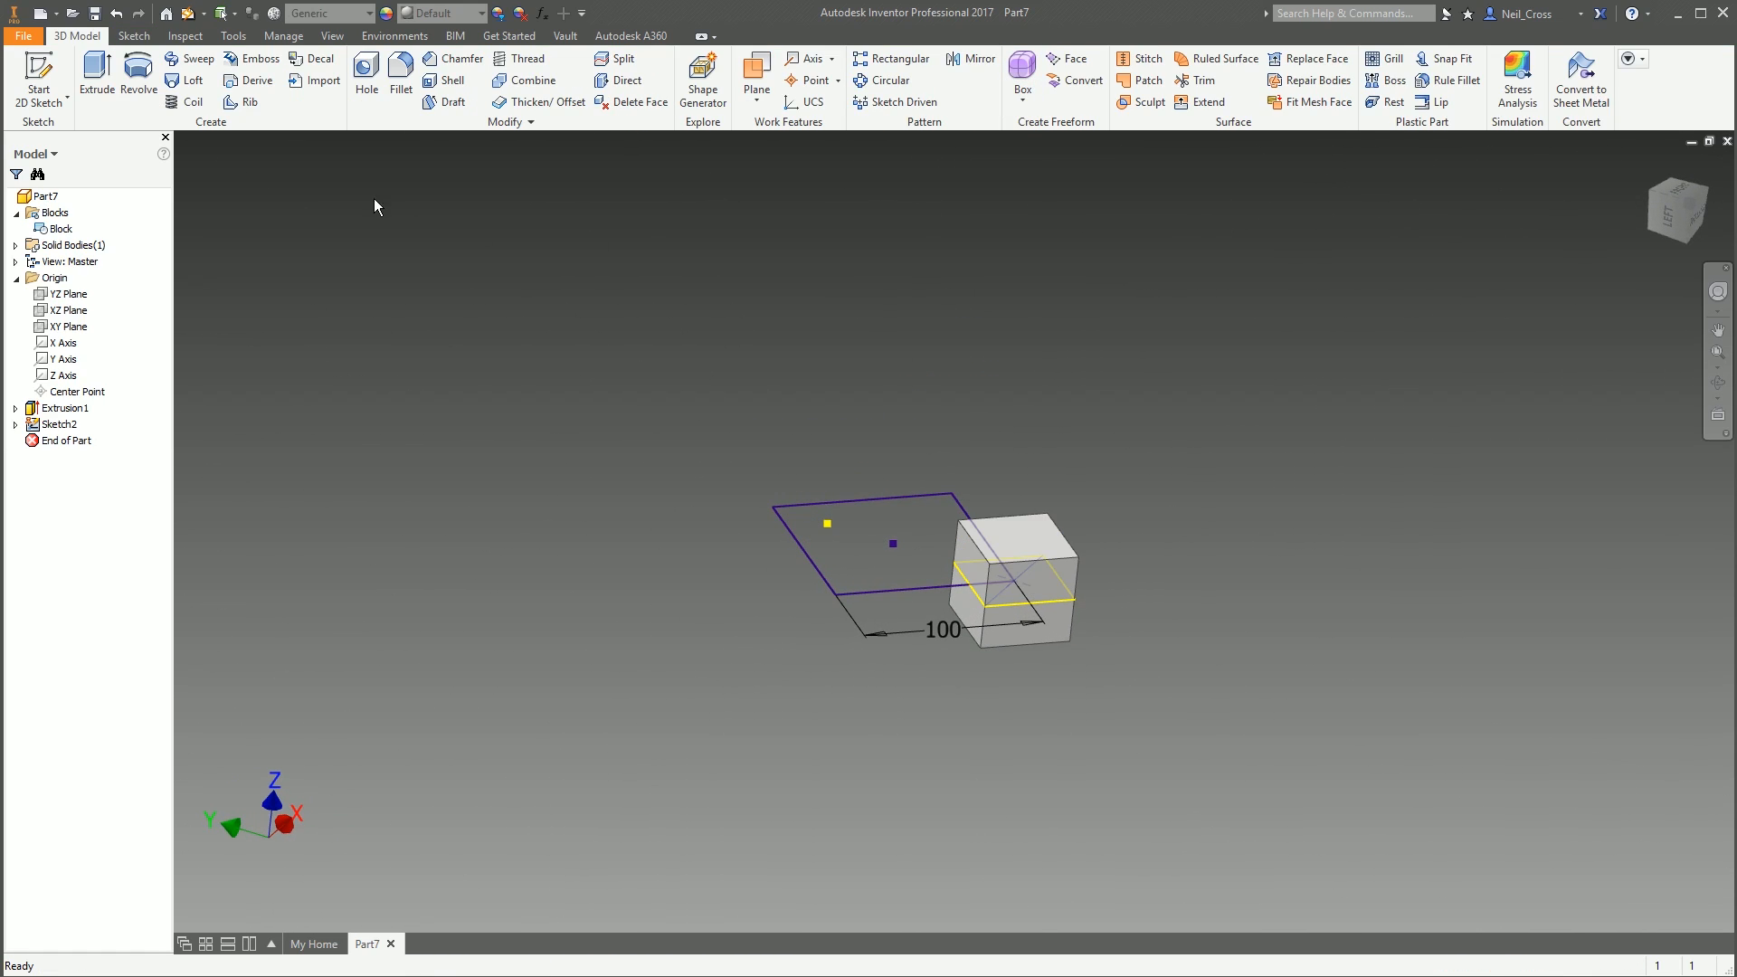
Create a rectangular pattern of the cube along the 100 mm square sketch path with 8 occurrences spaced by curve length
{"action": "mouse_move", "coordinate": [980, 260]}
{"action": "middle_mouse_down", "text": "shift"}
{"action": "mouse_move", "coordinate": [946, 179]}
{"action": "mouse_move", "coordinate": [956, 211]}
{"action": "middle_mouse_up", "text": "shift"}
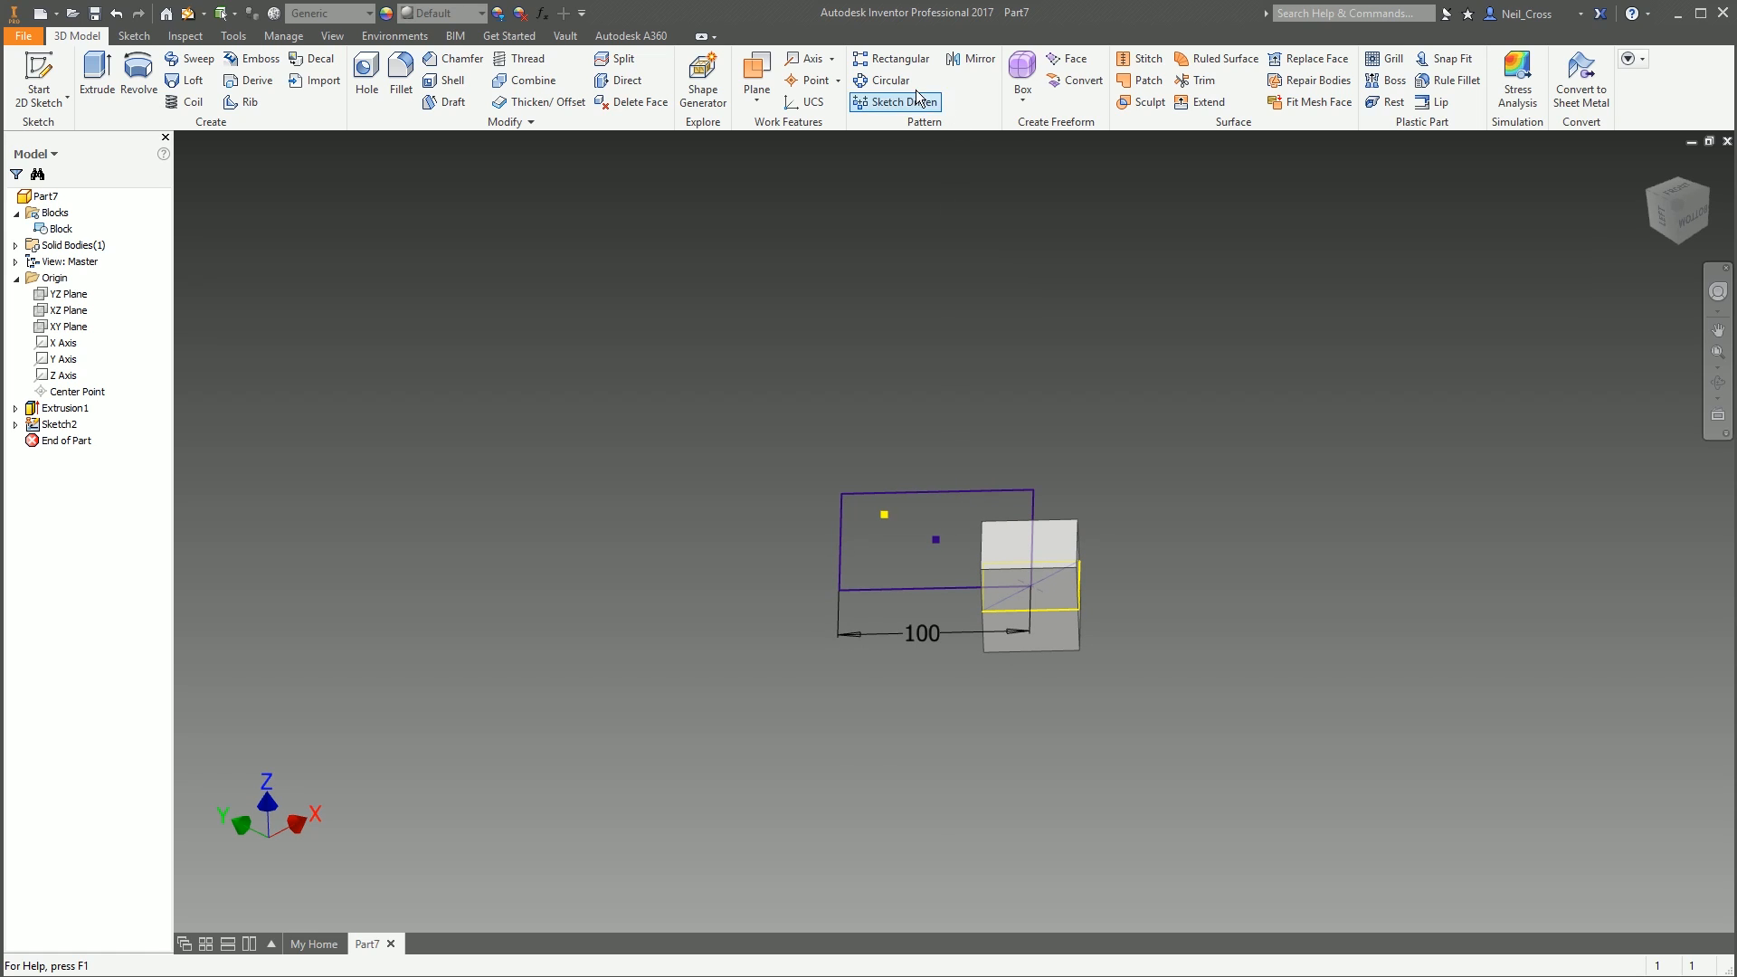
{"action": "left_click", "coordinate": [891, 58]}
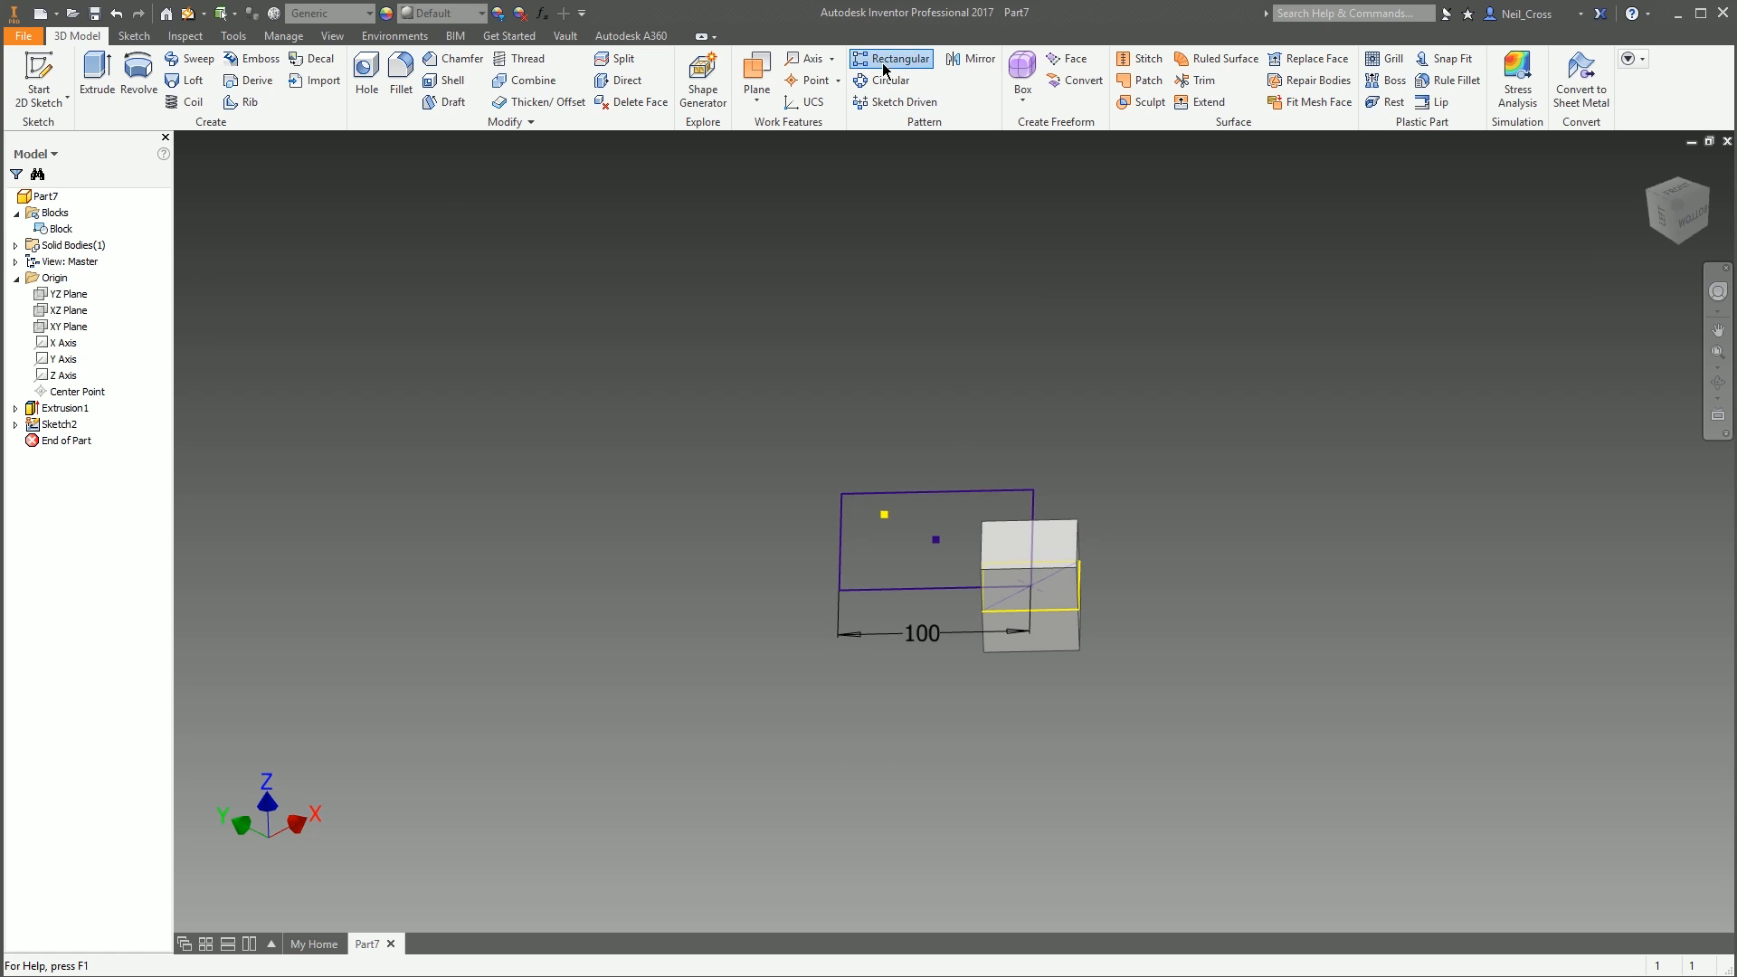
{"action": "left_click", "coordinate": [1067, 531]}
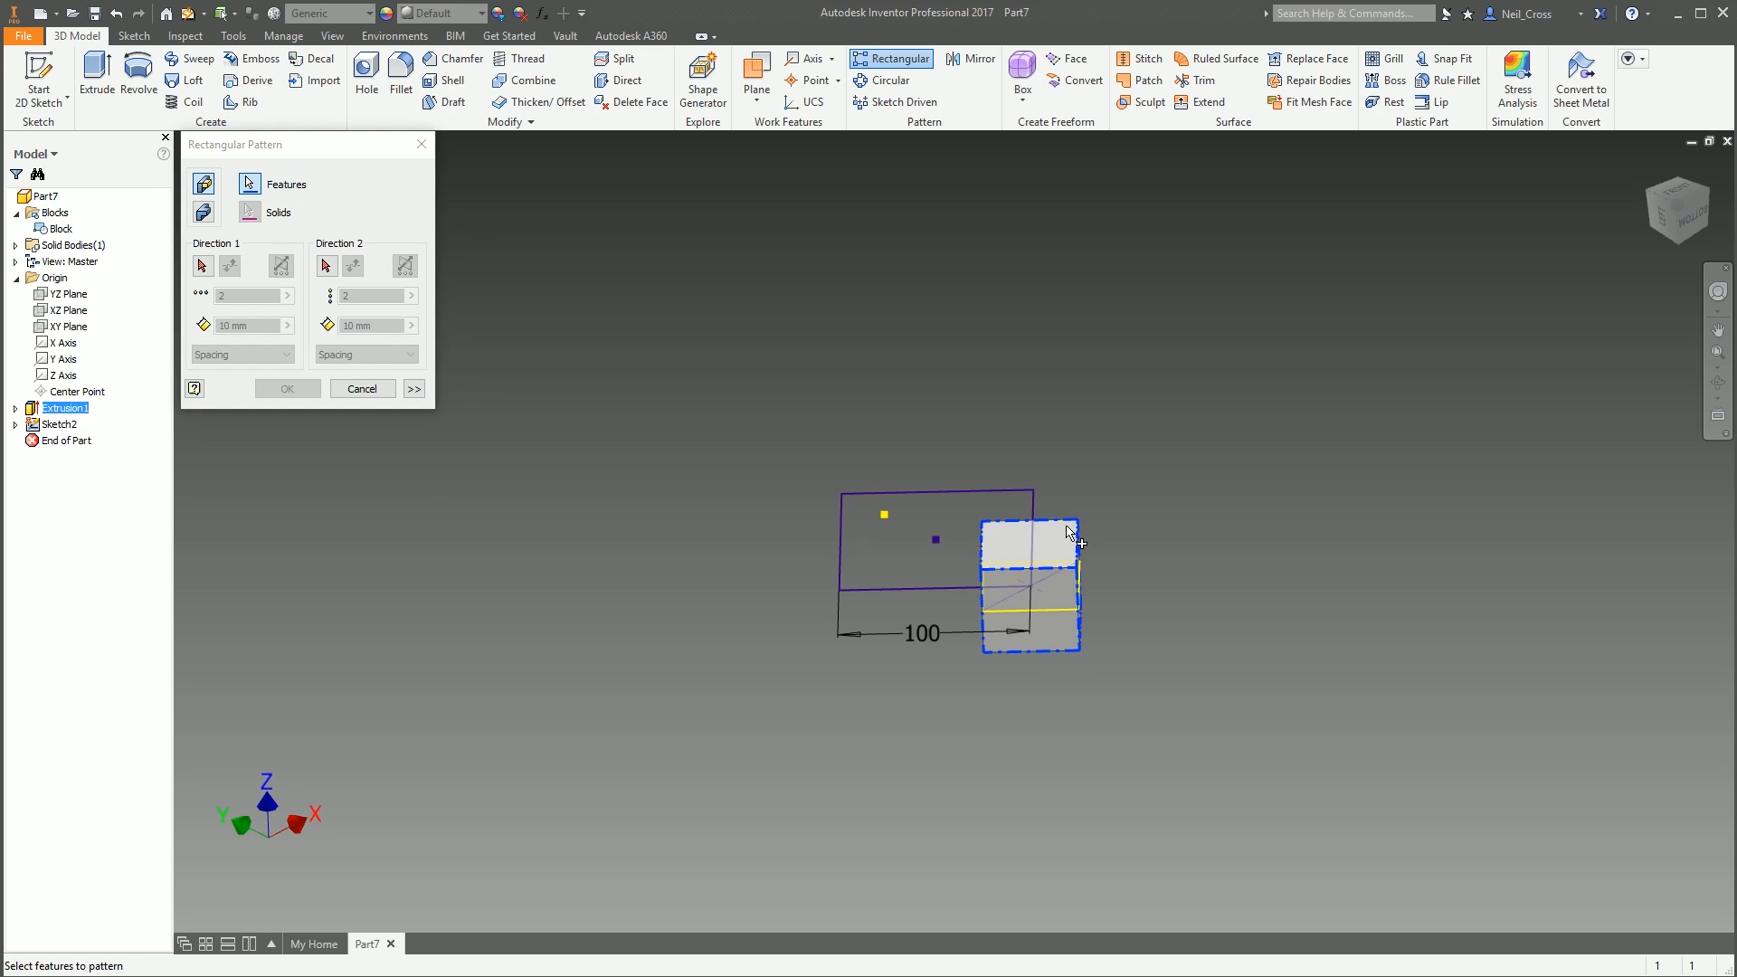
{"action": "left_click", "coordinate": [202, 265]}
{"action": "left_click", "coordinate": [895, 591]}
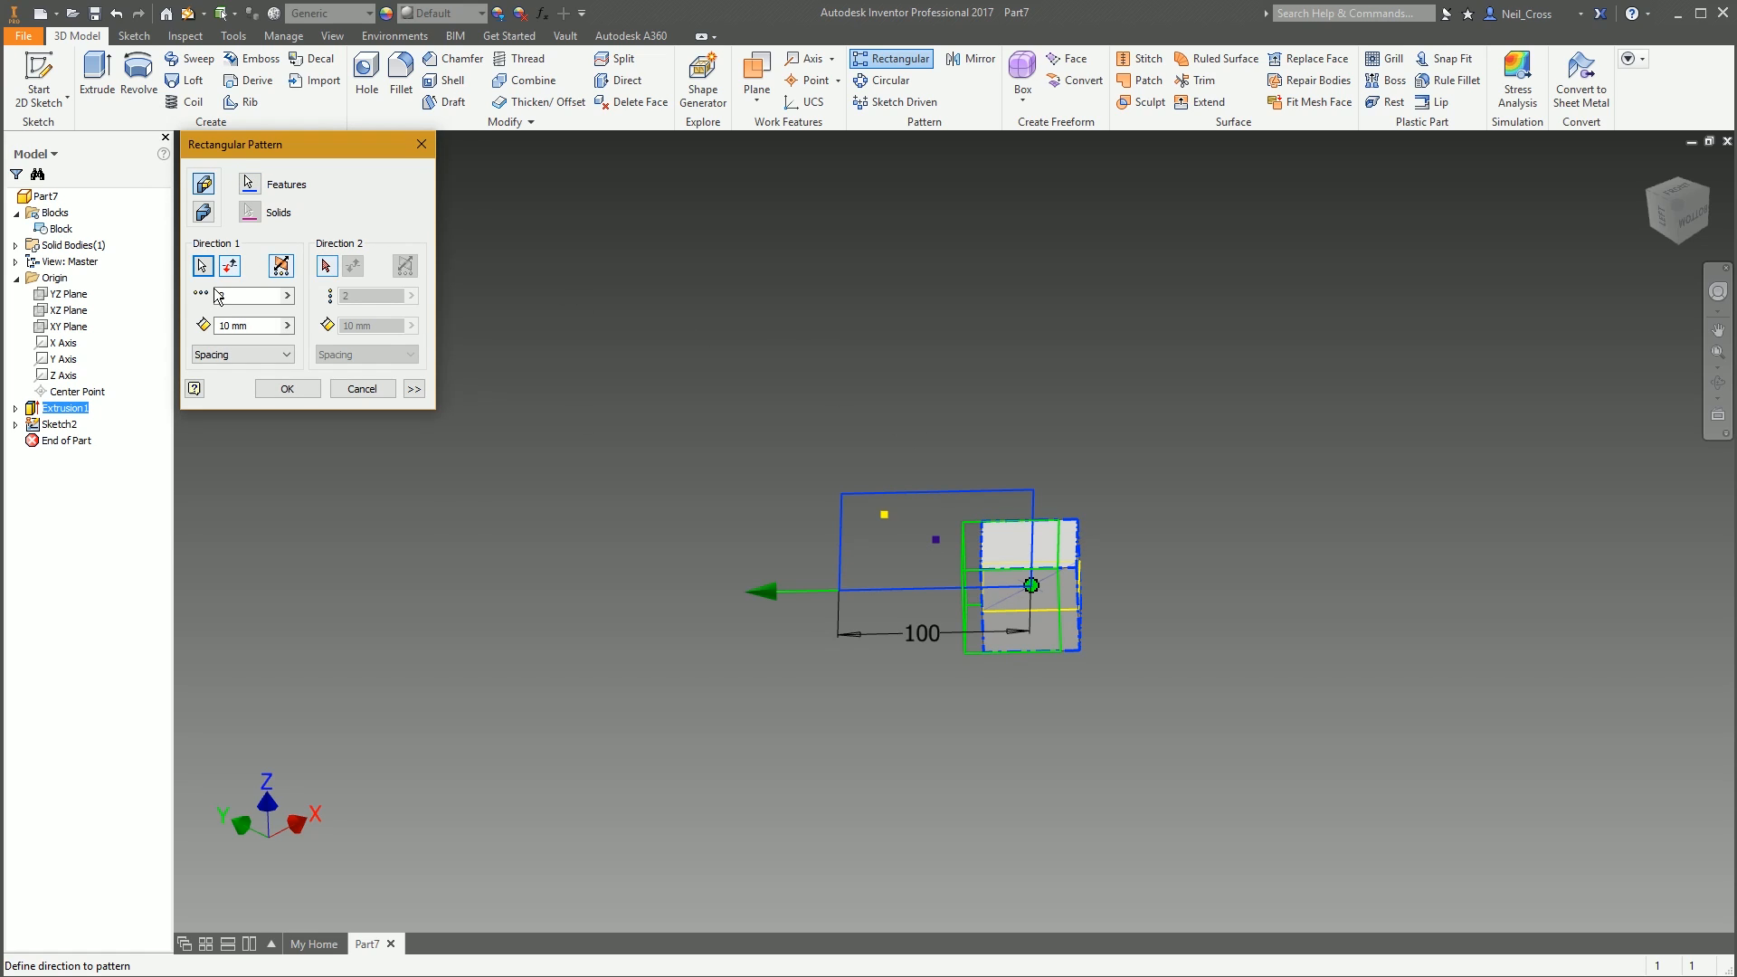
{"action": "left_click", "coordinate": [243, 354]}
{"action": "left_click", "coordinate": [237, 395]}
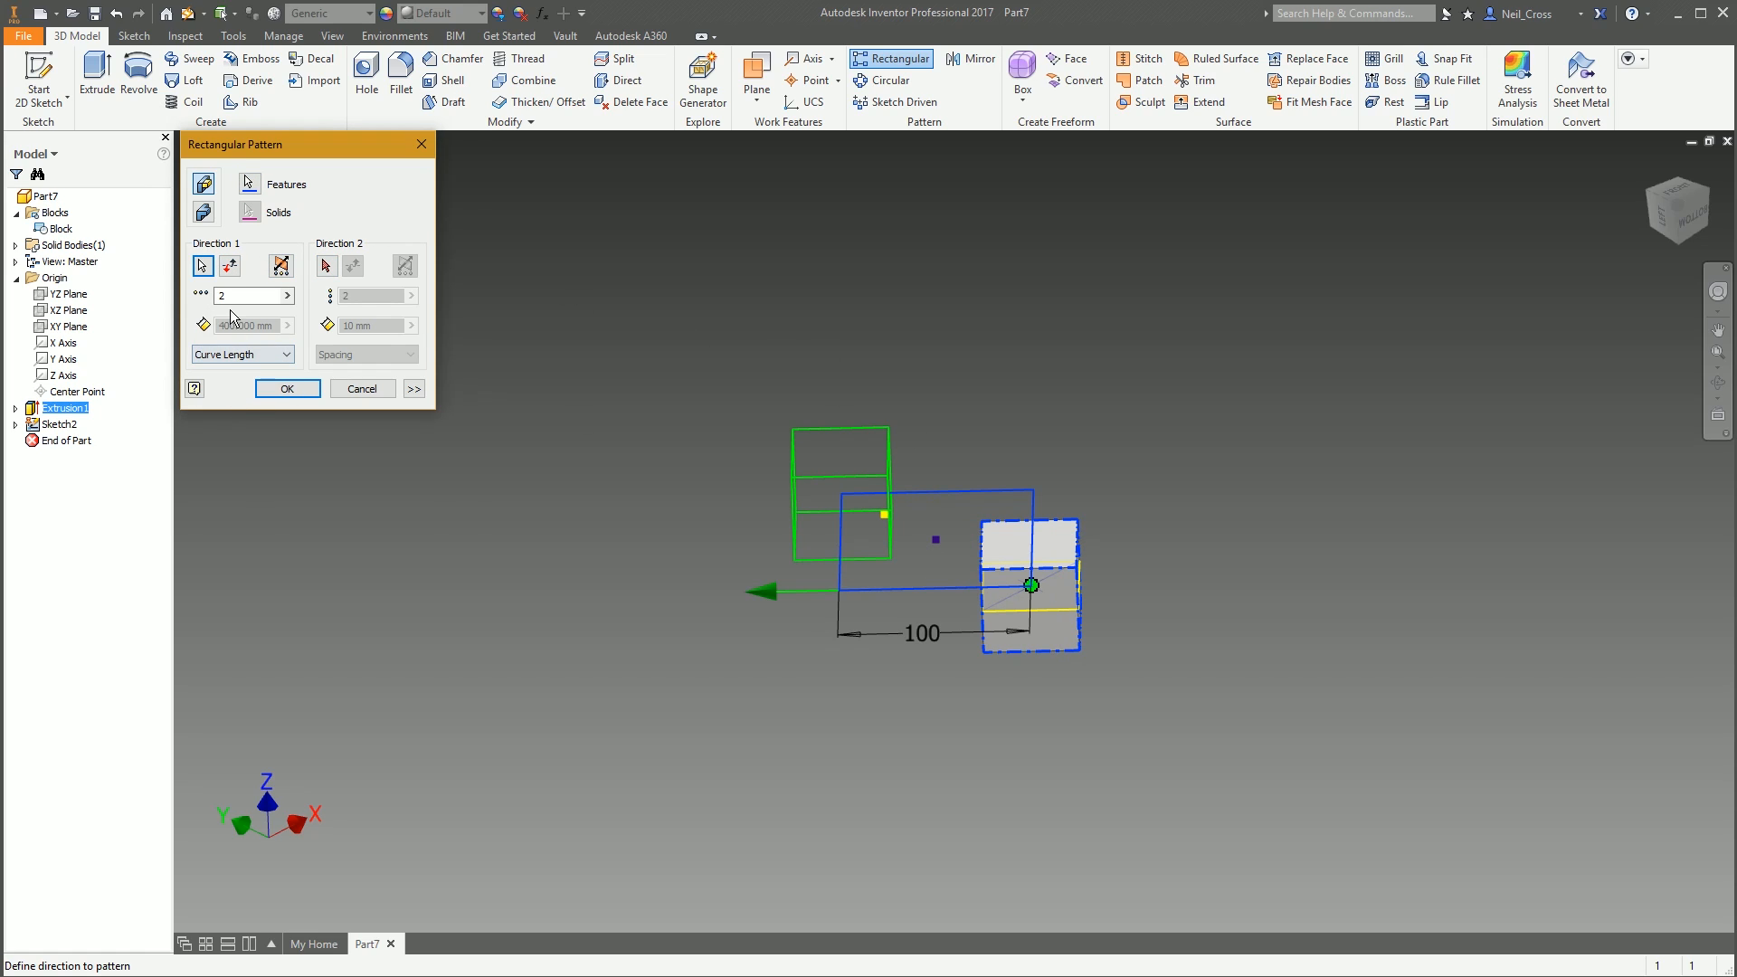
{"action": "double_click", "coordinate": [228, 296]}
{"action": "type", "text": "8"}
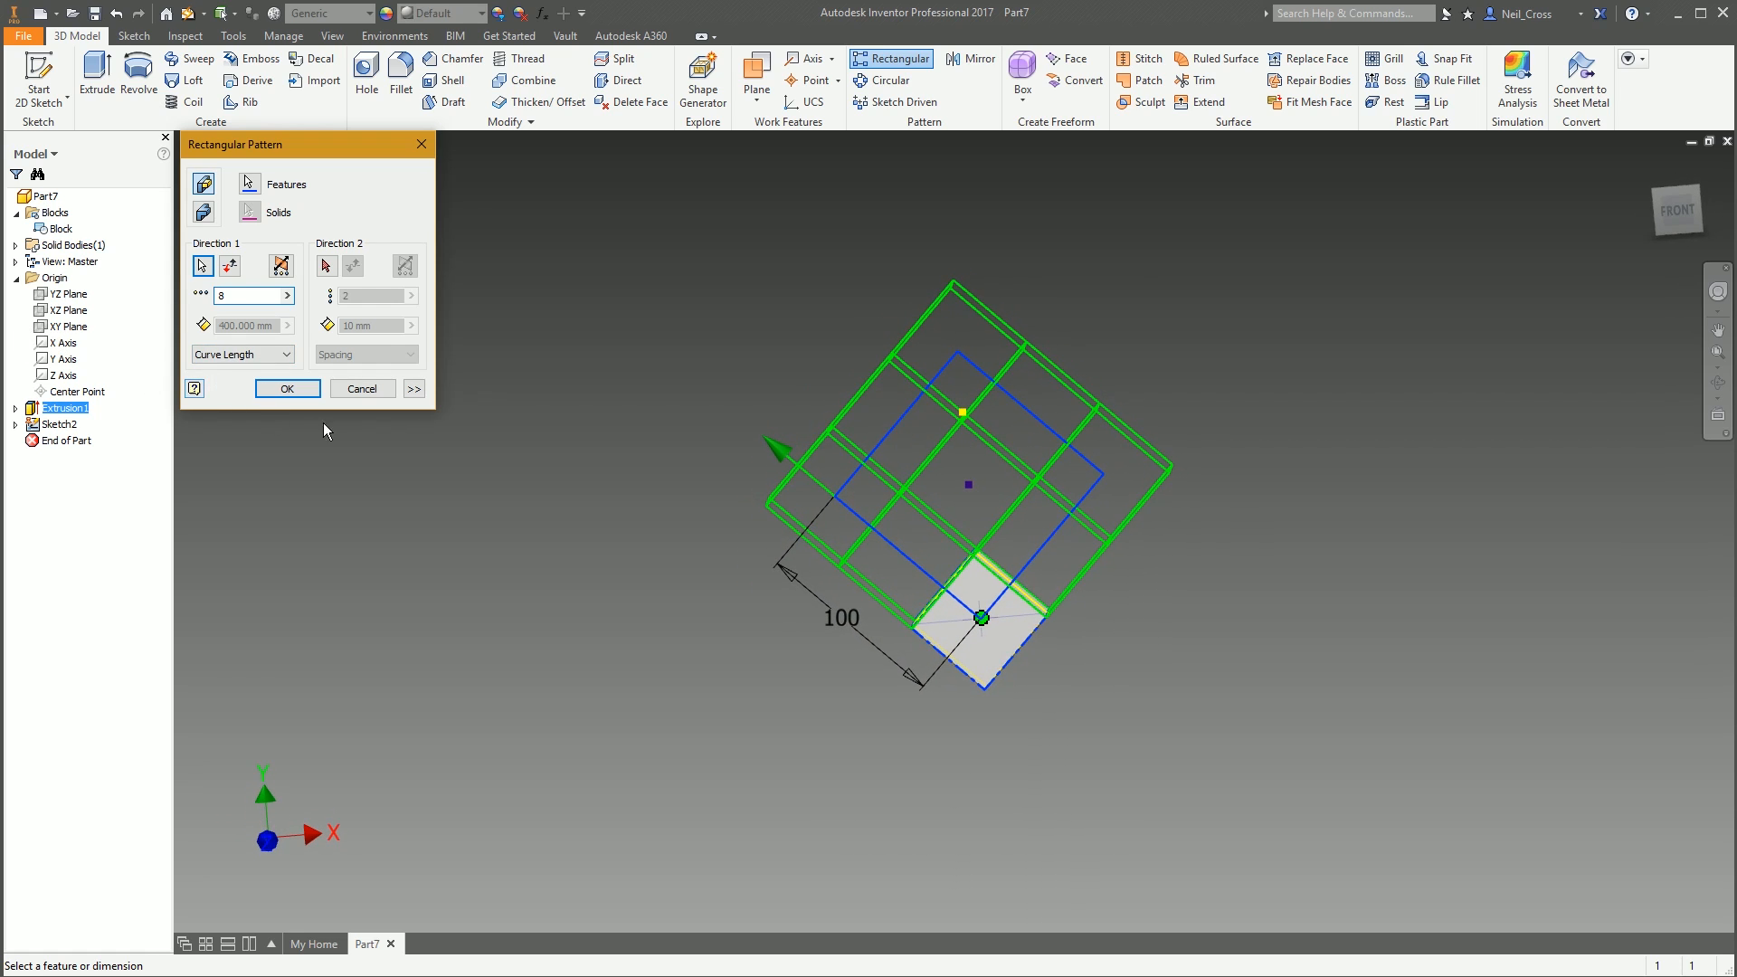
{"action": "left_click", "coordinate": [287, 388]}
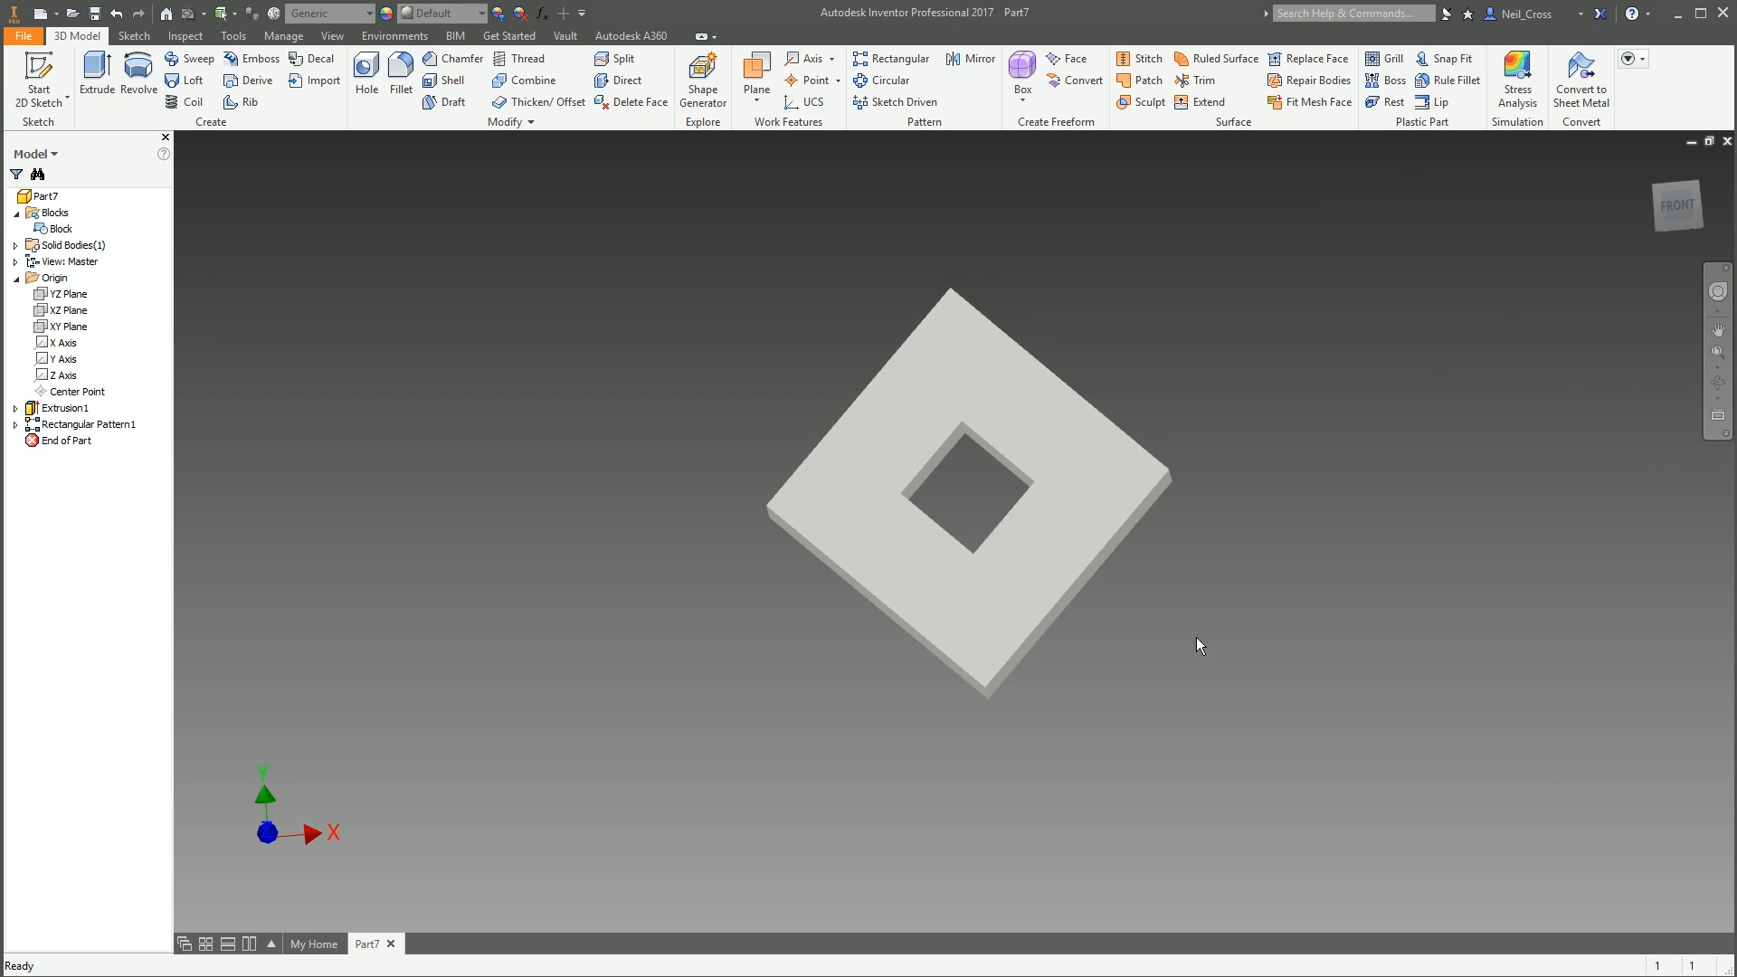
Suppress the pattern occurrence at the uppermost corner of the diamond-shaped ring
{"action": "left_click", "coordinate": [16, 424]}
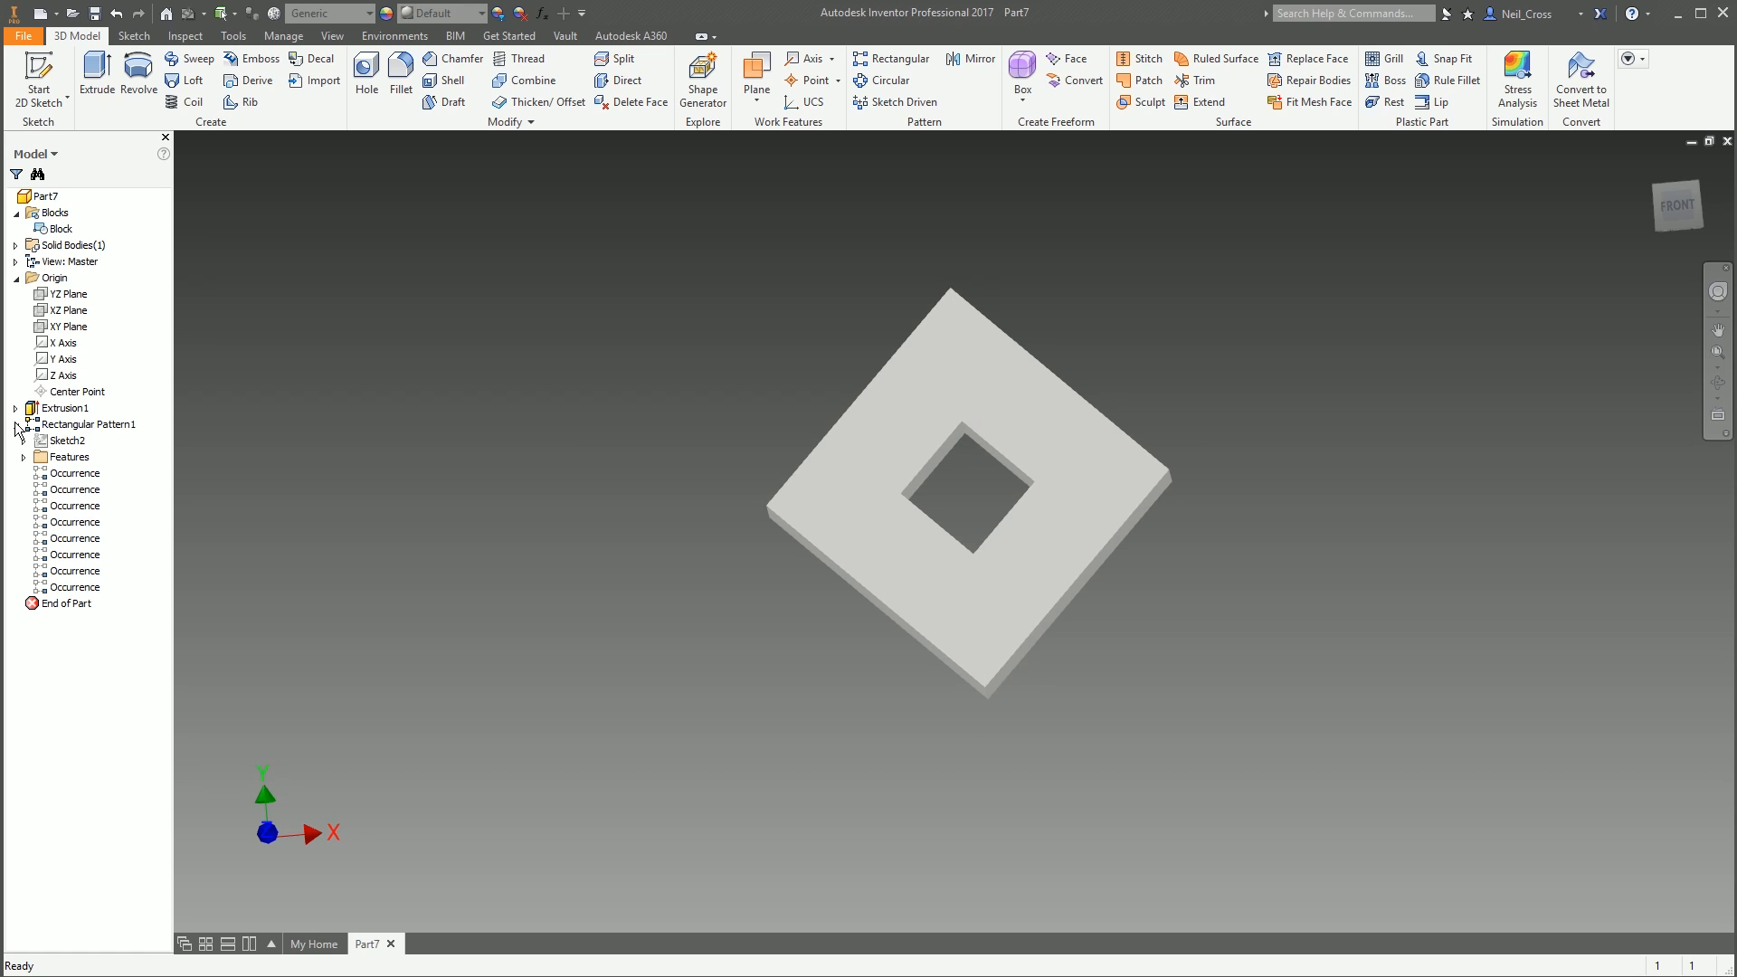
{"action": "left_click", "coordinate": [88, 546]}
{"action": "right_click", "coordinate": [88, 547]}
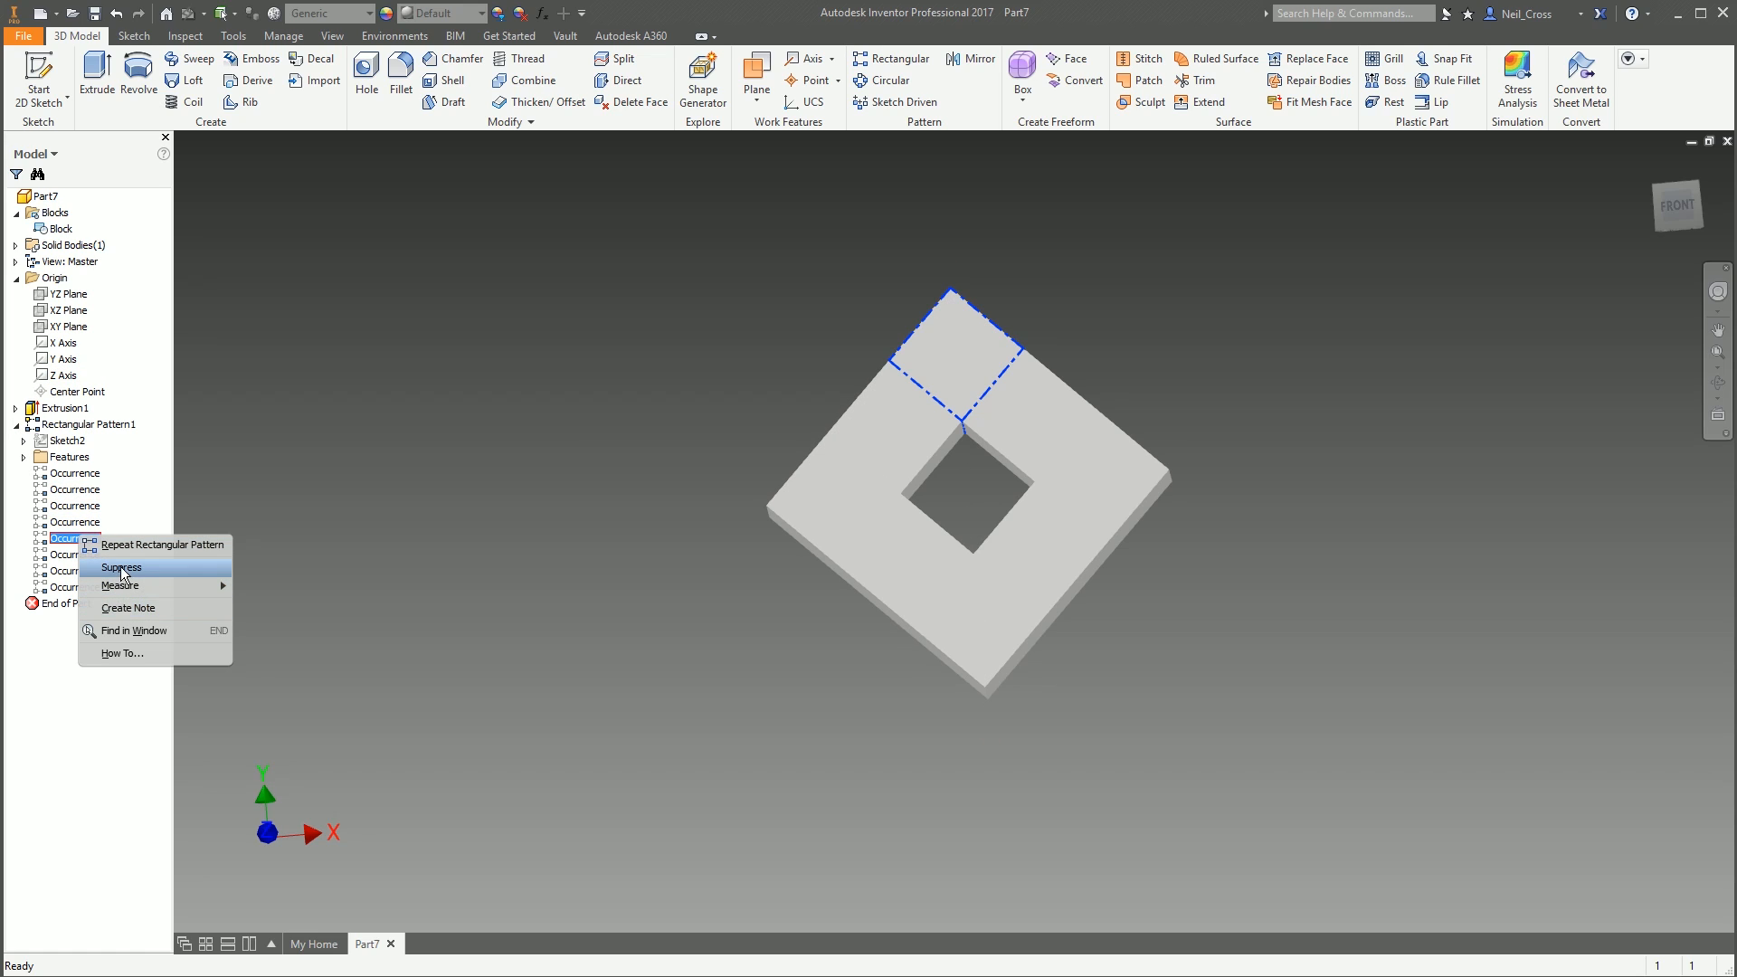
{"action": "left_click", "coordinate": [99, 573]}
{"action": "middle_click_drag", "start_coordinate": [413, 498], "coordinate": [412, 496]}
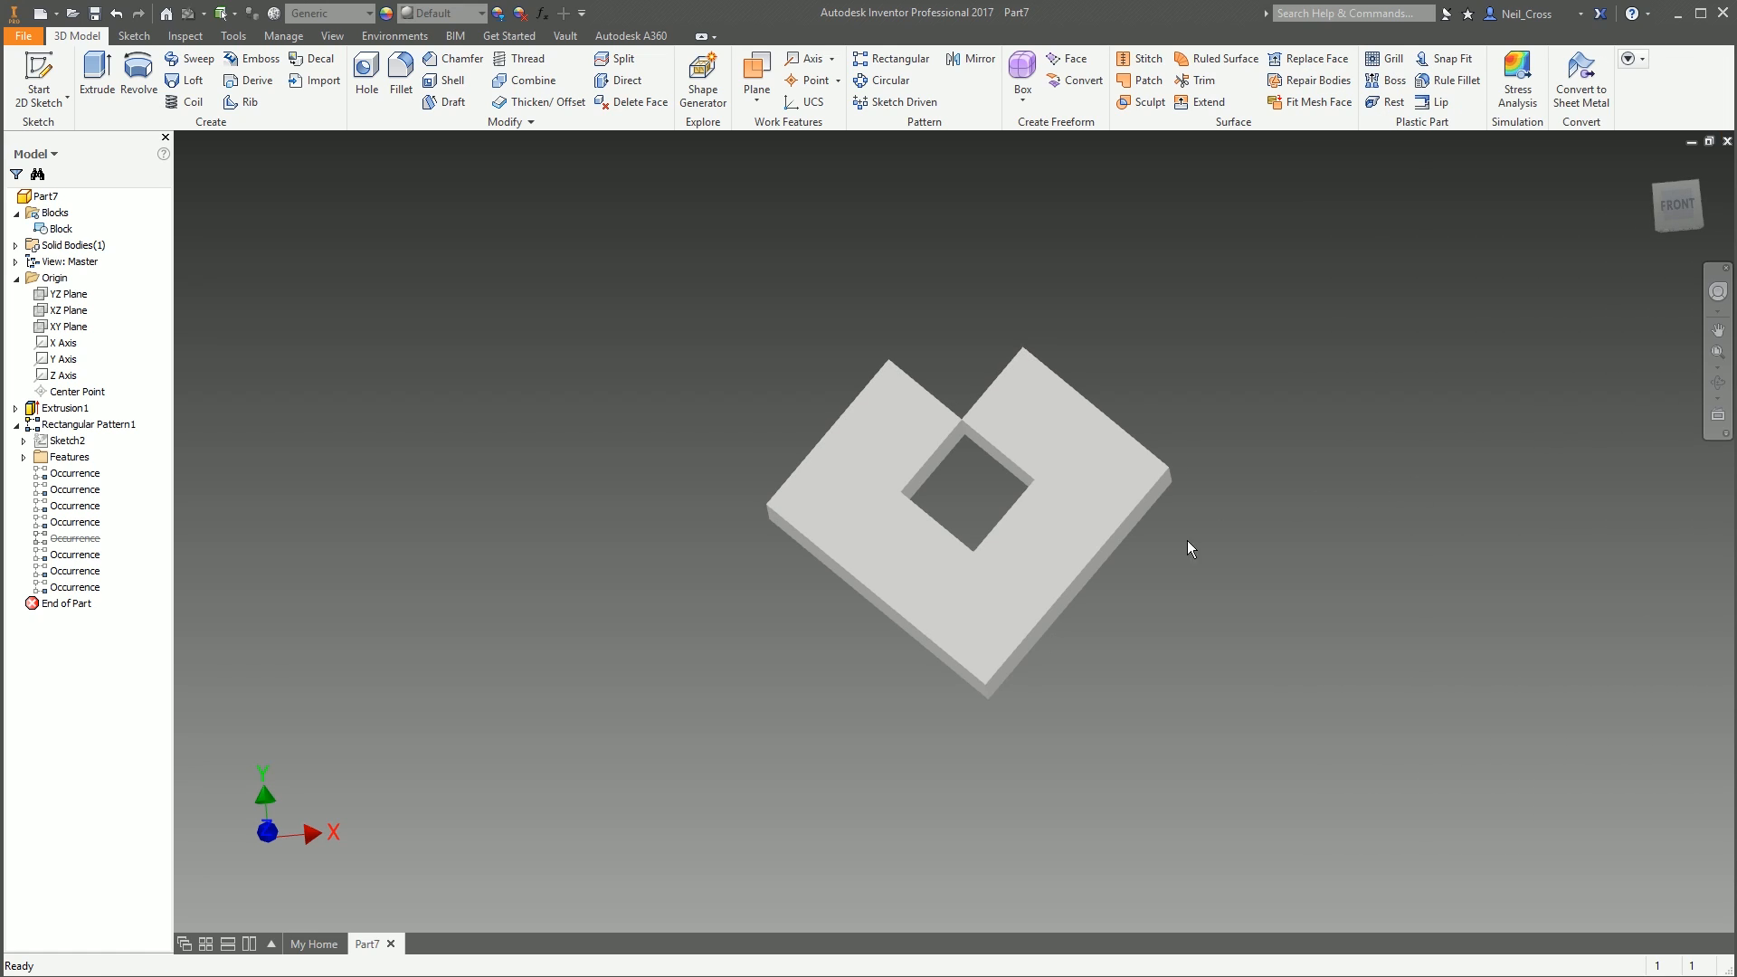
{"action": "middle_click_drag", "start_coordinate": [1272, 479], "coordinate": [1272, 479]}
Rename the part's solid body as Dark Blue
{"action": "left_click", "coordinate": [16, 245]}
{"action": "left_click", "coordinate": [63, 262]}
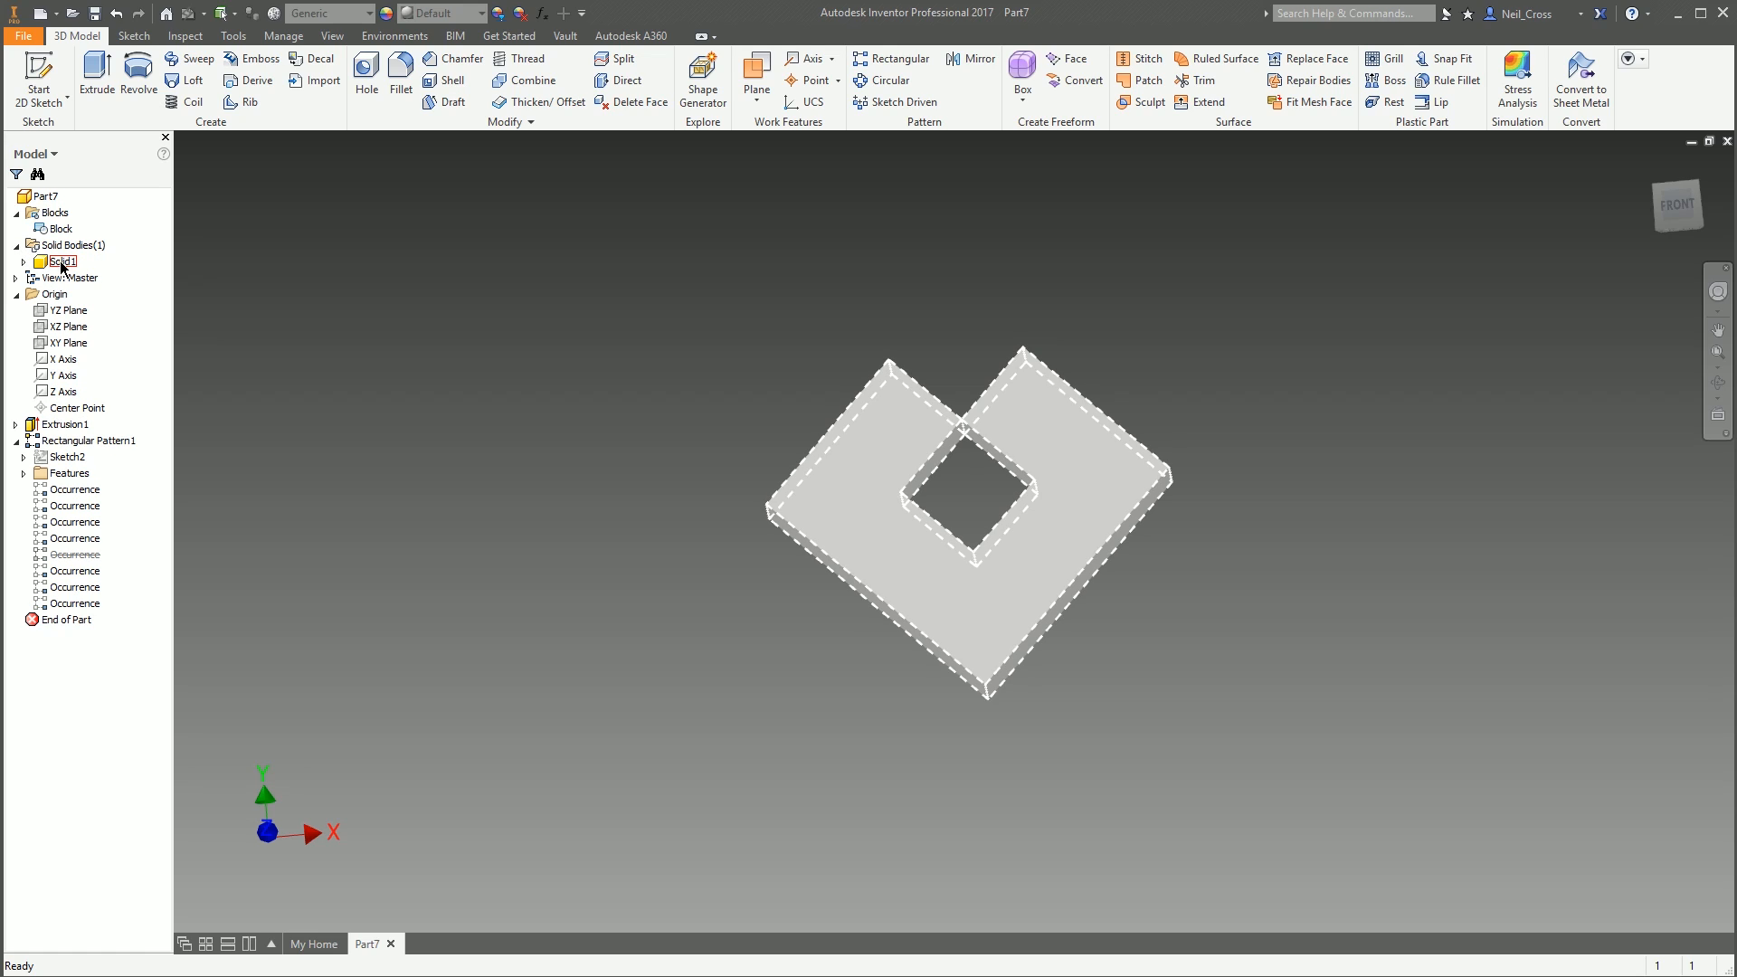
{"action": "left_click", "coordinate": [63, 261]}
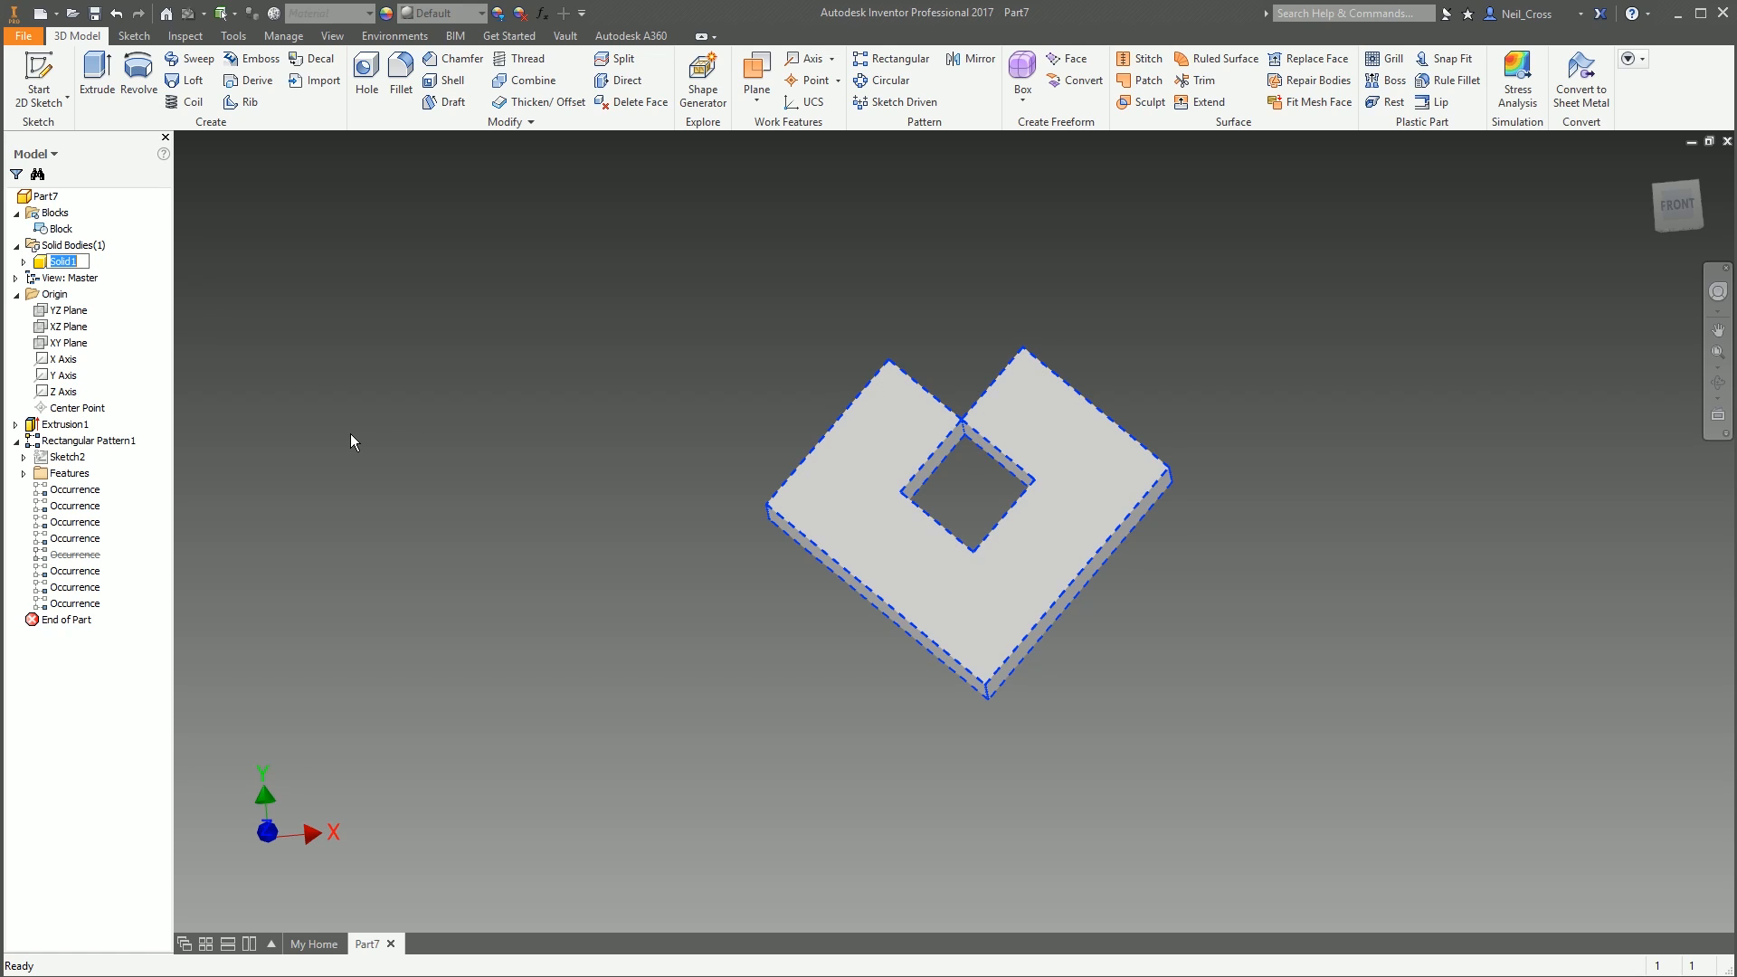
{"action": "type", "text": "Dark Blue"}
{"action": "key", "text": "Return"}
Add the Nylon 6 appearance from the Inventor Material Library to the document appearances and close the Appearance Browser
{"action": "left_click", "coordinate": [387, 14]}
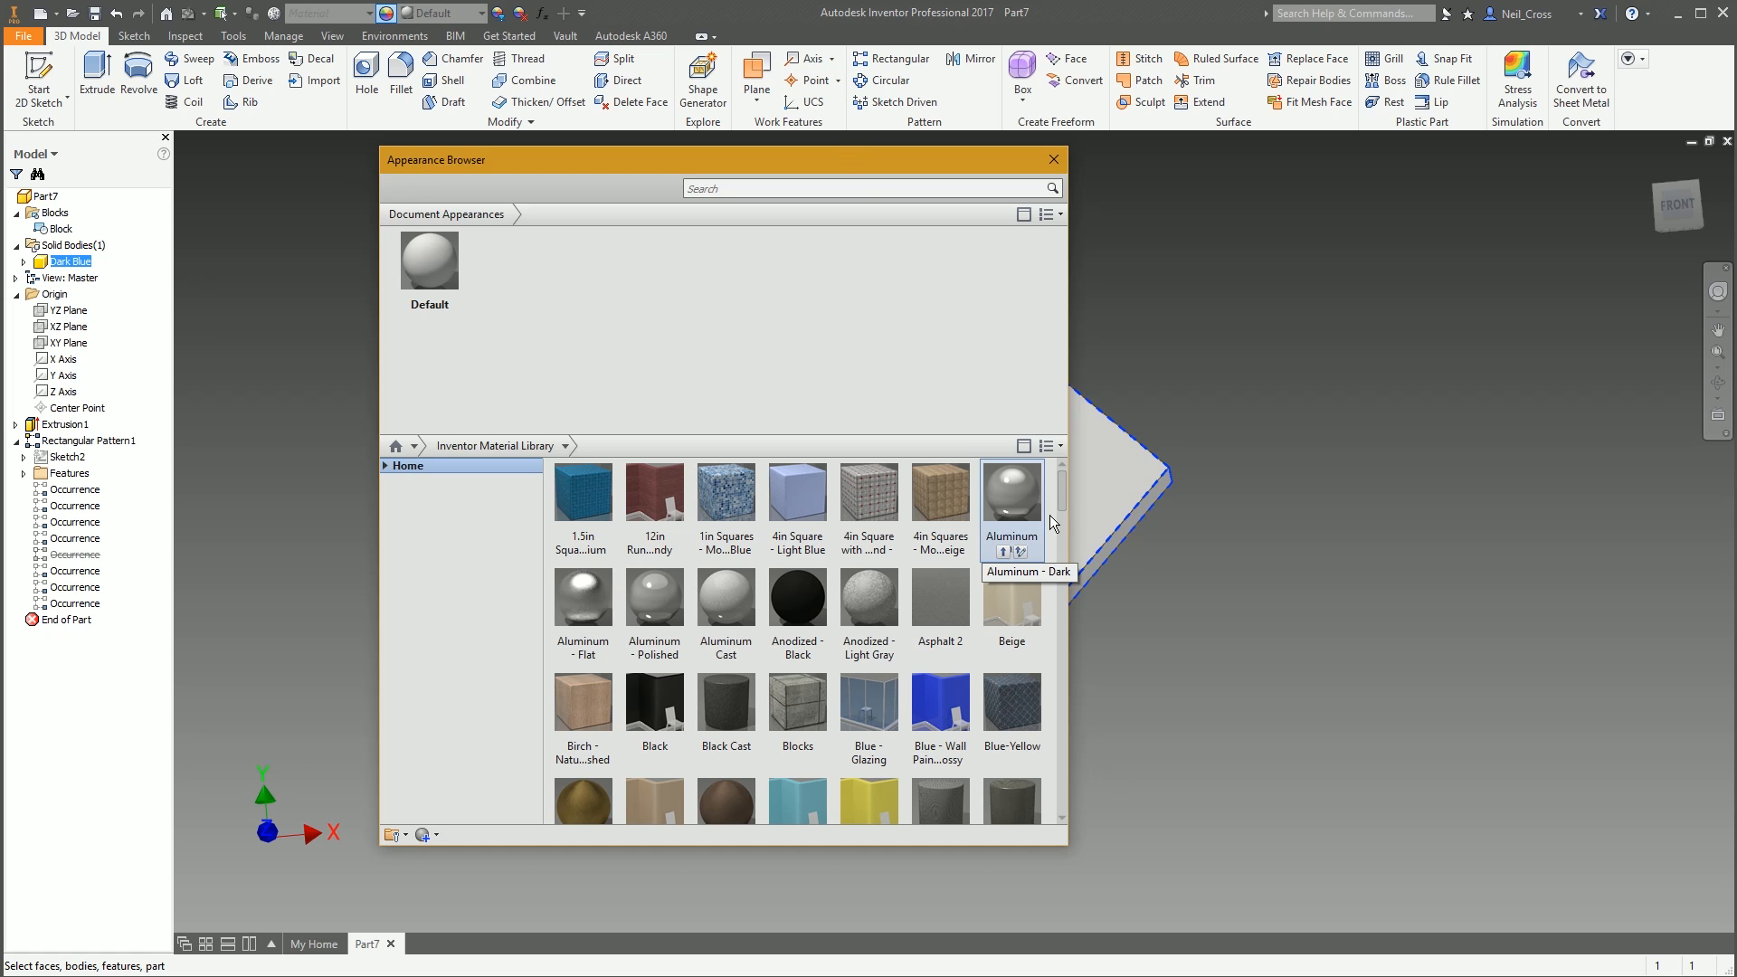
{"action": "left_click_drag", "start_coordinate": [1064, 487], "coordinate": [1080, 654]}
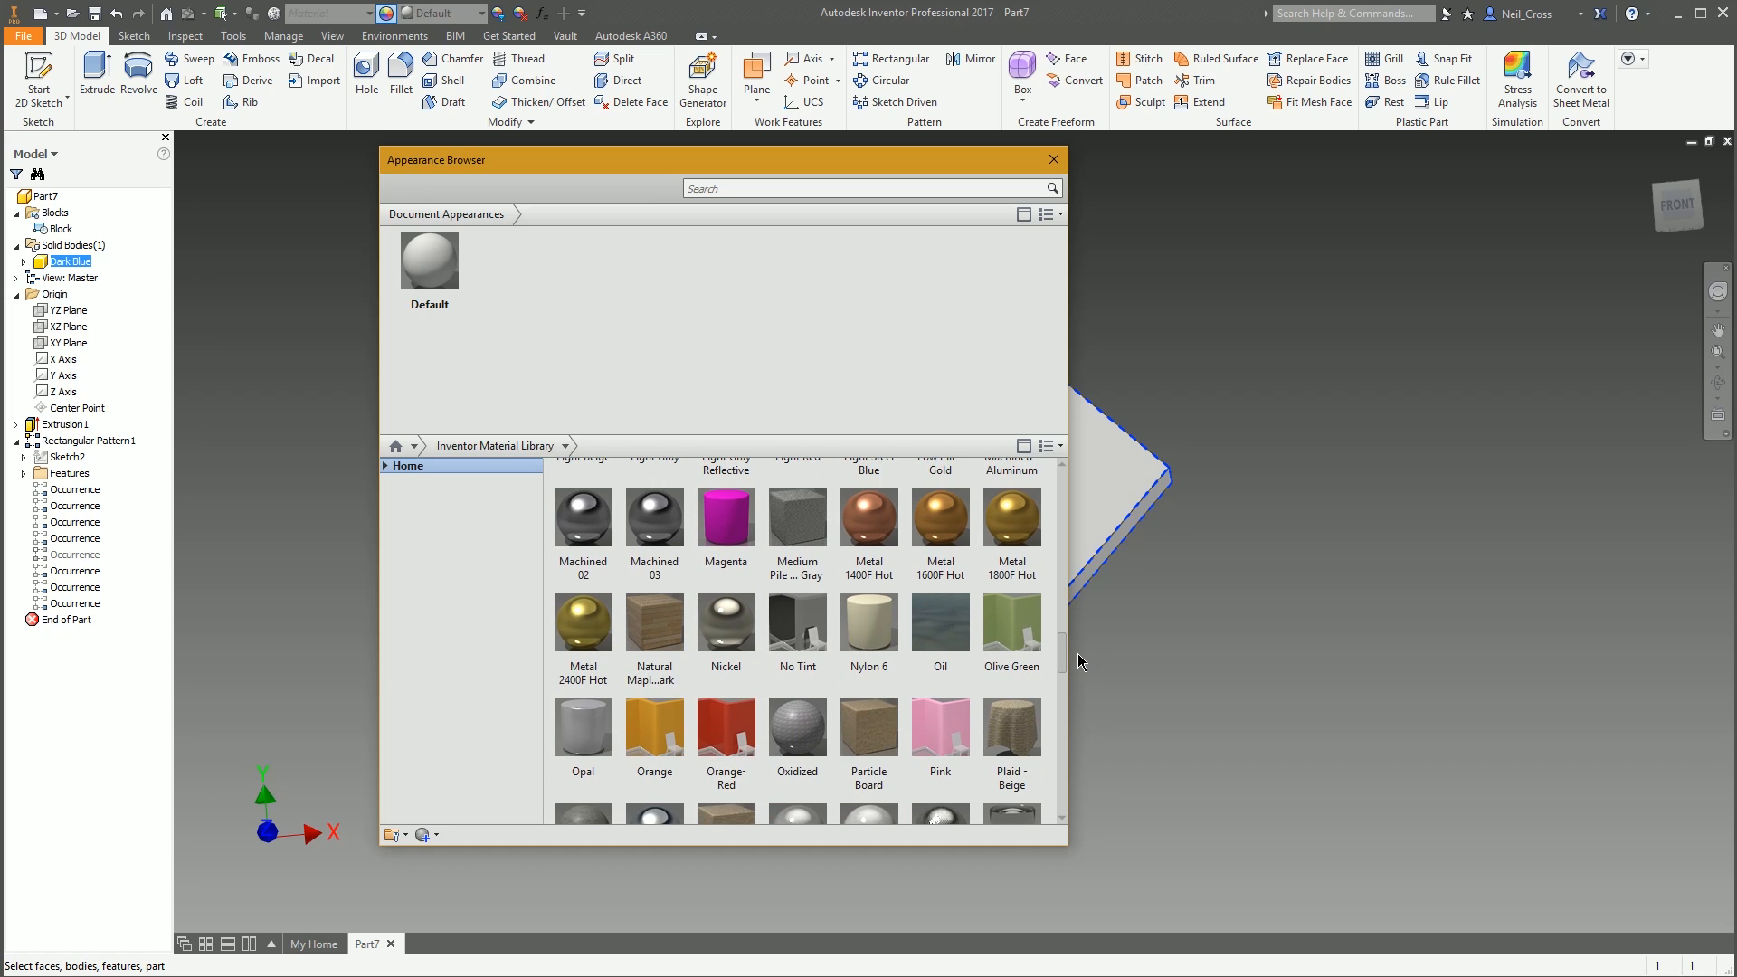
{"action": "right_click", "coordinate": [868, 644]}
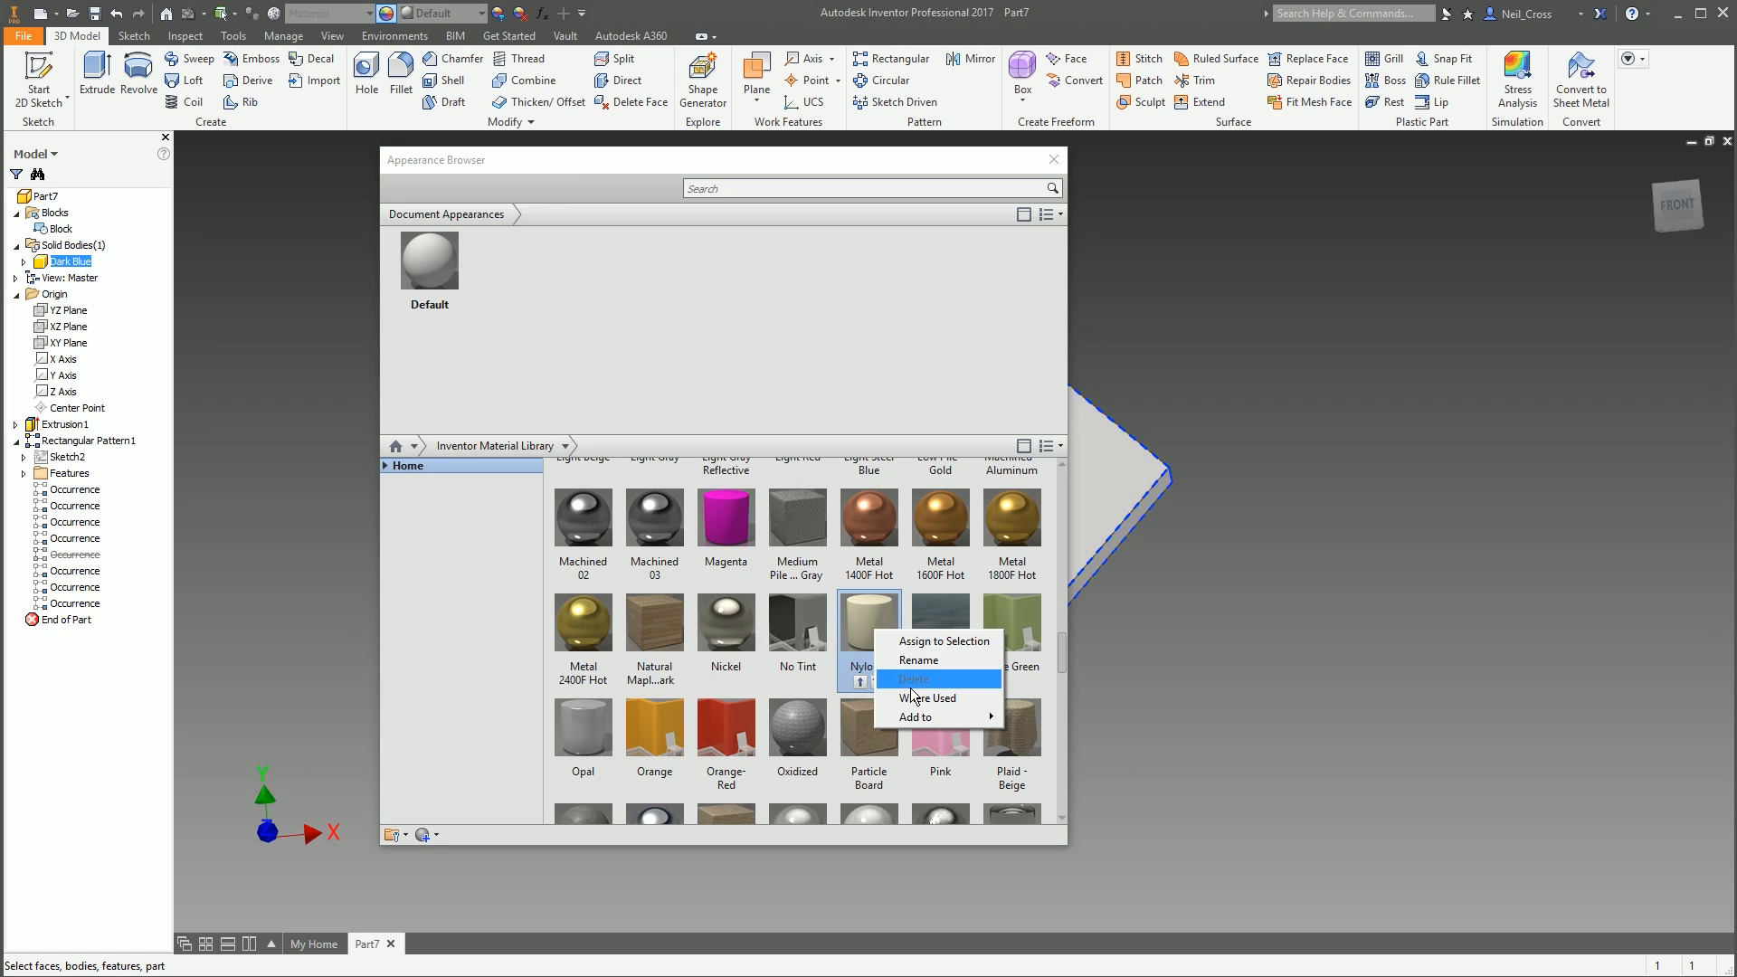
{"action": "mouse_move", "coordinate": [941, 717]}
{"action": "left_click", "coordinate": [1064, 718]}
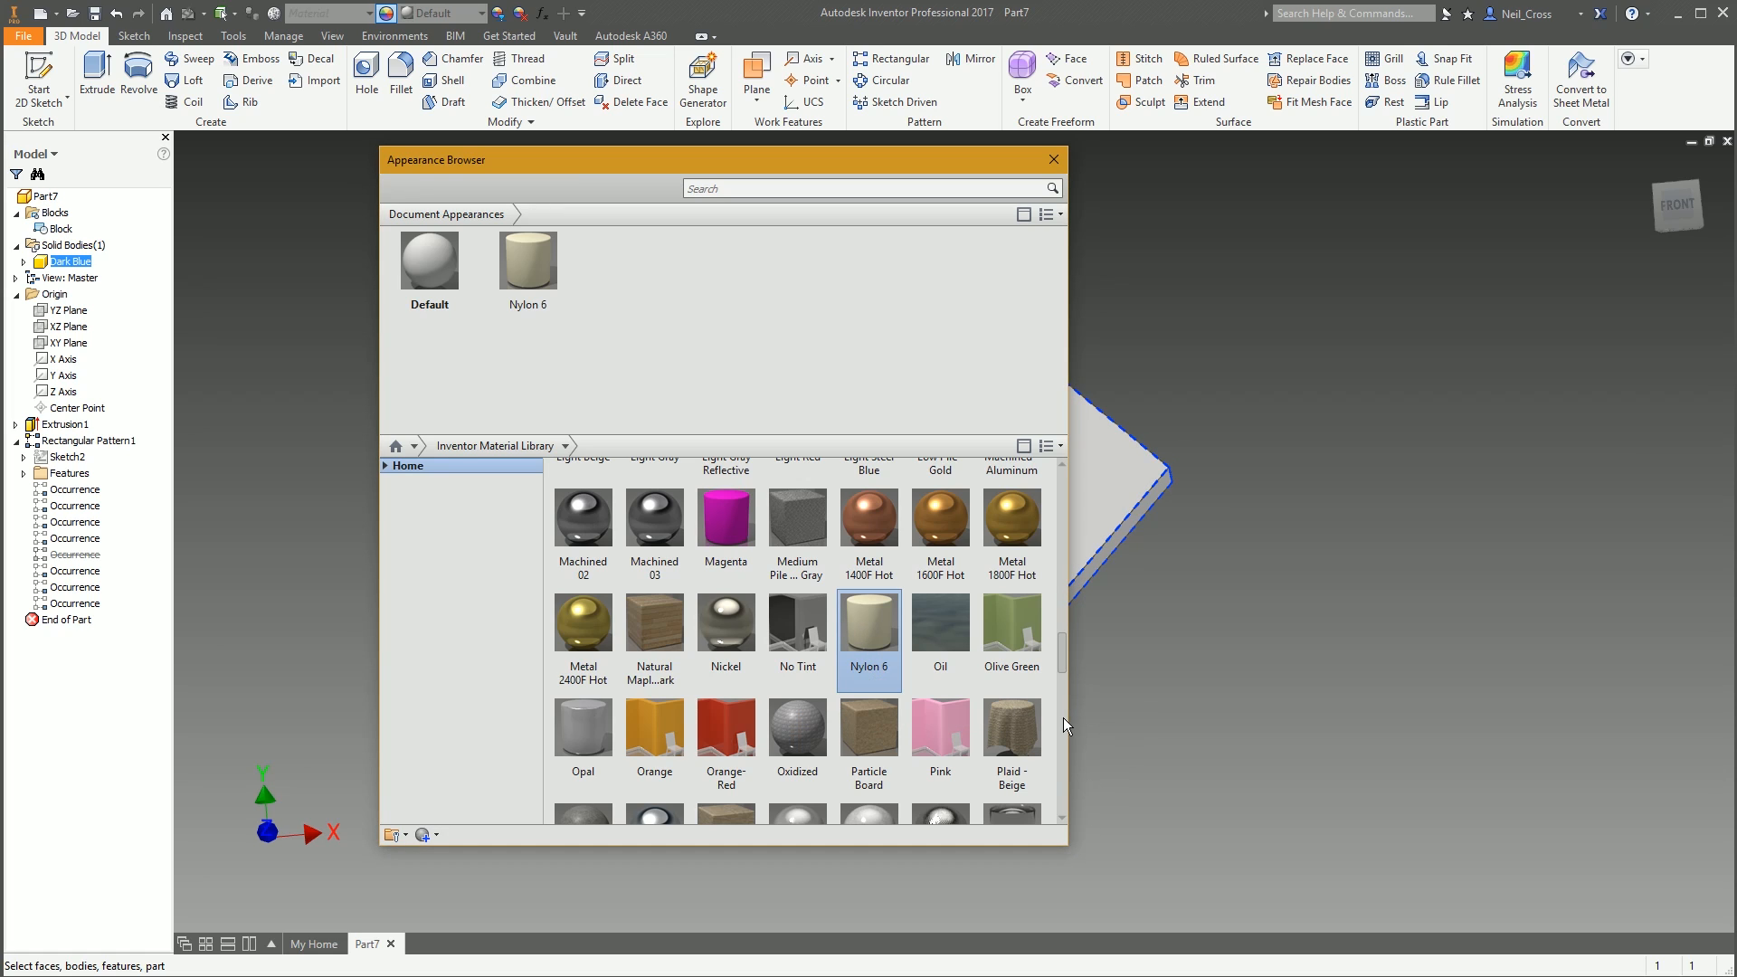
{"action": "left_click_drag", "start_coordinate": [1061, 666], "coordinate": [1068, 466]}
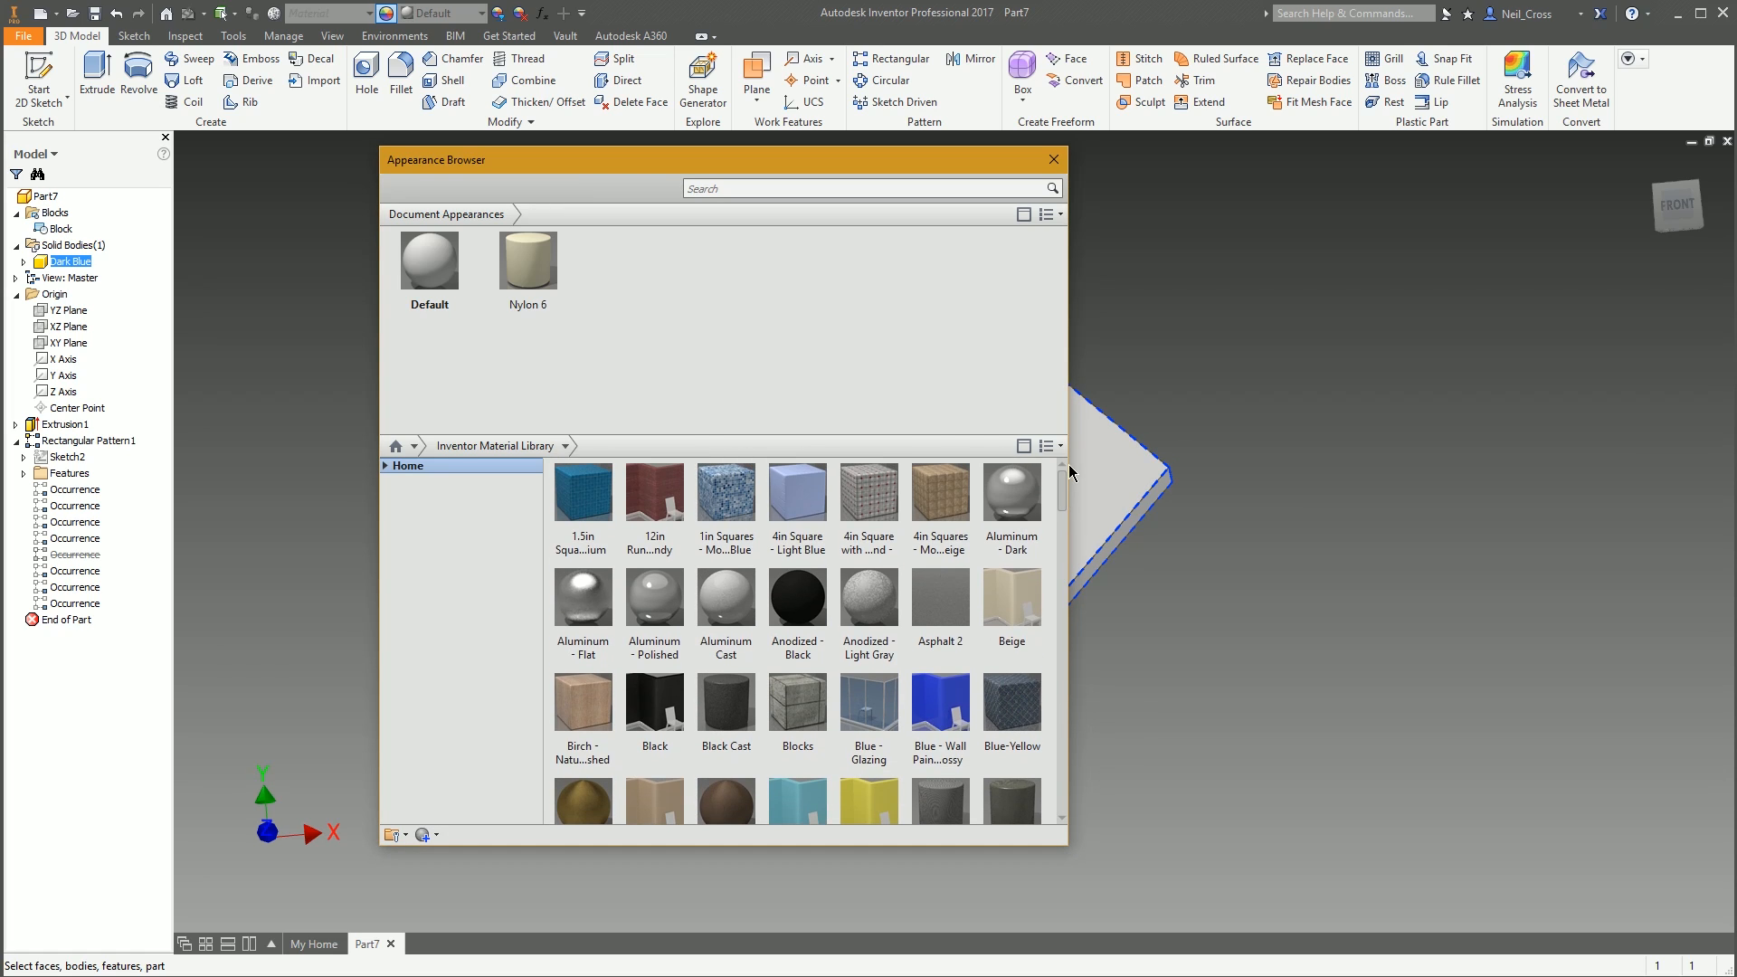
{"action": "left_click", "coordinate": [1054, 160]}
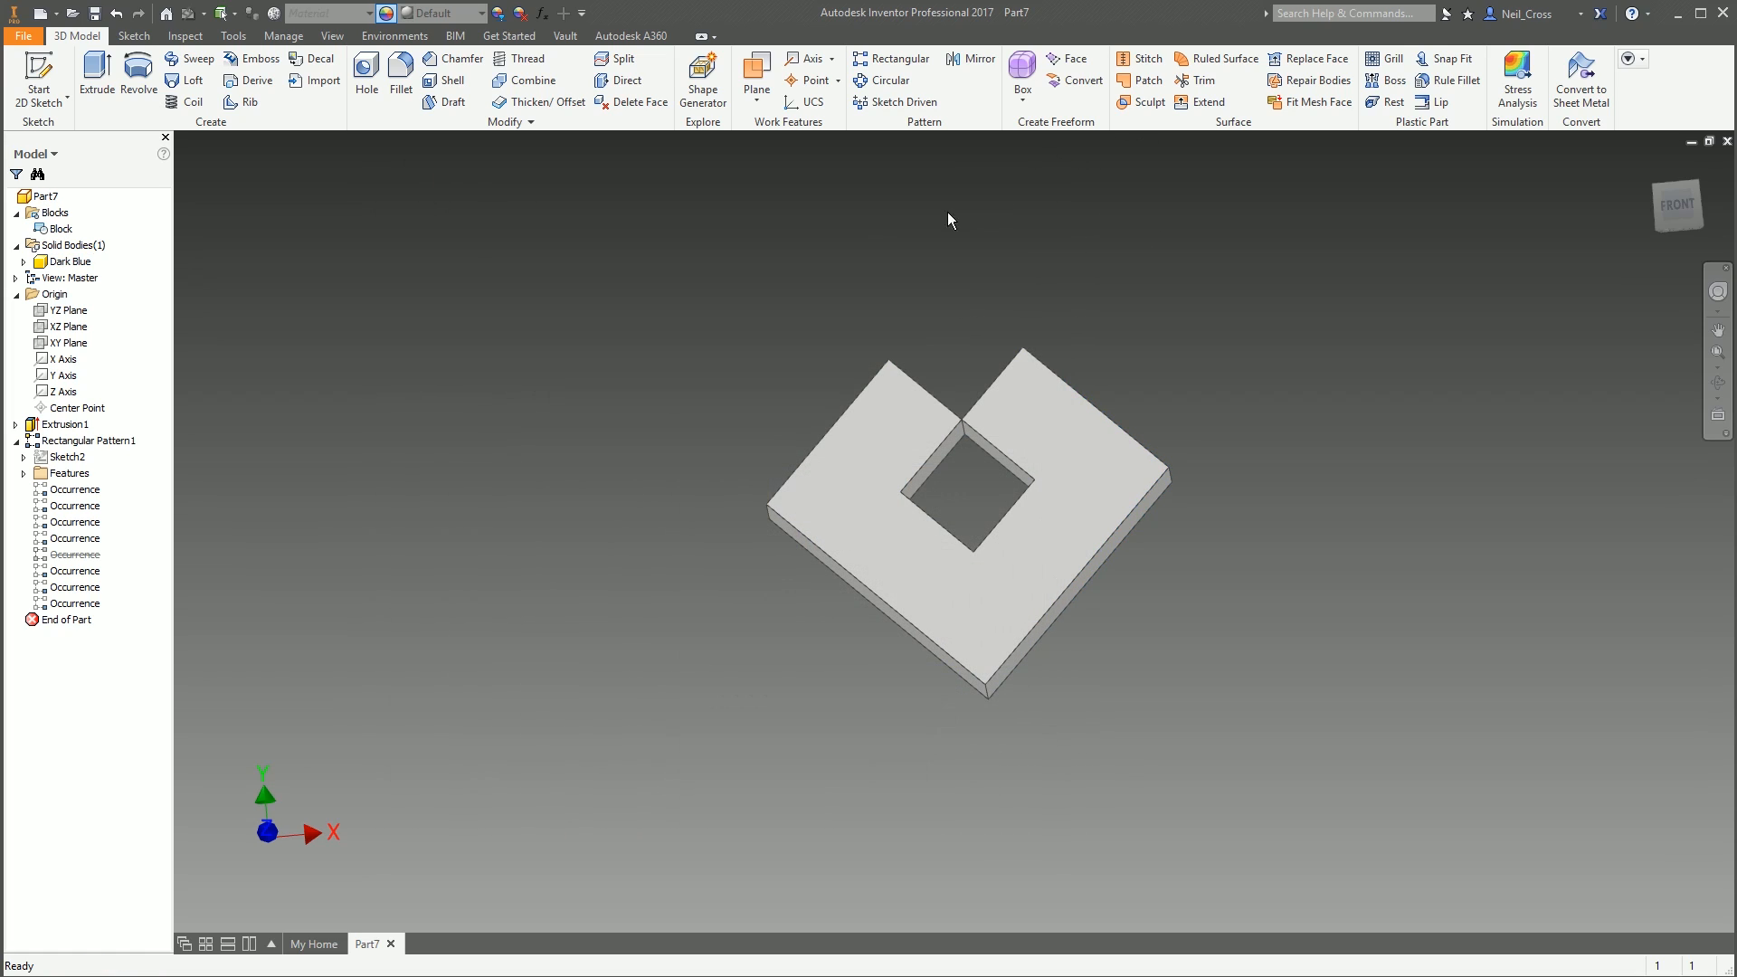
{"action": "left_click", "coordinate": [467, 16]}
{"action": "scroll", "coordinate": [456, 624], "scroll_direction": "down", "scroll_amount": 1}
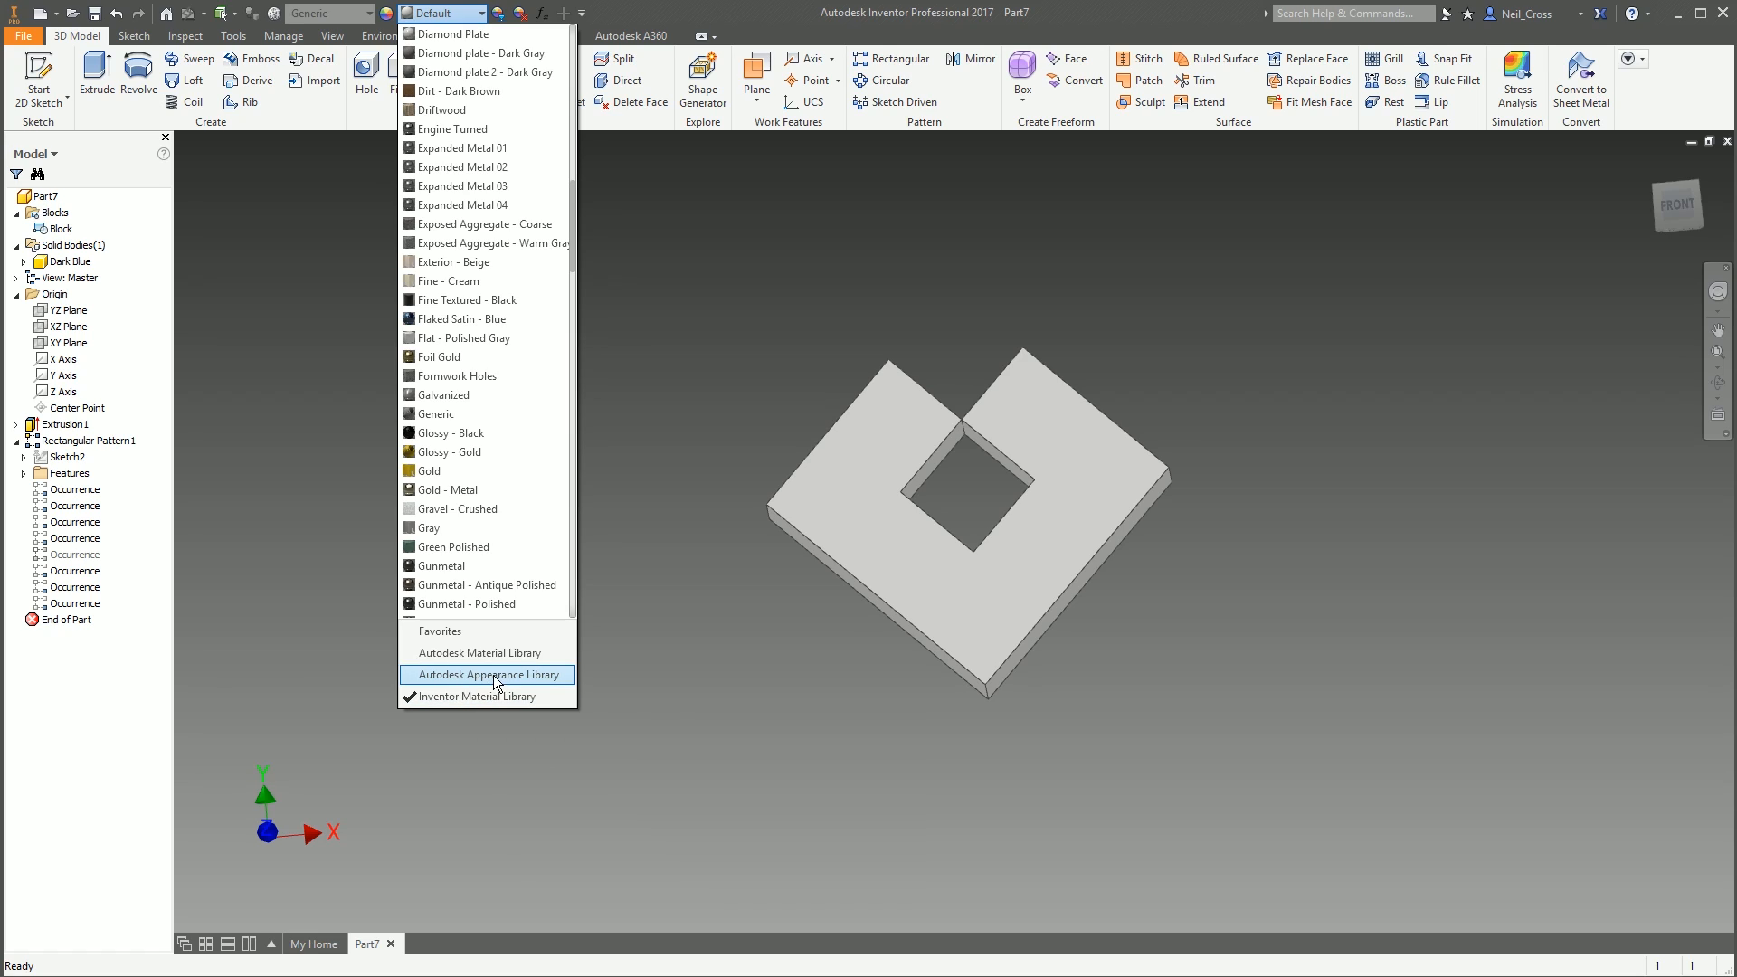
{"action": "left_click", "coordinate": [623, 629]}
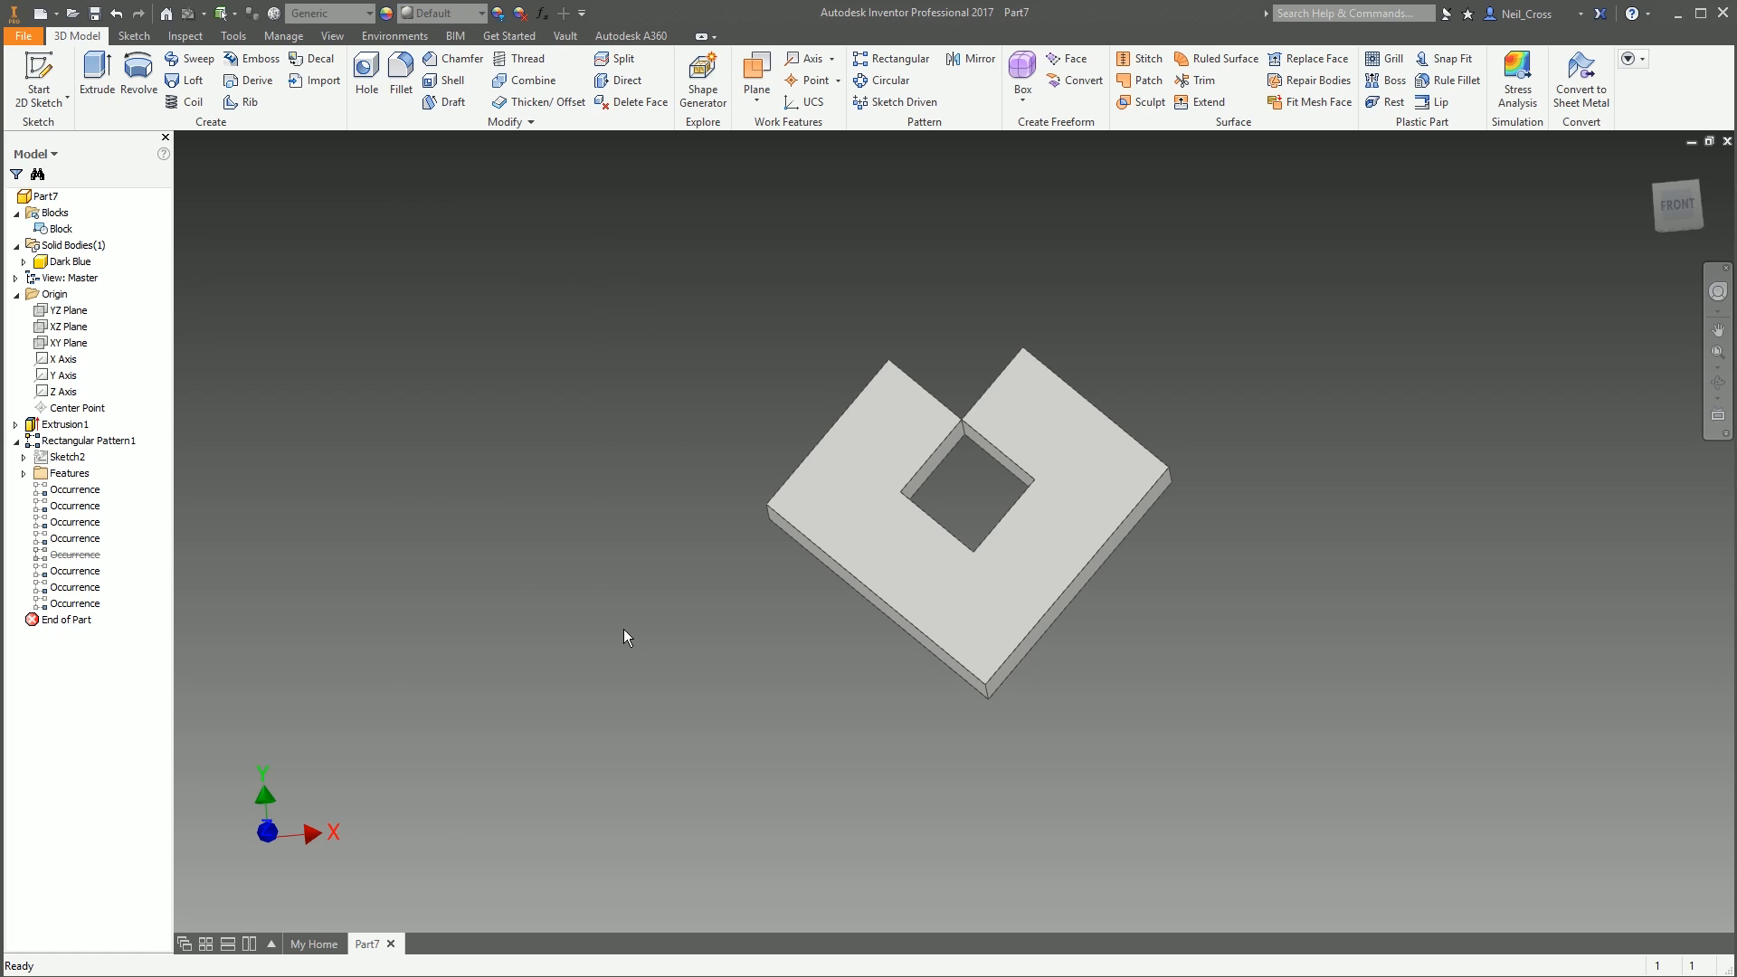
Open the document's Nylon 6 appearance for editing and rename it as Dark Blue
{"action": "left_click", "coordinate": [386, 14]}
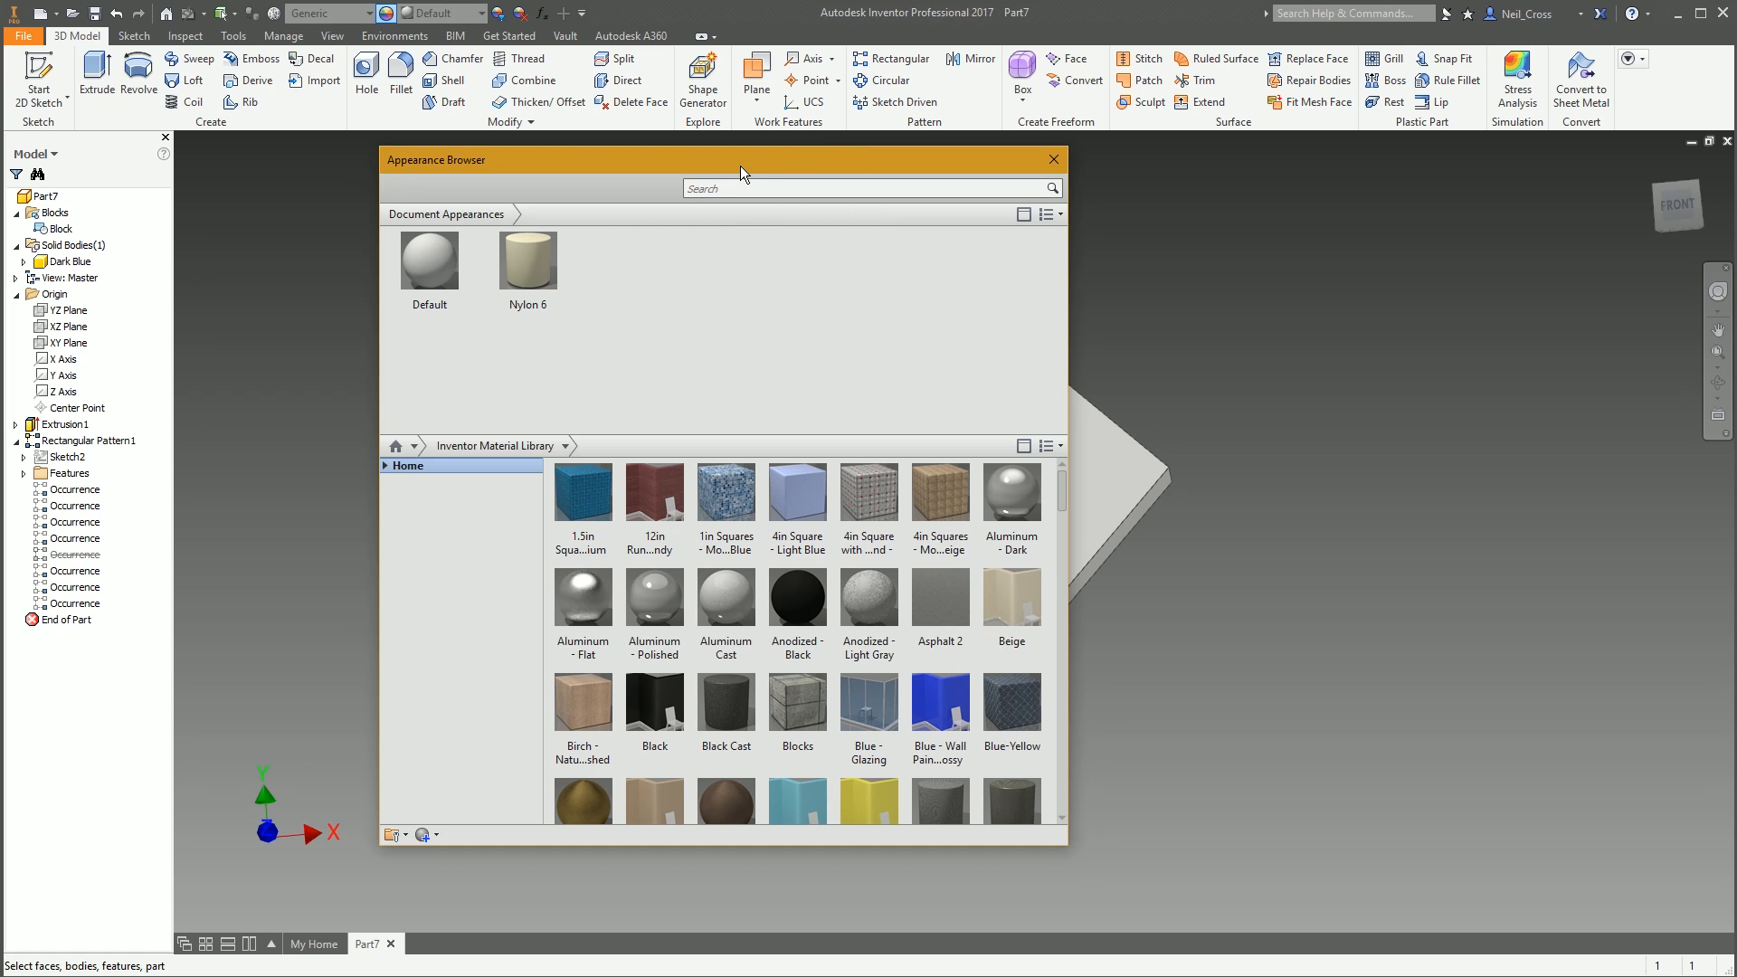
{"action": "left_click_drag", "start_coordinate": [740, 165], "coordinate": [1111, 136]}
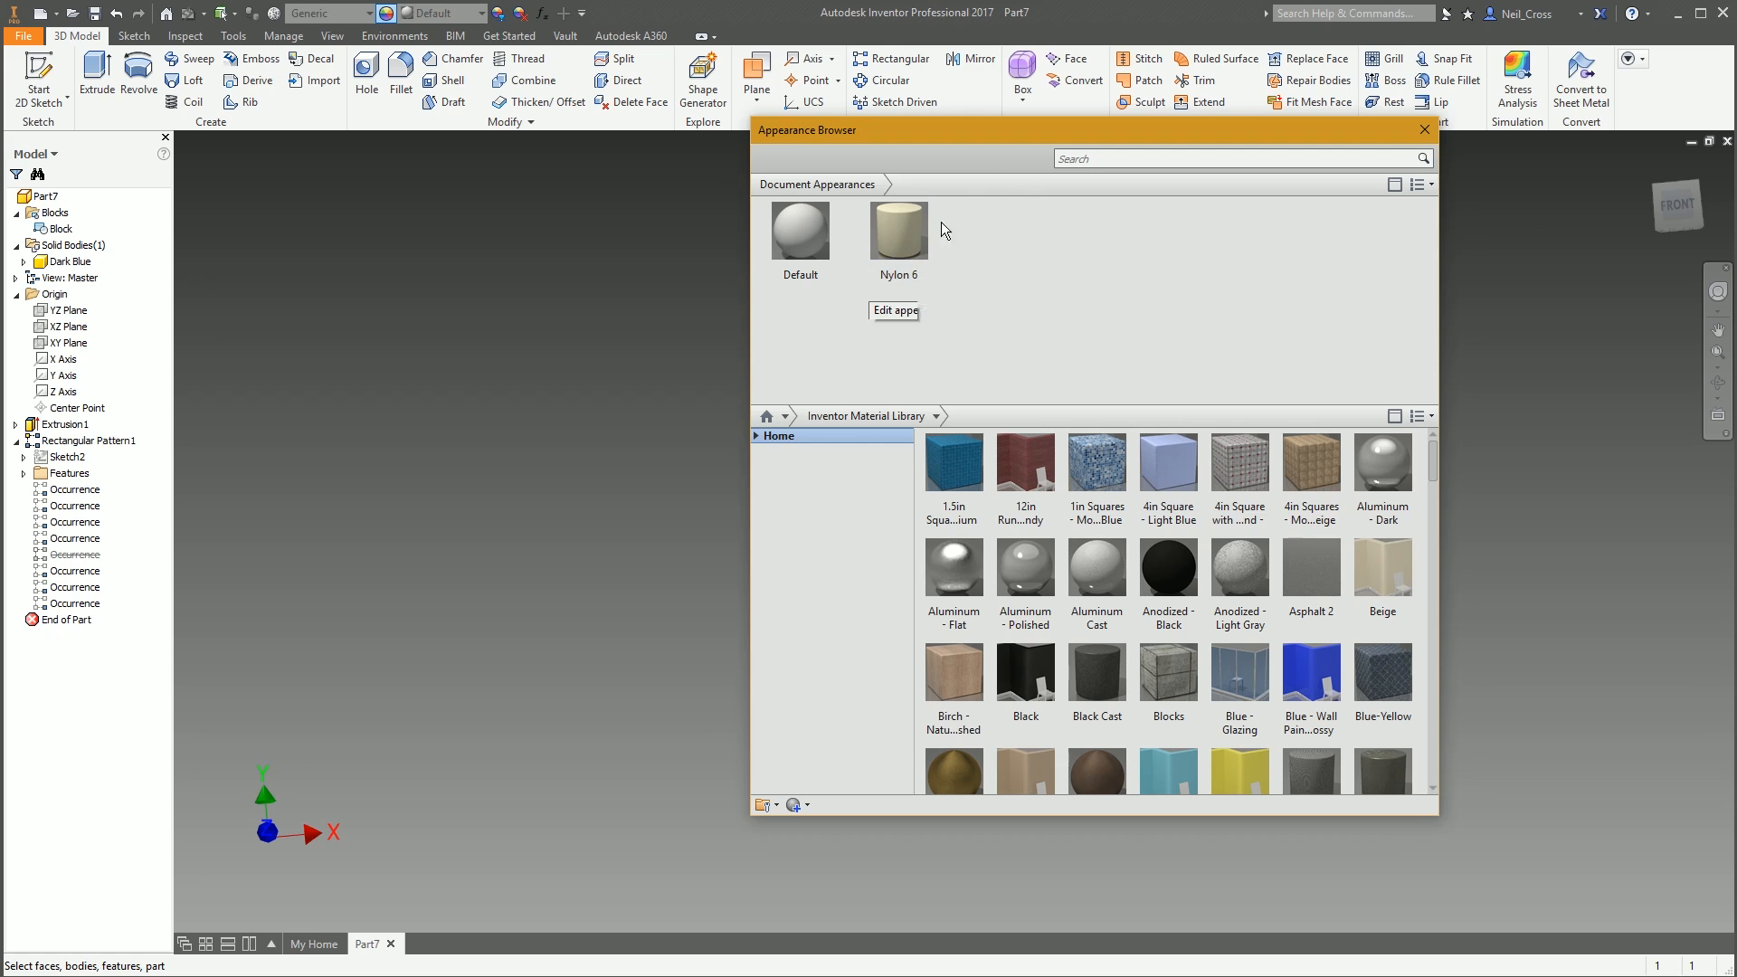
{"action": "right_click", "coordinate": [889, 240]}
{"action": "left_click", "coordinate": [914, 282]}
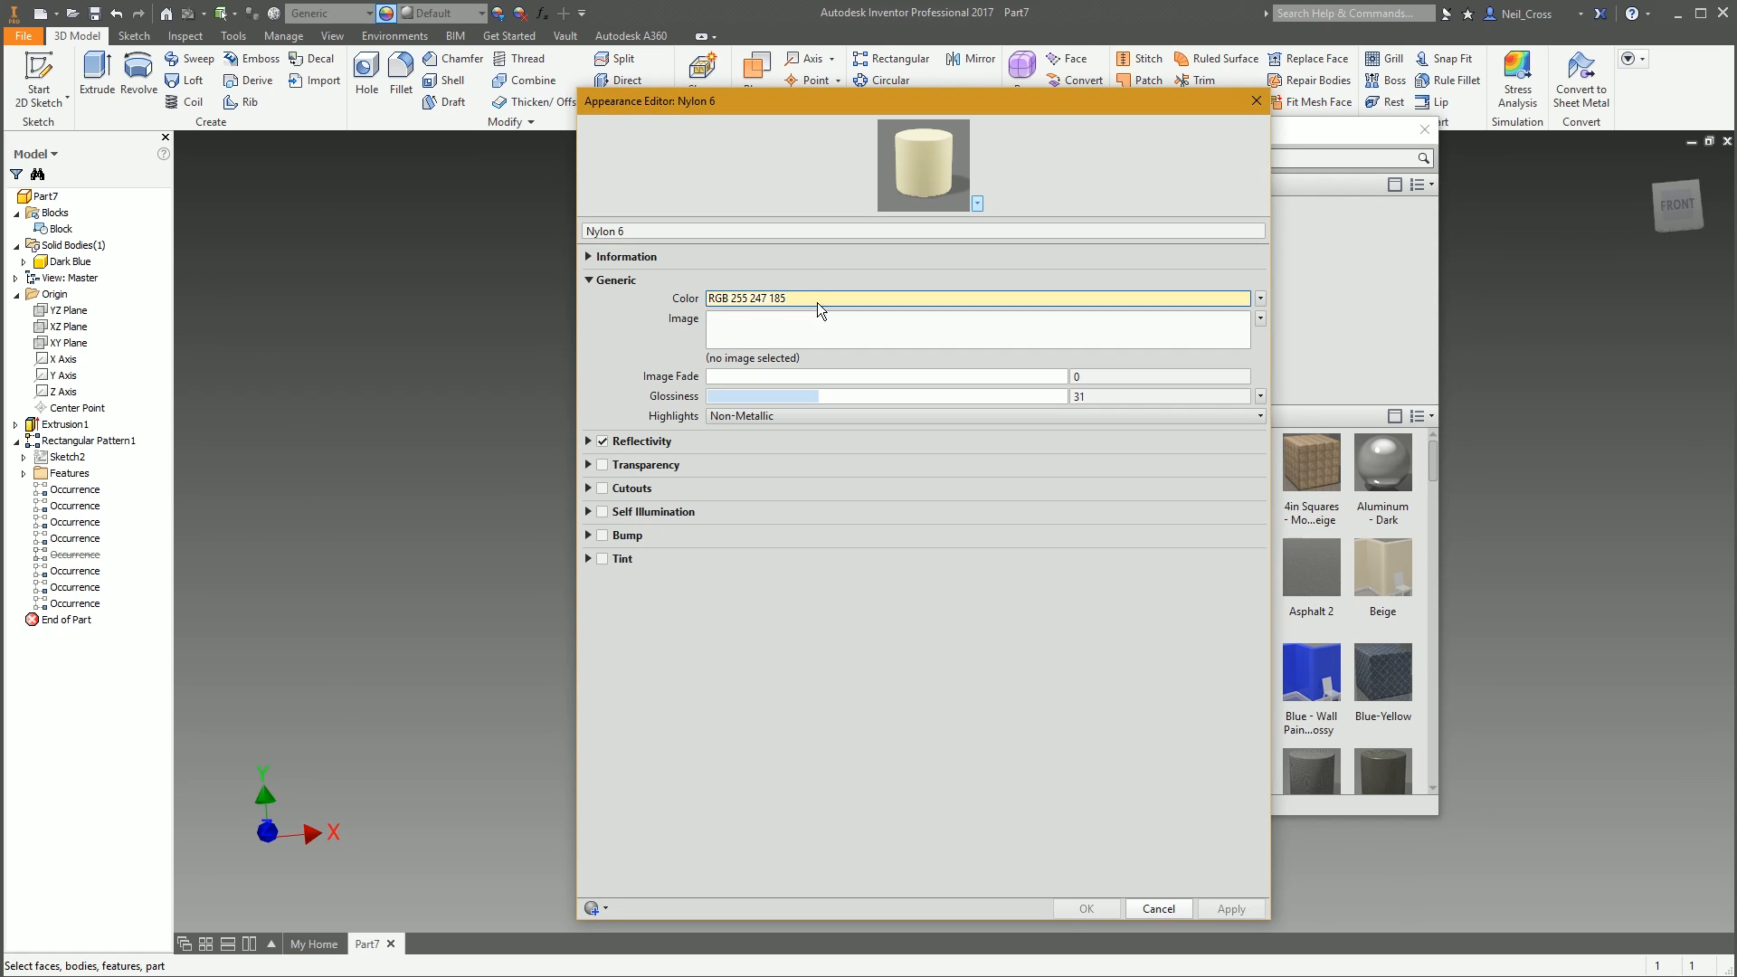
{"action": "left_click", "coordinate": [588, 232]}
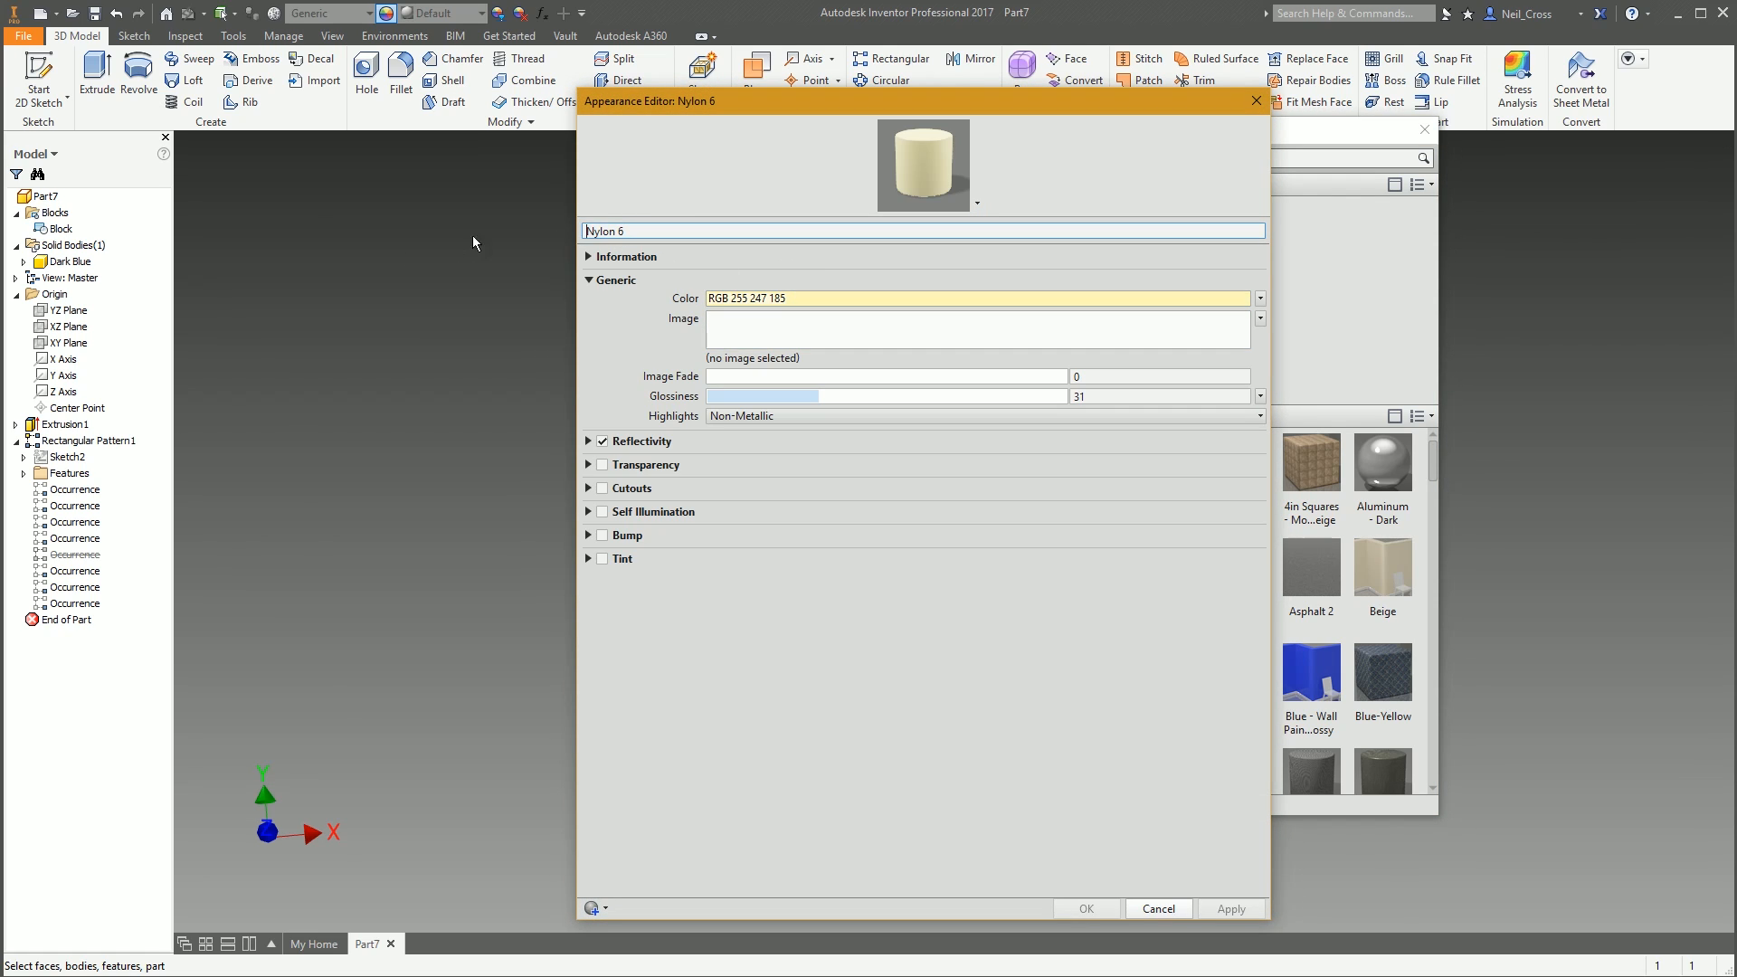
{"action": "key", "text": "Delete"}
{"action": "key", "text": "Delete"}
{"action": "key", "text": "Delete"}
{"action": "key", "text": "Delete"}
{"action": "key", "text": "Delete"}
{"action": "key", "text": "Delete"}
{"action": "key", "text": "Delete"}
{"action": "type", "text": "Dark Blue"}
Set the name in the appearance's information section to Dark Blue
{"action": "left_click", "coordinate": [589, 257]}
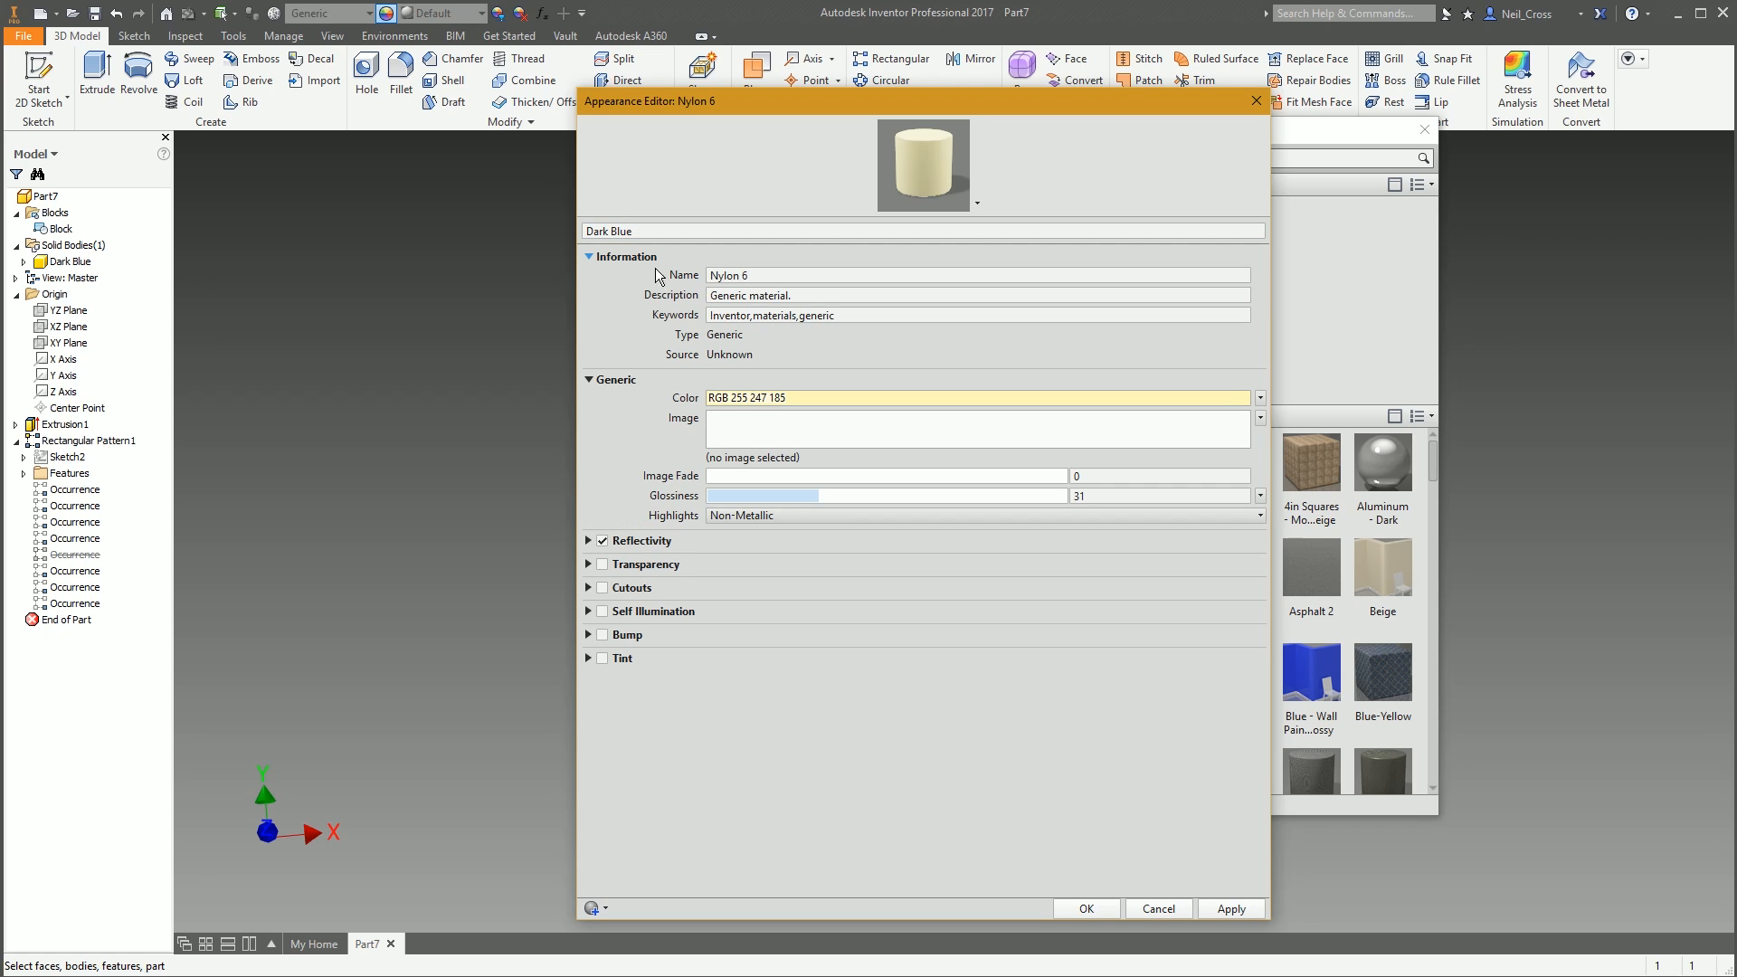
{"action": "left_click", "coordinate": [760, 288]}
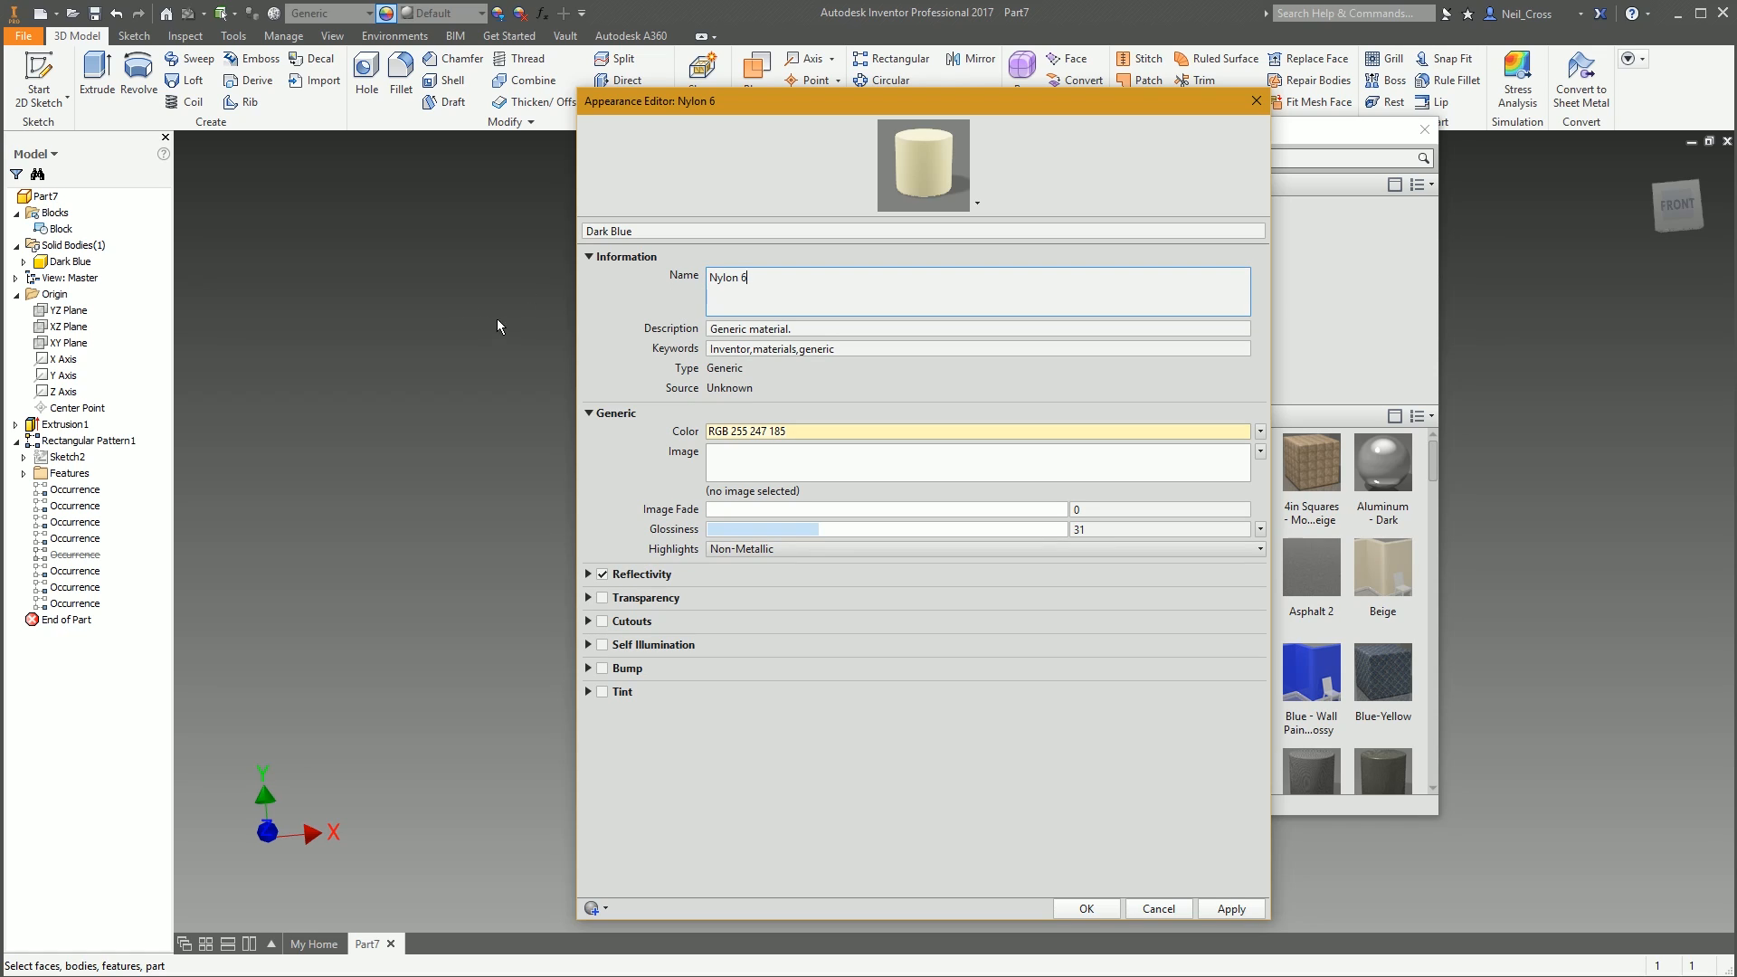
{"action": "left_click", "coordinate": [756, 280]}
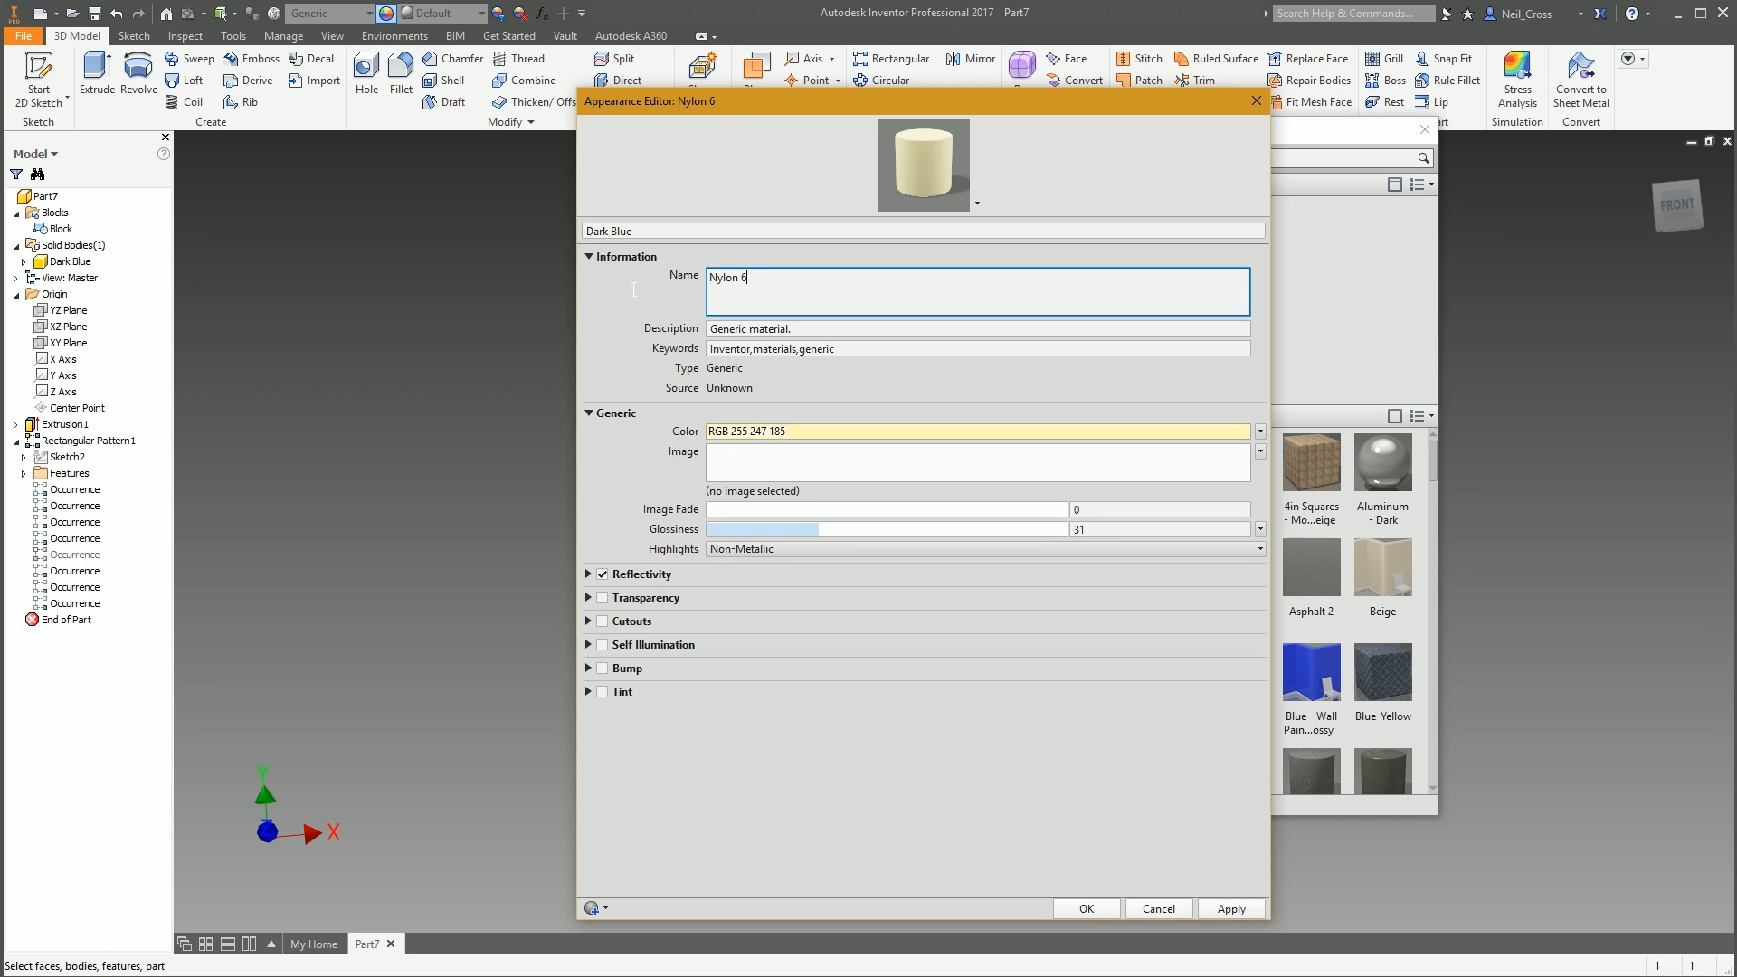
{"action": "triple_click", "coordinate": [767, 278]}
{"action": "type", "text": "Dark Blue"}
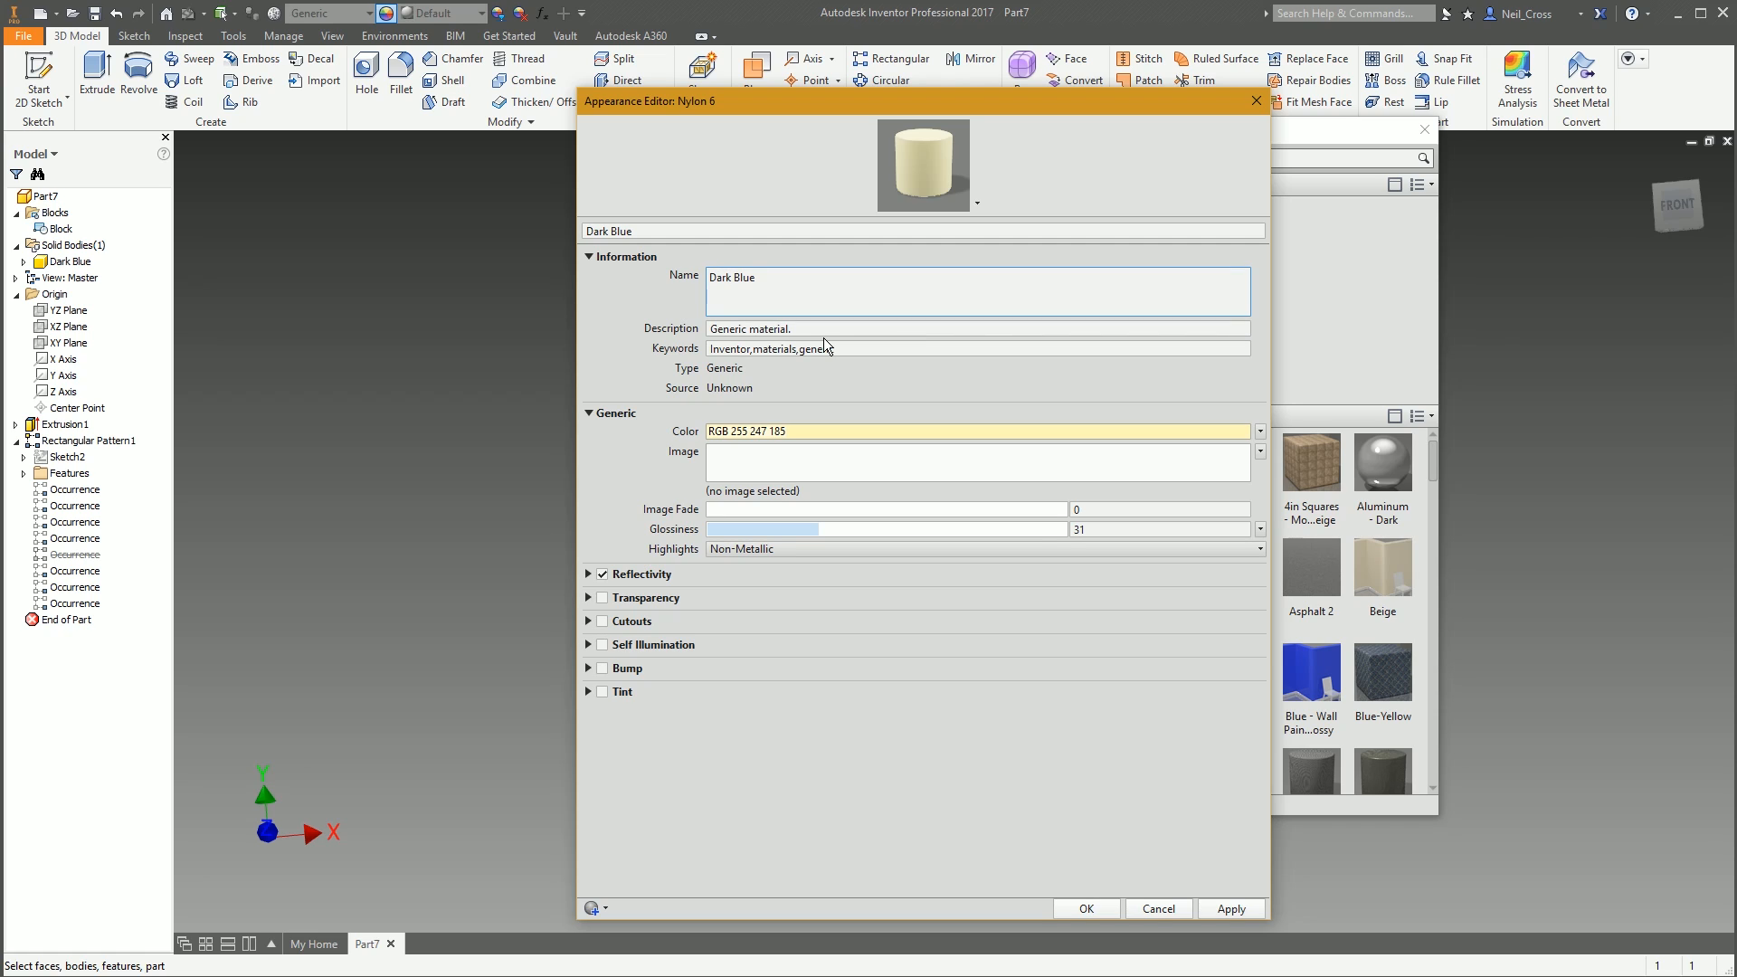
{"action": "left_click", "coordinate": [729, 354]}
{"action": "left_click", "coordinate": [729, 280]}
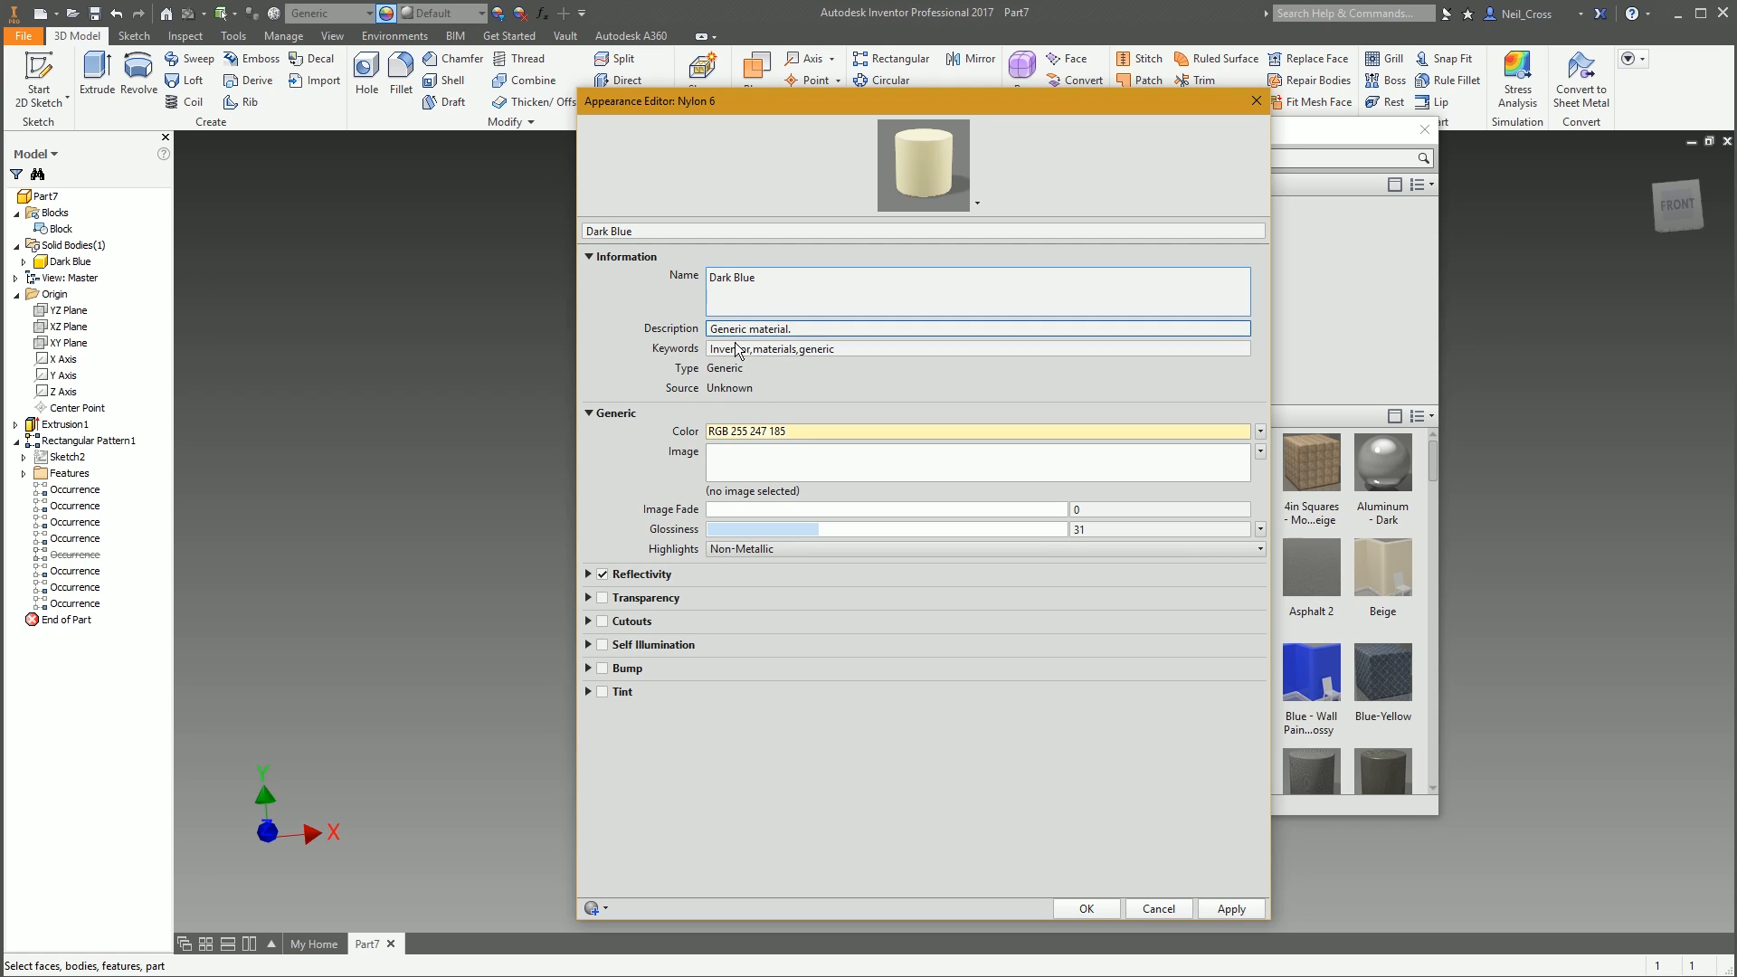
{"action": "left_click", "coordinate": [880, 347]}
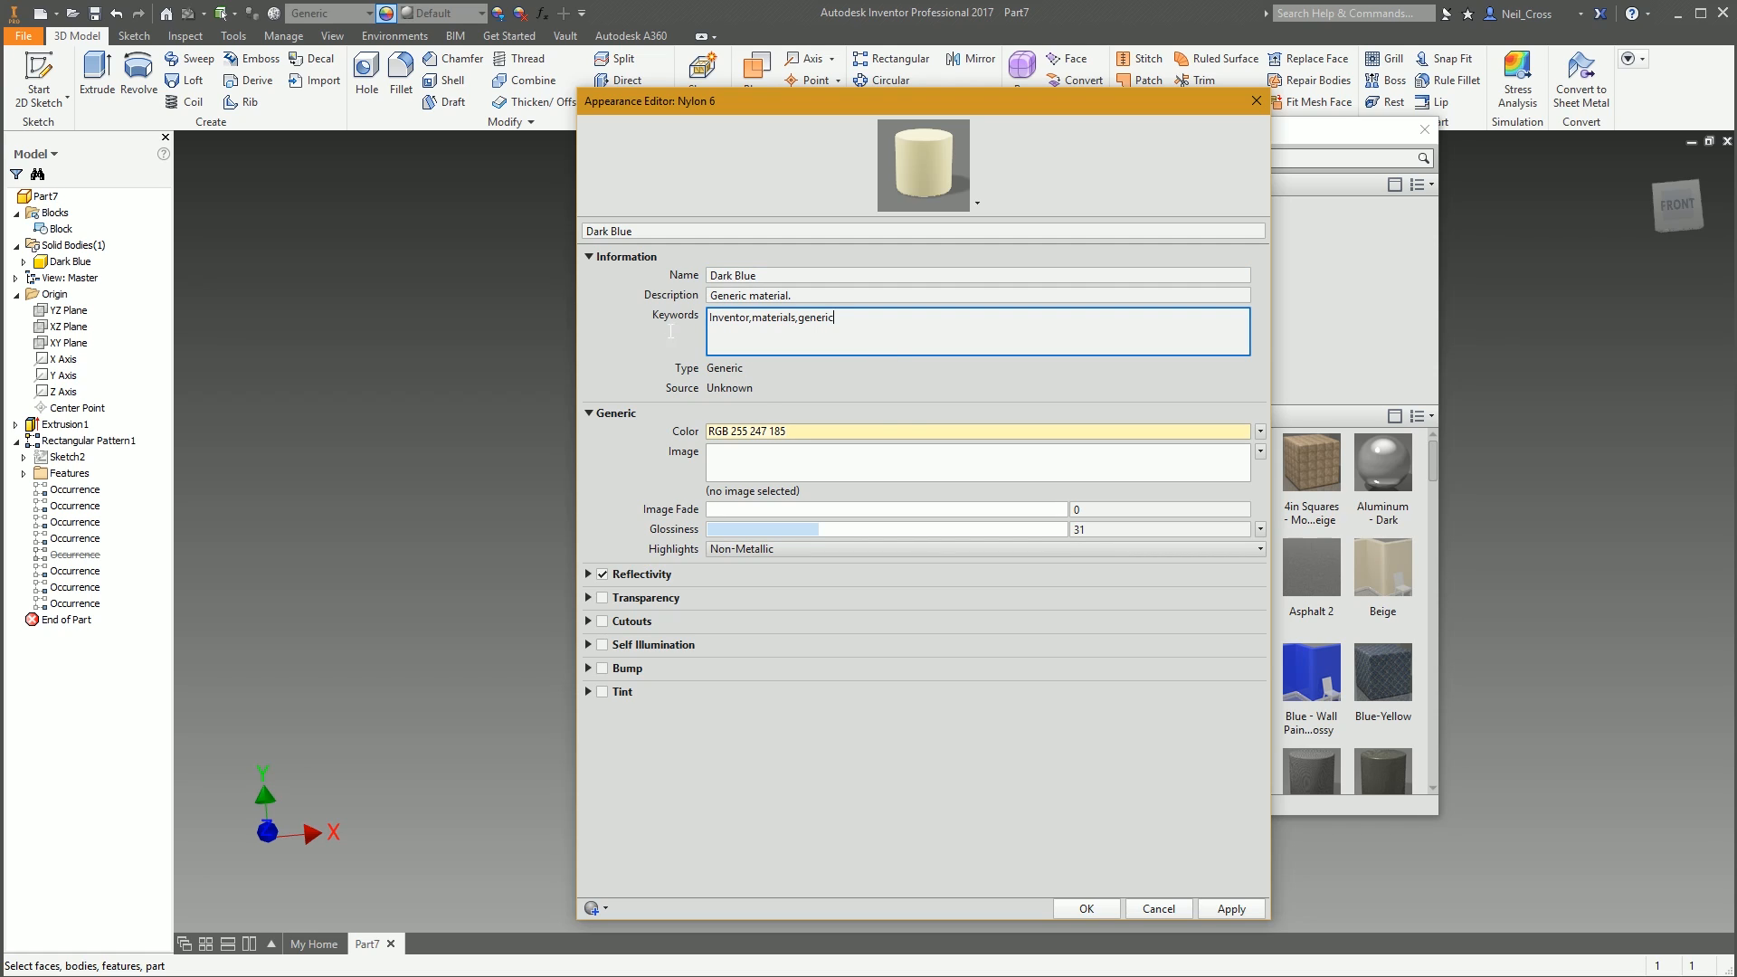
{"action": "triple_click", "coordinate": [756, 325]}
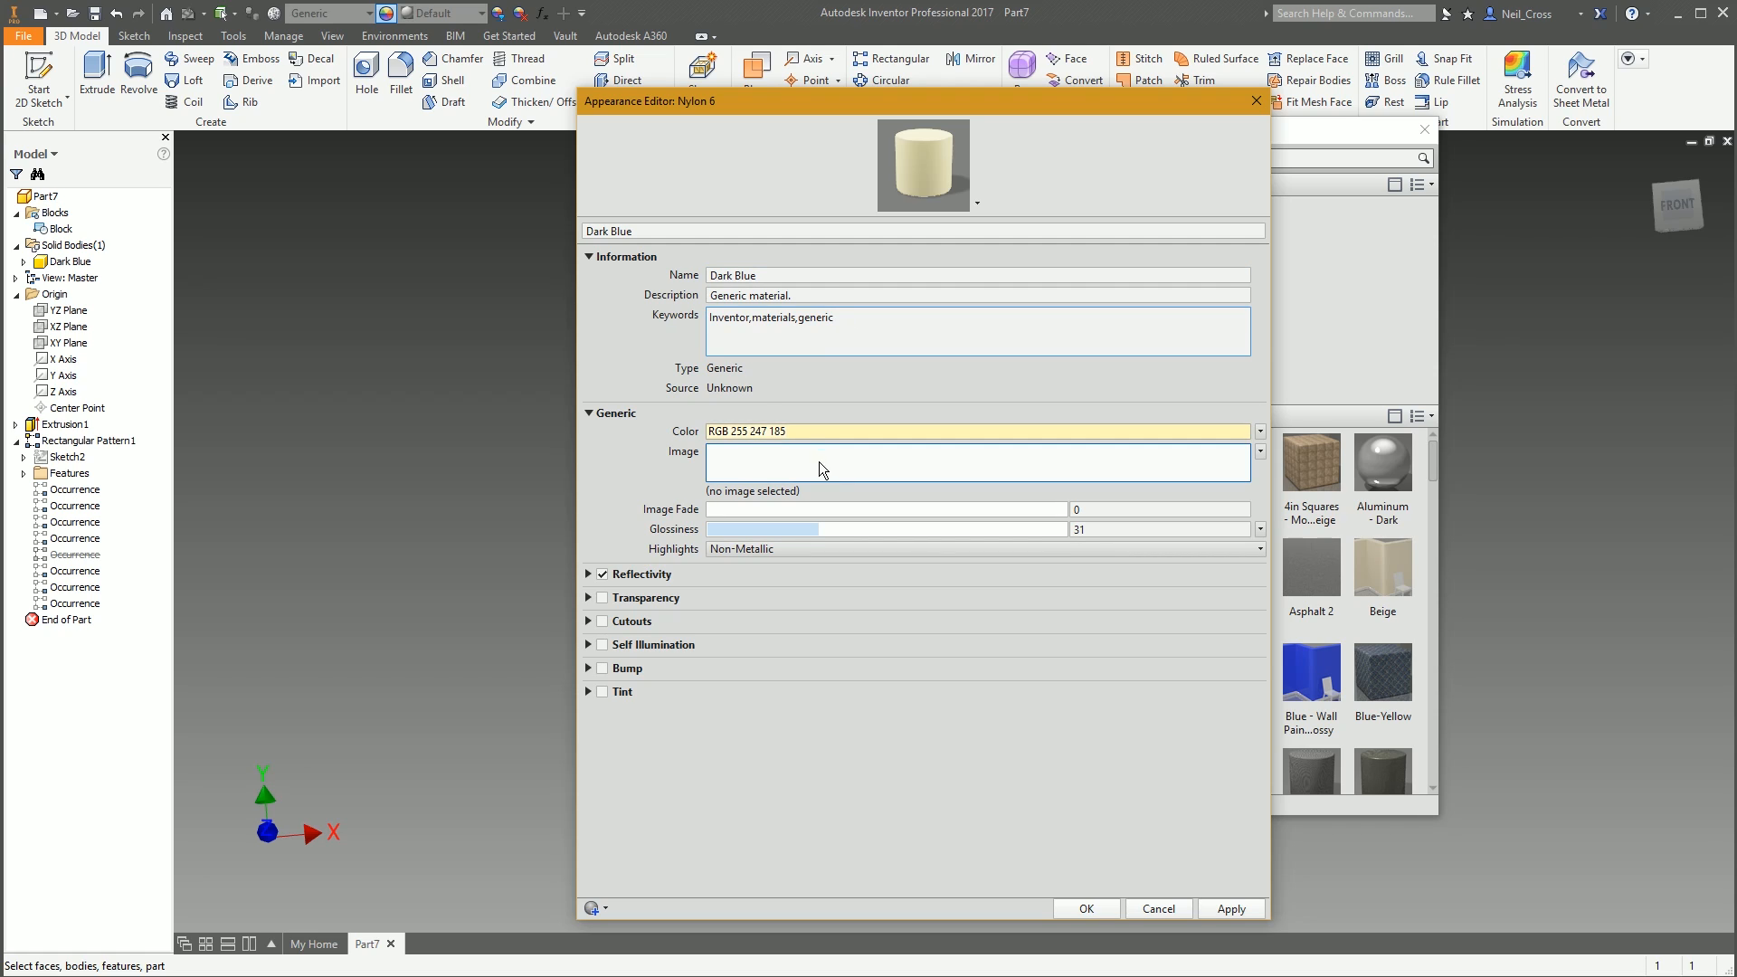
Set the Dark Blue appearance's color to RGB 40 90 128 and save it as a custom color
{"action": "left_click", "coordinate": [737, 432]}
{"action": "left_click", "coordinate": [932, 621]}
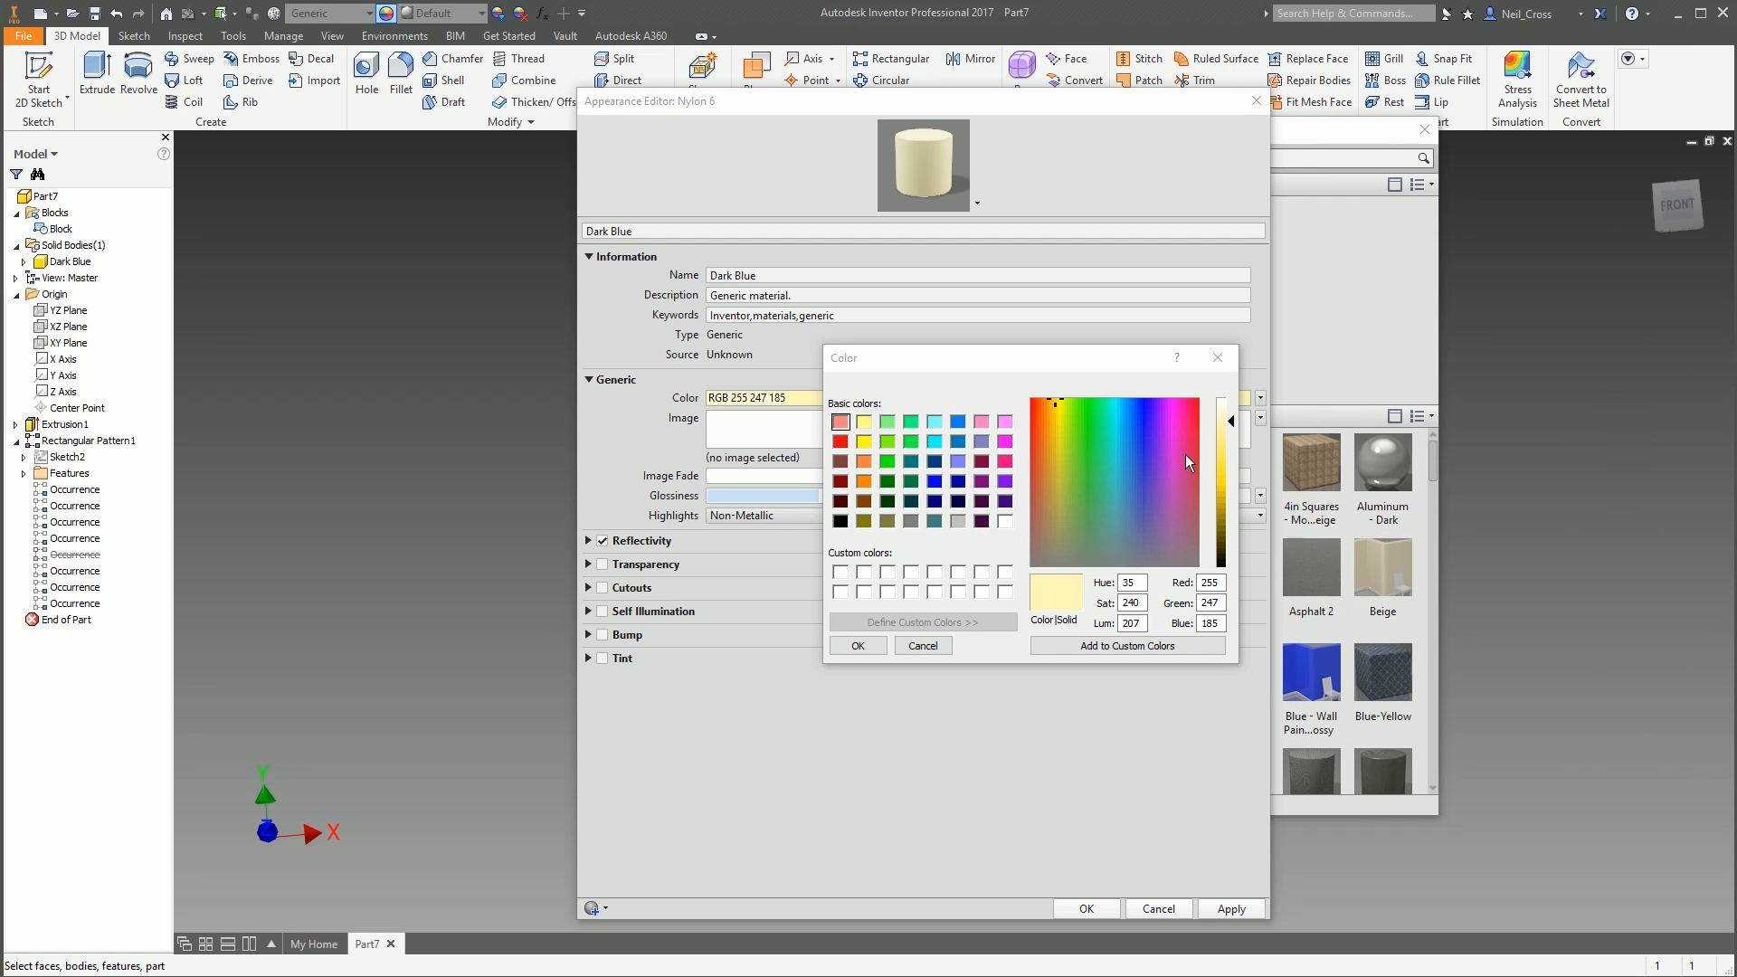
{"action": "left_click", "coordinate": [1139, 481]}
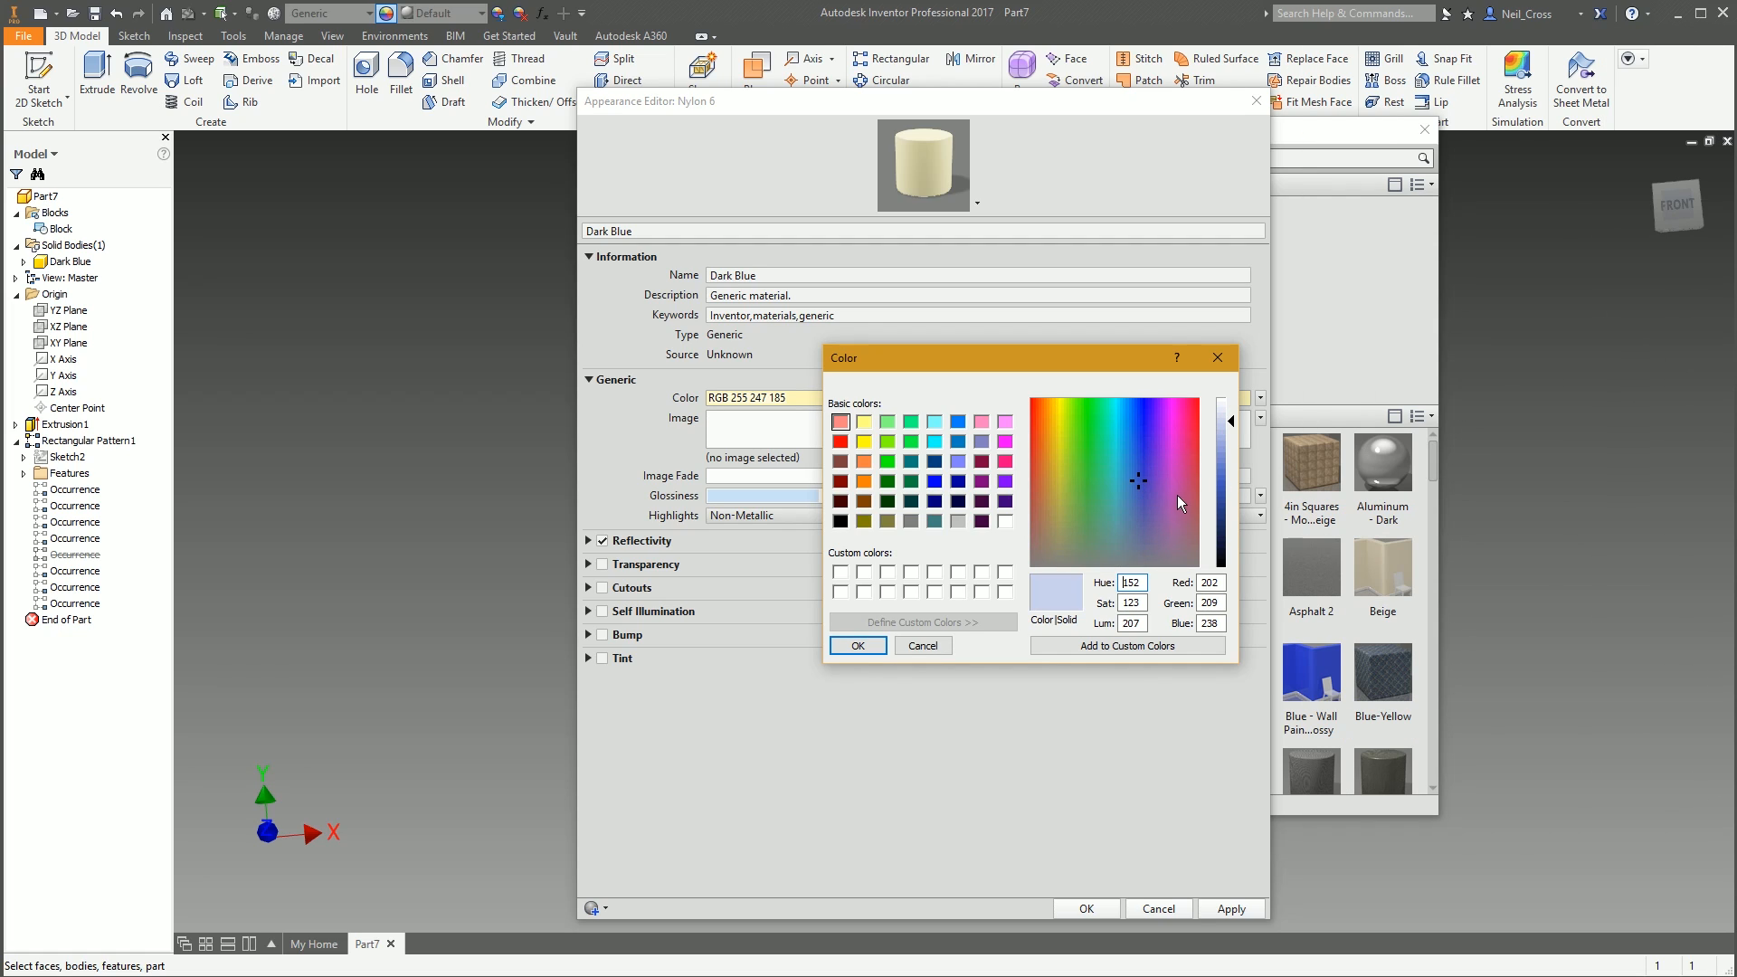
{"action": "left_click", "coordinate": [1127, 489]}
{"action": "left_click", "coordinate": [1131, 492]}
{"action": "left_click", "coordinate": [1128, 483]}
{"action": "left_click", "coordinate": [1128, 480]}
{"action": "left_click_drag", "start_coordinate": [1231, 422], "coordinate": [1229, 516]}
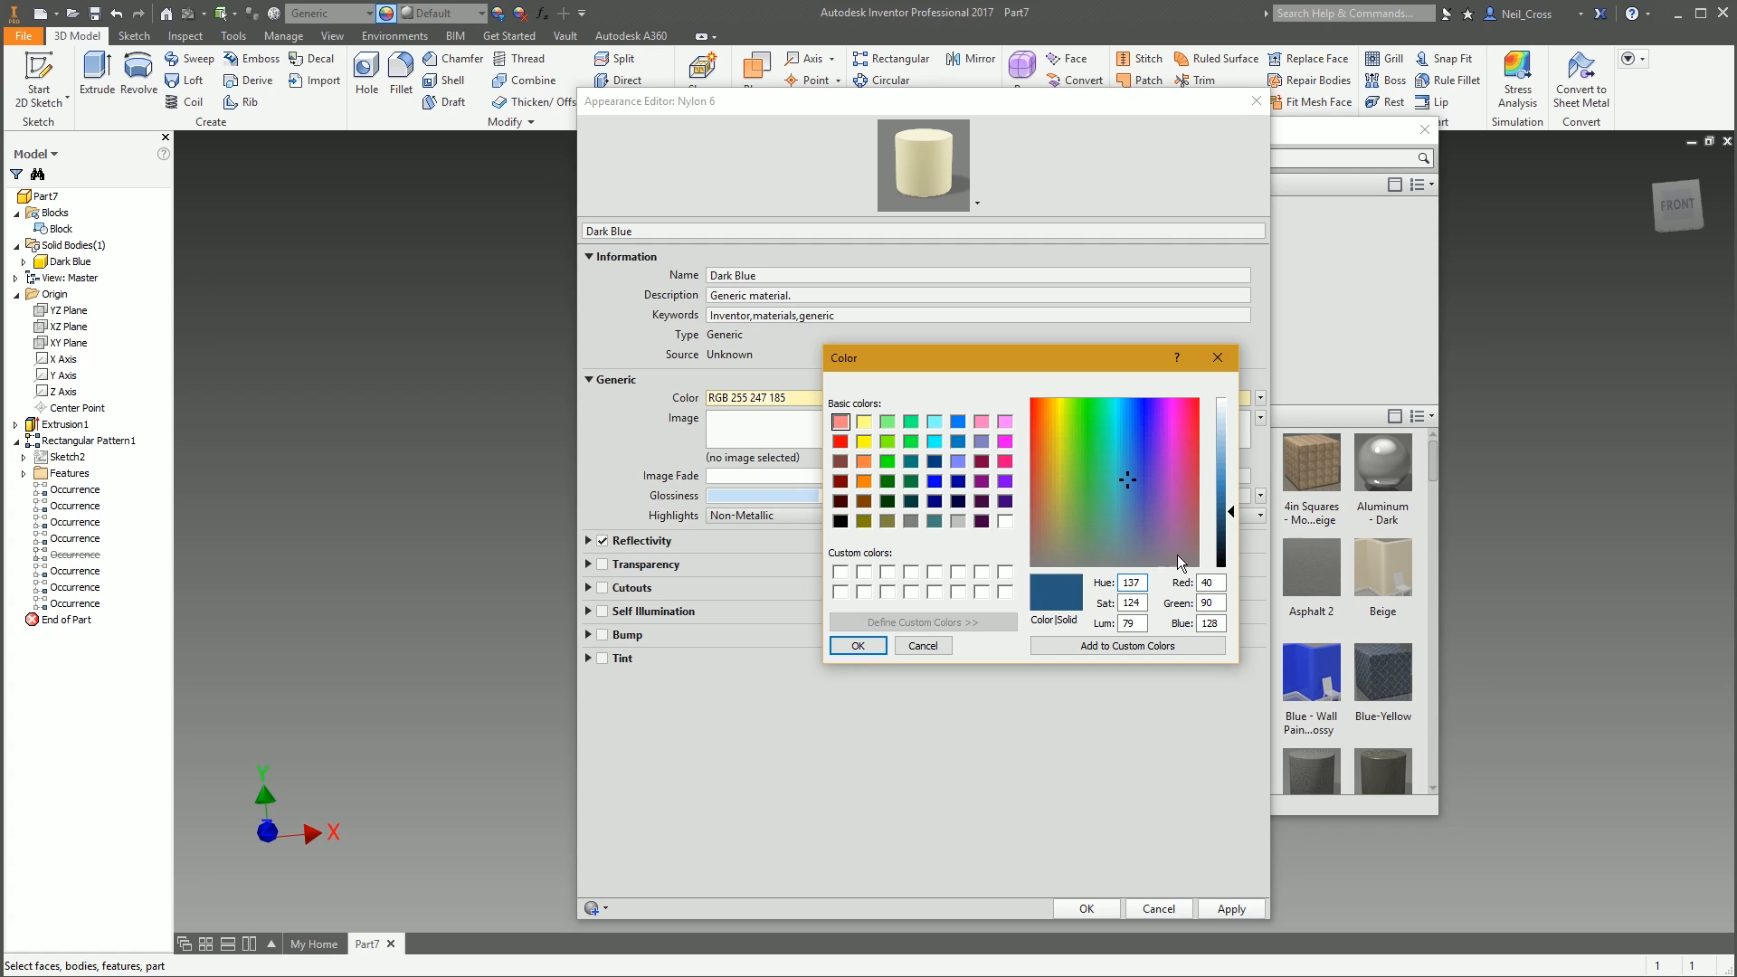
{"action": "left_click", "coordinate": [1099, 645]}
{"action": "left_click", "coordinate": [839, 573]}
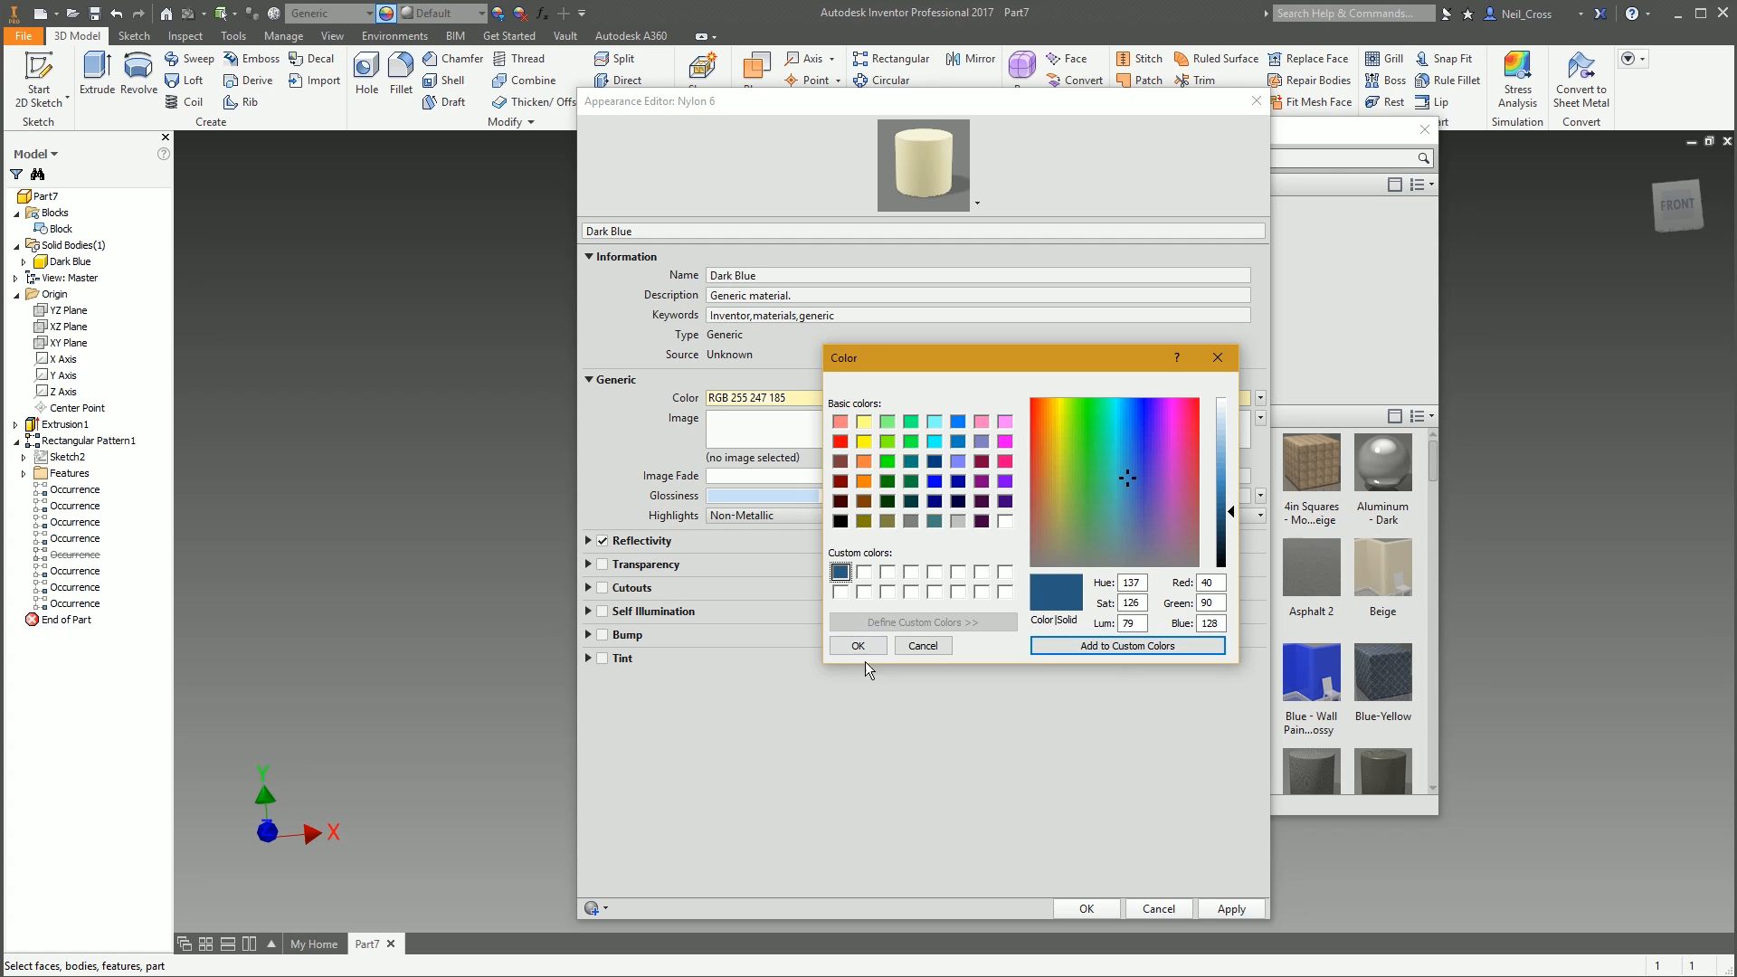
{"action": "left_click", "coordinate": [858, 645]}
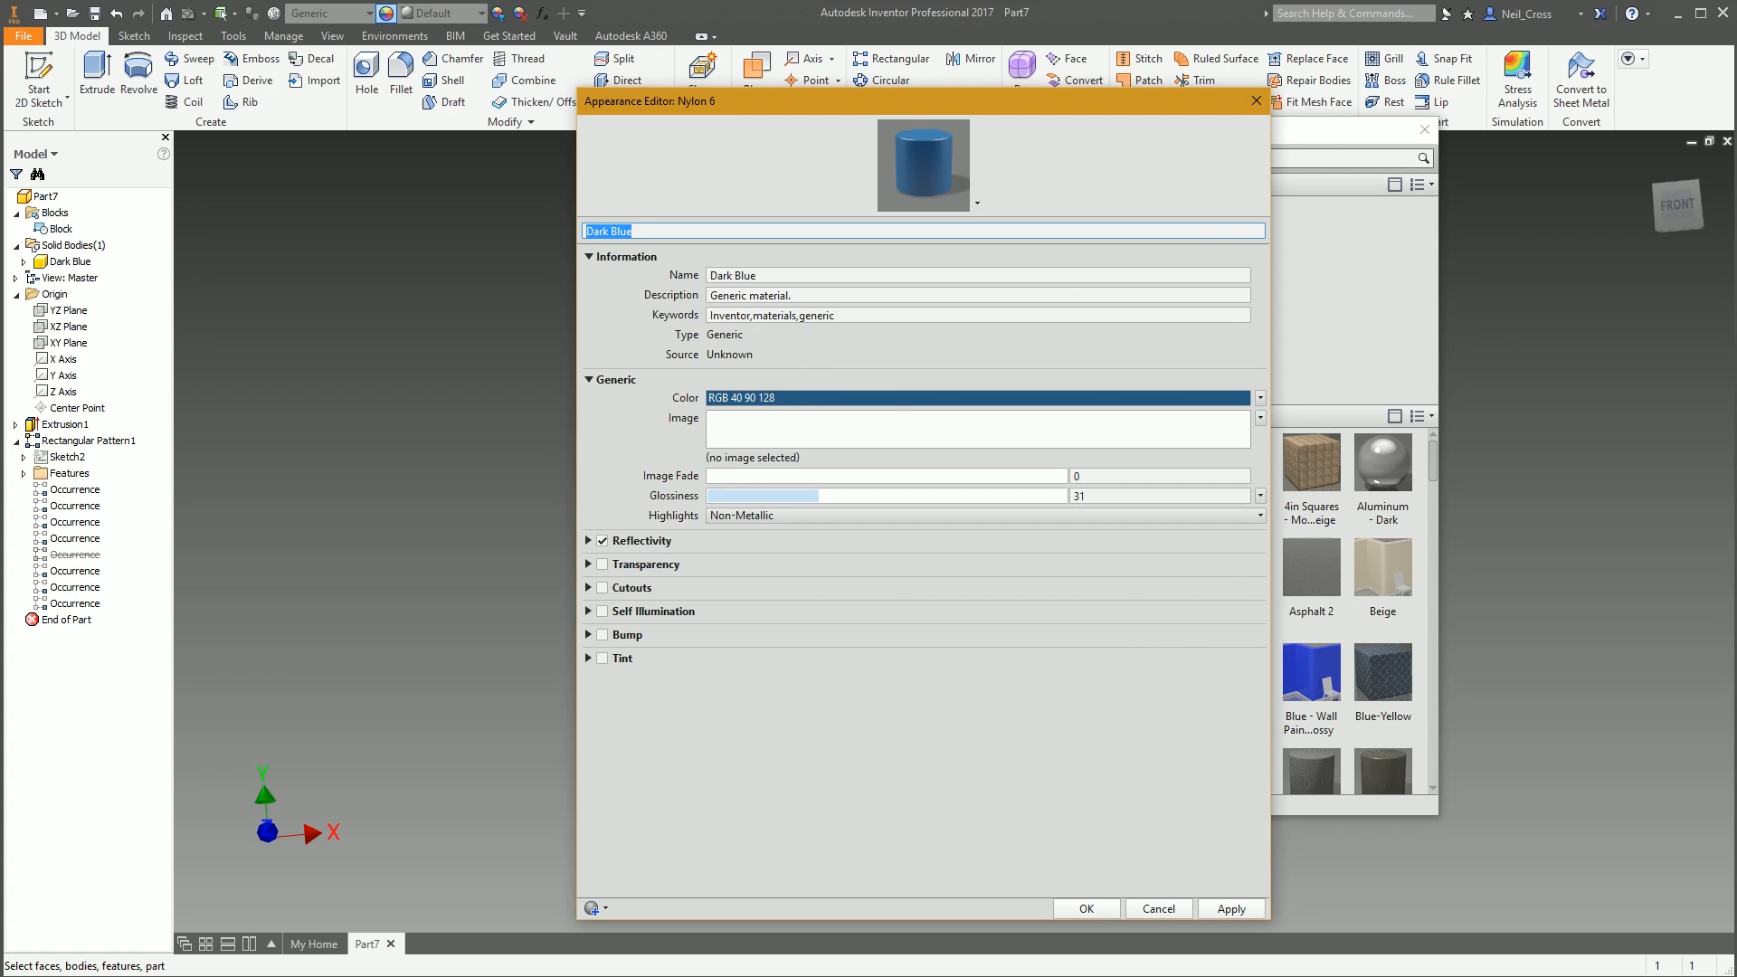
Review the red, green and blue values in the appearance's color definition without changing them
{"action": "key", "text": "alt+Tab"}
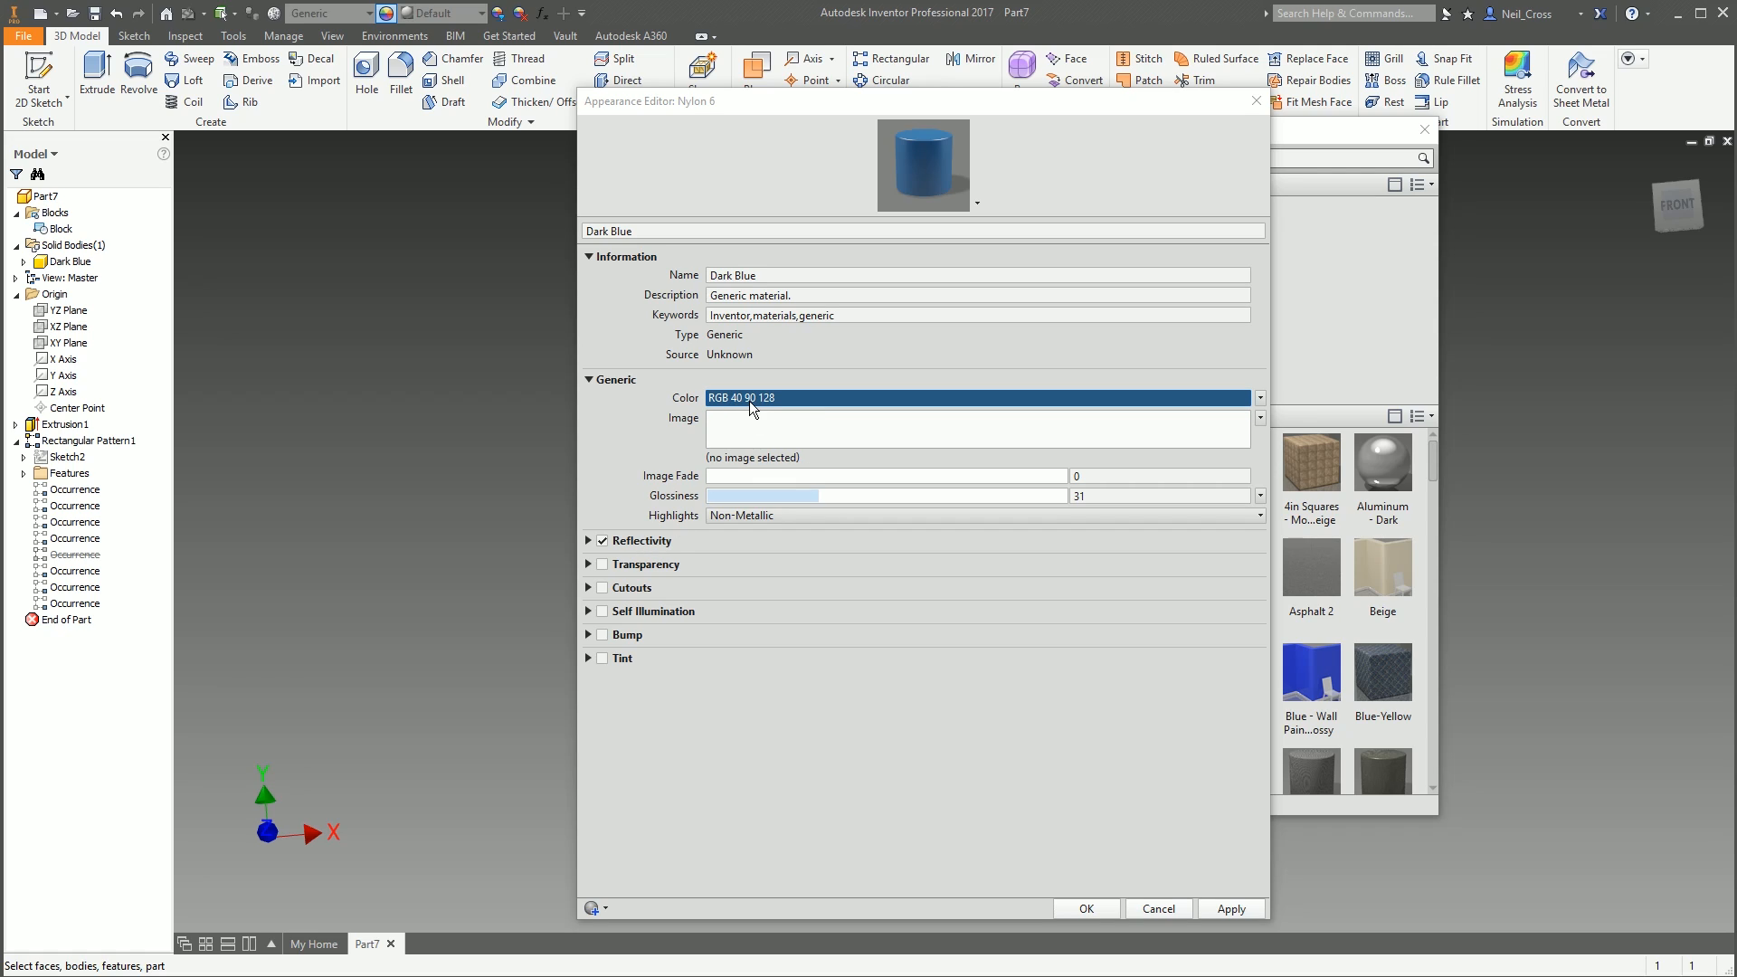
{"action": "left_click", "coordinate": [781, 396]}
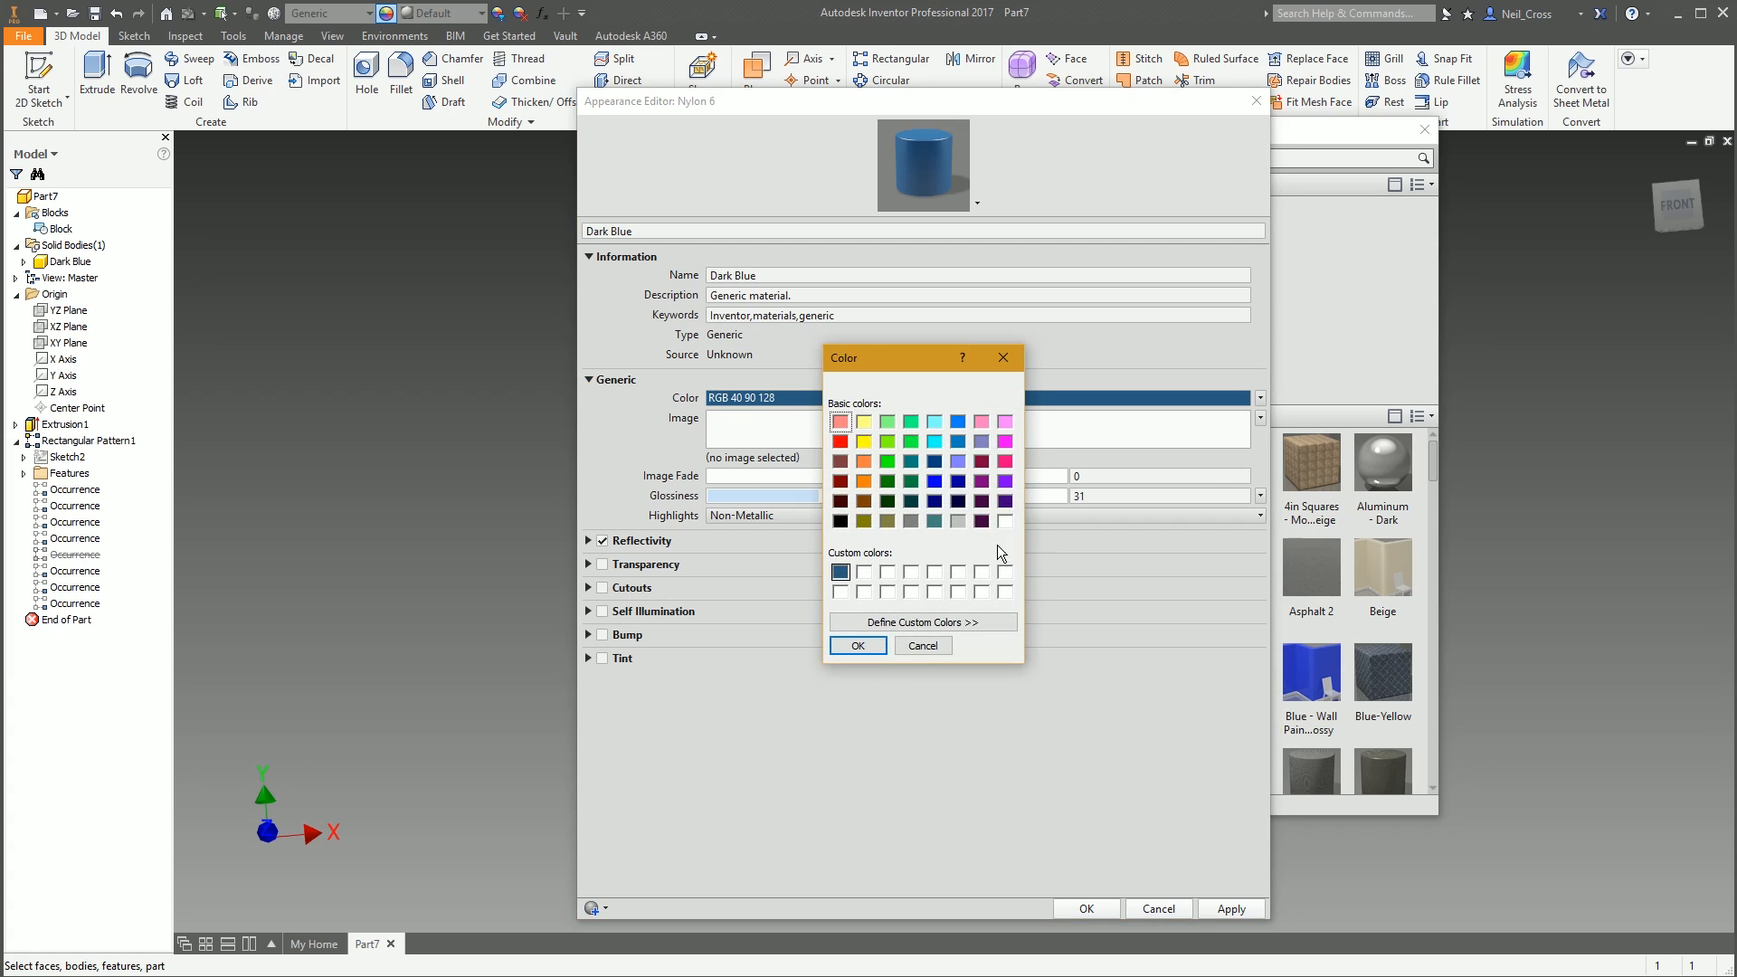
{"action": "left_click", "coordinate": [923, 622]}
{"action": "double_click", "coordinate": [1209, 583]}
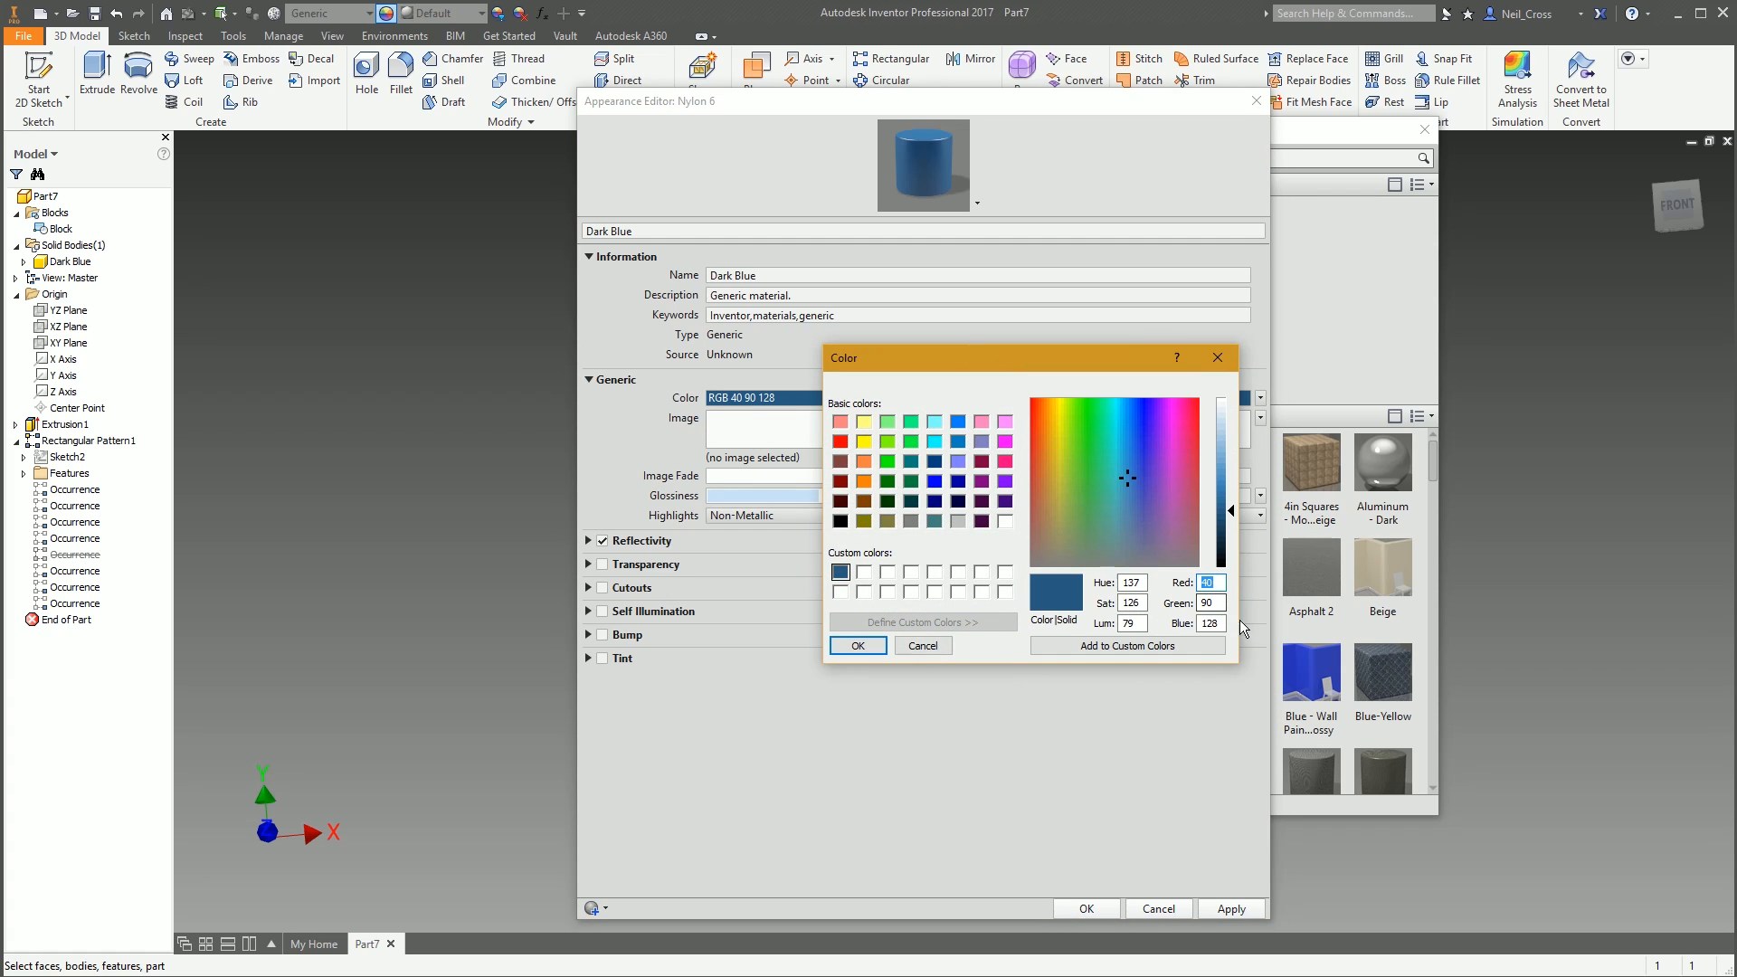
{"action": "left_click", "coordinate": [1218, 357]}
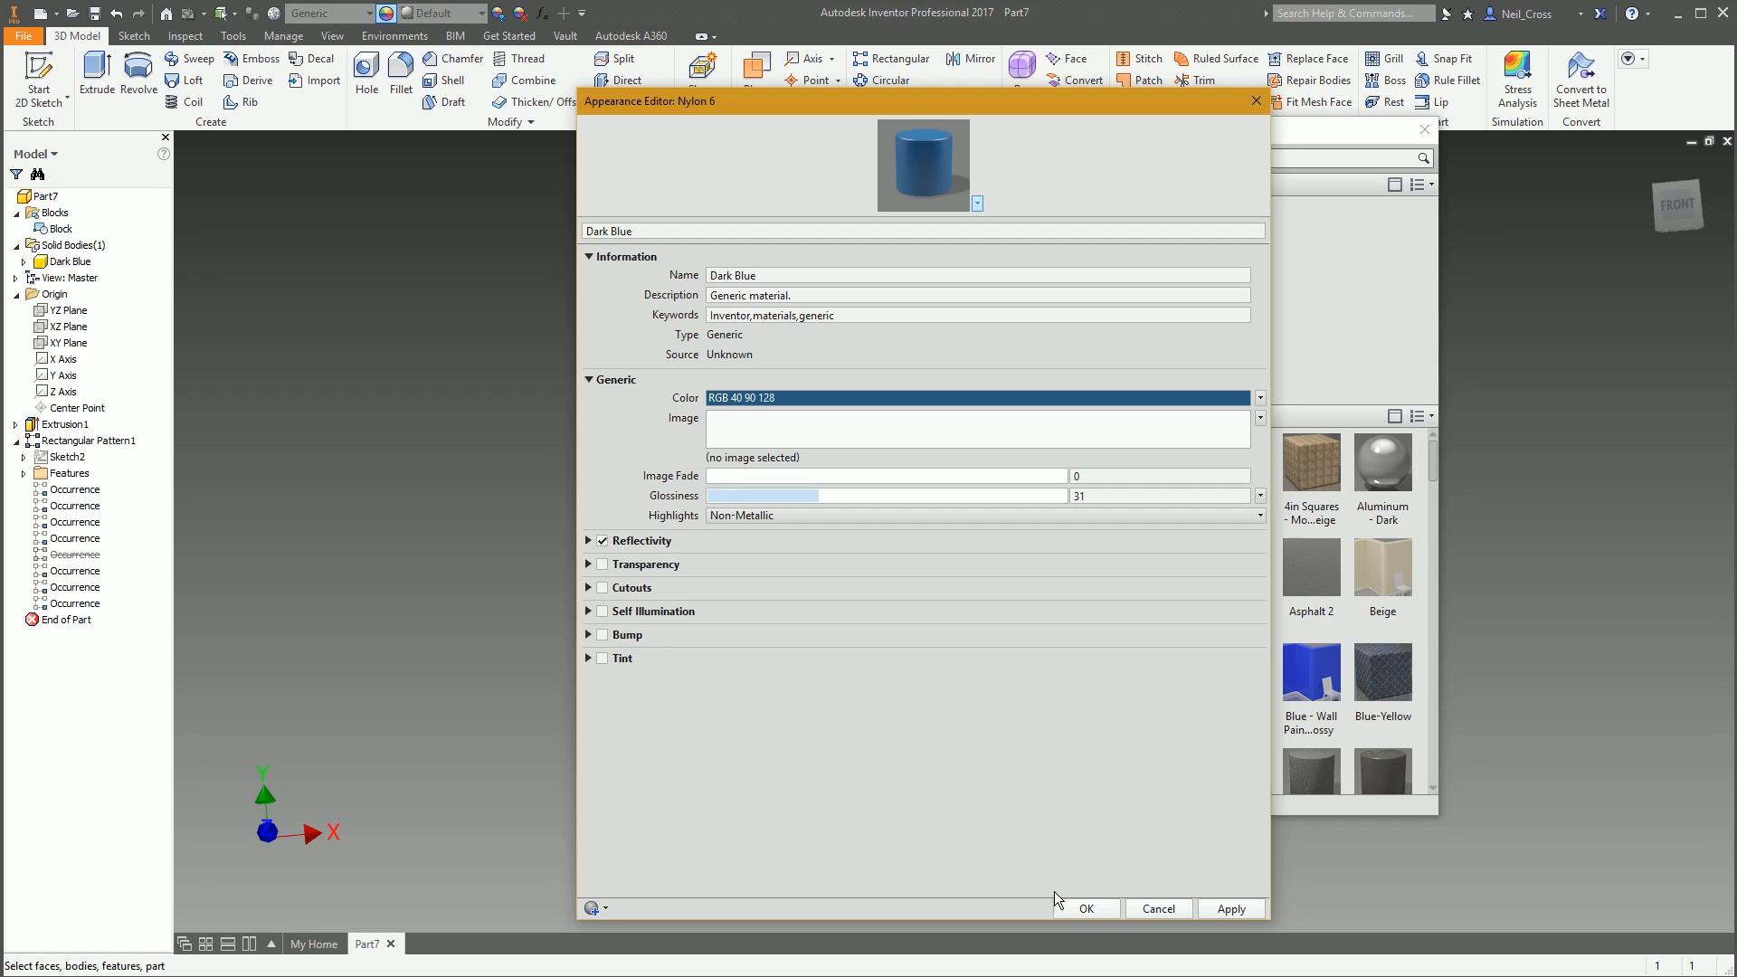
Apply the Dark Blue appearance edits and close the Appearance Editor and the Appearance Browser
{"action": "left_click", "coordinate": [1218, 910]}
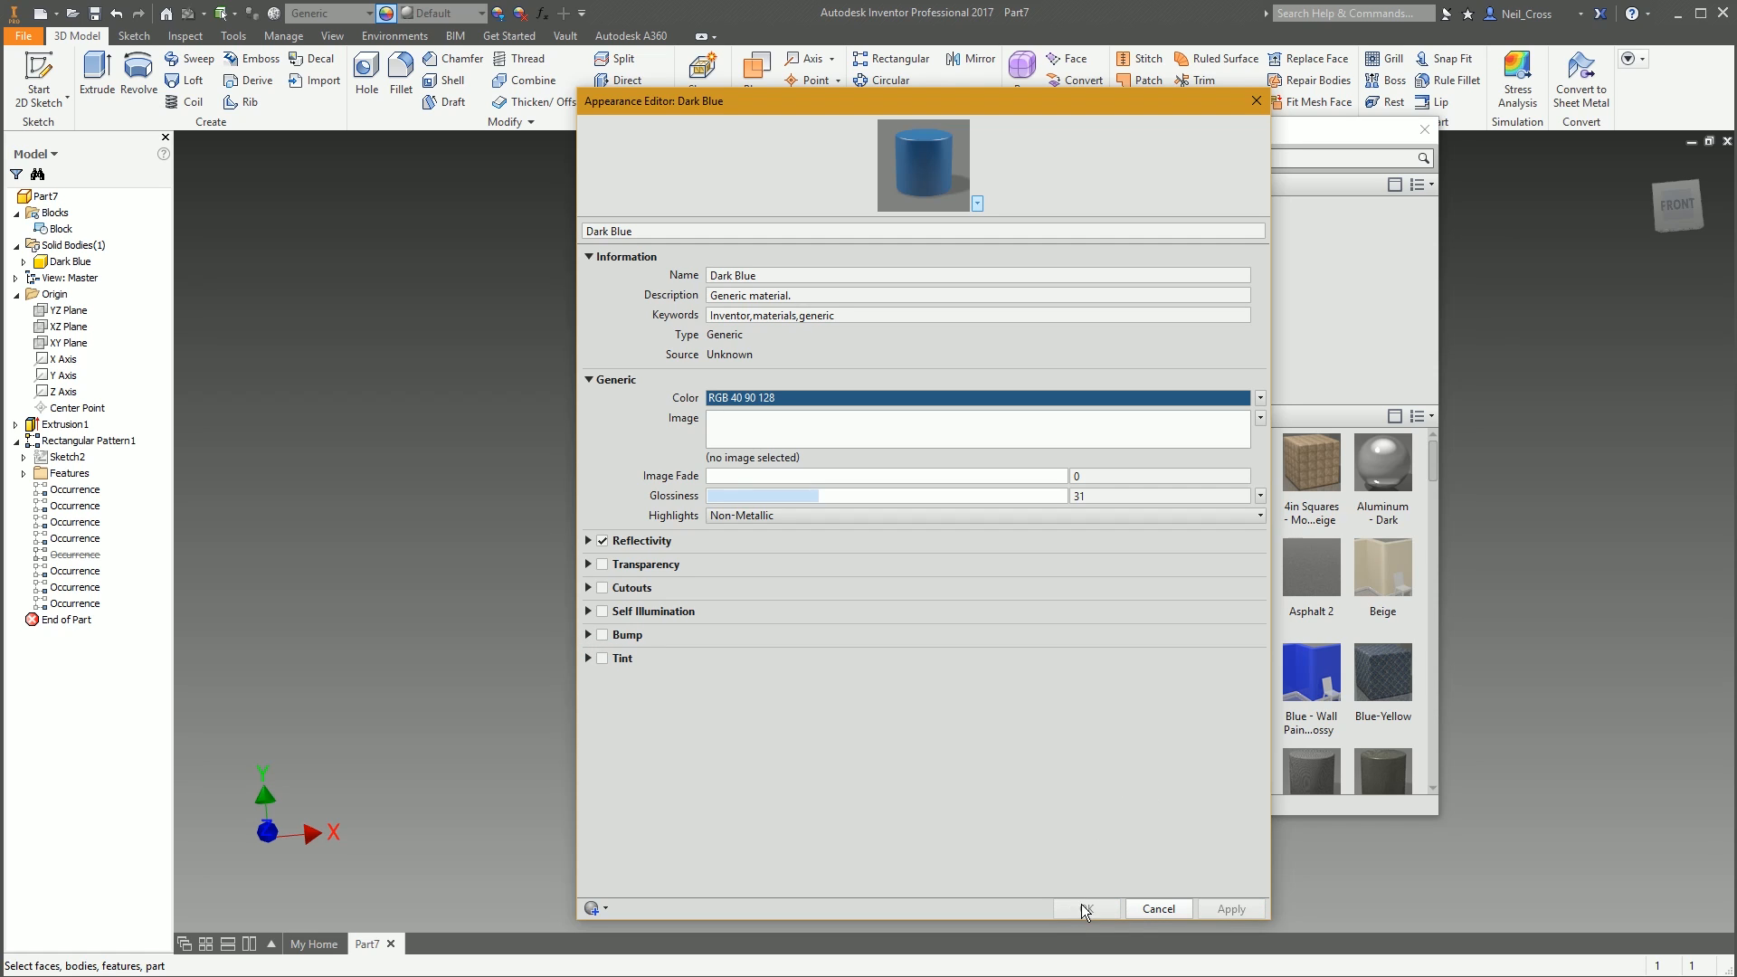
{"action": "left_click", "coordinate": [1159, 914]}
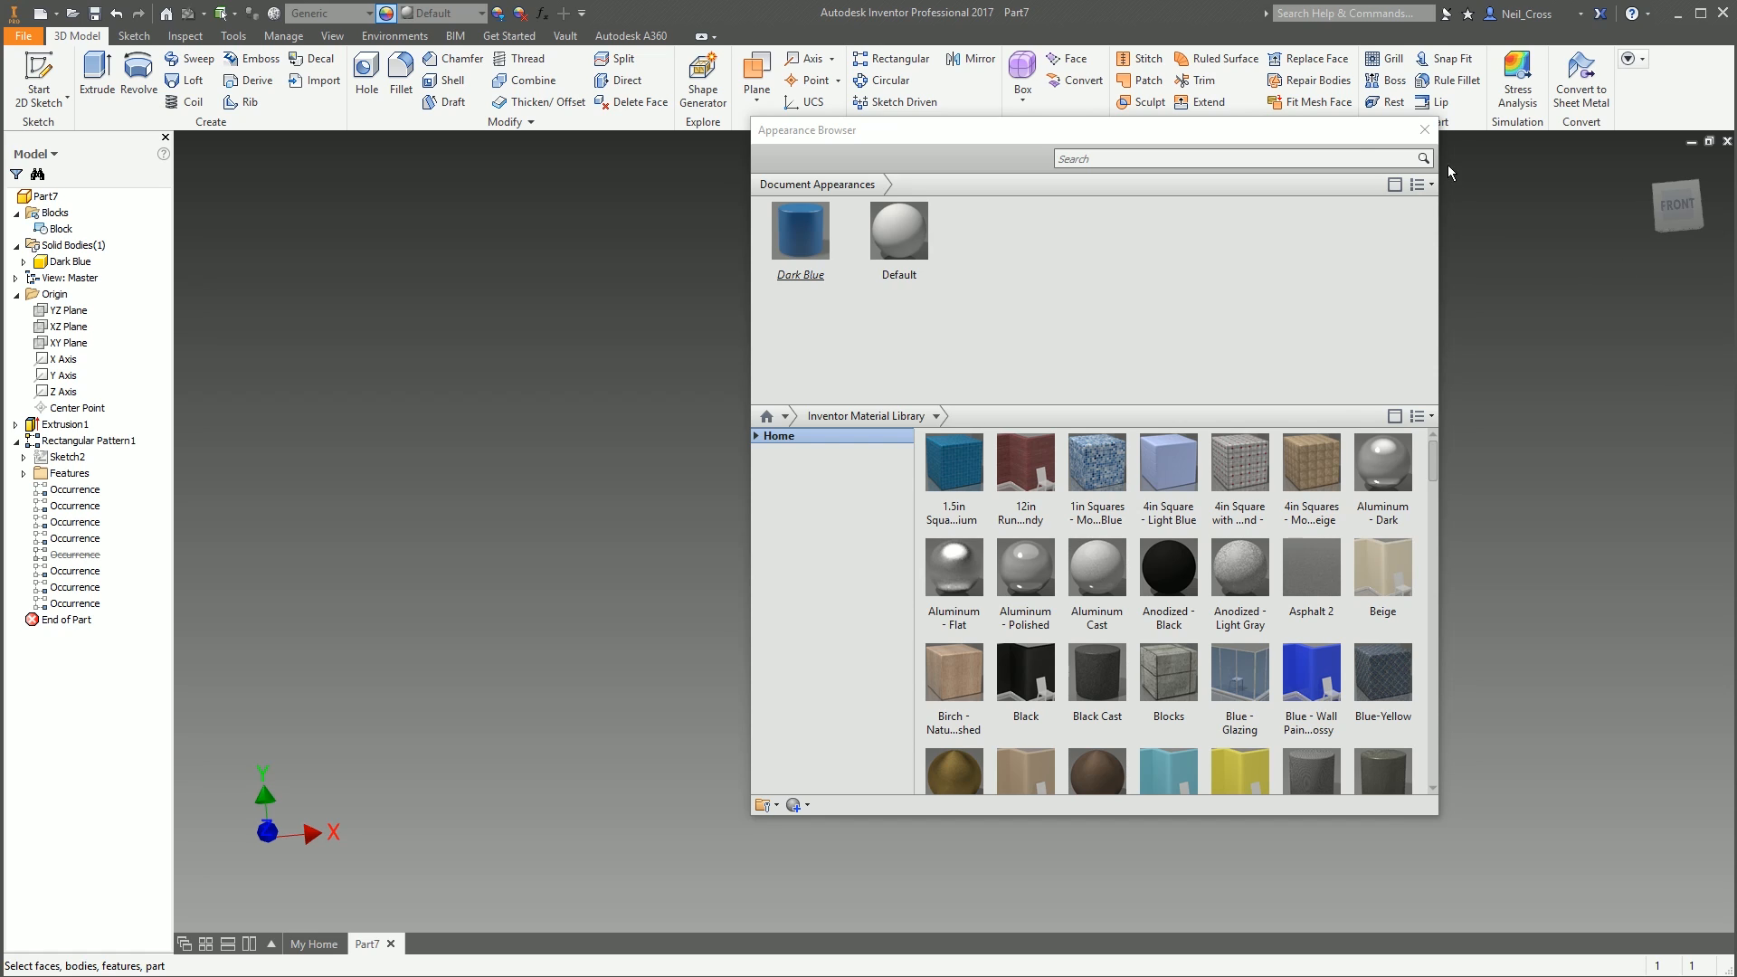
{"action": "left_click_drag", "start_coordinate": [1314, 134], "coordinate": [1221, 165]}
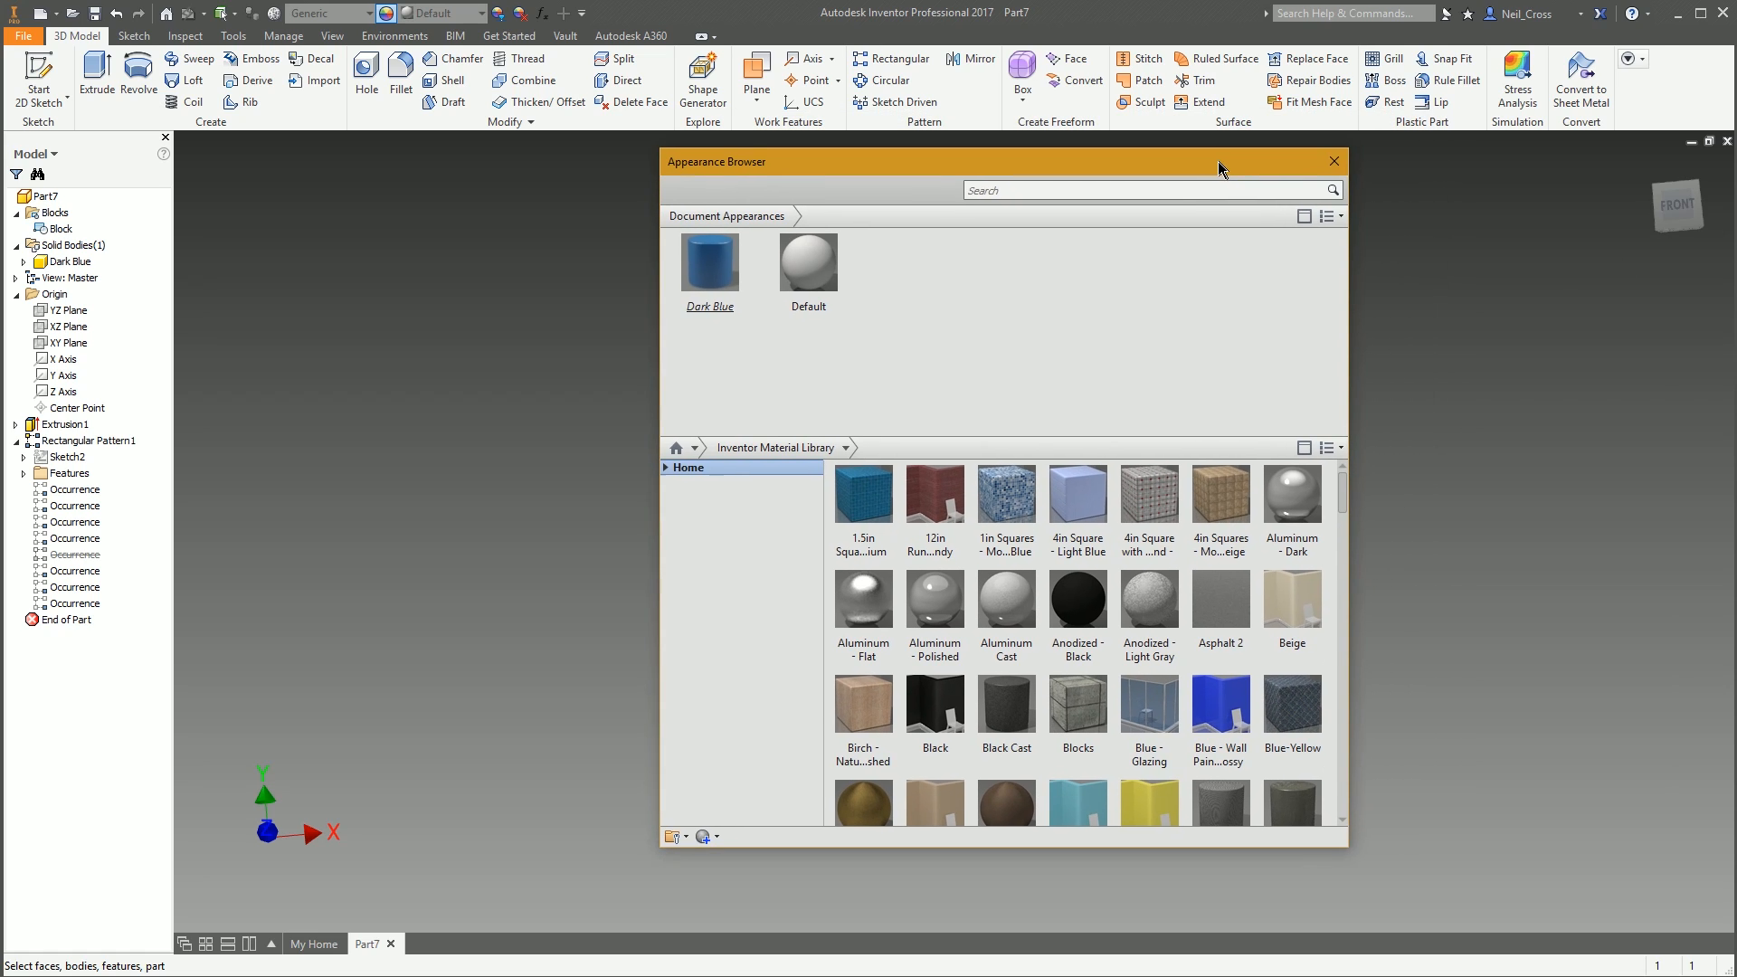
{"action": "left_click", "coordinate": [1331, 164]}
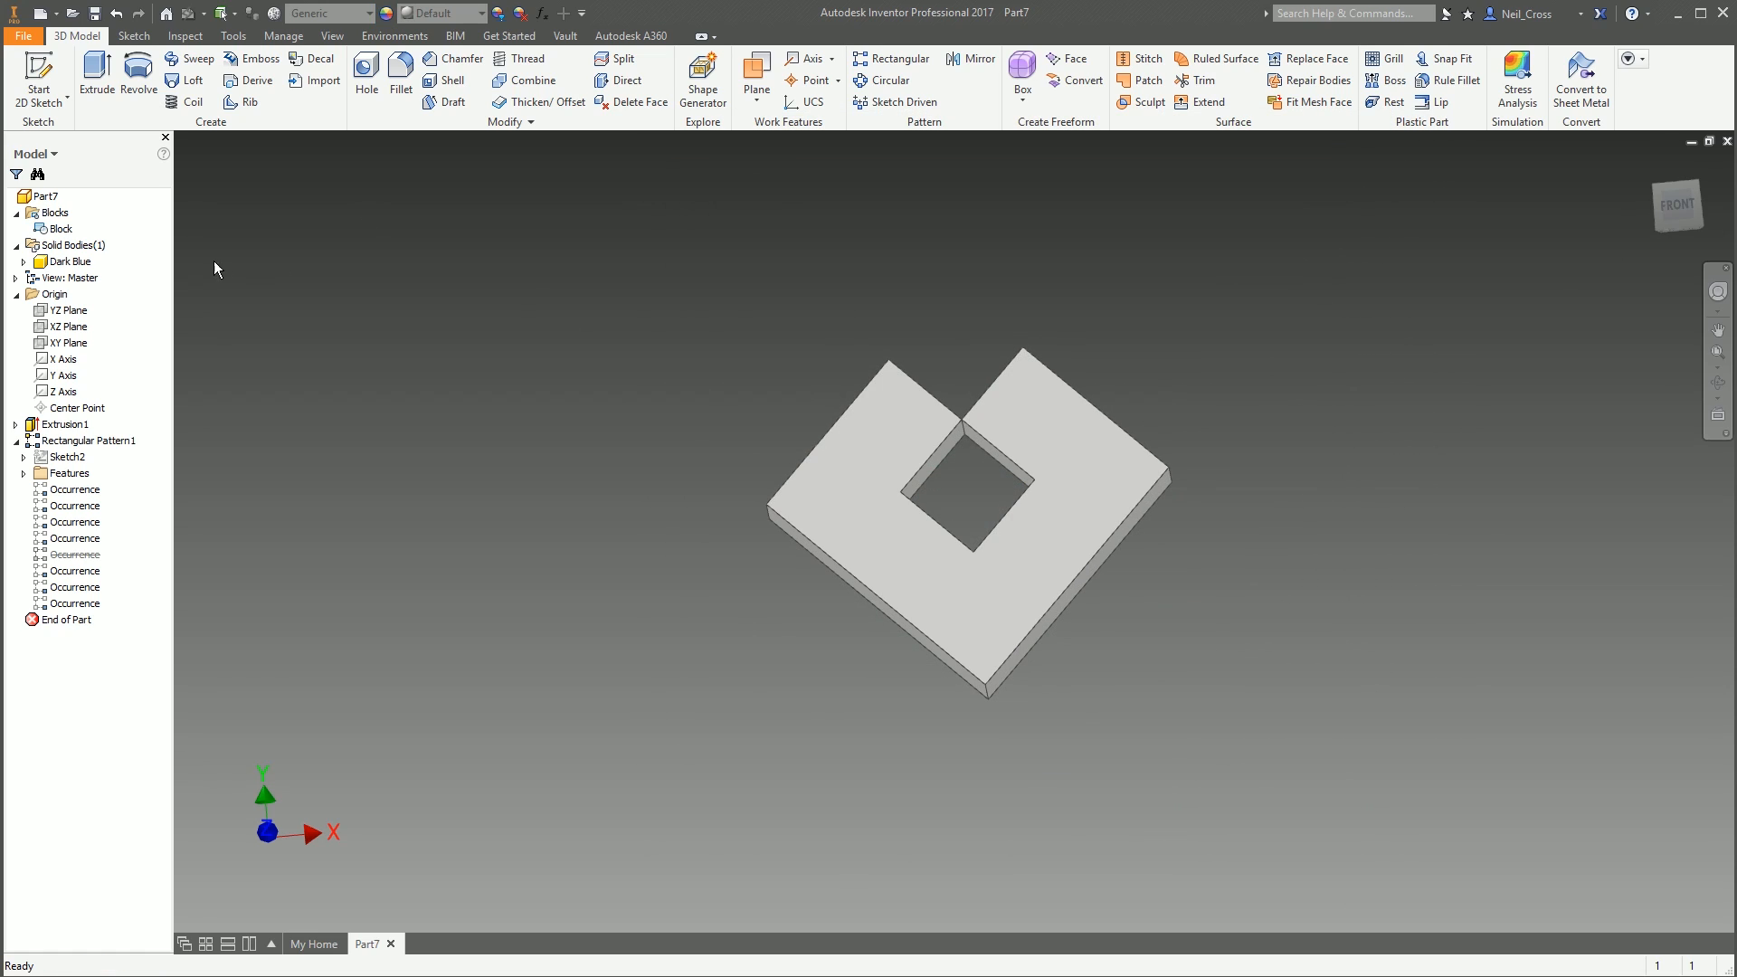
Set the body appearance of the Dark Blue solid body to Dark Blue in its properties
{"action": "right_click", "coordinate": [62, 261]}
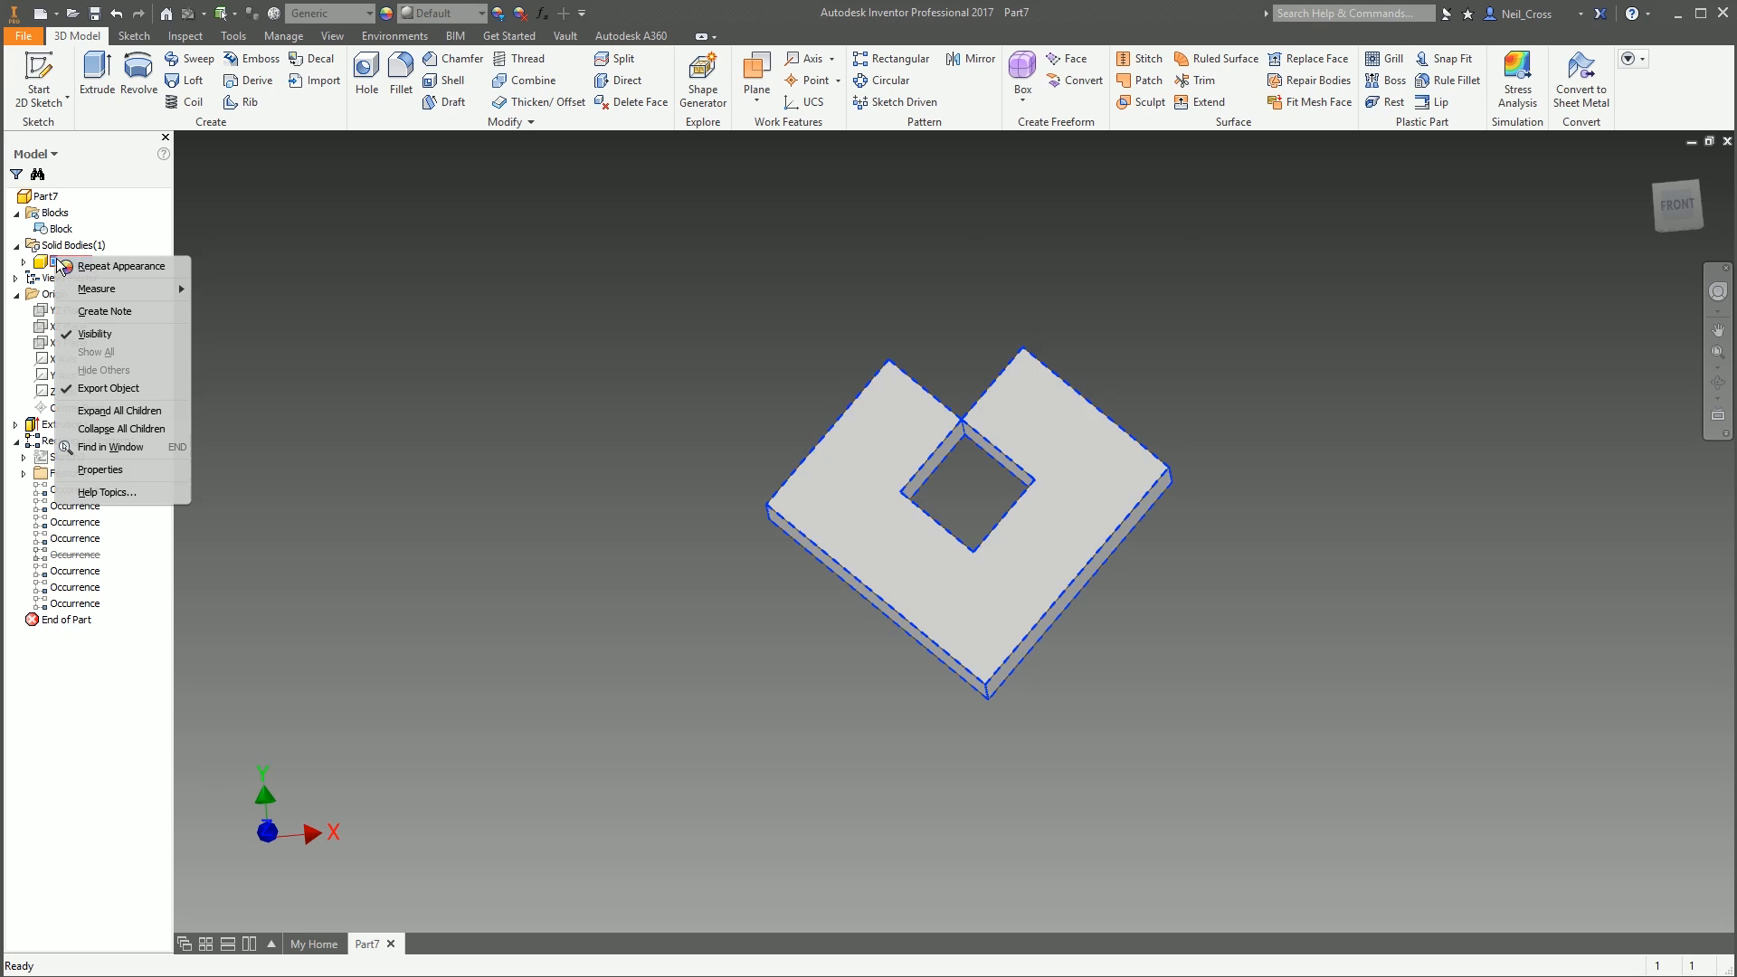
{"action": "left_click", "coordinate": [104, 467]}
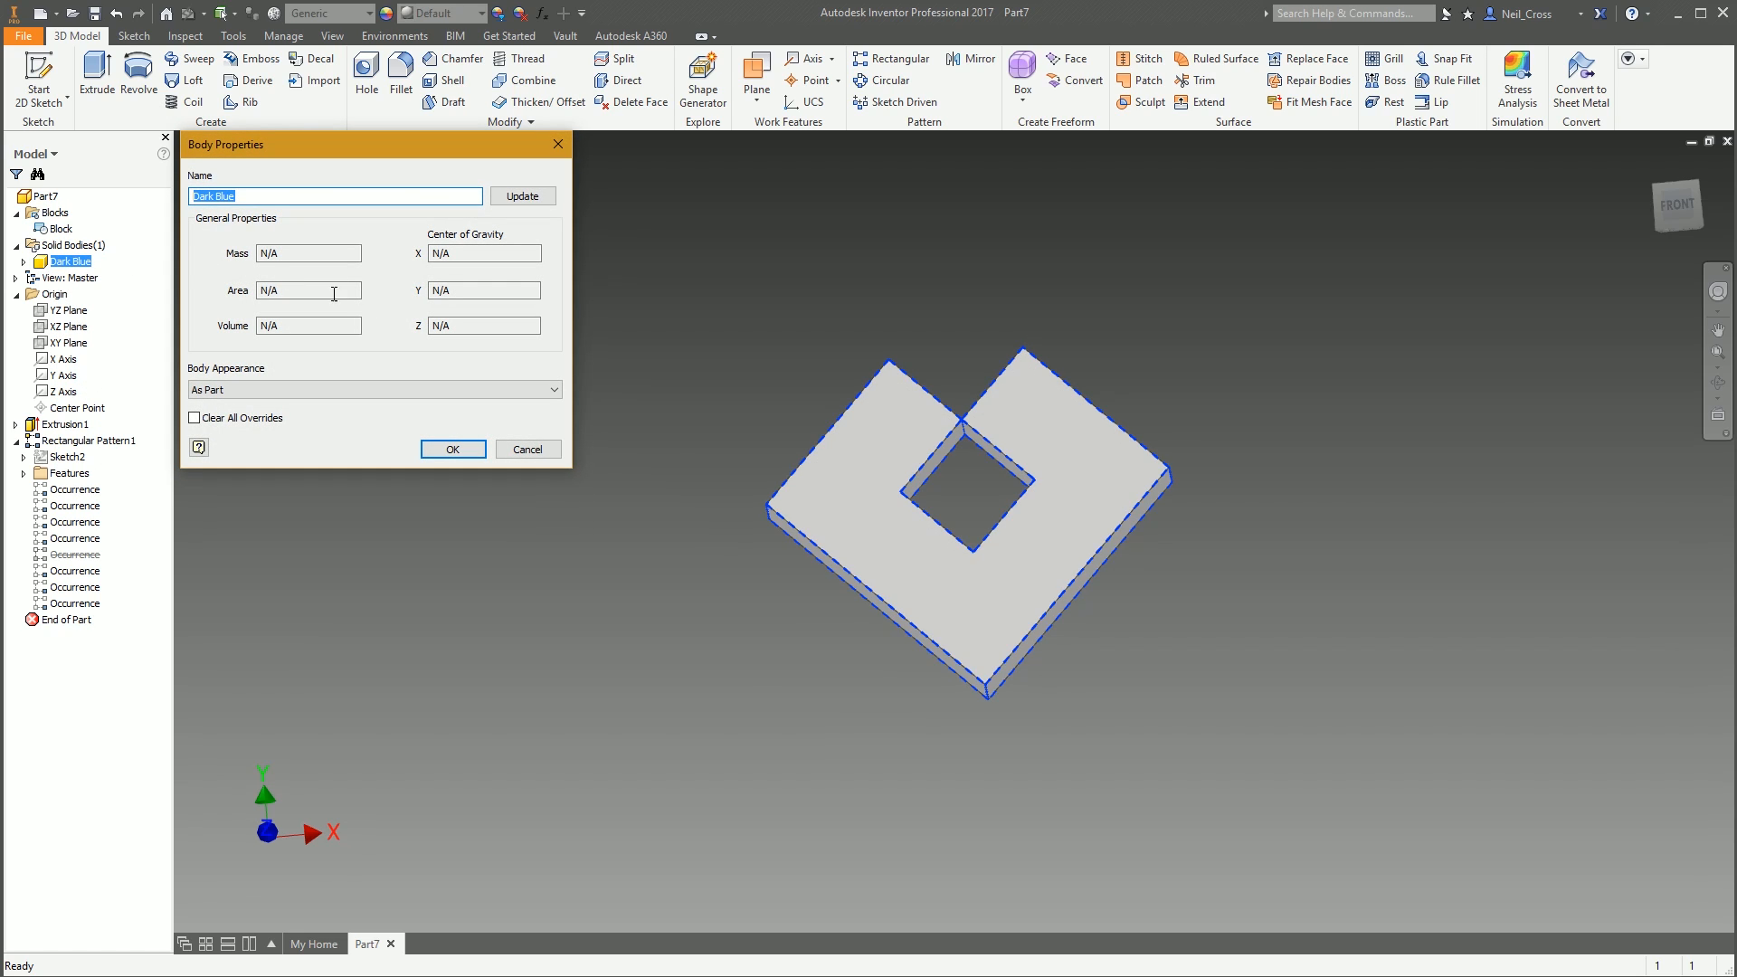
{"action": "left_click", "coordinate": [298, 388]}
{"action": "left_click_drag", "start_coordinate": [555, 552], "coordinate": [589, 738]}
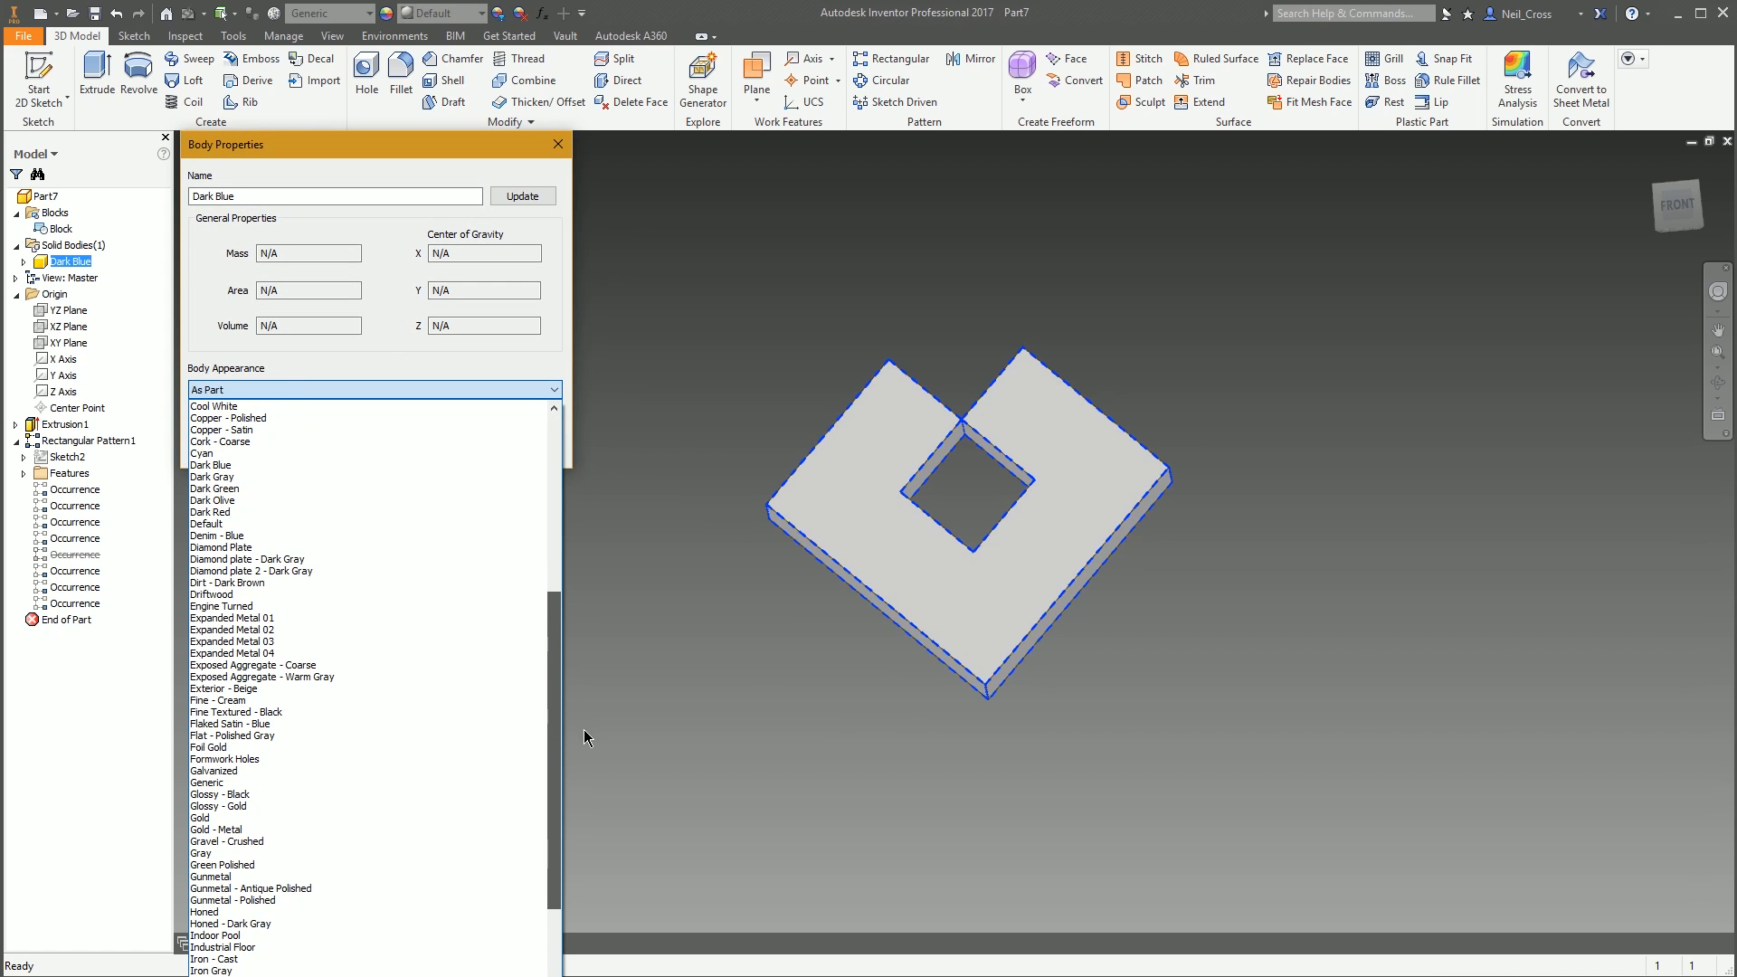
{"action": "left_click", "coordinate": [226, 465]}
{"action": "left_click", "coordinate": [452, 448]}
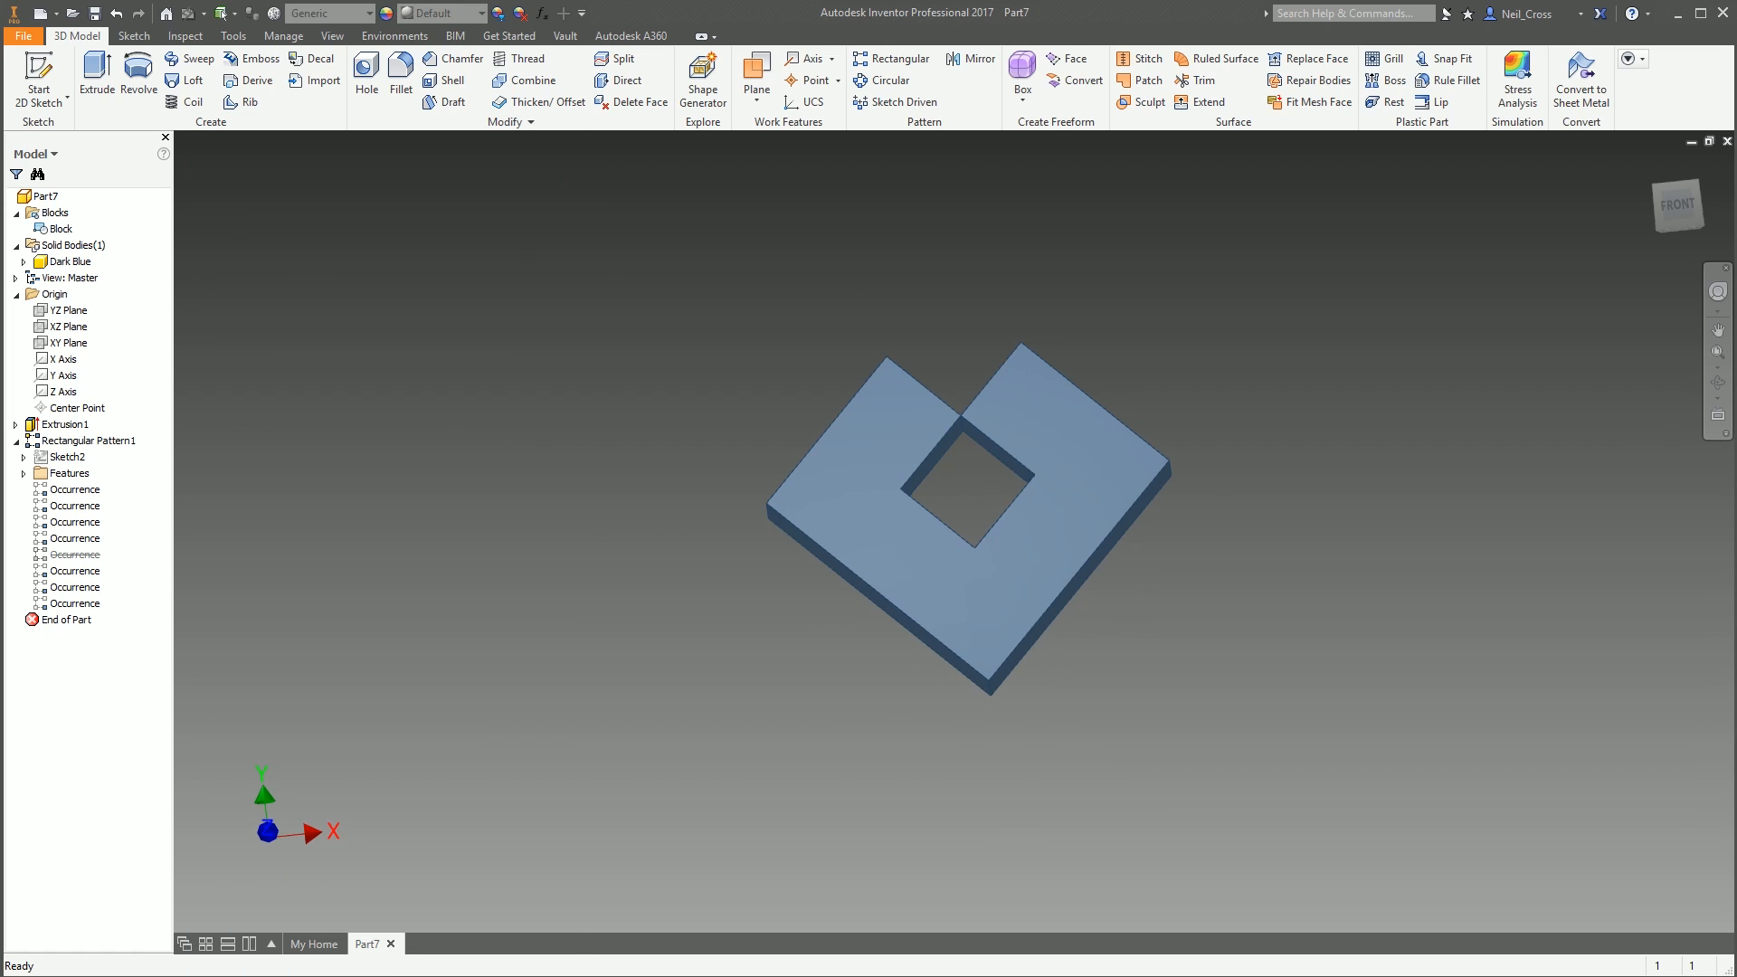
Start a sketch on the XY Plane, consulting the sword reference picture, and project the body's cut edges into it
{"action": "mouse_move", "coordinate": [1736, 81]}
{"action": "left_mouse_down"}
{"action": "mouse_move", "coordinate": [1628, 109]}
{"action": "mouse_move", "coordinate": [1718, 109]}
{"action": "left_mouse_up"}
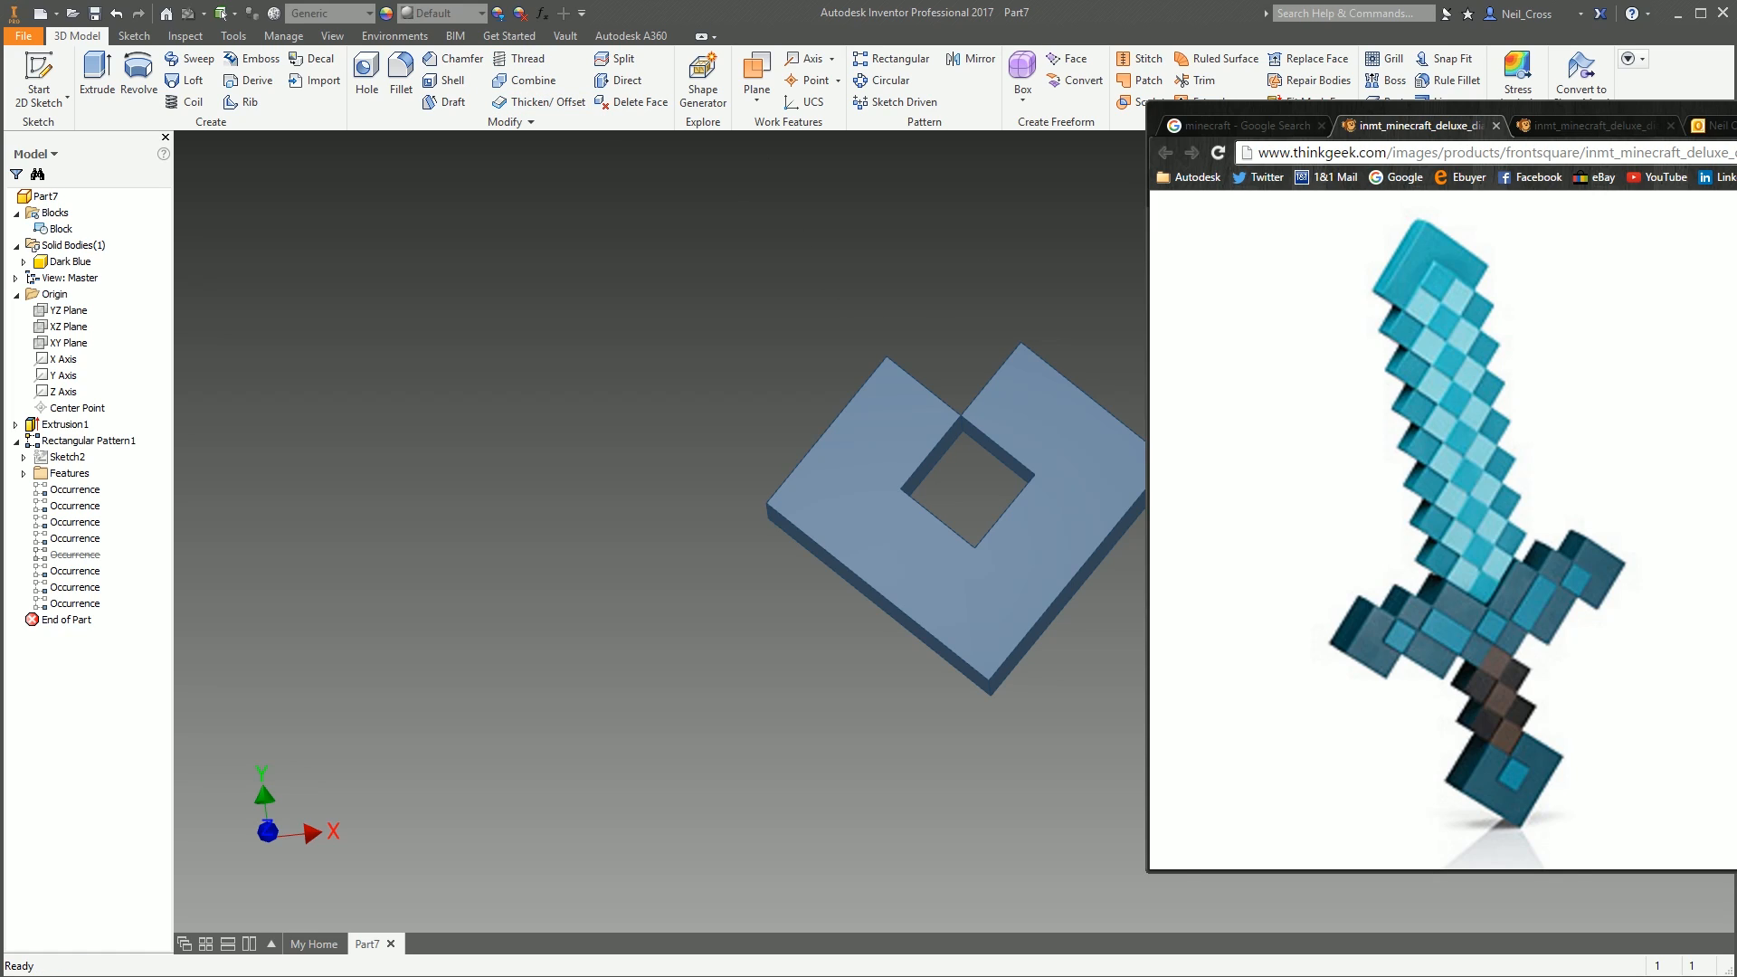
{"action": "left_click_drag", "start_coordinate": [1465, 110], "coordinate": [1736, 90]}
{"action": "middle_click_drag", "start_coordinate": [1623, 357], "coordinate": [1287, 313], "text": "shift"}
{"action": "left_click", "coordinate": [39, 77]}
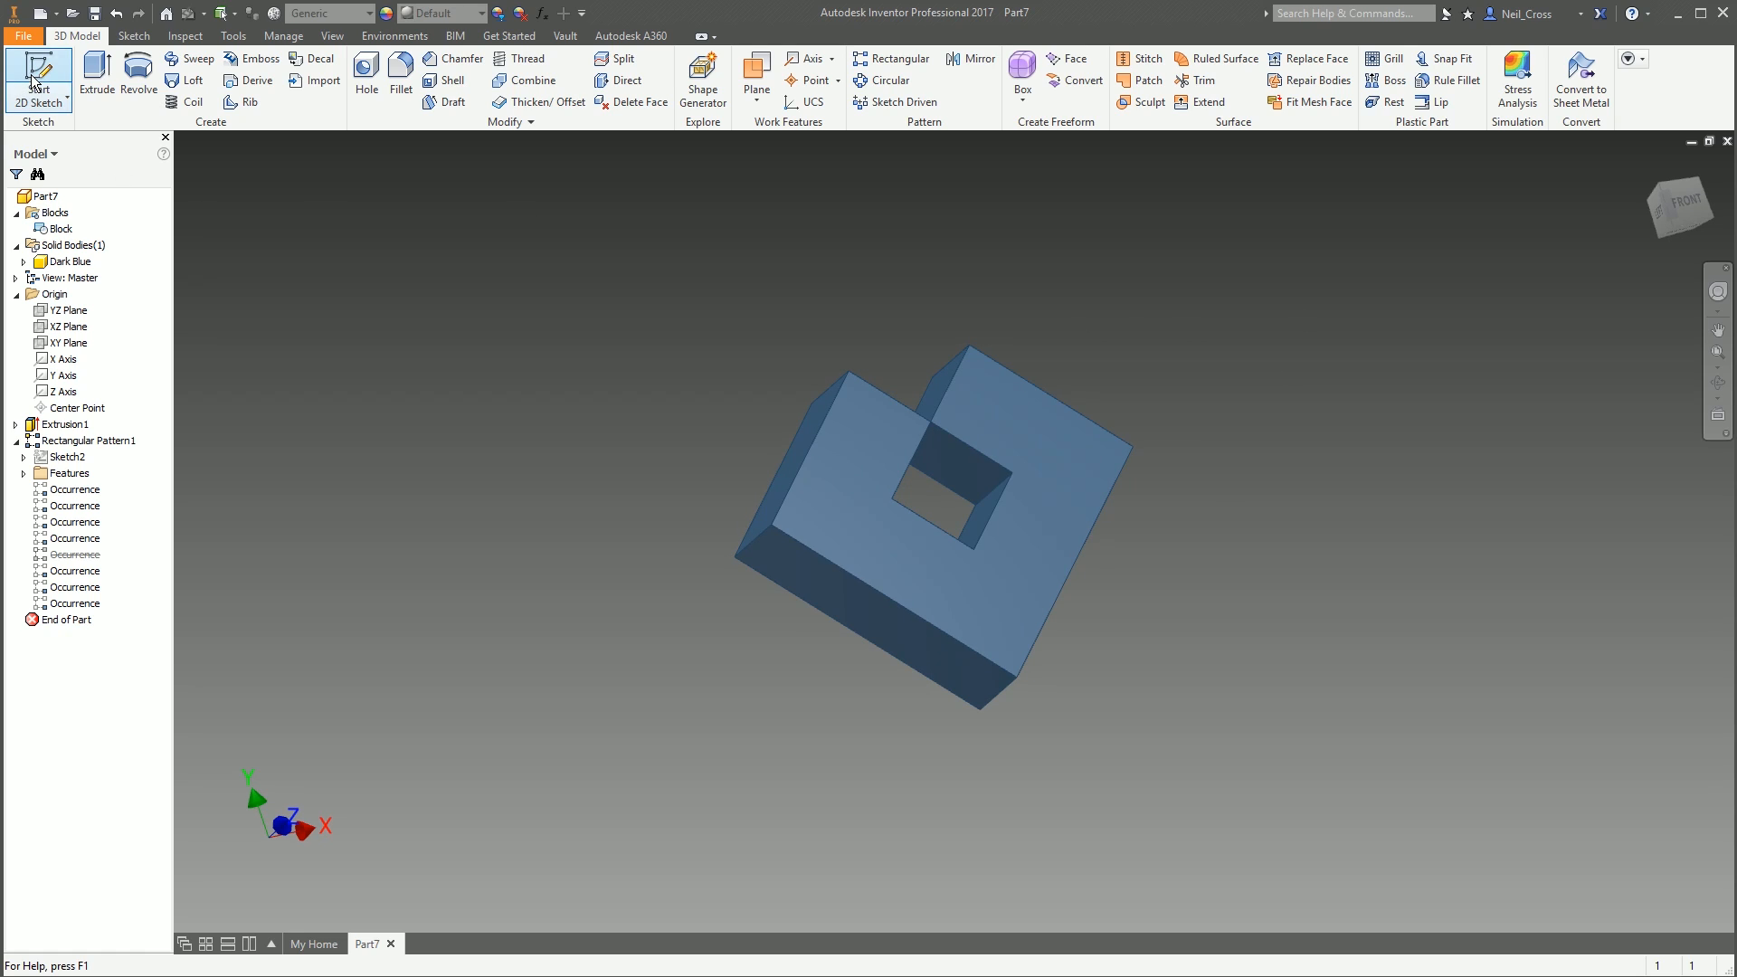
{"action": "left_click", "coordinate": [69, 341]}
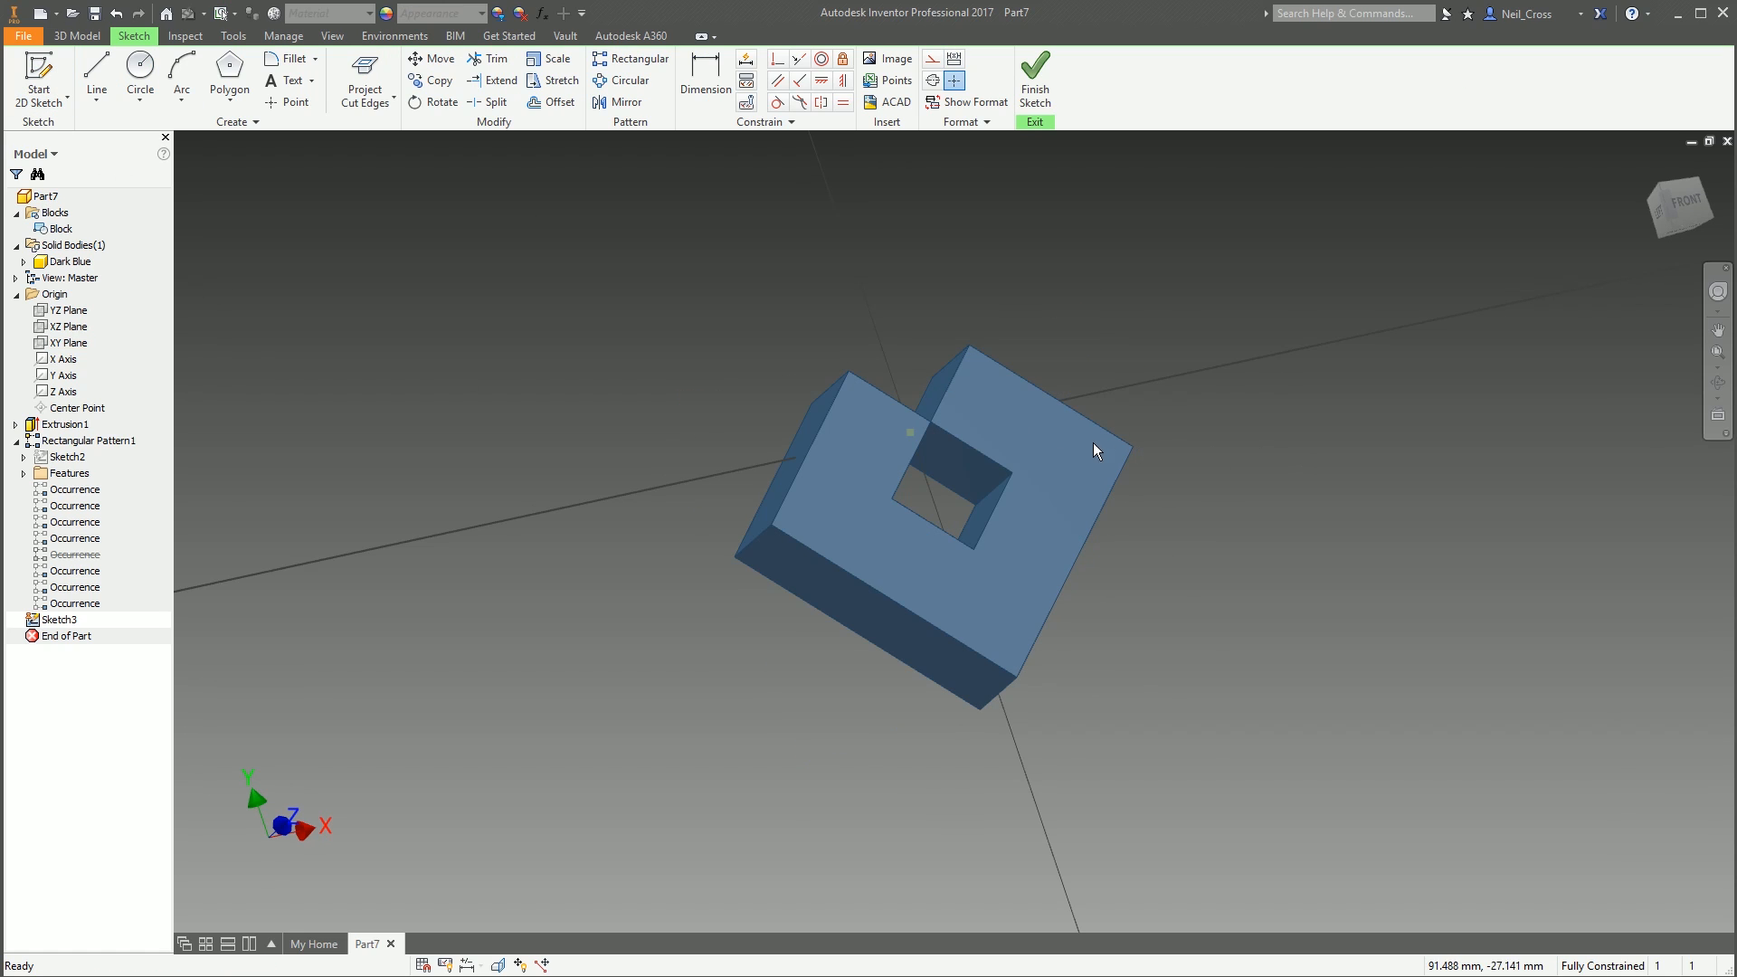
{"action": "left_click_drag", "start_coordinate": [1733, 90], "coordinate": [1460, 69]}
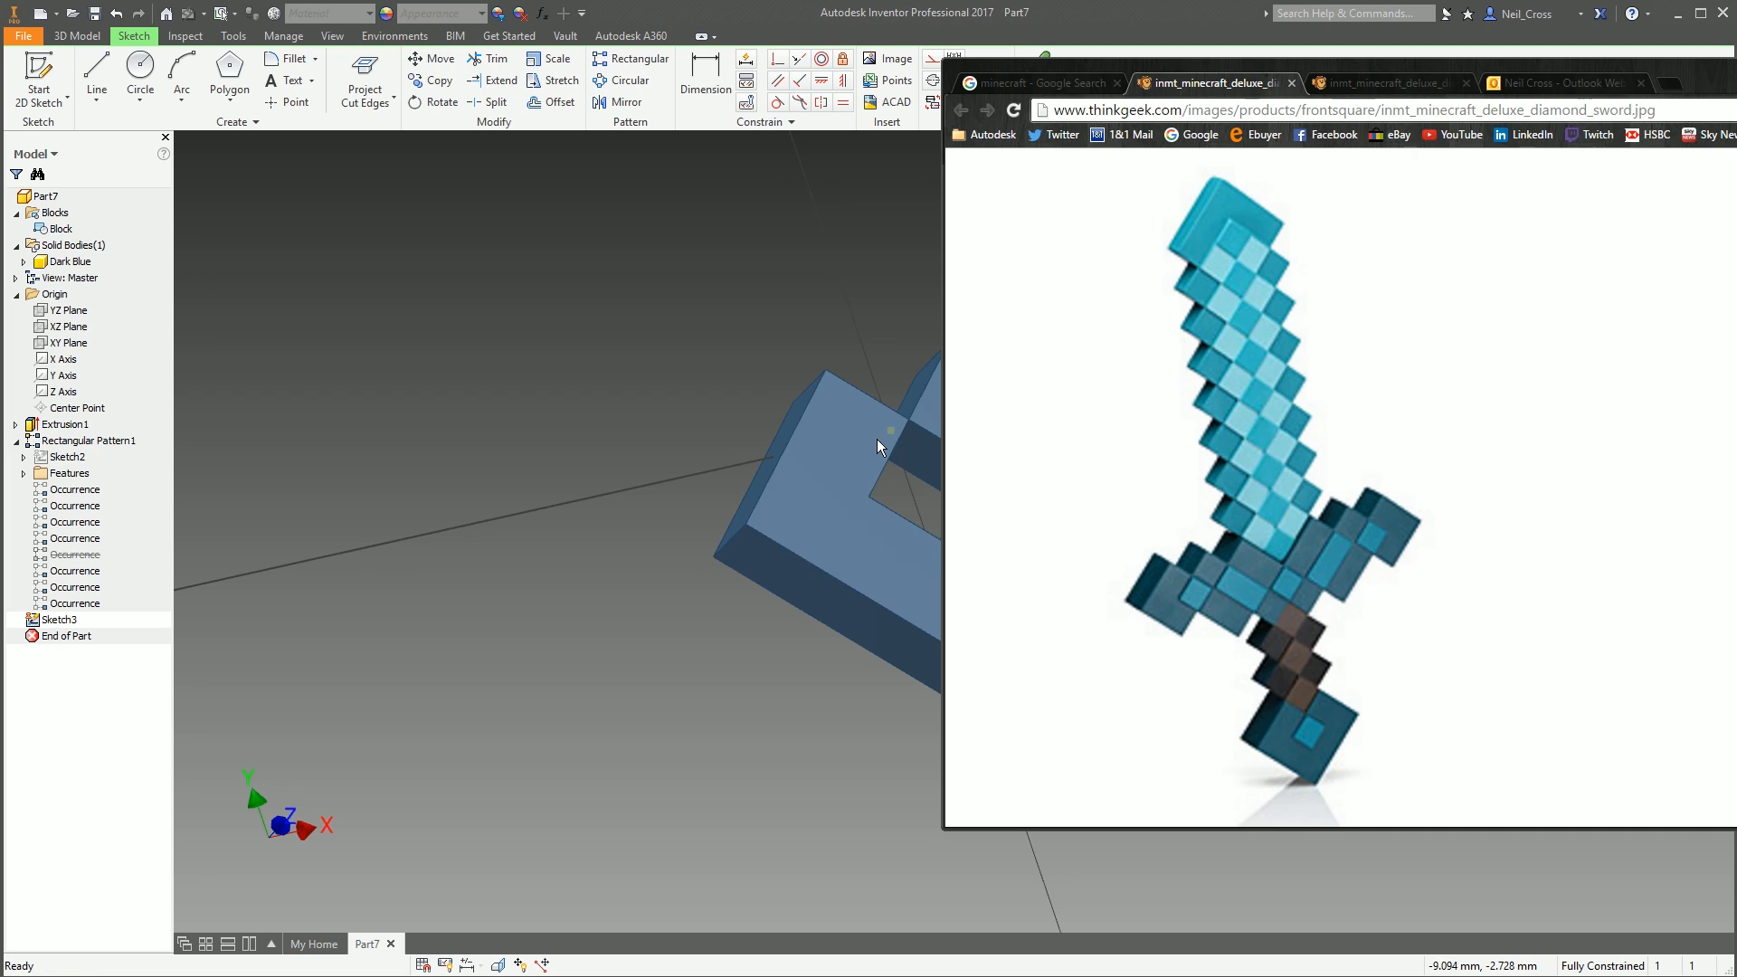
{"action": "left_click_drag", "start_coordinate": [1447, 69], "coordinate": [1736, 69]}
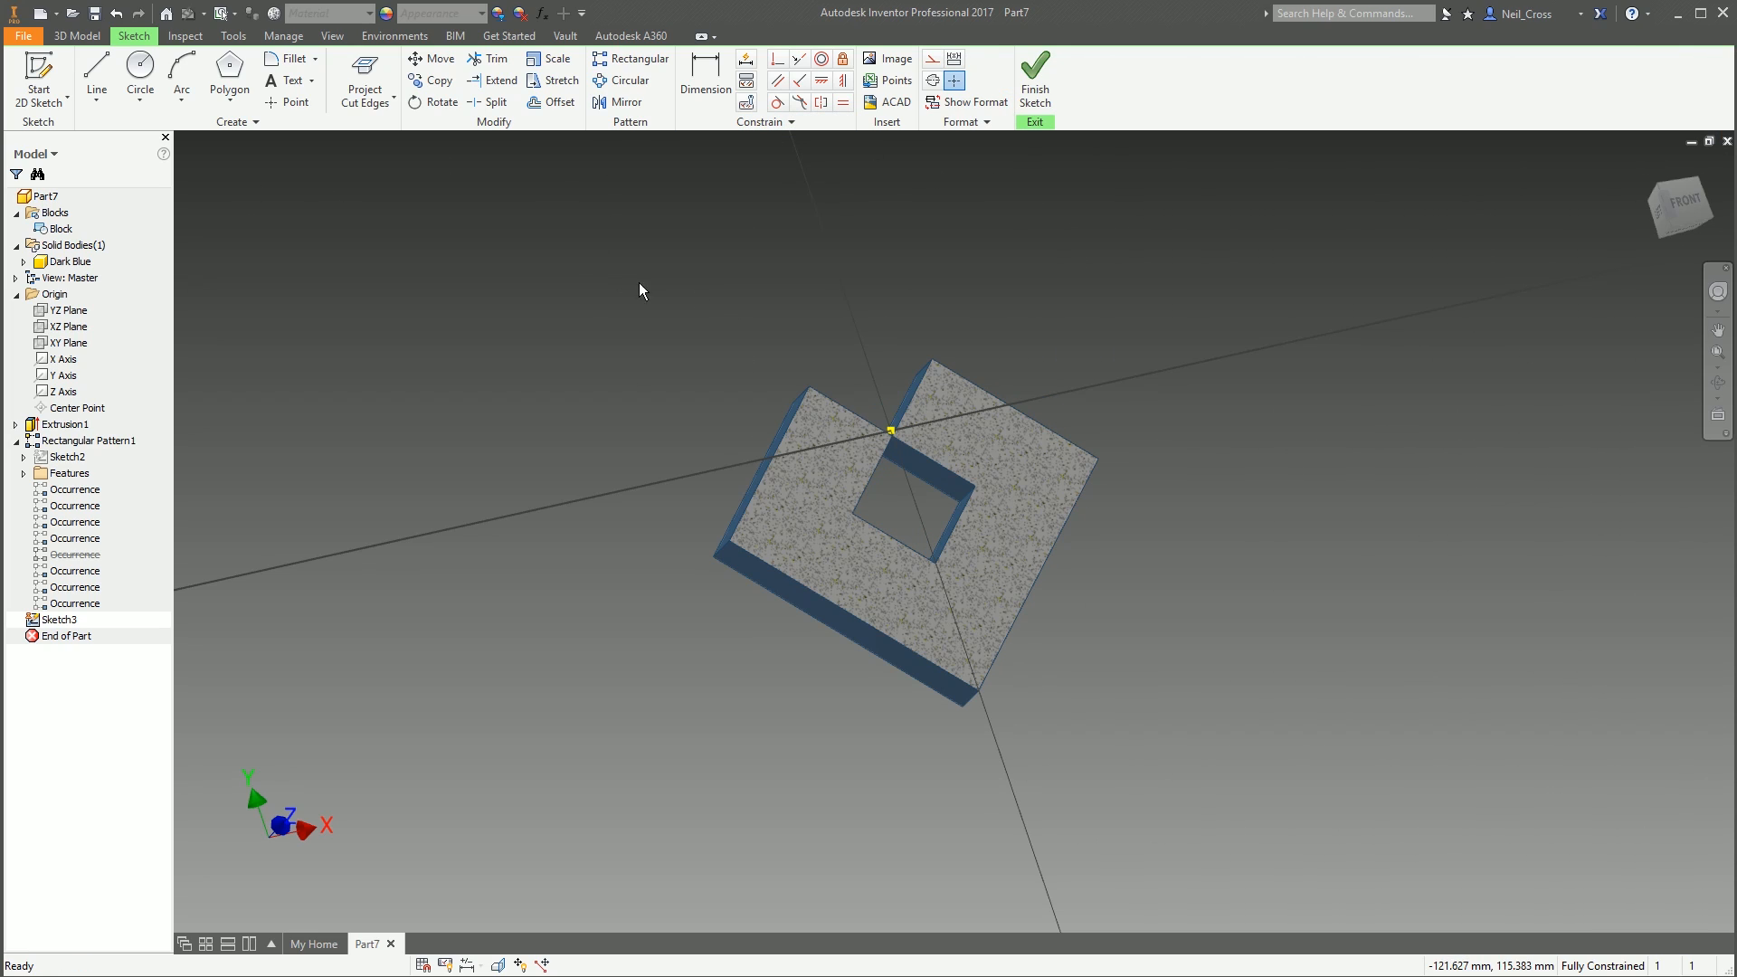
{"action": "left_click", "coordinate": [364, 81]}
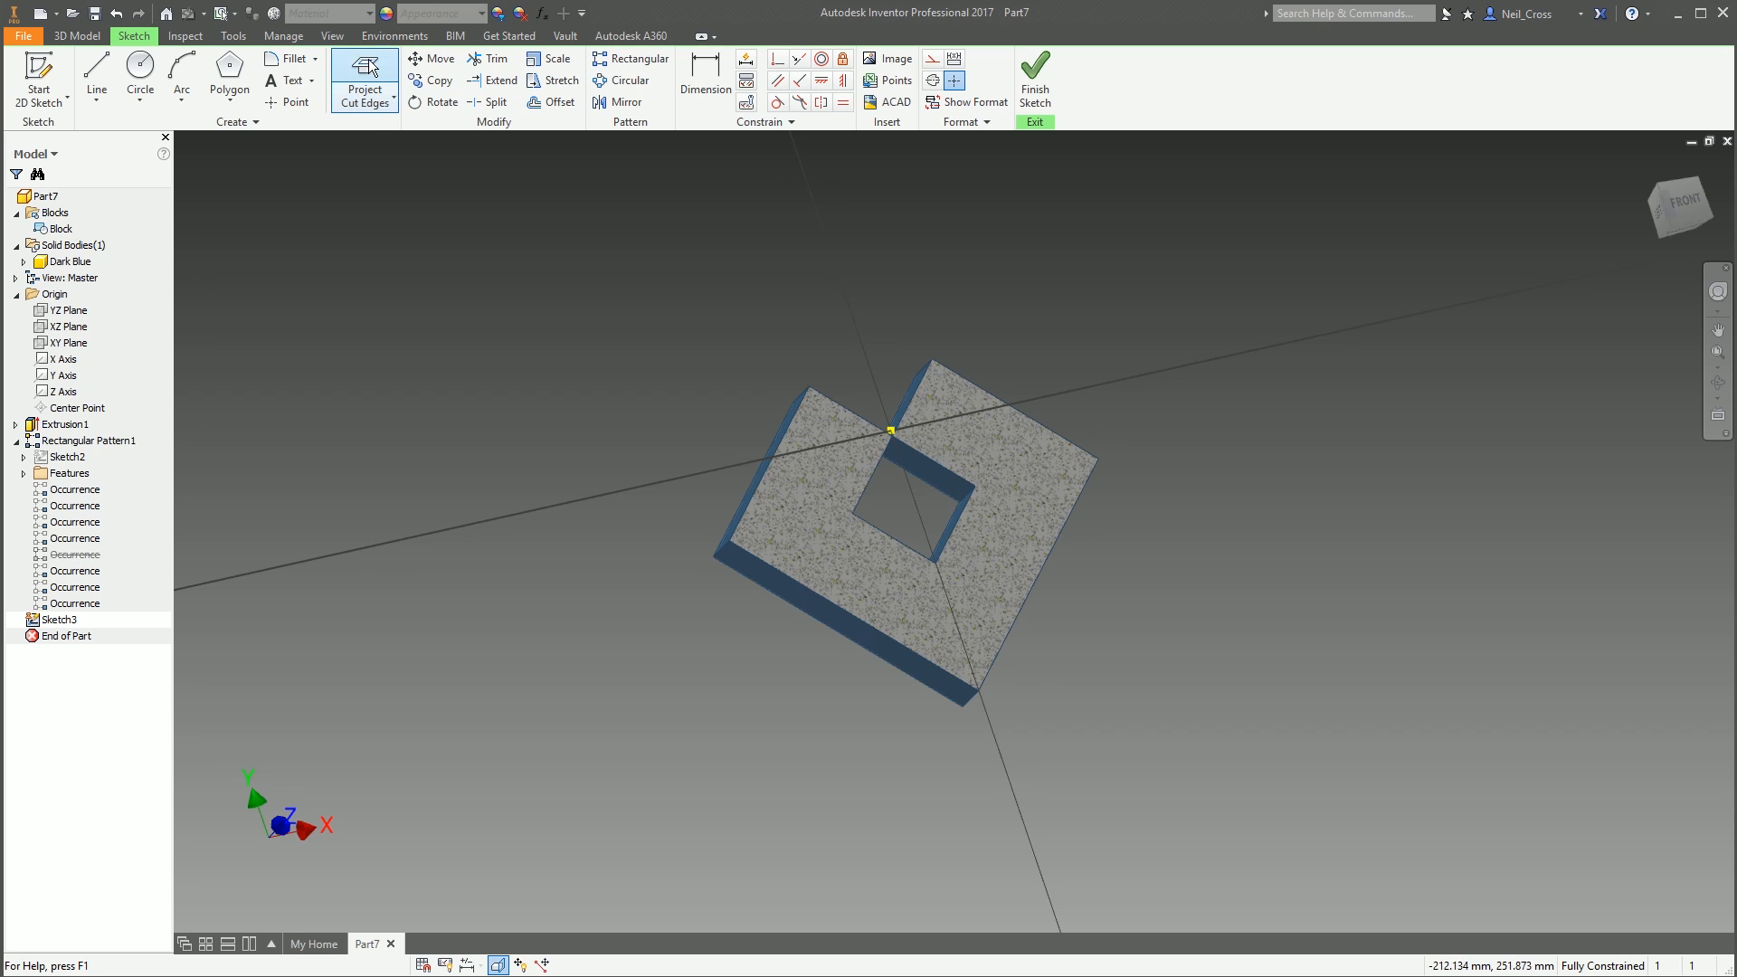
{"action": "scroll", "coordinate": [929, 525], "scroll_direction": "down", "scroll_amount": 3}
Place an instance of the Block sketch block in the body's central square opening and finish the sketch
{"action": "right_click", "coordinate": [58, 228]}
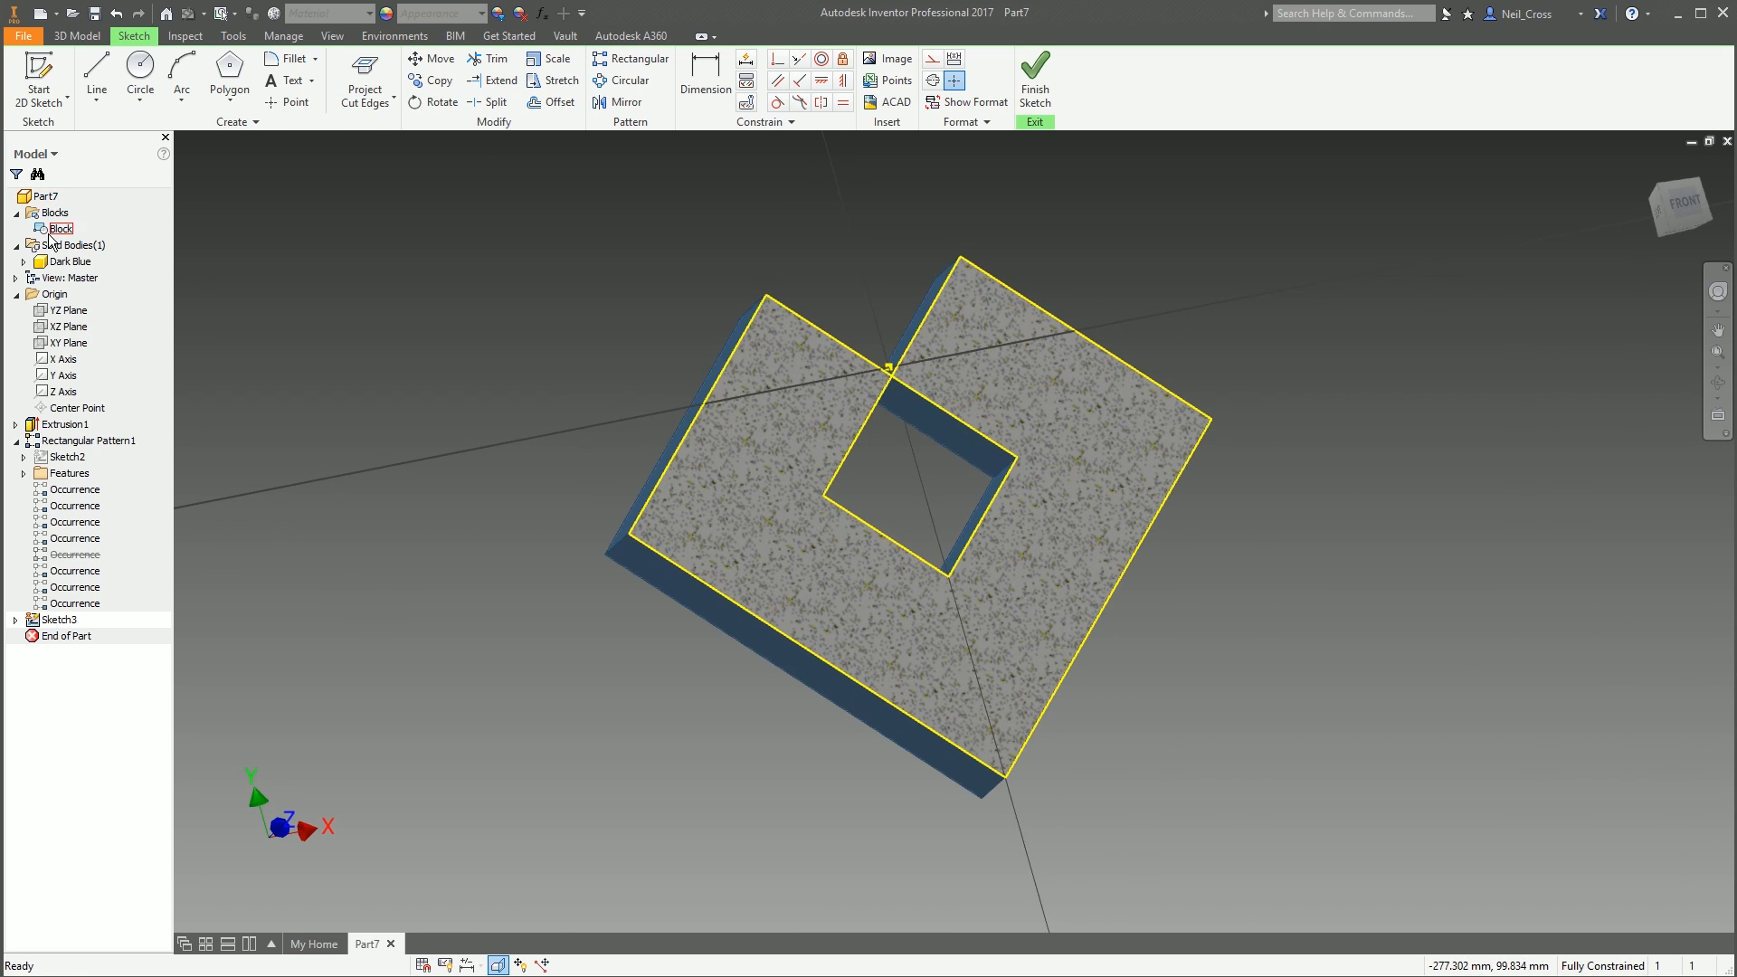
{"action": "left_click", "coordinate": [108, 351]}
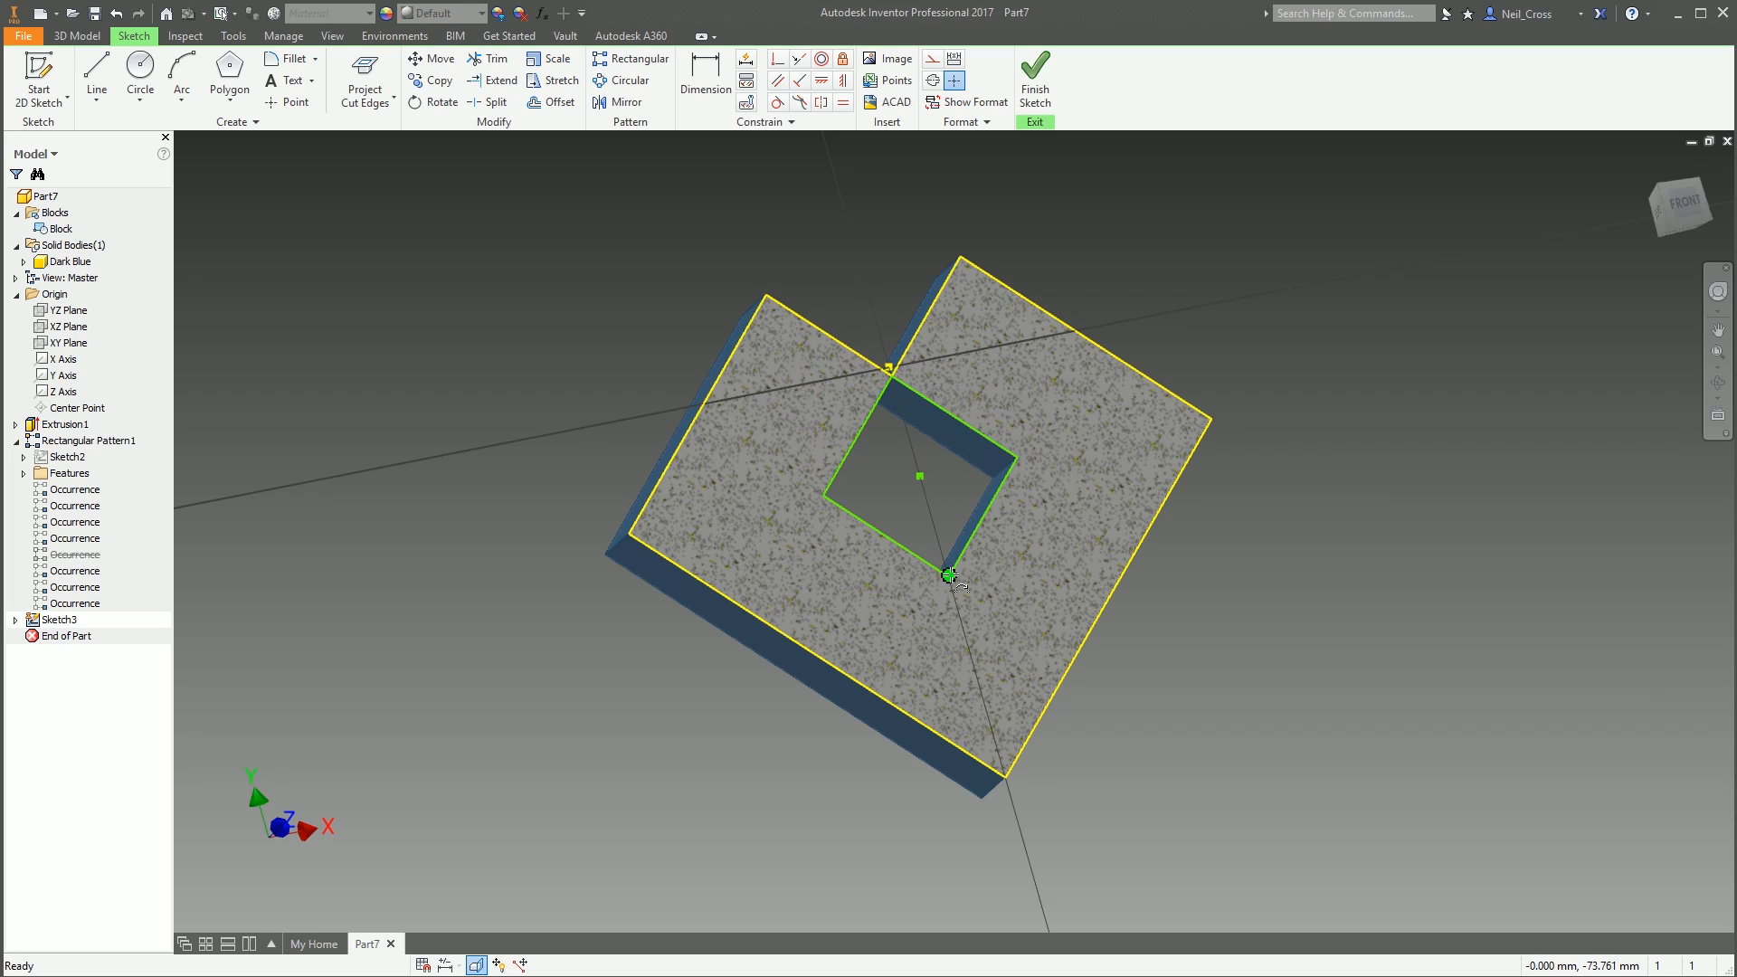
{"action": "left_click", "coordinate": [945, 562]}
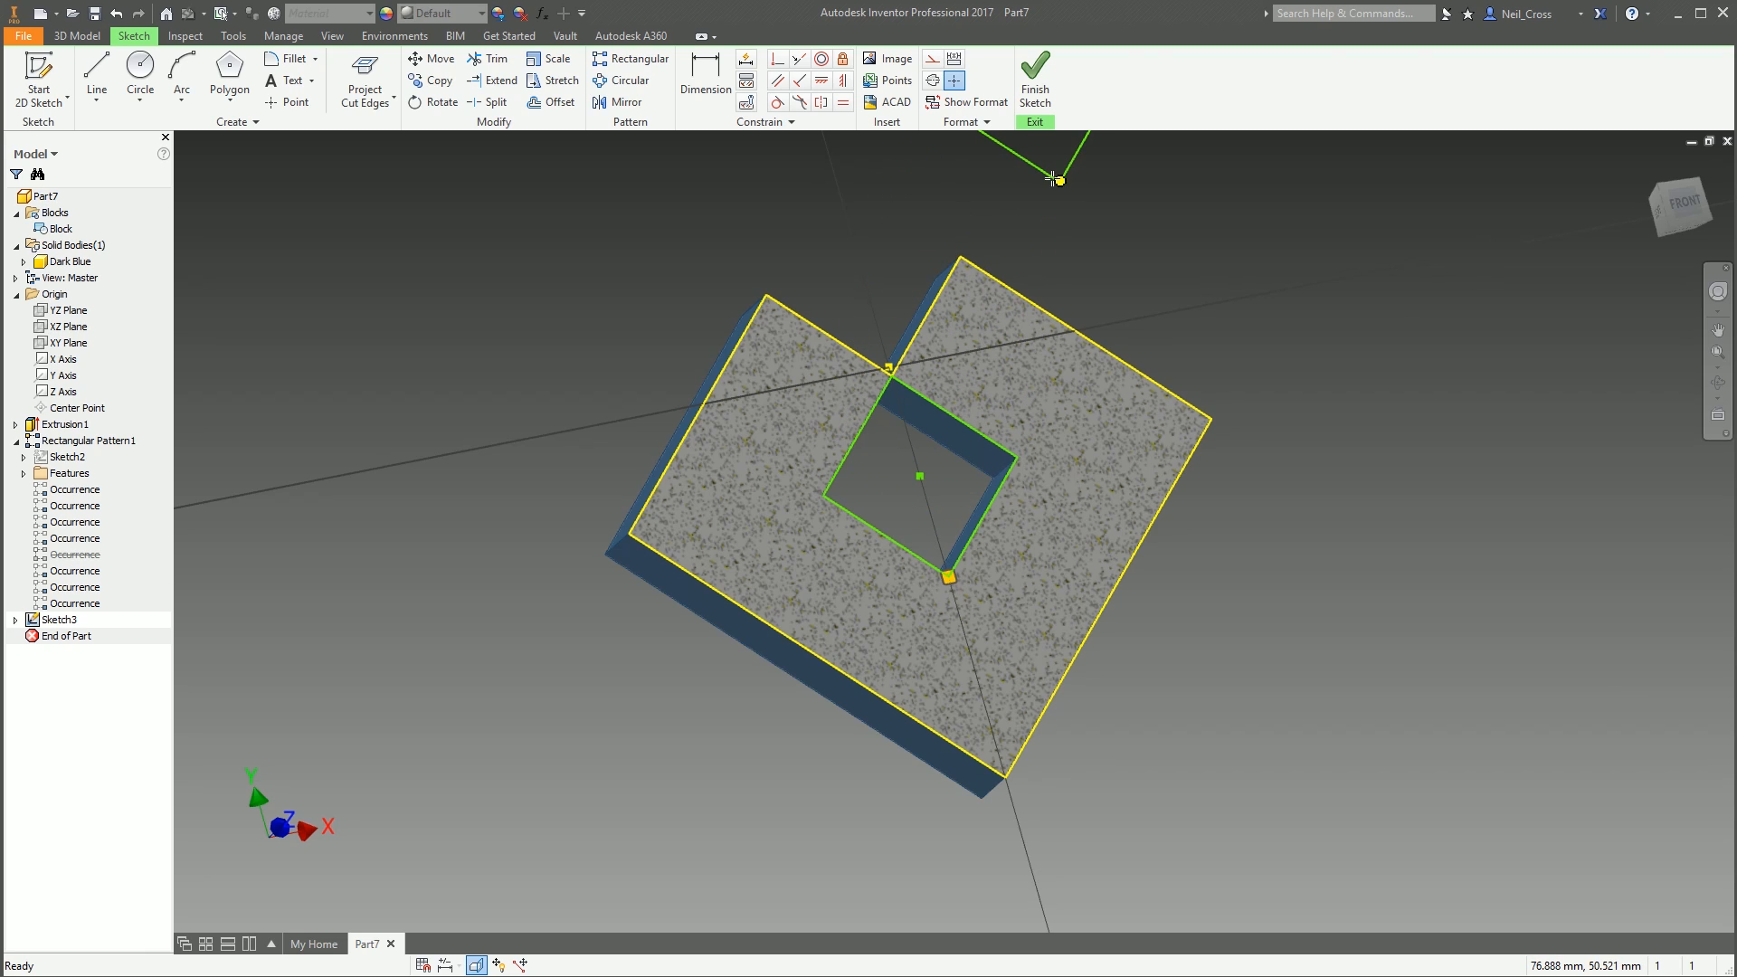
{"action": "left_click", "coordinate": [1035, 81]}
Extrude the central square profile symmetrically in both directions with a distance of BlkSize+10
{"action": "left_click", "coordinate": [94, 84]}
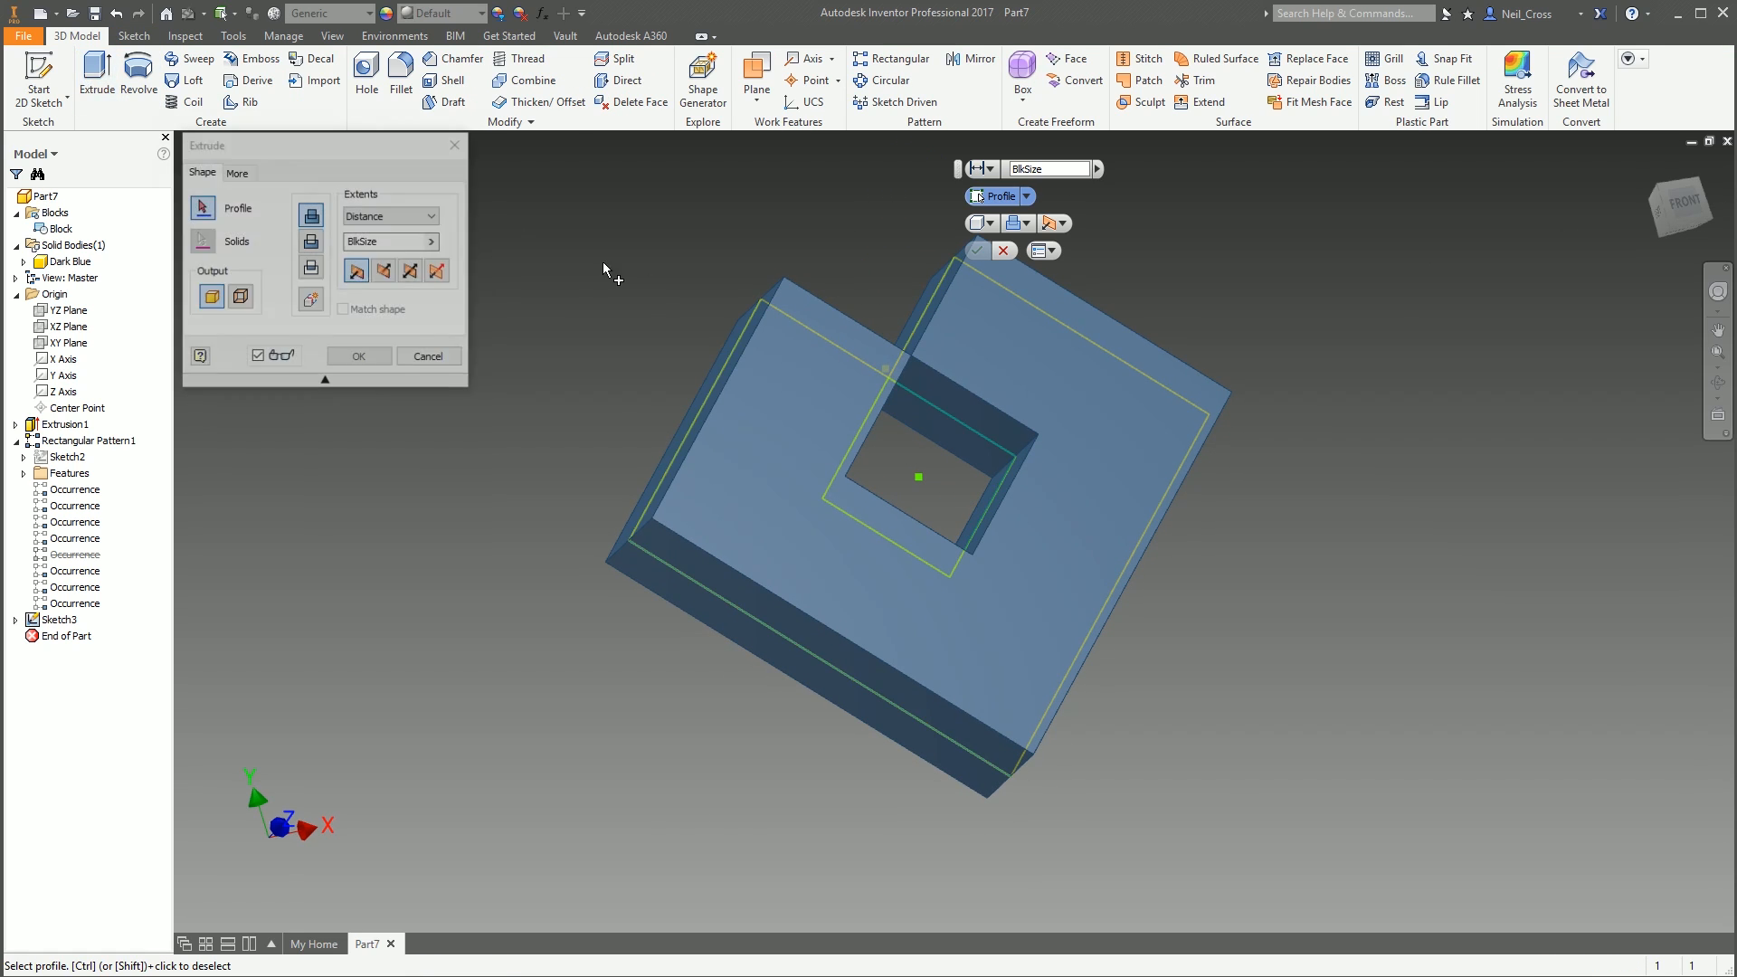
{"action": "left_click", "coordinate": [952, 463]}
{"action": "middle_click_drag", "start_coordinate": [1067, 668], "coordinate": [1047, 380], "text": "shift"}
{"action": "left_click", "coordinate": [407, 281]}
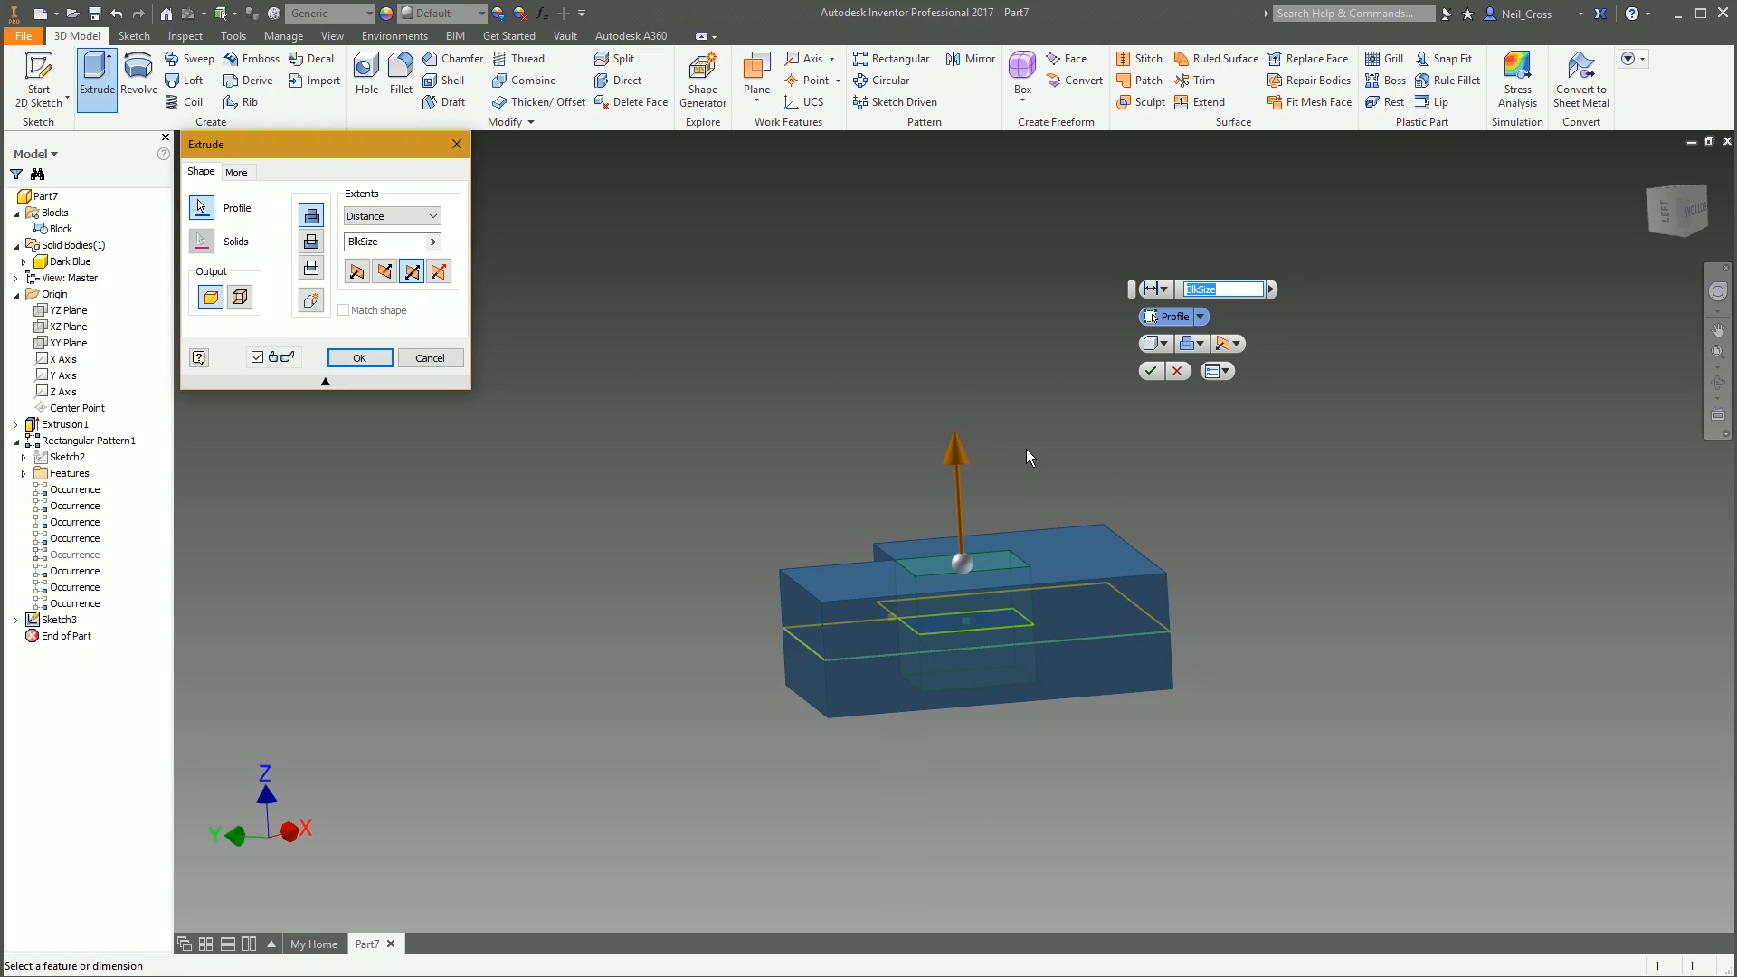
{"action": "left_click_drag", "start_coordinate": [950, 449], "coordinate": [1004, 431]}
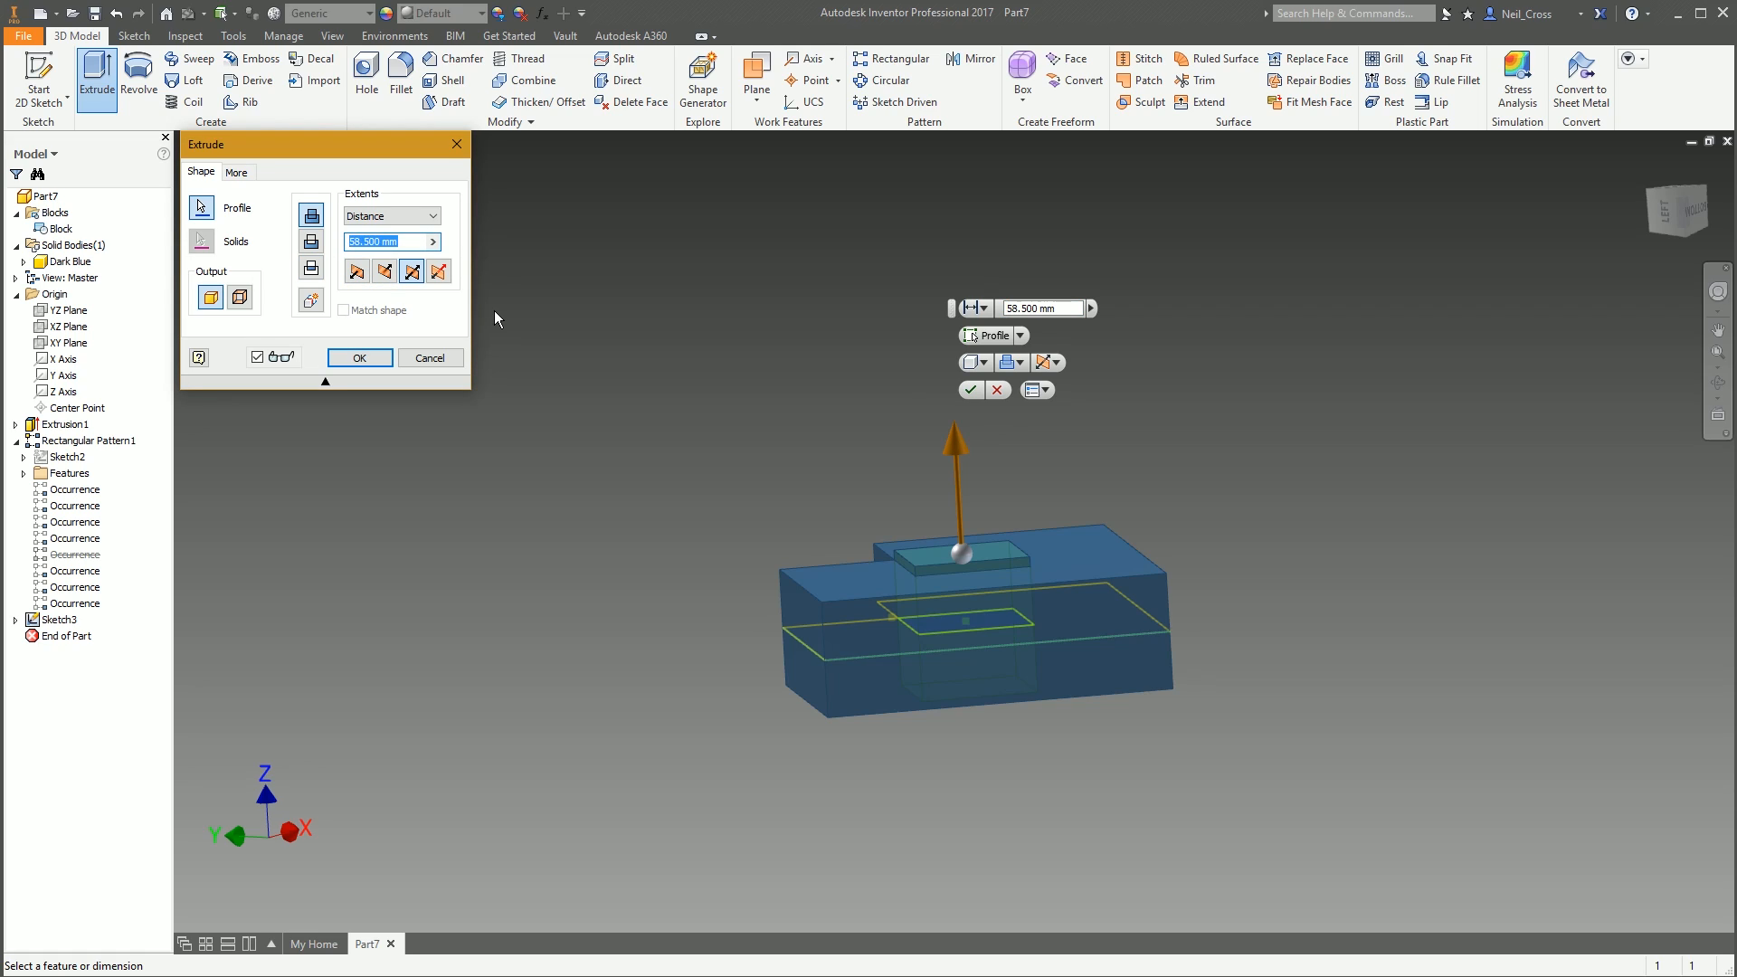
{"action": "type", "text": "BlkS"}
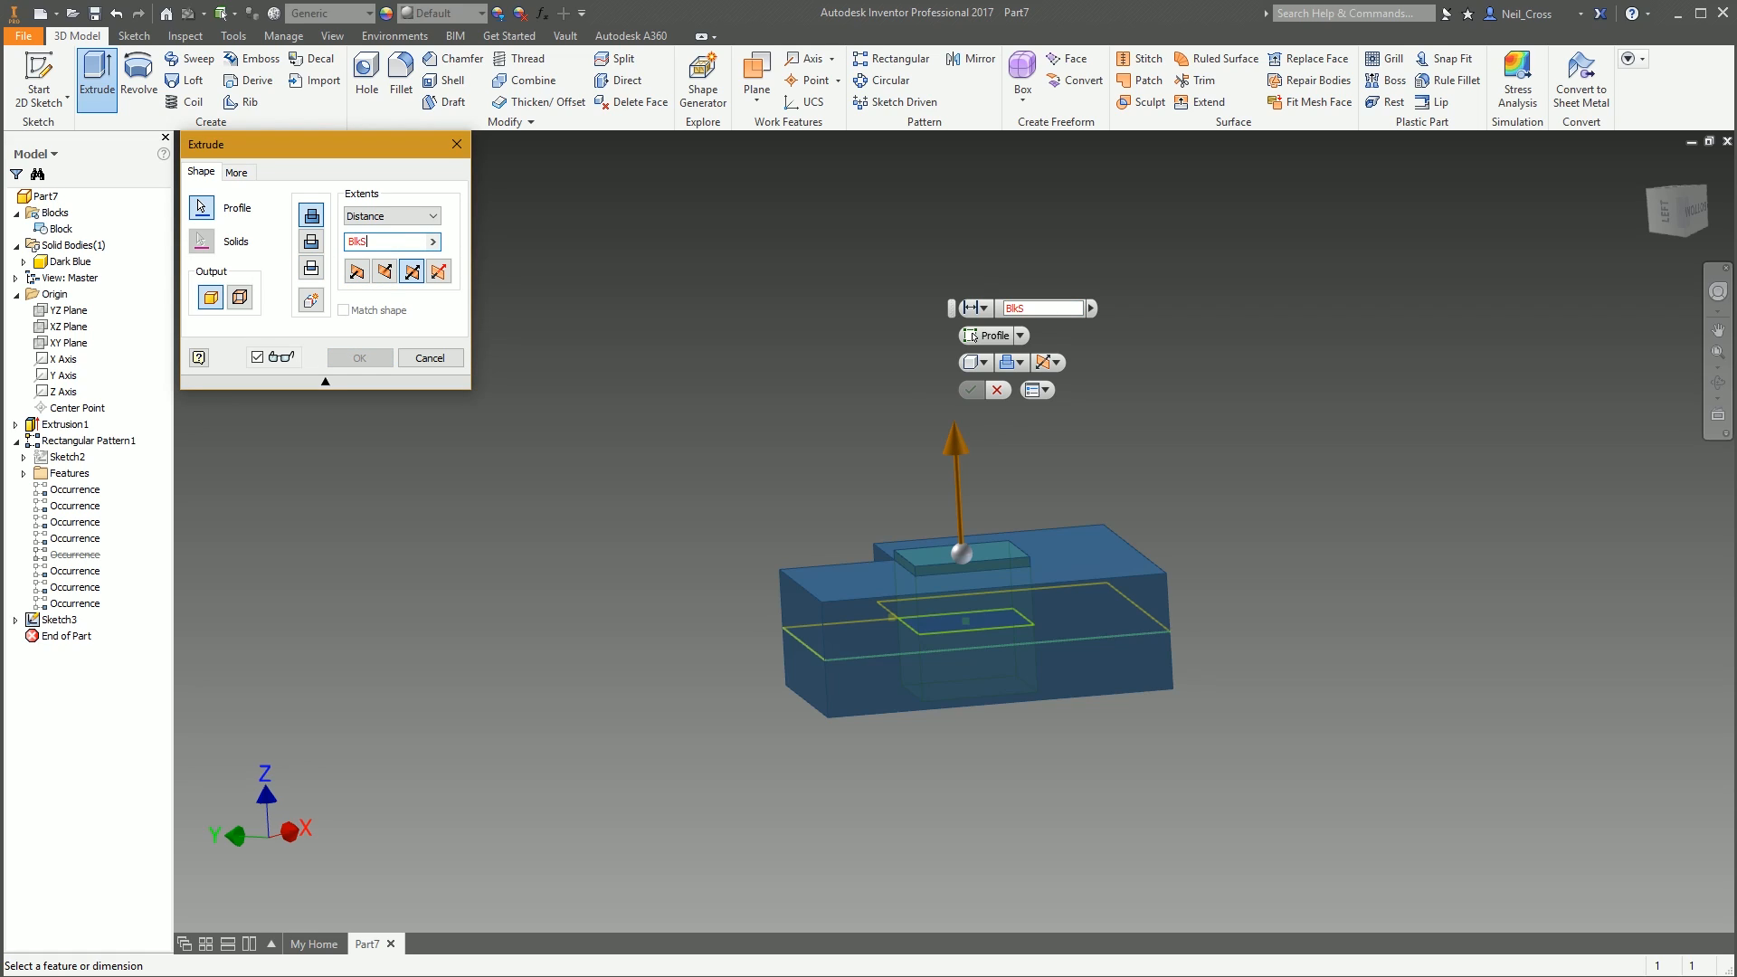
{"action": "type", "text": "ize+10"}
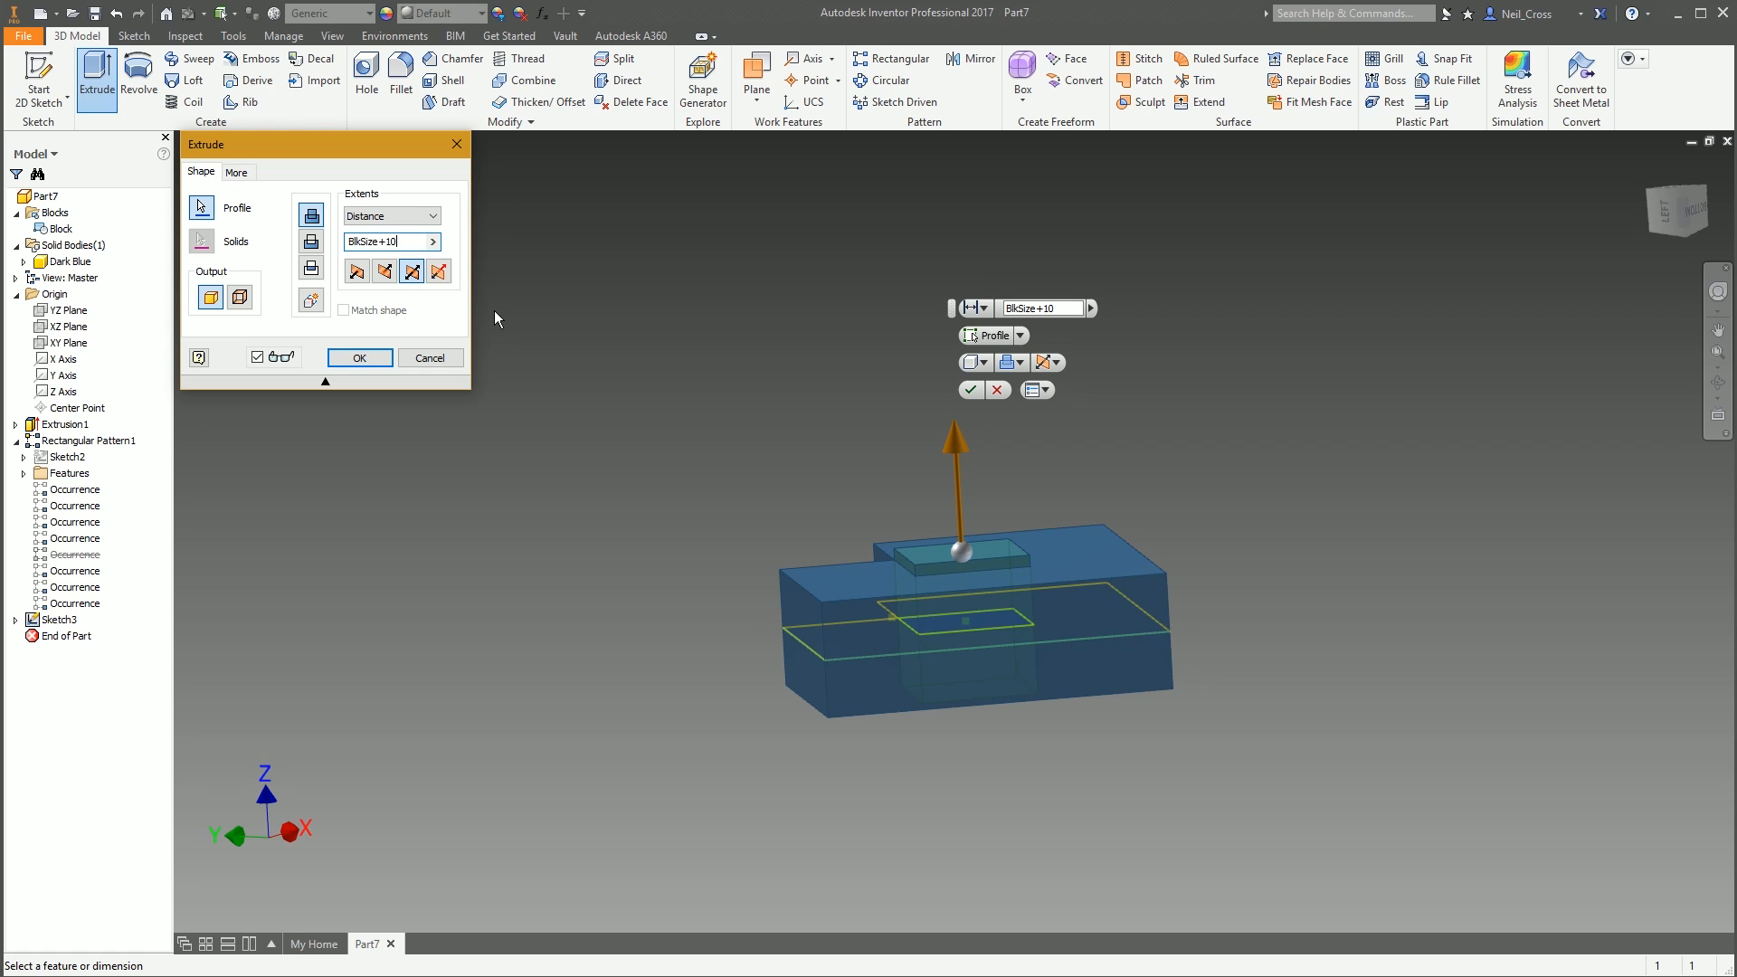
{"action": "middle_click_drag", "start_coordinate": [921, 444], "coordinate": [925, 568], "text": "shift"}
{"action": "middle_click_drag", "start_coordinate": [921, 686], "coordinate": [950, 421], "text": "shift"}
{"action": "left_click", "coordinate": [371, 359]}
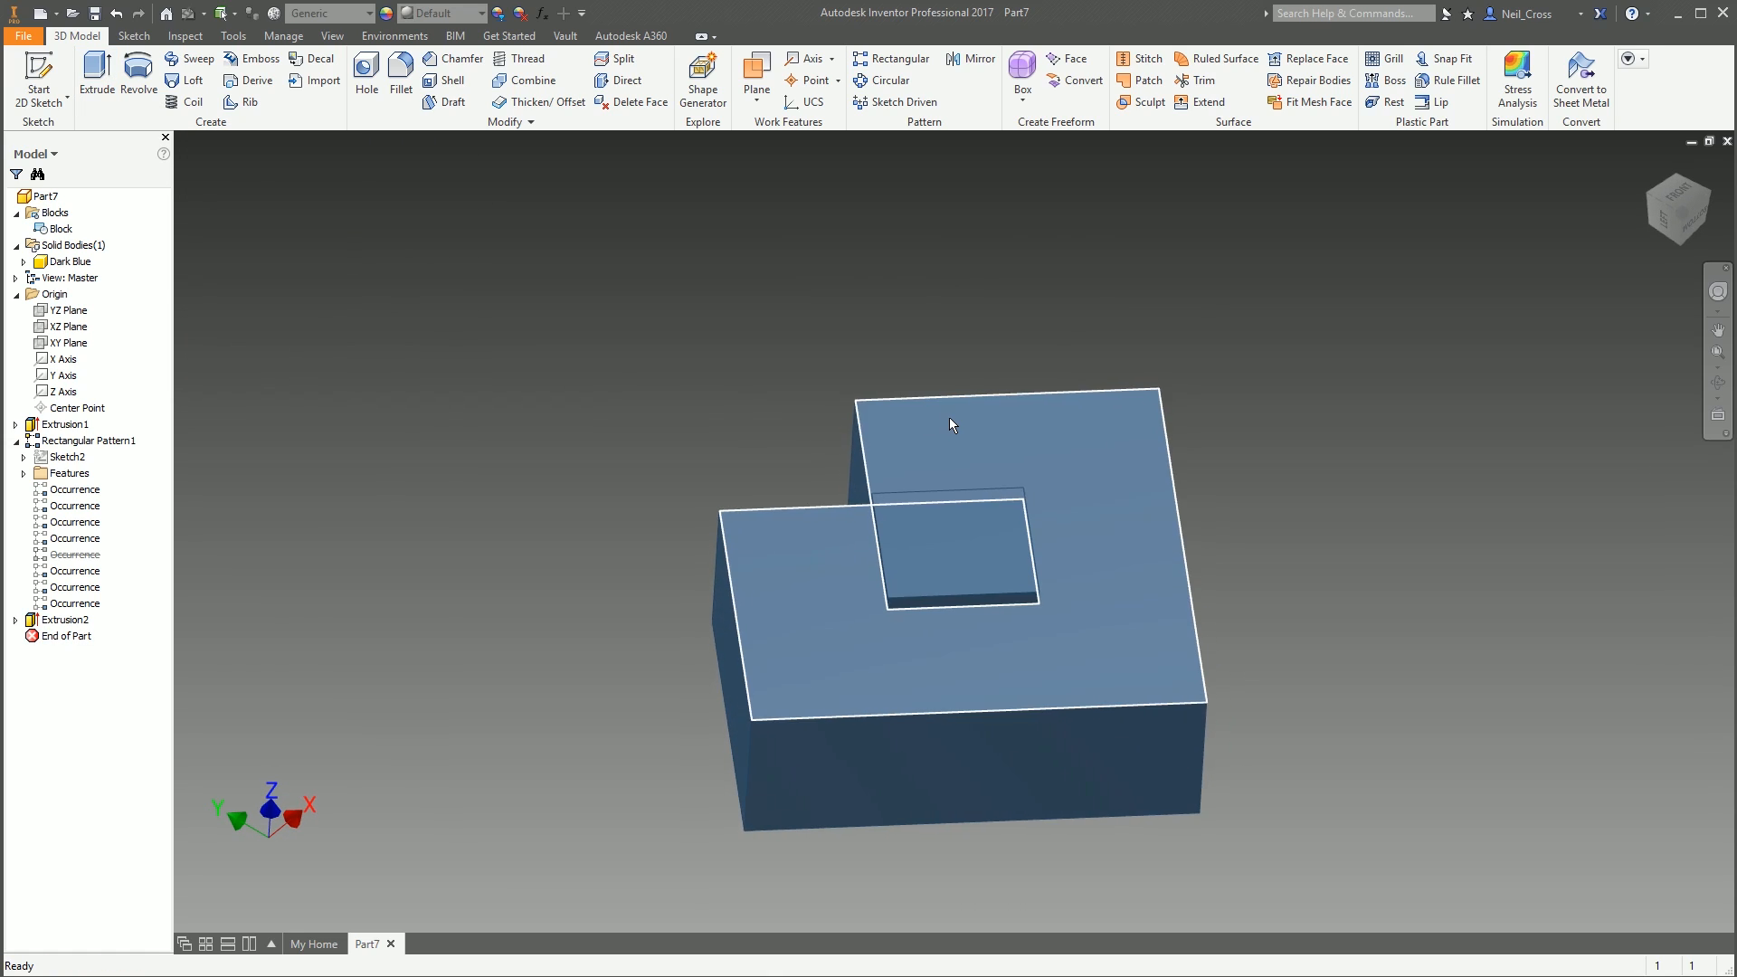
Edit the central square's extrusion so that it creates a new solid body instead of joining
{"action": "double_click", "coordinate": [80, 619]}
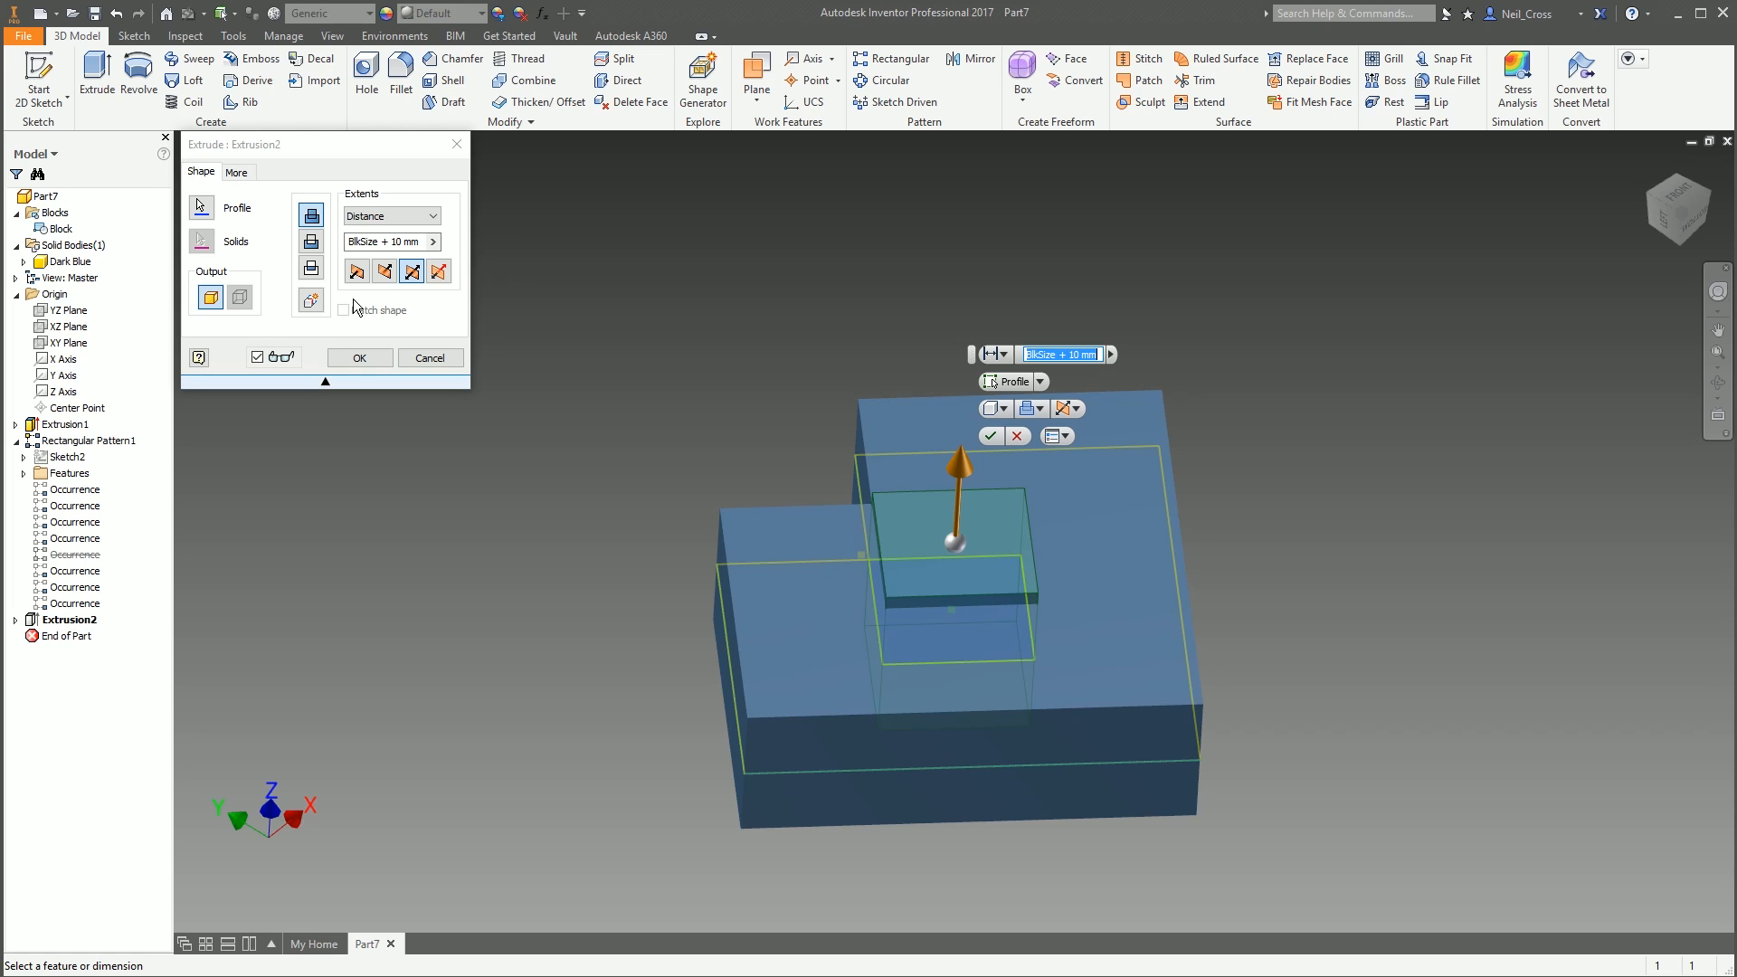
{"action": "left_click", "coordinate": [310, 301]}
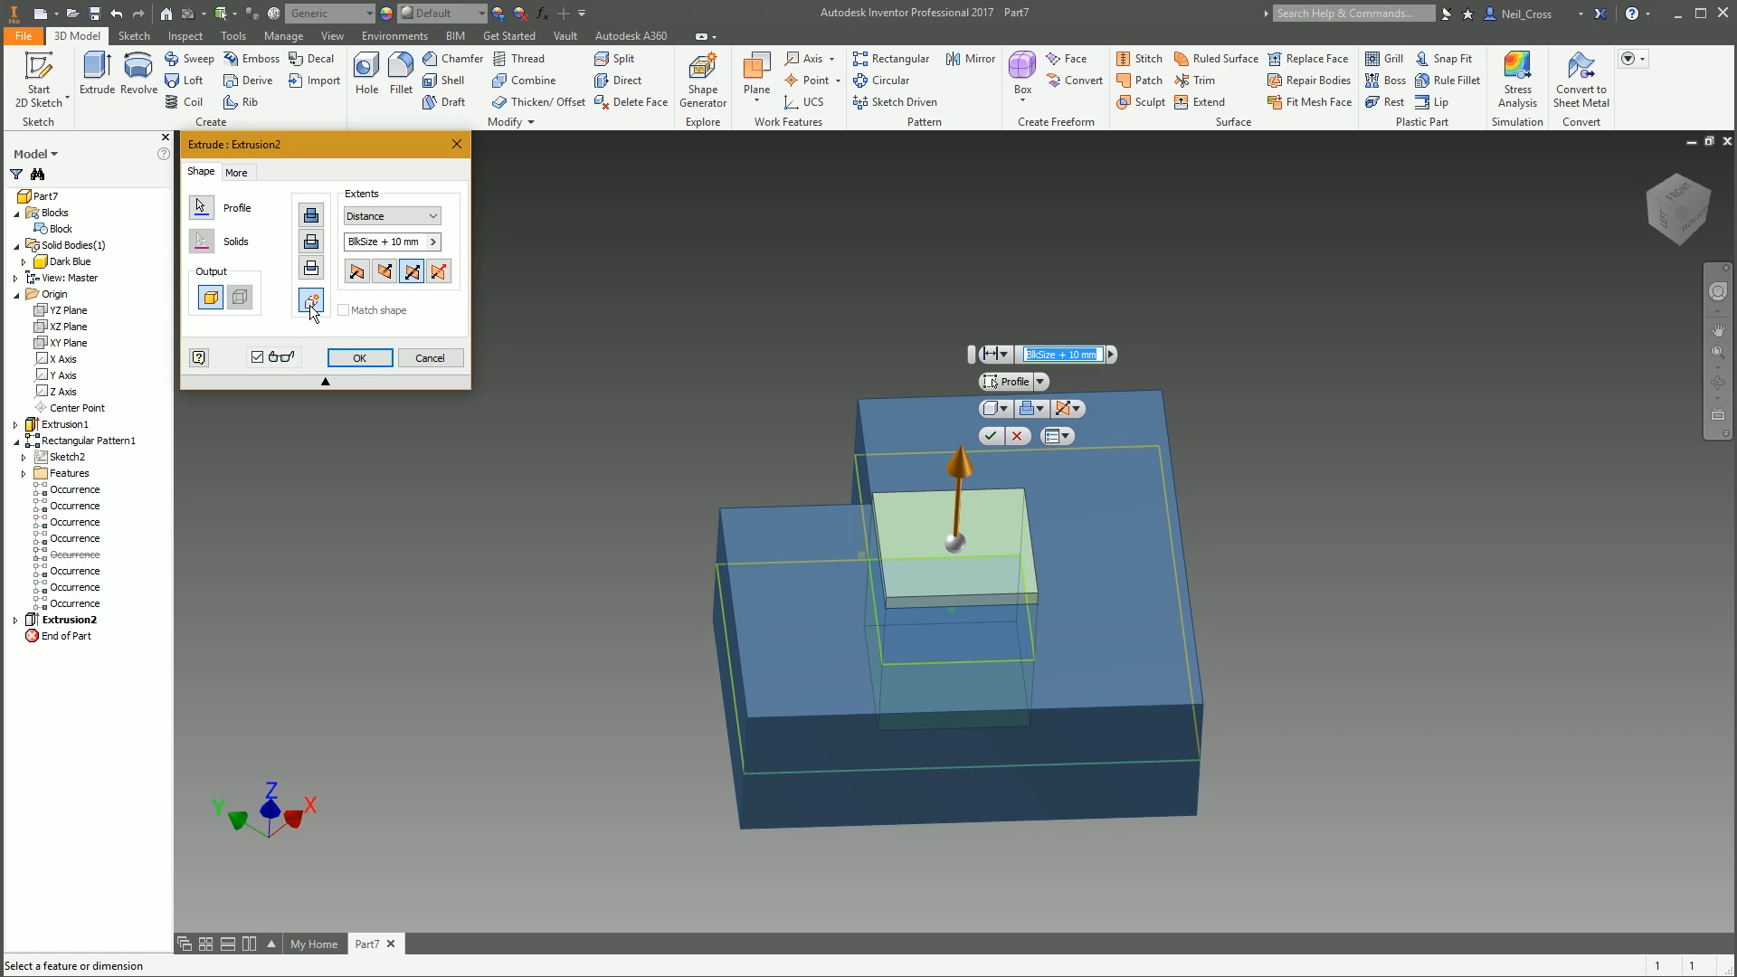
{"action": "left_click", "coordinate": [359, 357]}
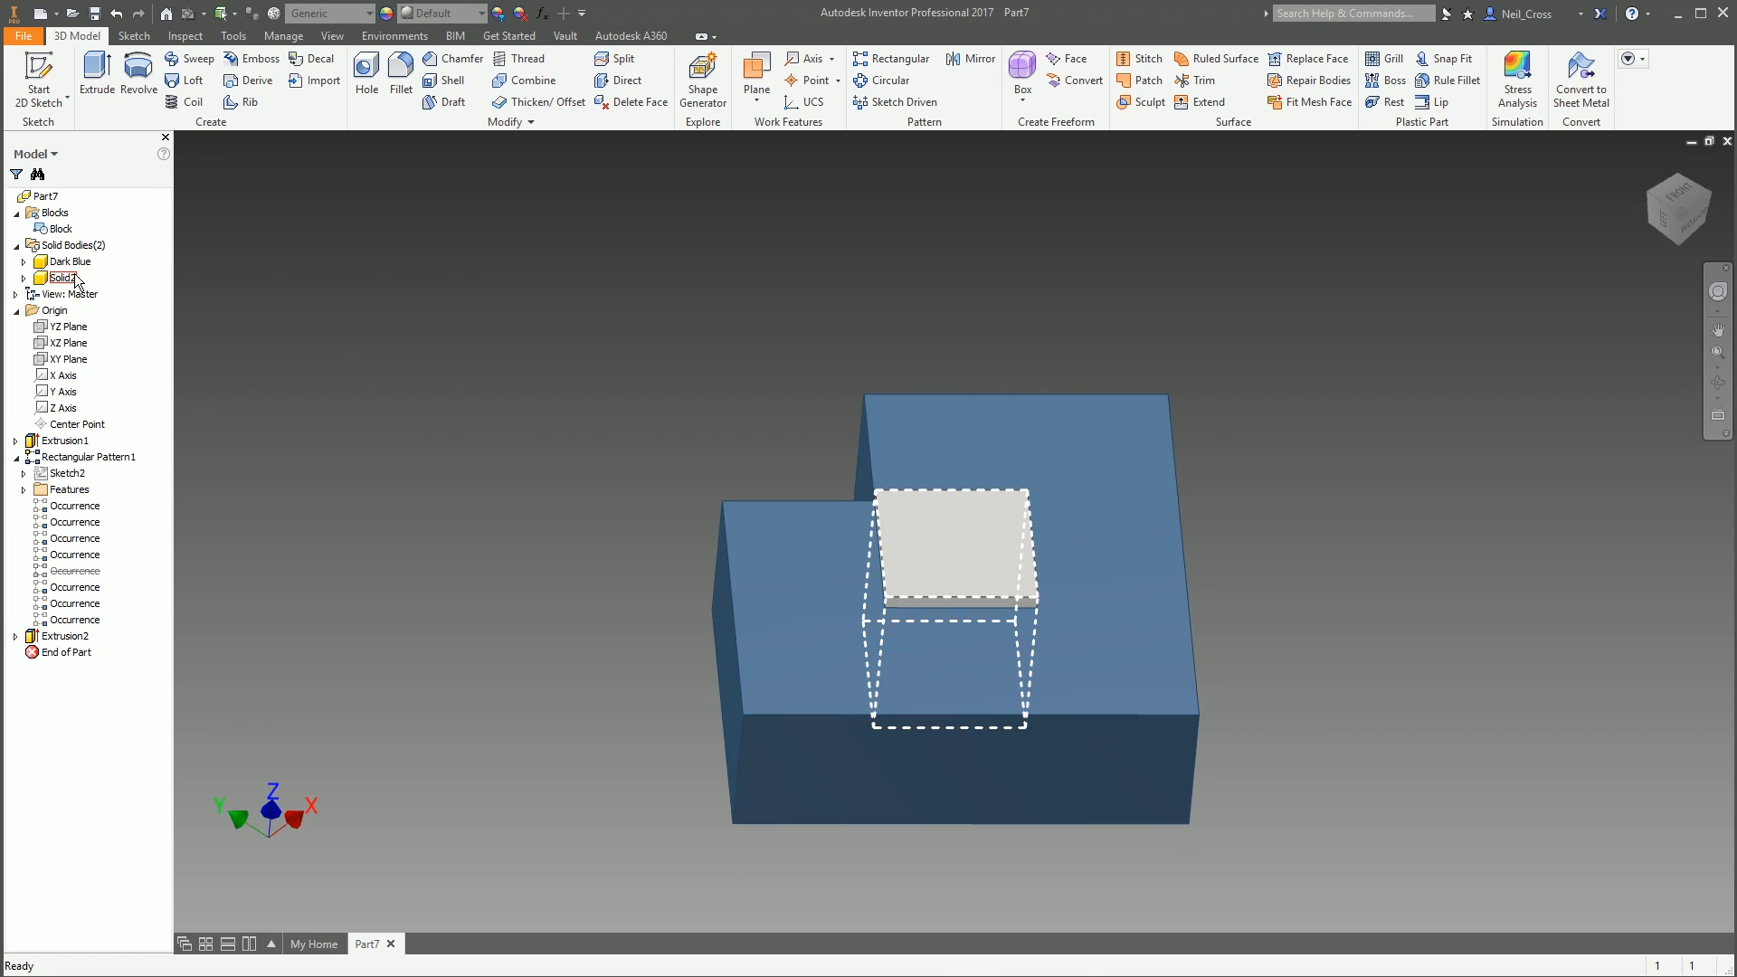
Rename the central square's solid body as Medium Blue
{"action": "left_click", "coordinate": [57, 281]}
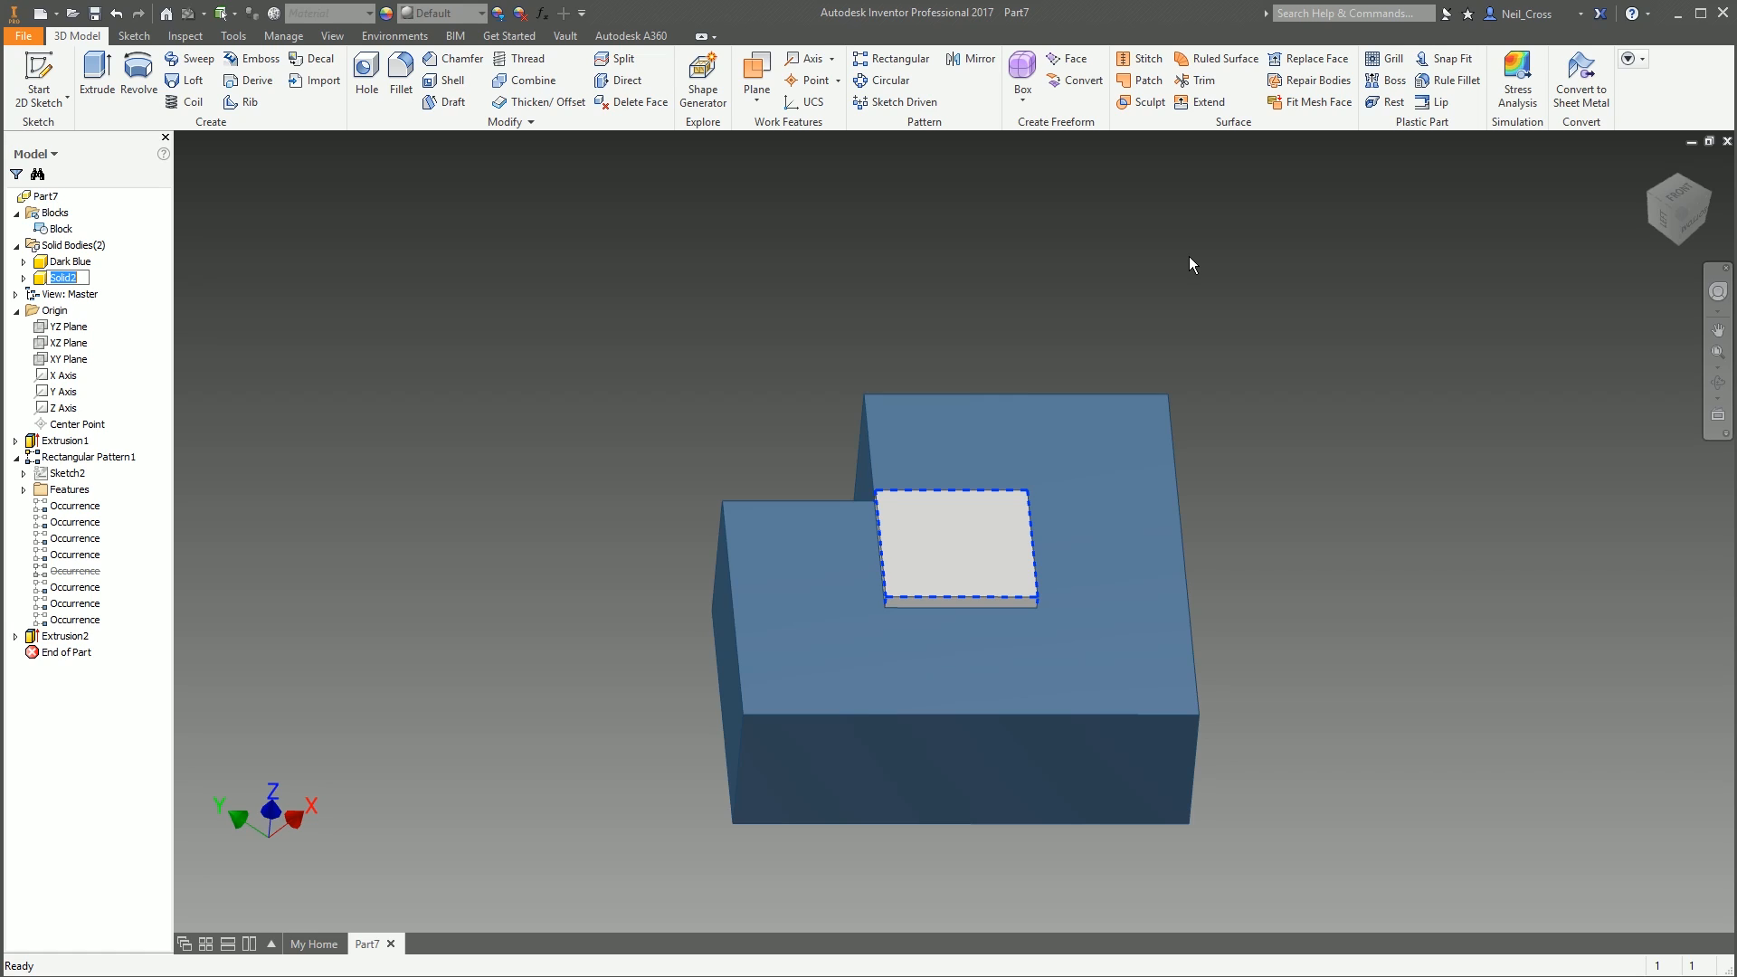
{"action": "type", "text": "Medio"}
{"action": "type", "text": "m Blue"}
{"action": "key", "text": "Return"}
Duplicate the Dark Blue document appearance and name the copy Medium Blue
{"action": "left_click", "coordinate": [386, 12]}
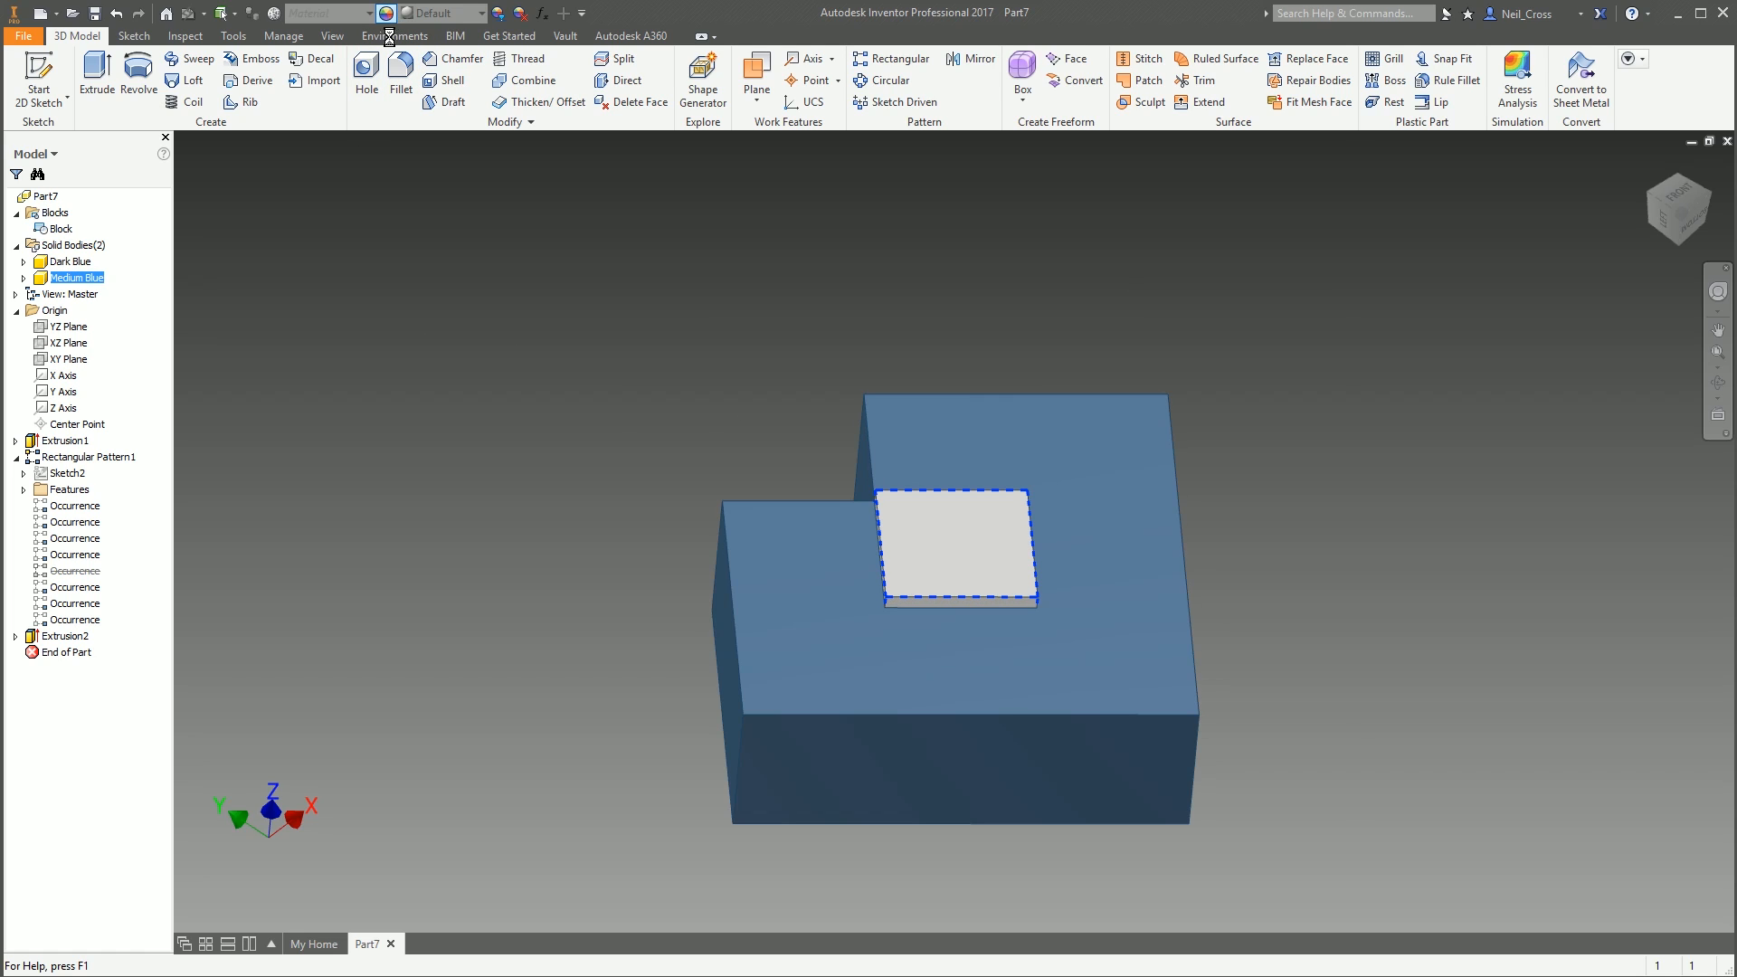
{"action": "right_click", "coordinate": [711, 267]}
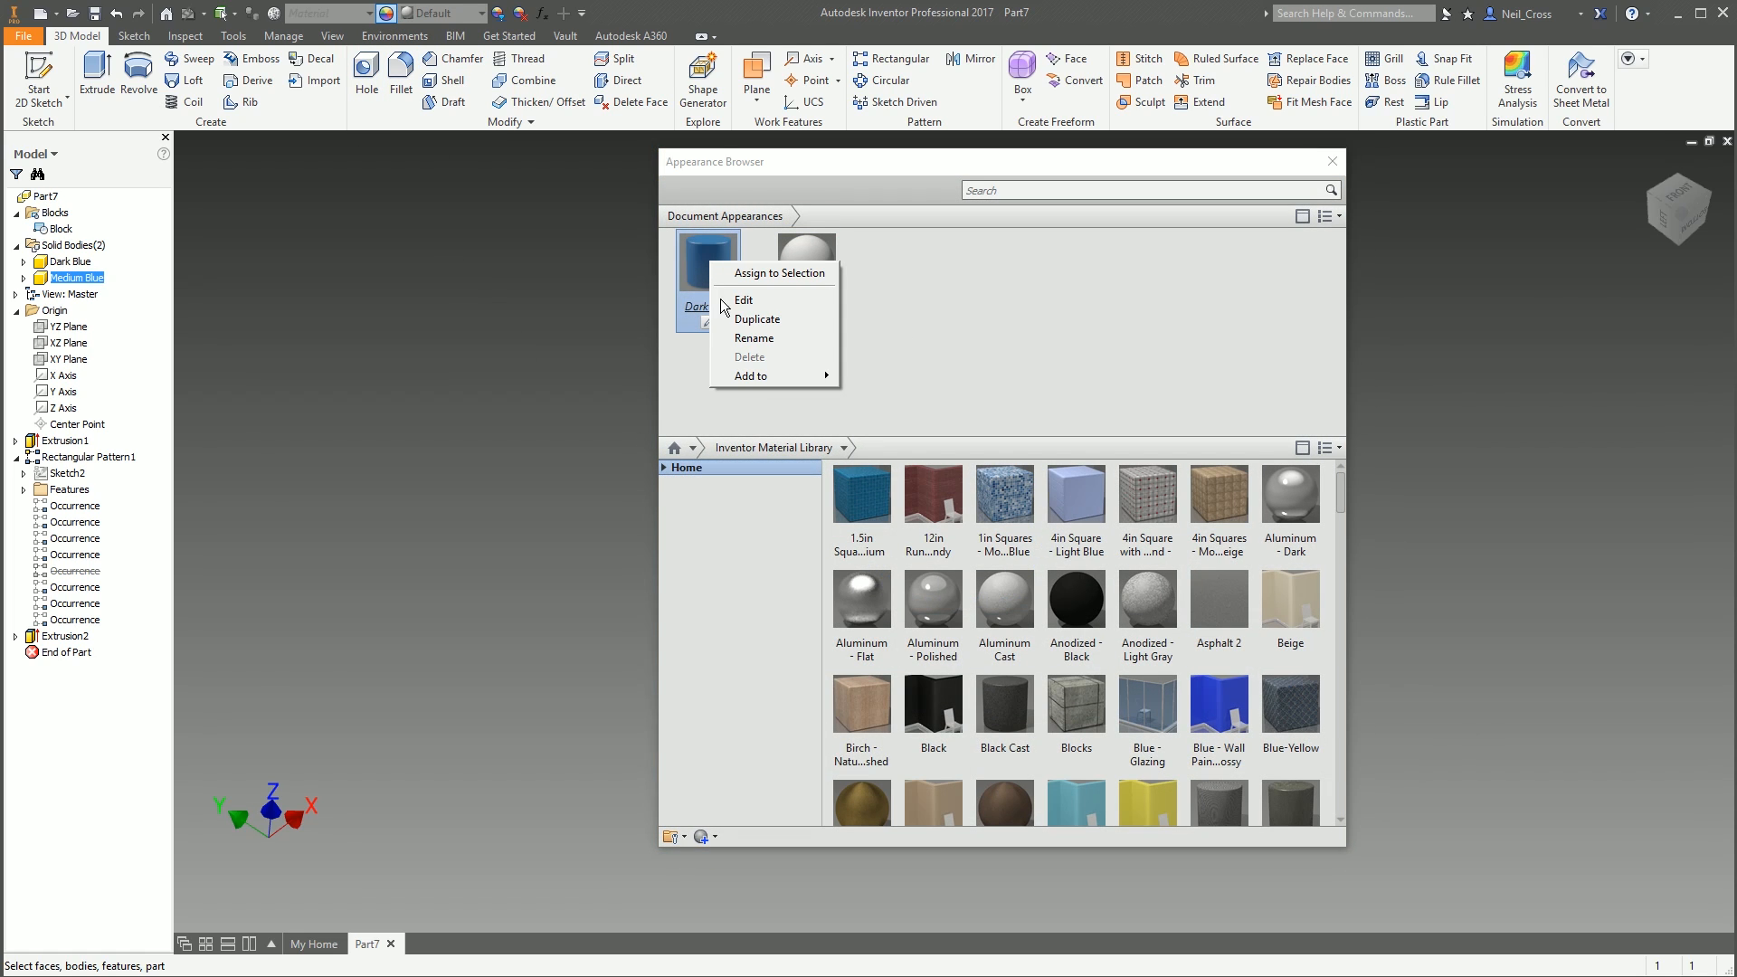
{"action": "left_click", "coordinate": [771, 323]}
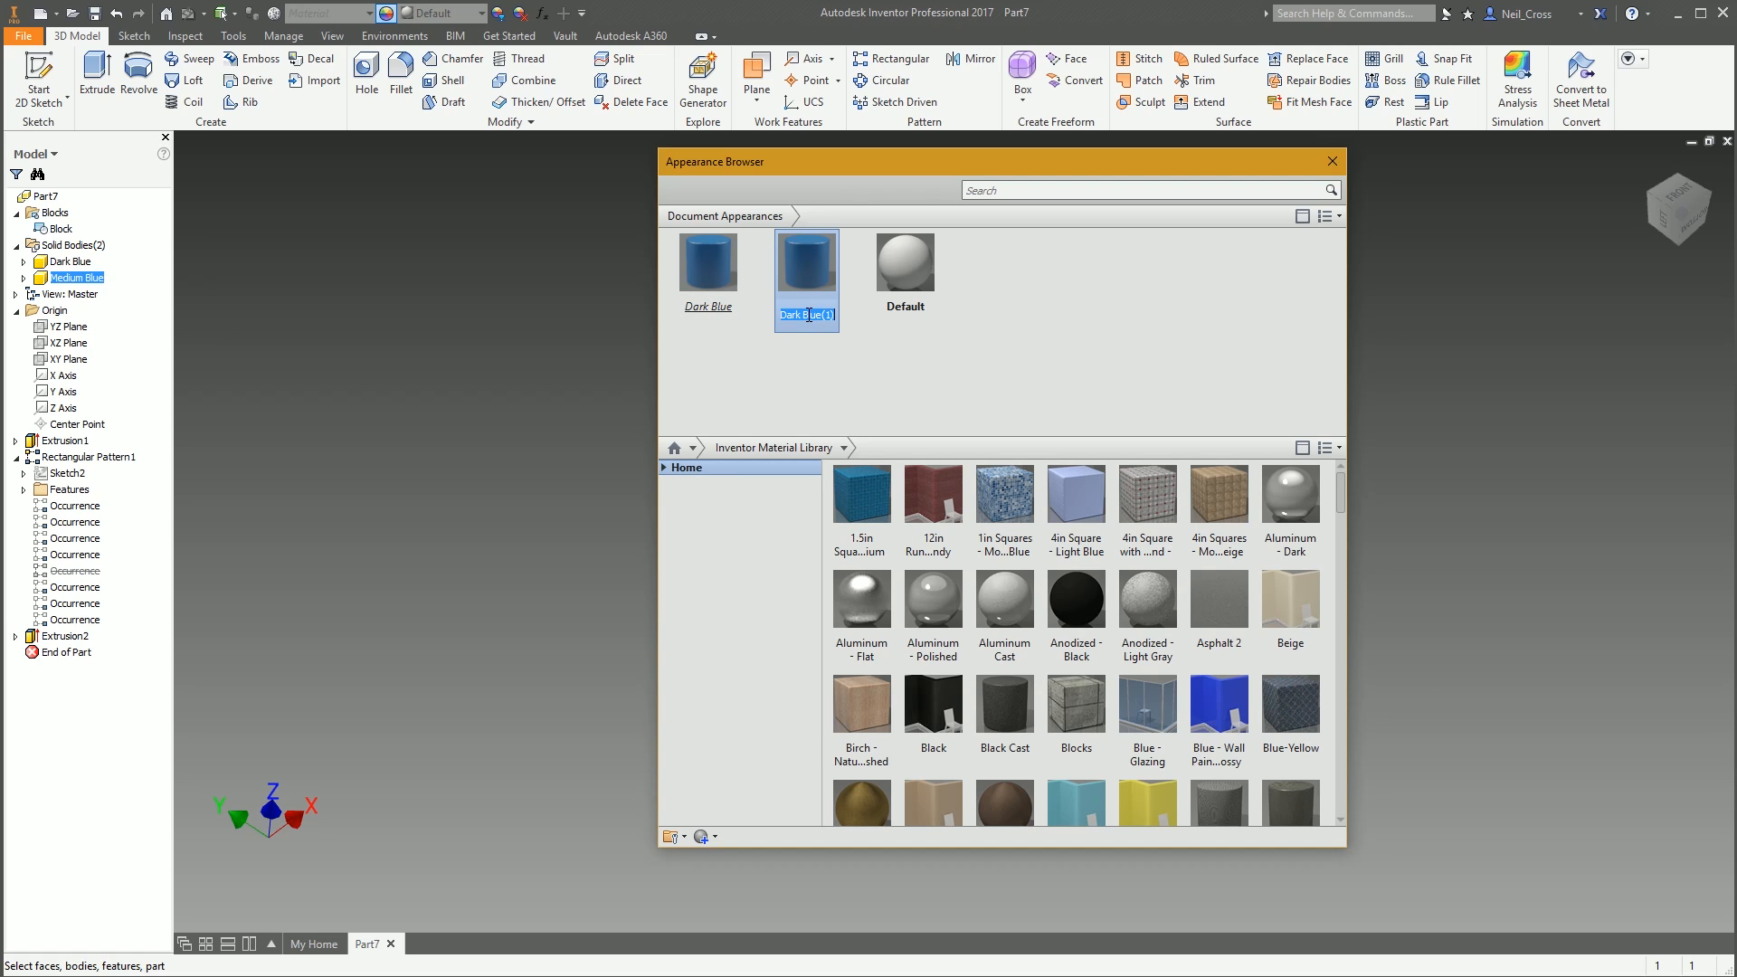
{"action": "type", "text": "Mediuum Blue"}
{"action": "key", "text": "Return"}
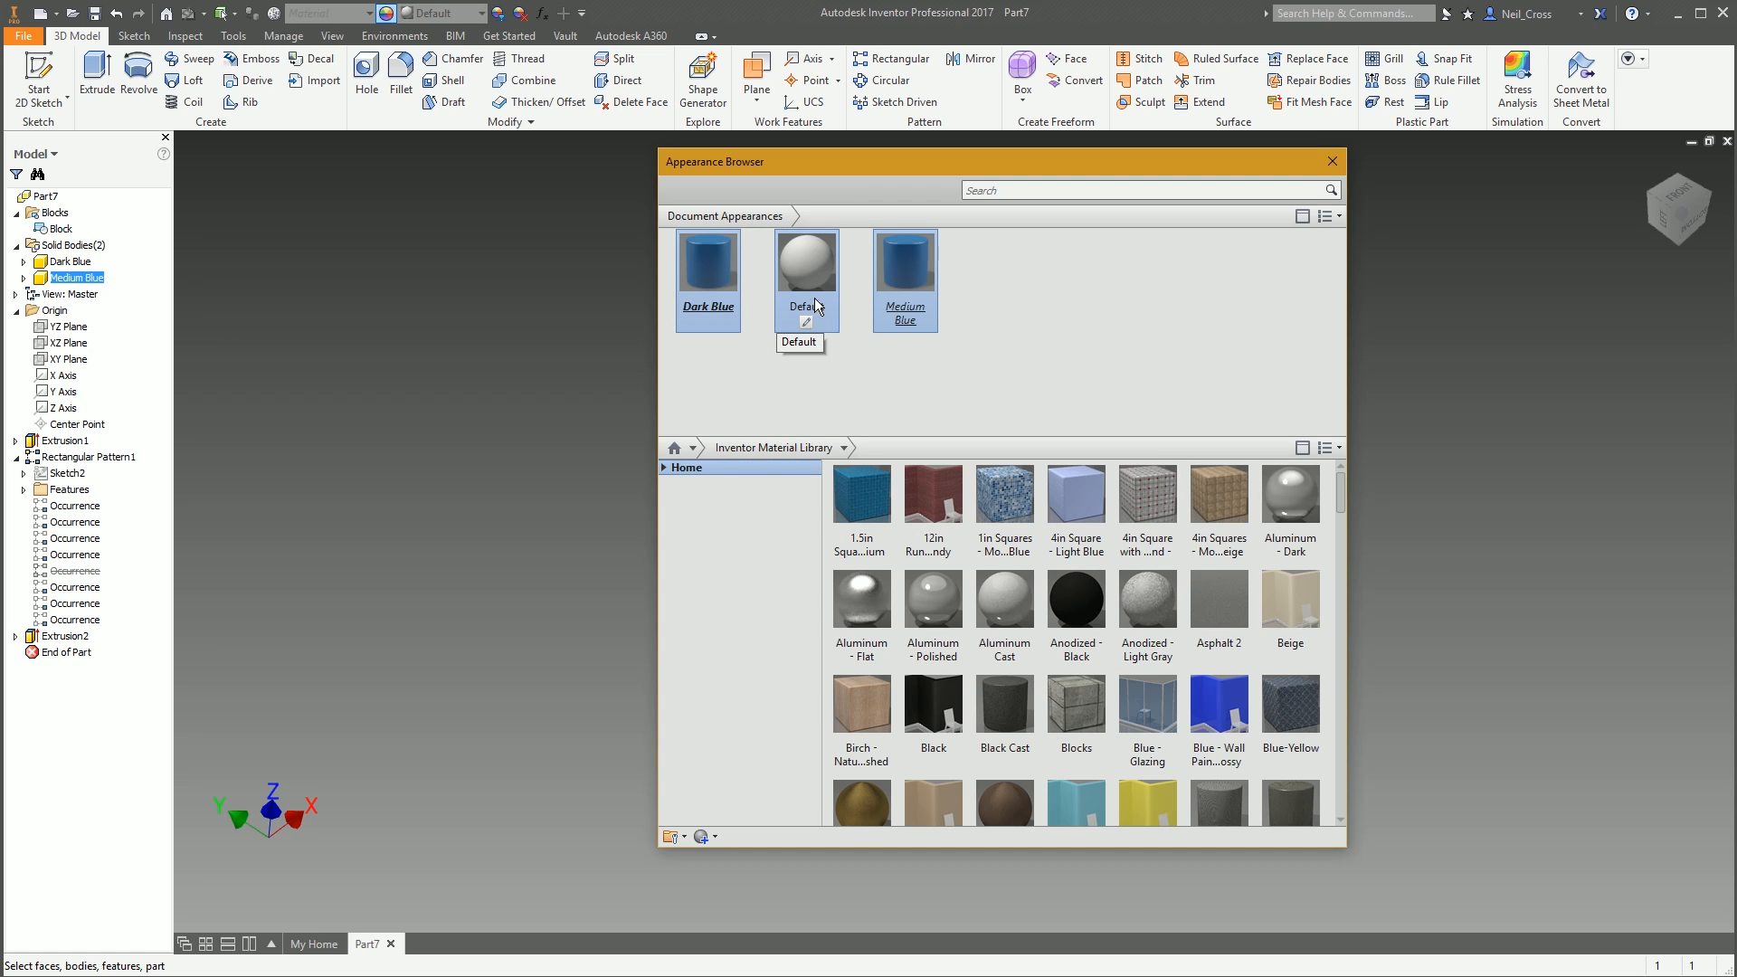
Assign the Medium Blue appearance to the selected body and mix a lighter custom color of about RGB 71, 162, 201 for it
{"action": "double_click", "coordinate": [904, 299]}
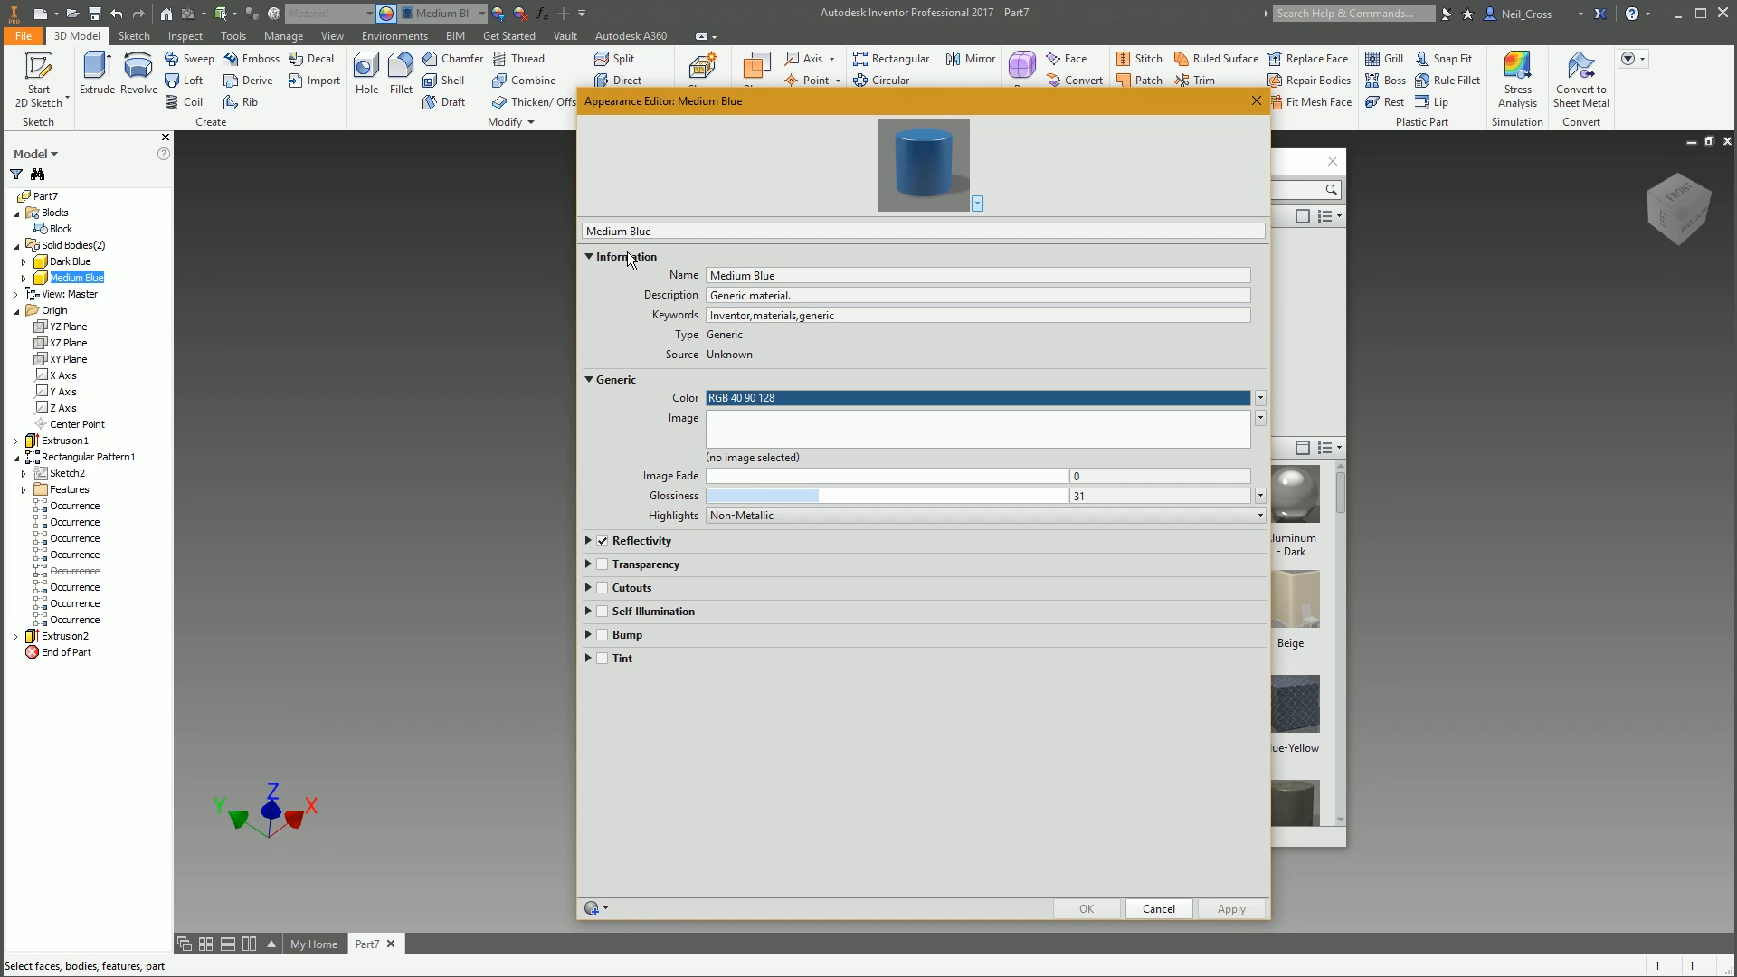
{"action": "left_click", "coordinate": [789, 397]}
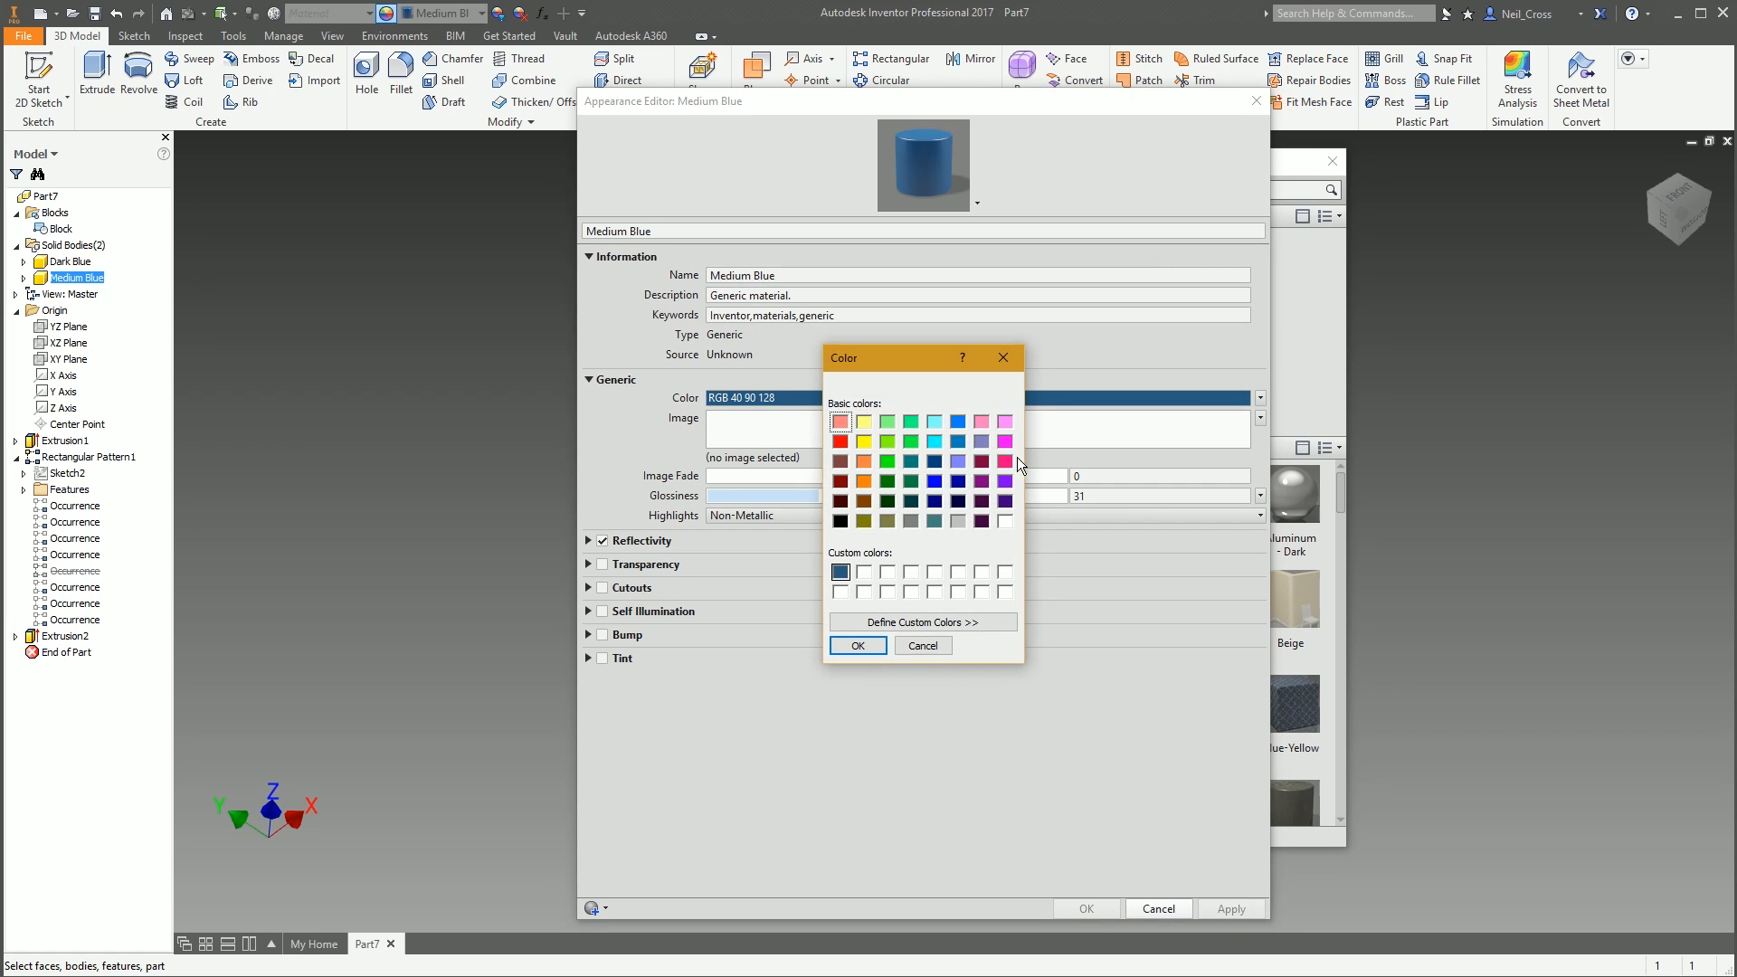
{"action": "left_click", "coordinate": [922, 621]}
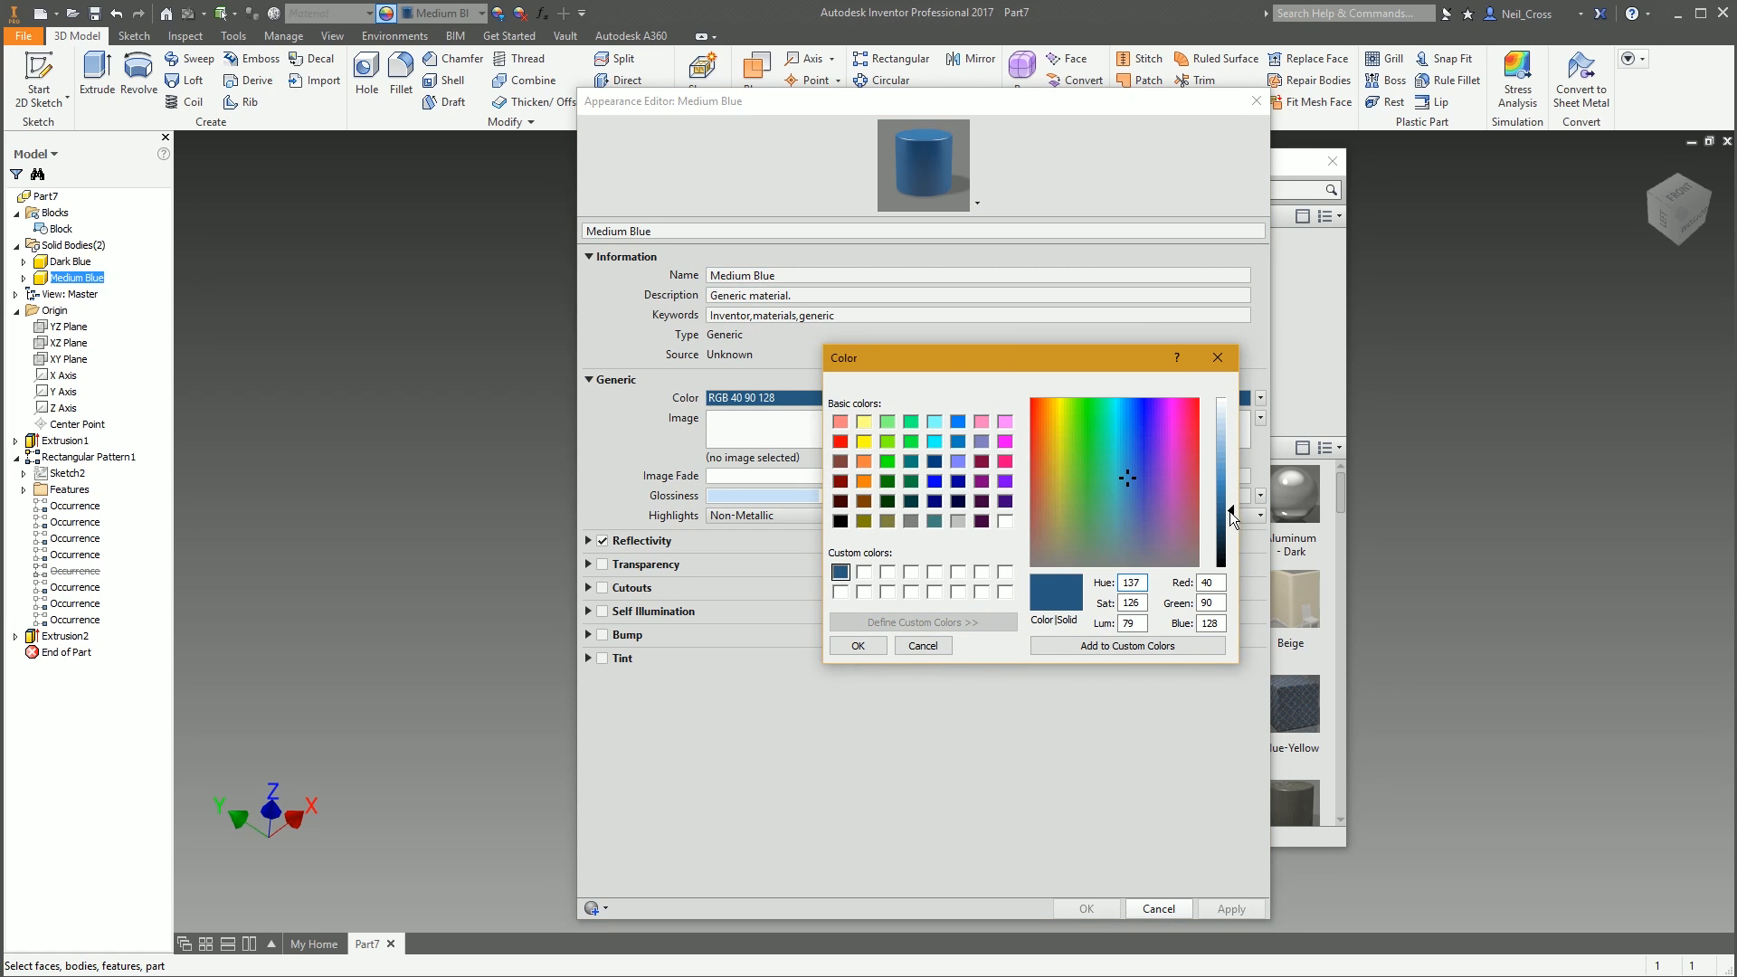
{"action": "mouse_move", "coordinate": [1225, 512]}
{"action": "left_mouse_down"}
{"action": "mouse_move", "coordinate": [1227, 469]}
{"action": "mouse_move", "coordinate": [1229, 484]}
{"action": "left_mouse_up"}
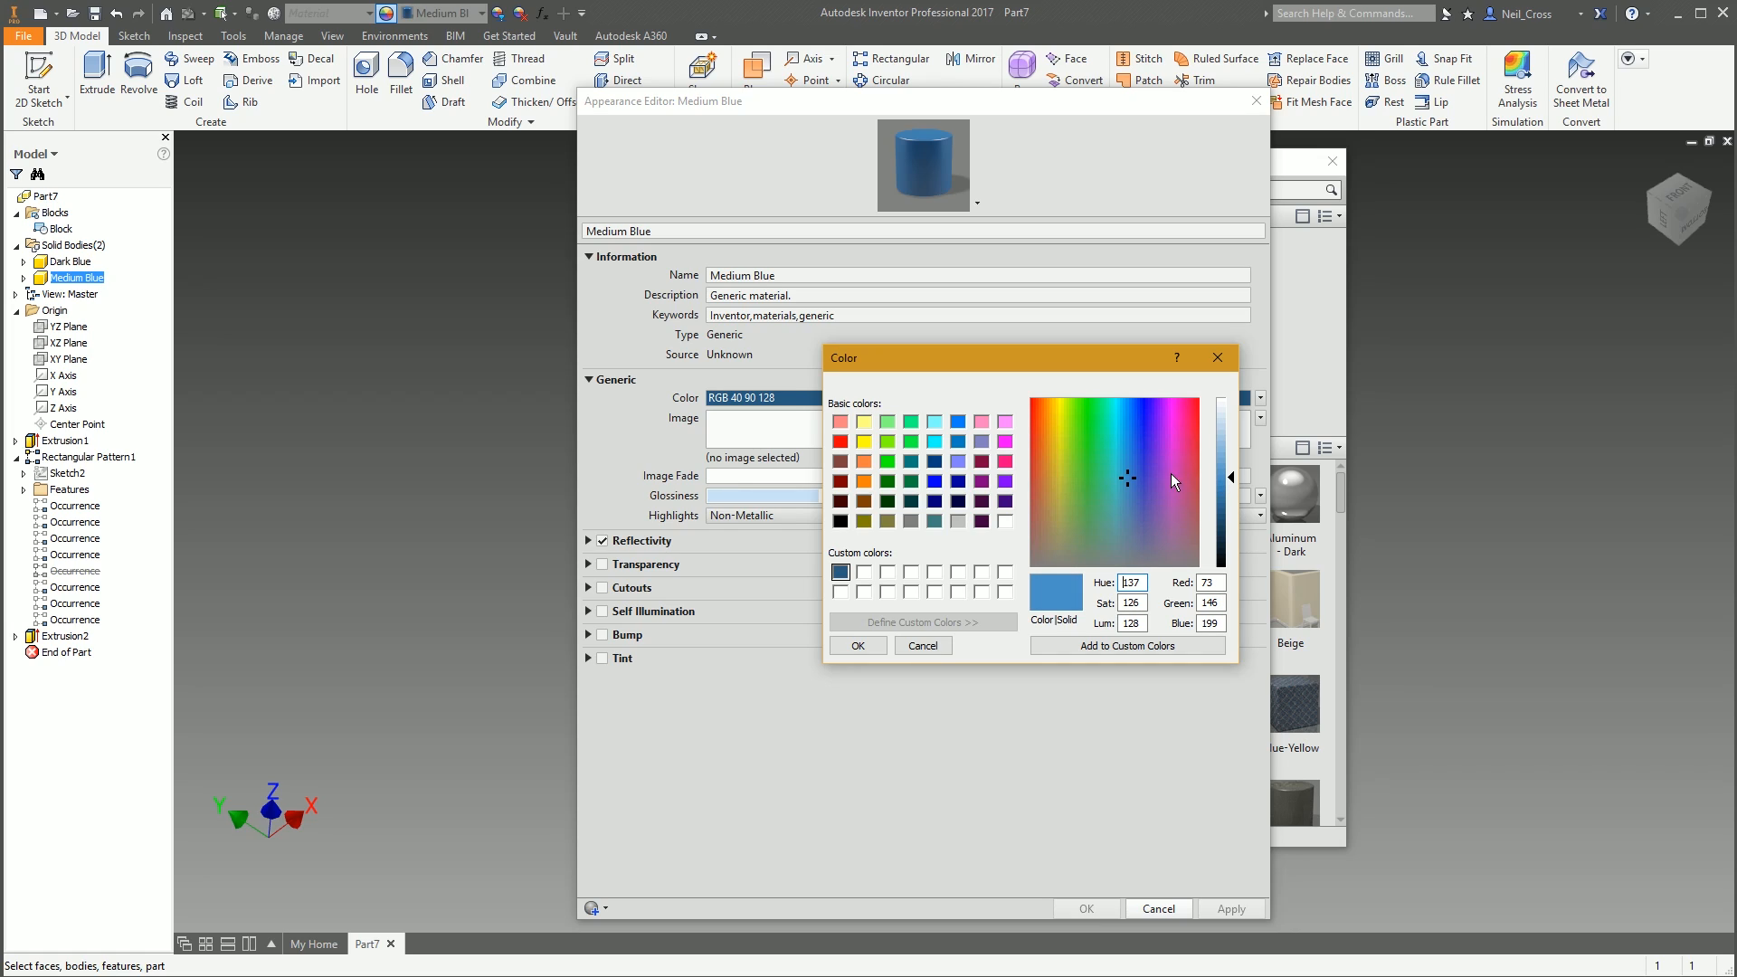
{"action": "left_click", "coordinate": [1131, 478]}
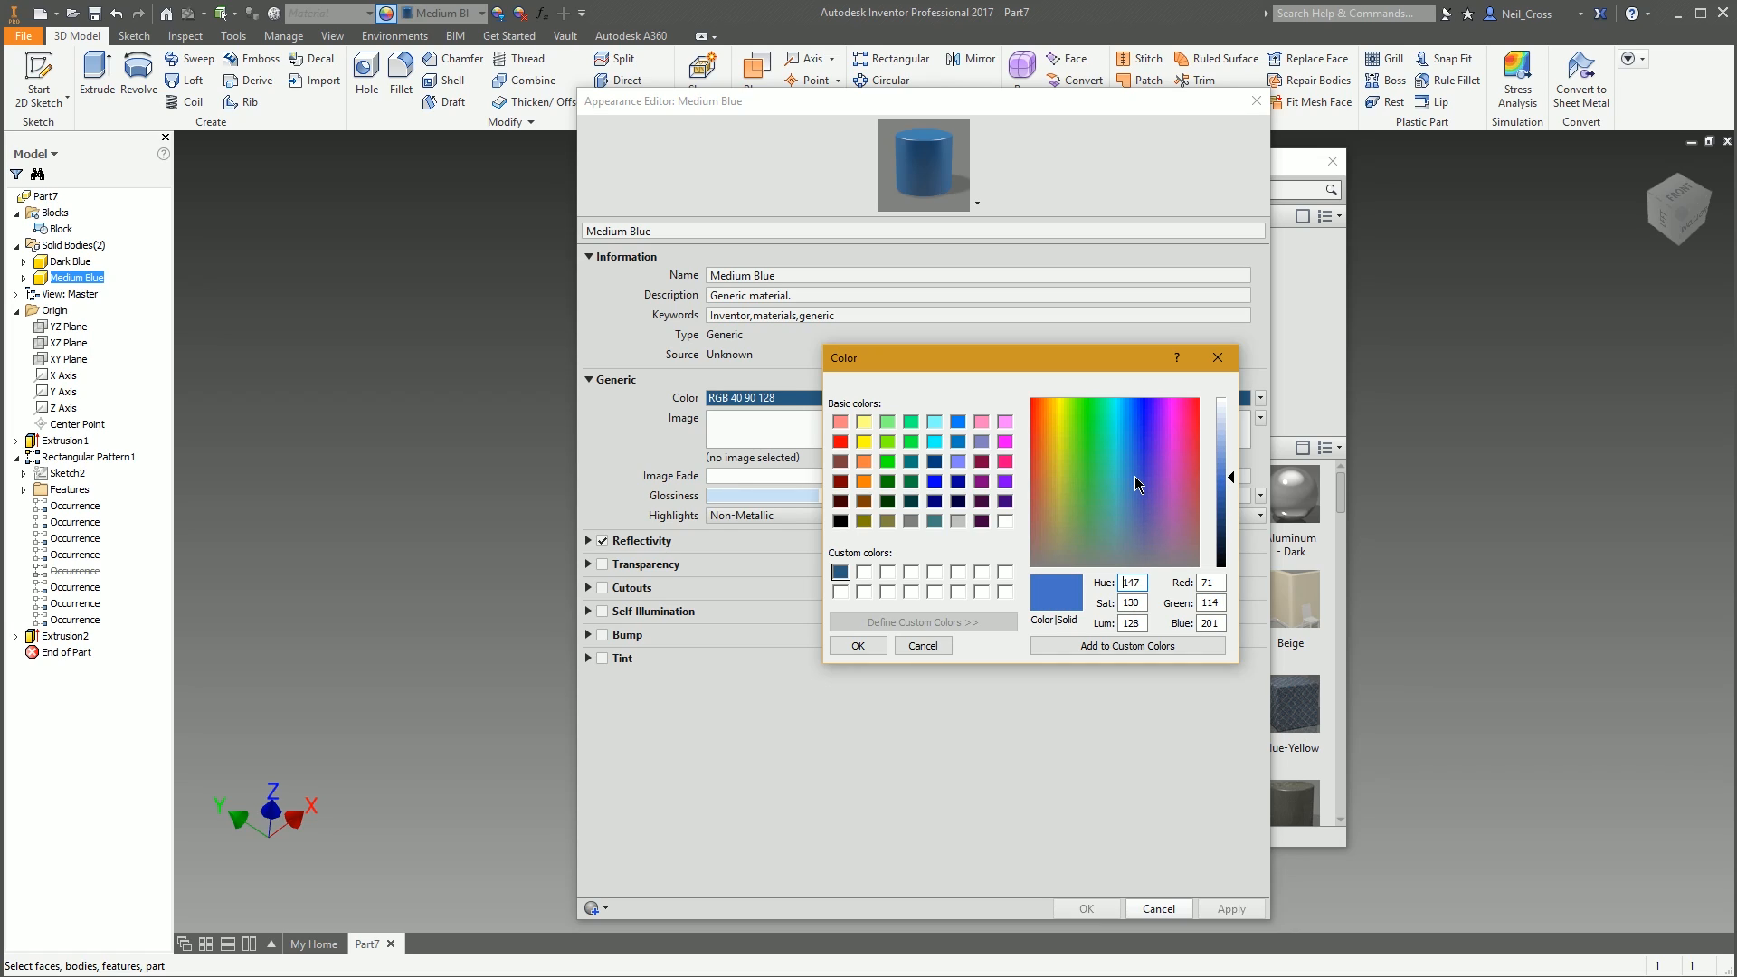
{"action": "left_click_drag", "start_coordinate": [1133, 476], "coordinate": [1124, 475]}
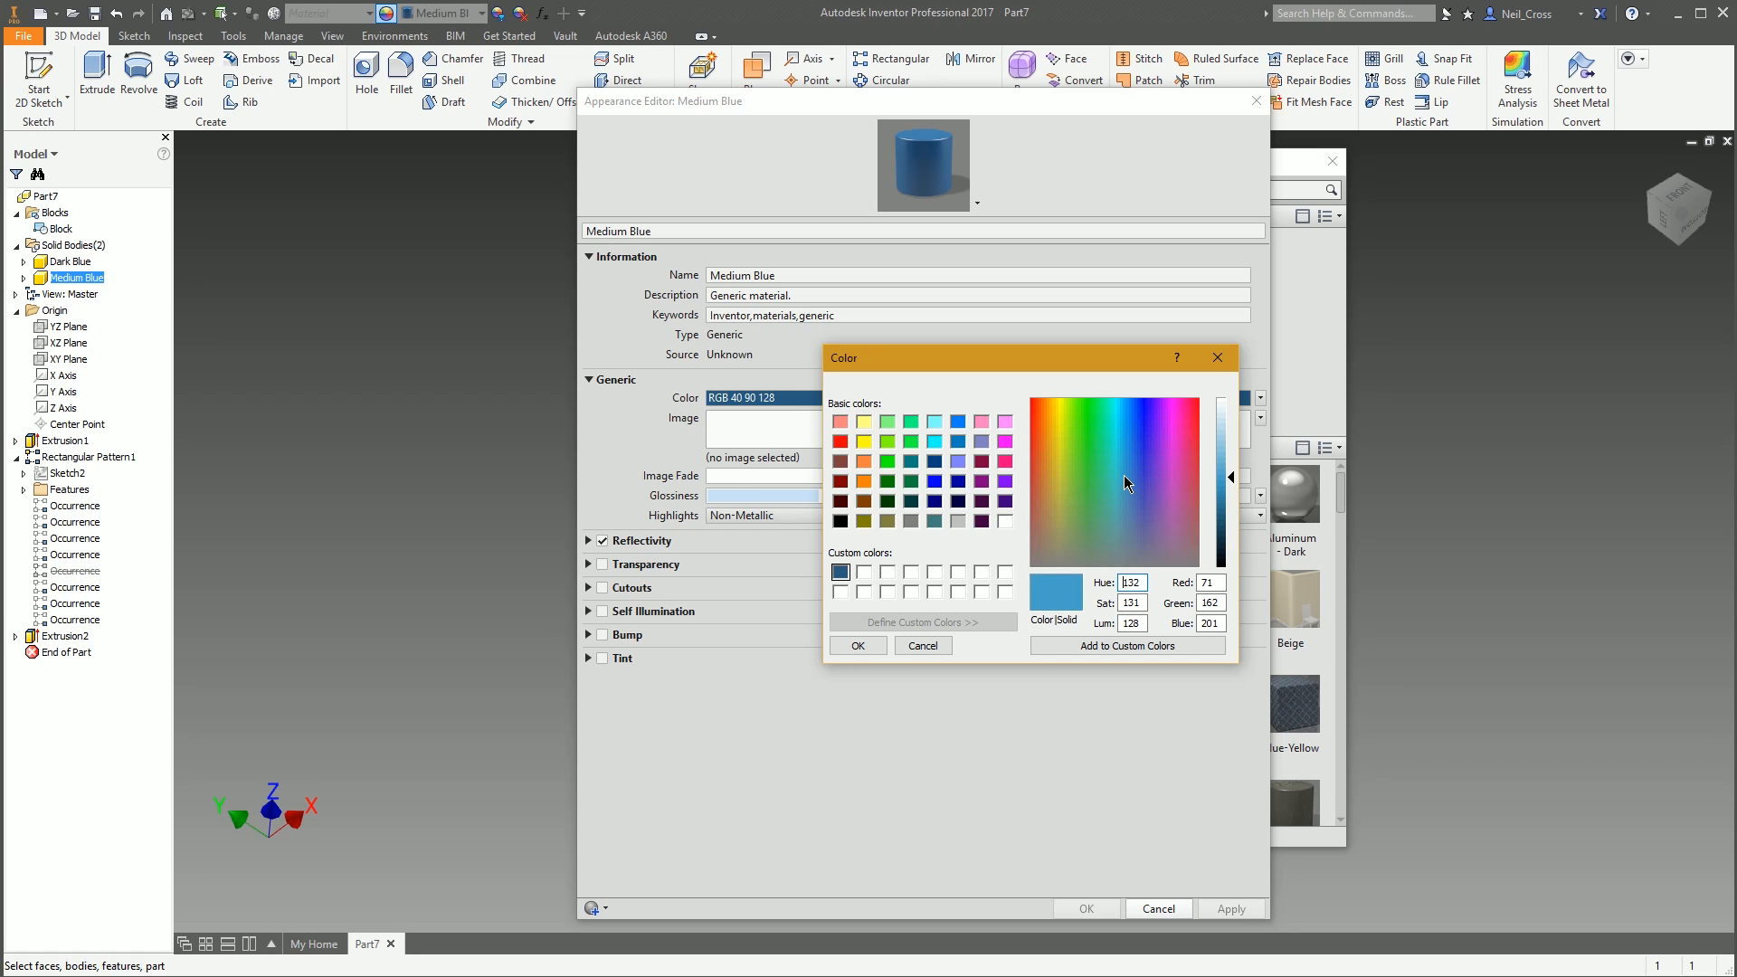
{"action": "left_click", "coordinate": [1122, 647]}
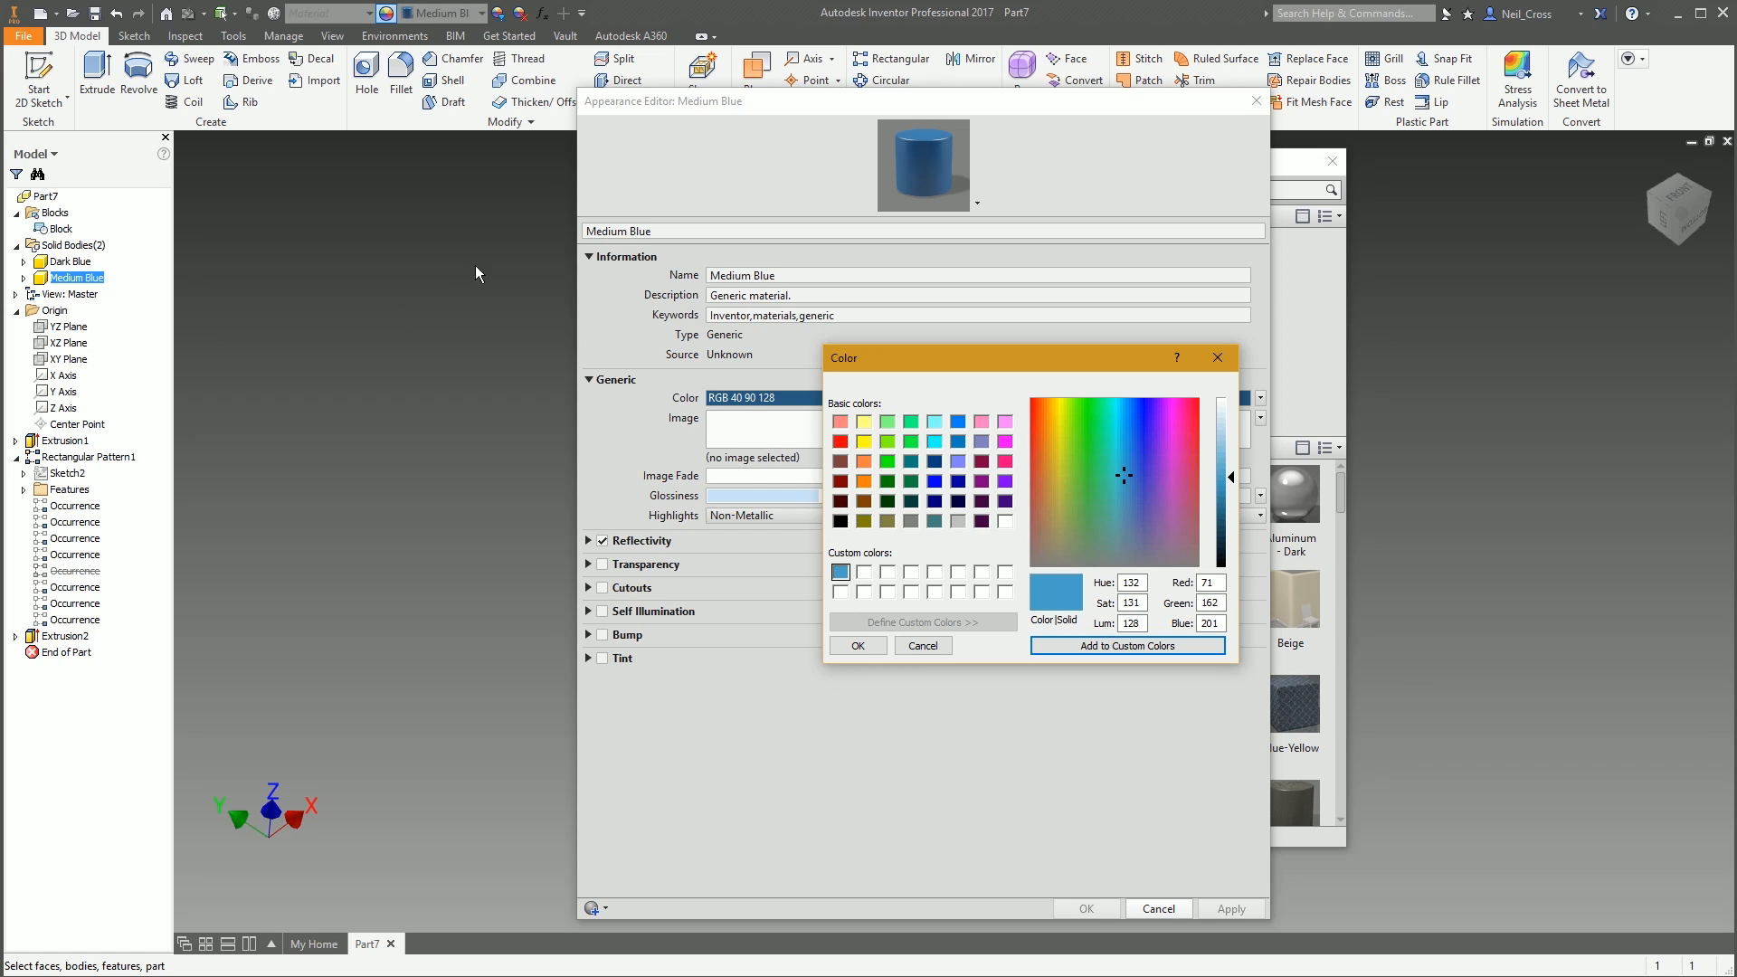
Apply the stored custom color to the Medium Blue appearance and close the appearance editor and browser
{"action": "left_click", "coordinate": [834, 575]}
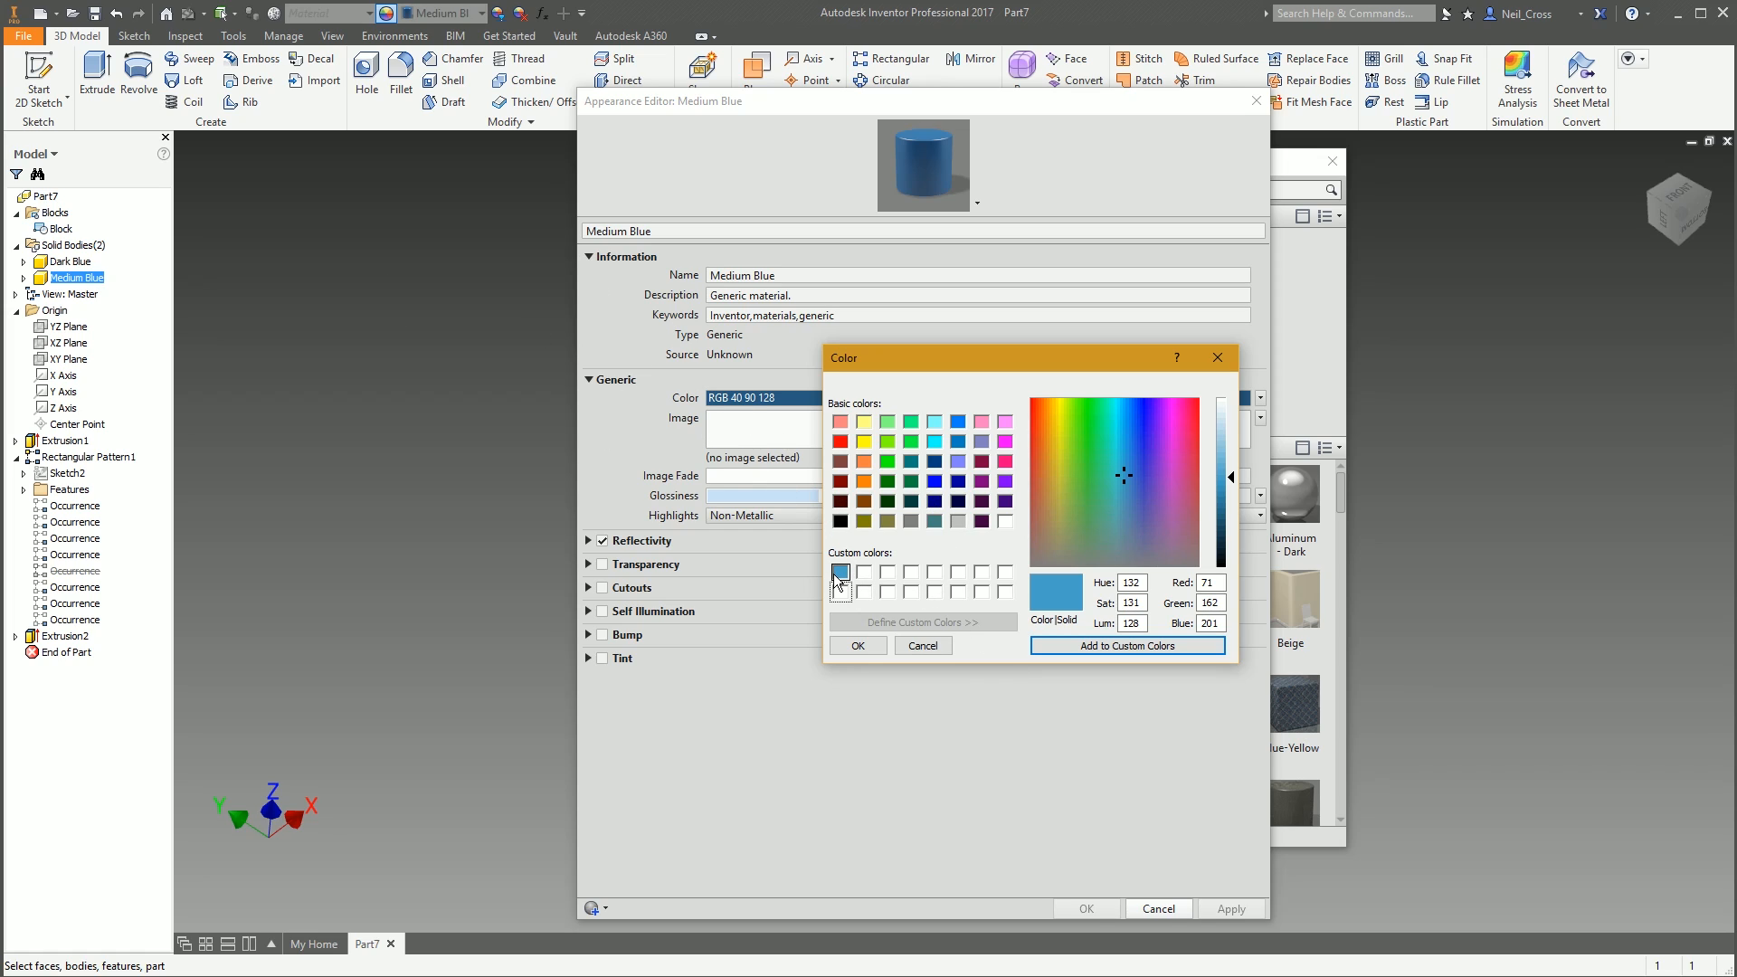
{"action": "left_click", "coordinate": [855, 644]}
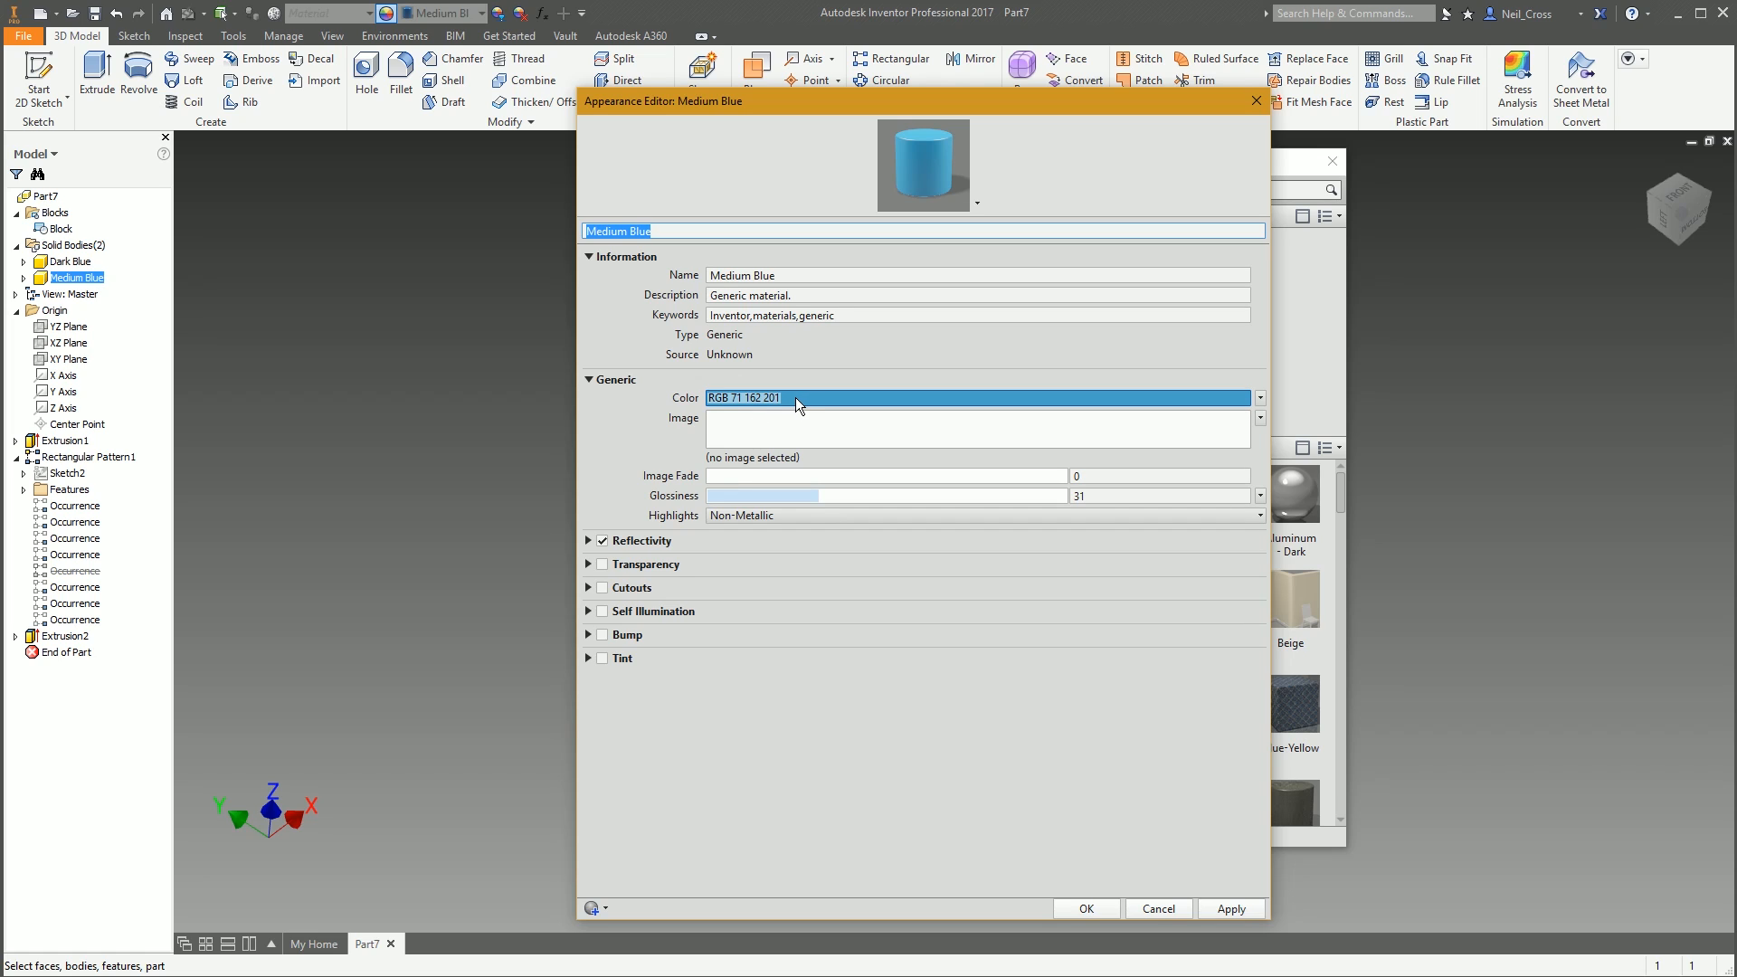
{"action": "left_click", "coordinate": [1212, 908]}
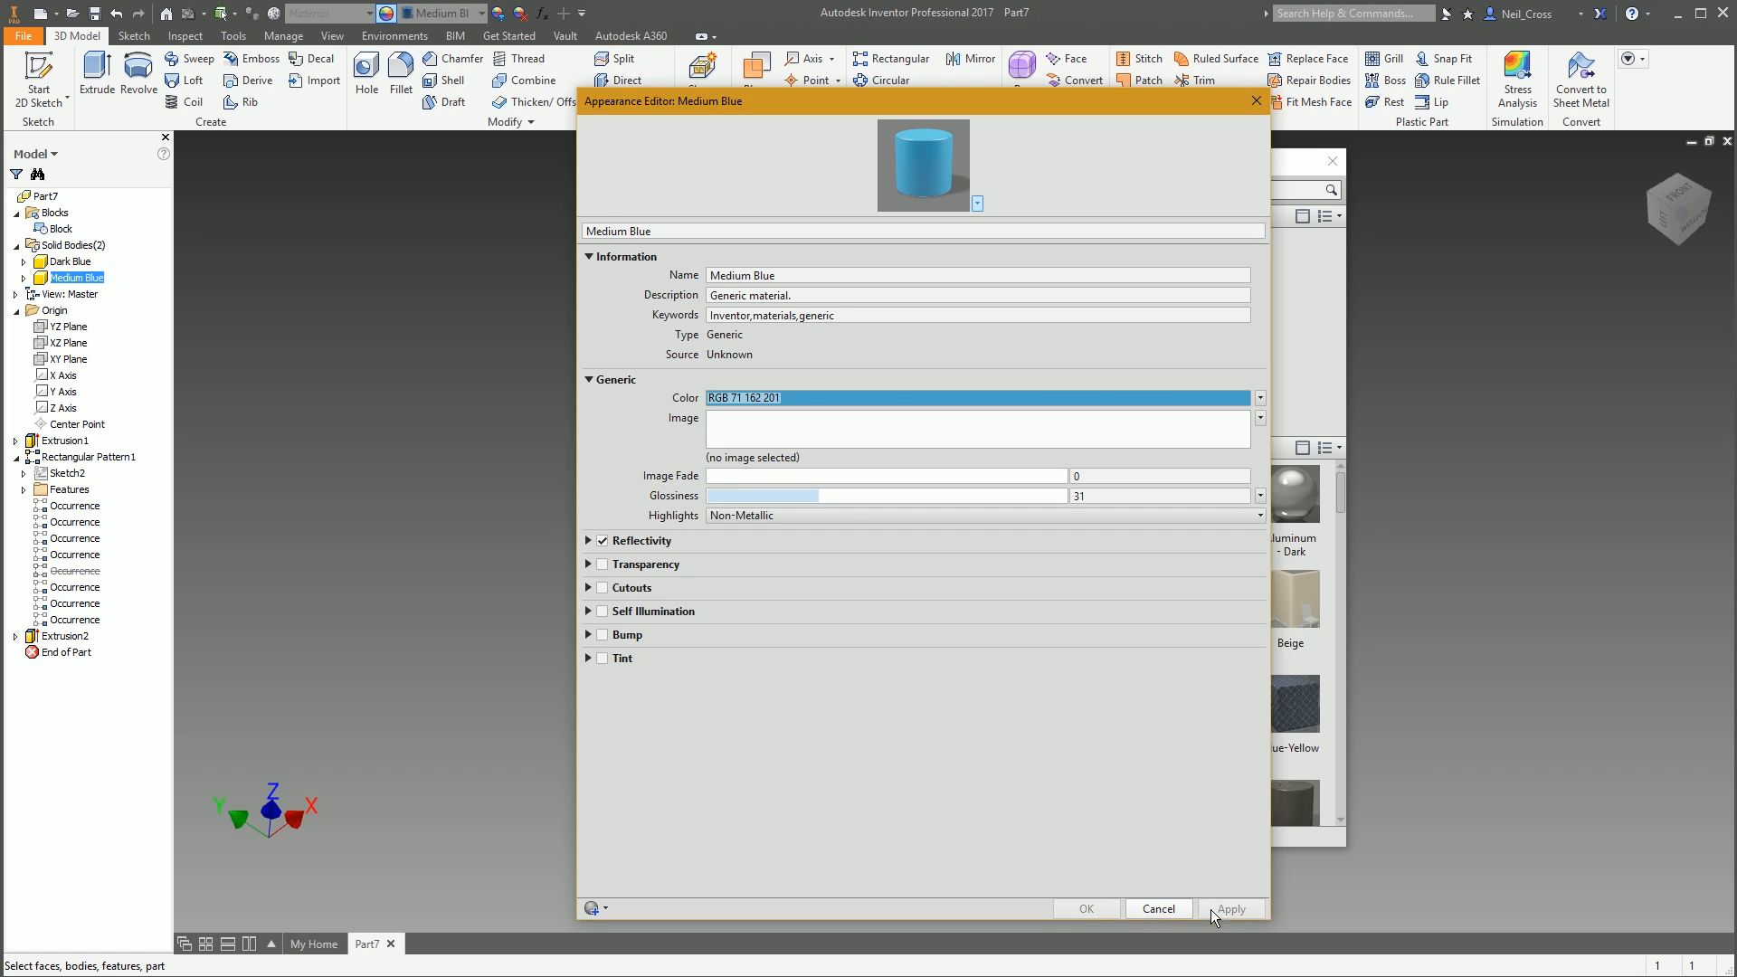
{"action": "left_click", "coordinate": [1134, 909]}
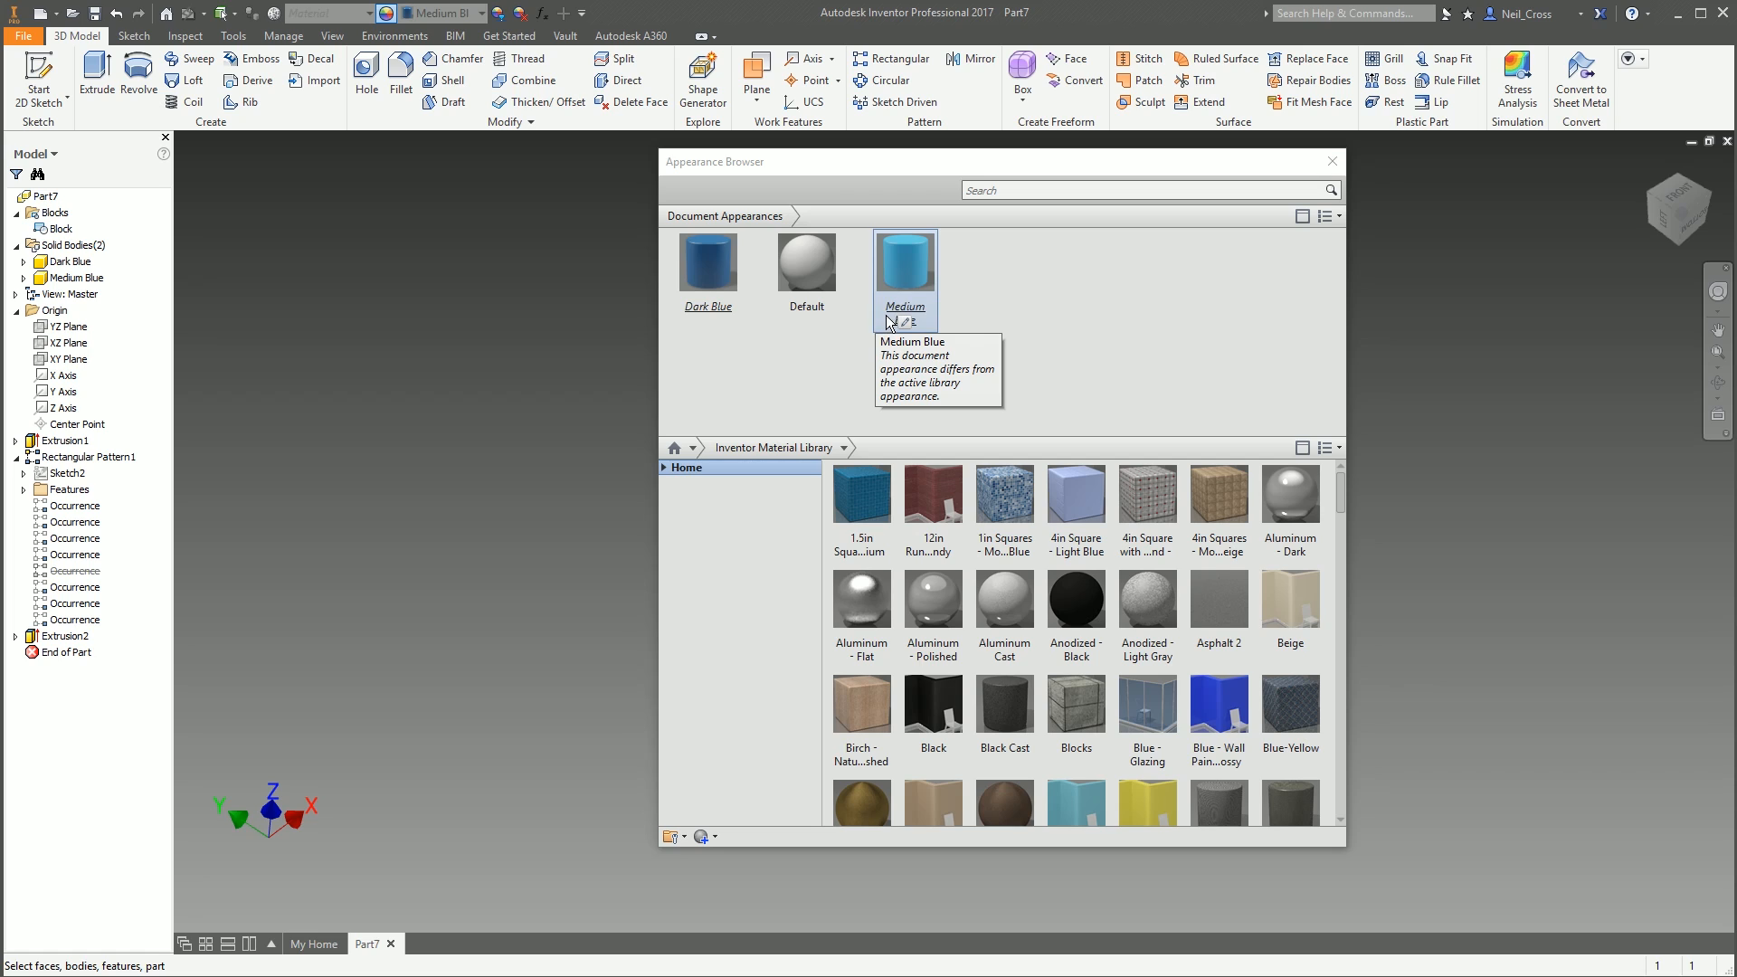
{"action": "left_click", "coordinate": [1331, 161]}
{"action": "middle_click_drag", "start_coordinate": [981, 551], "coordinate": [868, 543], "text": "shift"}
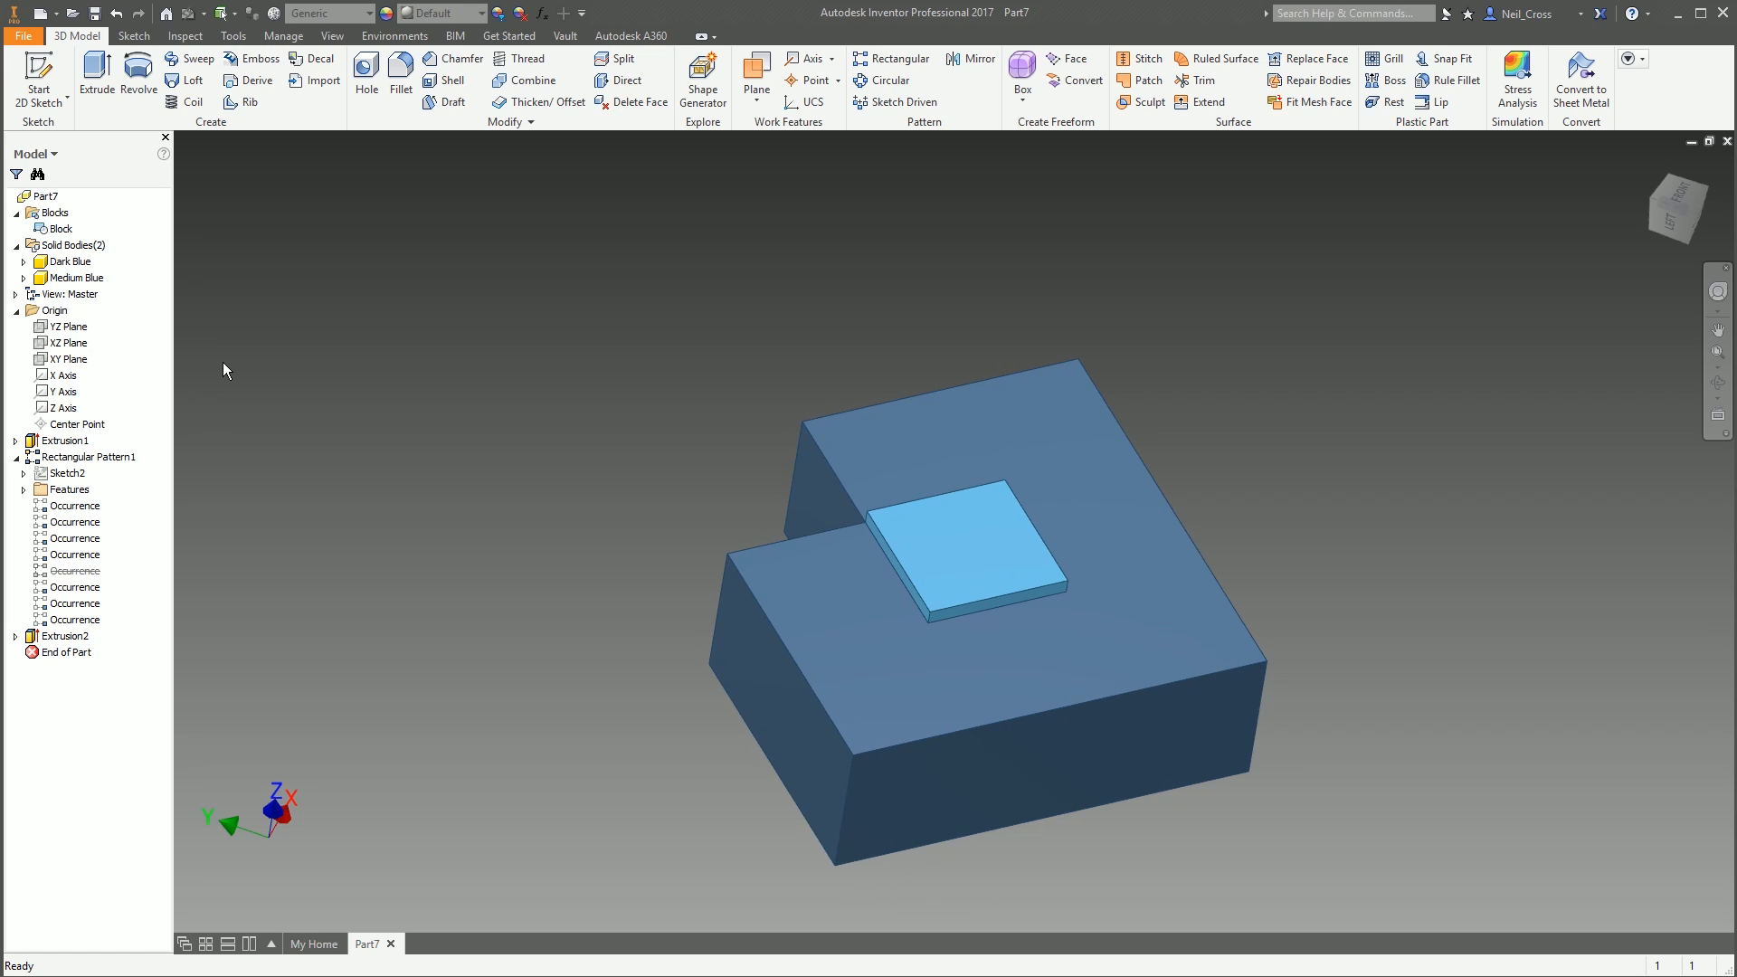
Check which appearance is assigned in the Medium Blue body's properties
{"action": "right_click", "coordinate": [77, 277]}
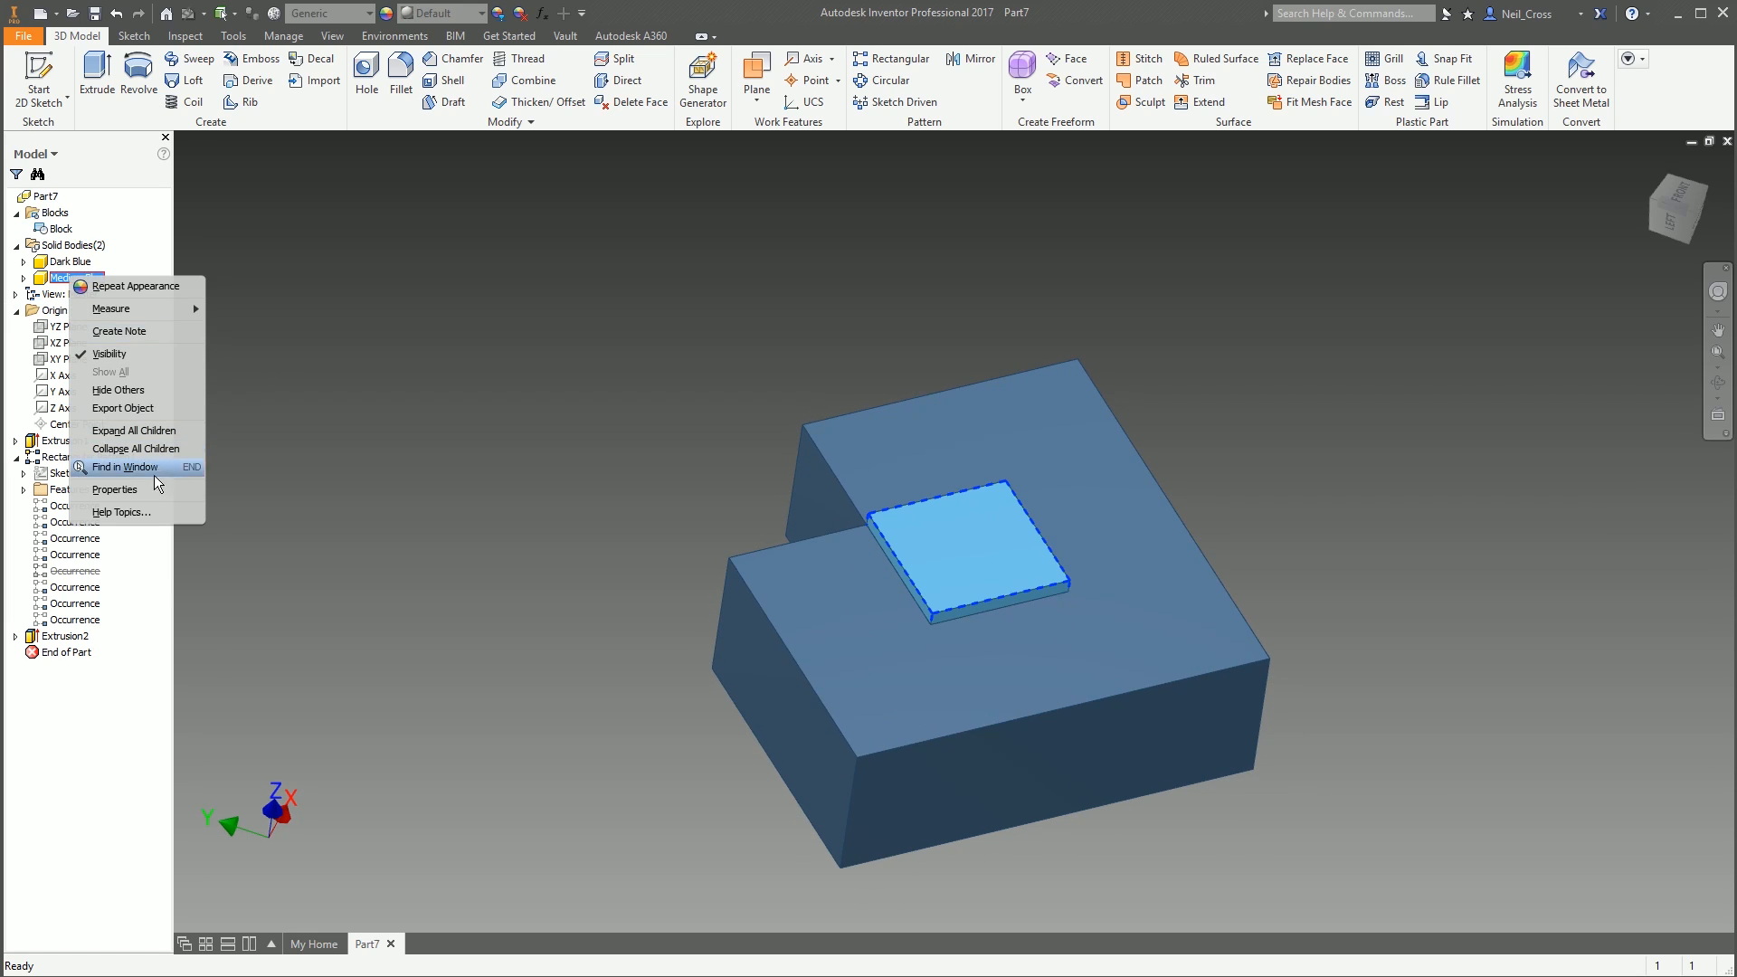
{"action": "left_click", "coordinate": [154, 491]}
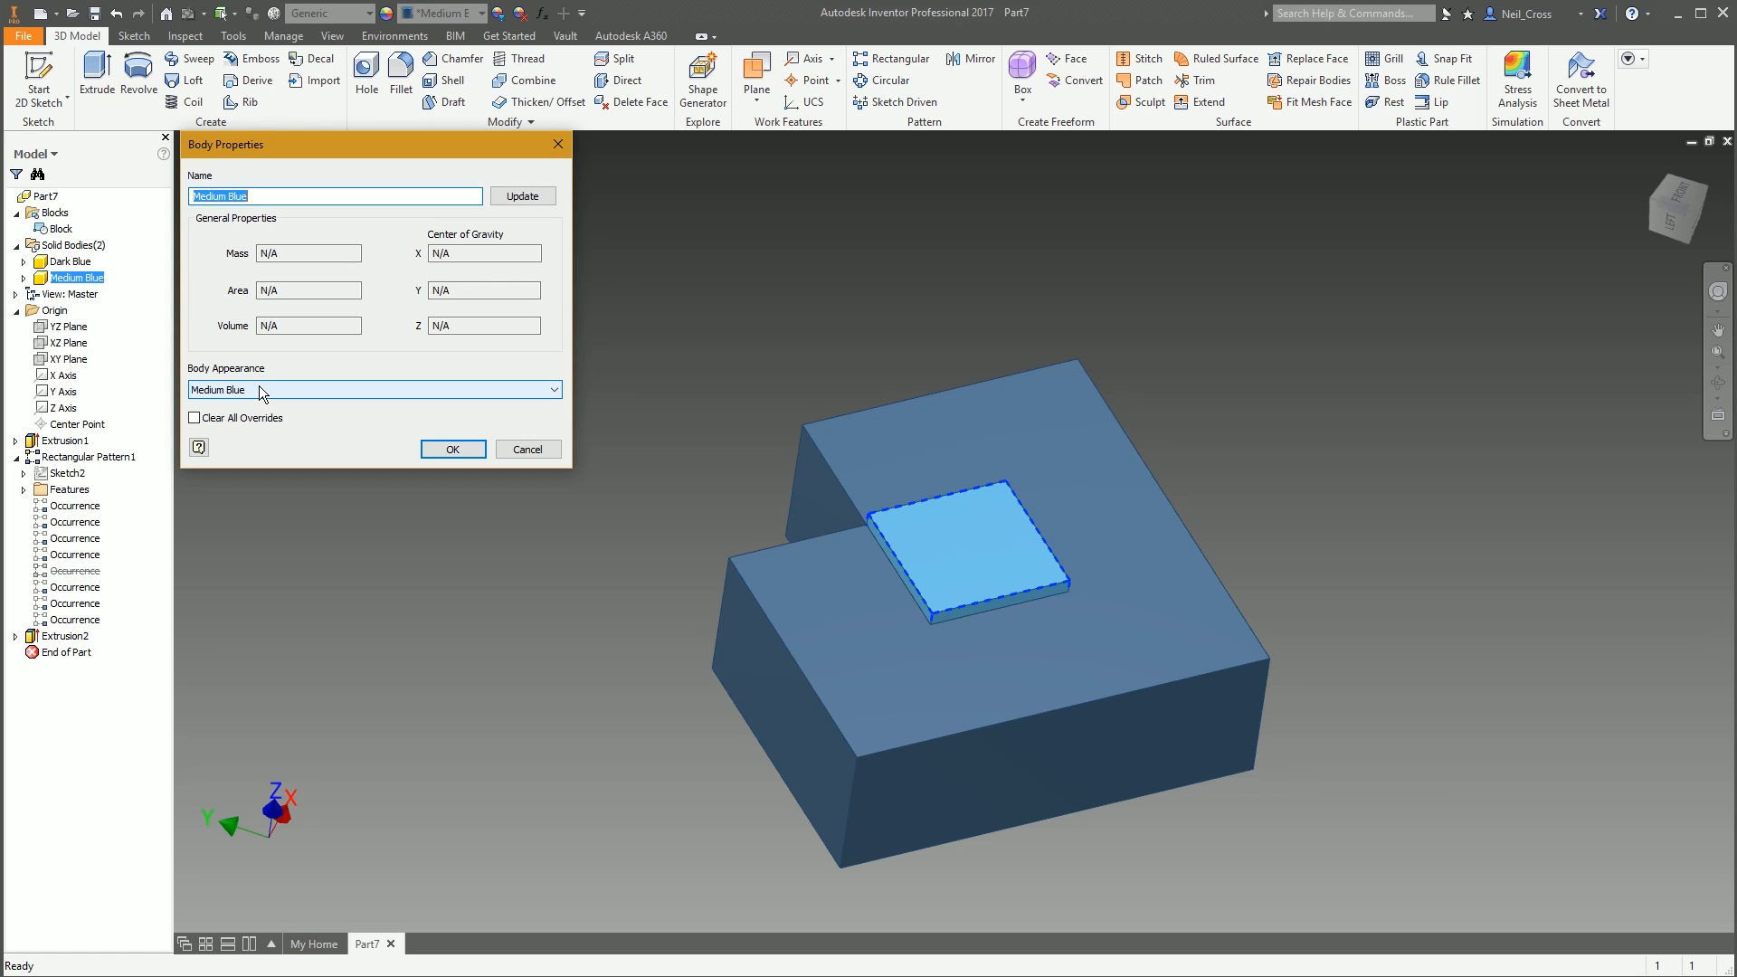
{"action": "left_click", "coordinate": [529, 450]}
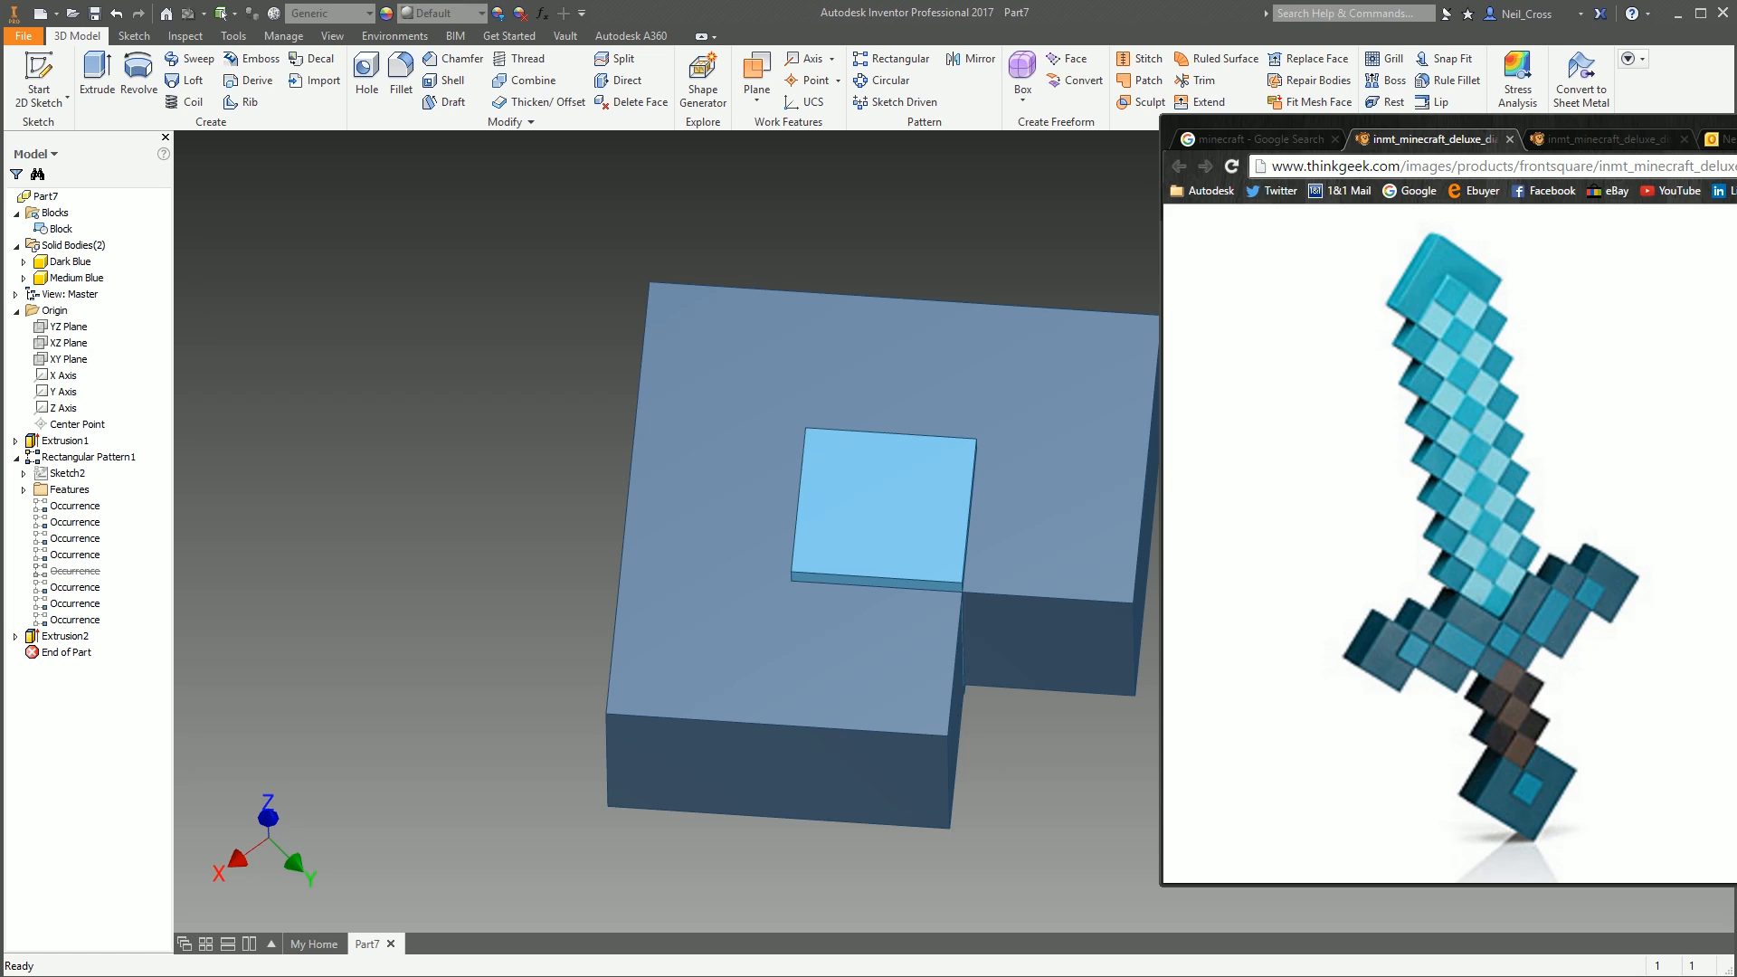
Review the distance and direction settings of the first extrusion, leaving them as they are
{"action": "middle_click_drag", "start_coordinate": [1641, 528], "coordinate": [1419, 501], "text": "shift"}
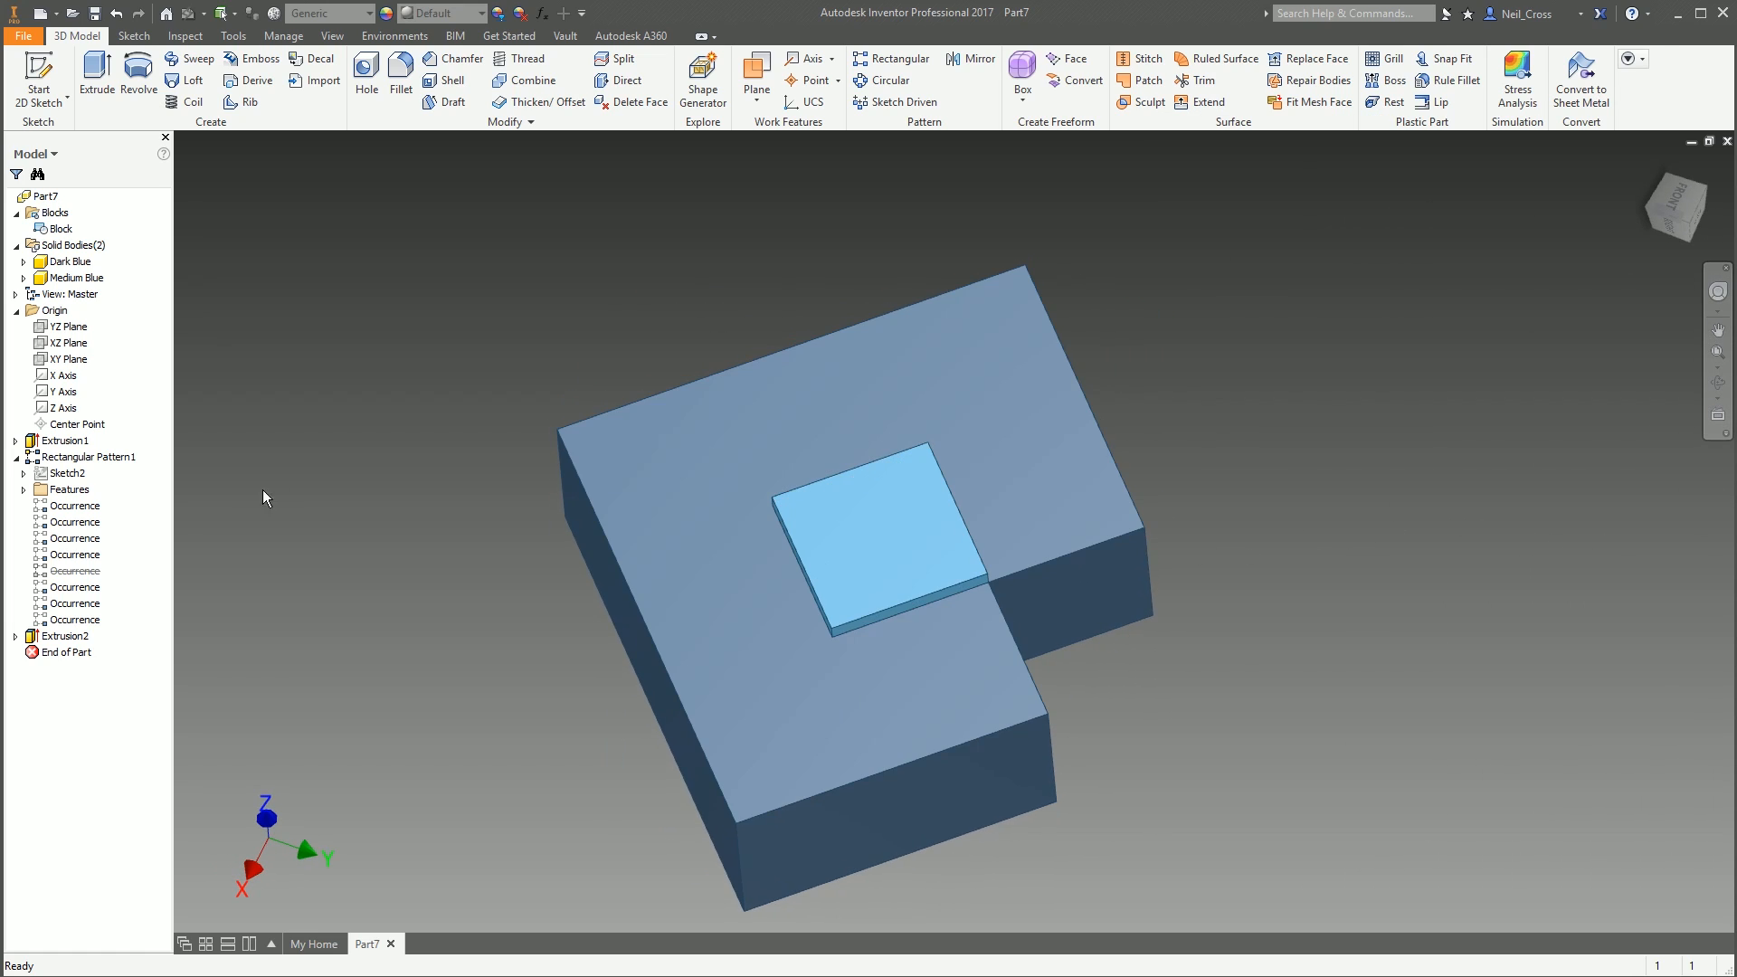
{"action": "double_click", "coordinate": [51, 443]}
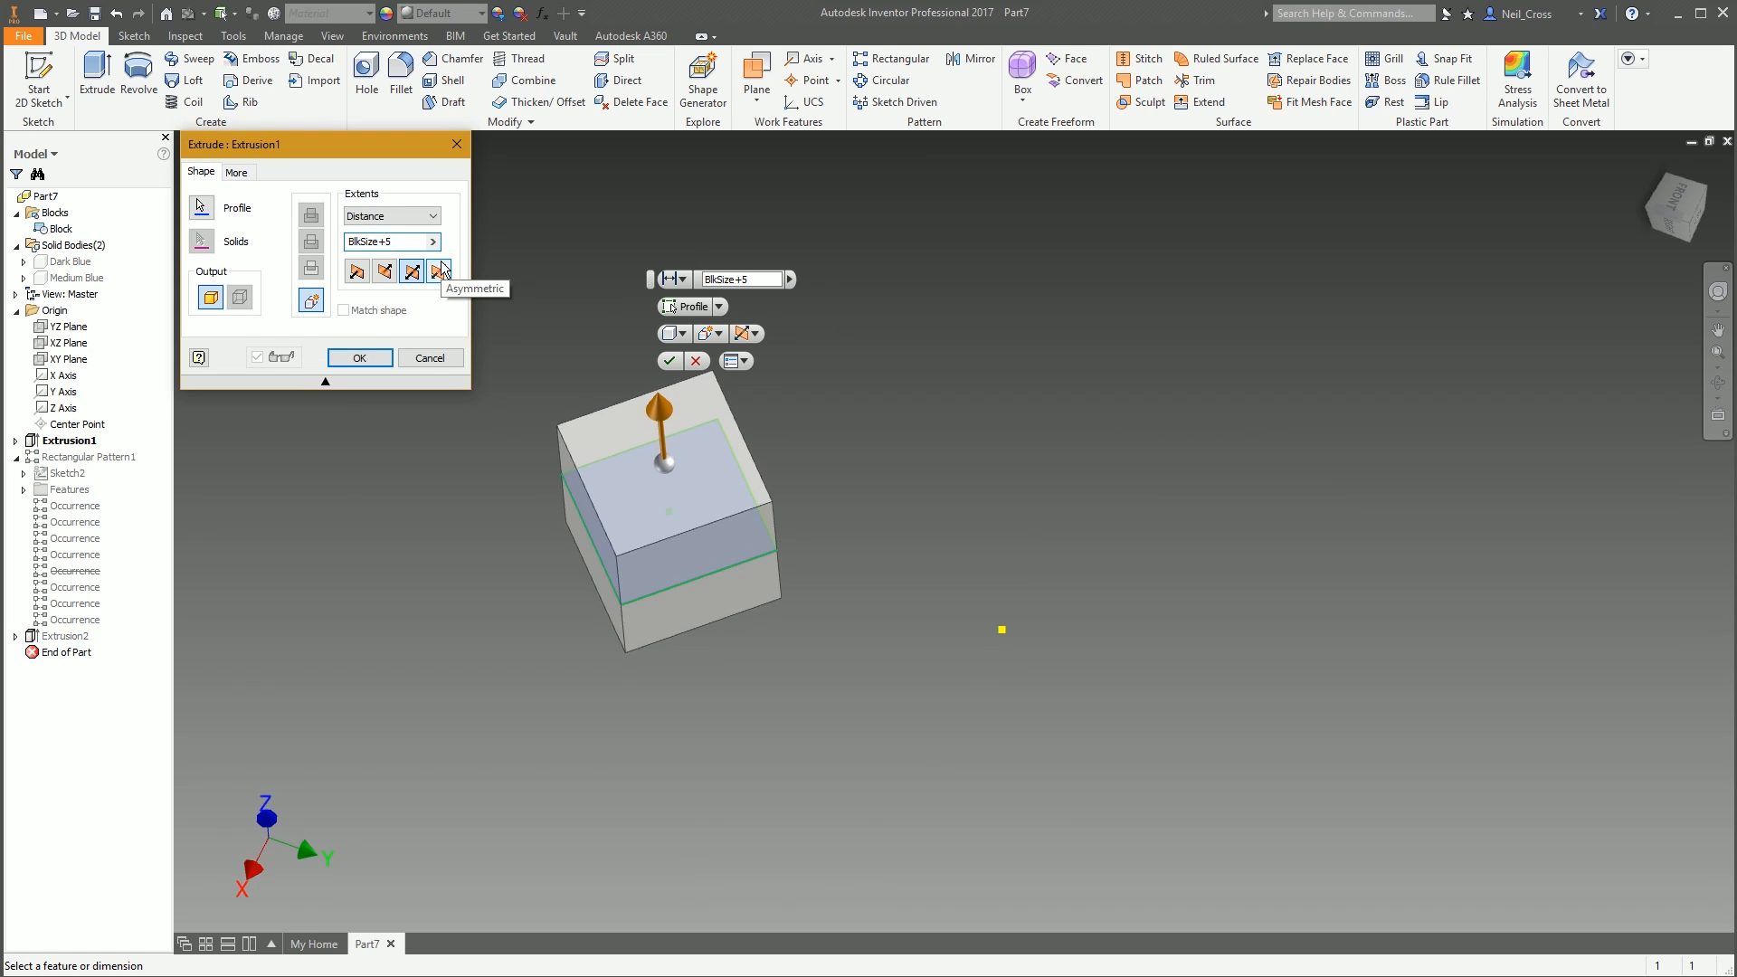
{"action": "key", "text": "Return"}
Start a sketch on the XY Plane with sliced graphics and project the cut edges of both bodies into it
{"action": "middle_click_drag", "start_coordinate": [884, 360], "coordinate": [891, 688], "text": "shift"}
{"action": "middle_click_drag", "start_coordinate": [1007, 593], "coordinate": [139, 150], "text": "shift"}
{"action": "key", "text": "s"}
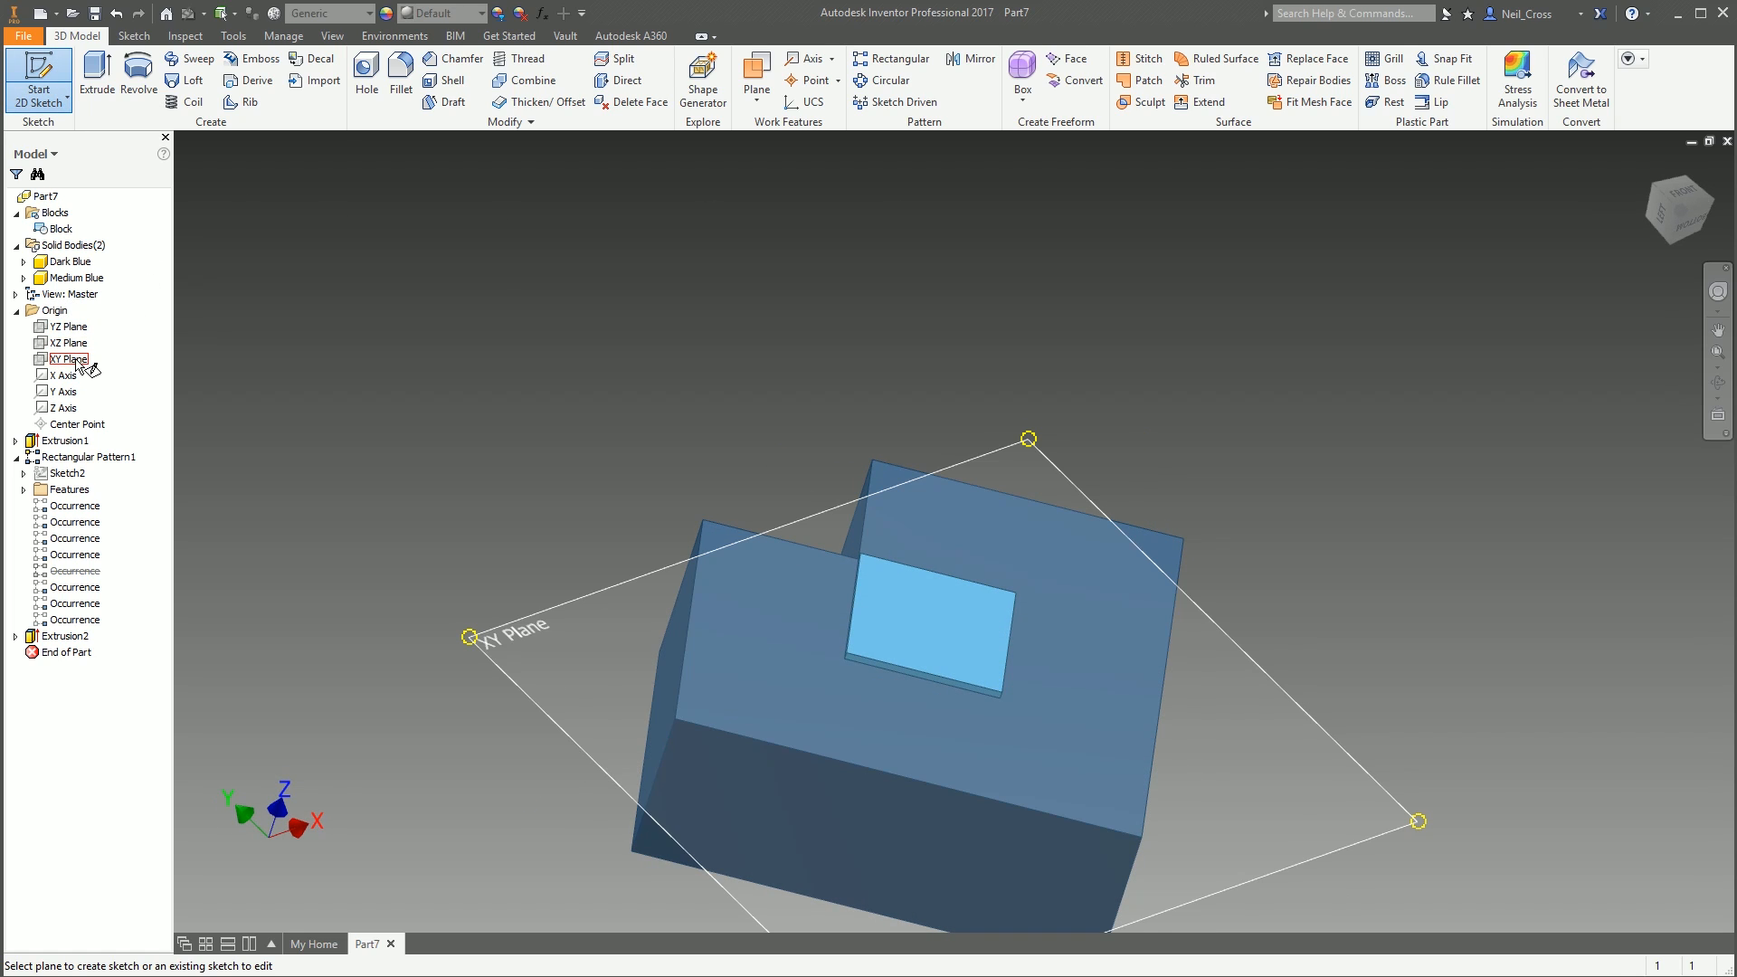
{"action": "left_click", "coordinate": [81, 359]}
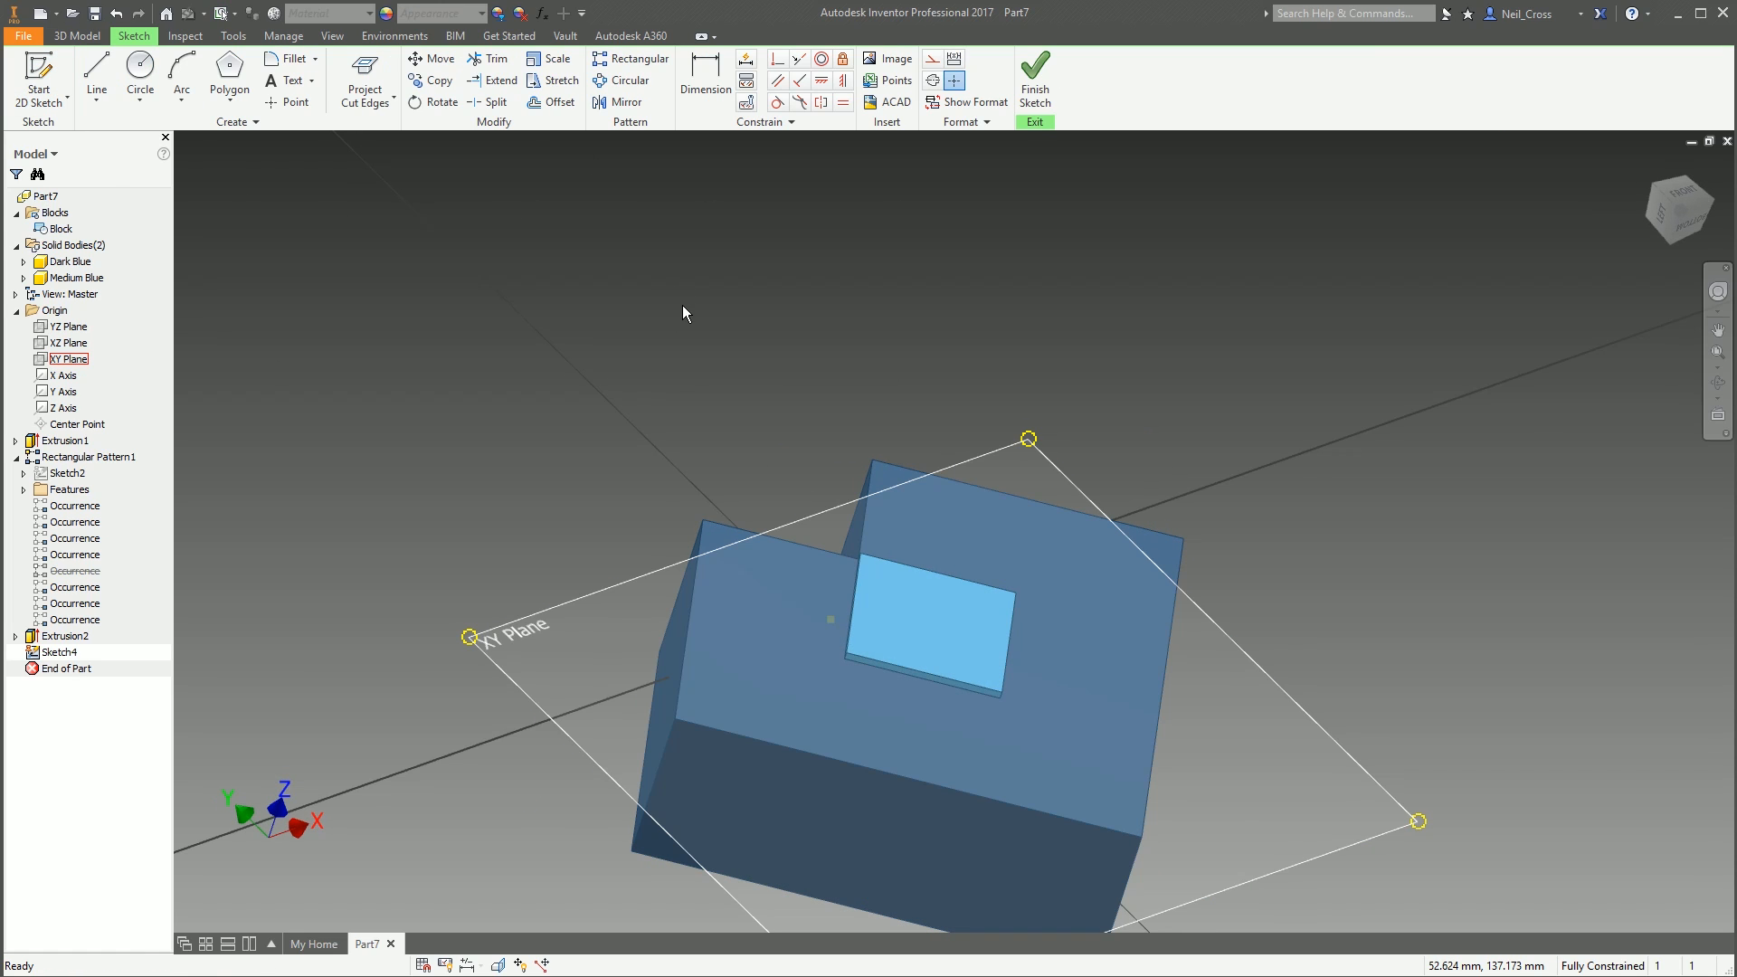
{"action": "key", "text": "F7"}
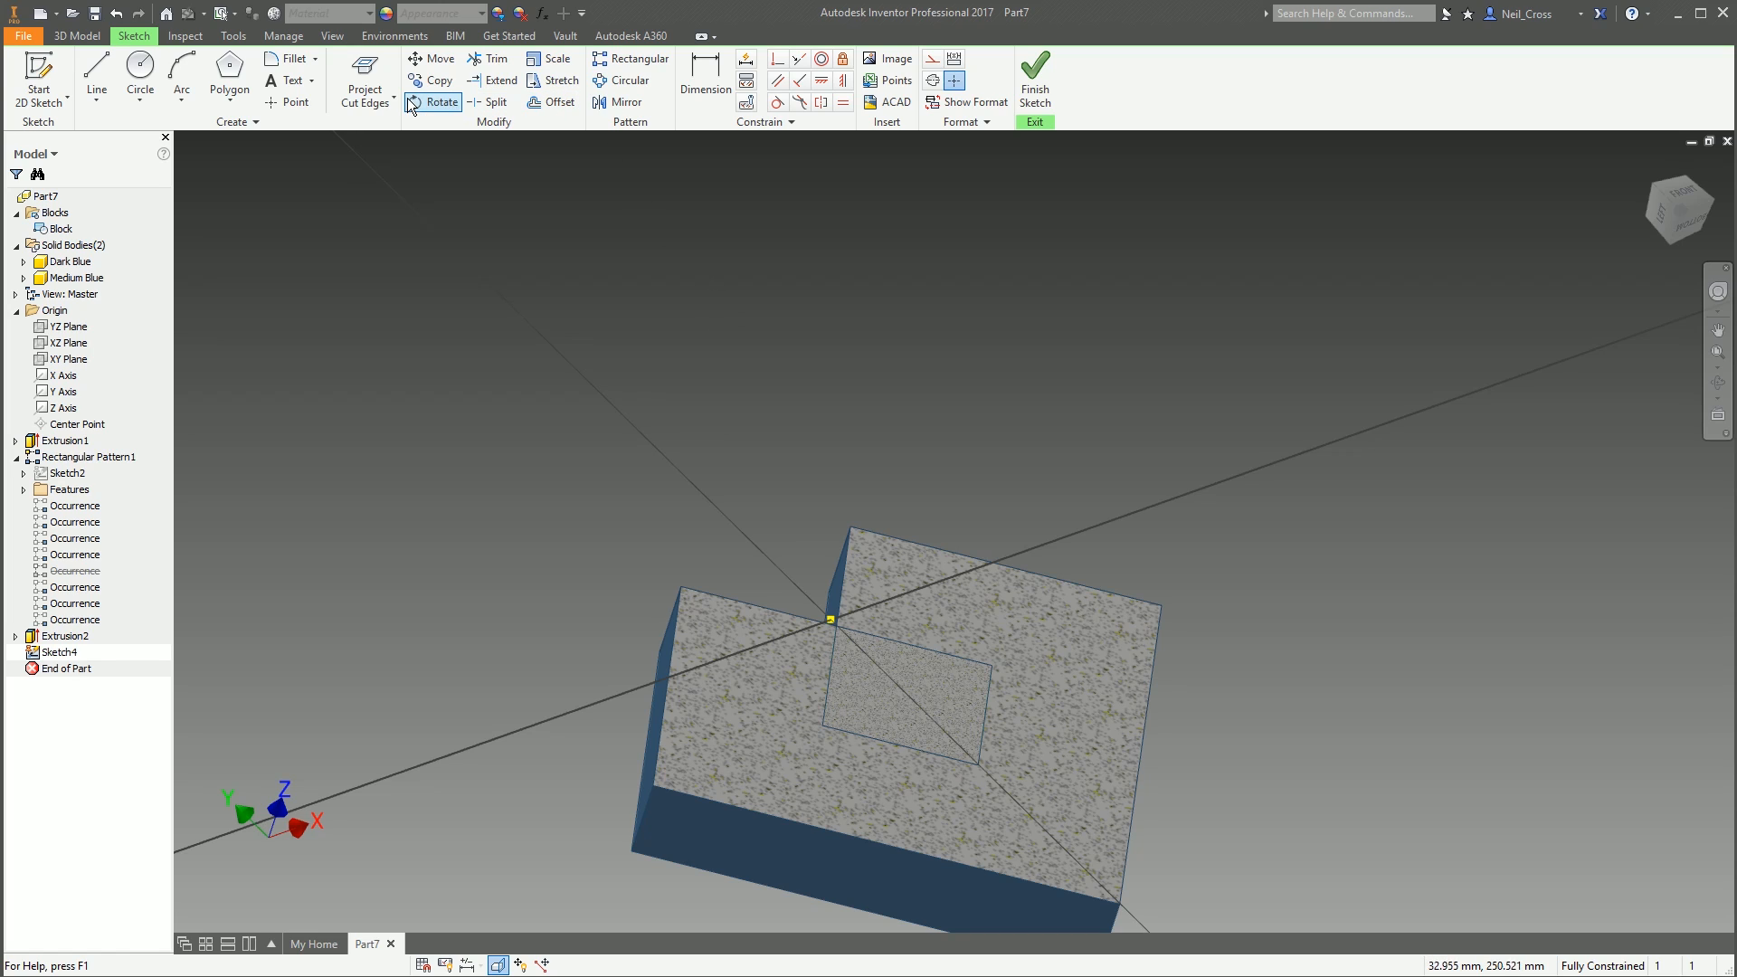
{"action": "left_click", "coordinate": [365, 89]}
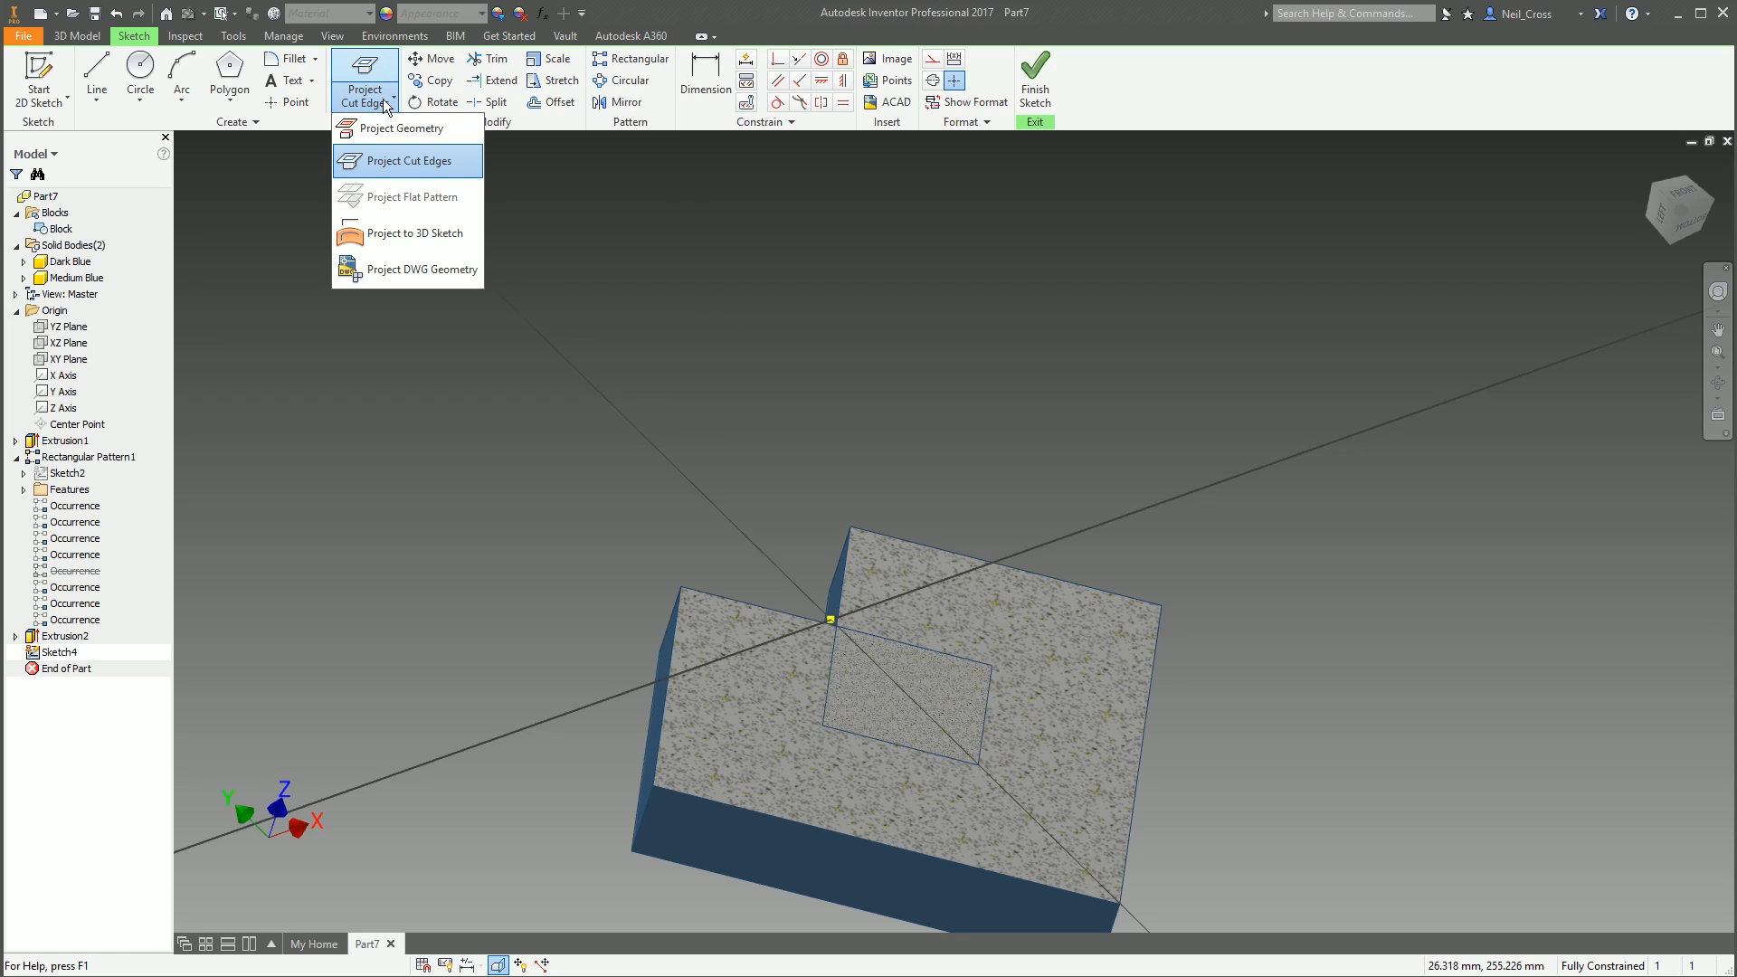
{"action": "left_click", "coordinate": [418, 167]}
{"action": "middle_click_drag", "start_coordinate": [1004, 451], "coordinate": [913, 316], "text": "shift"}
Place an instance of the Block sketch block in the dark blue body's open corner notch and finish the sketch
{"action": "right_click", "coordinate": [48, 230]}
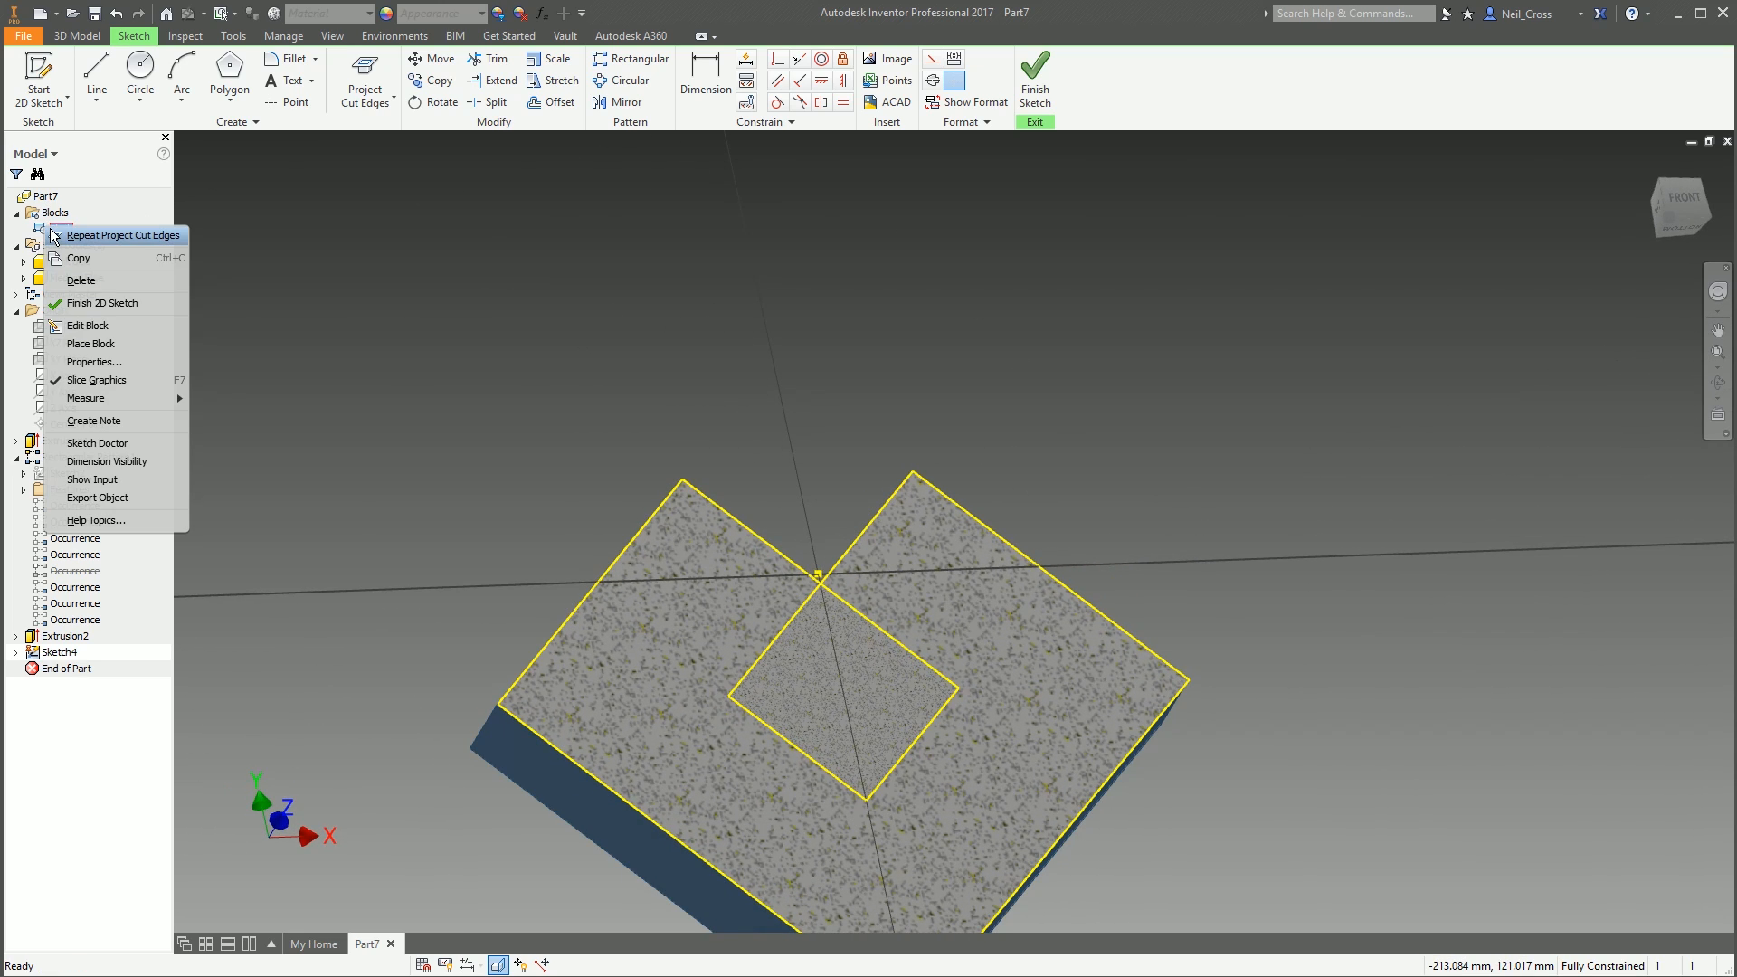
{"action": "left_click", "coordinate": [91, 344]}
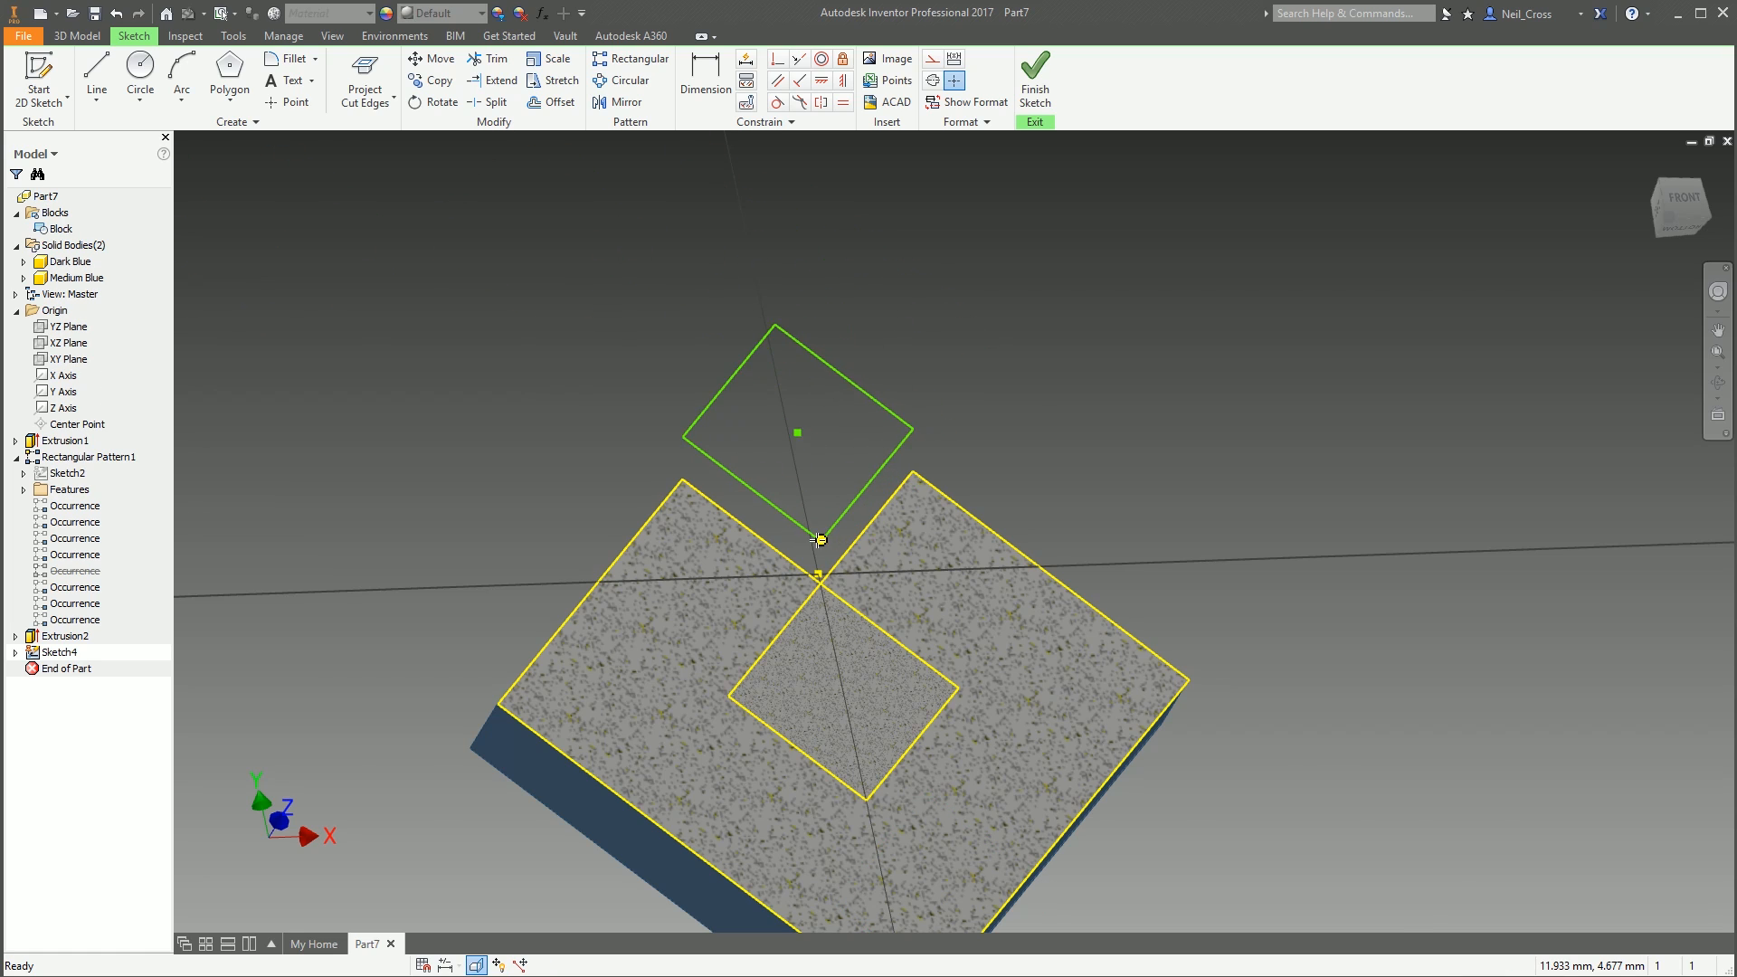
{"action": "scroll", "coordinate": [819, 540], "scroll_direction": "up", "scroll_amount": 5}
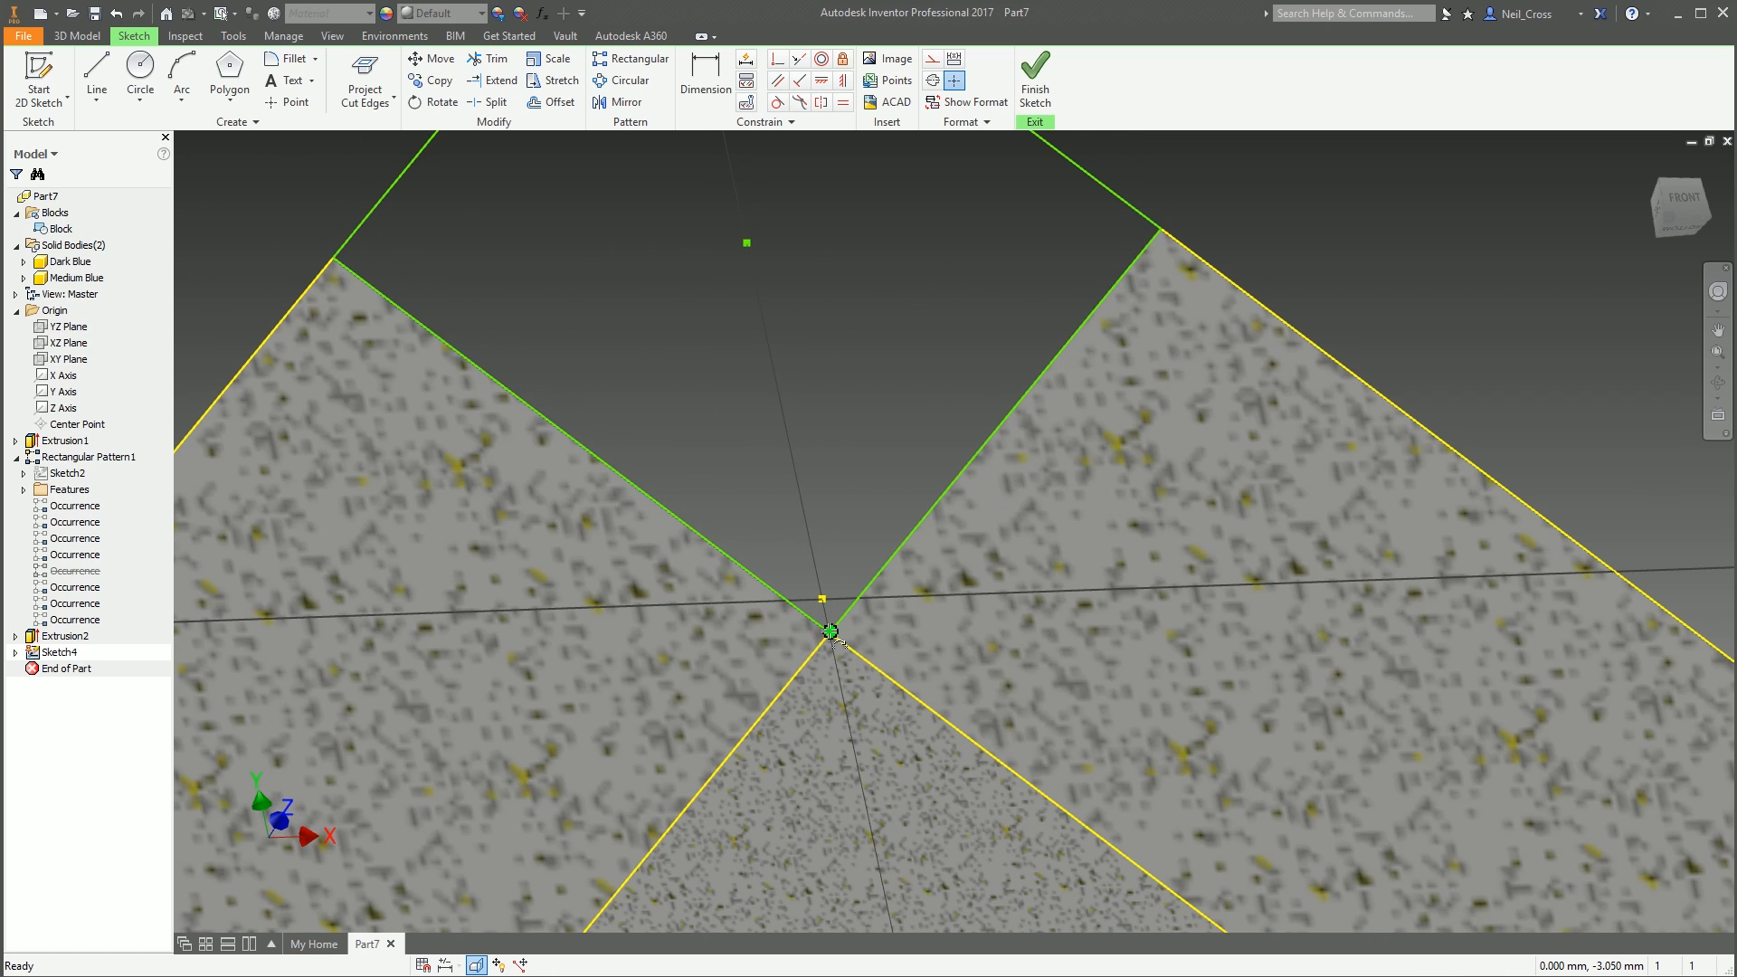
{"action": "left_click", "coordinate": [829, 630]}
{"action": "scroll", "coordinate": [830, 588], "scroll_direction": "down", "scroll_amount": 5}
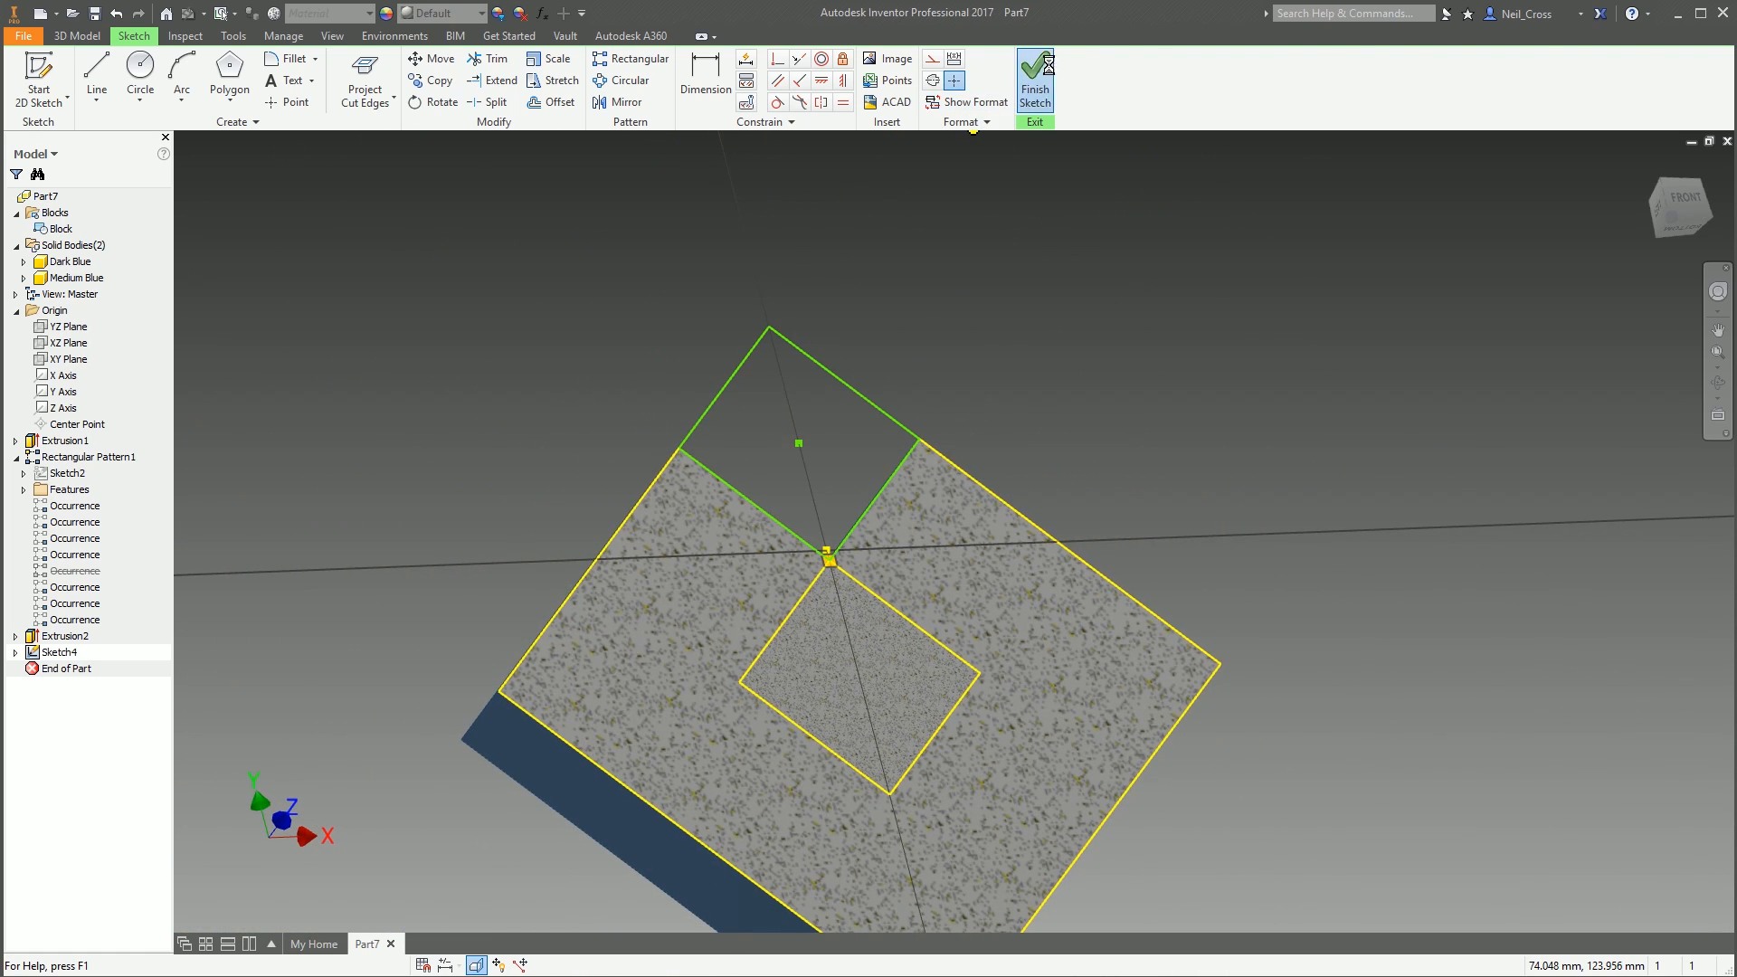
{"action": "left_click", "coordinate": [1036, 81]}
Extrude the corner notch square symmetrically as a new solid body with a distance of BlkSize
{"action": "key", "text": "e"}
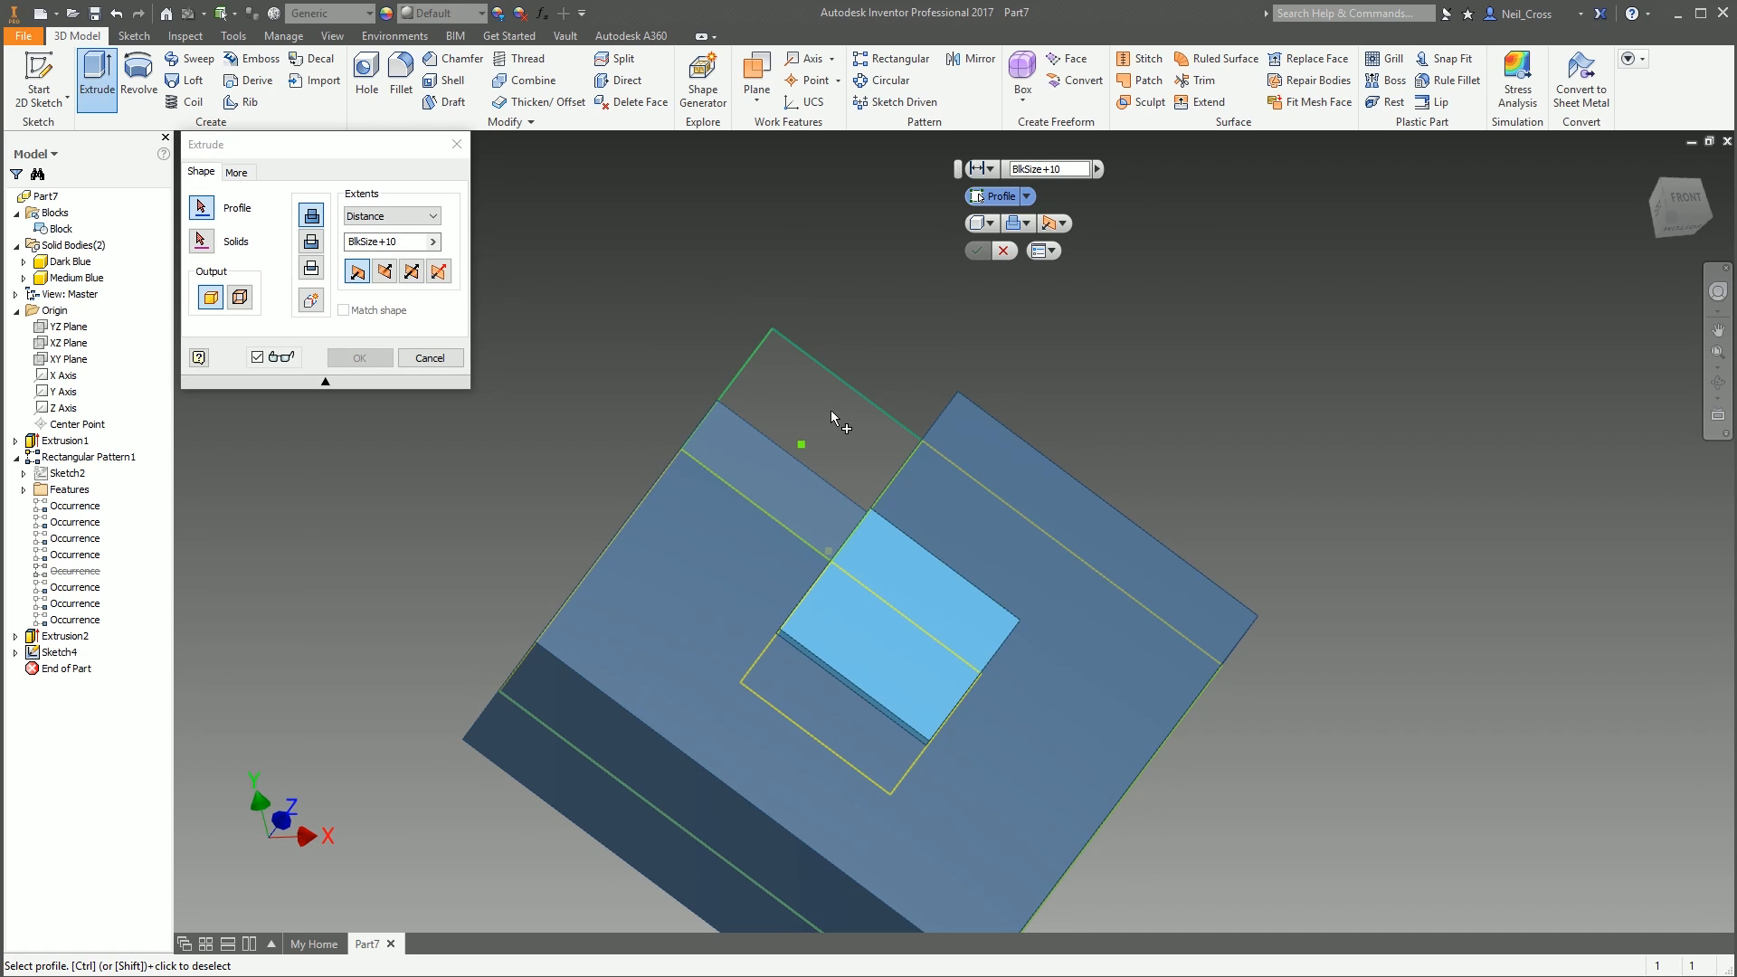
{"action": "left_click", "coordinate": [832, 416]}
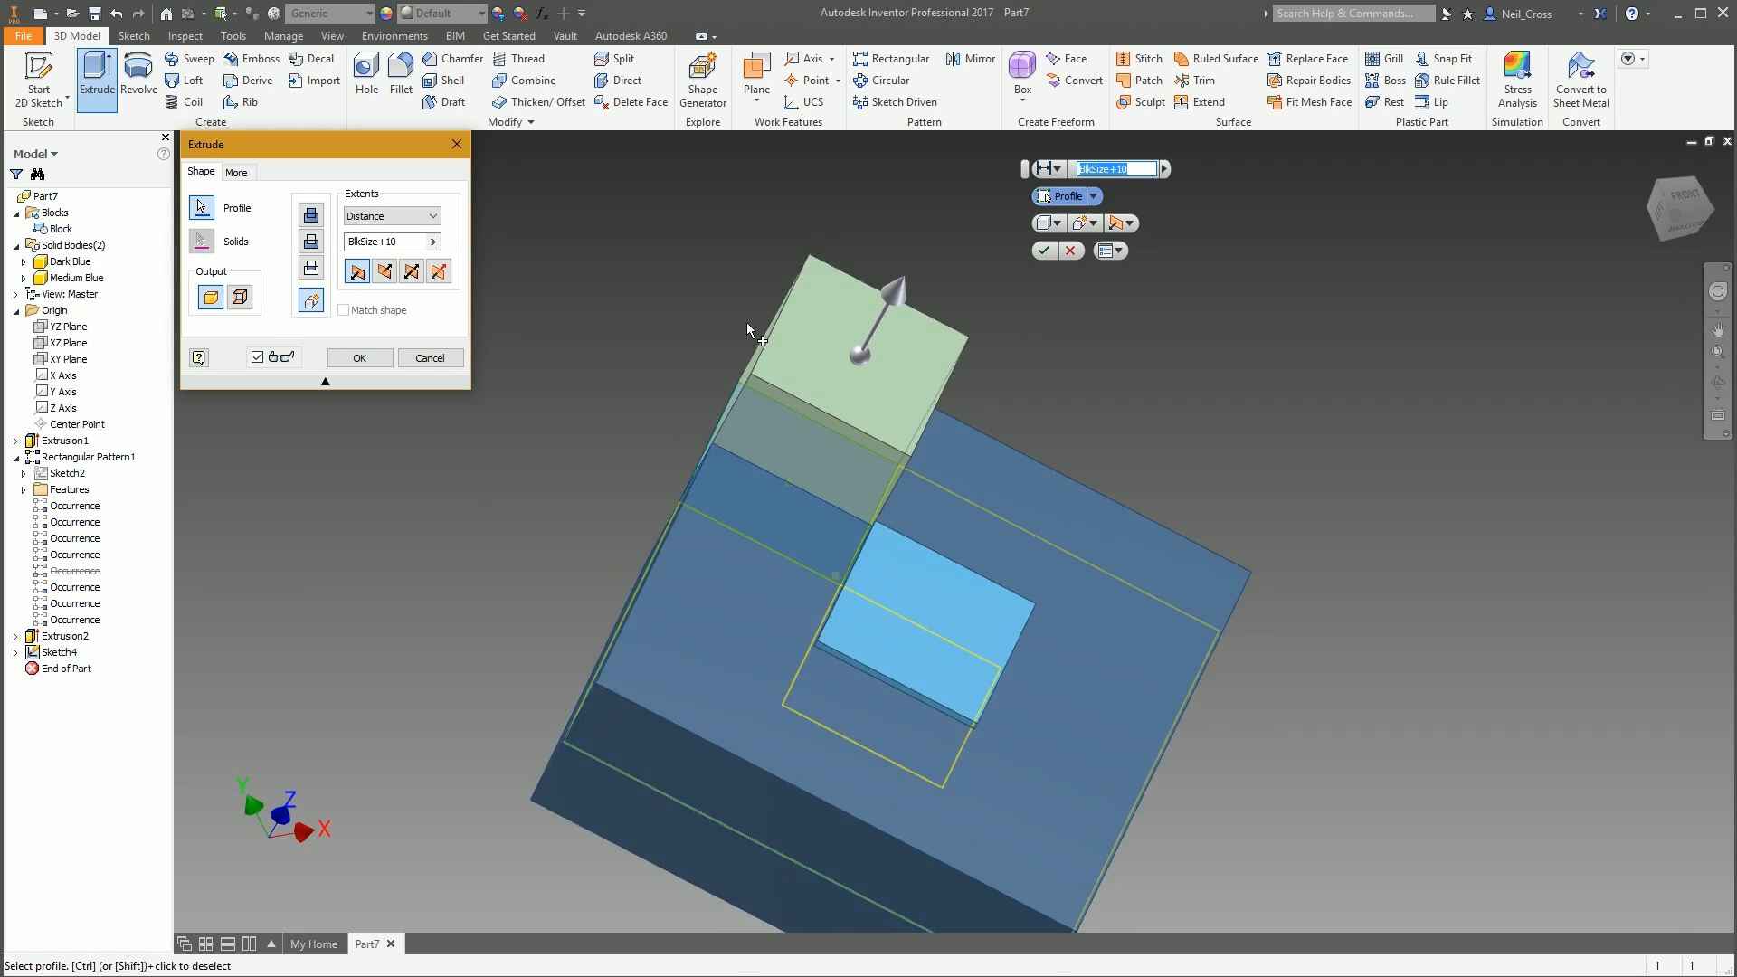
{"action": "left_click_drag", "start_coordinate": [398, 242], "coordinate": [378, 256]}
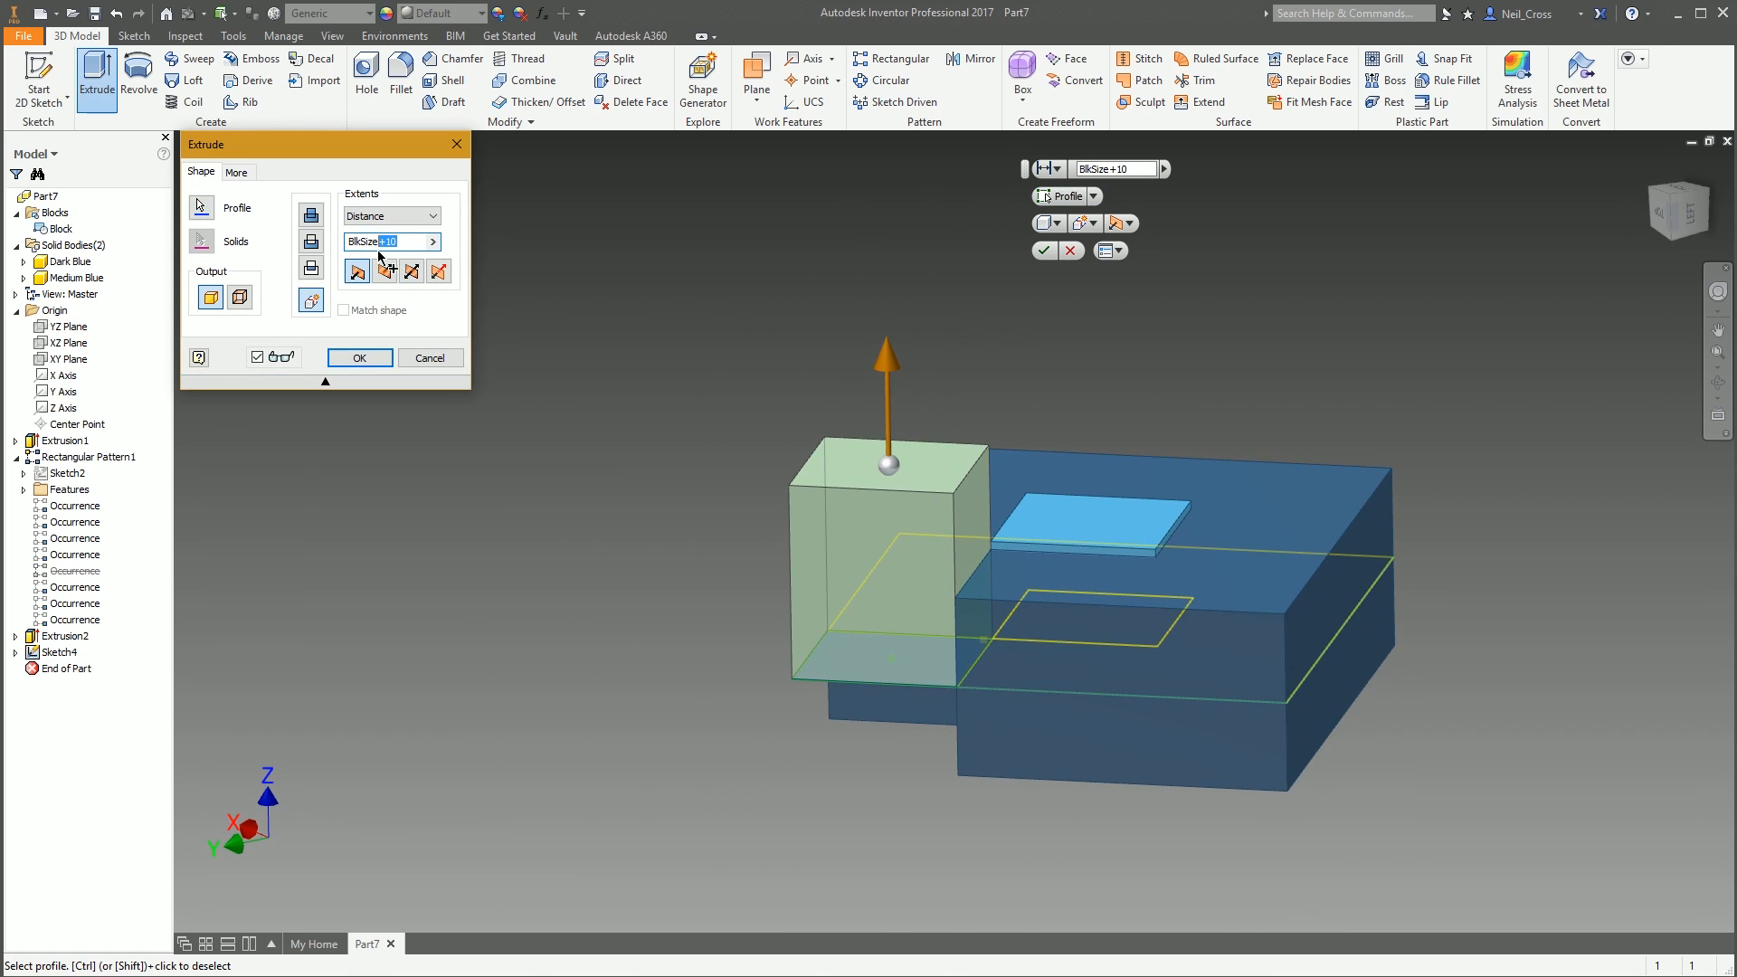
{"action": "key", "text": "BackSpace"}
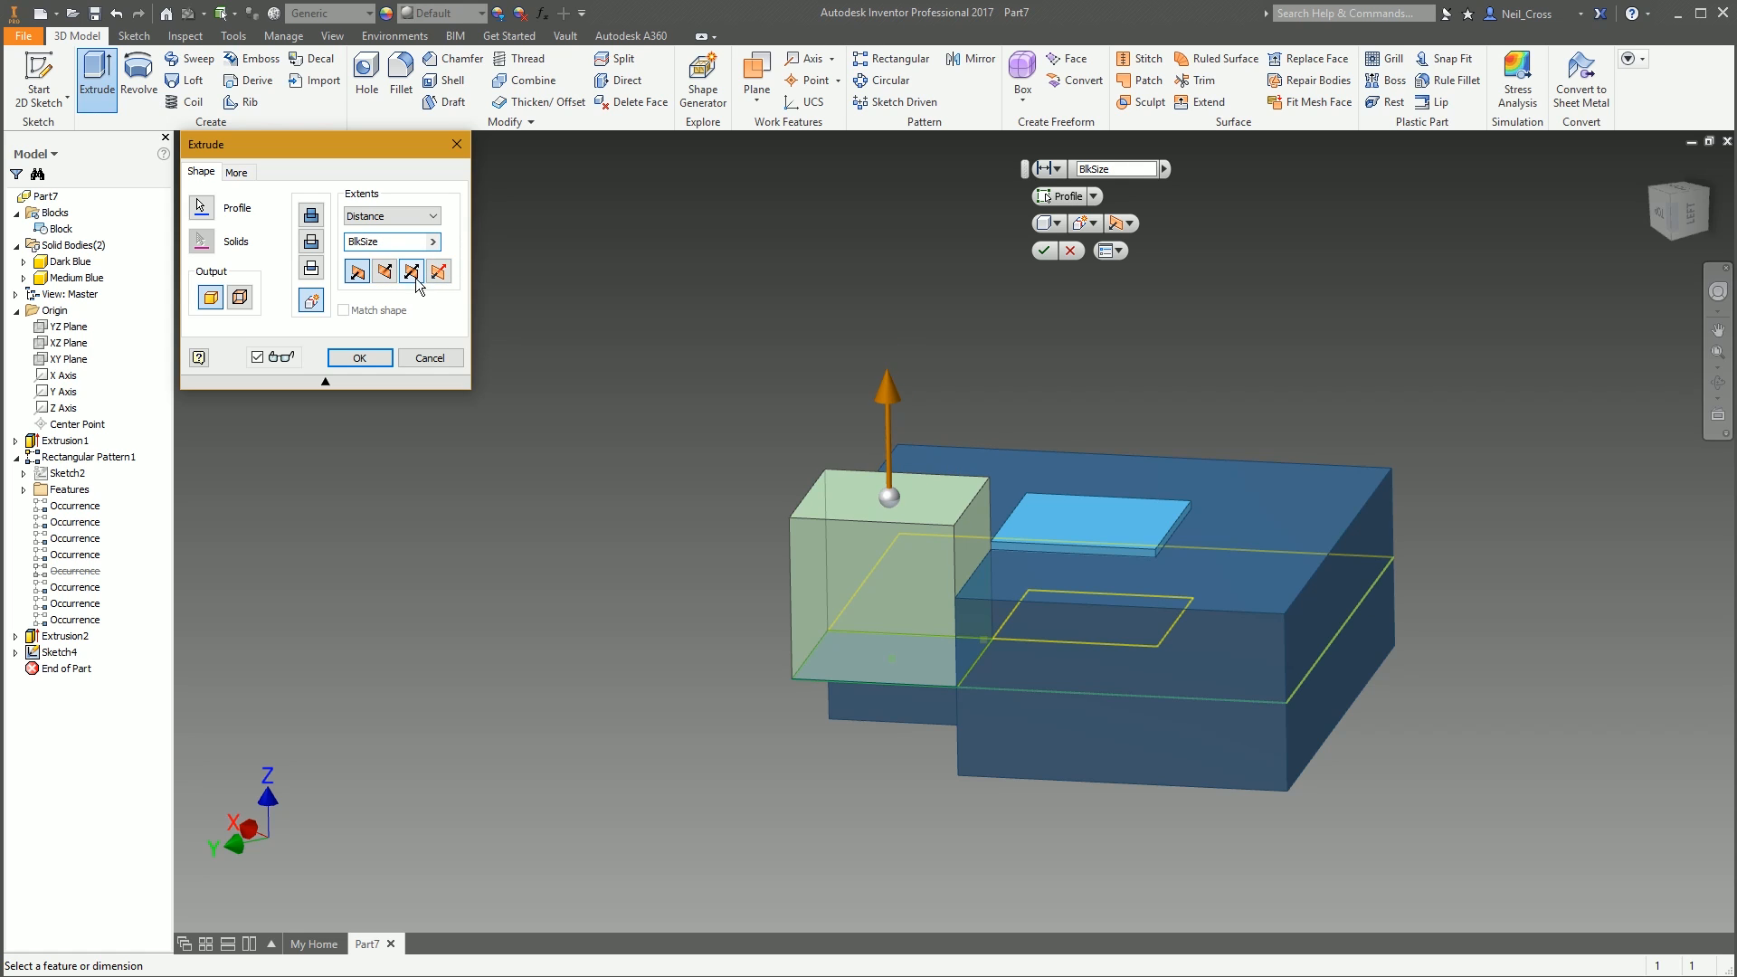
{"action": "left_click", "coordinate": [412, 272]}
{"action": "middle_click_drag", "start_coordinate": [687, 411], "coordinate": [353, 360], "text": "shift"}
{"action": "left_click", "coordinate": [359, 358]}
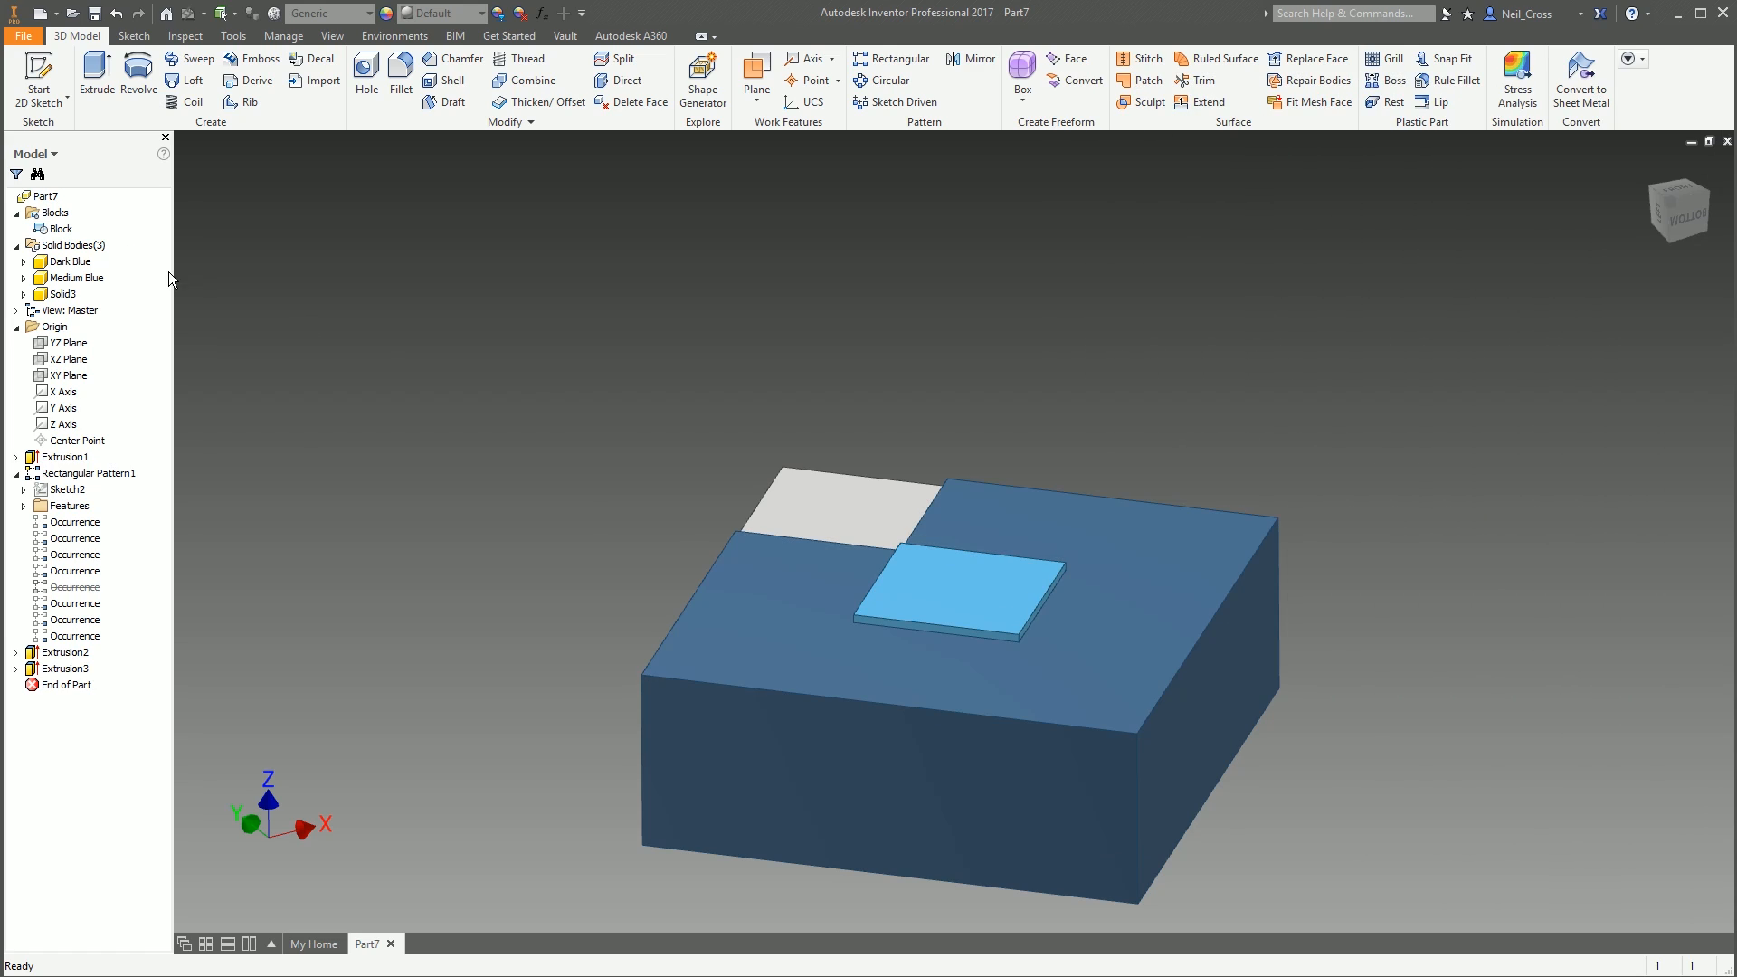
Rename the third solid body as Light Brown
{"action": "left_click", "coordinate": [65, 297]}
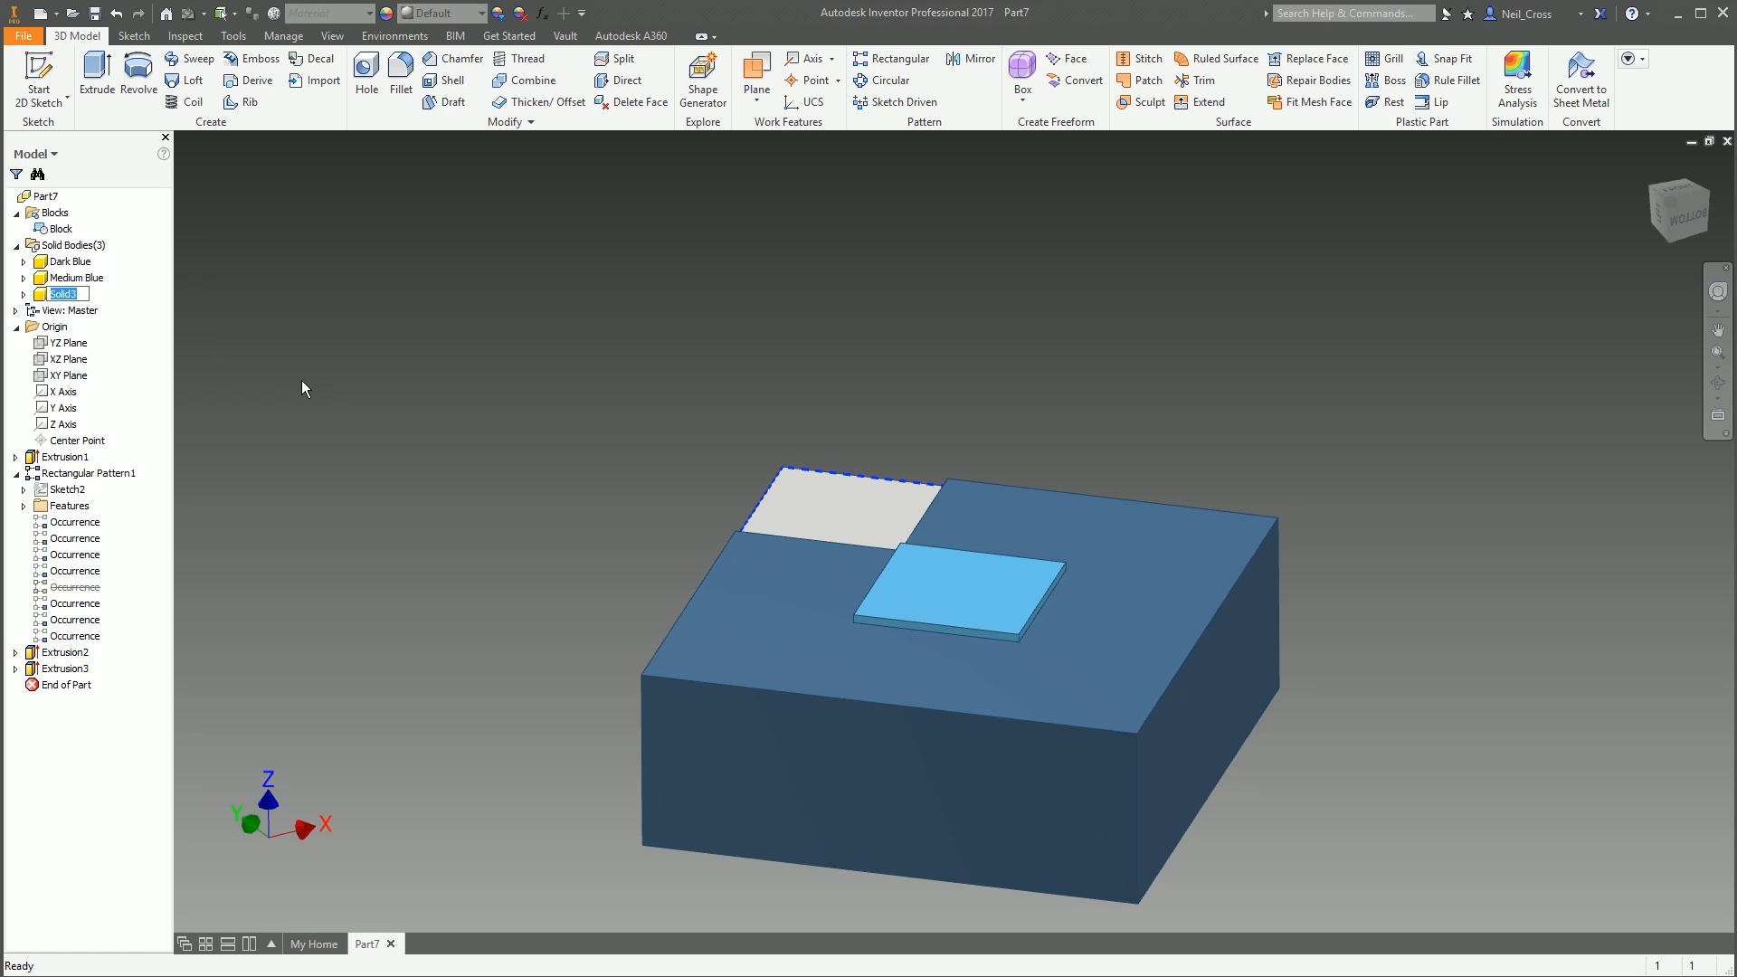
{"action": "type", "text": "Light Brown"}
{"action": "key", "text": "Return"}
Duplicate the Medium Blue document appearance and name the copy Light Brown
{"action": "left_click", "coordinate": [386, 13]}
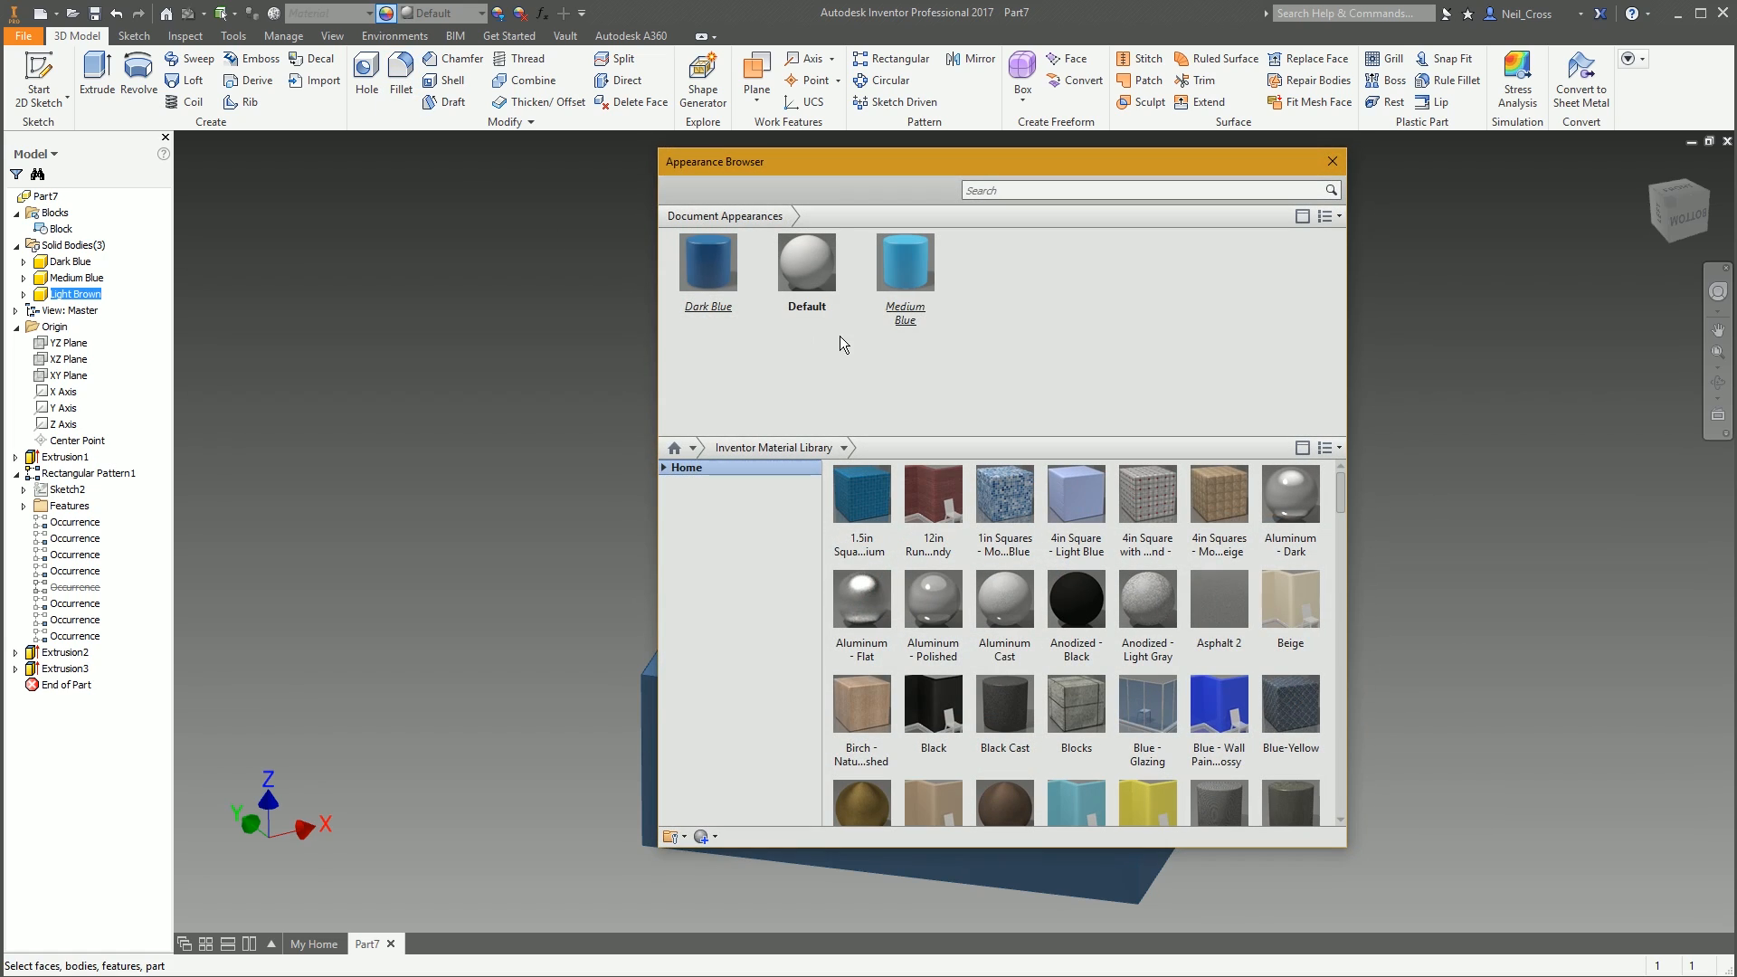
{"action": "right_click", "coordinate": [907, 258]}
{"action": "left_click", "coordinate": [974, 327]}
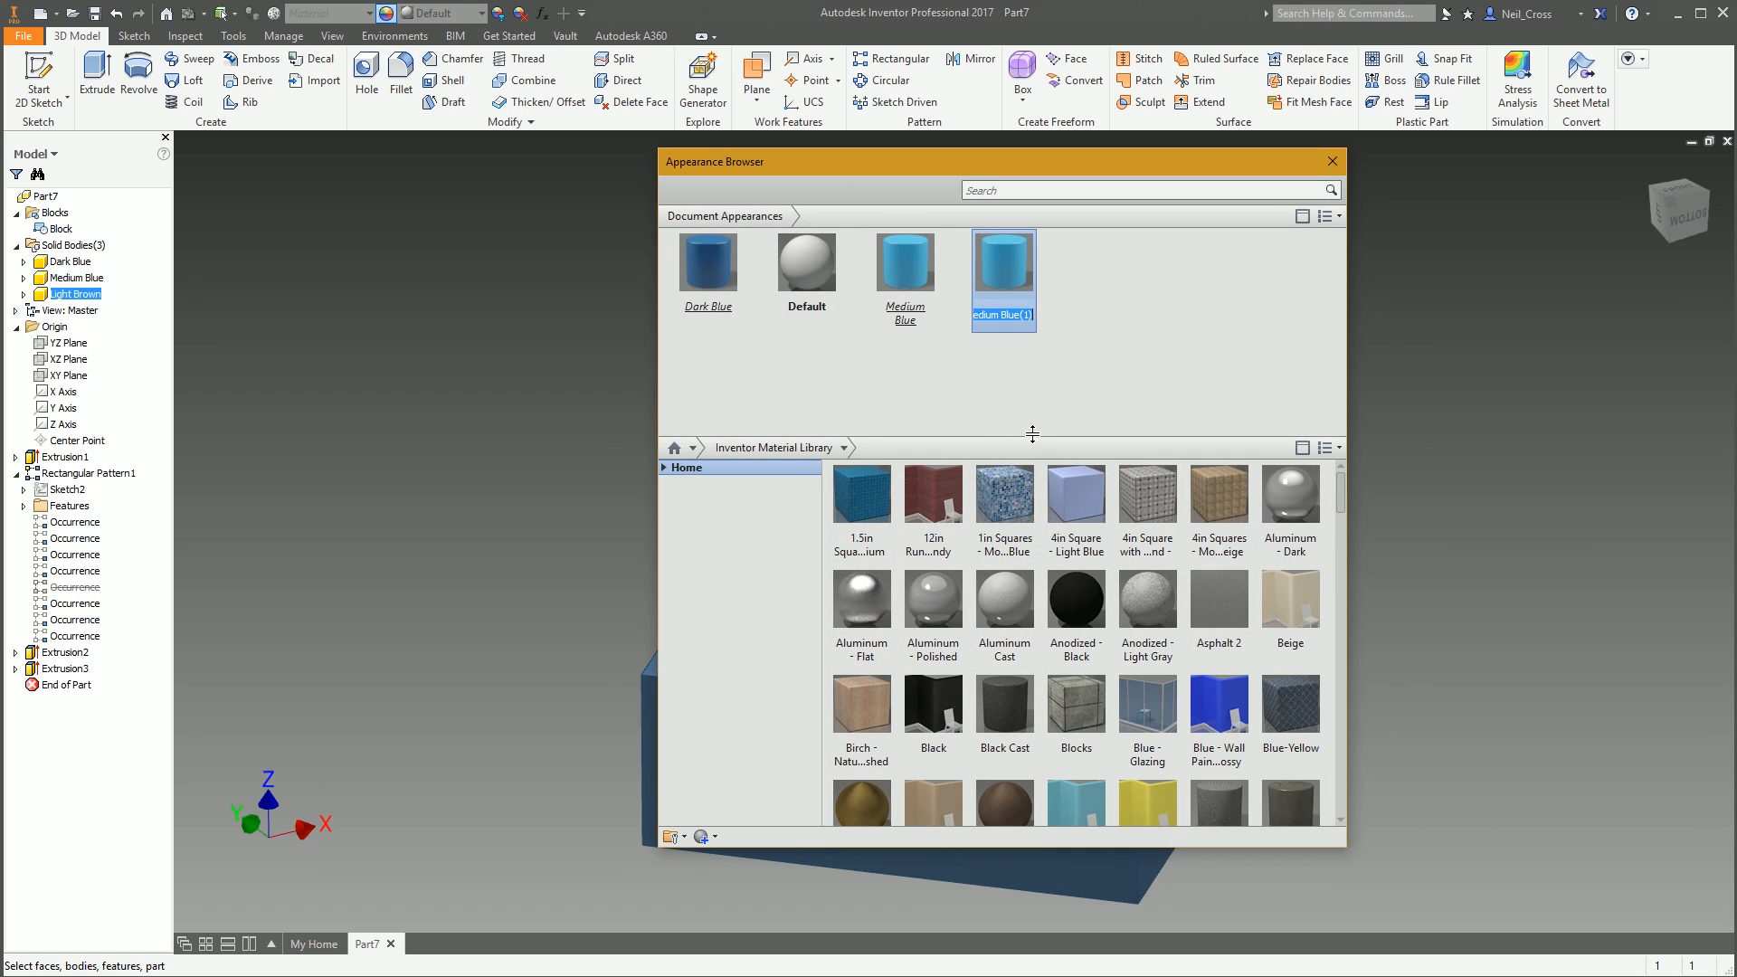
{"action": "type", "text": "Light Brown"}
{"action": "key", "text": "Return"}
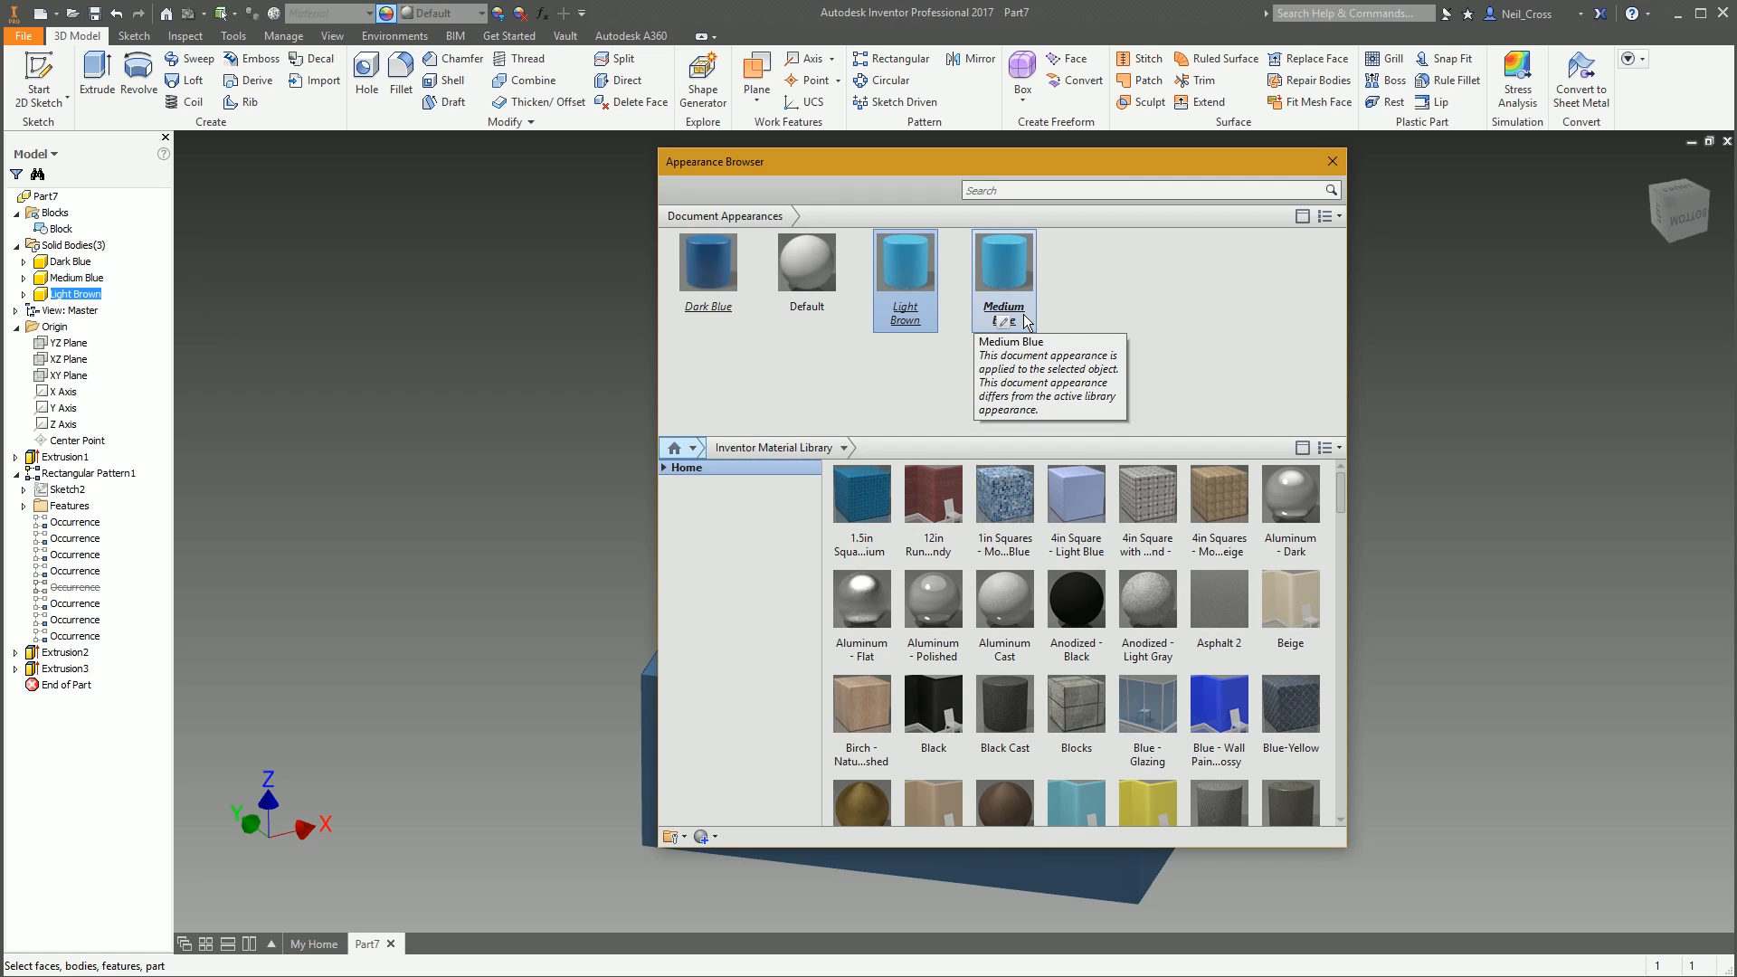
Set the Light Brown appearance's color to RGB 115 100 77, apply it and close the appearance windows
{"action": "double_click", "coordinate": [906, 316]}
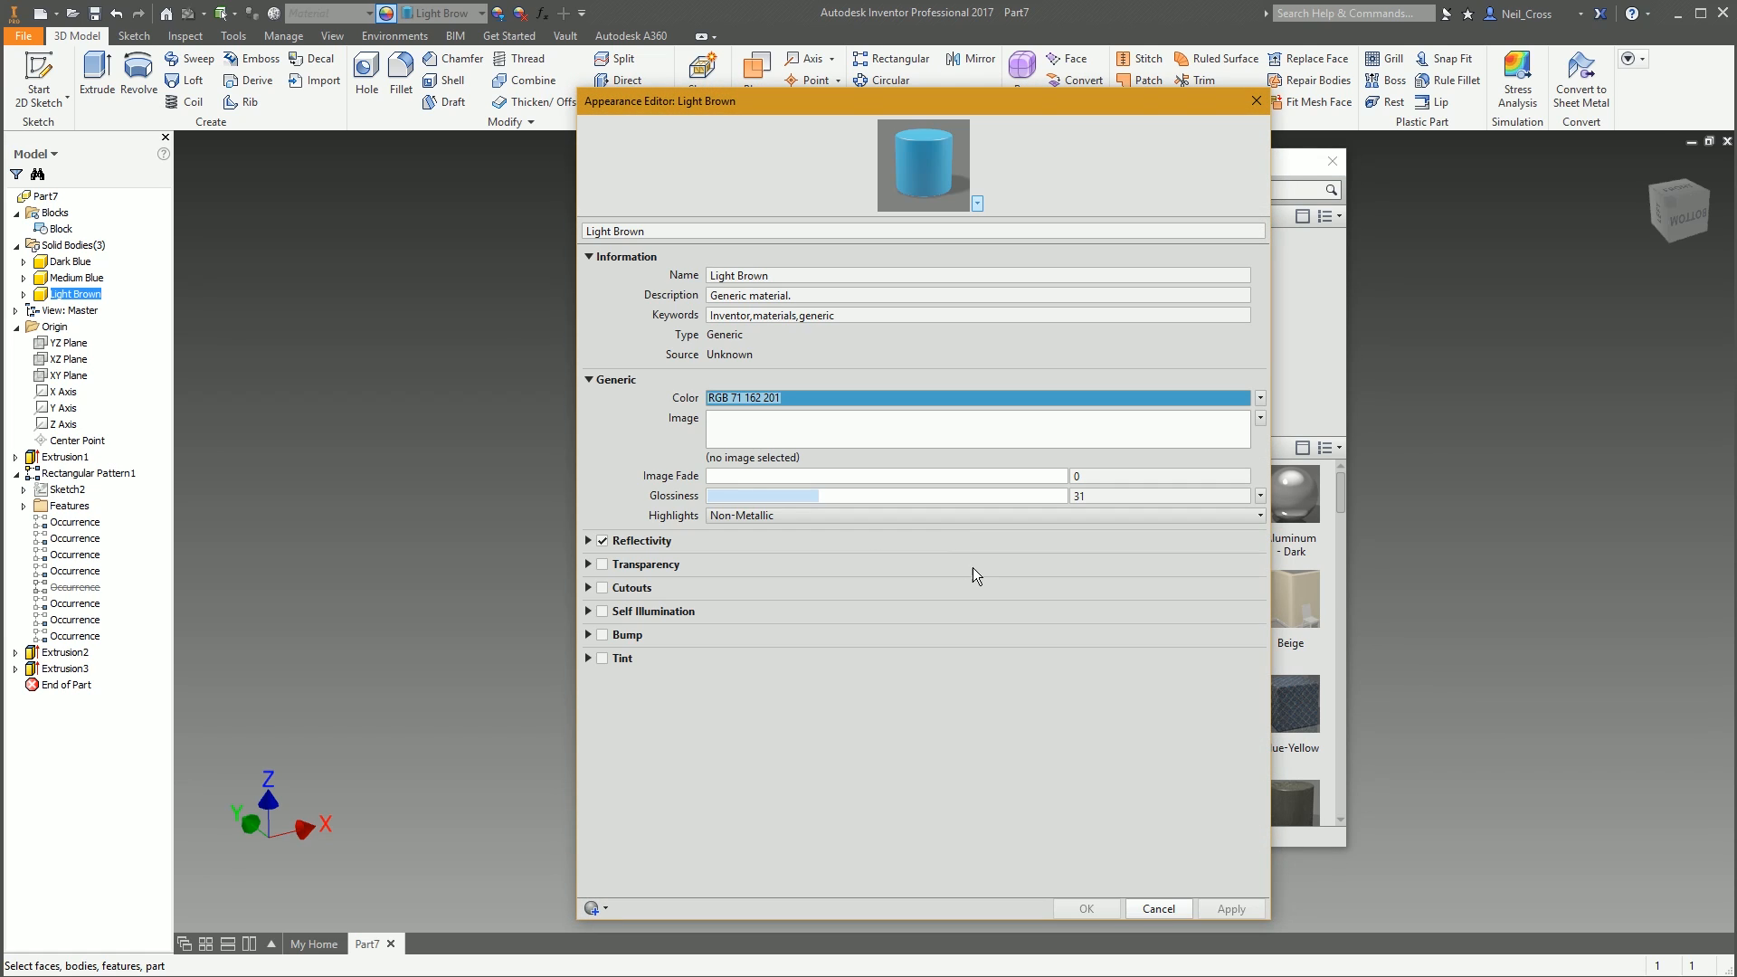
{"action": "left_click", "coordinate": [792, 398]}
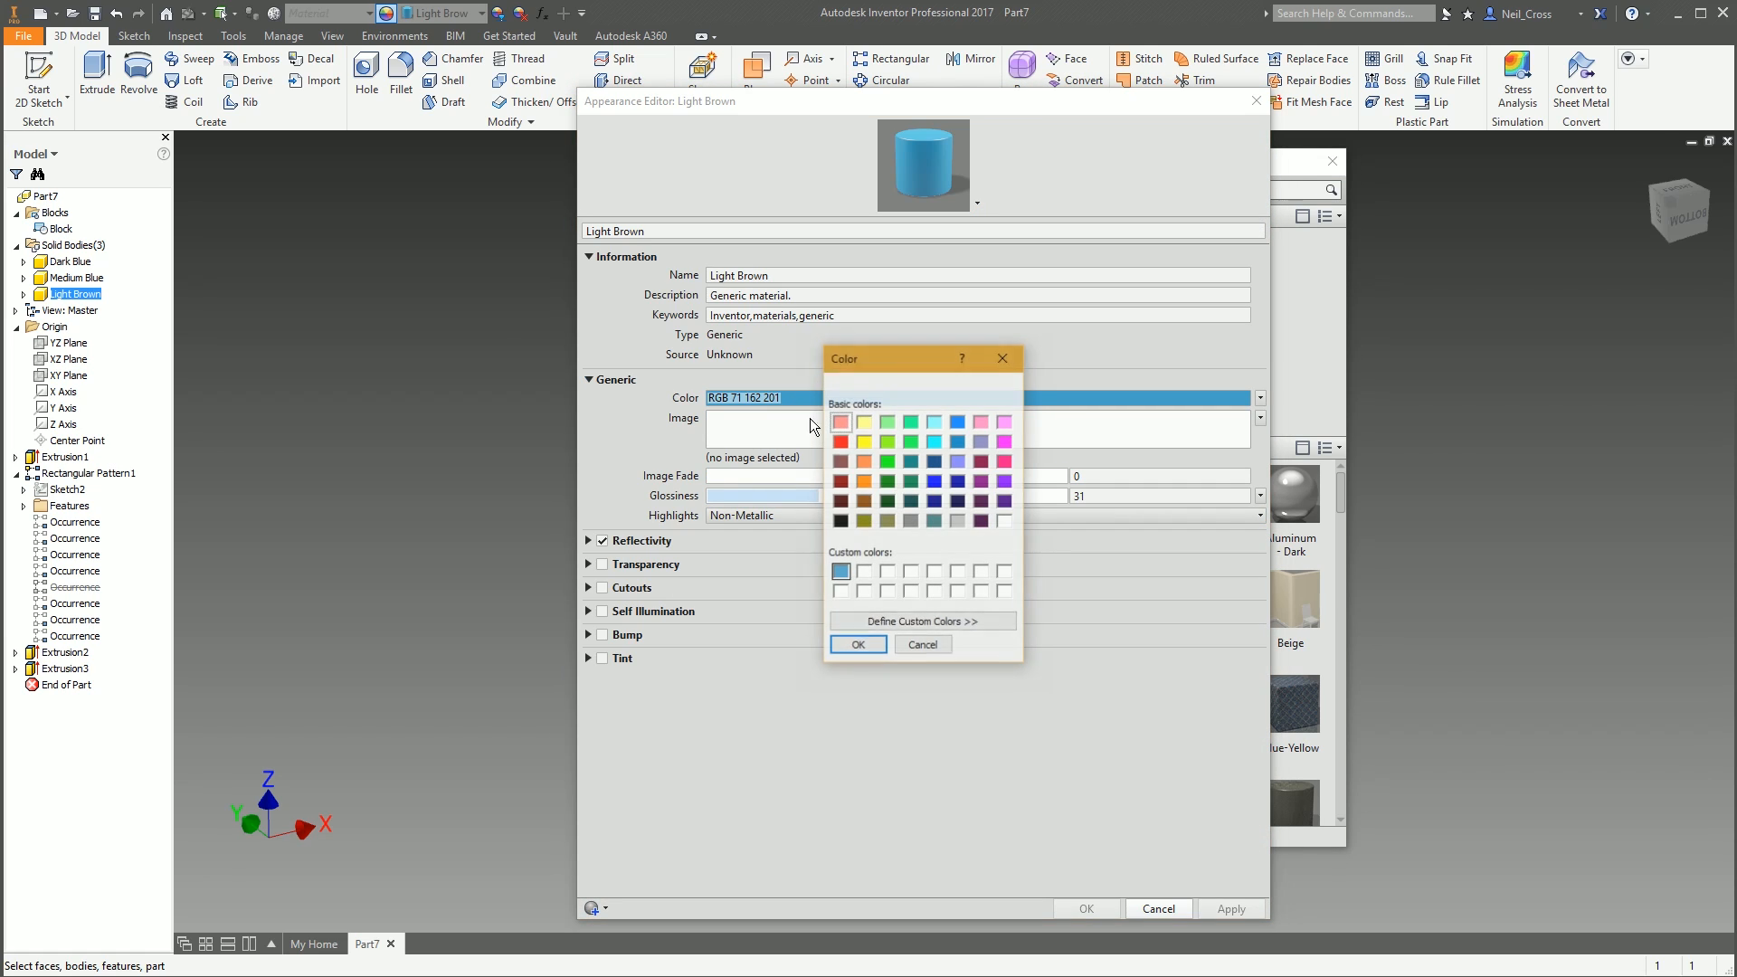
{"action": "left_click", "coordinate": [895, 622]}
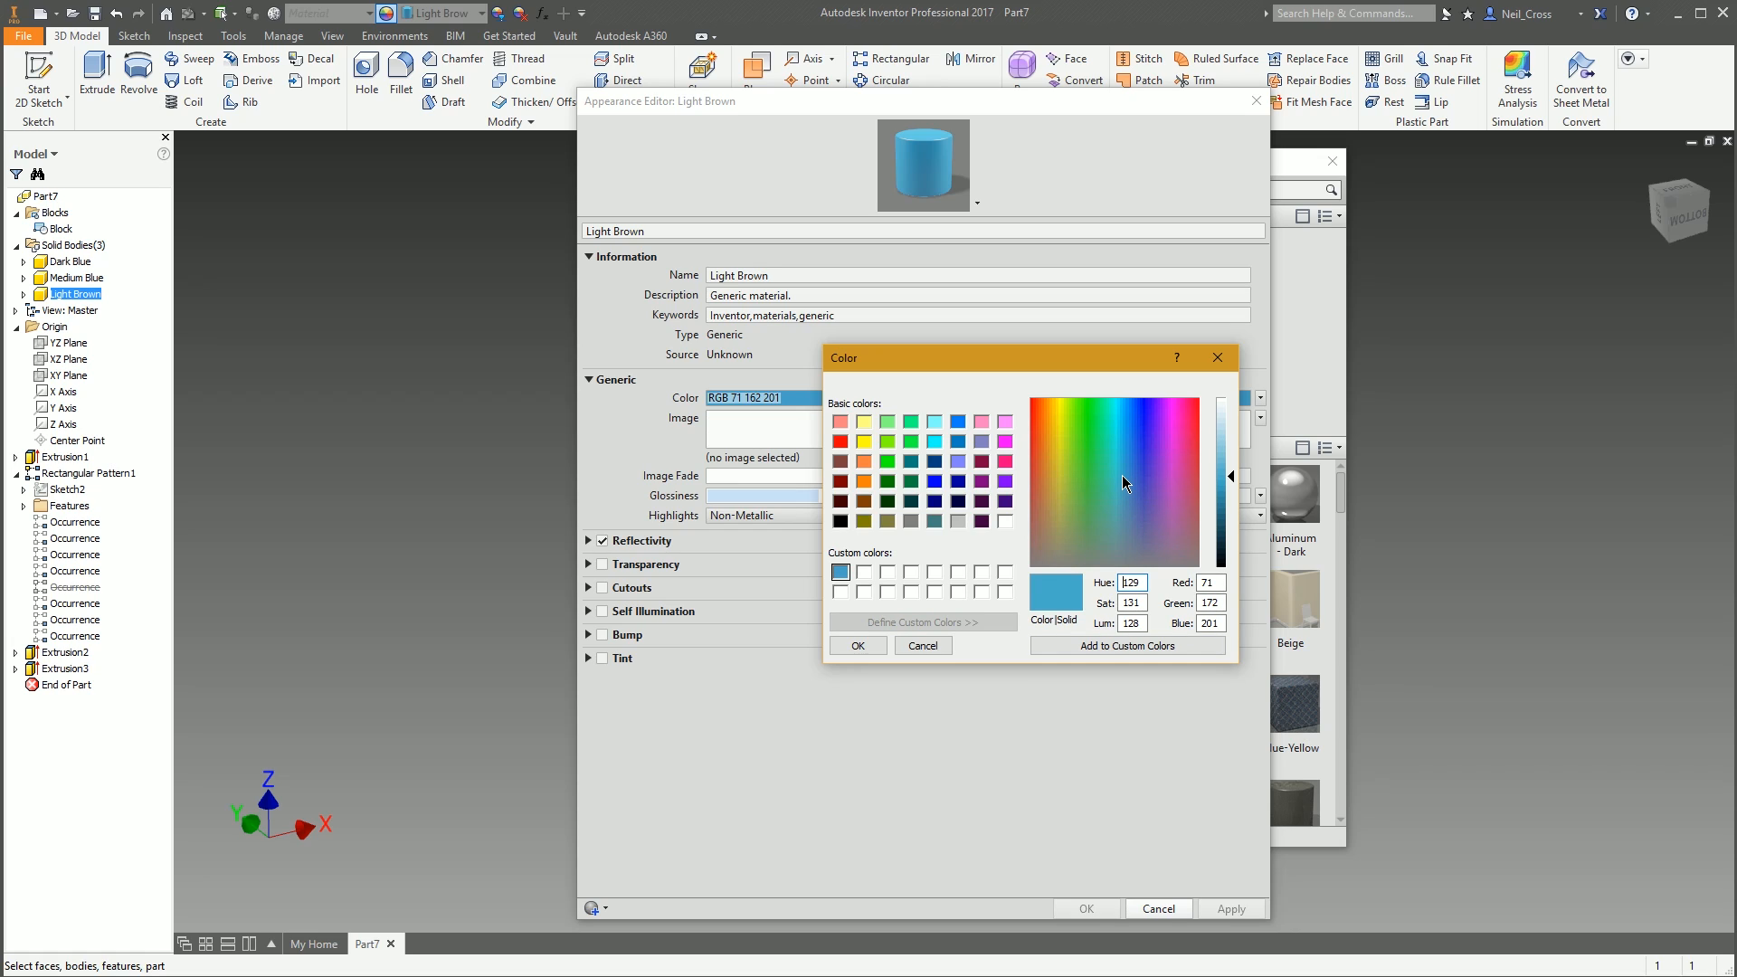
{"action": "left_click_drag", "start_coordinate": [1121, 474], "coordinate": [1050, 541]}
{"action": "left_click_drag", "start_coordinate": [1231, 474], "coordinate": [1231, 499]}
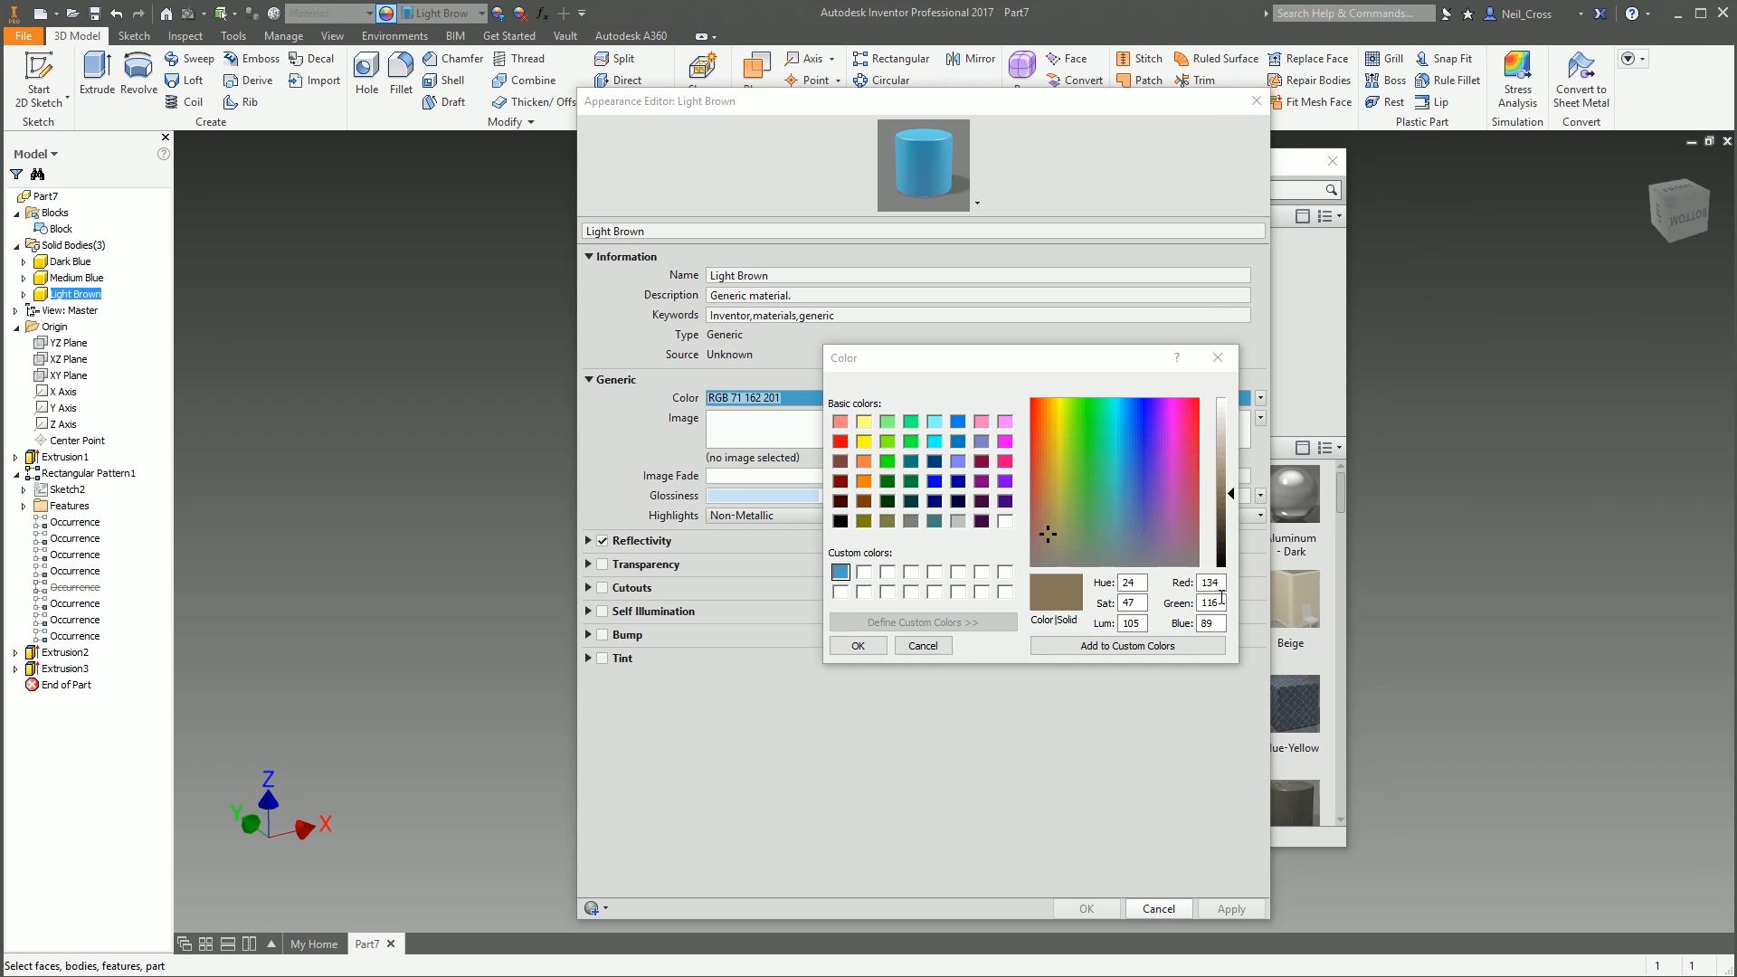
{"action": "left_click", "coordinate": [1232, 504]}
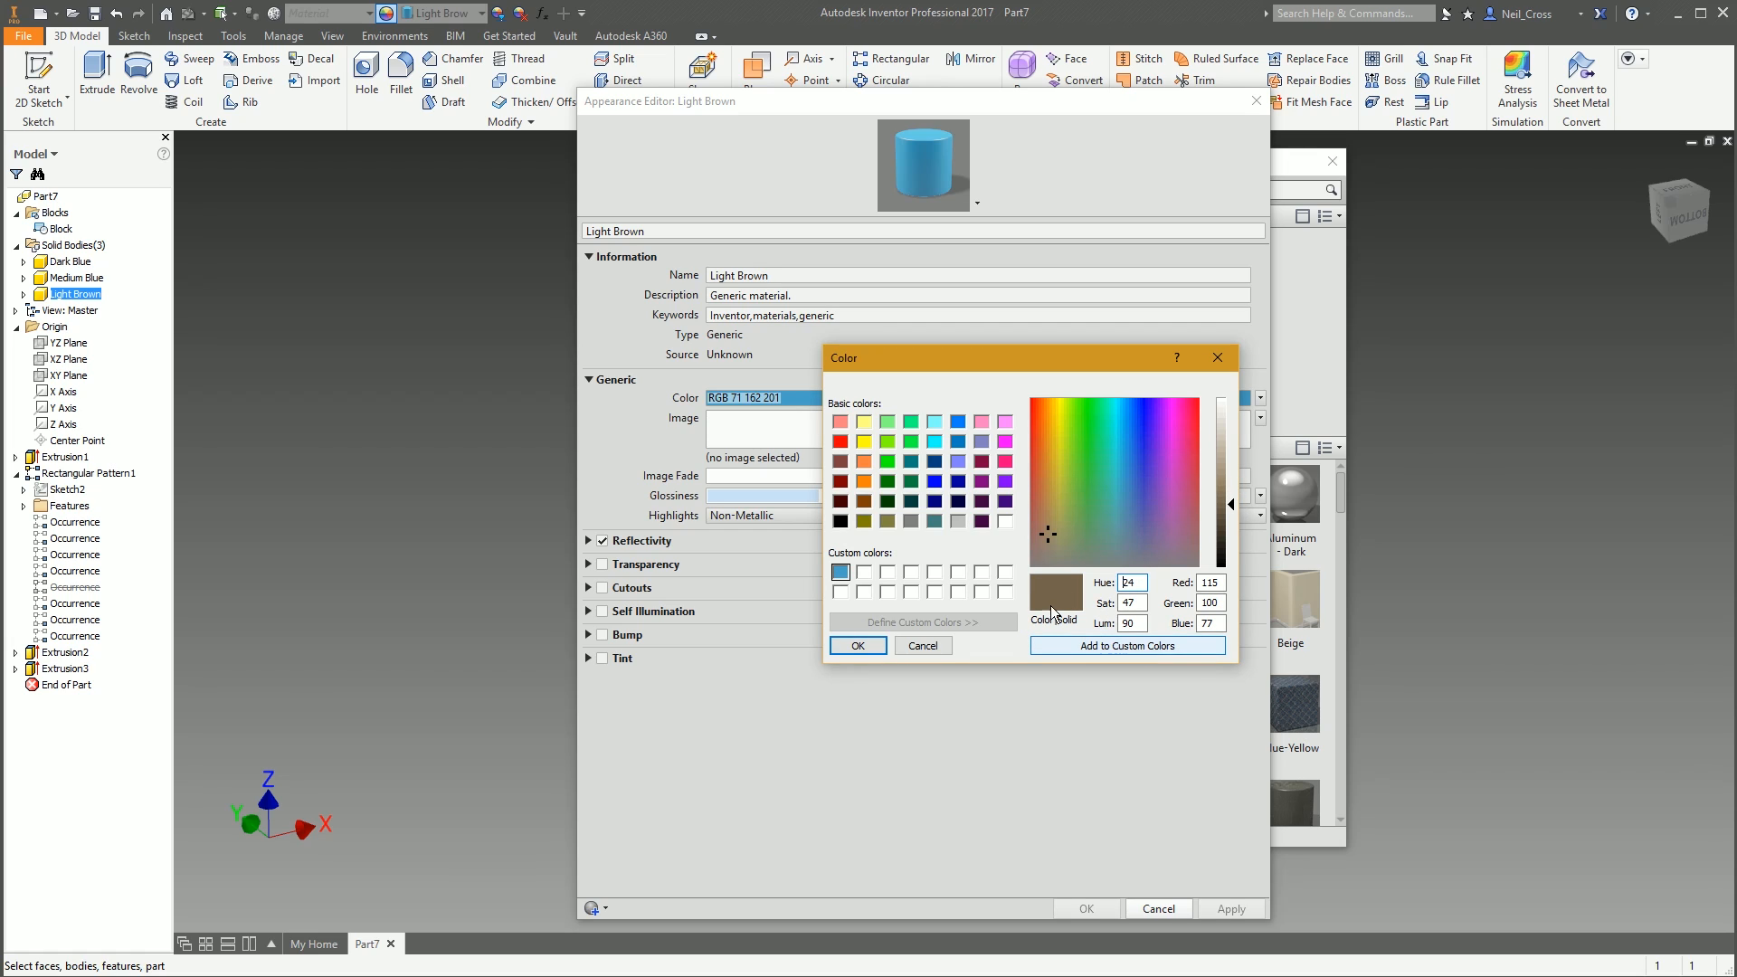
{"action": "left_click", "coordinate": [1124, 651]}
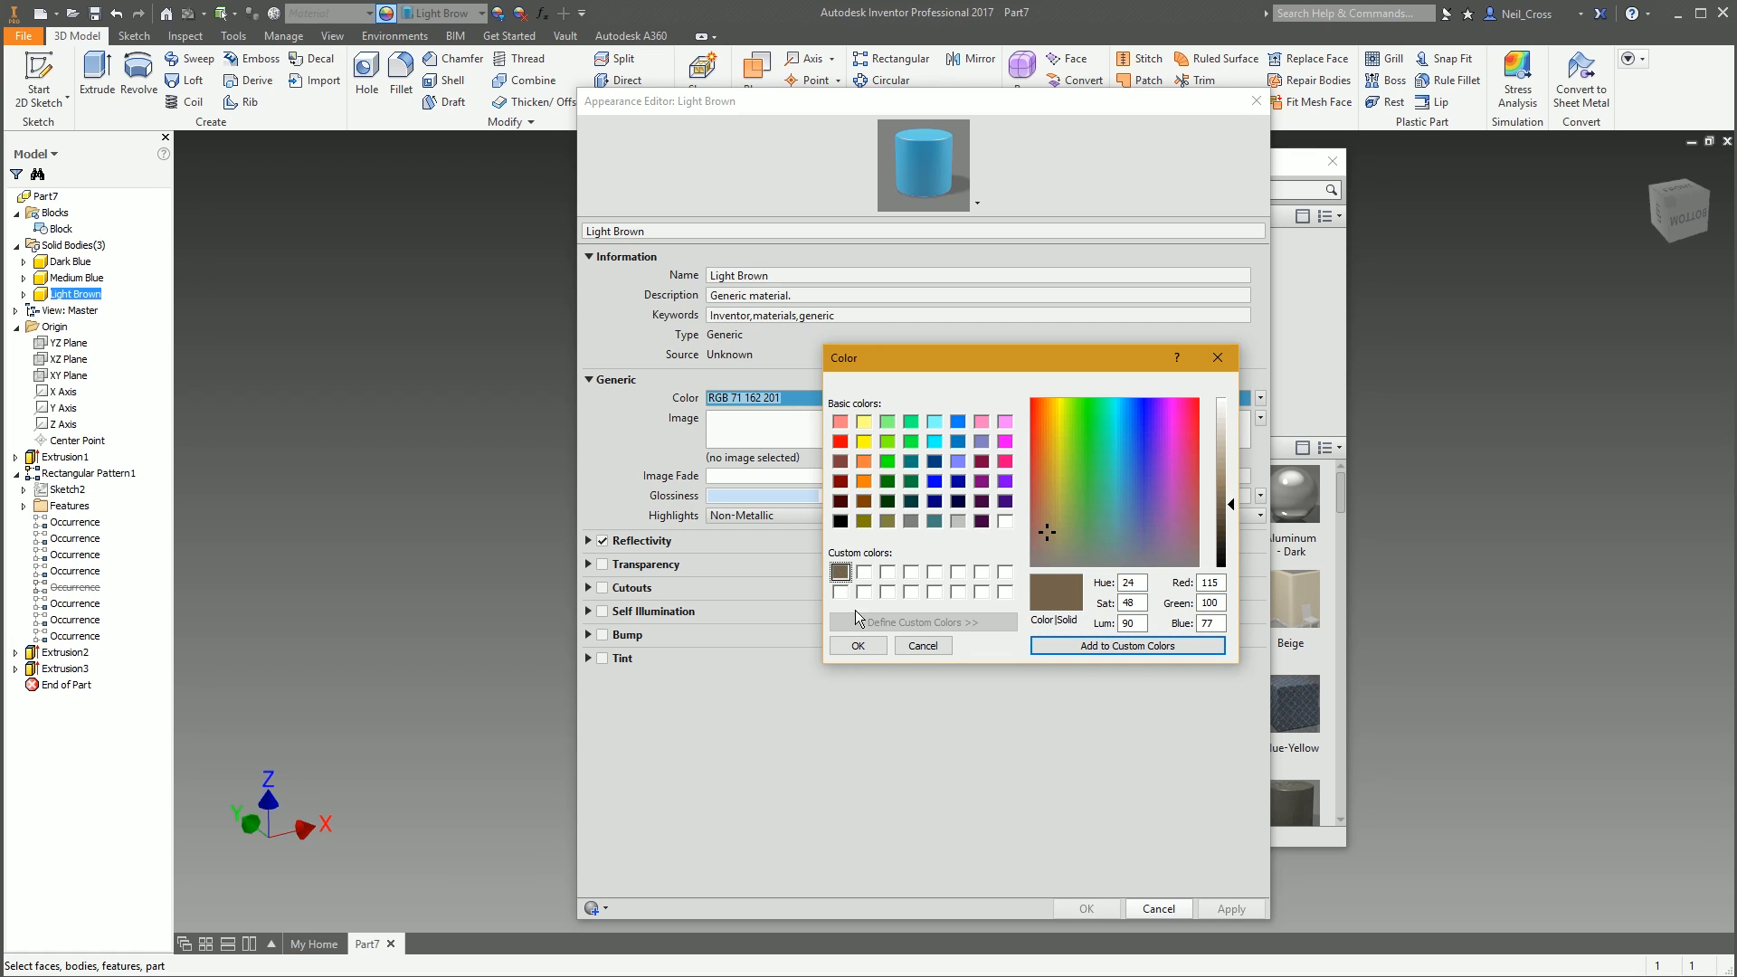
{"action": "left_click", "coordinate": [858, 645]}
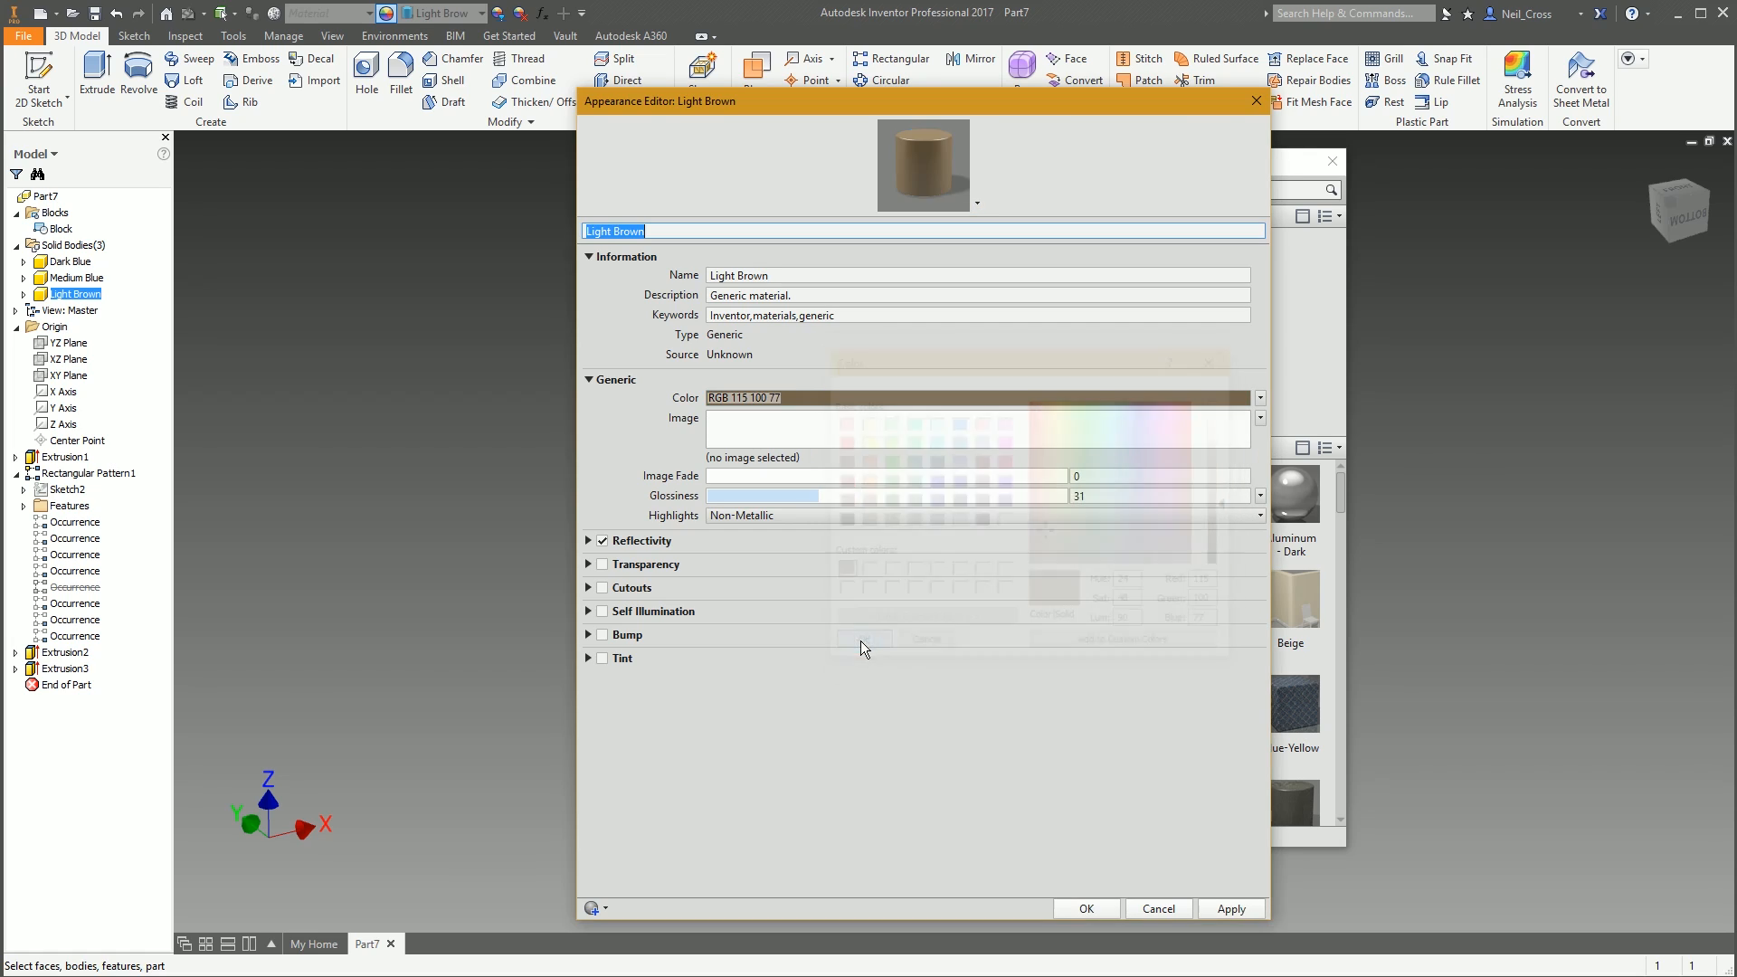
{"action": "left_click", "coordinate": [1235, 911]}
{"action": "left_click", "coordinate": [1086, 909]}
{"action": "left_click", "coordinate": [1318, 172]}
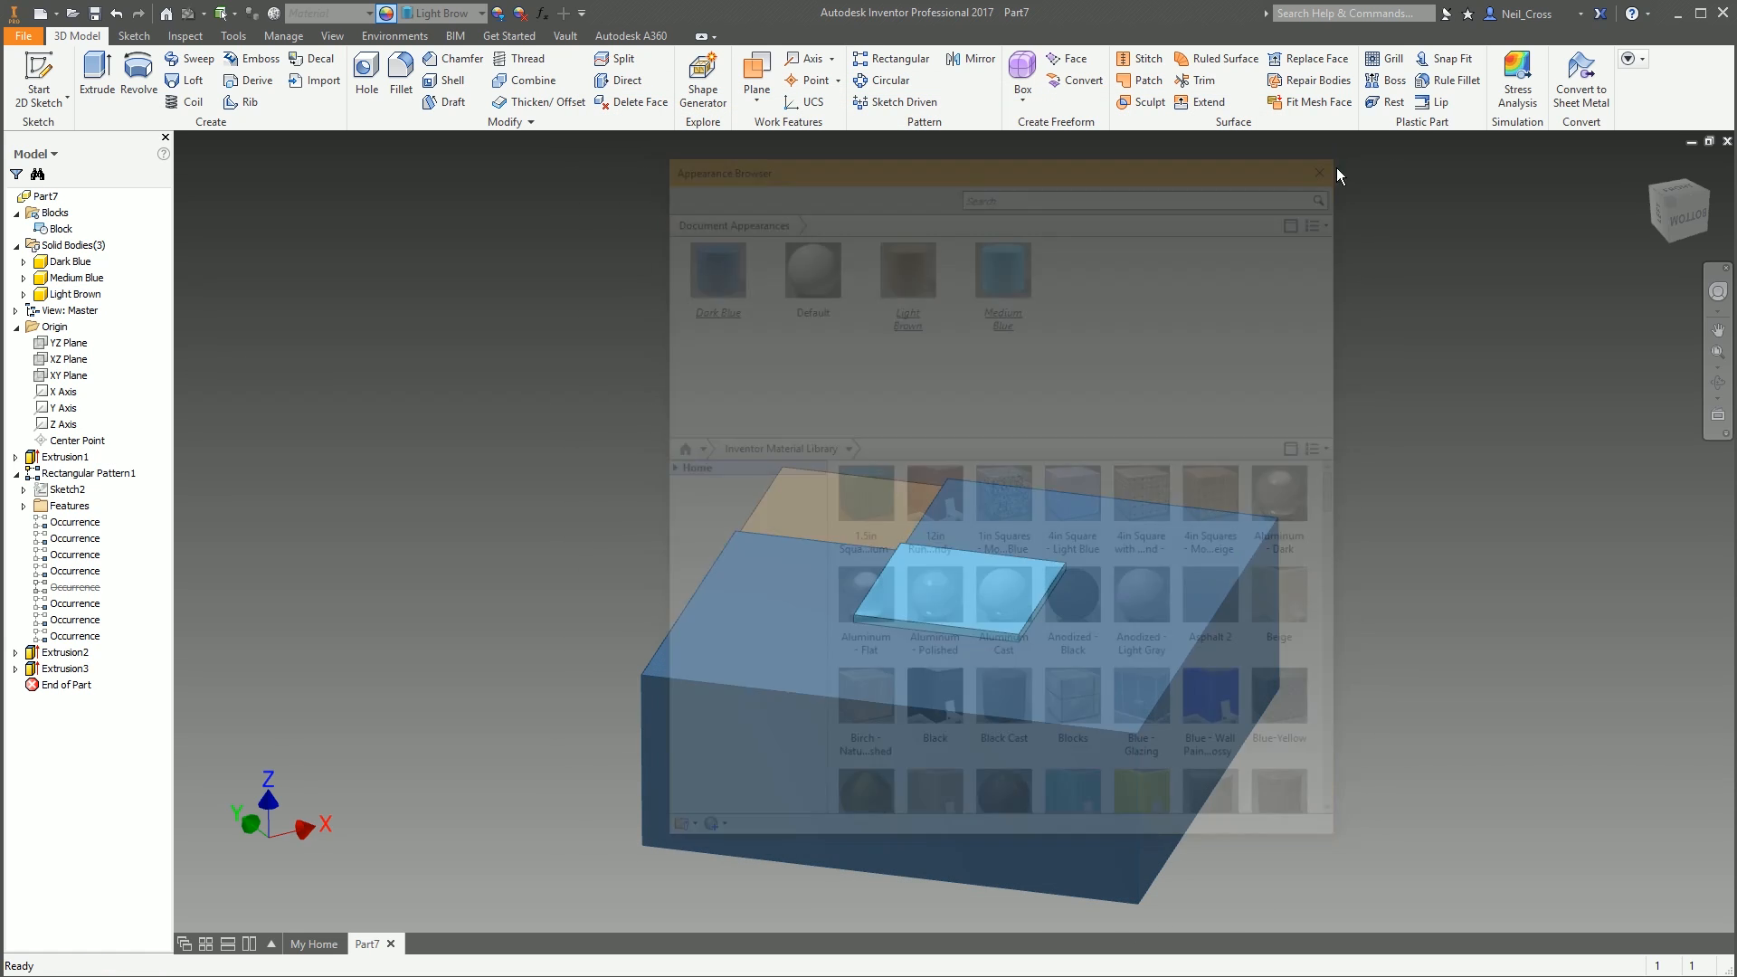
Switch to the browser to check the handle blocks in the sword reference image, and return to the Inventor part
{"action": "middle_click_drag", "start_coordinate": [1192, 363], "coordinate": [1393, 506], "text": "shift"}
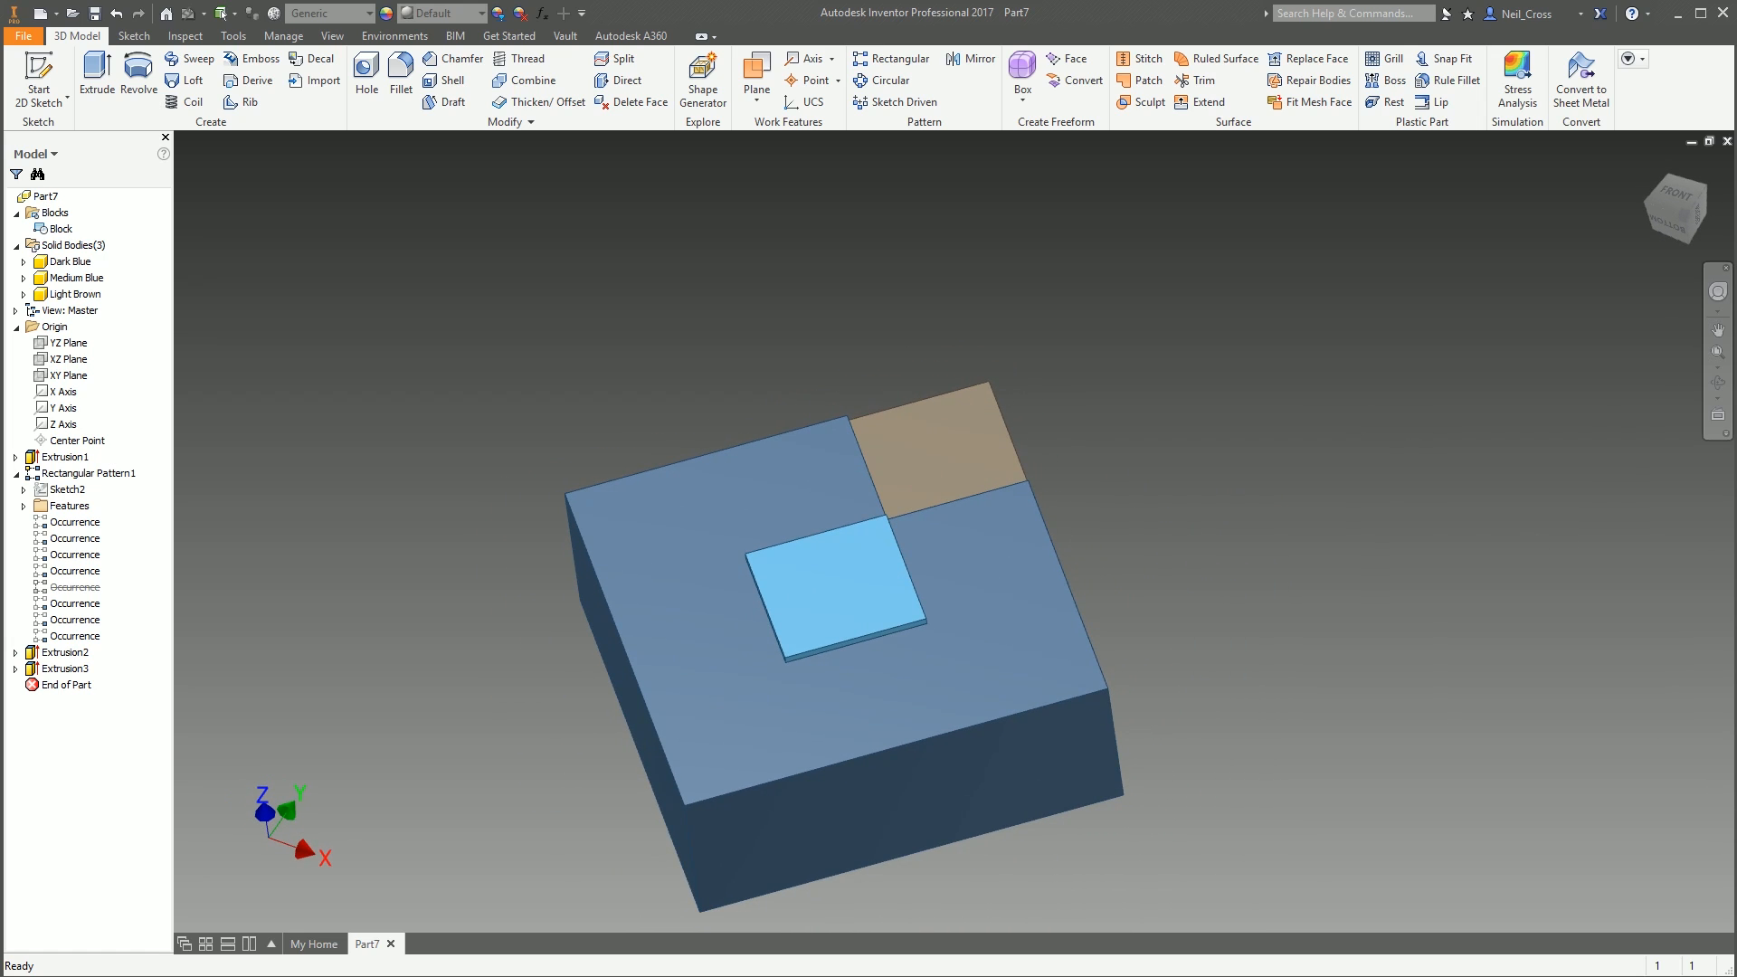
{"action": "key", "text": "alt+Tab"}
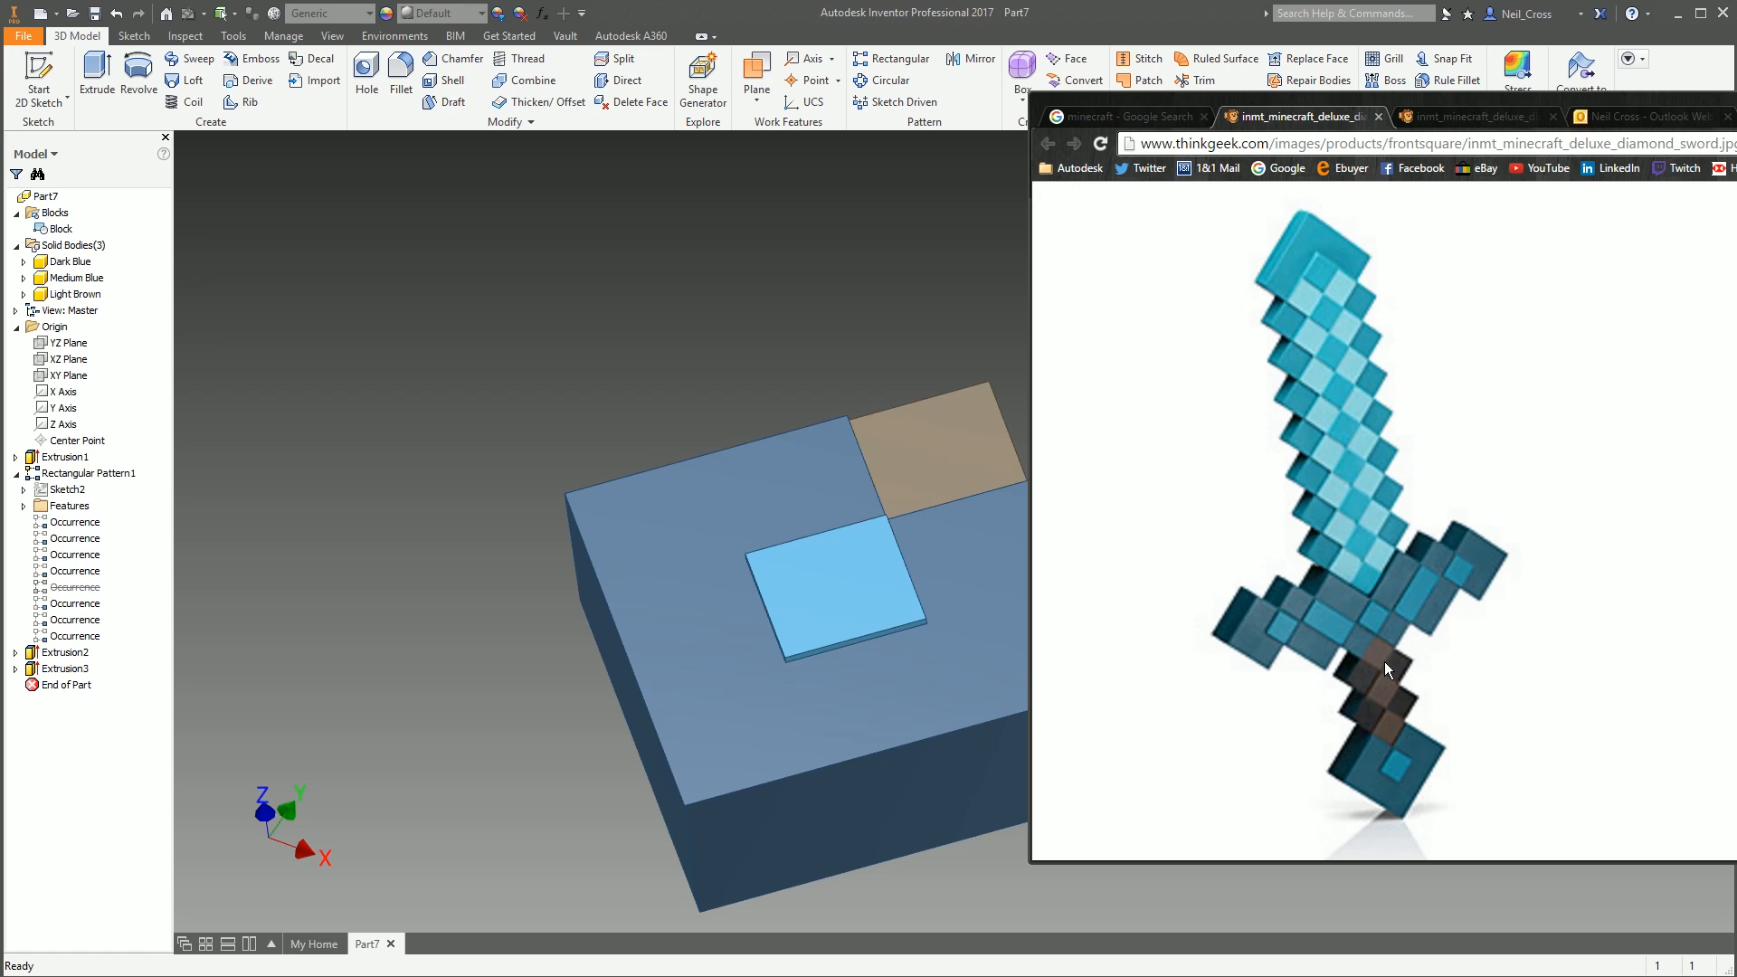
{"action": "key", "text": "alt+Tab"}
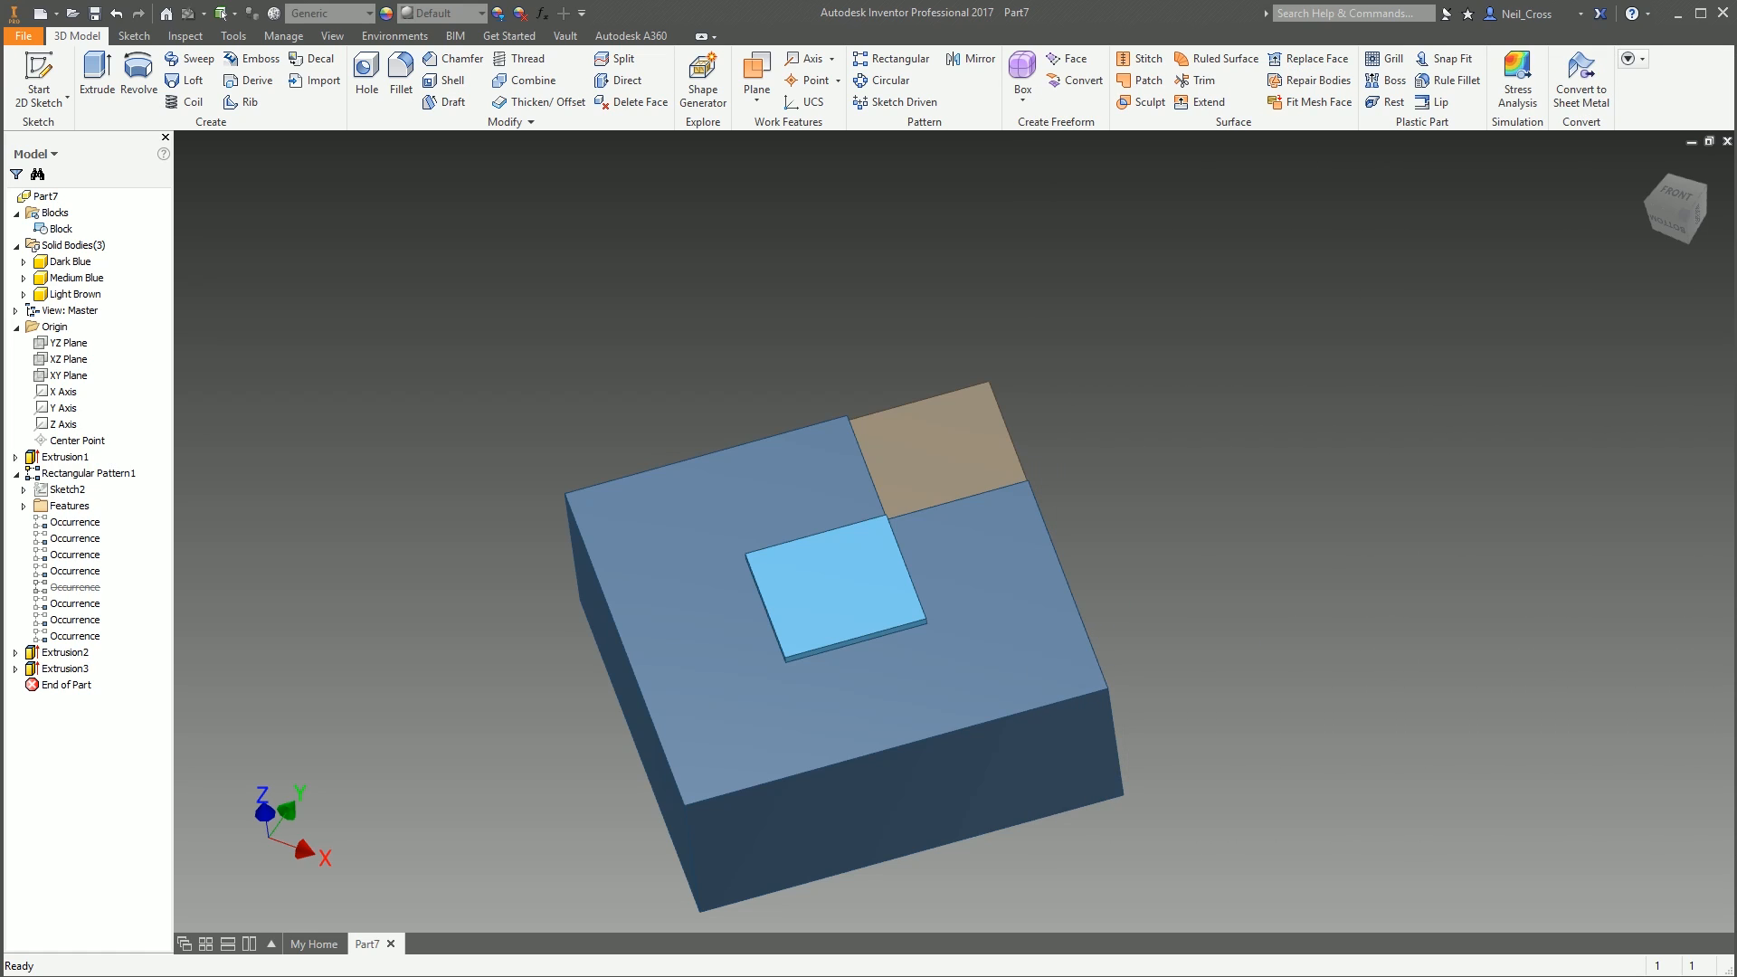
Set up a rectangular pattern of the light brown block extrusion with the Y Axis as its first direction
{"action": "left_click", "coordinate": [894, 58]}
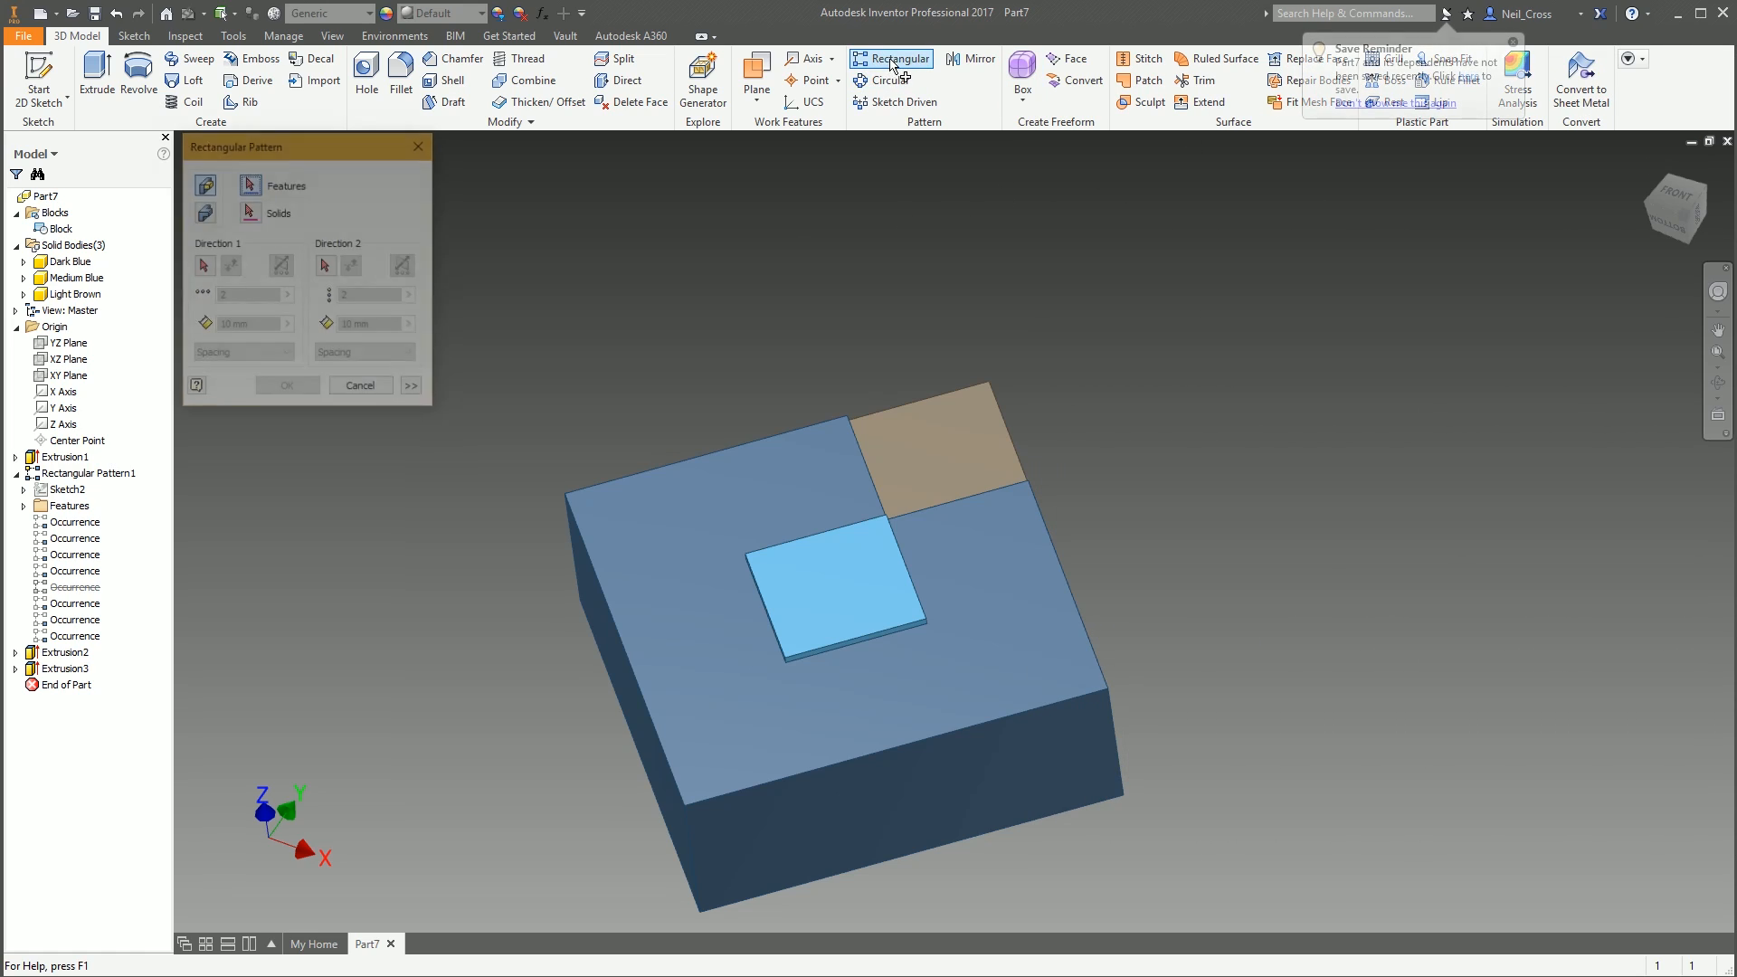
{"action": "left_click", "coordinate": [984, 435]}
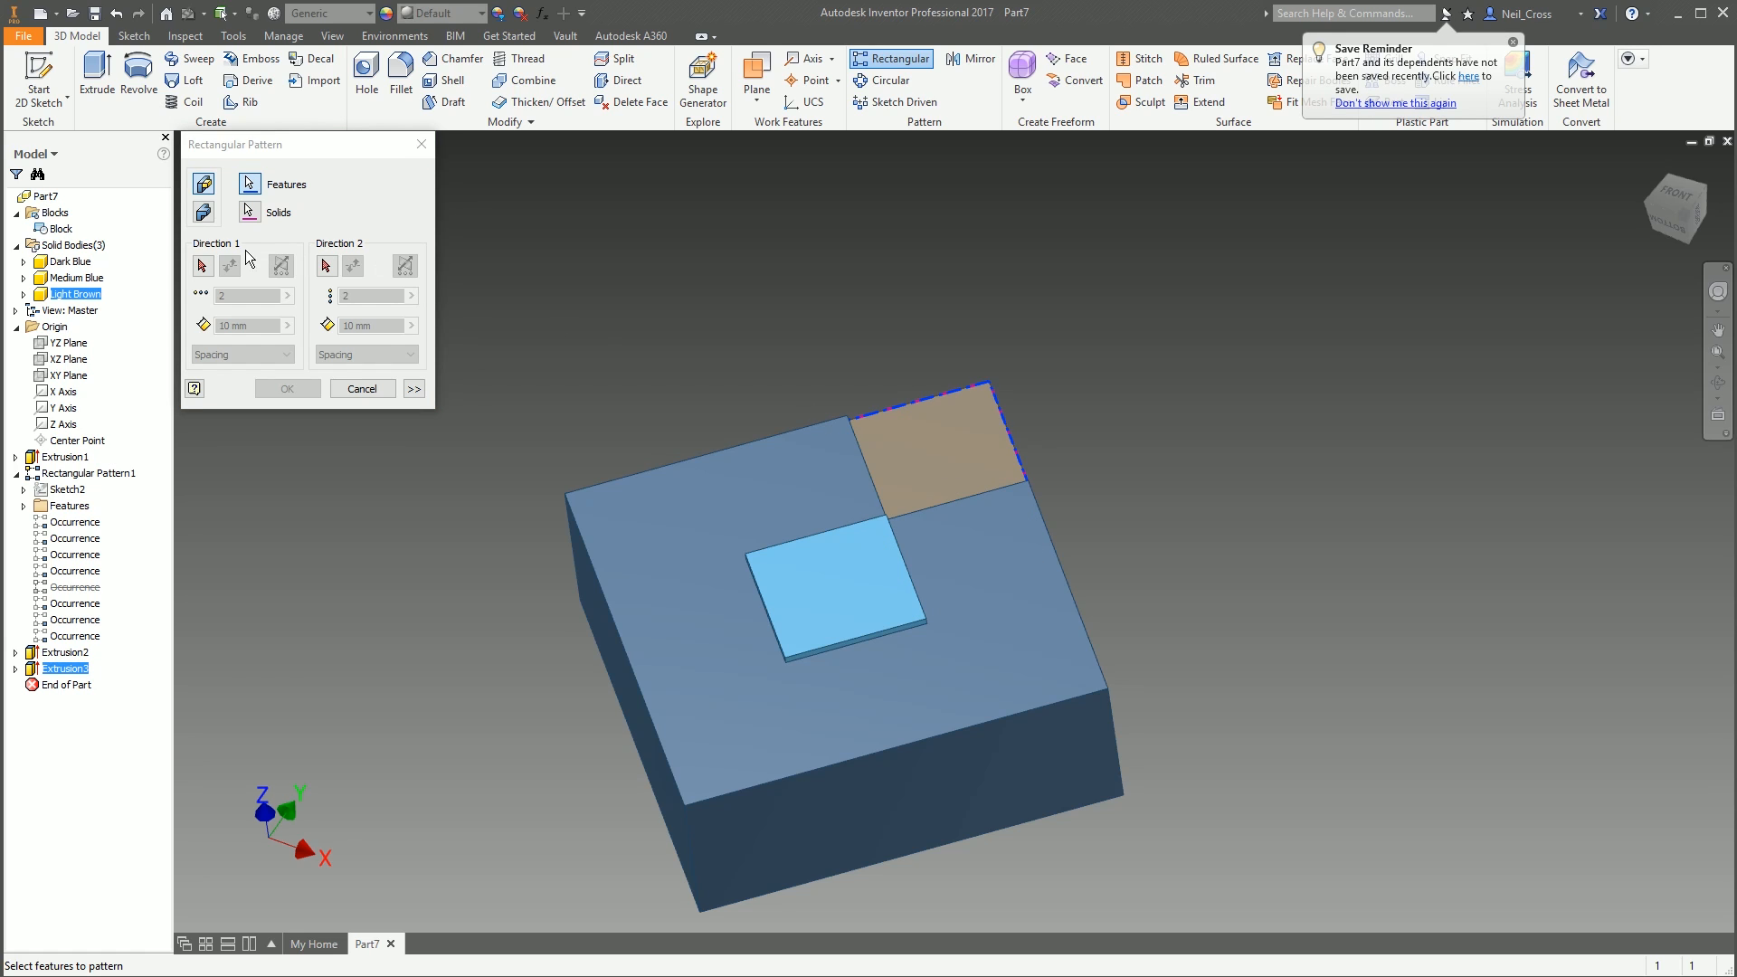
{"action": "left_click", "coordinate": [203, 265]}
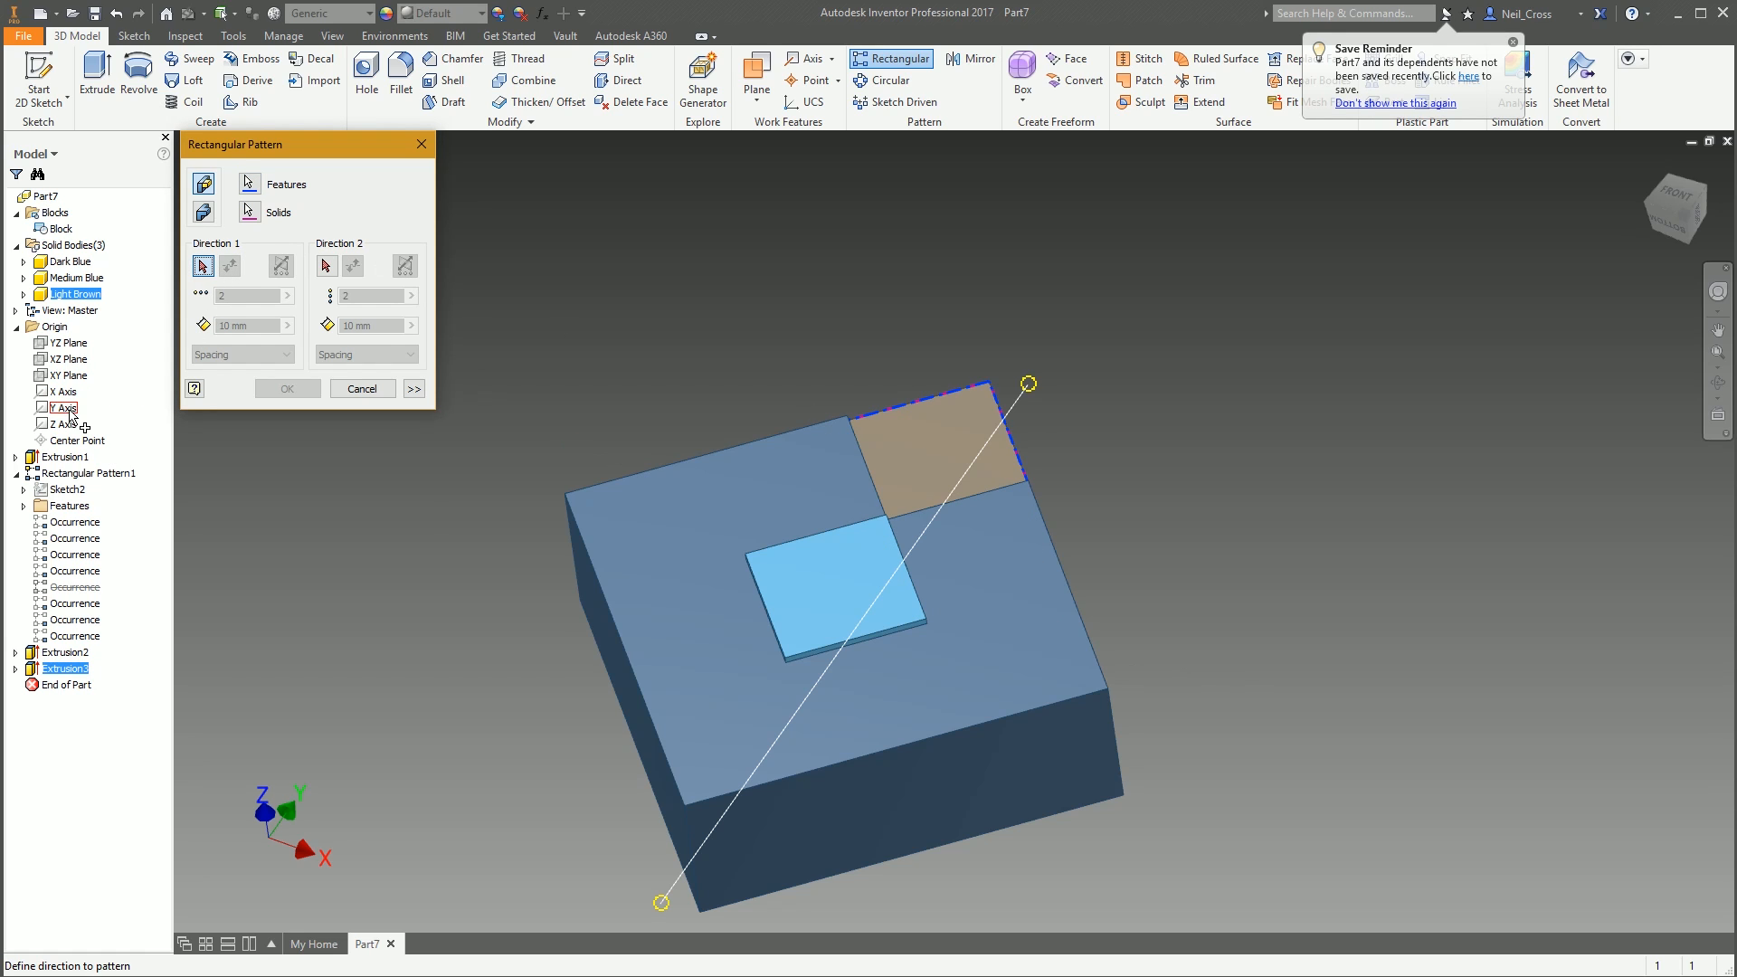
{"action": "left_click", "coordinate": [64, 408]}
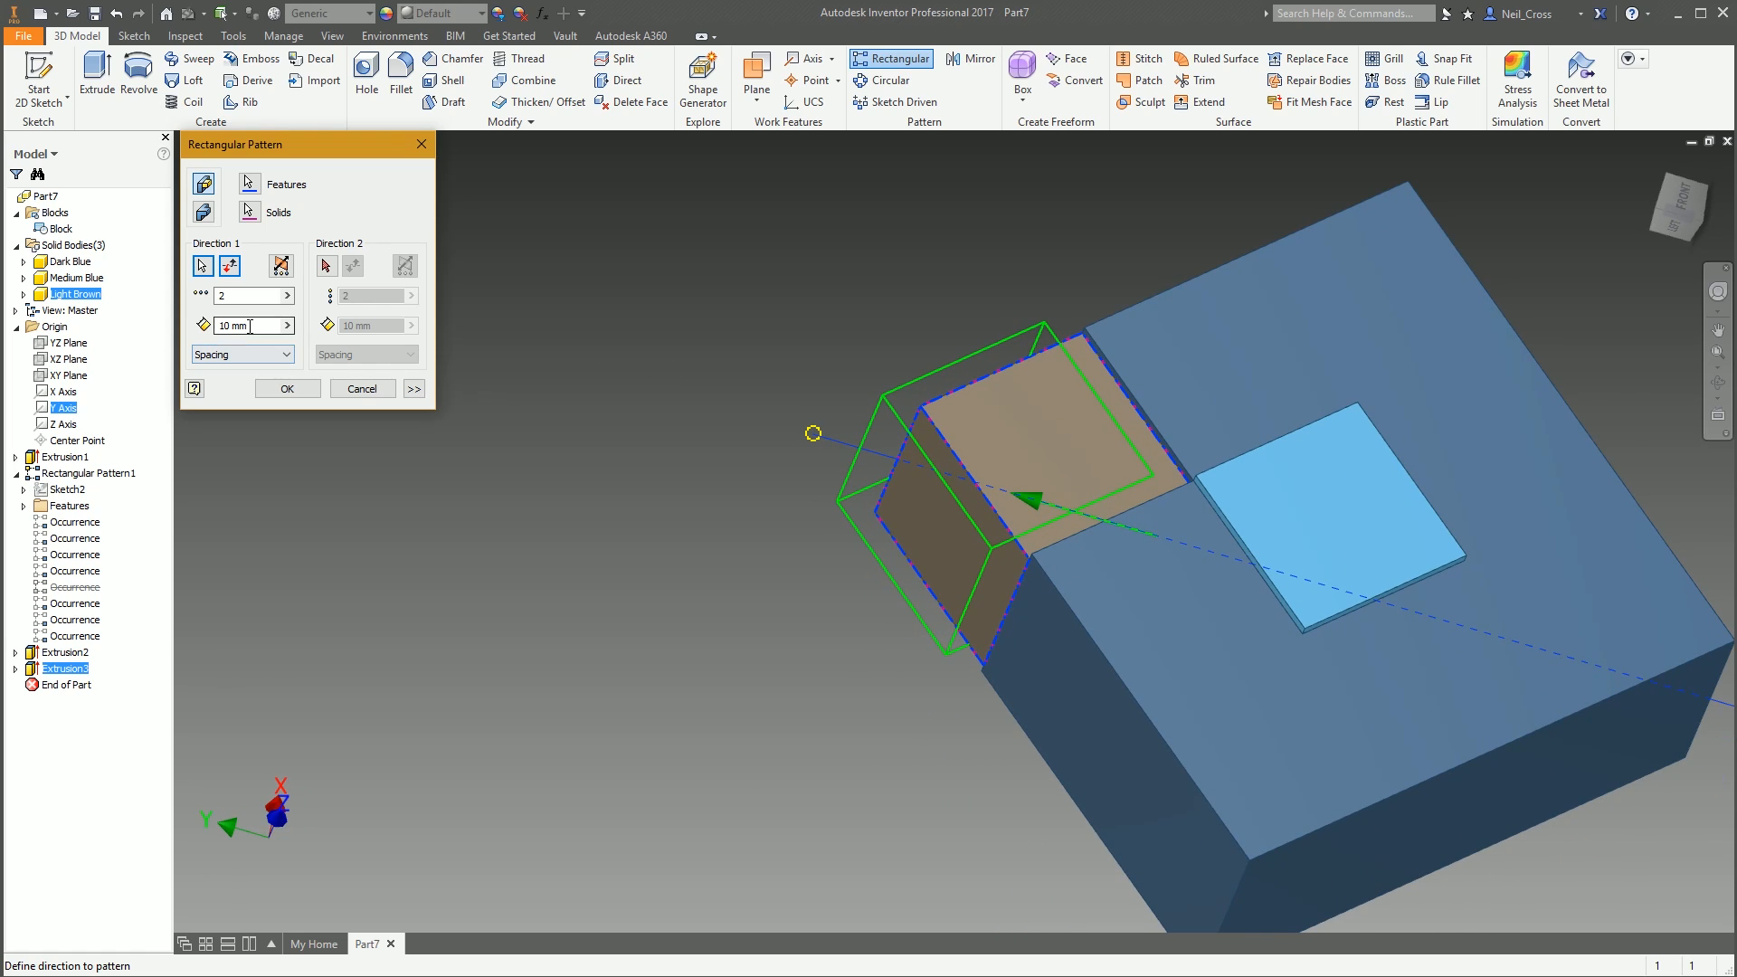
Measure the block face's corner-to-corner diagonal as the pattern spacing, set the count to 3 and create the pattern
{"action": "left_click_drag", "start_coordinate": [250, 325], "coordinate": [121, 332]}
{"action": "left_click", "coordinate": [290, 325]}
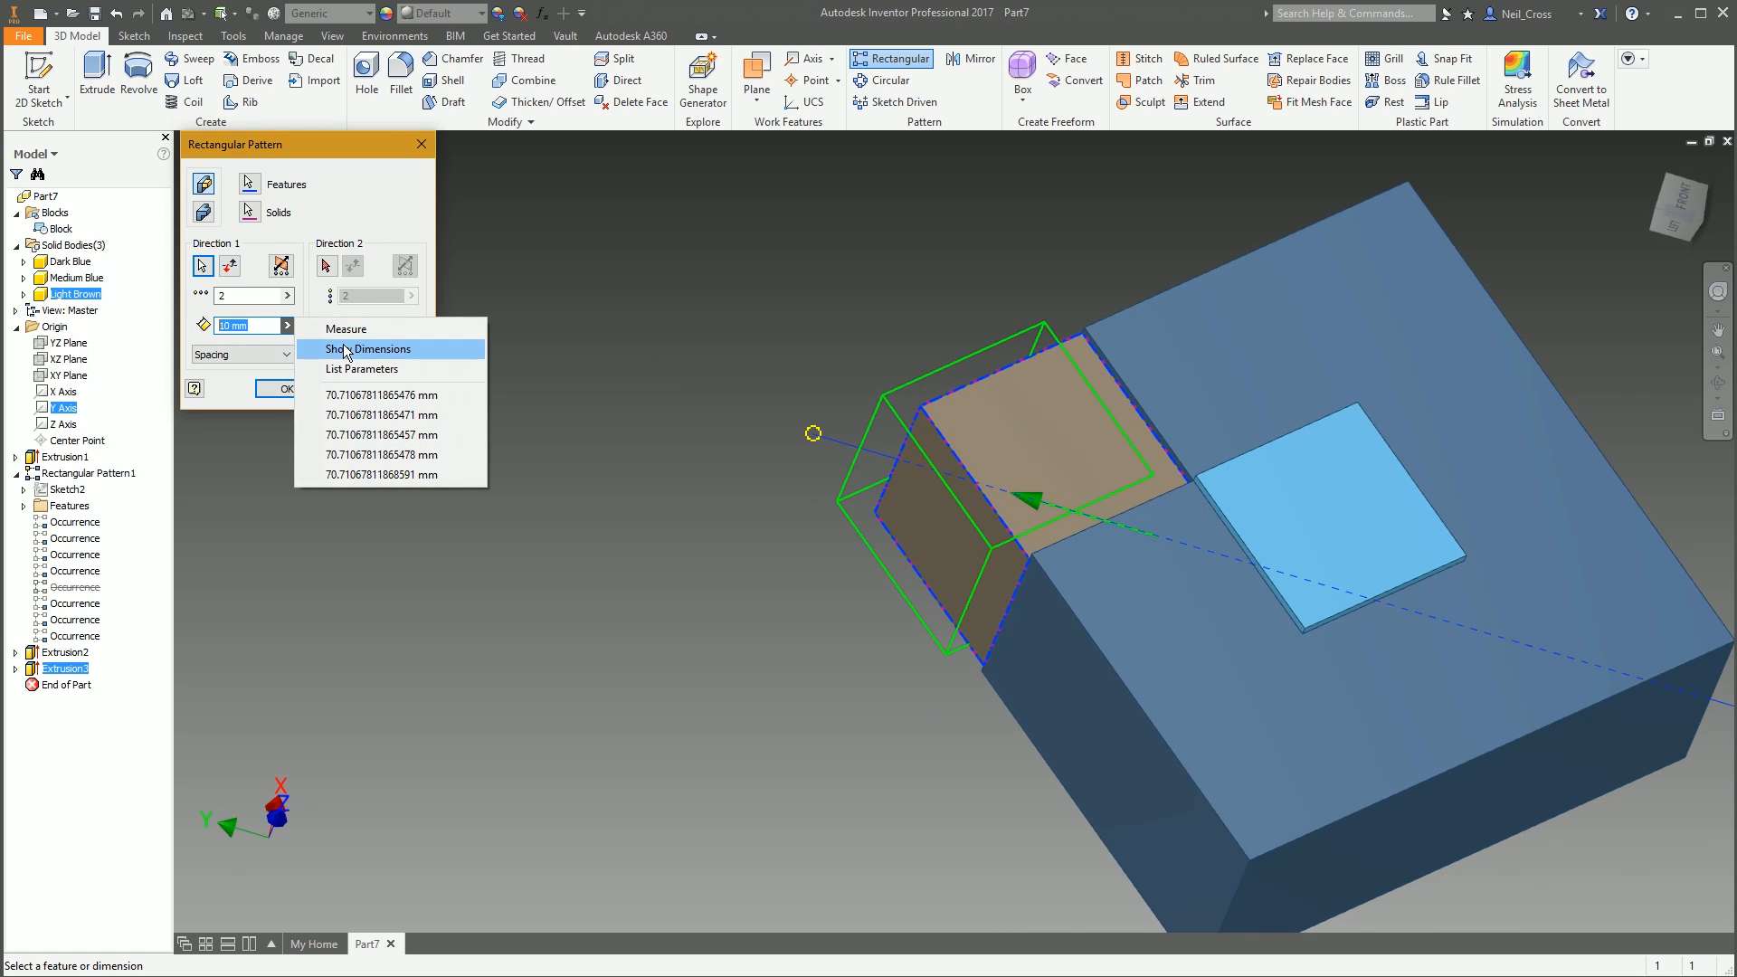
{"action": "left_click", "coordinate": [354, 328]}
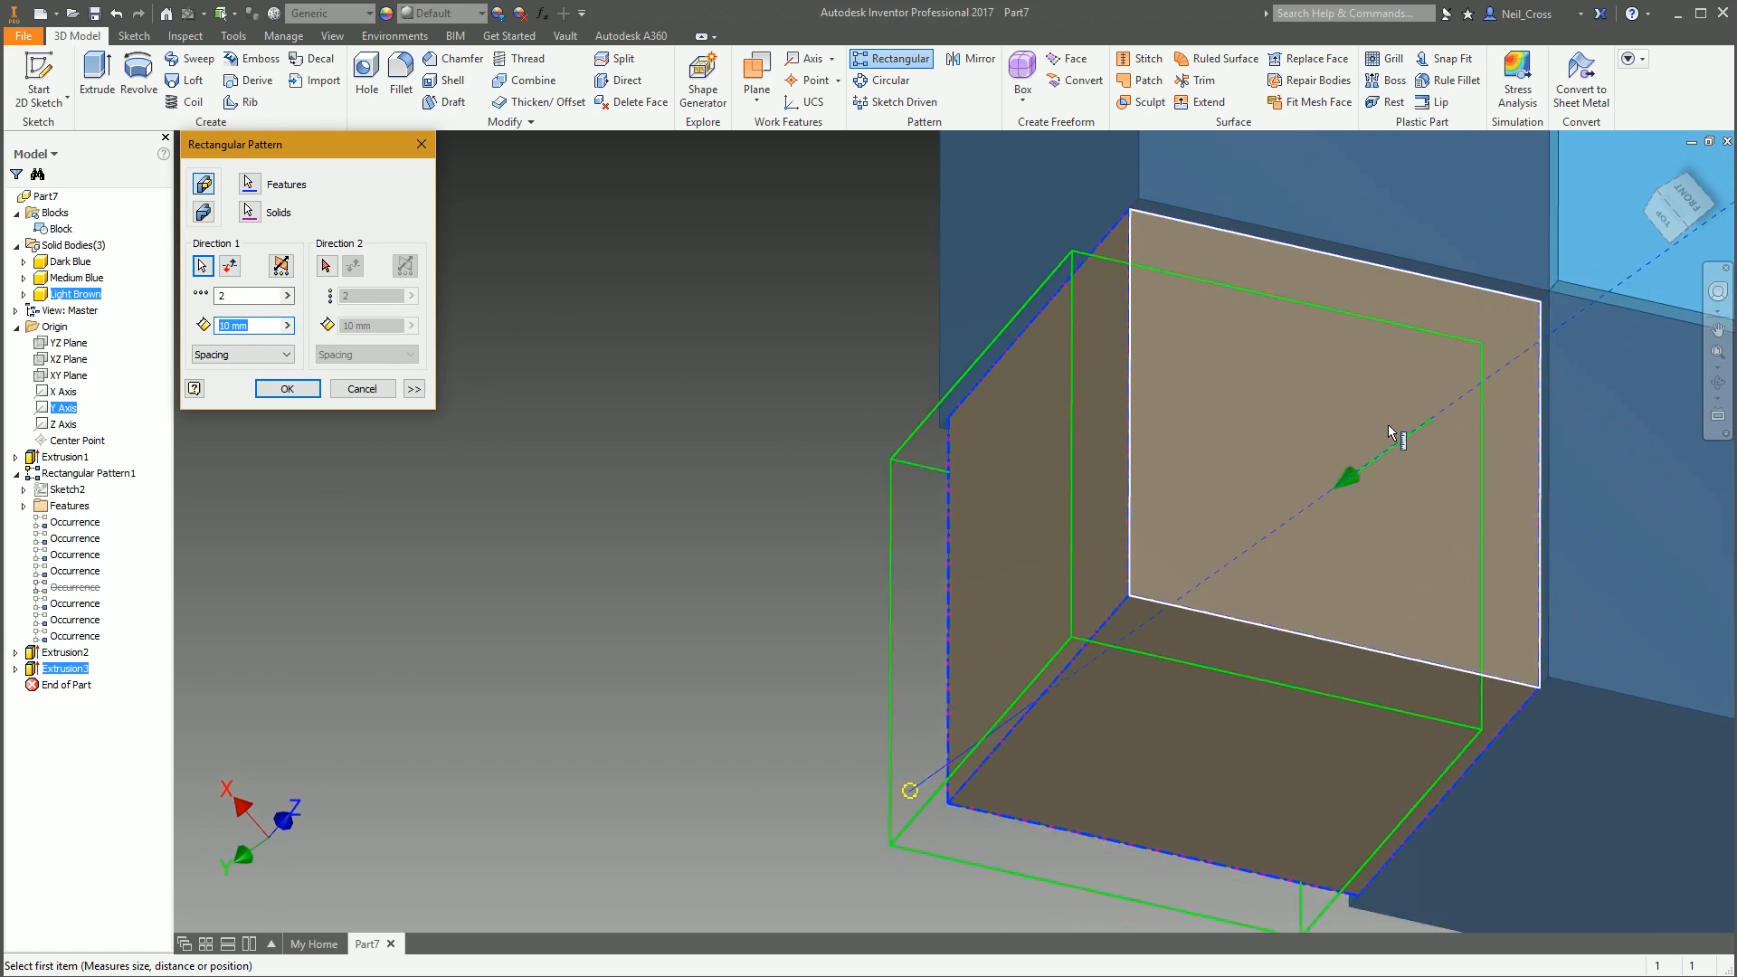
{"action": "left_click", "coordinate": [1318, 303]}
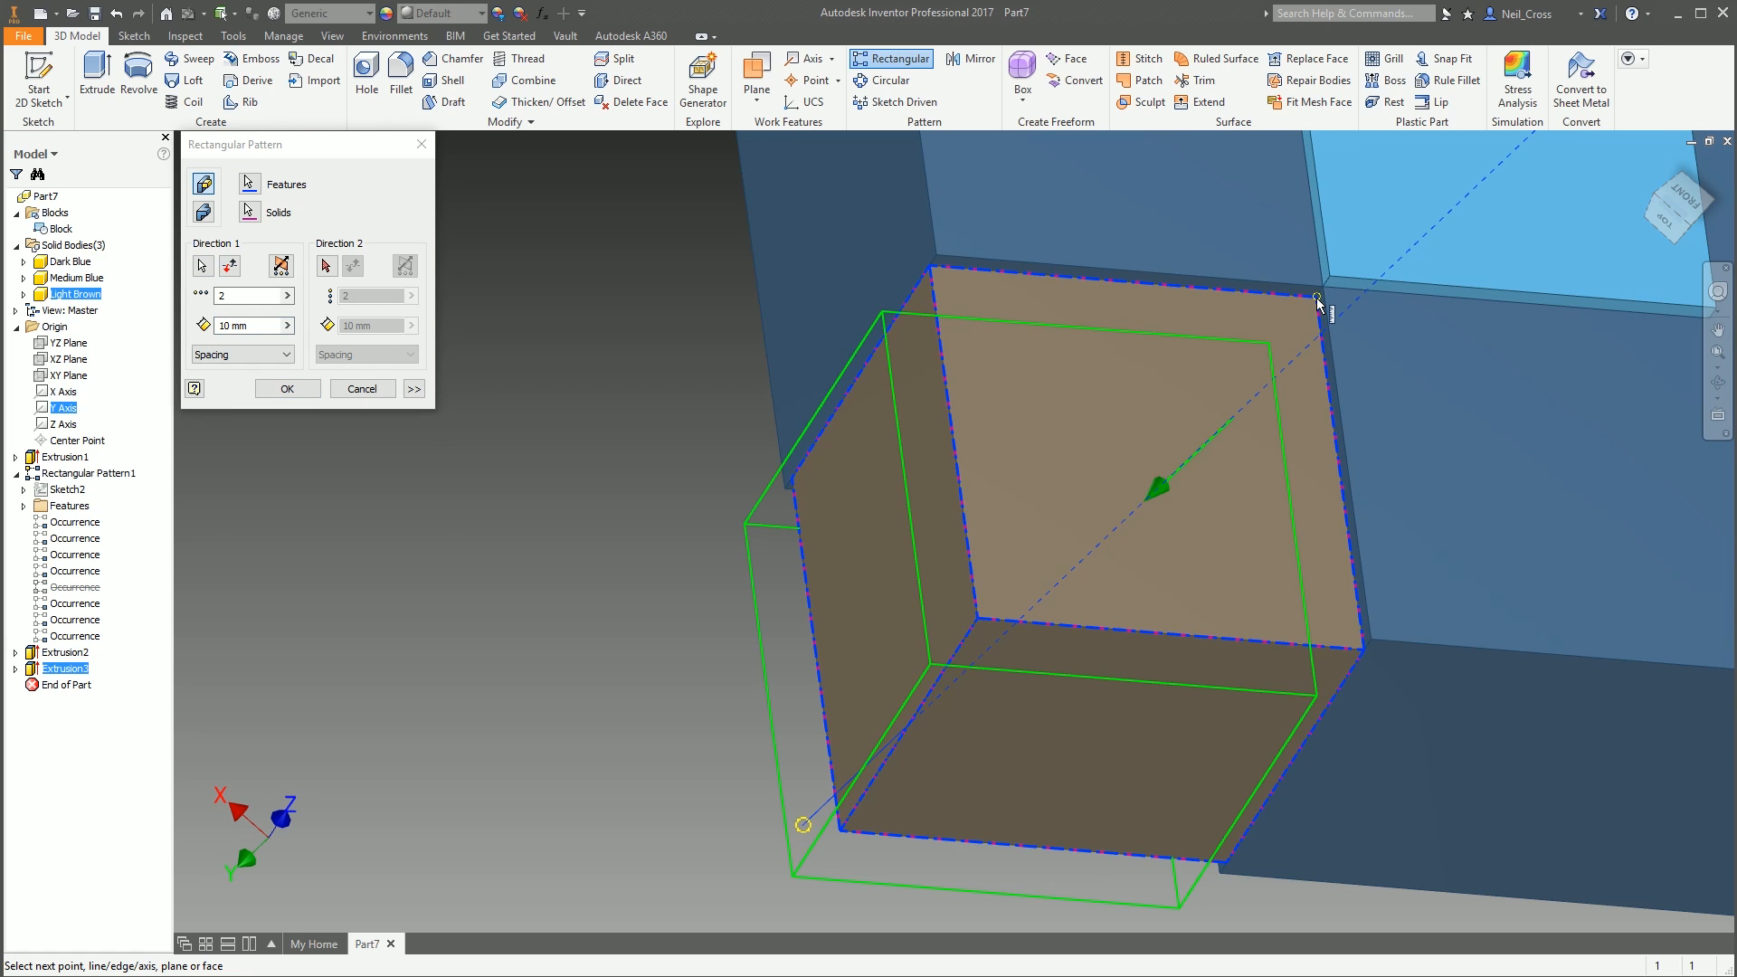
{"action": "left_click", "coordinate": [992, 617]}
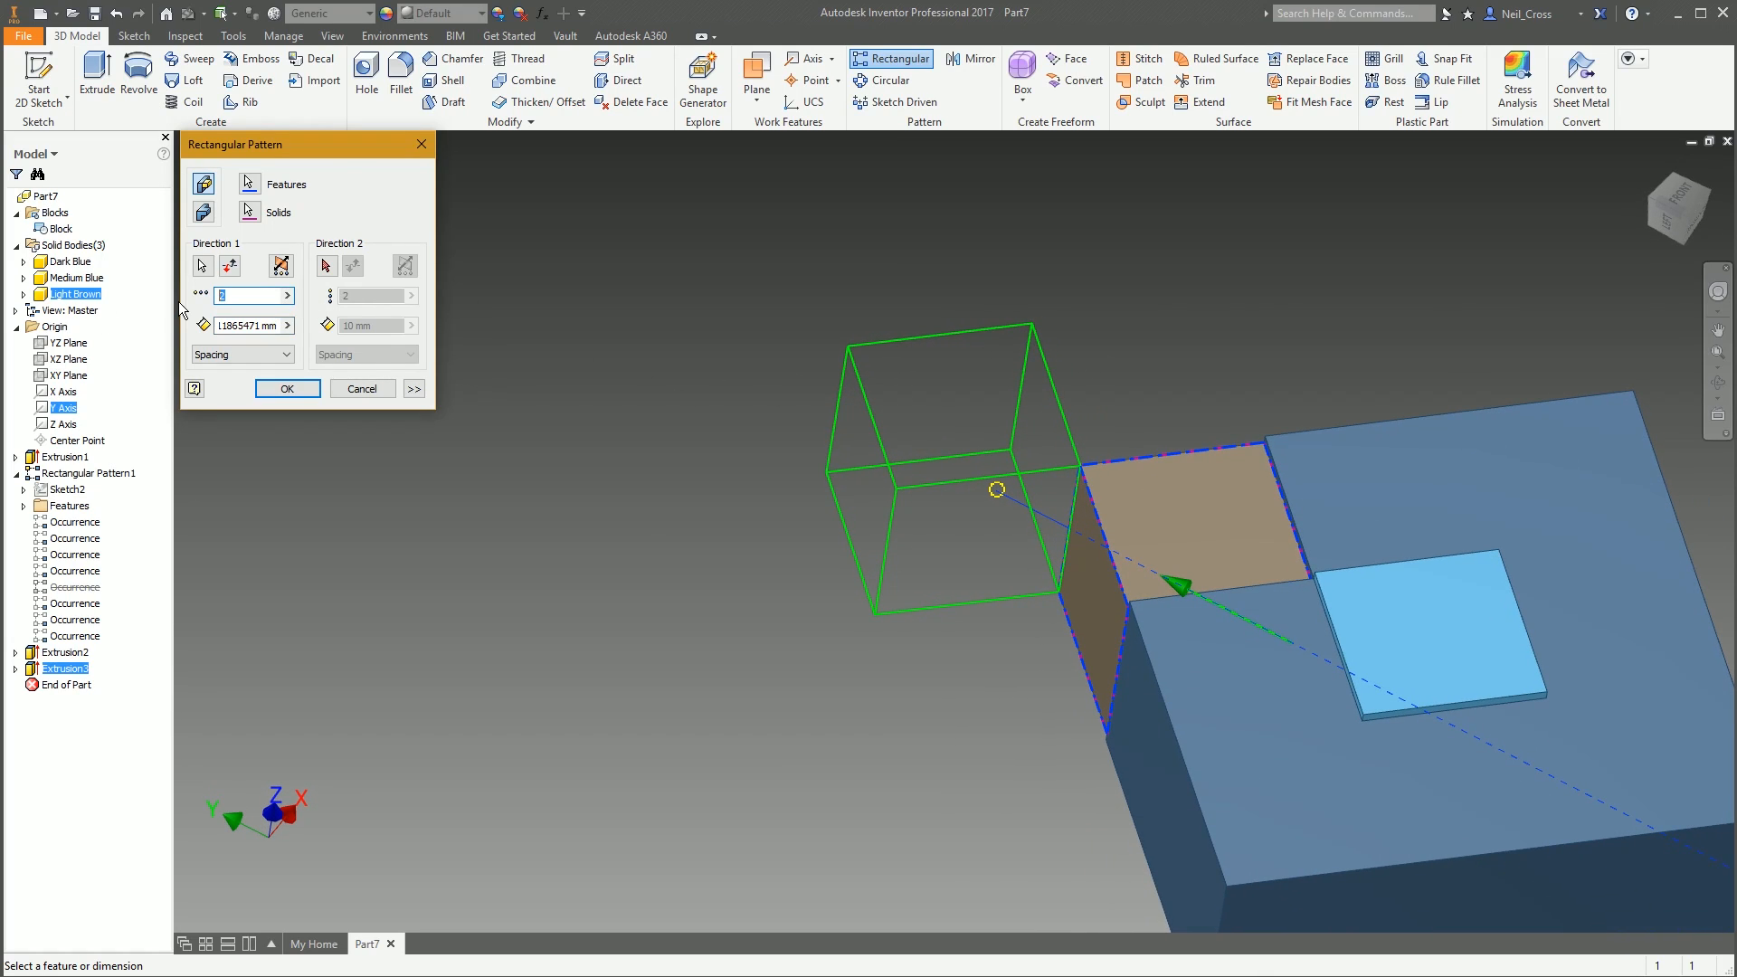
{"action": "type", "text": "3"}
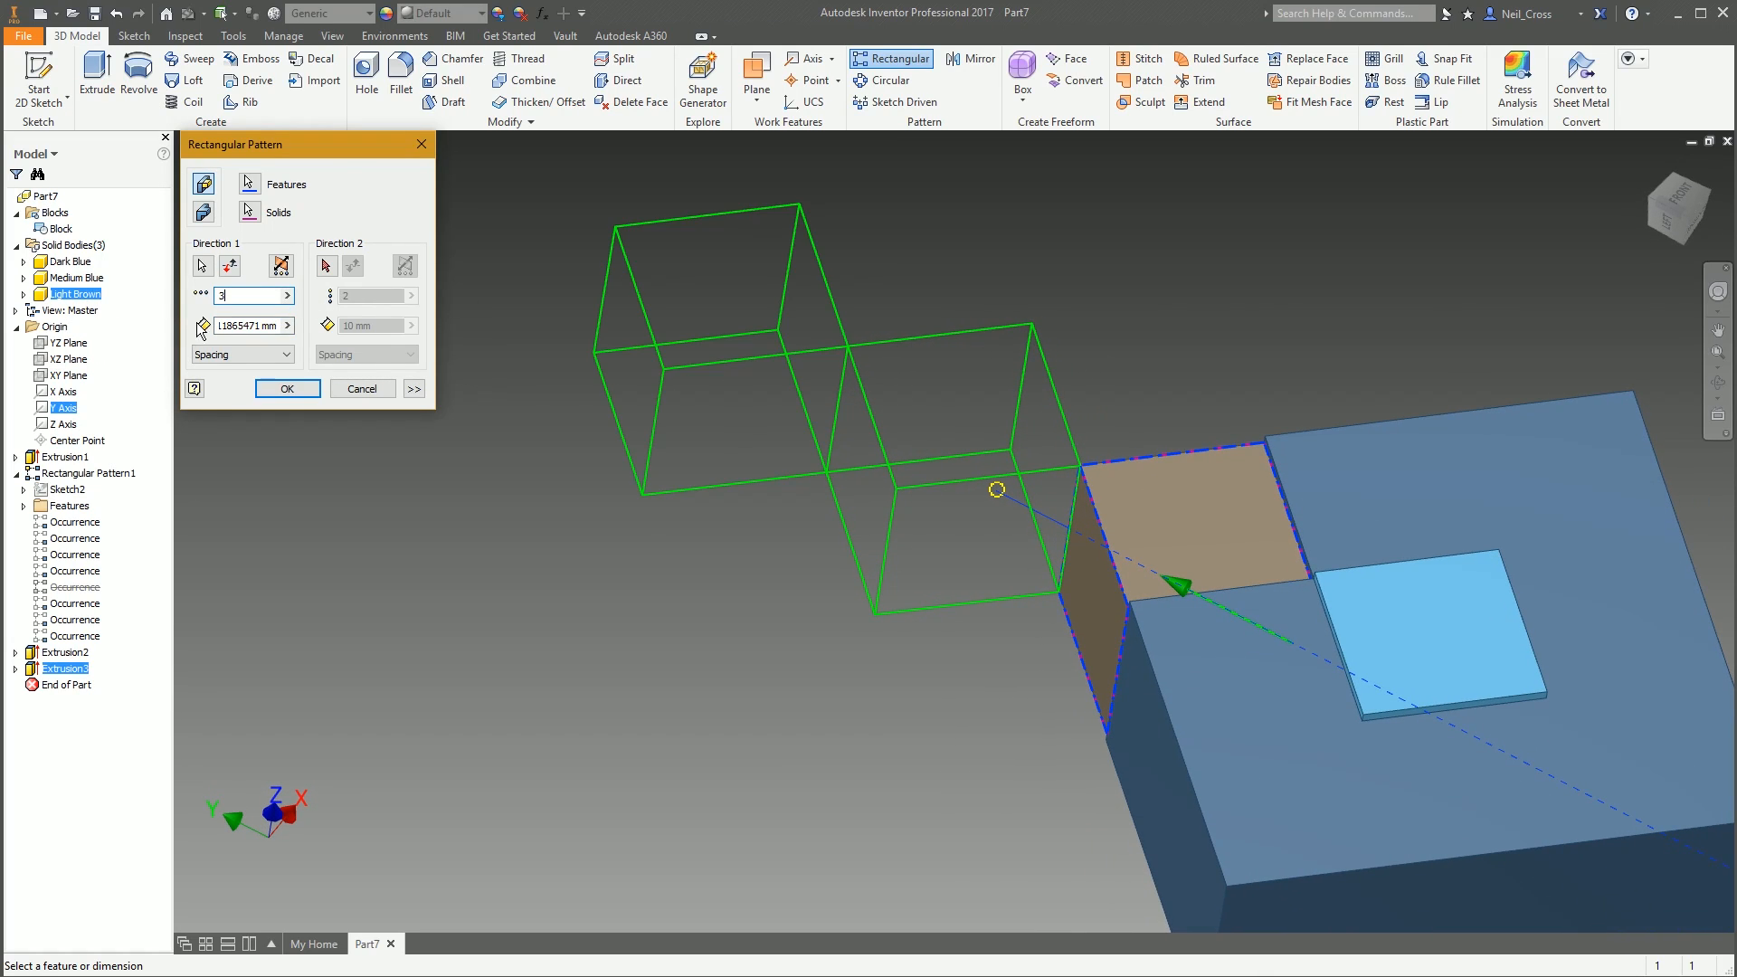
{"action": "left_click", "coordinate": [287, 388]}
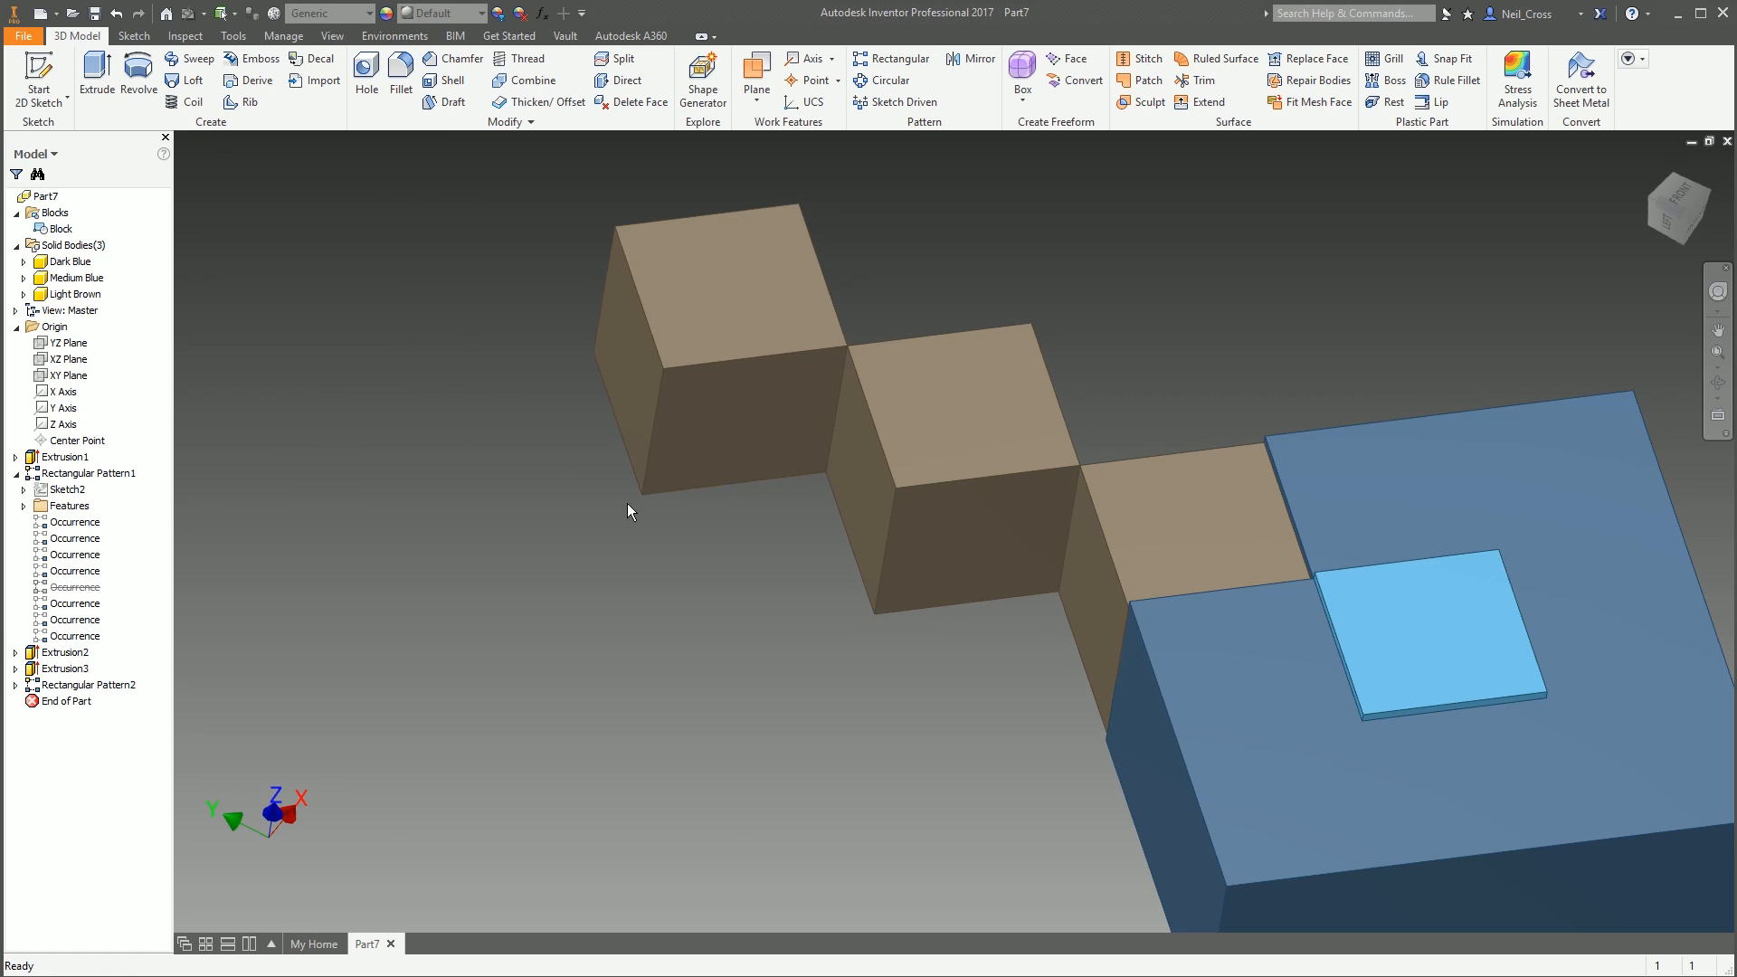
Highlight the Light Brown body to check which patterned blocks belong to it
{"action": "left_click", "coordinate": [79, 294]}
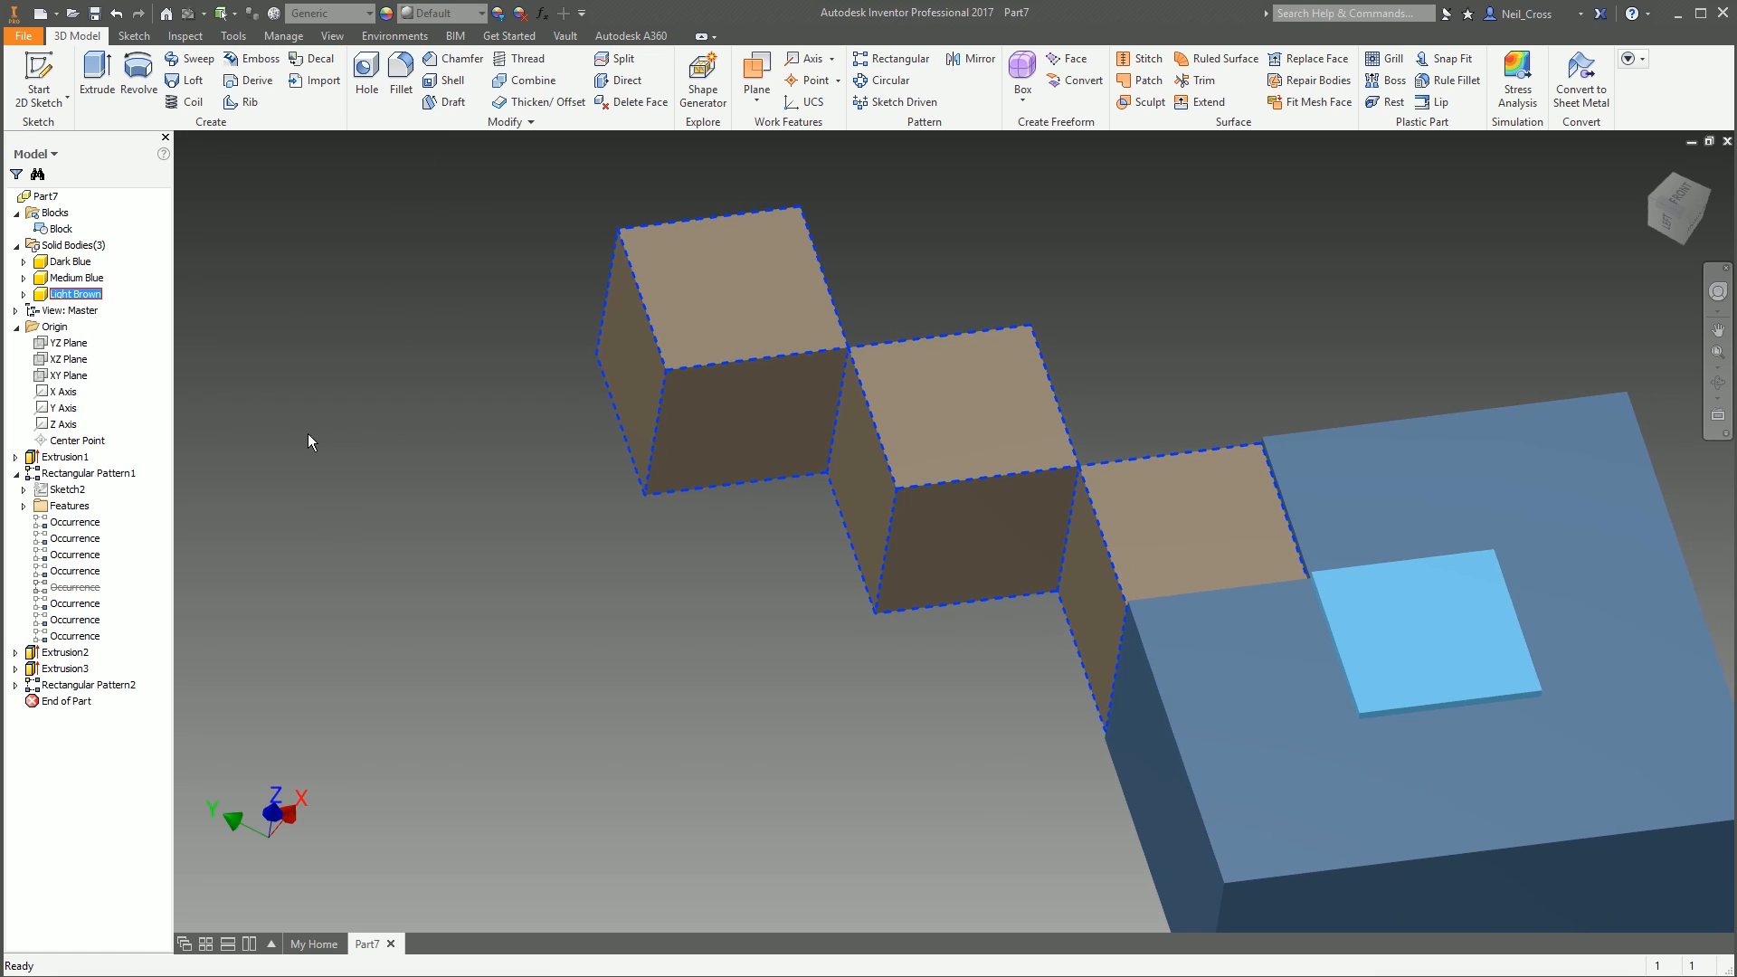
{"action": "scroll", "coordinate": [310, 434], "scroll_direction": "down", "scroll_amount": 2}
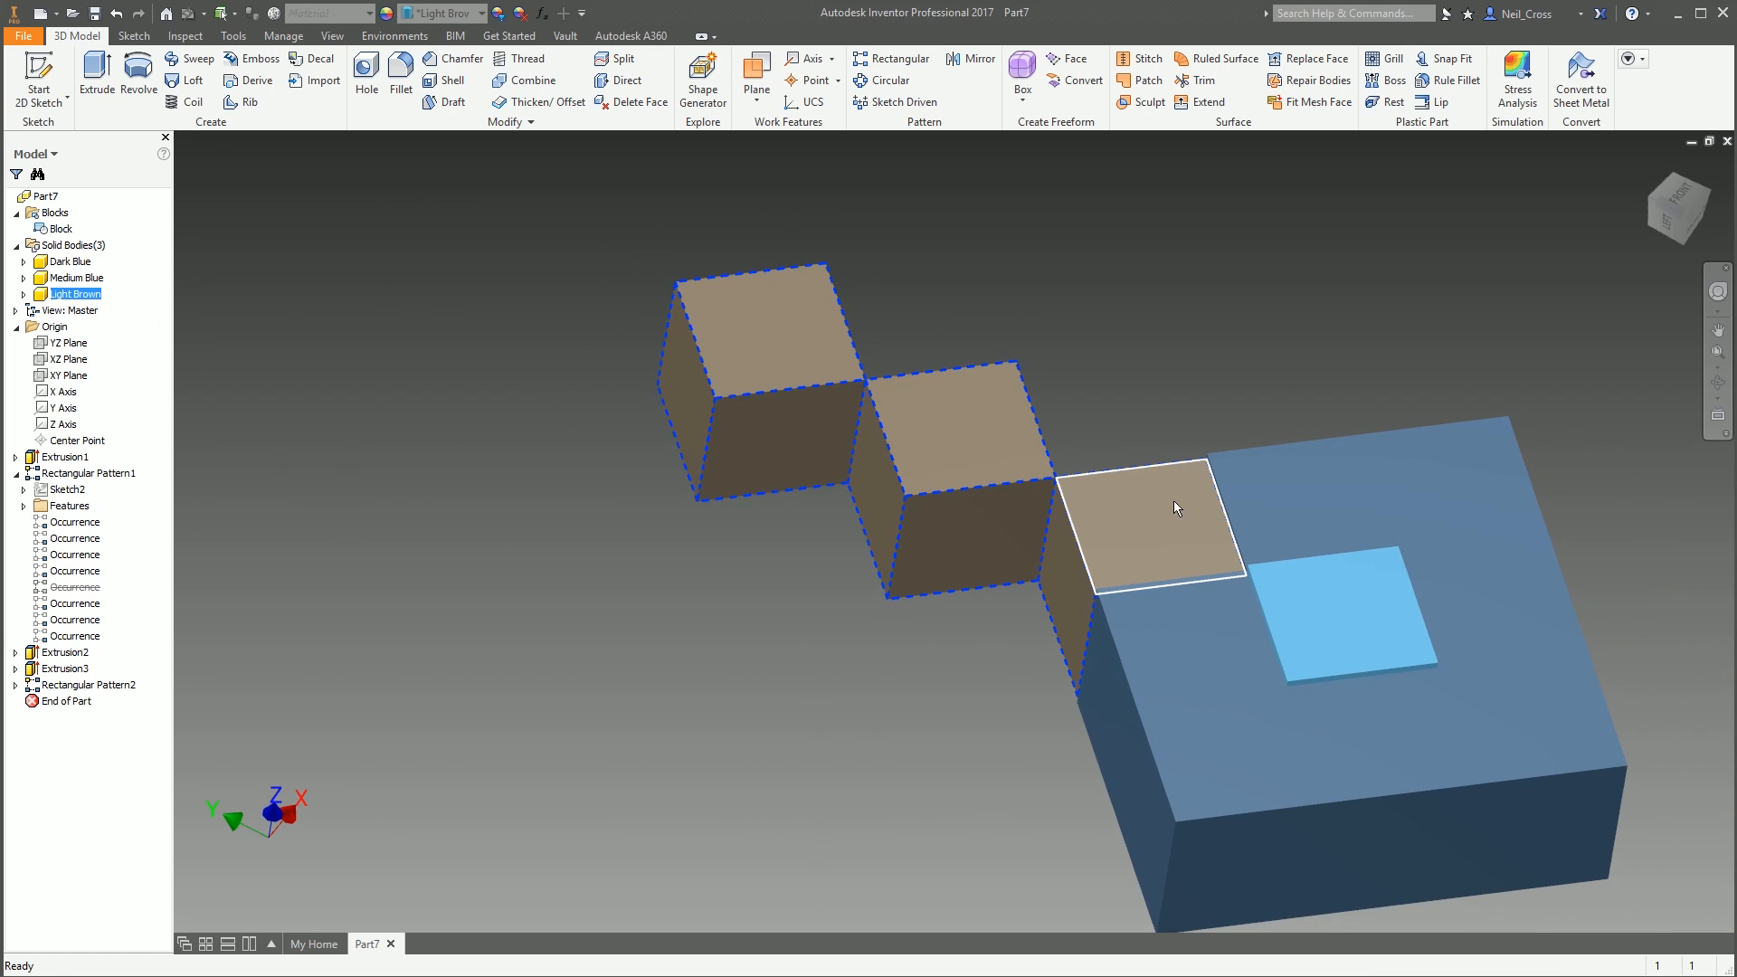
{"action": "left_click", "coordinate": [464, 514]}
{"action": "middle_click_drag", "start_coordinate": [909, 458], "coordinate": [1022, 461], "text": "shift"}
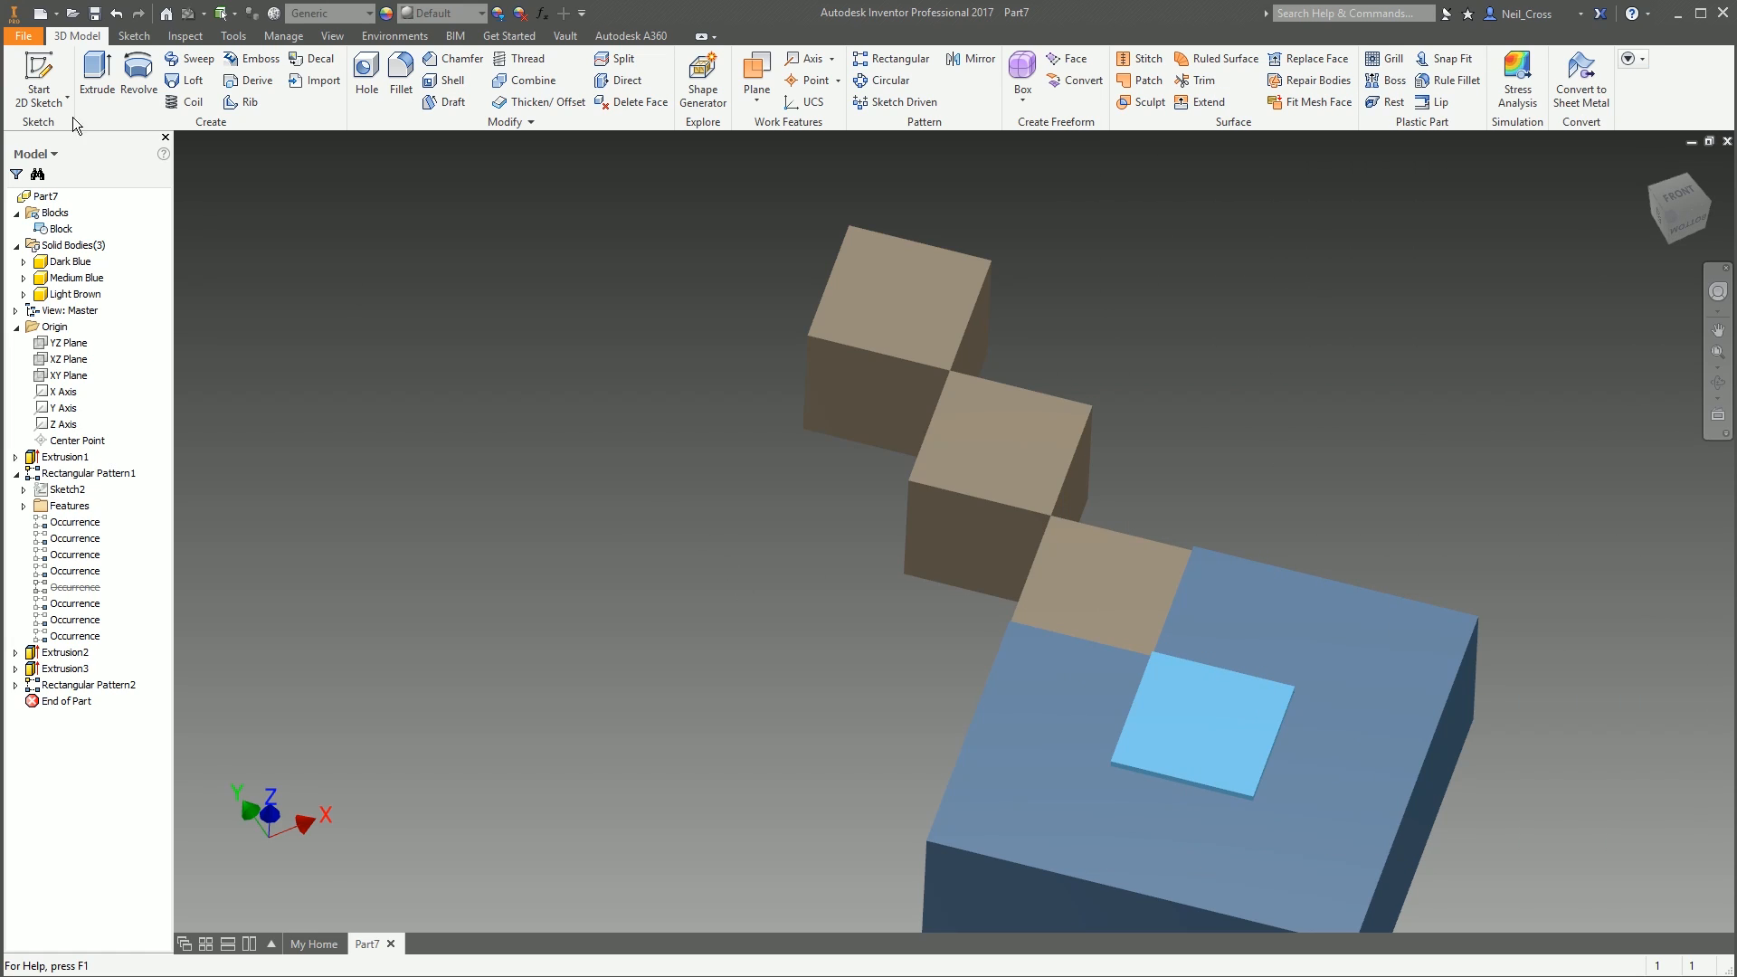
Start a sketch on the XY Plane with sliced graphics and project the cut edges of all bodies into it
{"action": "left_click", "coordinate": [39, 80]}
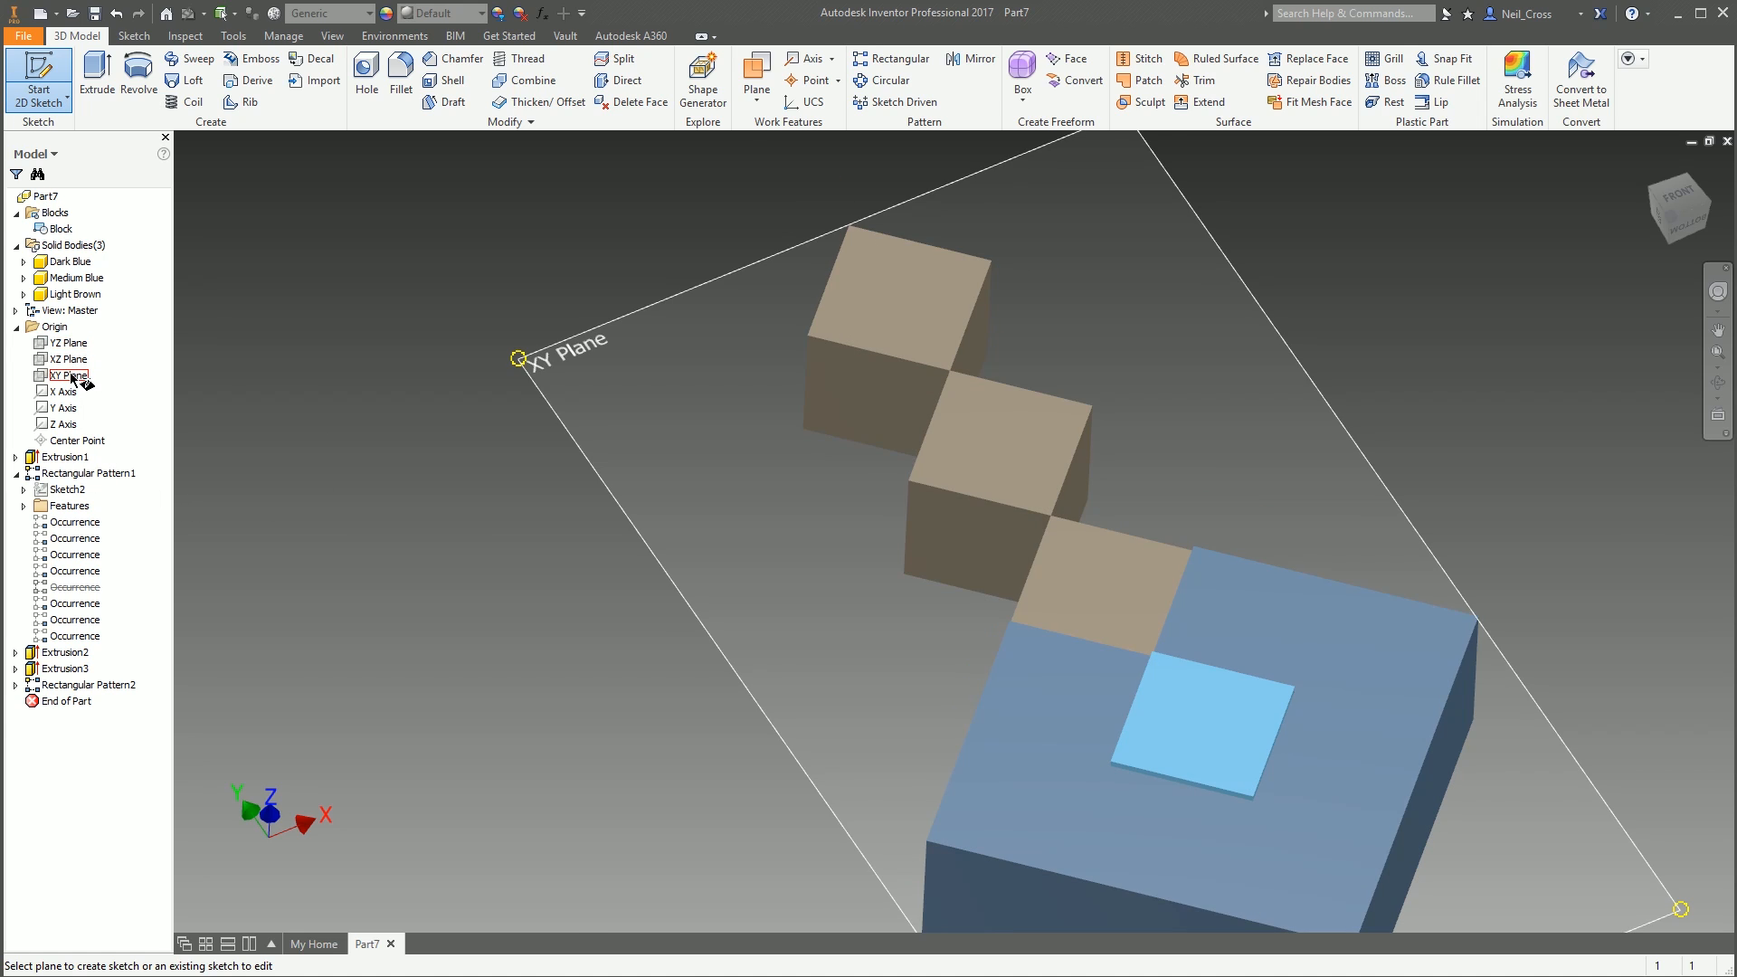
{"action": "left_click", "coordinate": [73, 374]}
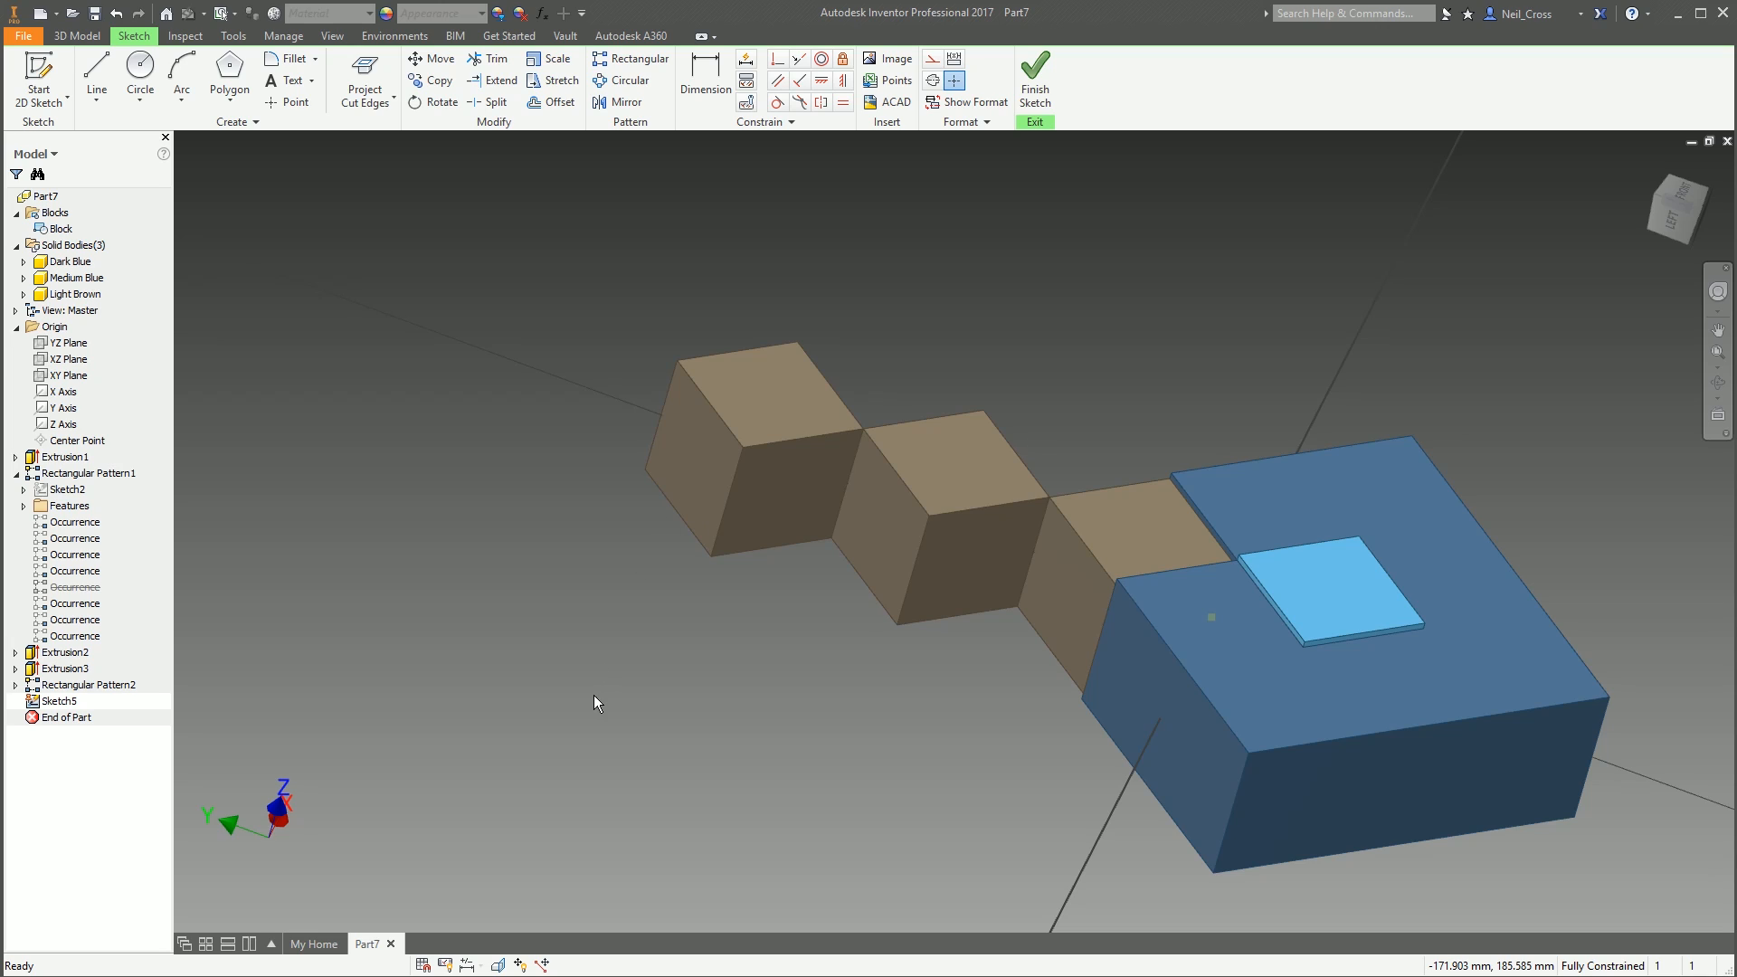
{"action": "key", "text": "F7"}
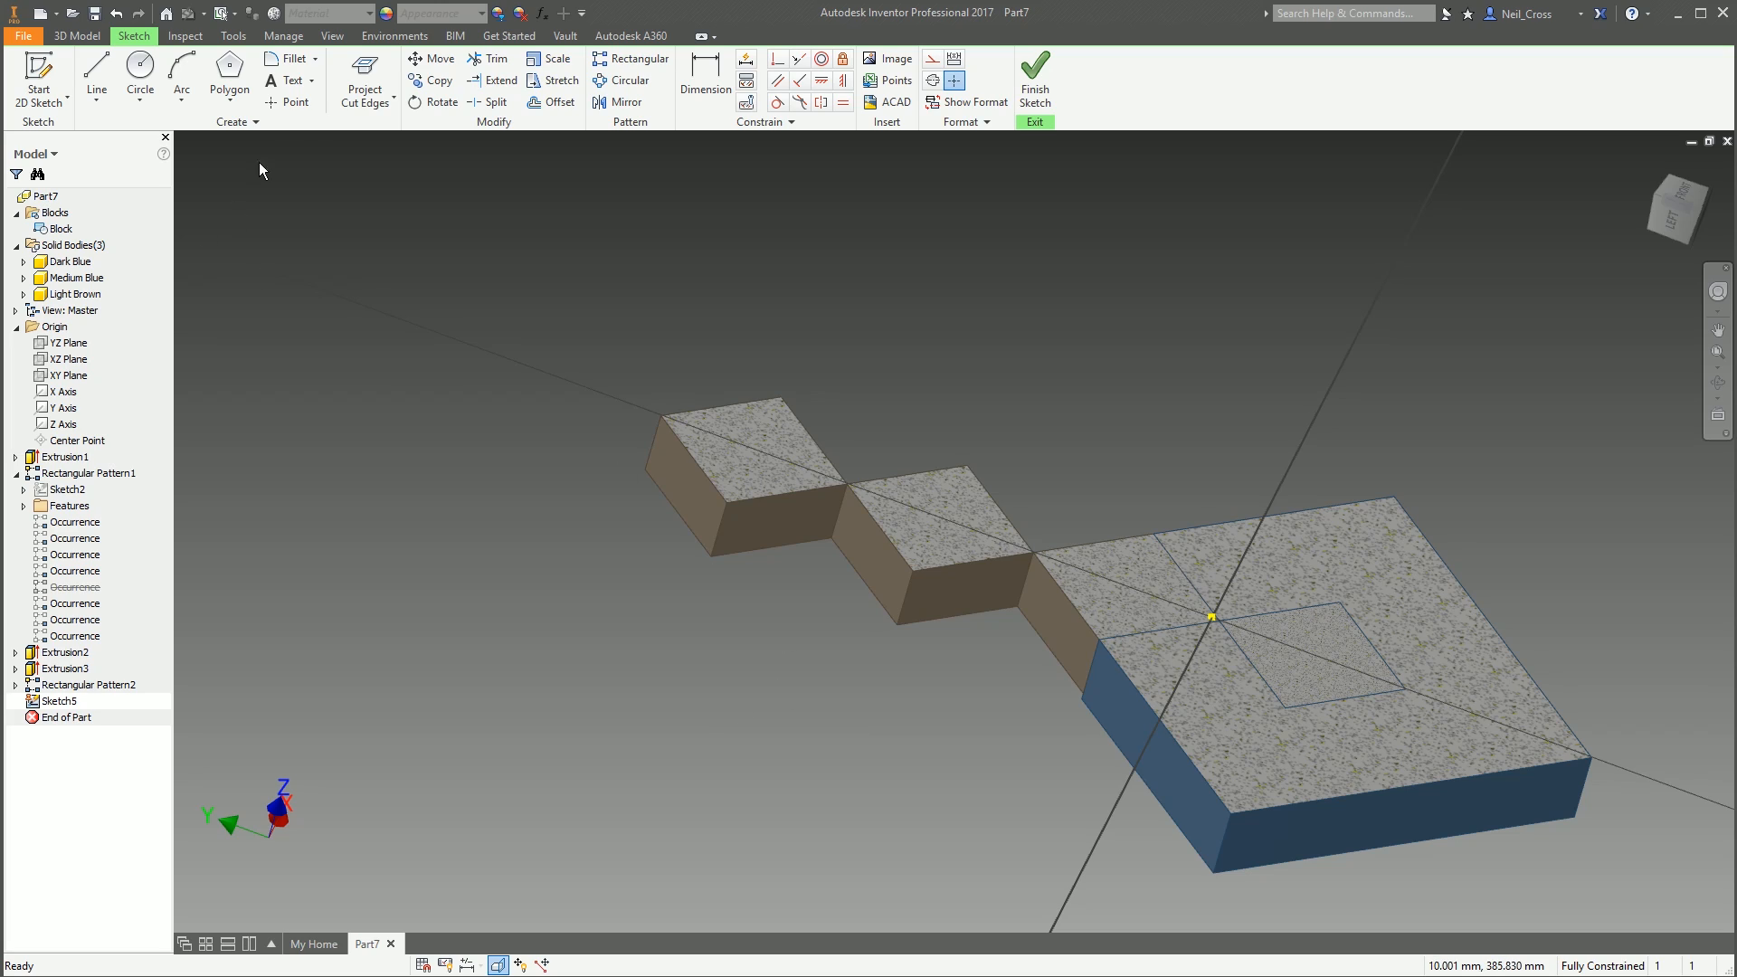
{"action": "left_click", "coordinate": [366, 83]}
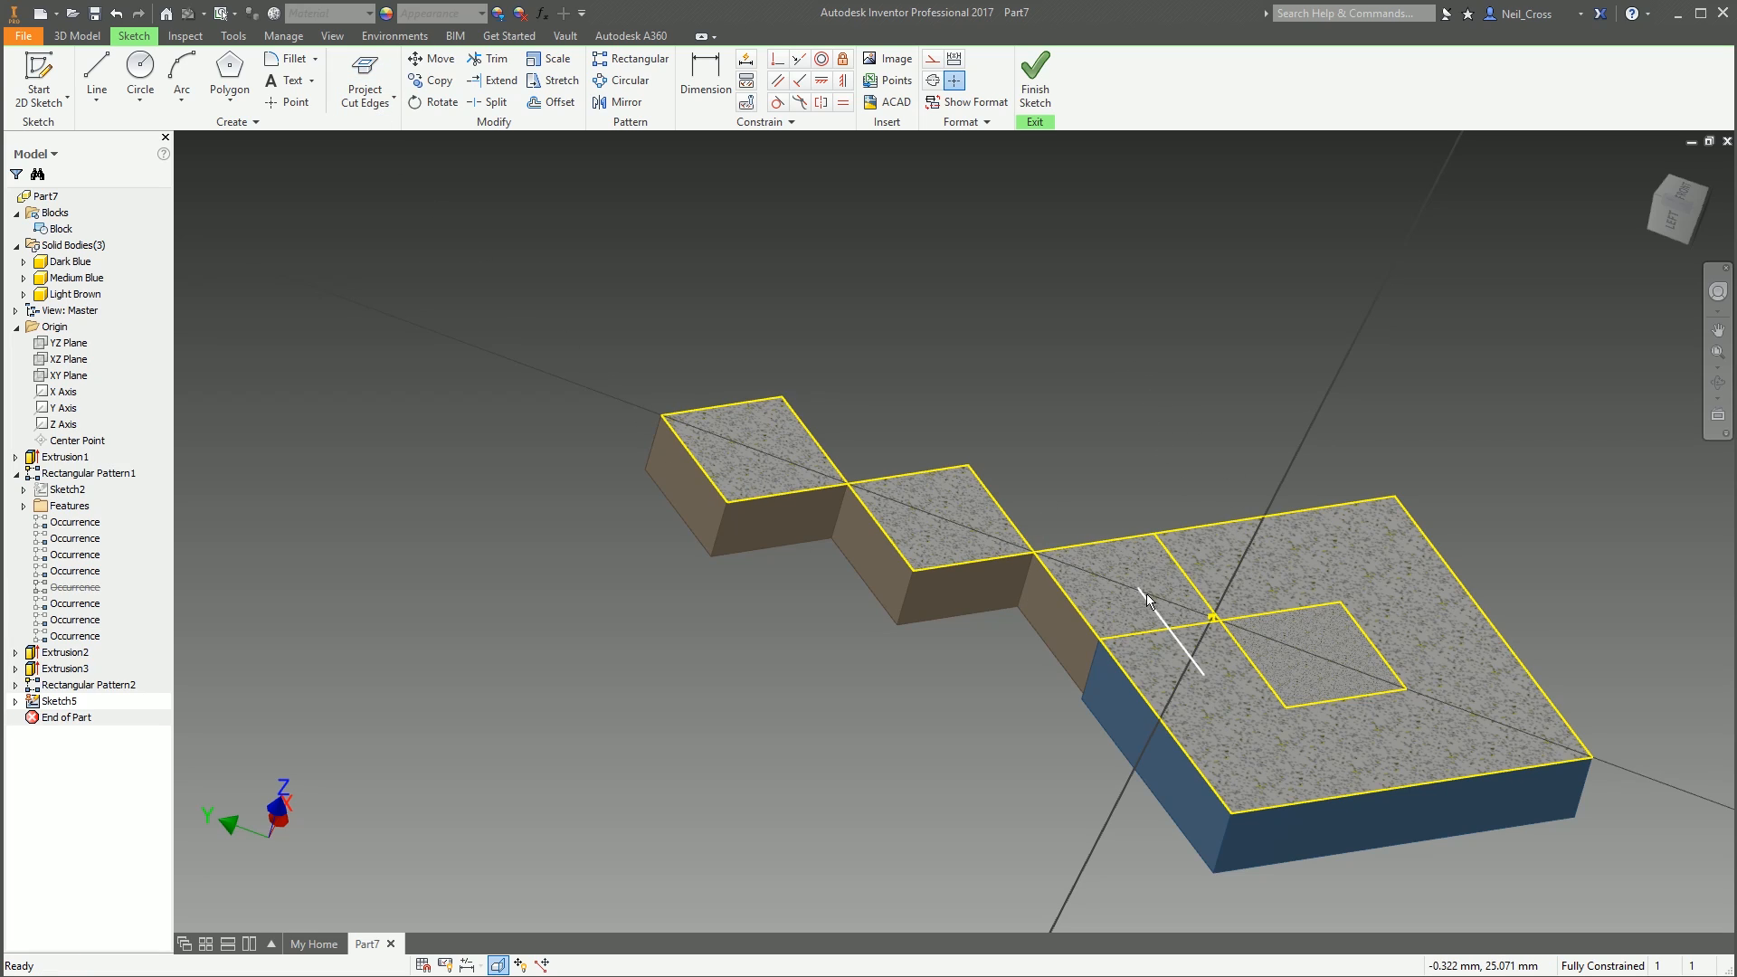
{"action": "scroll", "coordinate": [1299, 463], "scroll_direction": "up", "scroll_amount": 5}
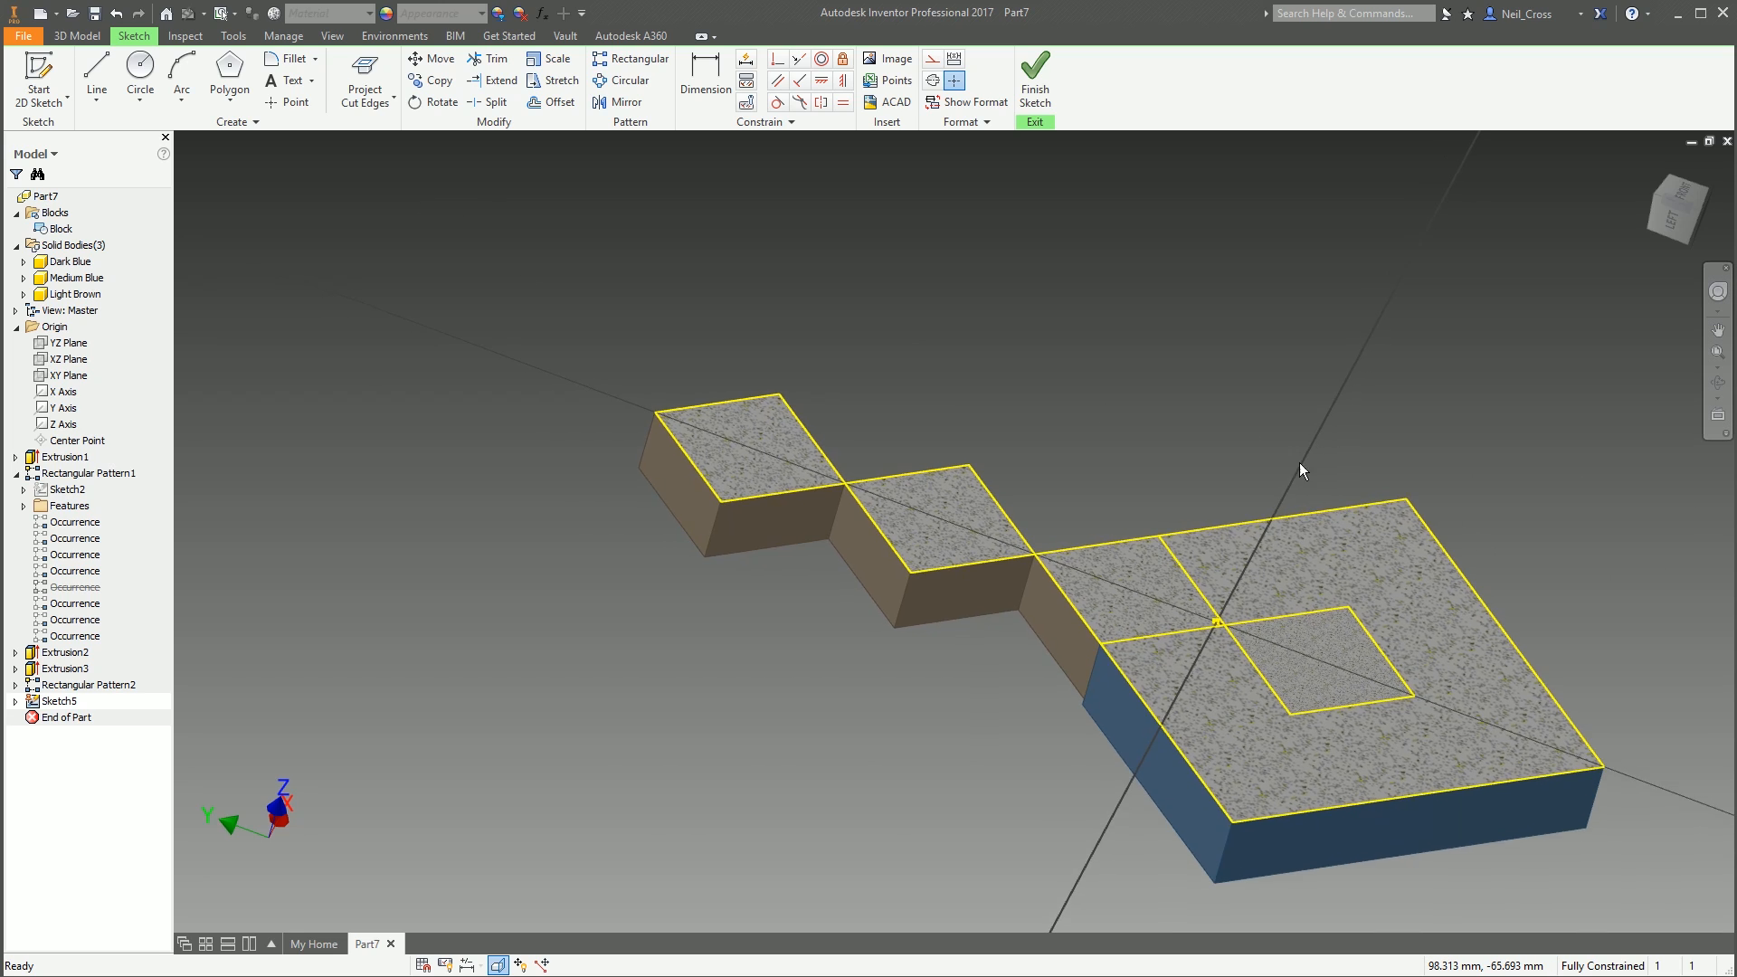
Place one instance of the Block in the corner between the second light brown block and the dark blue body, and finish the sketch
{"action": "right_click", "coordinate": [59, 229]}
{"action": "left_click", "coordinate": [111, 351]}
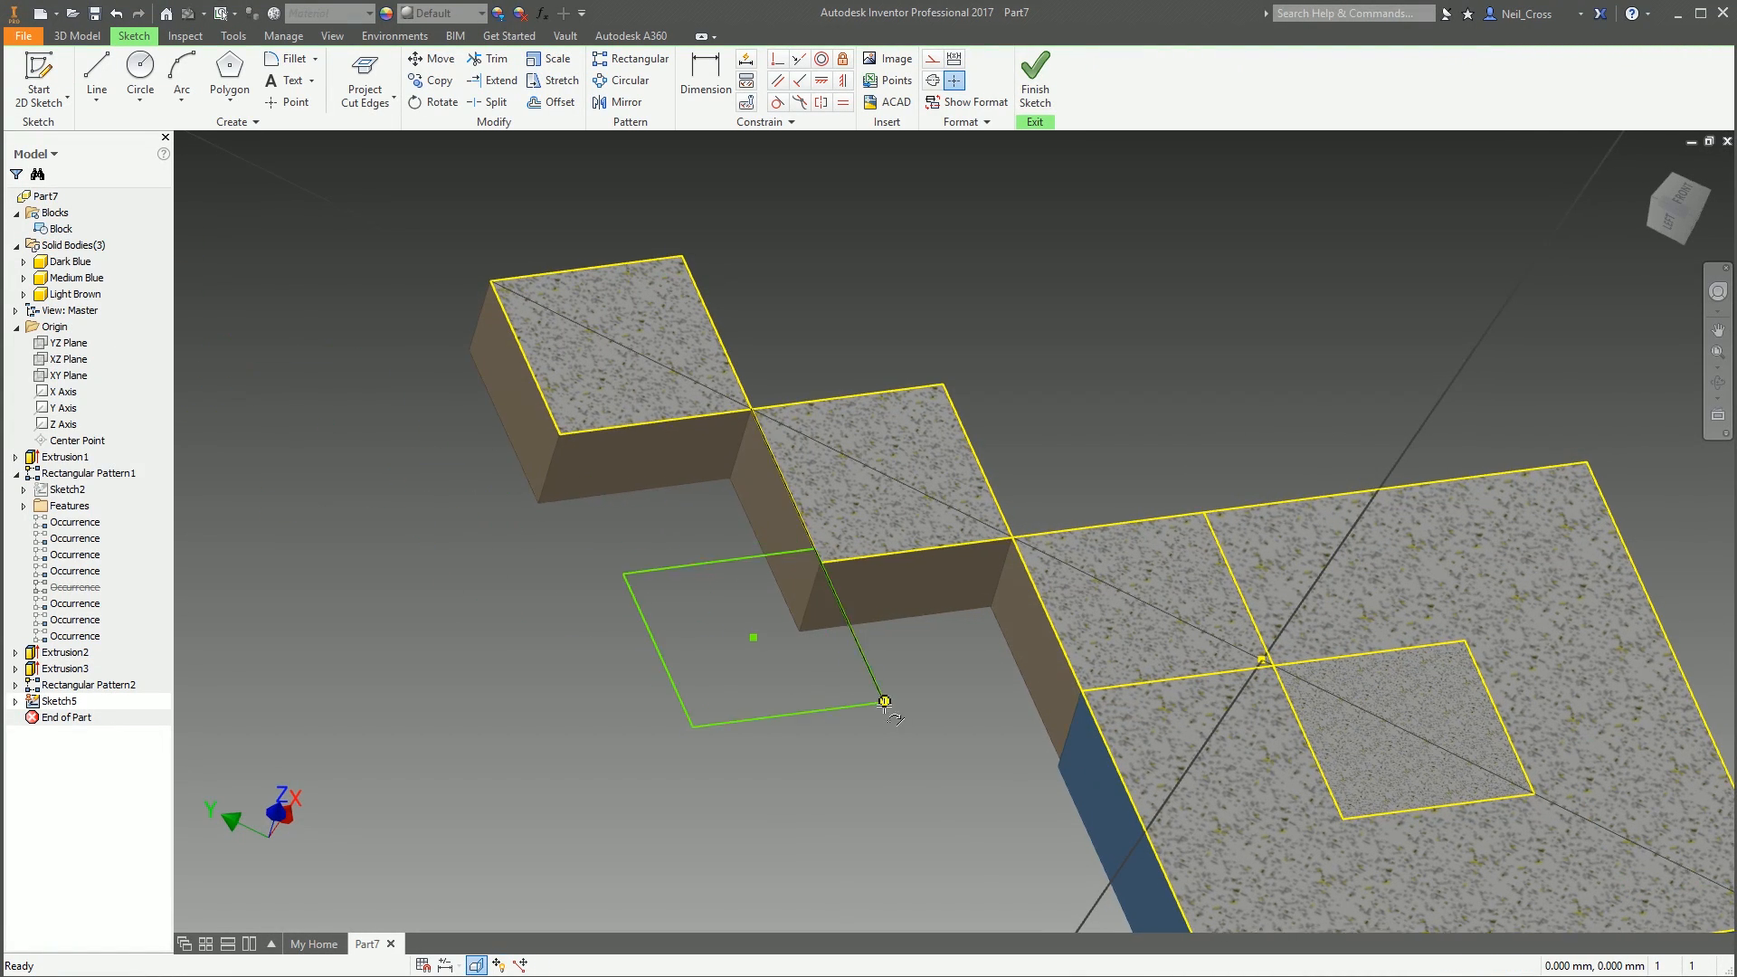
{"action": "middle_click_drag", "start_coordinate": [884, 702], "coordinate": [1023, 805], "text": "shift"}
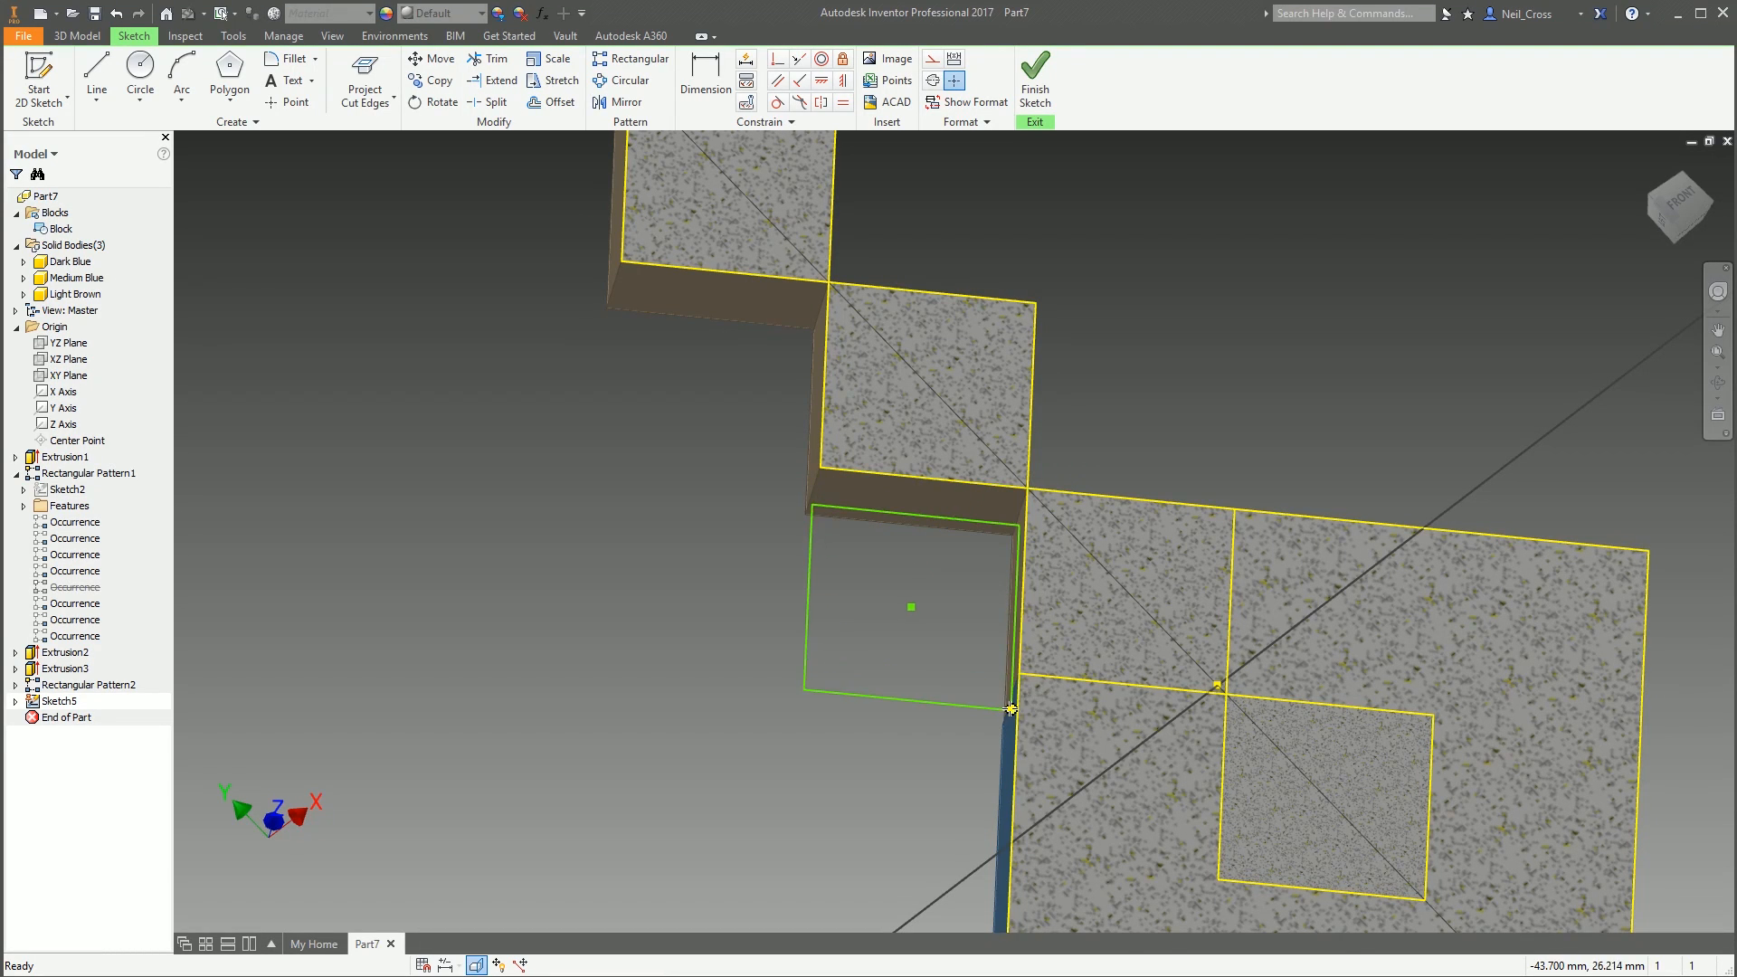
{"action": "scroll", "coordinate": [1020, 673], "scroll_direction": "up", "scroll_amount": 4}
{"action": "left_click", "coordinate": [1047, 594]}
{"action": "scroll", "coordinate": [1048, 594], "scroll_direction": "down", "scroll_amount": 4}
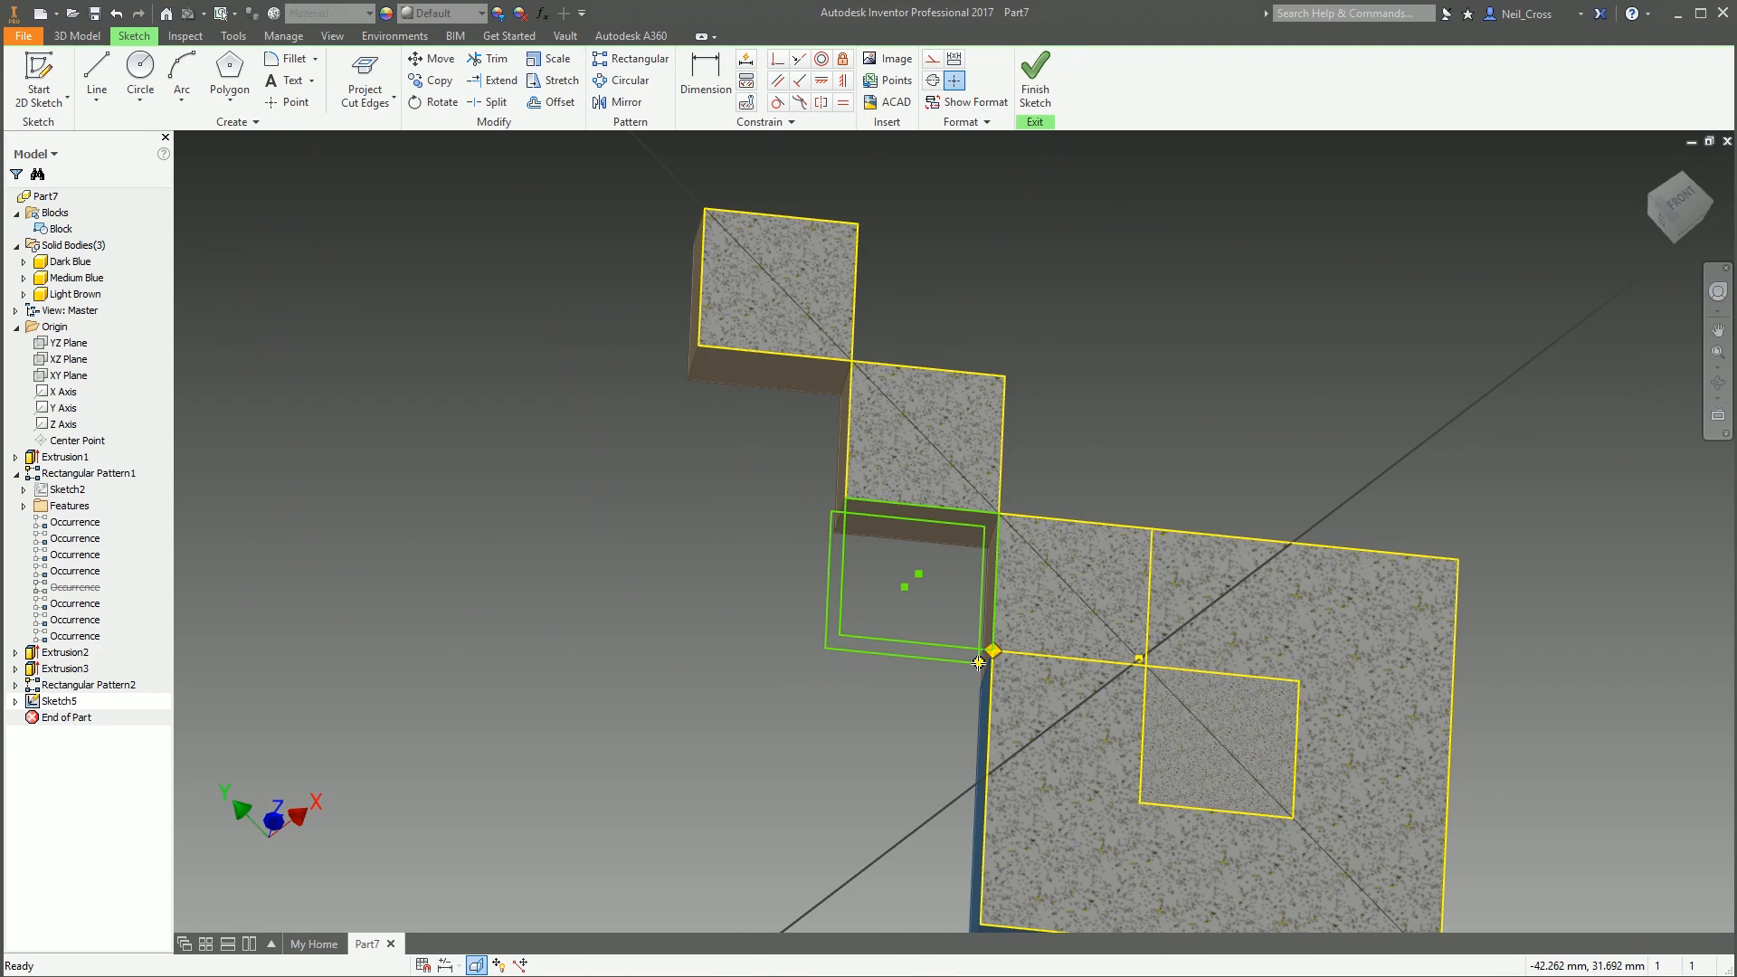
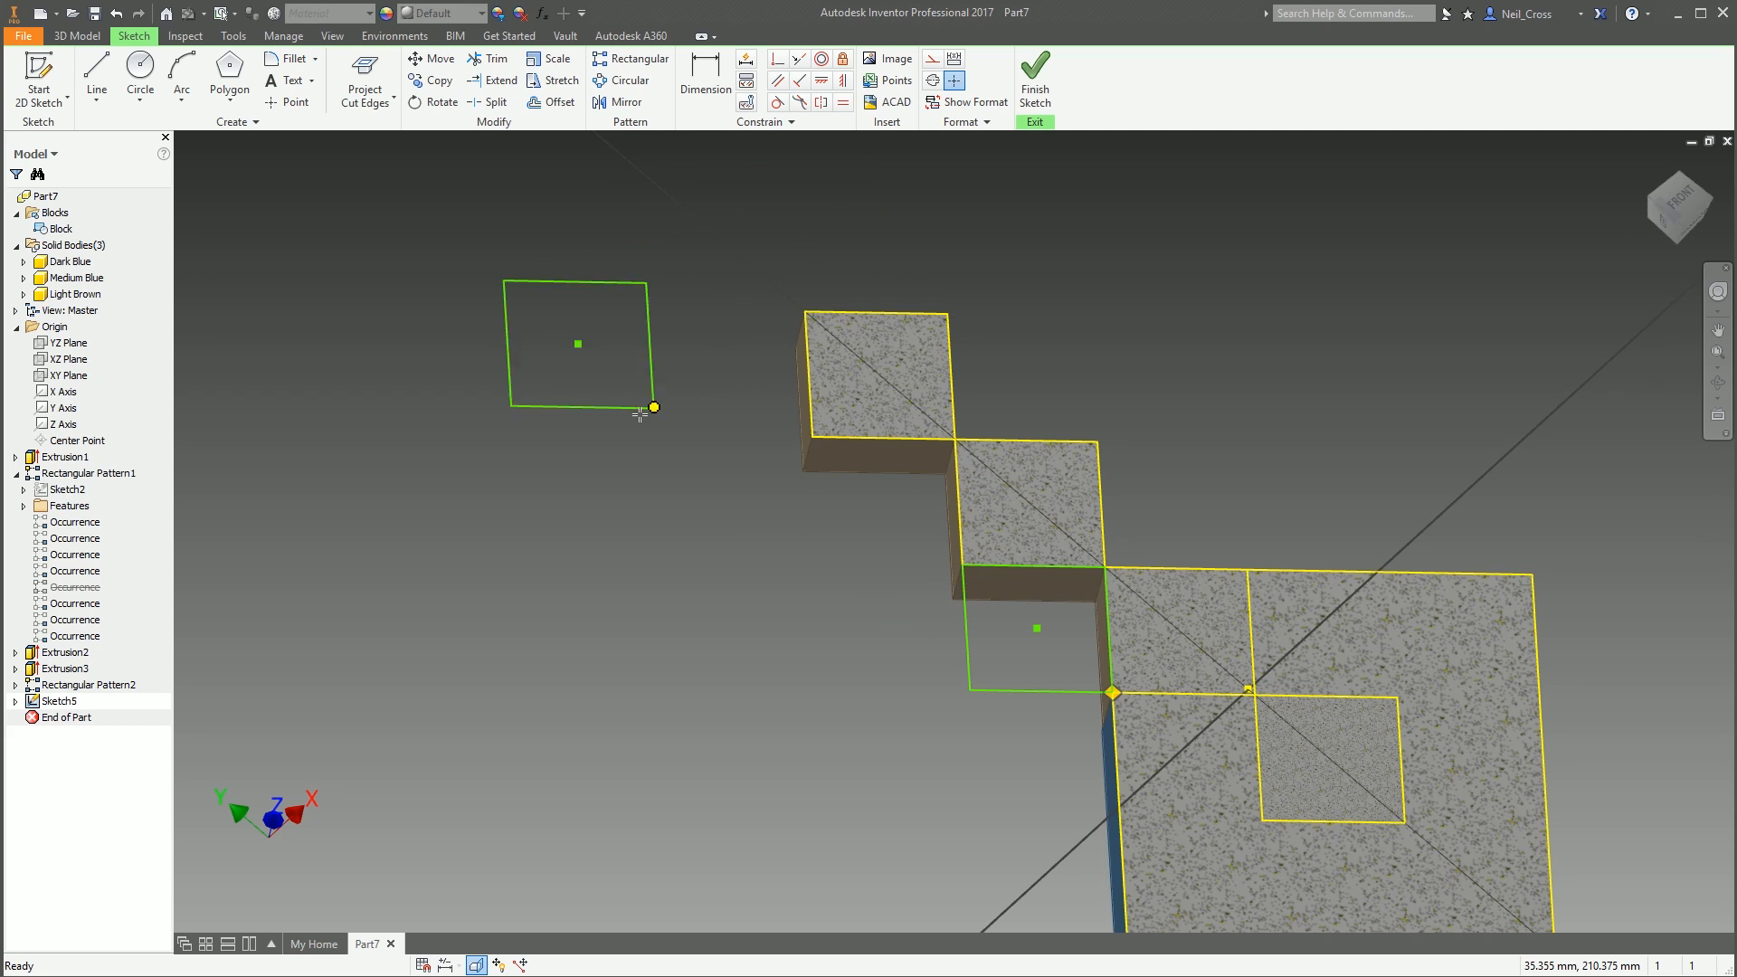
{"action": "right_click", "coordinate": [688, 559]}
{"action": "left_click", "coordinate": [751, 557]}
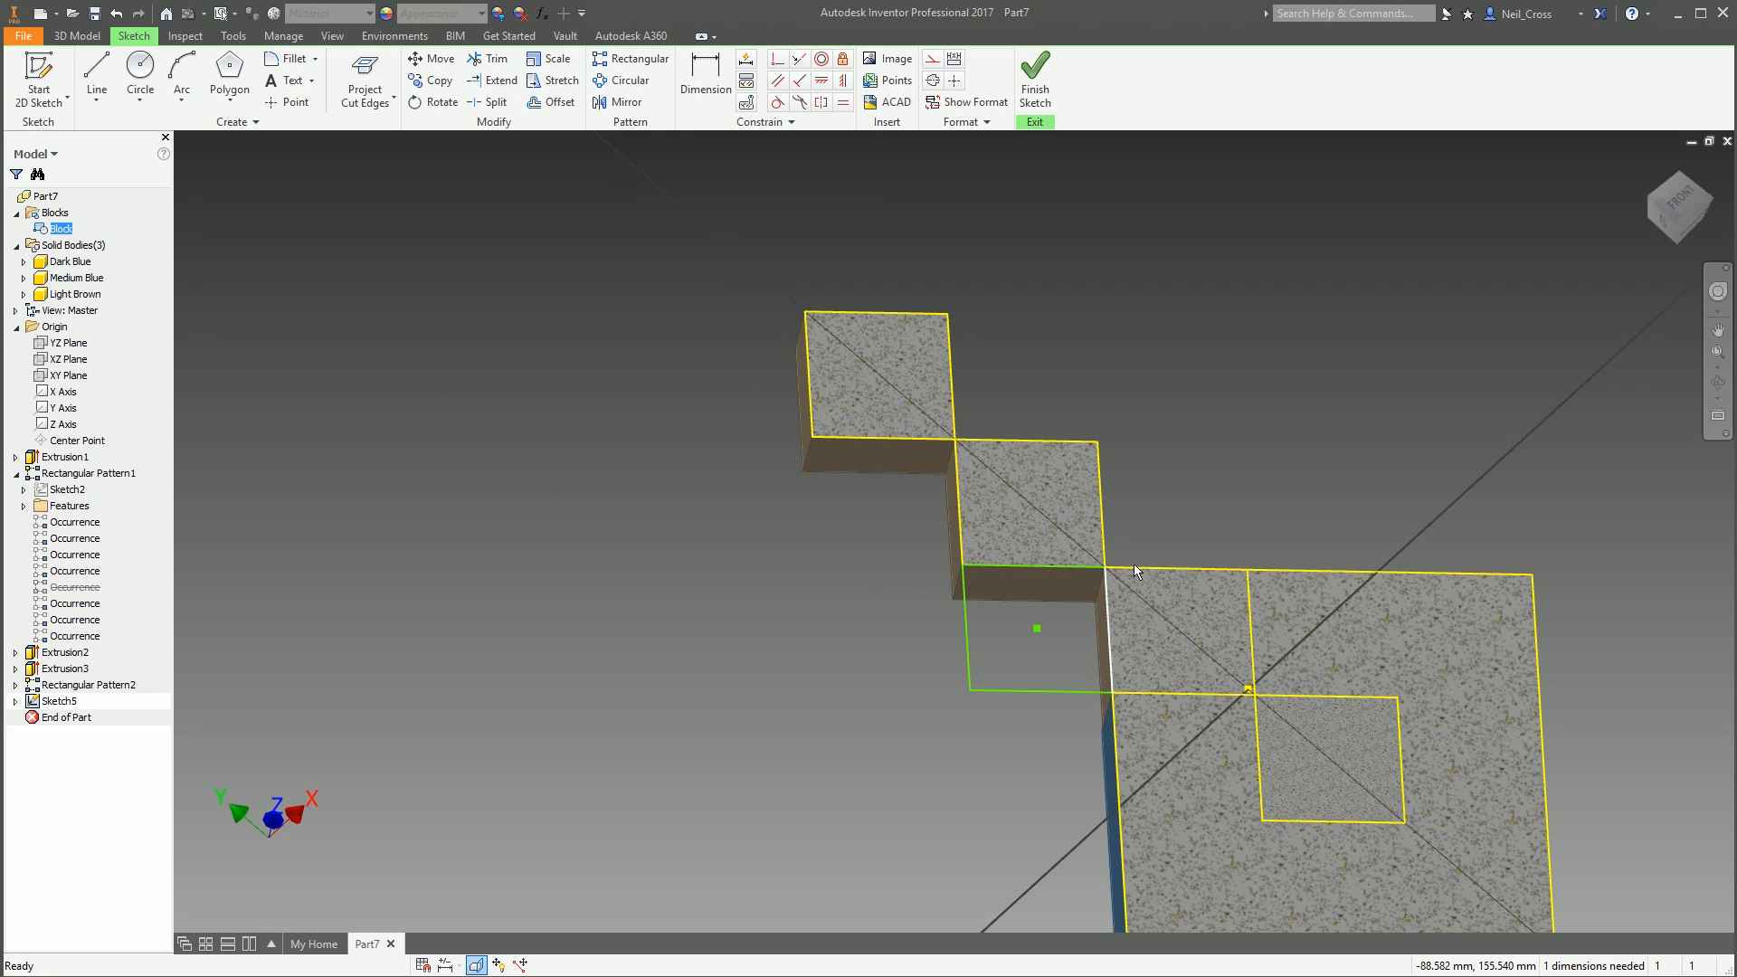
{"action": "left_click", "coordinate": [1049, 92]}
Extrude the placed block profile symmetrically by BlkSize-5 as a new solid
{"action": "left_click", "coordinate": [97, 80]}
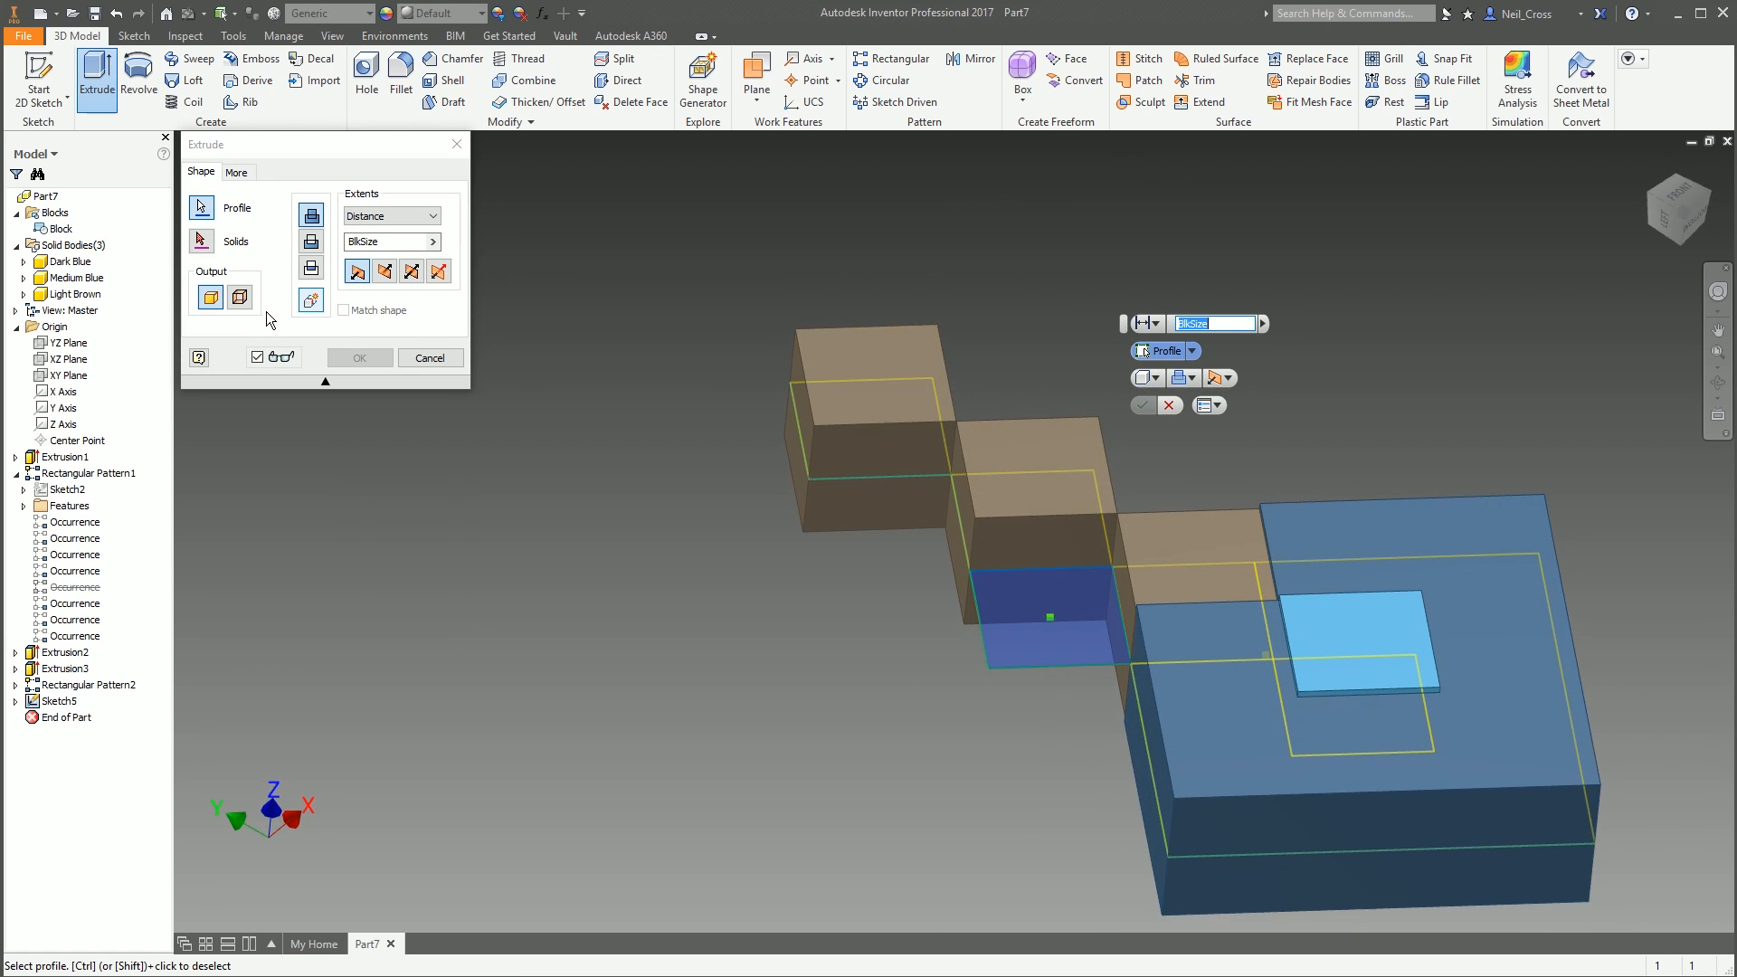
{"action": "left_click", "coordinate": [311, 300]}
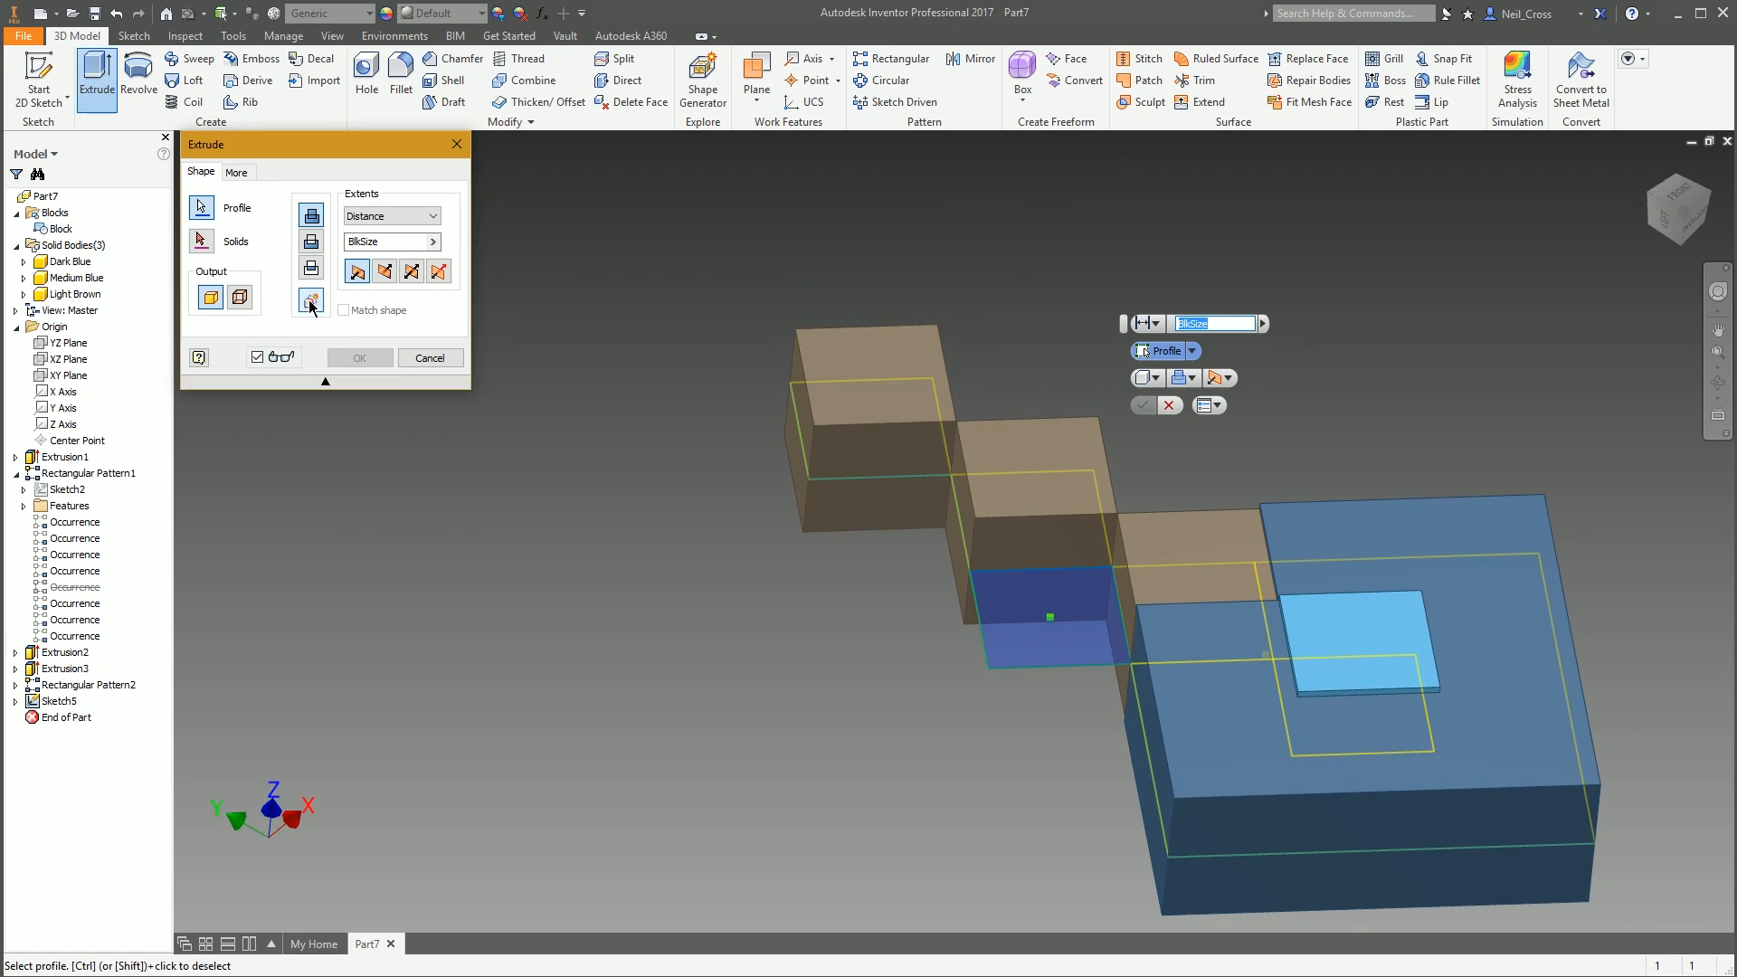
{"action": "left_click", "coordinate": [412, 271]}
{"action": "type", "text": "-5"}
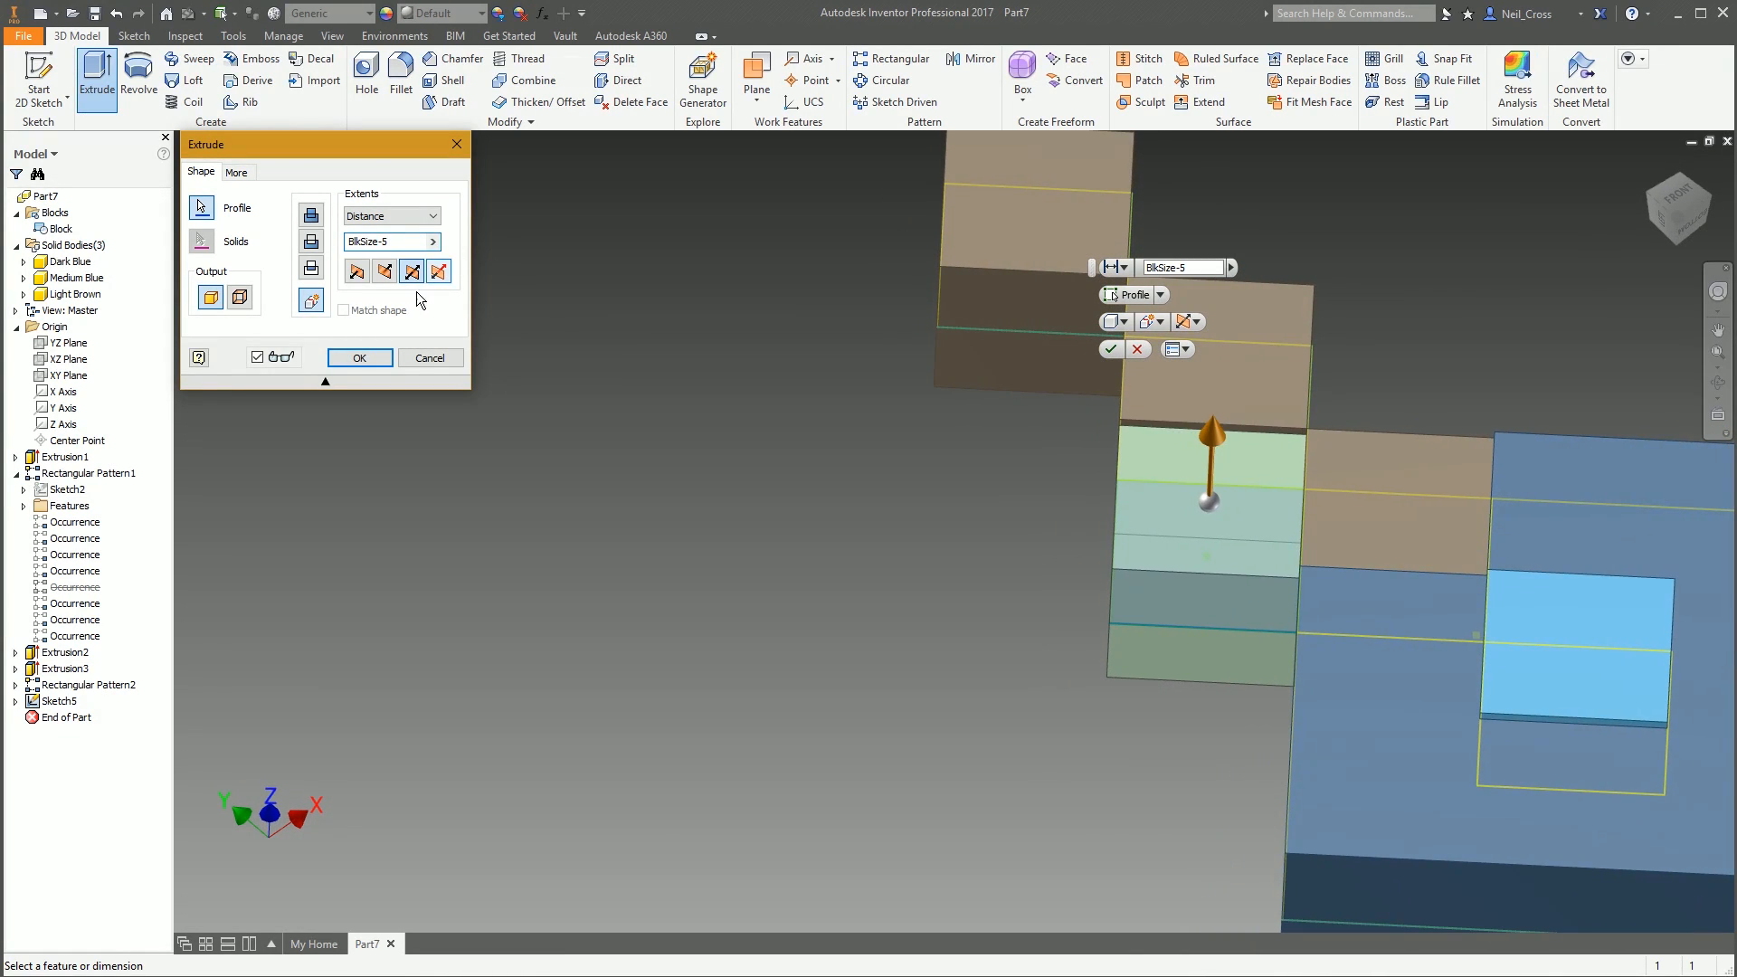
{"action": "left_click", "coordinate": [367, 358]}
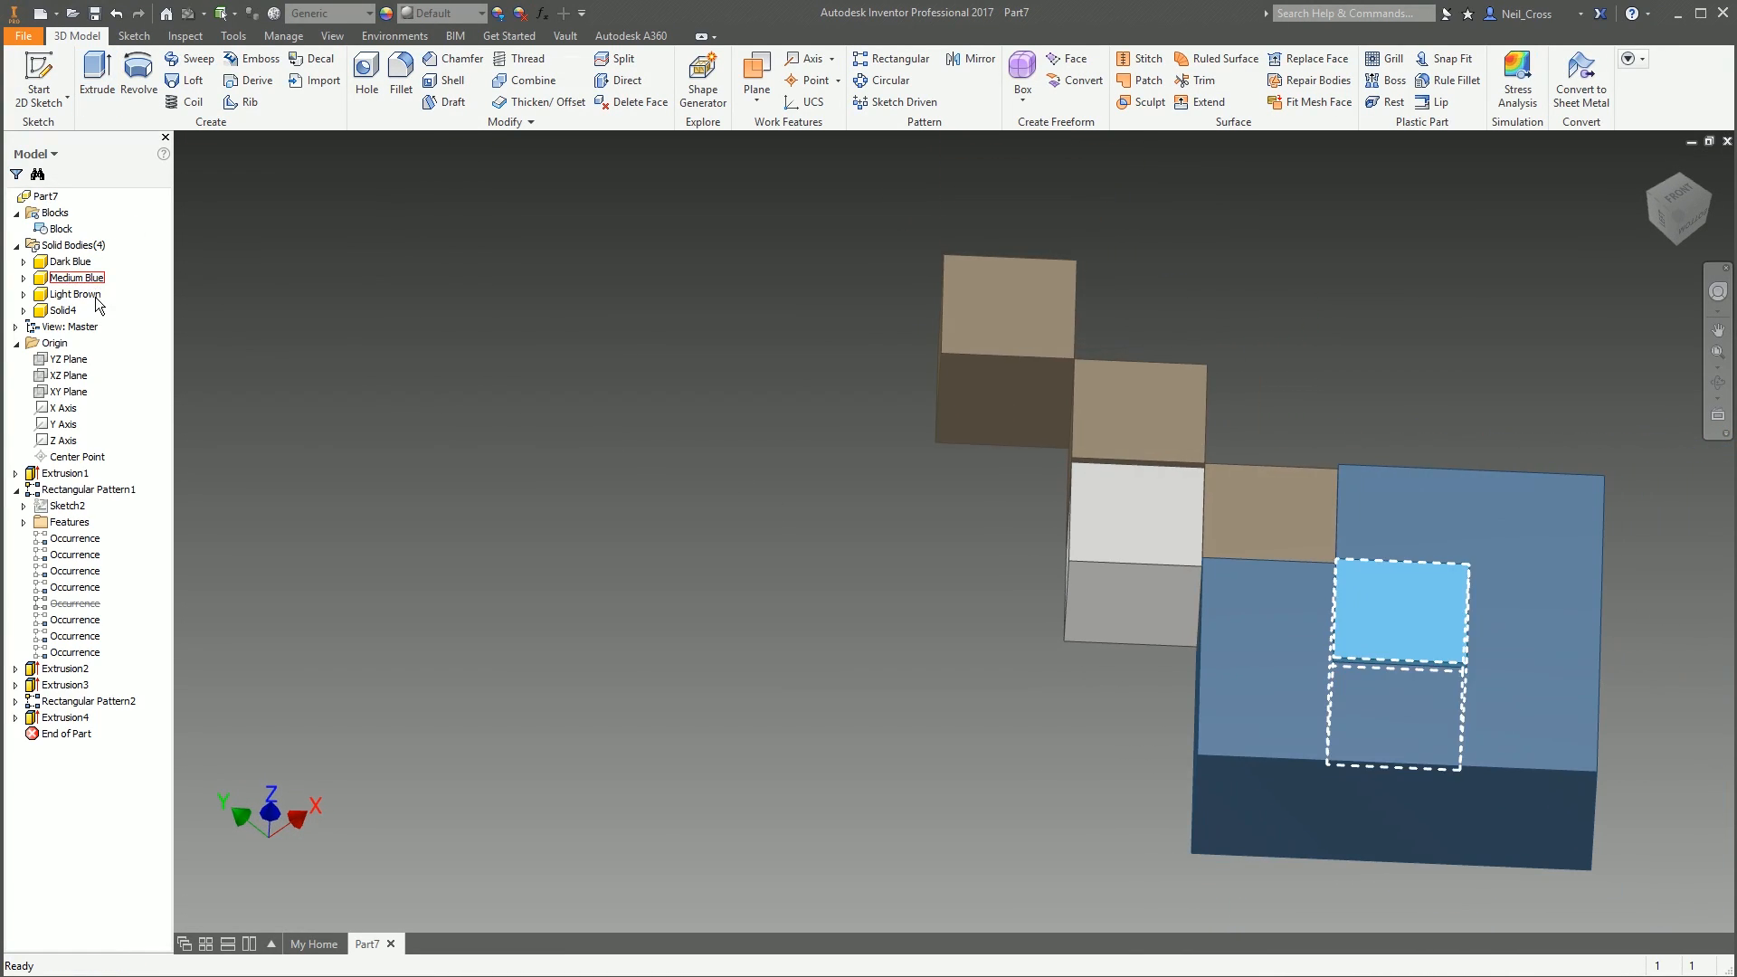
Rename the new solid body as Dark Brown
{"action": "left_click", "coordinate": [60, 310]}
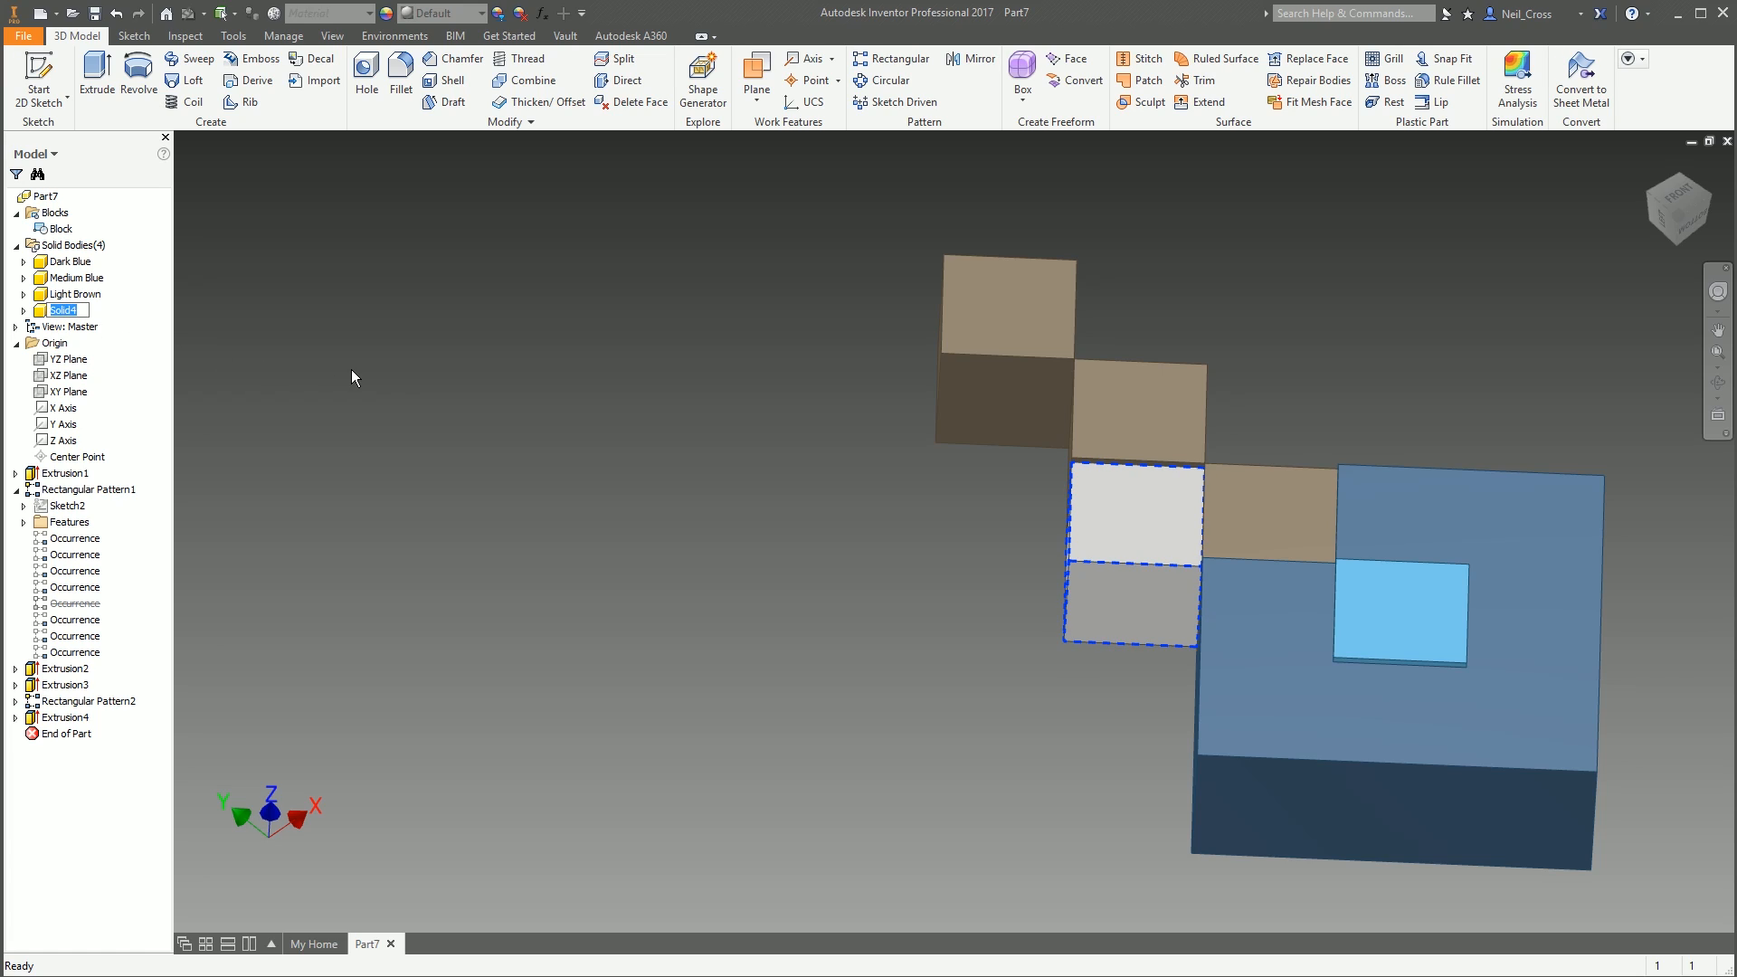
{"action": "type", "text": "Dark Brown"}
{"action": "key", "text": "Return"}
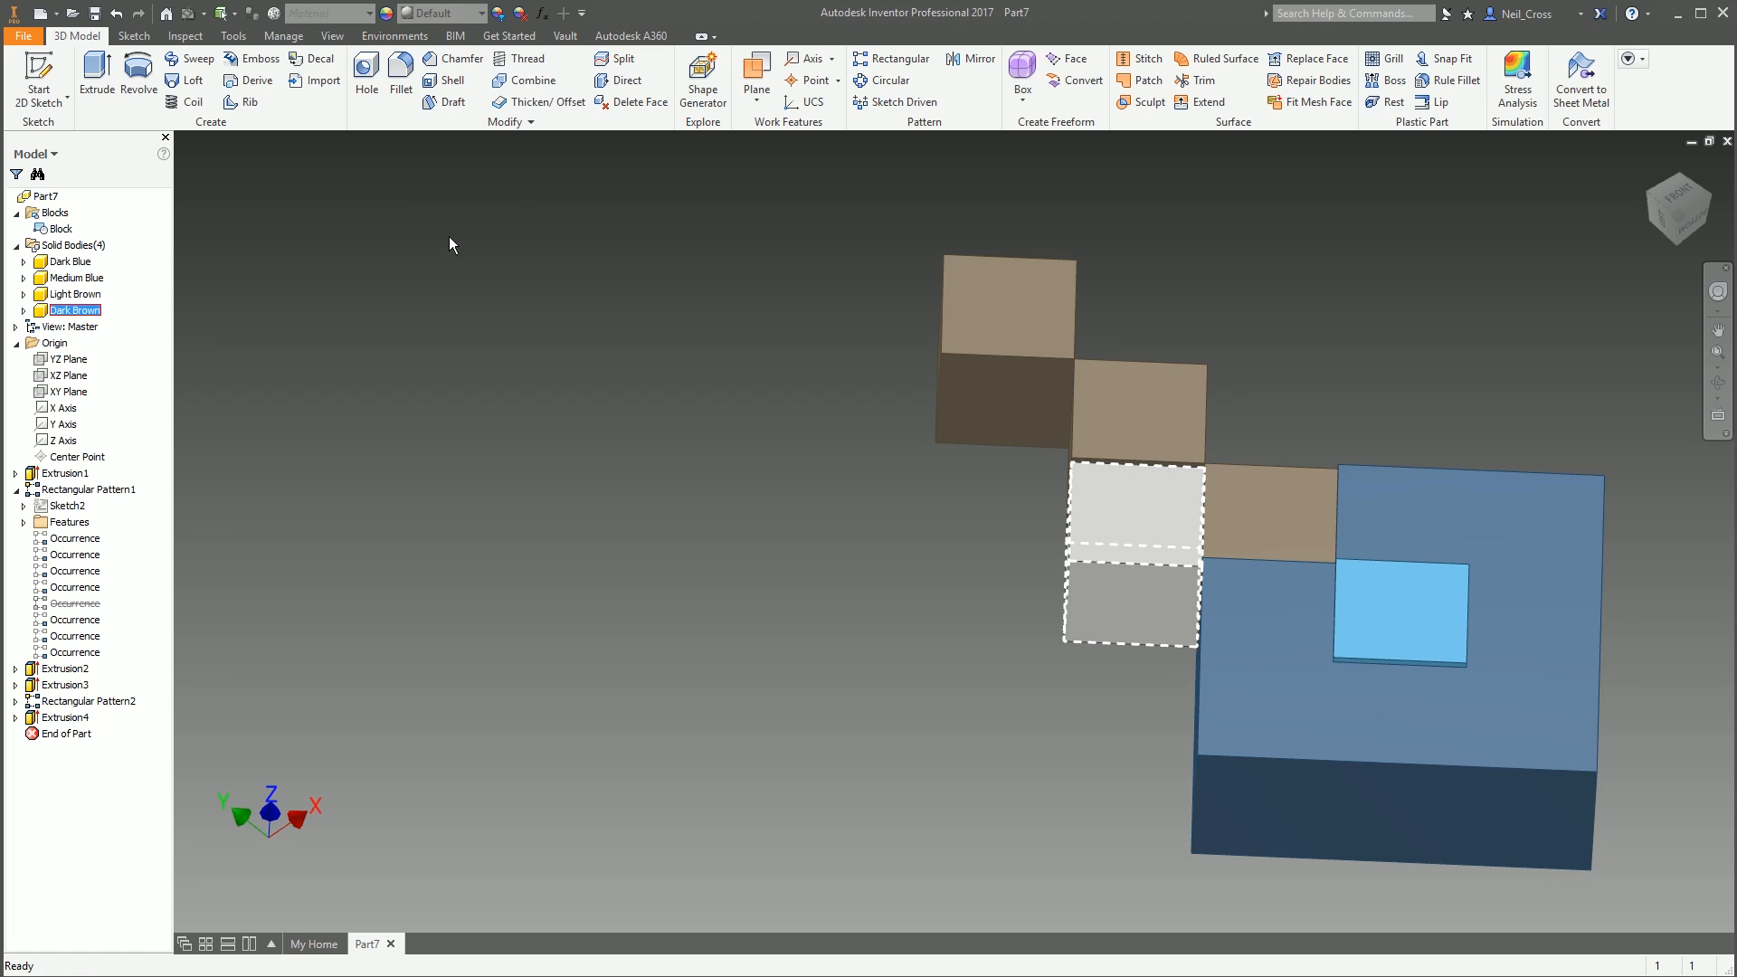
Duplicate the Light Brown document appearance and name the copy Dark Brown
{"action": "left_click", "coordinate": [389, 13]}
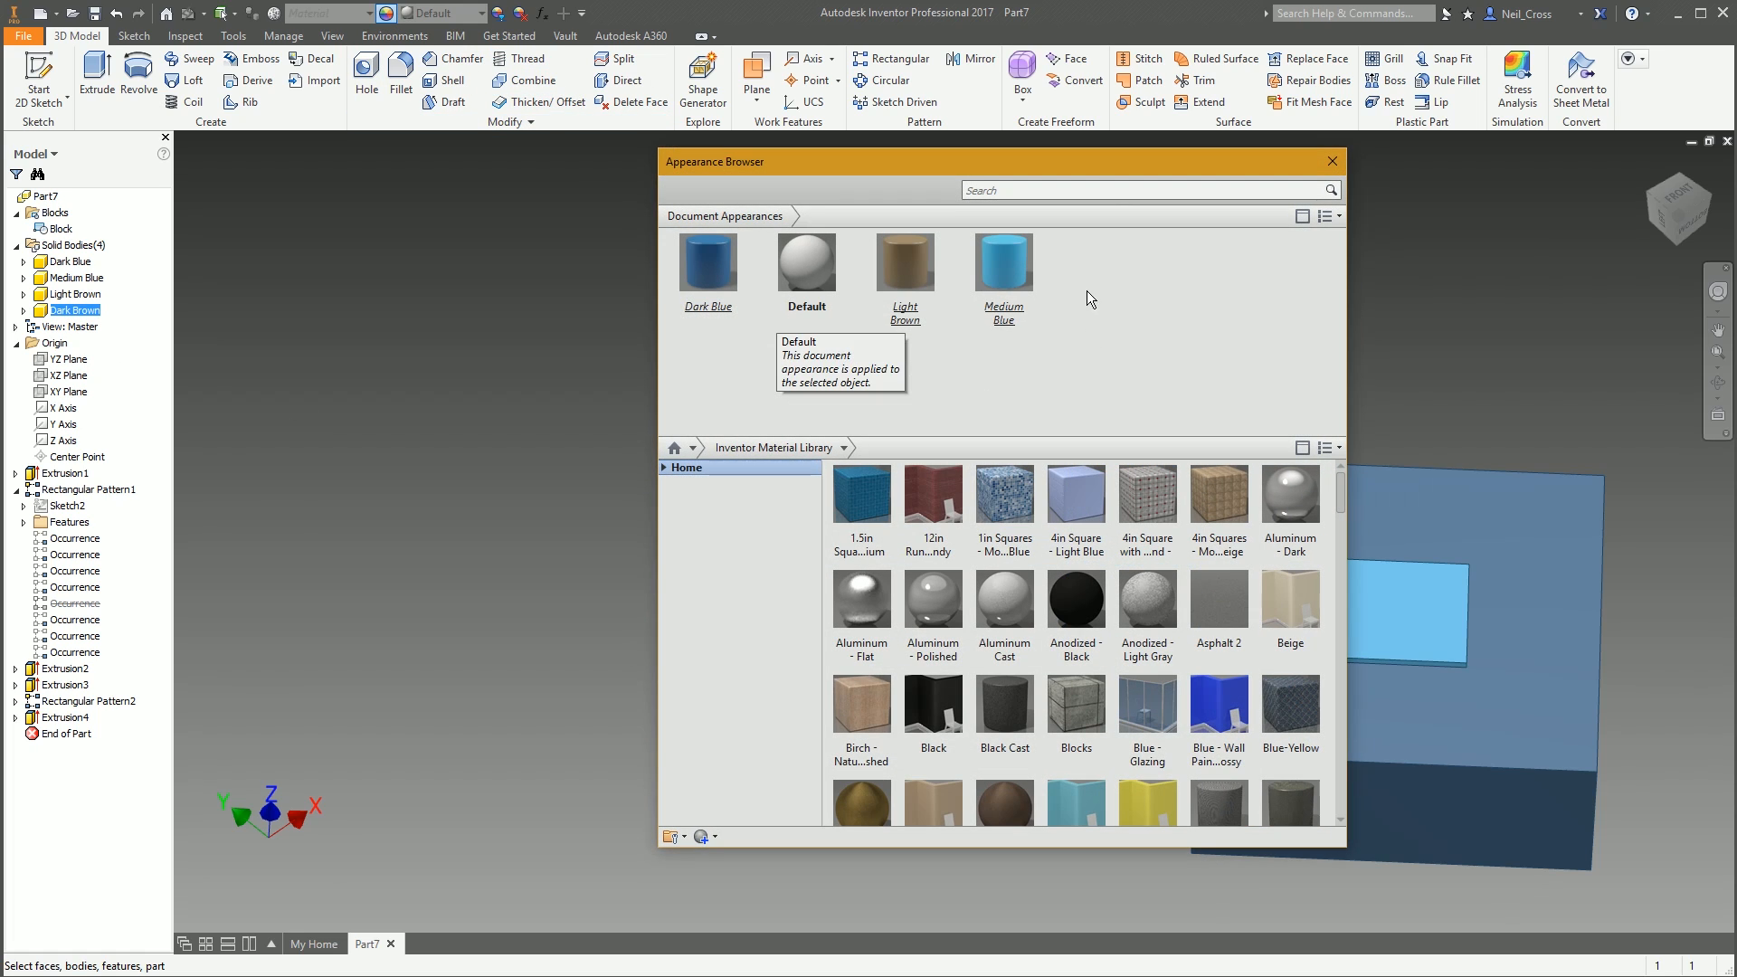
{"action": "right_click", "coordinate": [905, 274]}
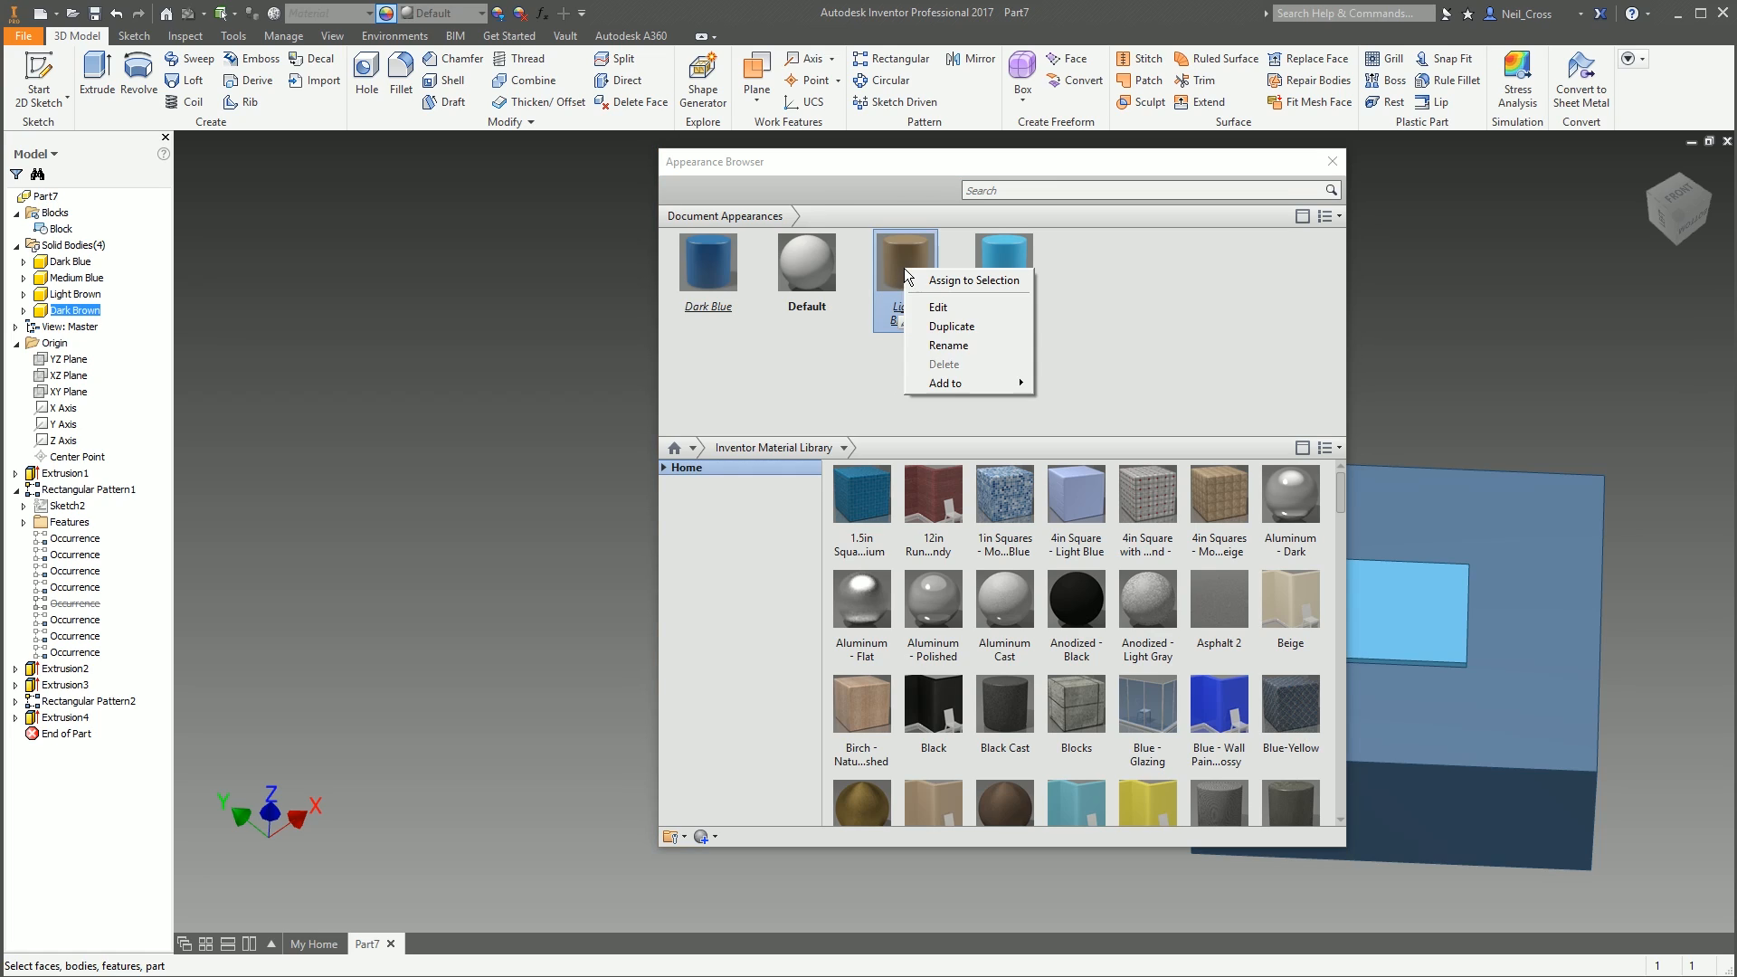
{"action": "left_click", "coordinate": [962, 327]}
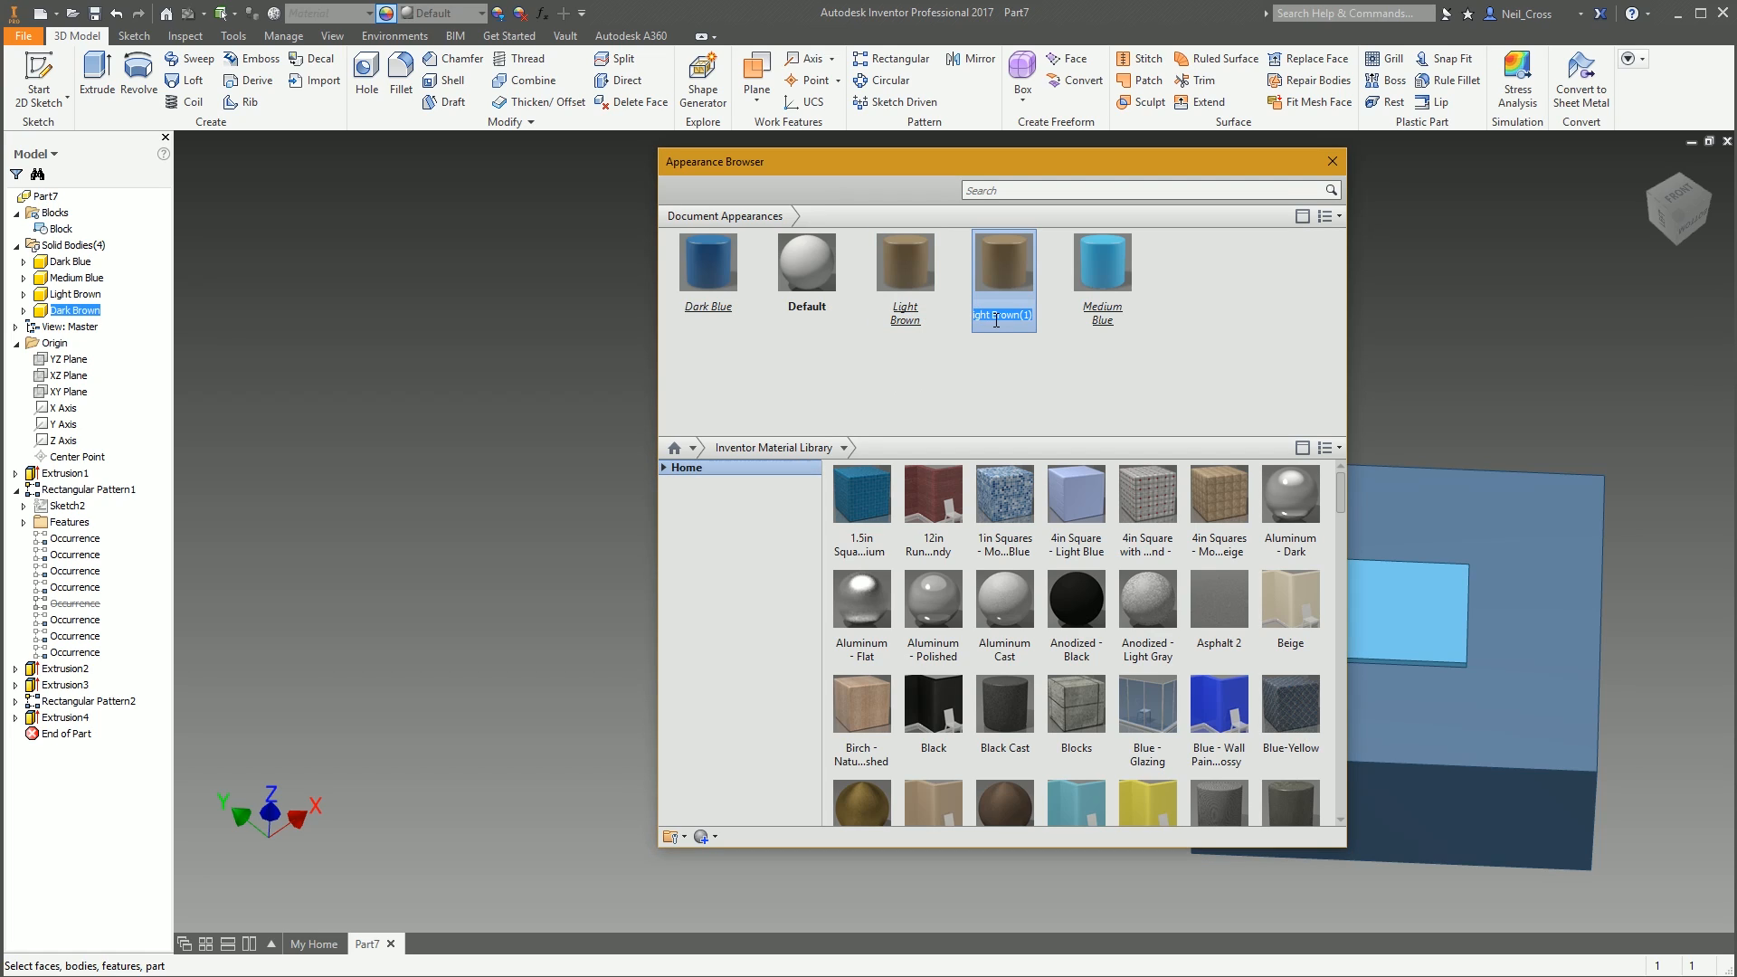
{"action": "type", "text": "Dark Brown"}
{"action": "key", "text": "Return"}
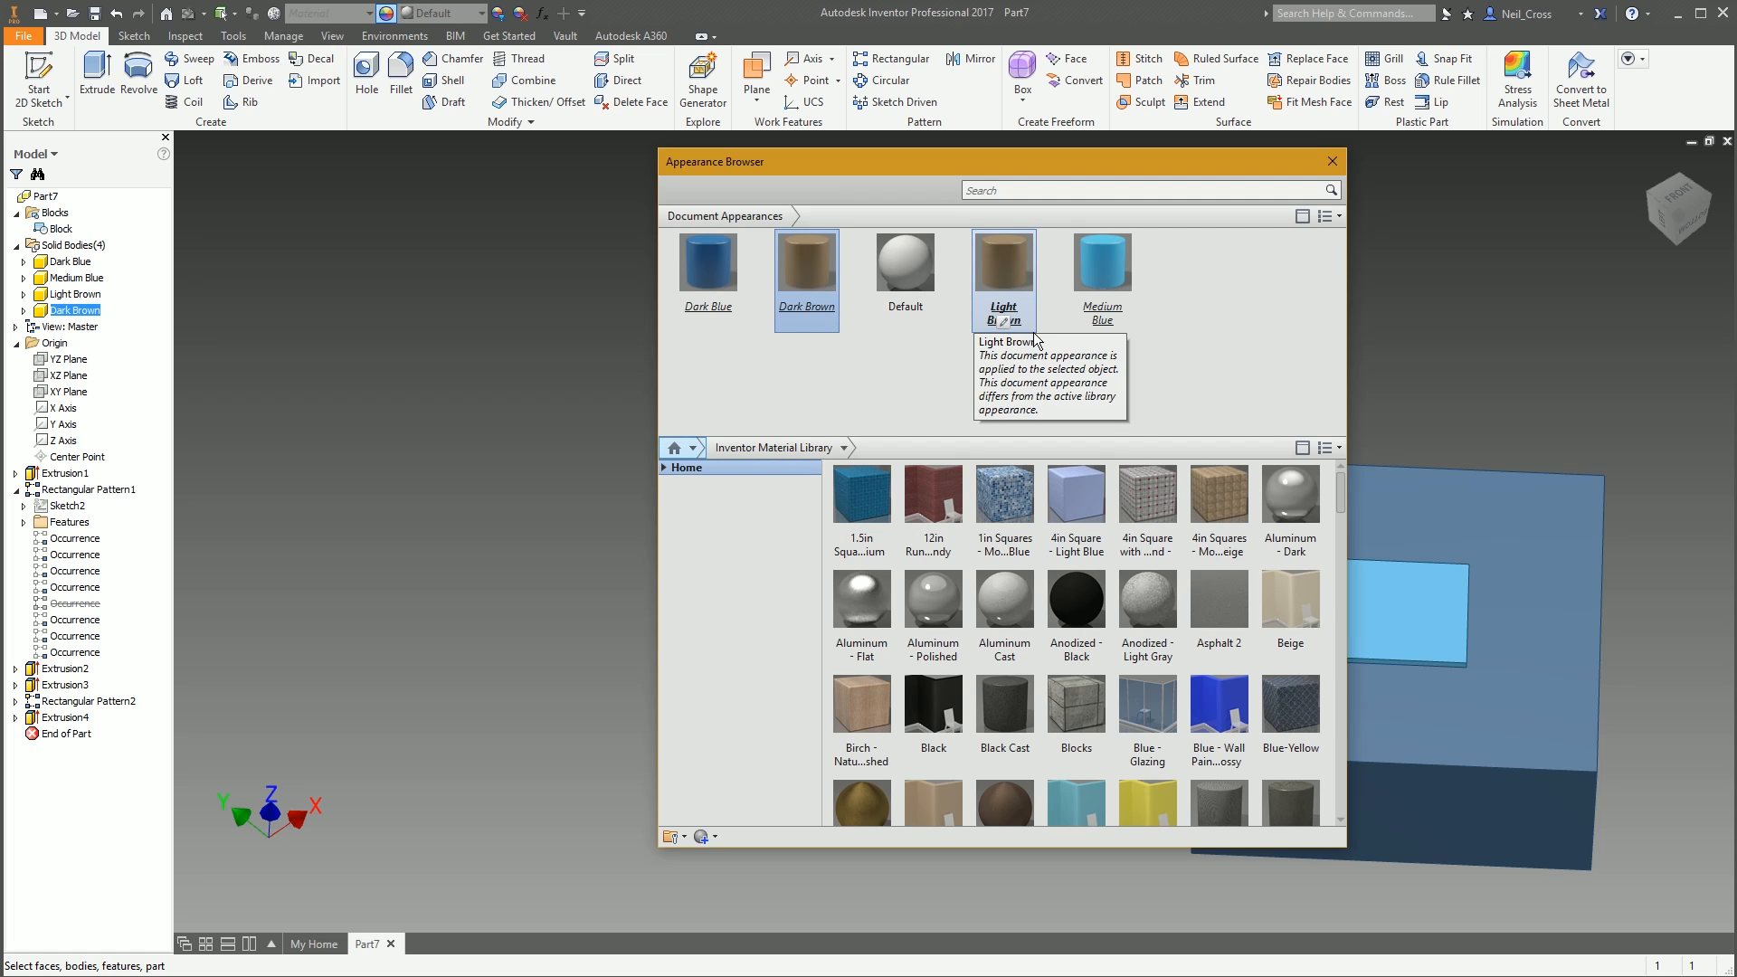
Assign the Dark Brown appearance to the Dark Brown body and darken its color to RGB 66 57 45, saving it as a custom color
{"action": "double_click", "coordinate": [804, 303]}
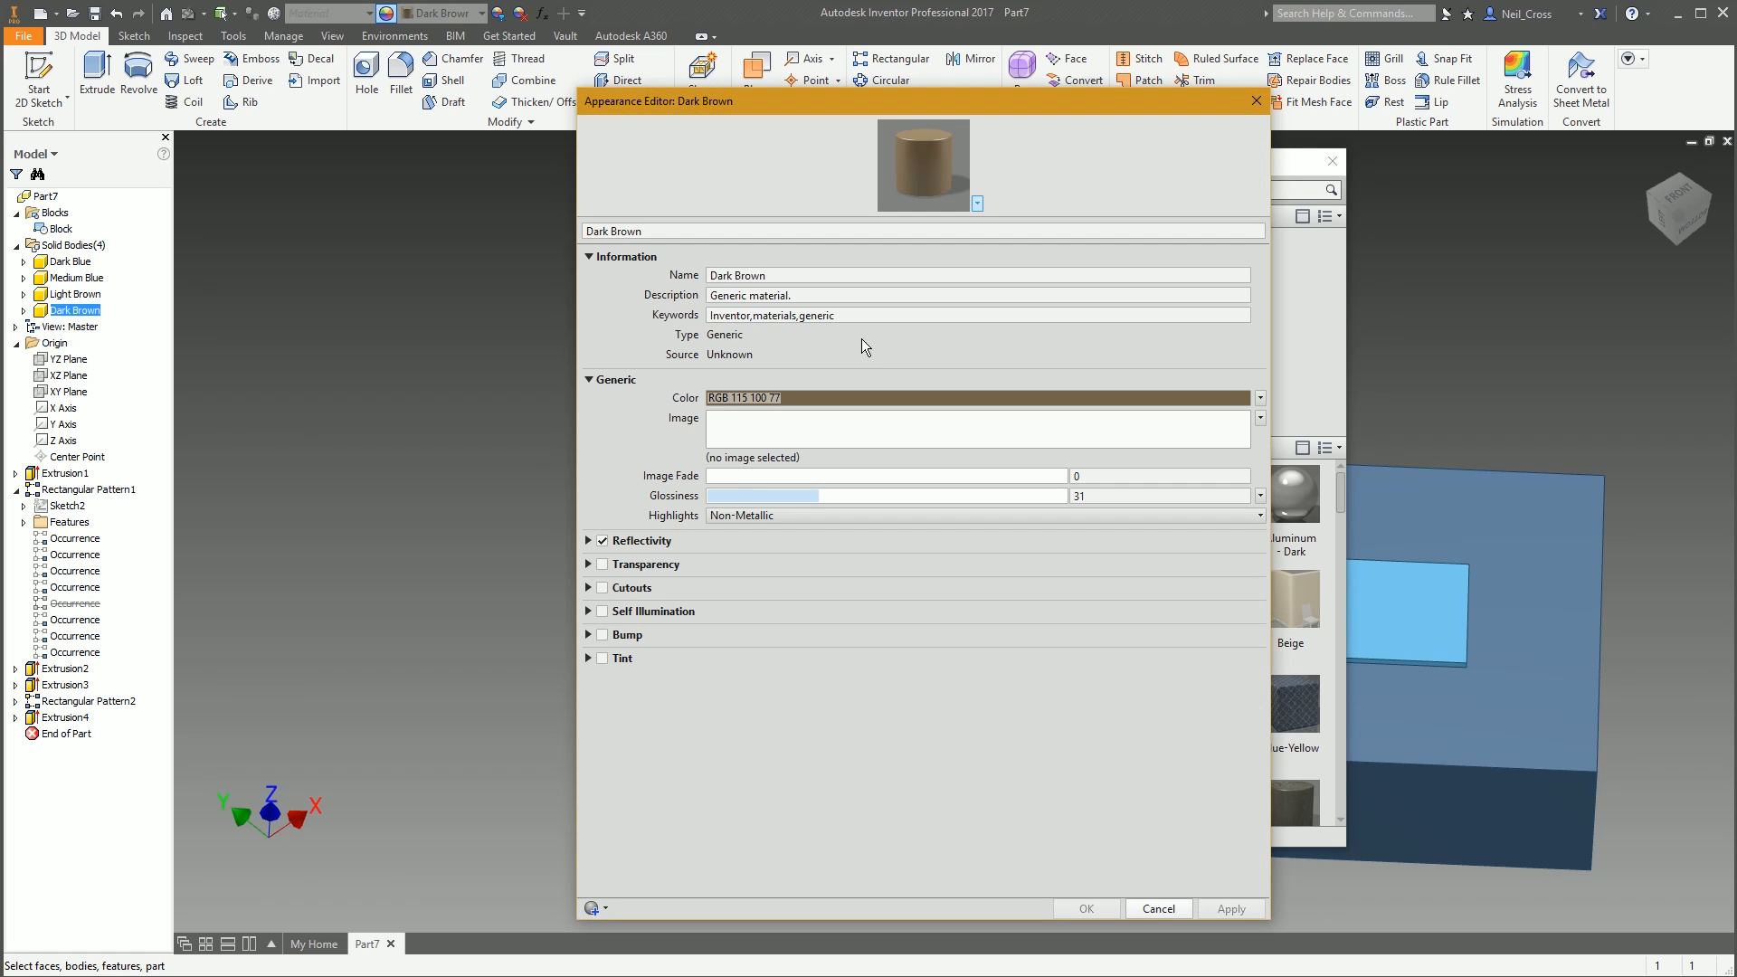
{"action": "left_click", "coordinate": [818, 398]}
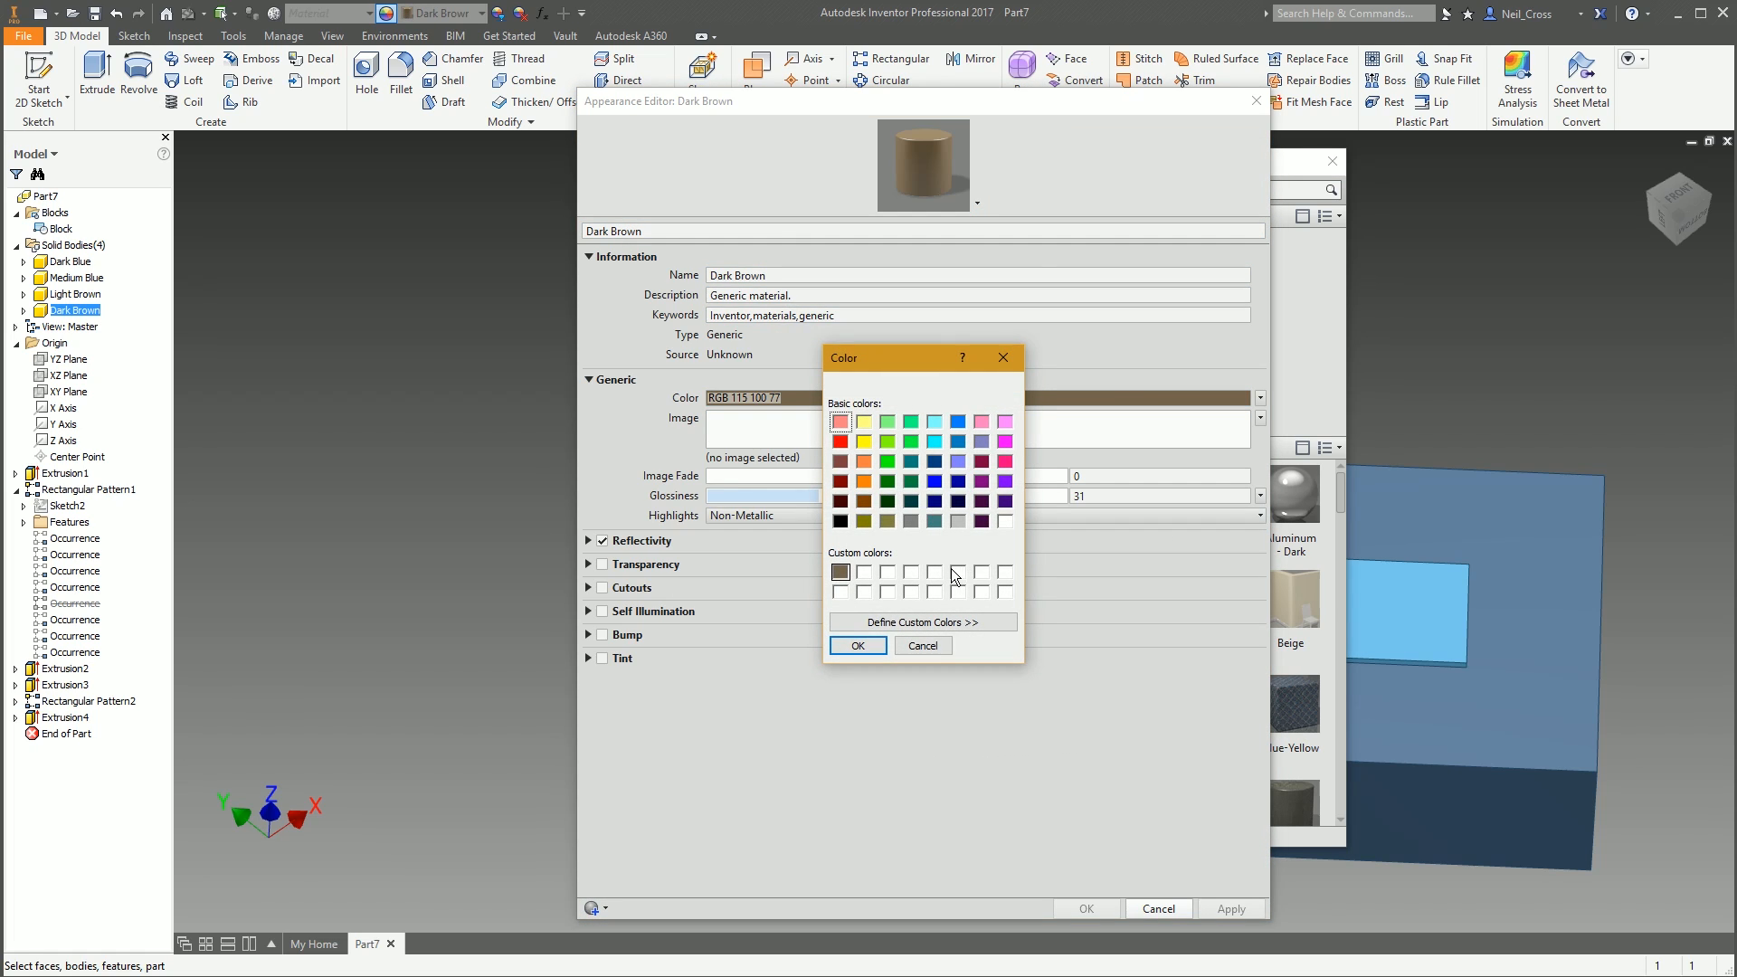
{"action": "left_click", "coordinate": [923, 622]}
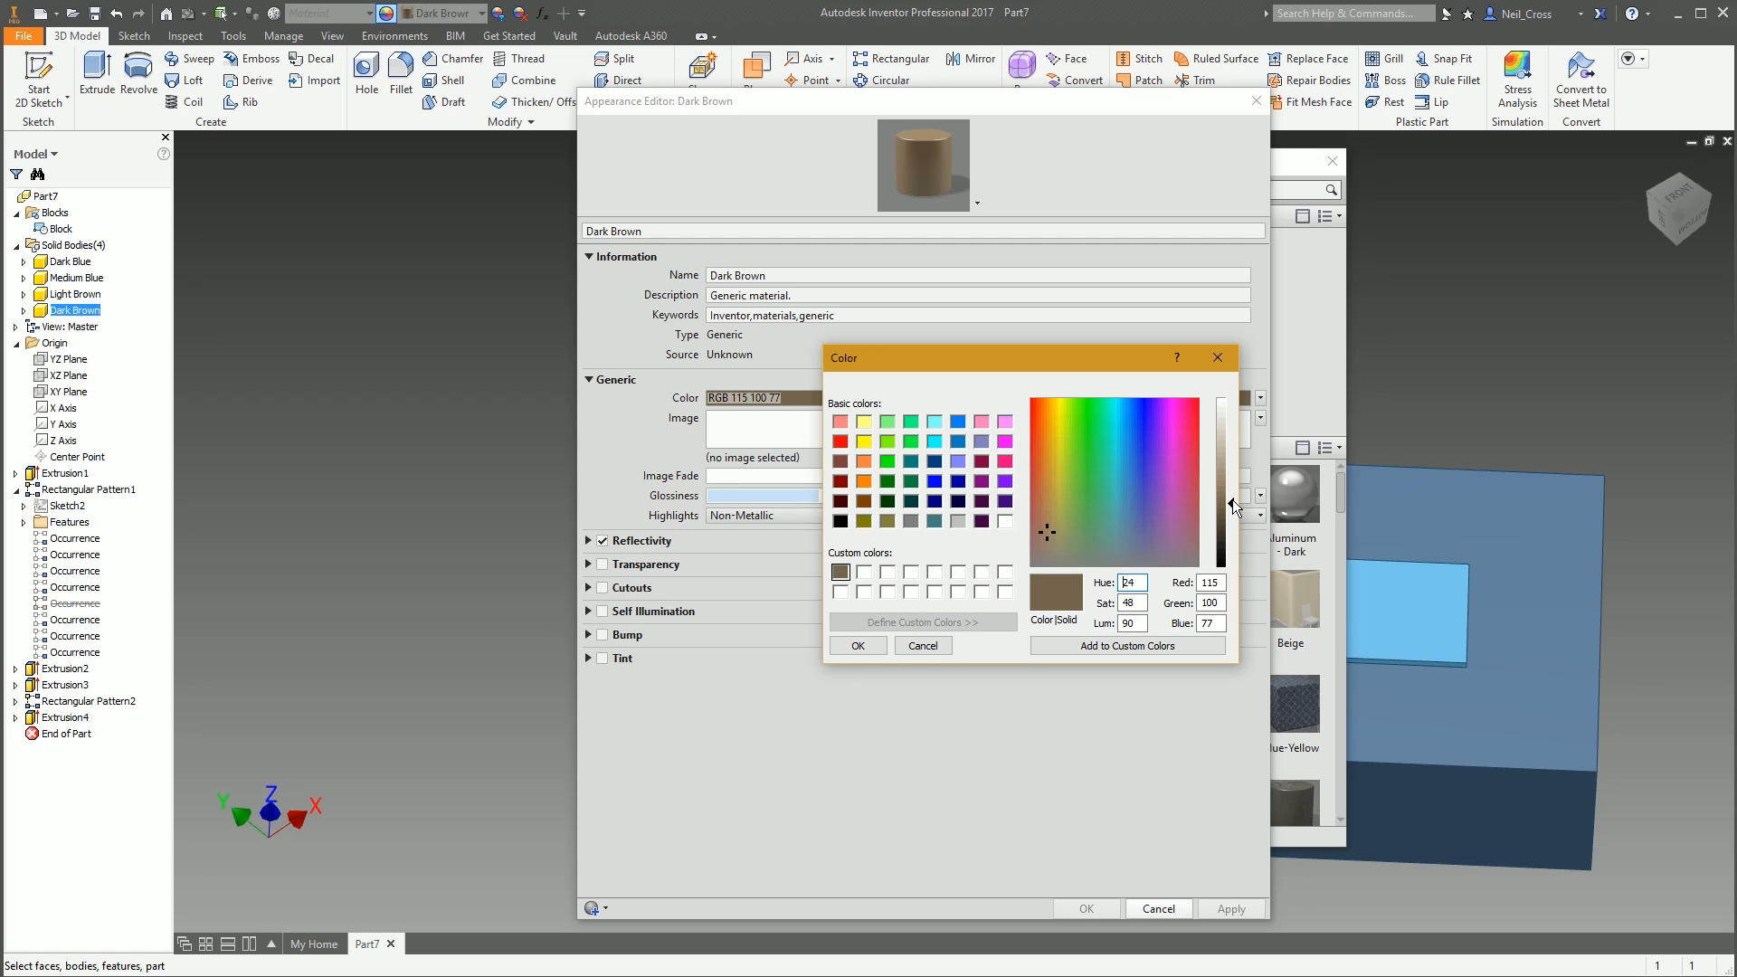
{"action": "left_click_drag", "start_coordinate": [1233, 507], "coordinate": [1236, 538]}
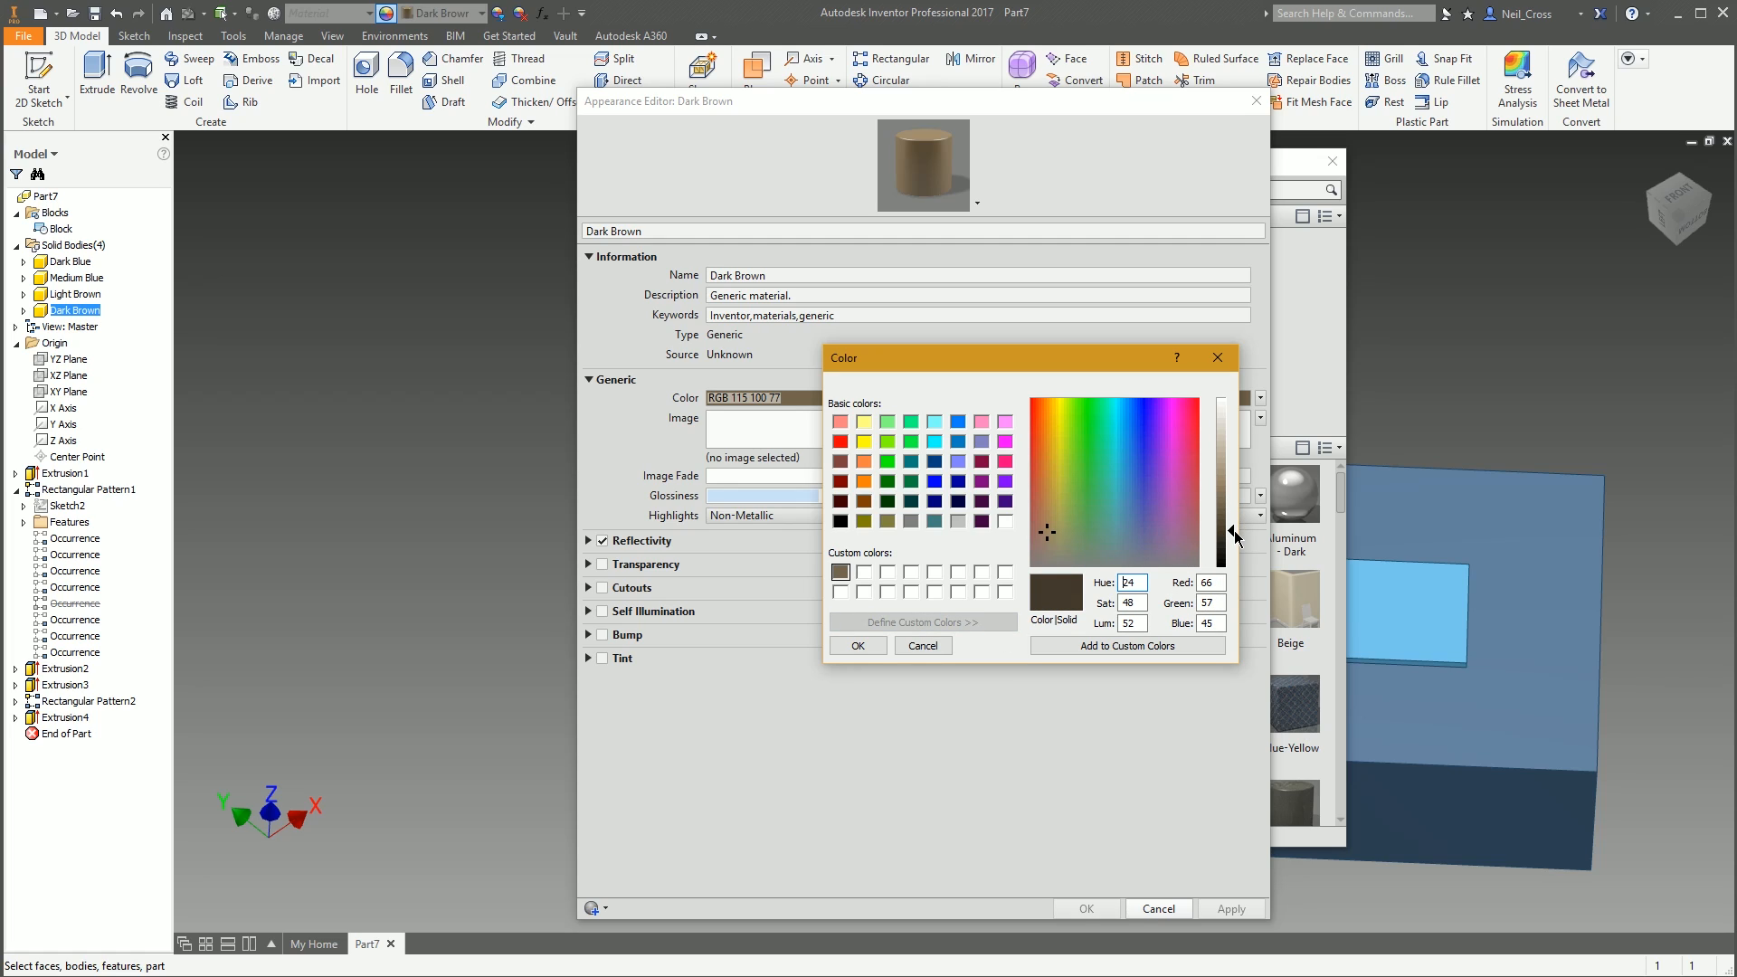
{"action": "left_click", "coordinate": [1130, 645]}
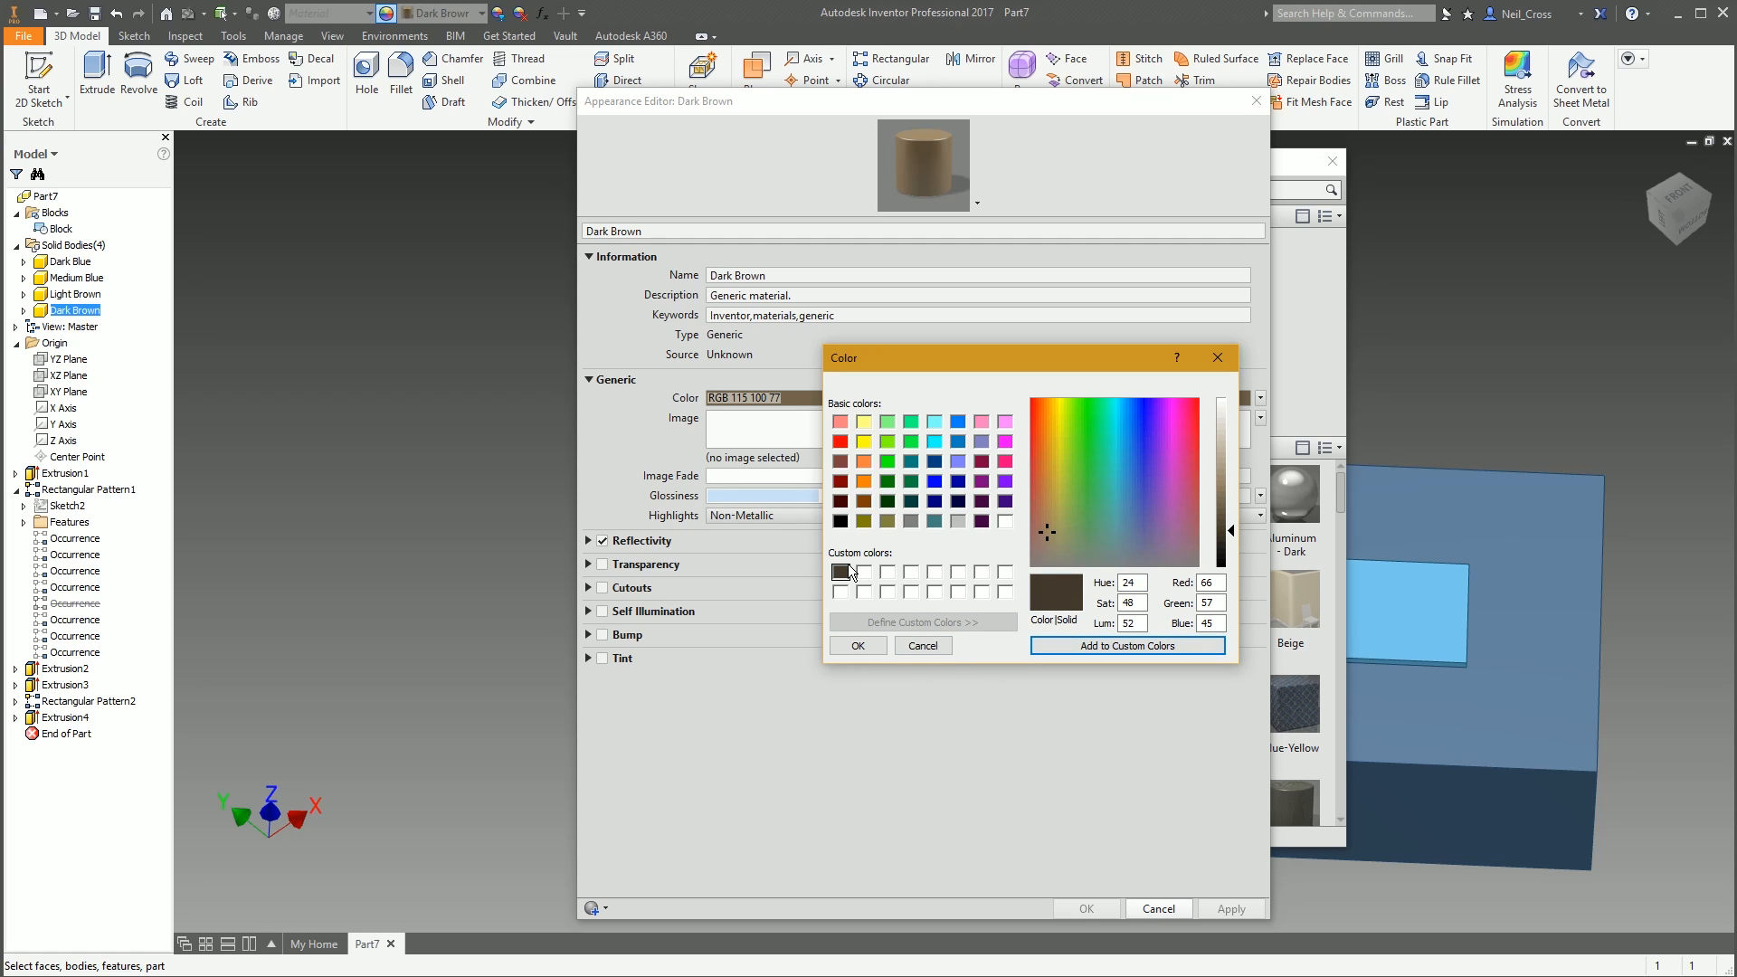
{"action": "left_click", "coordinate": [850, 648]}
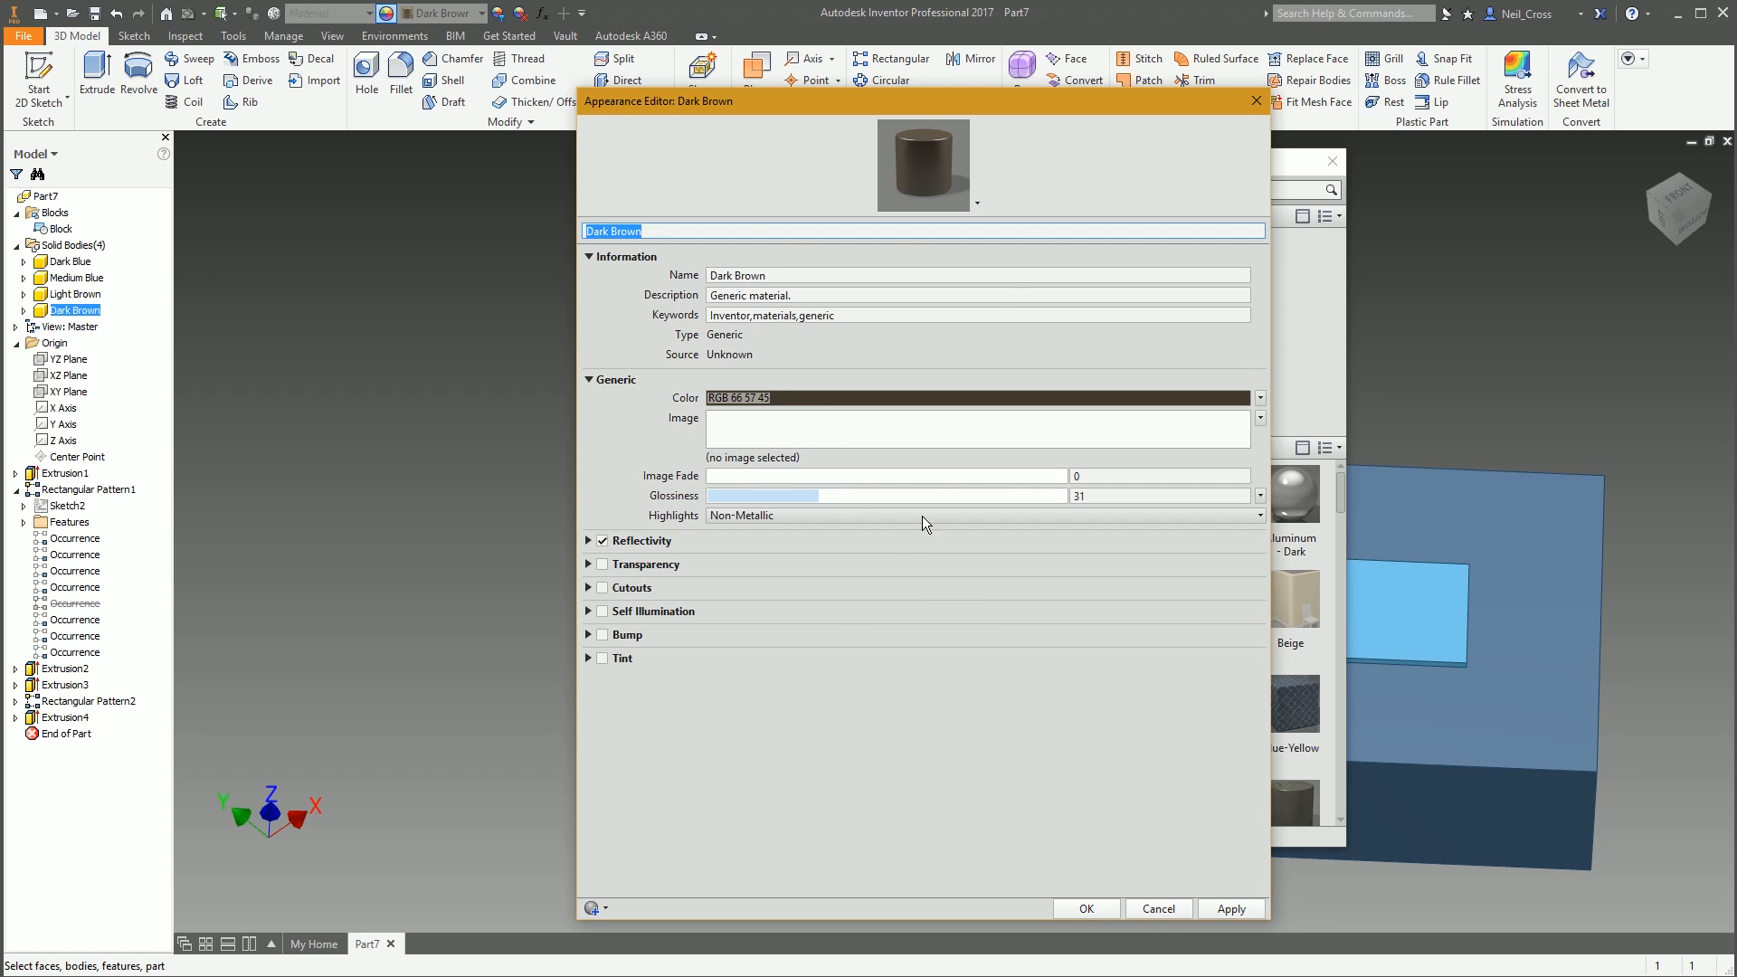
{"action": "left_click", "coordinate": [1222, 908]}
{"action": "left_click", "coordinate": [1158, 909]}
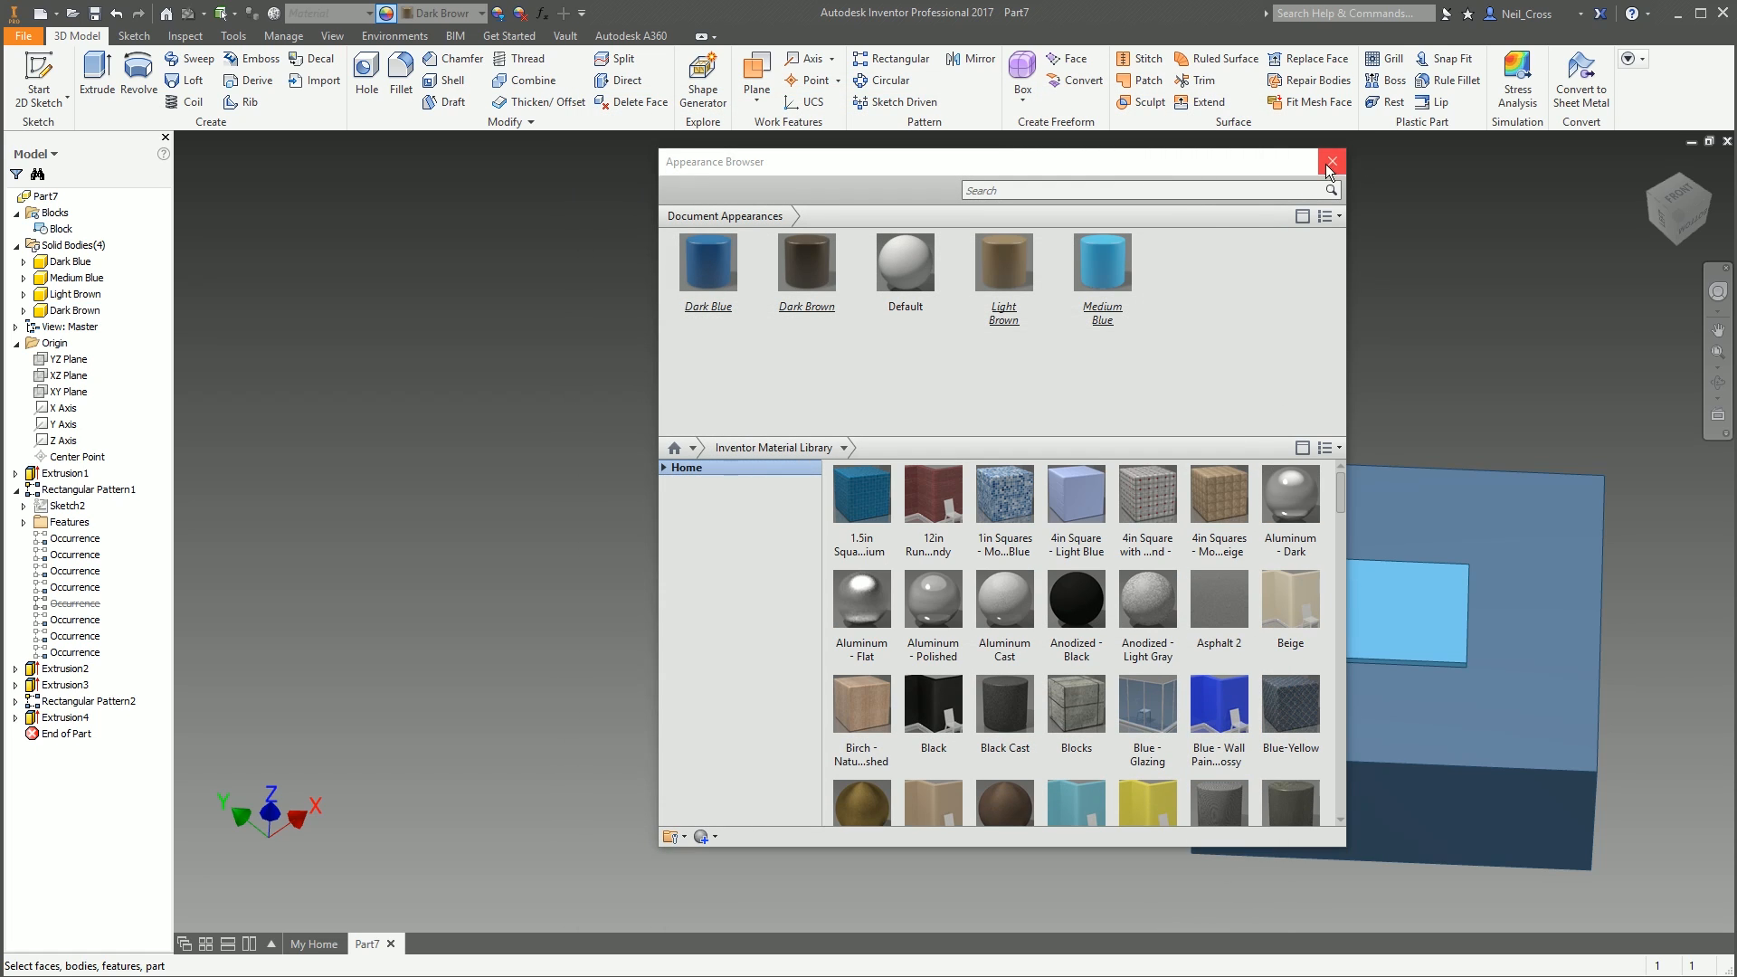
{"action": "left_click", "coordinate": [1326, 165]}
Pattern the dark brown block extrusion along the Y Axis with a count of 2, using the measured face diagonal as spacing
{"action": "middle_click_drag", "start_coordinate": [1327, 356], "coordinate": [1365, 418], "text": "shift"}
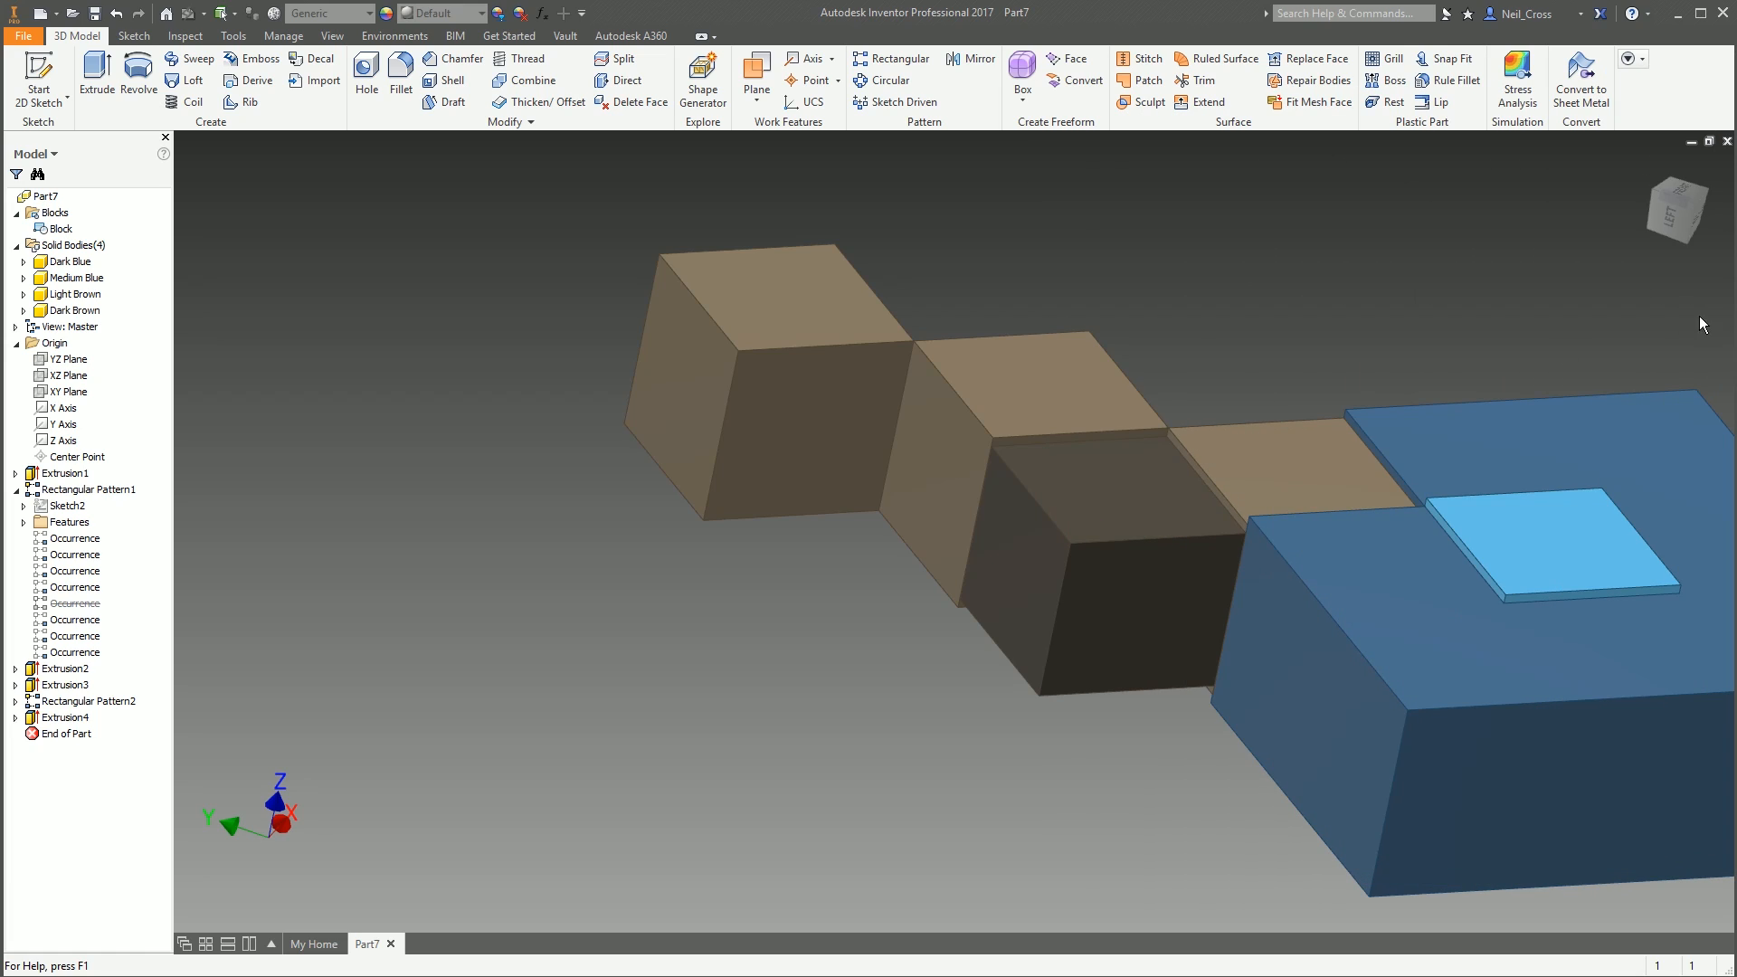
{"action": "left_click", "coordinate": [891, 58]}
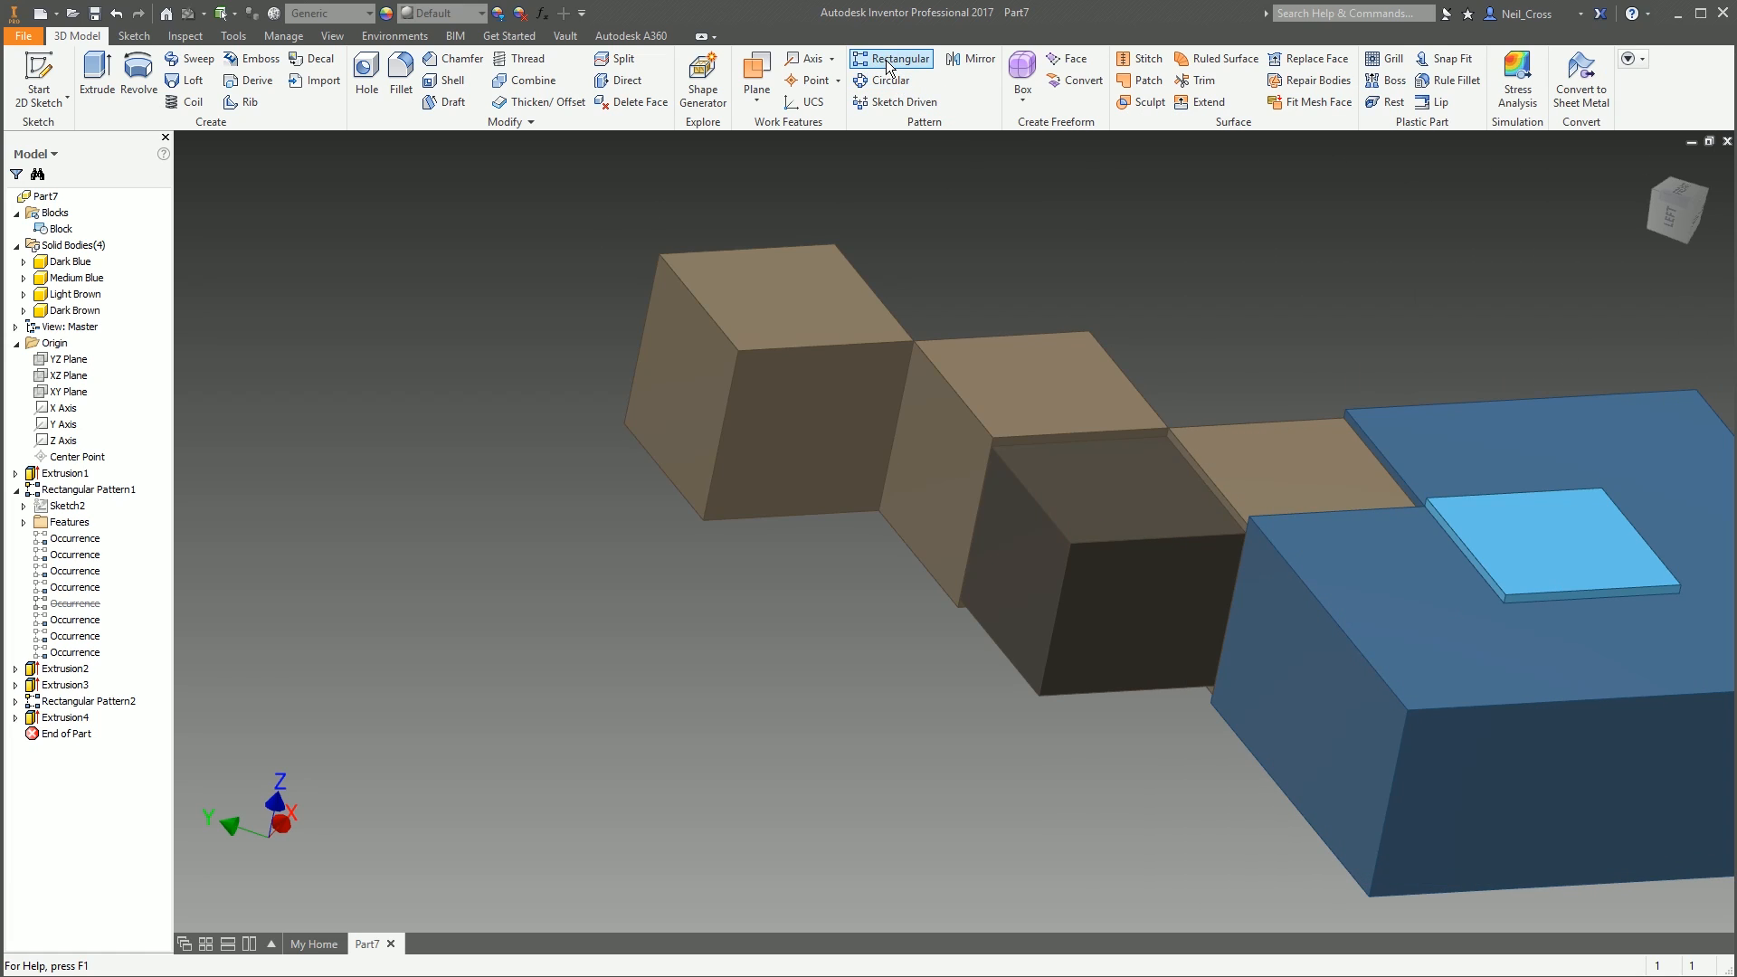
{"action": "left_click", "coordinate": [1099, 590]}
{"action": "left_click", "coordinate": [203, 265]}
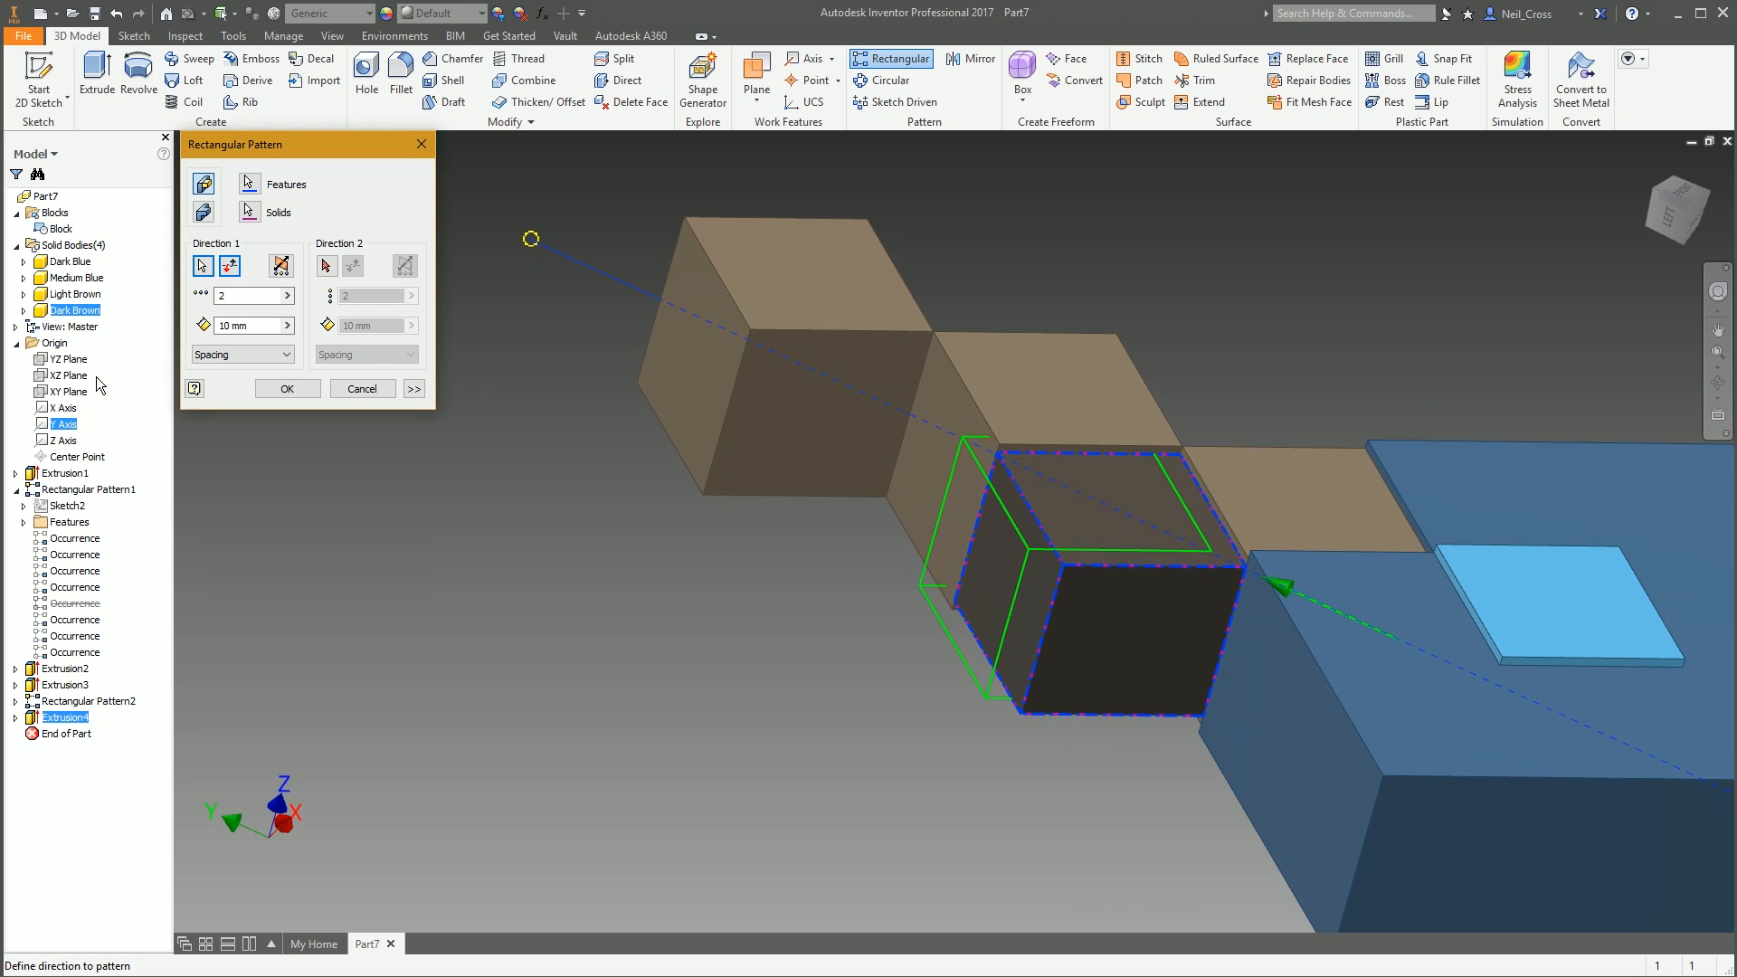
{"action": "left_click", "coordinate": [286, 325]}
{"action": "left_click", "coordinate": [366, 344]}
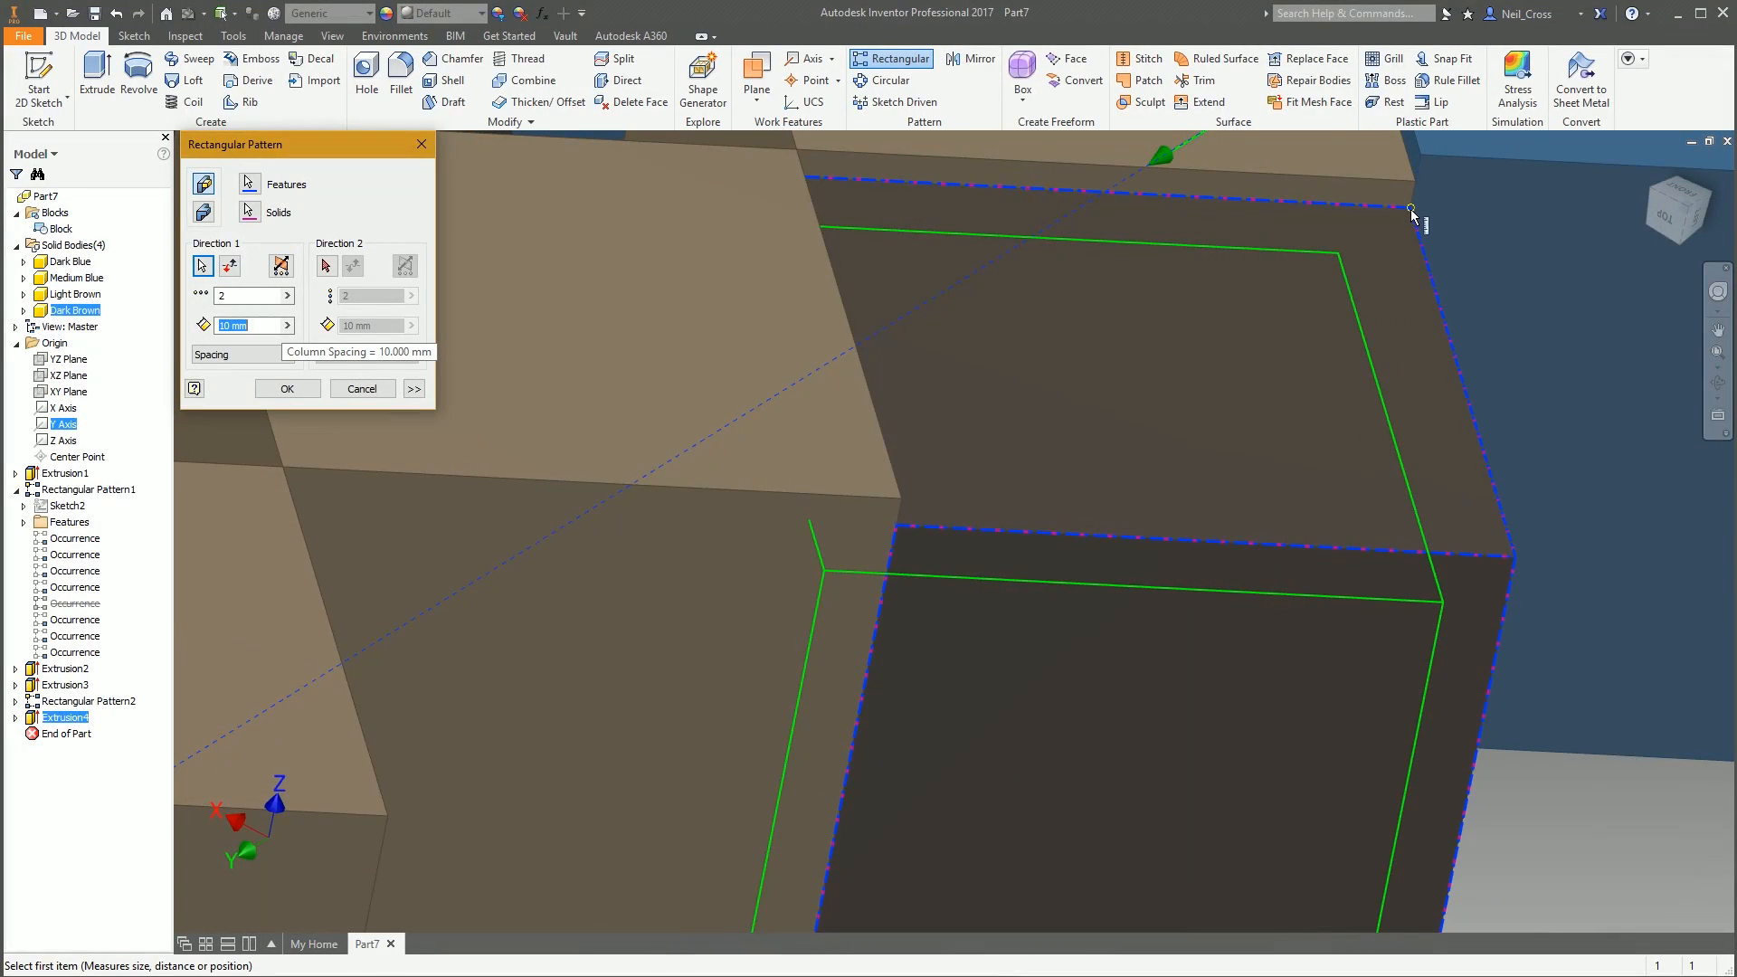
{"action": "left_click", "coordinate": [1002, 471]}
{"action": "left_click", "coordinate": [898, 529]}
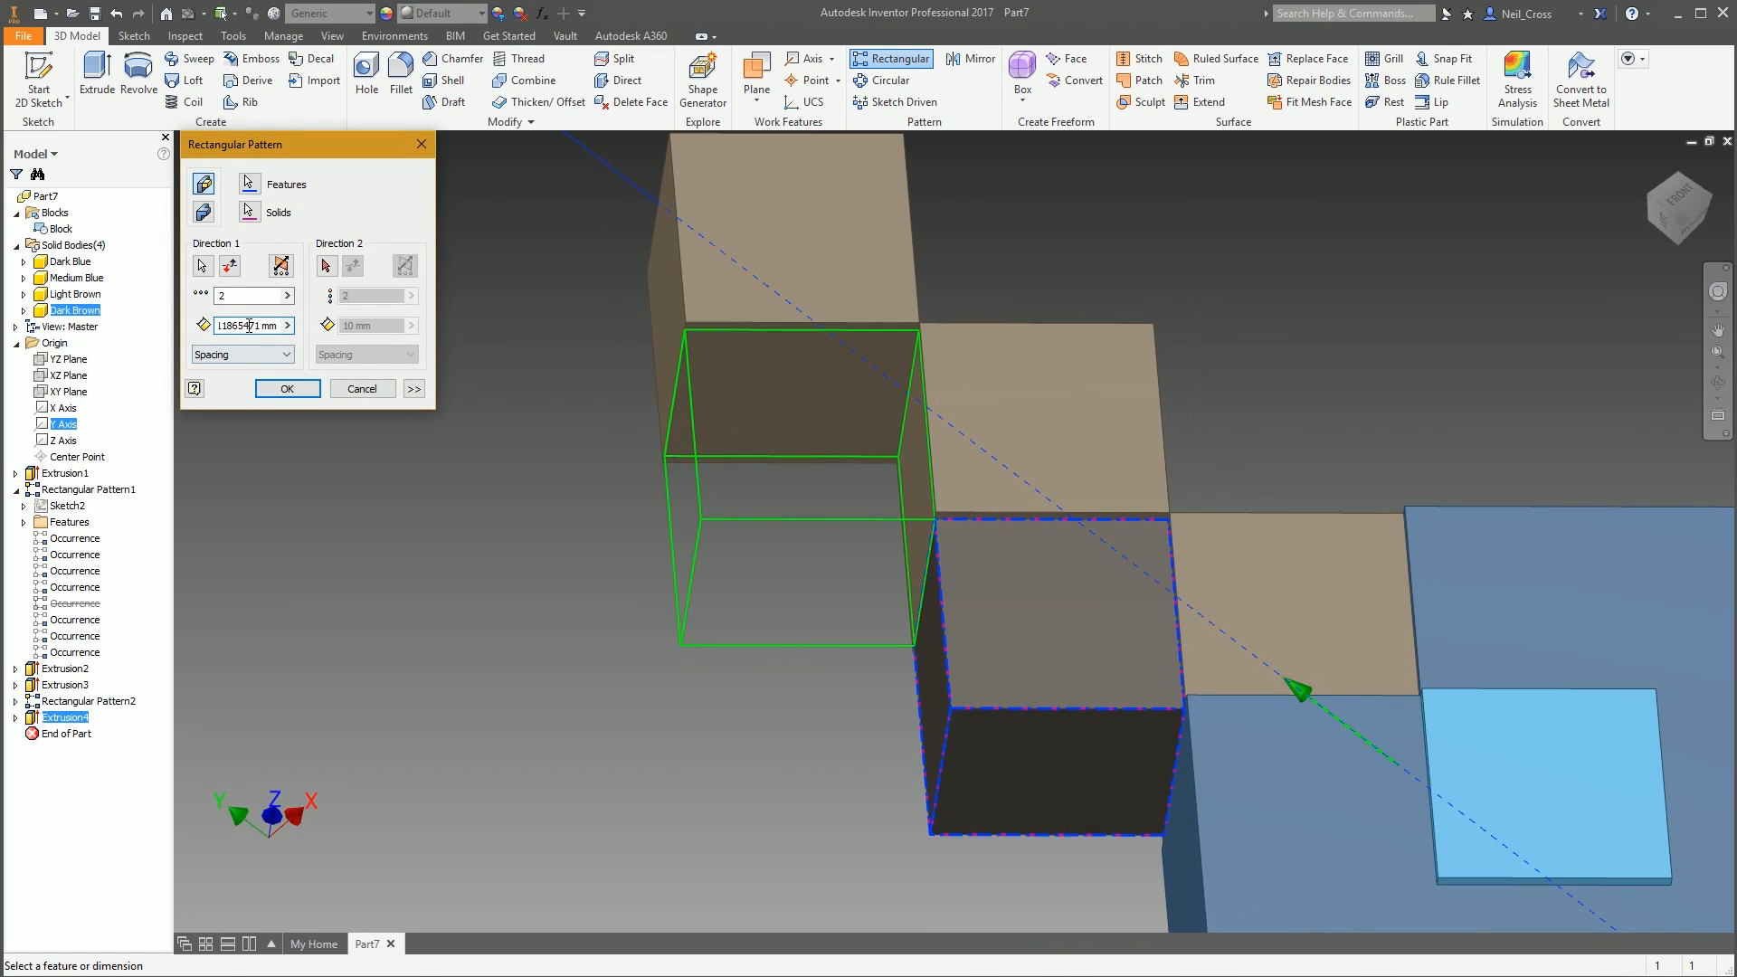
{"action": "left_click", "coordinate": [303, 390]}
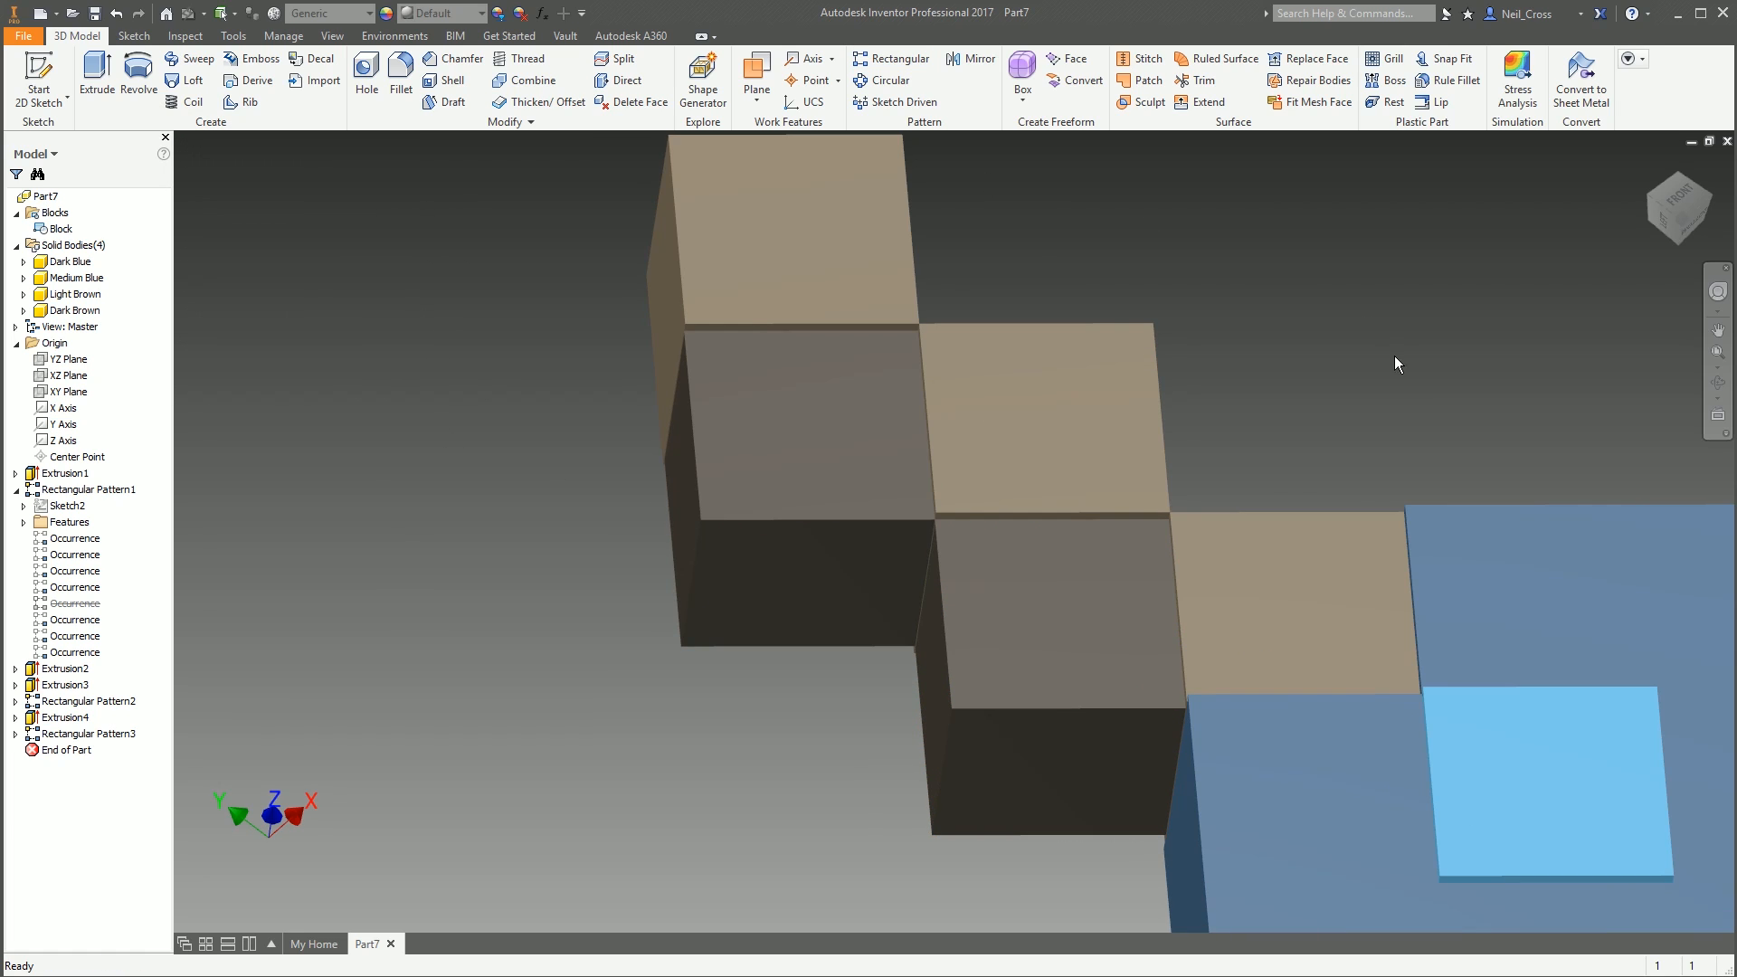
Mirror the dark brown block extrusion and its rectangular pattern about the YZ Plane
{"action": "middle_click_drag", "start_coordinate": [1393, 357], "coordinate": [798, 114], "text": "shift"}
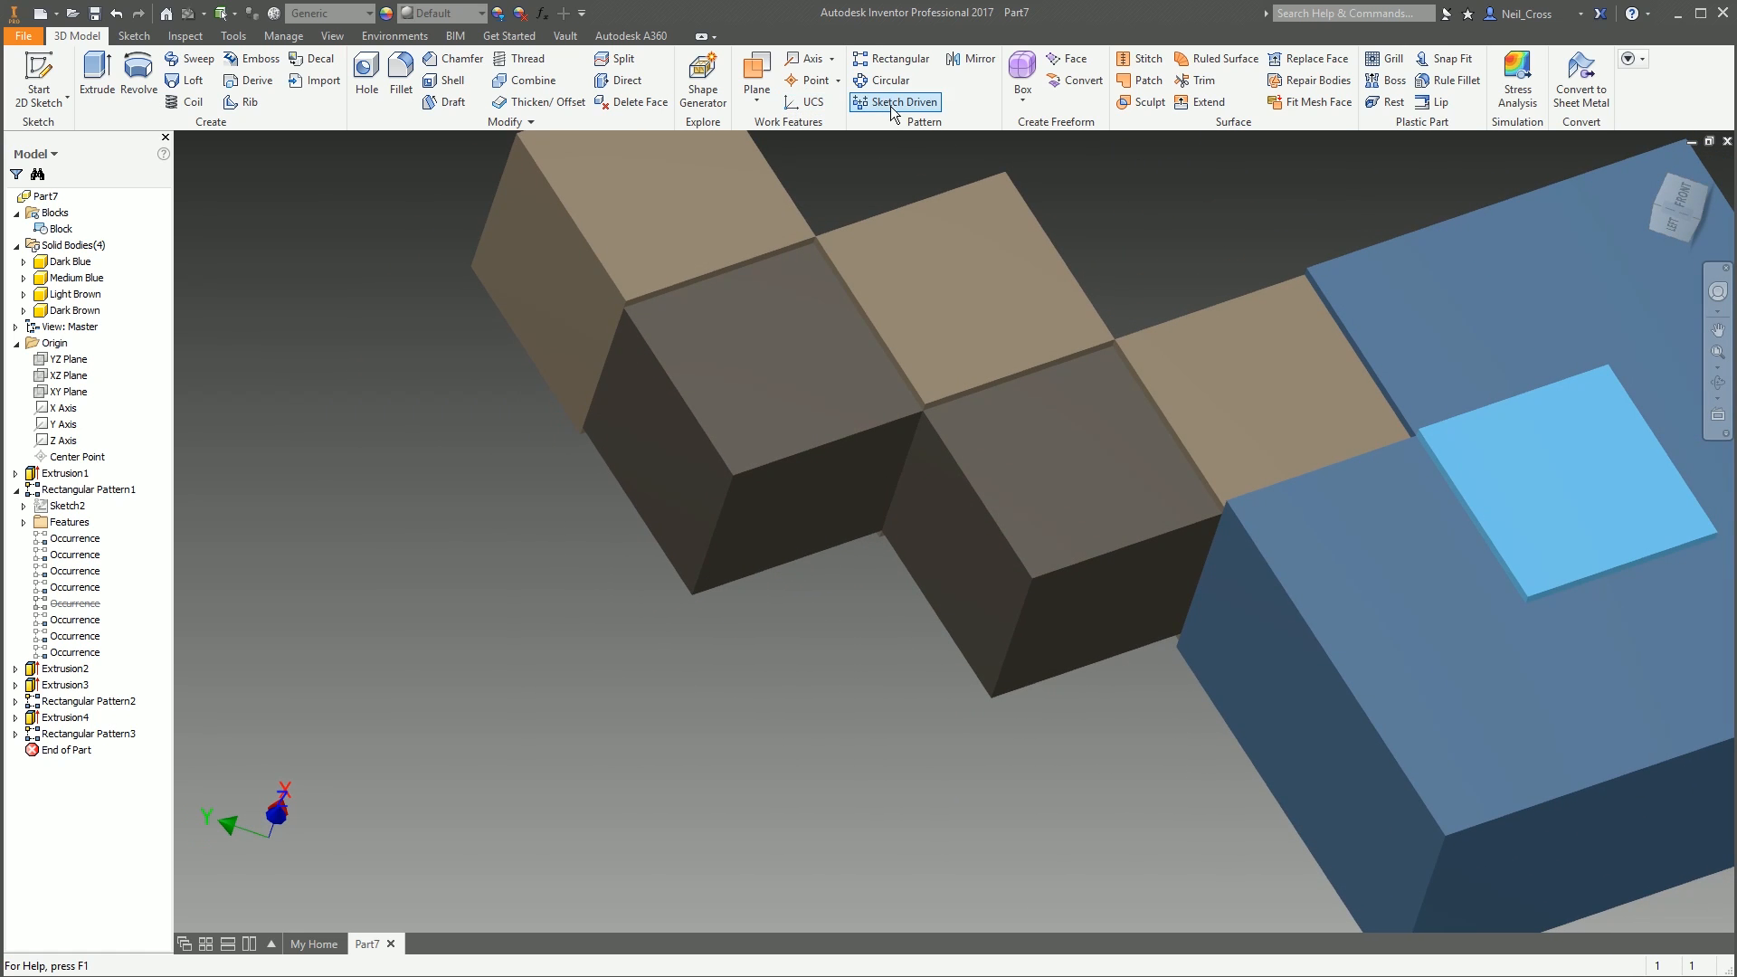
{"action": "left_click", "coordinate": [977, 59]}
{"action": "left_click", "coordinate": [801, 390]}
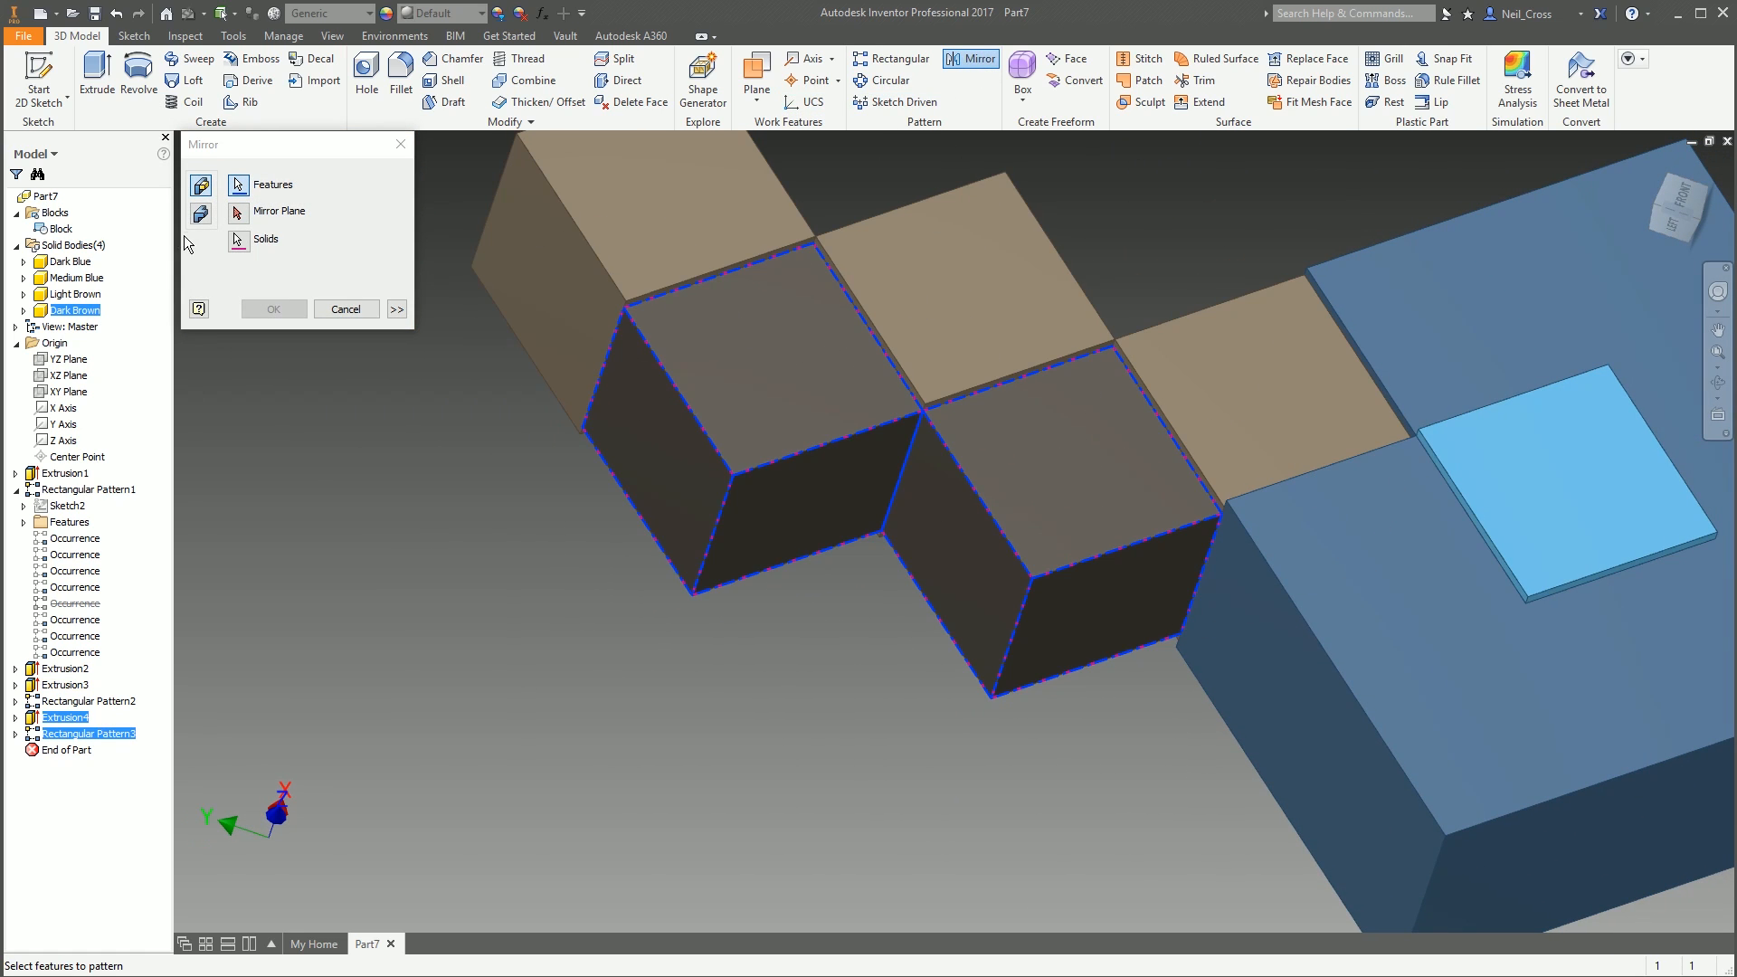
{"action": "left_click", "coordinate": [240, 215]}
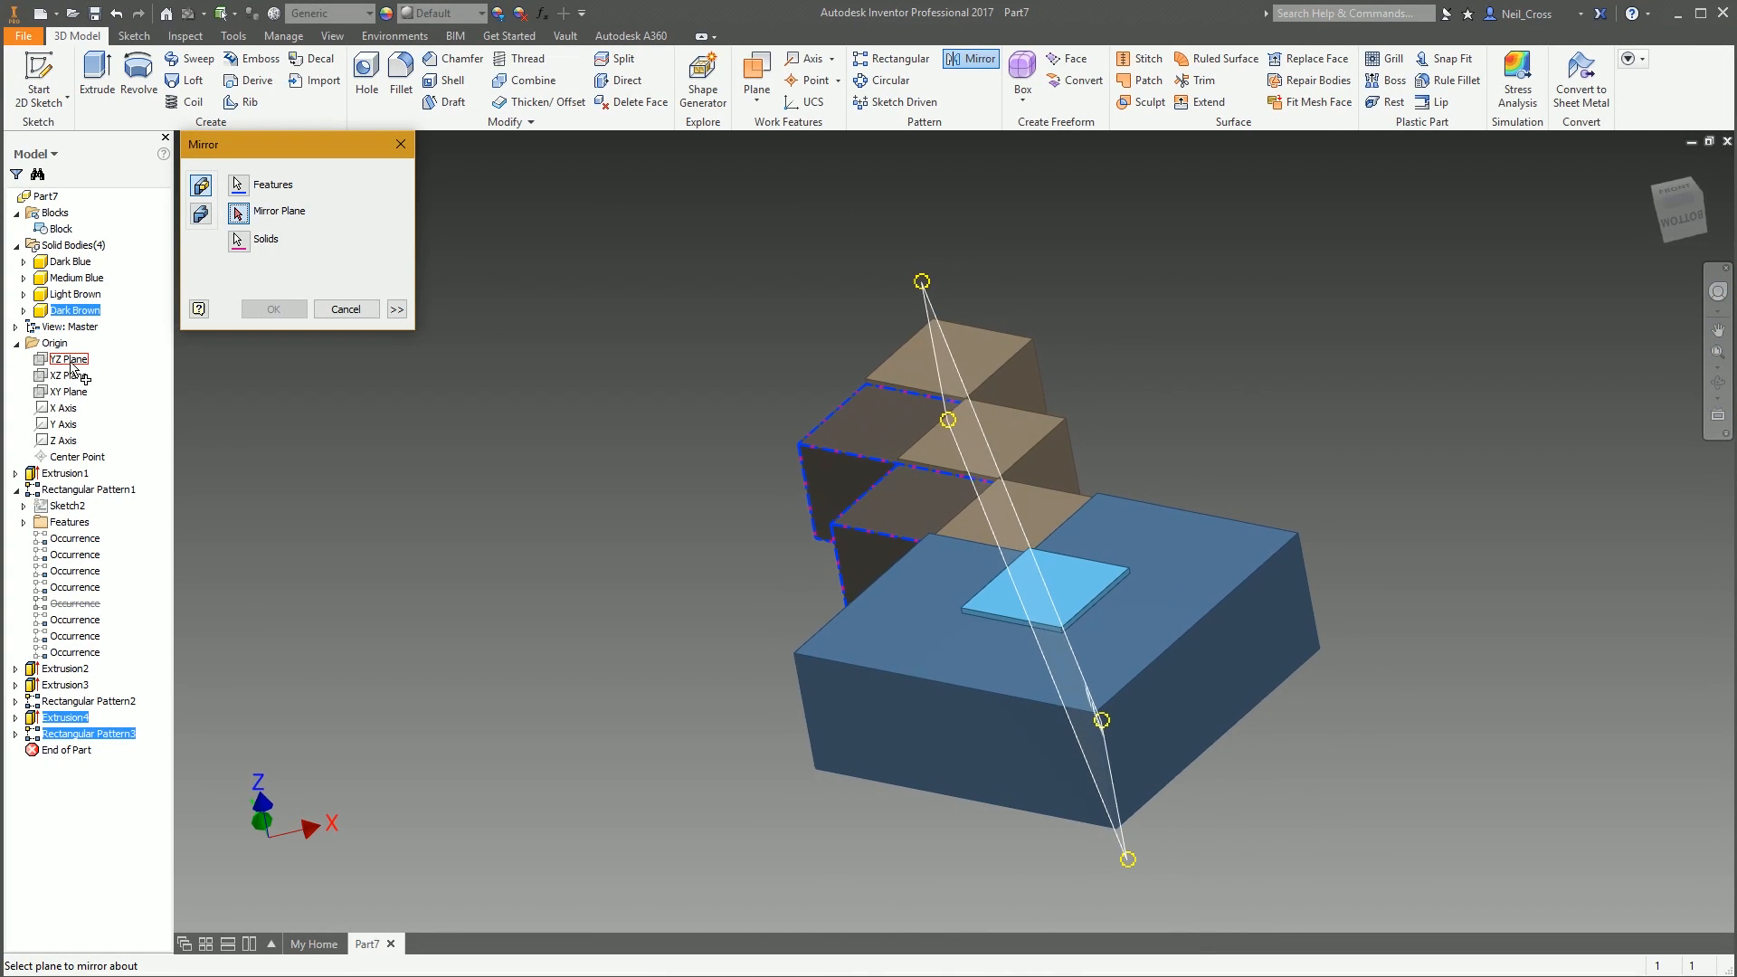
{"action": "left_click", "coordinate": [71, 362]}
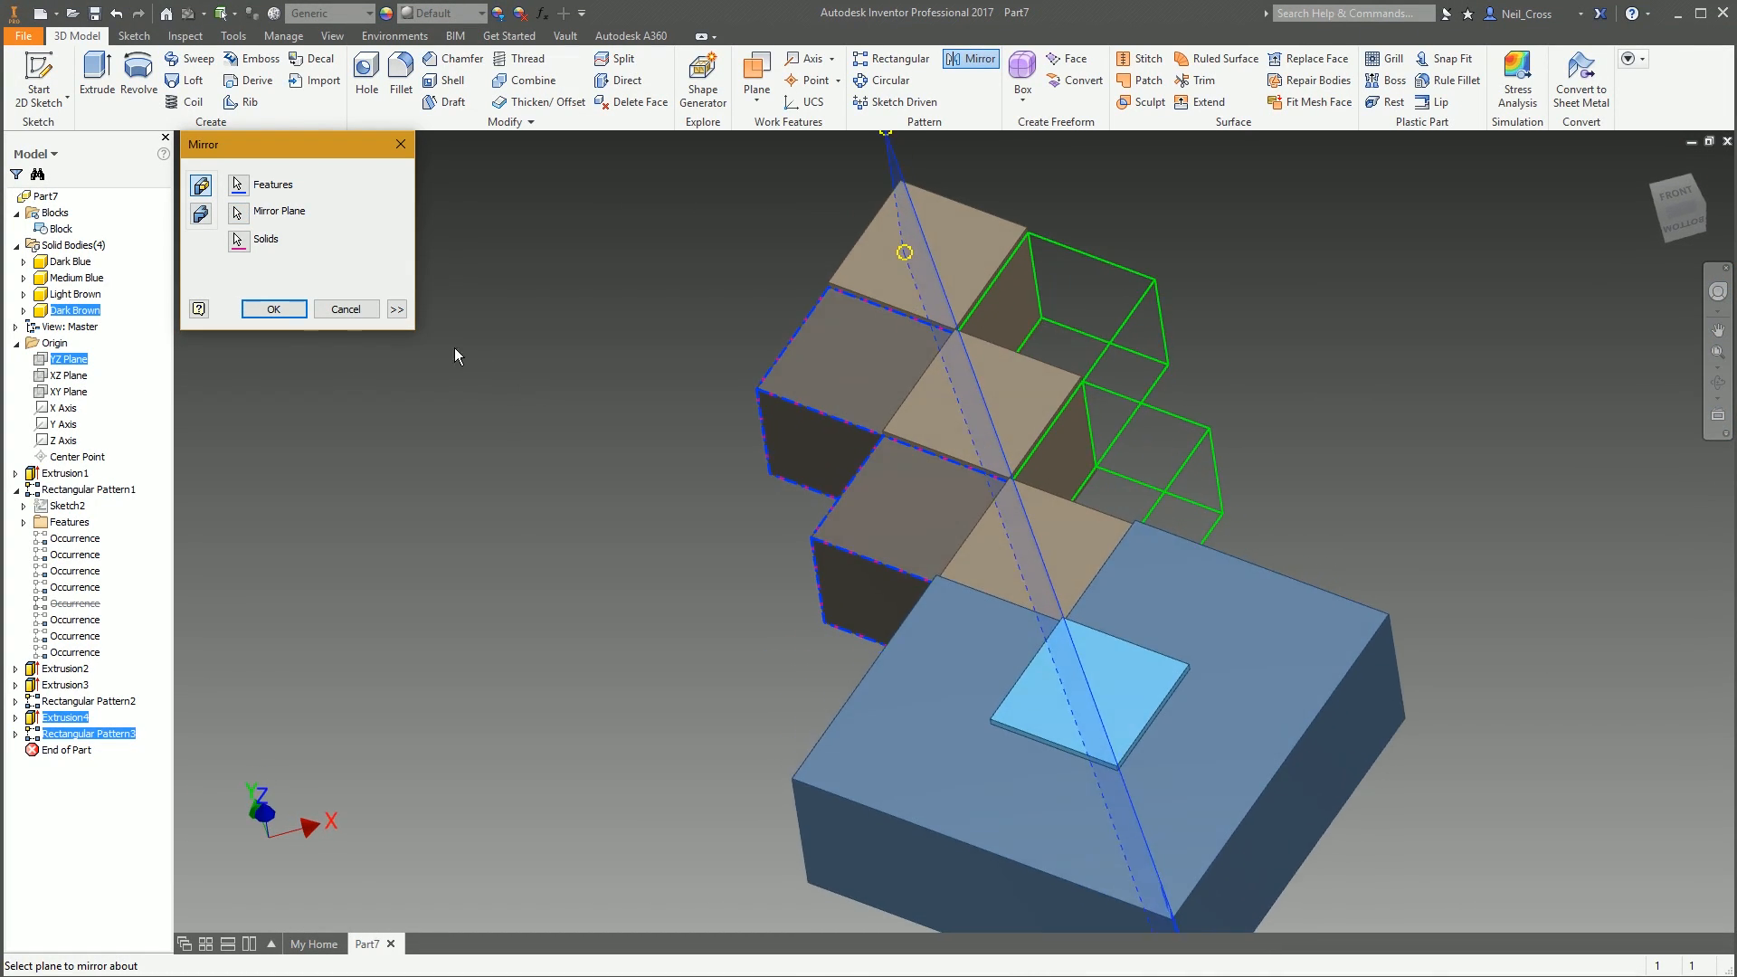
{"action": "left_click", "coordinate": [271, 313]}
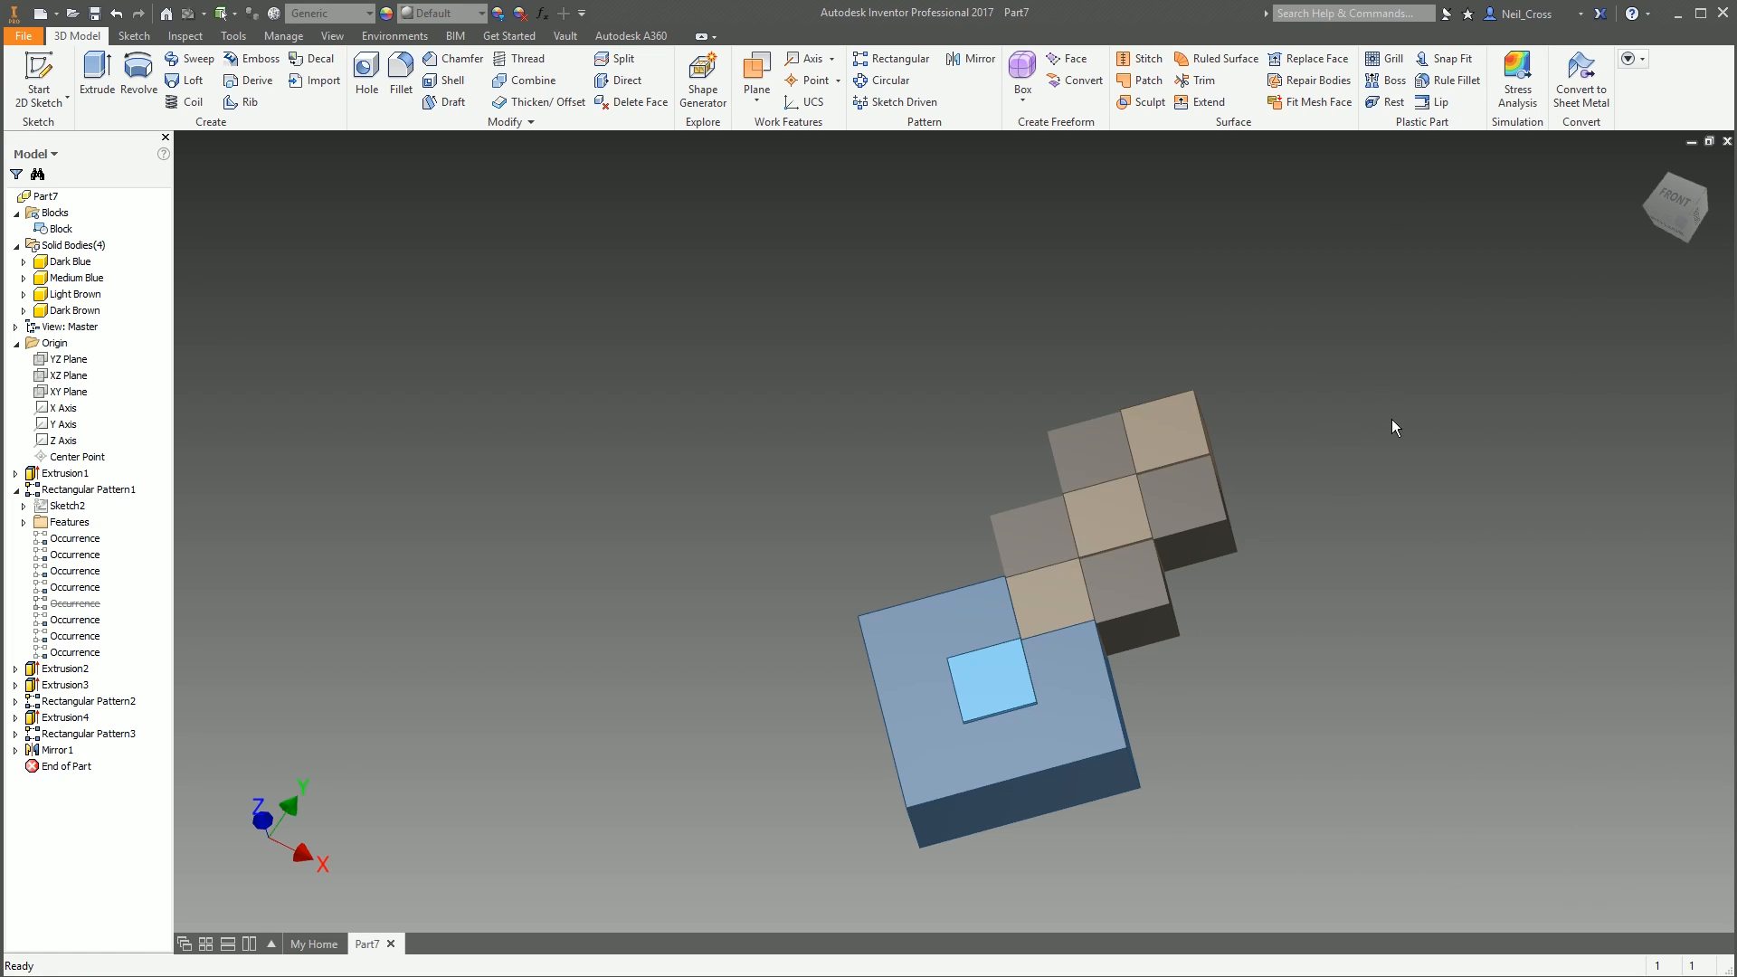
Start a sketch on the XY Plane and project the cut edges of the solid bodies into it
{"action": "left_click", "coordinate": [50, 77]}
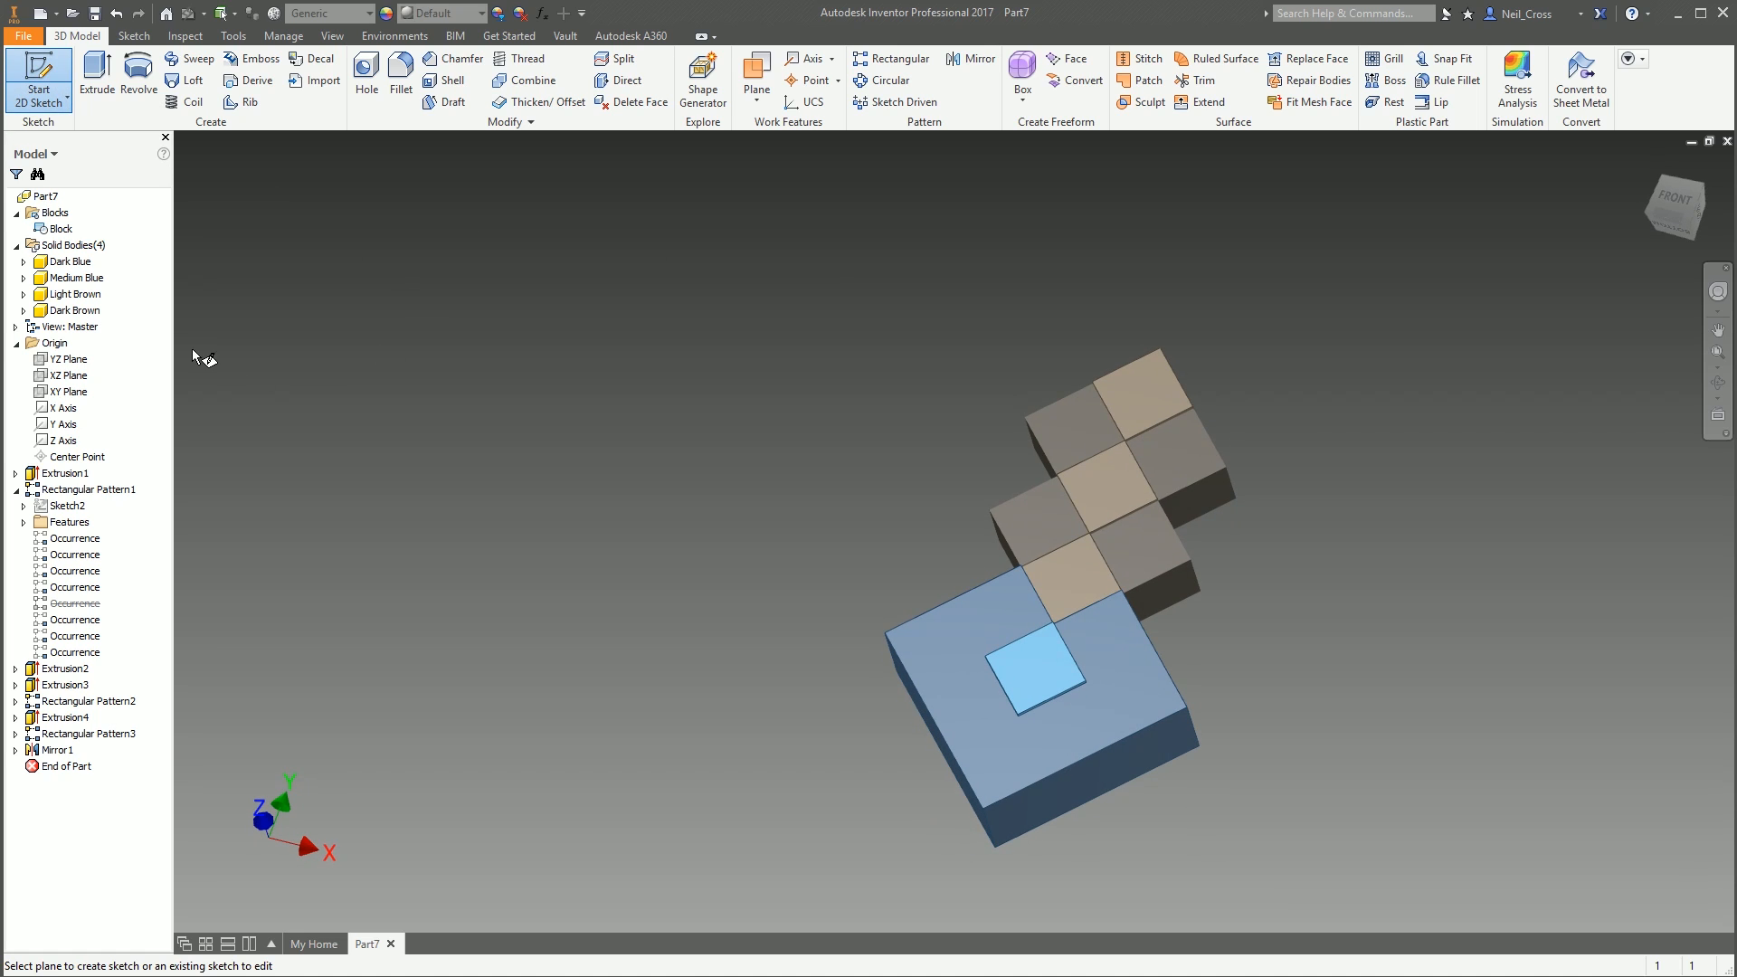
{"action": "left_click", "coordinate": [67, 392]}
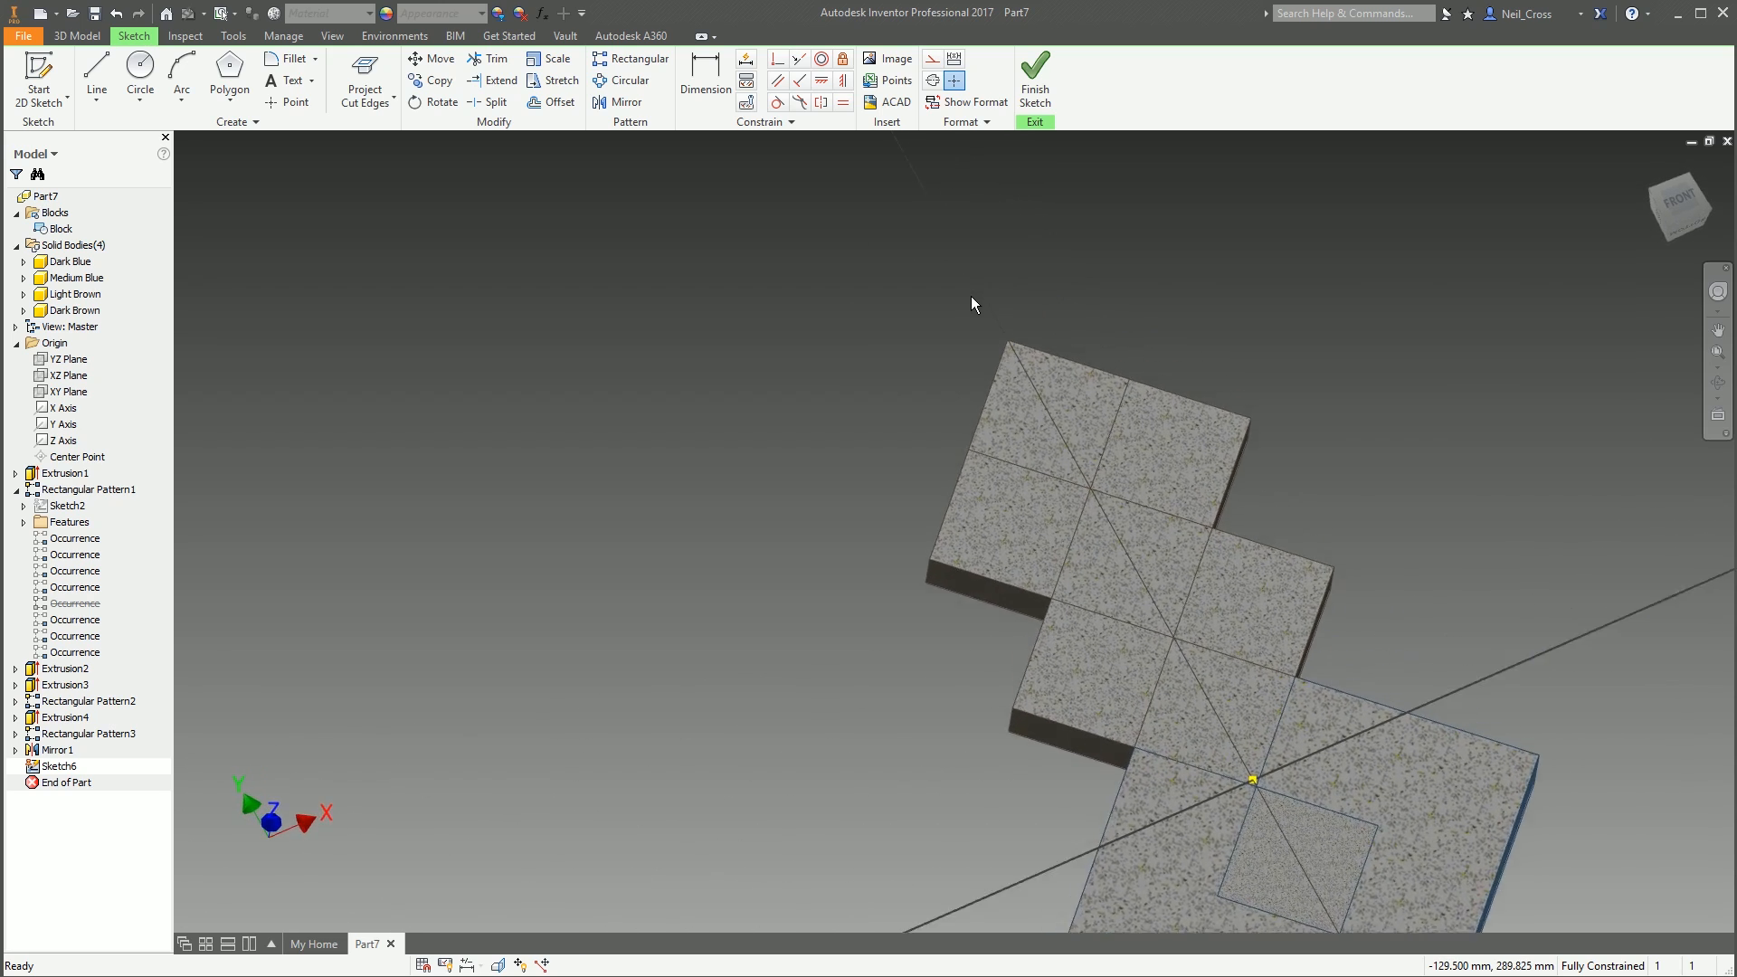
{"action": "left_click", "coordinate": [364, 76]}
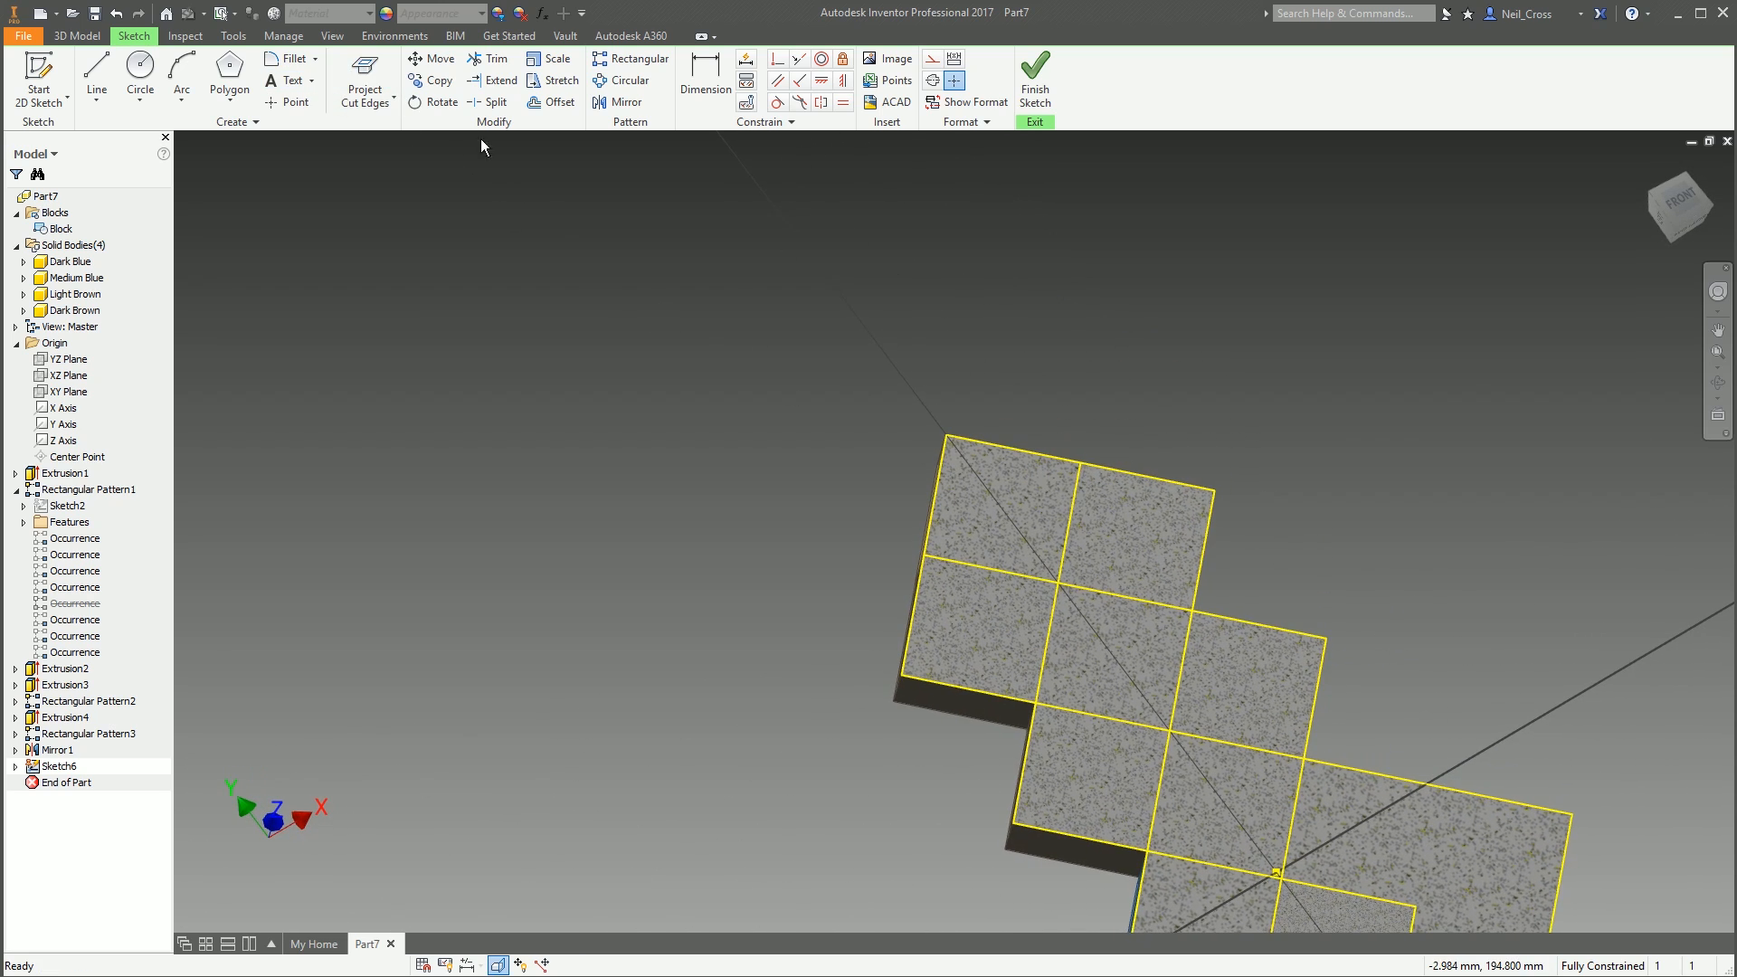
{"action": "scroll", "coordinate": [685, 428], "scroll_direction": "down", "scroll_amount": 3}
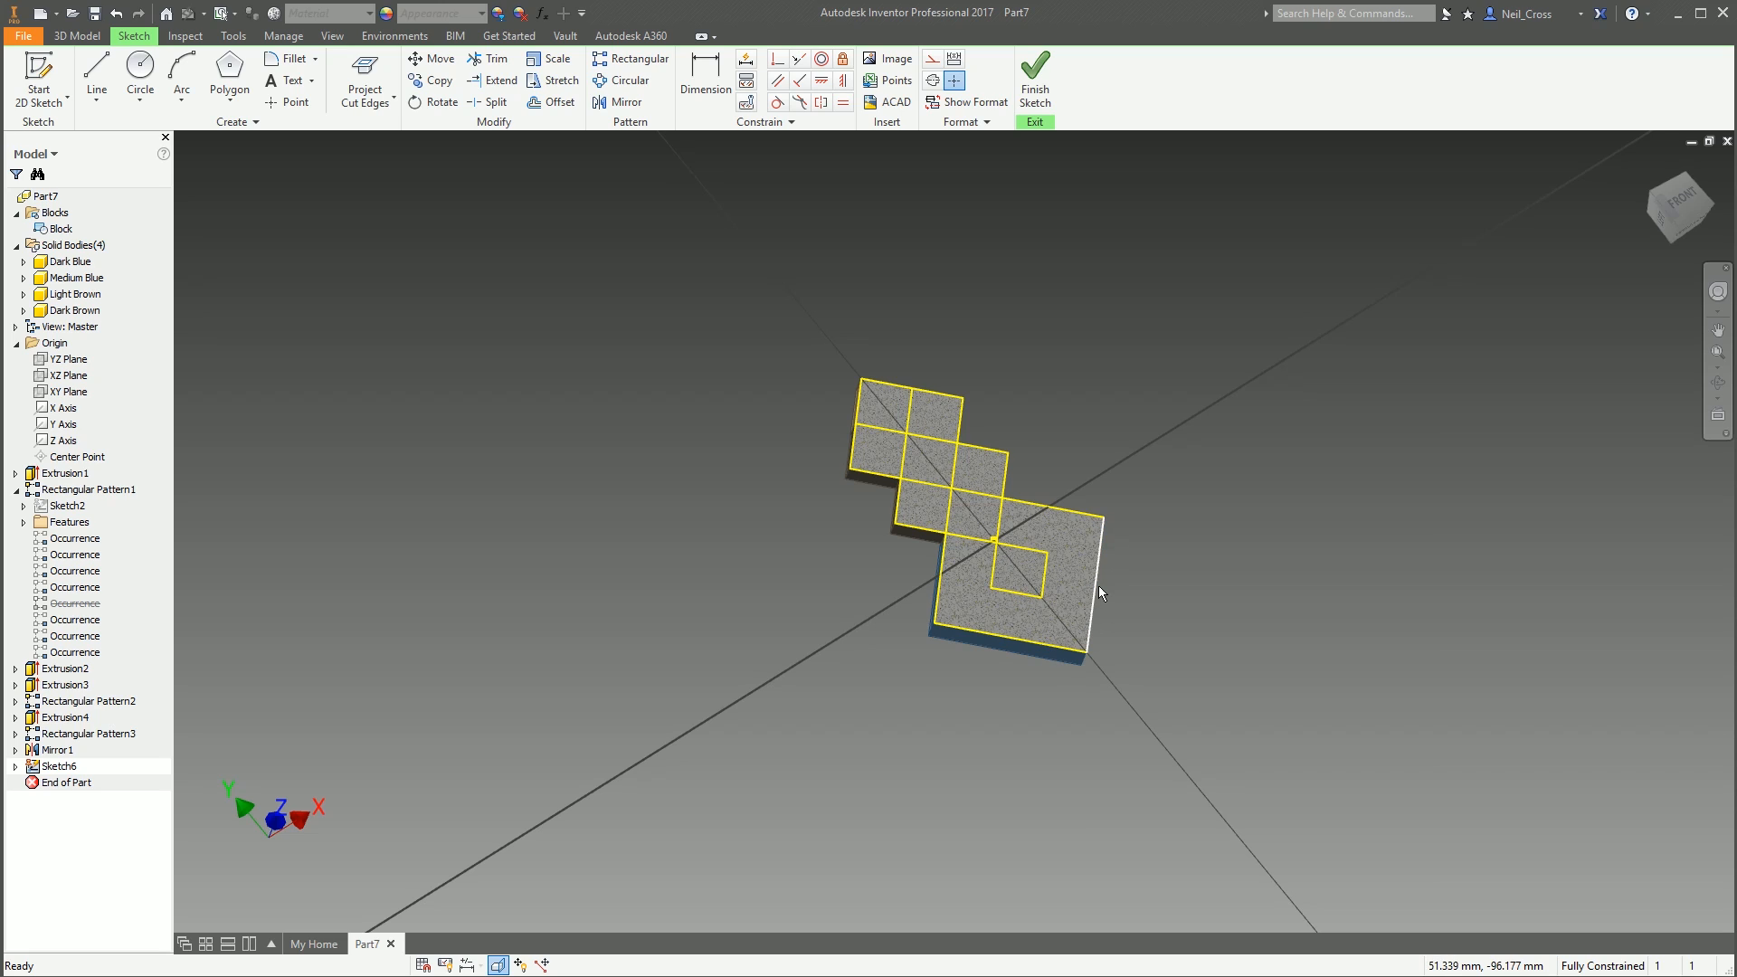
{"action": "scroll", "coordinate": [687, 331], "scroll_direction": "up", "scroll_amount": 2}
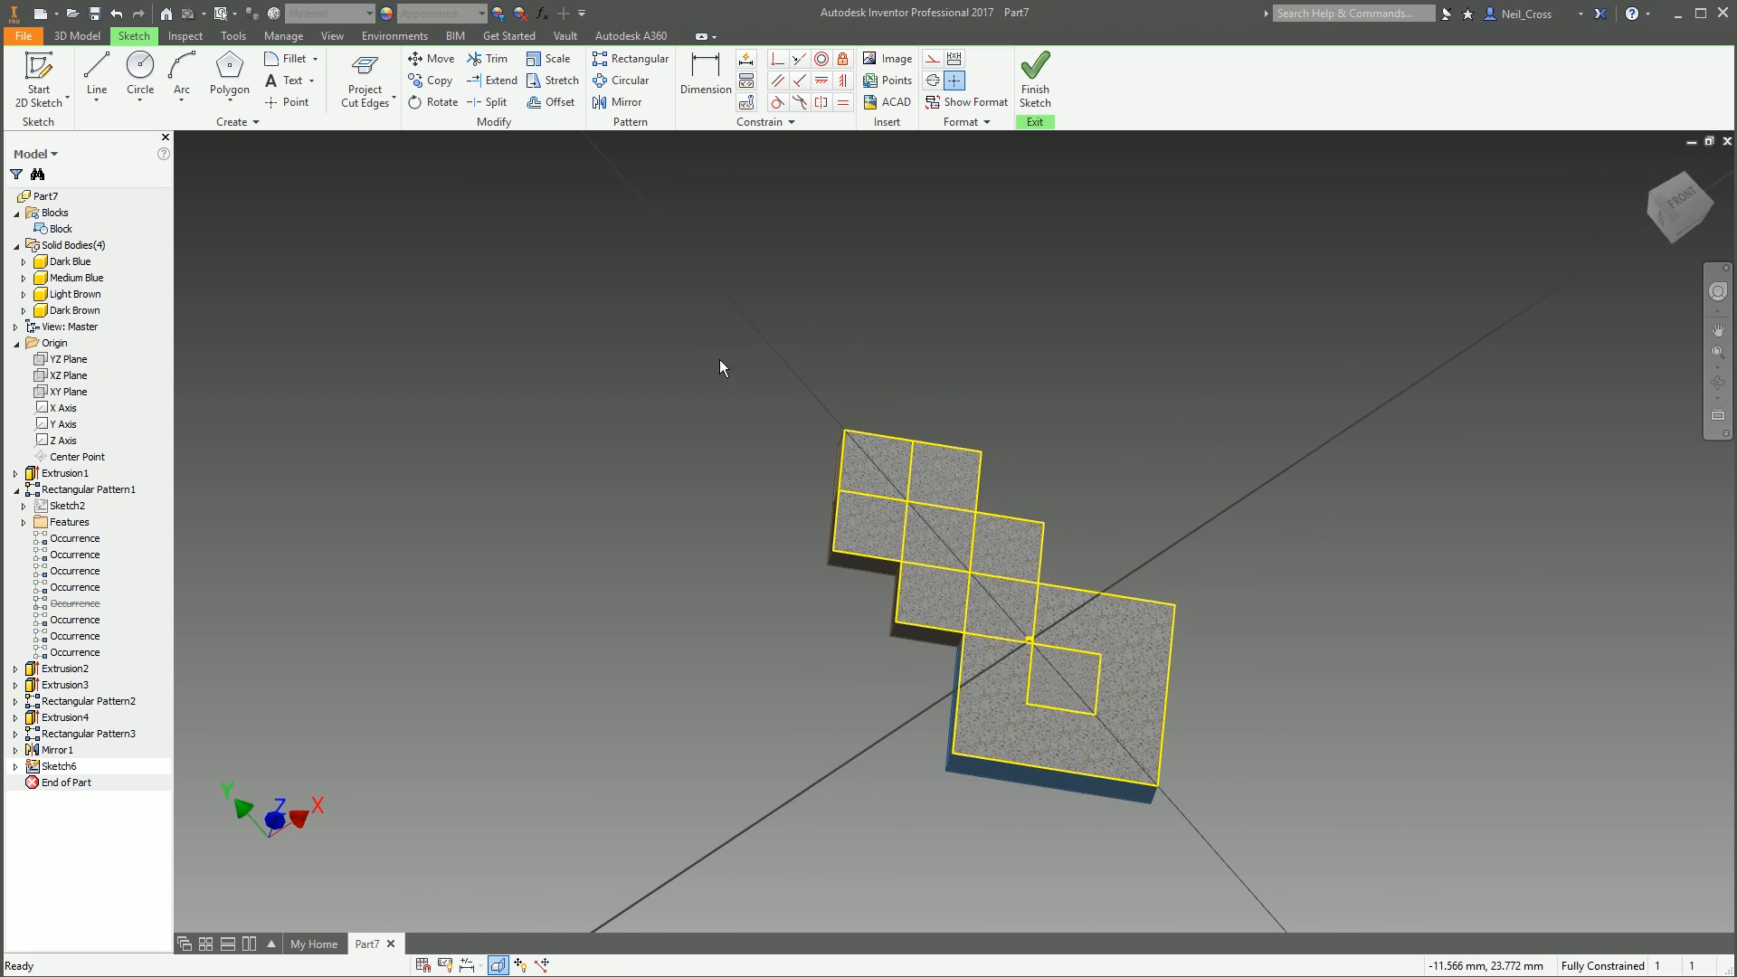
{"action": "left_click", "coordinate": [356, 96]}
{"action": "left_click", "coordinate": [373, 132]}
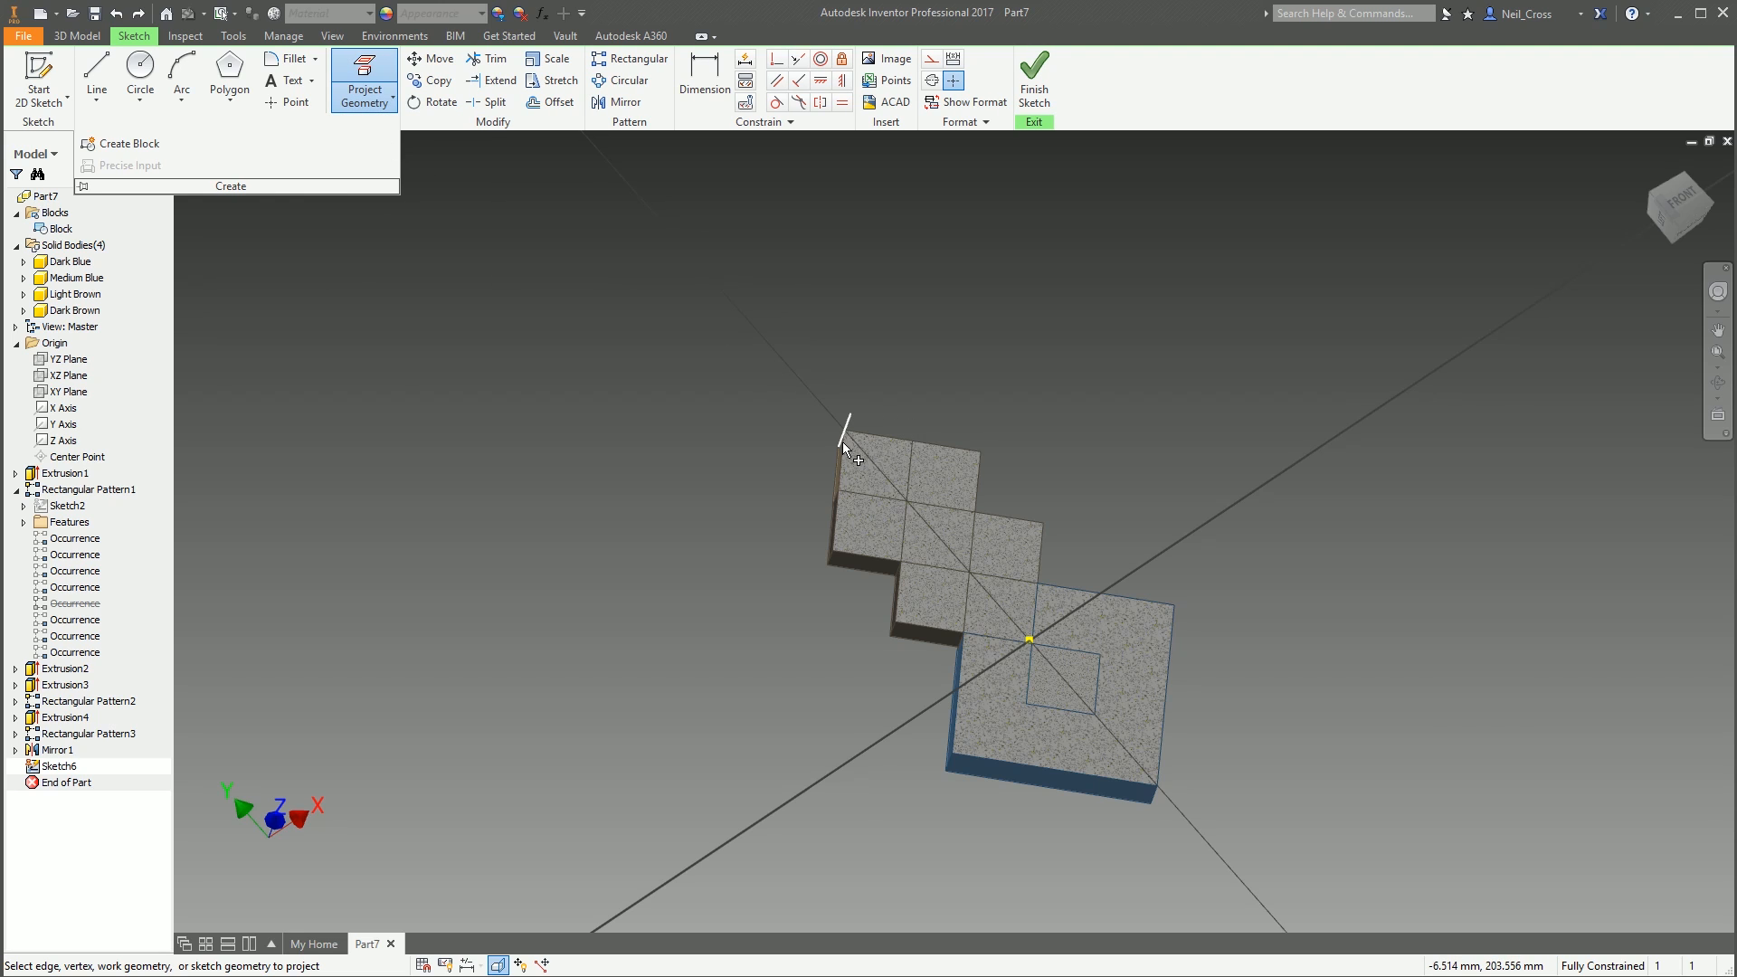
{"action": "scroll", "coordinate": [893, 519], "scroll_direction": "up", "scroll_amount": 2}
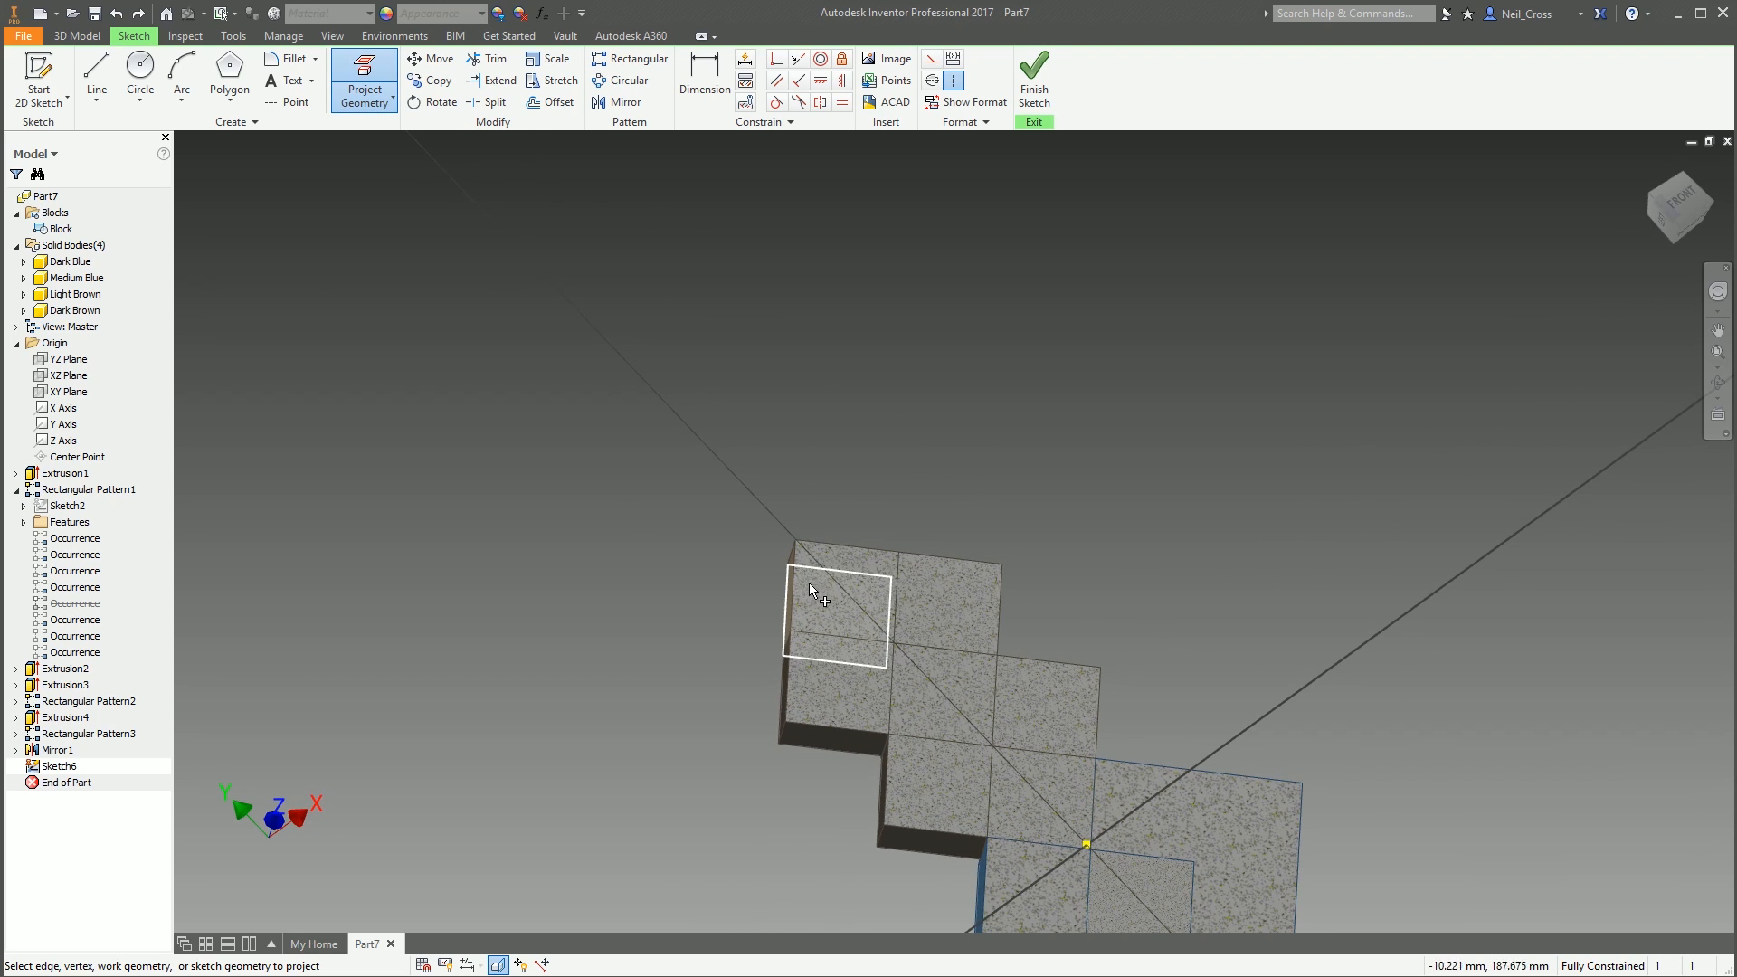
{"action": "mouse_move", "coordinate": [825, 579]}
{"action": "middle_mouse_down", "text": "shift"}
{"action": "mouse_move", "coordinate": [1111, 618]}
{"action": "mouse_move", "coordinate": [998, 601]}
{"action": "mouse_move", "coordinate": [946, 690]}
{"action": "mouse_move", "coordinate": [884, 721]}
{"action": "mouse_move", "coordinate": [961, 749]}
{"action": "mouse_move", "coordinate": [982, 574]}
{"action": "mouse_move", "coordinate": [996, 600]}
{"action": "mouse_move", "coordinate": [1061, 590]}
{"action": "mouse_move", "coordinate": [1097, 572]}
{"action": "mouse_move", "coordinate": [1067, 543]}
{"action": "middle_mouse_up", "text": "shift"}
{"action": "scroll", "coordinate": [1111, 619], "scroll_direction": "up", "scroll_amount": 2}
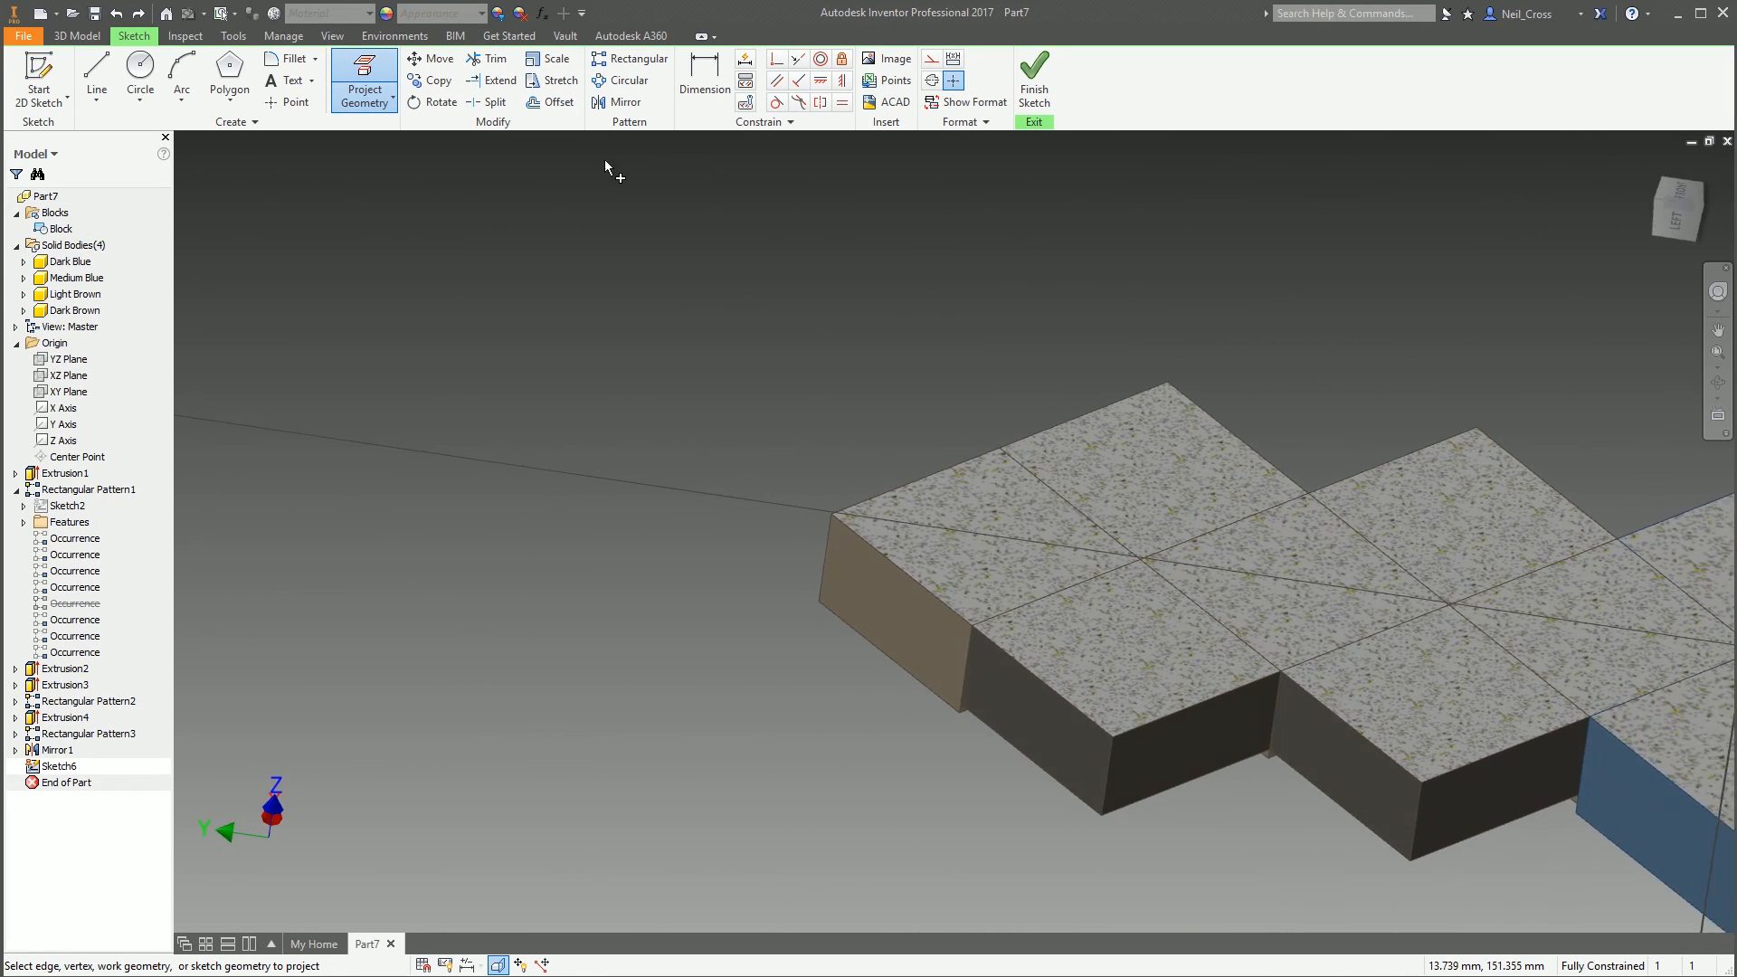
Project the cut edges of the bodies into the current sketch again
{"action": "left_click", "coordinate": [393, 96]}
{"action": "left_click", "coordinate": [389, 159]}
{"action": "scroll", "coordinate": [1435, 603], "scroll_direction": "down", "scroll_amount": 3}
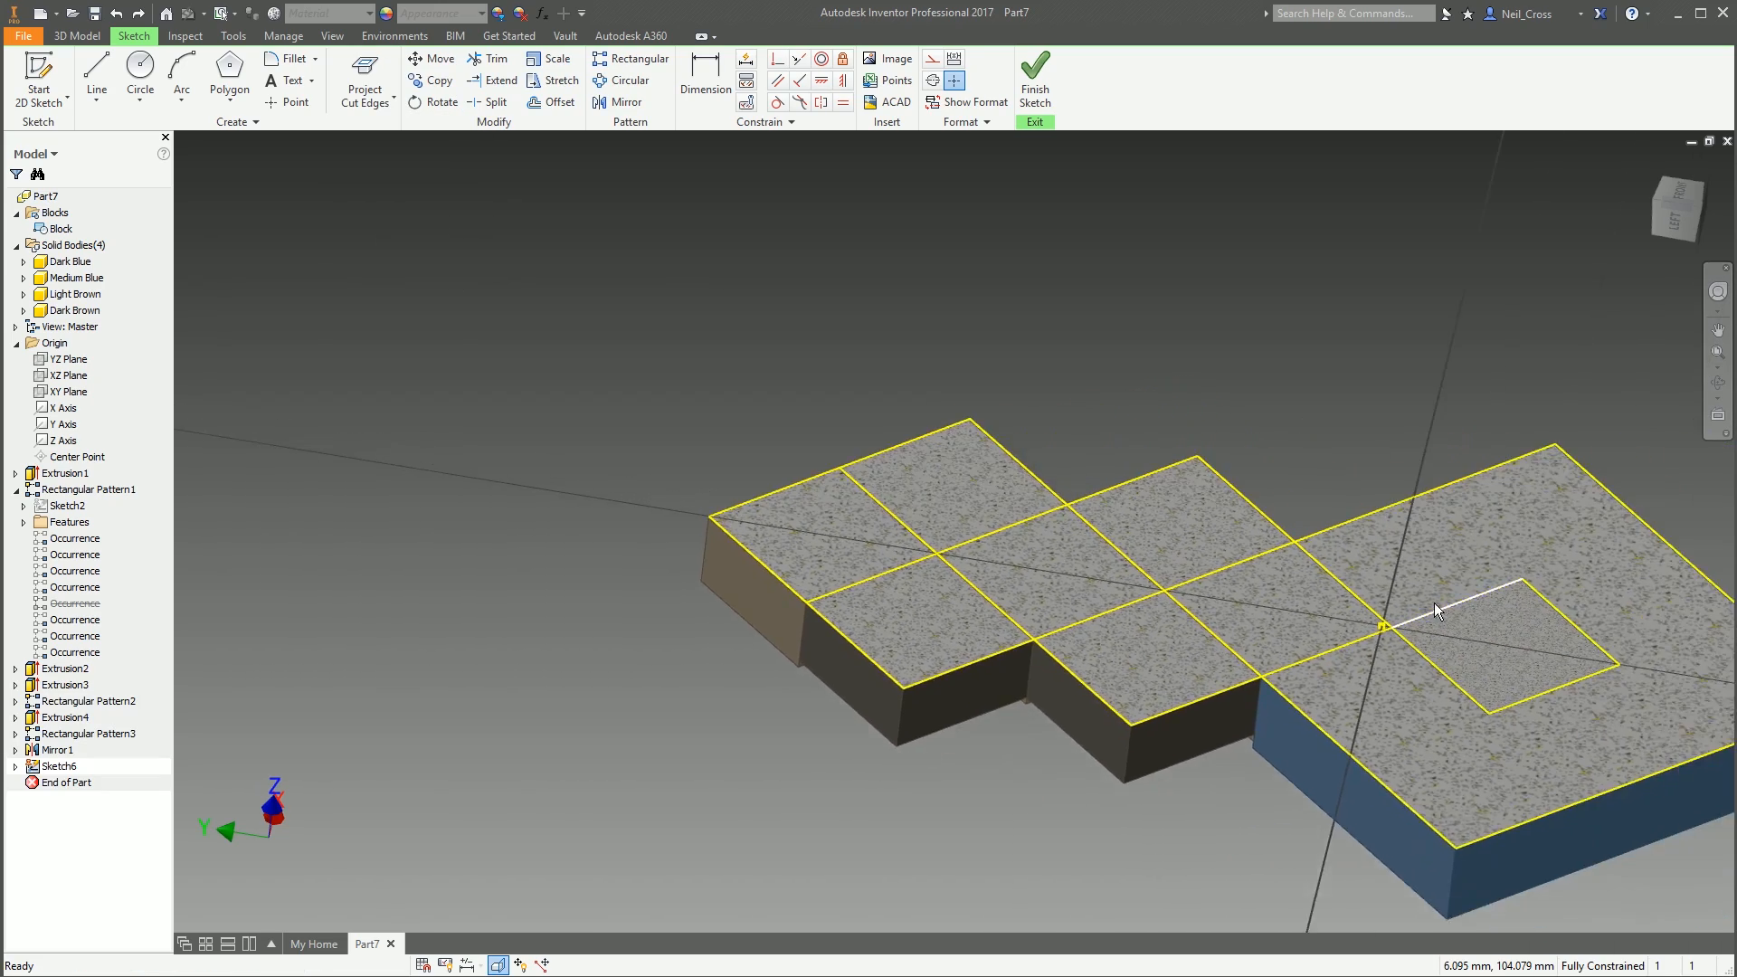
{"action": "scroll", "coordinate": [916, 615], "scroll_direction": "up", "scroll_amount": 1}
{"action": "scroll", "coordinate": [599, 396], "scroll_direction": "up", "scroll_amount": 1}
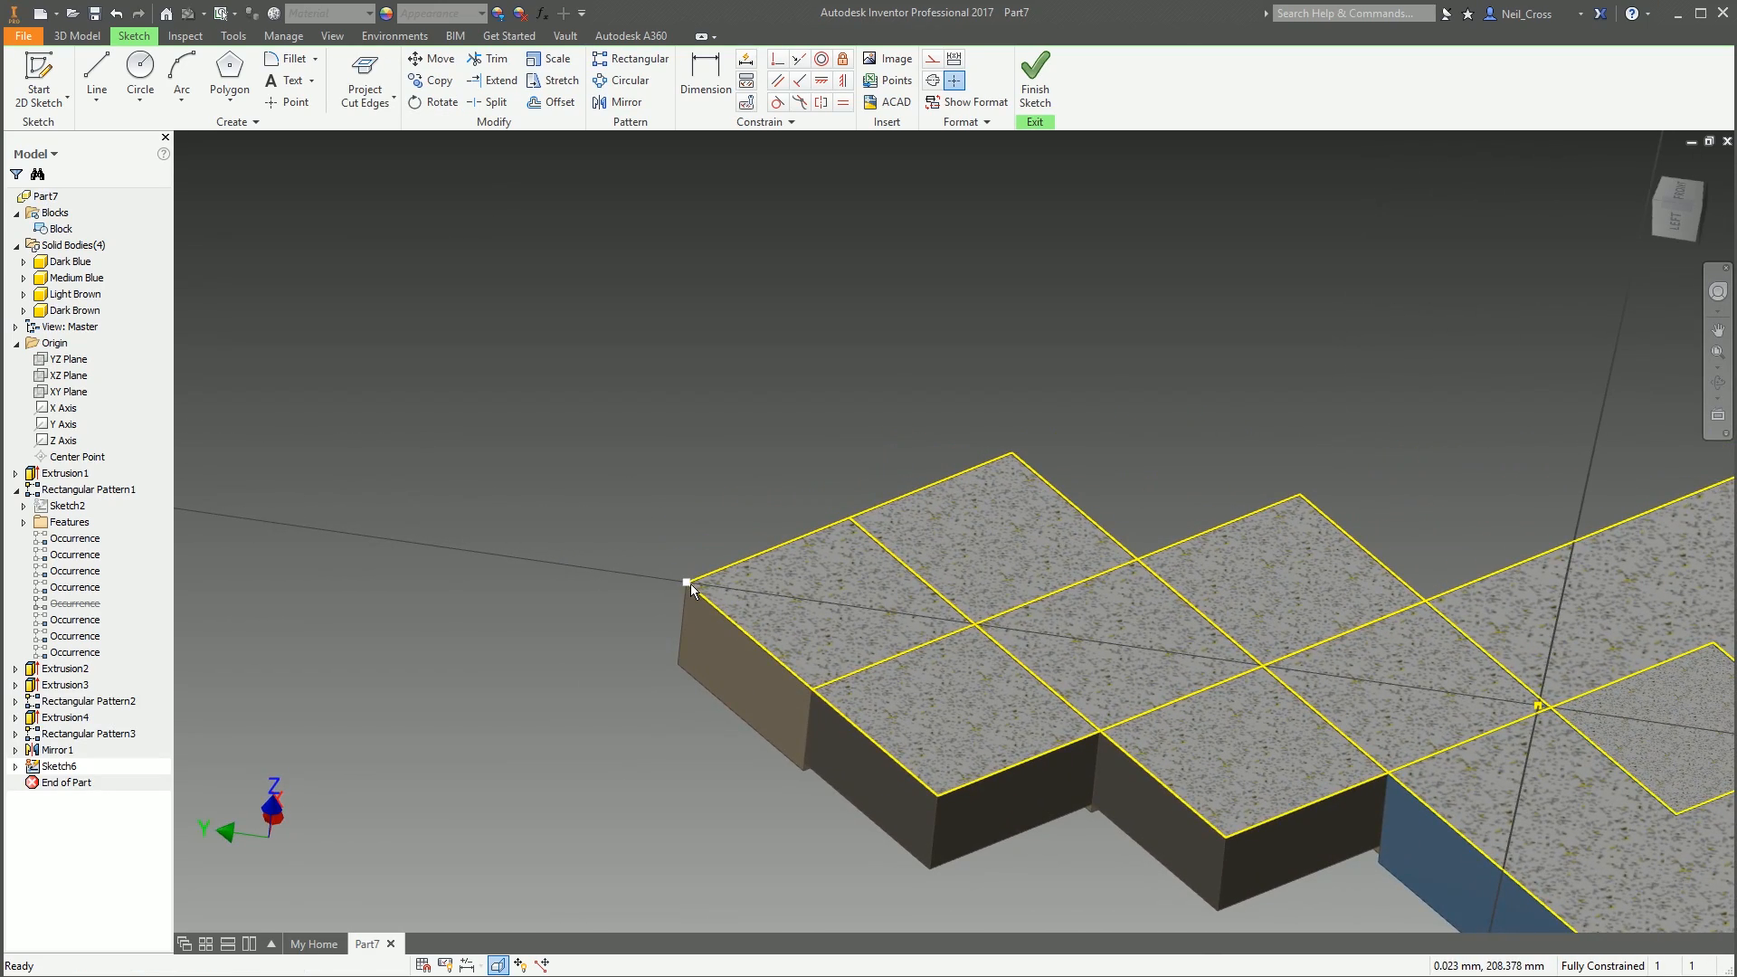
Place a Block instance with its corner on the outer tip of the end light brown block, and finish the sketch
{"action": "middle_click_drag", "start_coordinate": [1132, 411], "coordinate": [174, 181], "text": "shift"}
{"action": "right_click", "coordinate": [61, 230]}
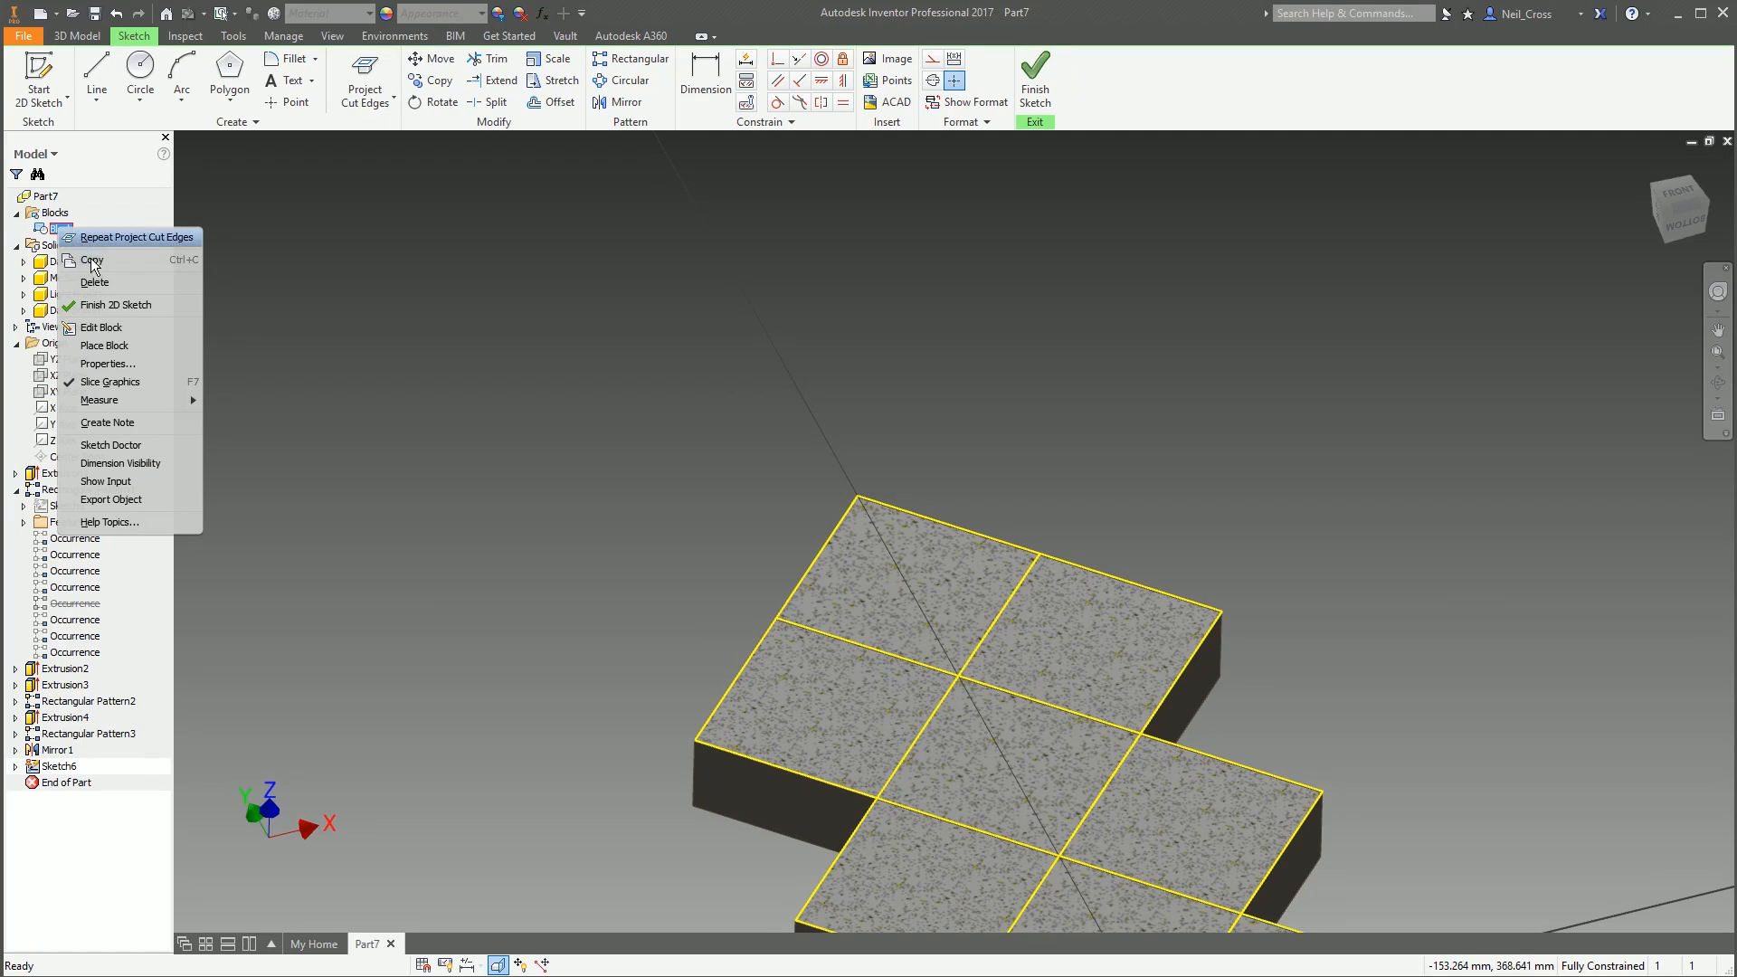
{"action": "left_click", "coordinate": [126, 331]}
{"action": "left_click", "coordinate": [858, 496]}
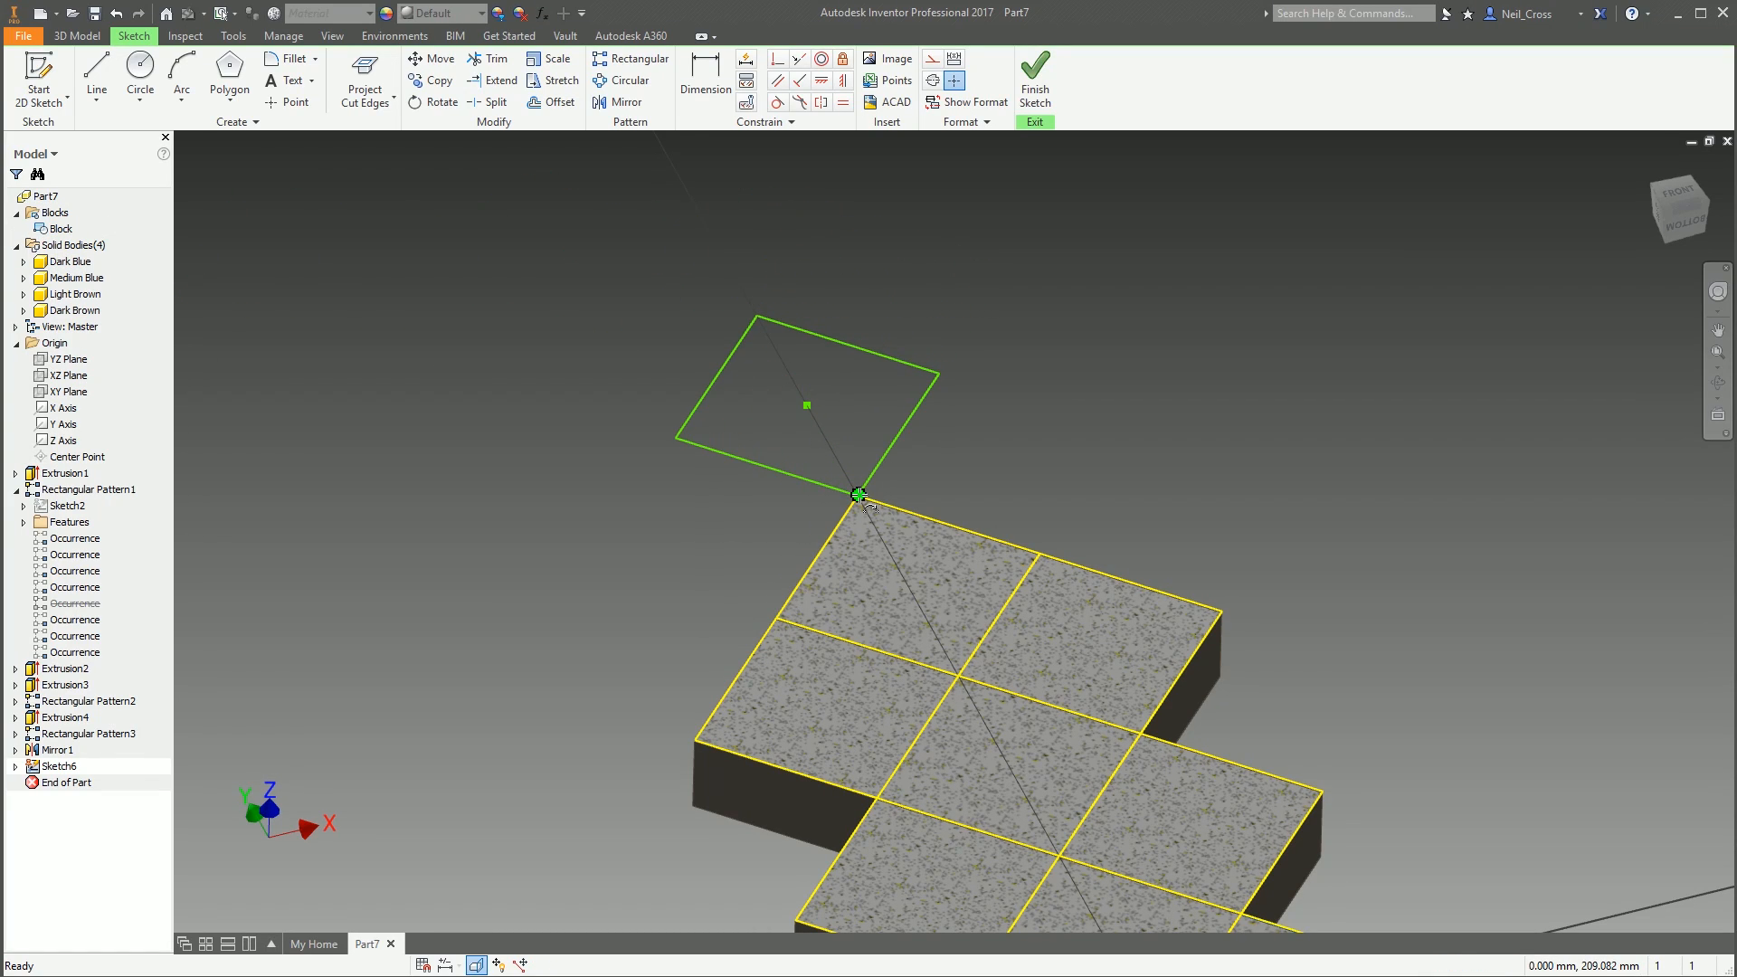
{"action": "left_click", "coordinate": [1037, 106]}
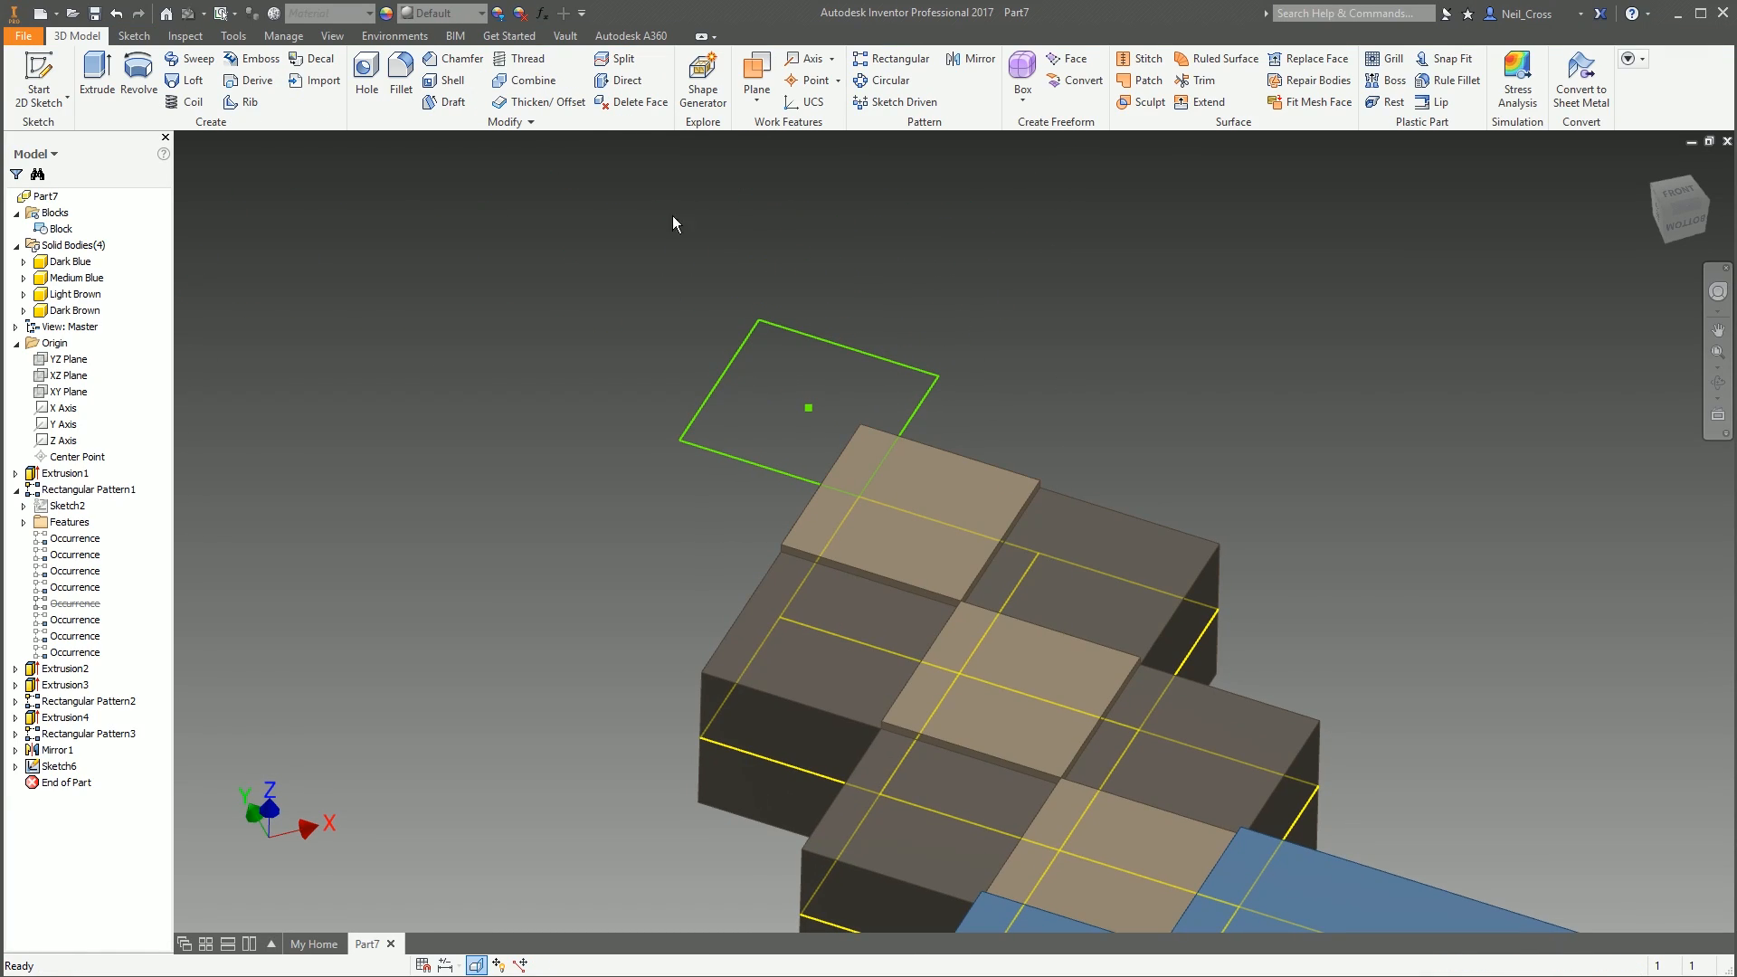
Set up an extrusion of the placed block profile, joined to the Medium Blue body and symmetric about the sketch plane
{"action": "left_click", "coordinate": [101, 76]}
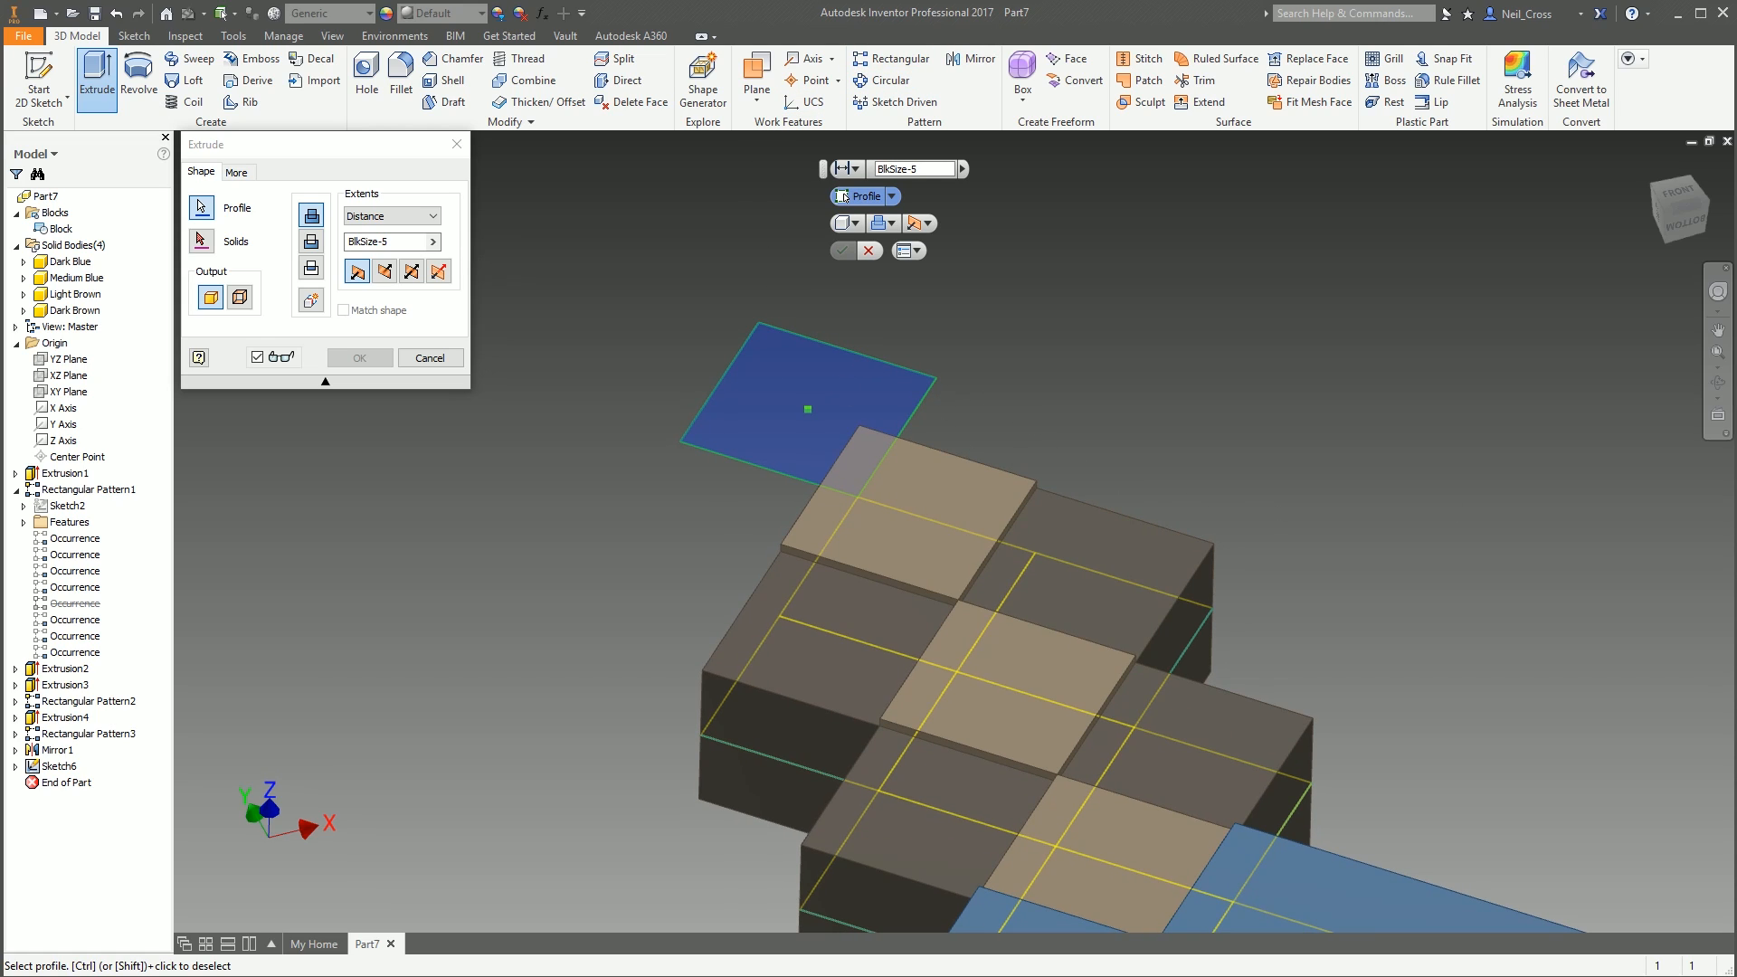
{"action": "left_click_drag", "start_coordinate": [1736, 109], "coordinate": [1702, 90]}
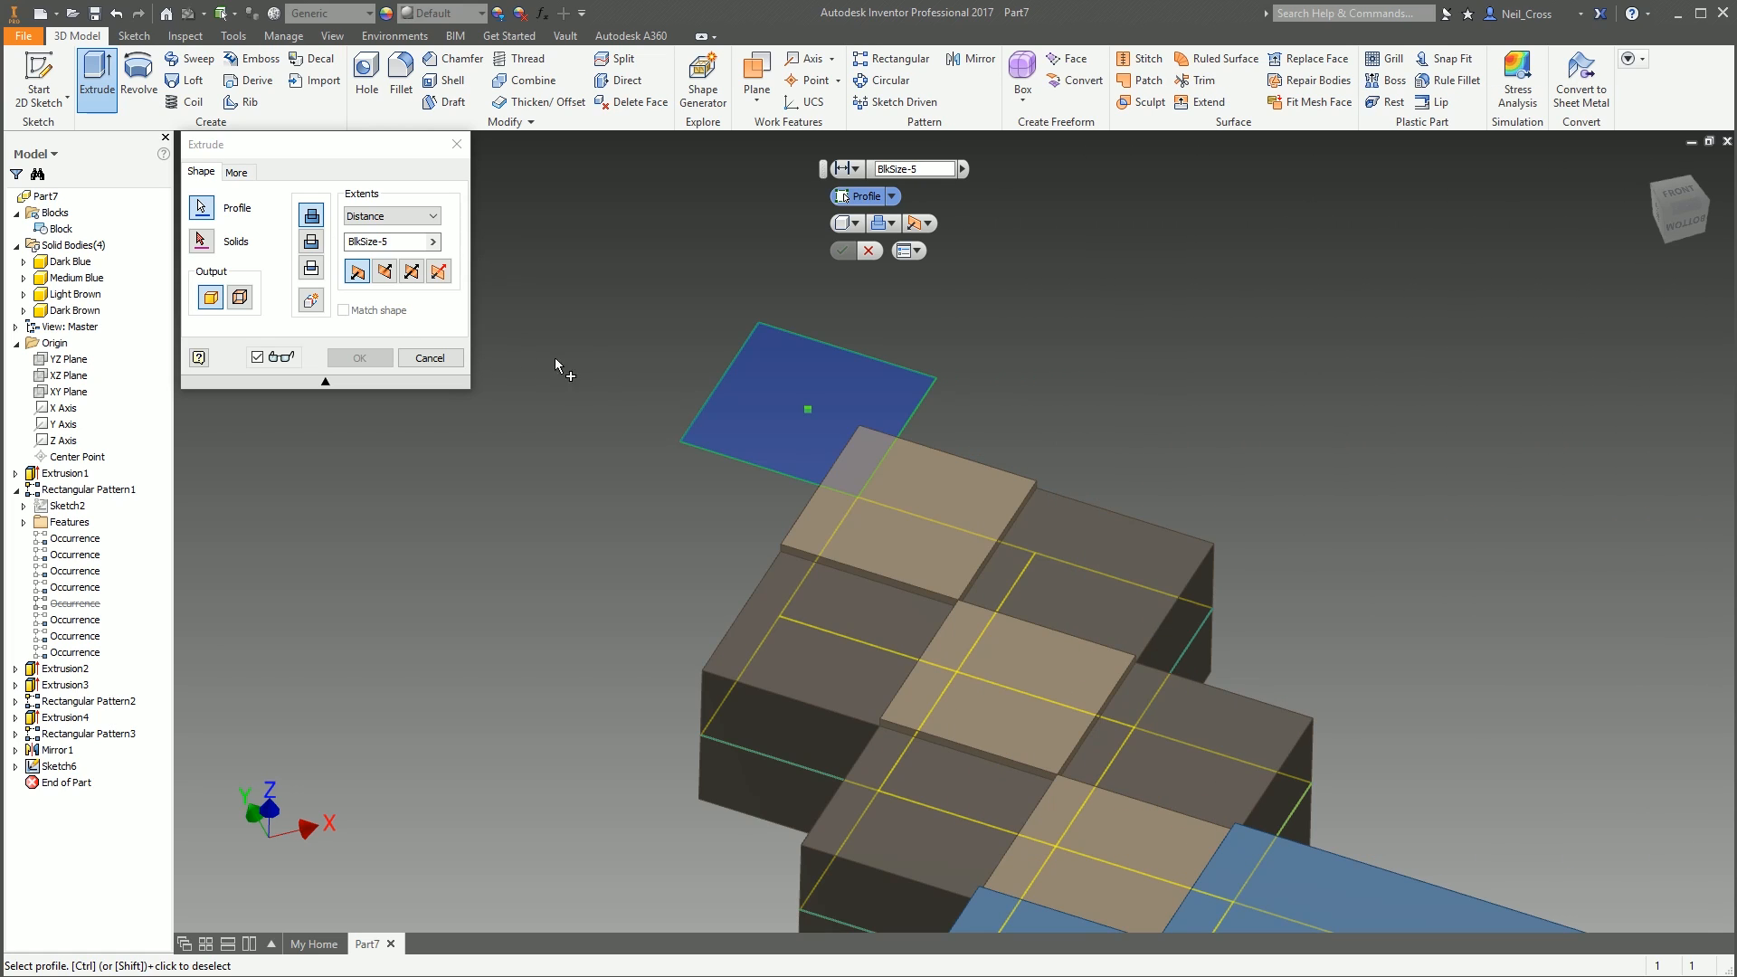
{"action": "left_click", "coordinate": [201, 241]}
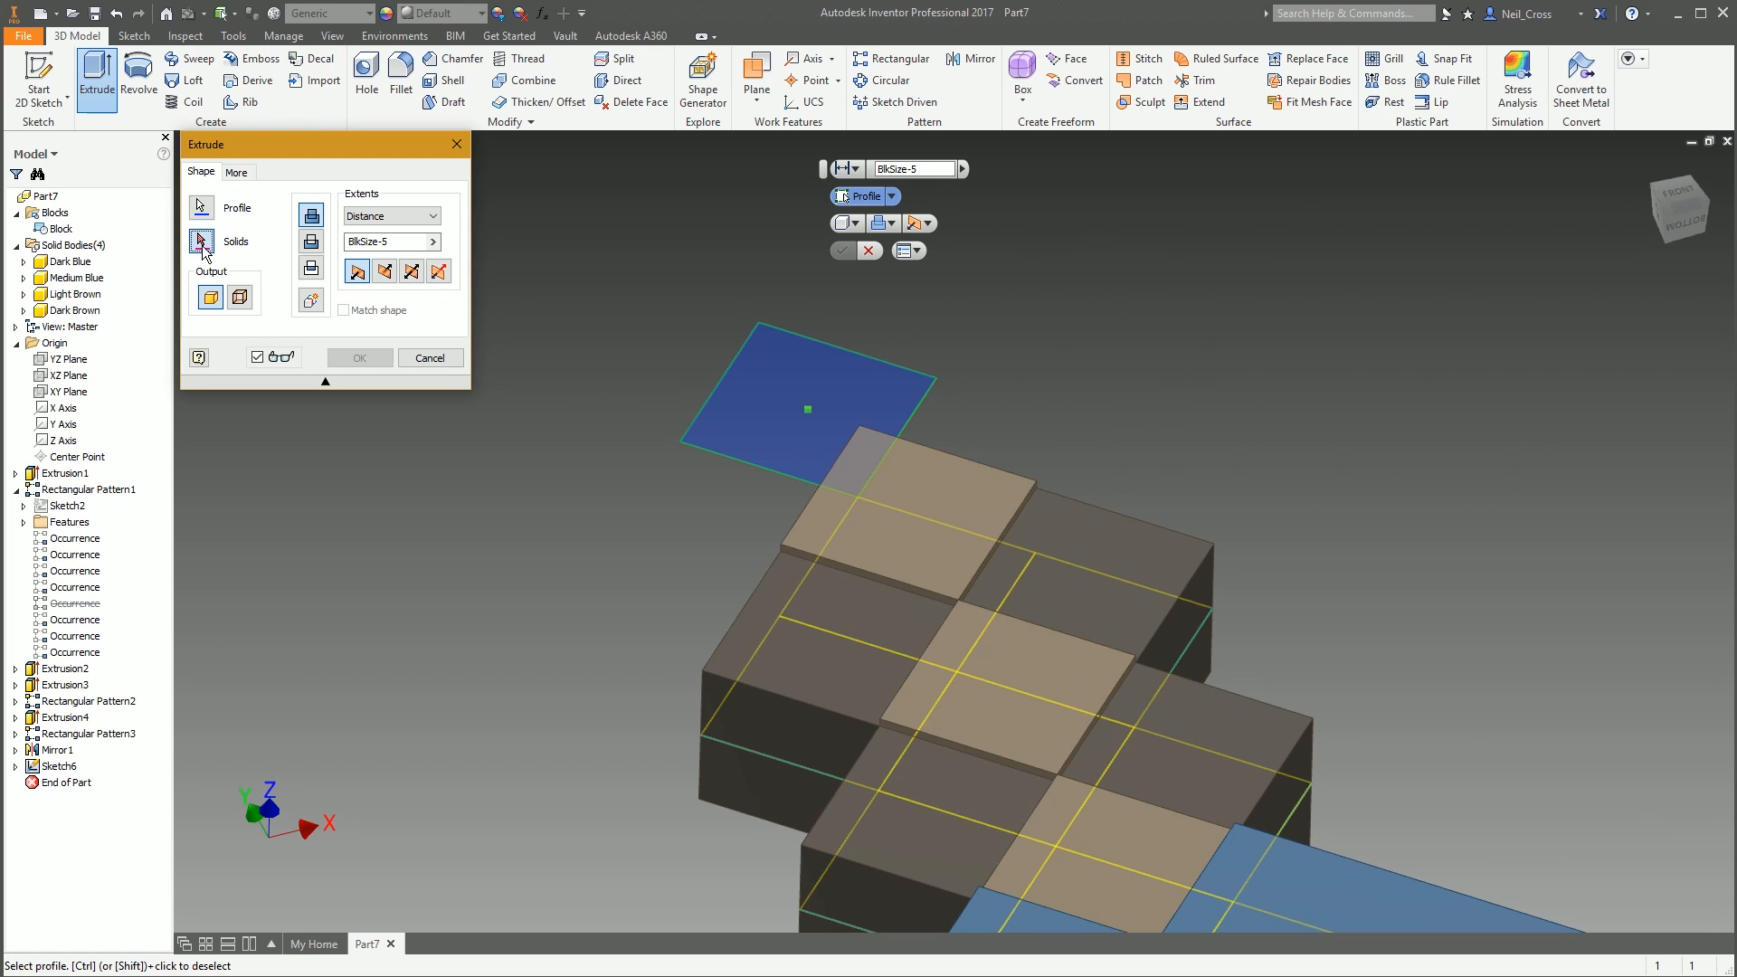
{"action": "scroll", "coordinate": [551, 259], "scroll_direction": "up", "scroll_amount": 2}
{"action": "left_click", "coordinate": [1002, 772]}
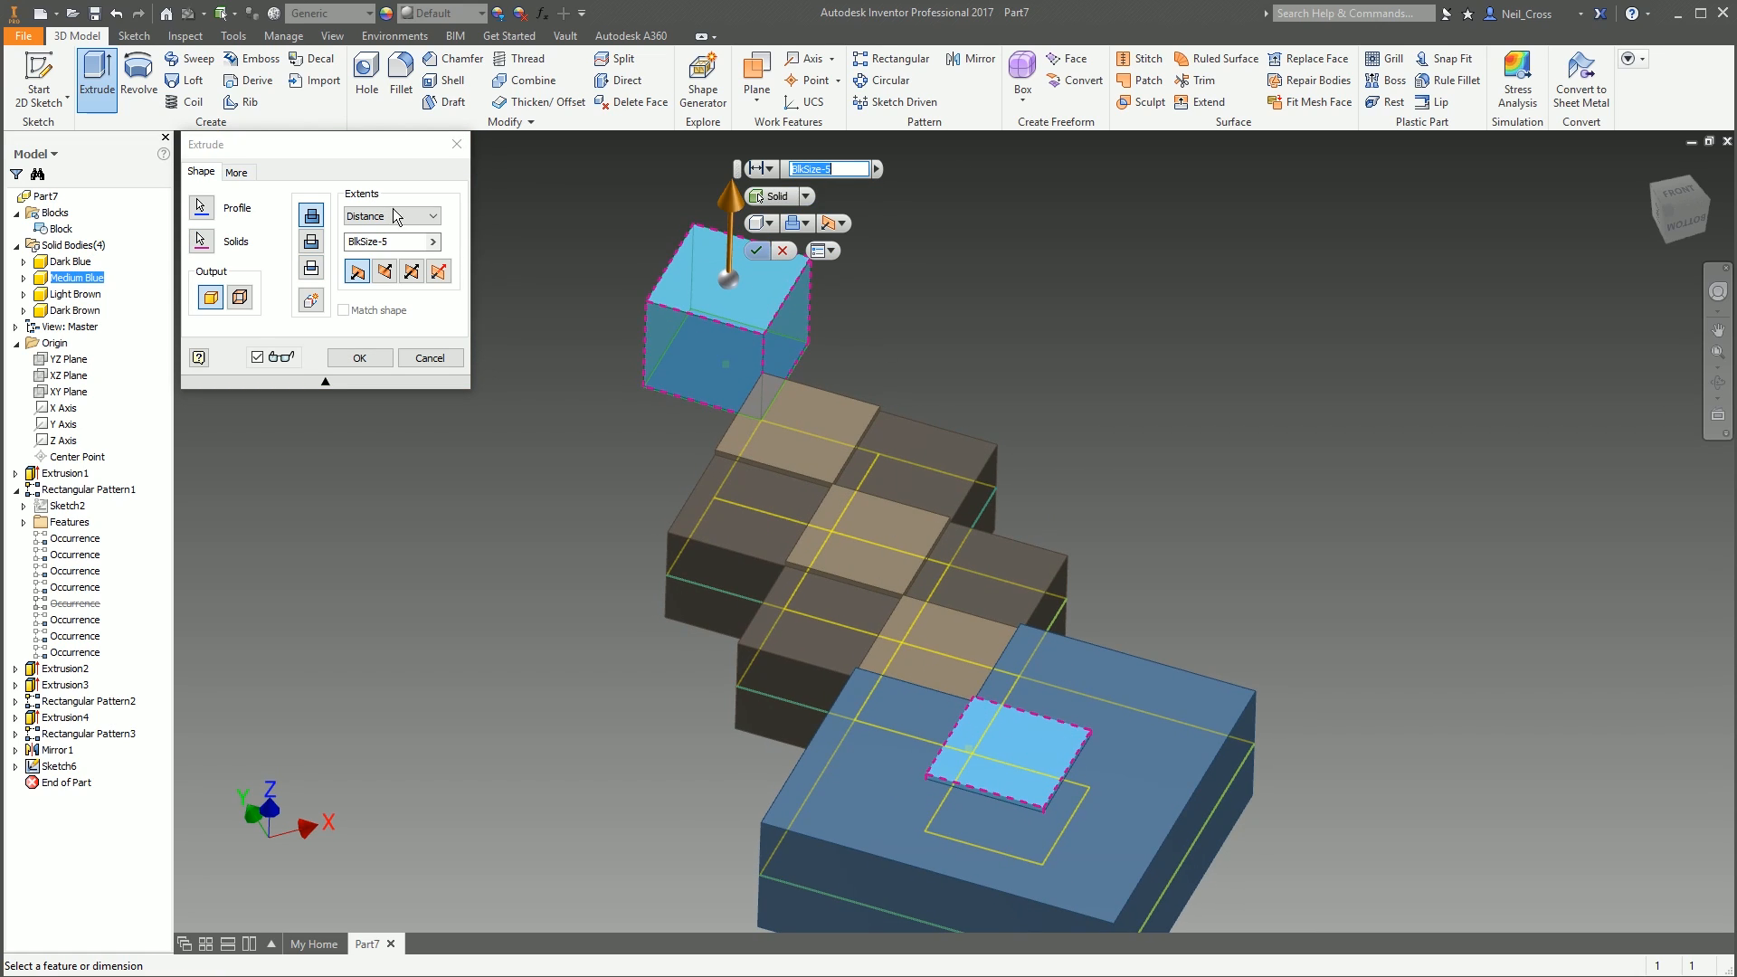
{"action": "left_click", "coordinate": [412, 272]}
{"action": "middle_click_drag", "start_coordinate": [411, 272], "coordinate": [700, 306], "text": "shift"}
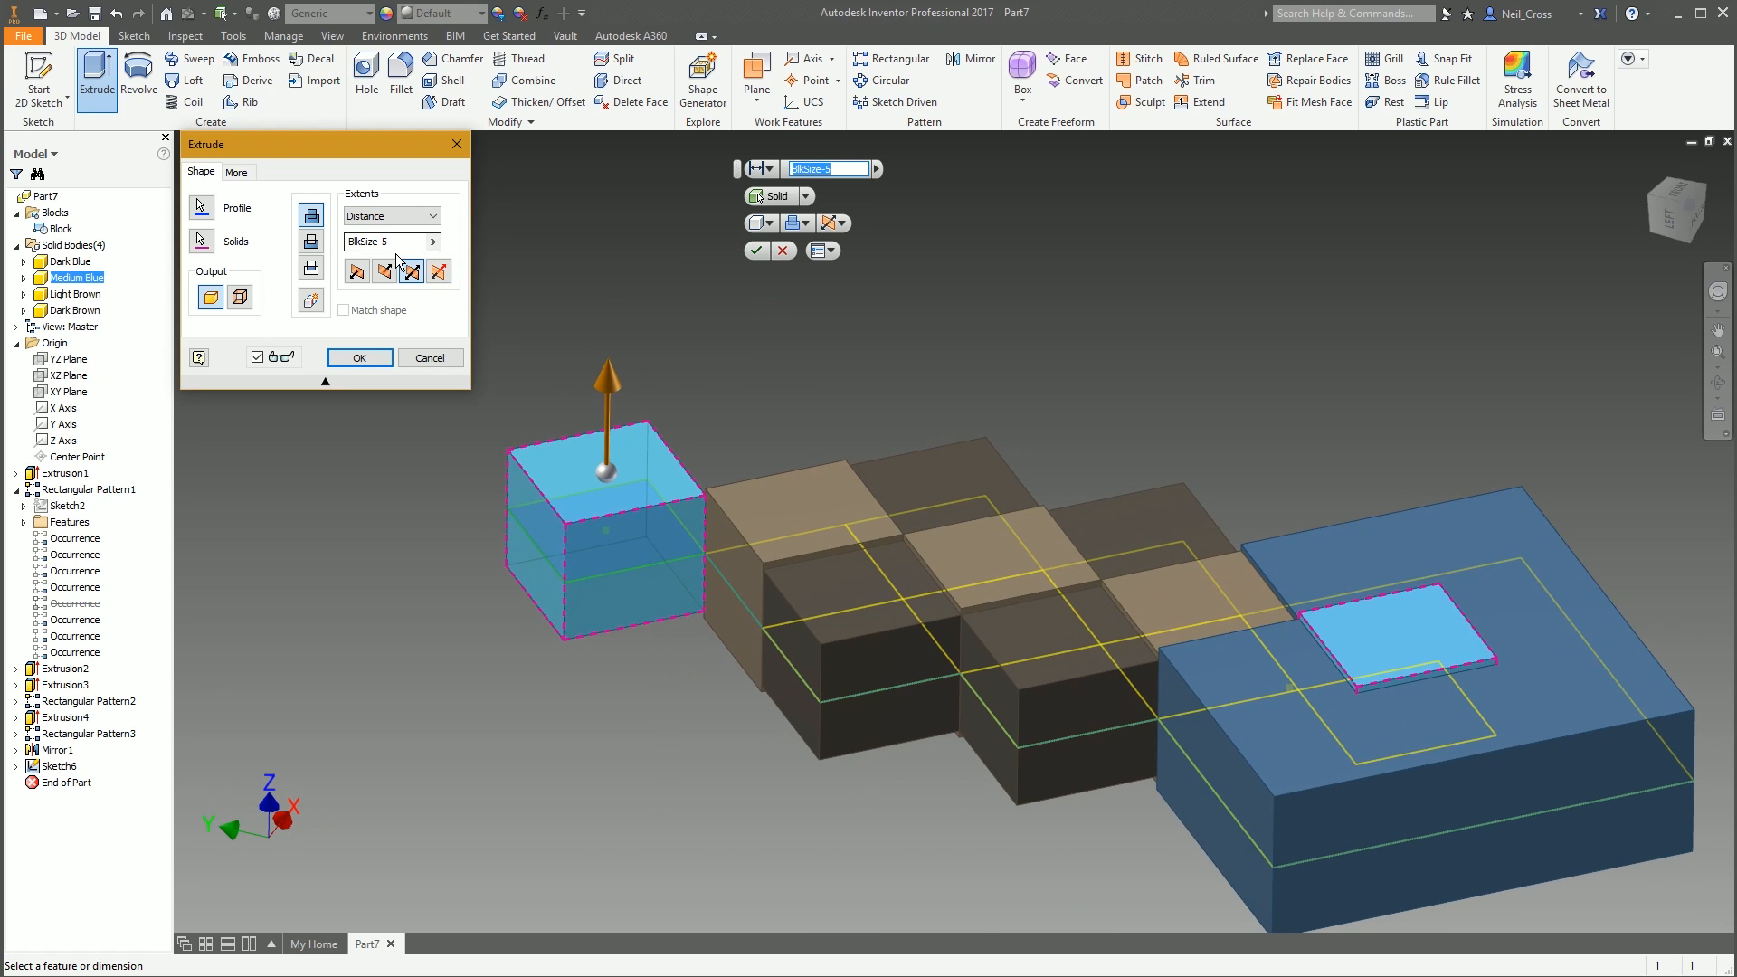
{"action": "key", "text": "Return"}
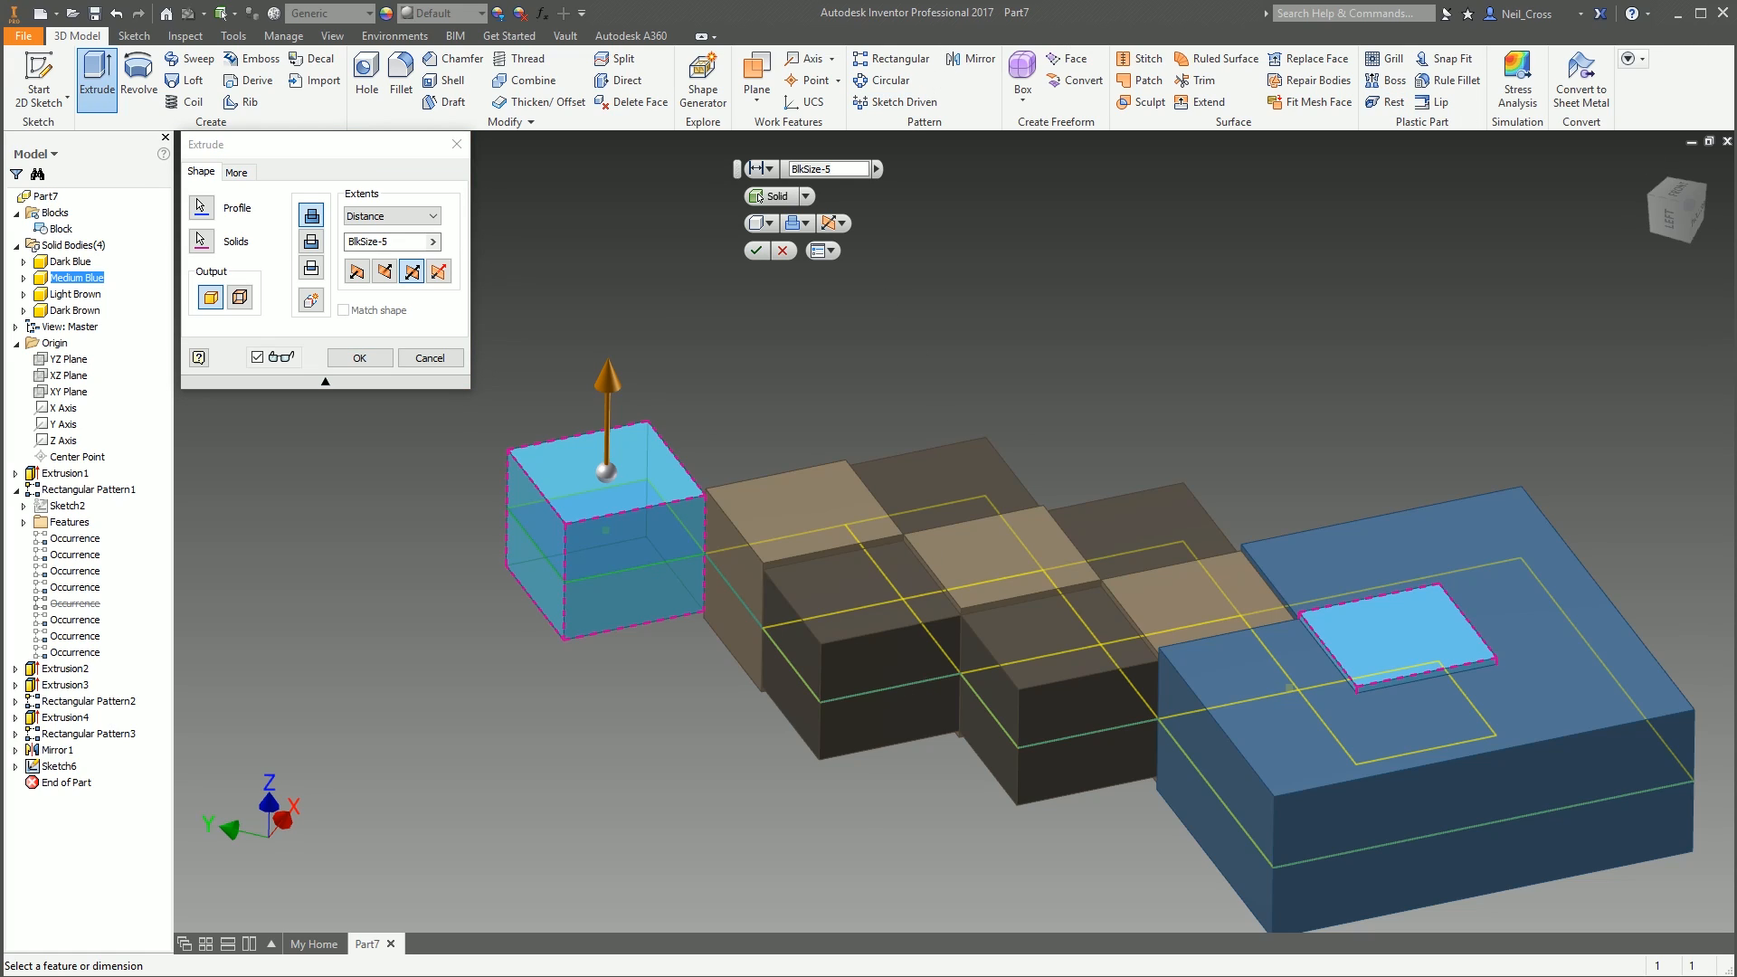
Set the extrusion distance to BlkSize+5 and complete the extrusion
{"action": "left_click", "coordinate": [398, 241]}
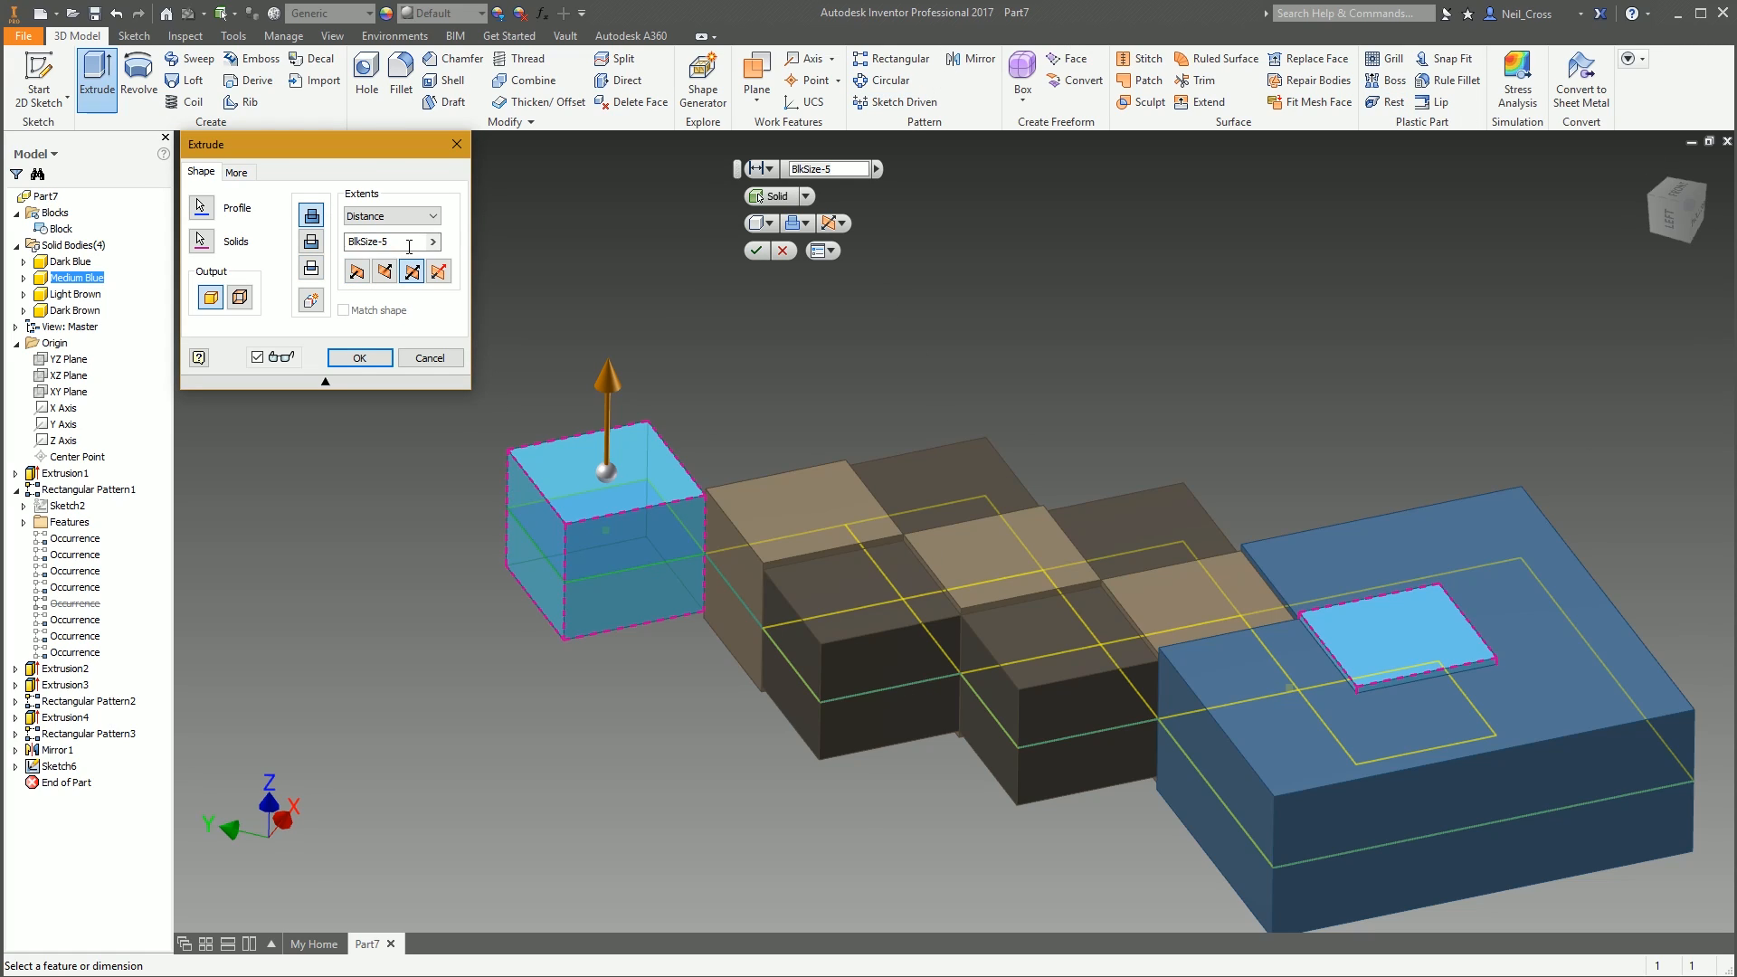
{"action": "key", "text": "BackSpace"}
{"action": "key", "text": "BackSpace"}
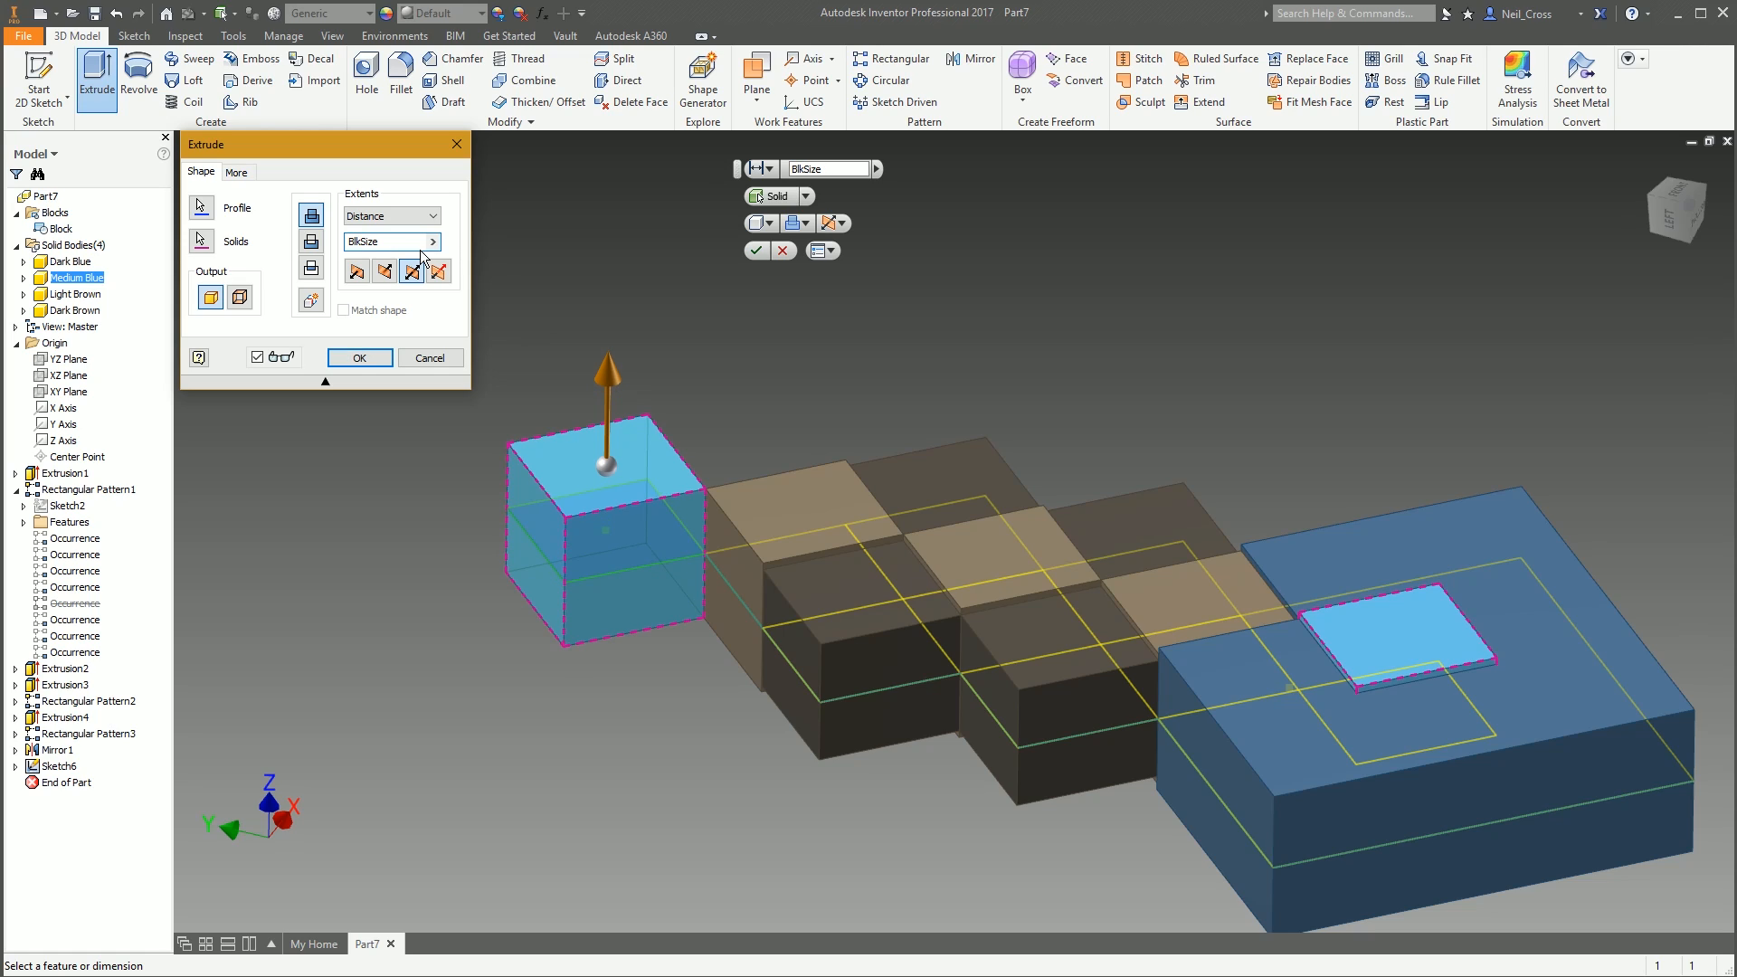
{"action": "type", "text": "+5"}
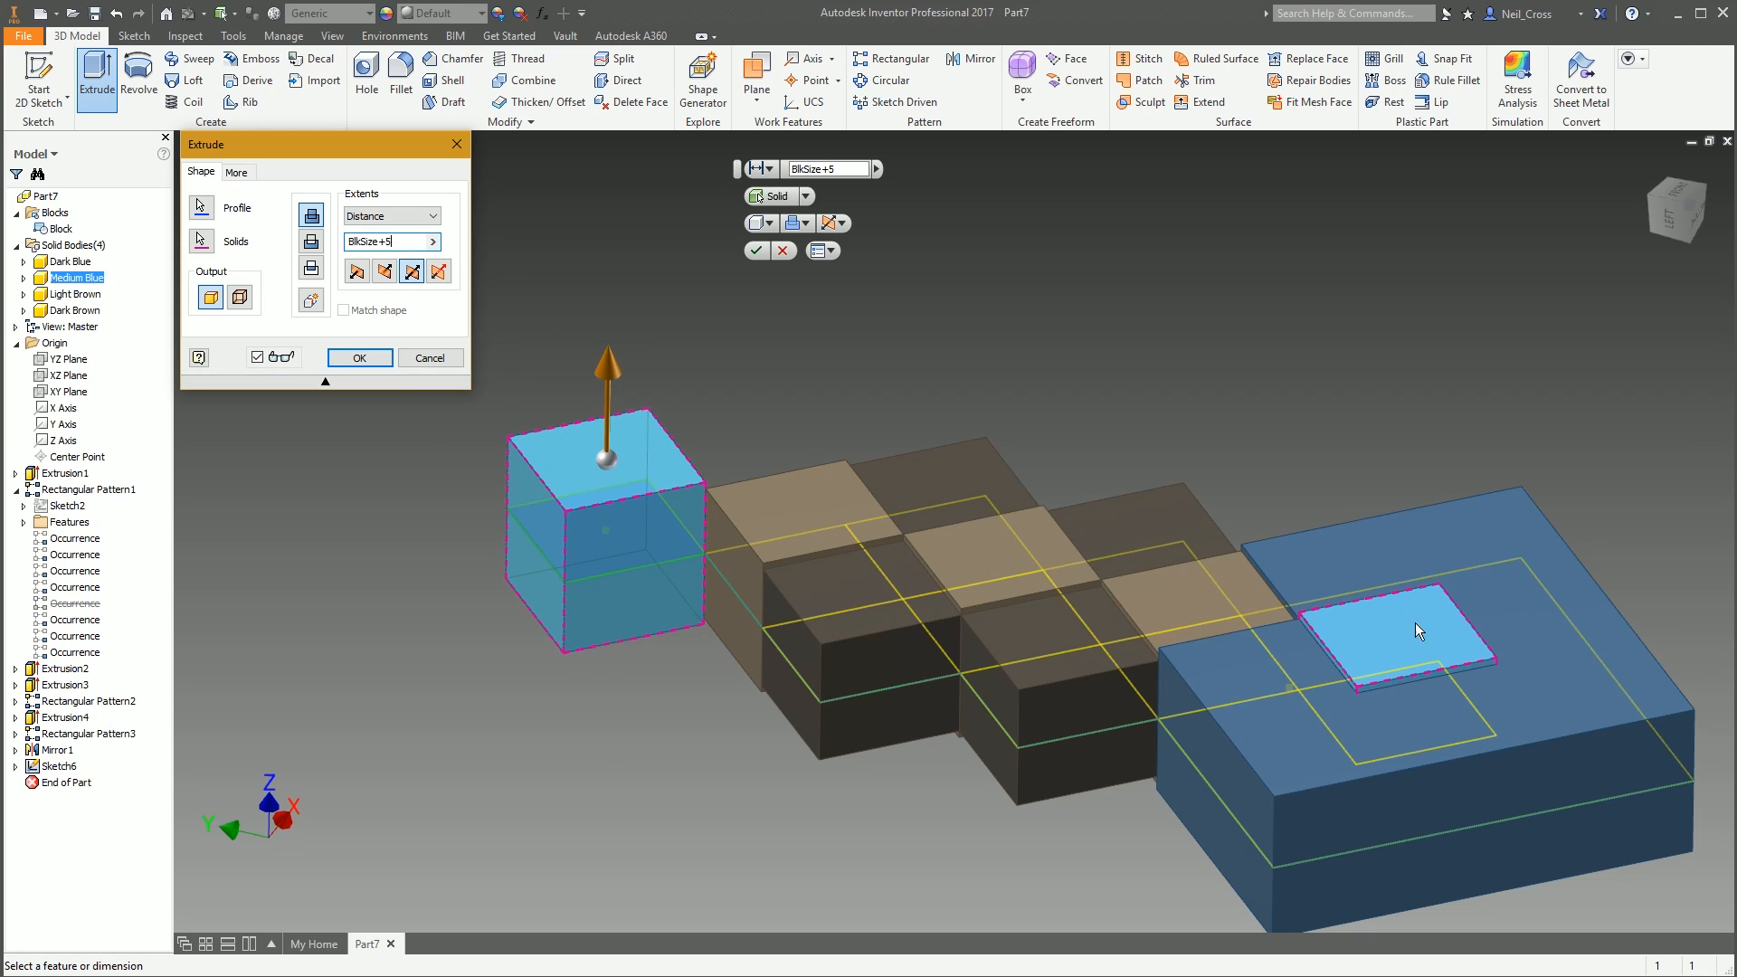
{"action": "left_click", "coordinate": [369, 360]}
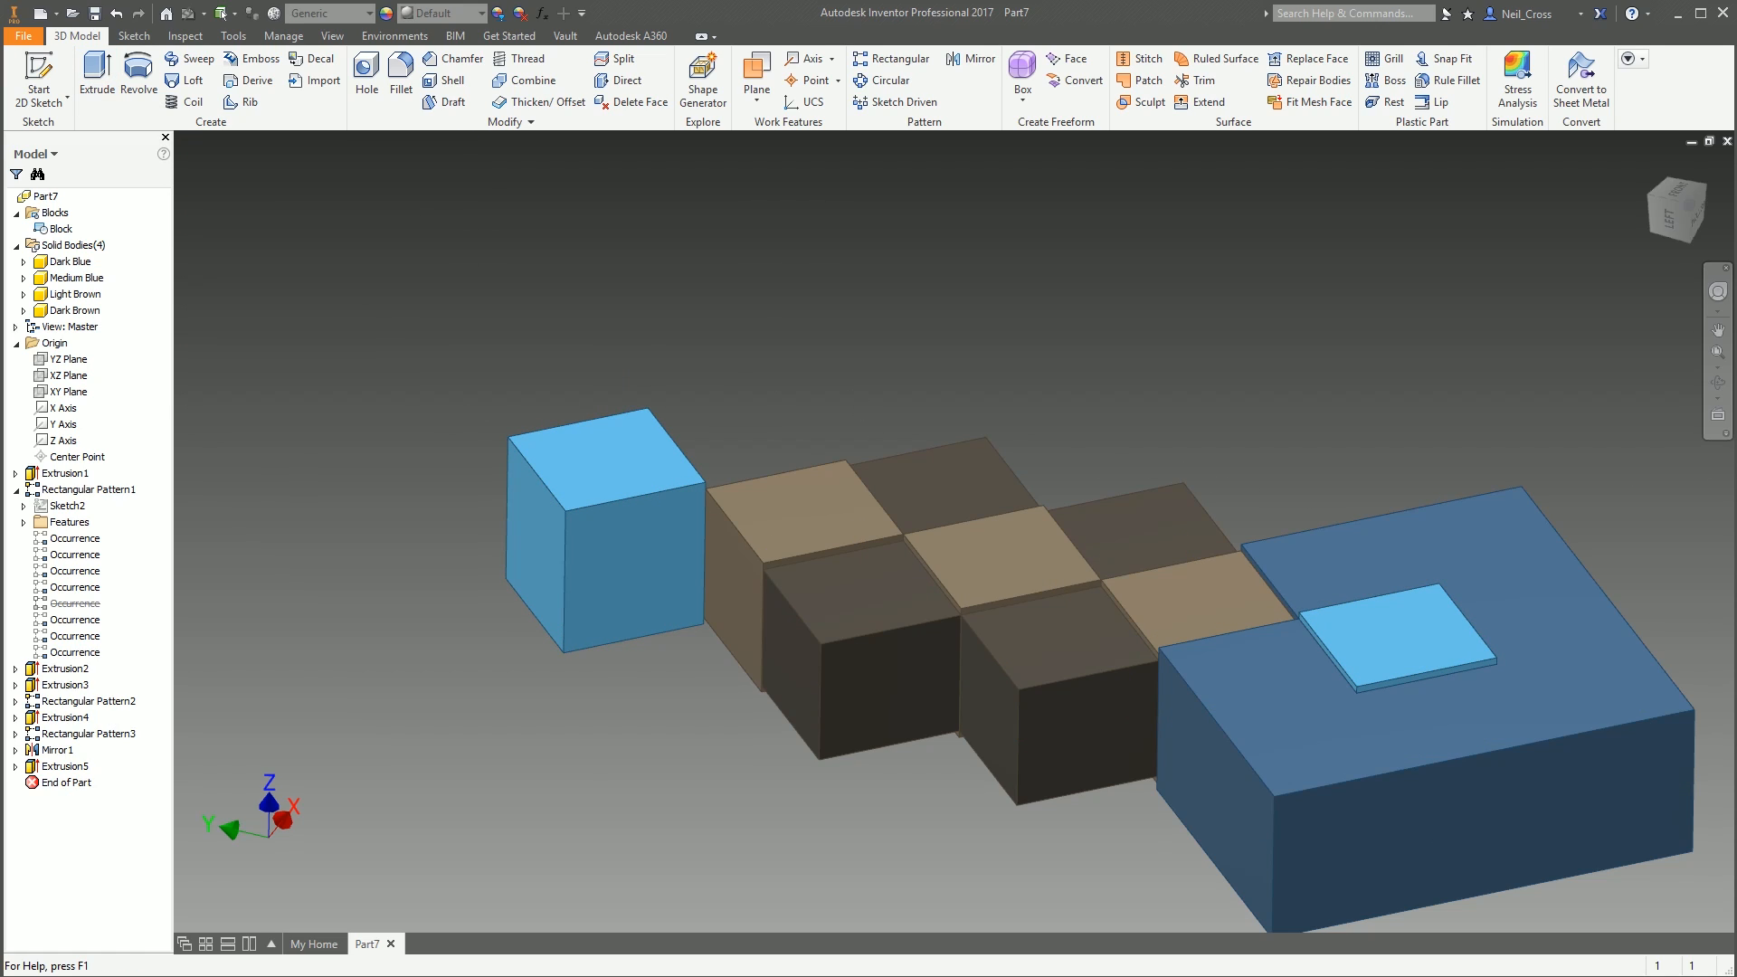
Start another sketch on the XY Plane, slice the graphics and project the cut edges of all the bodies
{"action": "left_click_drag", "start_coordinate": [1736, 181], "coordinate": [1456, 145]}
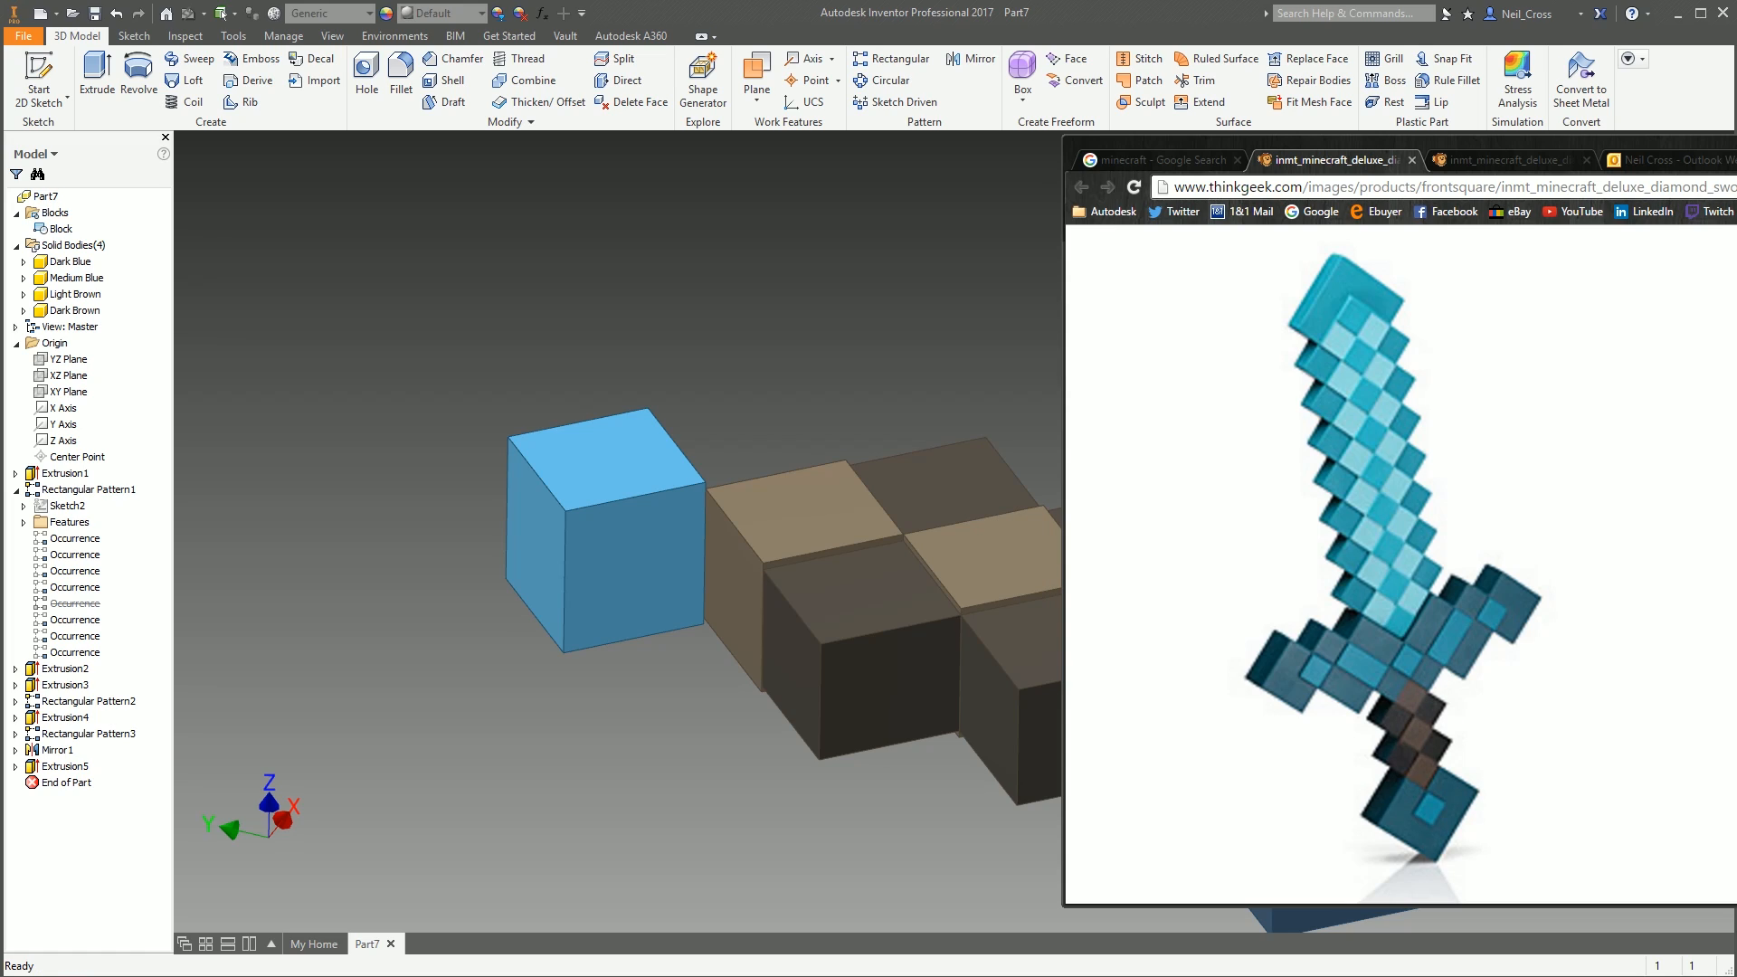
{"action": "key", "text": "alt+Tab"}
{"action": "left_click", "coordinate": [36, 90]}
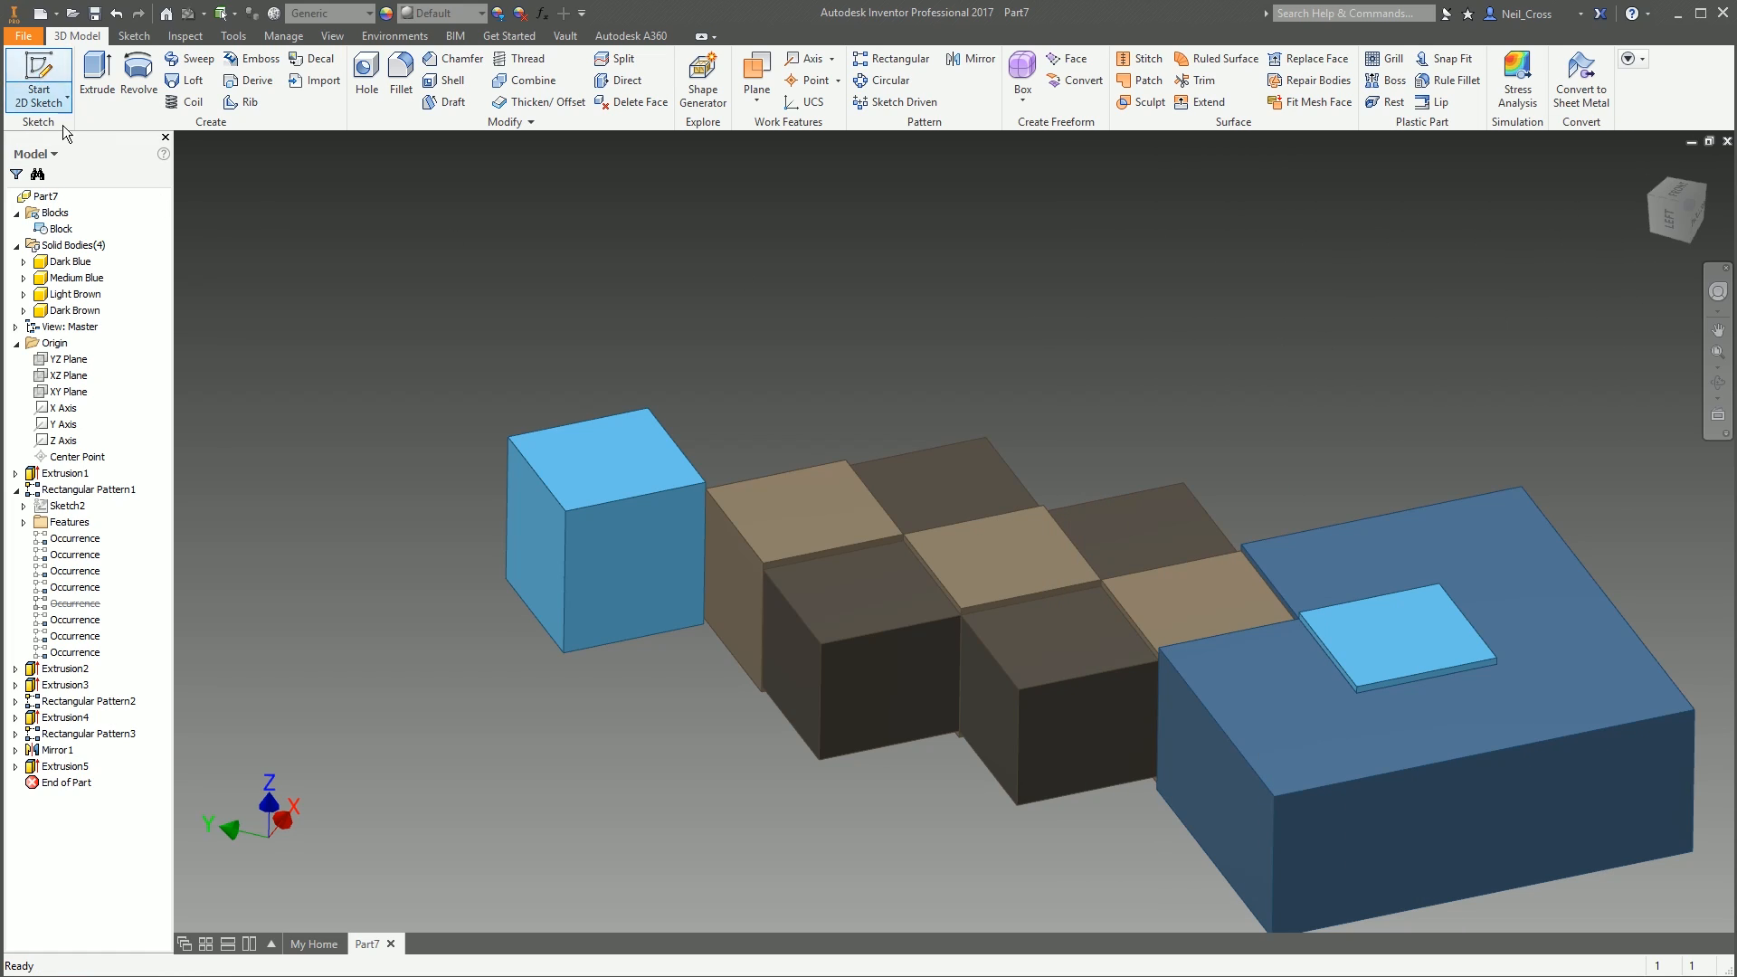
{"action": "left_click", "coordinate": [51, 394]}
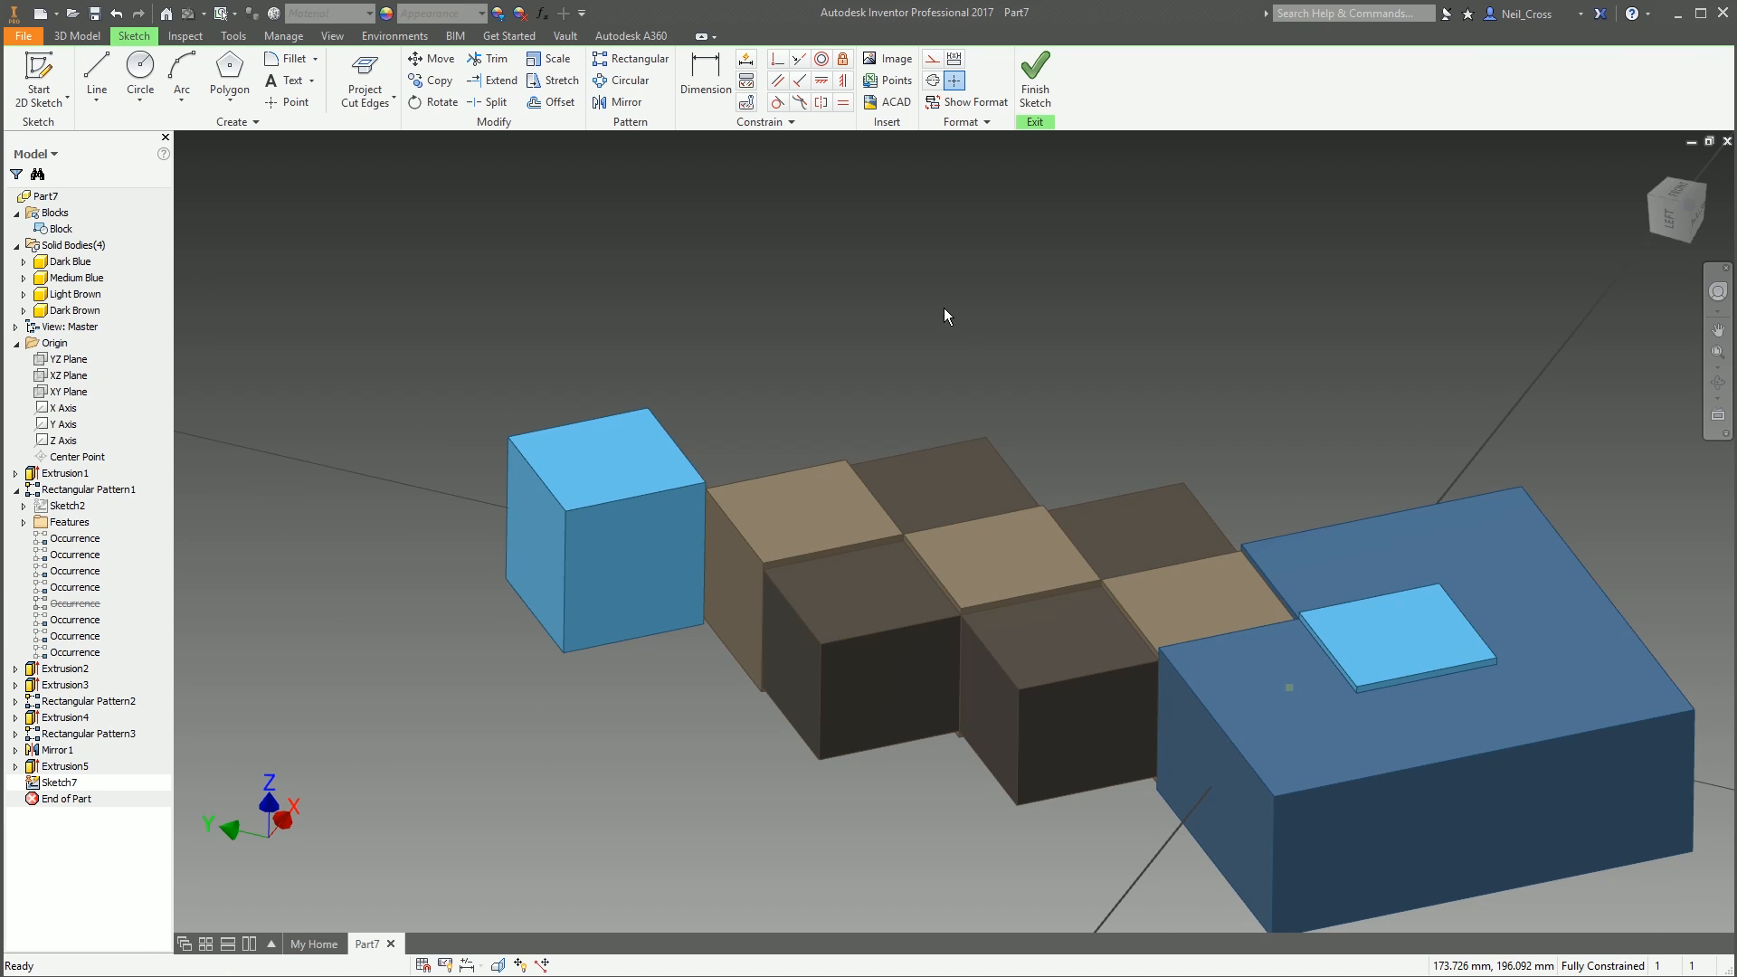
{"action": "middle_click_drag", "start_coordinate": [1207, 313], "coordinate": [1130, 296]}
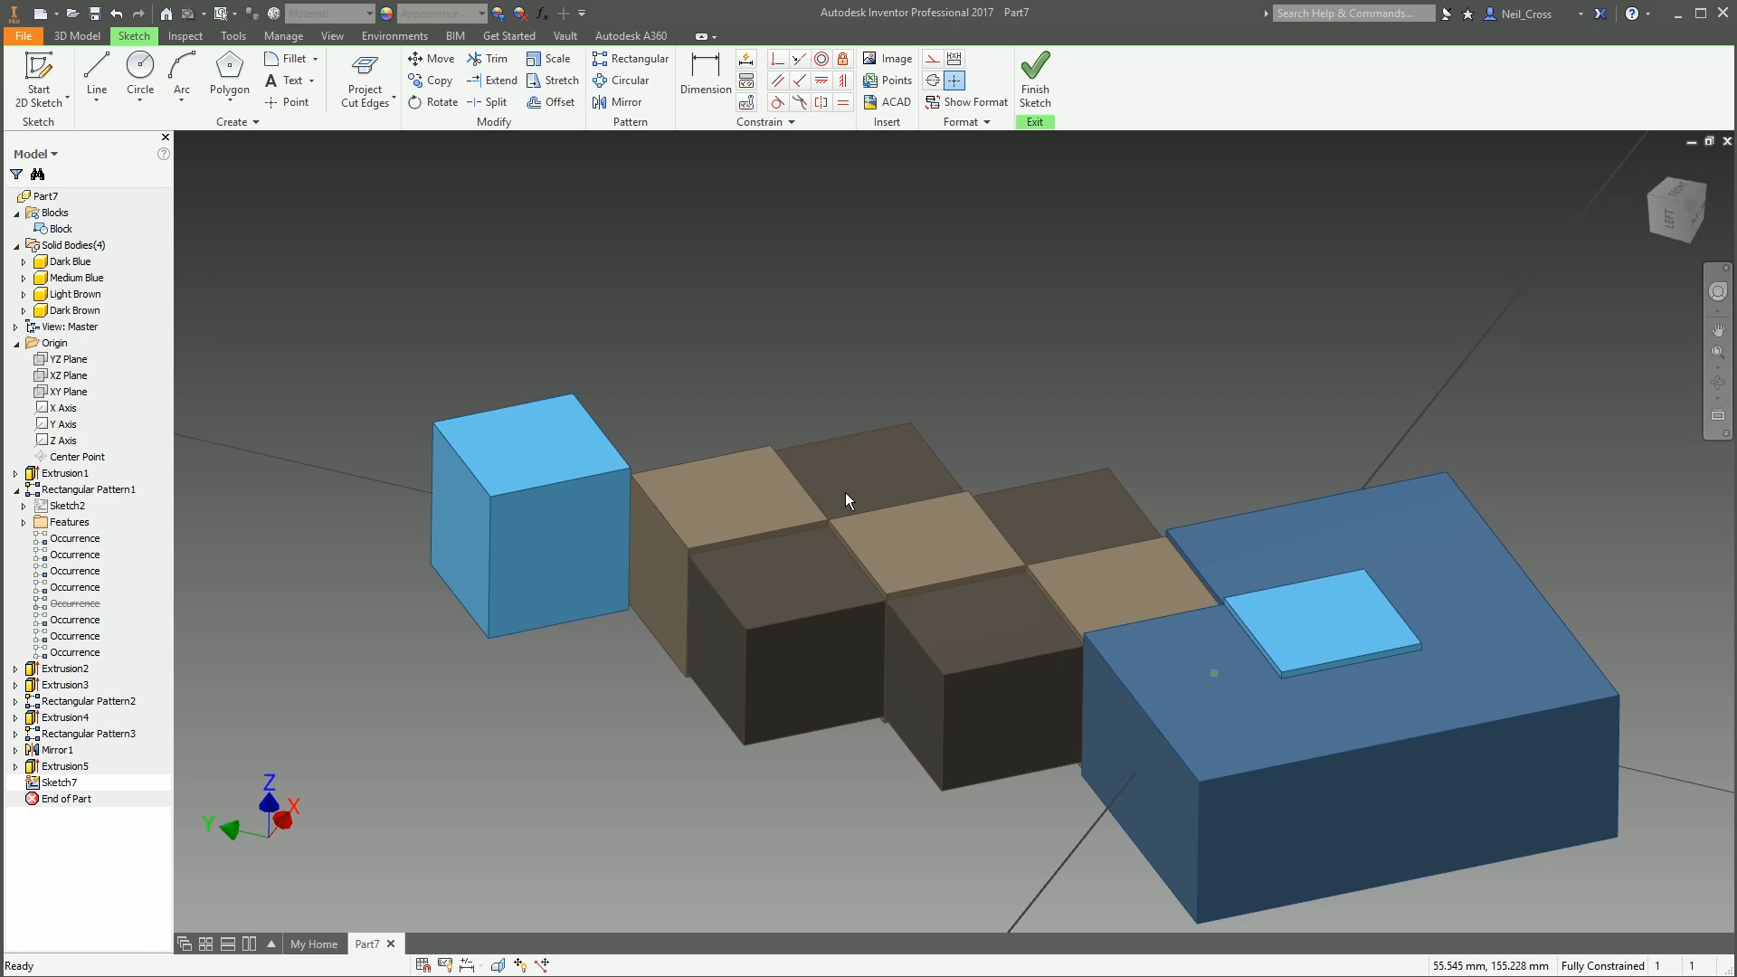
{"action": "key", "text": "F7"}
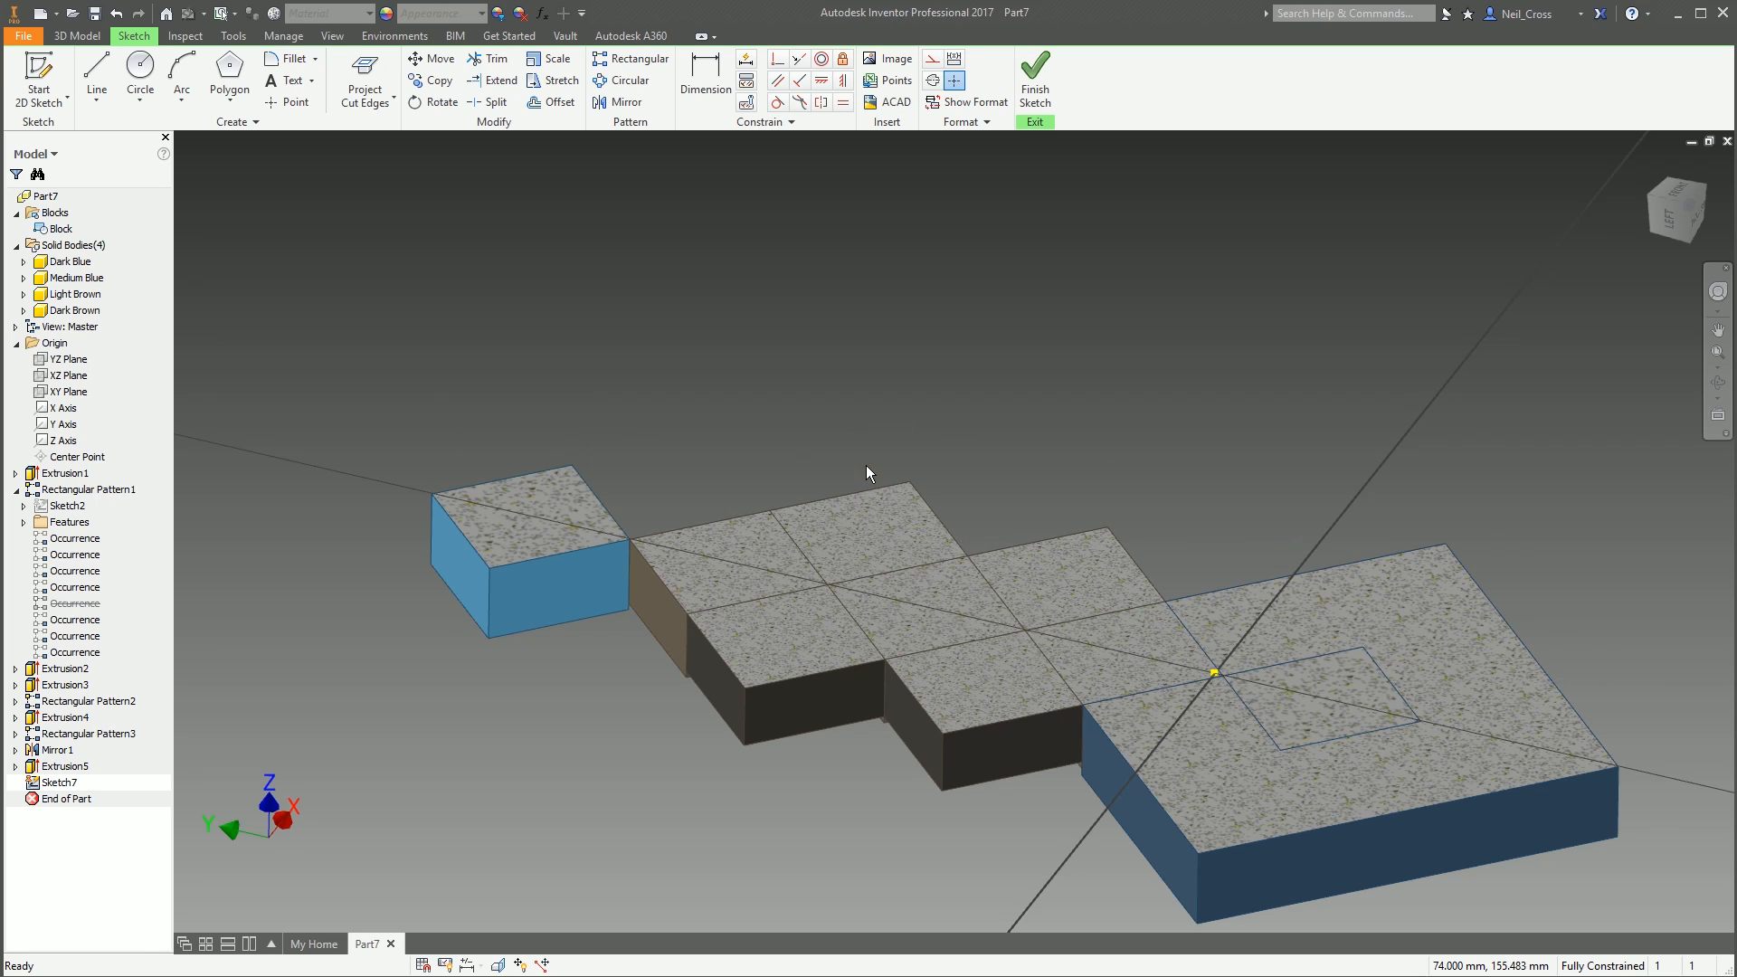
{"action": "left_click", "coordinate": [370, 65]}
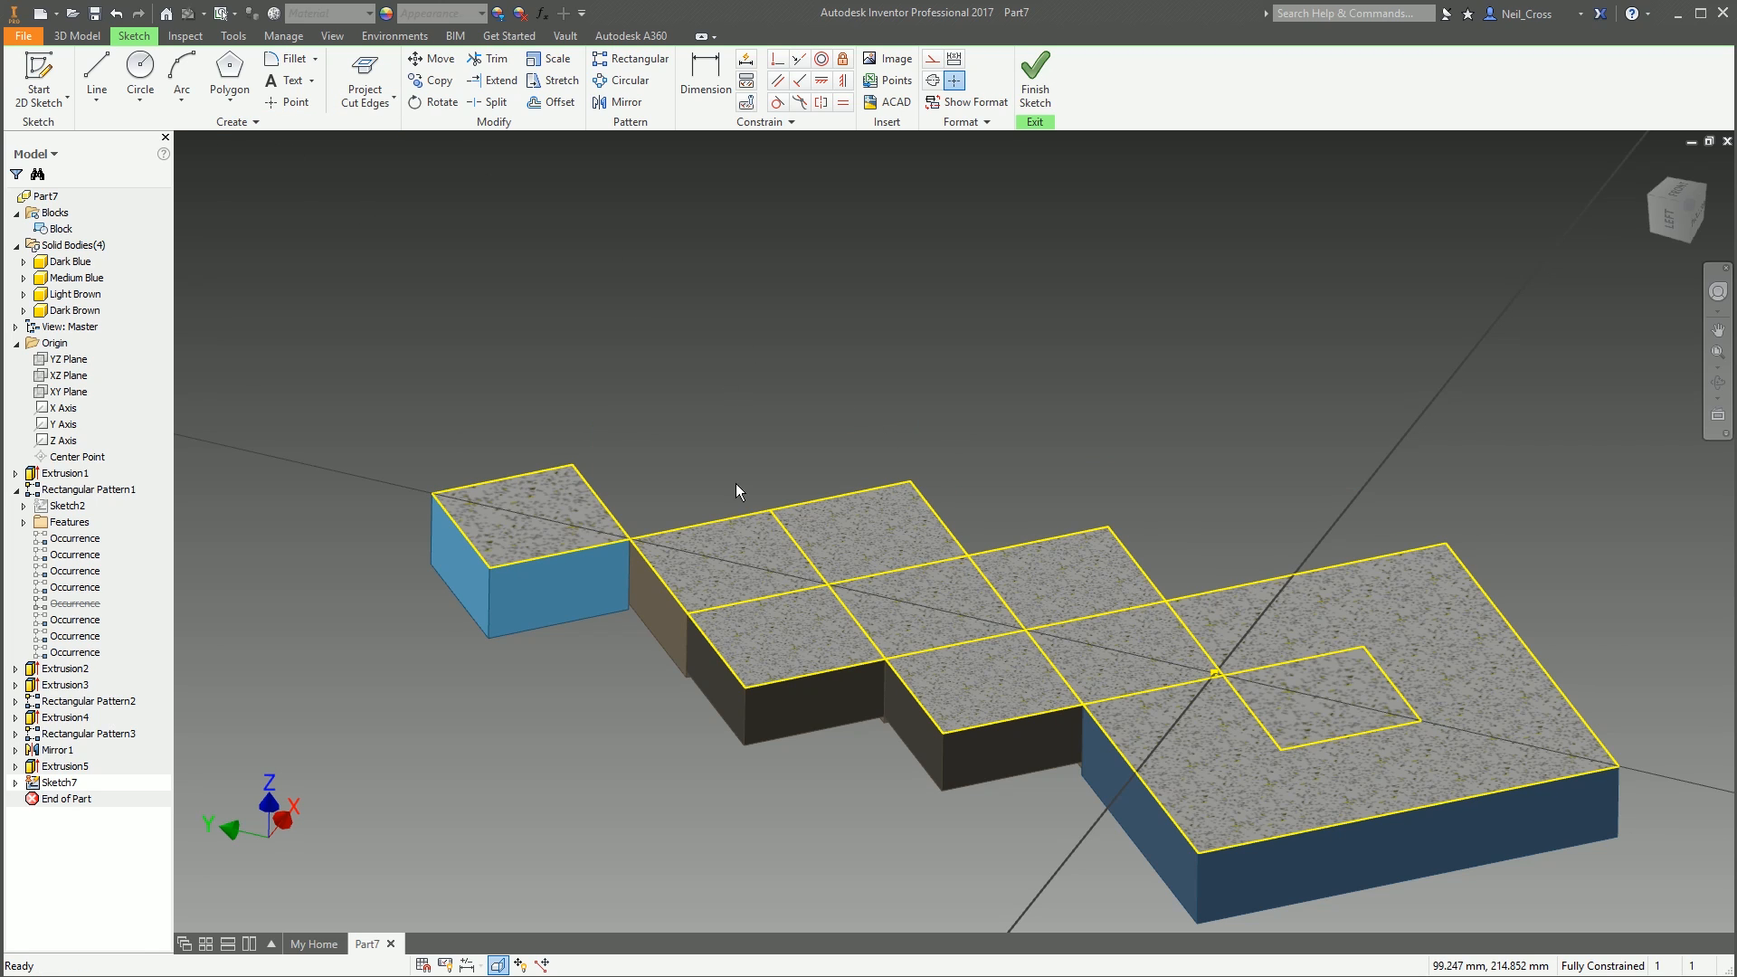
Place a Block instance cornered where the end light brown block's outer edge meets the adjoining dark brown block, and finish the sketch
{"action": "right_click", "coordinate": [57, 231]}
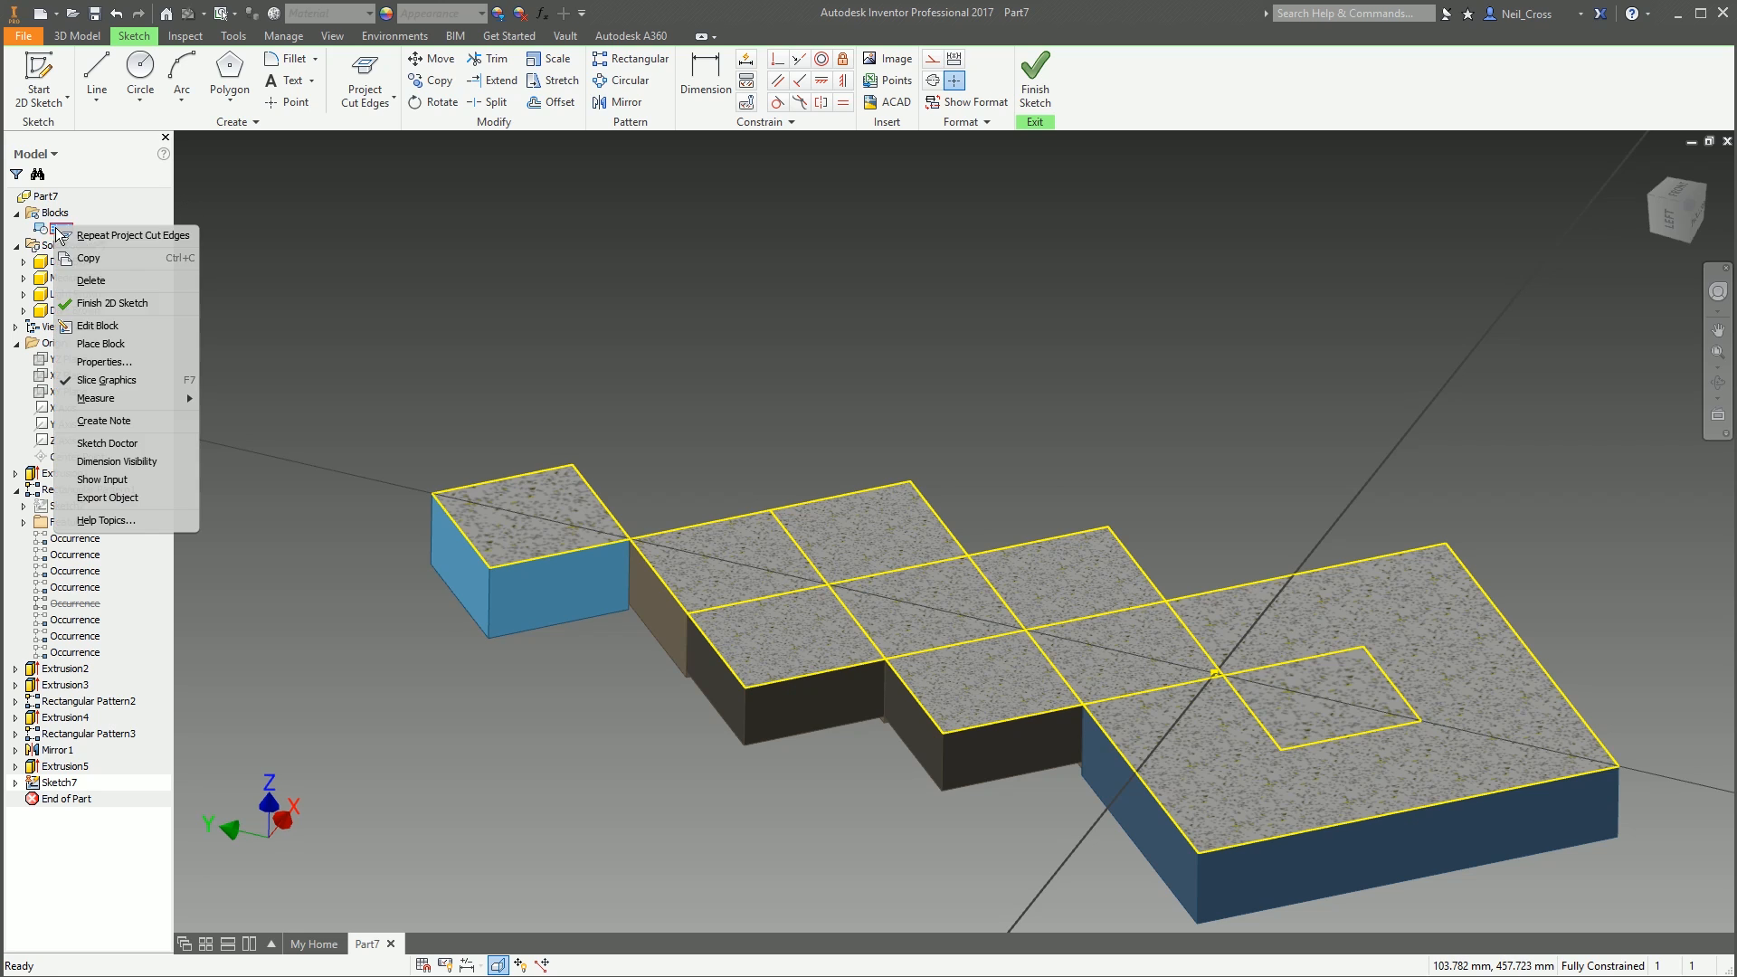
{"action": "left_click", "coordinate": [111, 347]}
{"action": "scroll", "coordinate": [780, 597], "scroll_direction": "down", "scroll_amount": 2}
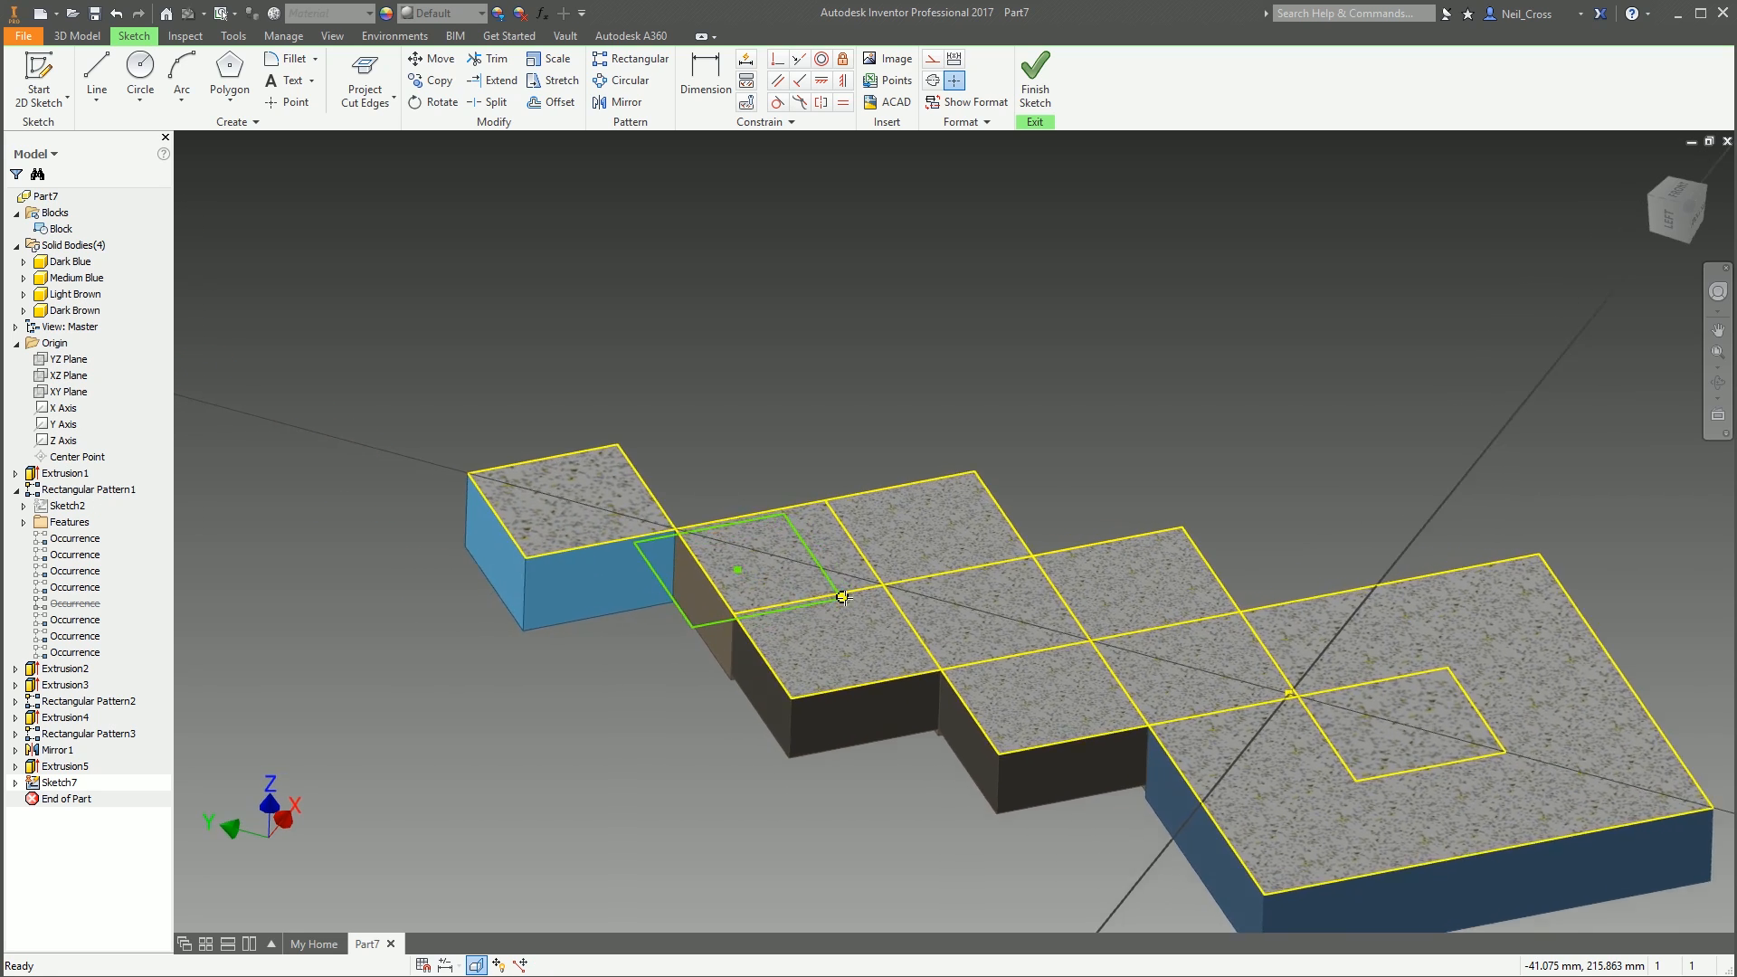
{"action": "middle_click_drag", "start_coordinate": [781, 597], "coordinate": [749, 615], "text": "shift"}
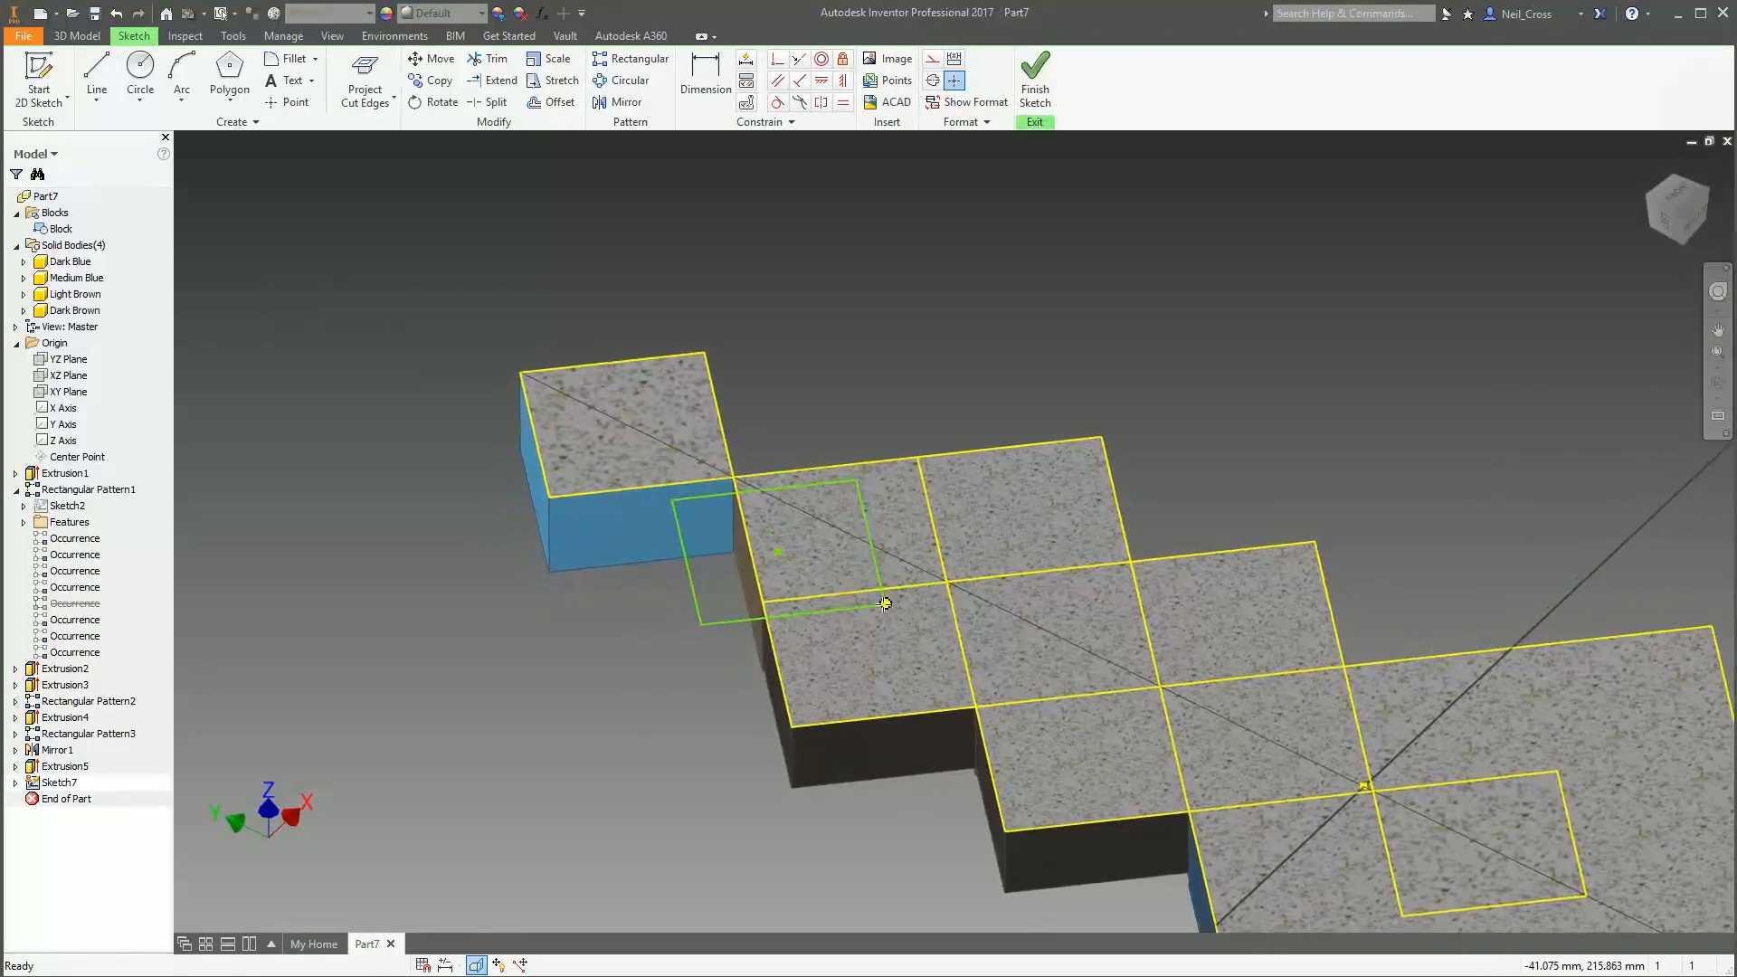
{"action": "left_click", "coordinate": [762, 600]}
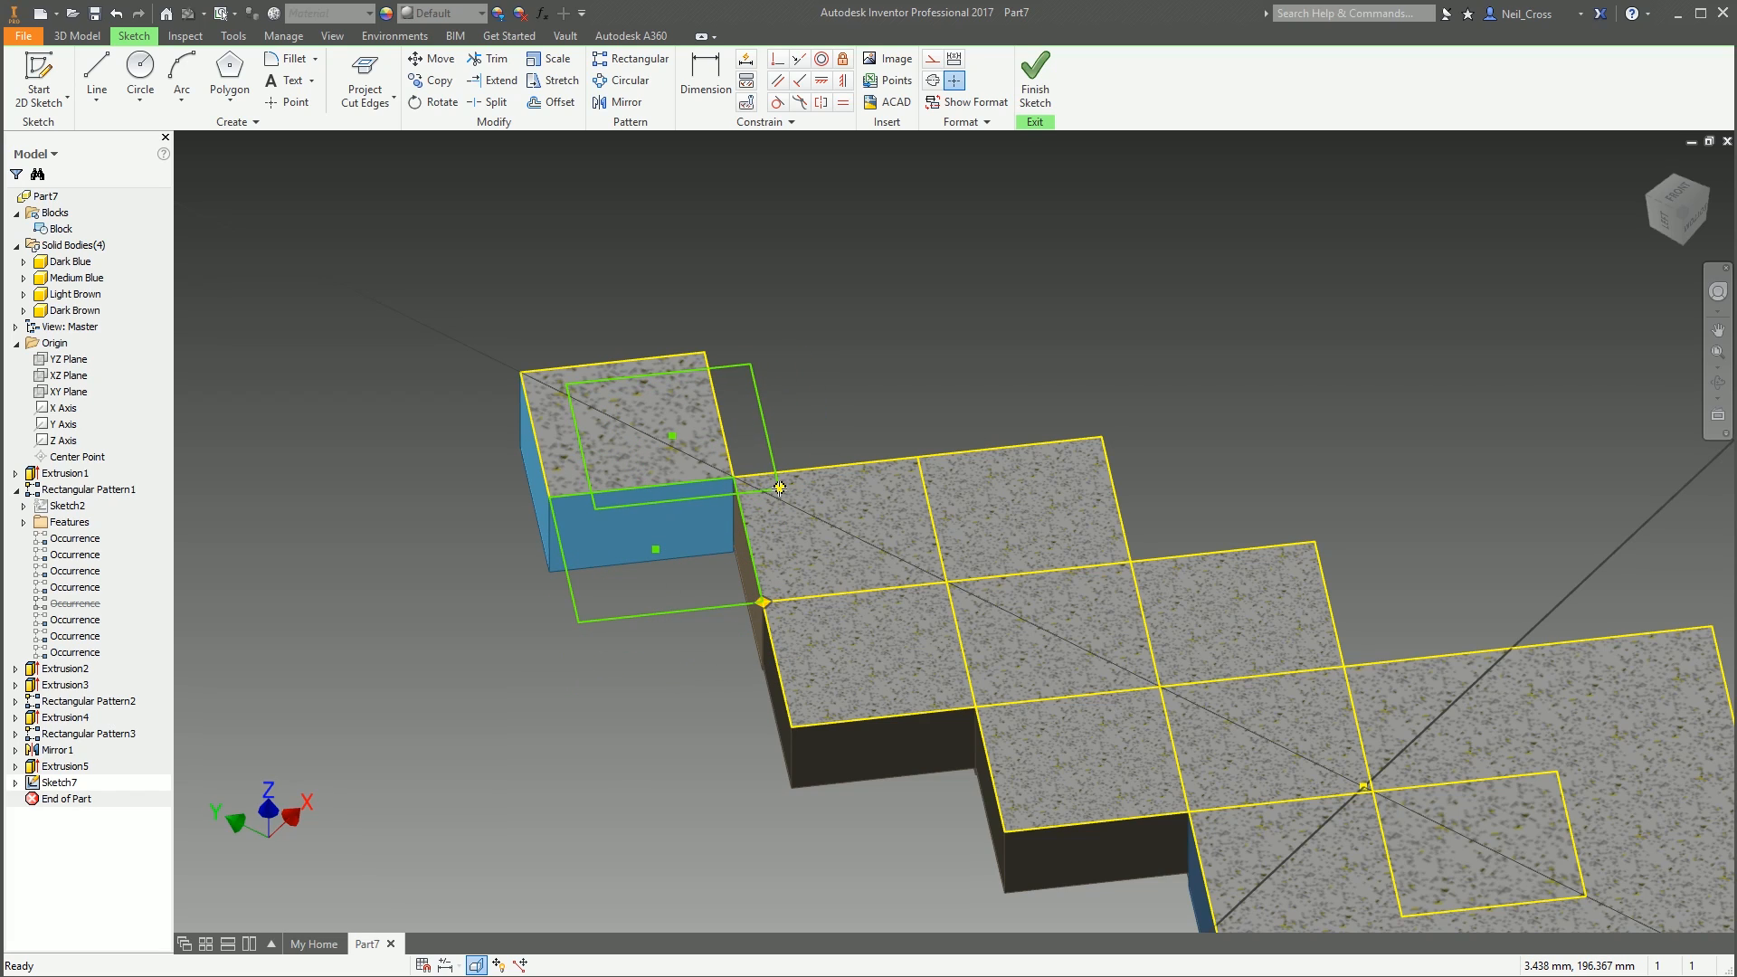
{"action": "left_click", "coordinate": [1035, 77]}
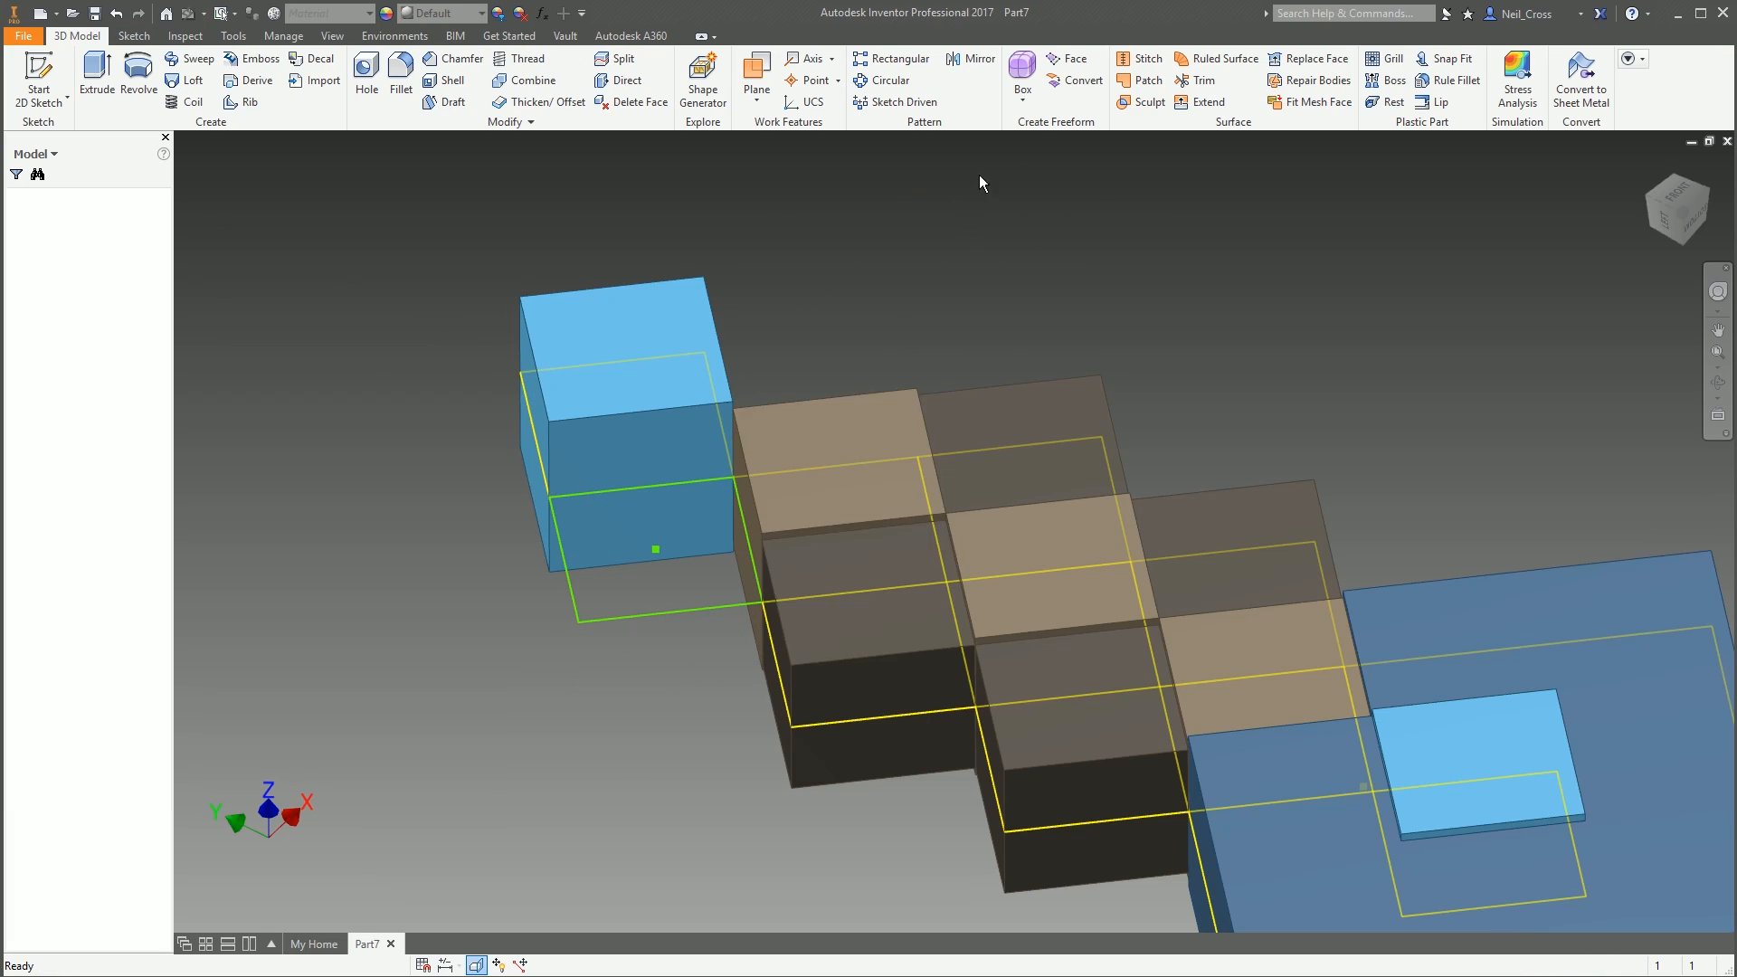
Extrude the placed block profile by BlkSize, symmetric about the sketch plane and joined to the Dark Blue body
{"action": "left_click", "coordinate": [99, 72]}
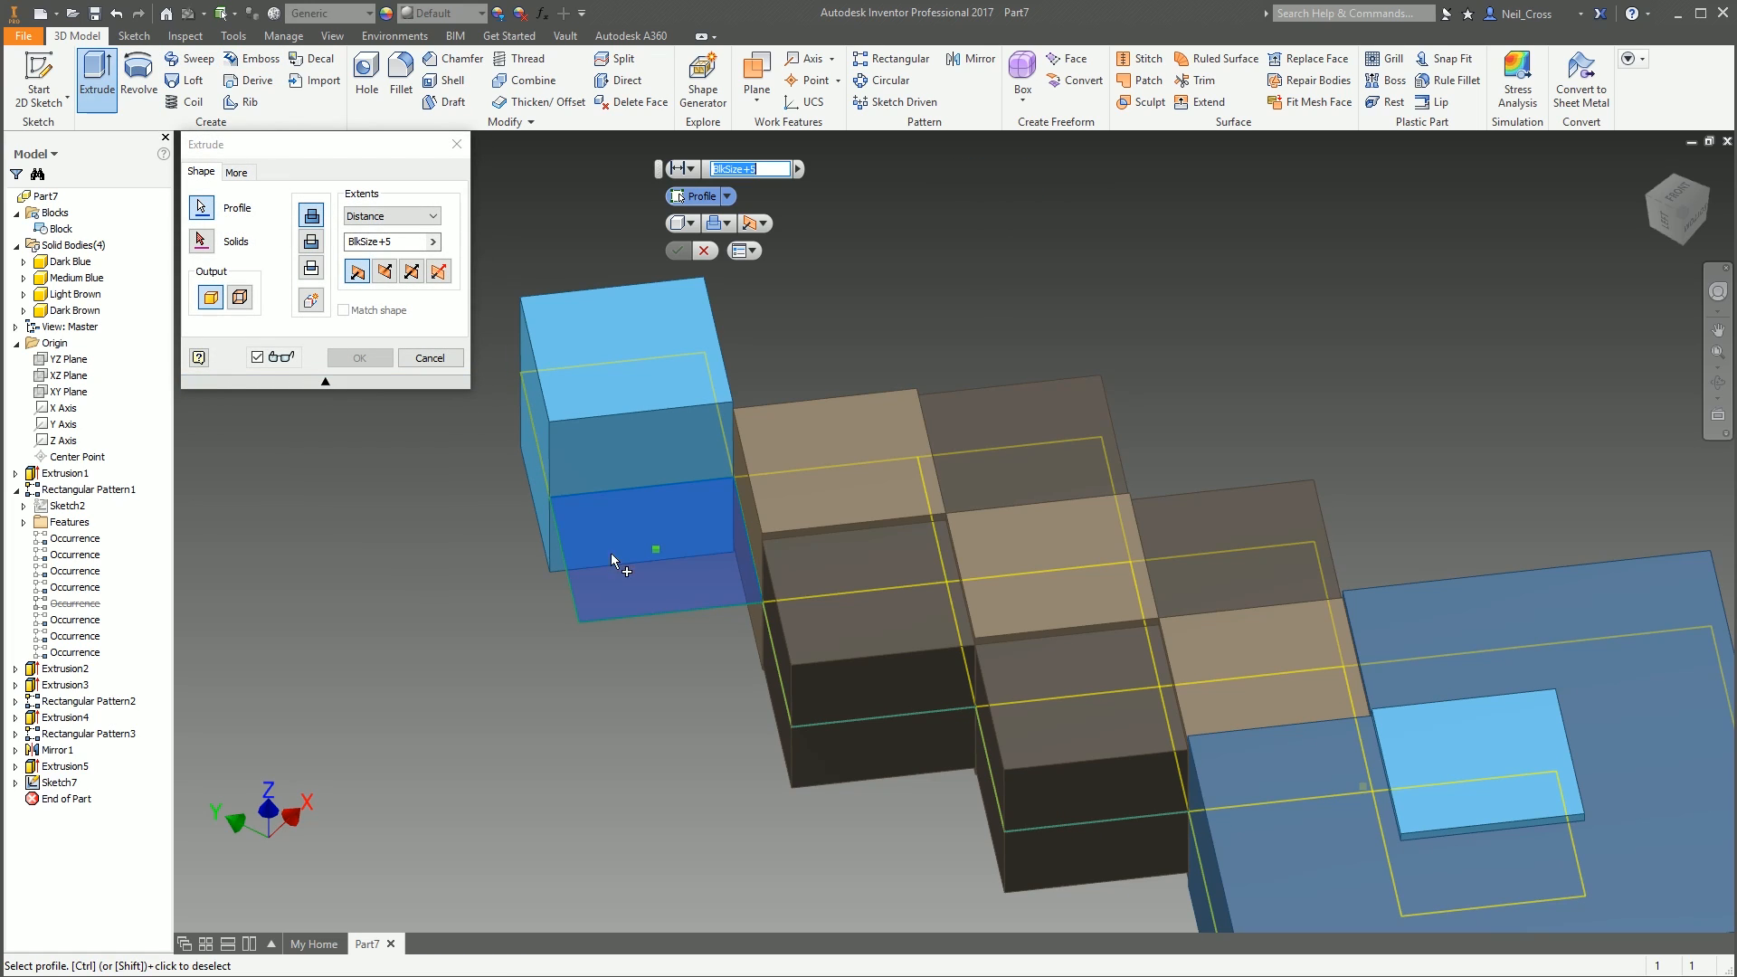
{"action": "left_click", "coordinate": [201, 241]}
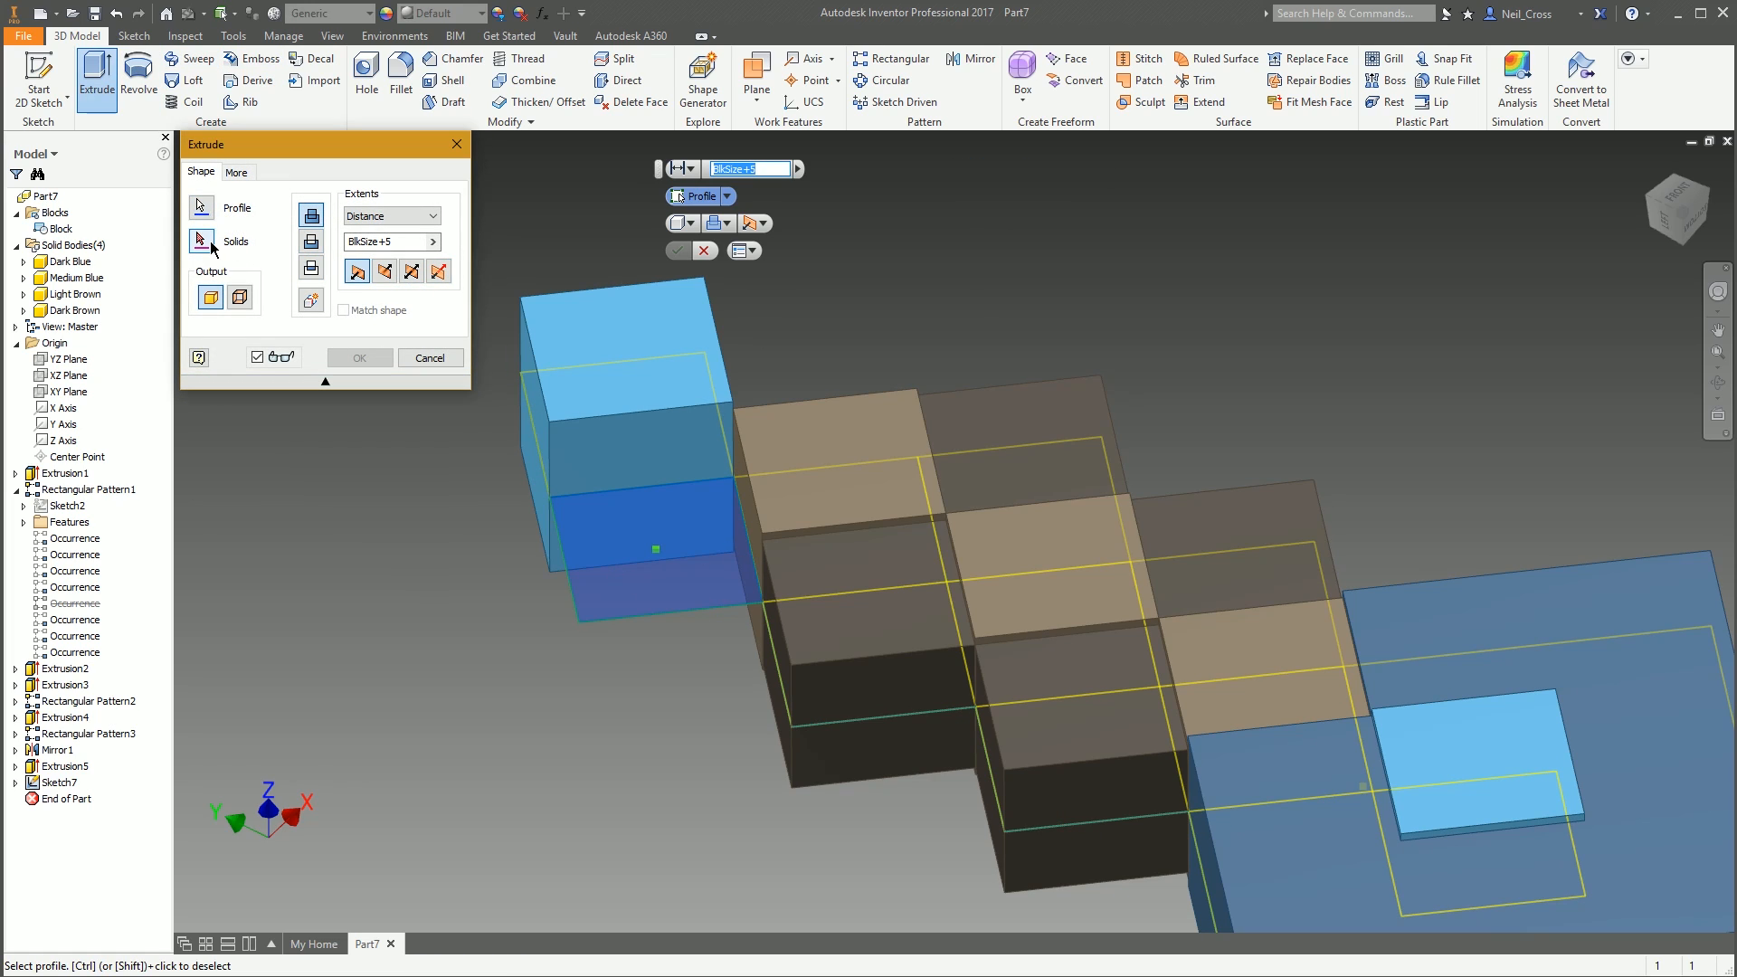
{"action": "left_click", "coordinate": [1266, 640]}
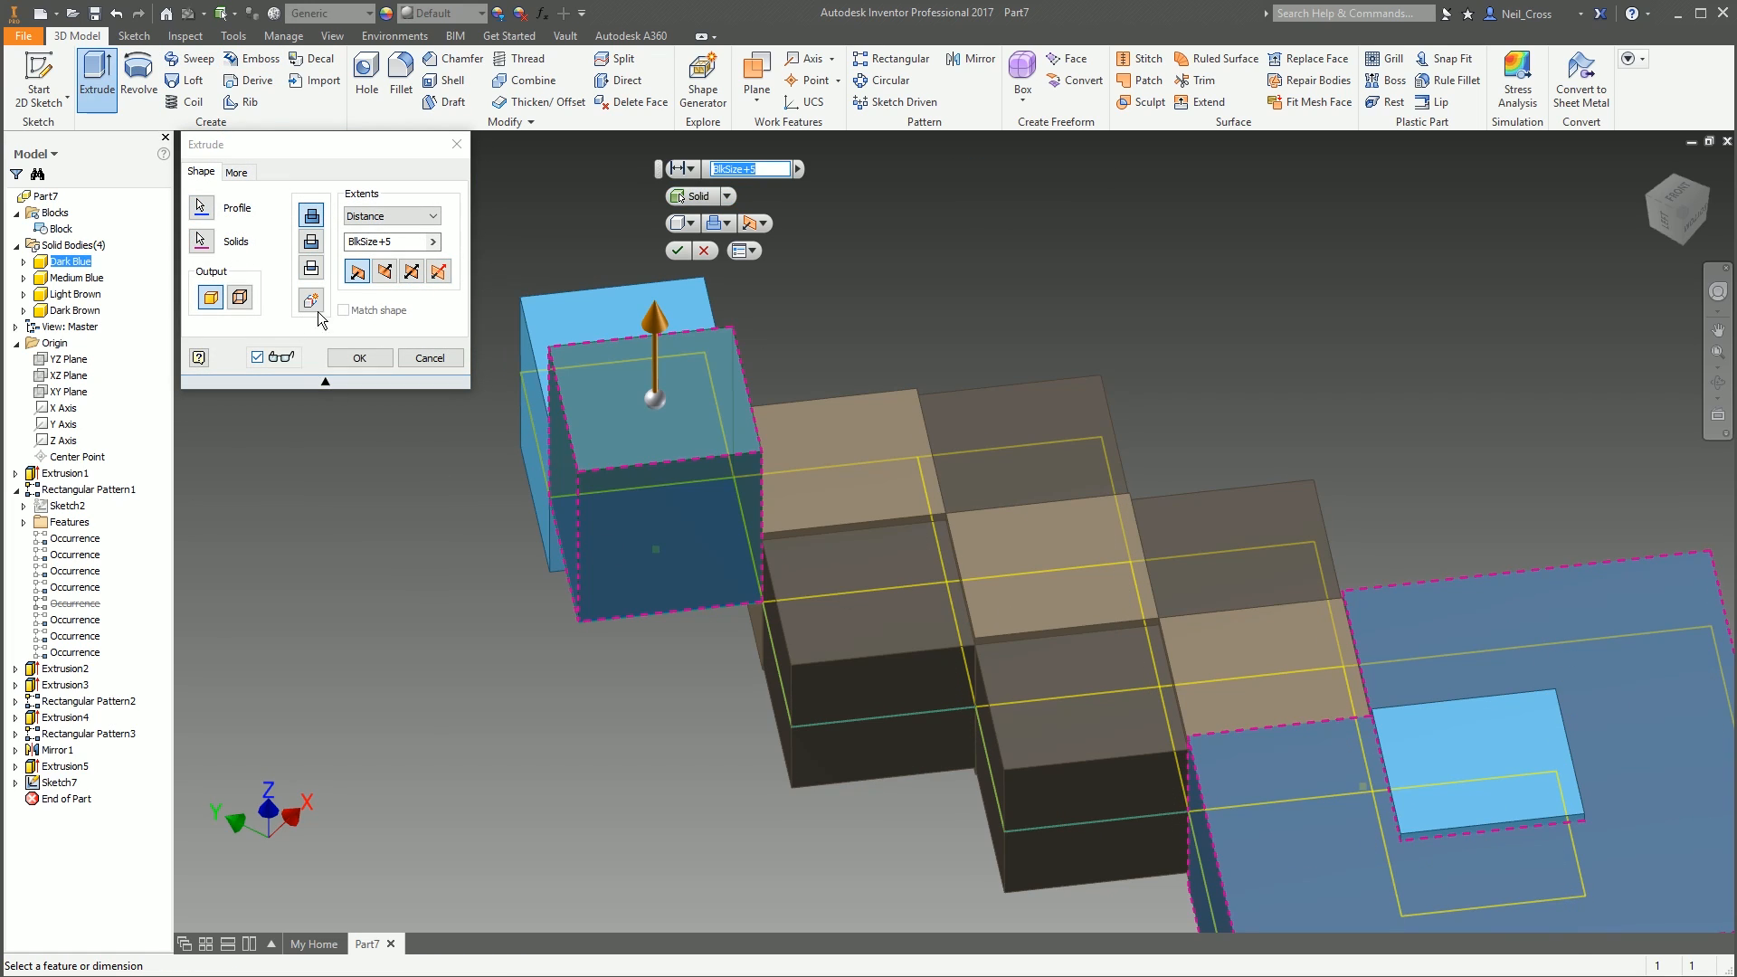
{"action": "left_click", "coordinate": [412, 271]}
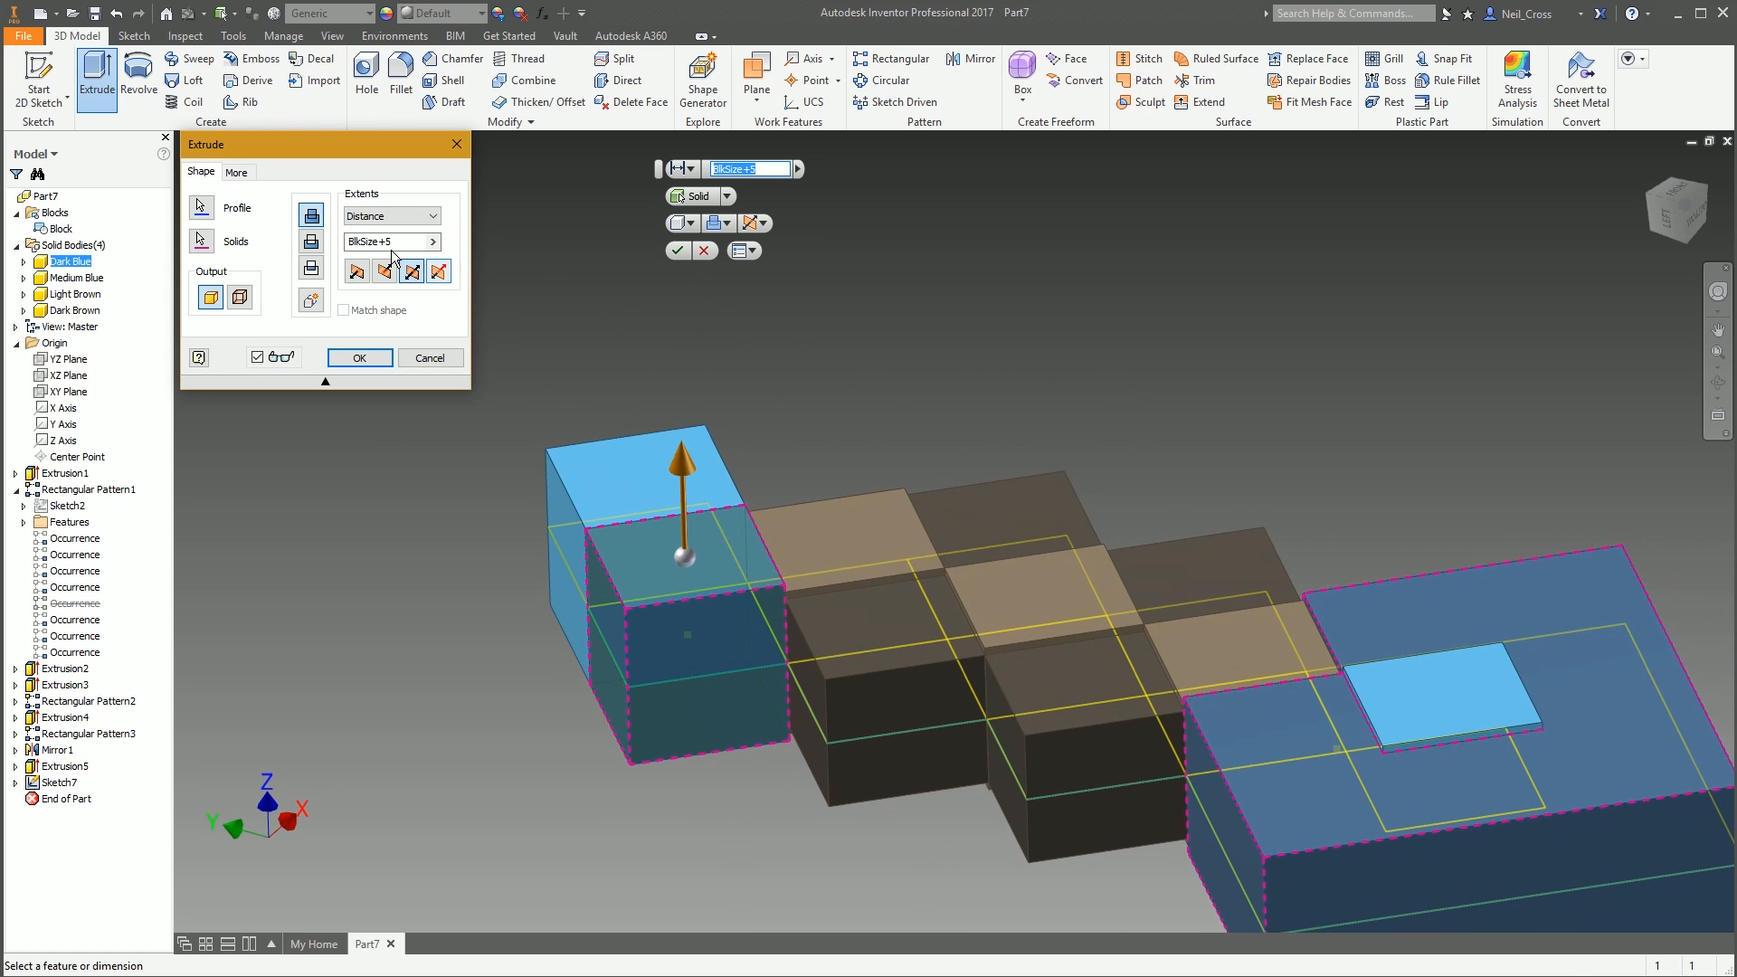
{"action": "key", "text": "BackSpace"}
{"action": "key", "text": "BackSpace"}
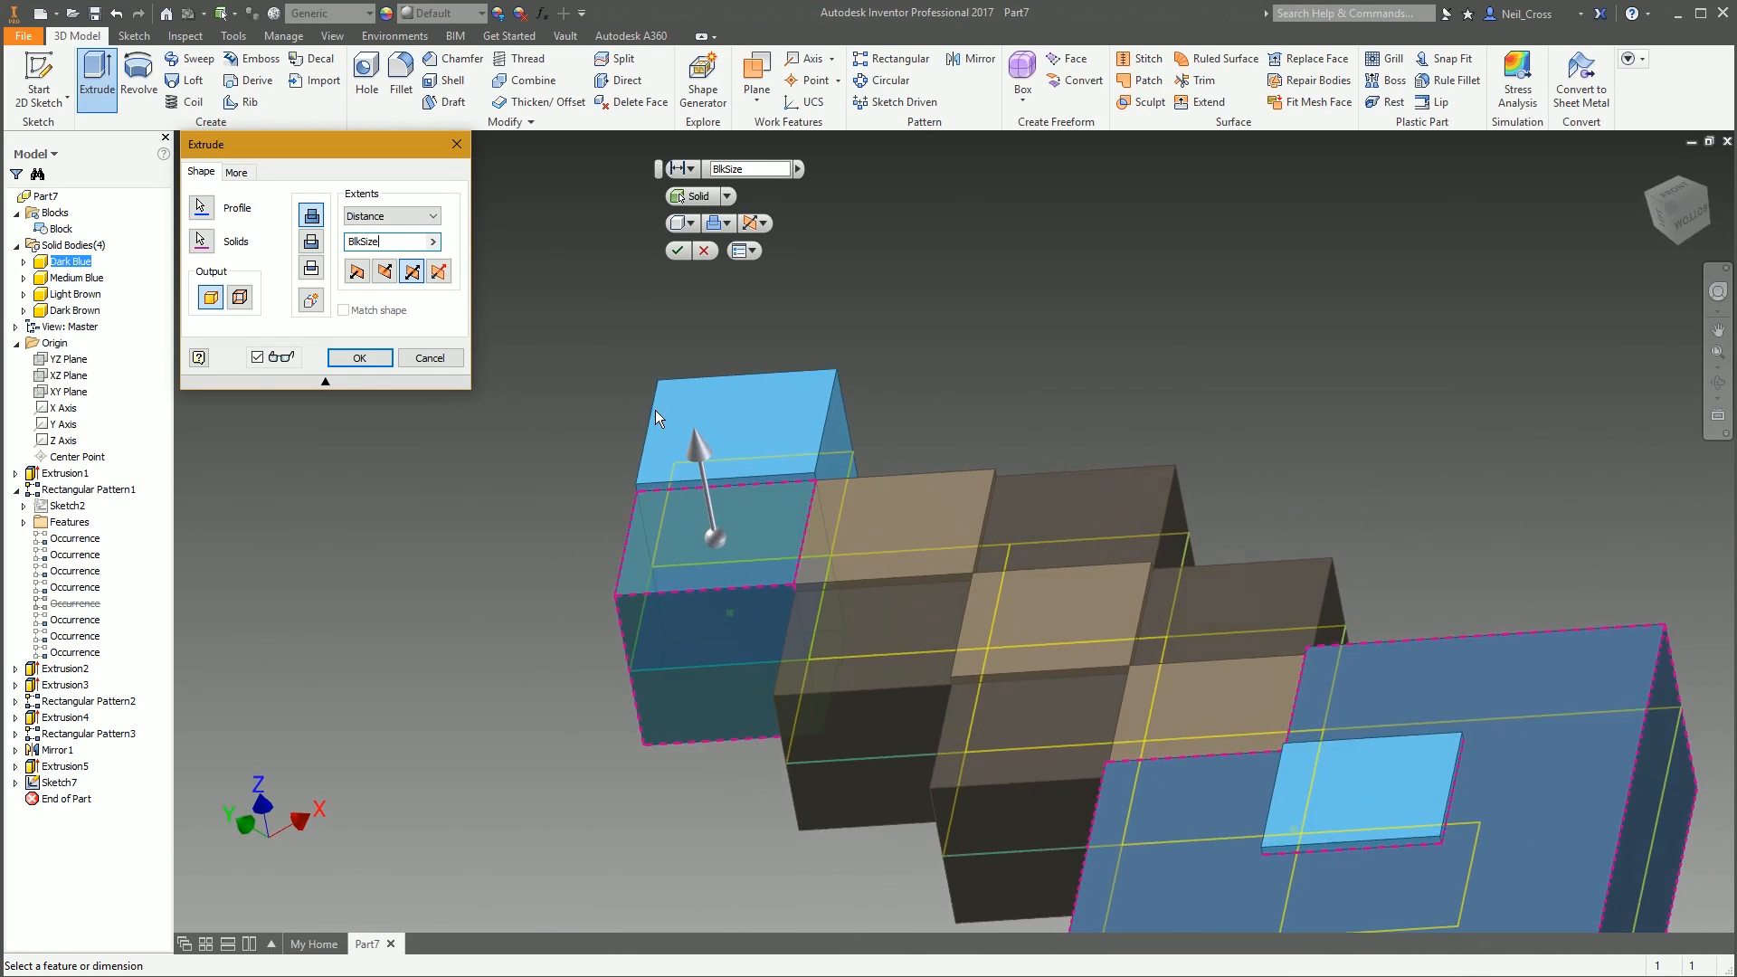
{"action": "left_click", "coordinate": [360, 358]}
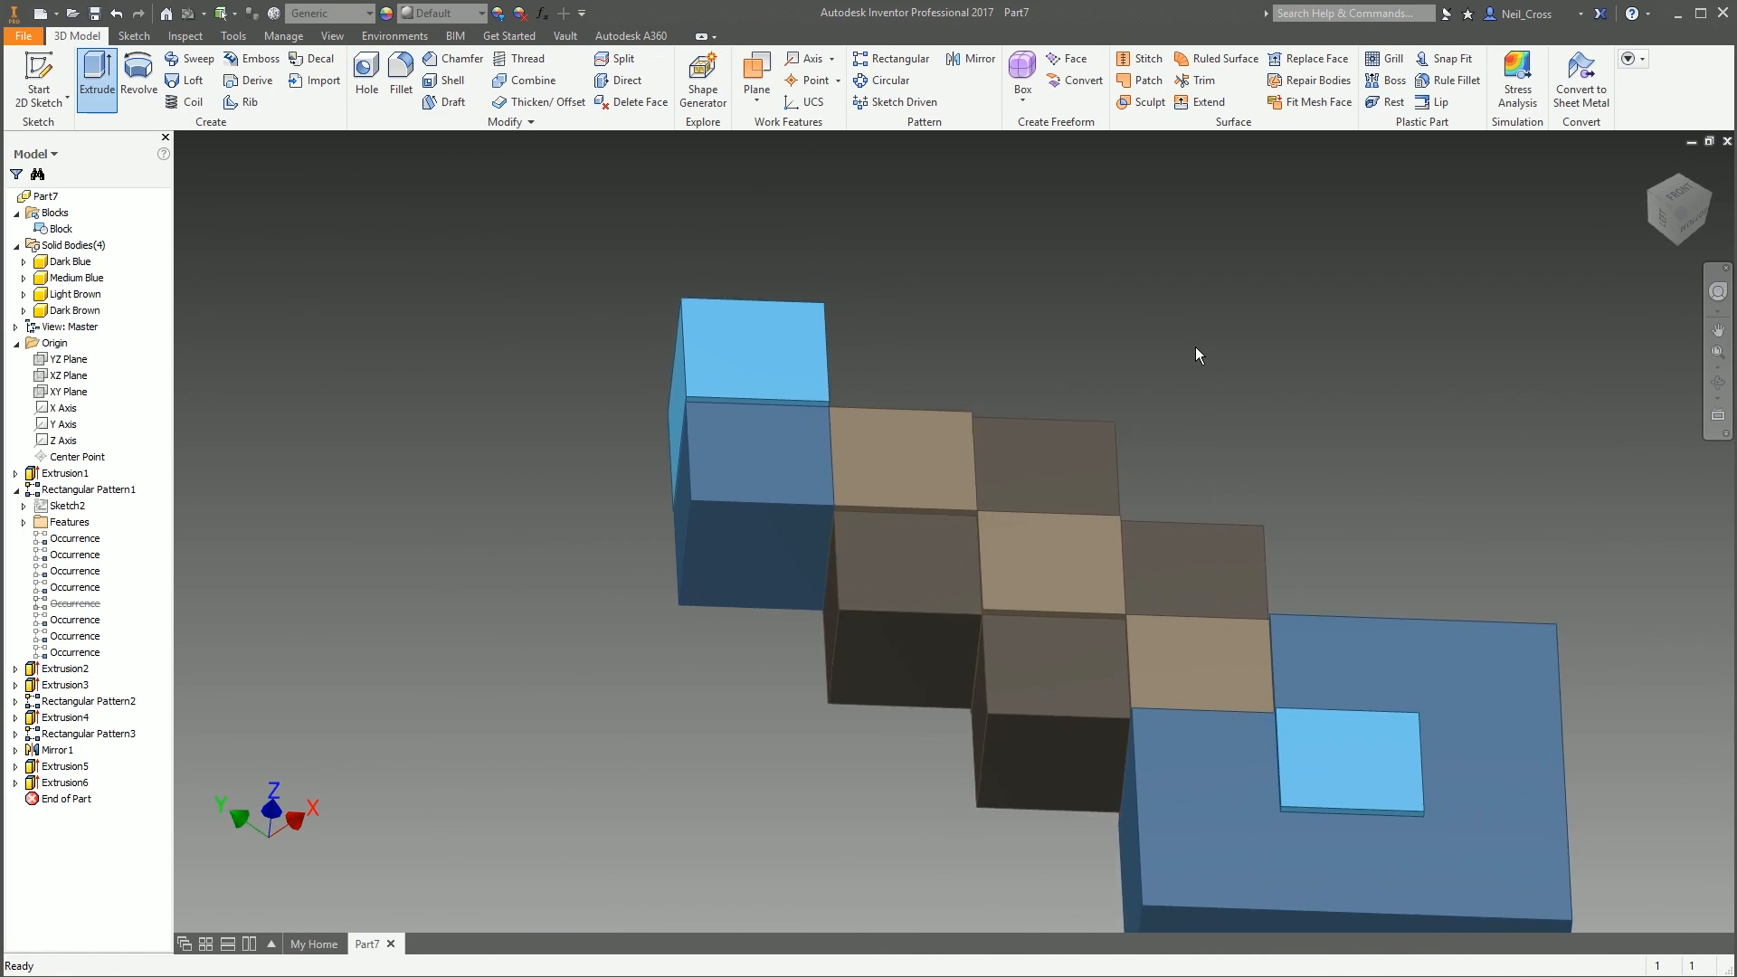
Bring the browser's diamond sword reference picture beside the model, examine the handle and guard blocks, and move it away
{"action": "left_click_drag", "start_coordinate": [1736, 116], "coordinate": [1412, 152]}
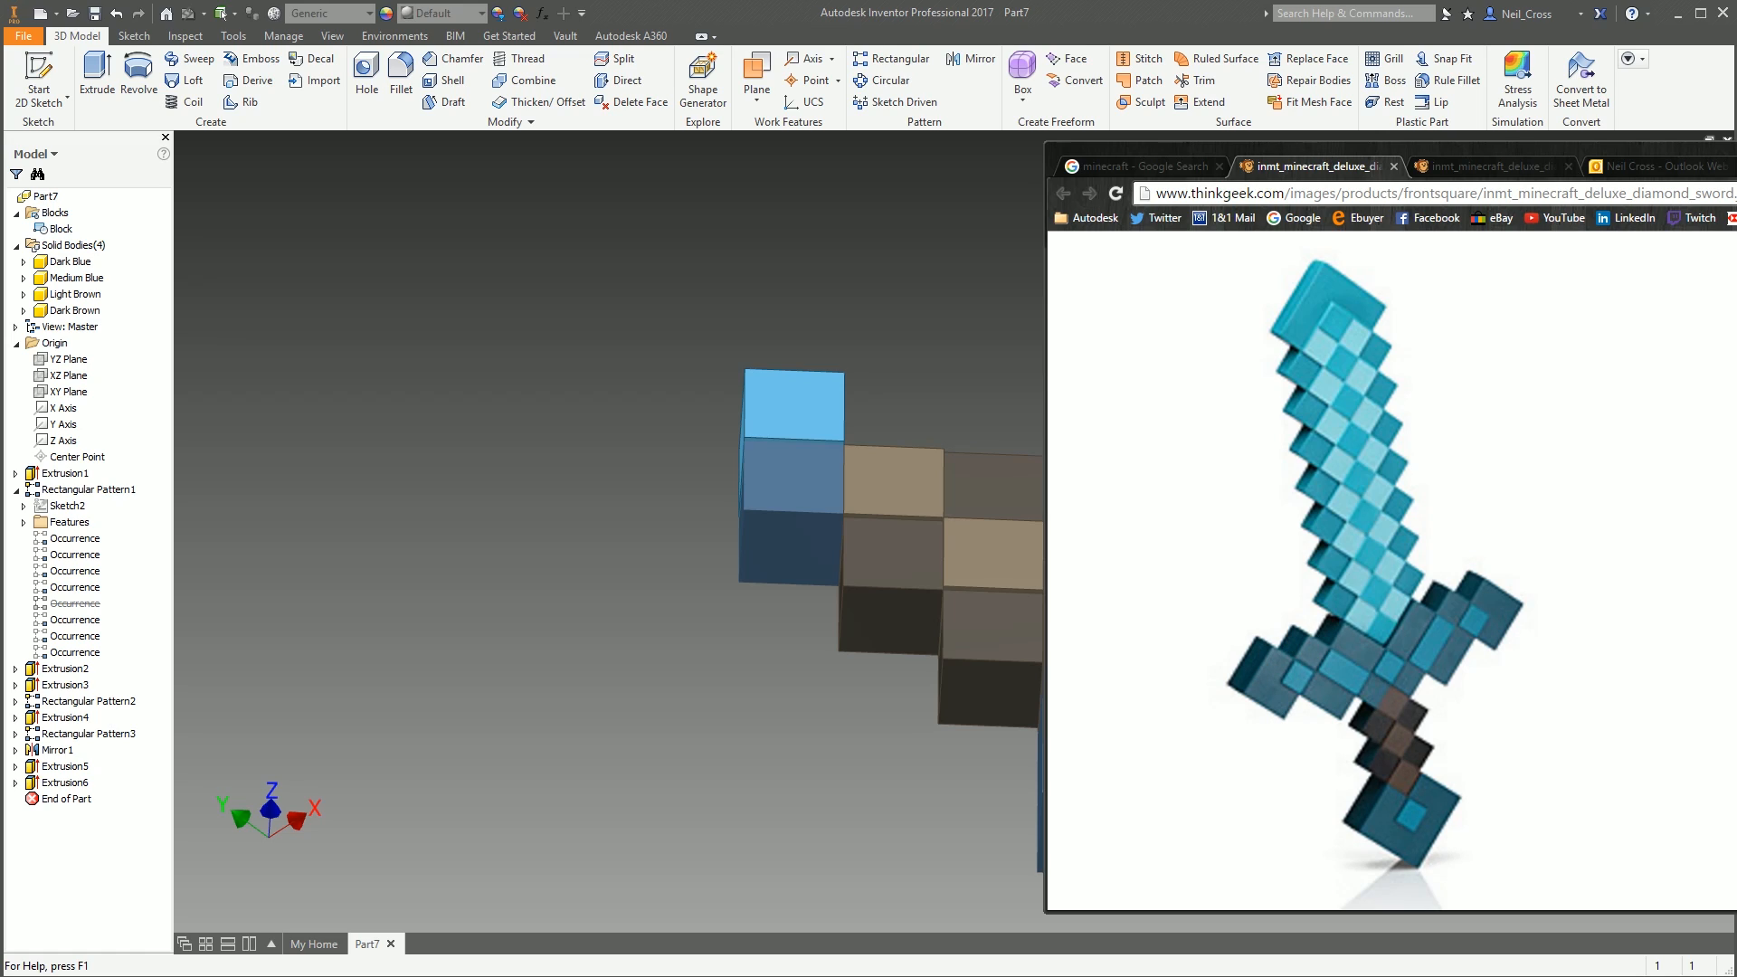
{"action": "left_click_drag", "start_coordinate": [1719, 152], "coordinate": [1736, 54]}
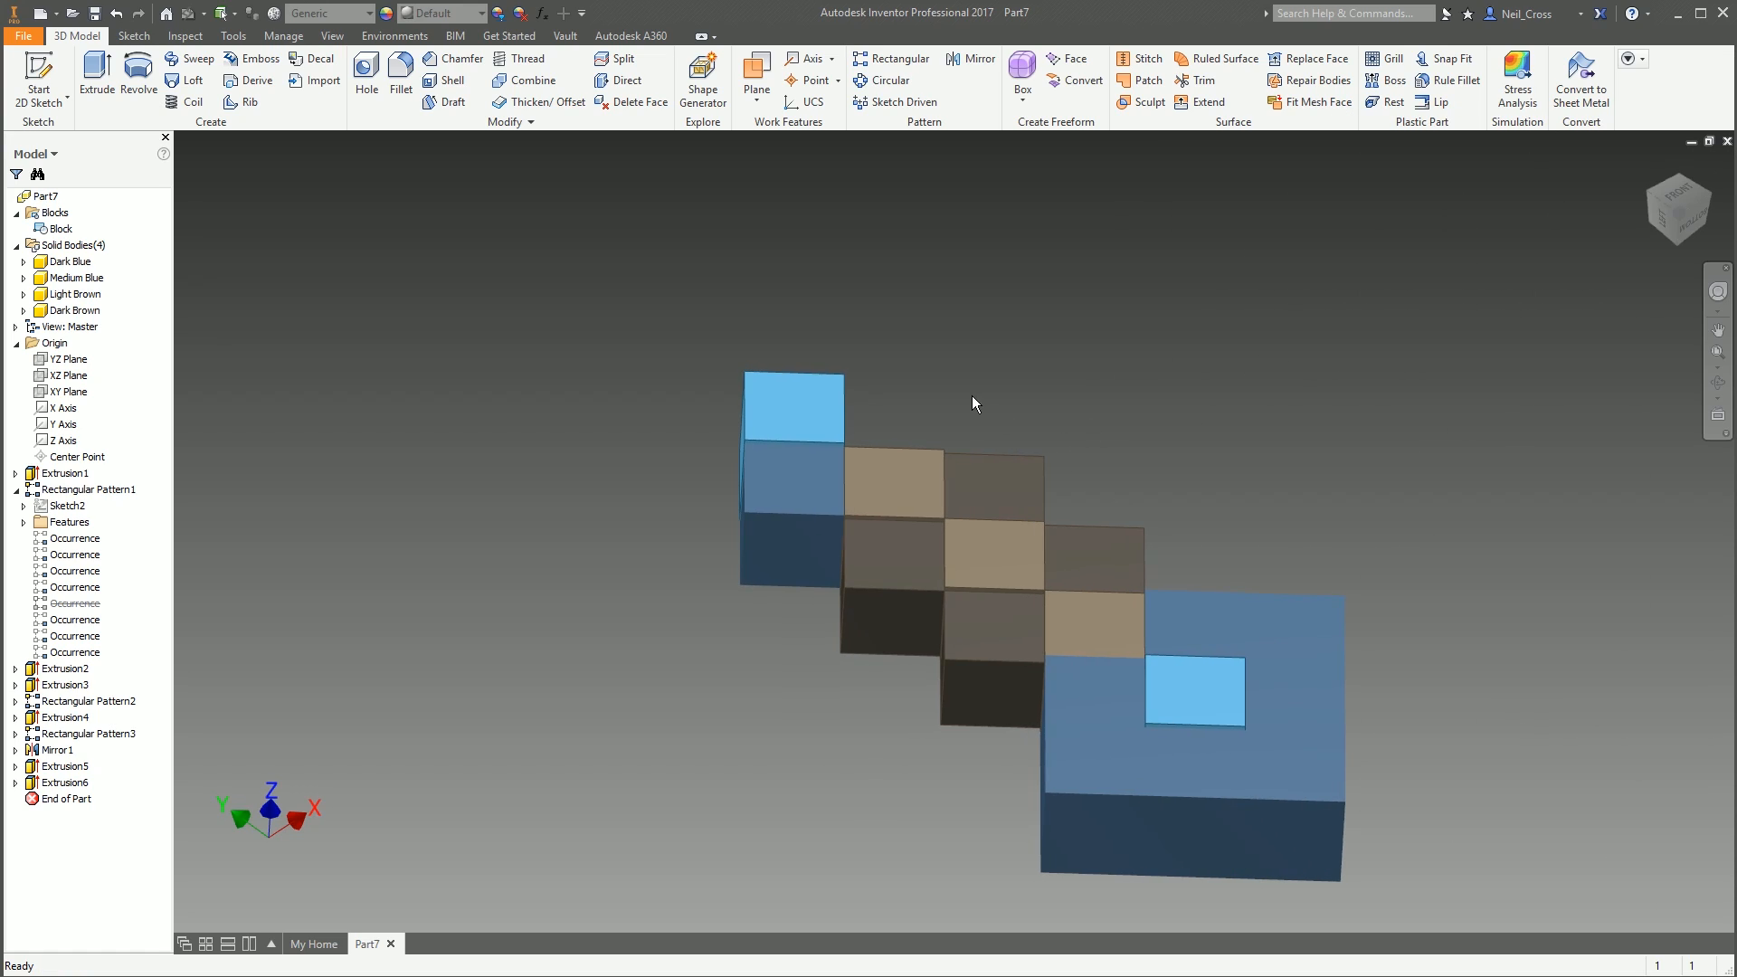
{"action": "scroll", "coordinate": [972, 394], "scroll_direction": "down", "scroll_amount": 1}
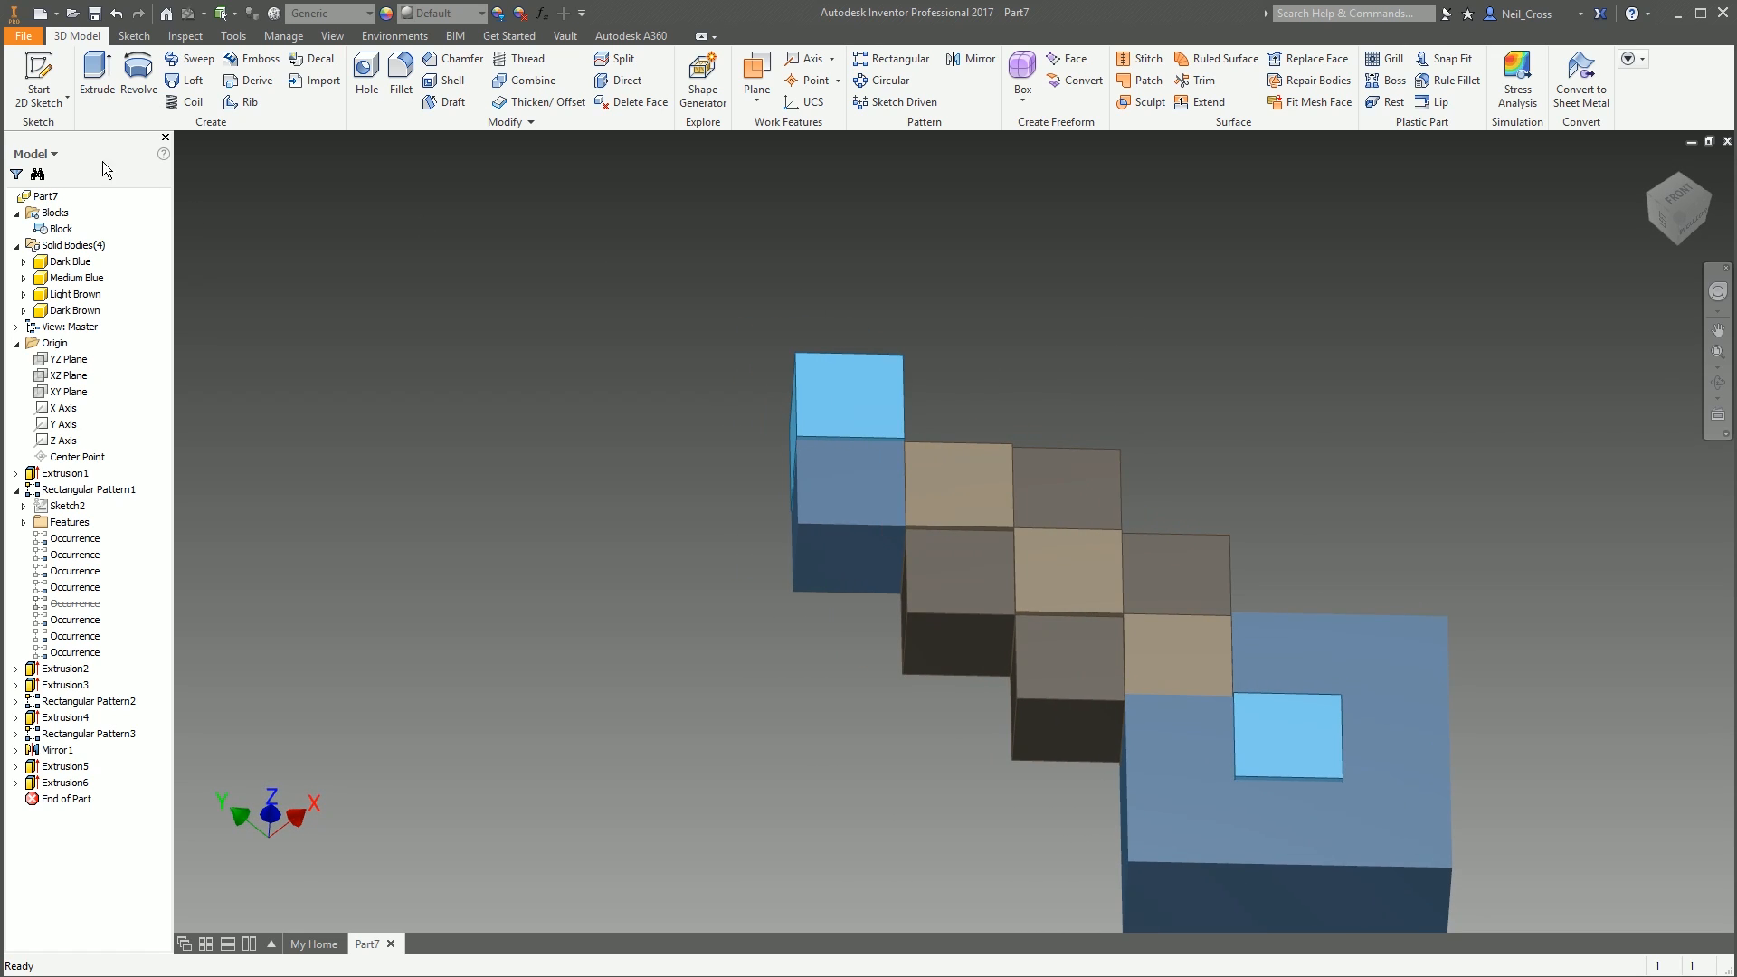
Start a new sketch on the XY Plane with sliced graphics and project the cut edges of all the bodies
{"action": "key", "text": "s"}
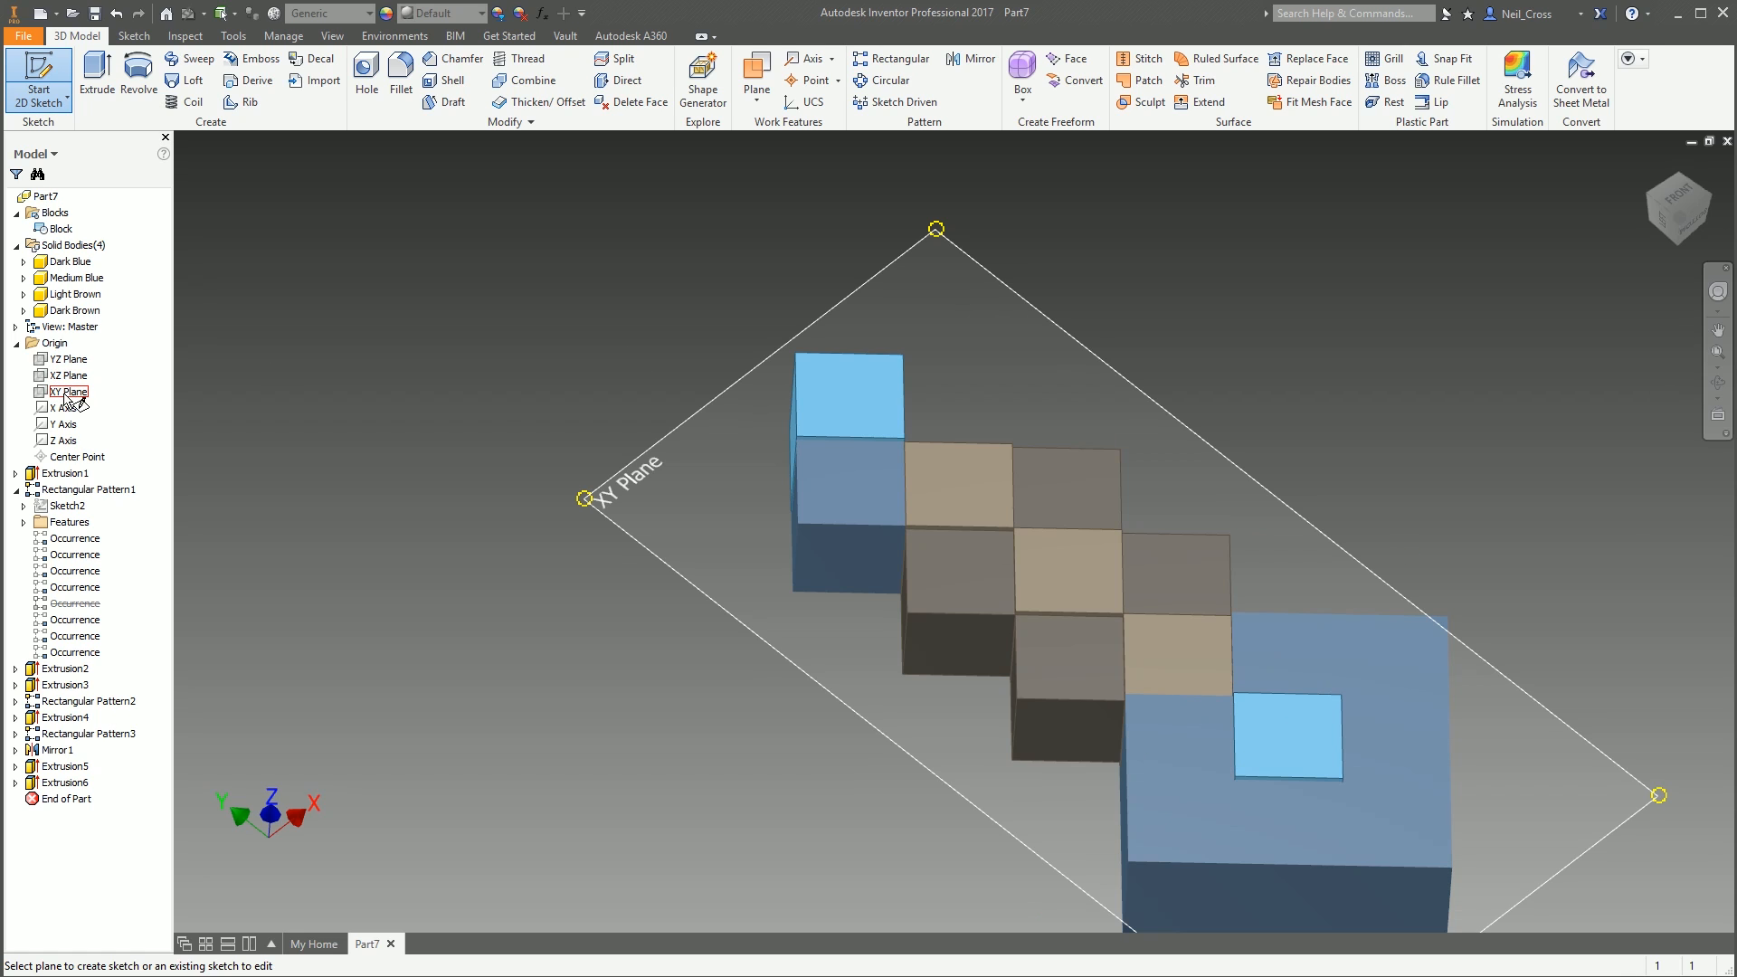
{"action": "left_click", "coordinate": [67, 393]}
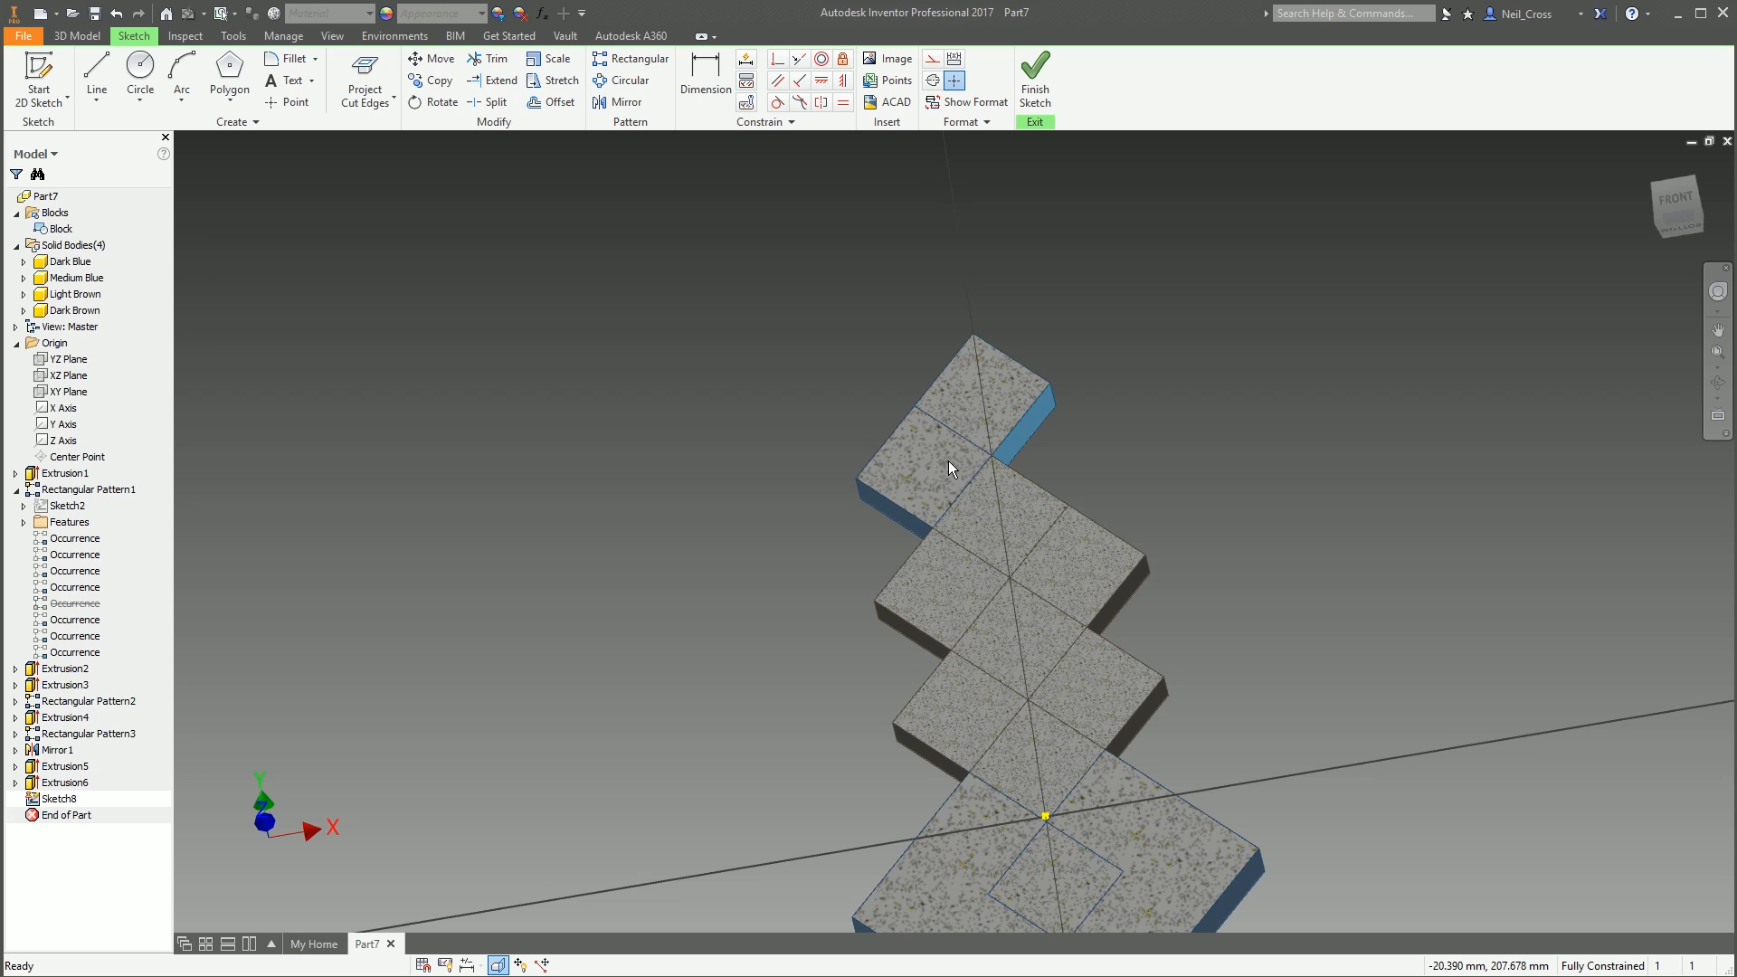
{"action": "left_click", "coordinate": [387, 91]}
Start placing another instance of the Block in the new sketch
{"action": "right_click", "coordinate": [59, 229]}
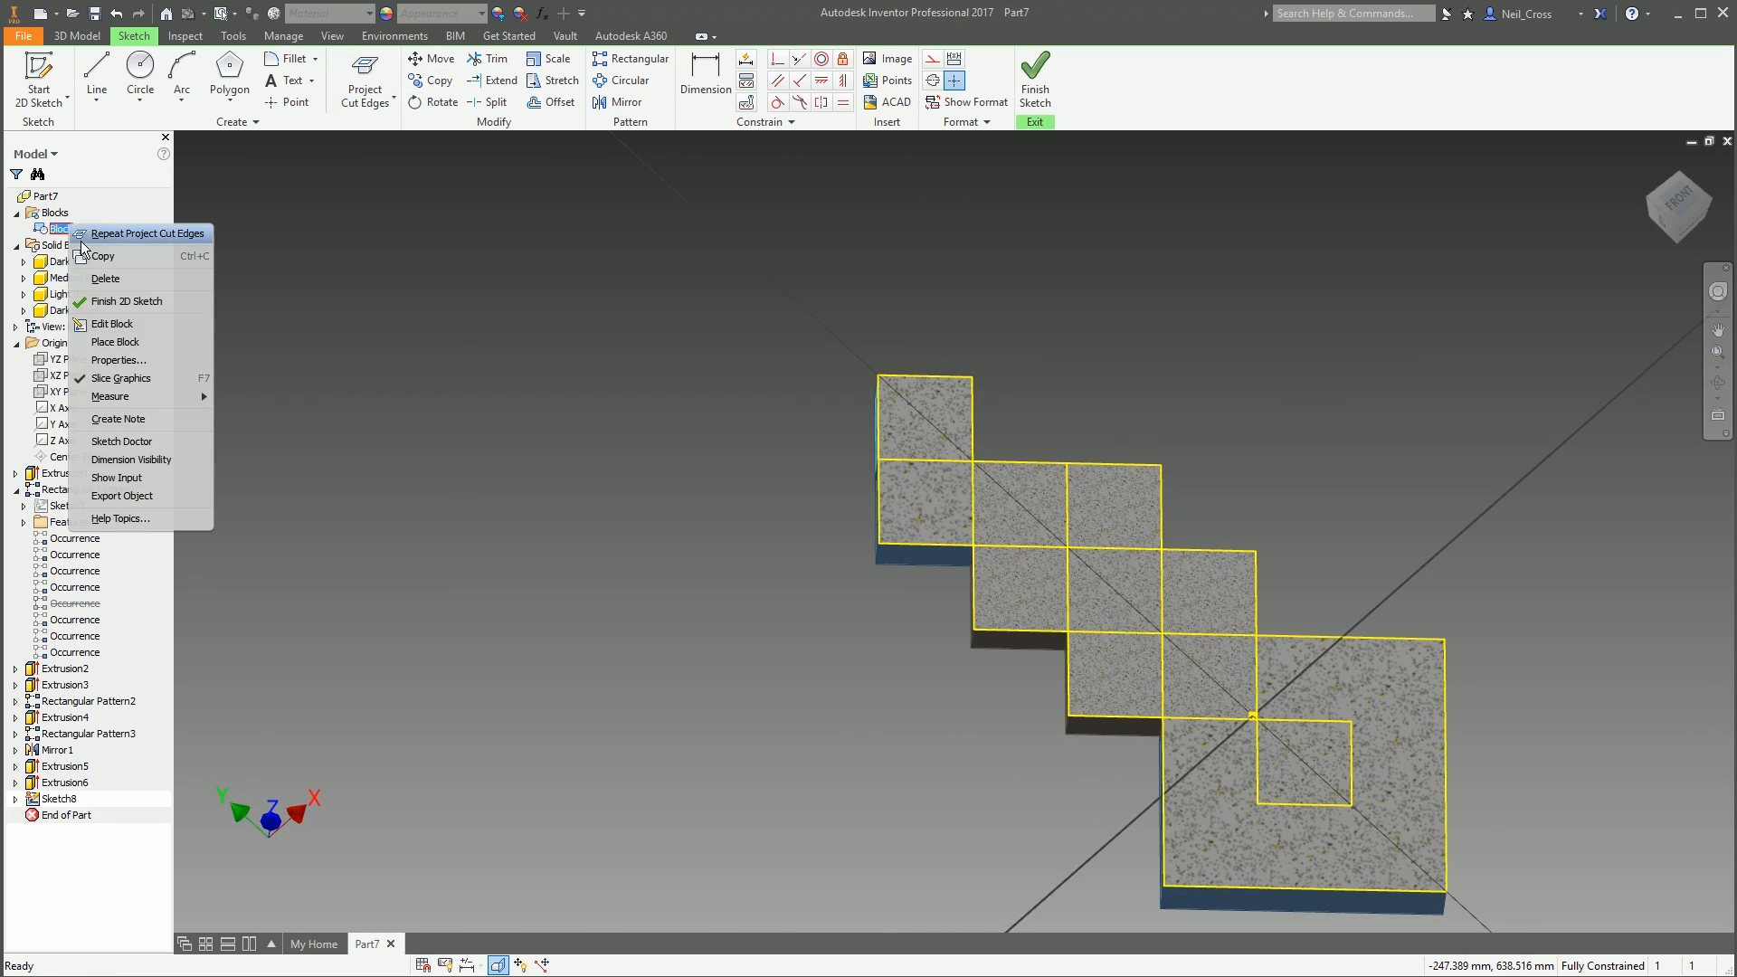
{"action": "left_click", "coordinate": [136, 344]}
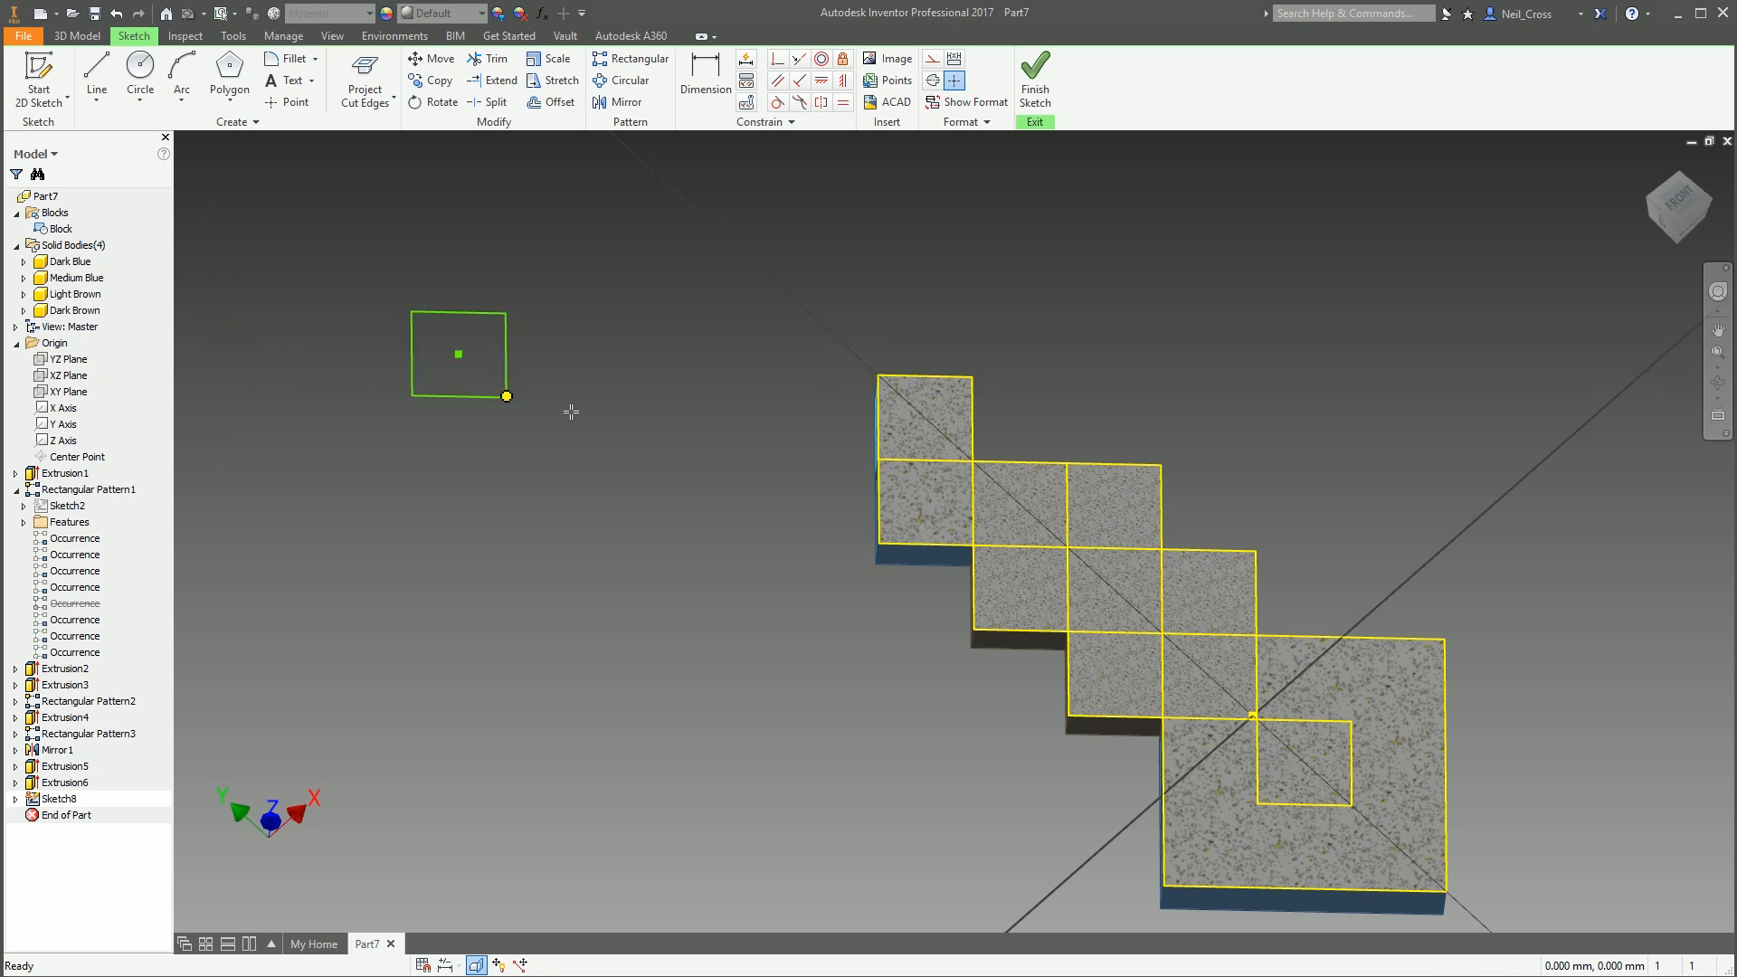
Place two square blocks side by side, extending outward from the lower corner of the dark blue block, and finish the sketch
{"action": "left_click", "coordinate": [878, 543]}
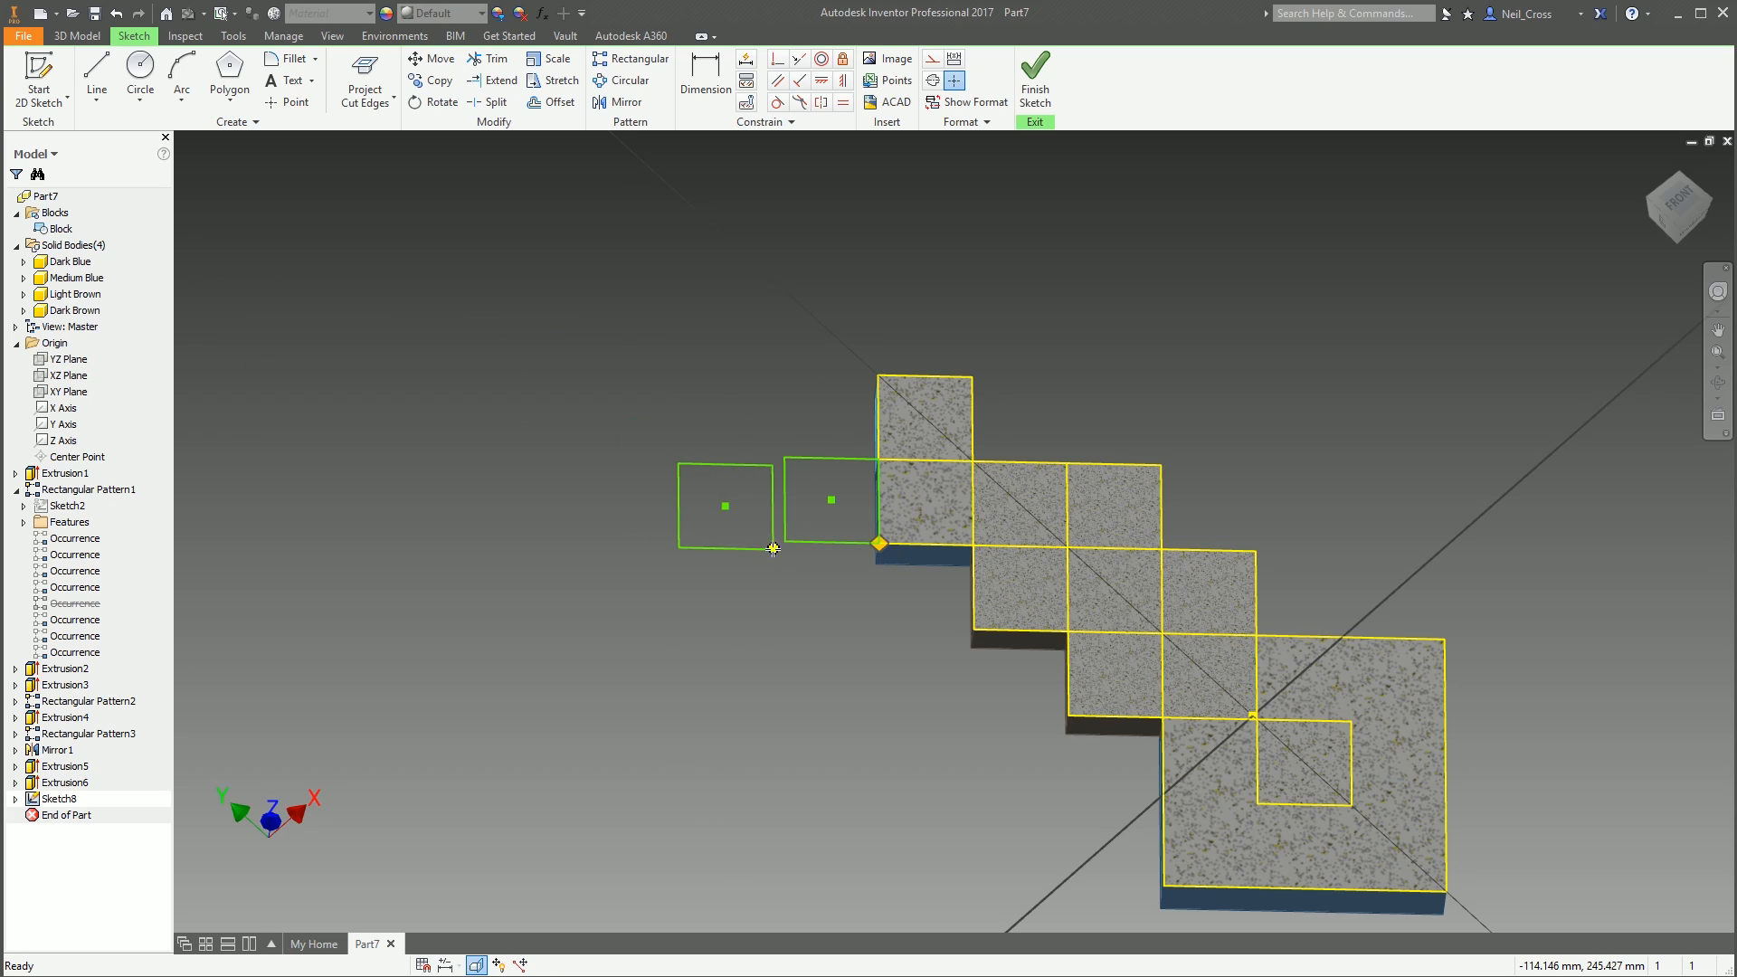
{"action": "left_click", "coordinate": [784, 541]}
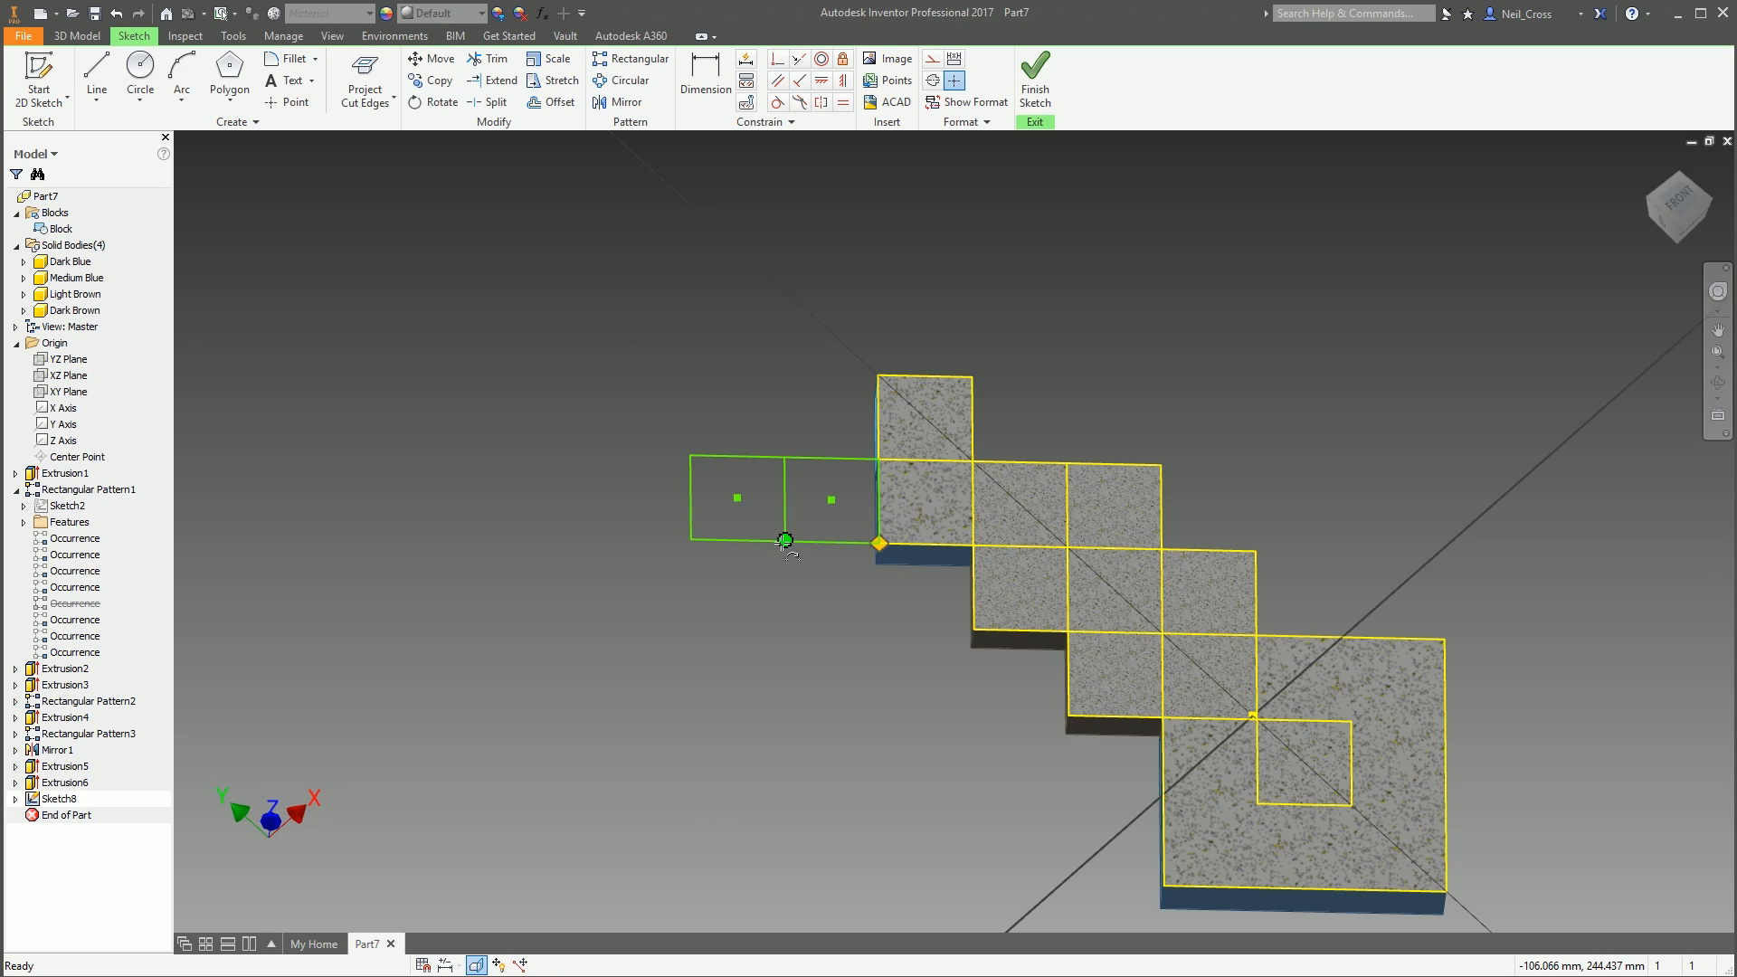
{"action": "left_click", "coordinate": [1035, 81]}
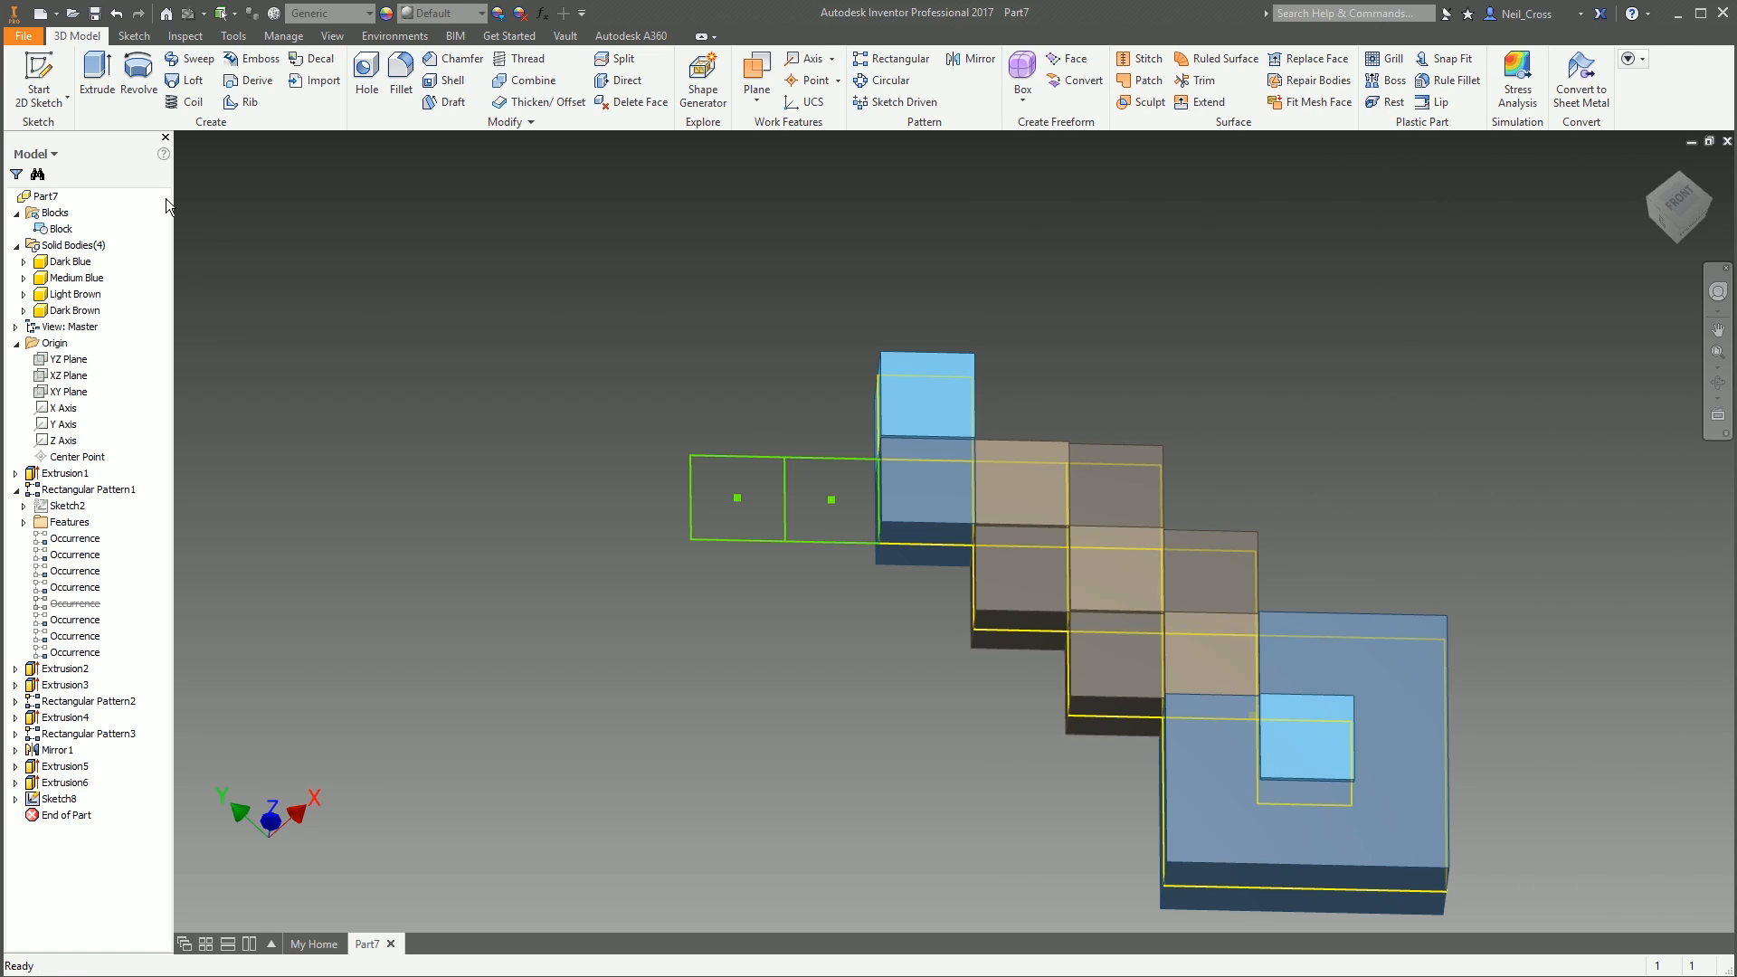
Set up a symmetric extrusion of the two-block profile, joined to the Medium Blue solid
{"action": "left_click", "coordinate": [97, 80]}
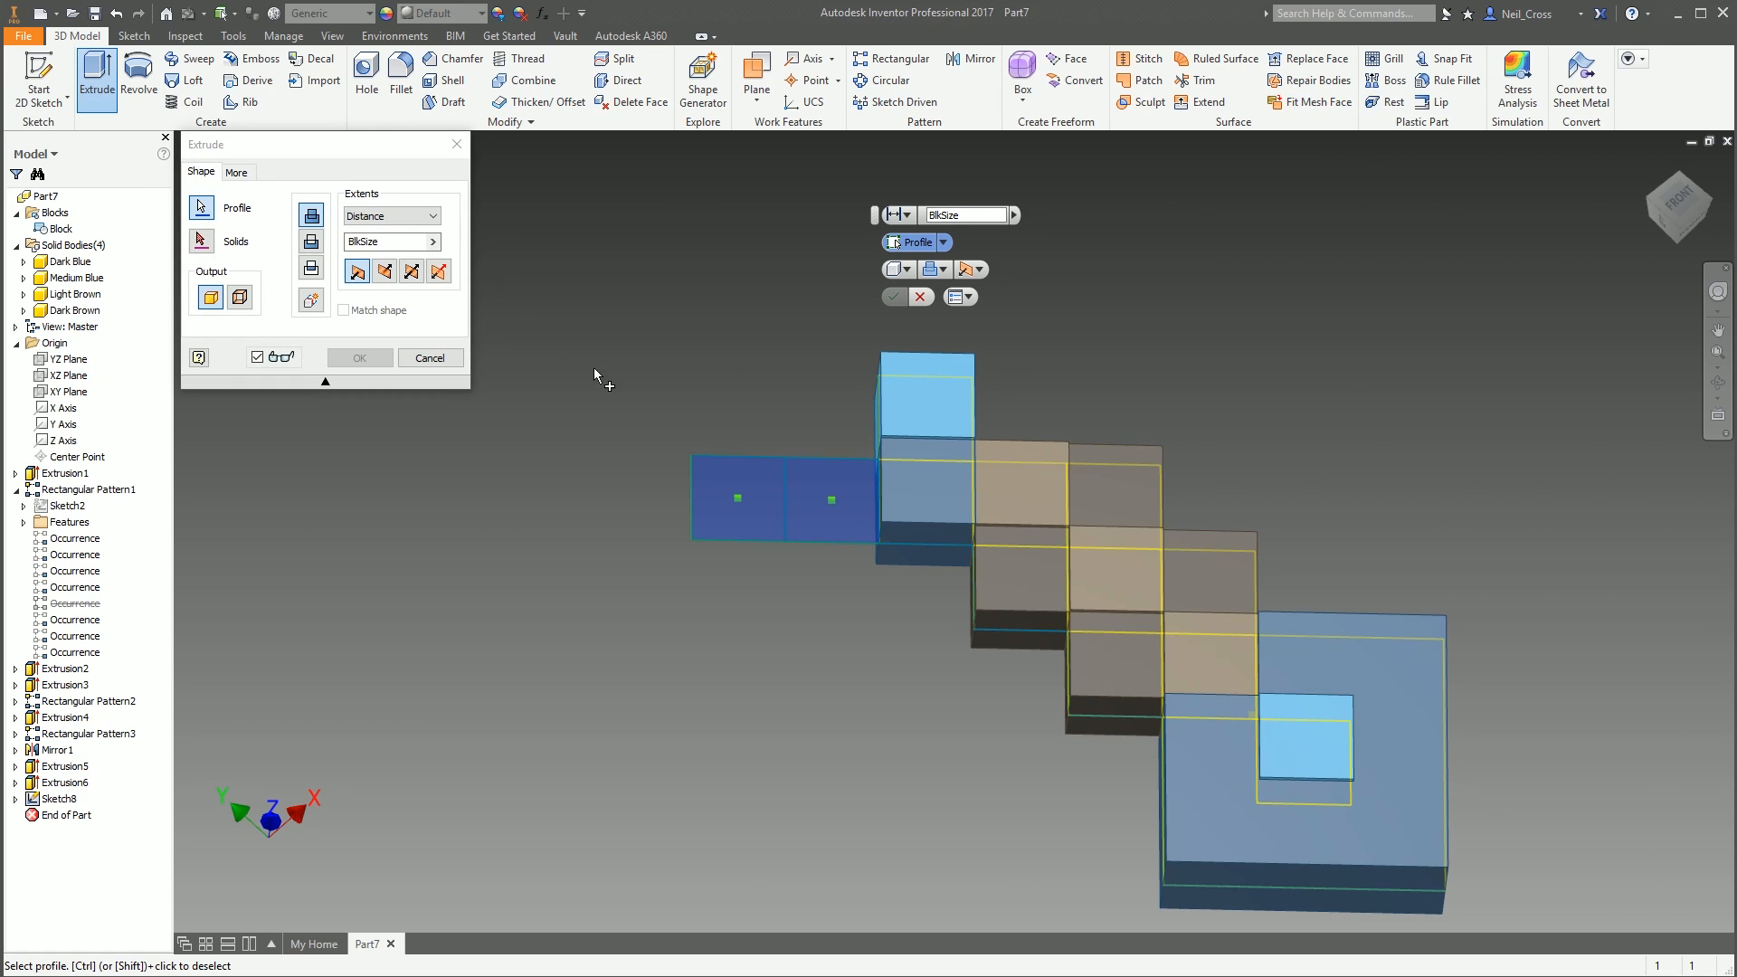
{"action": "left_click", "coordinate": [201, 241]}
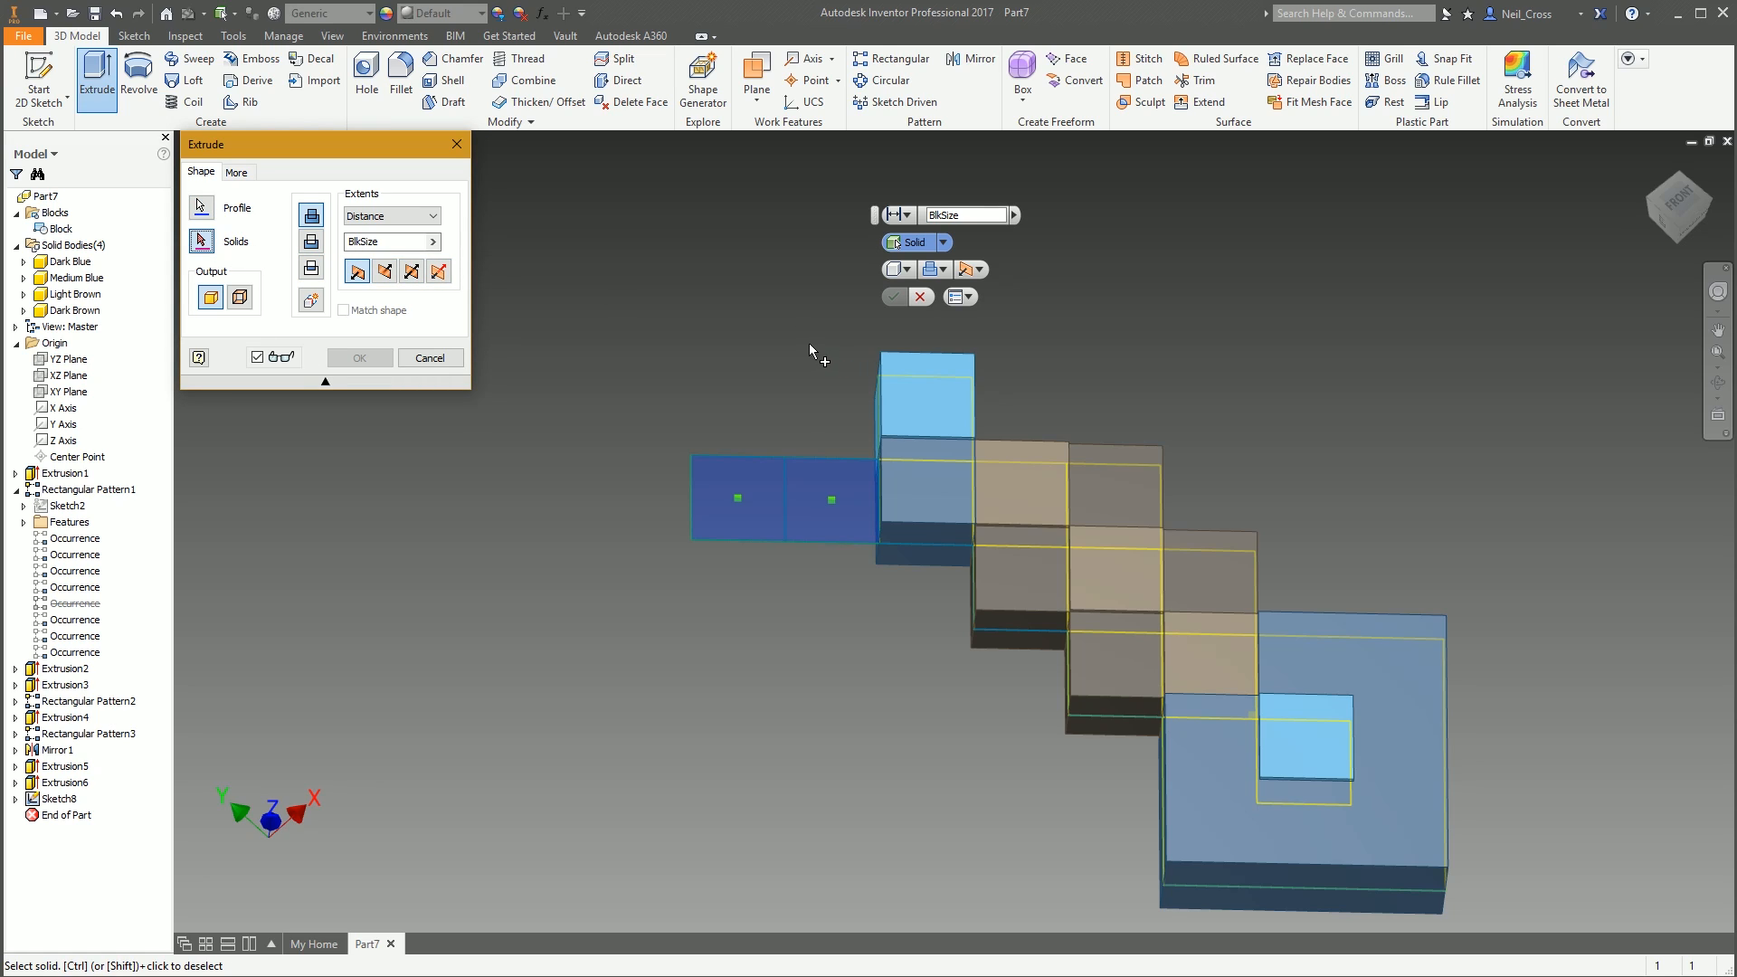
{"action": "left_click", "coordinate": [932, 398]}
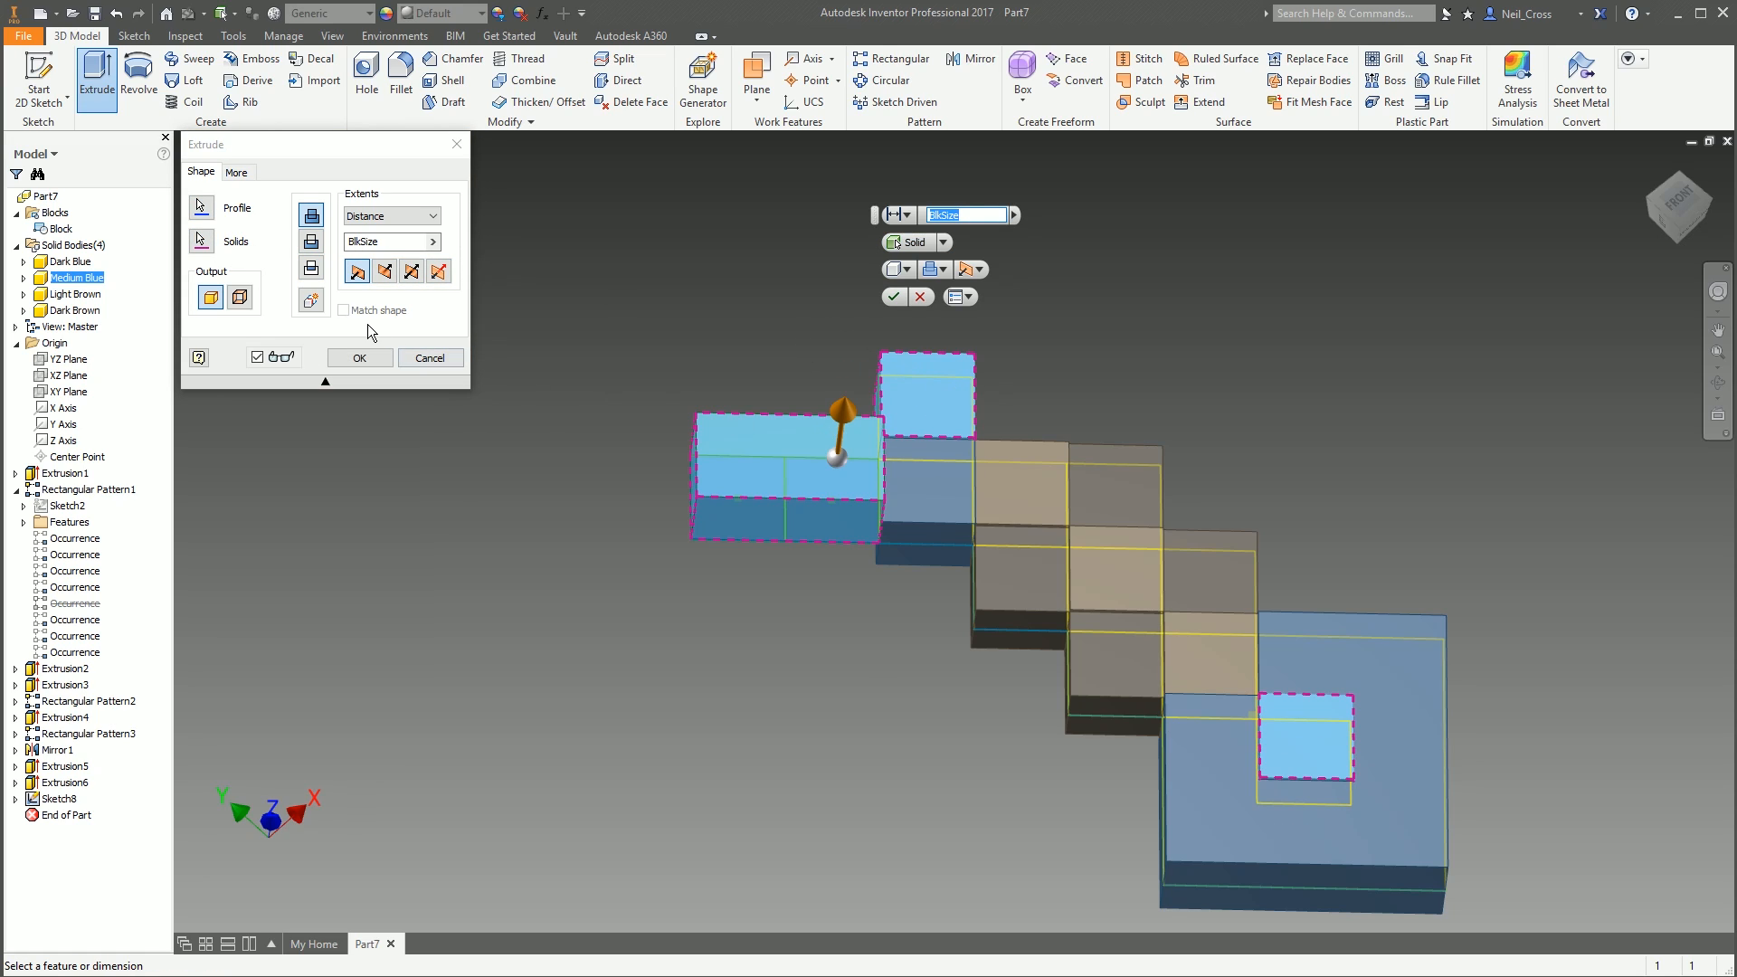
{"action": "left_click", "coordinate": [412, 272]}
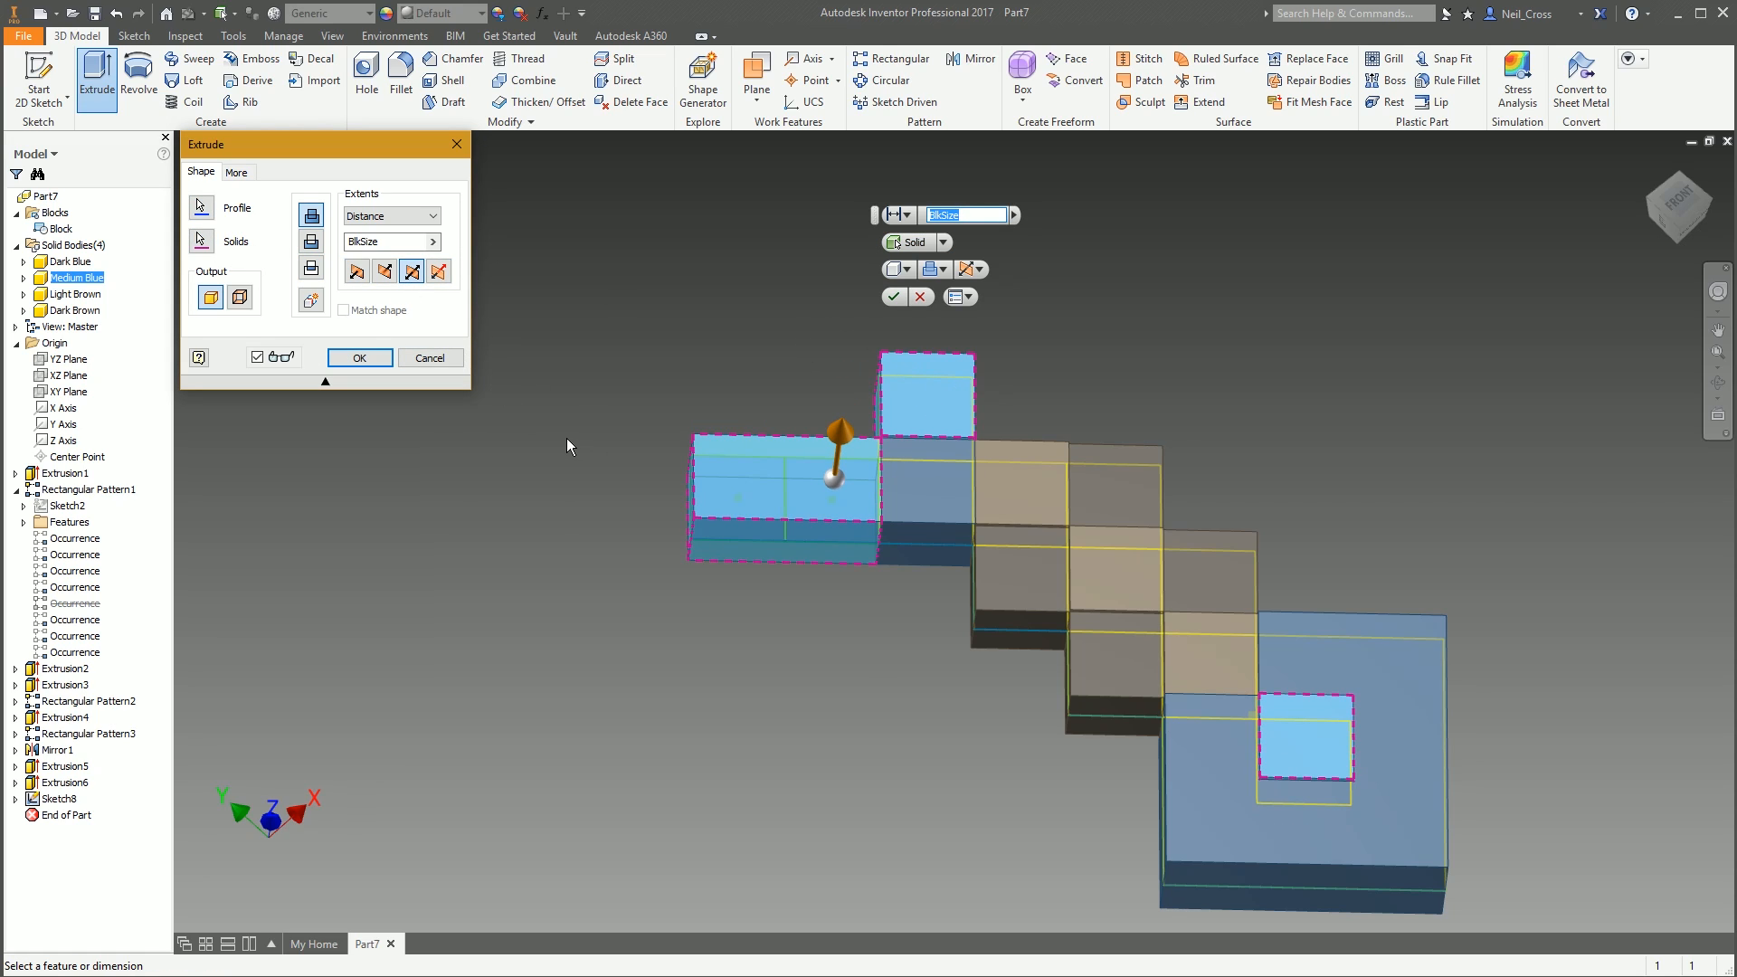
Check the diamond sword reference image in the browser, set the extrusion distance to BlkSize+5 and complete the extrusion
{"action": "key", "text": "alt+Tab"}
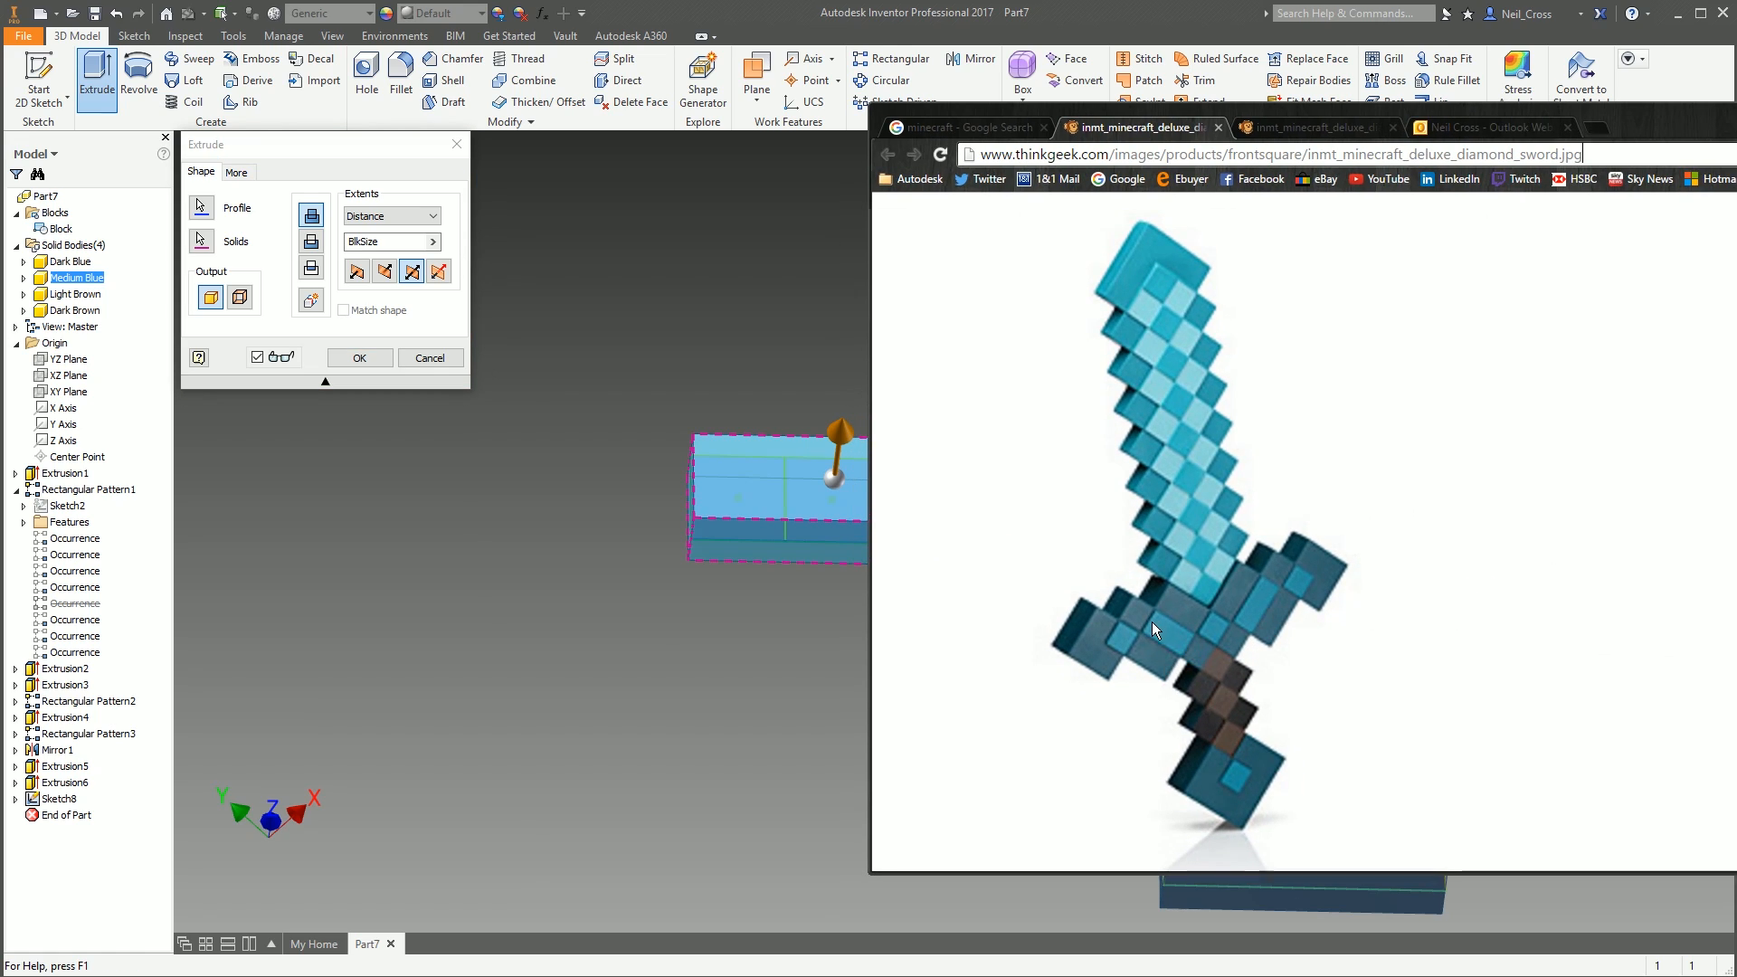
{"action": "left_click_drag", "start_coordinate": [1637, 115], "coordinate": [1735, 113]}
{"action": "key", "text": "alt+Tab"}
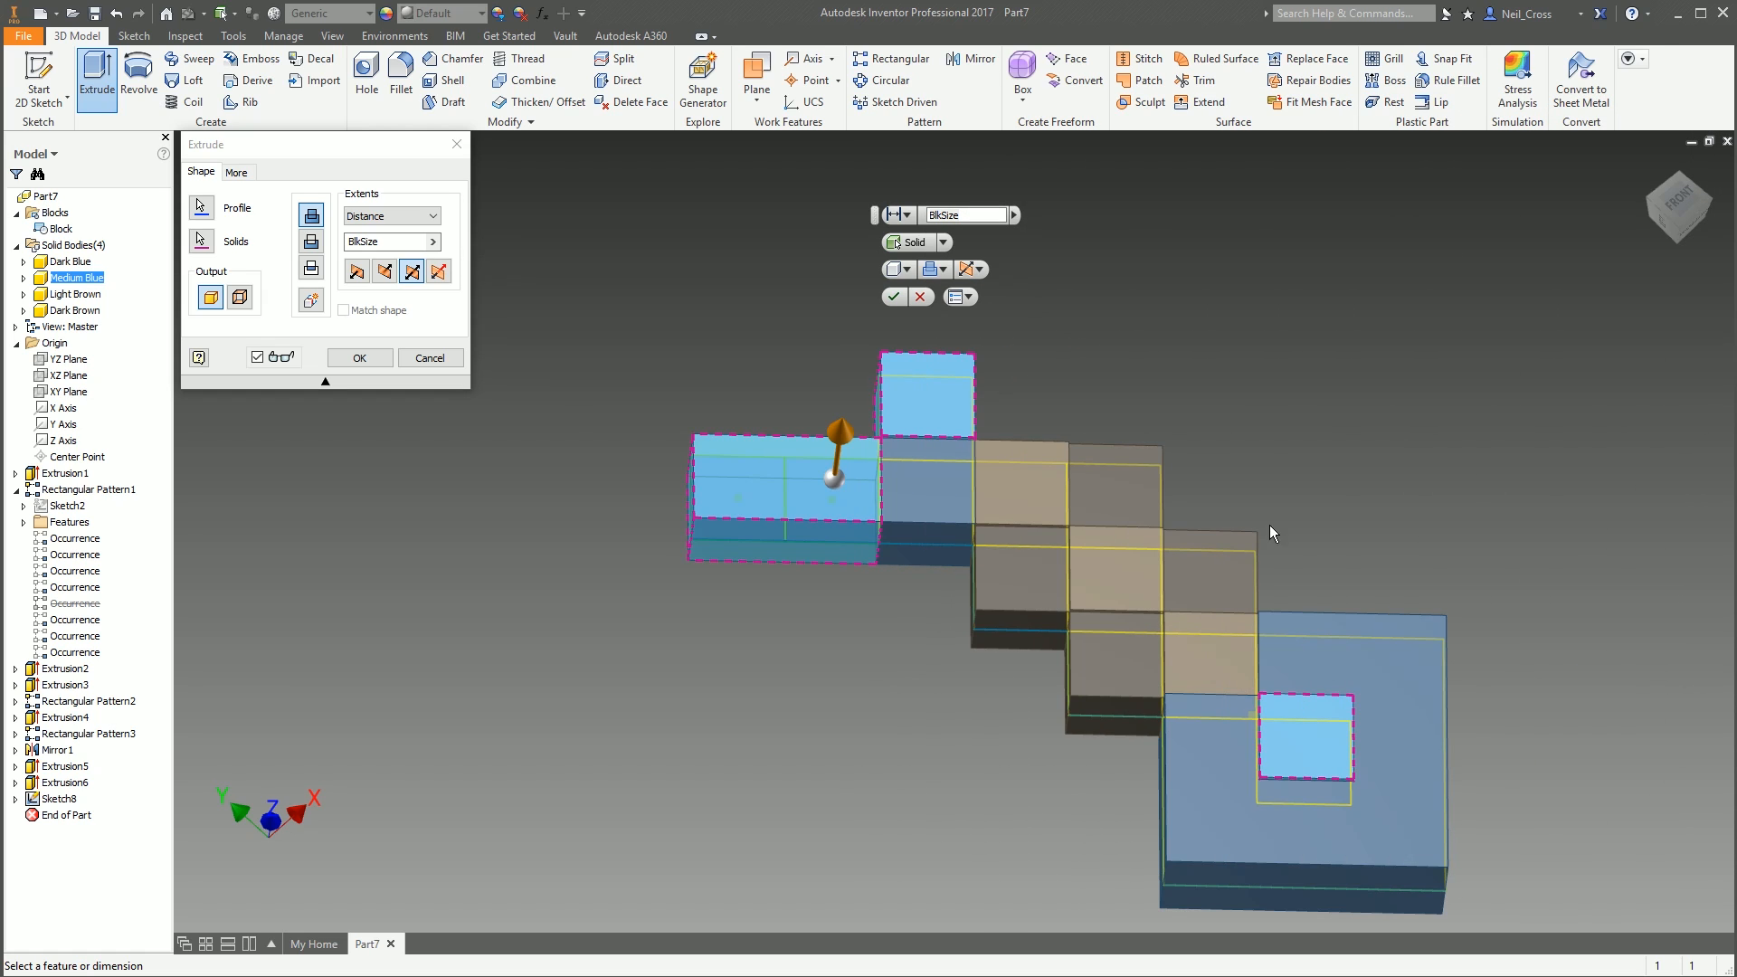
{"action": "middle_click_drag", "start_coordinate": [1086, 385], "coordinate": [1040, 447], "text": "shift"}
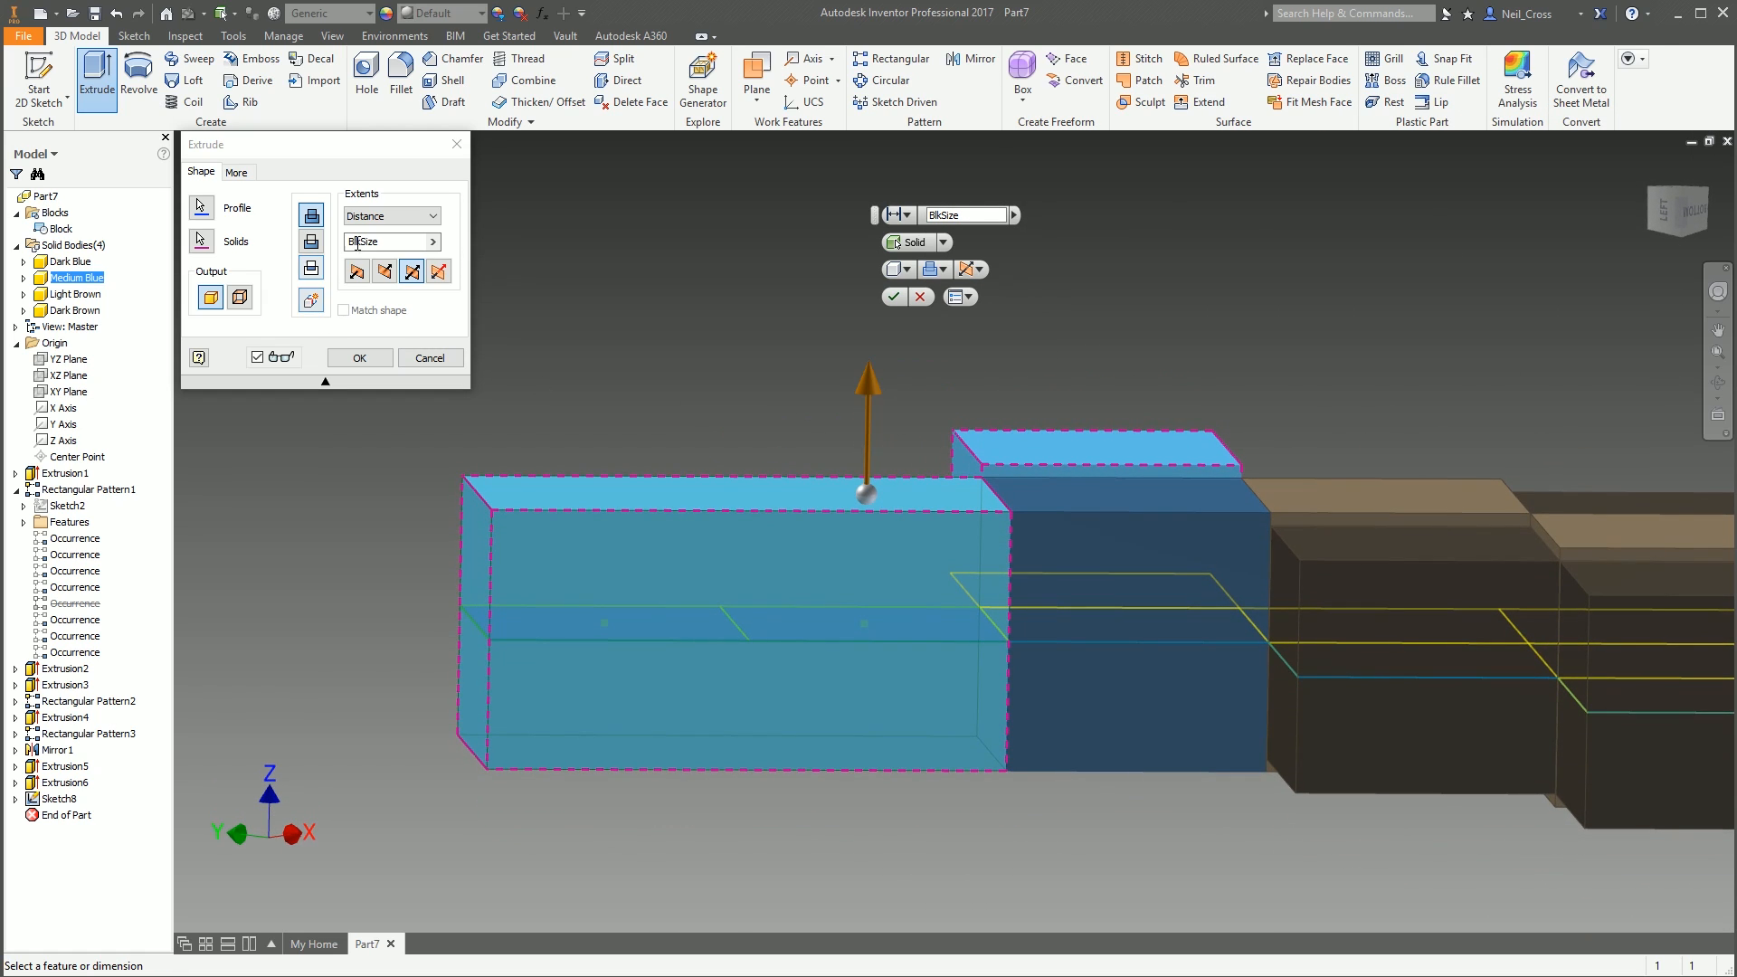
{"action": "left_click", "coordinate": [397, 245]}
{"action": "type", "text": "+5"}
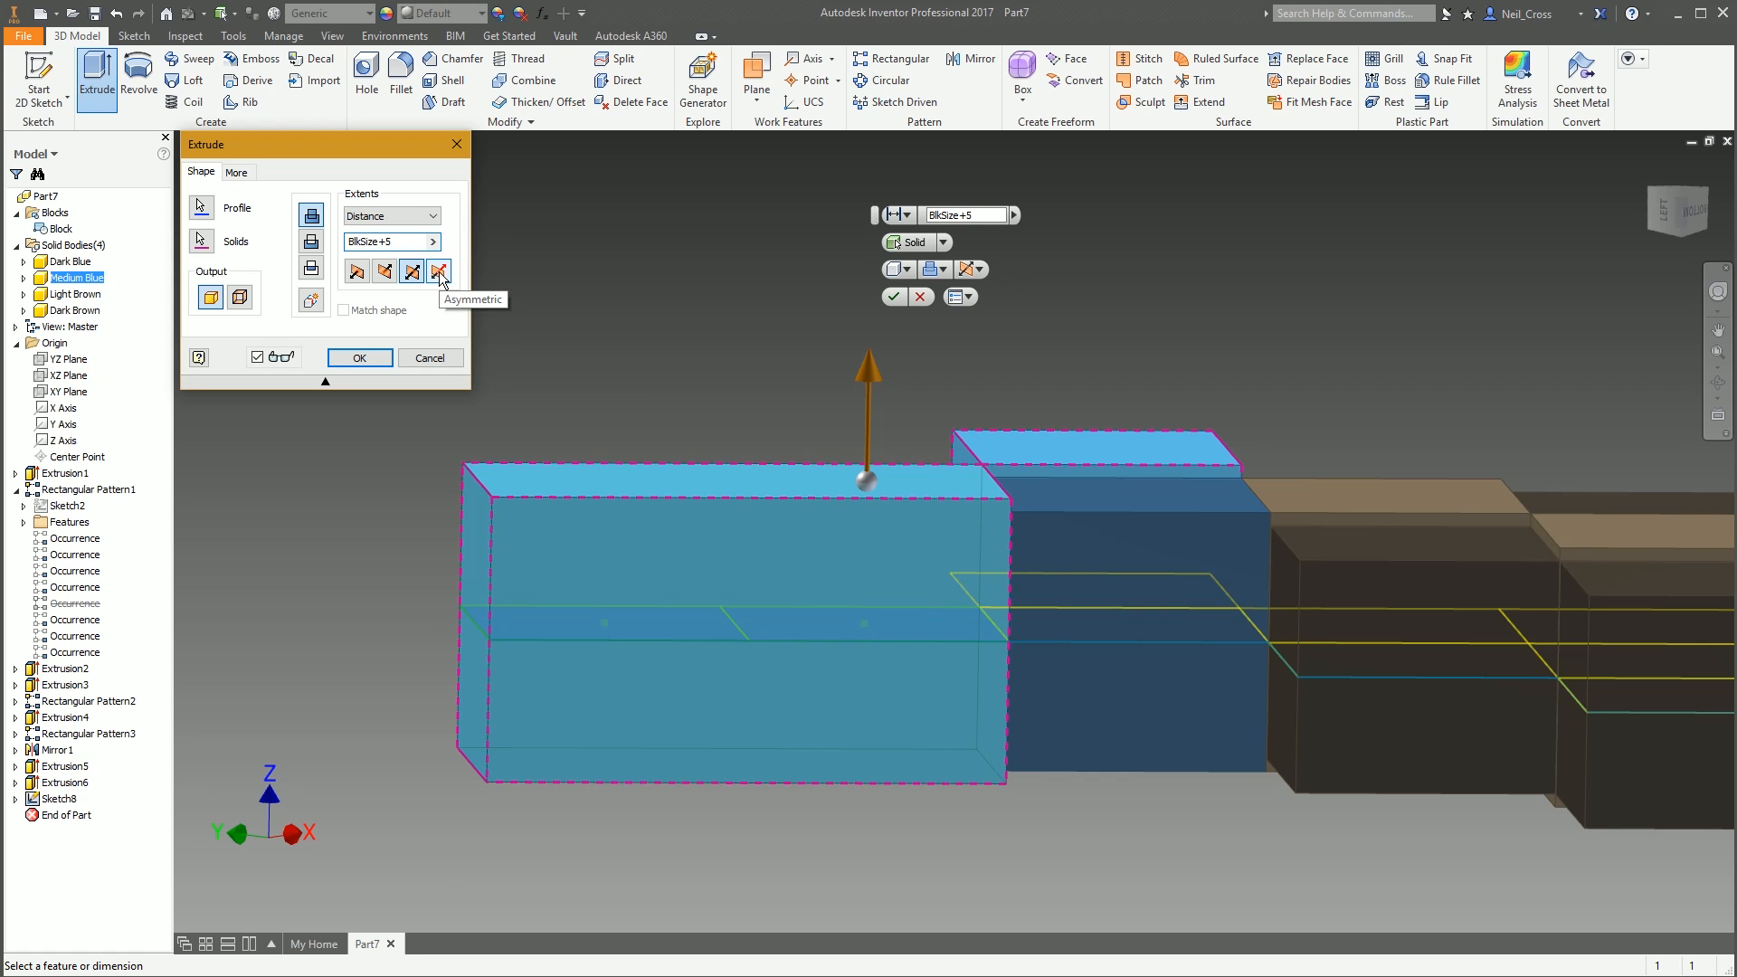
{"action": "key", "text": "F6"}
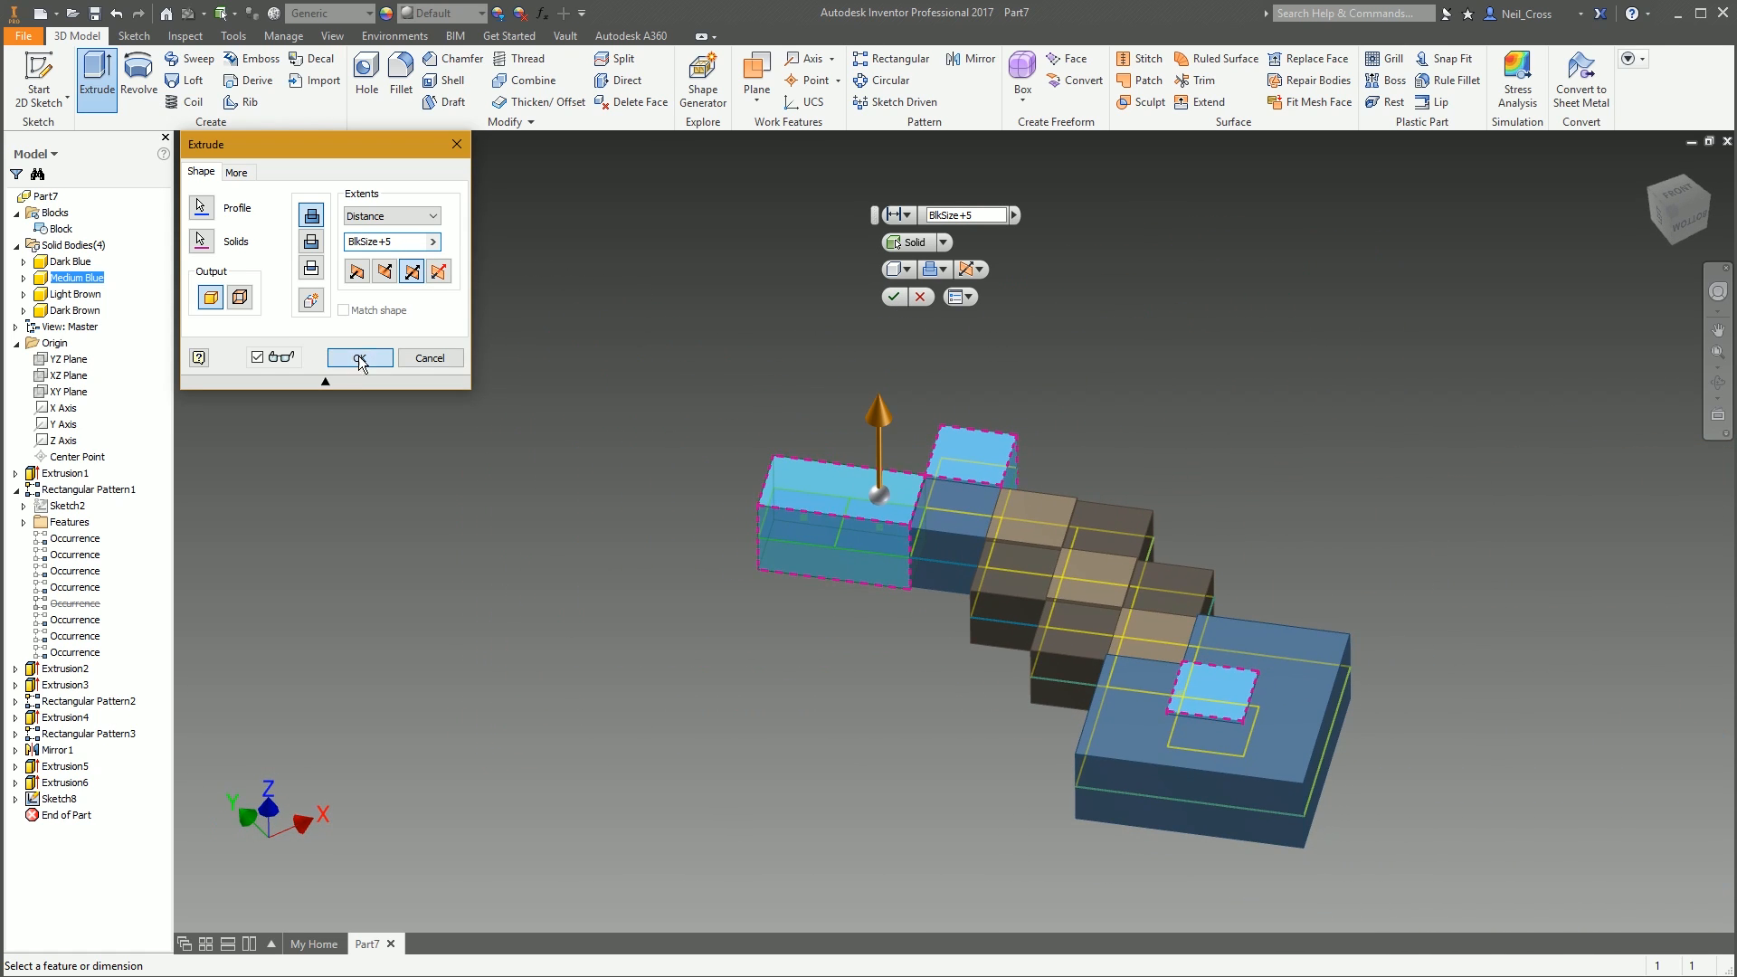
{"action": "left_click", "coordinate": [359, 357]}
Create a sketch on the XY plane, slice the graphics and project the cut edges of the solids
{"action": "mouse_move", "coordinate": [1281, 423]}
{"action": "middle_mouse_down", "text": "shift"}
{"action": "mouse_move", "coordinate": [1337, 398]}
{"action": "mouse_move", "coordinate": [1279, 394]}
{"action": "middle_mouse_up", "text": "shift"}
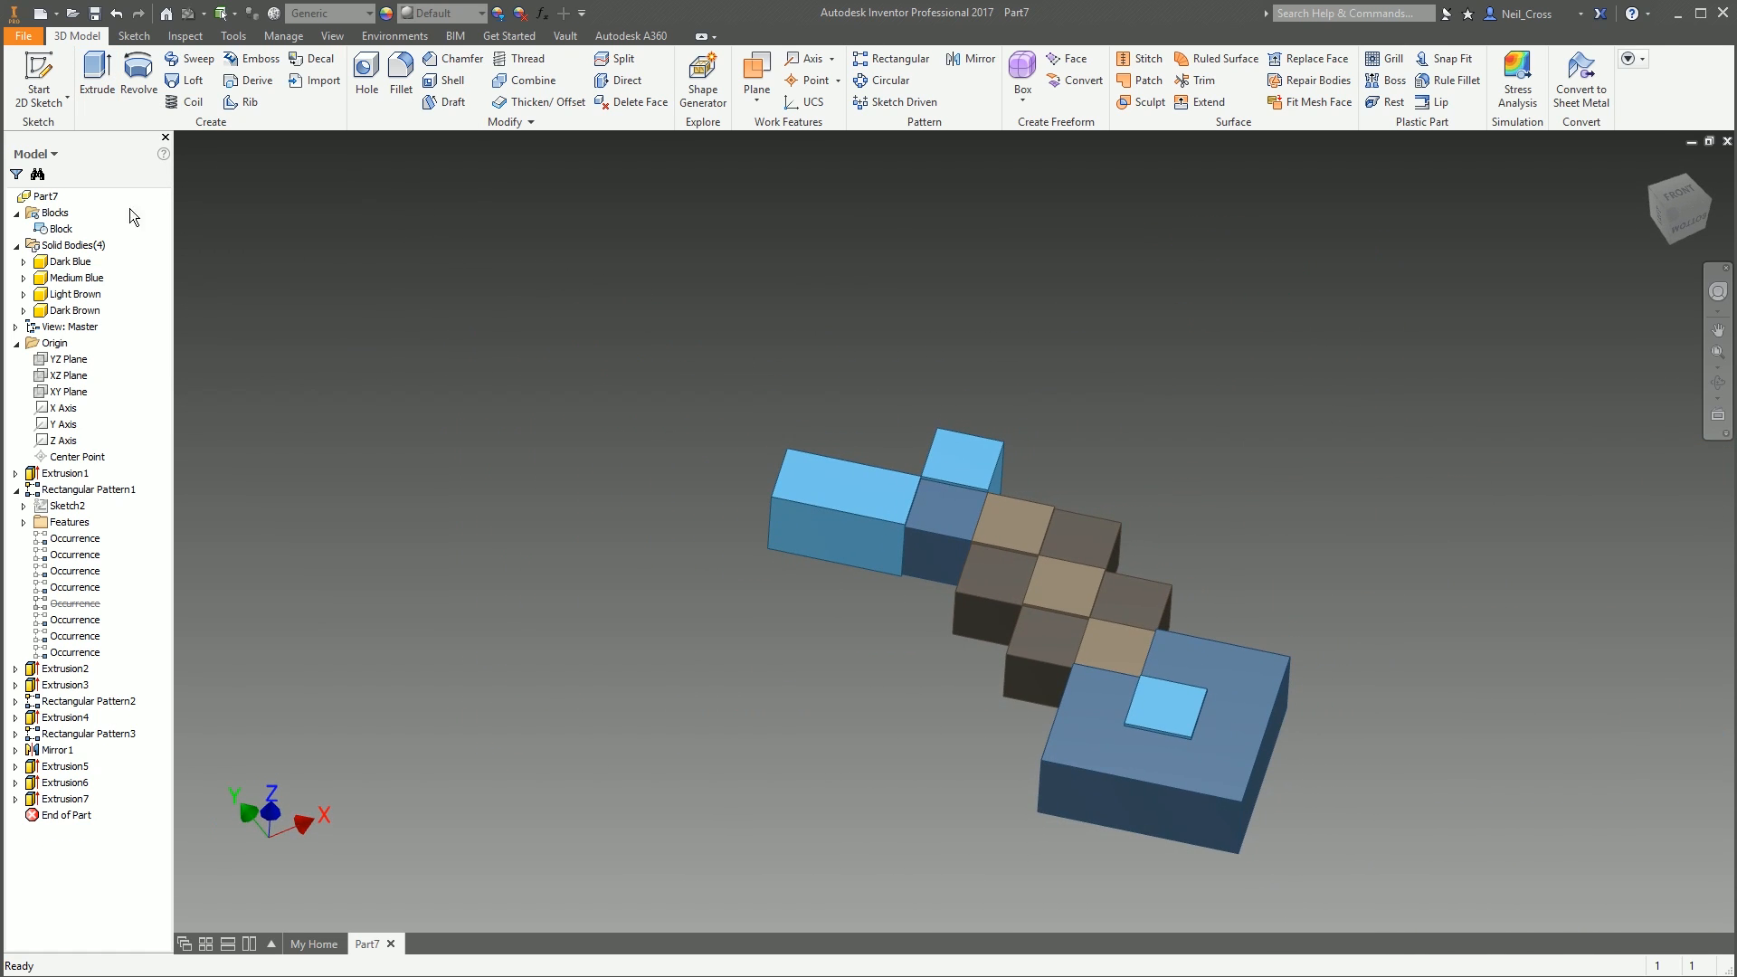
{"action": "left_click", "coordinate": [40, 75]}
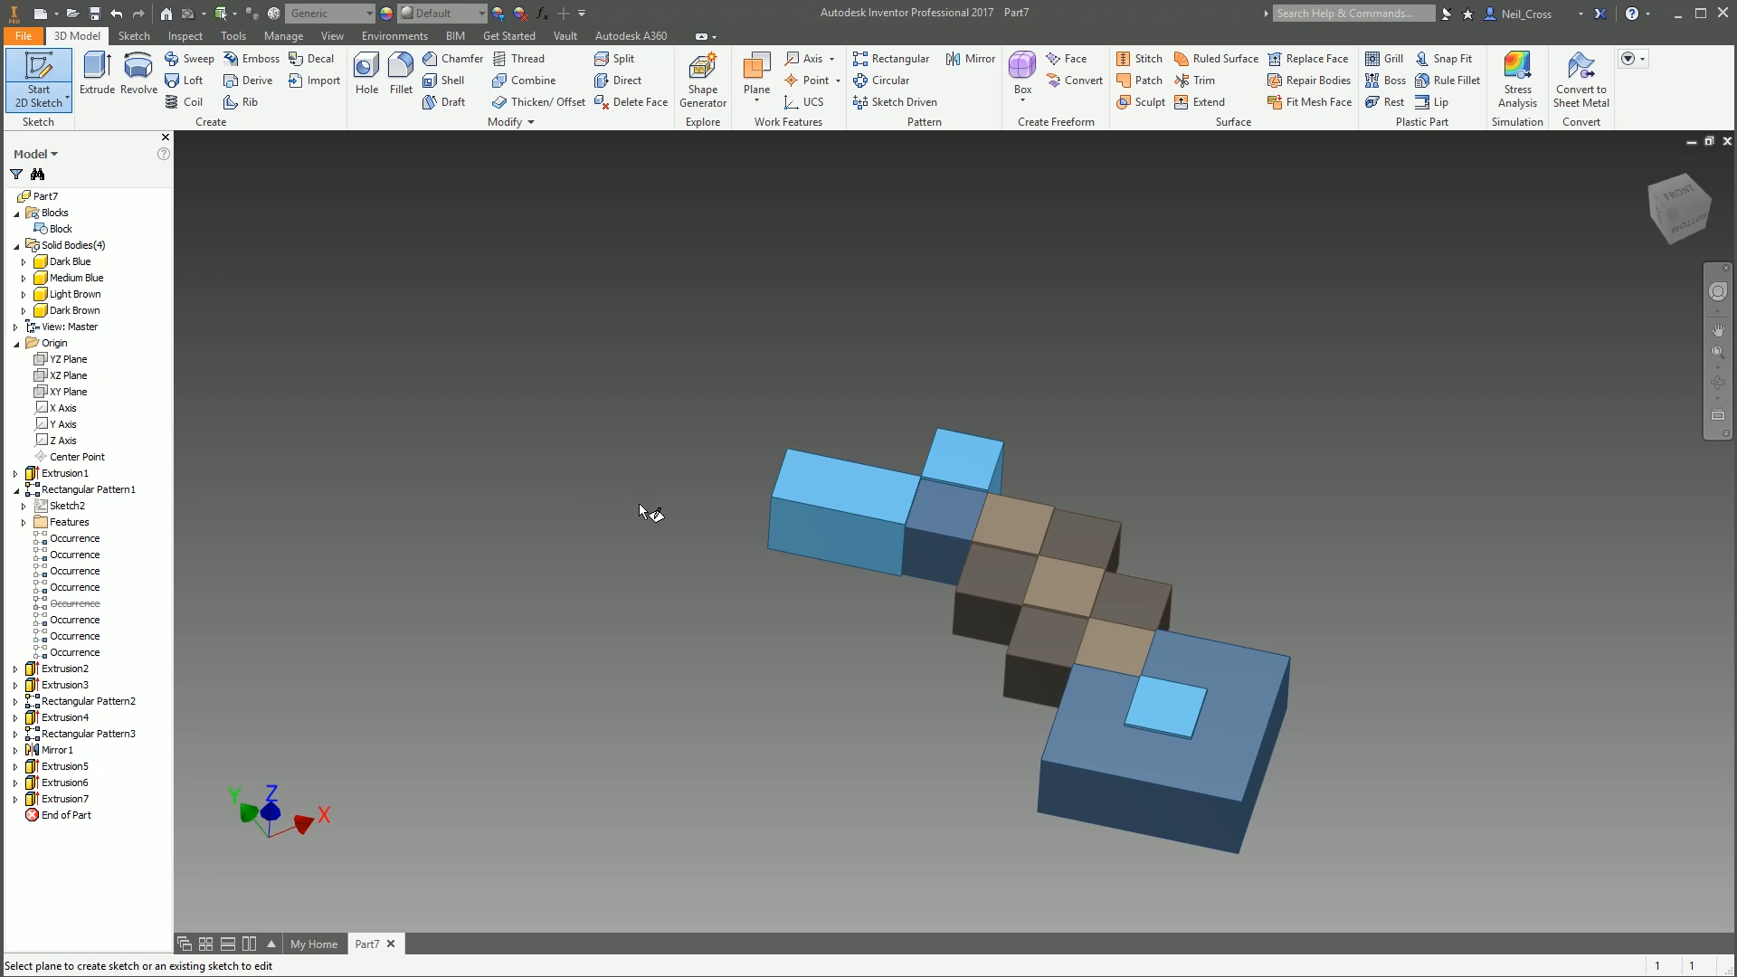
{"action": "left_click", "coordinate": [60, 392]}
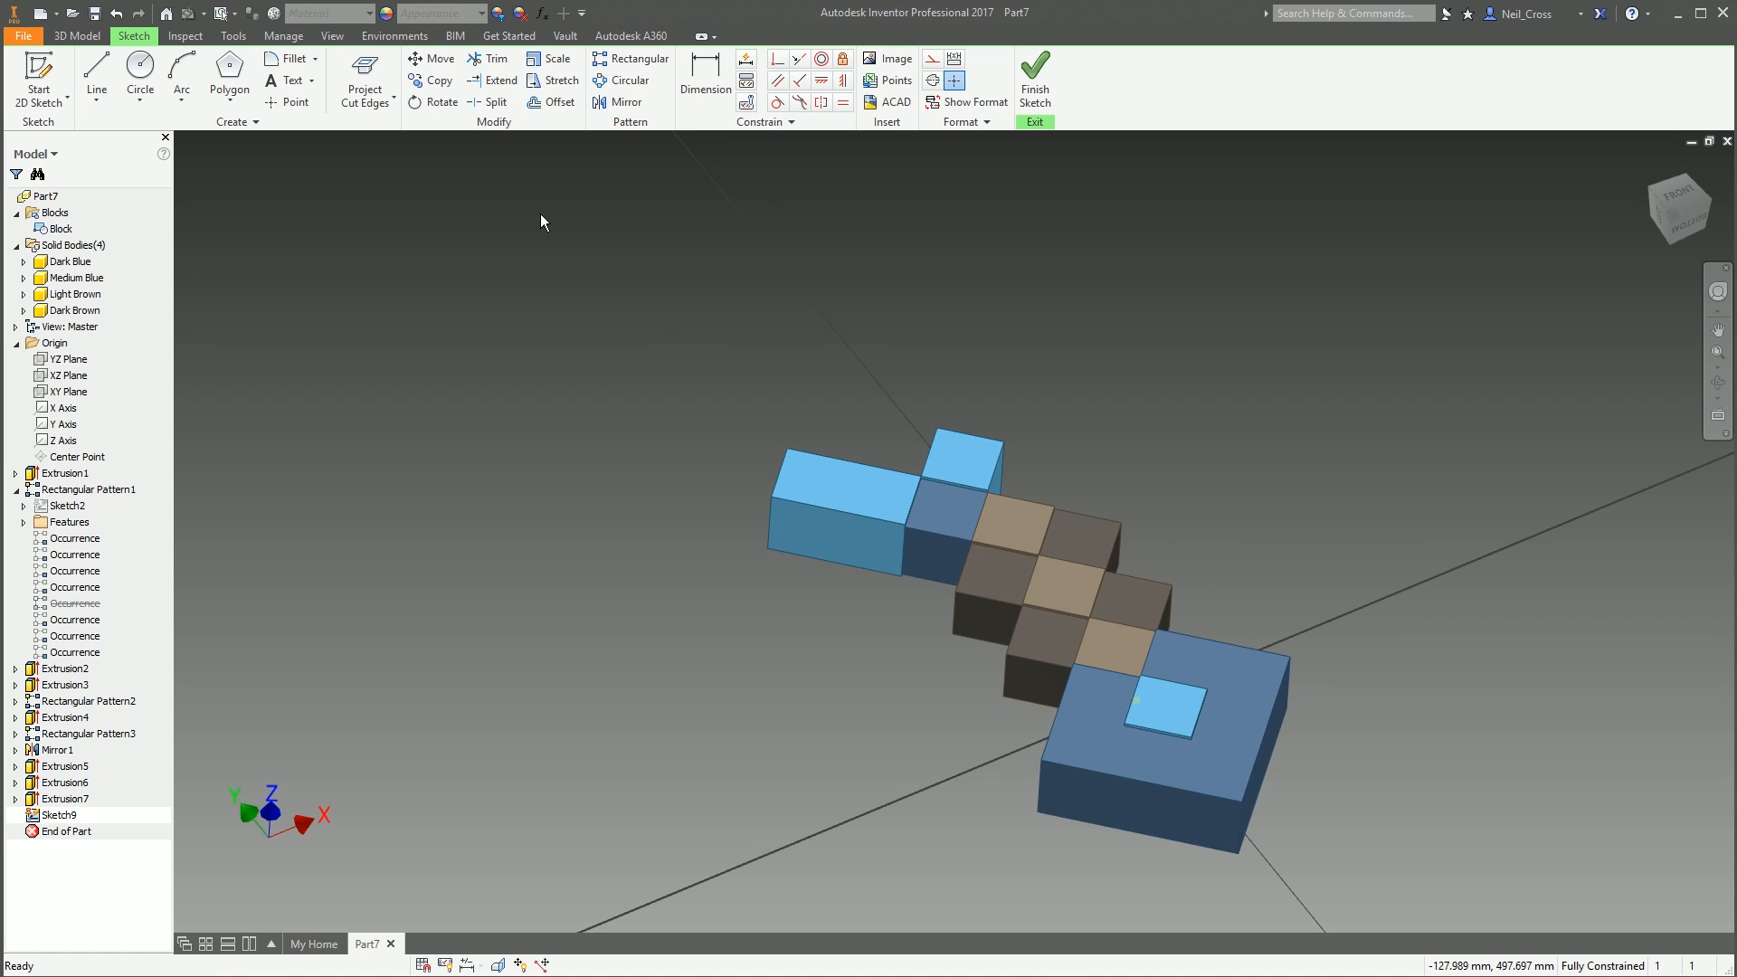
{"action": "key", "text": "F7"}
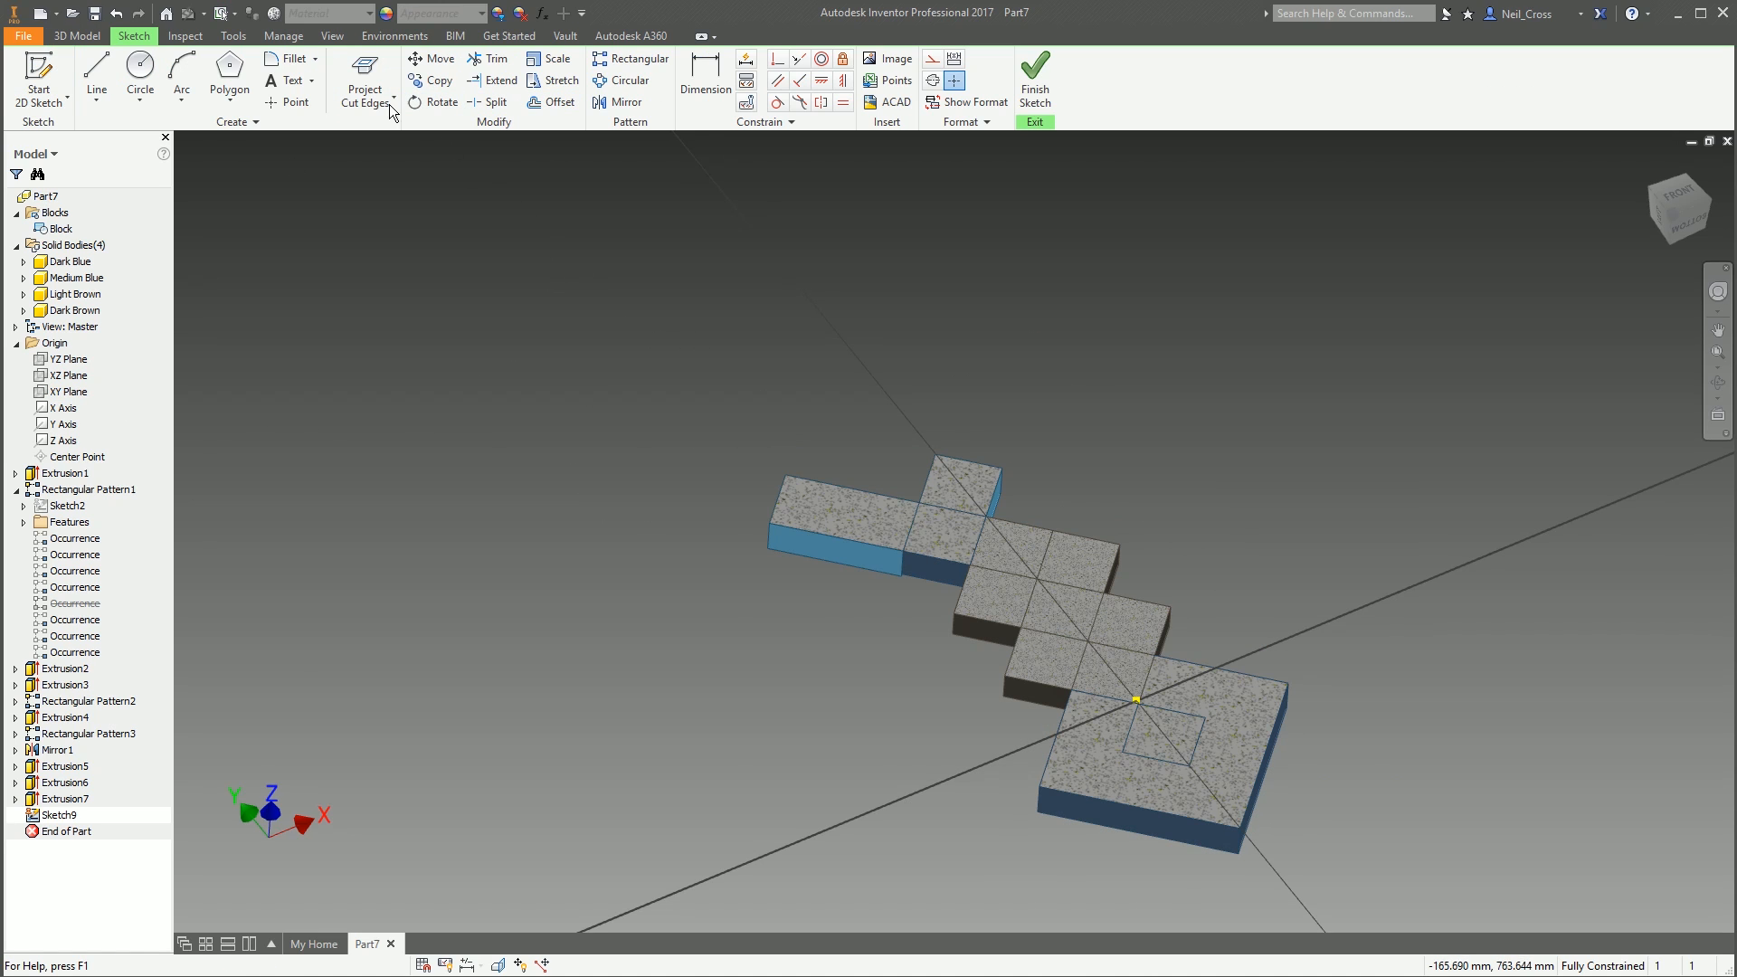
{"action": "left_click", "coordinate": [358, 69]}
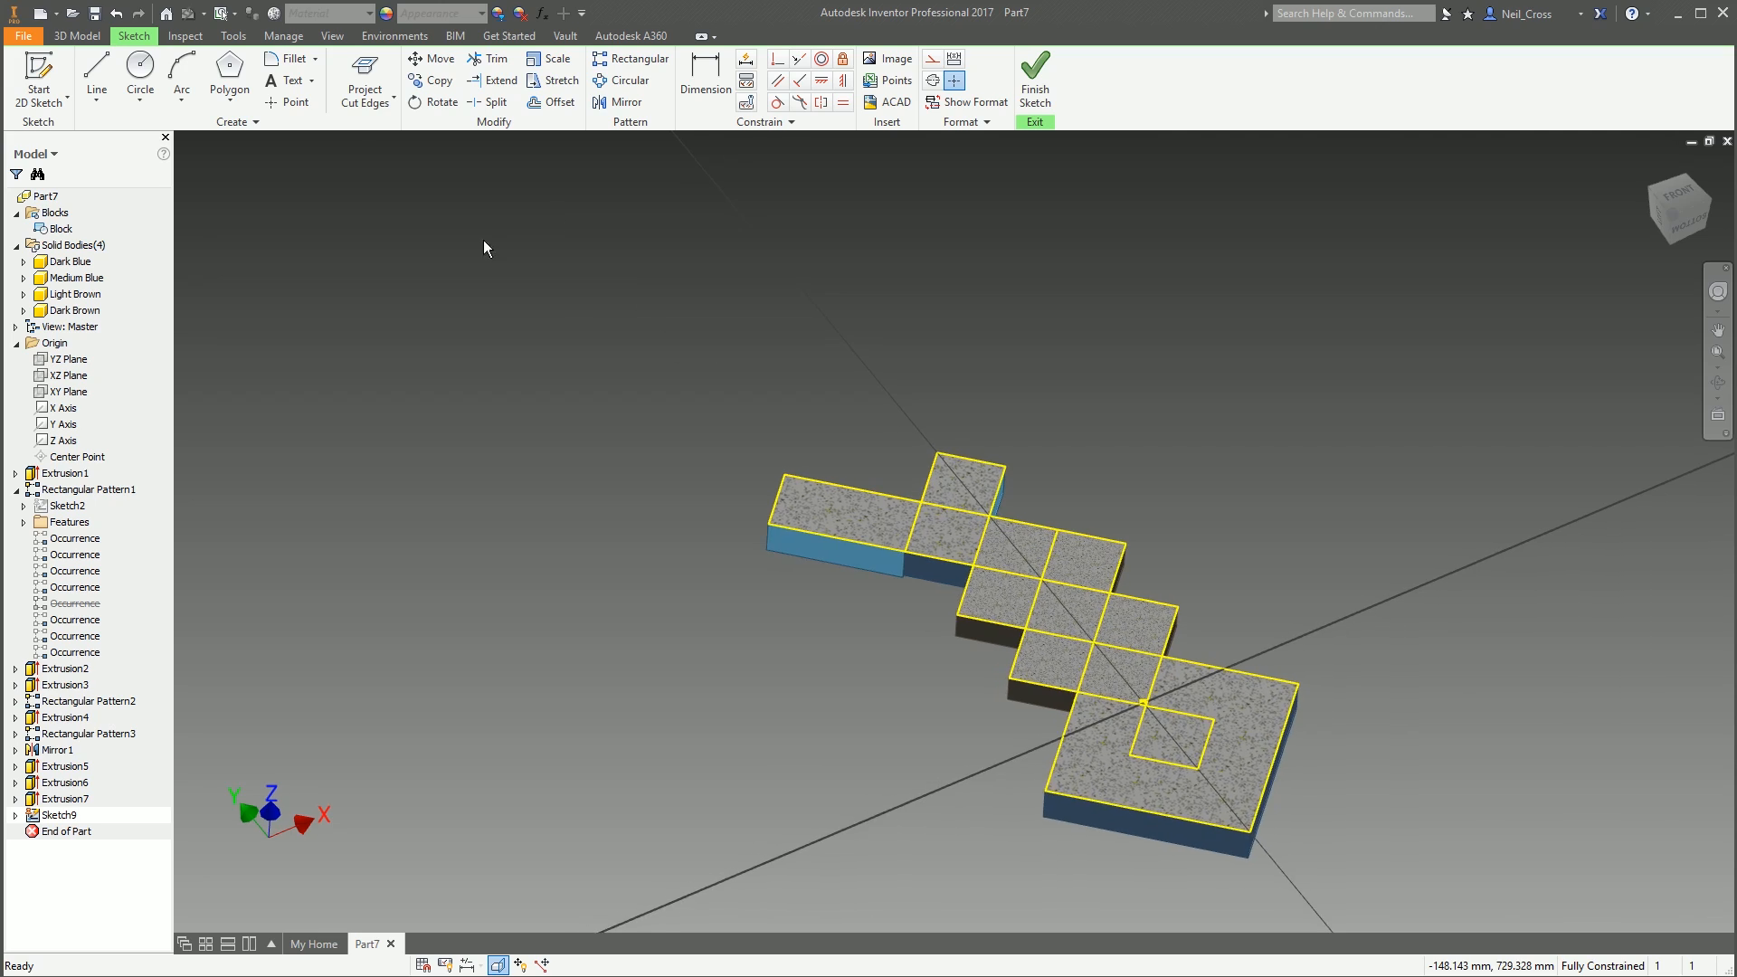
Place copies of the block: one at the medium blue bar's free end, two along its upper edge and a loose pair below it
{"action": "right_click", "coordinate": [48, 224]}
{"action": "left_click", "coordinate": [97, 341]}
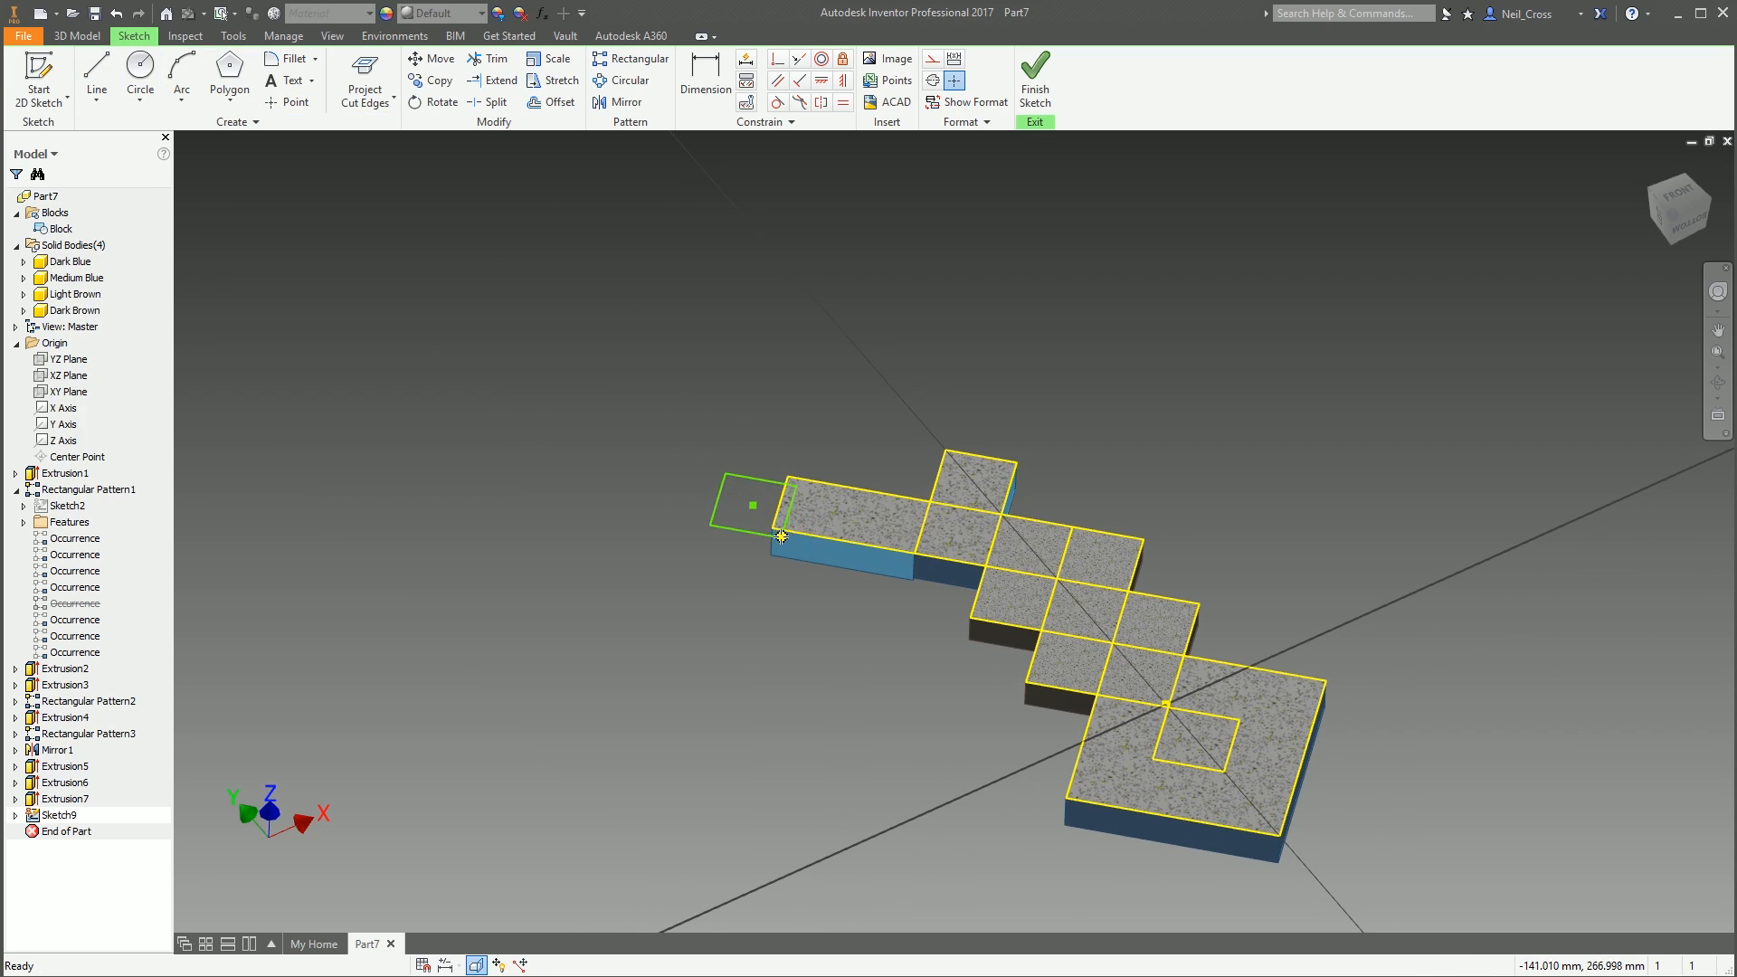
{"action": "left_click", "coordinate": [773, 525]}
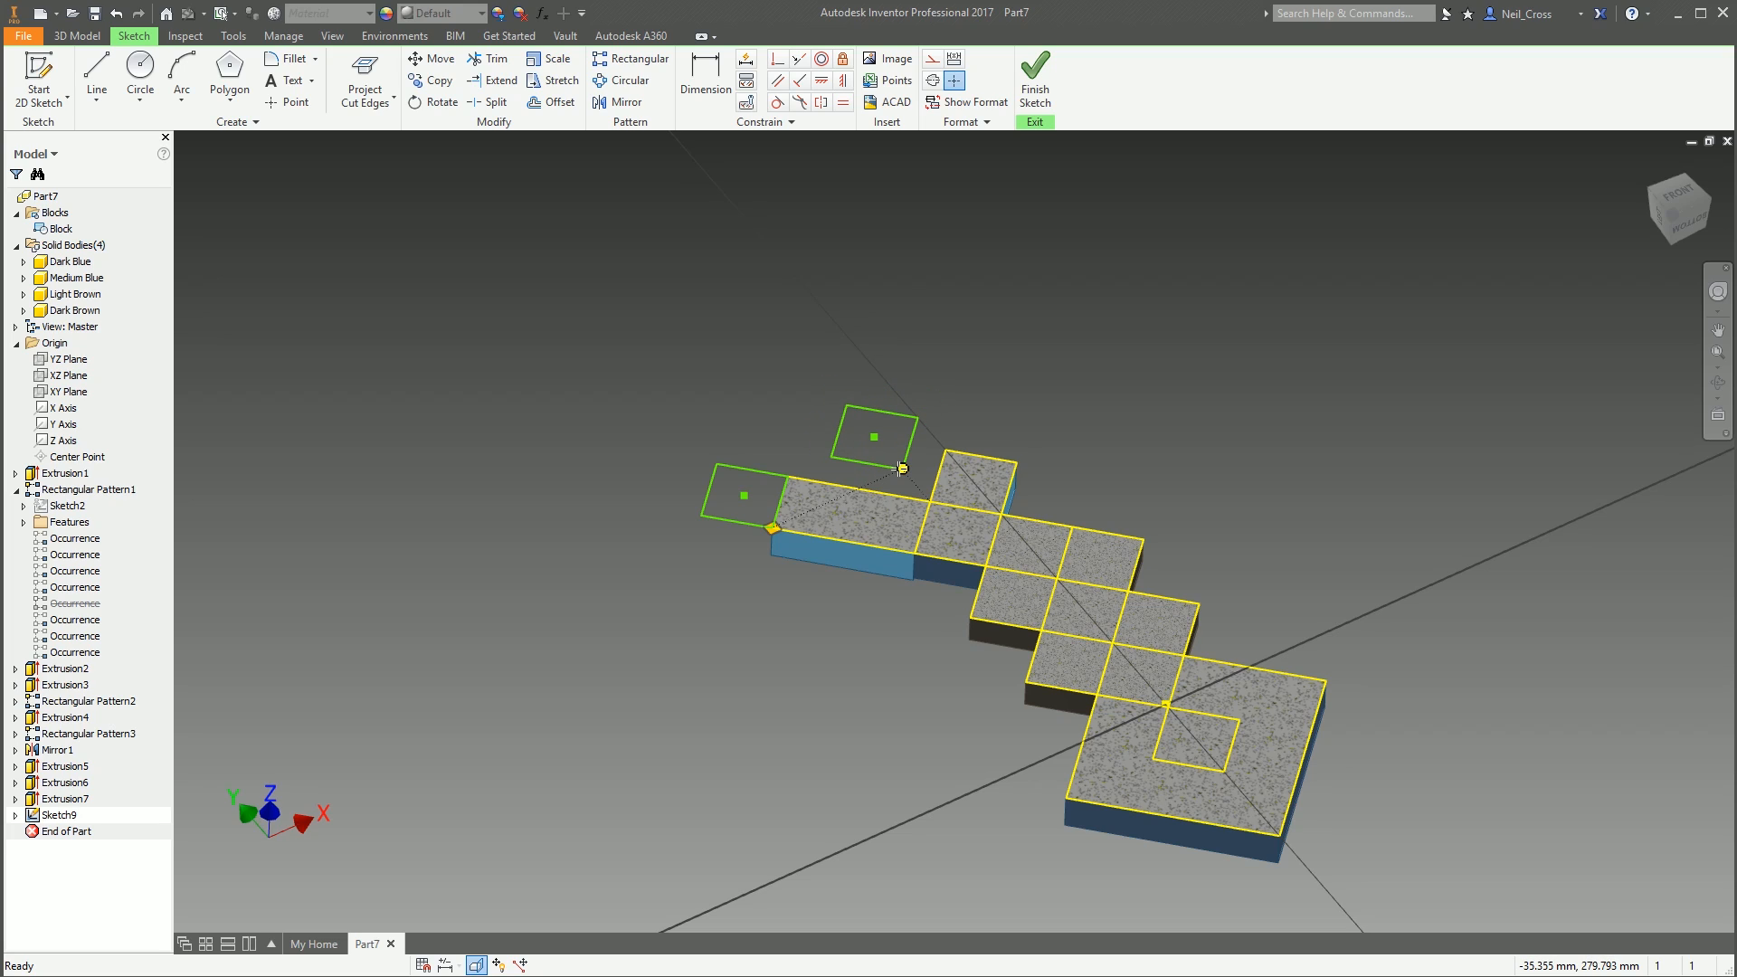
{"action": "left_click", "coordinate": [859, 489]}
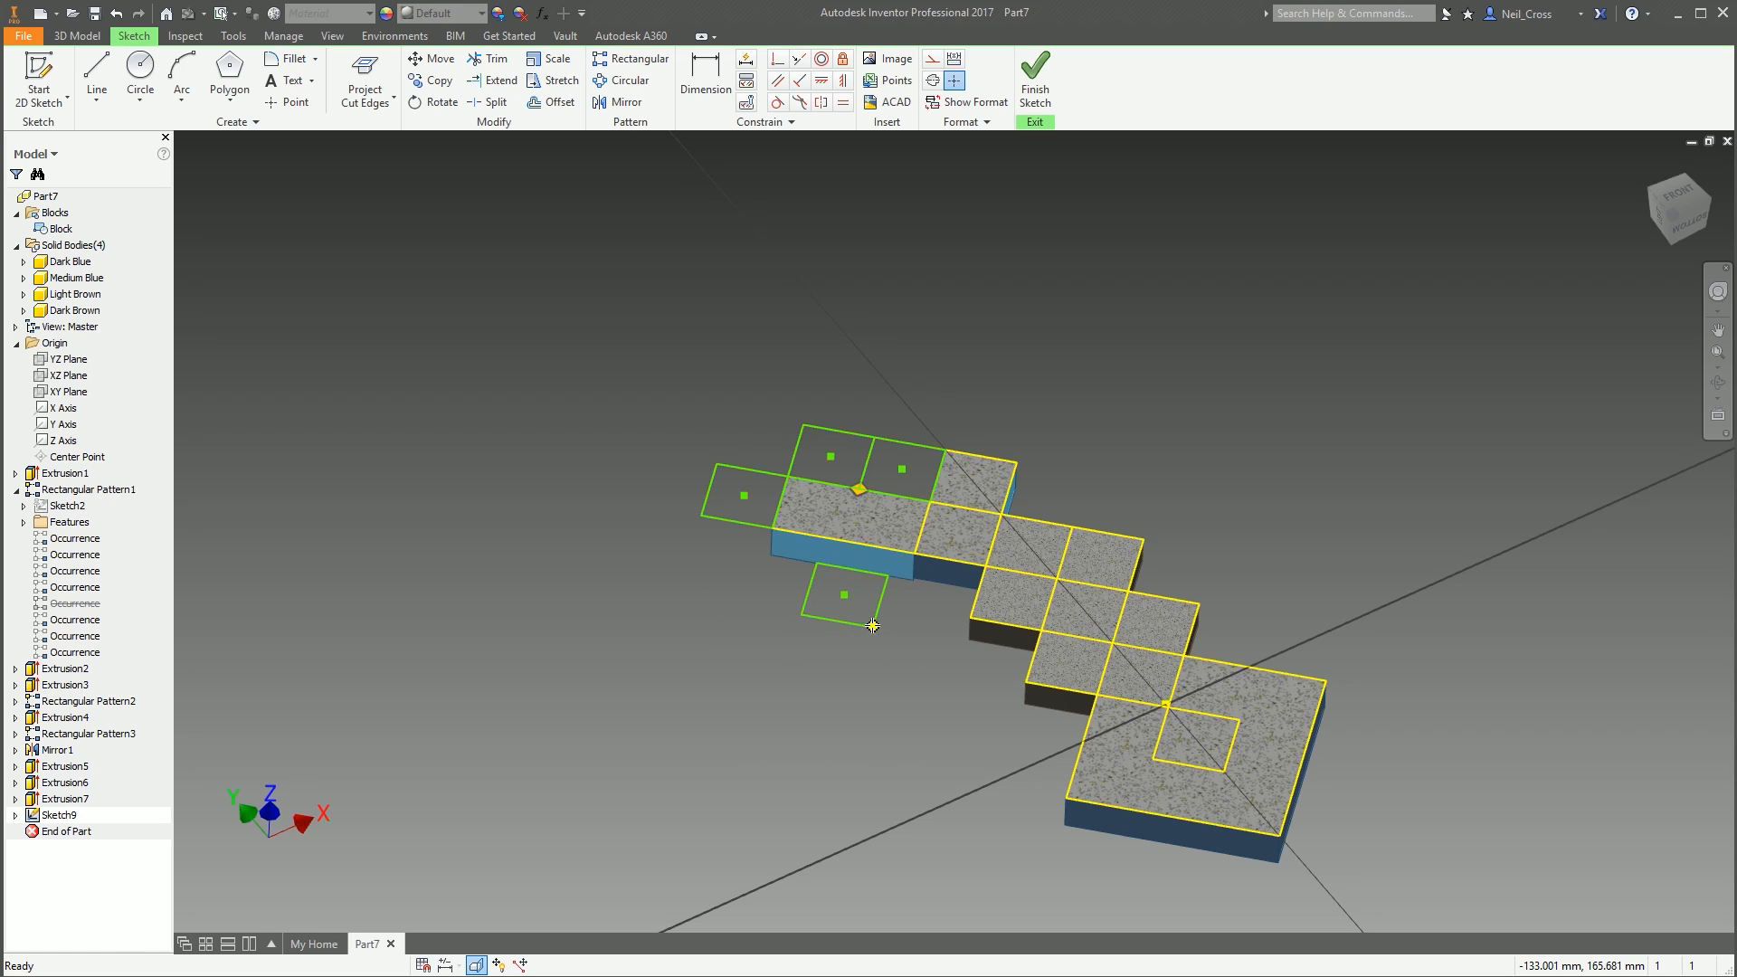
{"action": "scroll", "coordinate": [859, 597], "scroll_direction": "up", "scroll_amount": 3}
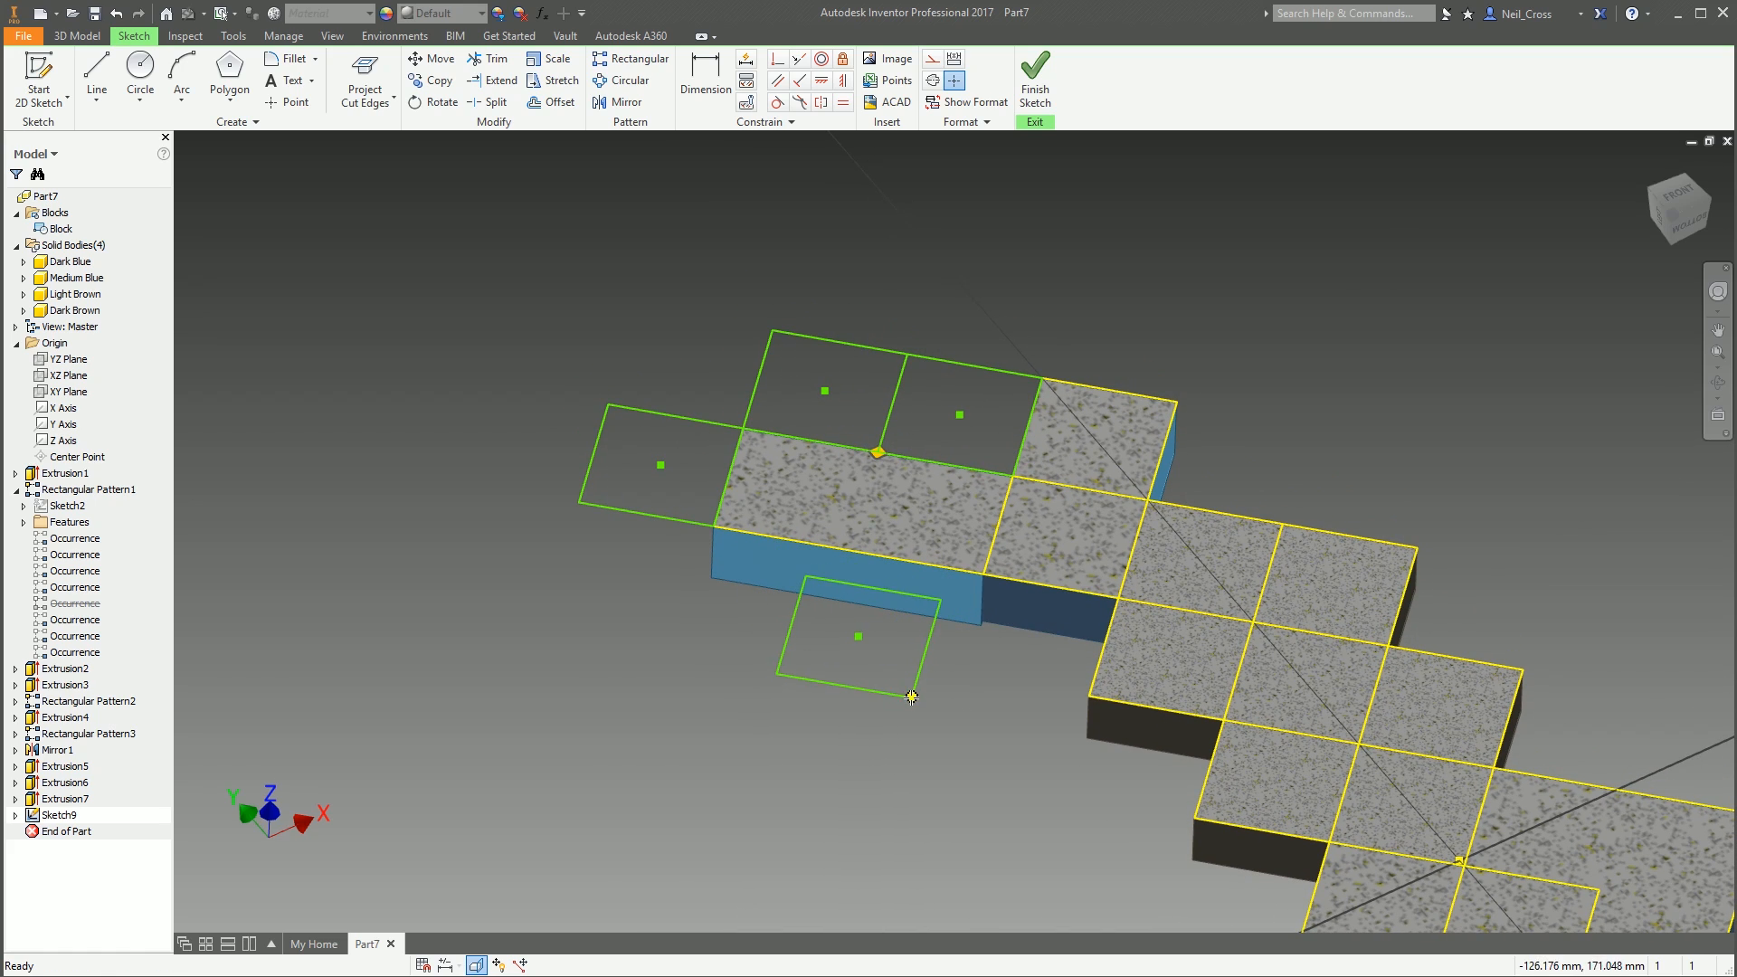
{"action": "left_click", "coordinate": [915, 697]}
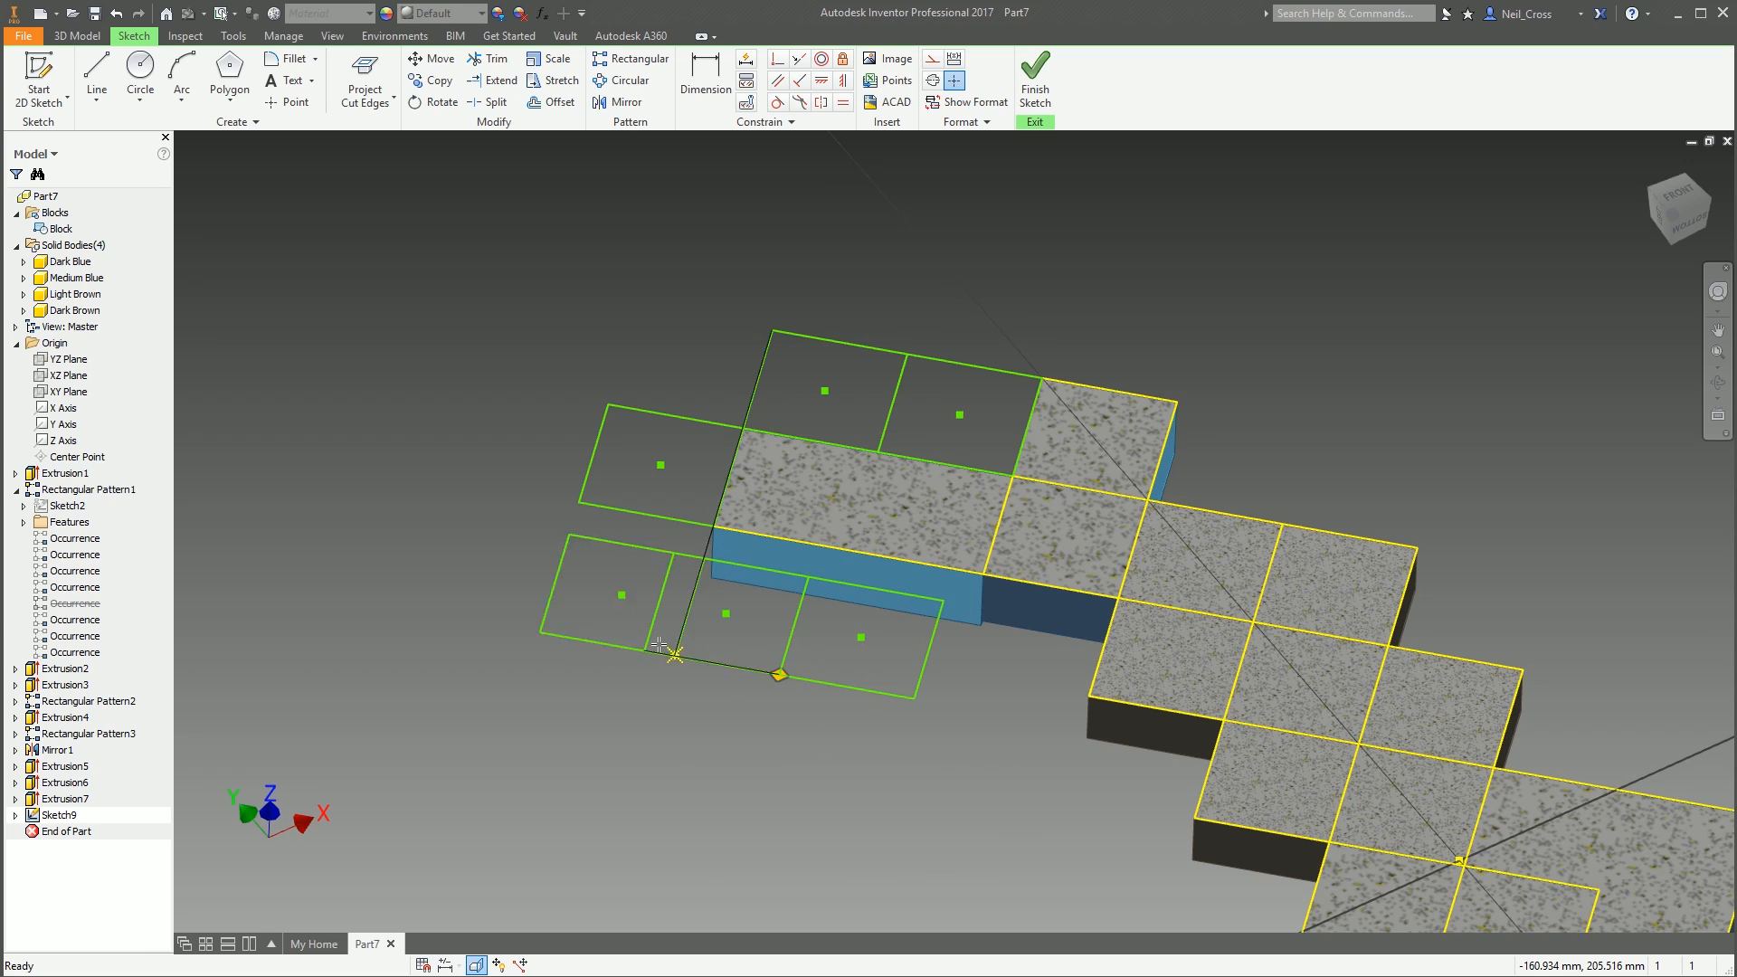
{"action": "right_click", "coordinate": [534, 615]}
{"action": "left_click", "coordinate": [579, 652]}
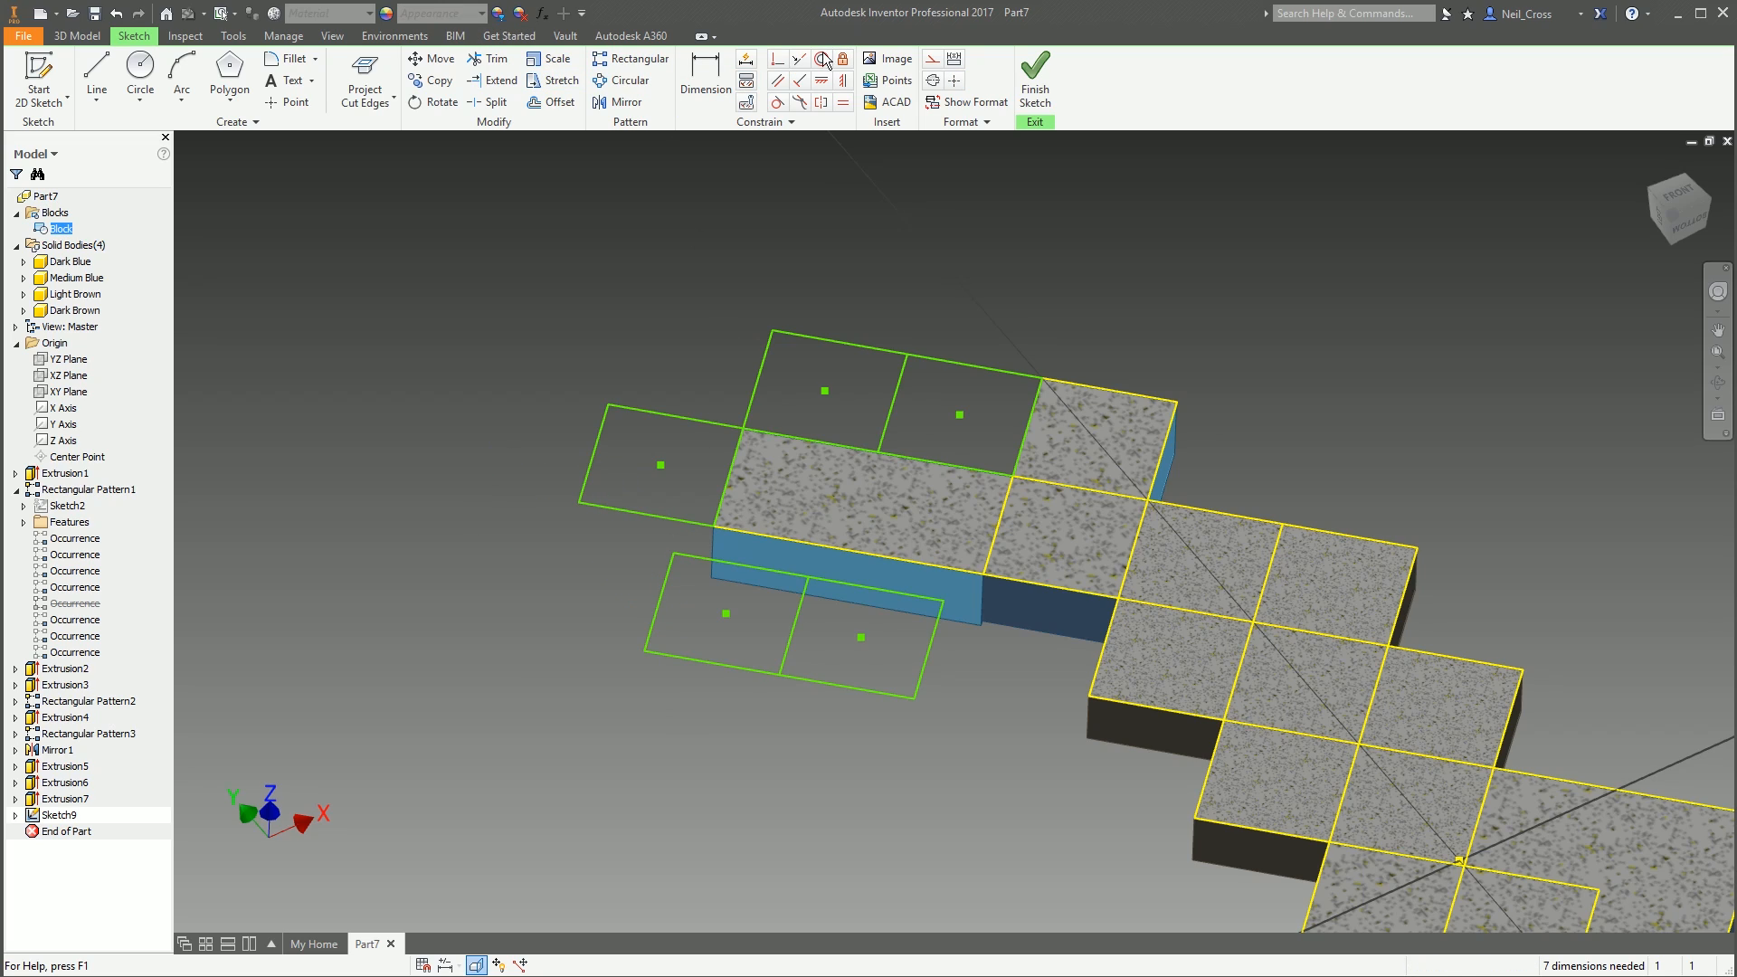
Apply a coincident constraint joining the loose block pair's corner to the bar's lower corner beside the dark blue block
{"action": "left_click", "coordinate": [777, 59]}
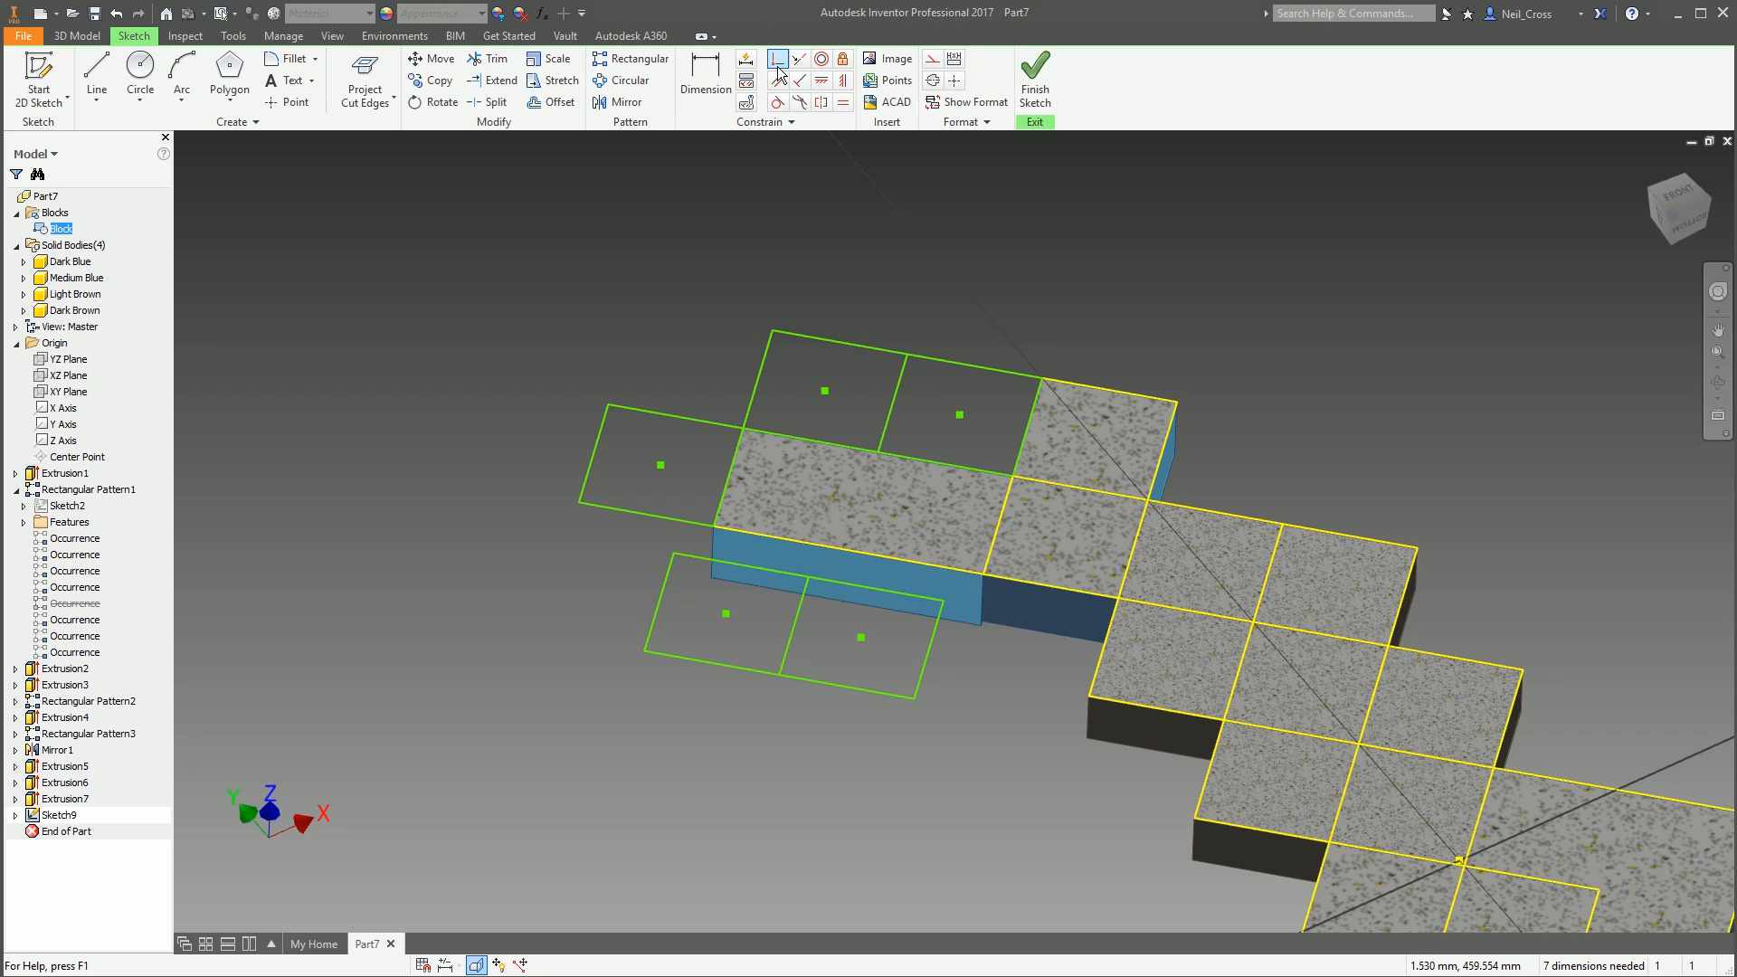
{"action": "left_click", "coordinate": [943, 603]}
{"action": "left_click", "coordinate": [983, 572]}
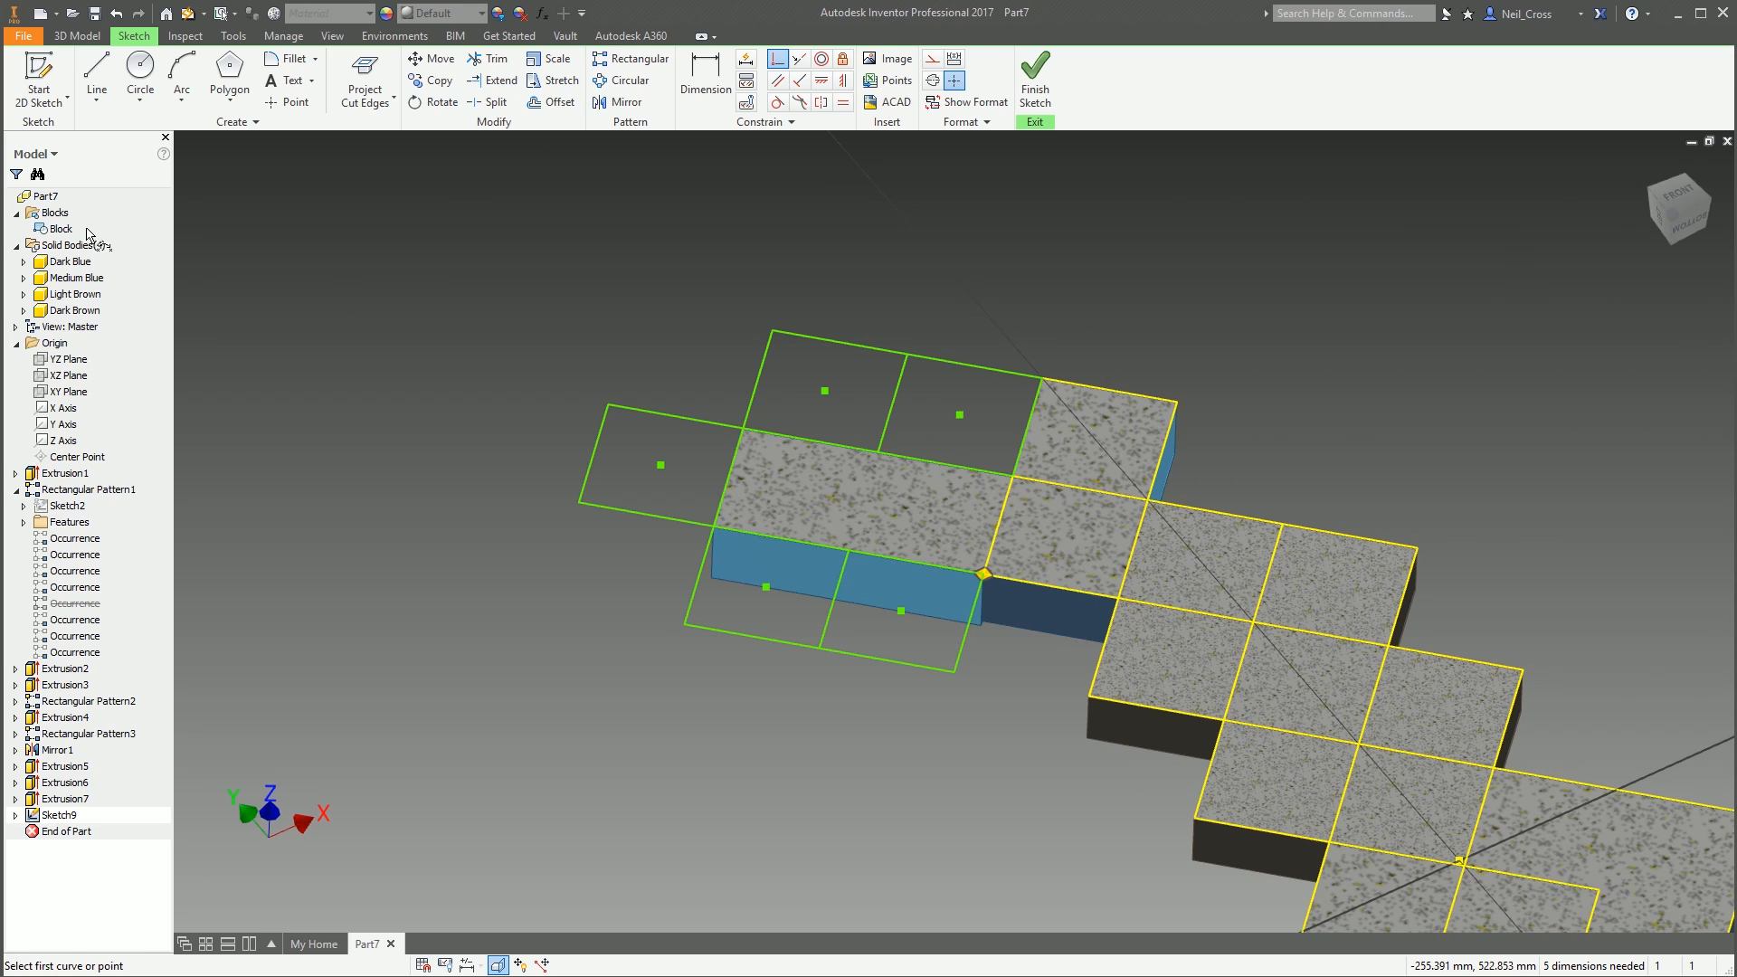
{"action": "right_click", "coordinate": [56, 230]}
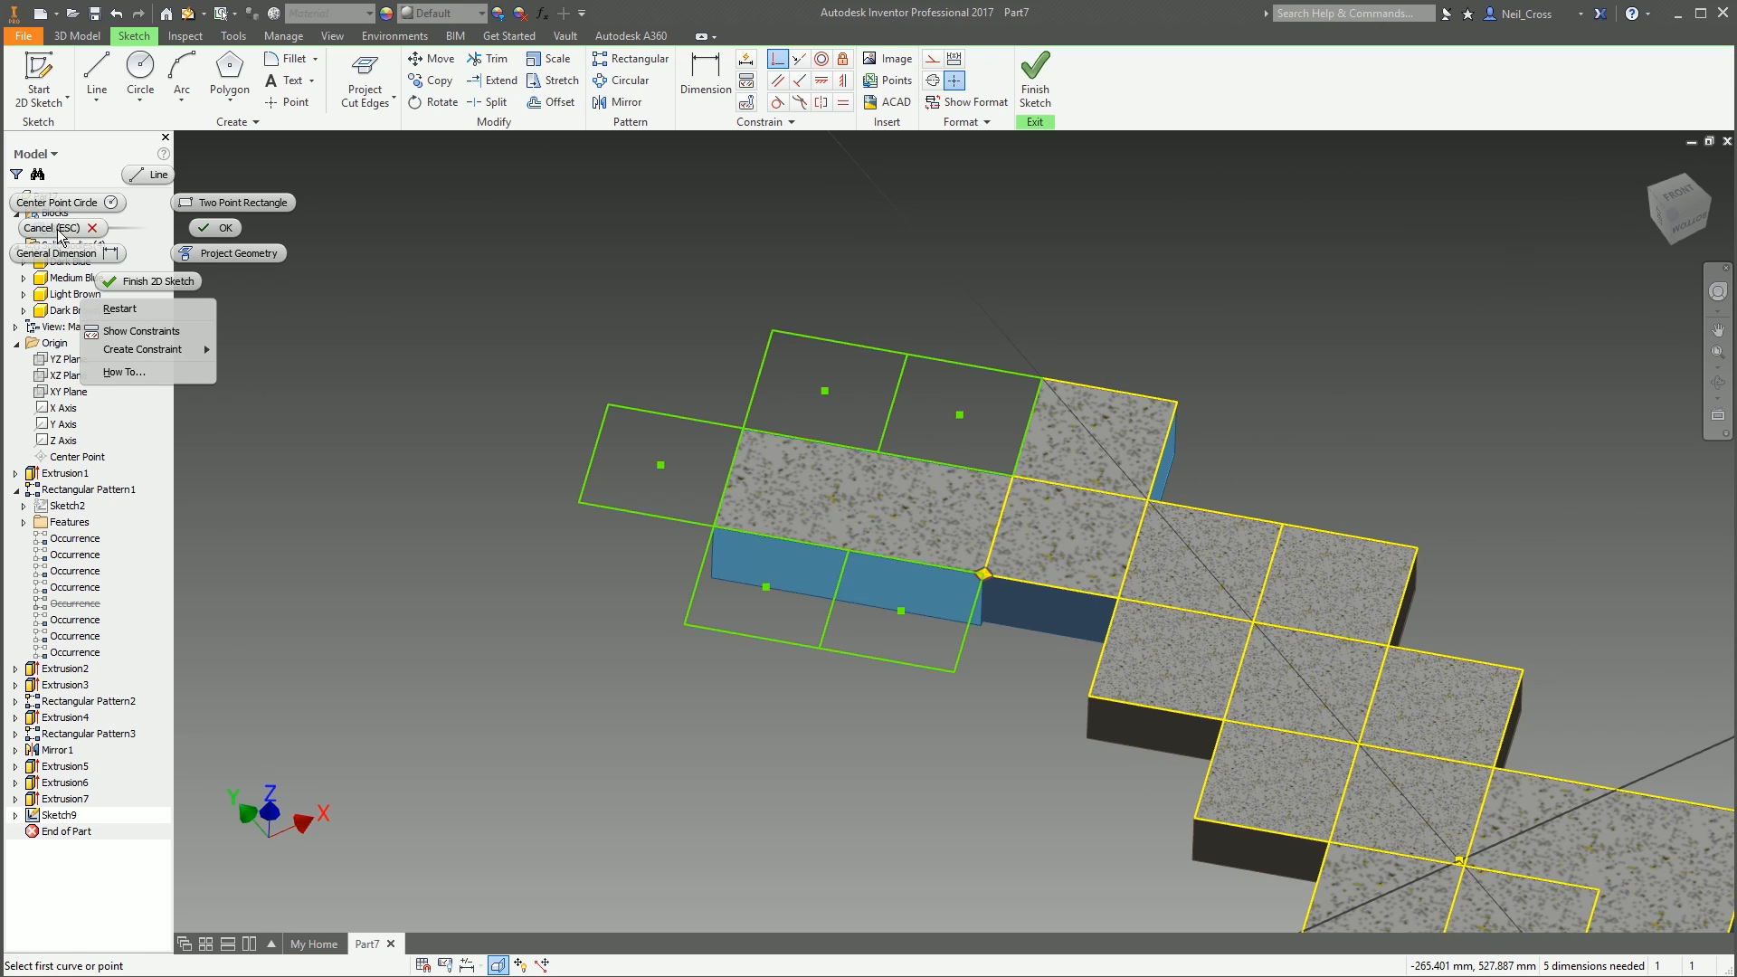
{"action": "left_click", "coordinate": [214, 229]}
Place three more blocks in an L shape in the empty area beyond the bar's free end
{"action": "right_click", "coordinate": [52, 235]}
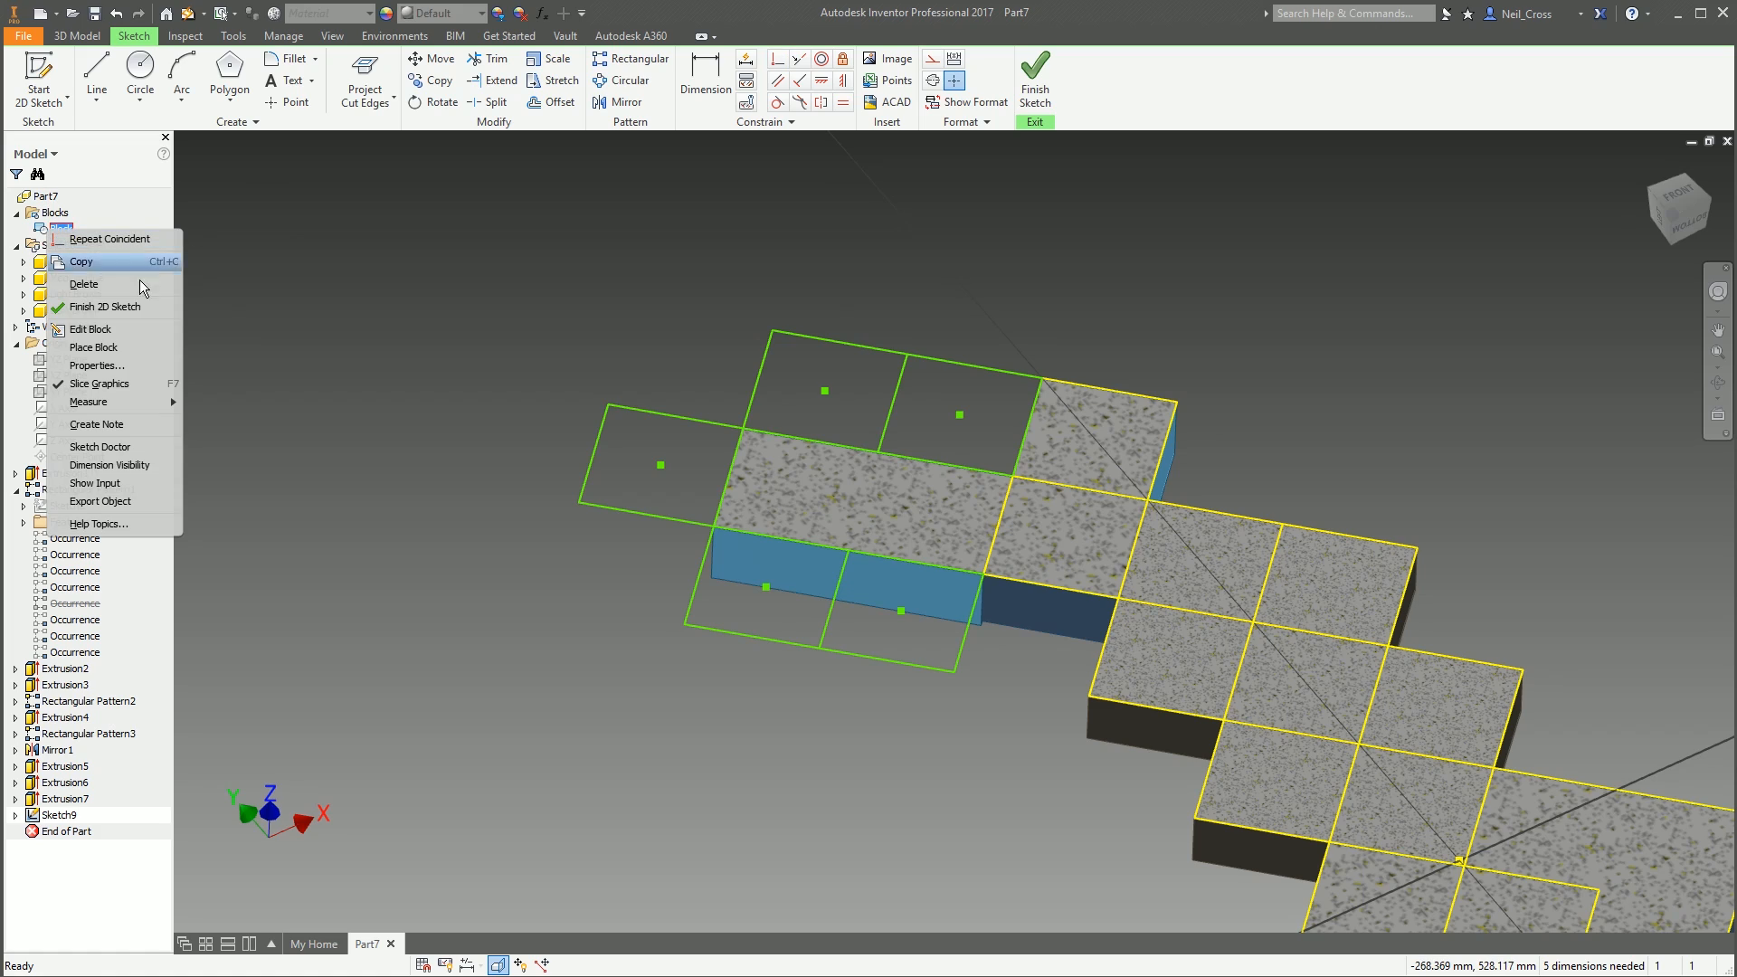
{"action": "left_click", "coordinate": [128, 348]}
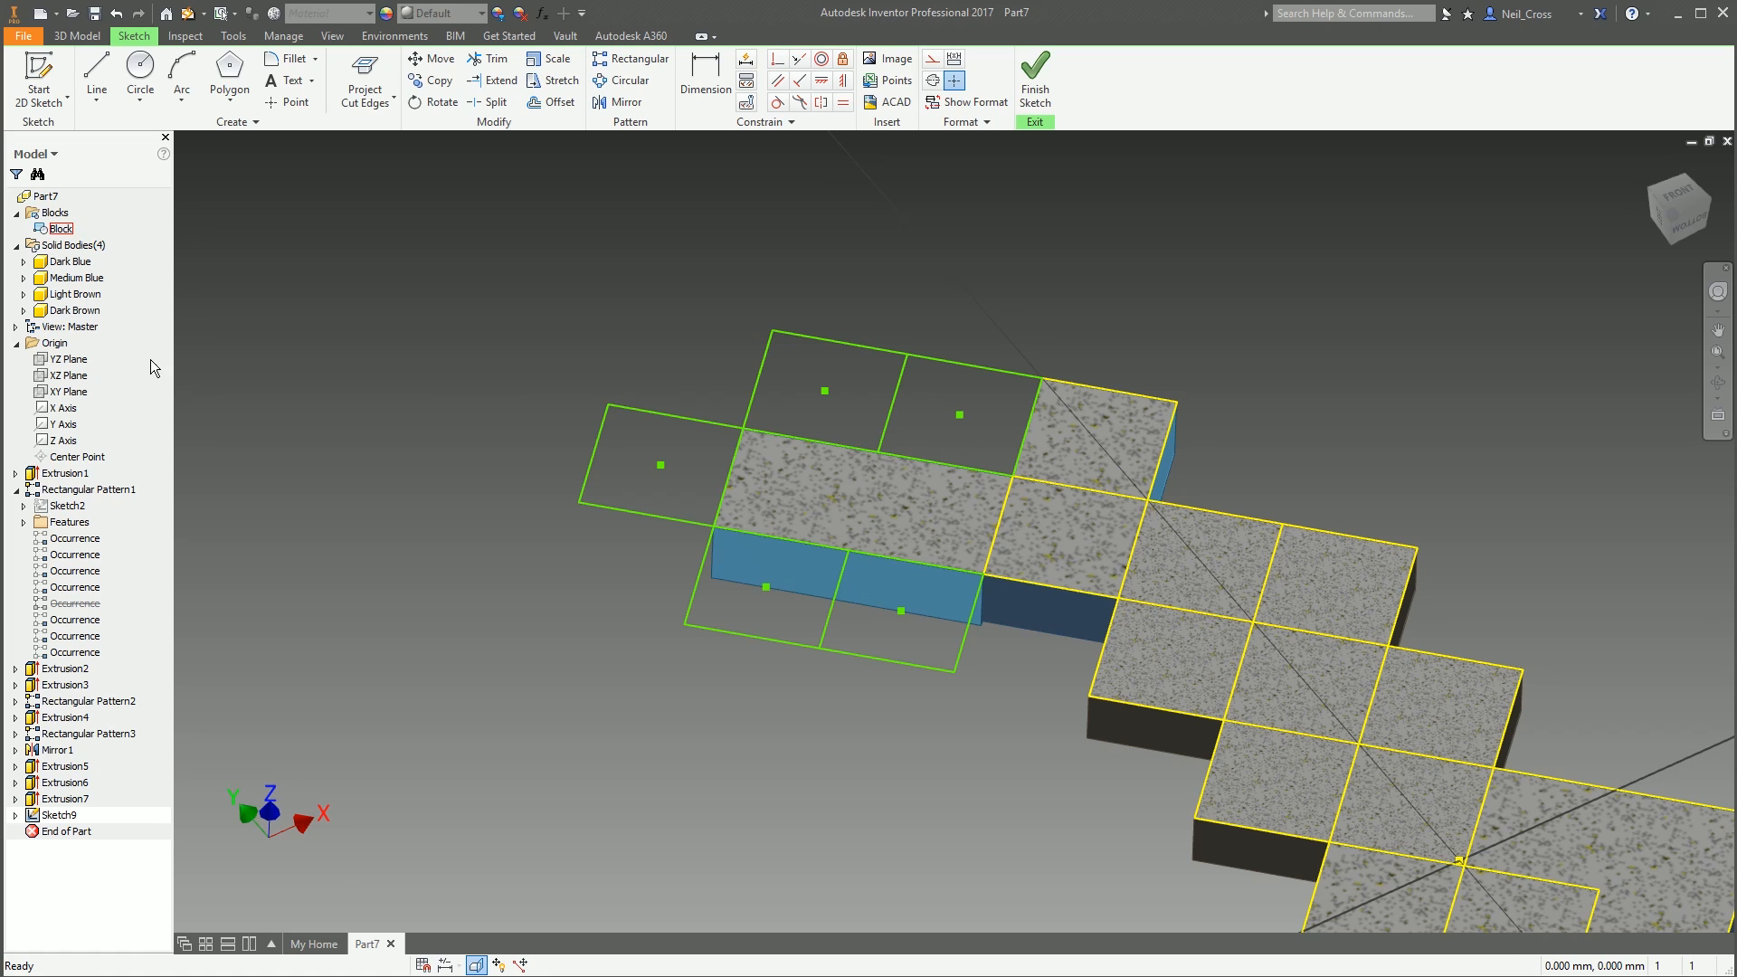
{"action": "left_click", "coordinate": [511, 785]}
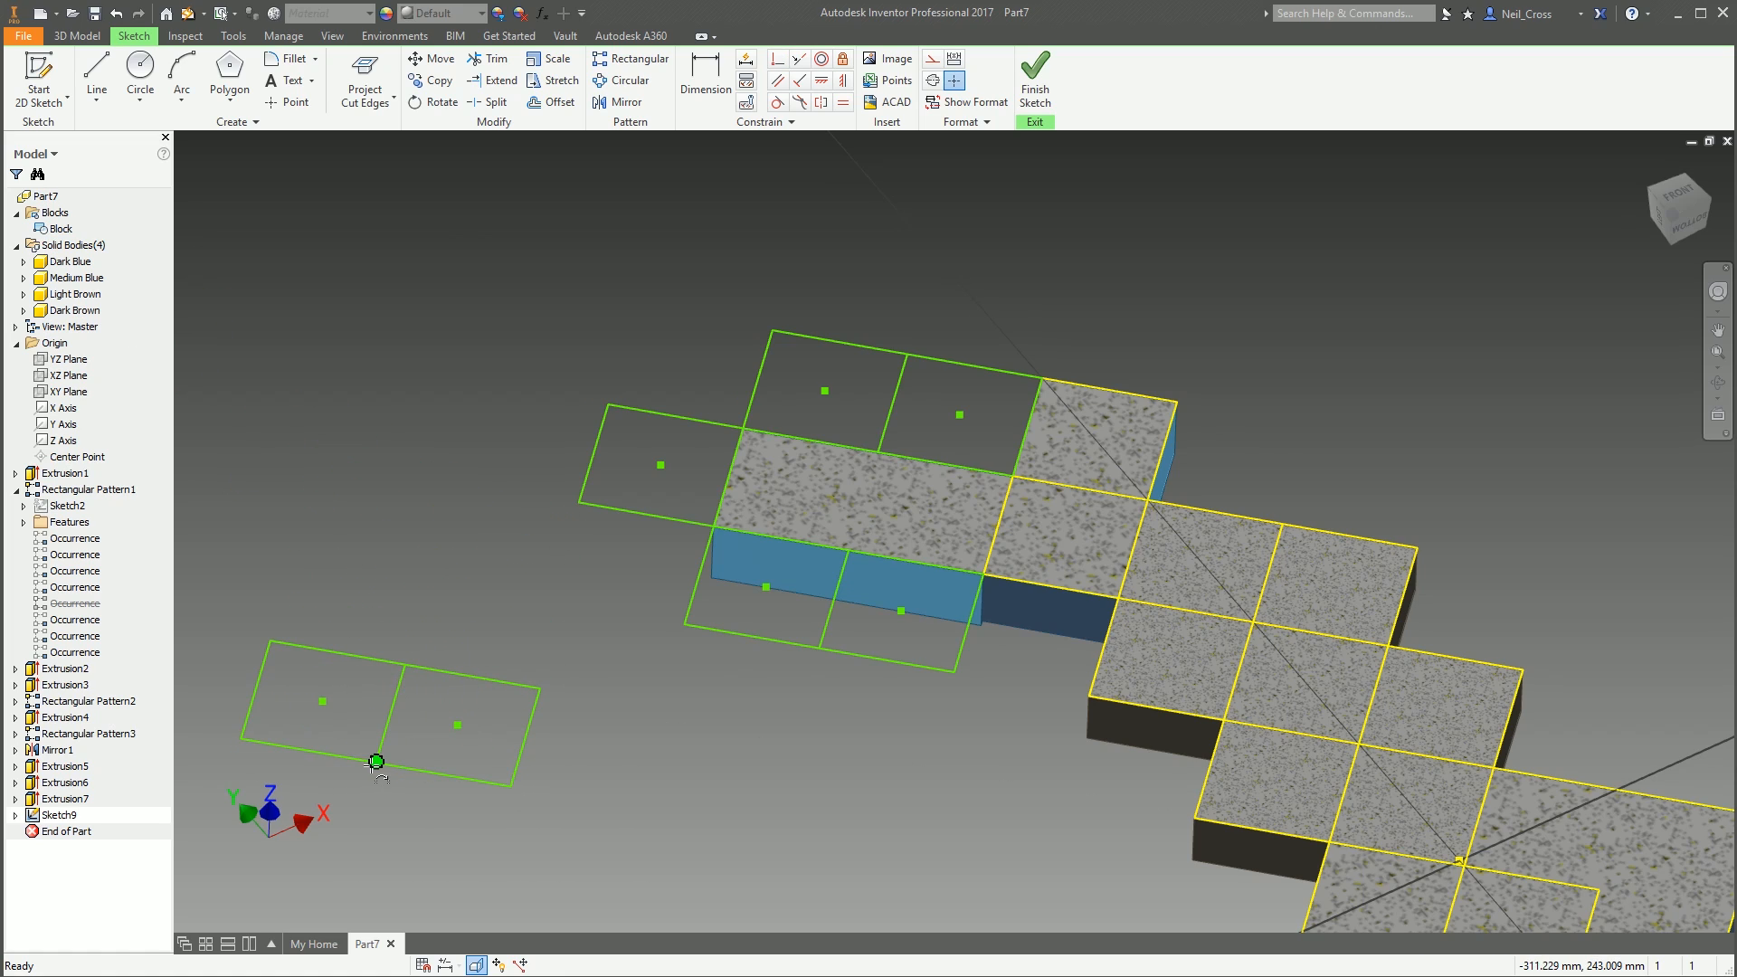
{"action": "left_click", "coordinate": [376, 760]}
{"action": "left_click", "coordinate": [405, 664]}
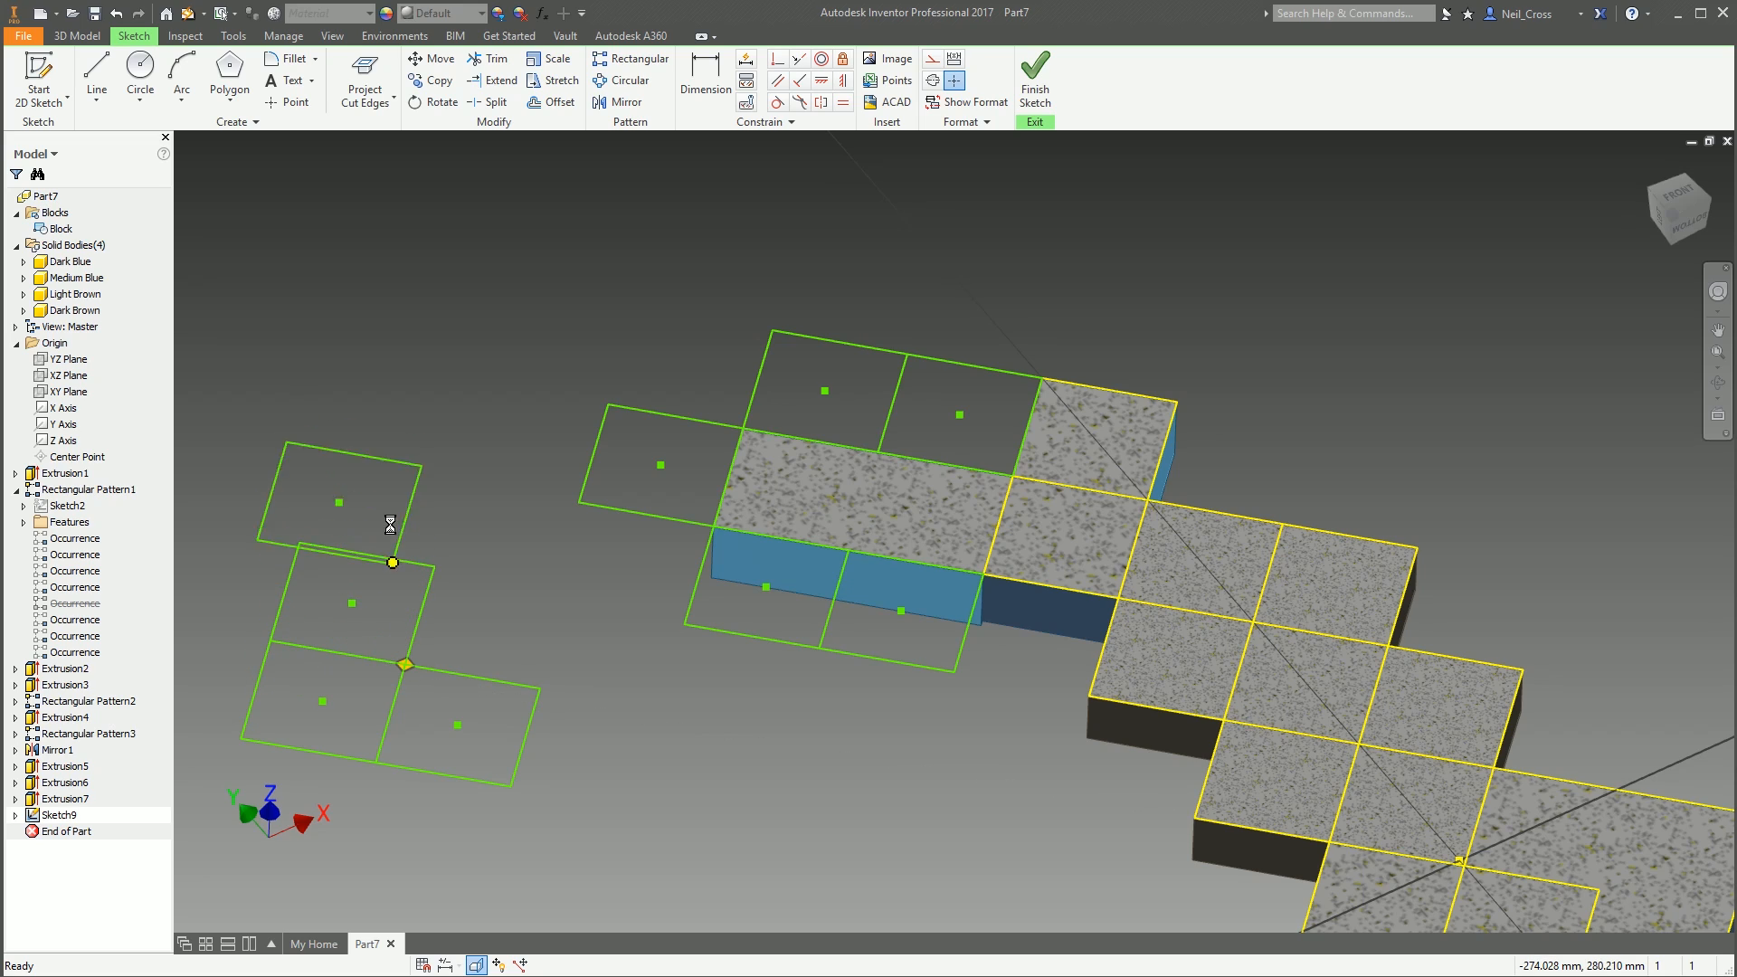
{"action": "right_click", "coordinate": [399, 480]}
{"action": "left_click", "coordinate": [456, 479]}
Join the L-shaped group's corner to the lower block pair's outer corner with a coincident constraint, and finish the sketch
{"action": "left_click", "coordinate": [777, 59]}
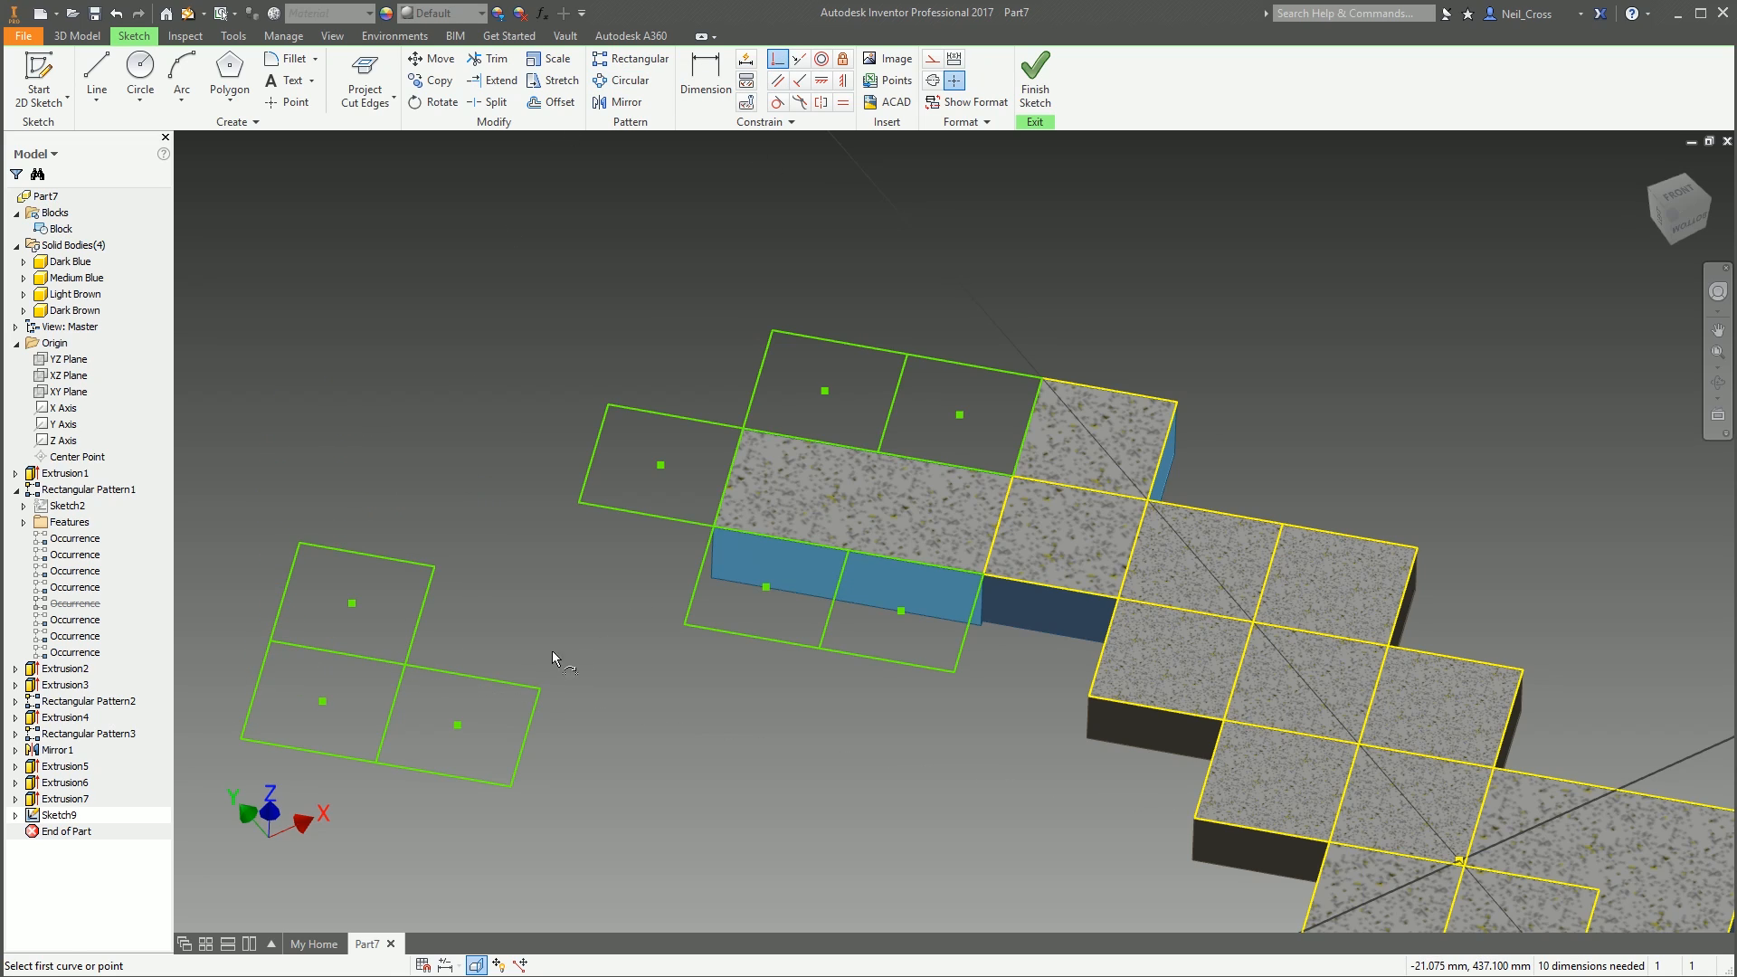
{"action": "left_click", "coordinate": [684, 624]}
{"action": "right_click", "coordinate": [615, 407]}
{"action": "left_click", "coordinate": [678, 375]}
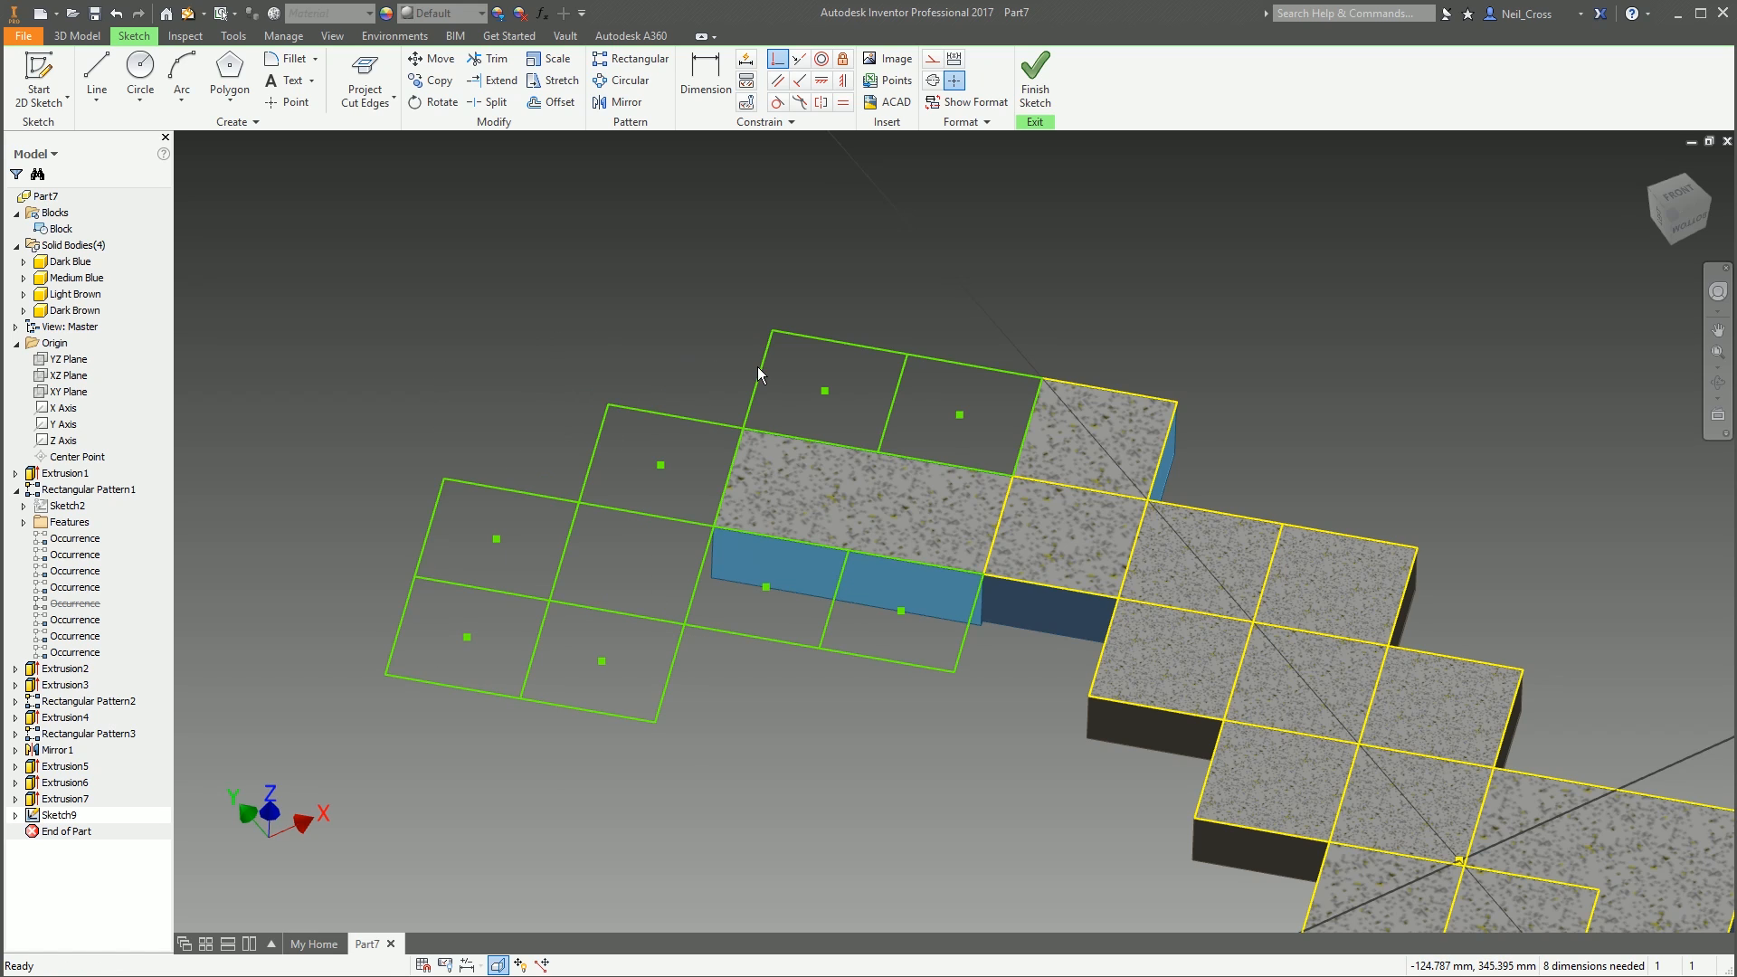
{"action": "left_click", "coordinate": [1033, 83]}
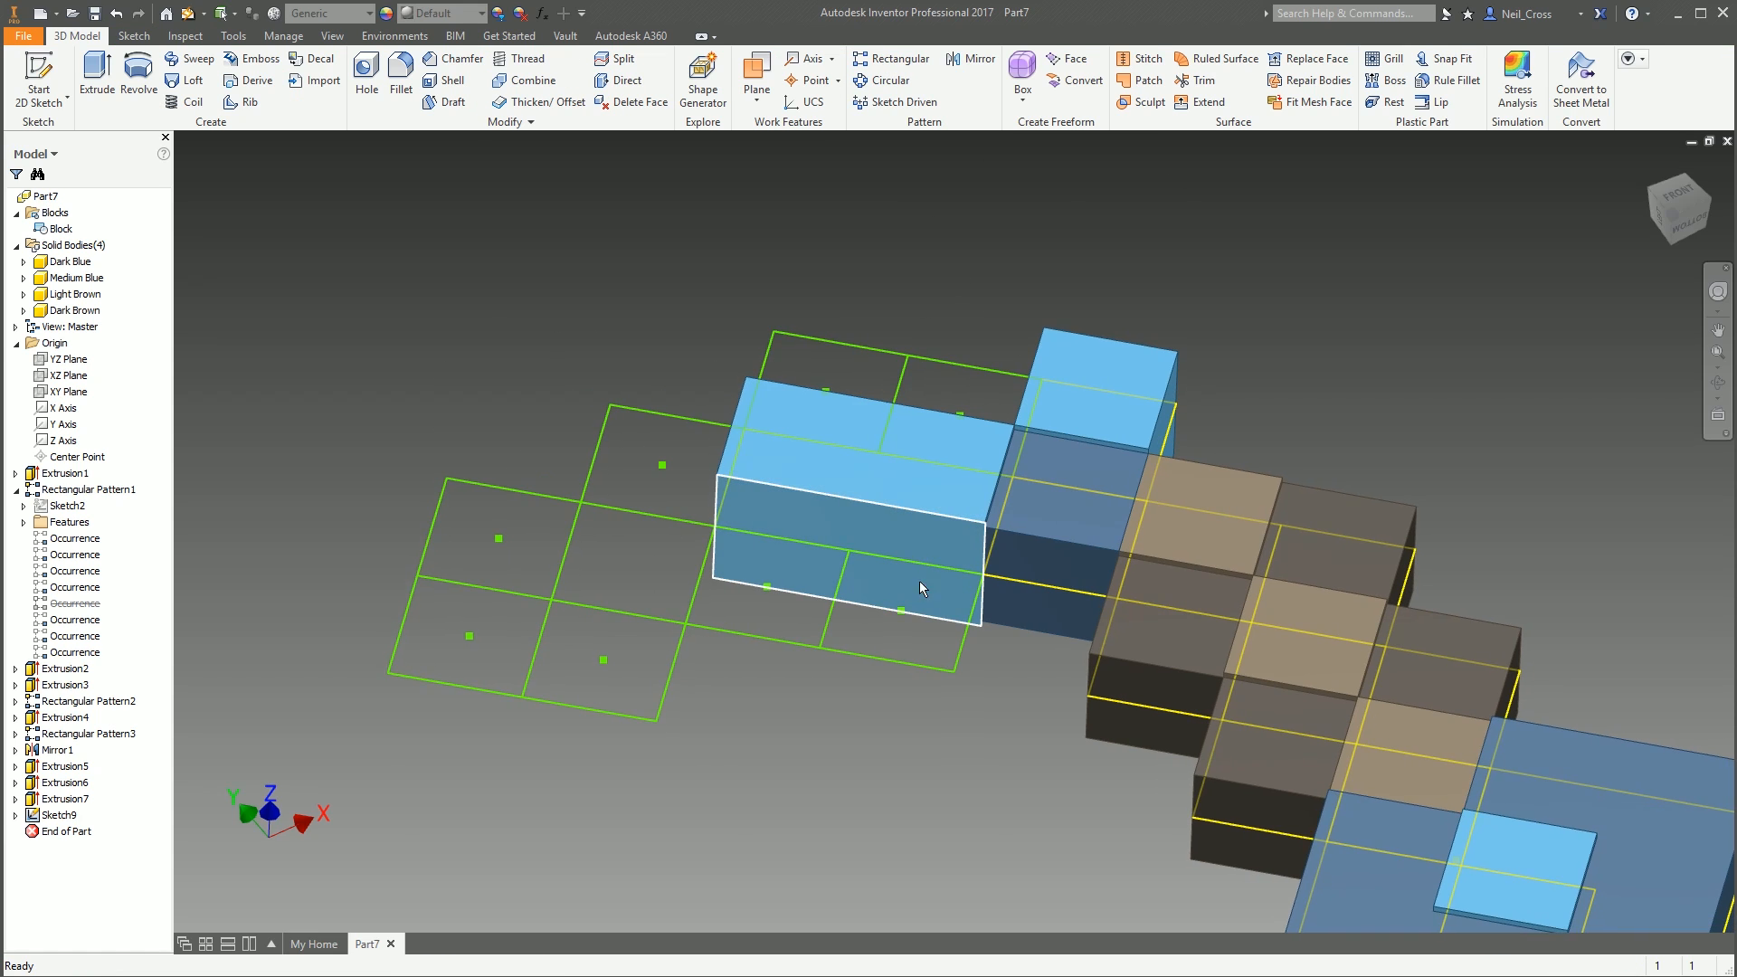
Extrude the new blocks around the medium blue bar symmetrically by BlkSize, joining them to the Dark Blue solid and leaving the enclosed gap open
{"action": "middle_click_drag", "start_coordinate": [919, 581], "coordinate": [966, 454], "text": "shift"}
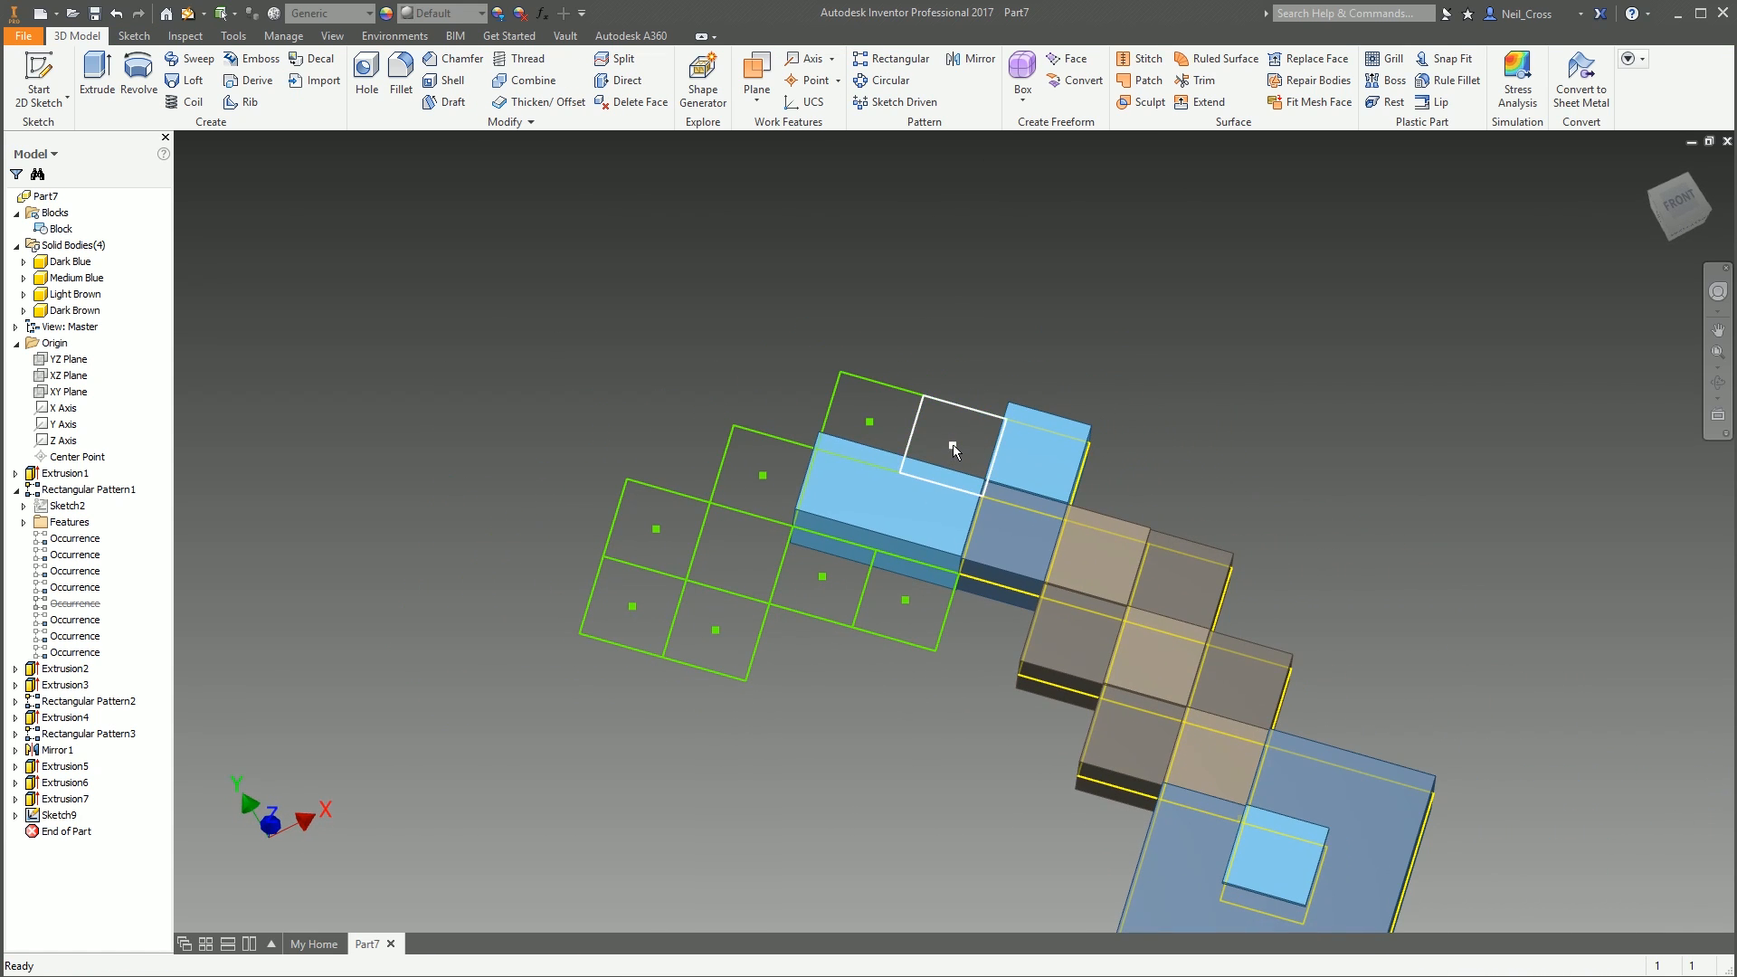
{"action": "left_click", "coordinate": [97, 80]}
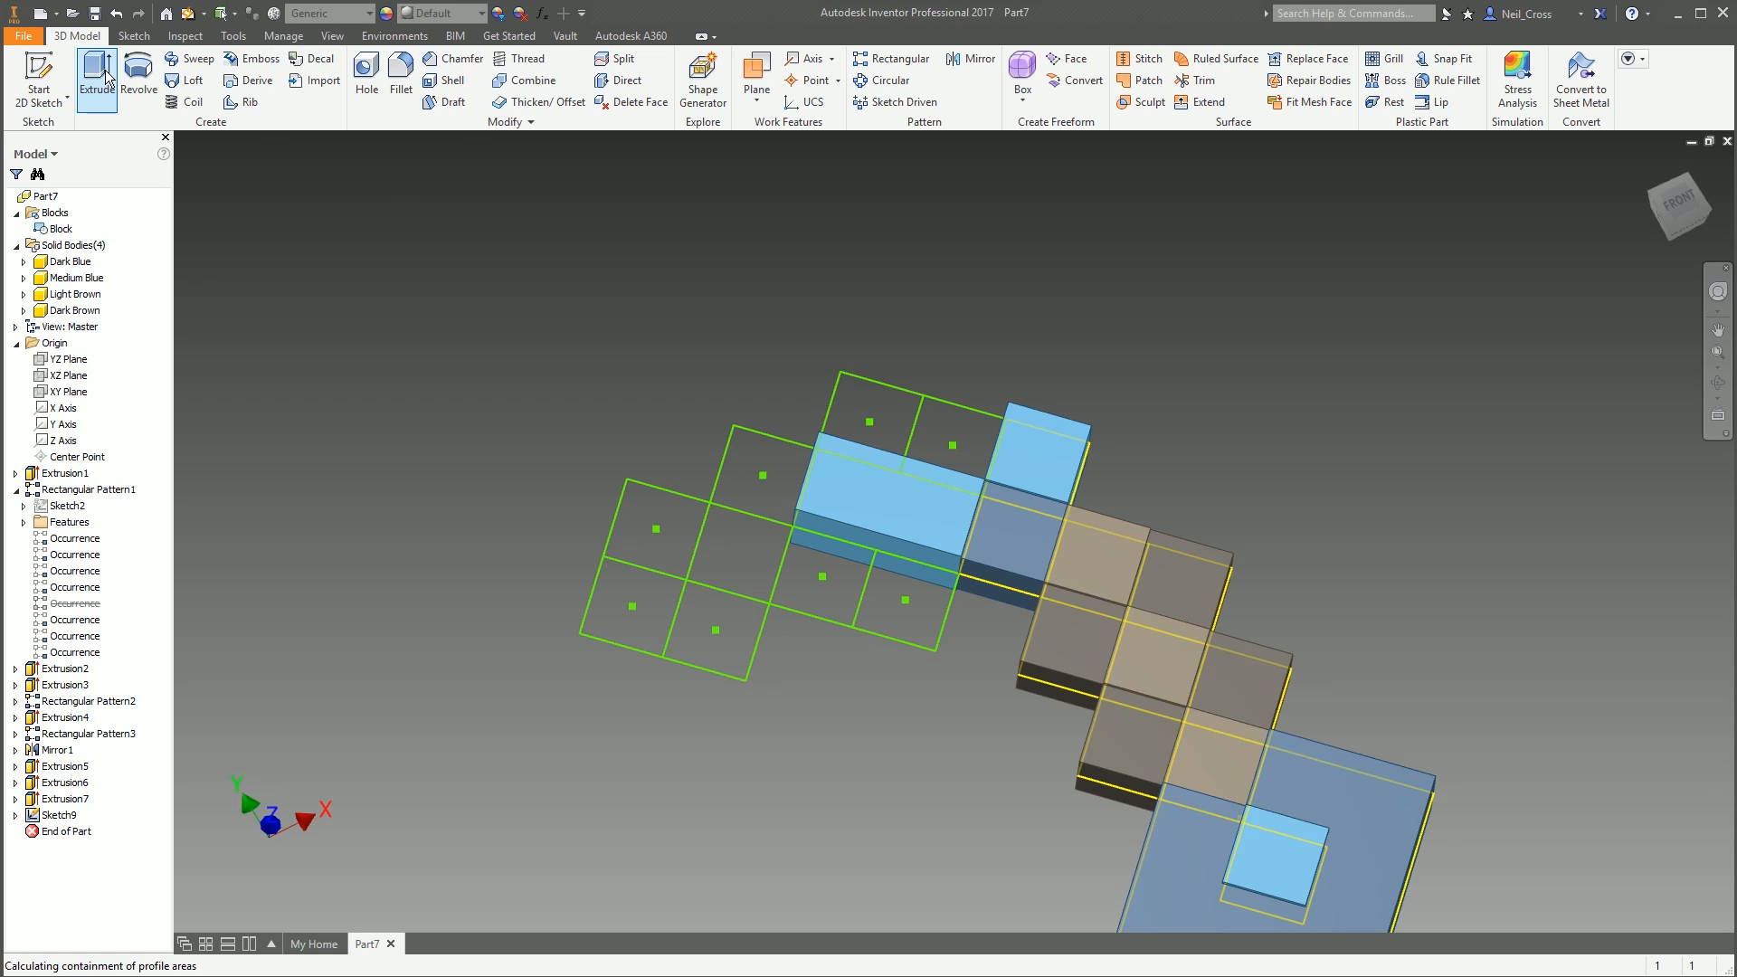
{"action": "left_click", "coordinate": [868, 433]}
{"action": "left_click", "coordinate": [762, 474]}
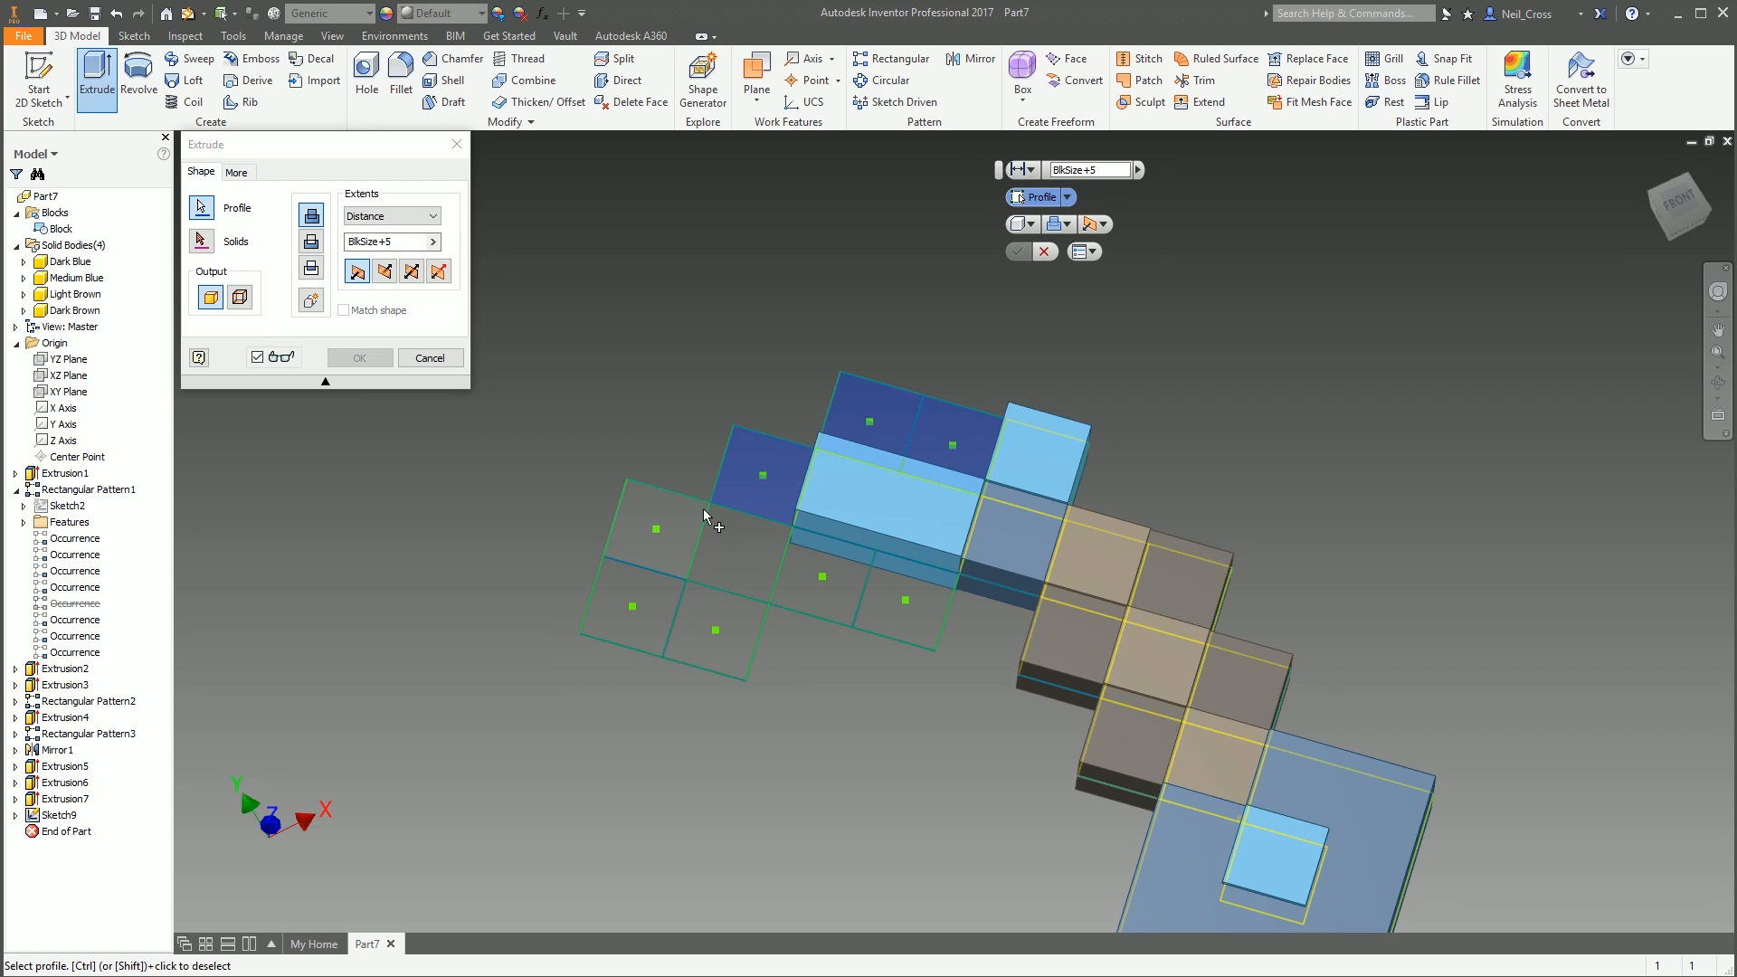
{"action": "left_click", "coordinate": [674, 543]}
{"action": "left_click", "coordinate": [844, 601]}
{"action": "left_click", "coordinate": [907, 603]}
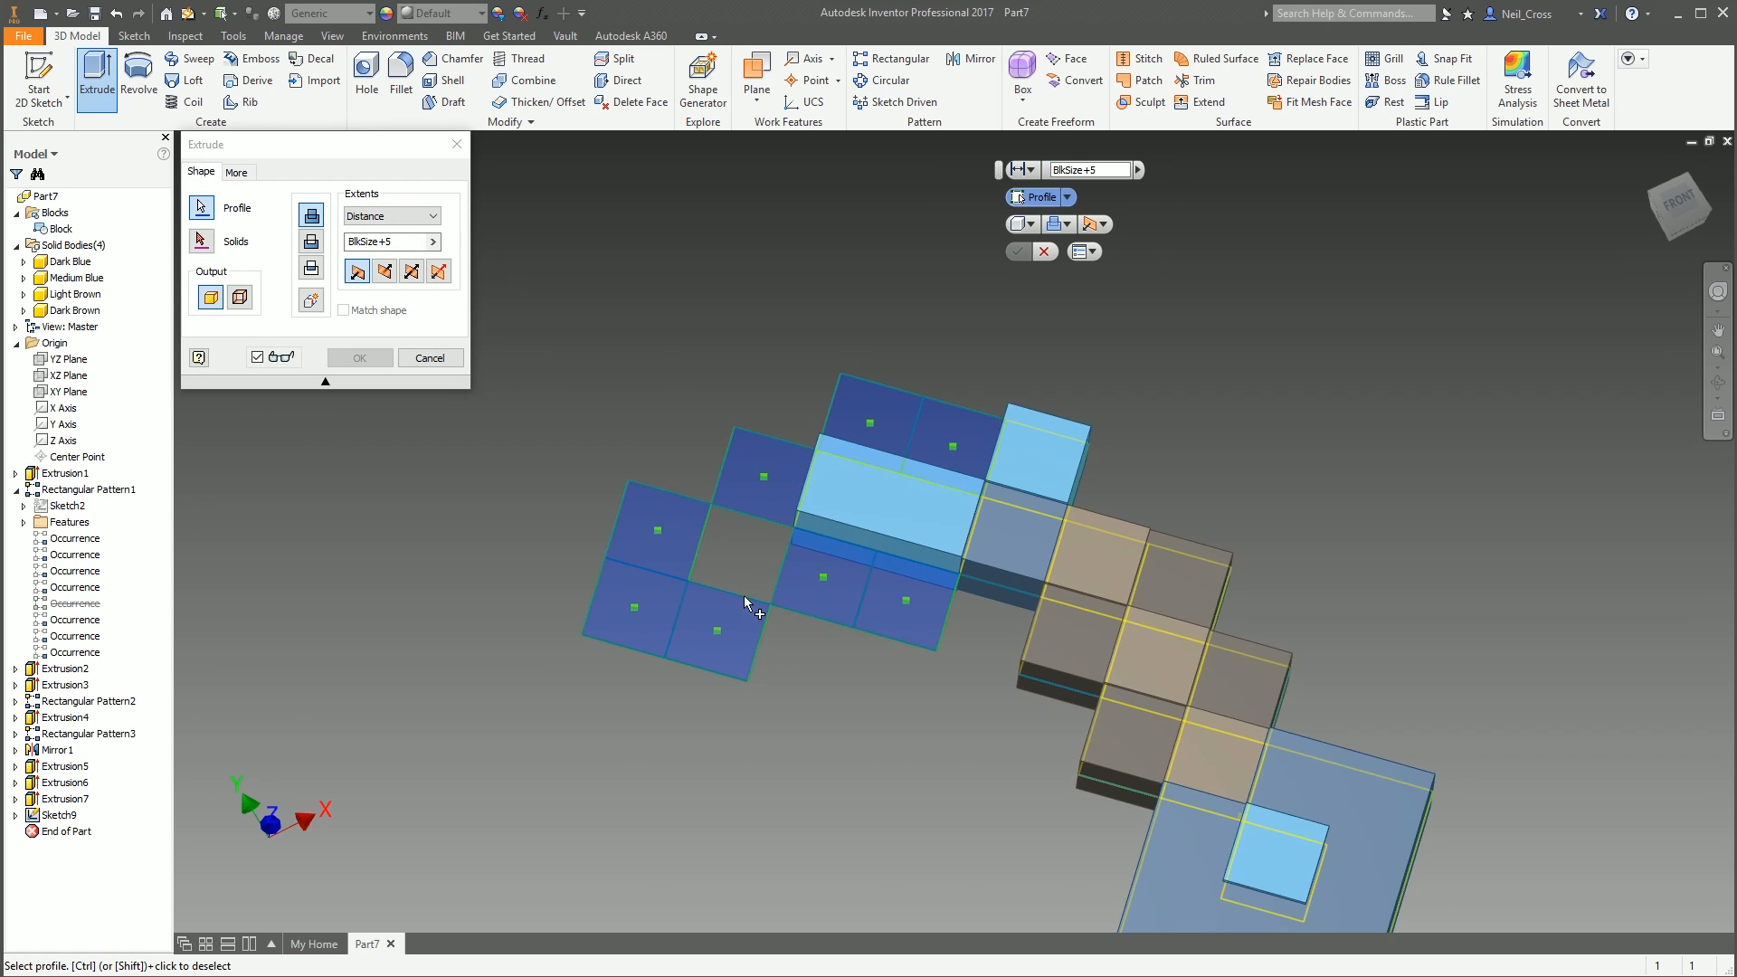
{"action": "middle_click_drag", "start_coordinate": [745, 599], "coordinate": [669, 389], "text": "shift"}
{"action": "left_click", "coordinate": [203, 243]}
{"action": "left_click", "coordinate": [1292, 828]}
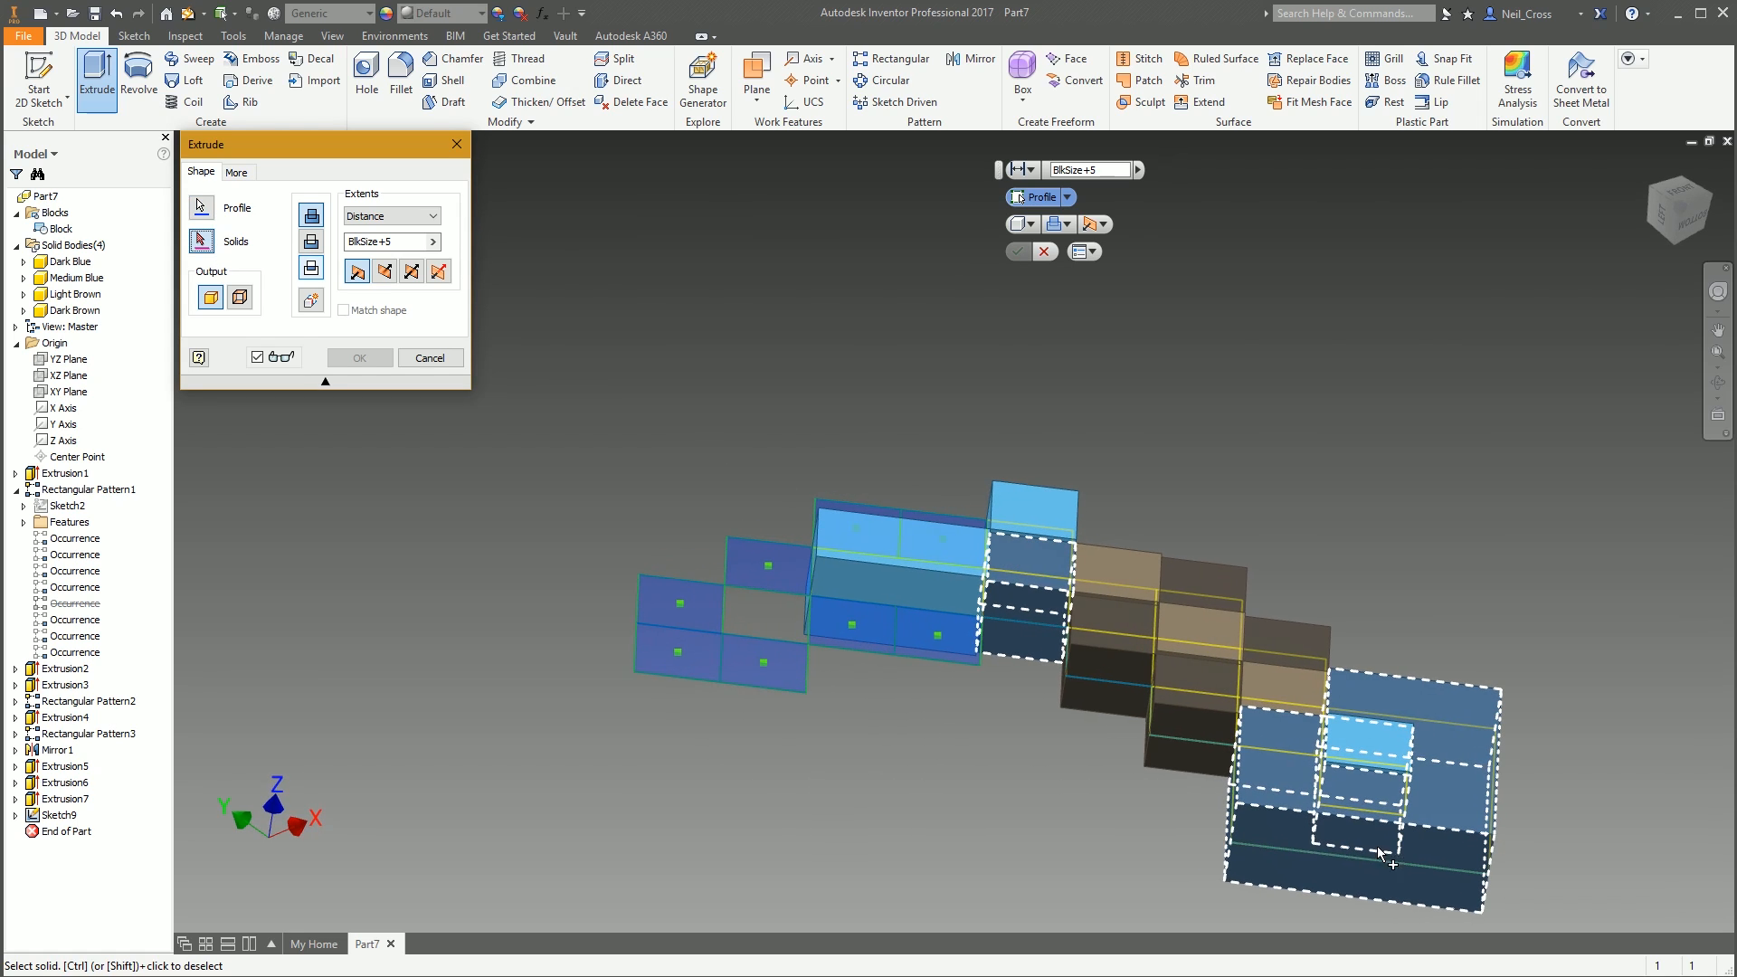
{"action": "left_click", "coordinate": [412, 271]}
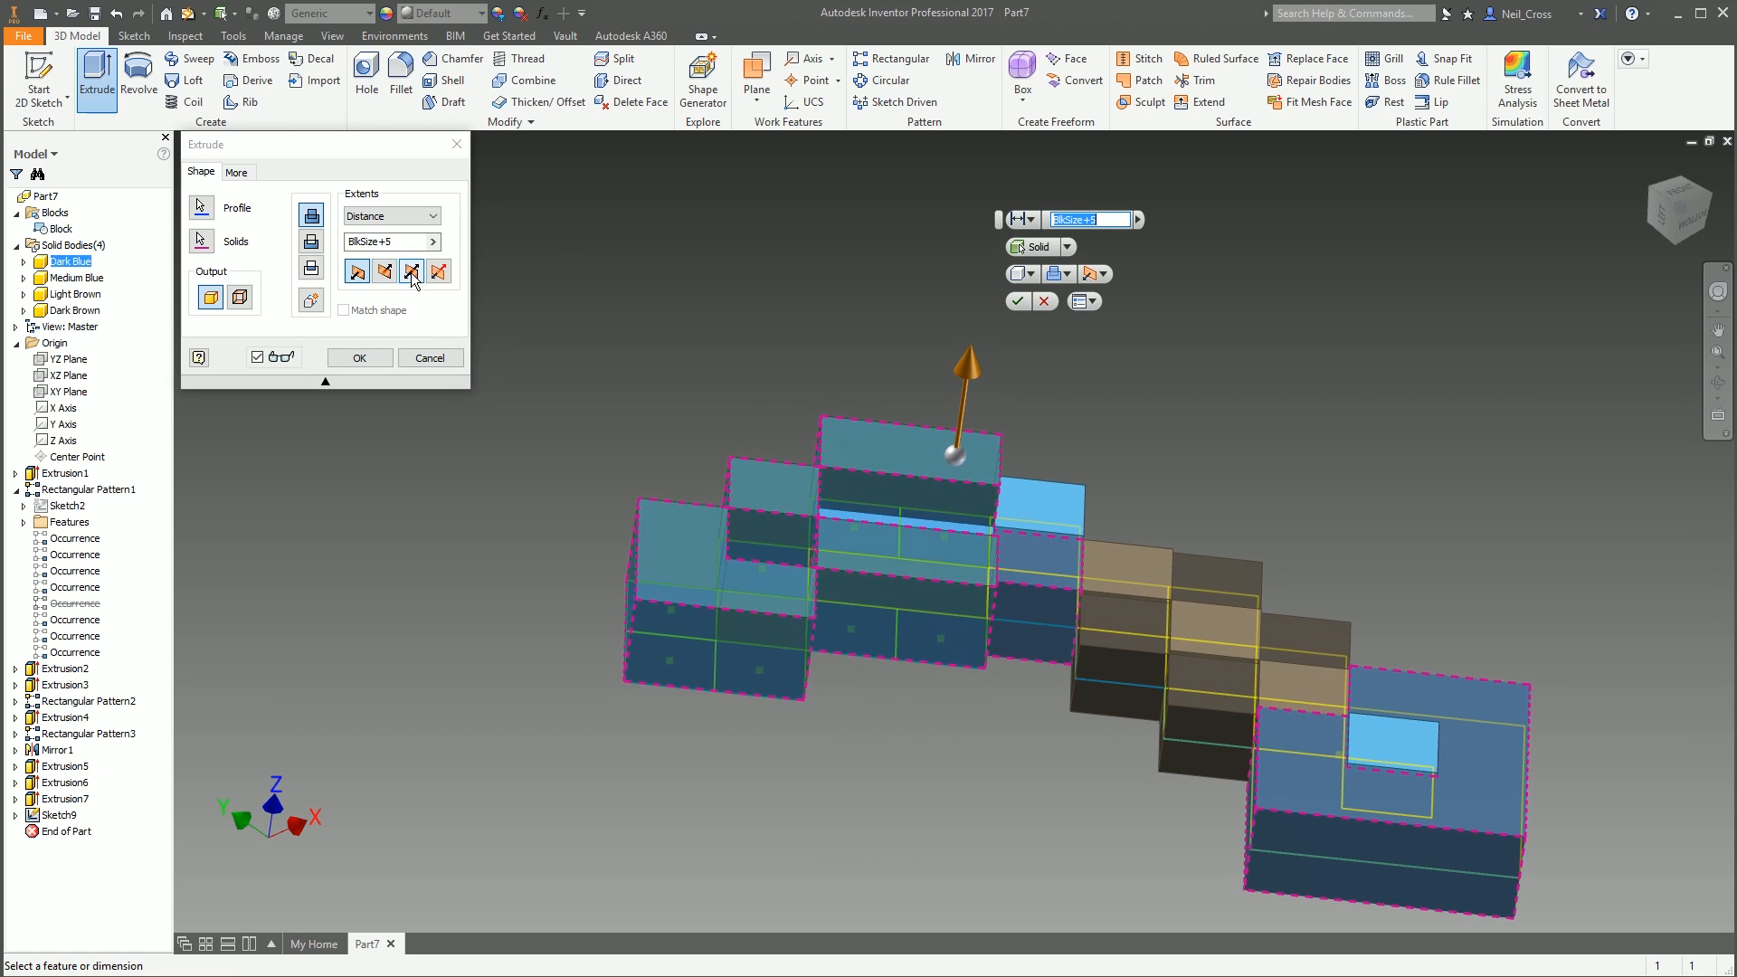
{"action": "scroll", "coordinate": [905, 498], "scroll_direction": "up", "scroll_amount": 2}
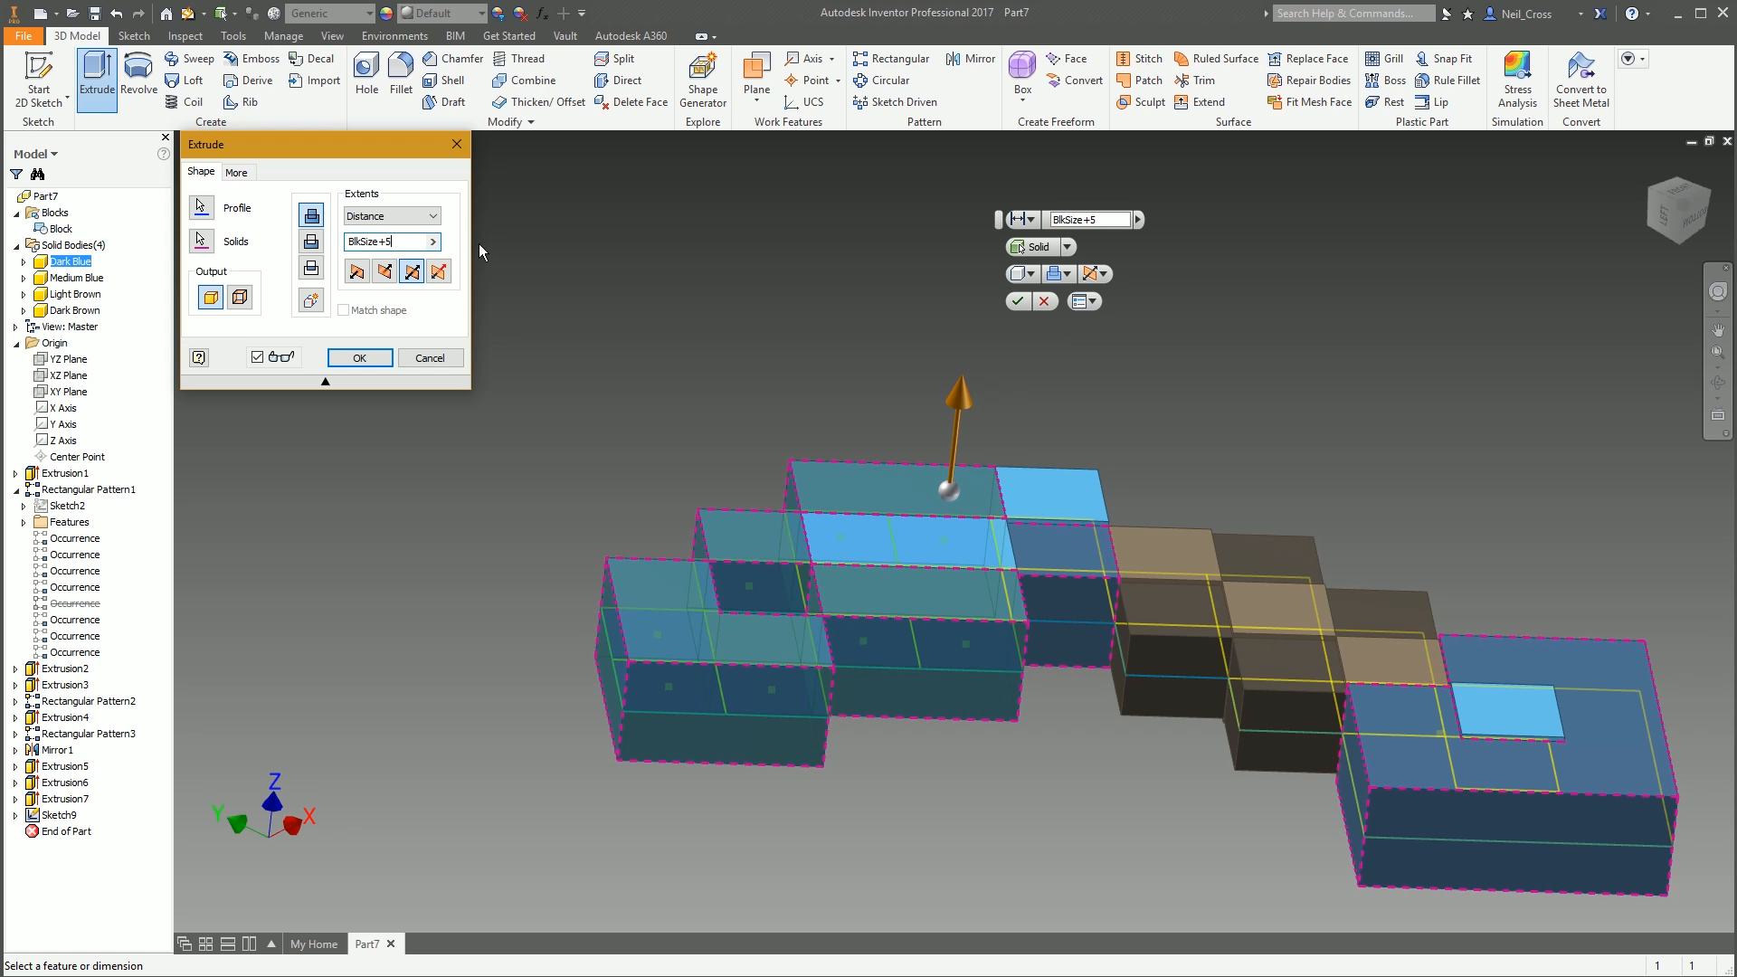
{"action": "key", "text": "BackSpace"}
{"action": "key", "text": "BackSpace"}
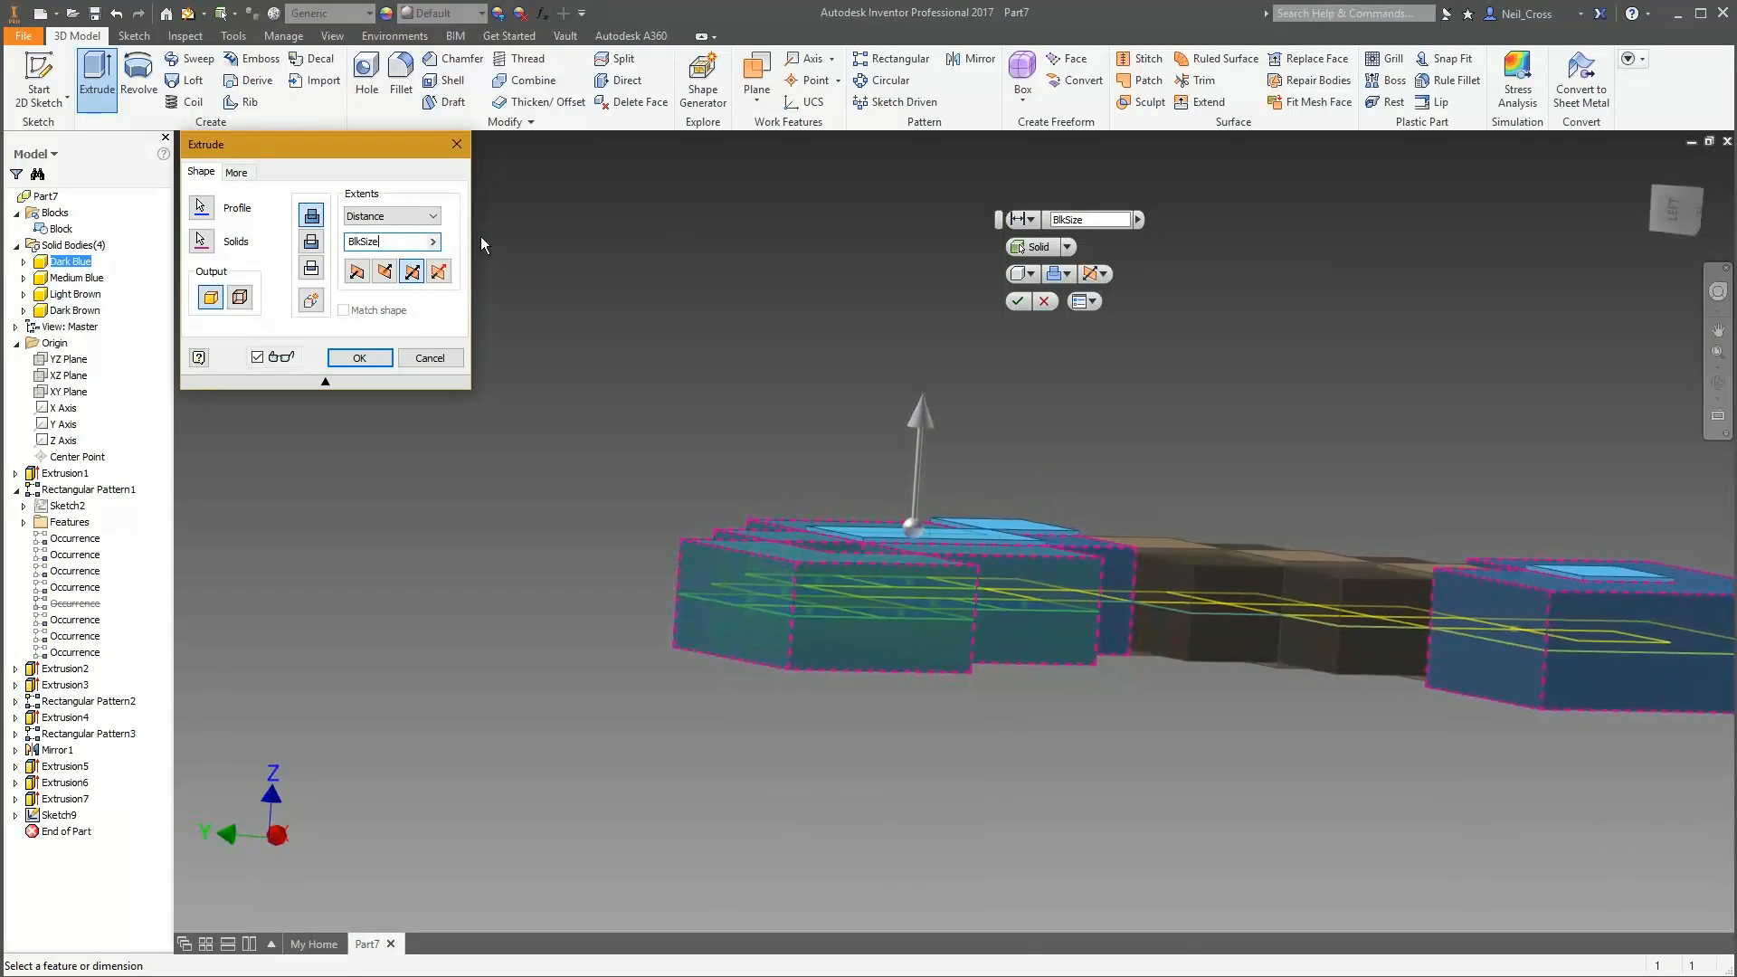
{"action": "left_click", "coordinate": [359, 357]}
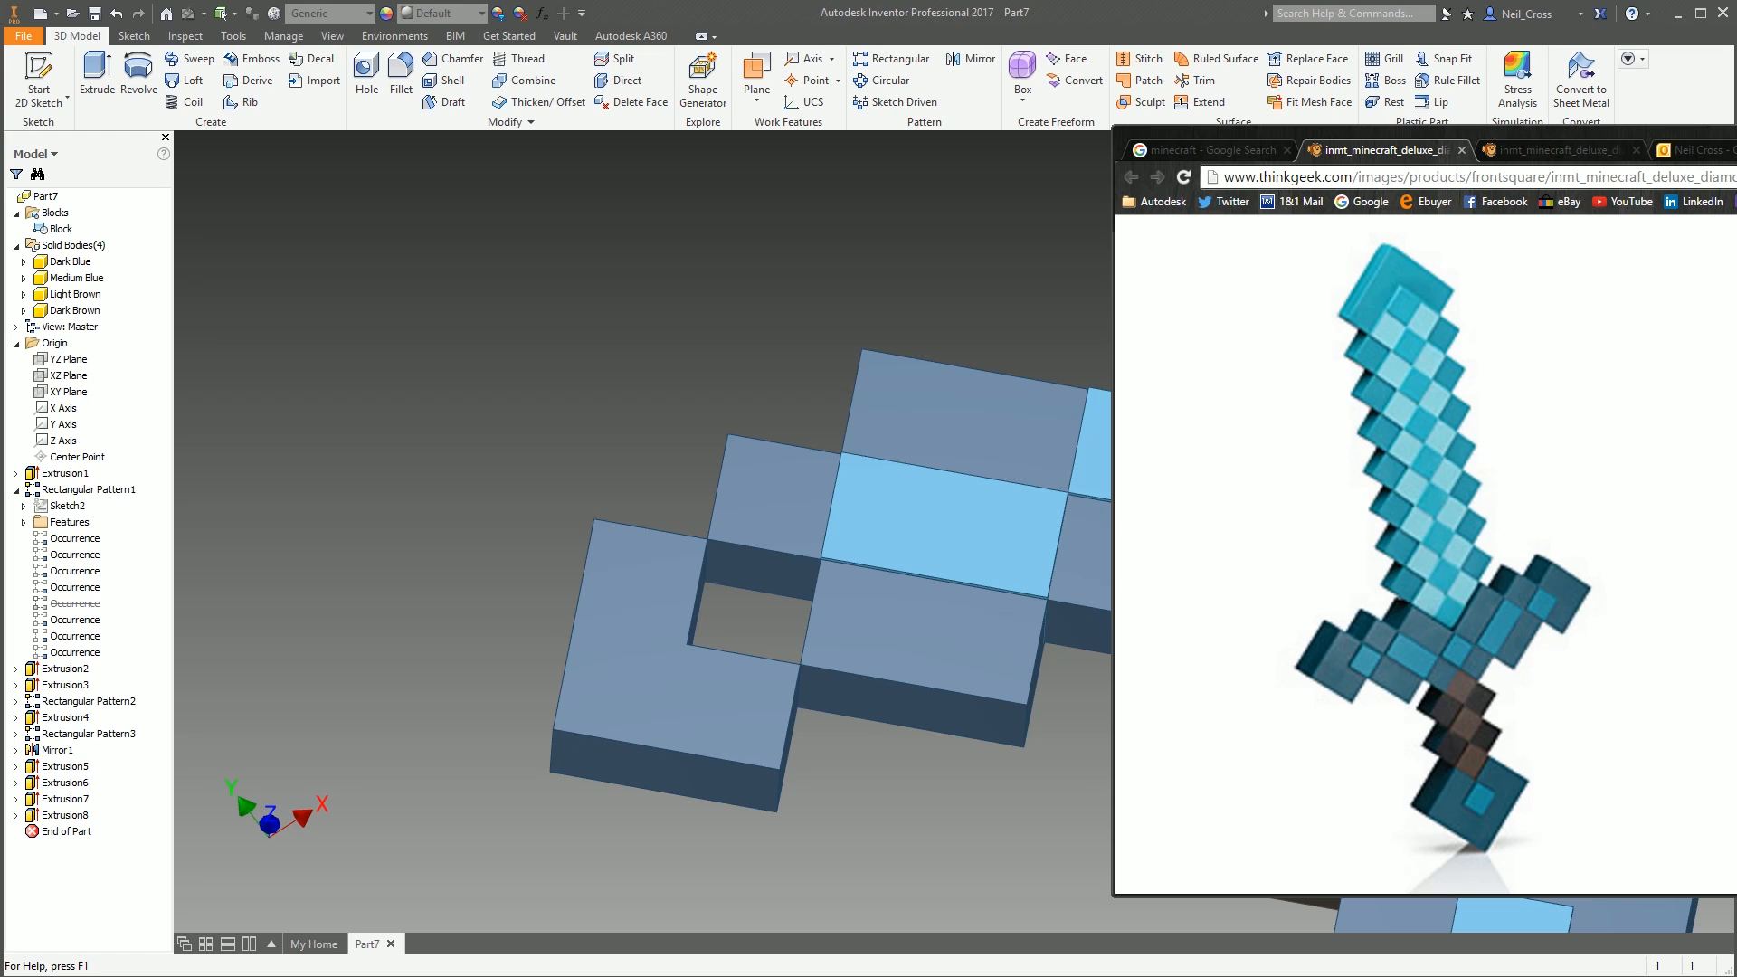
Sketch on the XY plane with projected cut edges, place one block in the crossguard's open gap, and finish the sketch
{"action": "left_click", "coordinate": [38, 77]}
{"action": "left_click", "coordinate": [69, 392]}
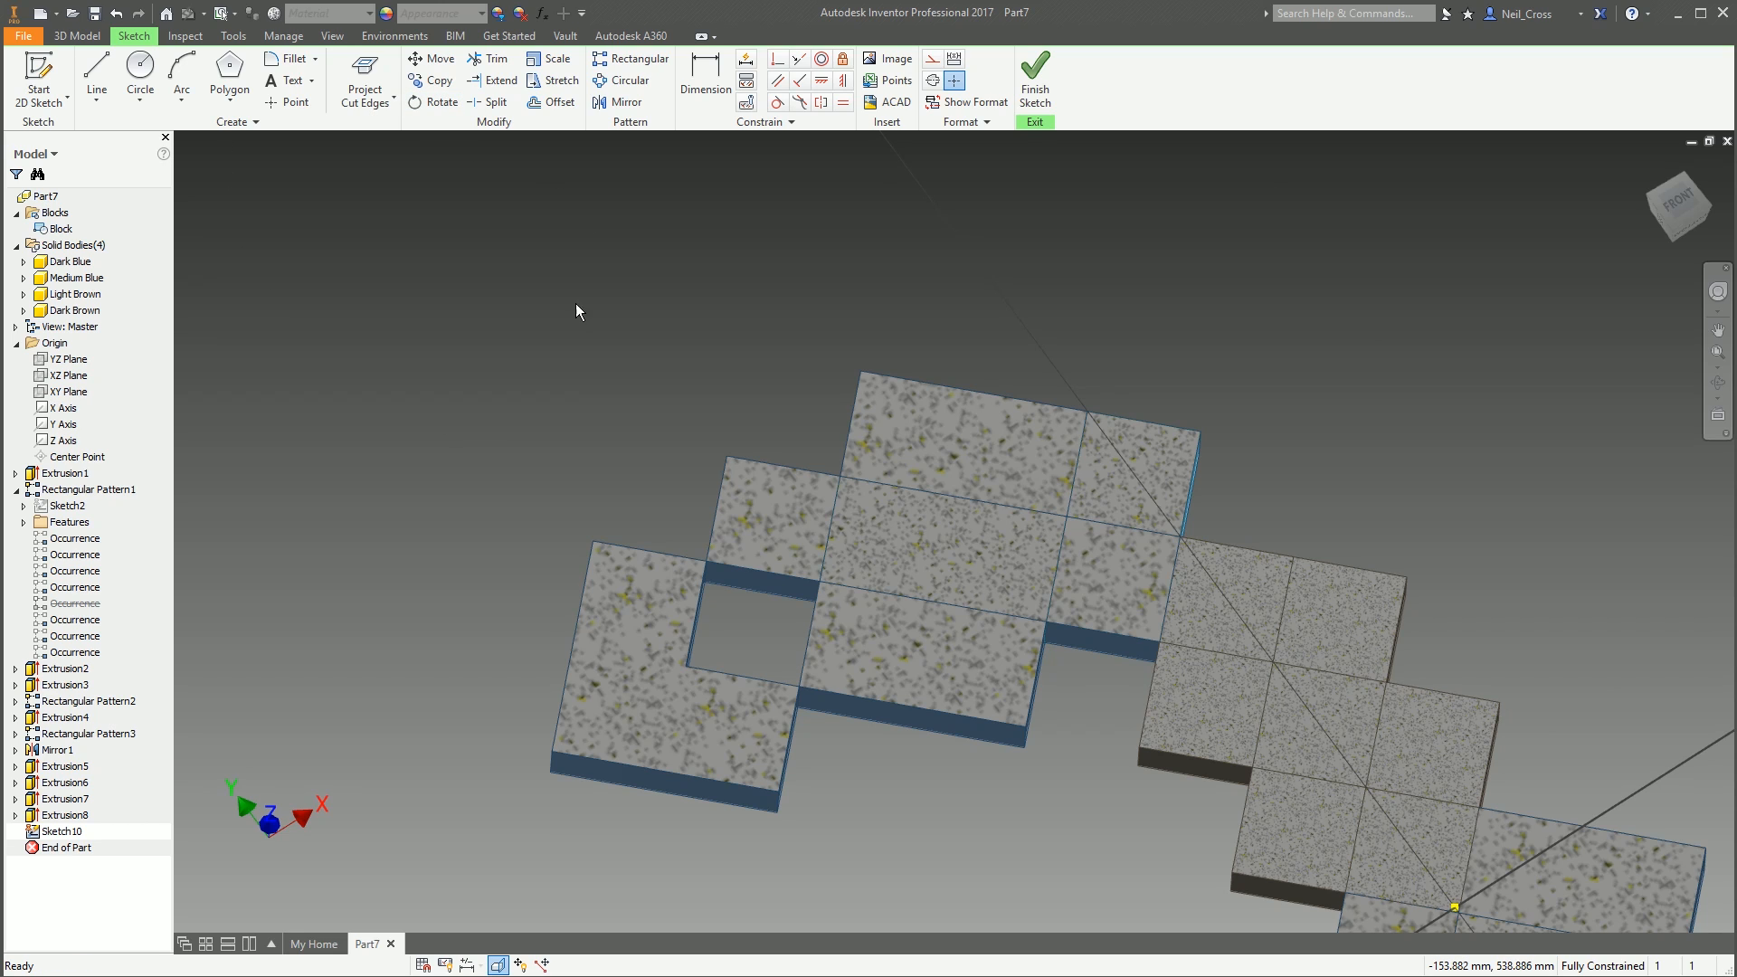
{"action": "left_click", "coordinate": [364, 80]}
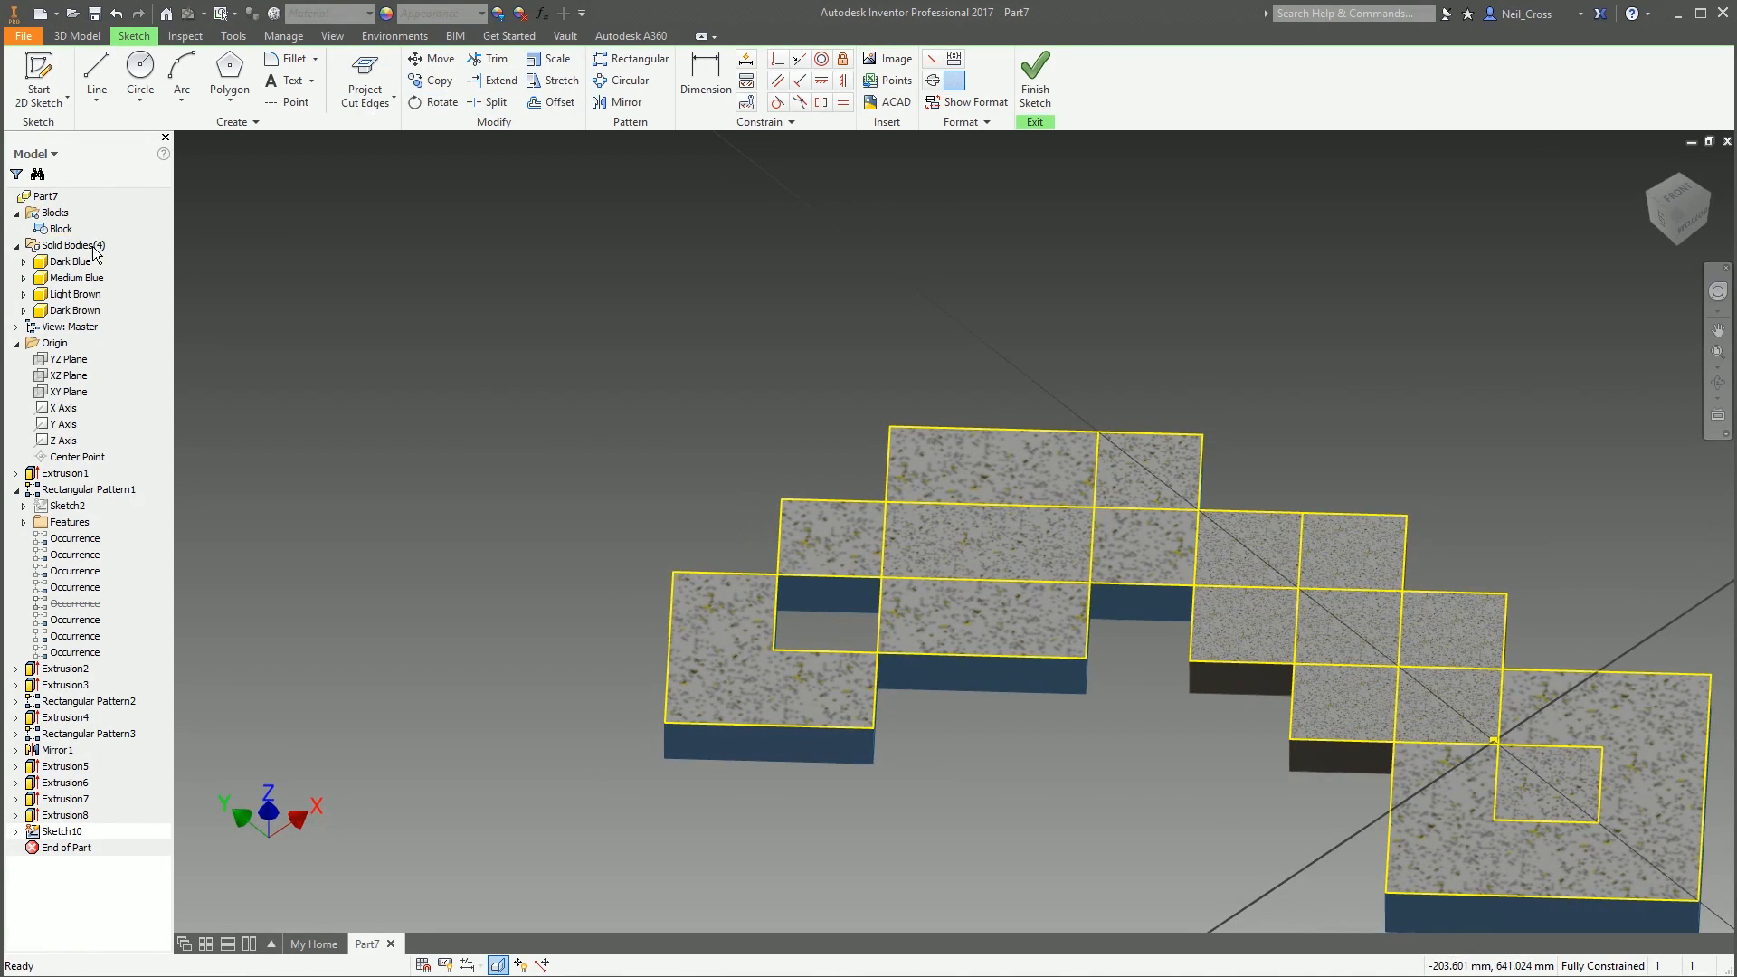
{"action": "right_click", "coordinate": [59, 234]}
{"action": "left_click", "coordinate": [123, 331]}
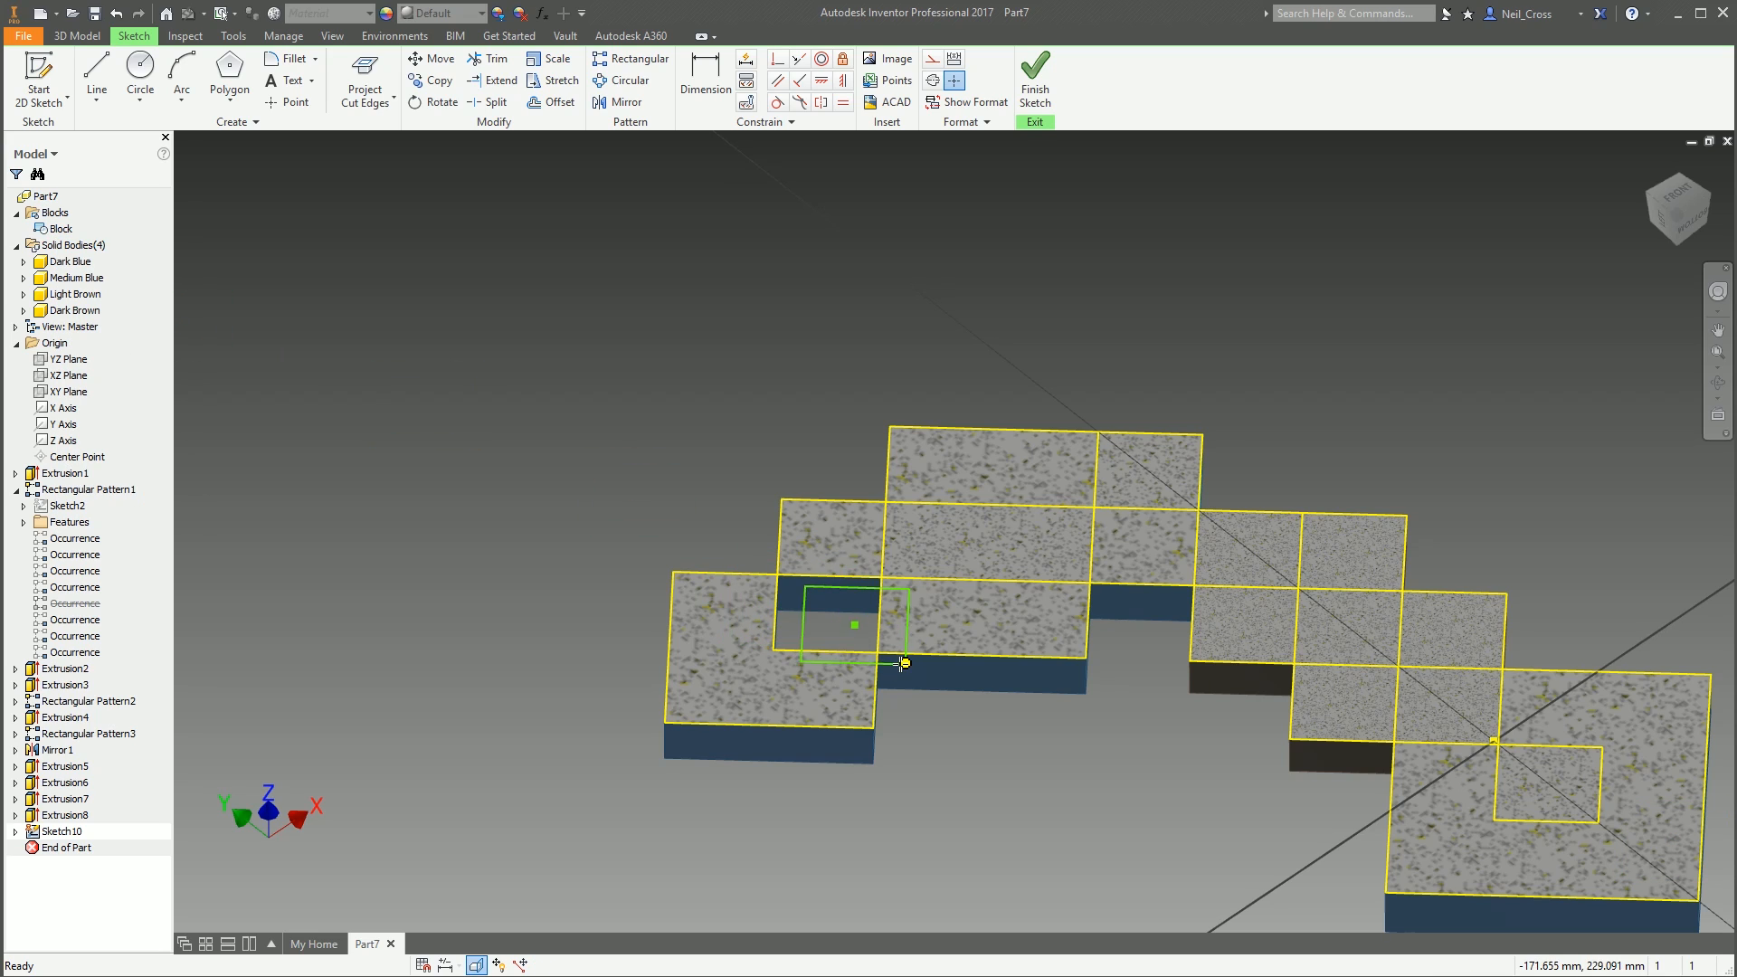
{"action": "left_click", "coordinate": [878, 651]}
{"action": "left_click", "coordinate": [1035, 77]}
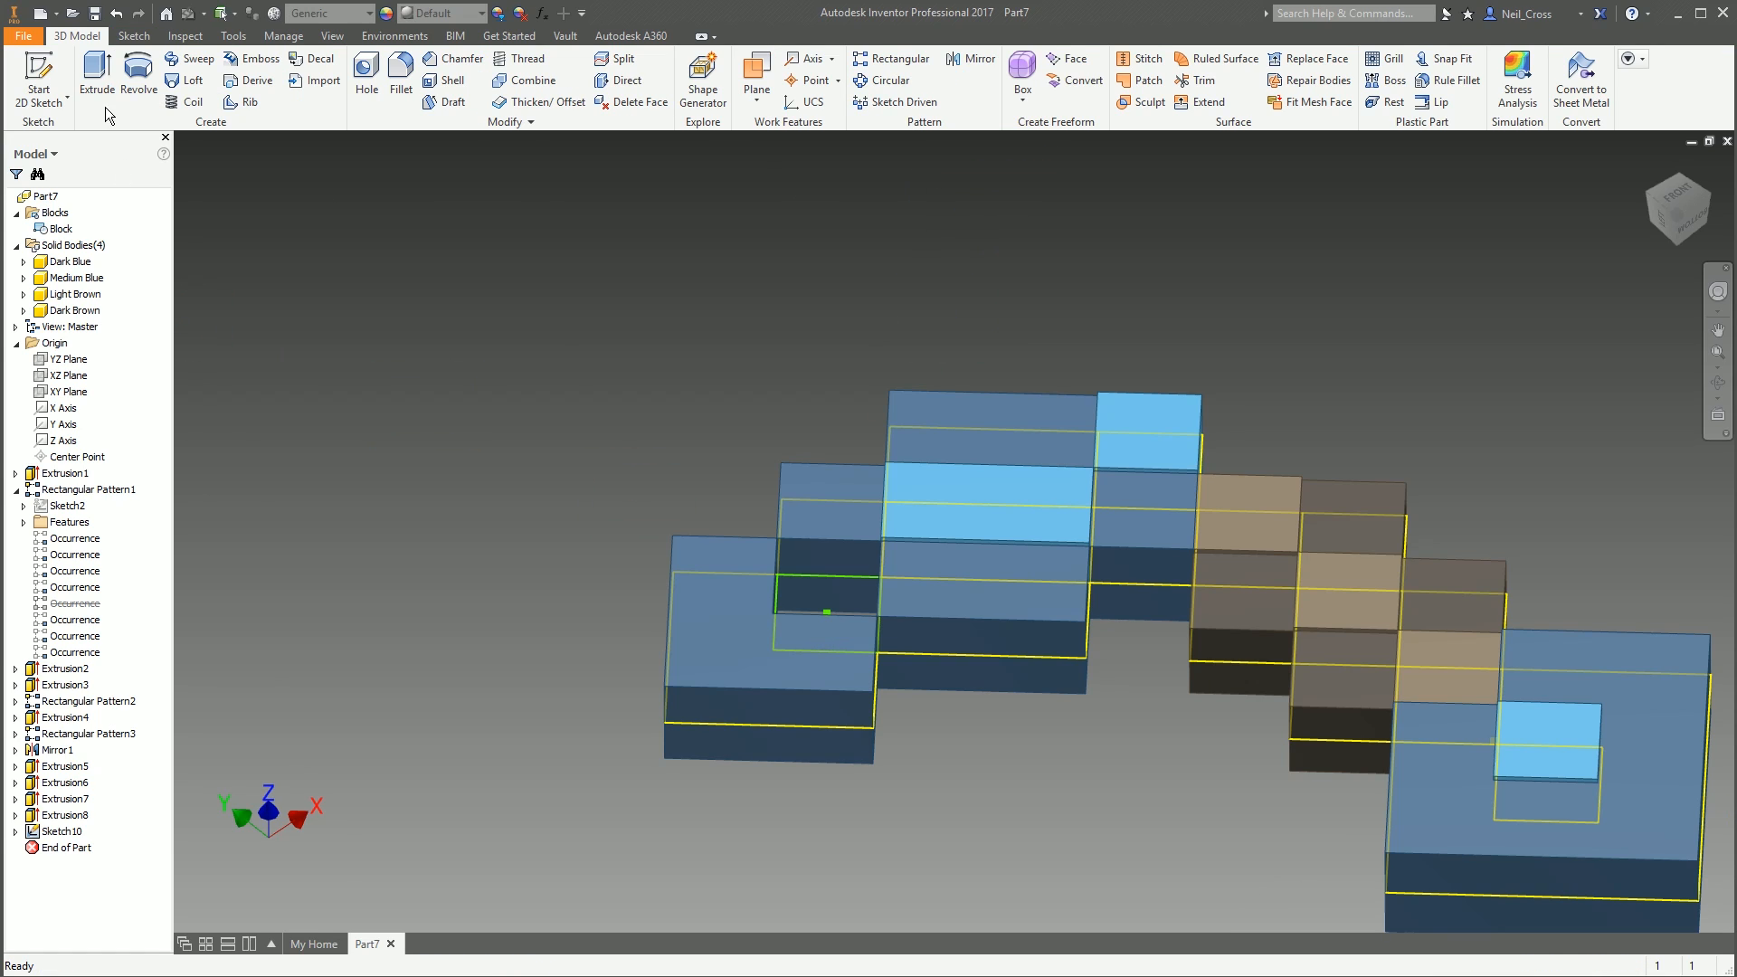
Extrude the gap block symmetrically by BlkSize+5, joining it to the Medium Blue solid
{"action": "key", "text": "e"}
{"action": "left_click", "coordinate": [798, 605]}
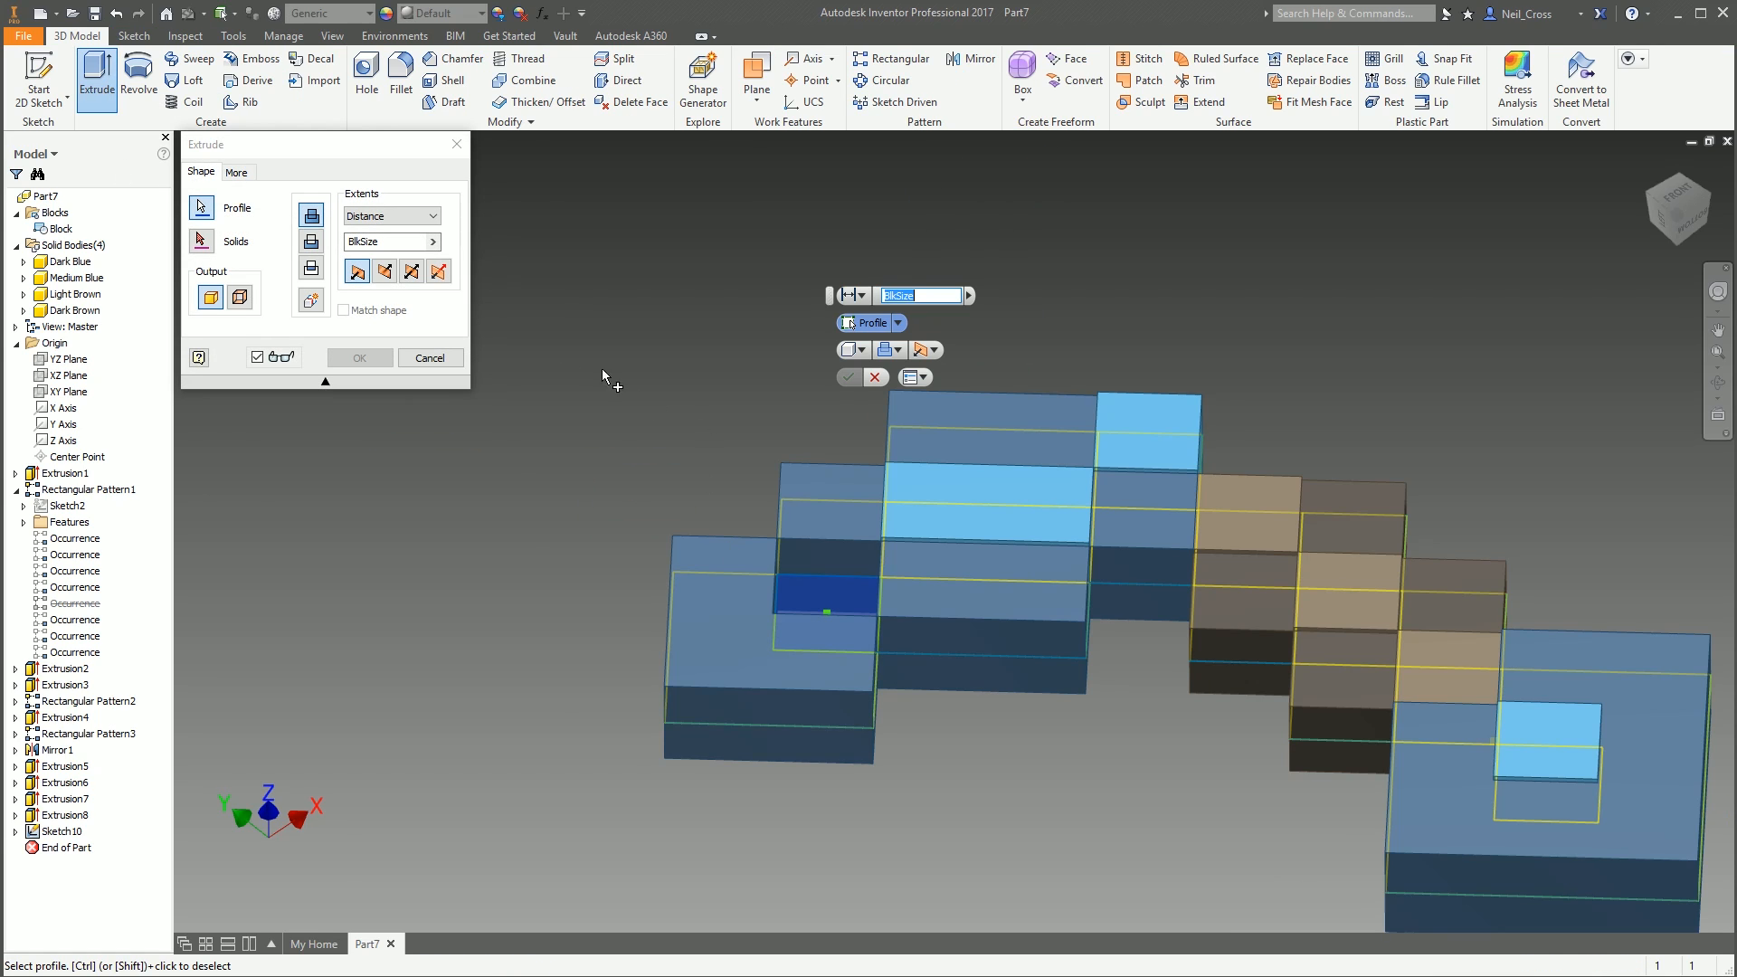
{"action": "left_click", "coordinate": [201, 240]}
{"action": "left_click", "coordinate": [929, 459]}
{"action": "left_click", "coordinate": [412, 271]}
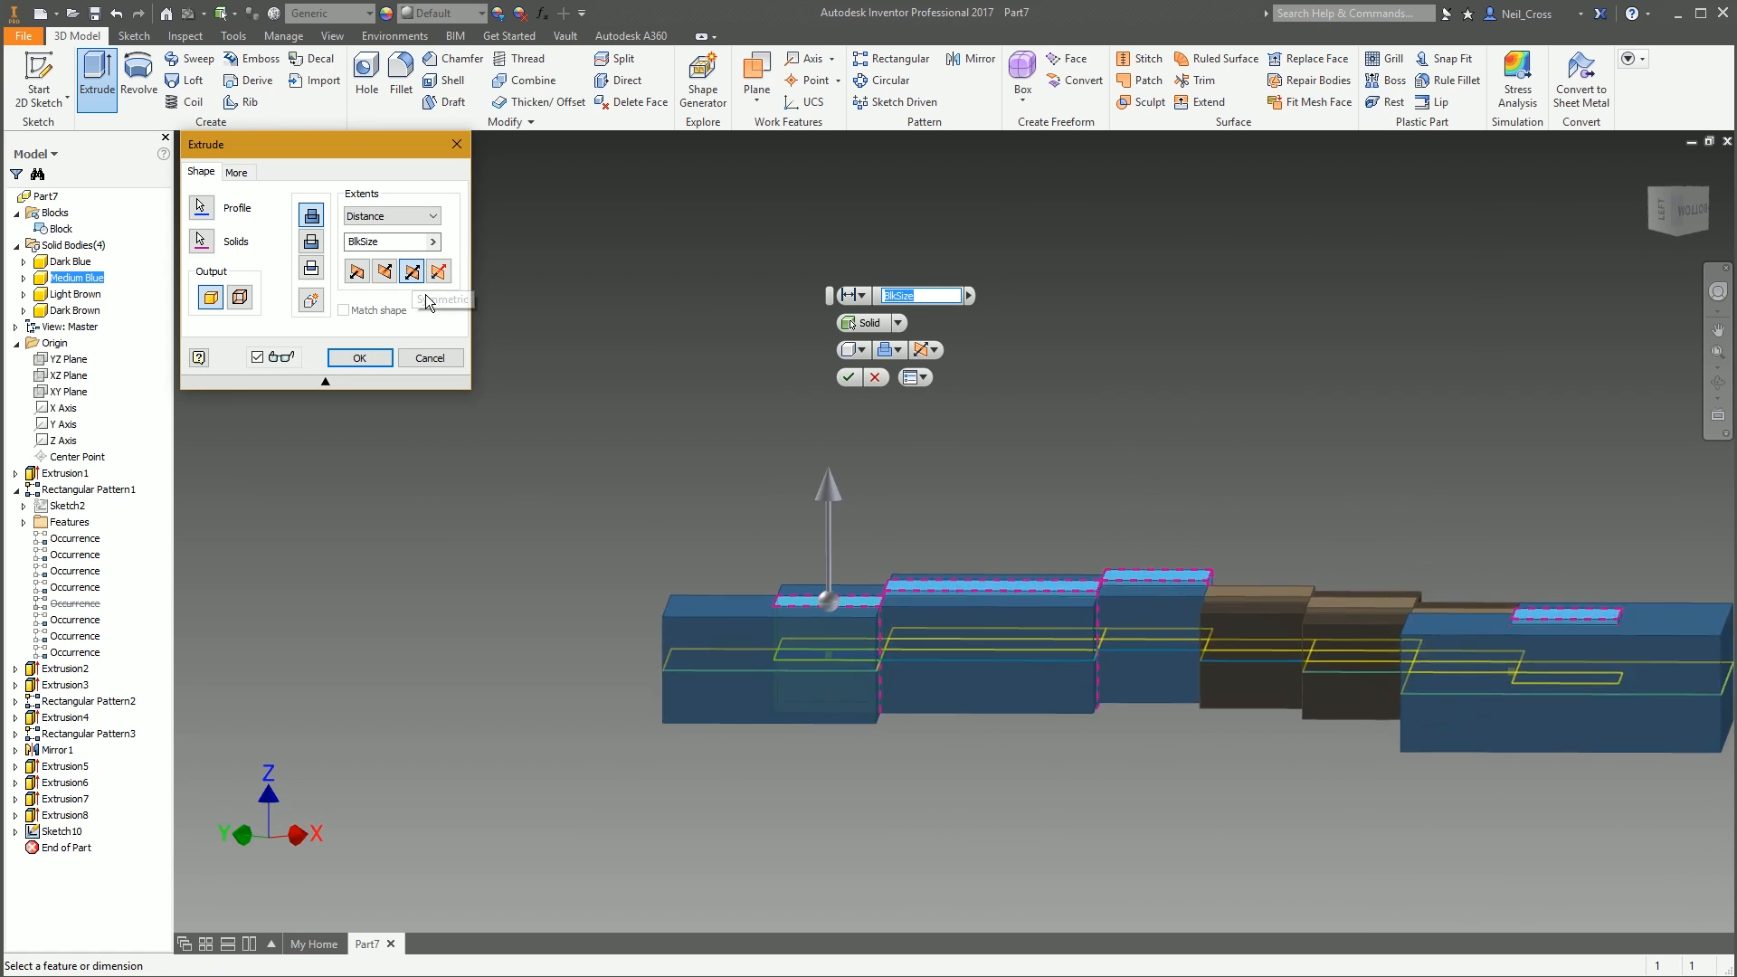
{"action": "type", "text": "+5"}
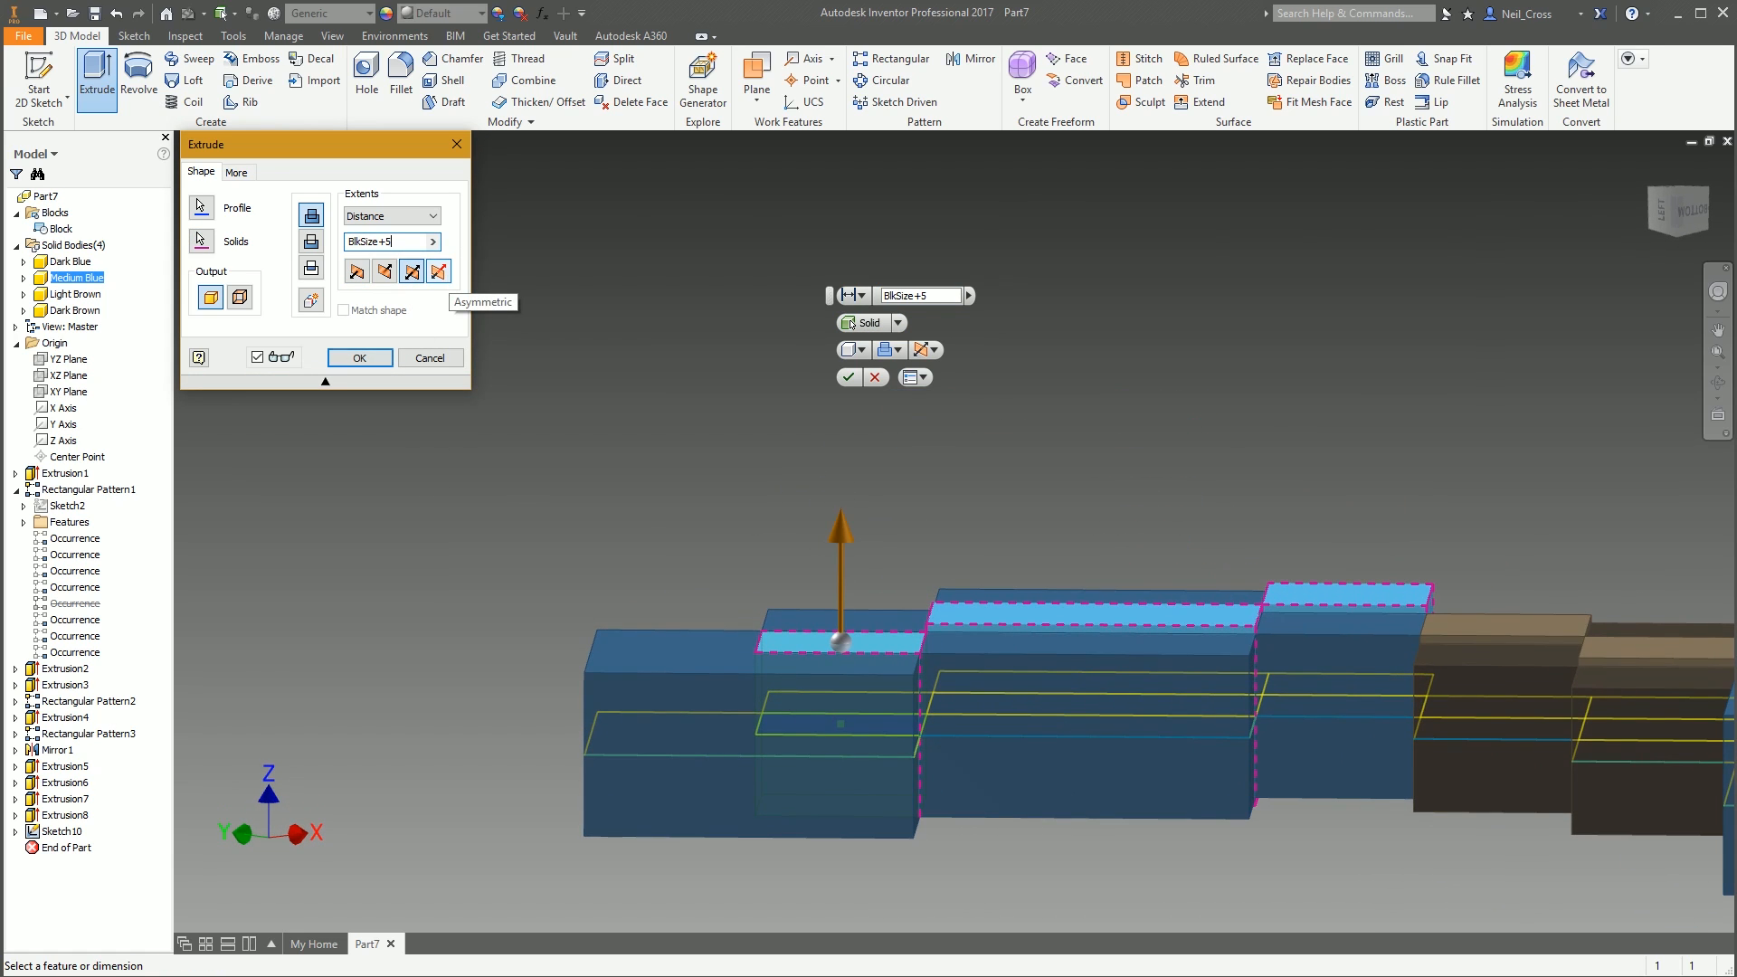
{"action": "left_click", "coordinate": [362, 358]}
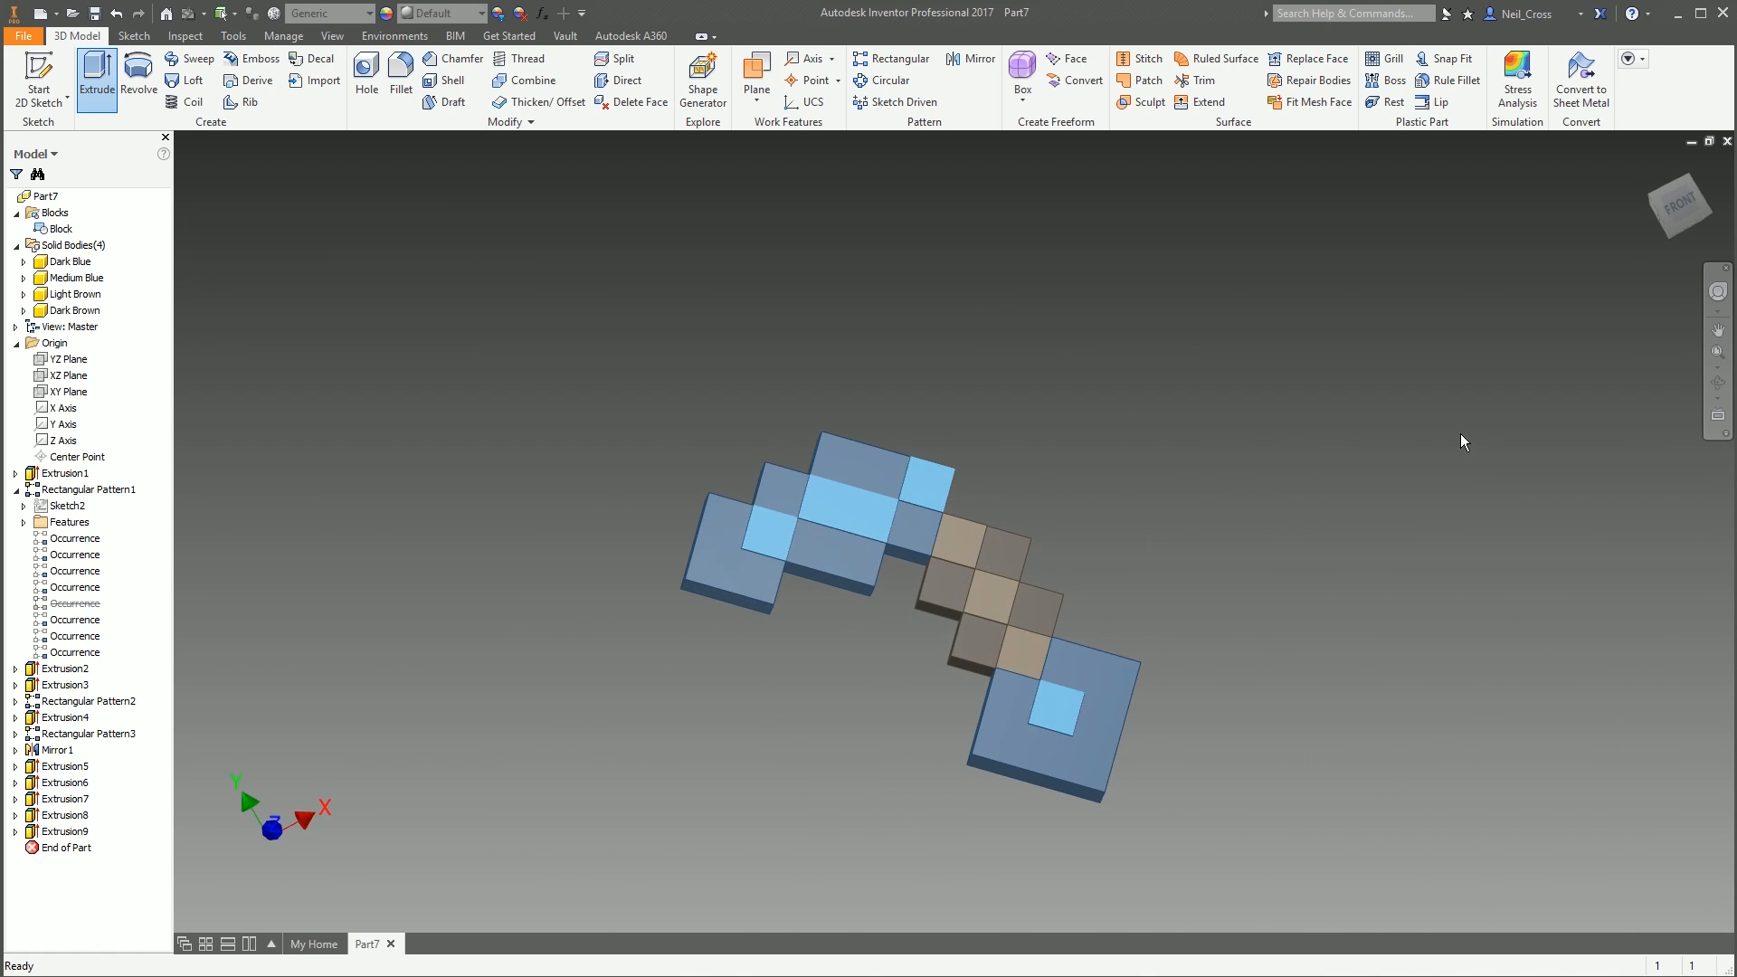
Compare the finished half of the crossguard with the reference sword image in the browser, and return to the model
{"action": "middle_click_drag", "start_coordinate": [1460, 432], "coordinate": [1460, 433]}
{"action": "left_click_drag", "start_coordinate": [1736, 149], "coordinate": [1535, 122]}
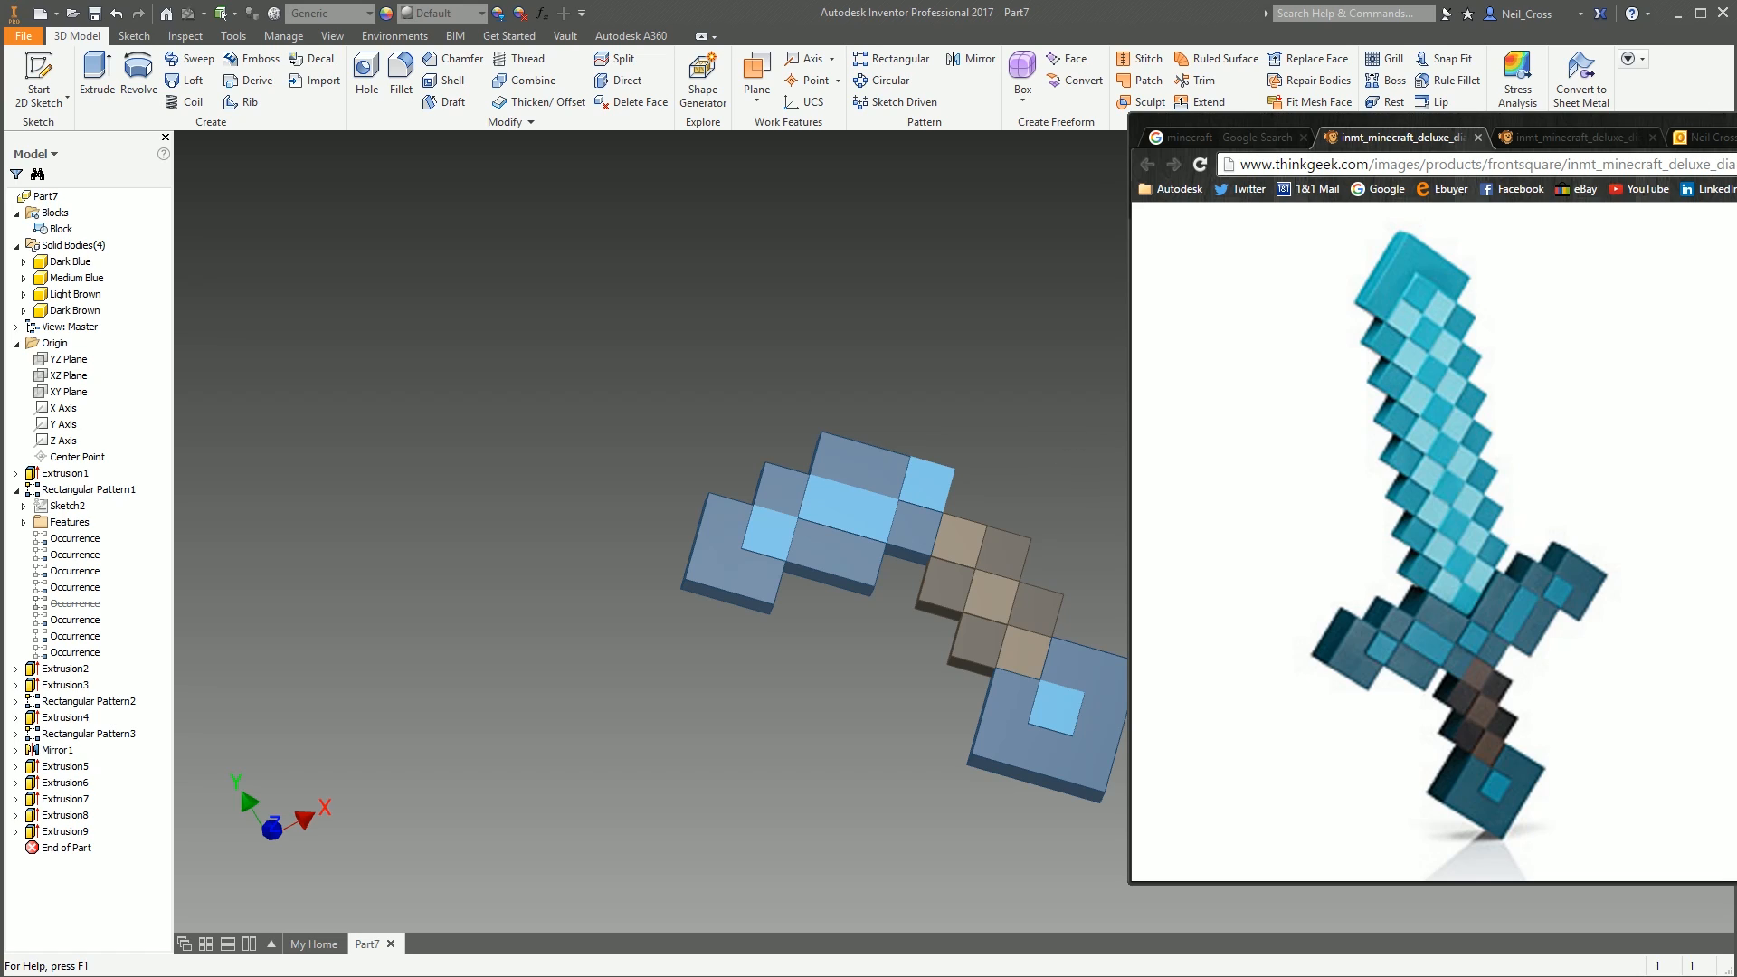
{"action": "key", "text": "alt+Tab"}
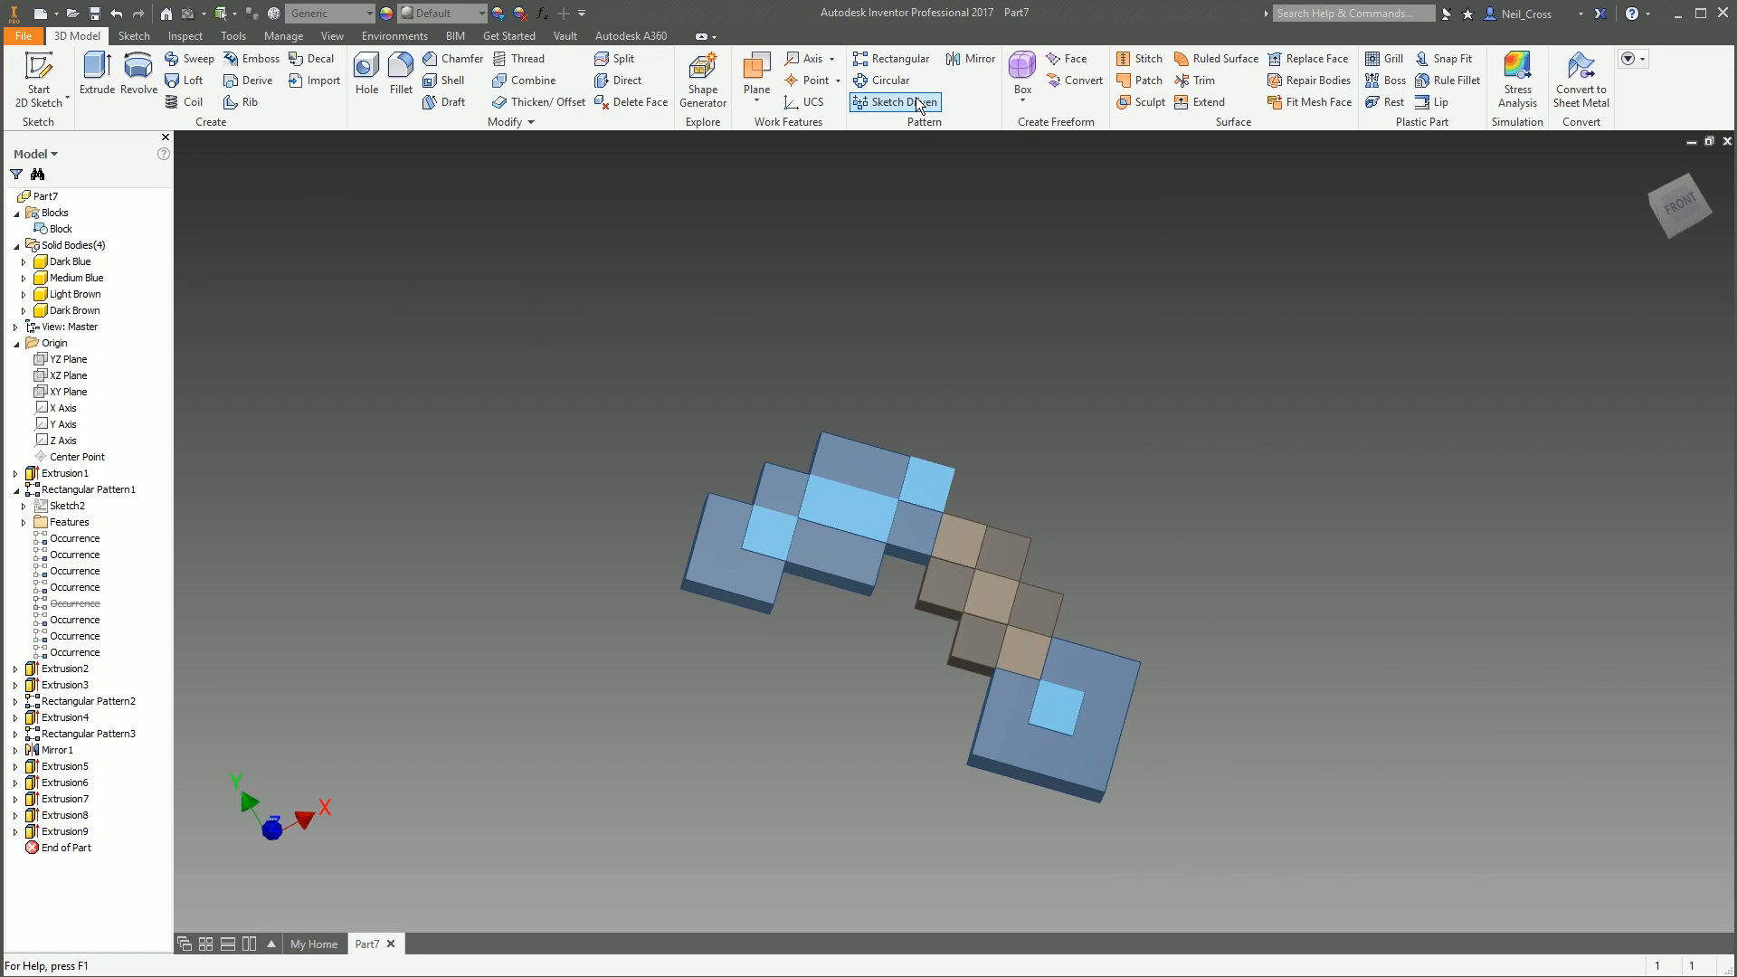
Try to mirror the dark and medium blue crossguard extrusions together across the YZ plane, and undo the mirror
{"action": "left_click", "coordinate": [970, 58]}
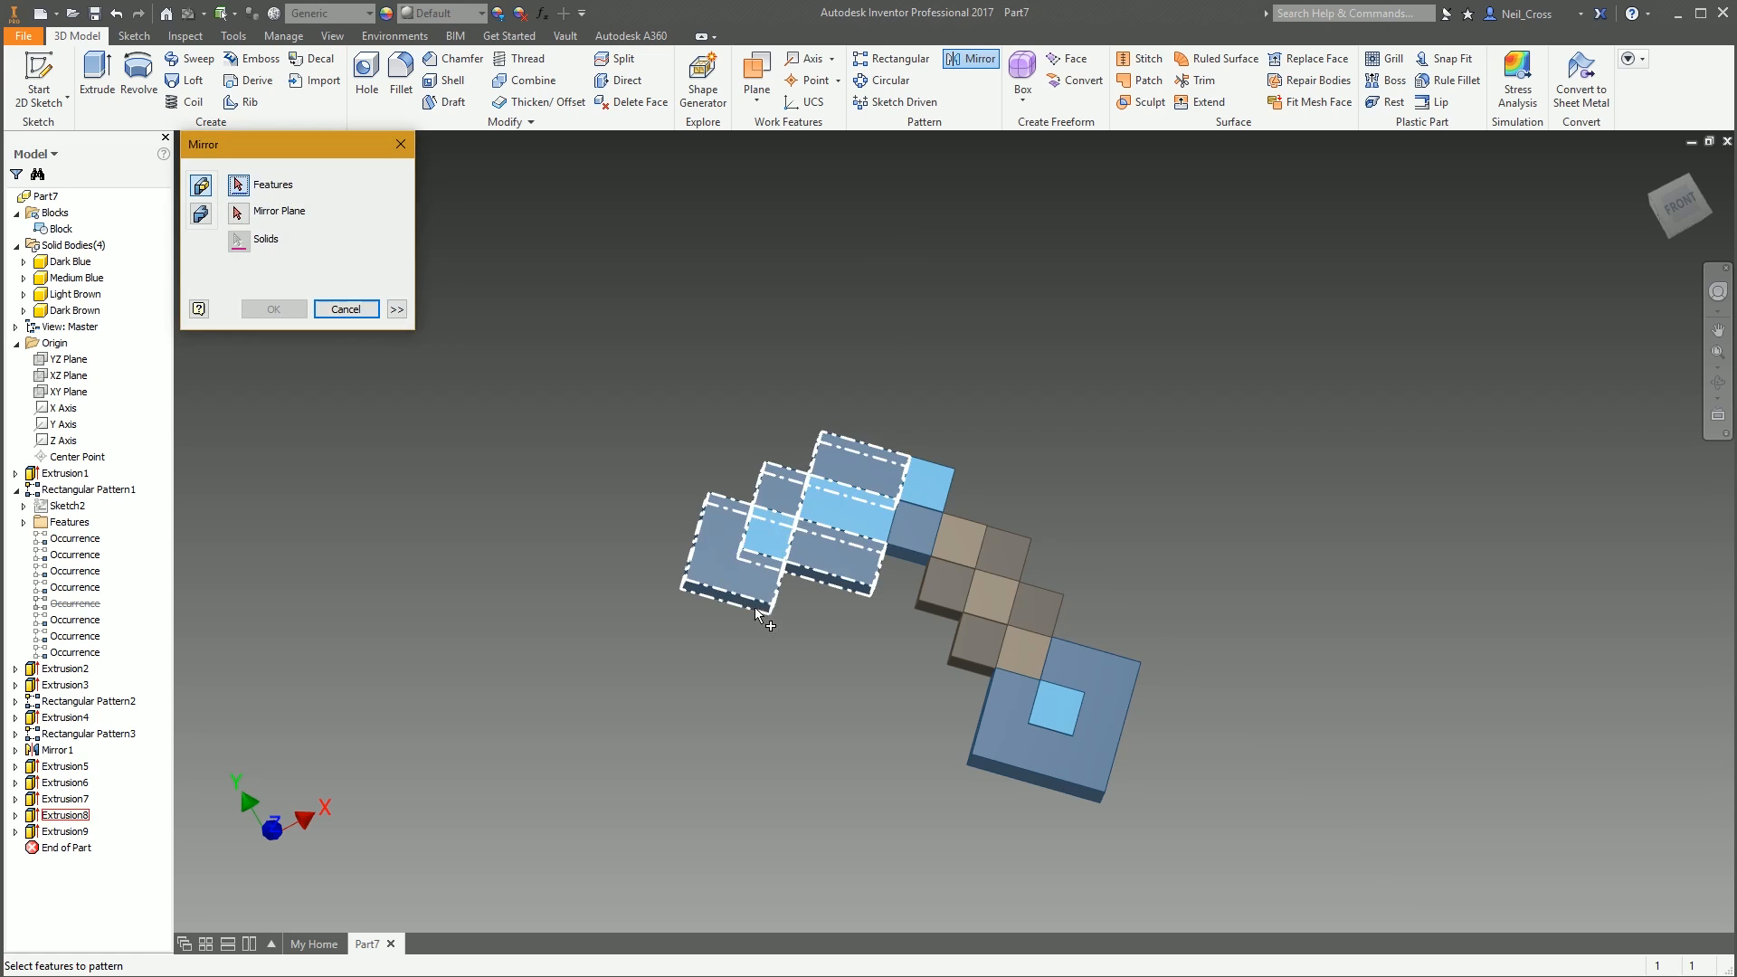
{"action": "left_click", "coordinate": [915, 536]}
{"action": "left_click", "coordinate": [880, 481]}
{"action": "left_click", "coordinate": [850, 508]}
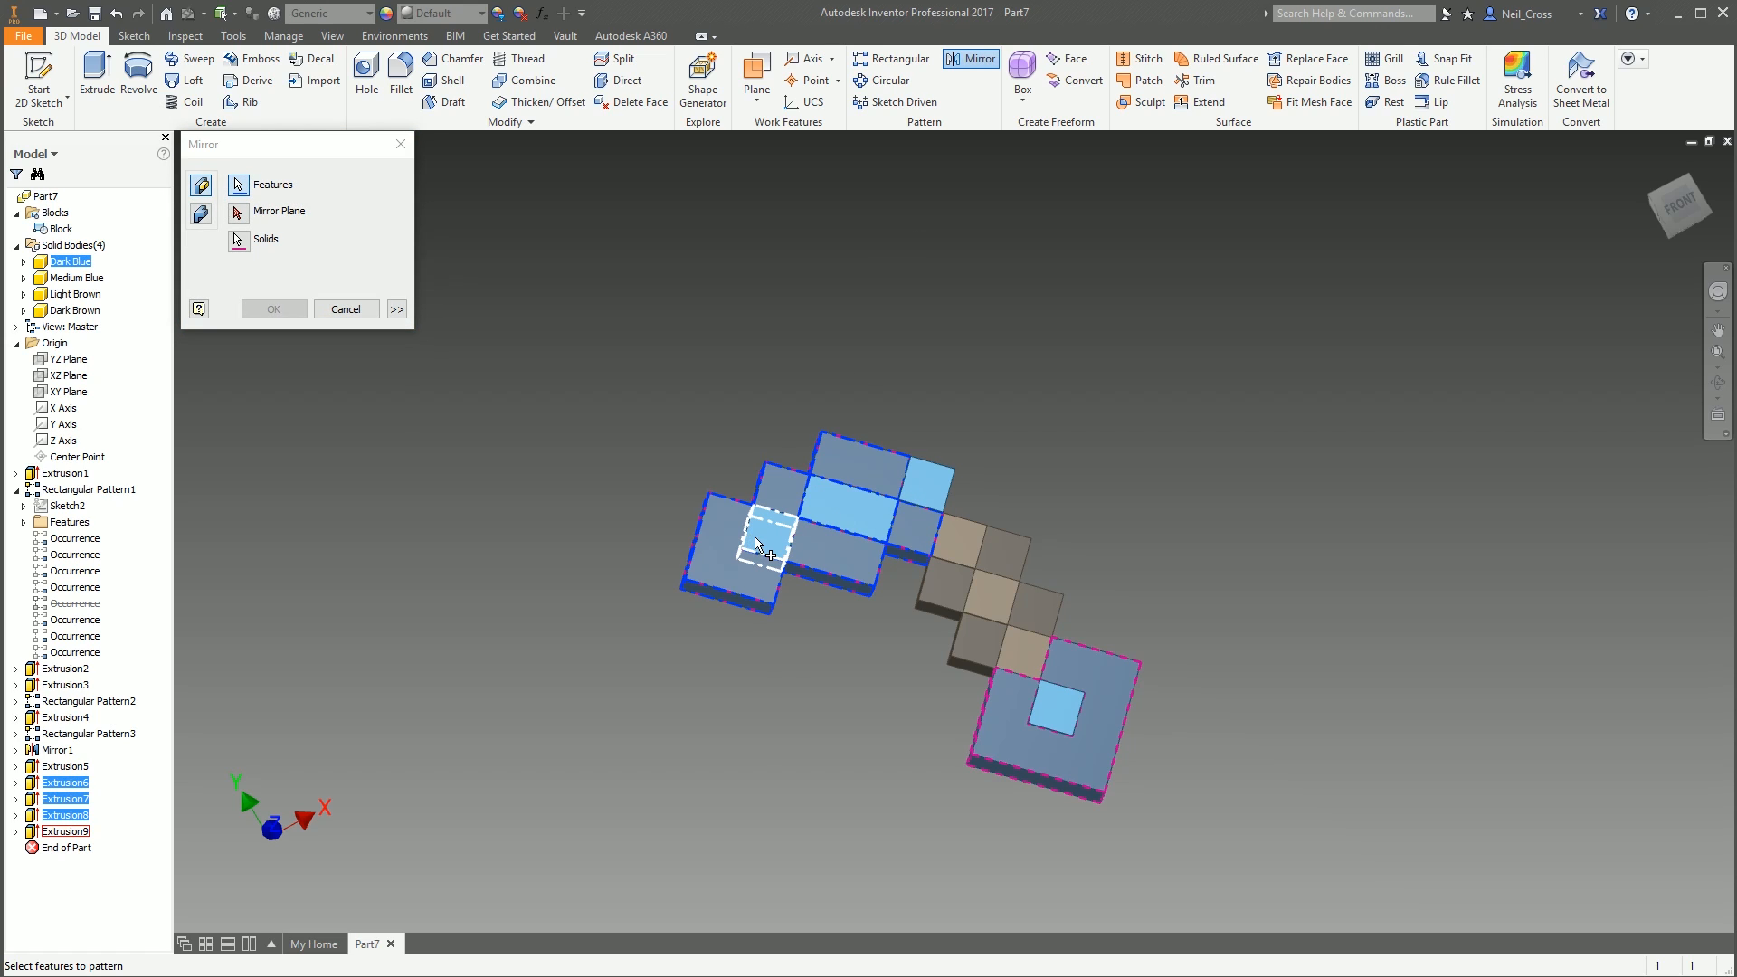
{"action": "left_click", "coordinate": [758, 543]}
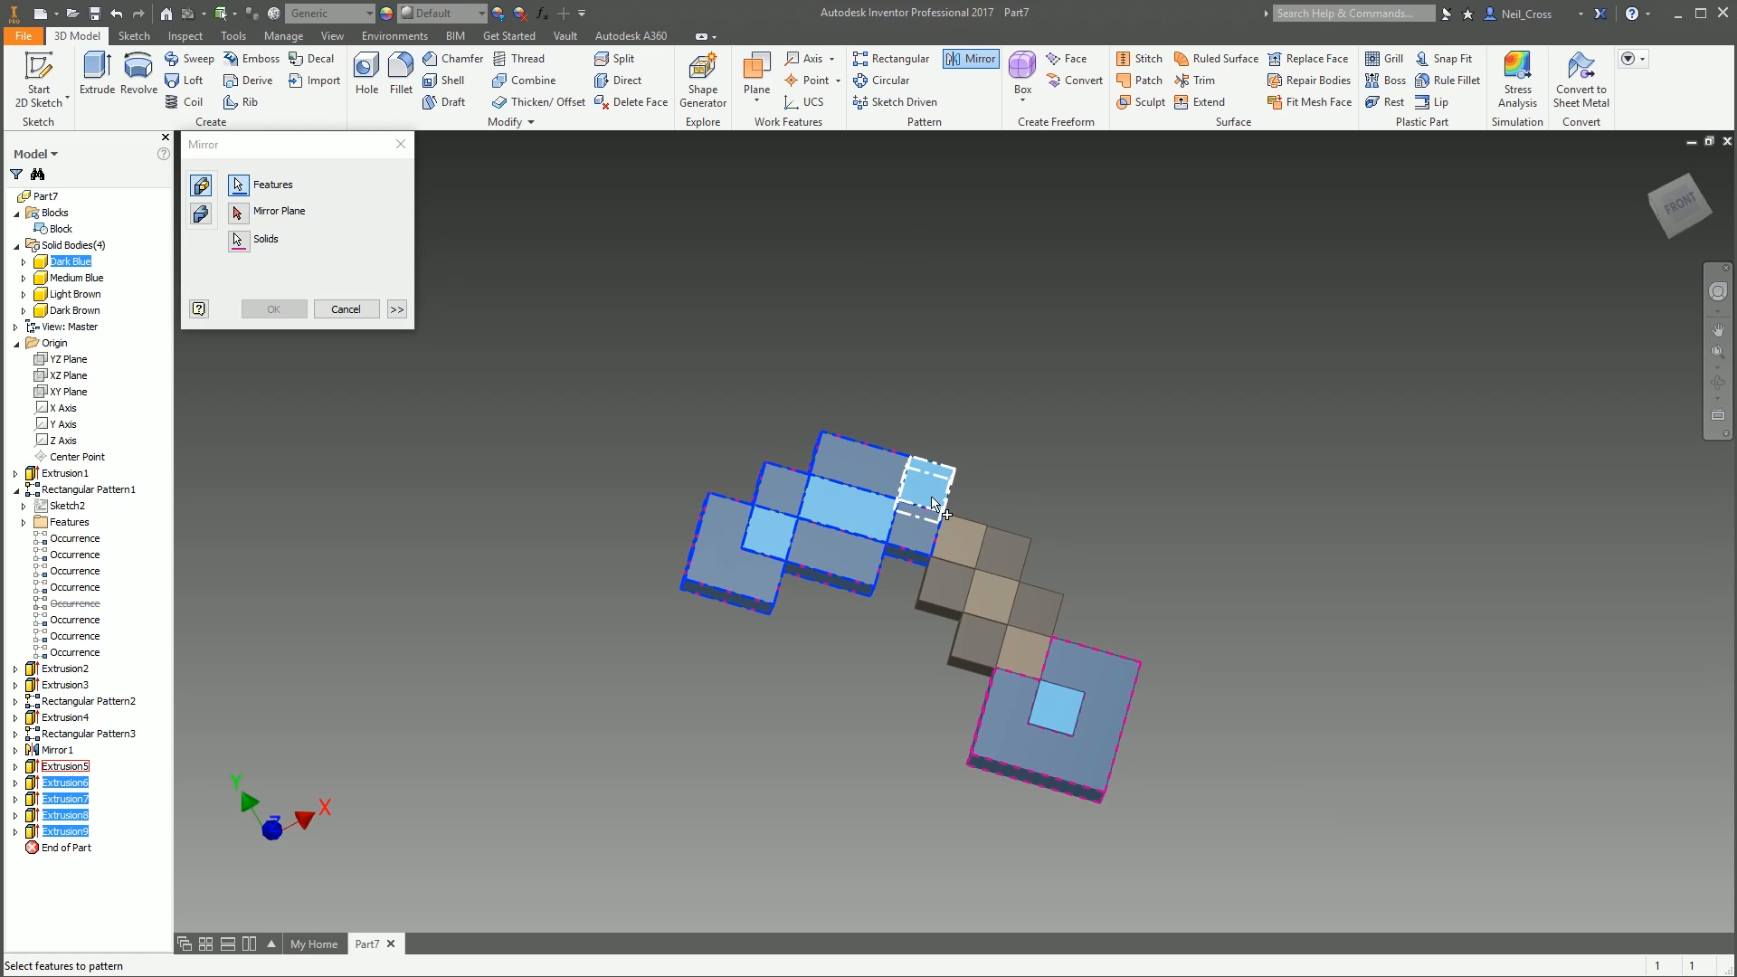
{"action": "left_click", "coordinate": [238, 213]}
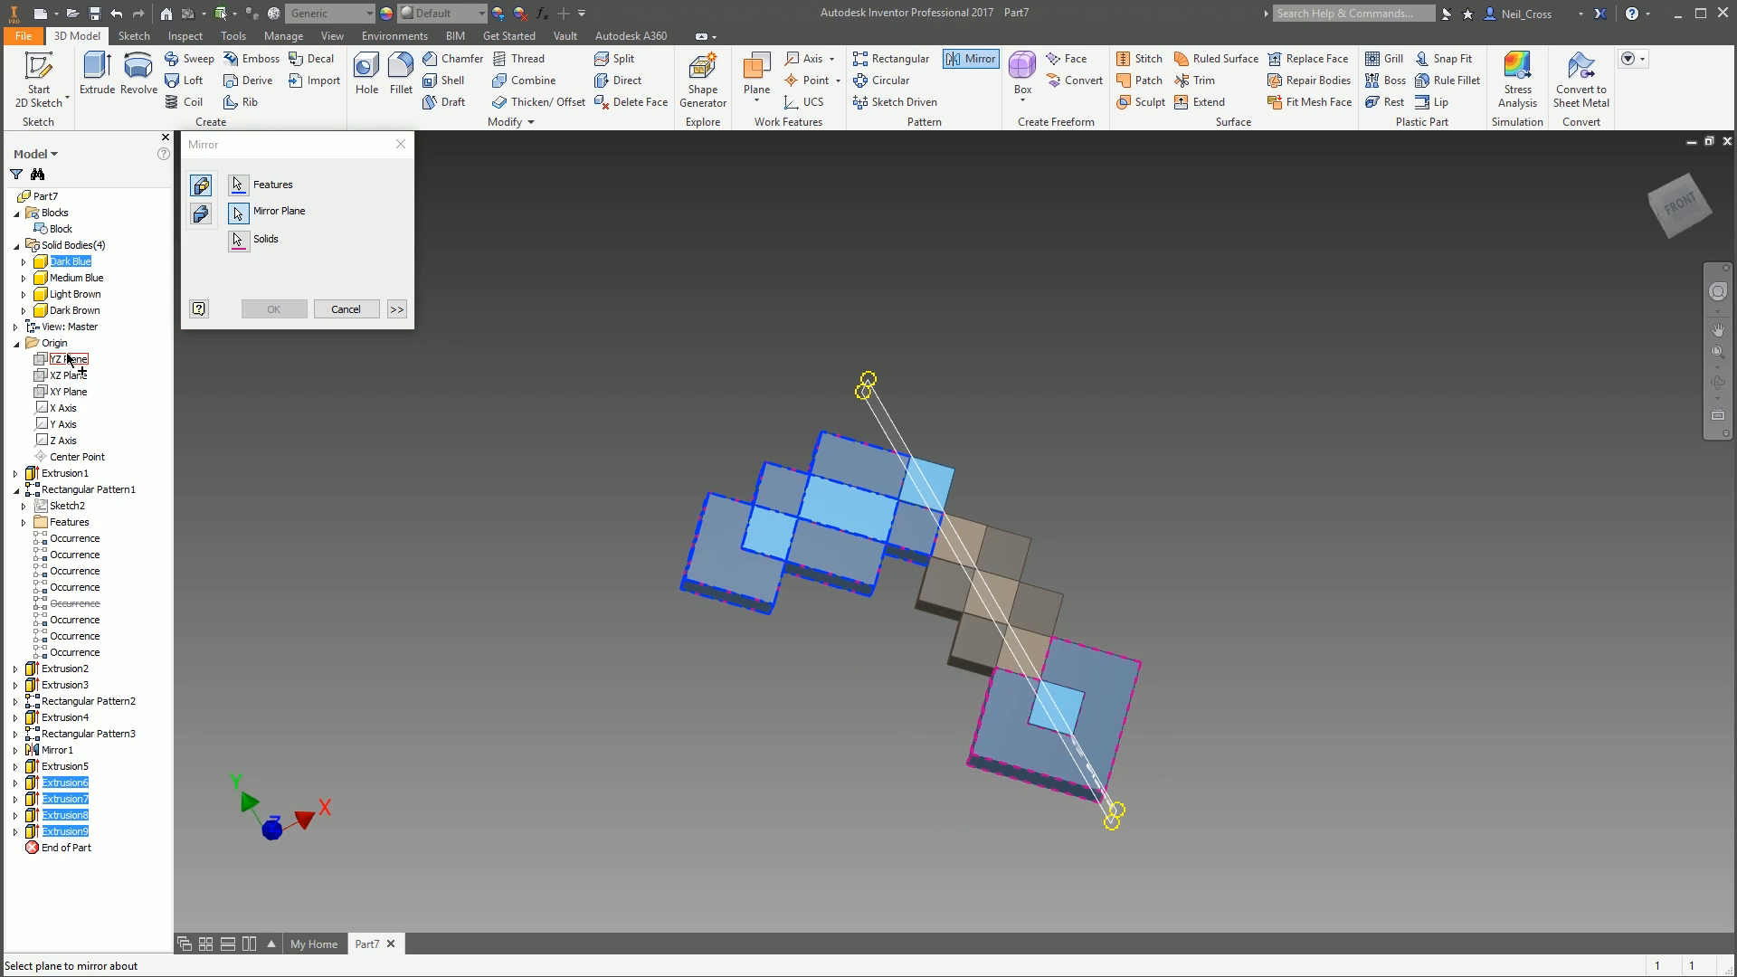
{"action": "left_click", "coordinate": [69, 360]}
{"action": "left_click", "coordinate": [279, 310]}
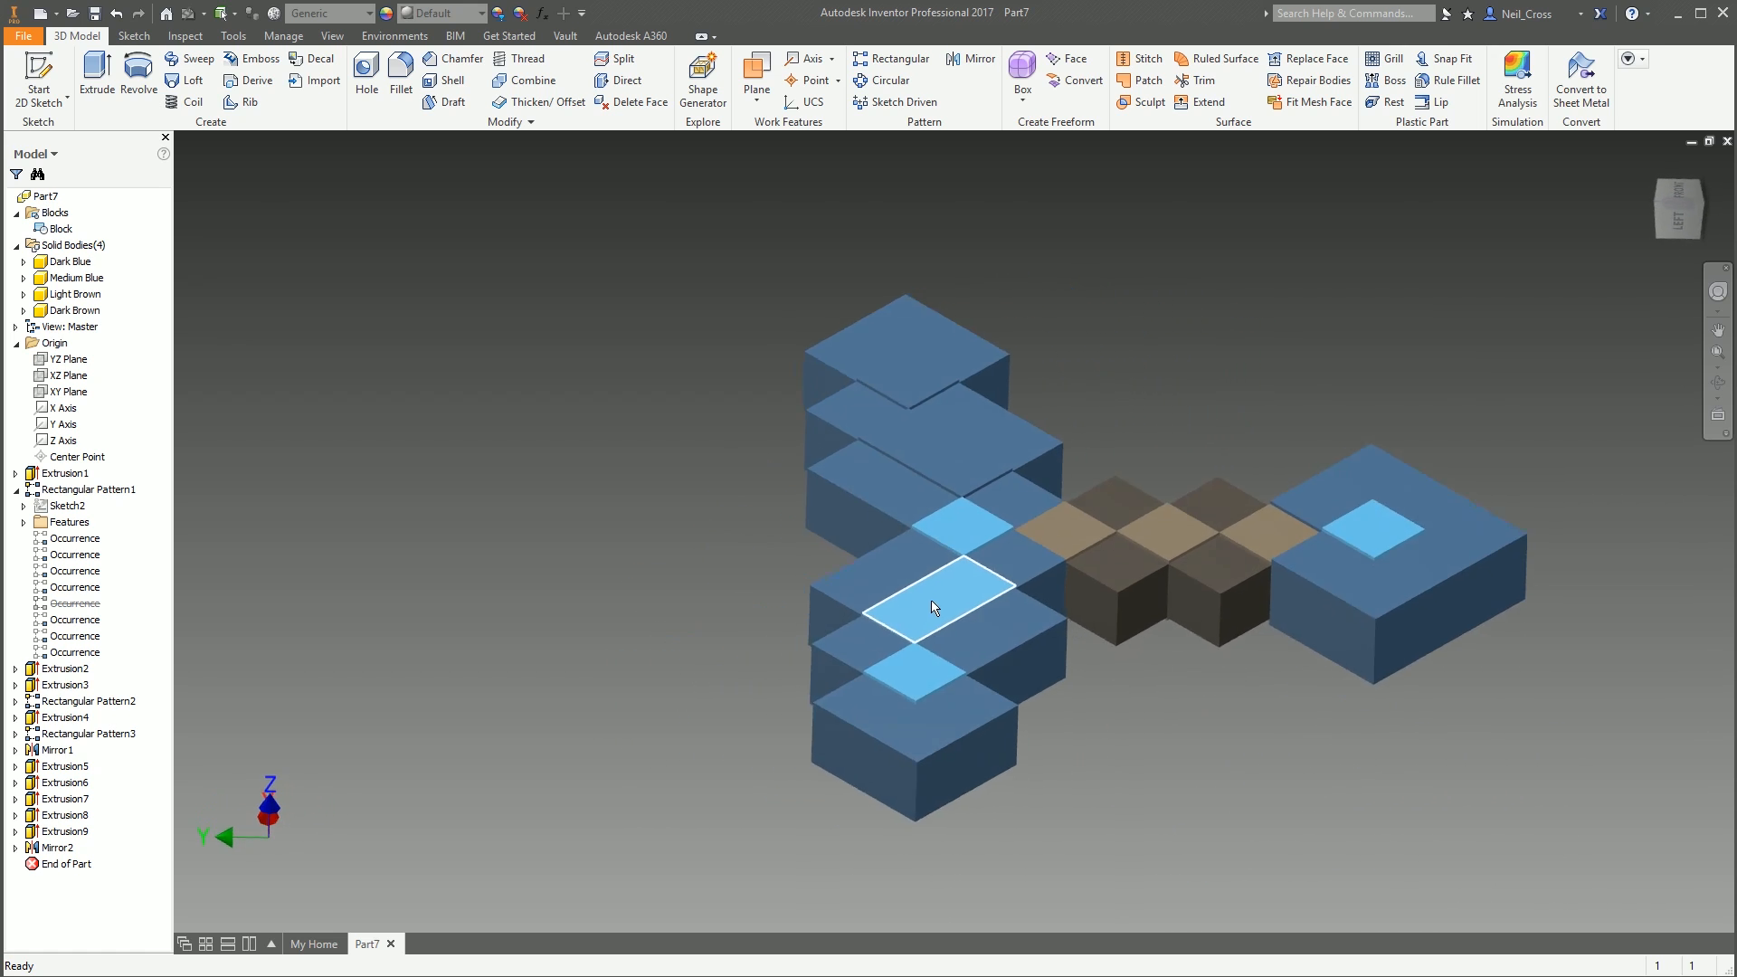
{"action": "left_click", "coordinate": [116, 12]}
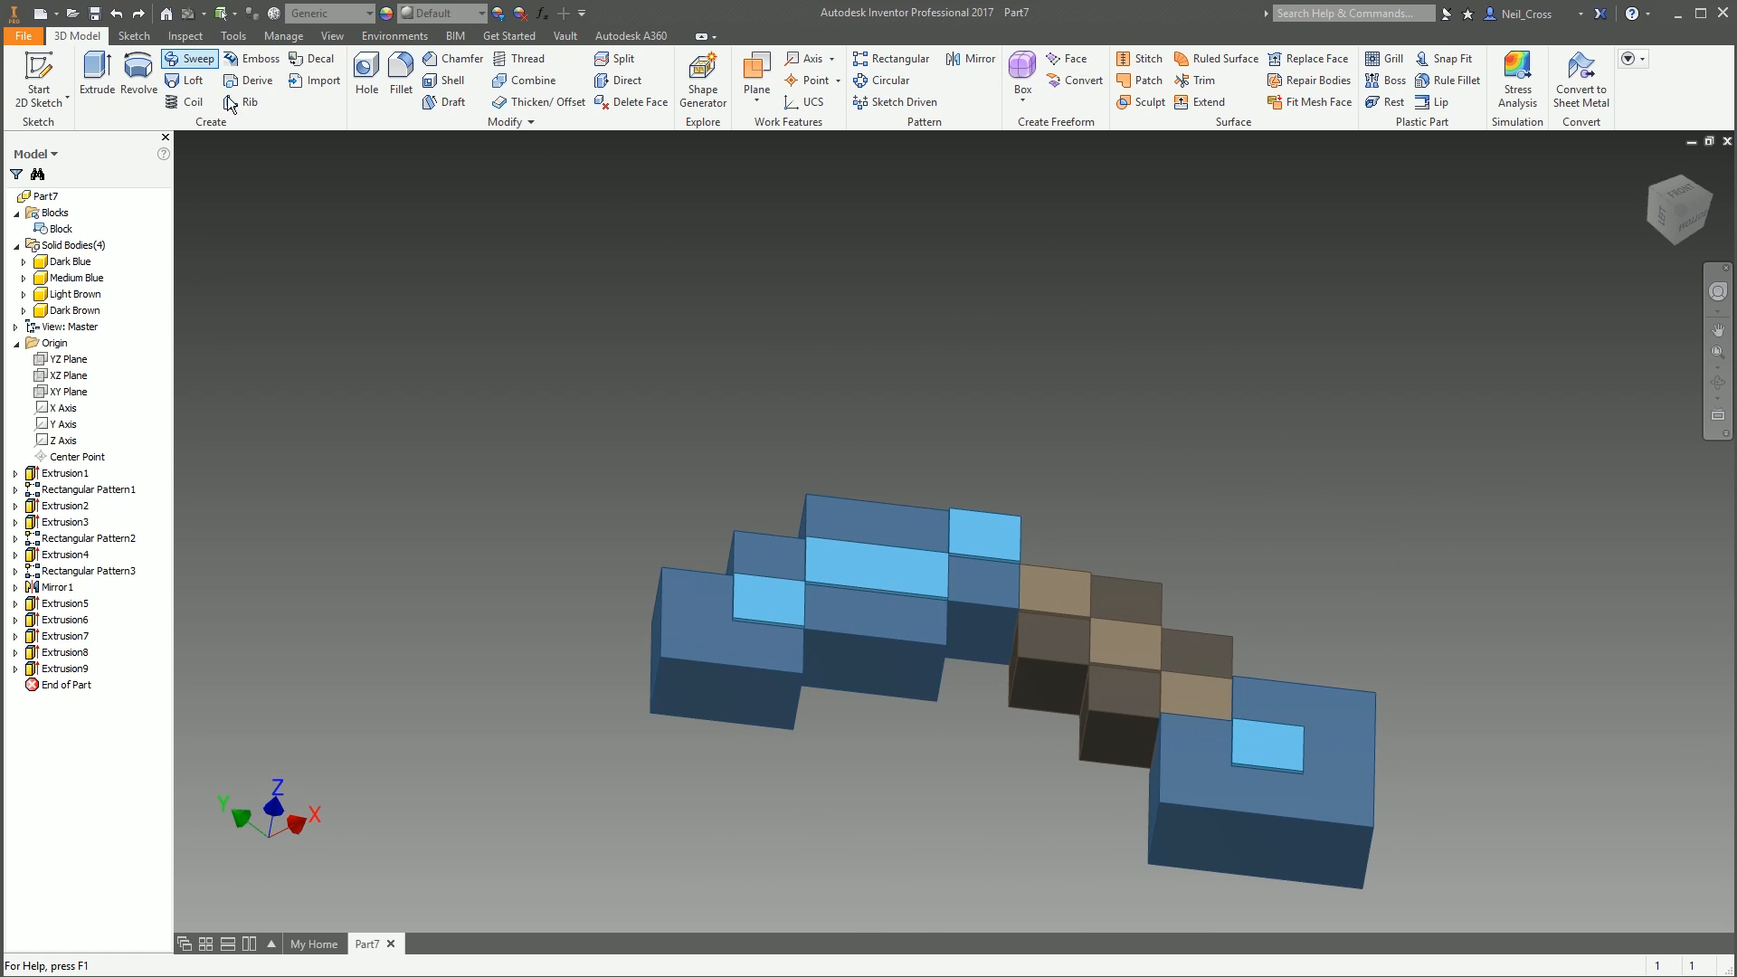
Mirror only the two dark blue crossguard extrusions across the YZ plane
{"action": "left_click", "coordinate": [972, 58]}
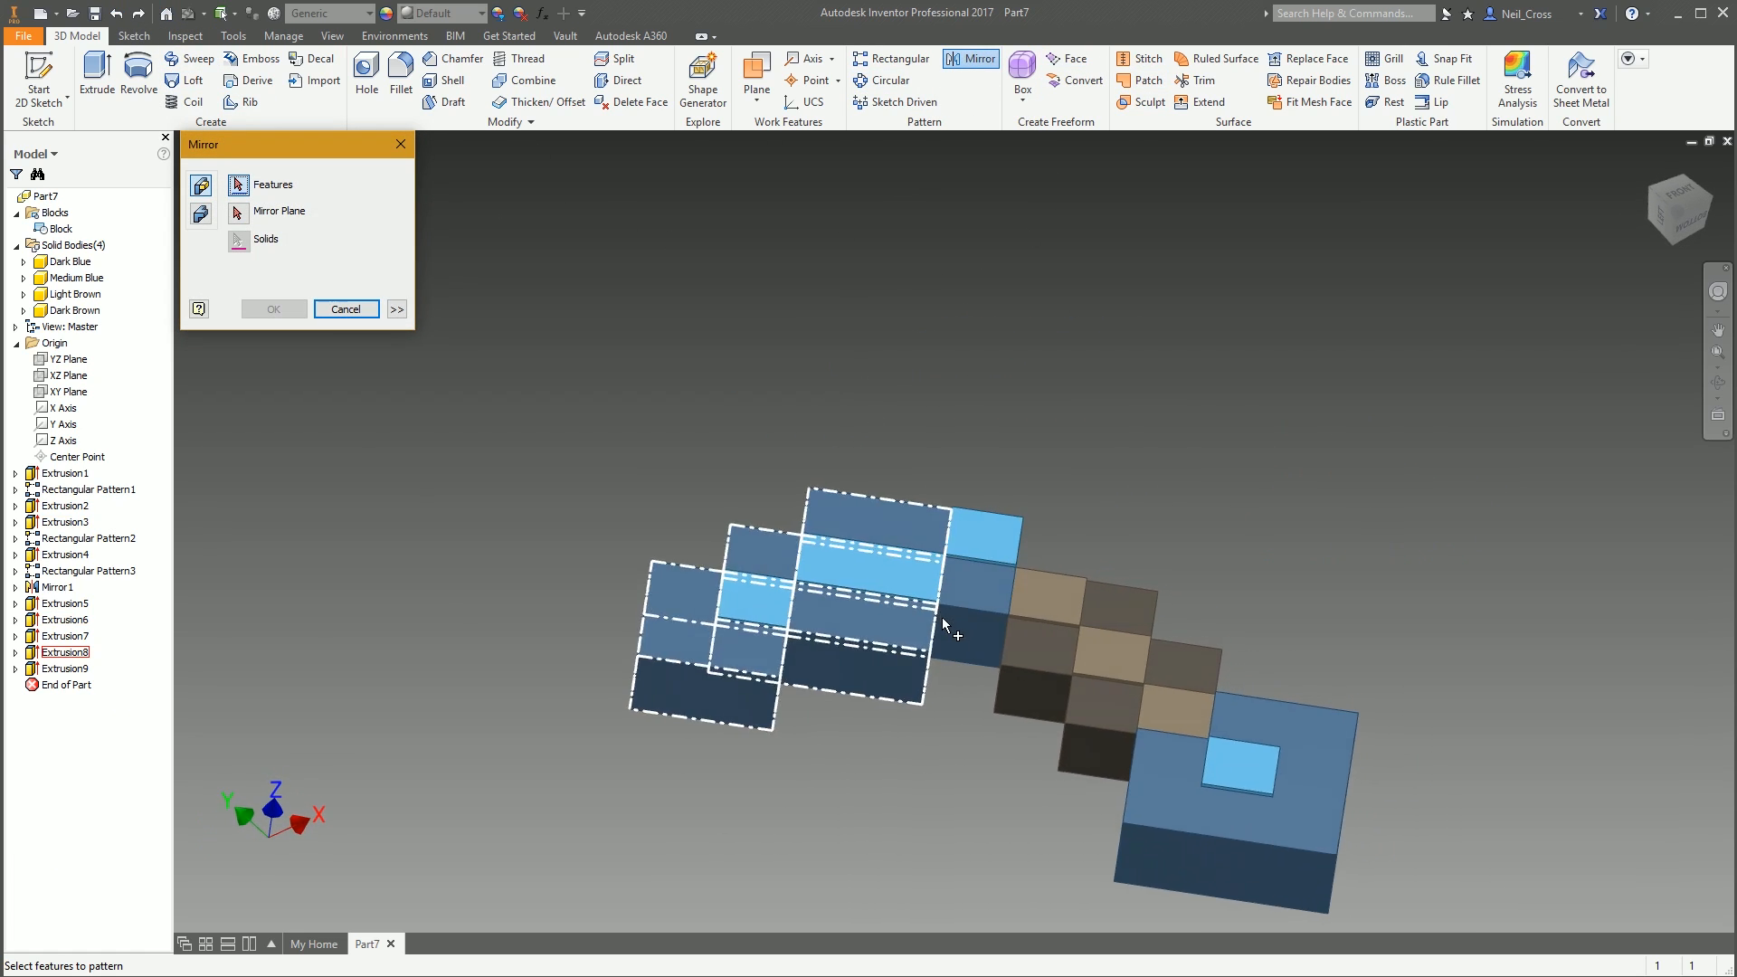
{"action": "left_click", "coordinate": [964, 638]}
{"action": "left_click", "coordinate": [909, 493]}
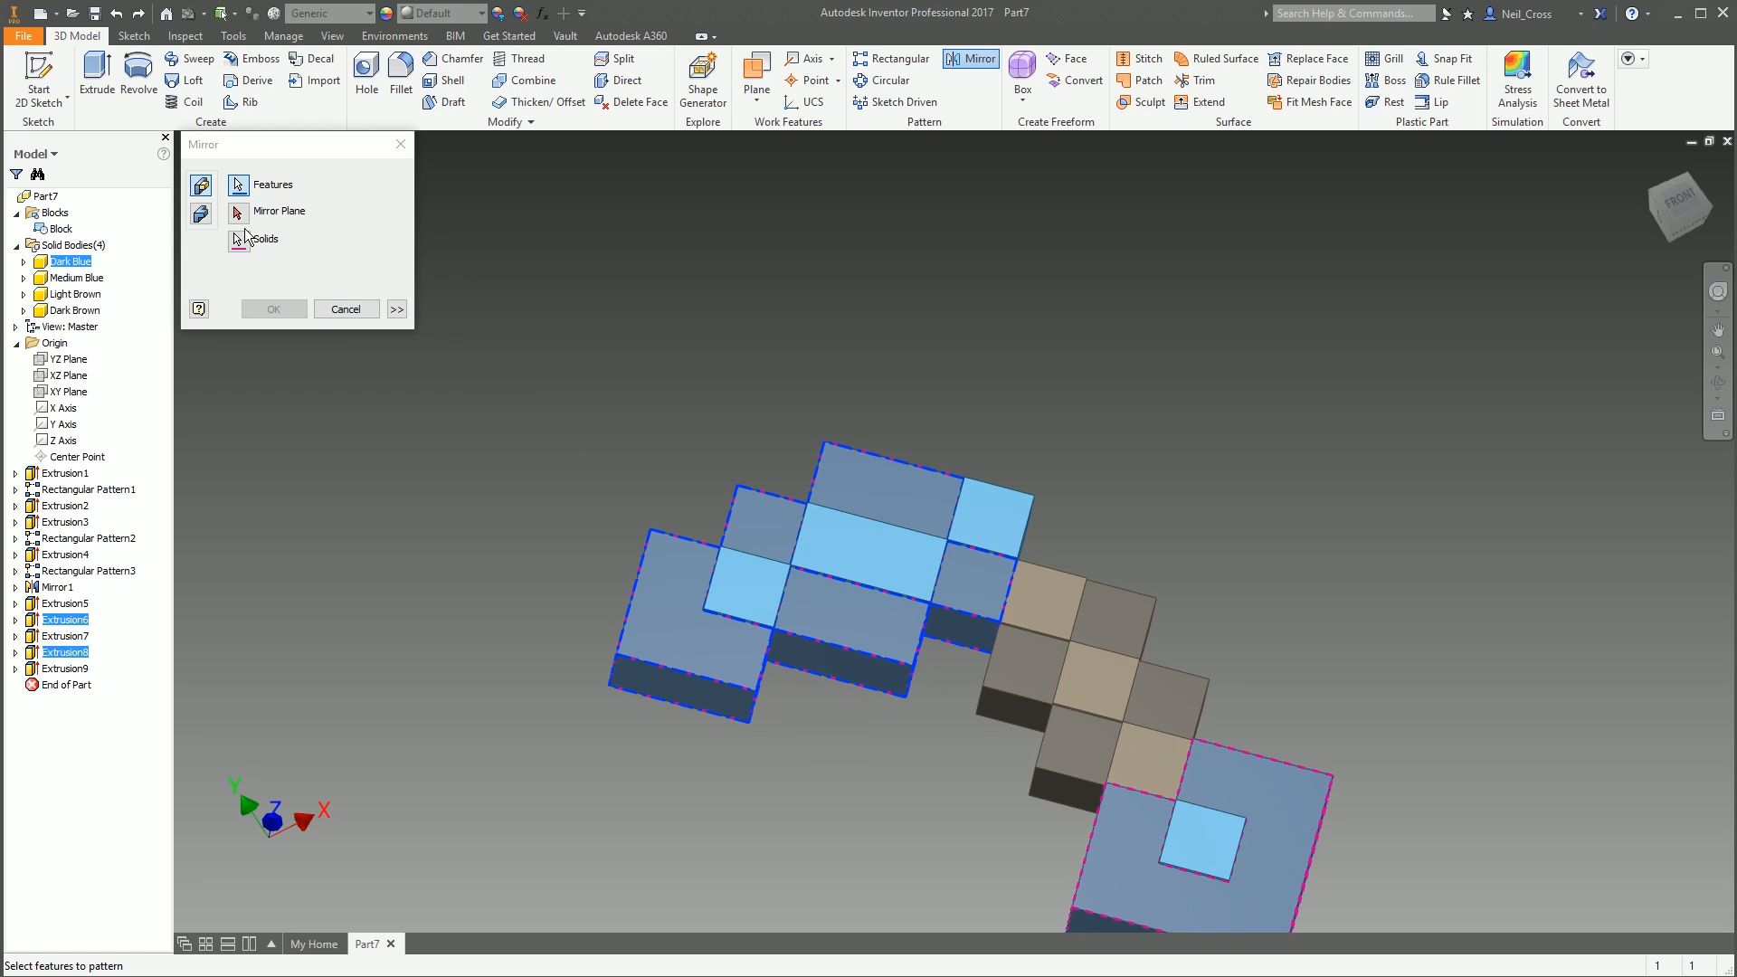
{"action": "left_click", "coordinate": [238, 213]}
{"action": "left_click", "coordinate": [59, 360]}
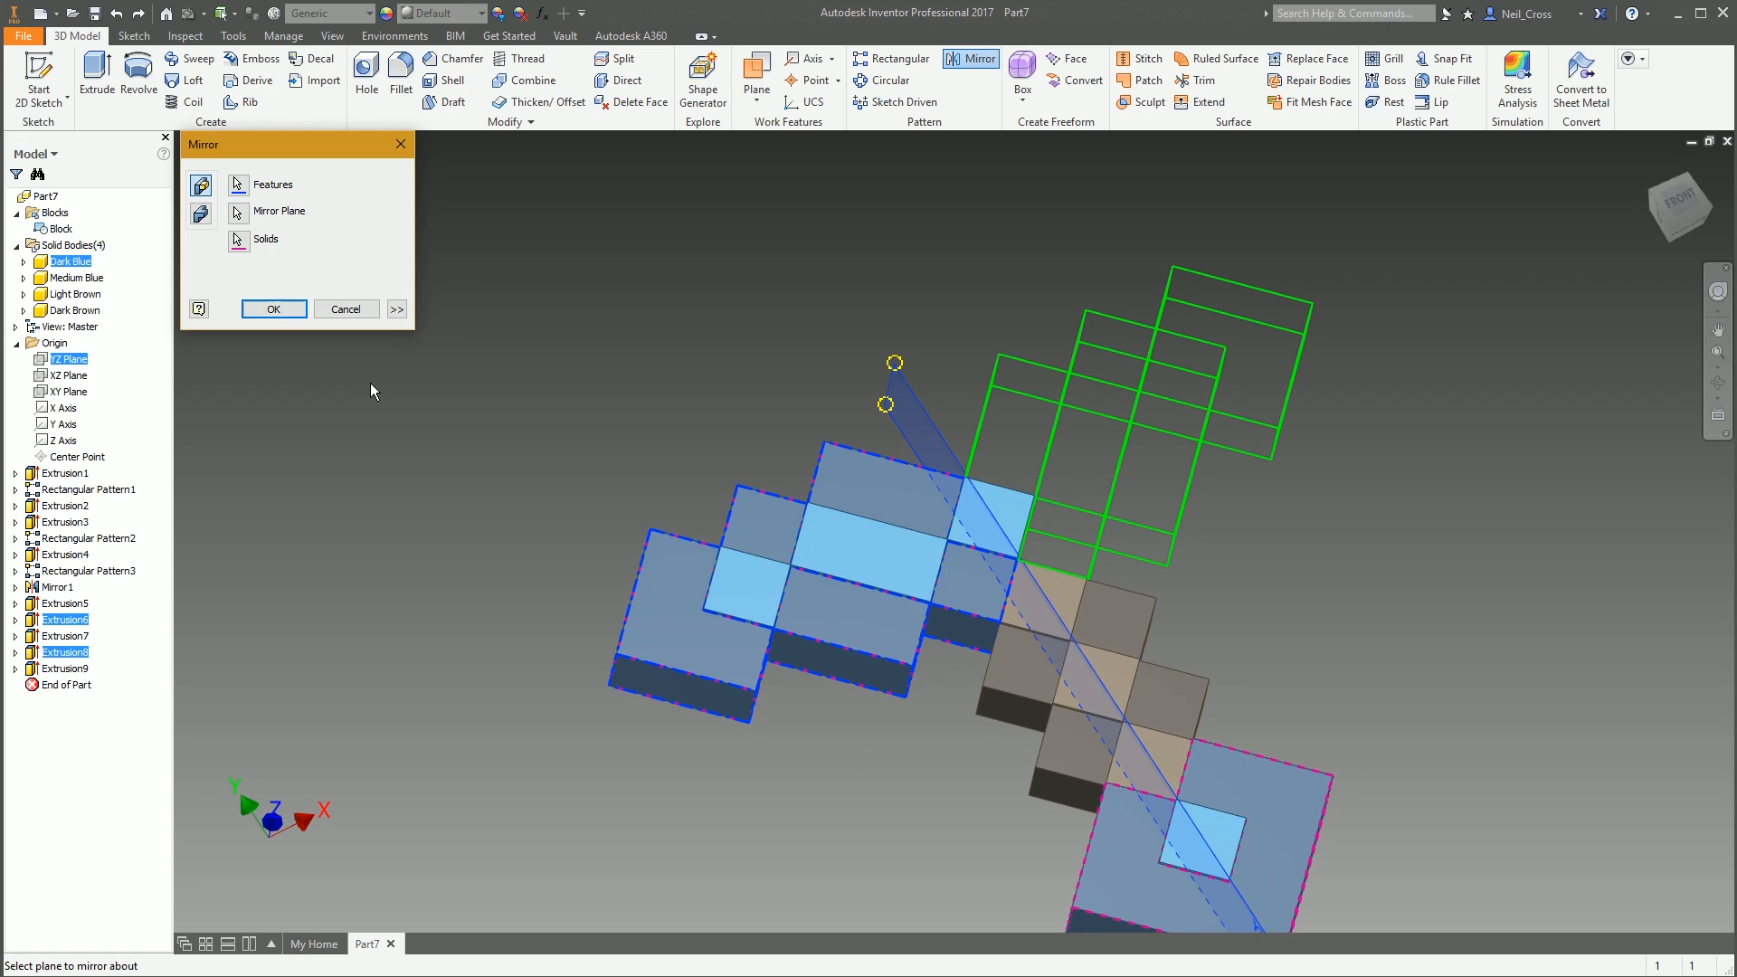
{"action": "left_click", "coordinate": [273, 310]}
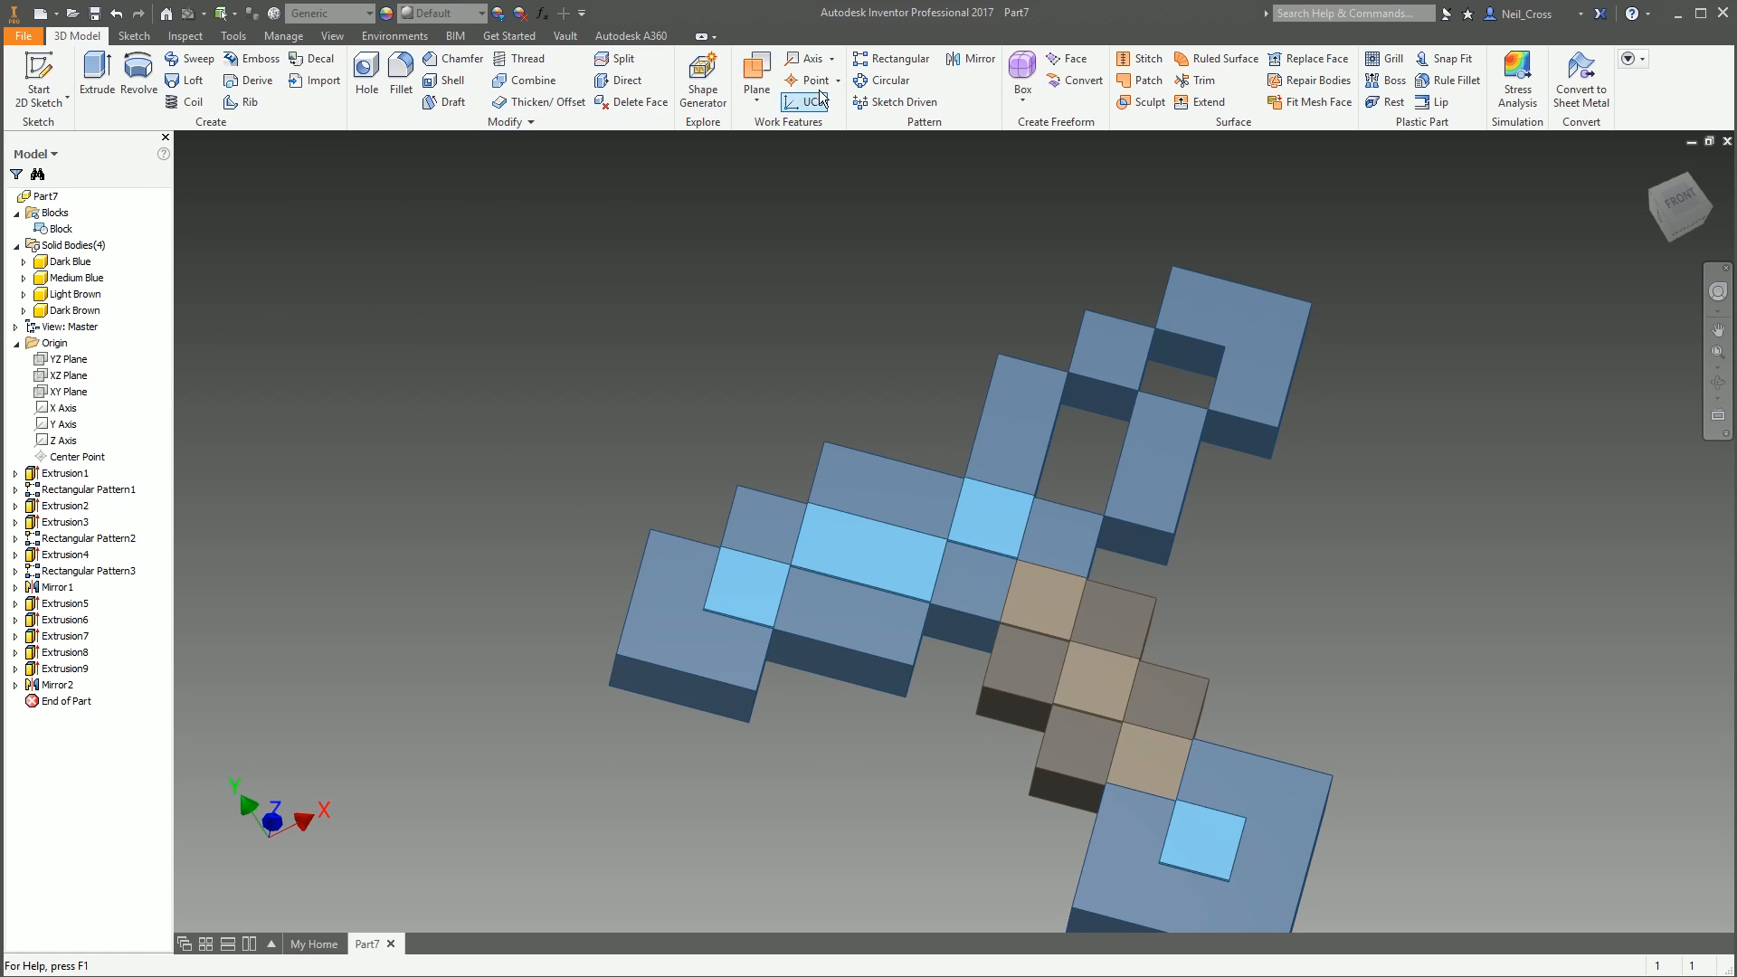
Mirror the medium blue bar and the medium blue gap block across the YZ plane
{"action": "left_click", "coordinate": [962, 62]}
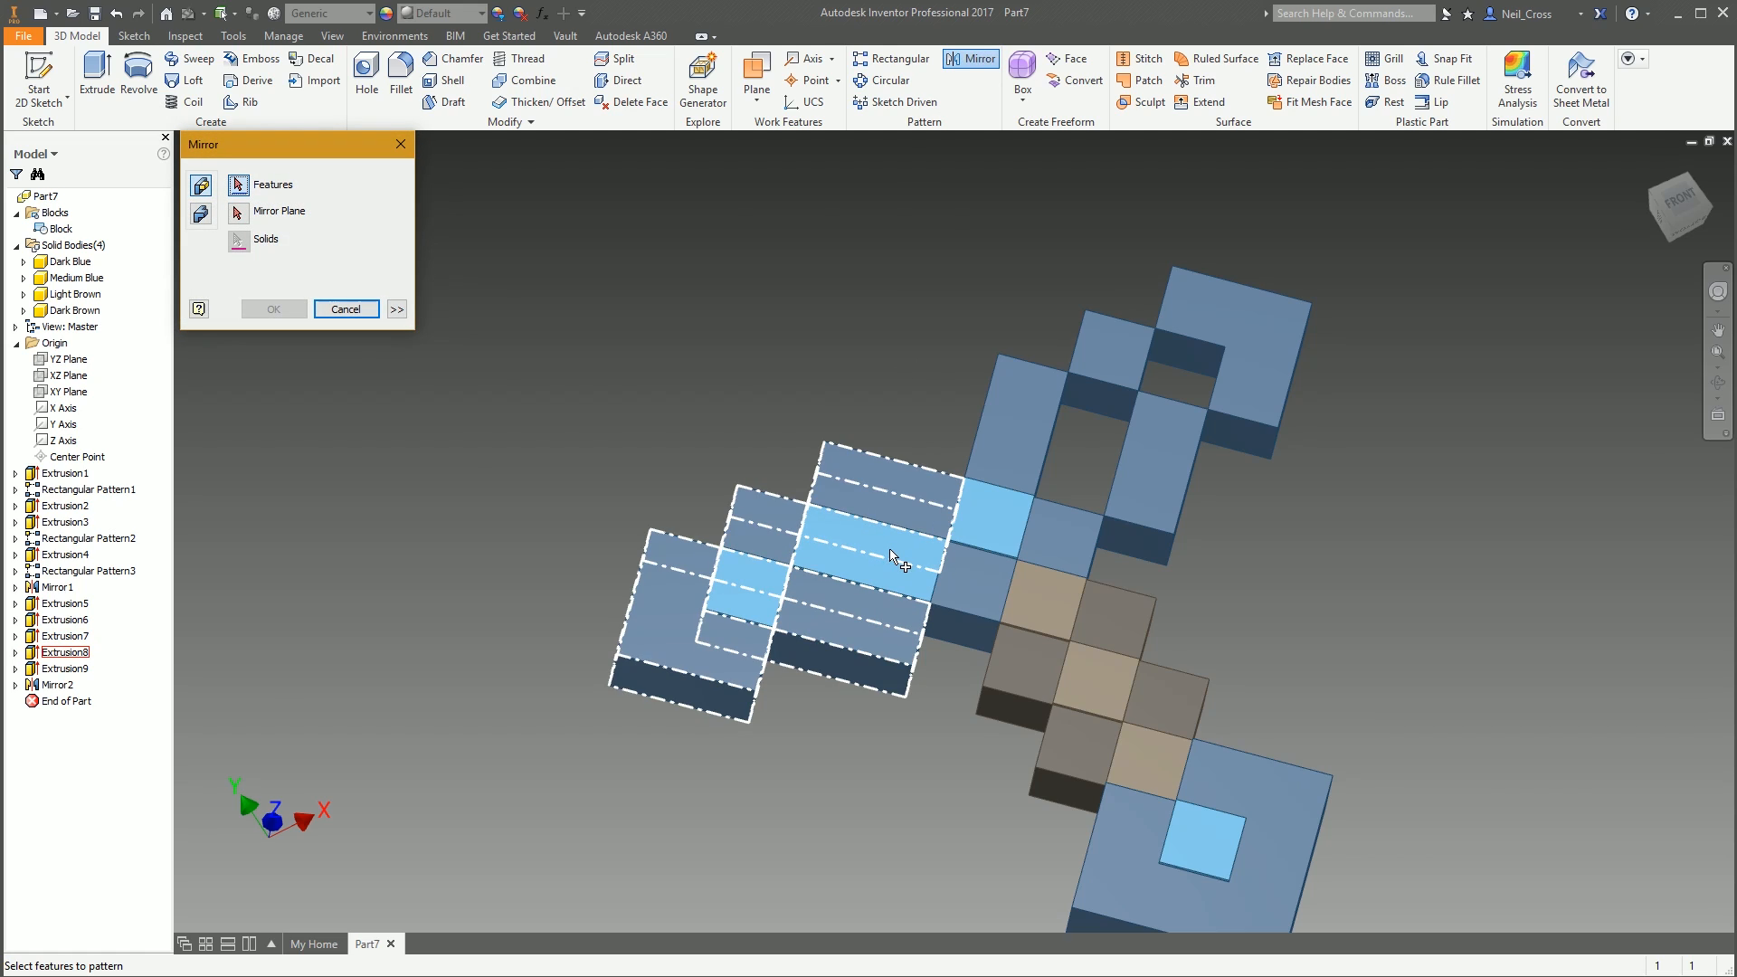
{"action": "left_click", "coordinate": [765, 609]}
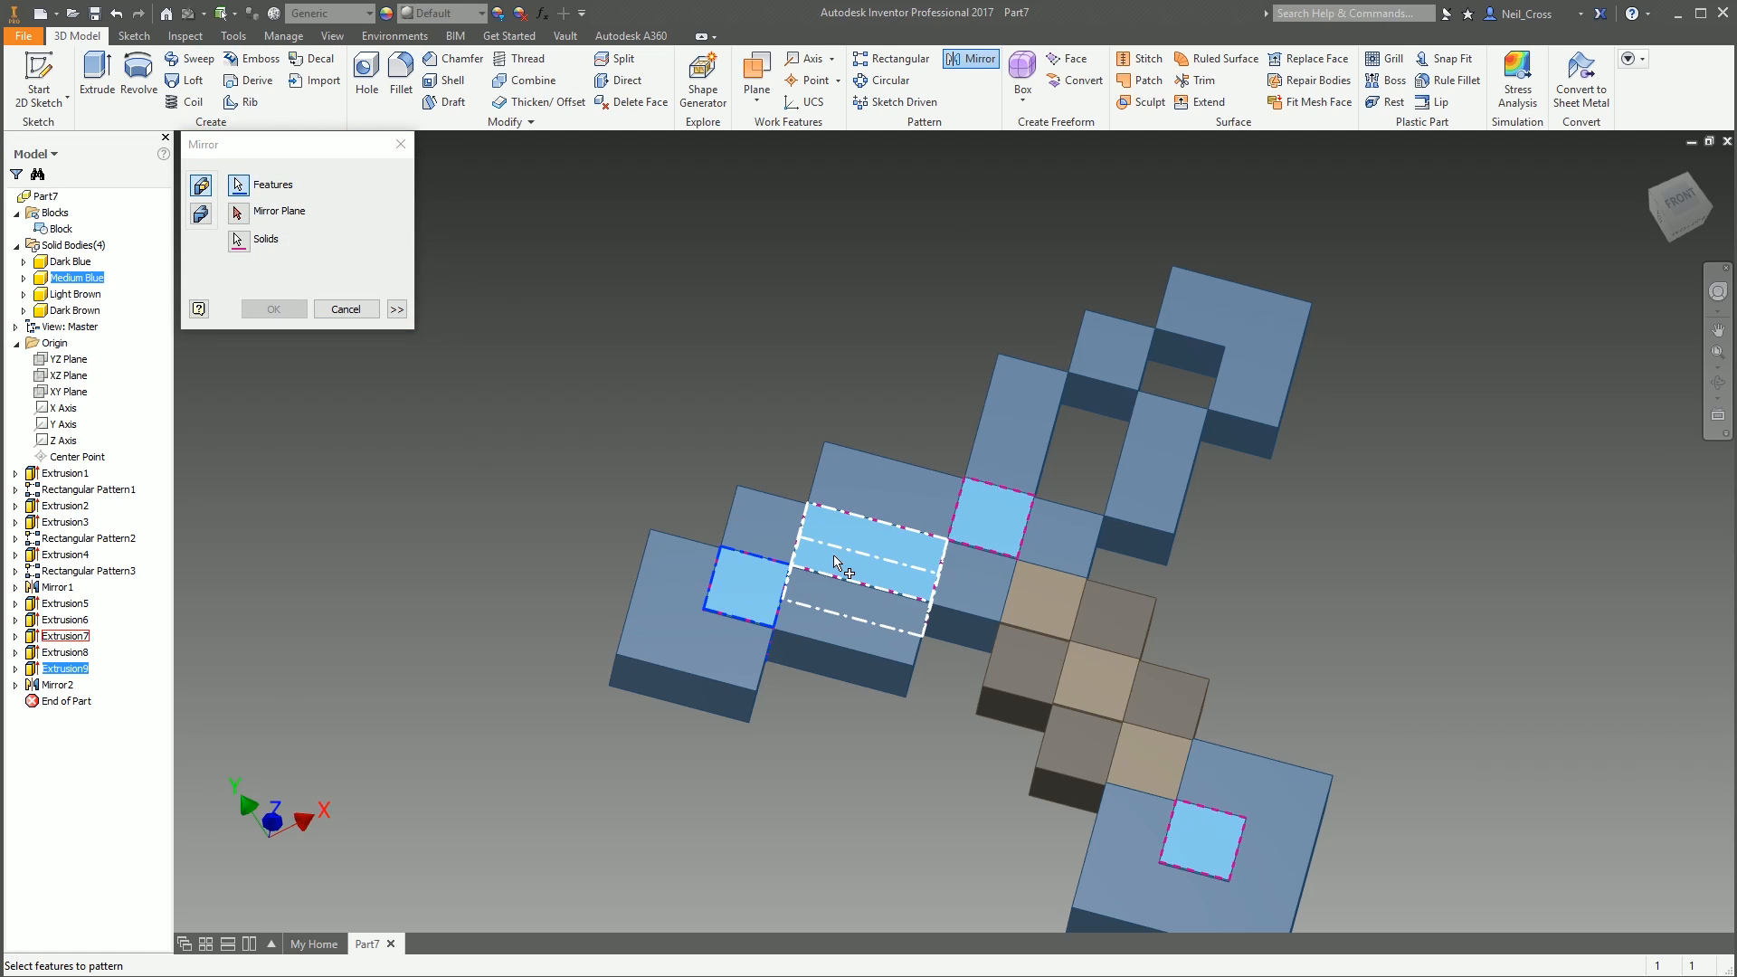
{"action": "left_click", "coordinate": [802, 540]}
{"action": "left_click", "coordinate": [260, 217]}
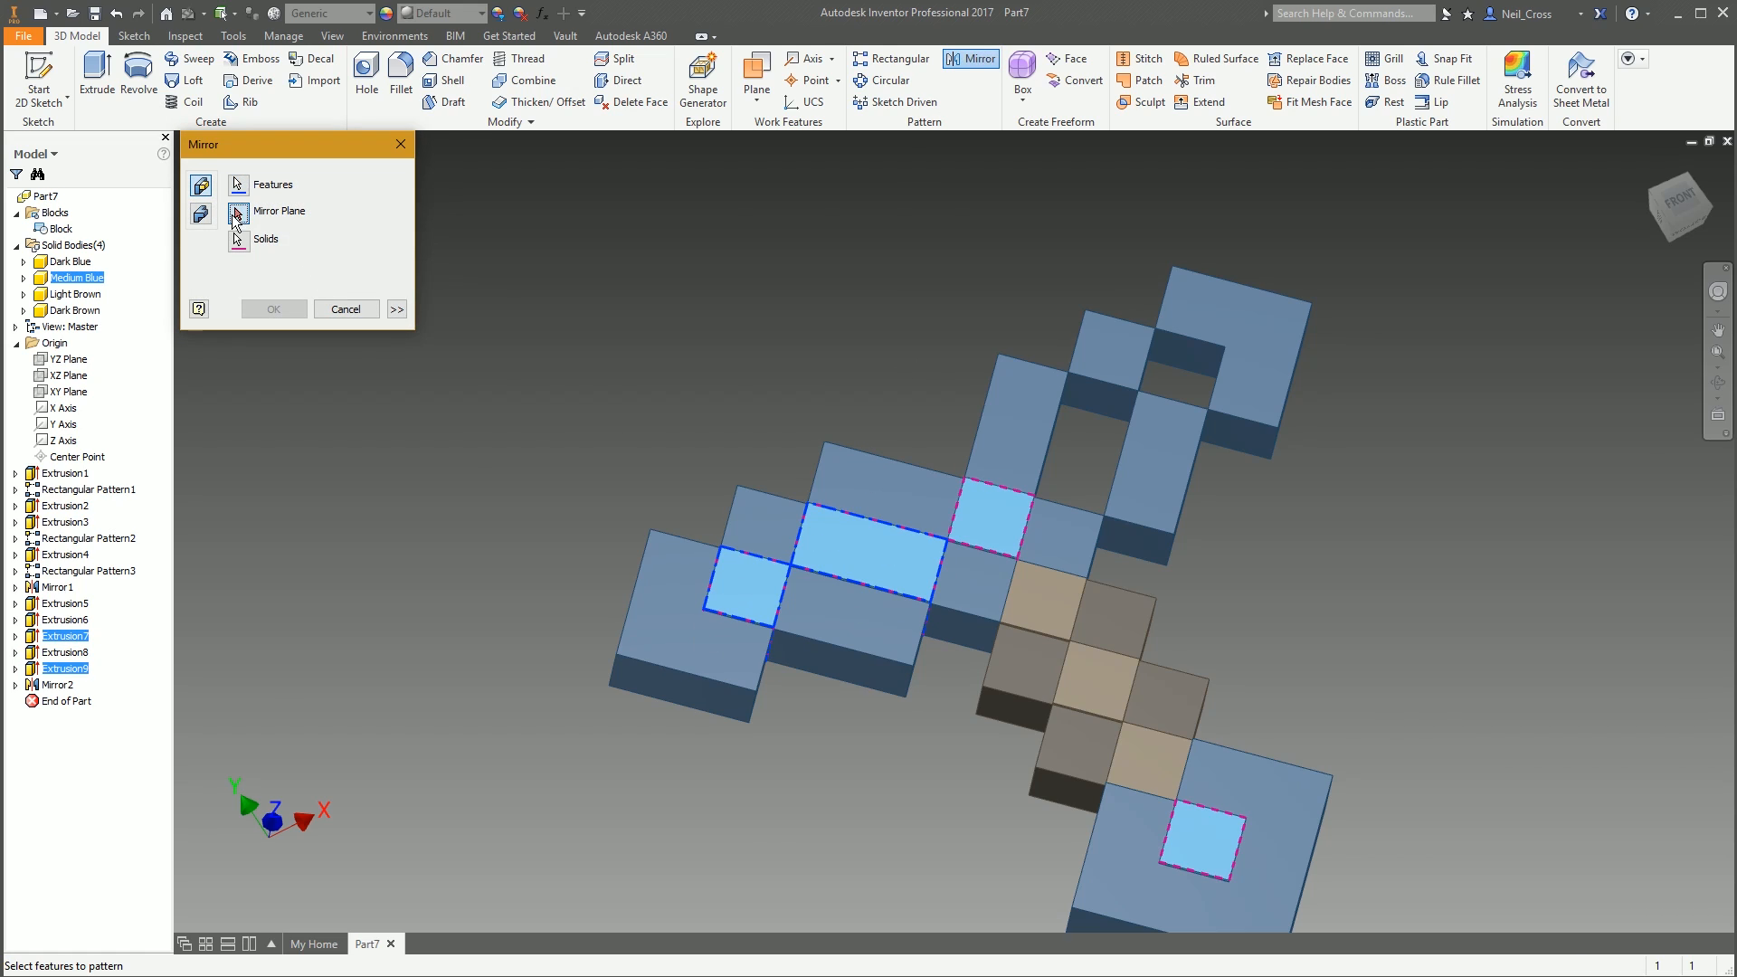
{"action": "left_click", "coordinate": [69, 359]}
{"action": "left_click", "coordinate": [270, 313]}
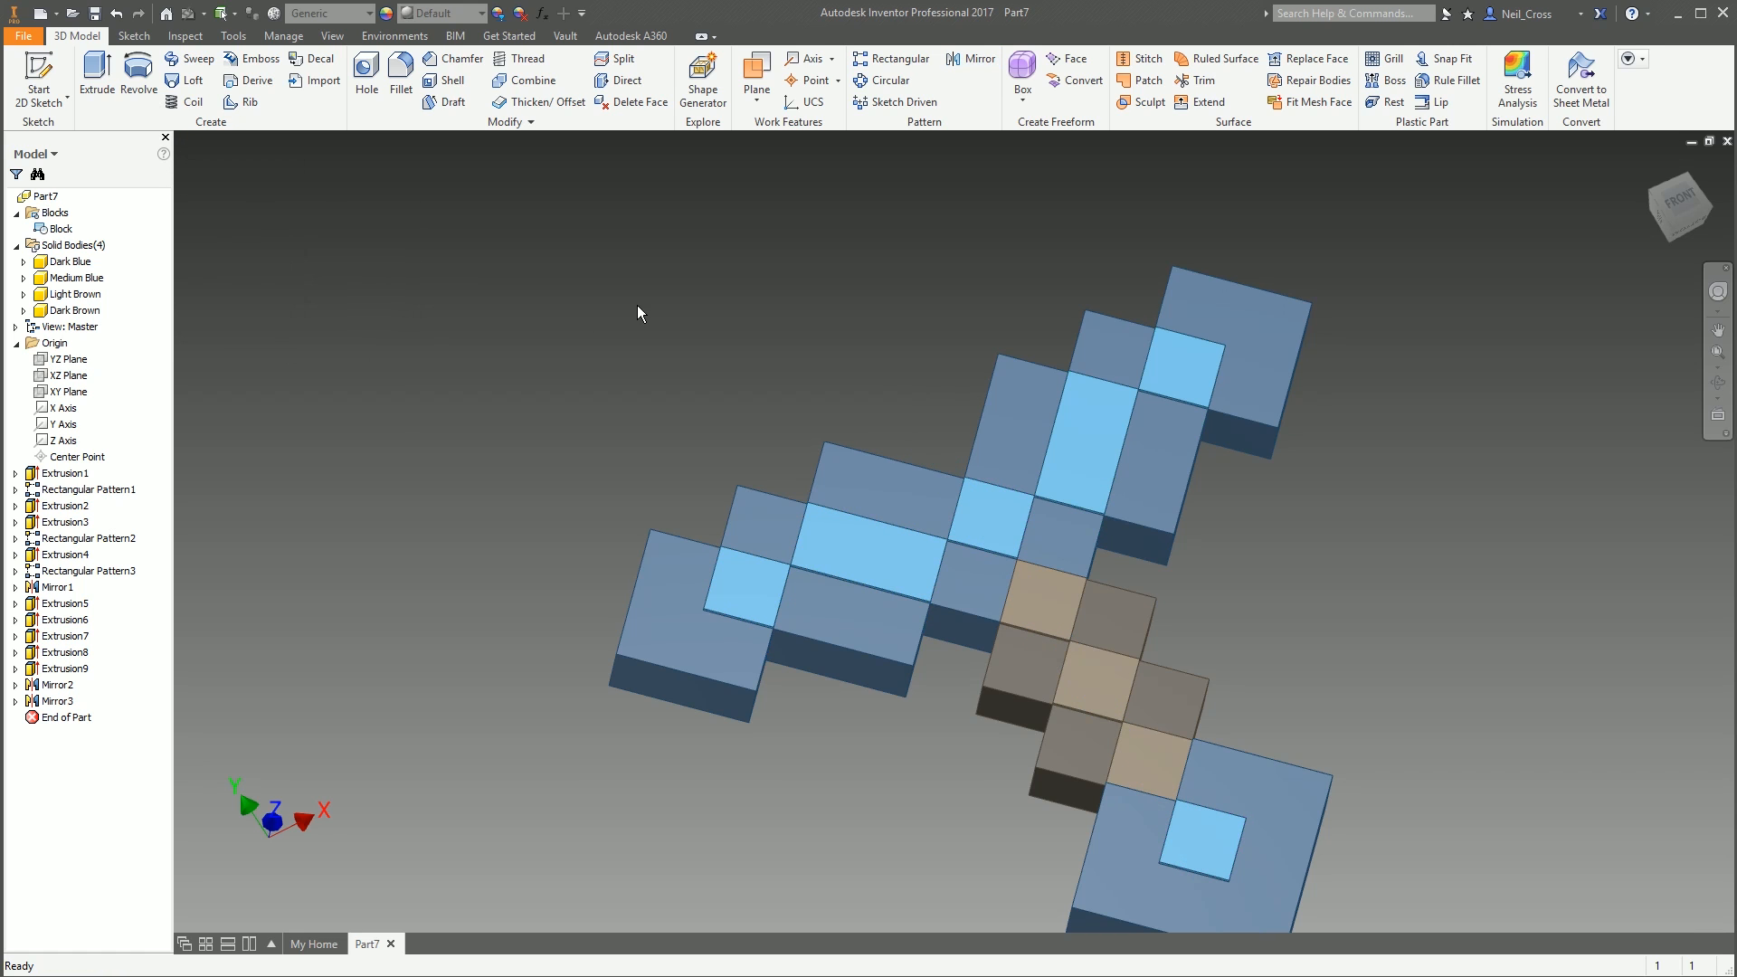
Examine where the blade meets the crossguard in the reference sword image beside the model
{"action": "middle_click_drag", "start_coordinate": [1357, 506], "coordinate": [1474, 545], "text": "shift"}
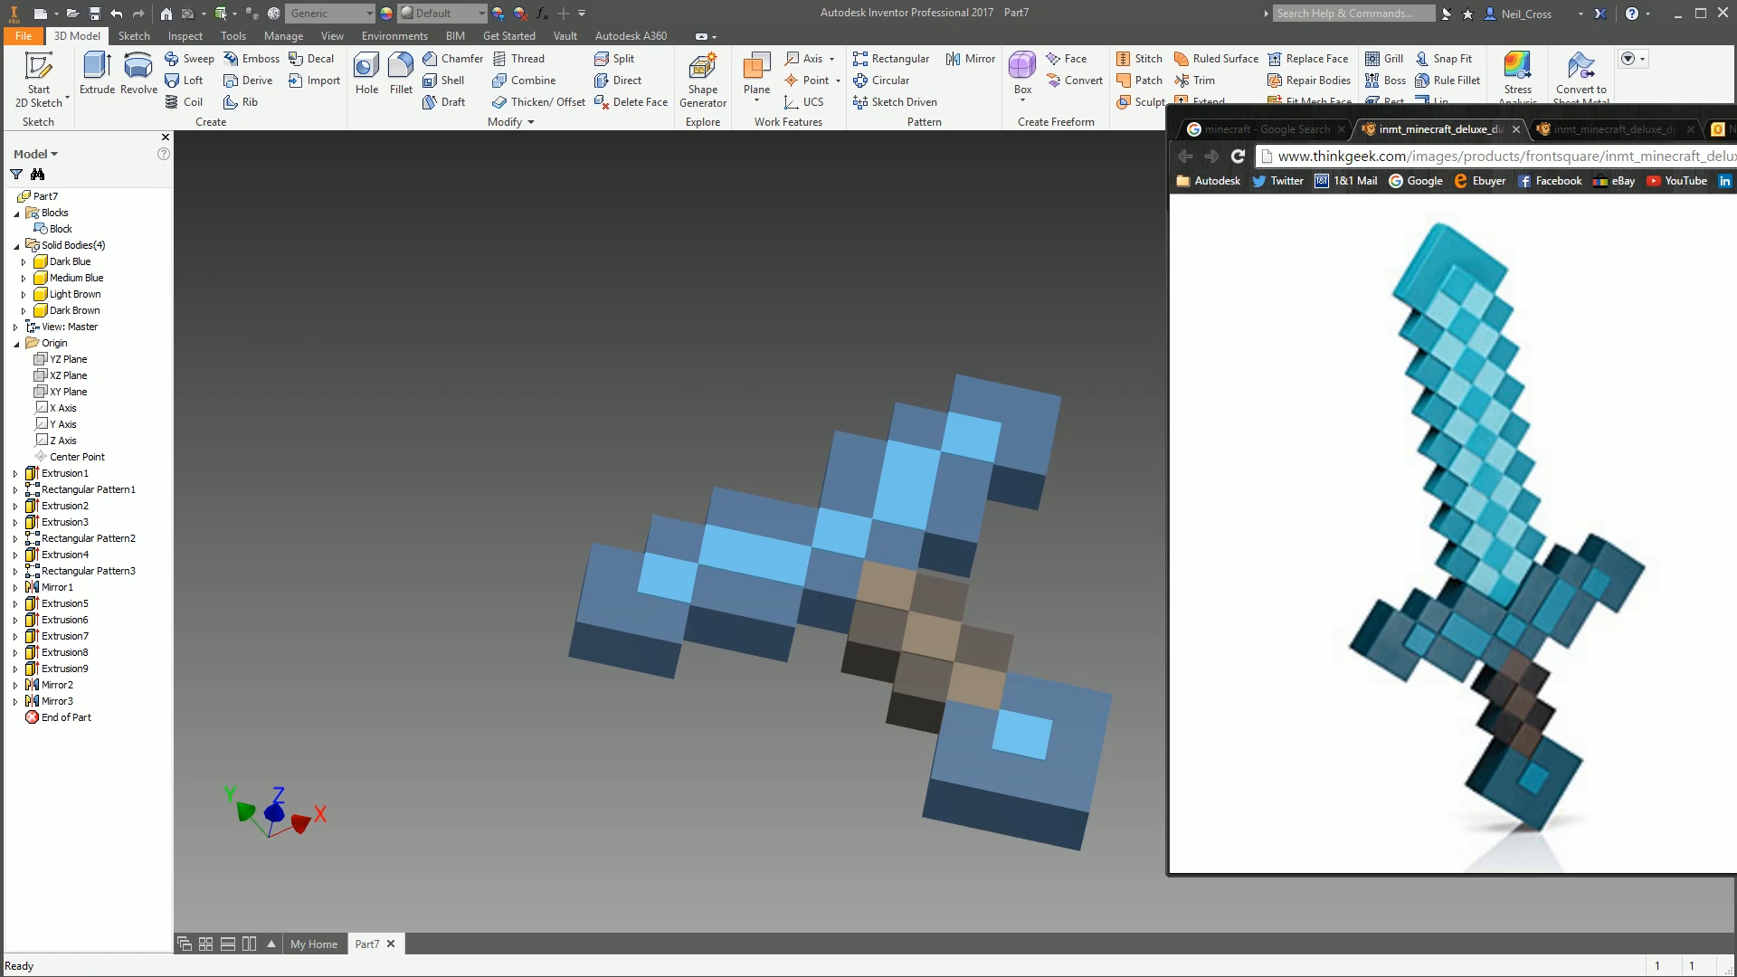
{"action": "left_click_drag", "start_coordinate": [1735, 115], "coordinate": [1722, 117]}
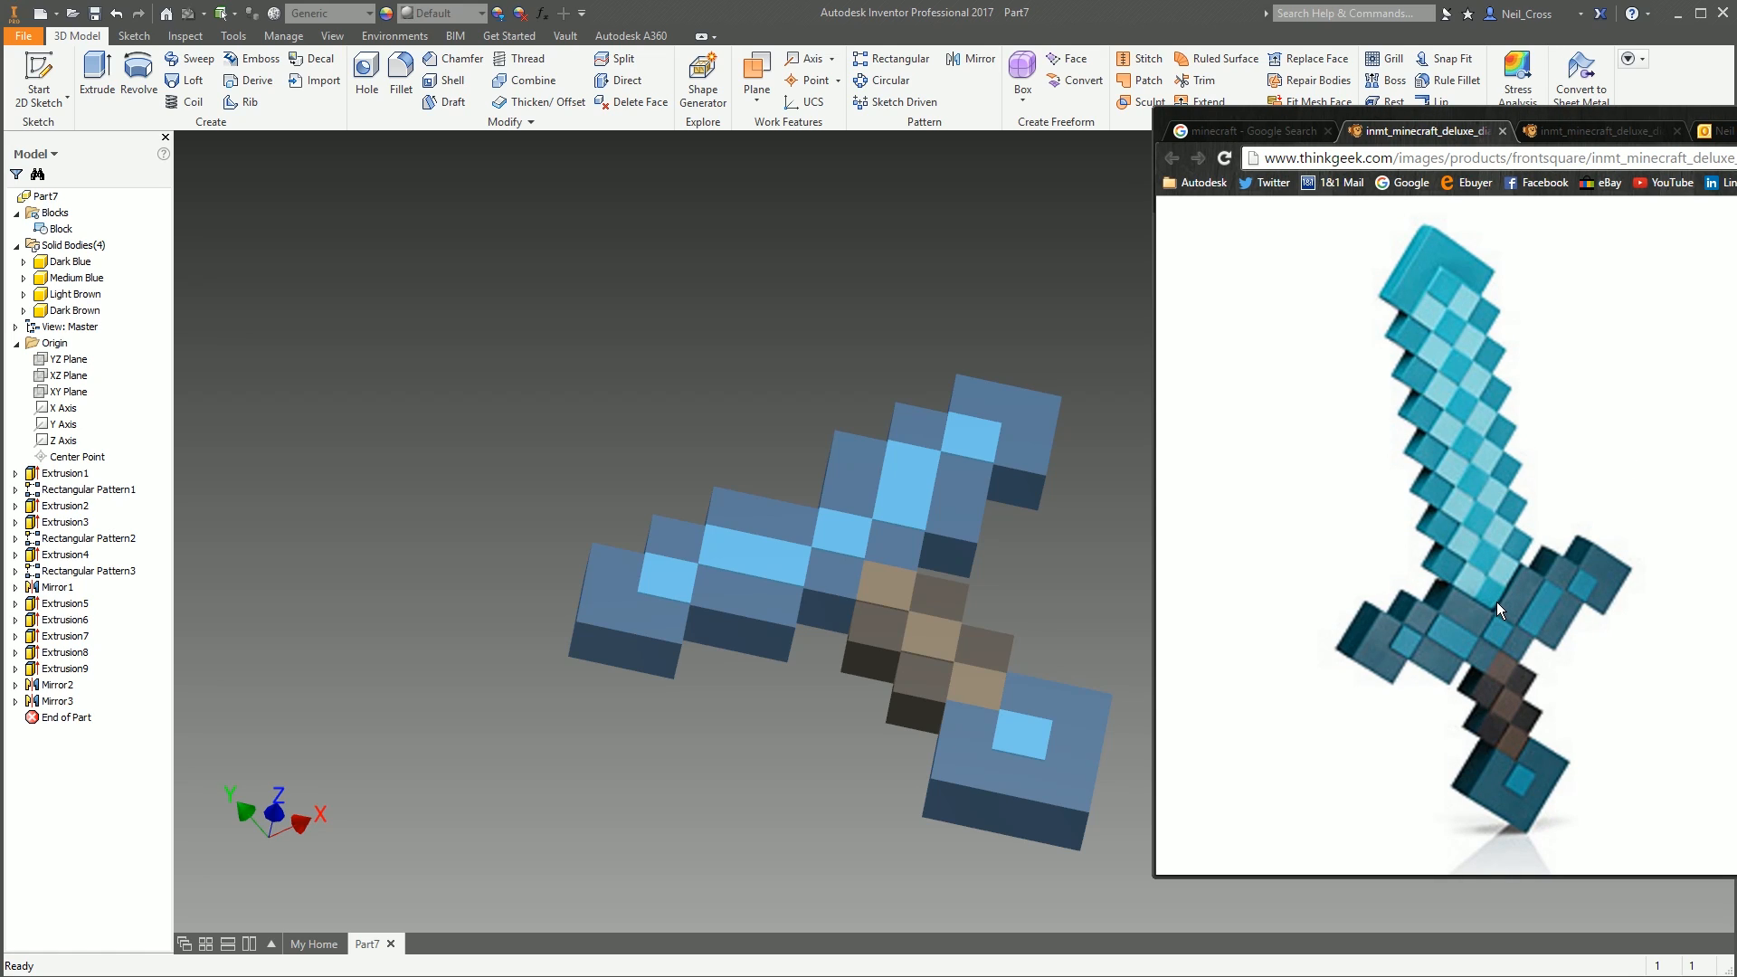
Start a sketch on the XY plane and project the cut edges of the existing sword bodies
{"action": "left_click_drag", "start_coordinate": [1723, 116], "coordinate": [1736, 102]}
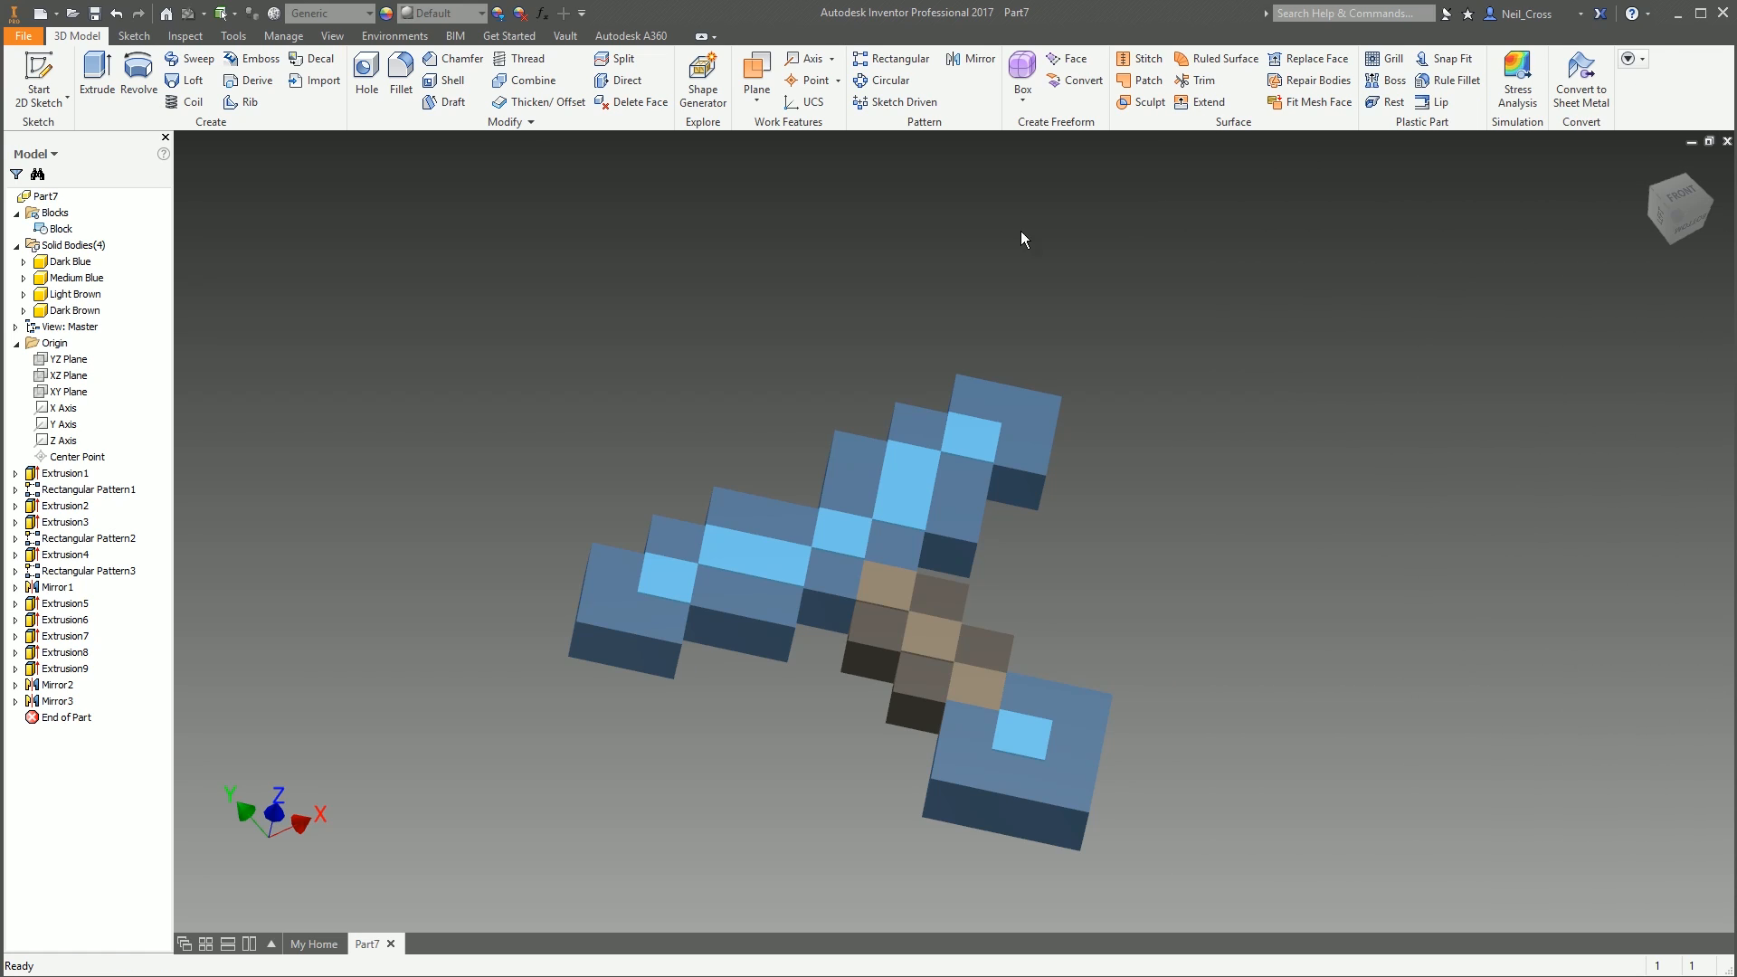
{"action": "left_click", "coordinate": [38, 77]}
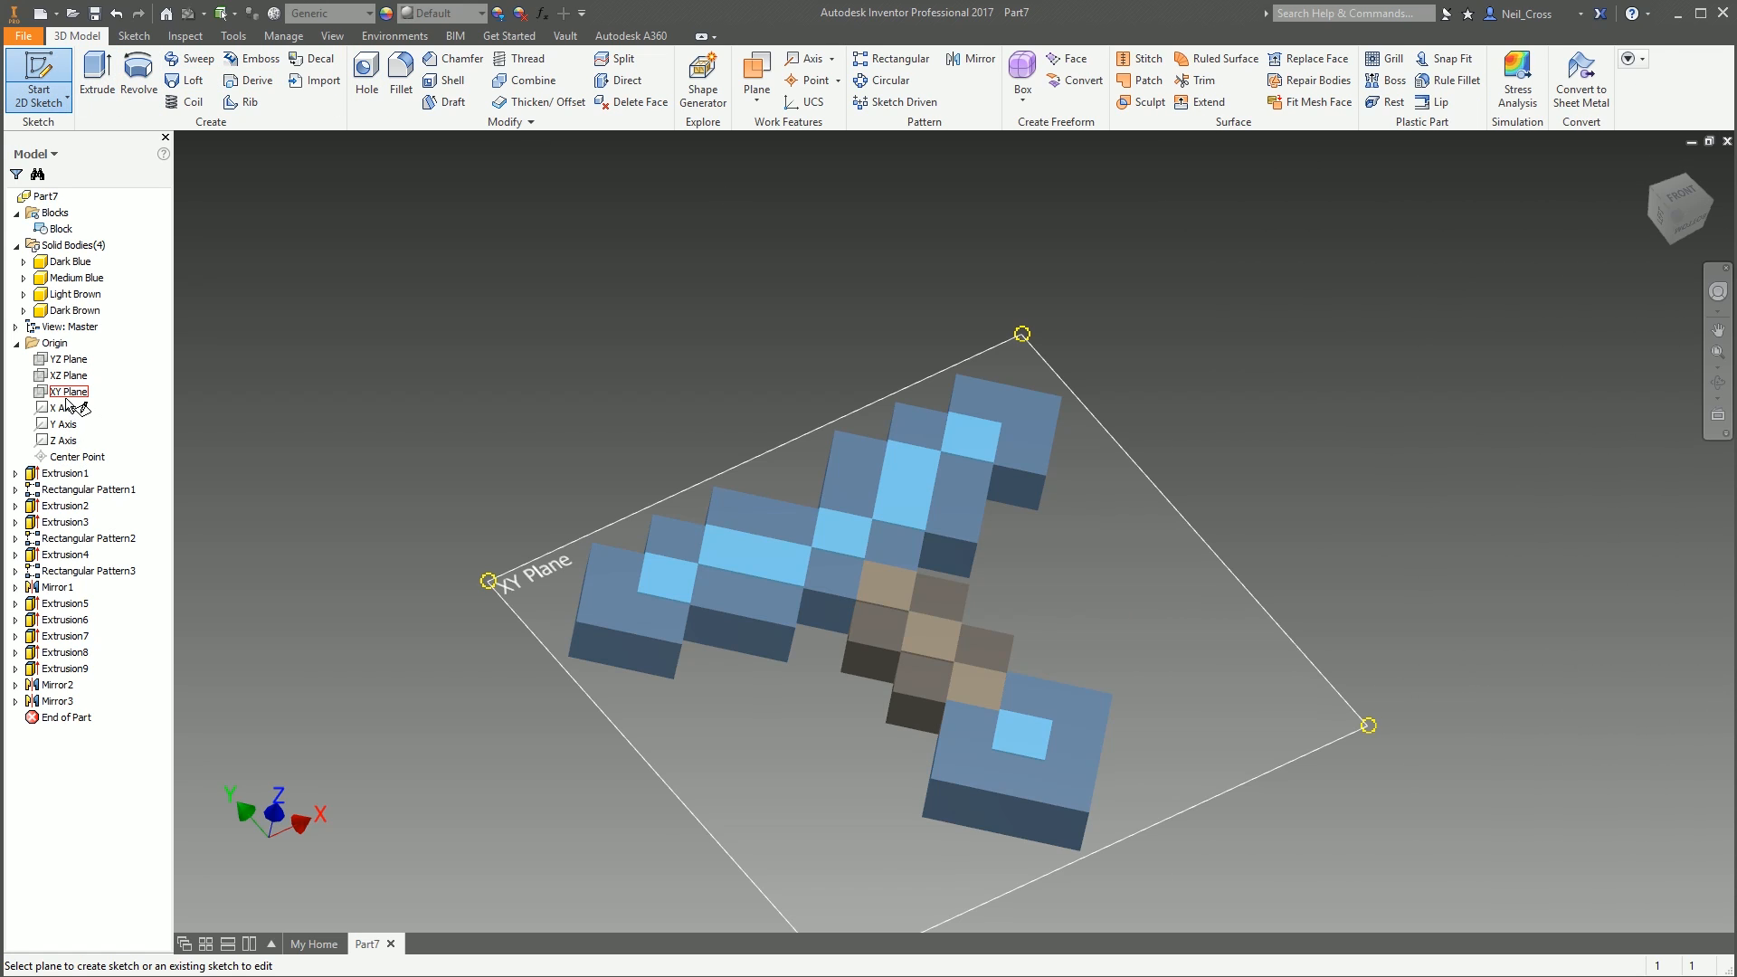
{"action": "left_click", "coordinate": [67, 392]}
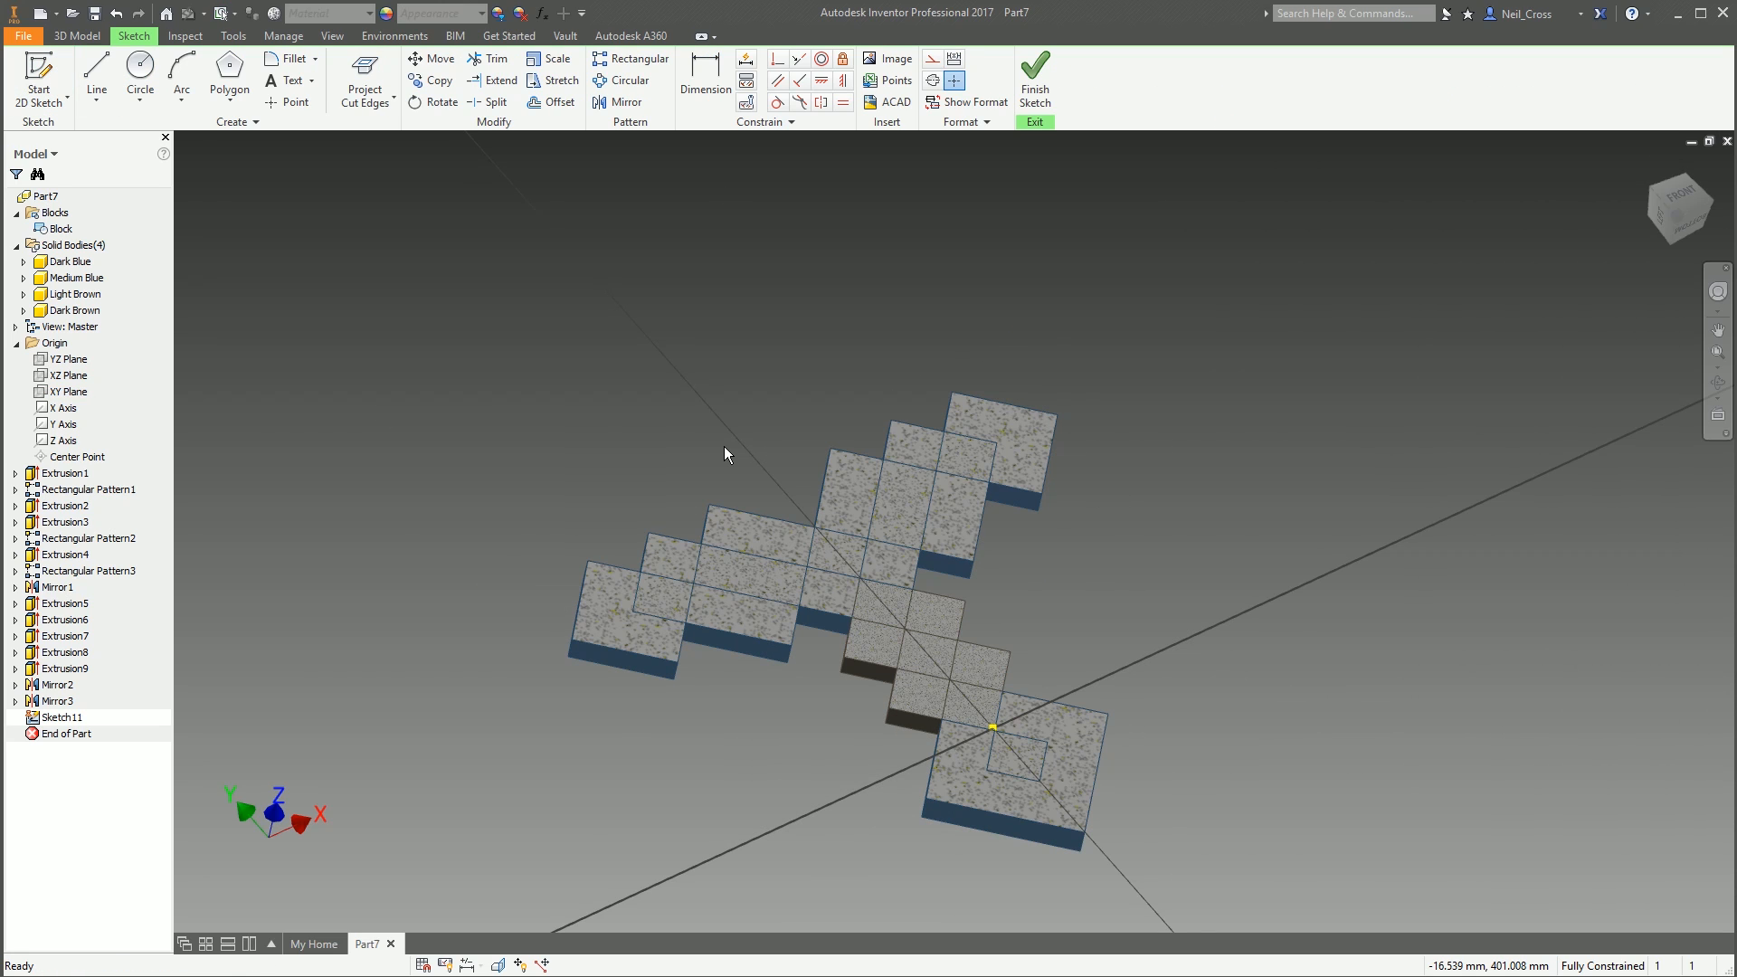
{"action": "left_click", "coordinate": [364, 77]}
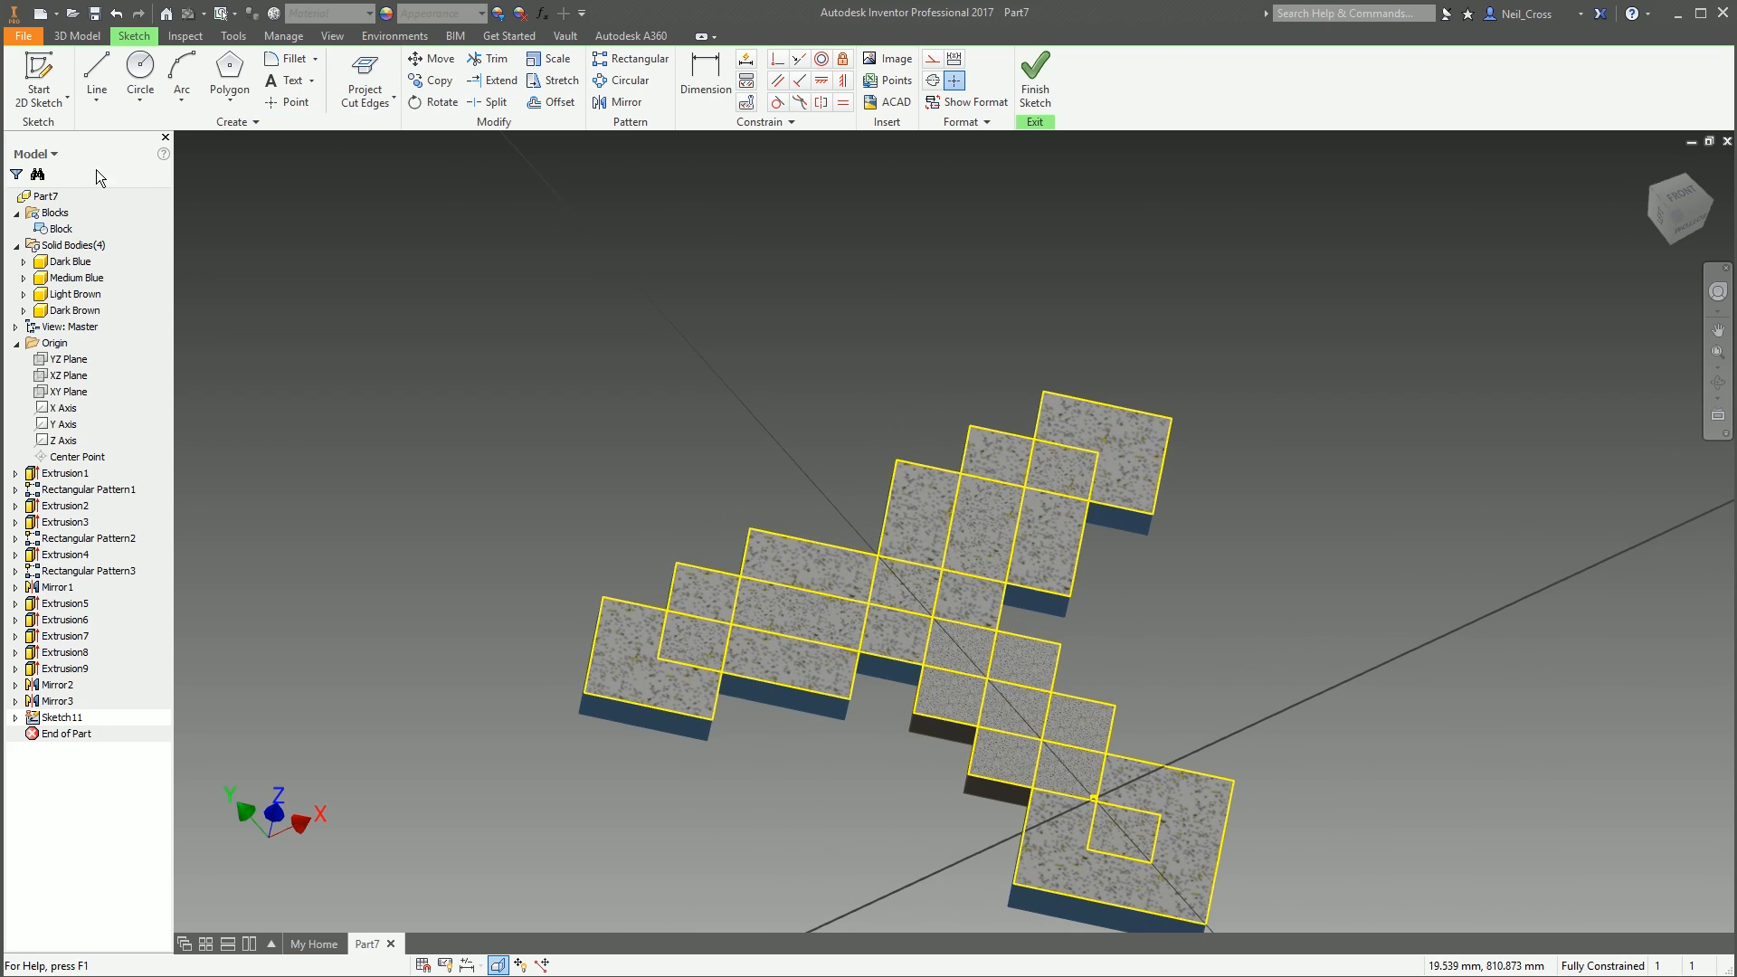
Place one Block instance in the notch where the two crossguard arms meet, and finish the sketch
{"action": "right_click", "coordinate": [58, 229]}
{"action": "left_click", "coordinate": [109, 343]}
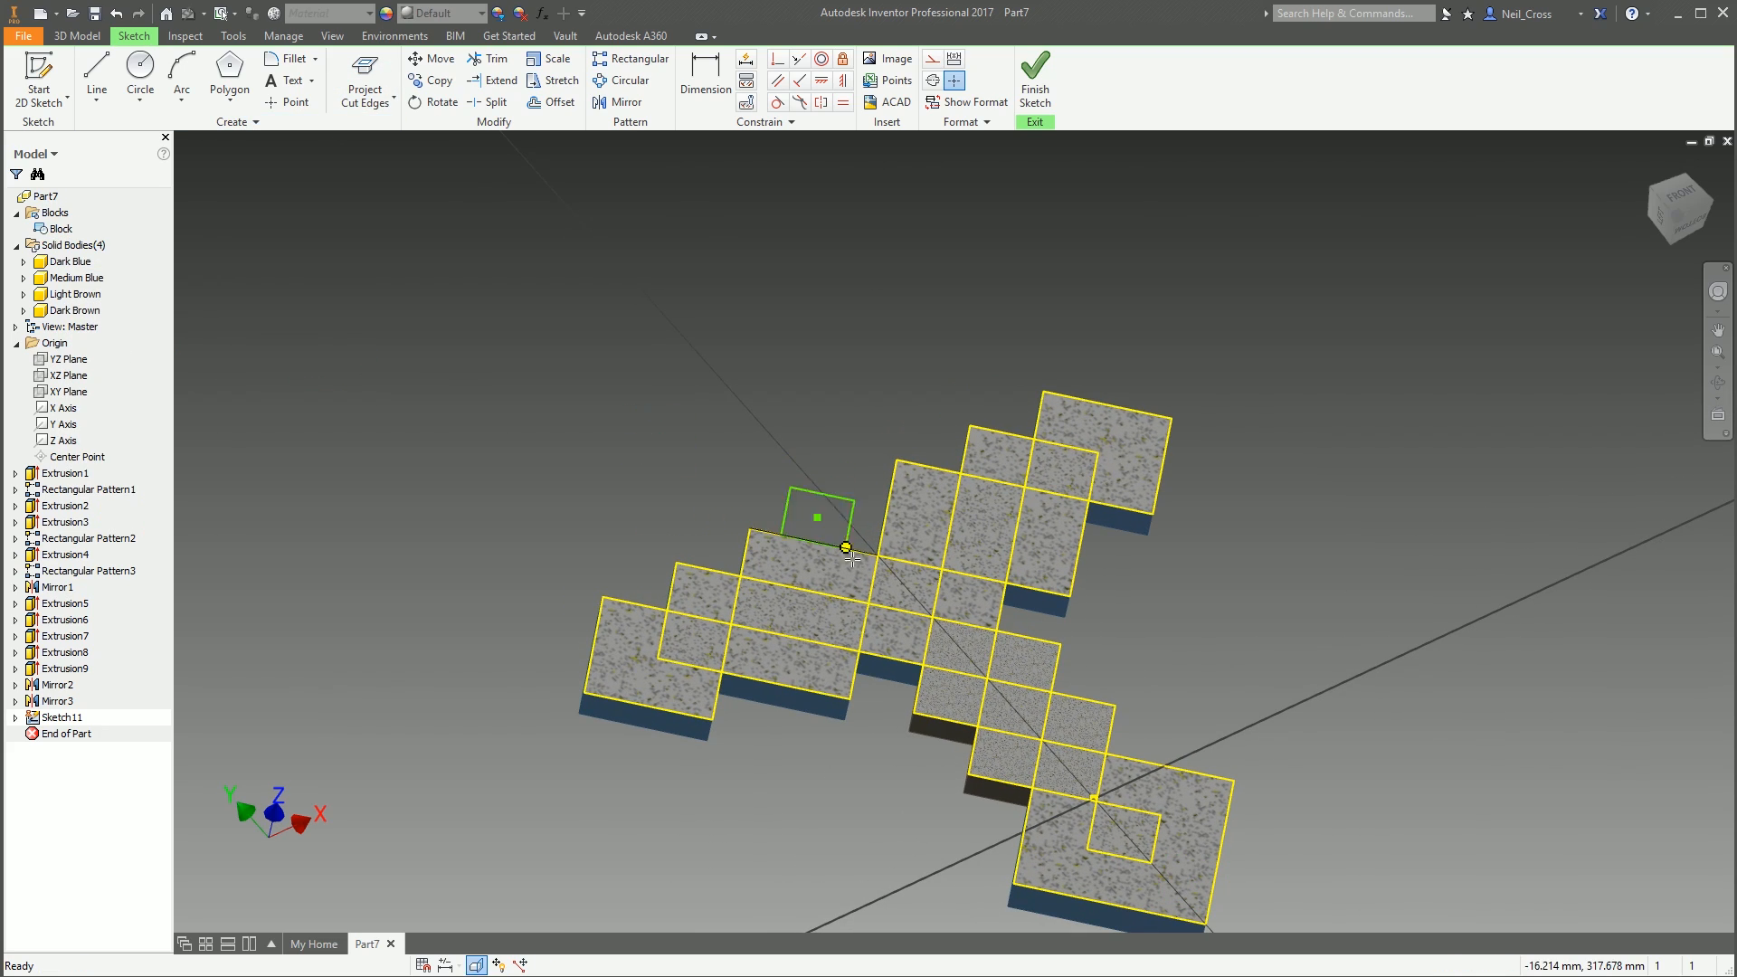
{"action": "left_click", "coordinate": [878, 555]}
{"action": "right_click", "coordinate": [819, 370]}
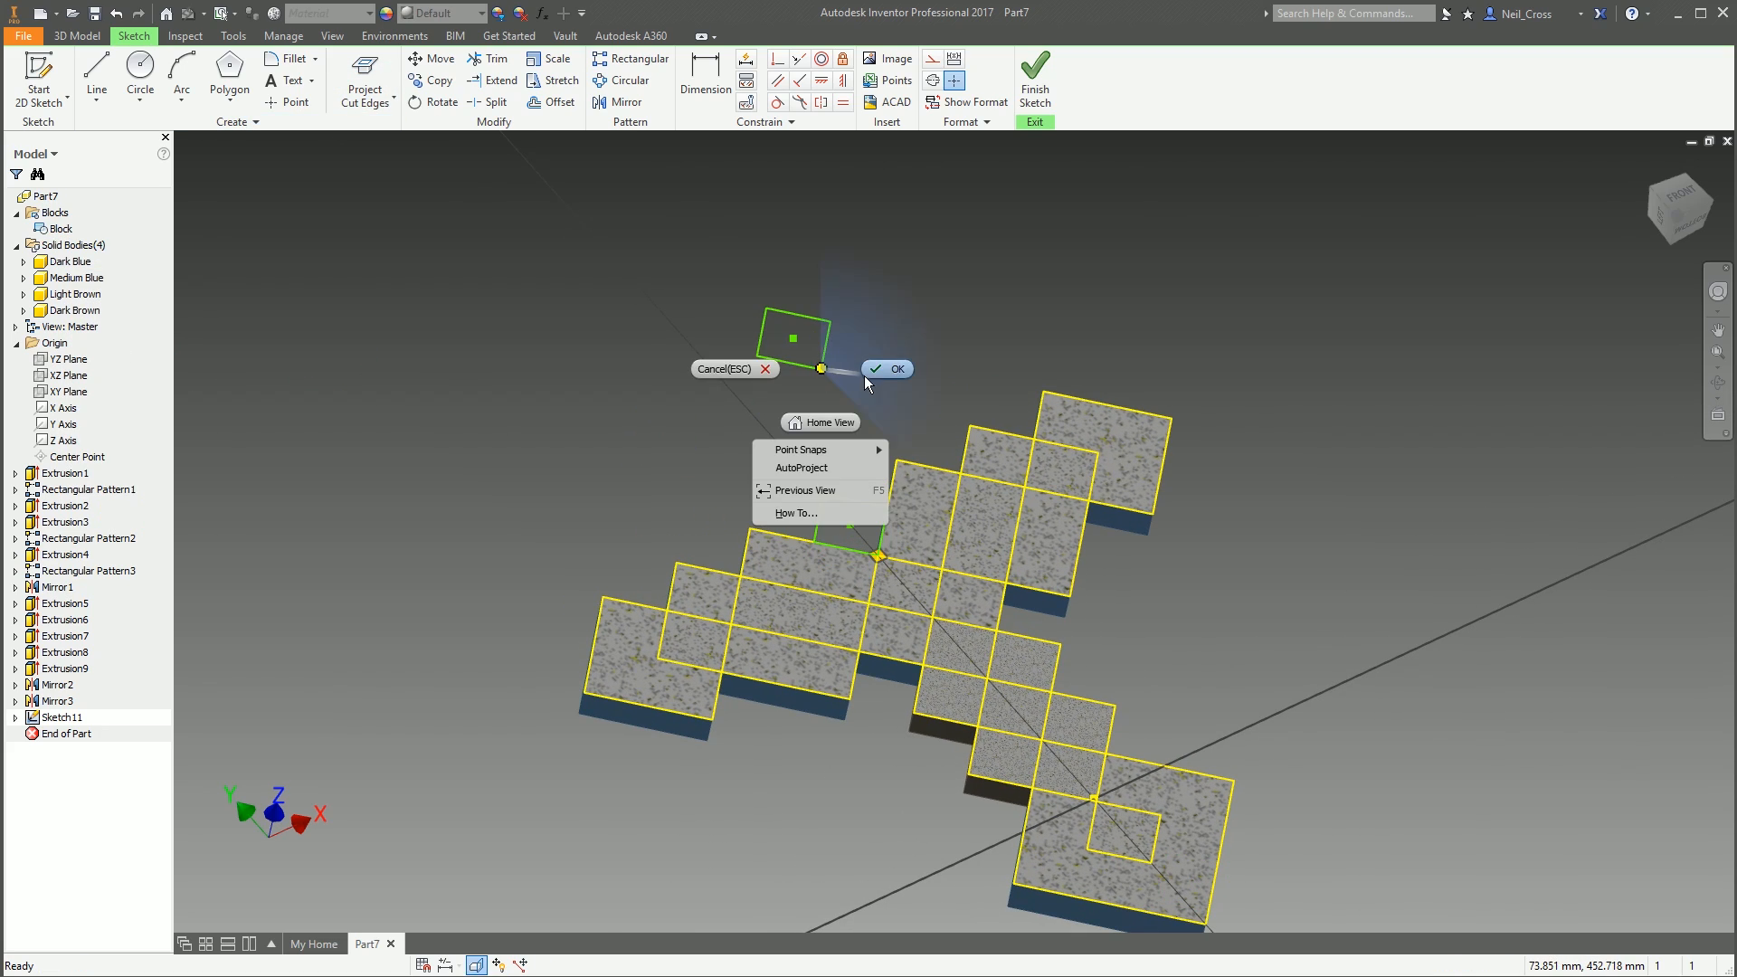
{"action": "left_click", "coordinate": [874, 371]}
{"action": "left_click", "coordinate": [1025, 85]}
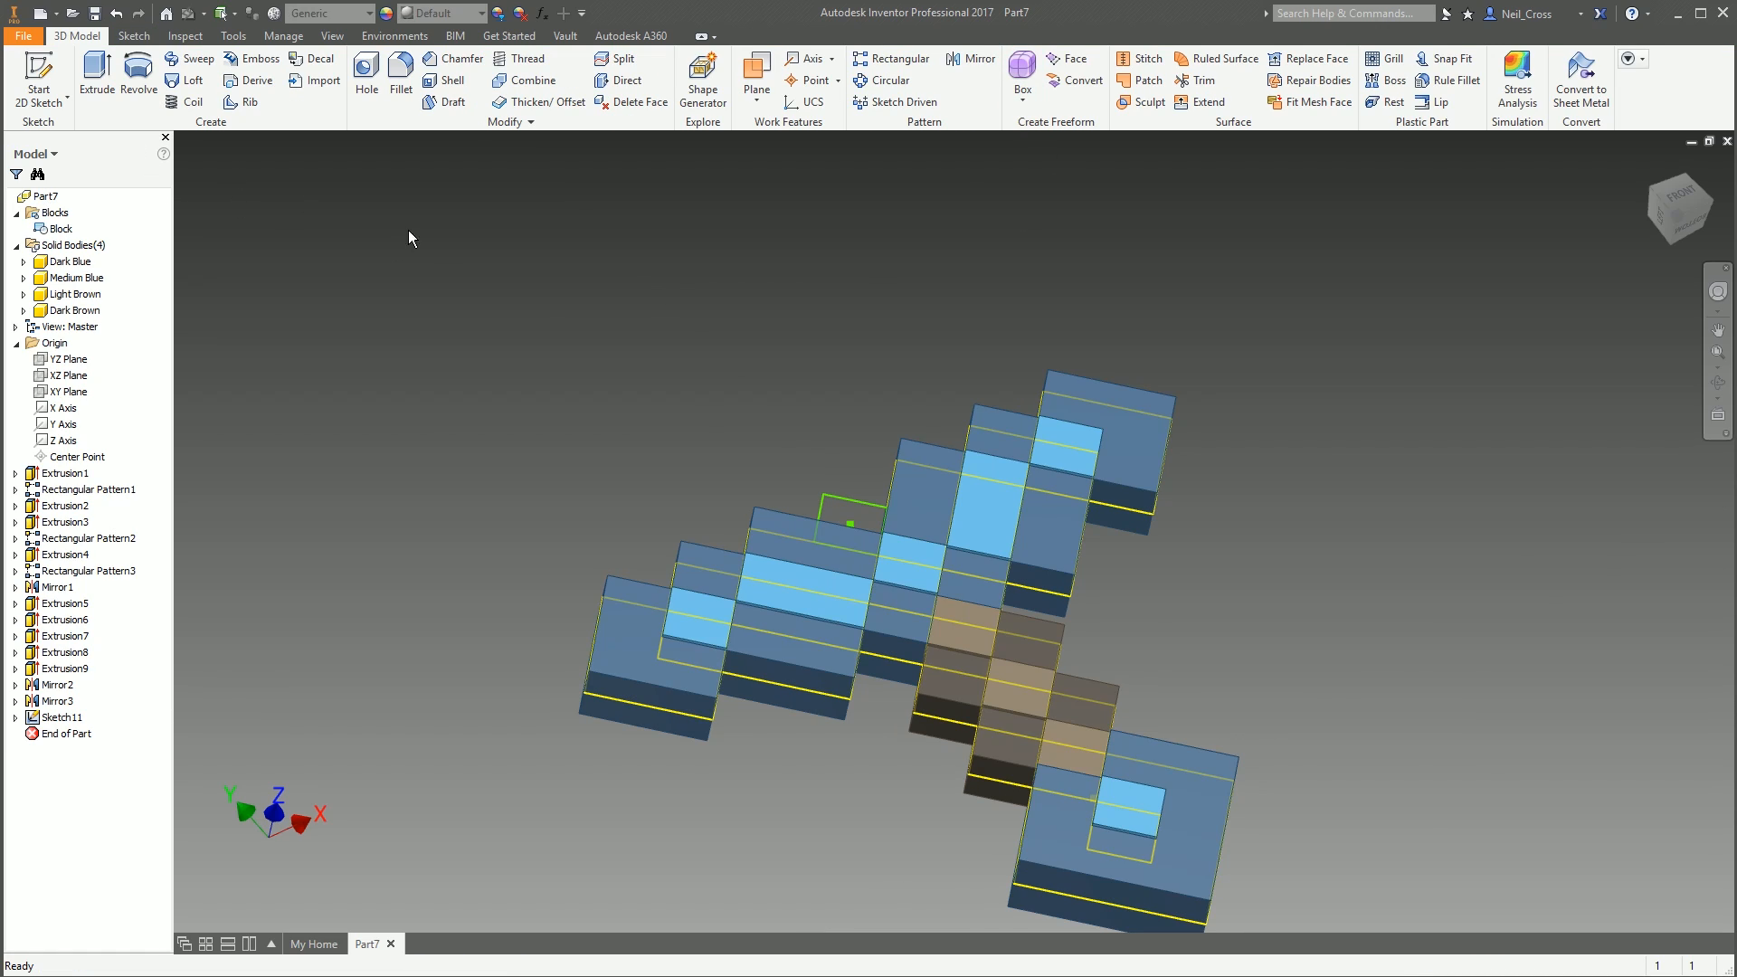
Extrude the placed block symmetrically by BlkSize-5, joining it to the Medium Blue solid as the first blade block
{"action": "left_click", "coordinate": [97, 74]}
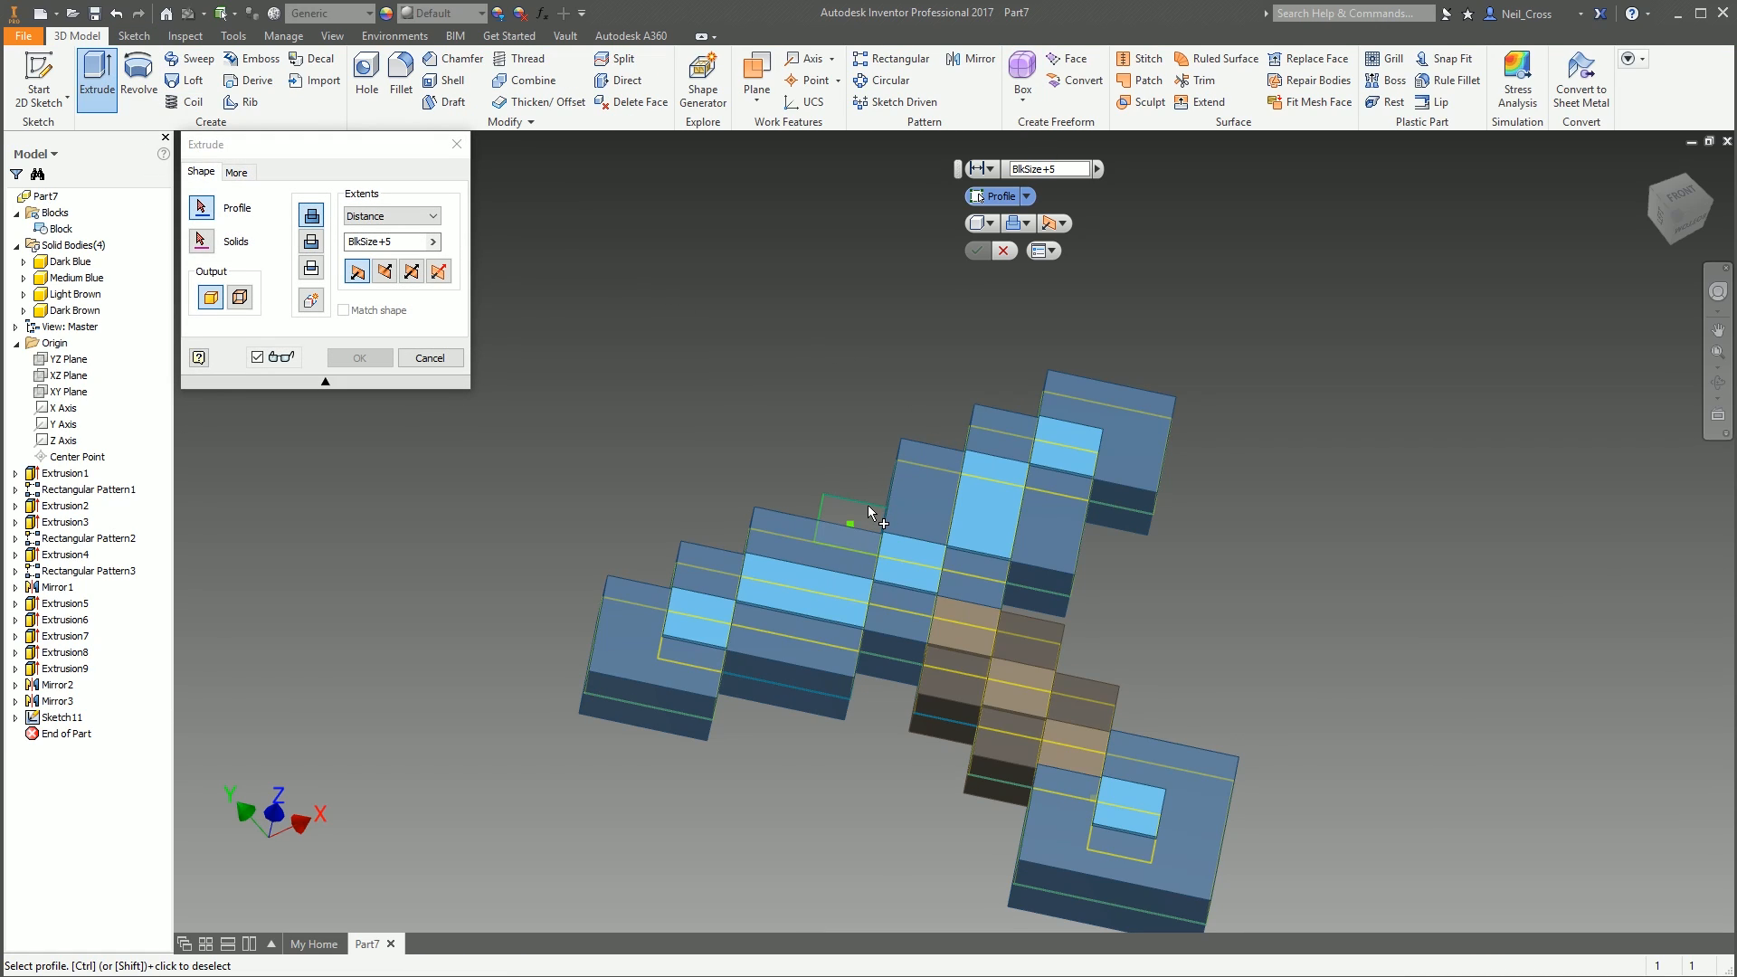
{"action": "left_click", "coordinate": [201, 240]}
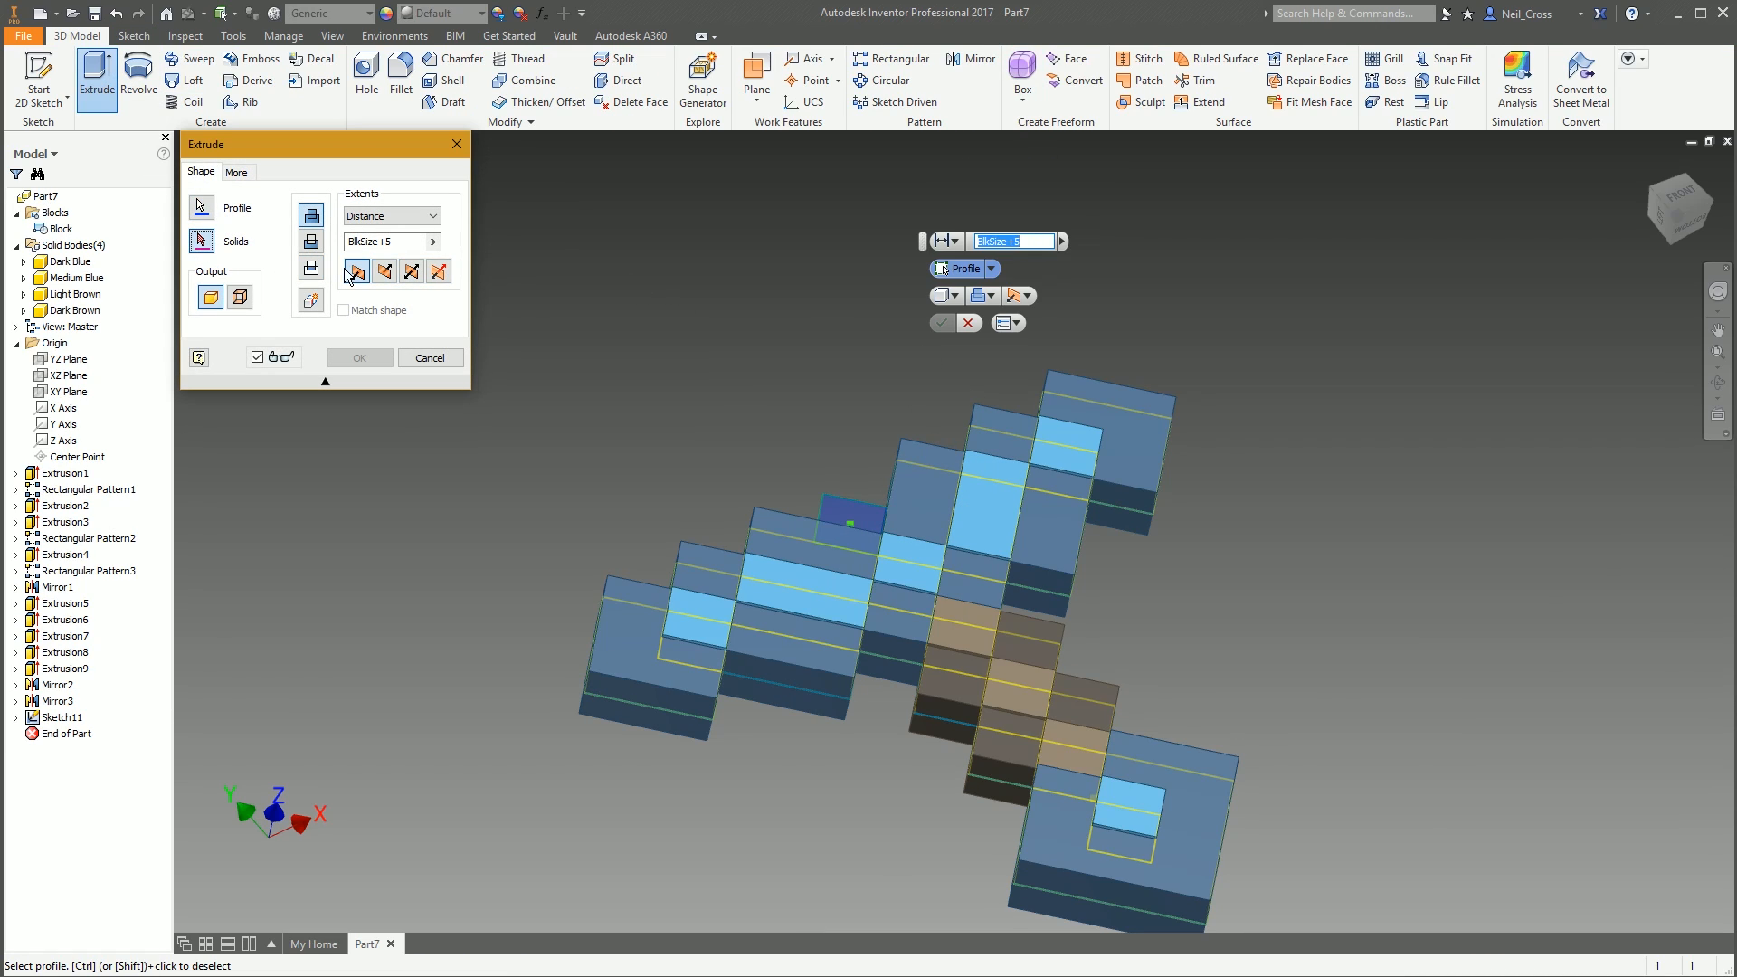
{"action": "left_click", "coordinate": [1141, 758]}
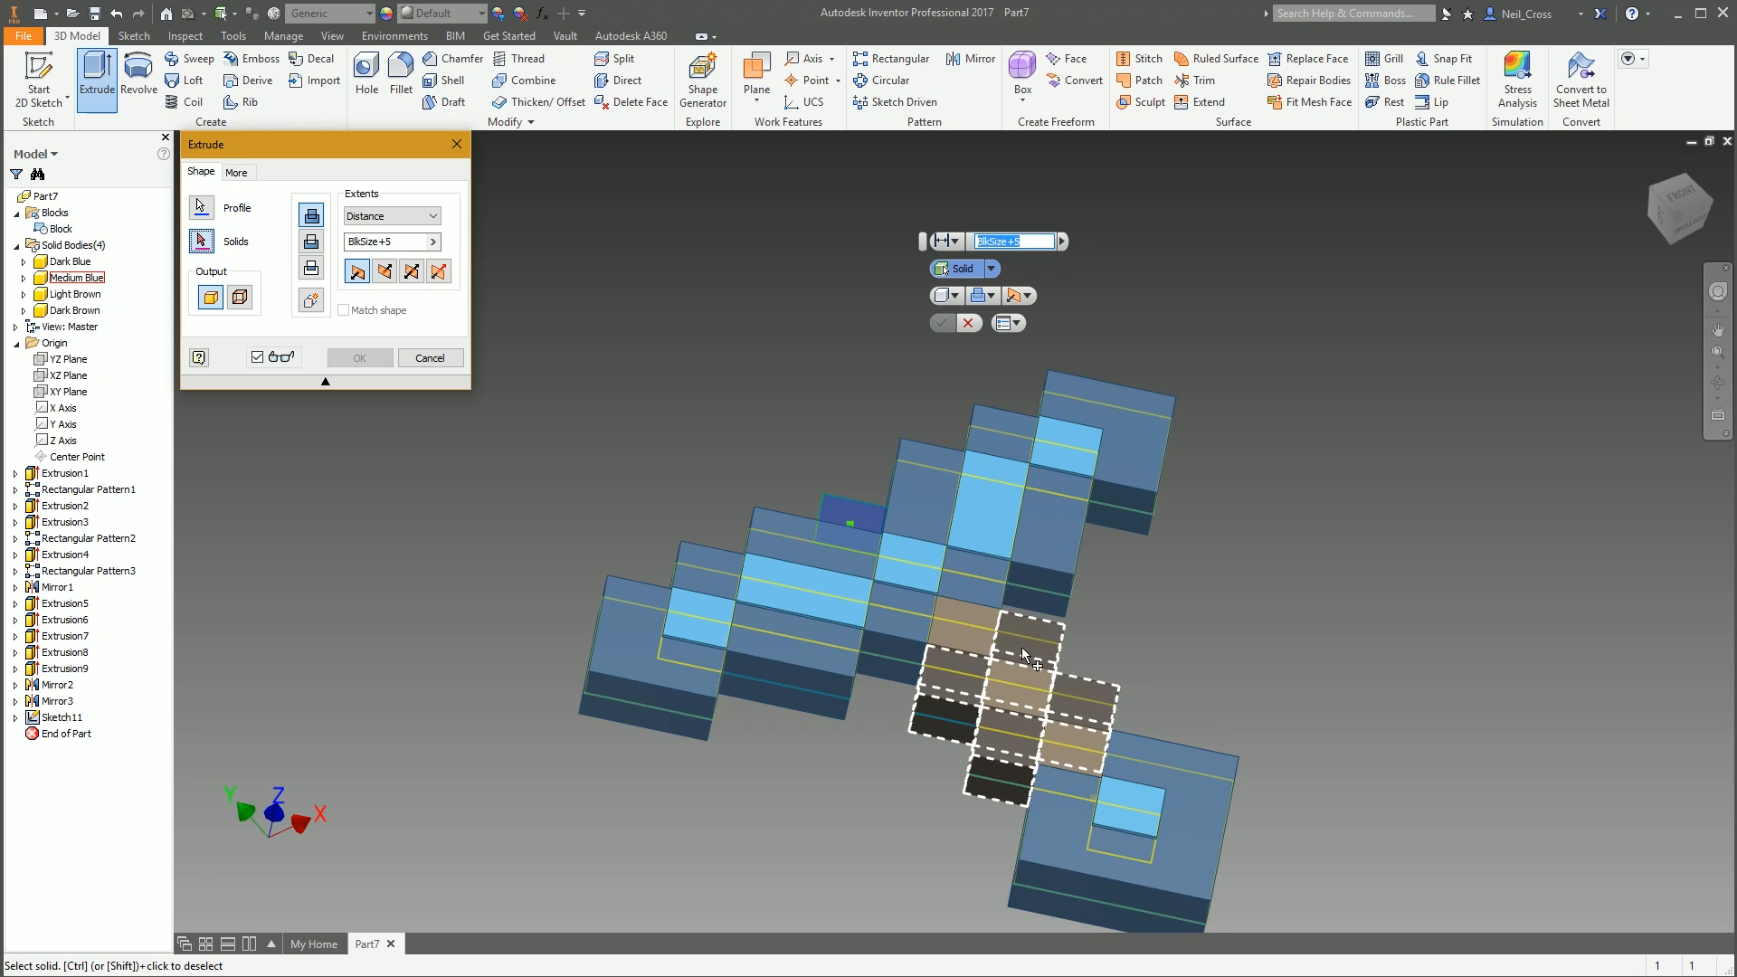
{"action": "left_click", "coordinate": [1127, 809]}
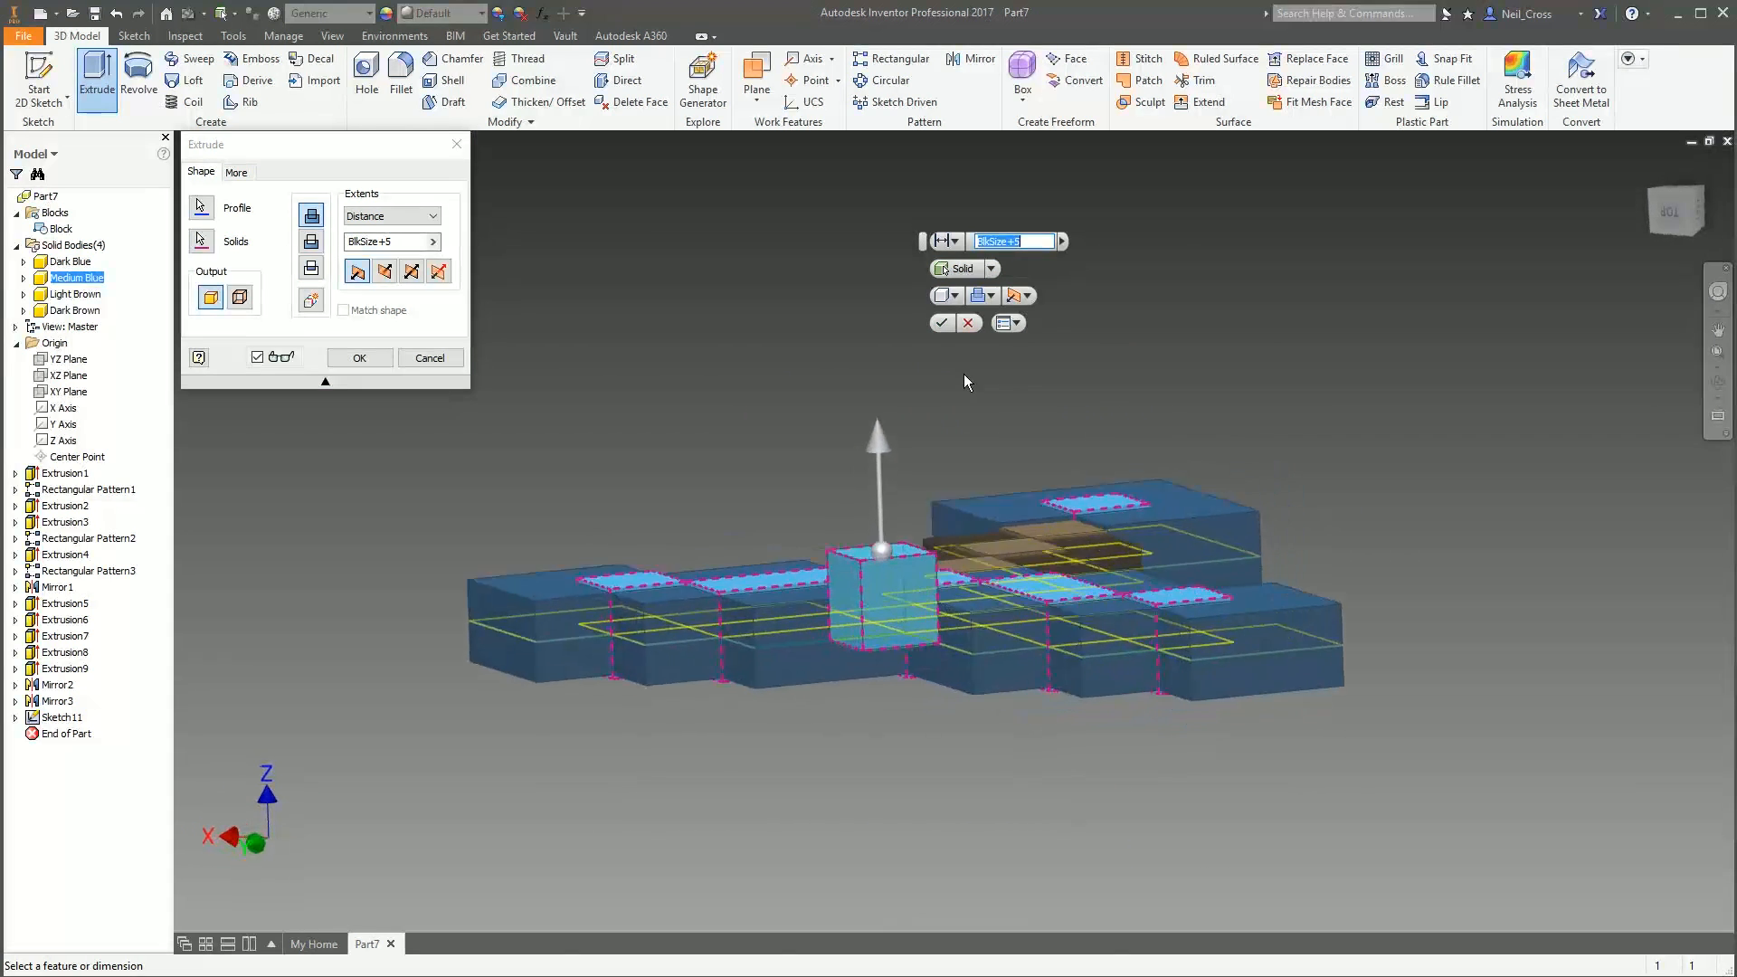
{"action": "left_click", "coordinate": [411, 271]}
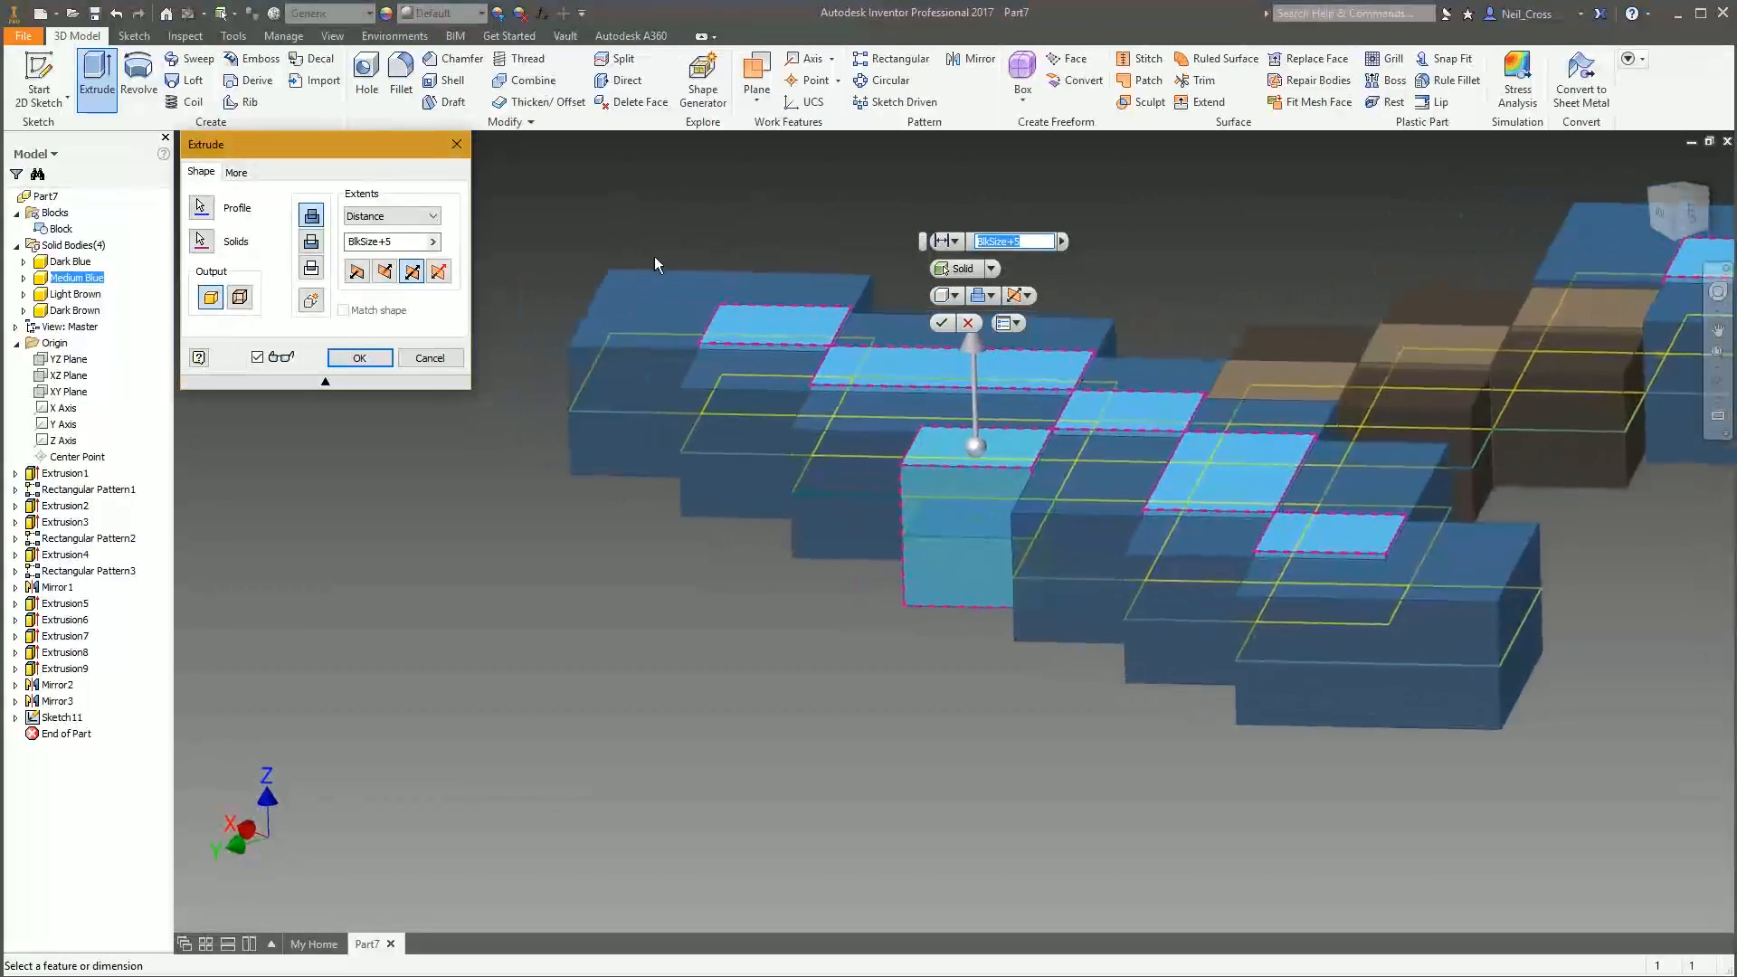
{"action": "left_click", "coordinate": [398, 242]}
{"action": "key", "text": "BackSpace"}
{"action": "key", "text": "BackSpace"}
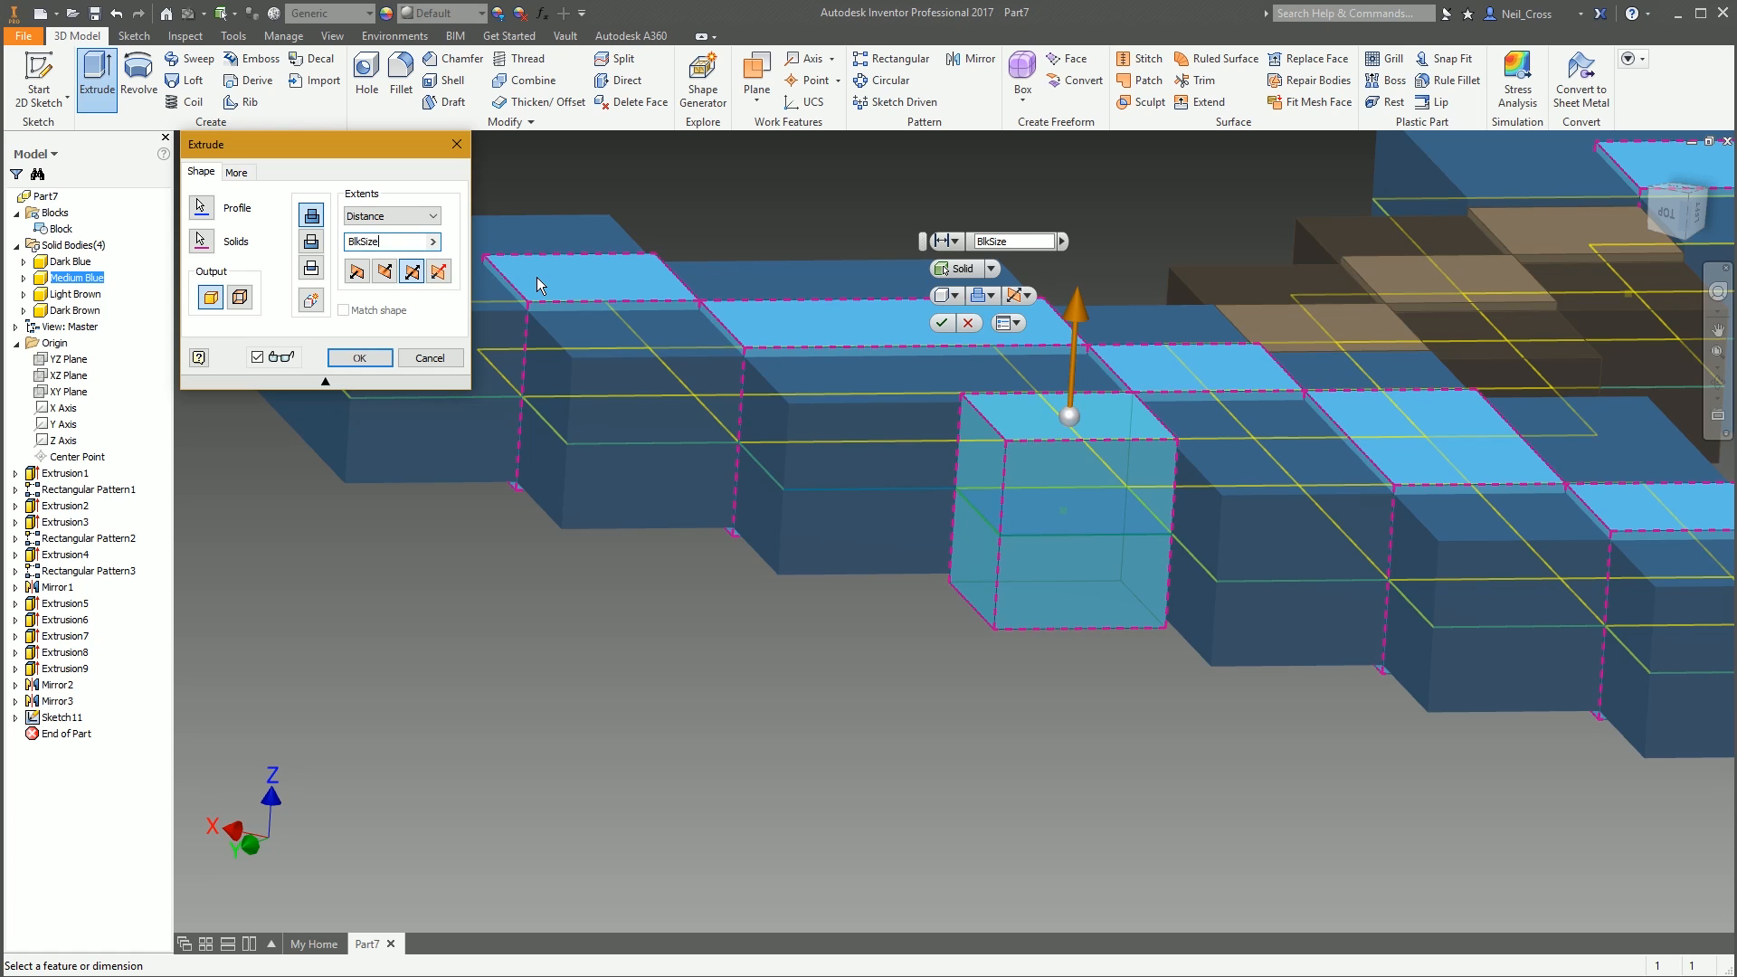
{"action": "type", "text": "-5"}
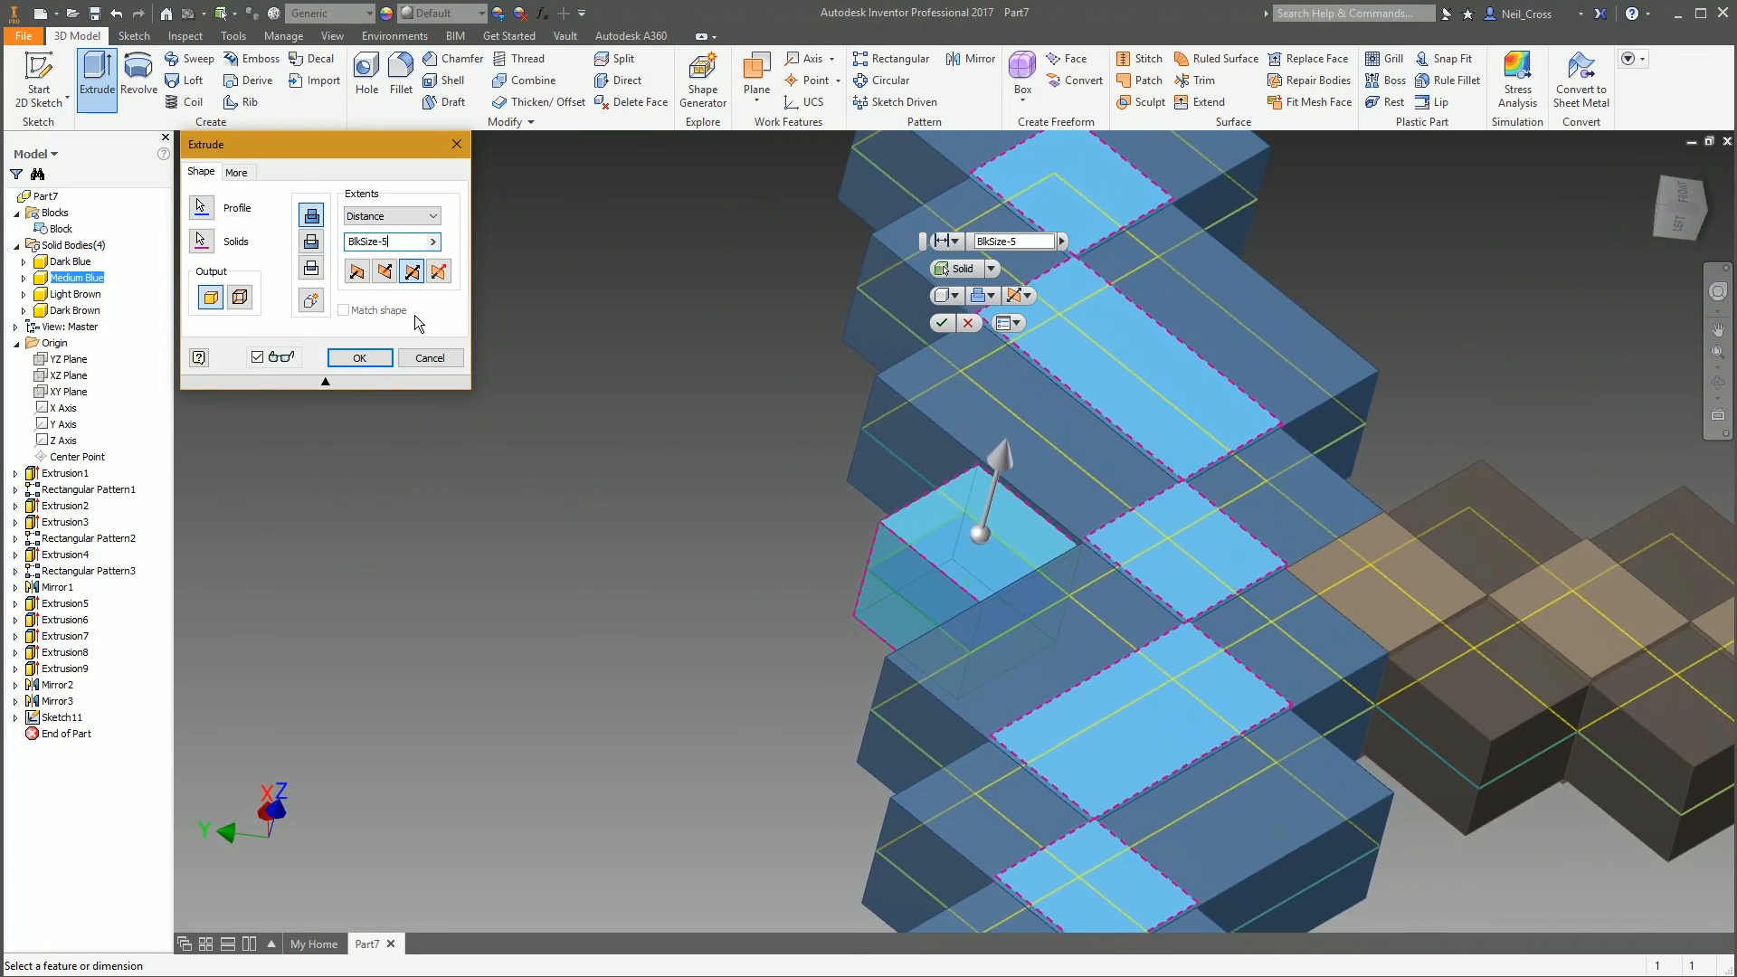
{"action": "left_click", "coordinate": [360, 358]}
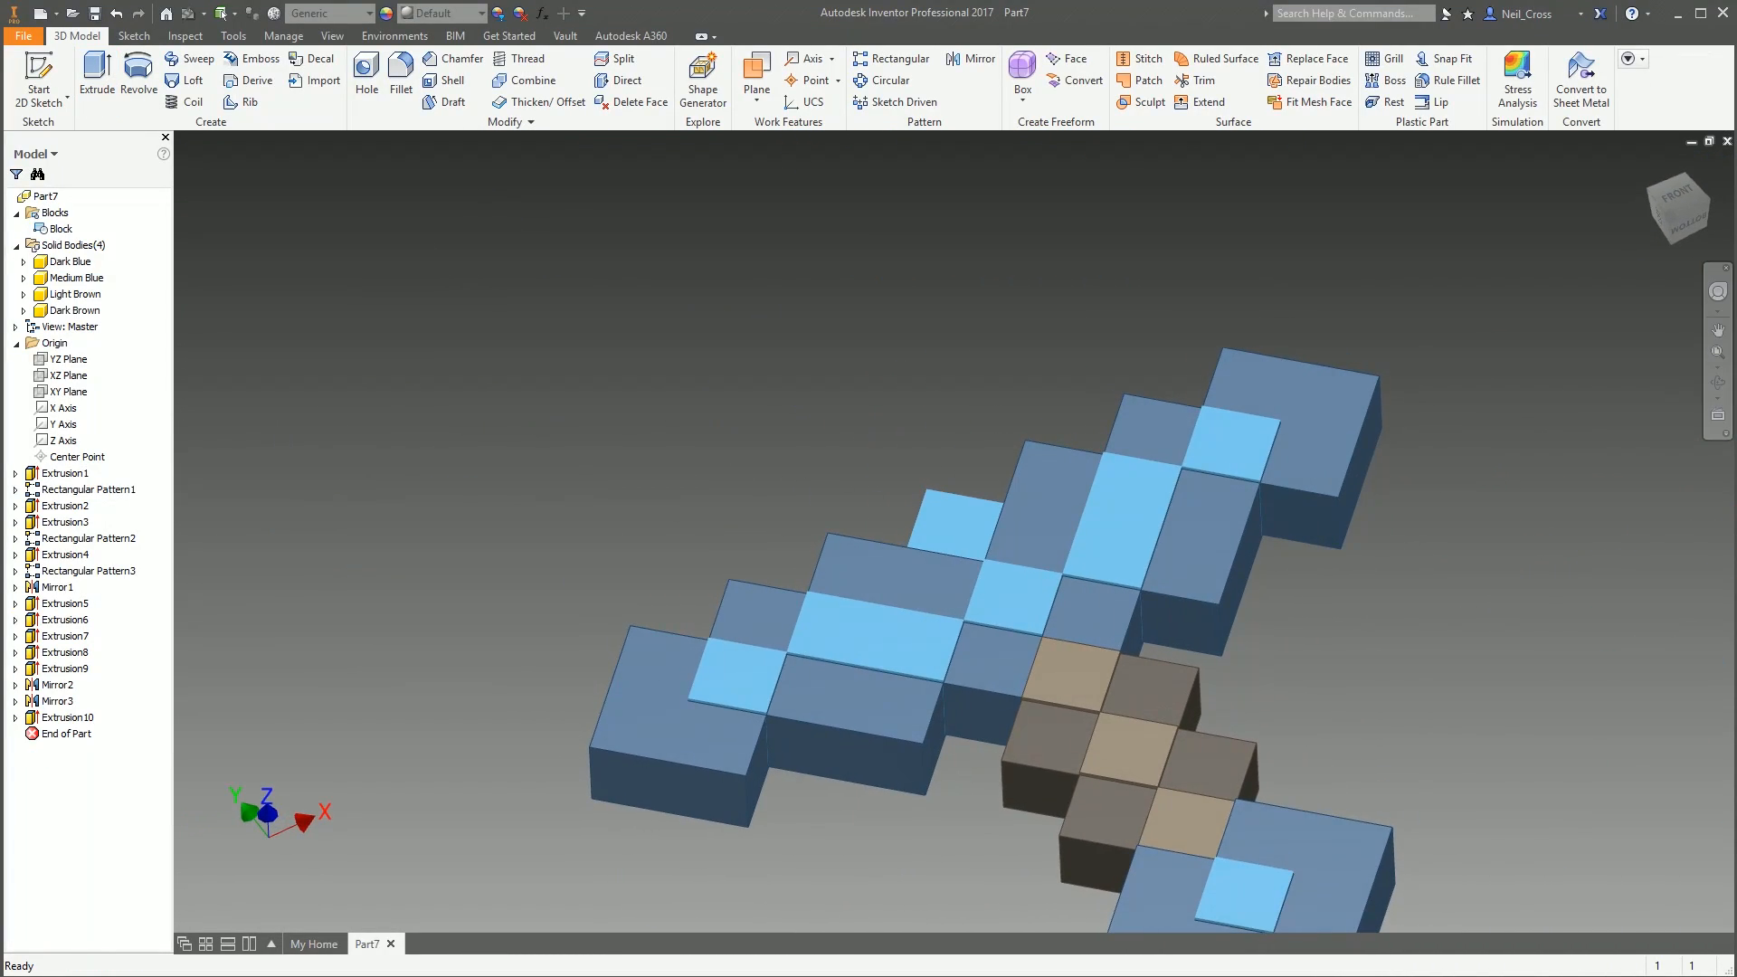
Set up a rectangular pattern of the first blade block along the Y axis, spaced by its measured corner-to-corner diagonal
{"action": "left_click_drag", "start_coordinate": [1736, 104], "coordinate": [1489, 104]}
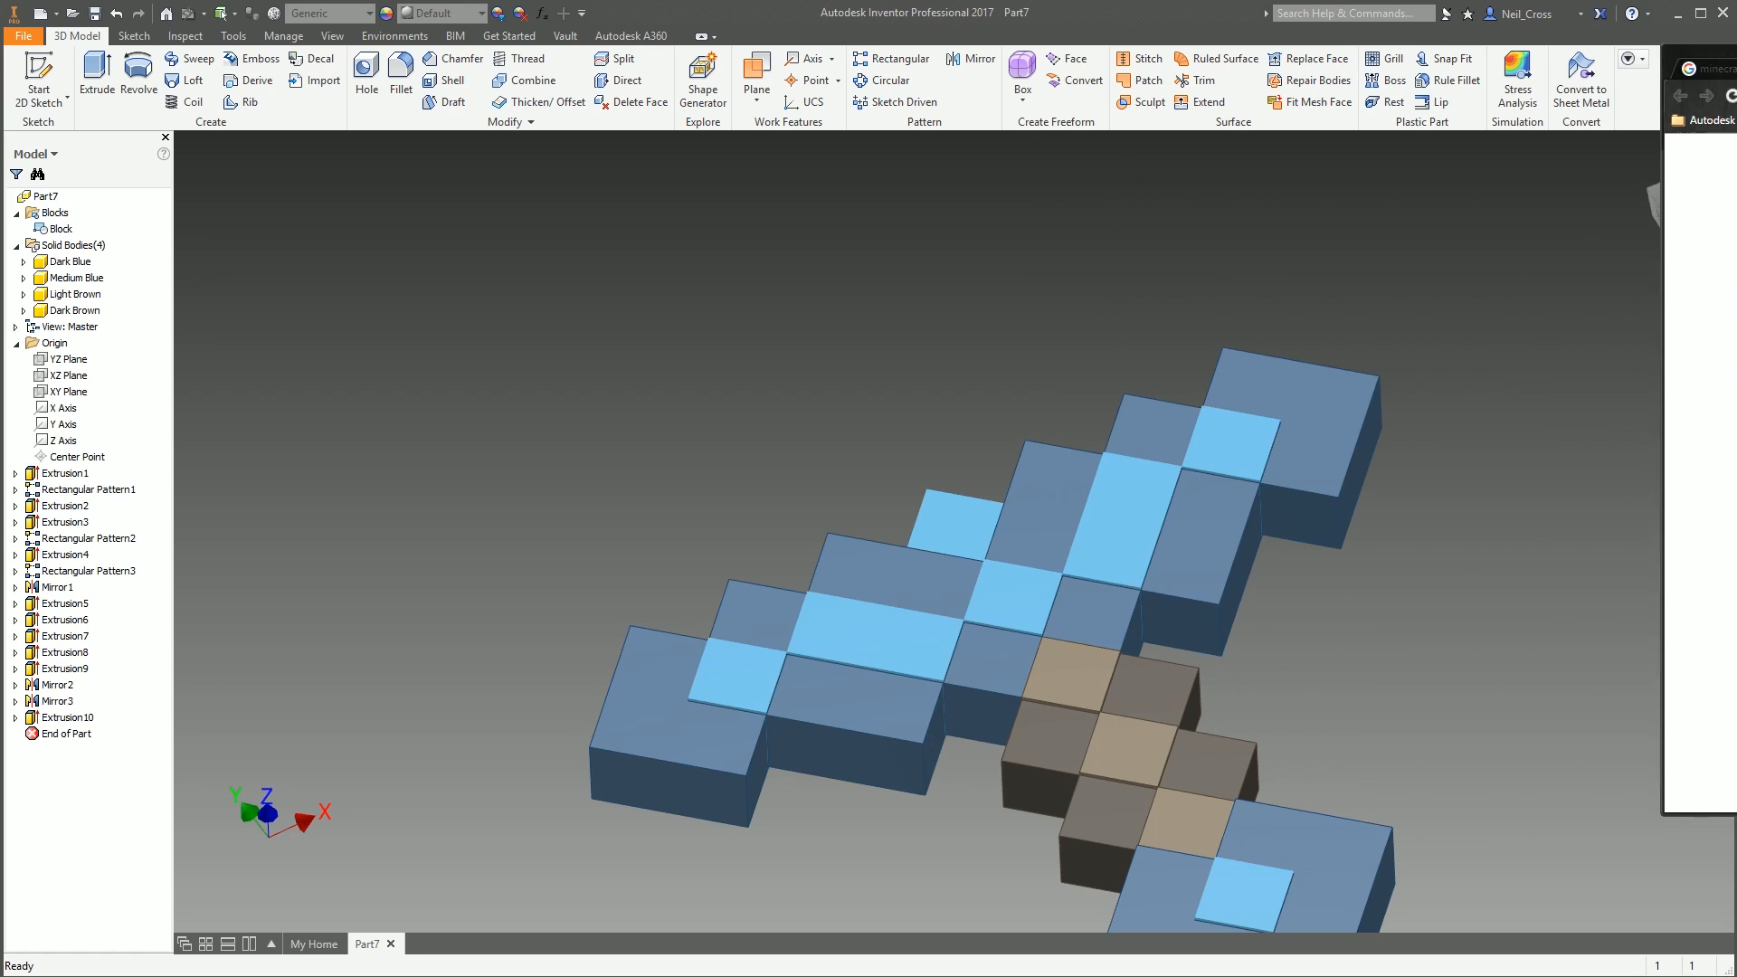
{"action": "left_click", "coordinate": [891, 58]}
{"action": "left_click", "coordinate": [964, 519]}
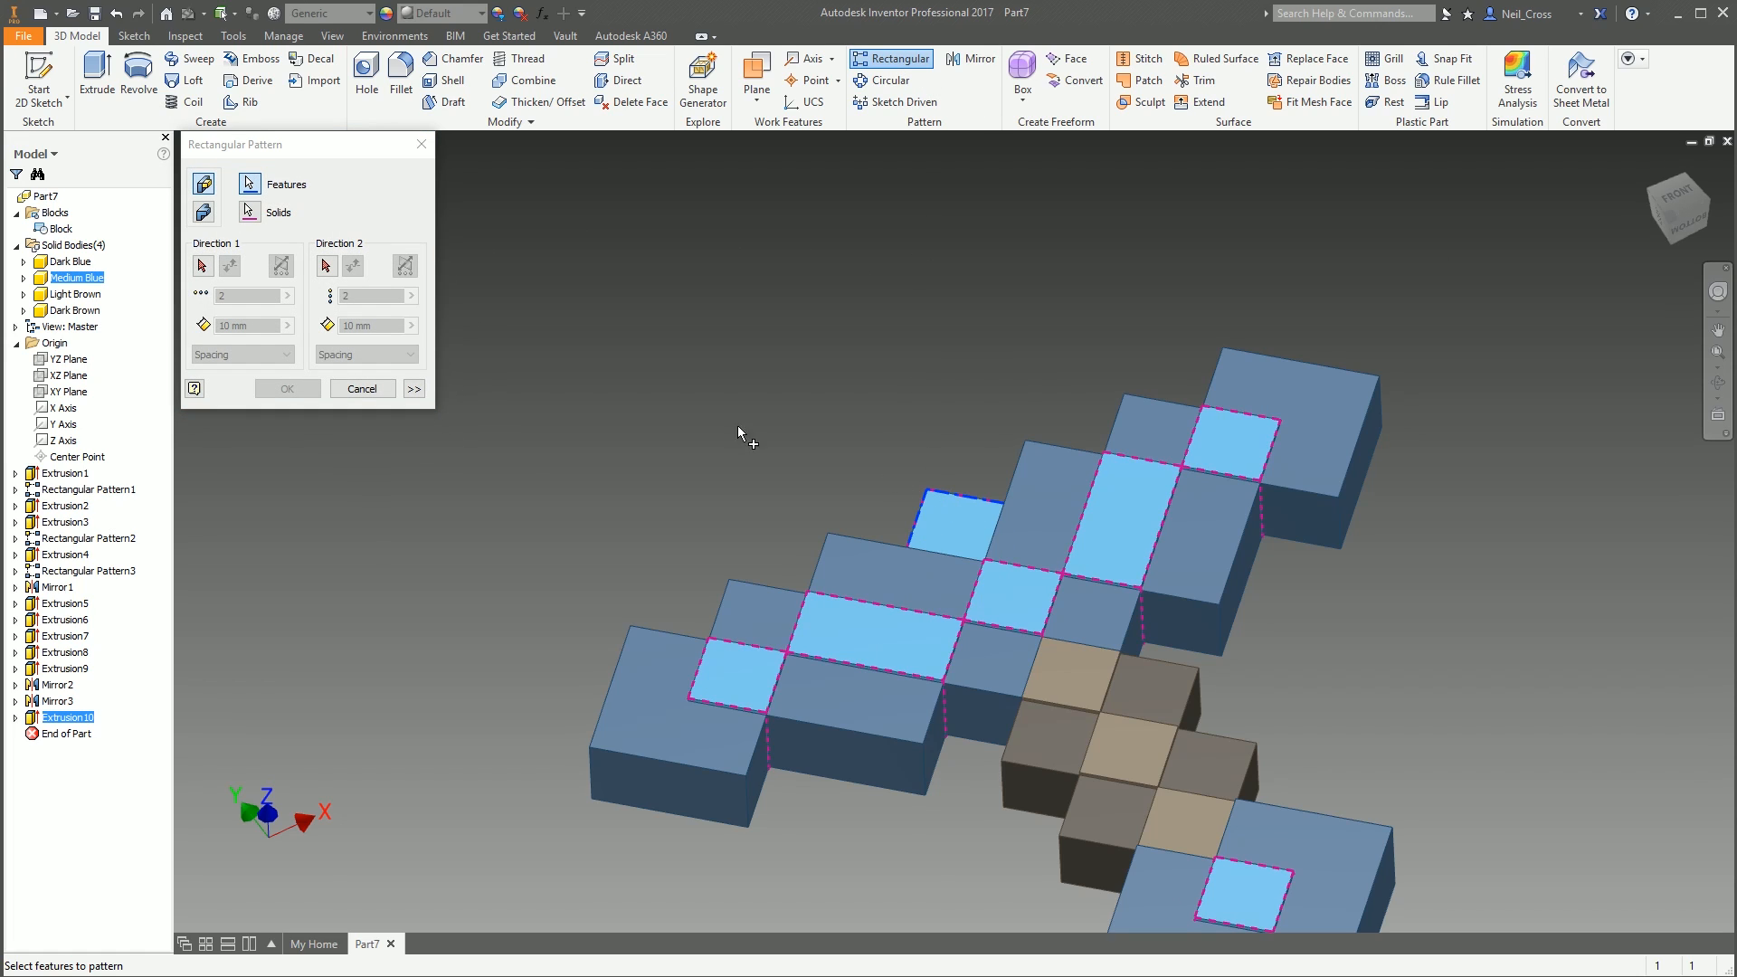
{"action": "left_click", "coordinate": [202, 265]}
{"action": "left_click", "coordinate": [64, 424]}
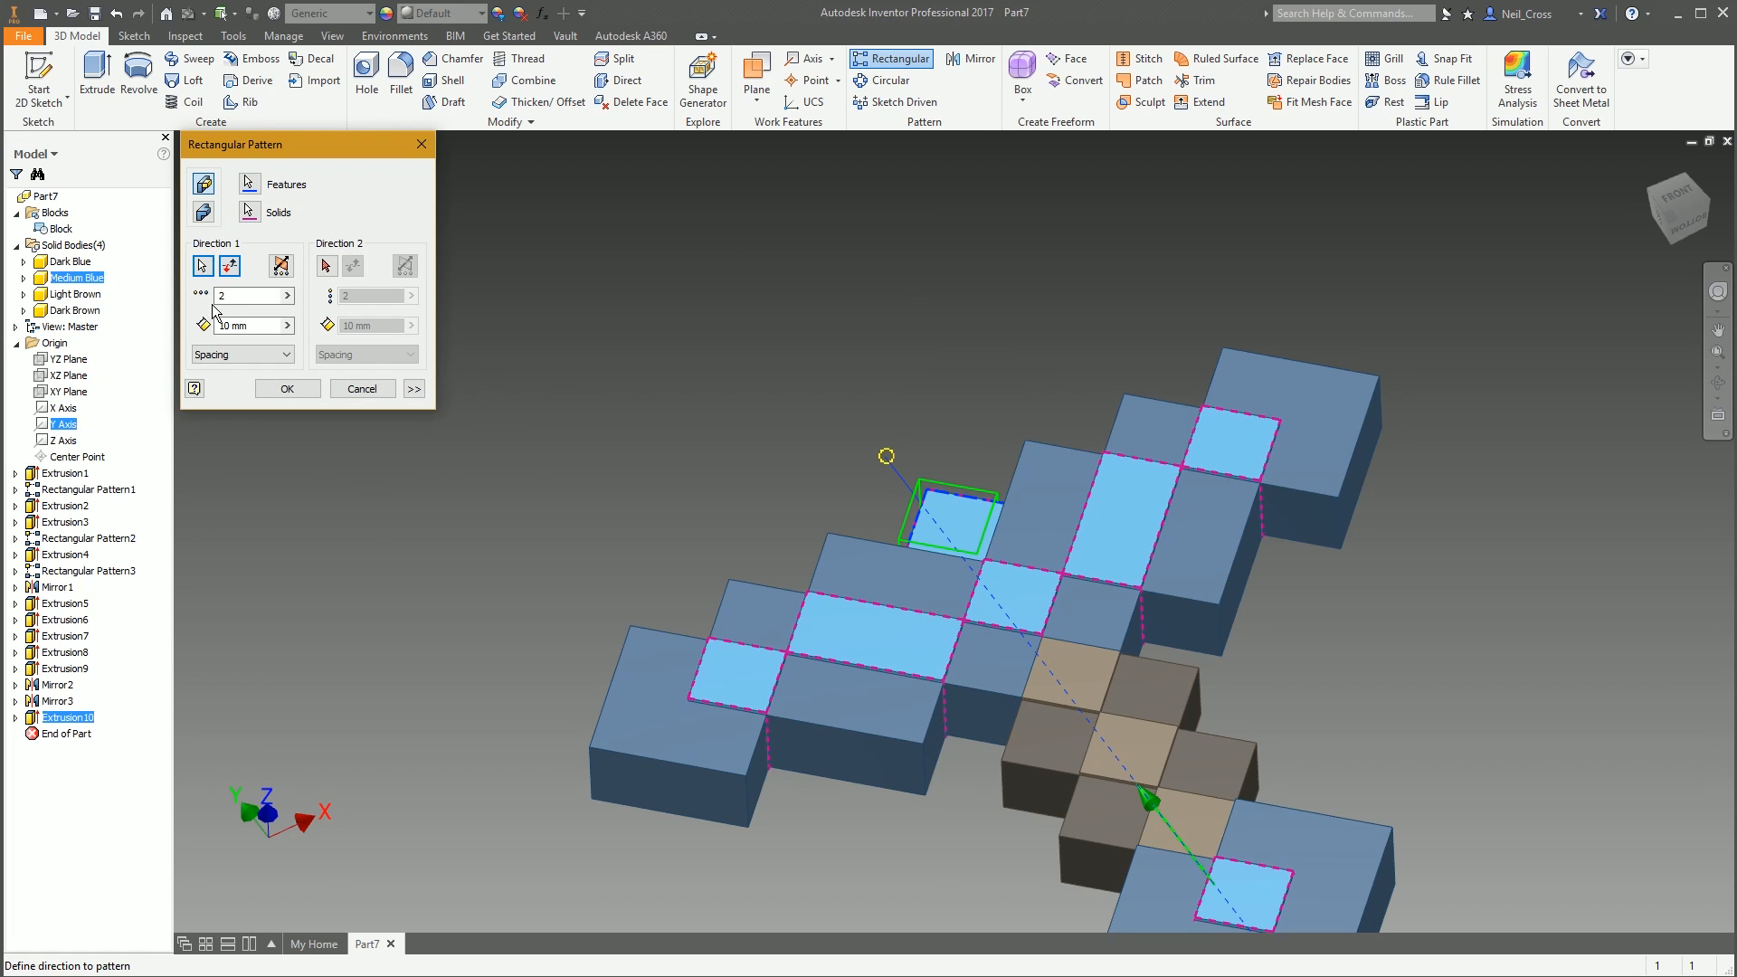
{"action": "left_click", "coordinate": [231, 326]}
{"action": "left_click", "coordinate": [287, 325]}
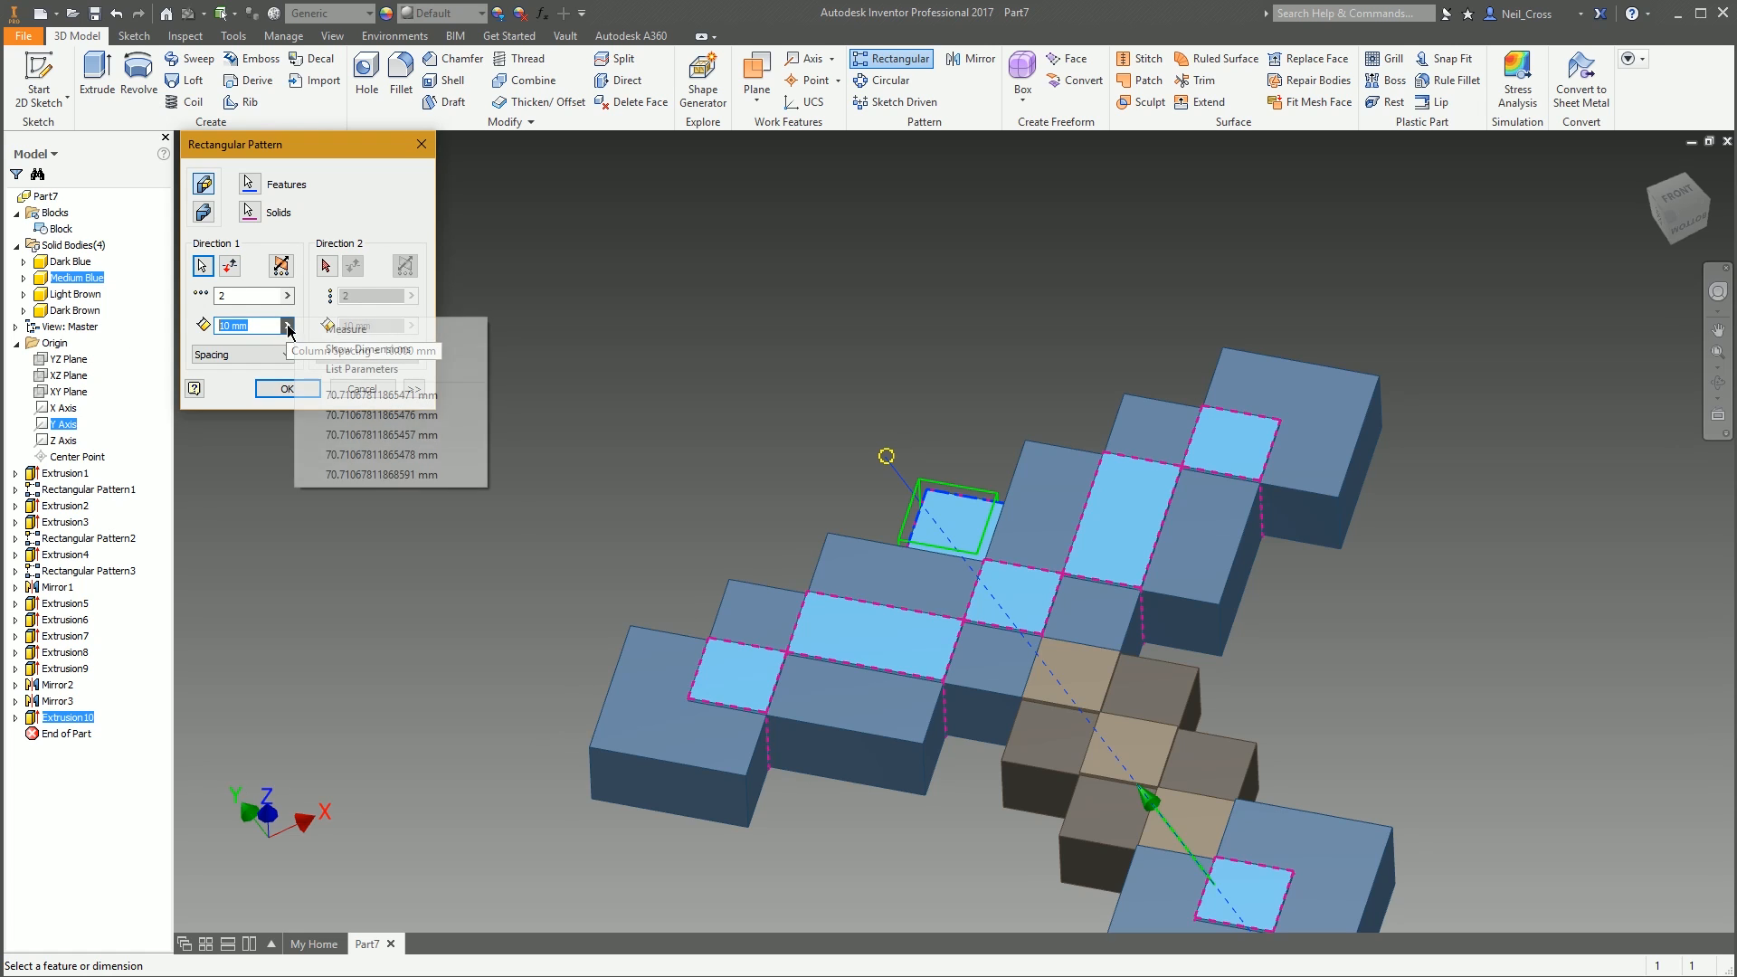
{"action": "left_click", "coordinate": [355, 330]}
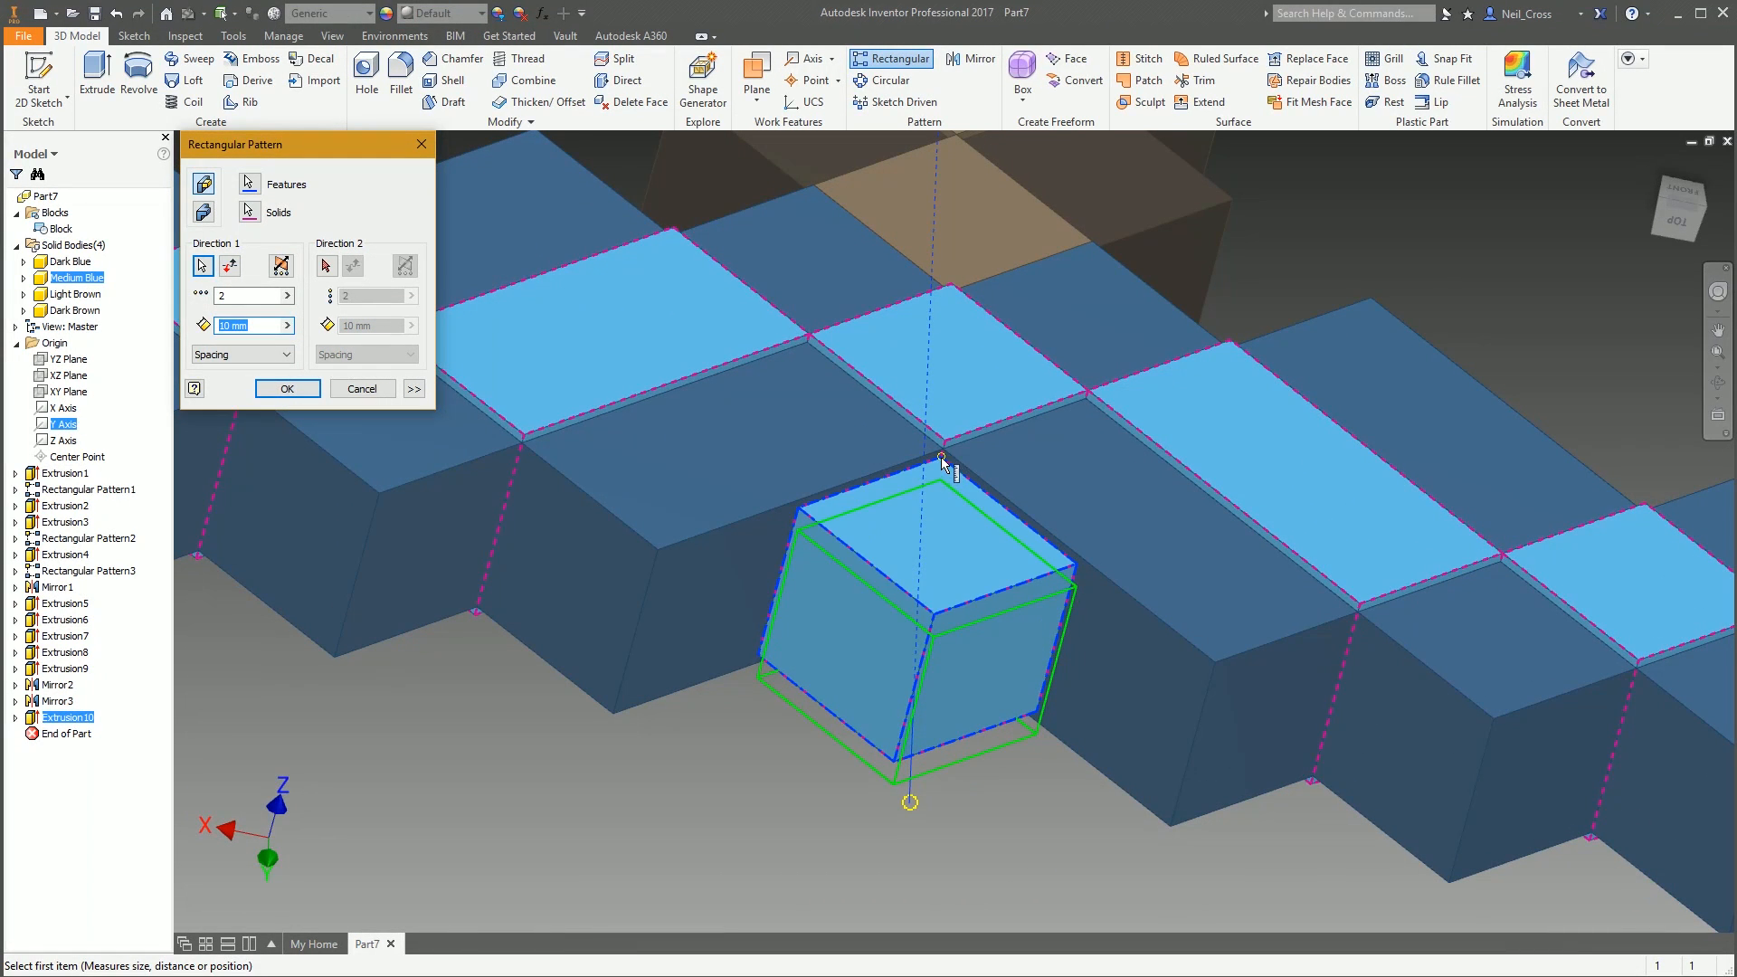
{"action": "left_click", "coordinate": [937, 463]}
{"action": "left_click", "coordinate": [935, 614]}
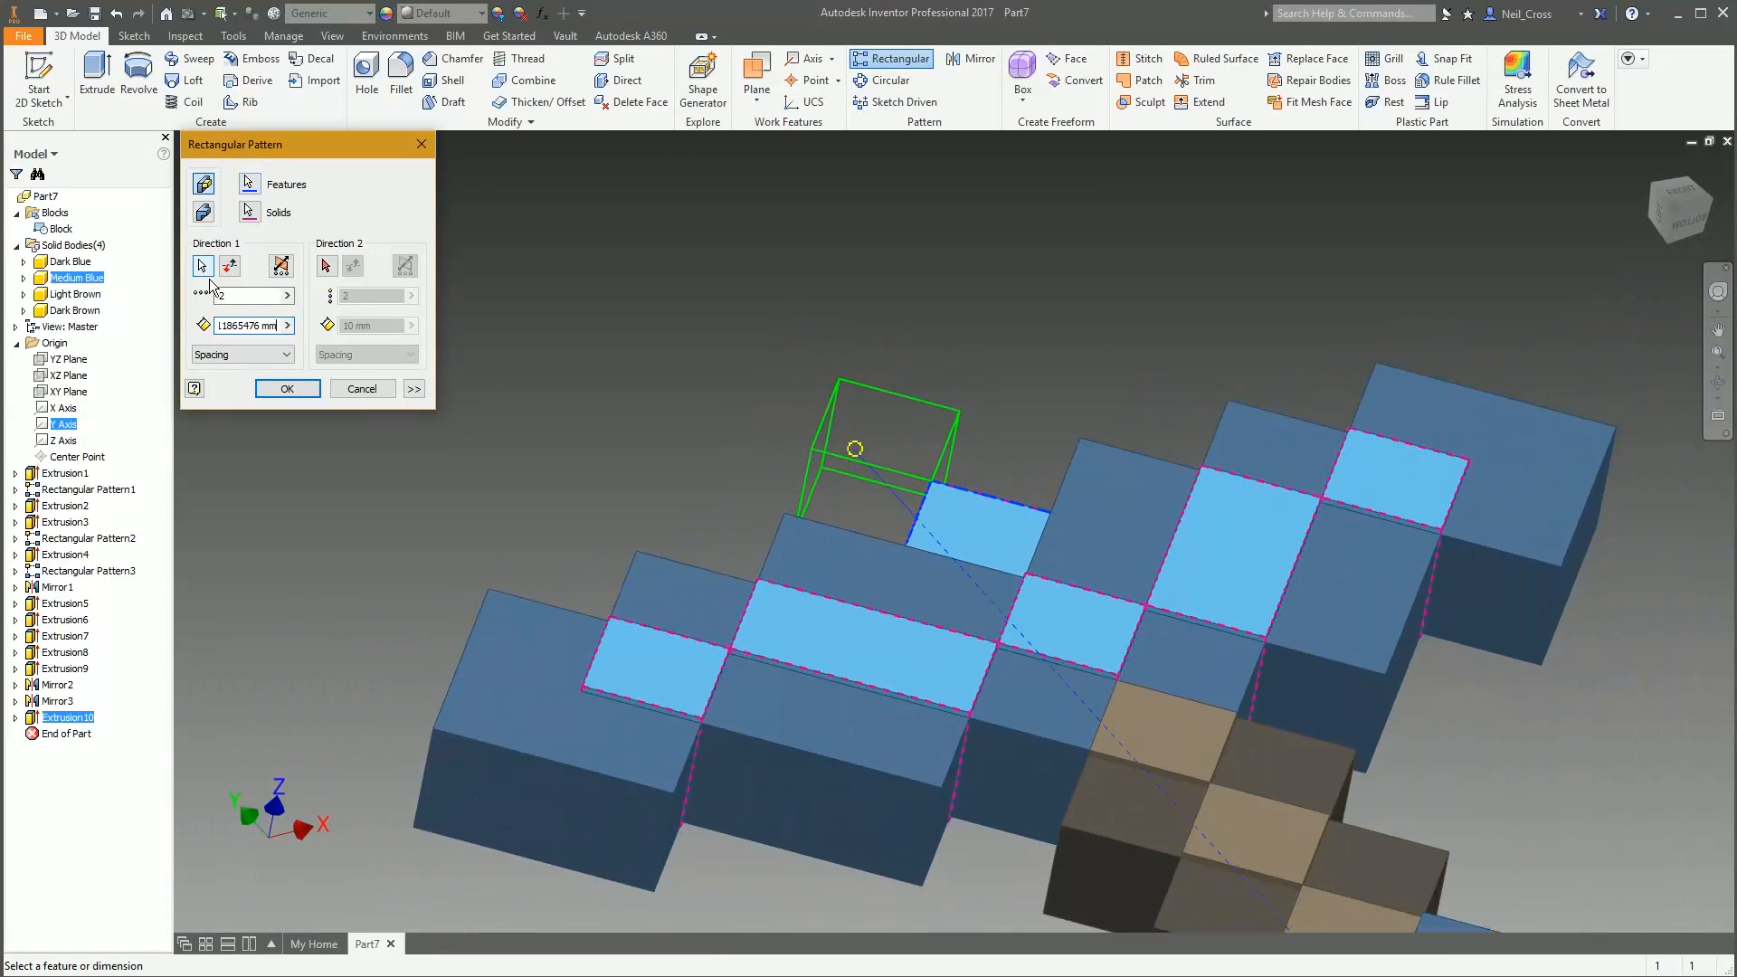
Set the blade pattern's count to 9 and create the pattern
{"action": "double_click", "coordinate": [221, 295]}
{"action": "type", "text": "9"}
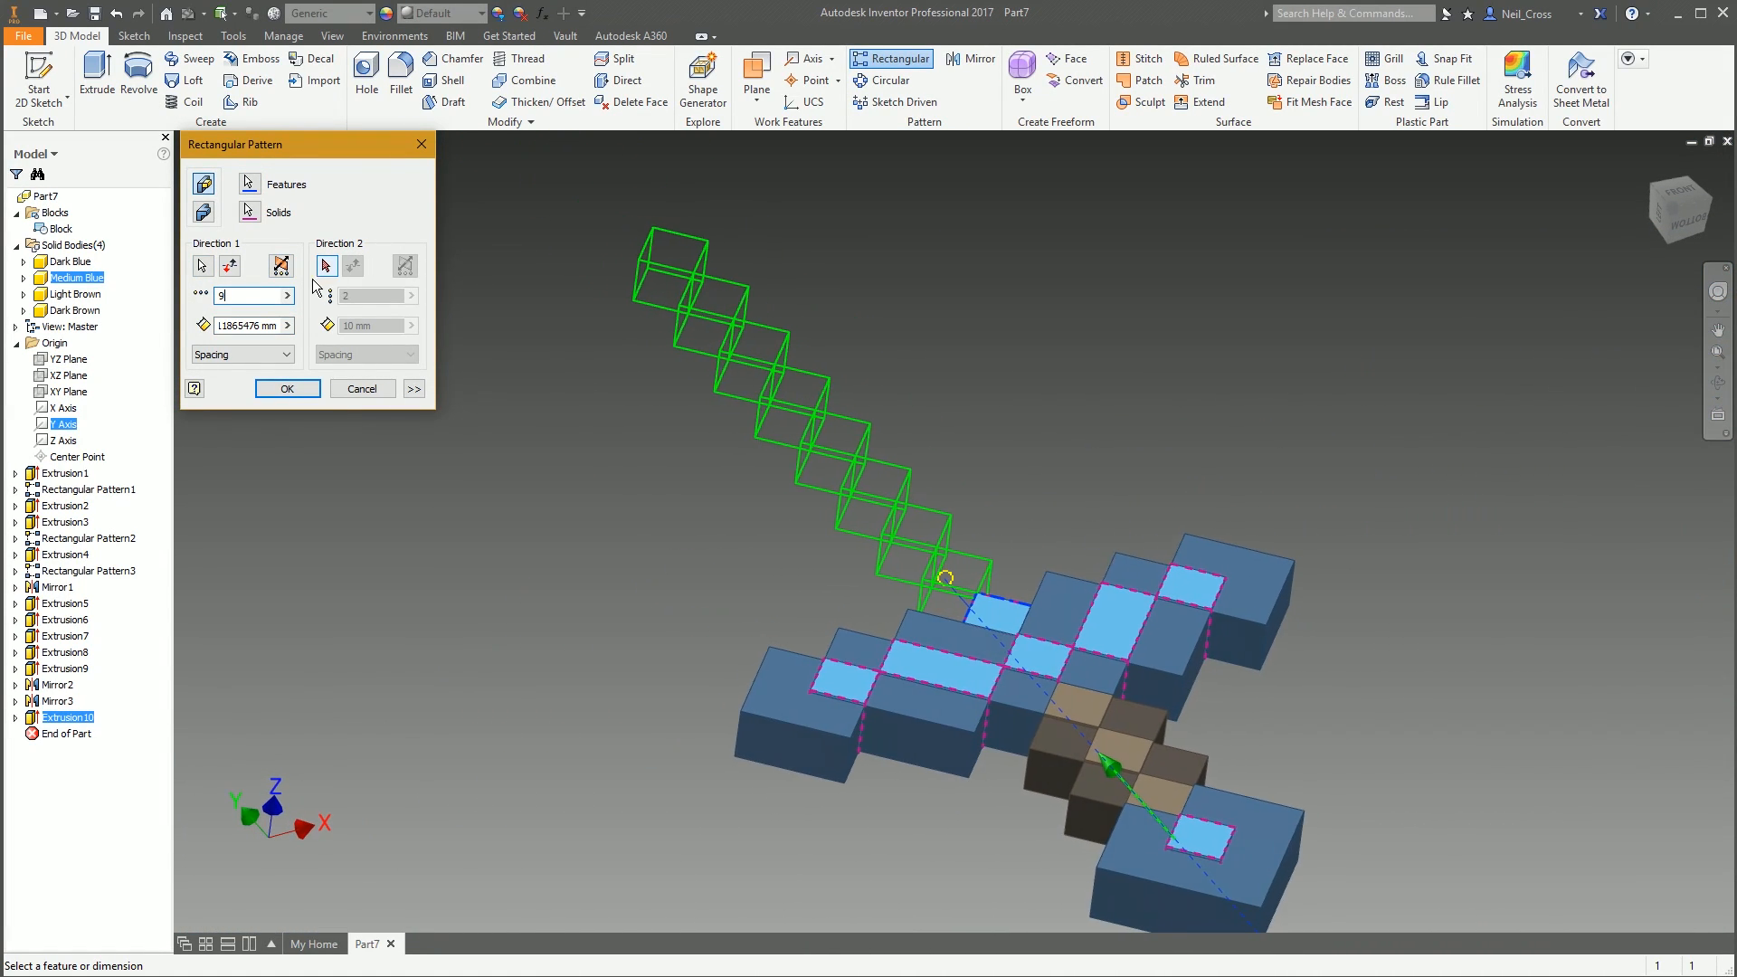
{"action": "left_click", "coordinate": [287, 389]}
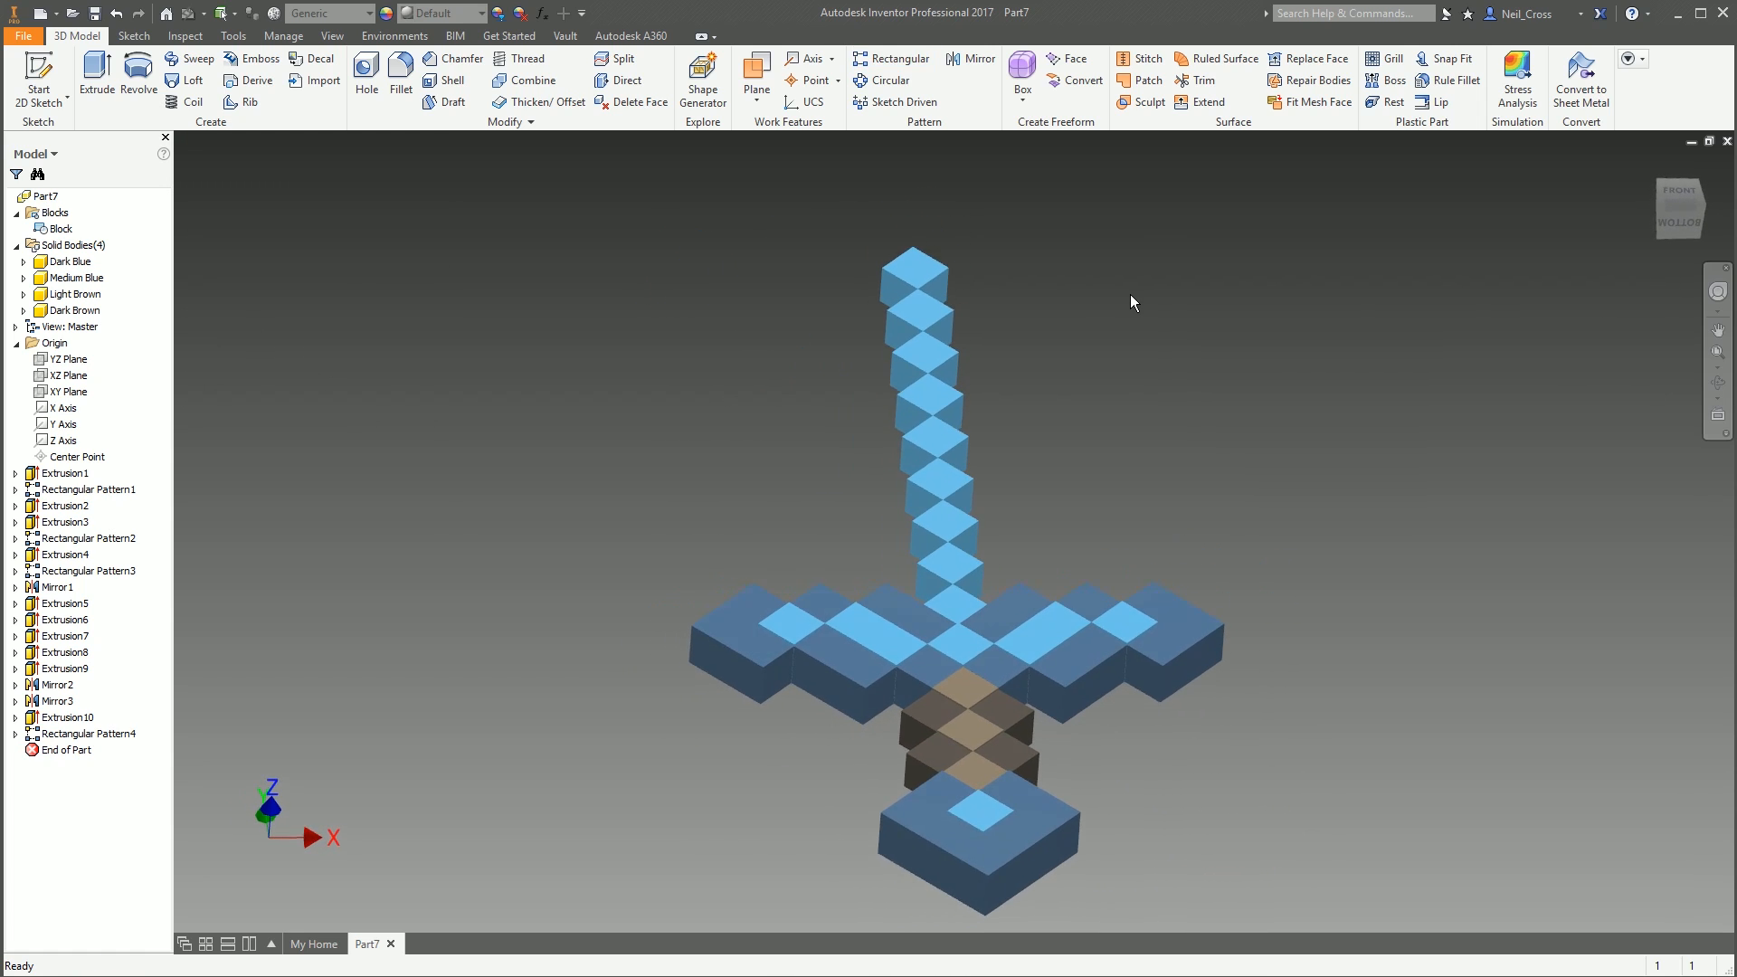
Start another sketch on the XY plane, slice the graphics, and project the cut edges of the sword and blade blocks
{"action": "middle_click_drag", "start_coordinate": [1130, 295], "coordinate": [1230, 575], "text": "shift"}
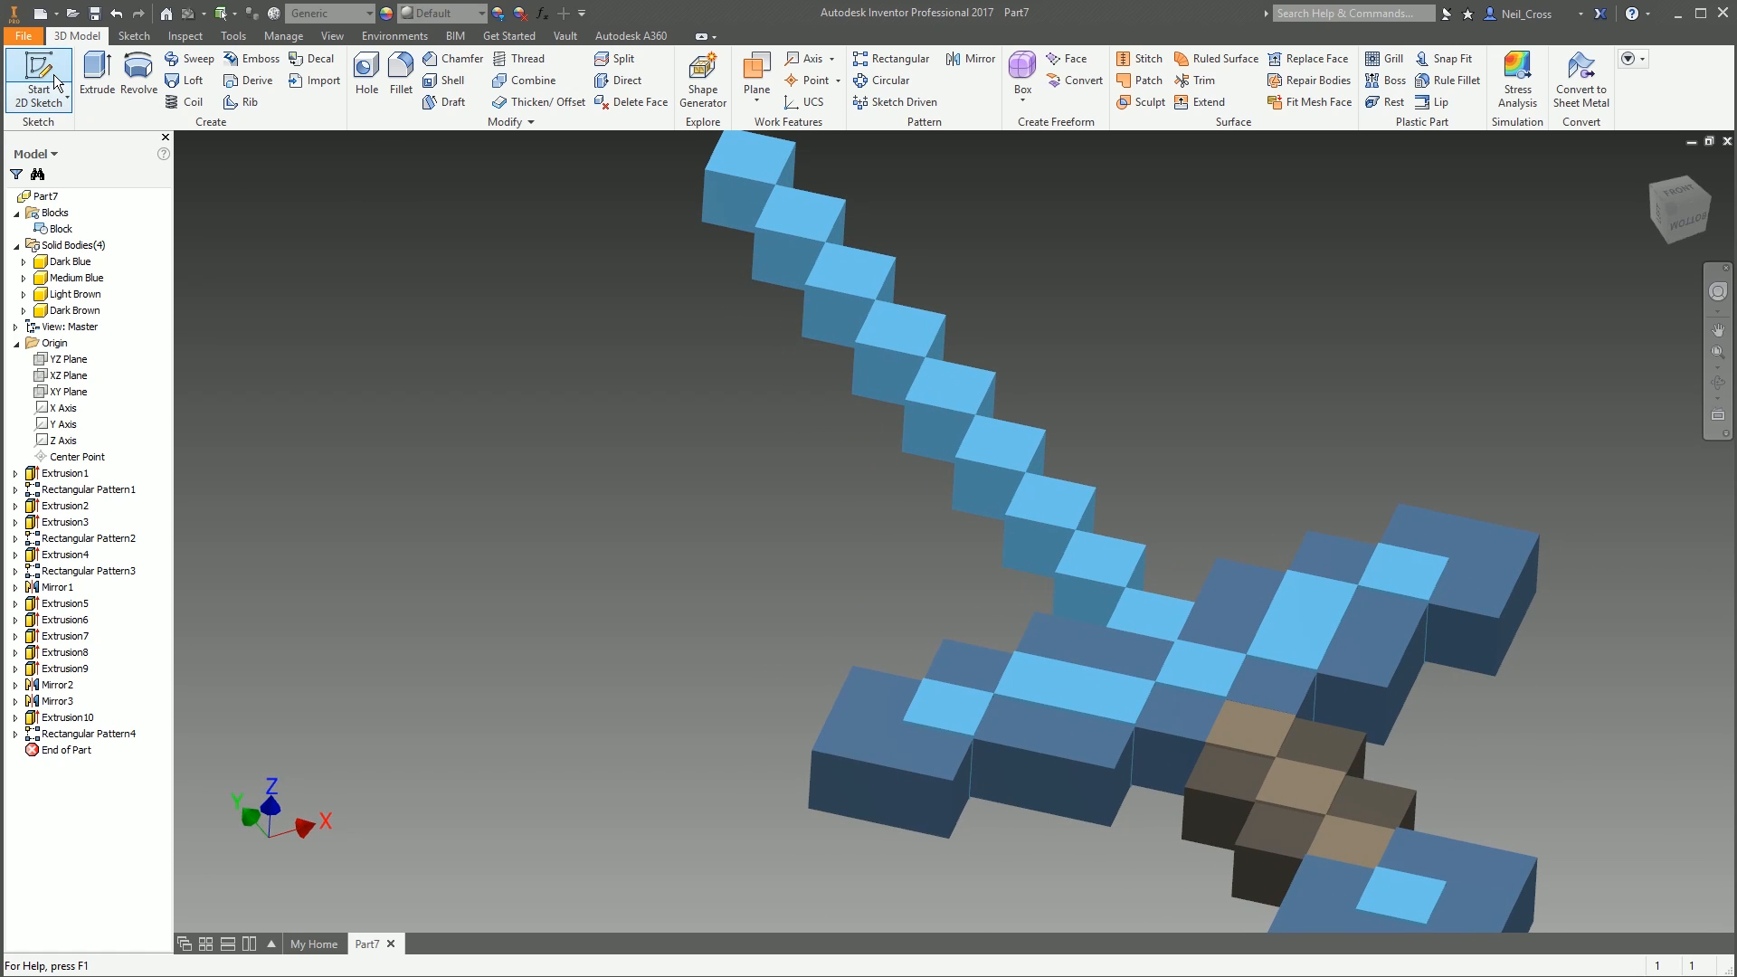
{"action": "left_click", "coordinate": [63, 97]}
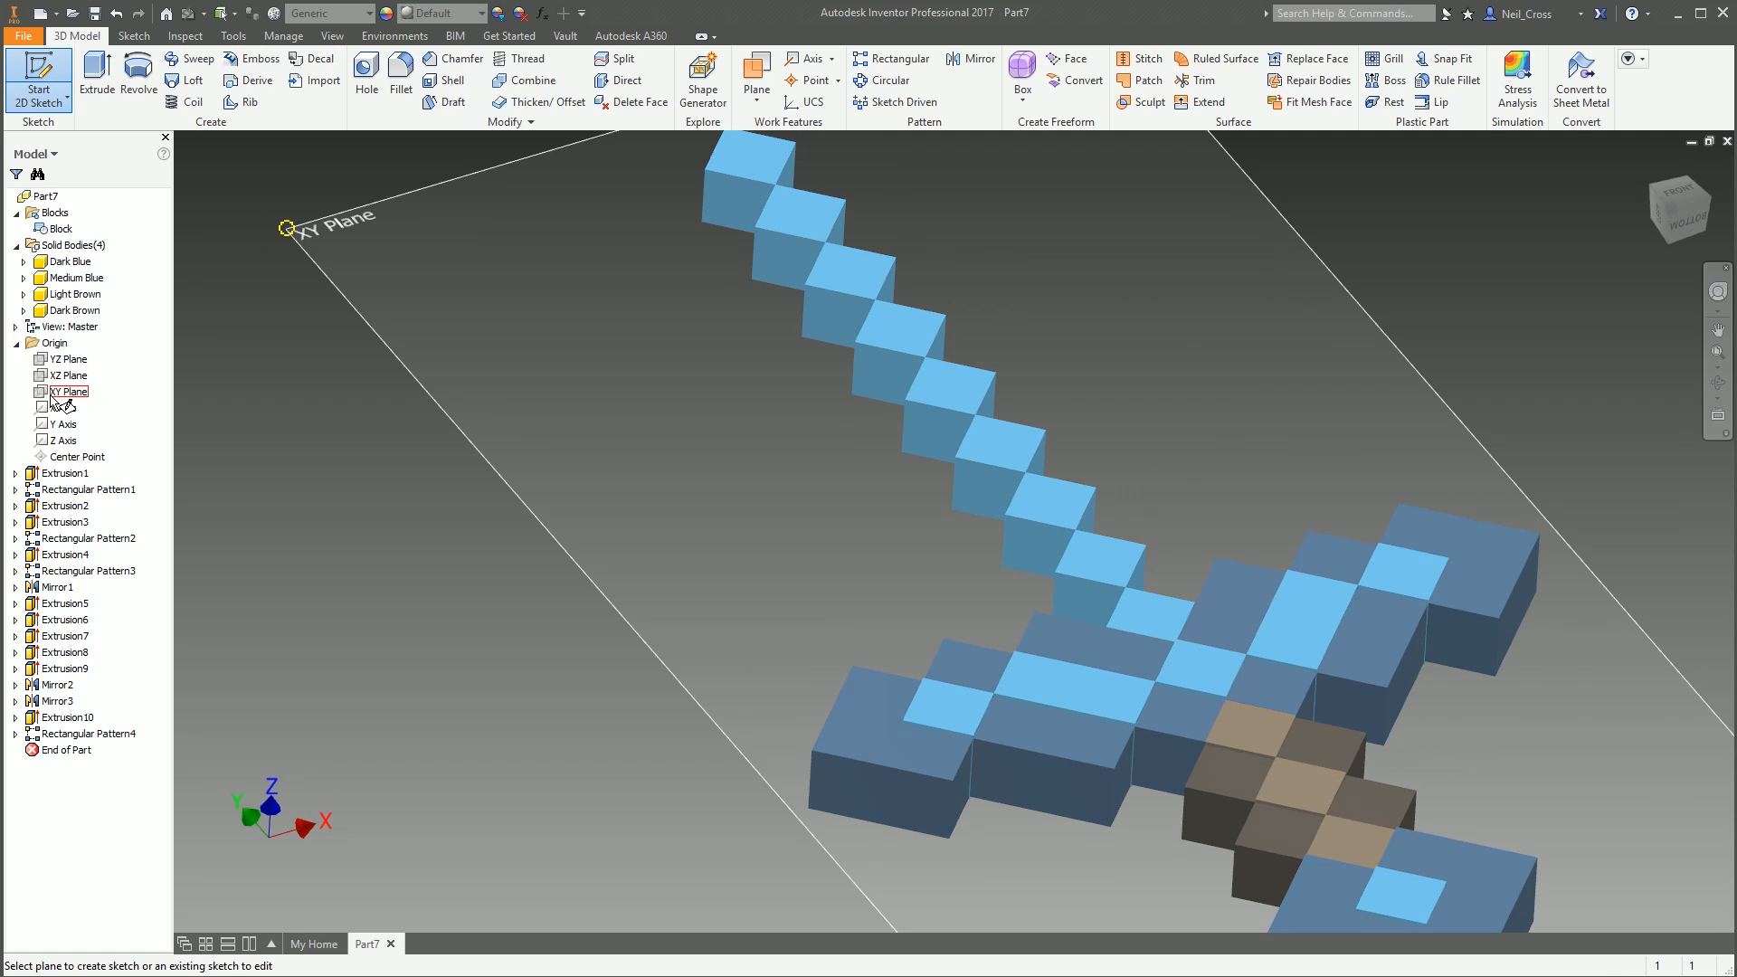
{"action": "left_click", "coordinate": [59, 392]}
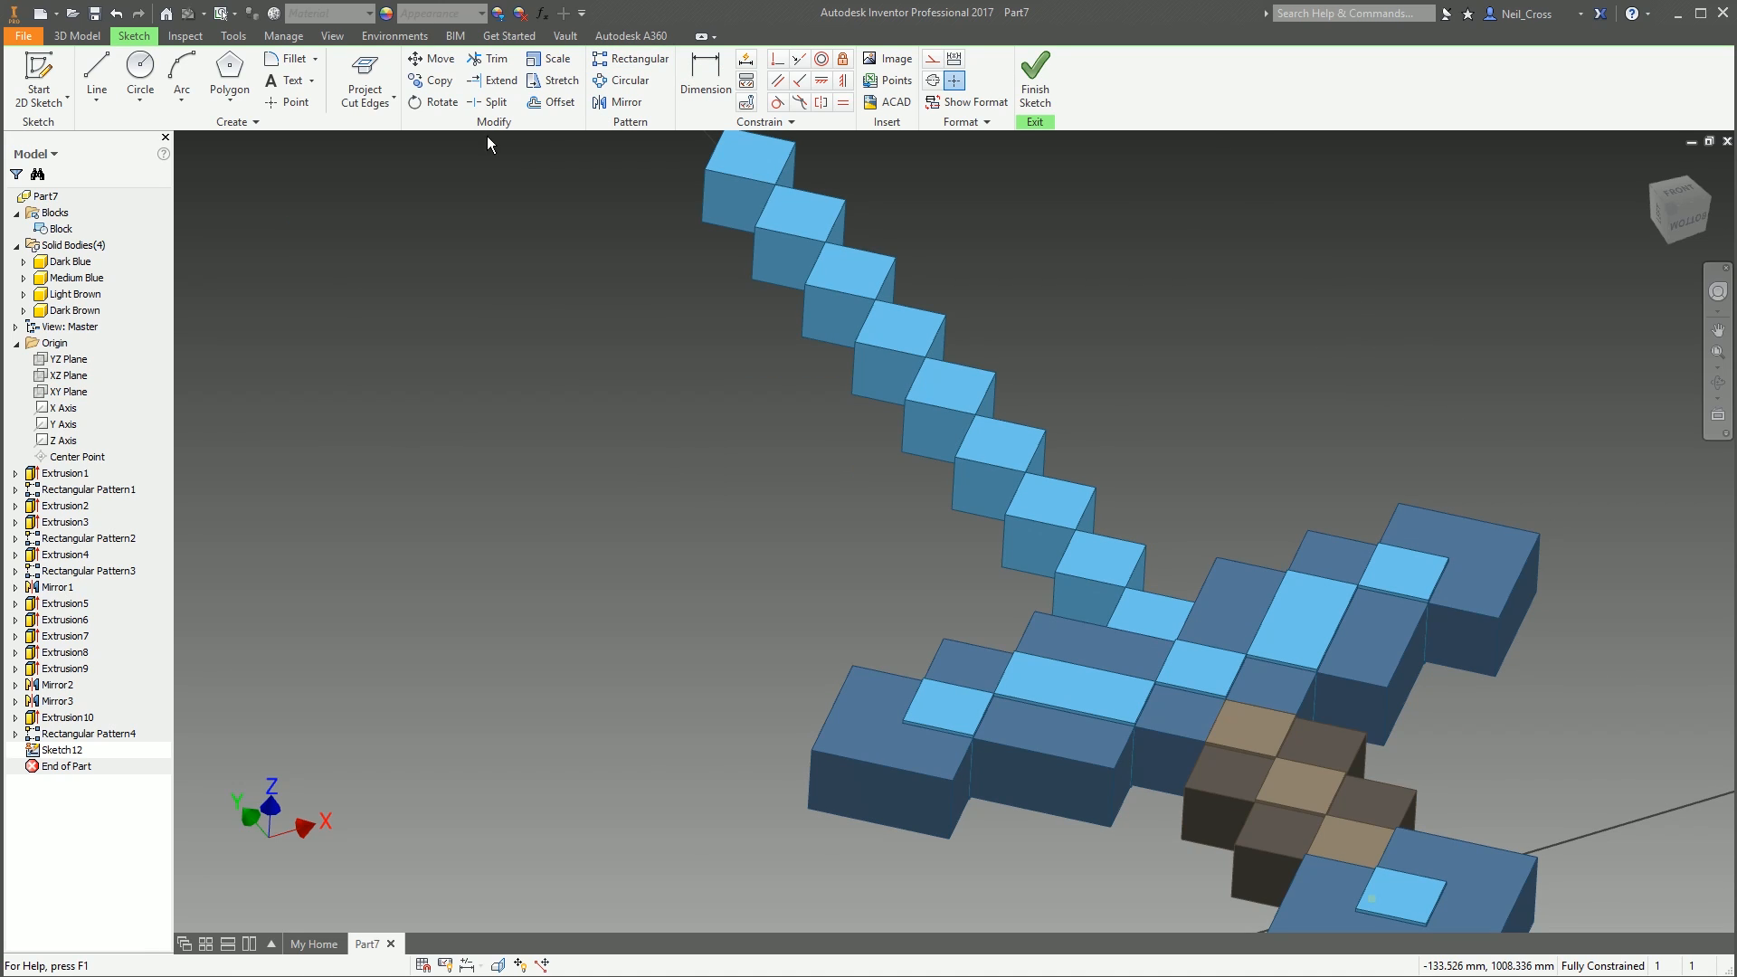
{"action": "key", "text": "F7"}
{"action": "left_click", "coordinate": [360, 76]}
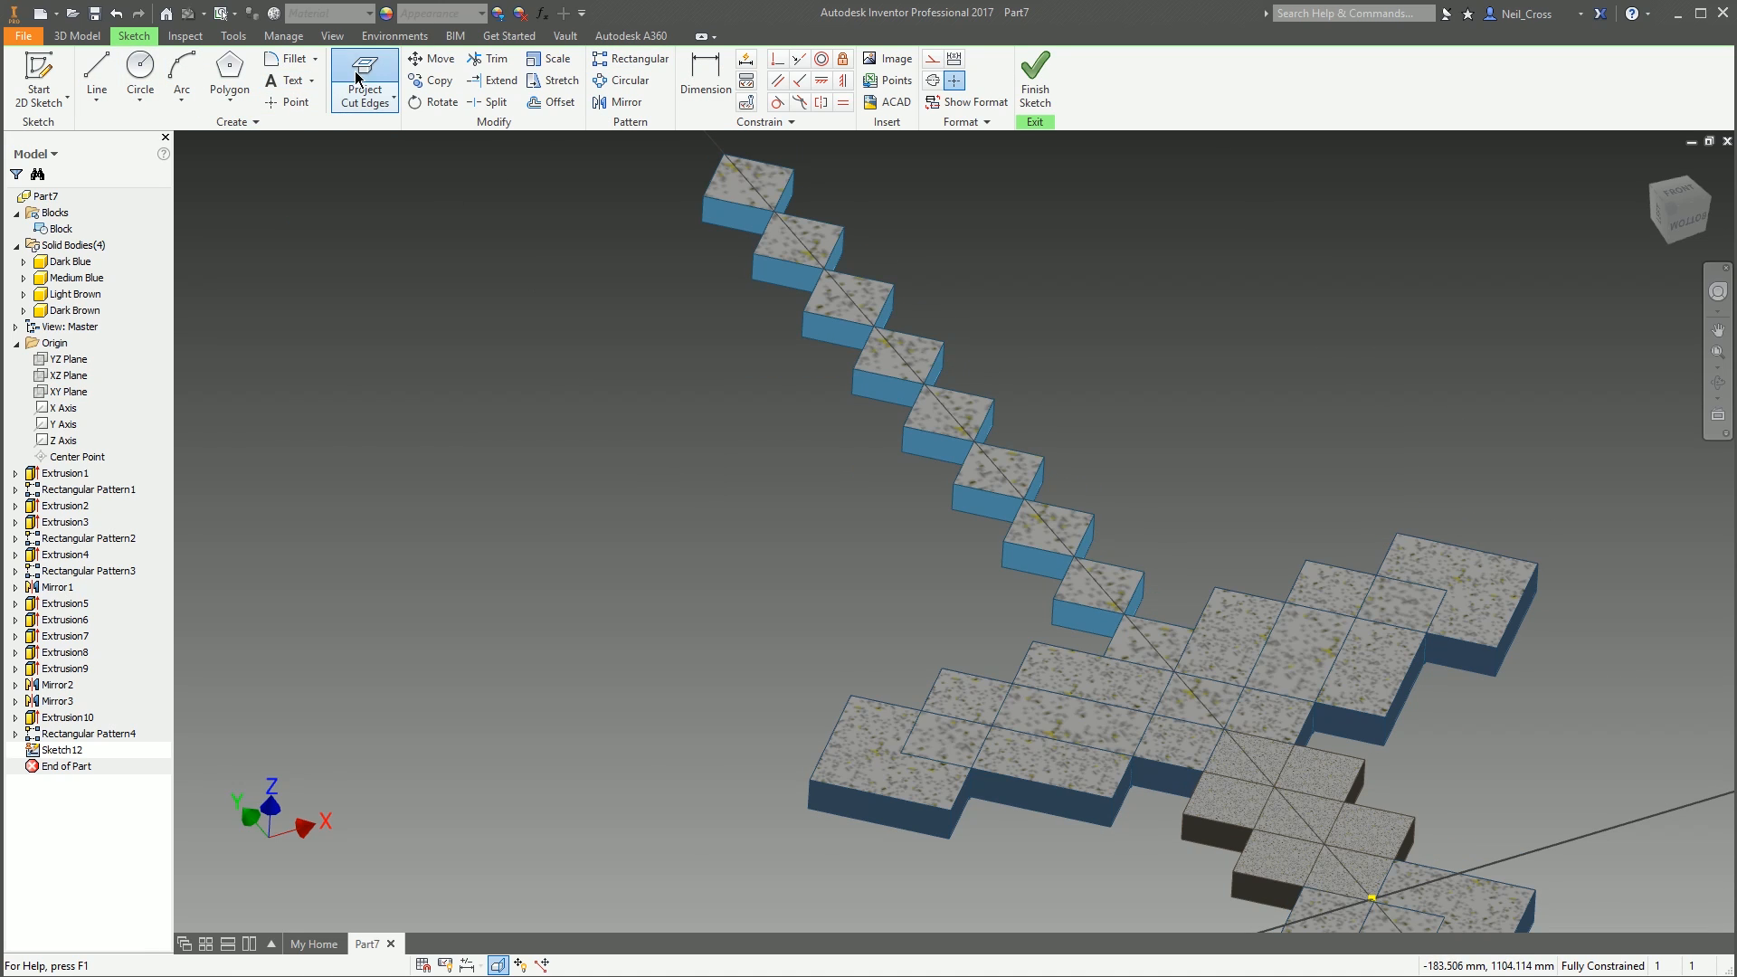
Place a Block instance in the gap between the lowest blade blocks and the crossguard arm, and finish the sketch
{"action": "right_click", "coordinate": [57, 231]}
{"action": "left_click", "coordinate": [122, 342]}
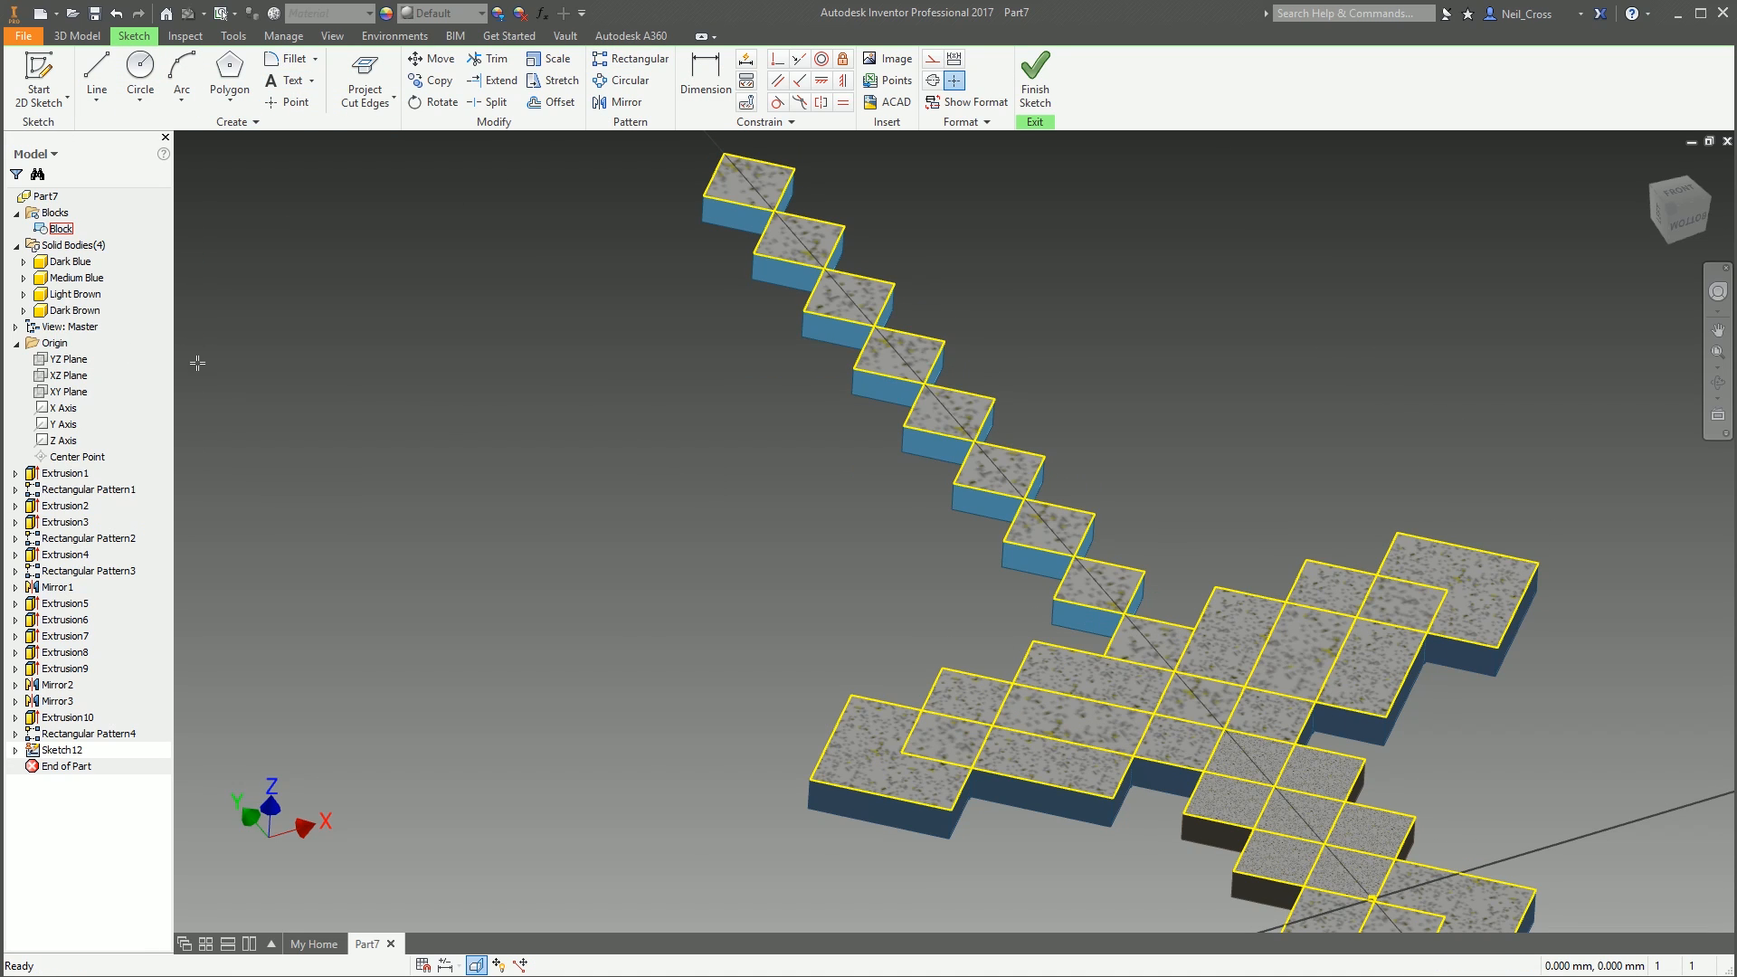
{"action": "scroll", "coordinate": [854, 539], "scroll_direction": "down", "scroll_amount": 2}
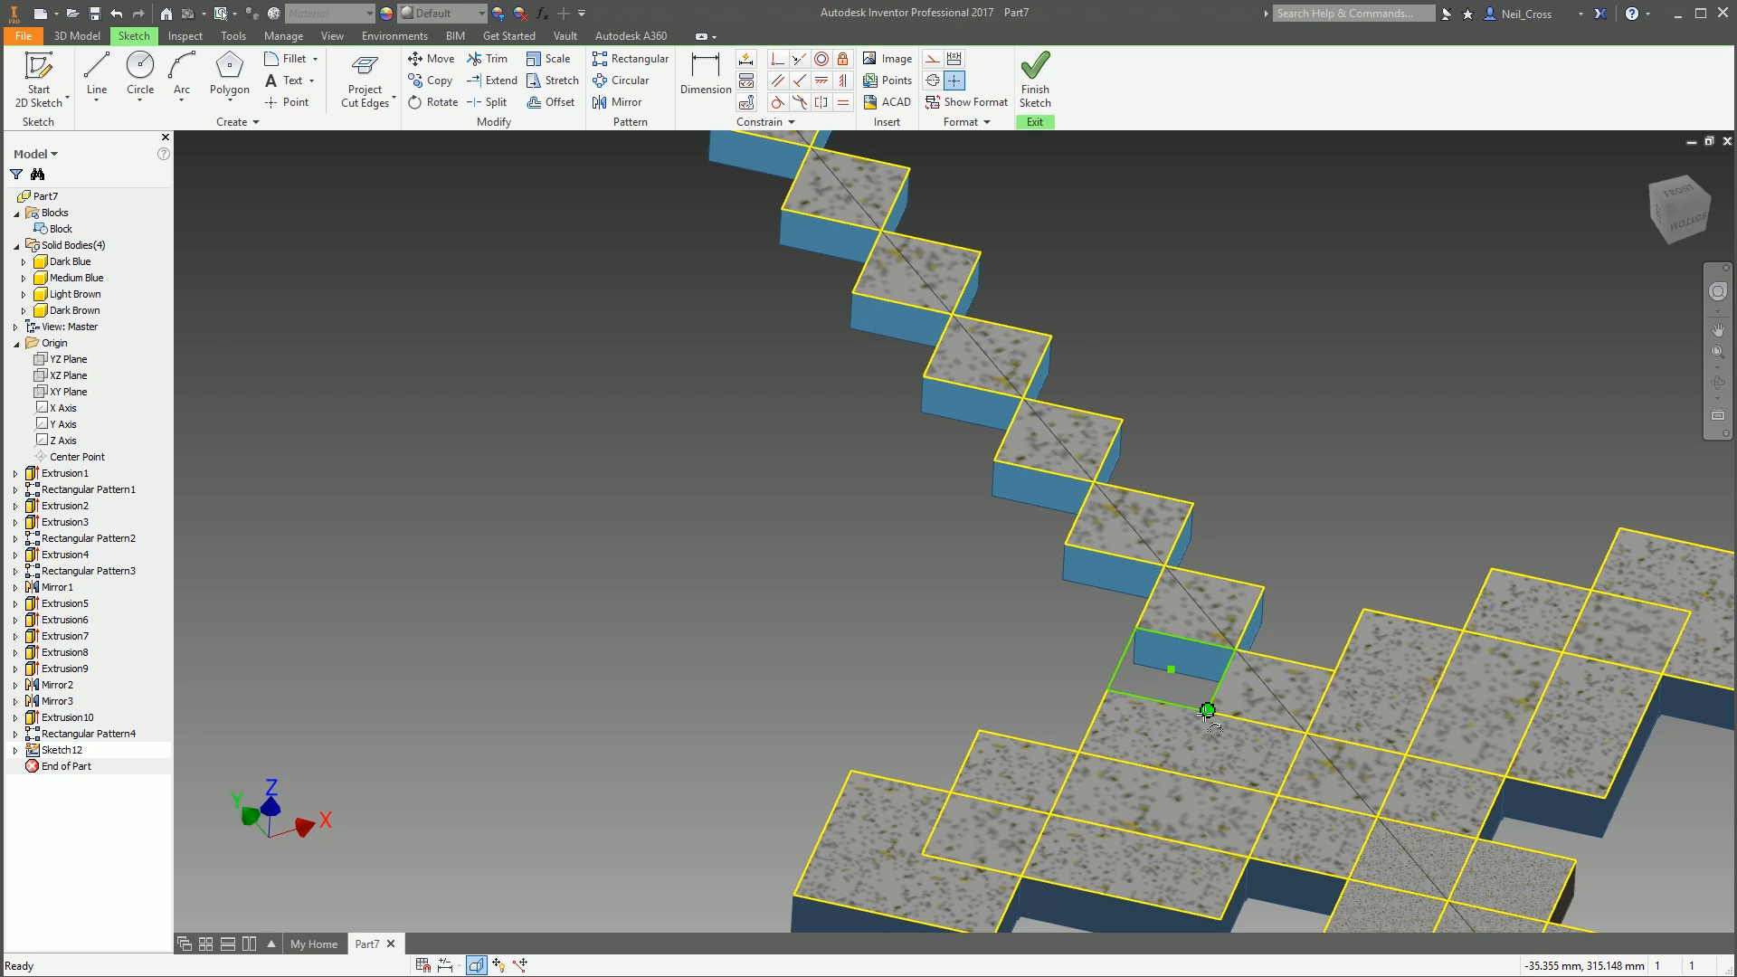
{"action": "left_click", "coordinate": [1207, 710]}
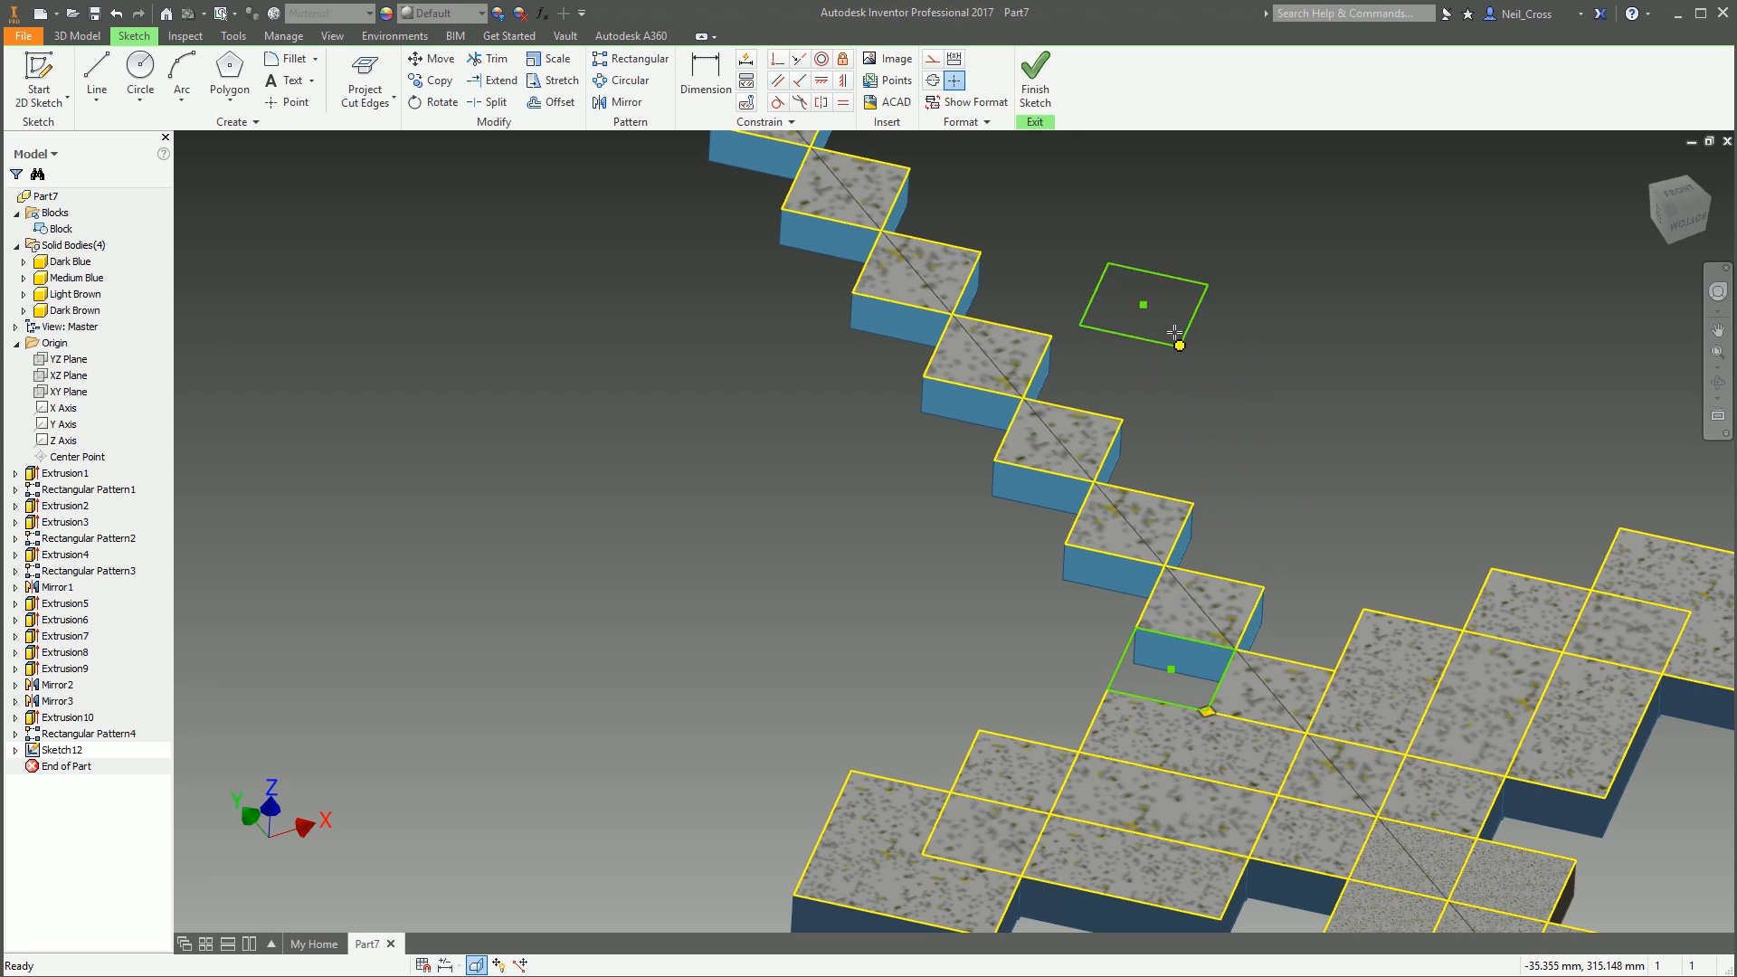
{"action": "left_click", "coordinate": [1035, 77]}
Extrude the block beside the blade base symmetrically by BlkSize-5 as a new solid body
{"action": "left_click", "coordinate": [97, 77]}
{"action": "scroll", "coordinate": [991, 558], "scroll_direction": "up", "scroll_amount": 2}
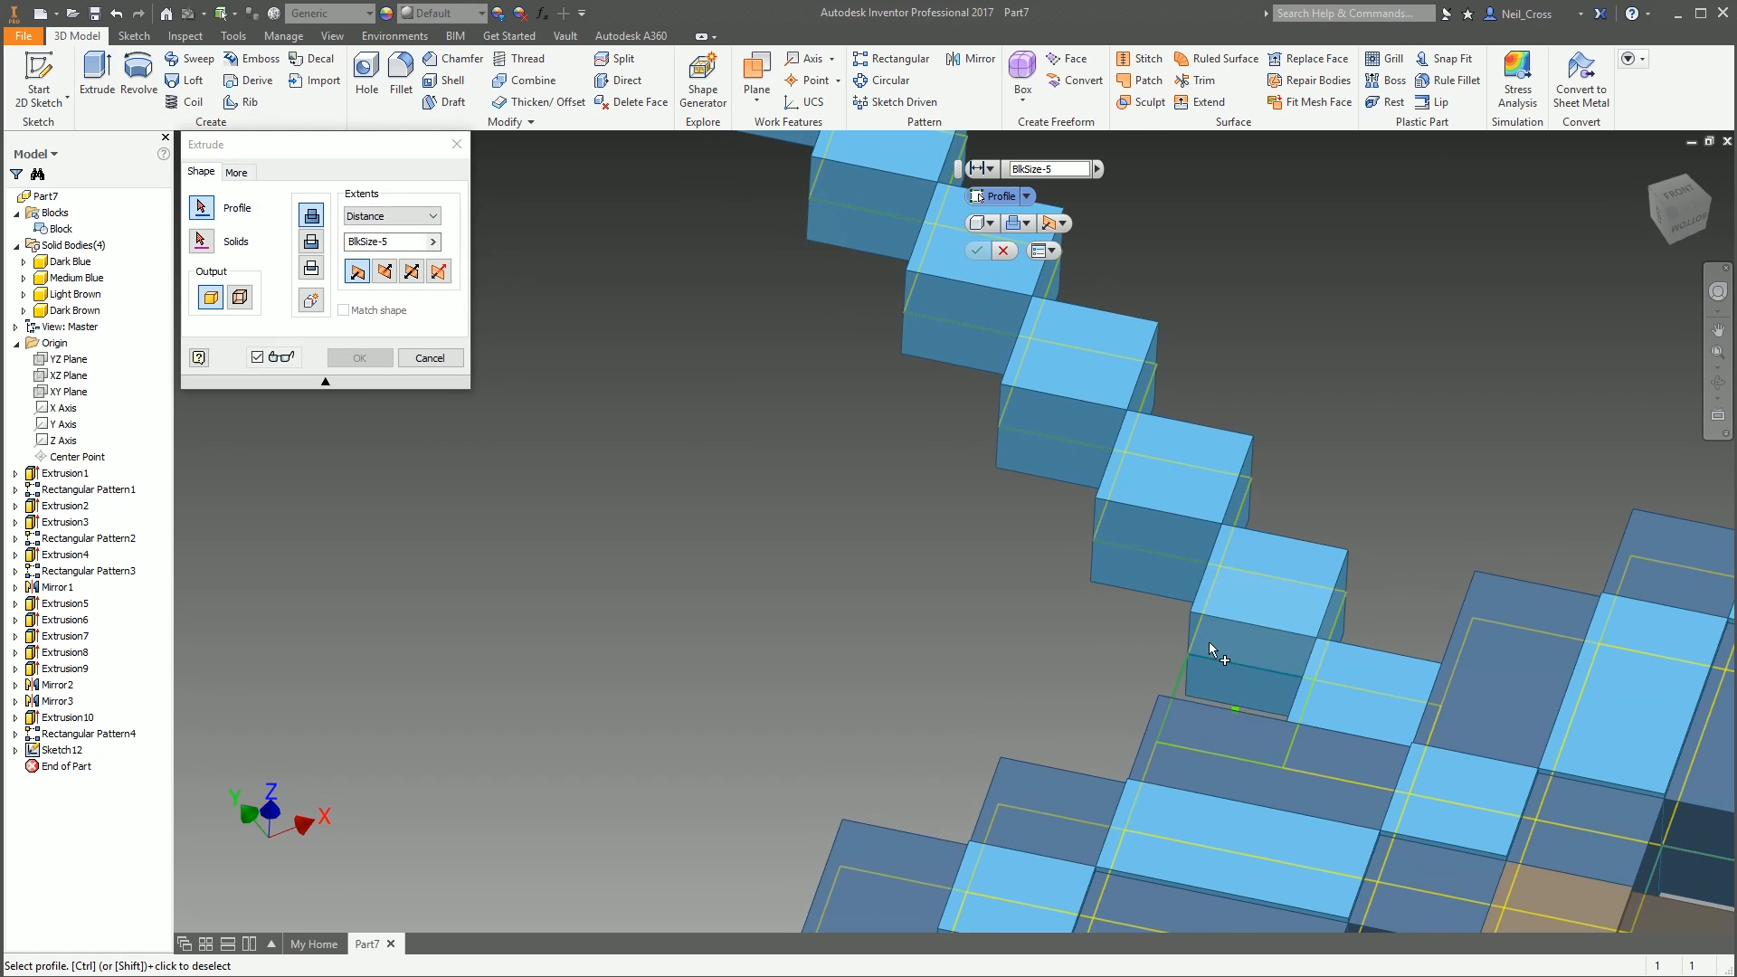
{"action": "left_click", "coordinate": [1226, 684]}
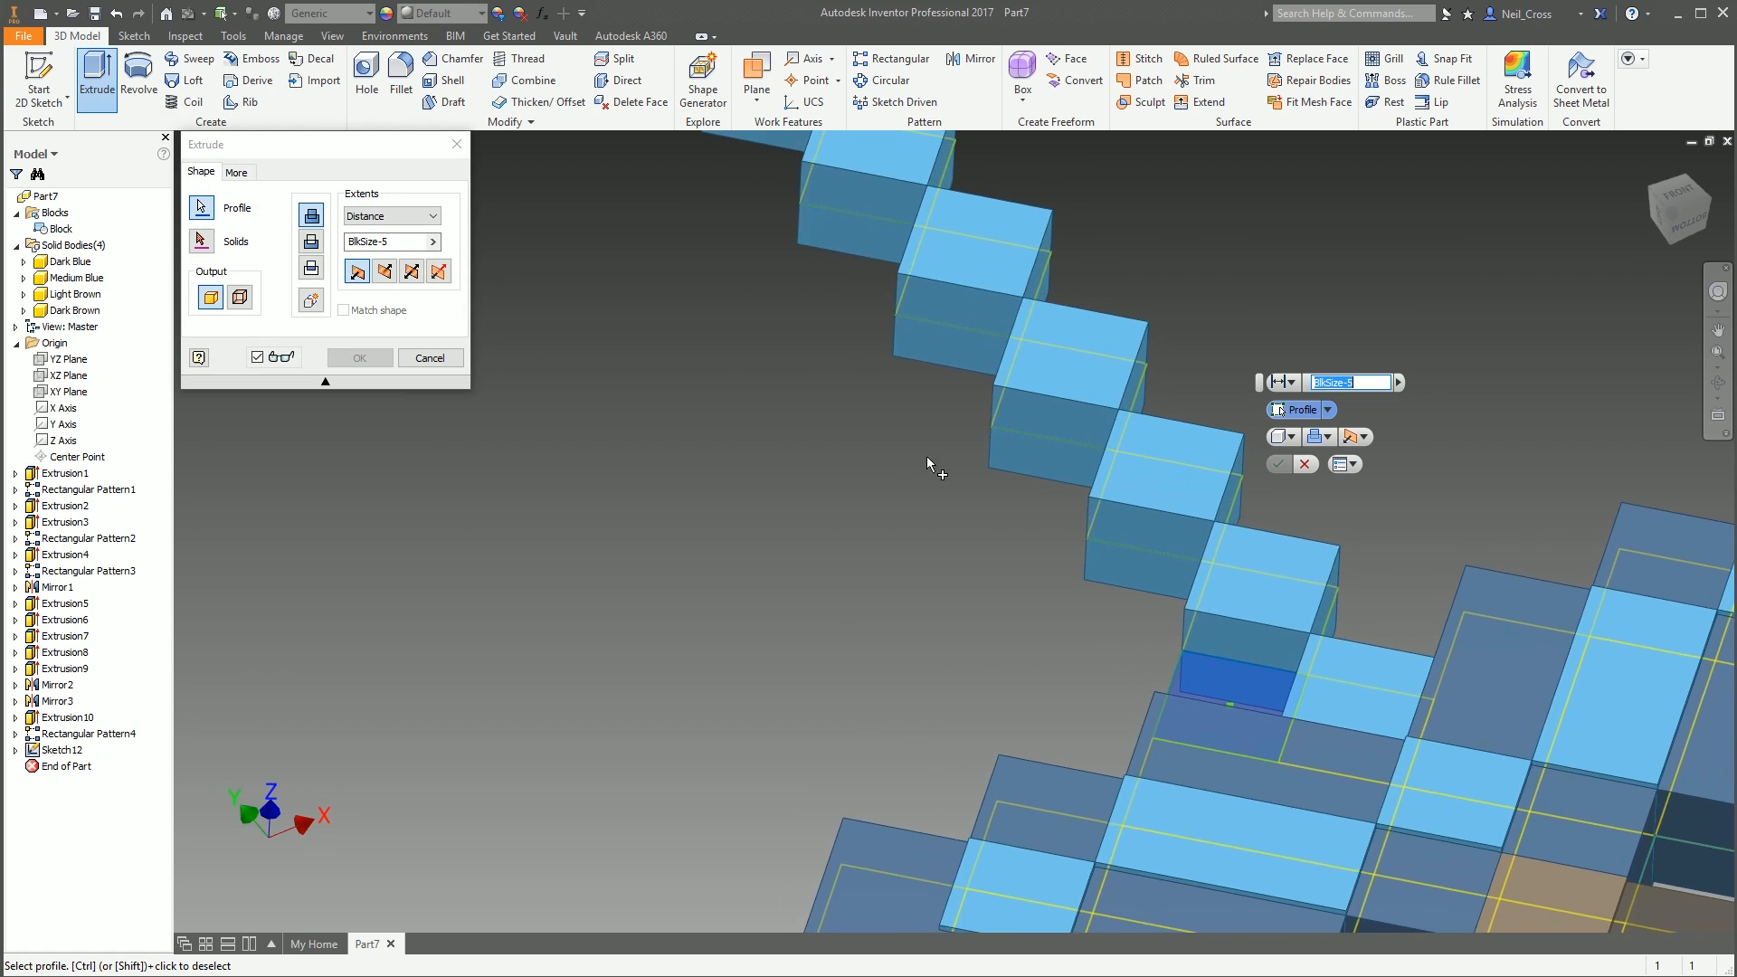
{"action": "left_click", "coordinate": [412, 272]}
{"action": "left_click", "coordinate": [312, 301]}
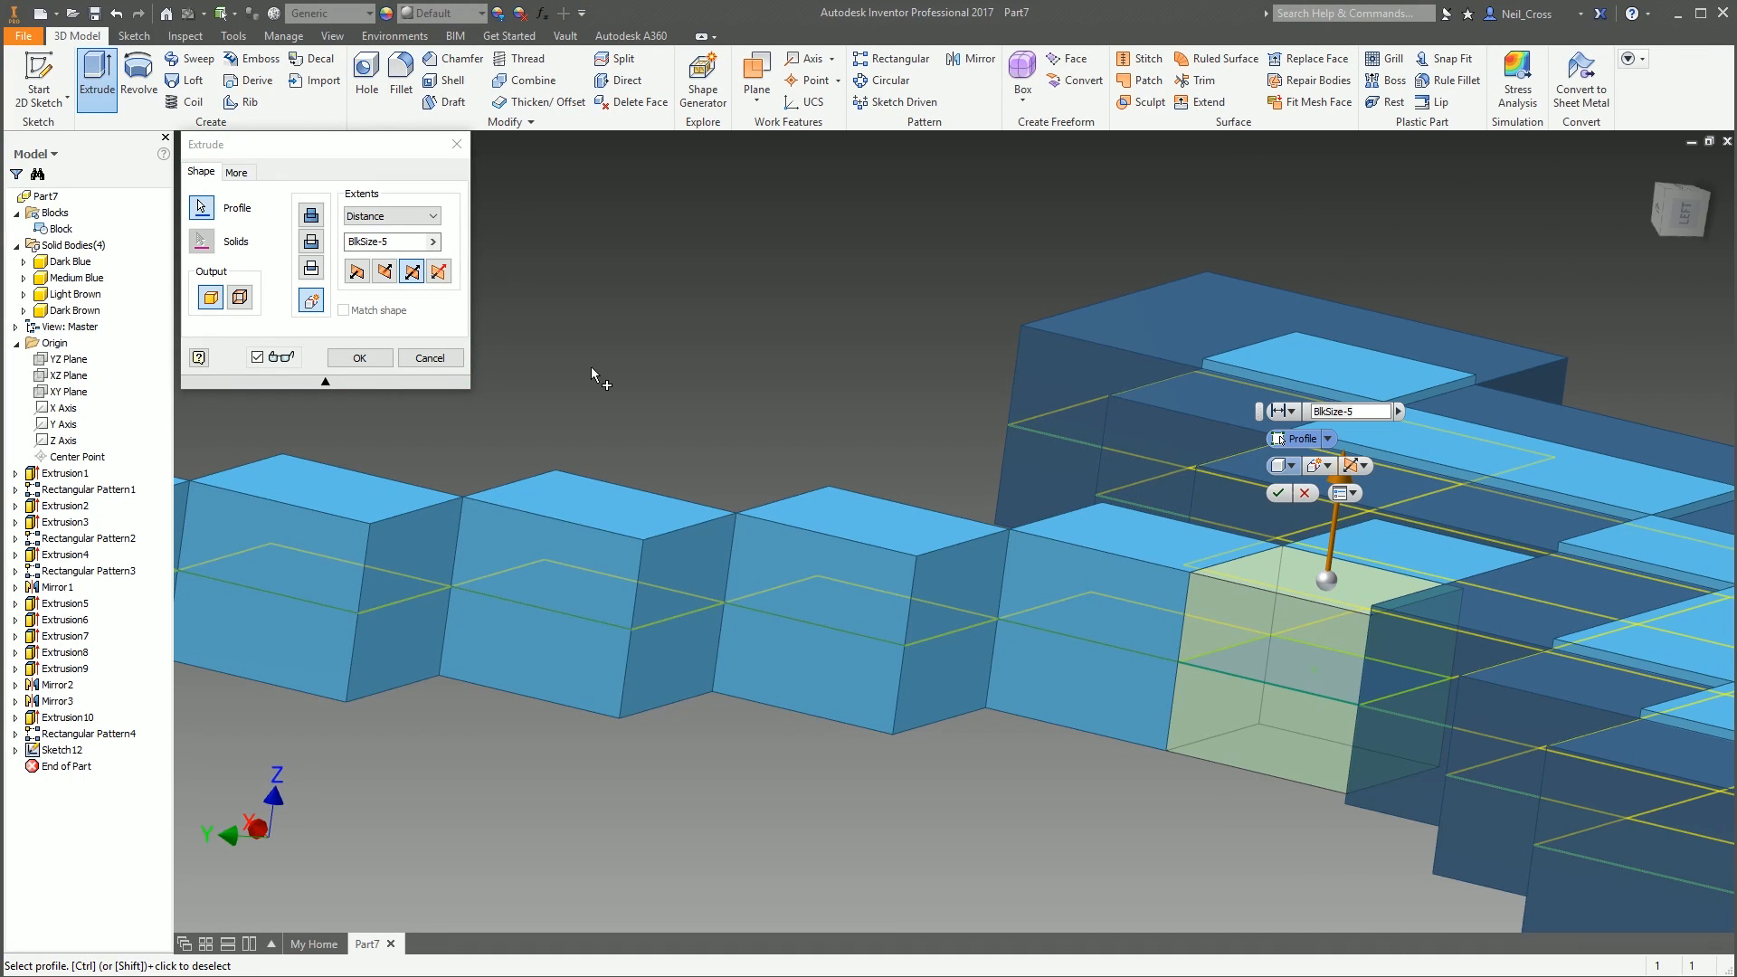
{"action": "left_click", "coordinate": [365, 362]}
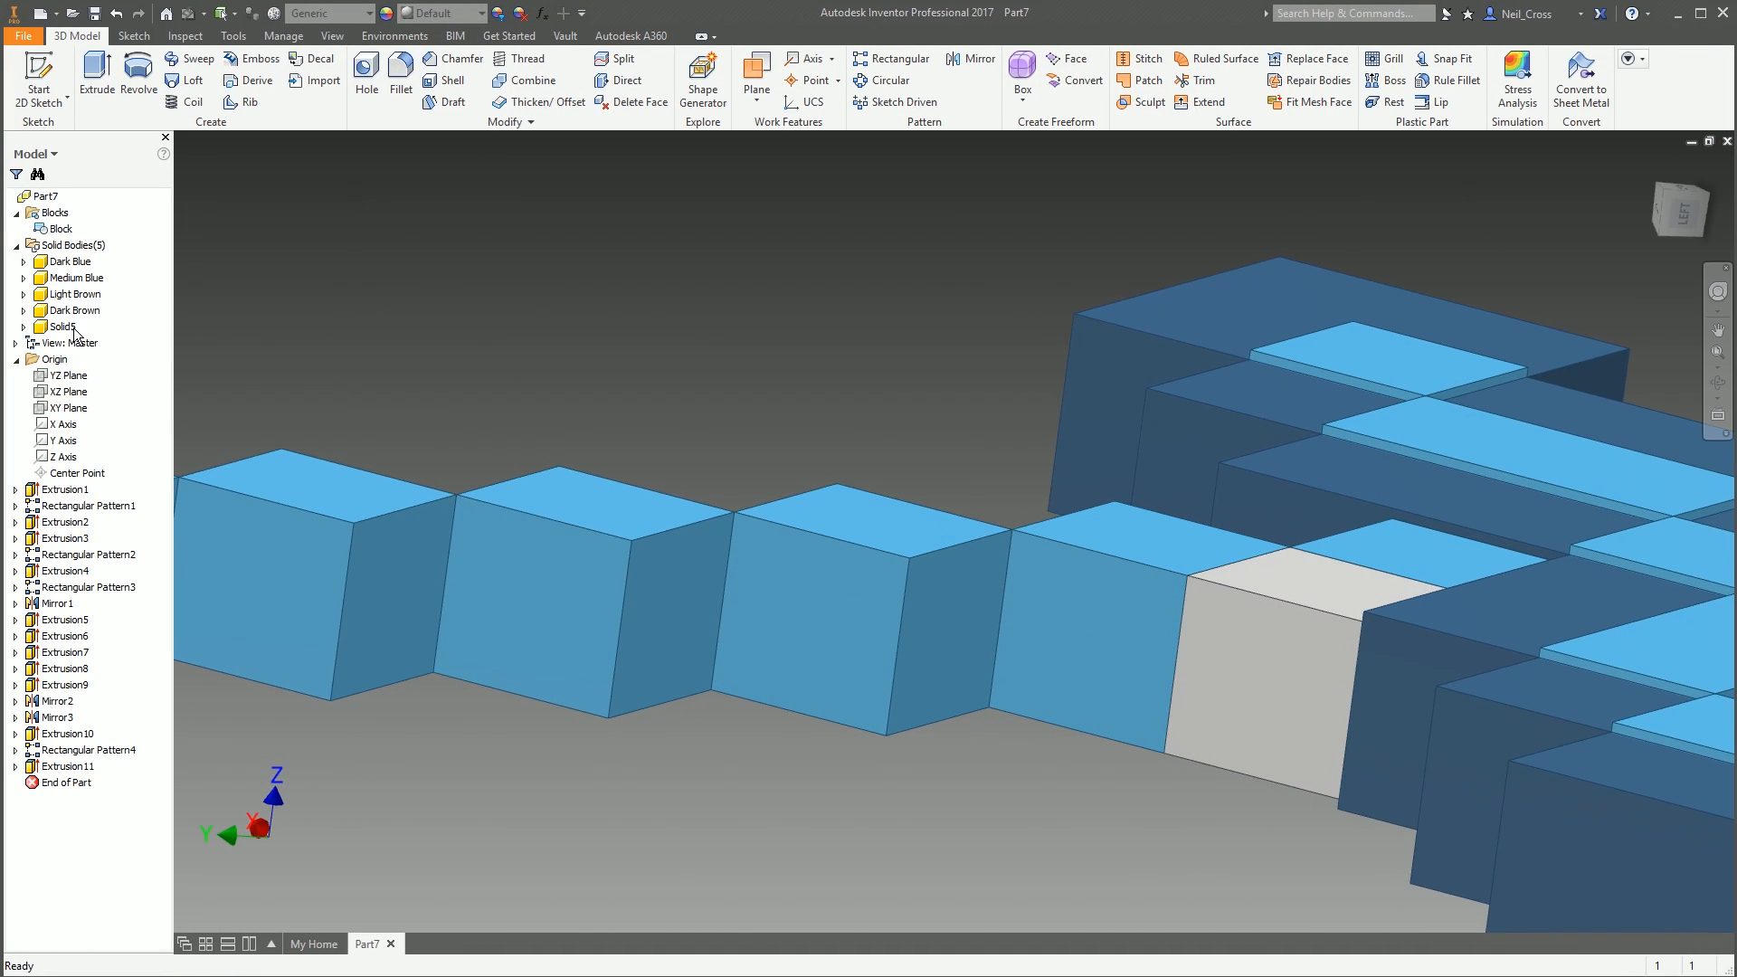
Rename the new solid body as Light Blue
{"action": "left_click", "coordinate": [63, 327]}
{"action": "type", "text": "Light Blue"}
{"action": "key", "text": "Return"}
Duplicate the Medium Blue document appearance for the Light Blue body and name the copy Light Blue
{"action": "left_click", "coordinate": [387, 12]}
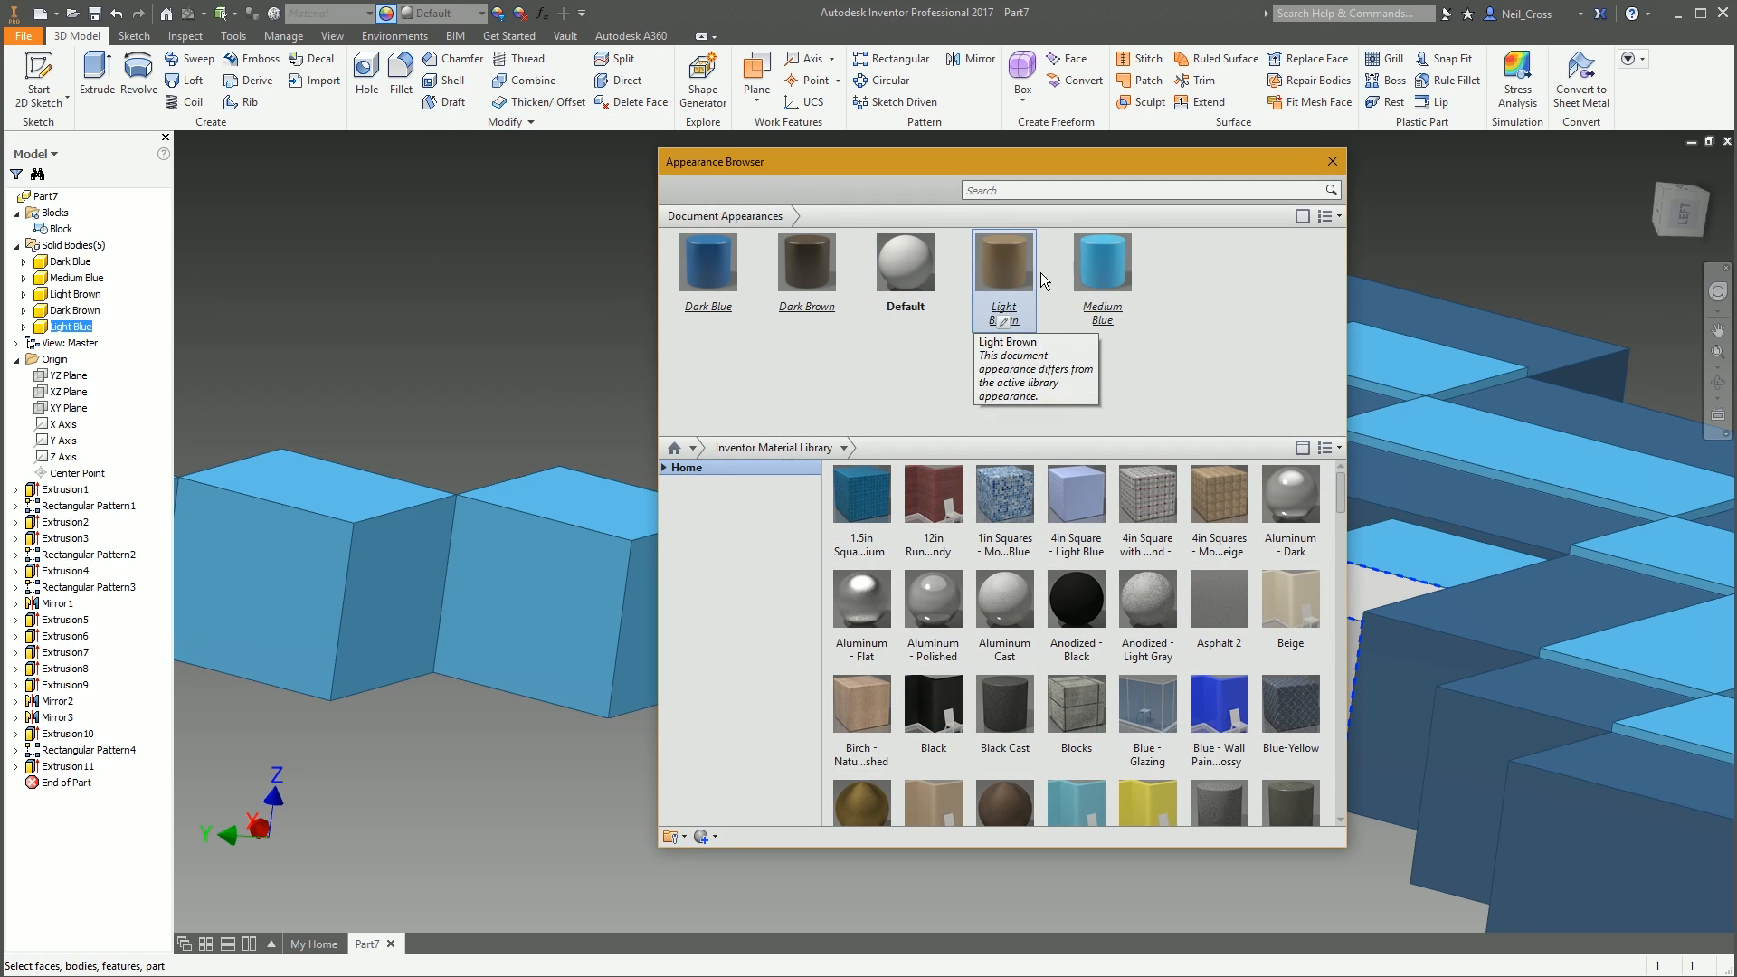
{"action": "right_click", "coordinate": [1106, 267]}
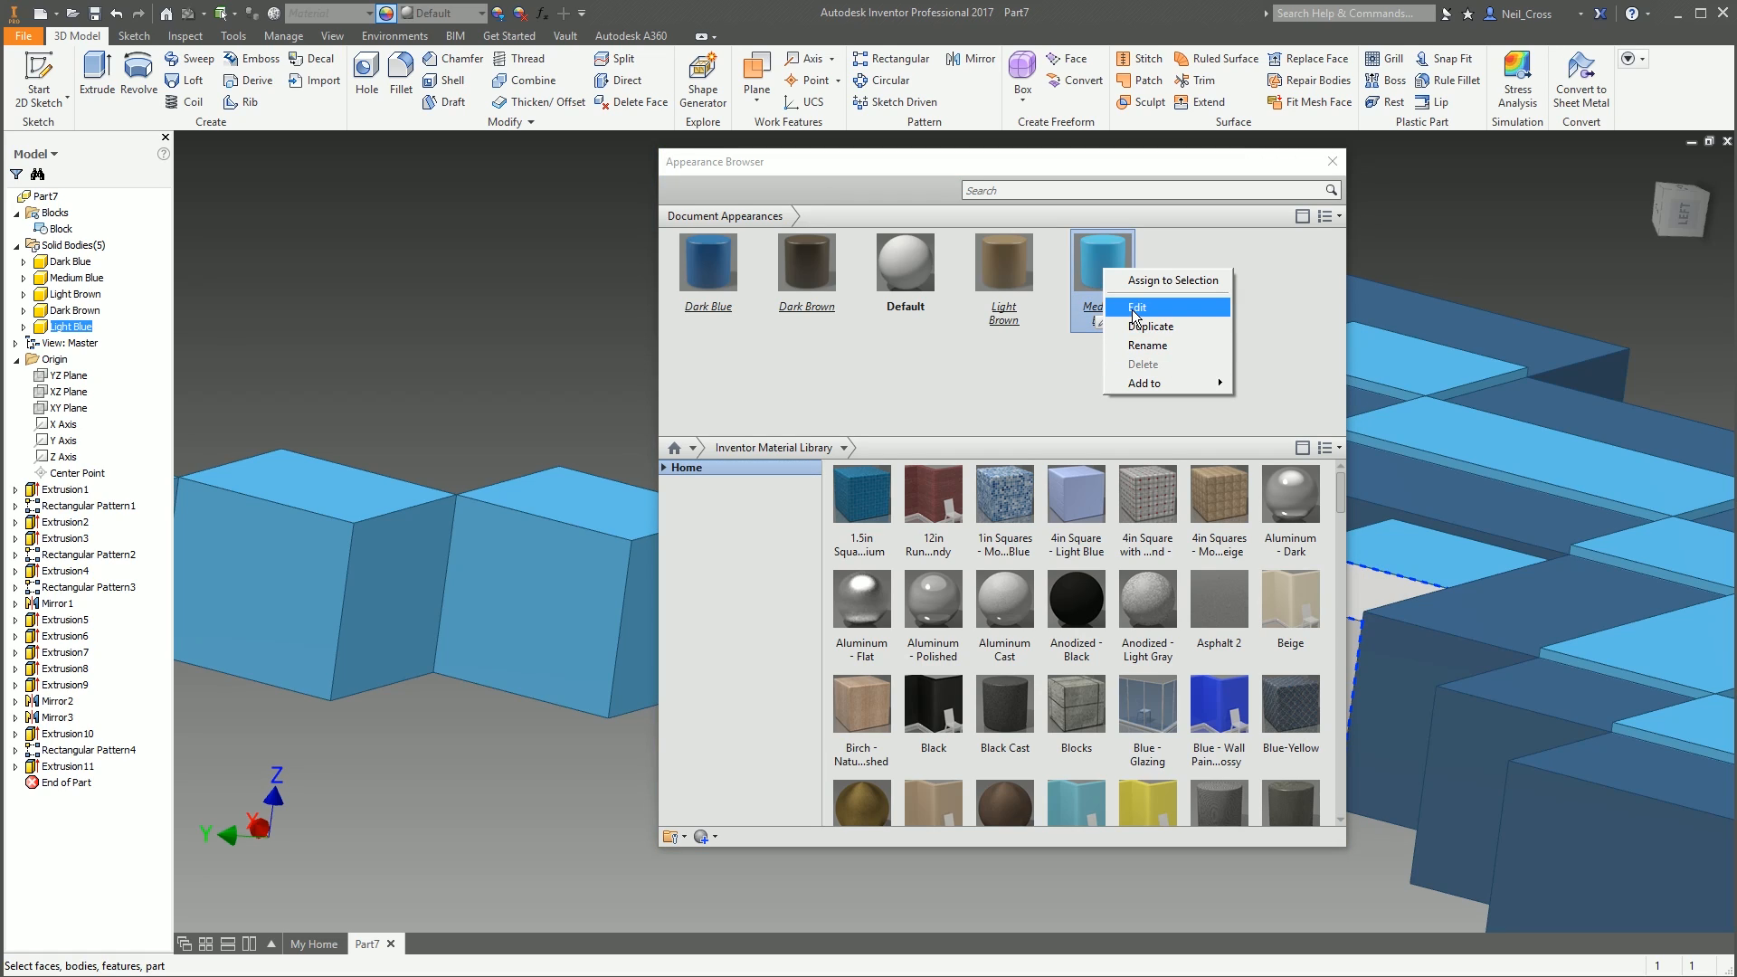
{"action": "left_click", "coordinate": [1149, 329]}
{"action": "type", "text": "L"}
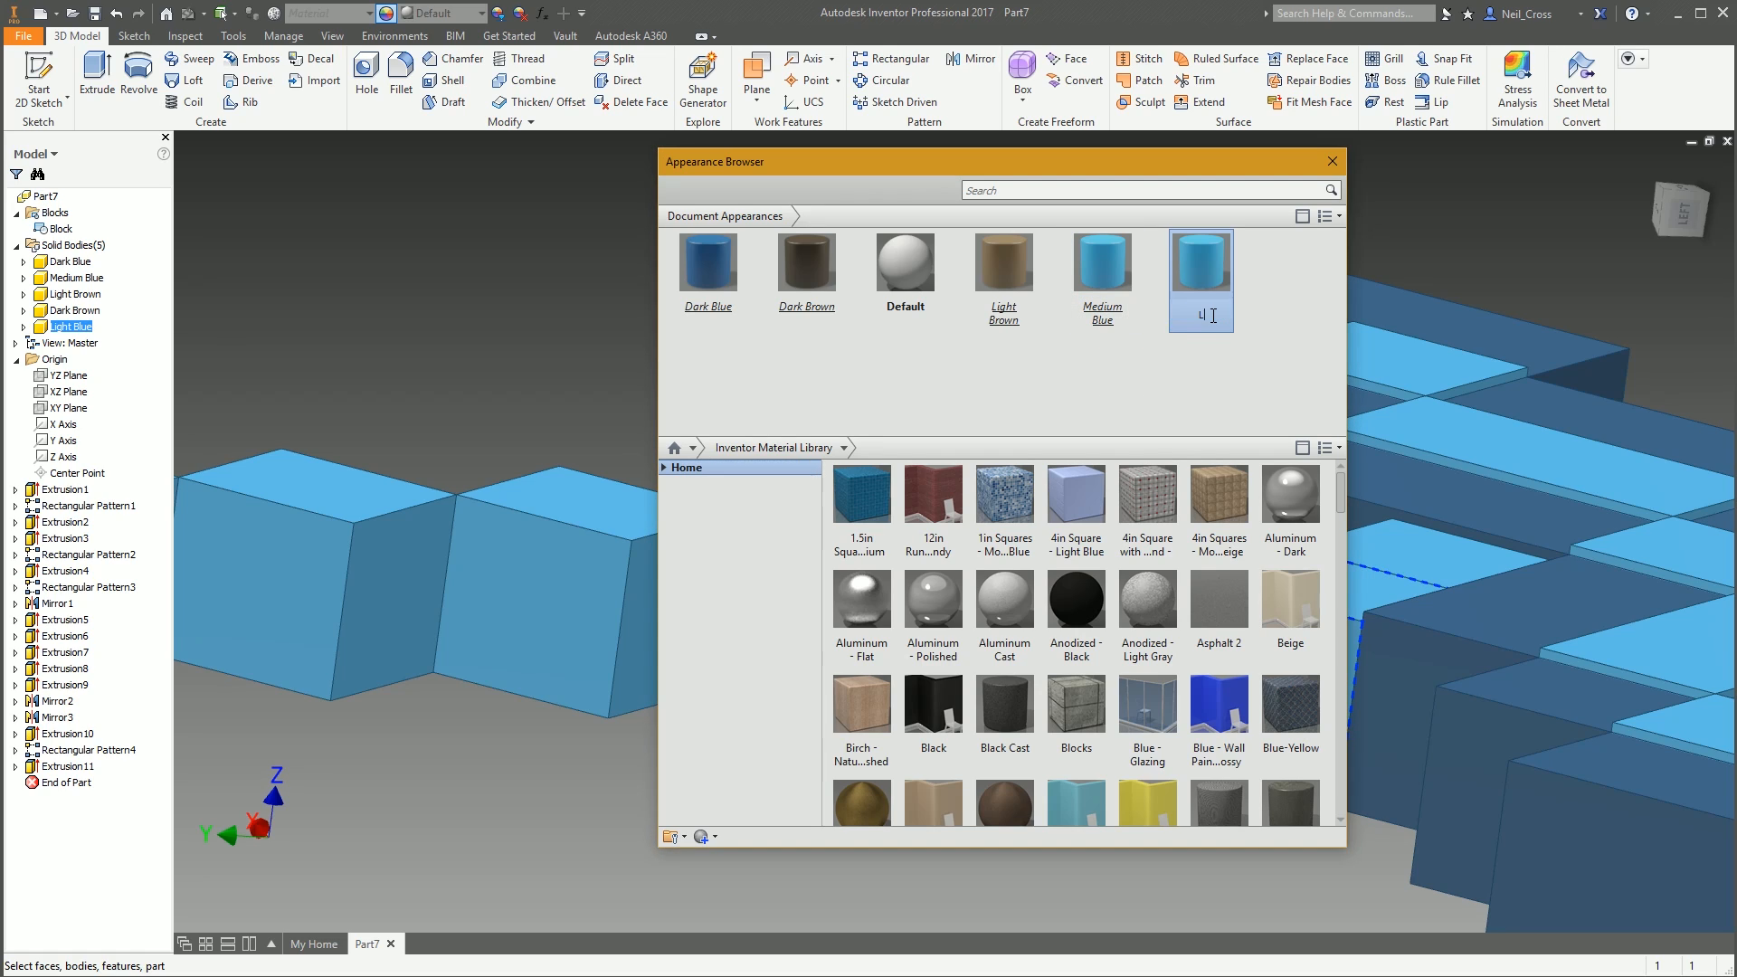
{"action": "type", "text": "ight Blue"}
{"action": "key", "text": "Return"}
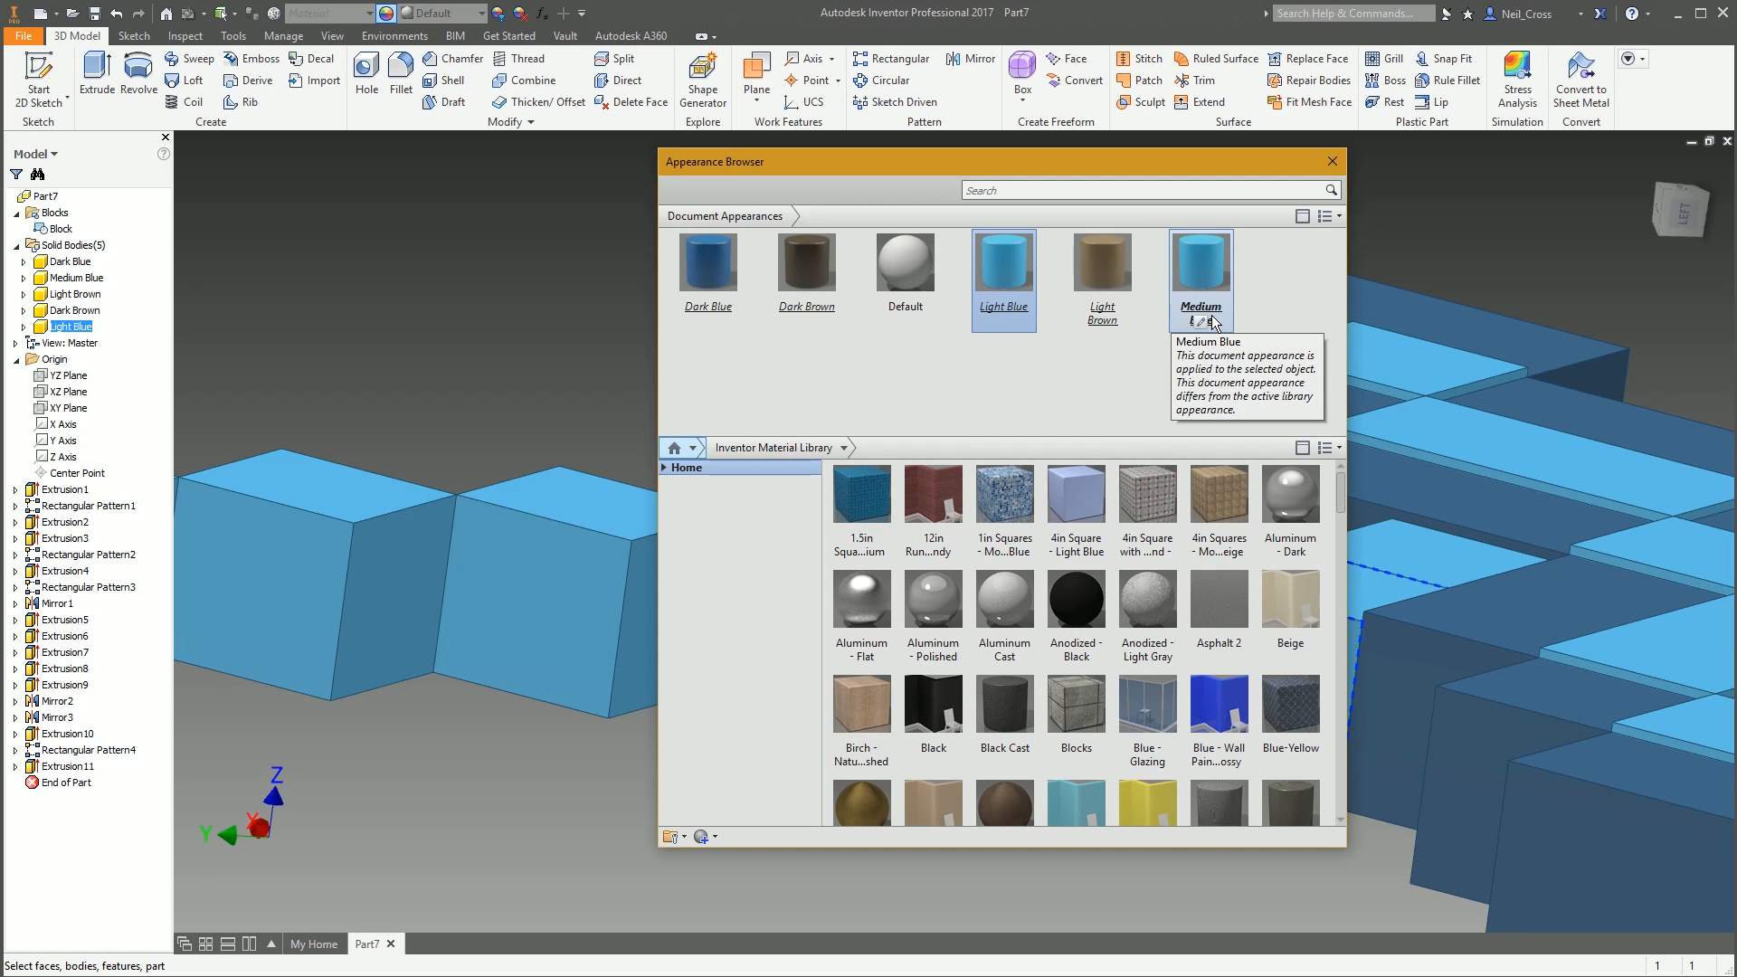
Lighten the Light Blue appearance to RGB 196 225 238 and close the appearance browser
{"action": "double_click", "coordinate": [1006, 319]}
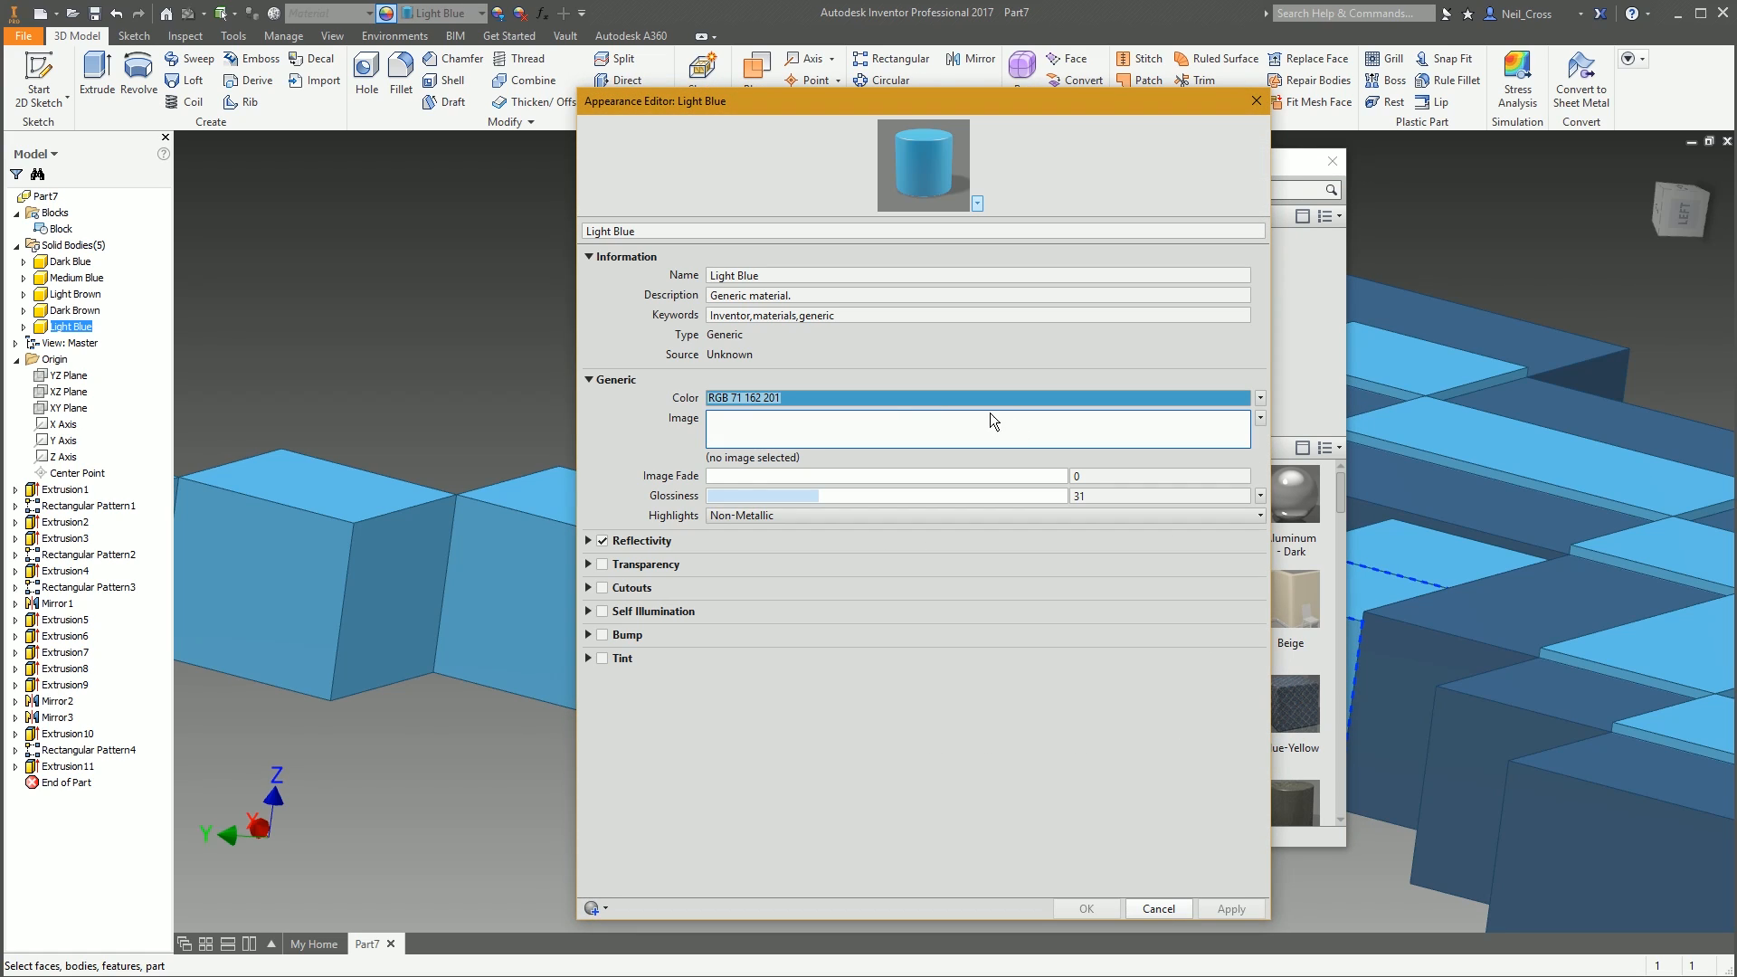
{"action": "left_click", "coordinate": [851, 389]}
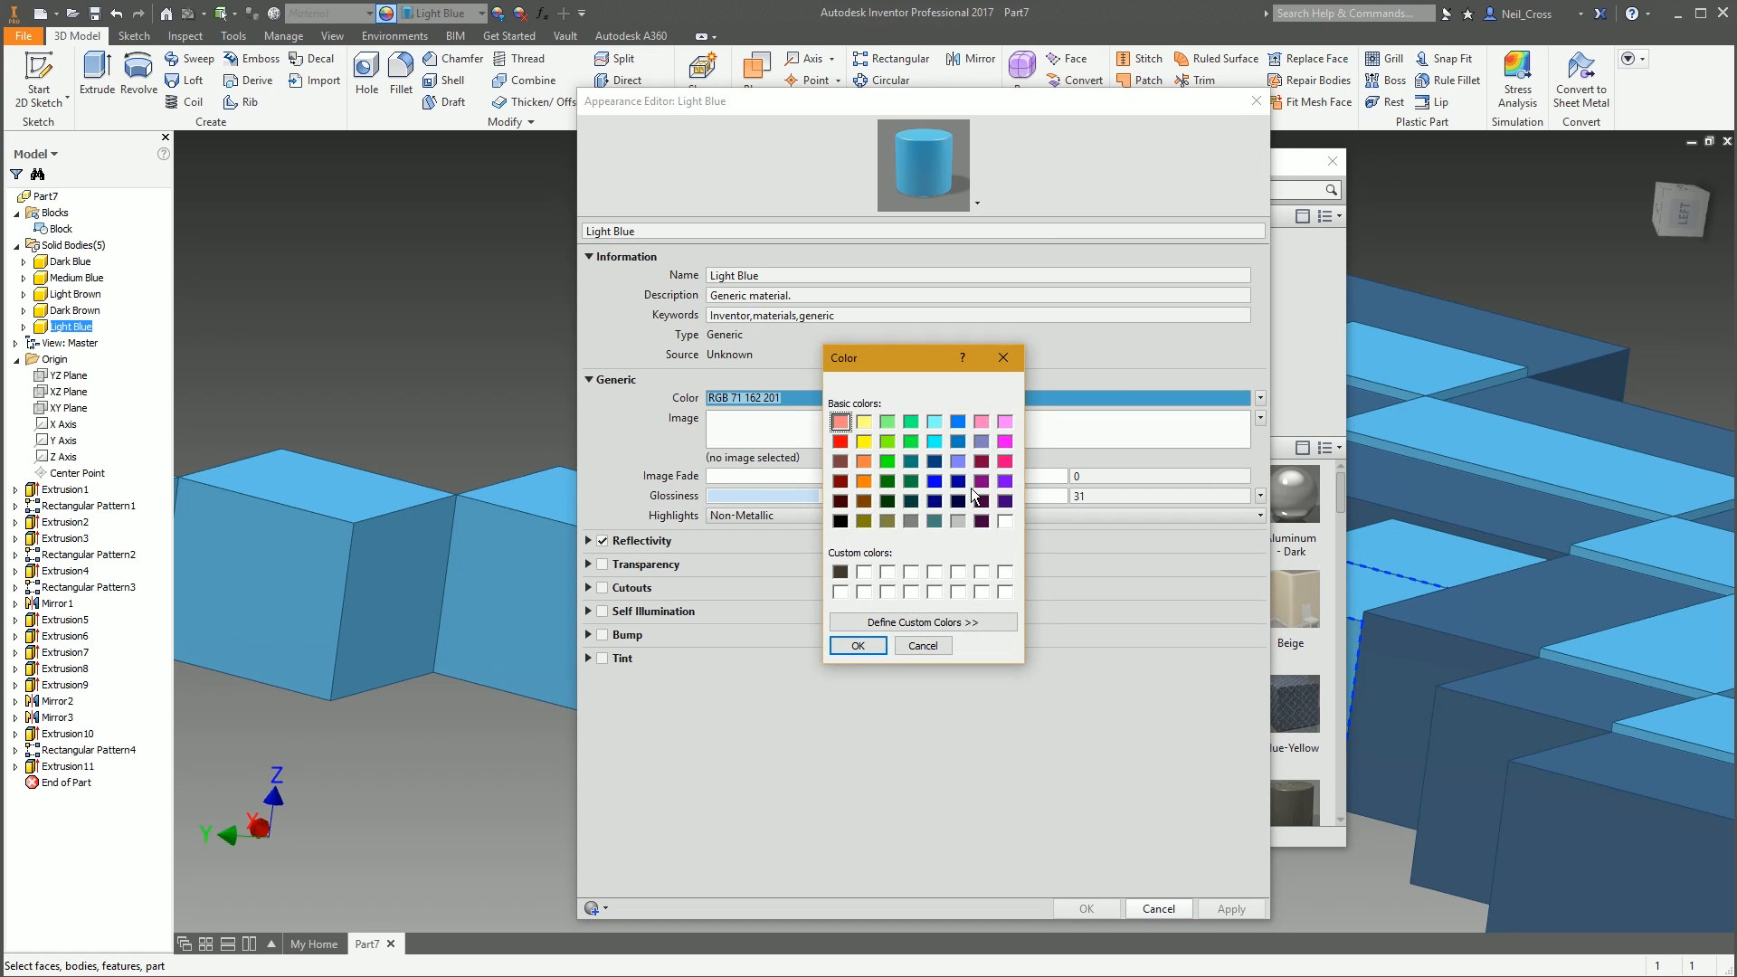
{"action": "left_click", "coordinate": [922, 622]}
{"action": "left_click_drag", "start_coordinate": [1230, 478], "coordinate": [1233, 450]}
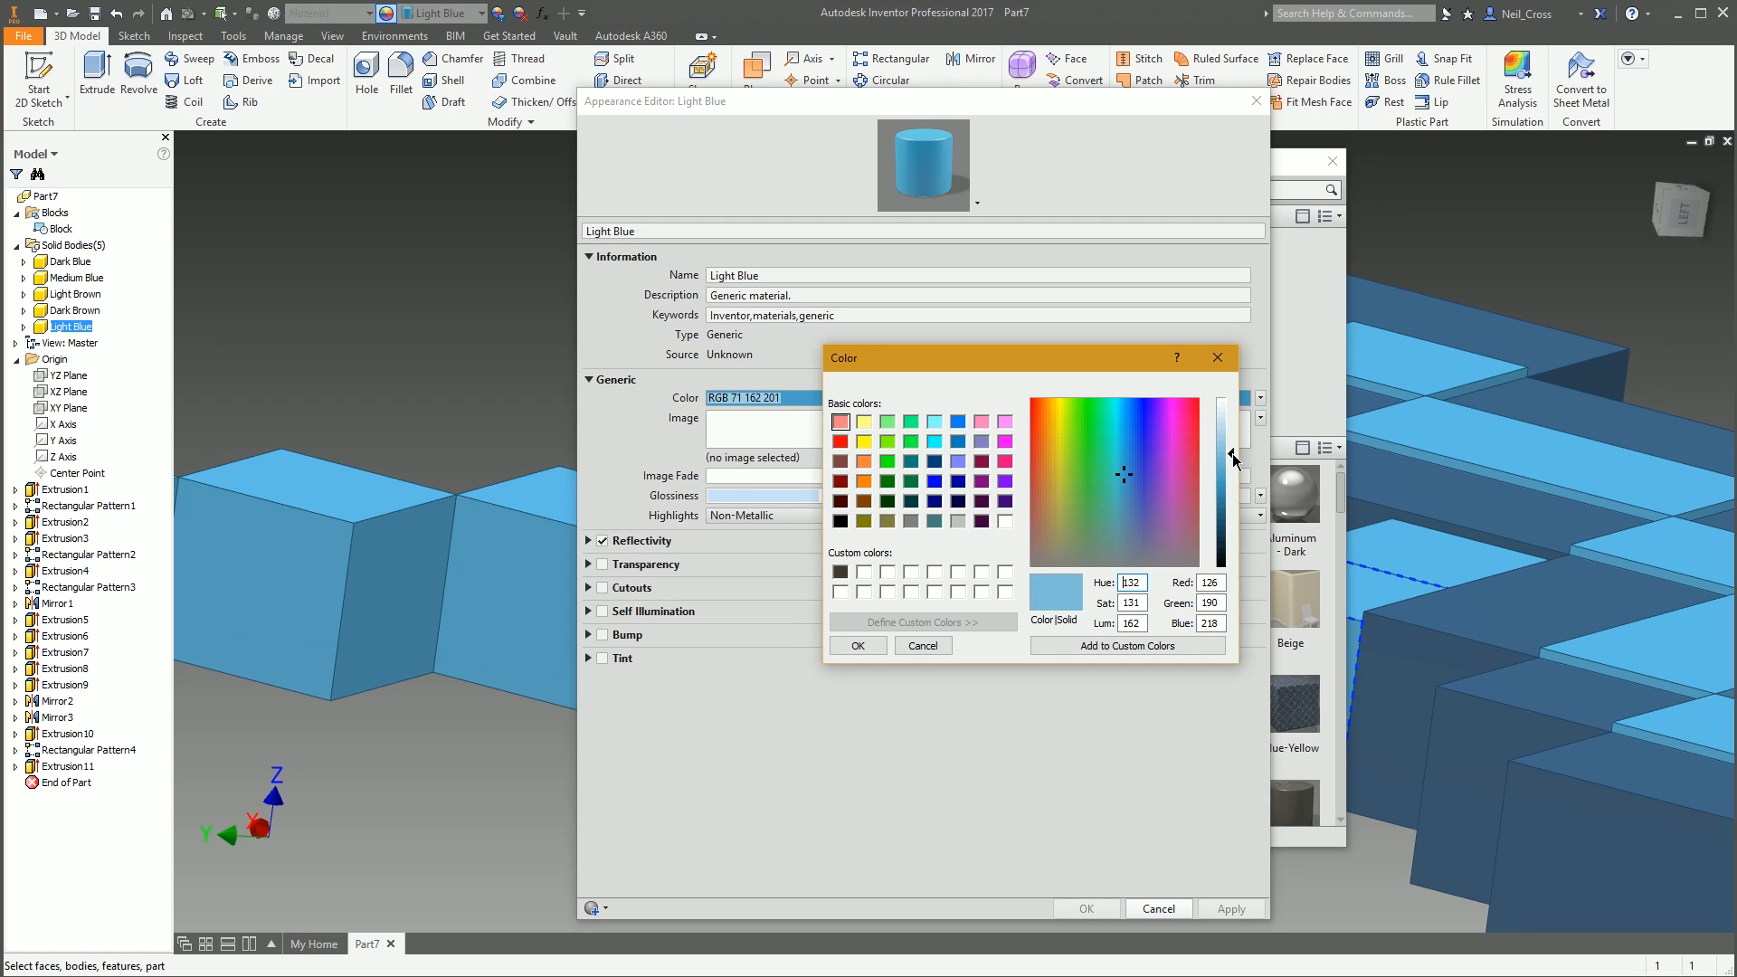
{"action": "left_click_drag", "start_coordinate": [1236, 459], "coordinate": [1237, 450]}
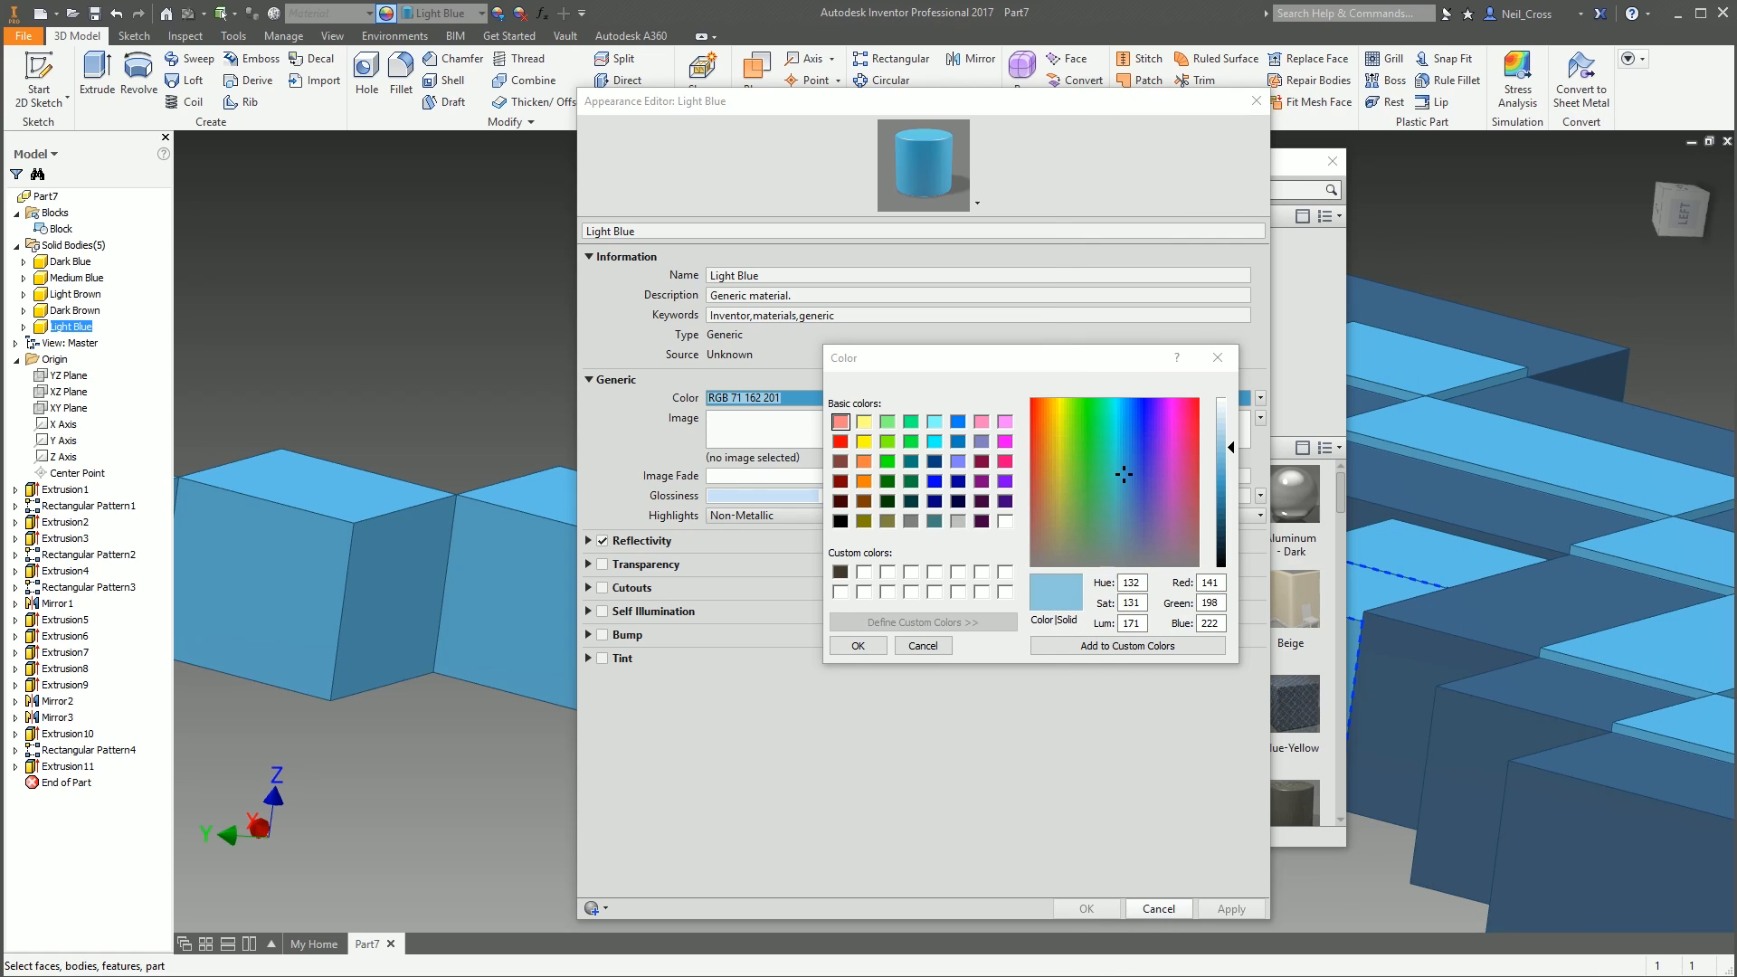
{"action": "left_click_drag", "start_coordinate": [1234, 450], "coordinate": [1235, 424]}
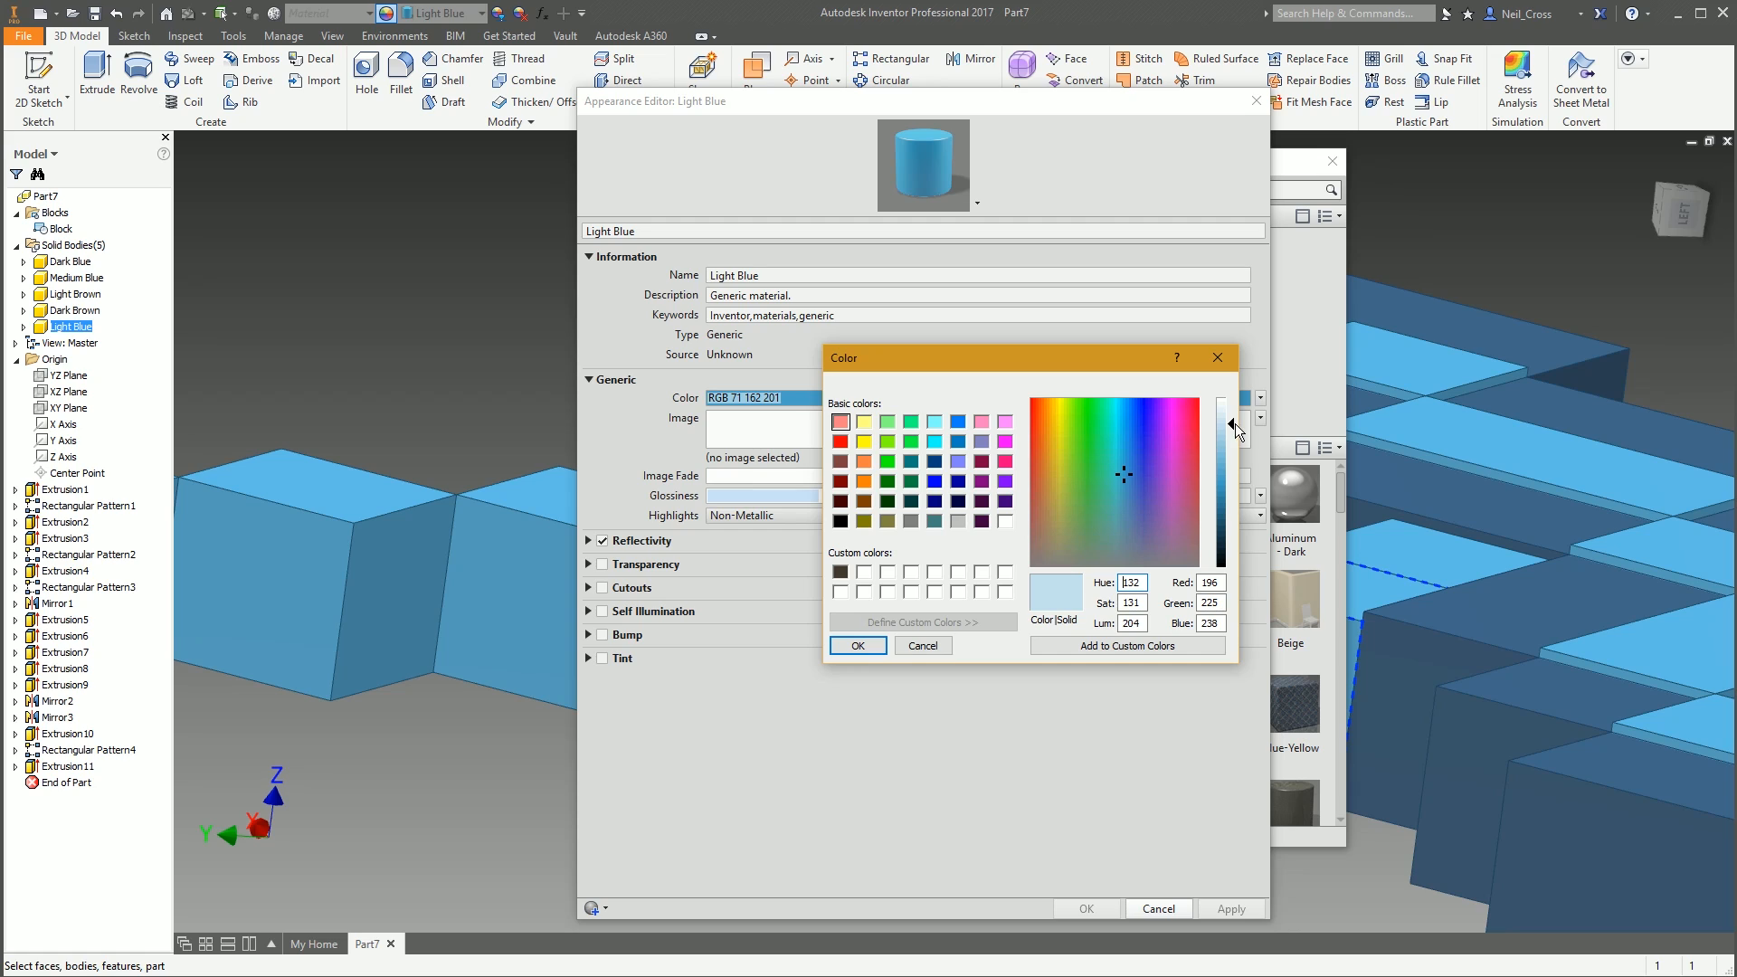
{"action": "left_click", "coordinate": [1058, 647]}
{"action": "left_click", "coordinate": [860, 648]}
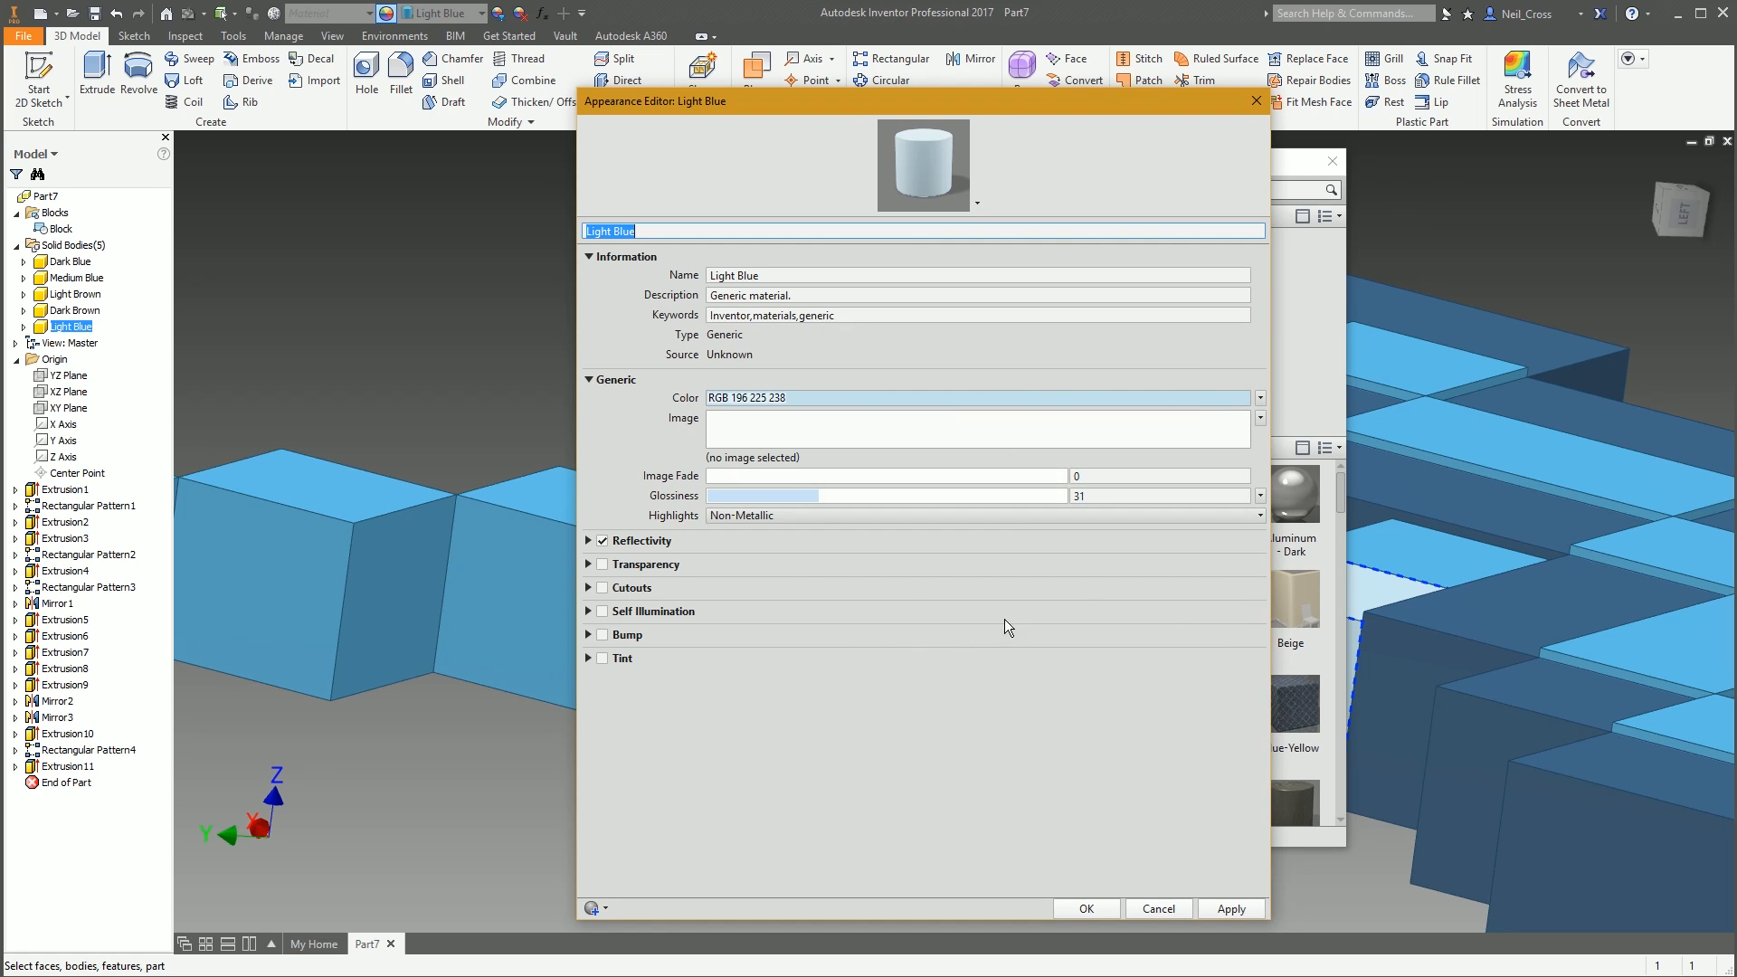
{"action": "left_click", "coordinate": [1090, 910]}
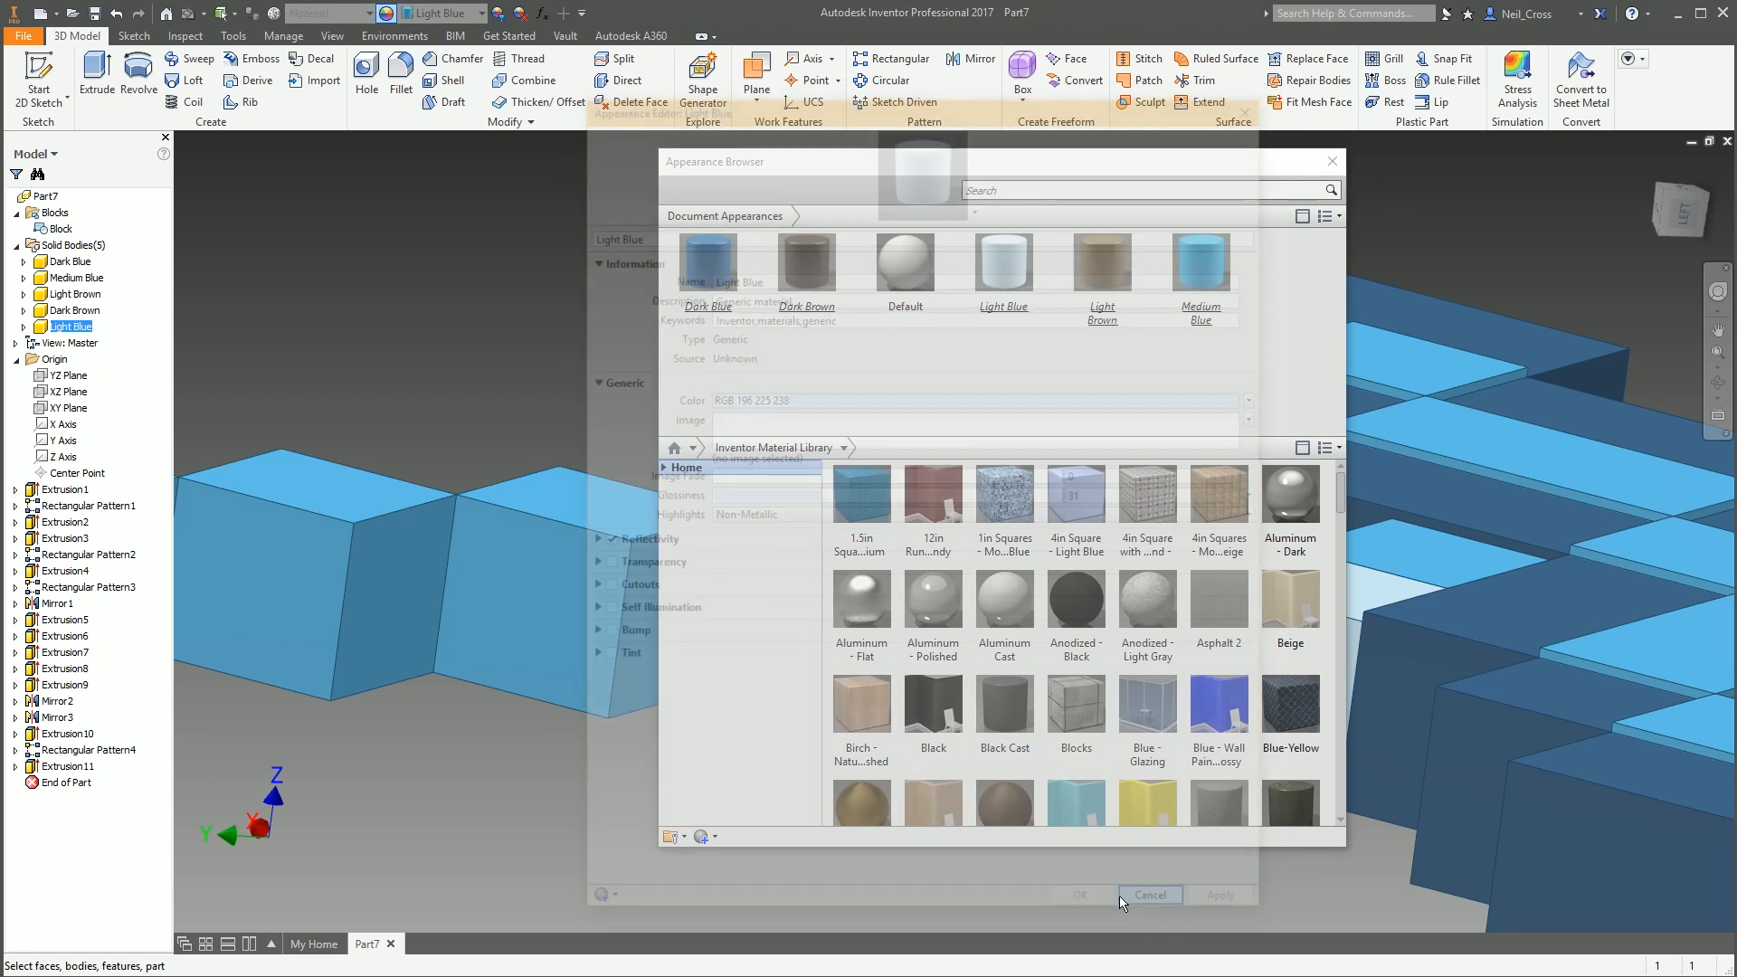
{"action": "left_click", "coordinate": [1332, 163]}
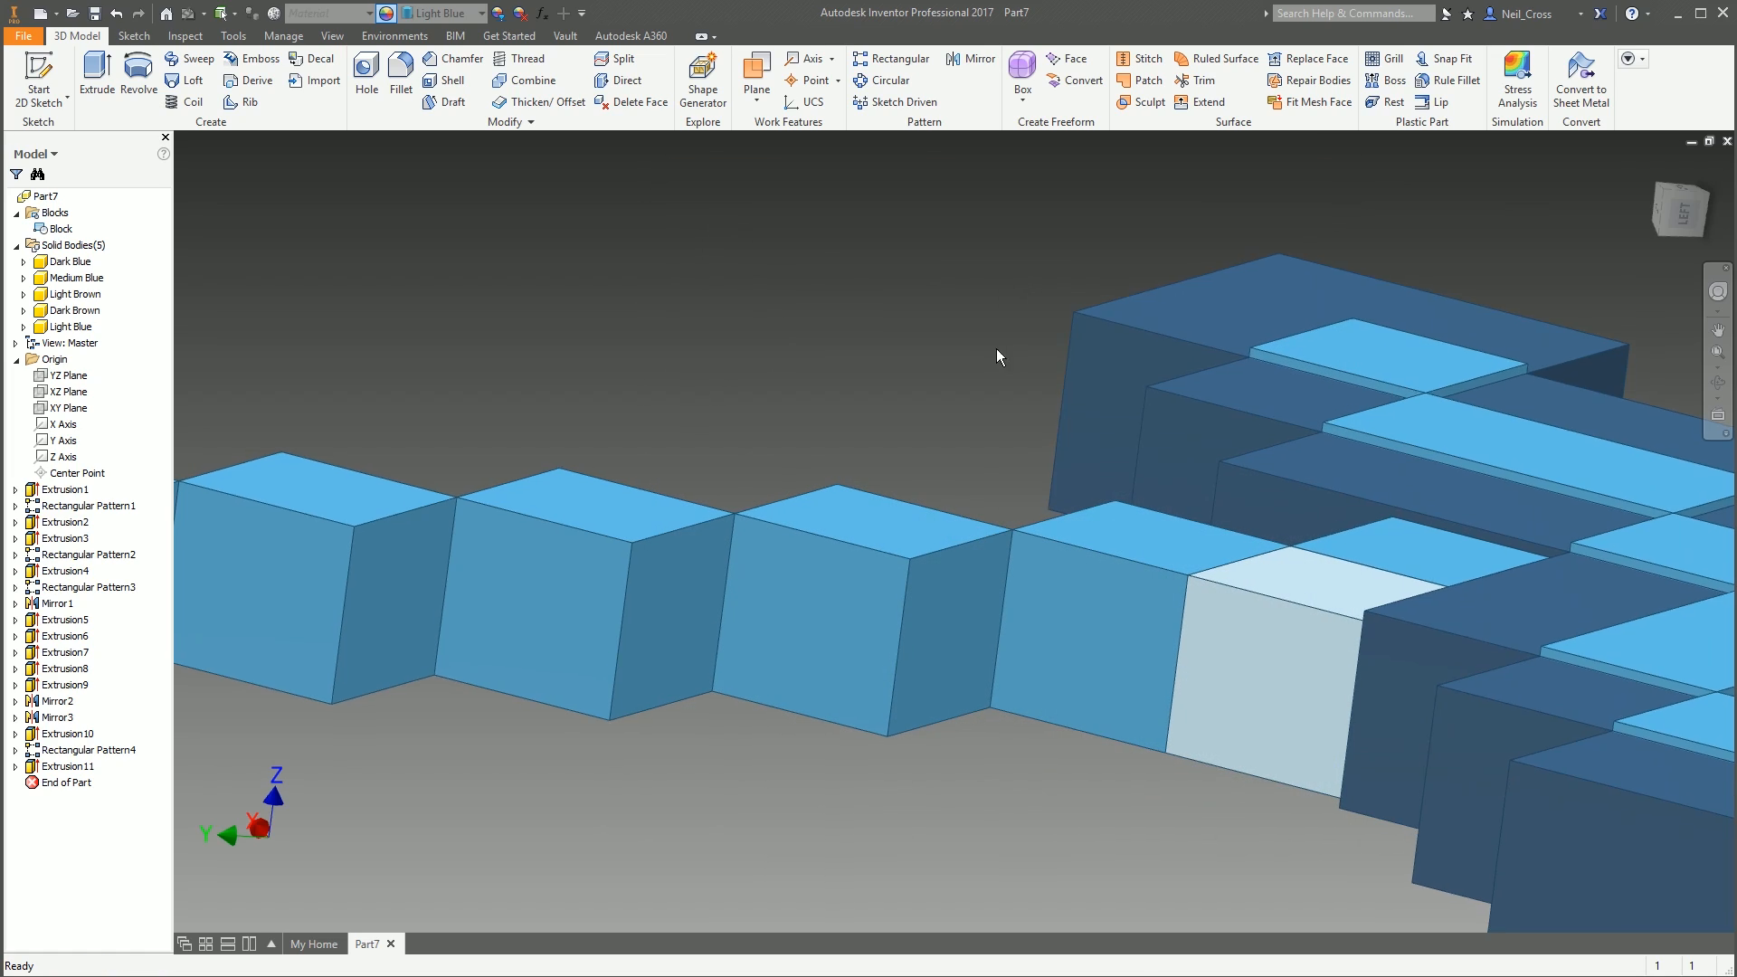
Set up a rectangular pattern of the light blue block along the Y Axis with a count of 8
{"action": "middle_click_drag", "start_coordinate": [996, 349], "coordinate": [1189, 463], "text": "shift"}
{"action": "middle_click_drag", "start_coordinate": [1135, 516], "coordinate": [1307, 651], "text": "shift"}
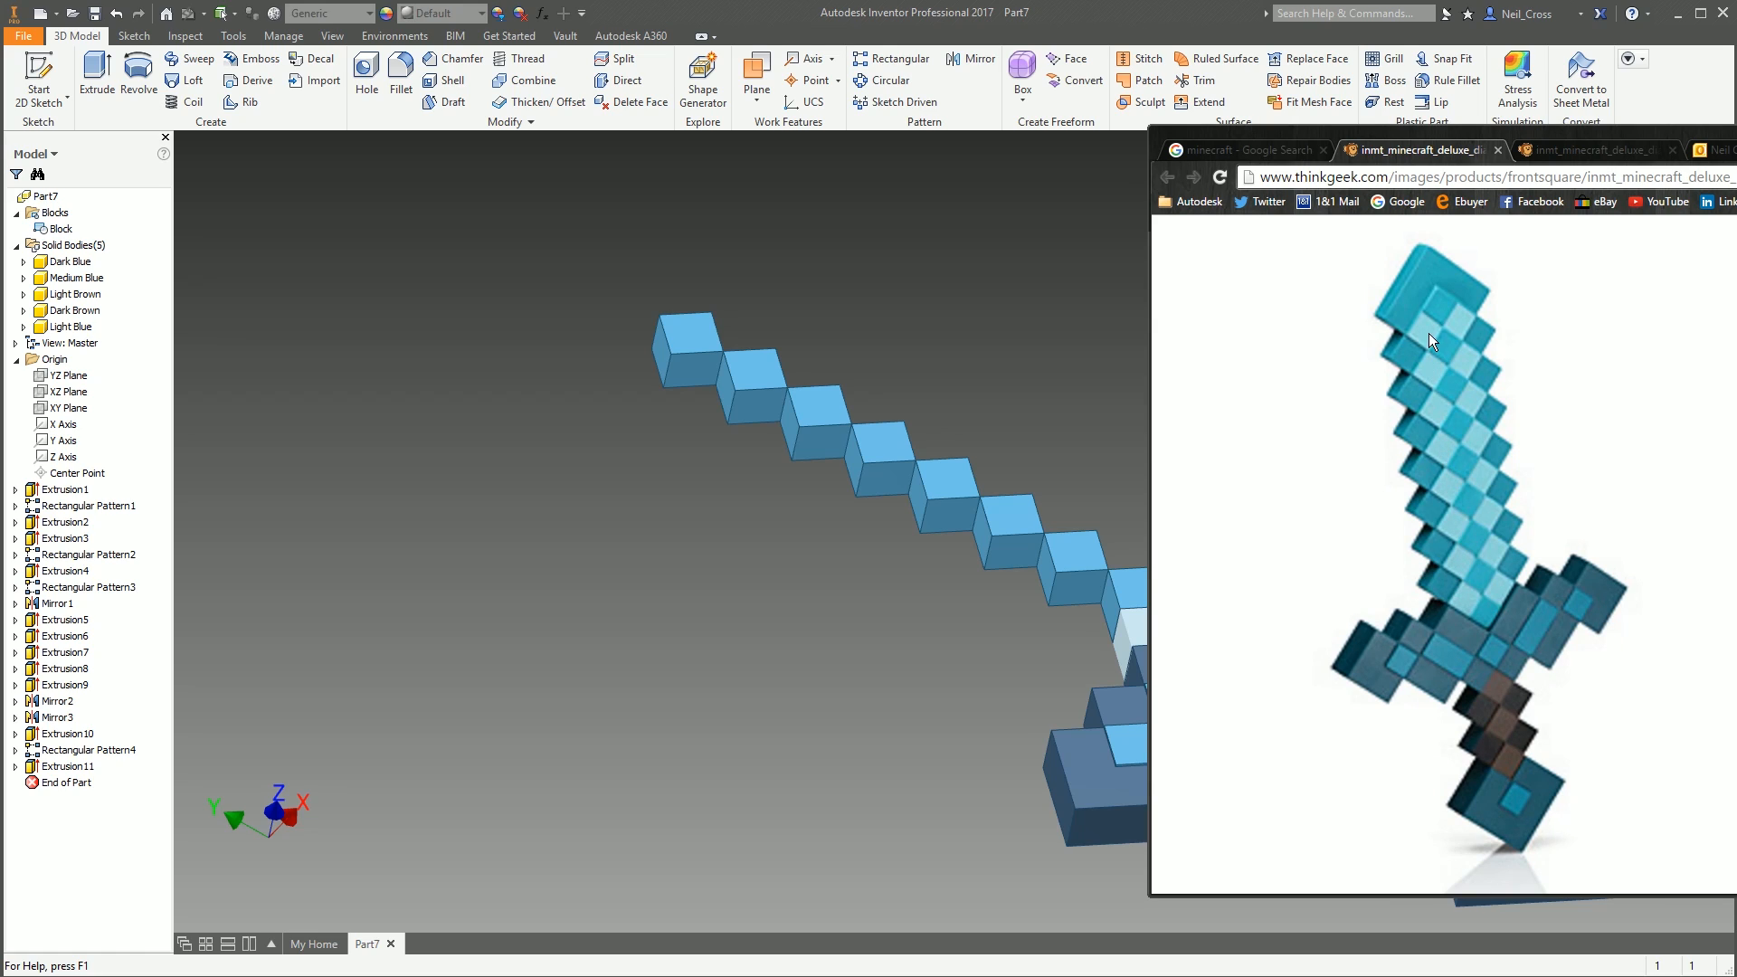
{"action": "left_click", "coordinate": [891, 58]}
{"action": "left_click", "coordinate": [1138, 639]}
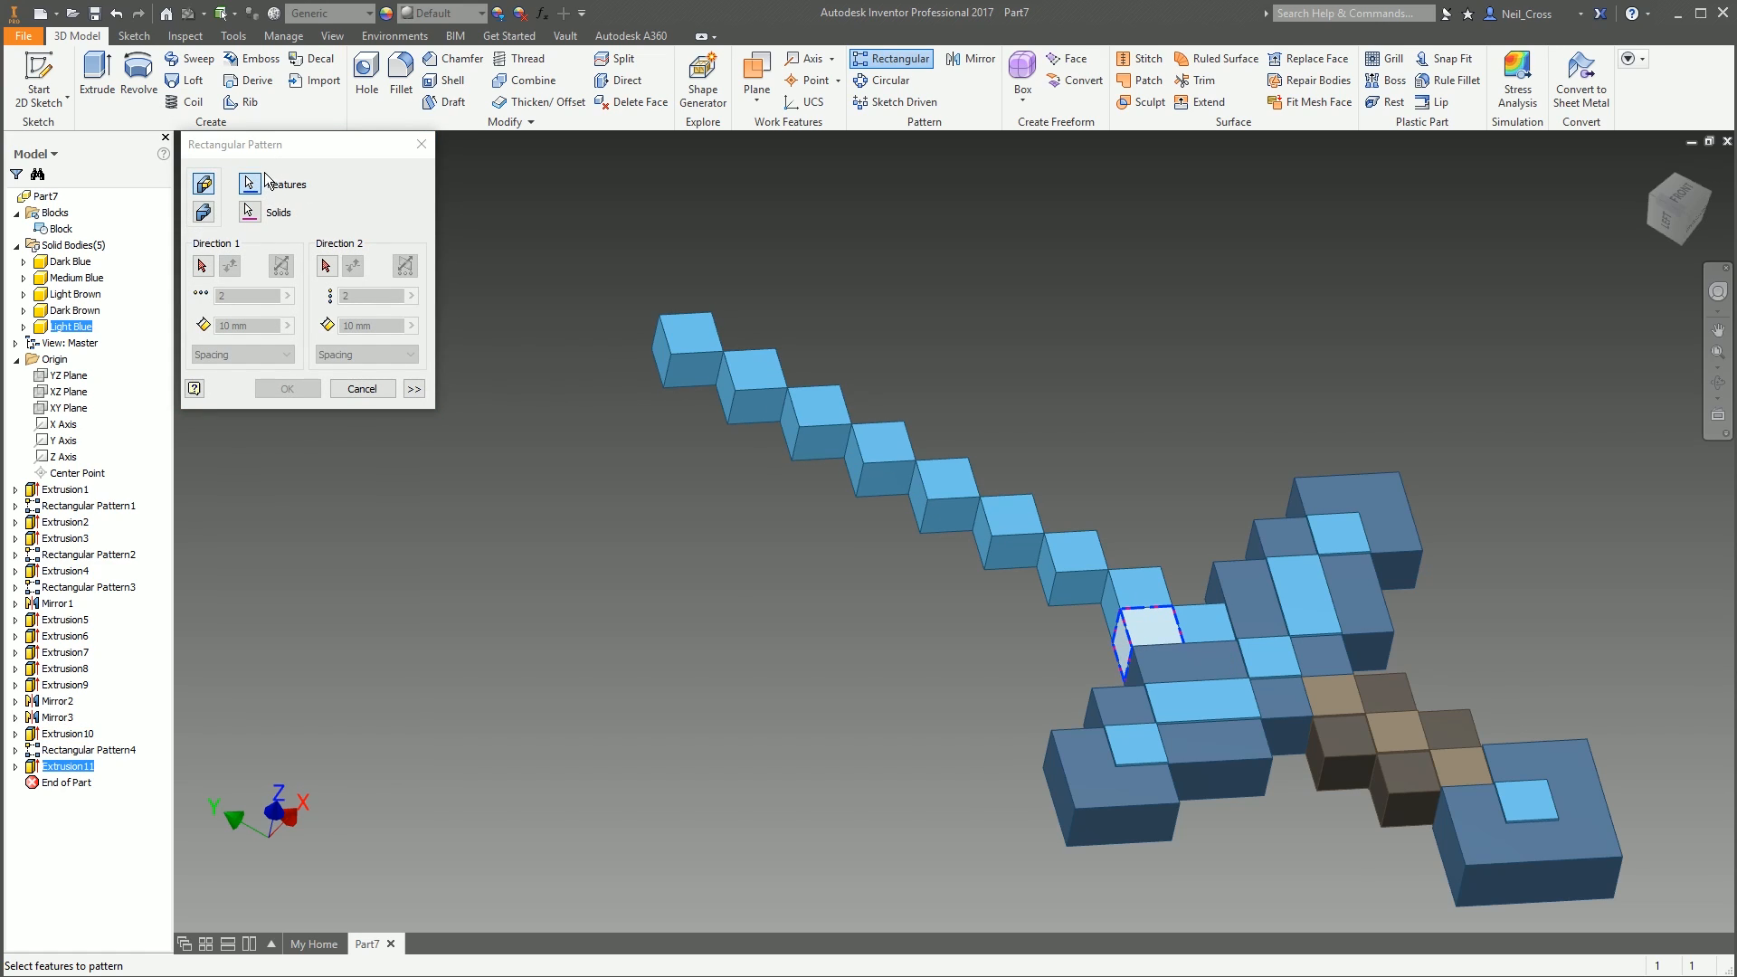
{"action": "left_click", "coordinate": [202, 265]}
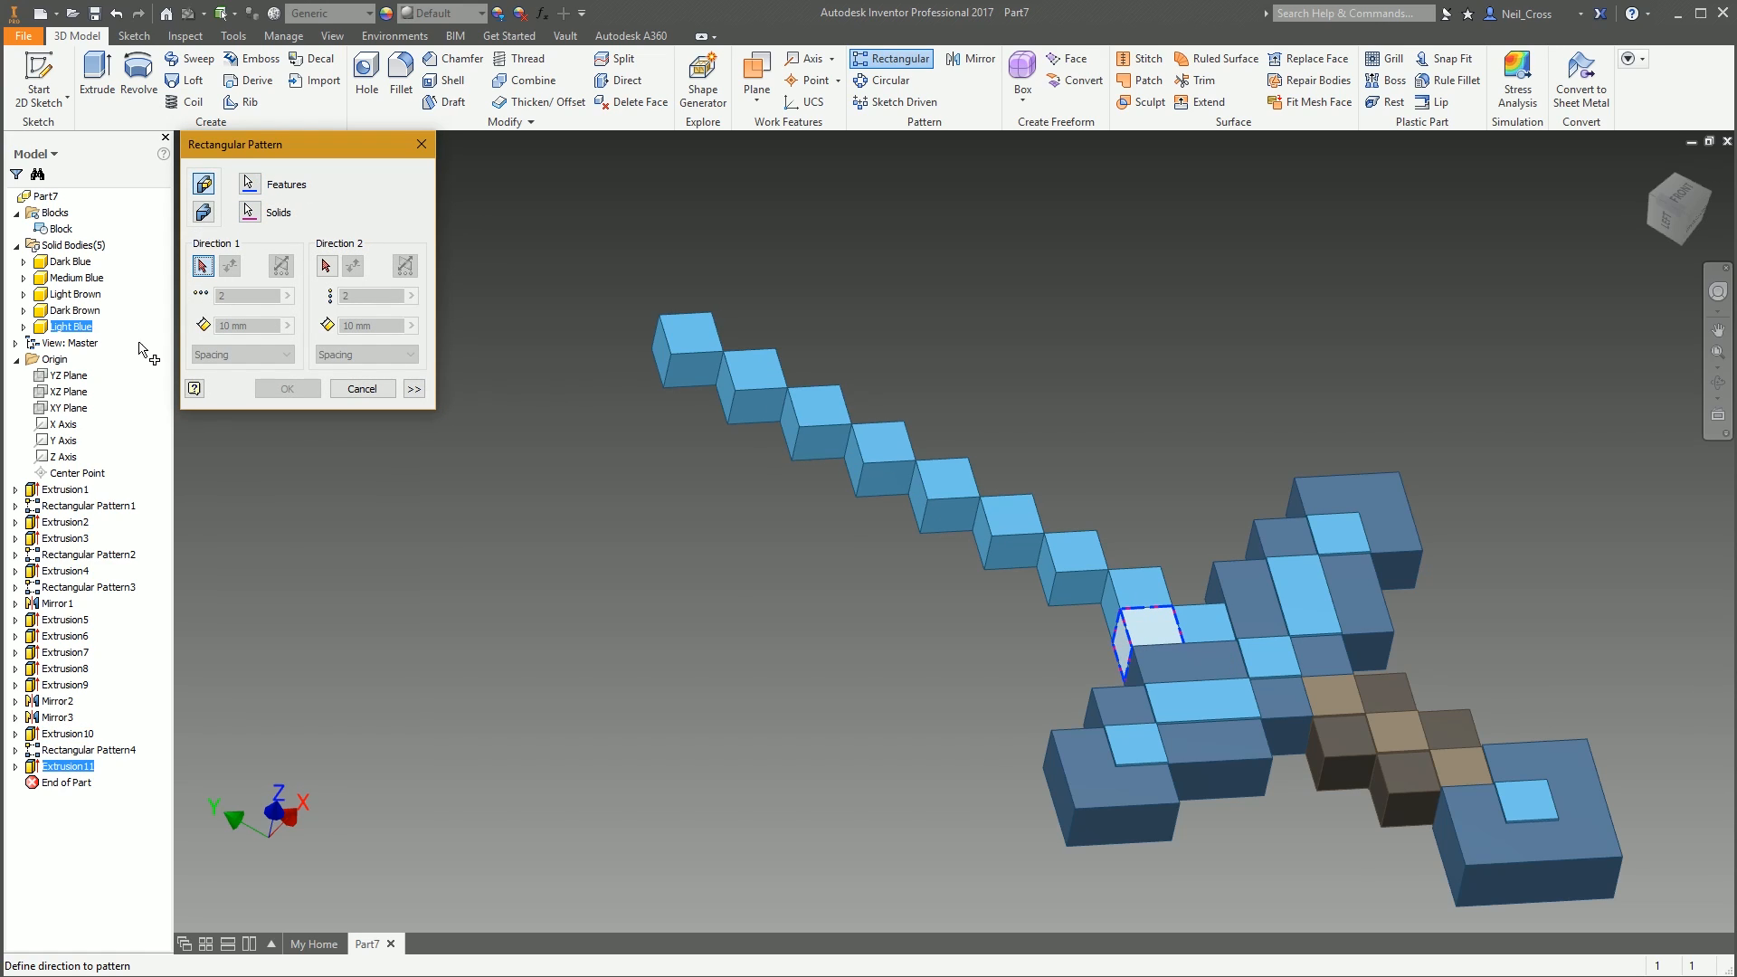
{"action": "left_click", "coordinate": [66, 441]}
{"action": "type", "text": "8"}
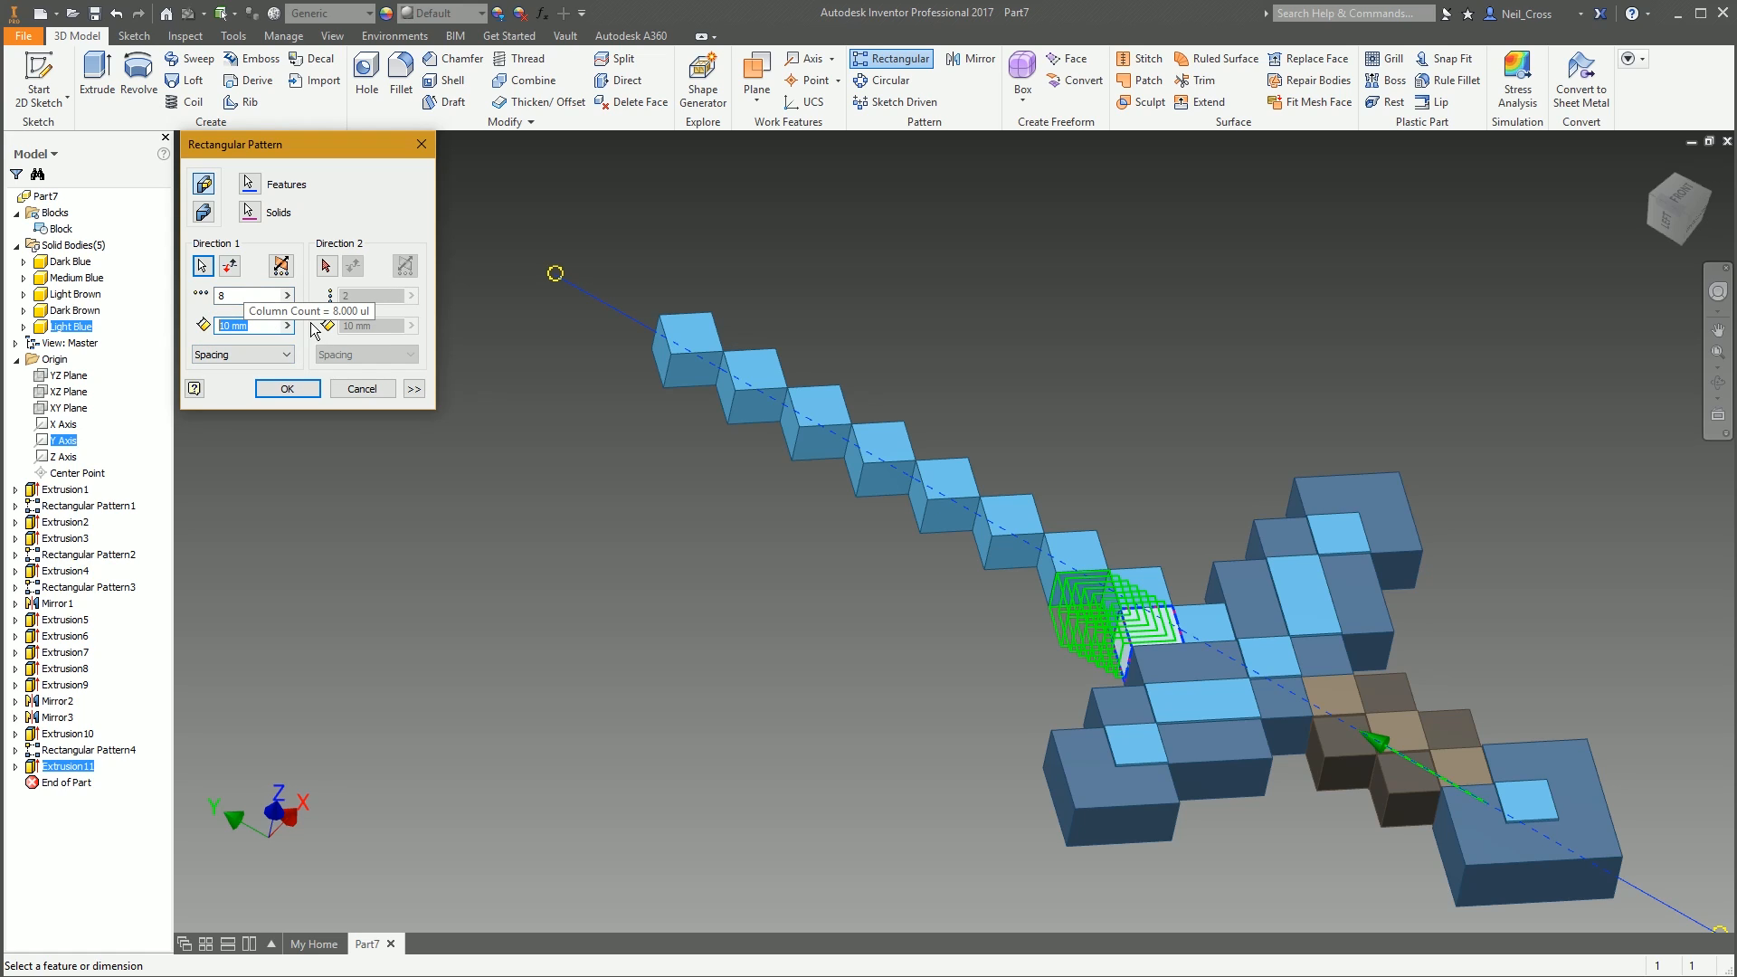
Set the pattern spacing by measuring diagonally between opposite top corners of the light blue block, and create the pattern
{"action": "left_click", "coordinate": [287, 325]}
{"action": "left_click", "coordinate": [357, 331]}
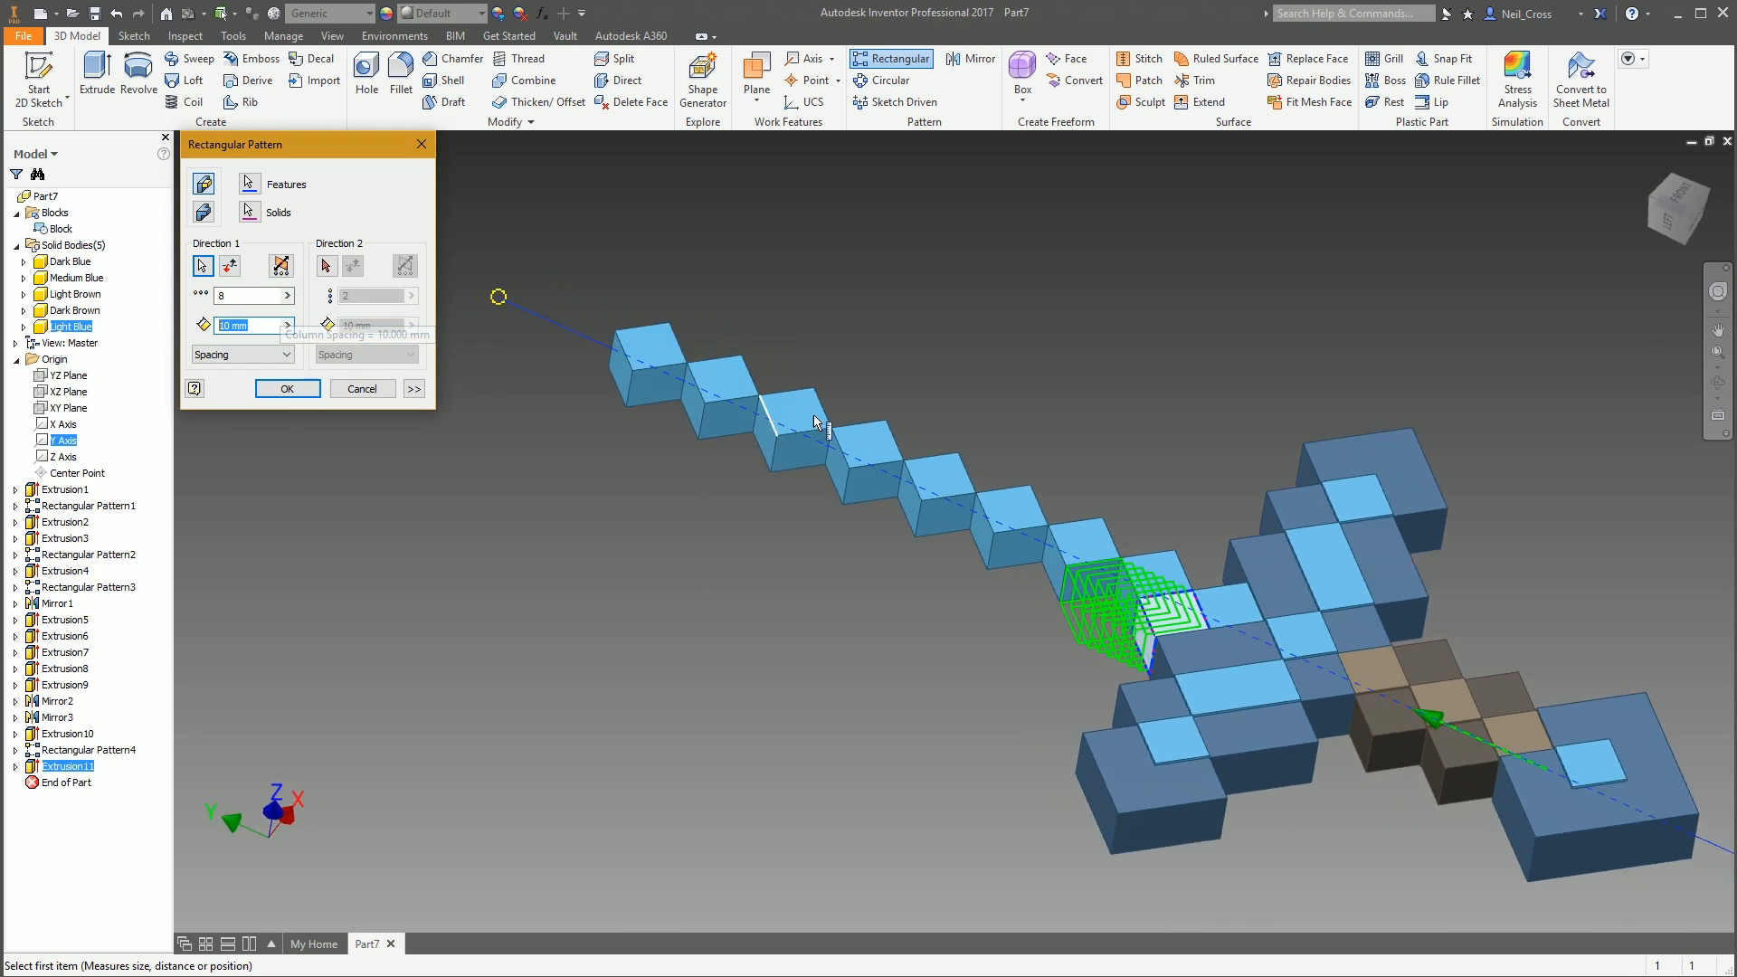
{"action": "middle_click_drag", "start_coordinate": [814, 422], "coordinate": [1117, 451], "text": "shift"}
{"action": "scroll", "coordinate": [1118, 451], "scroll_direction": "down", "scroll_amount": 6}
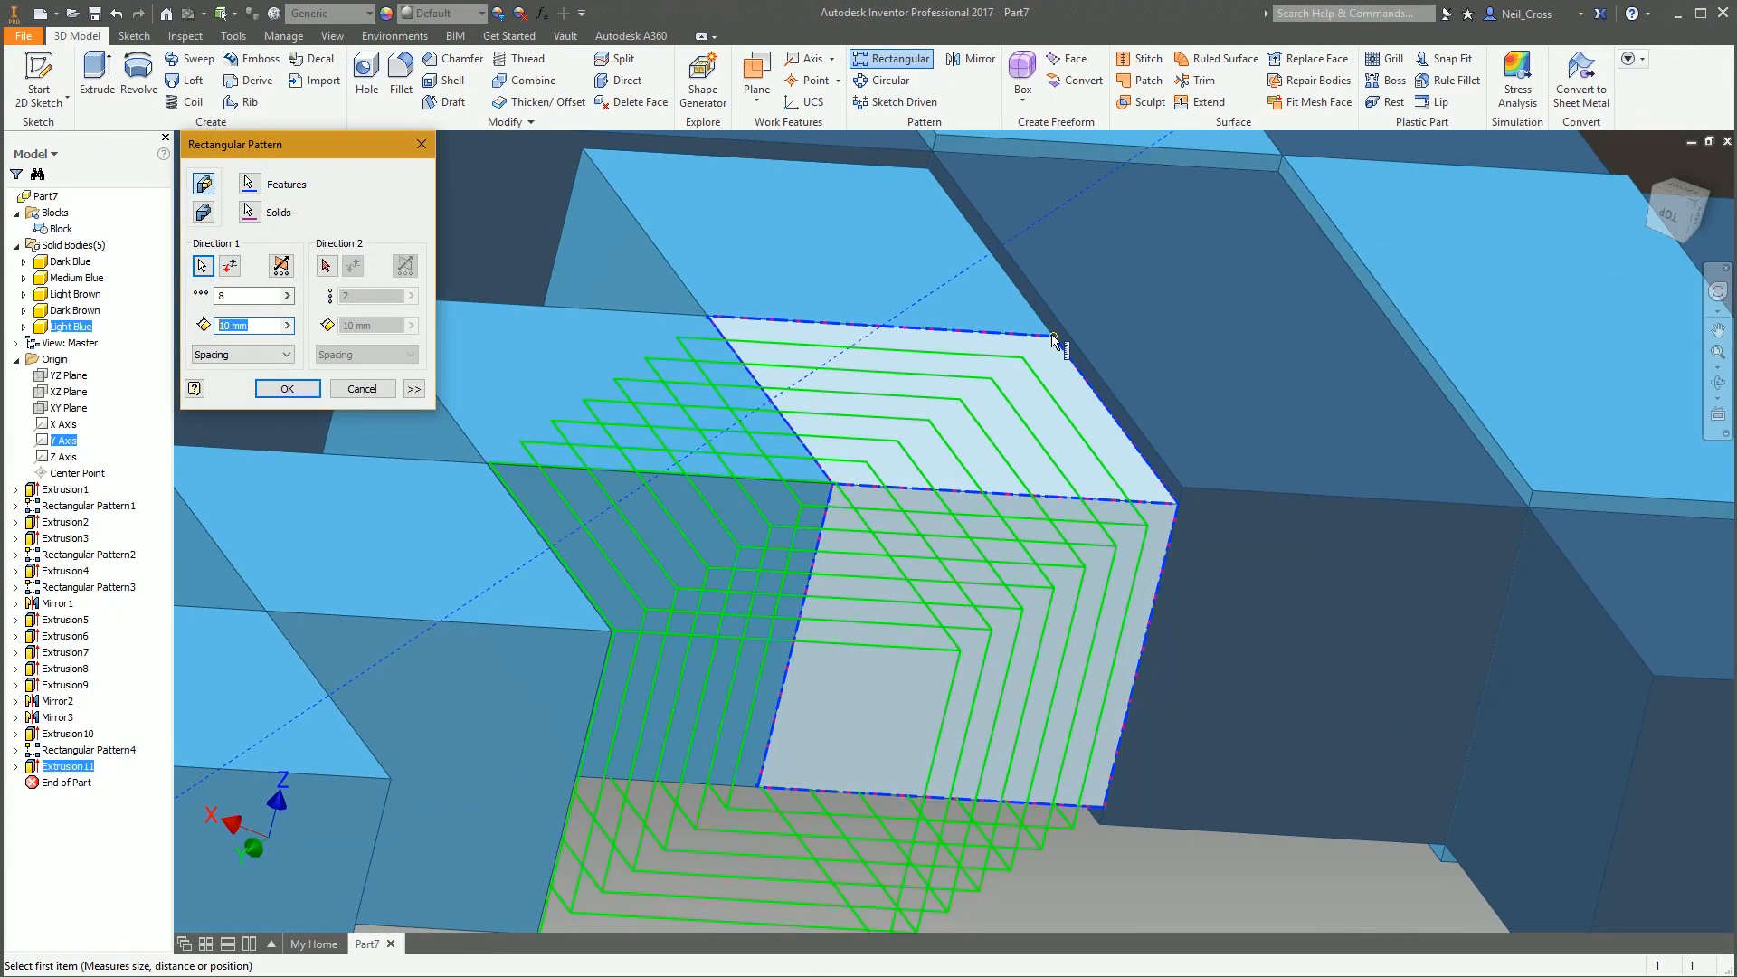
{"action": "left_click", "coordinate": [1056, 342]}
{"action": "left_click", "coordinate": [834, 485]}
{"action": "scroll", "coordinate": [959, 479], "scroll_direction": "up", "scroll_amount": 5}
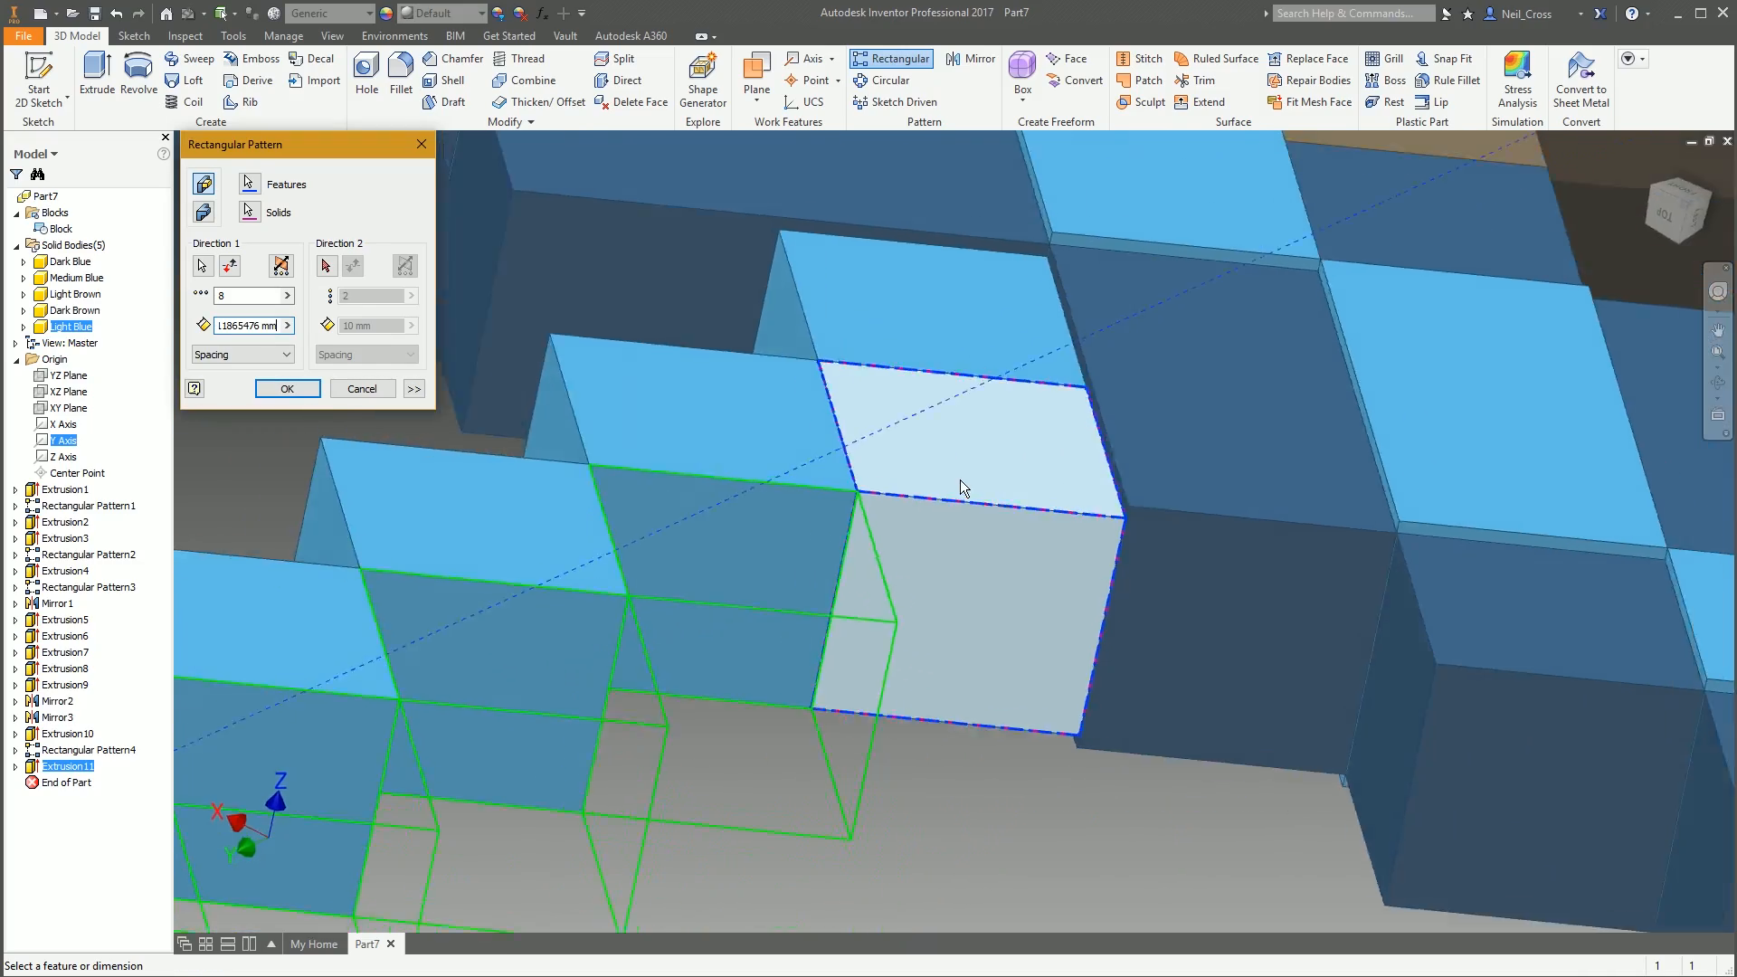
{"action": "middle_click_drag", "start_coordinate": [959, 479], "coordinate": [720, 367], "text": "shift"}
{"action": "scroll", "coordinate": [827, 369], "scroll_direction": "down", "scroll_amount": 5}
{"action": "middle_click_drag", "start_coordinate": [827, 369], "coordinate": [995, 411], "text": "shift"}
{"action": "scroll", "coordinate": [1001, 414], "scroll_direction": "down", "scroll_amount": 3}
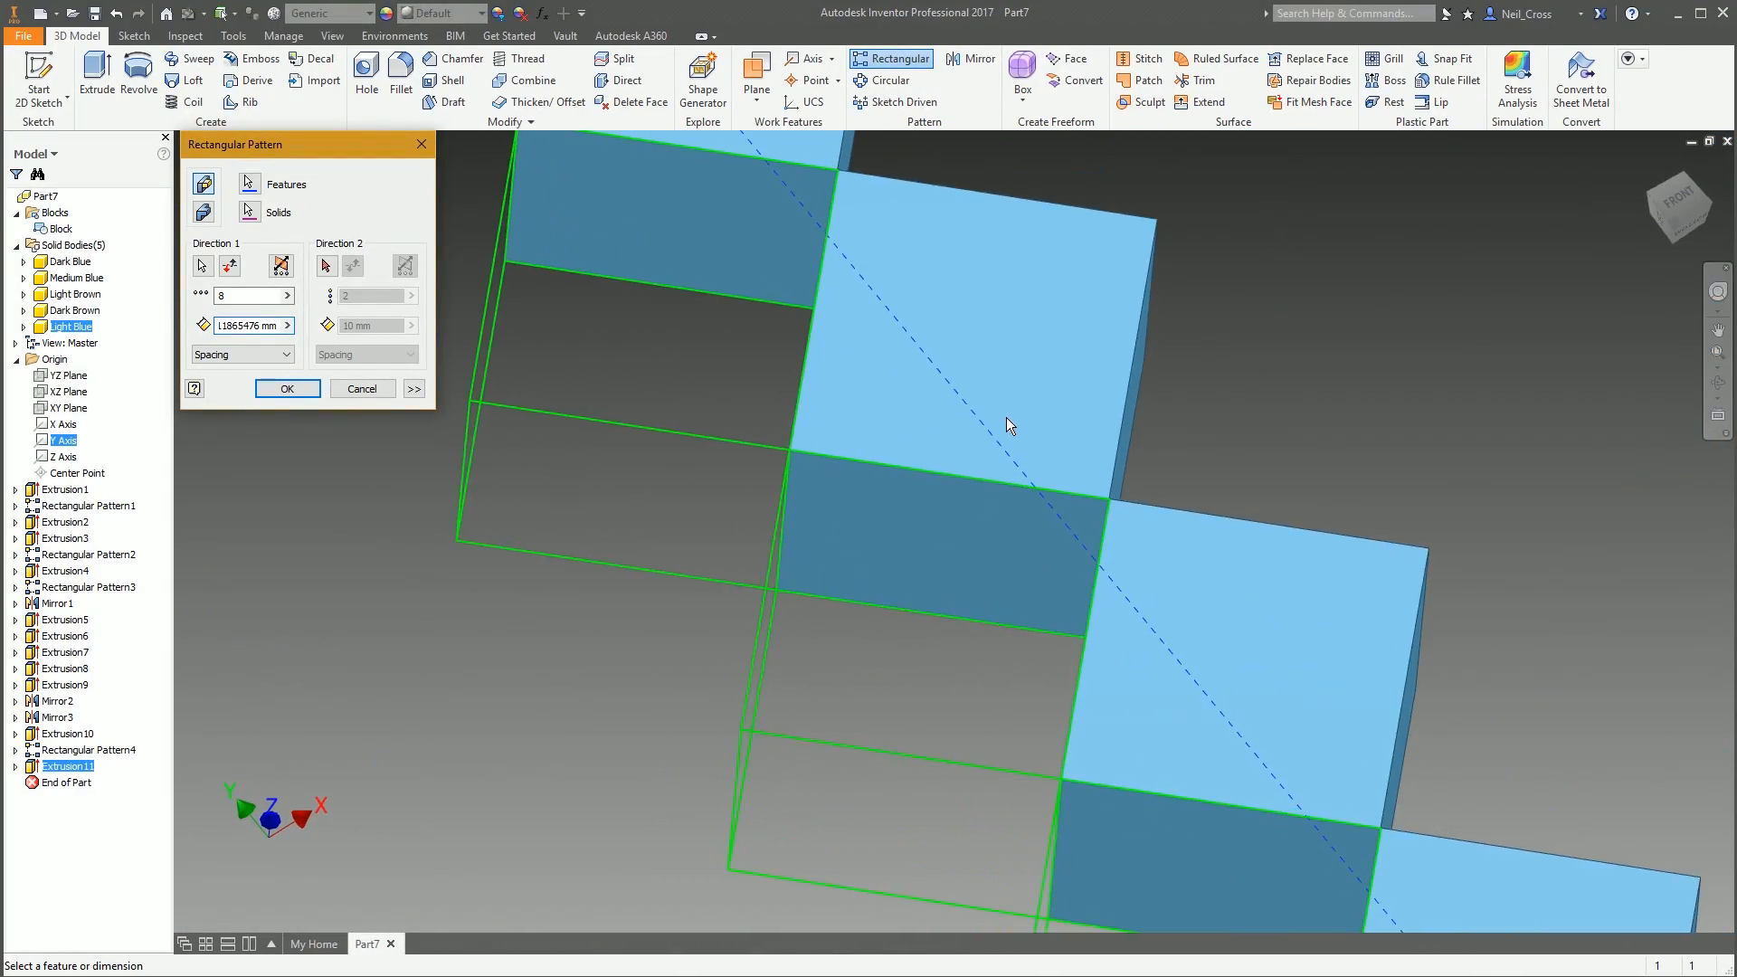
{"action": "scroll", "coordinate": [1018, 461], "scroll_direction": "up", "scroll_amount": 5}
{"action": "scroll", "coordinate": [848, 416], "scroll_direction": "up", "scroll_amount": 2}
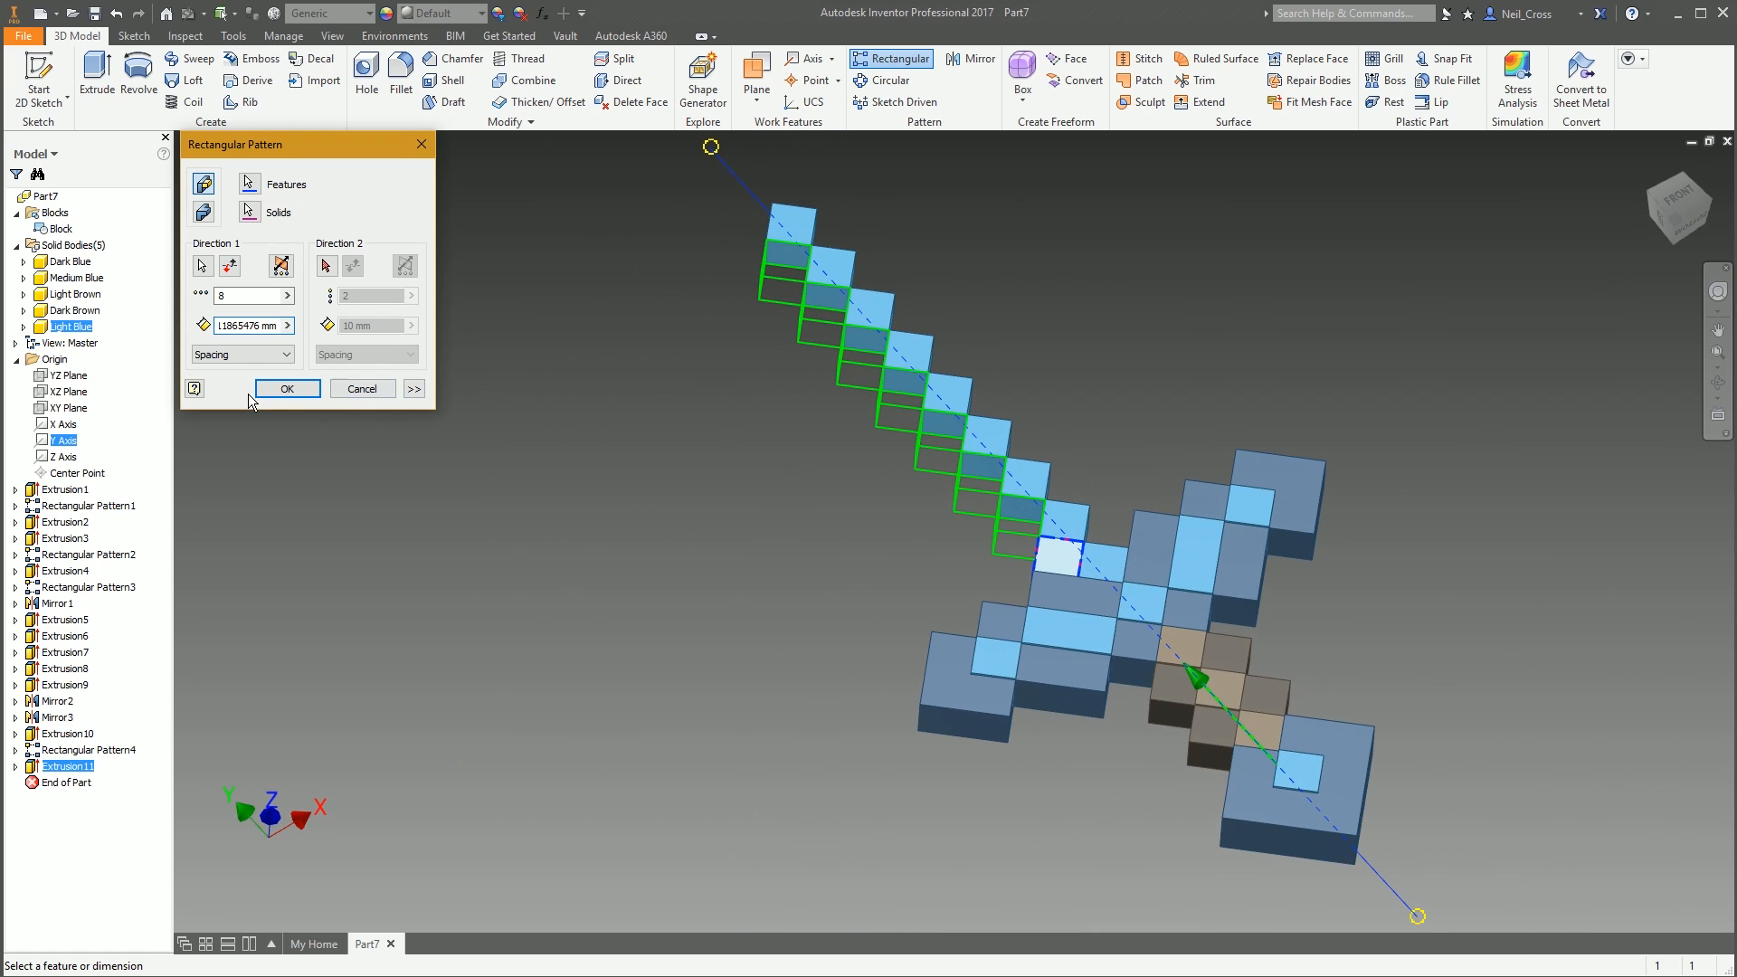
{"action": "left_click", "coordinate": [271, 391]}
{"action": "middle_click_drag", "start_coordinate": [1086, 271], "coordinate": [1353, 415], "text": "shift"}
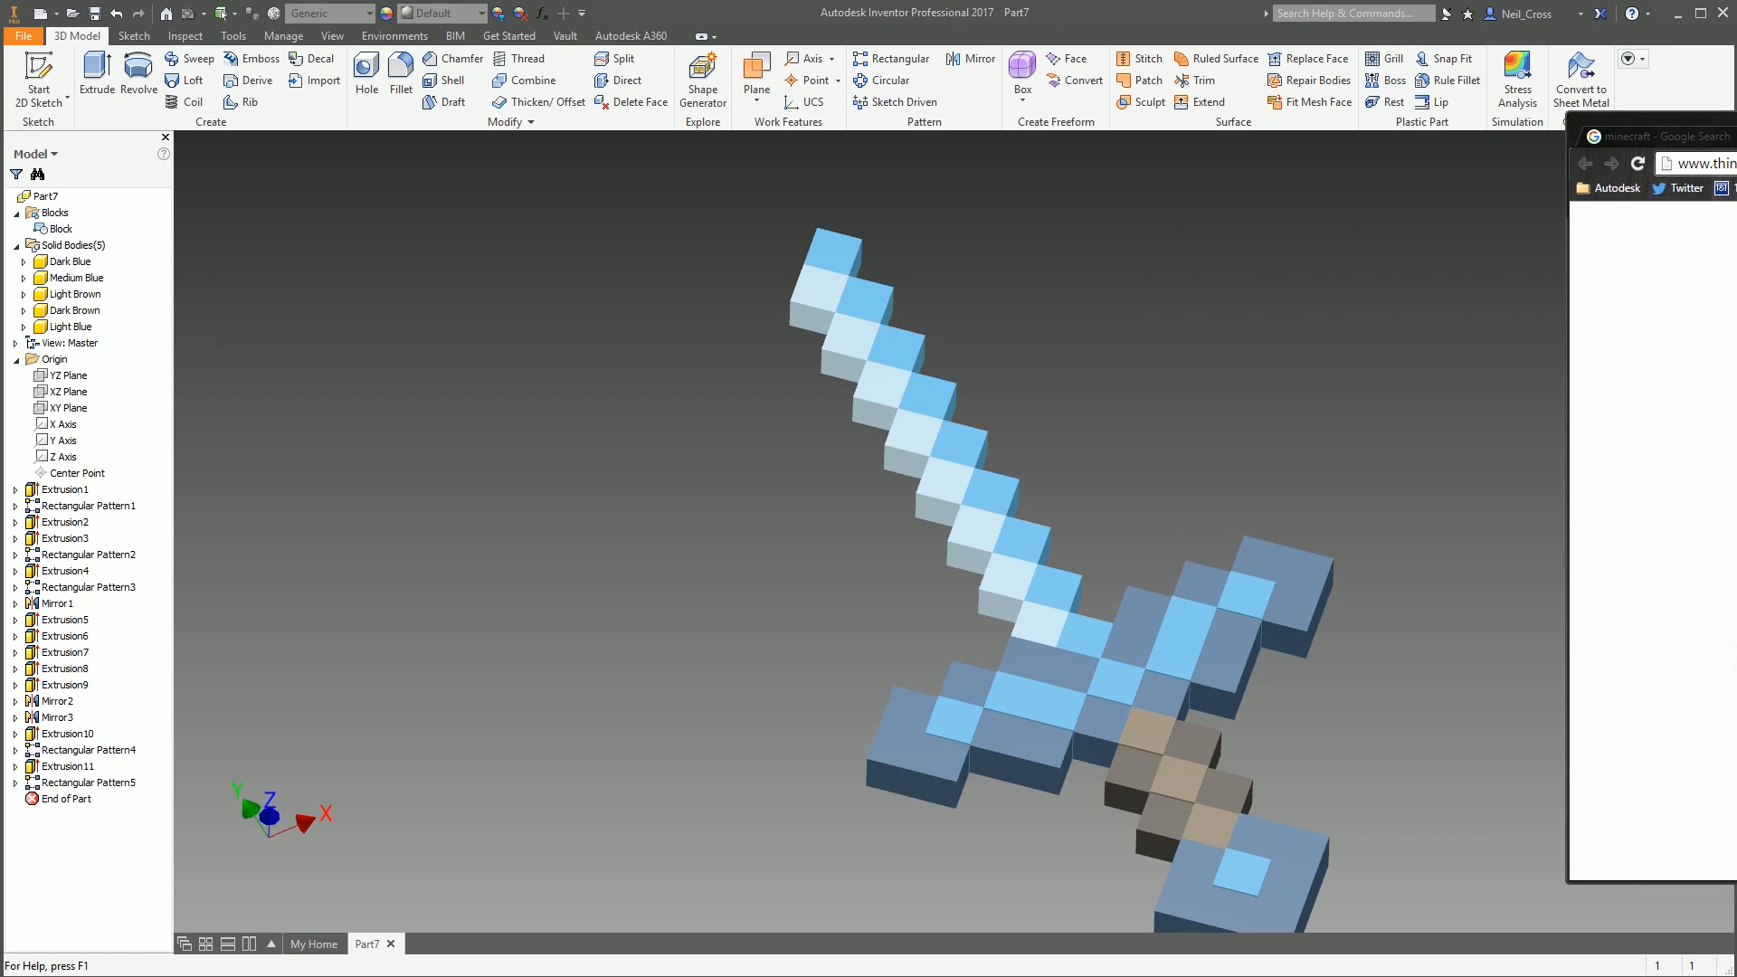
{"action": "left_click", "coordinate": [894, 59]}
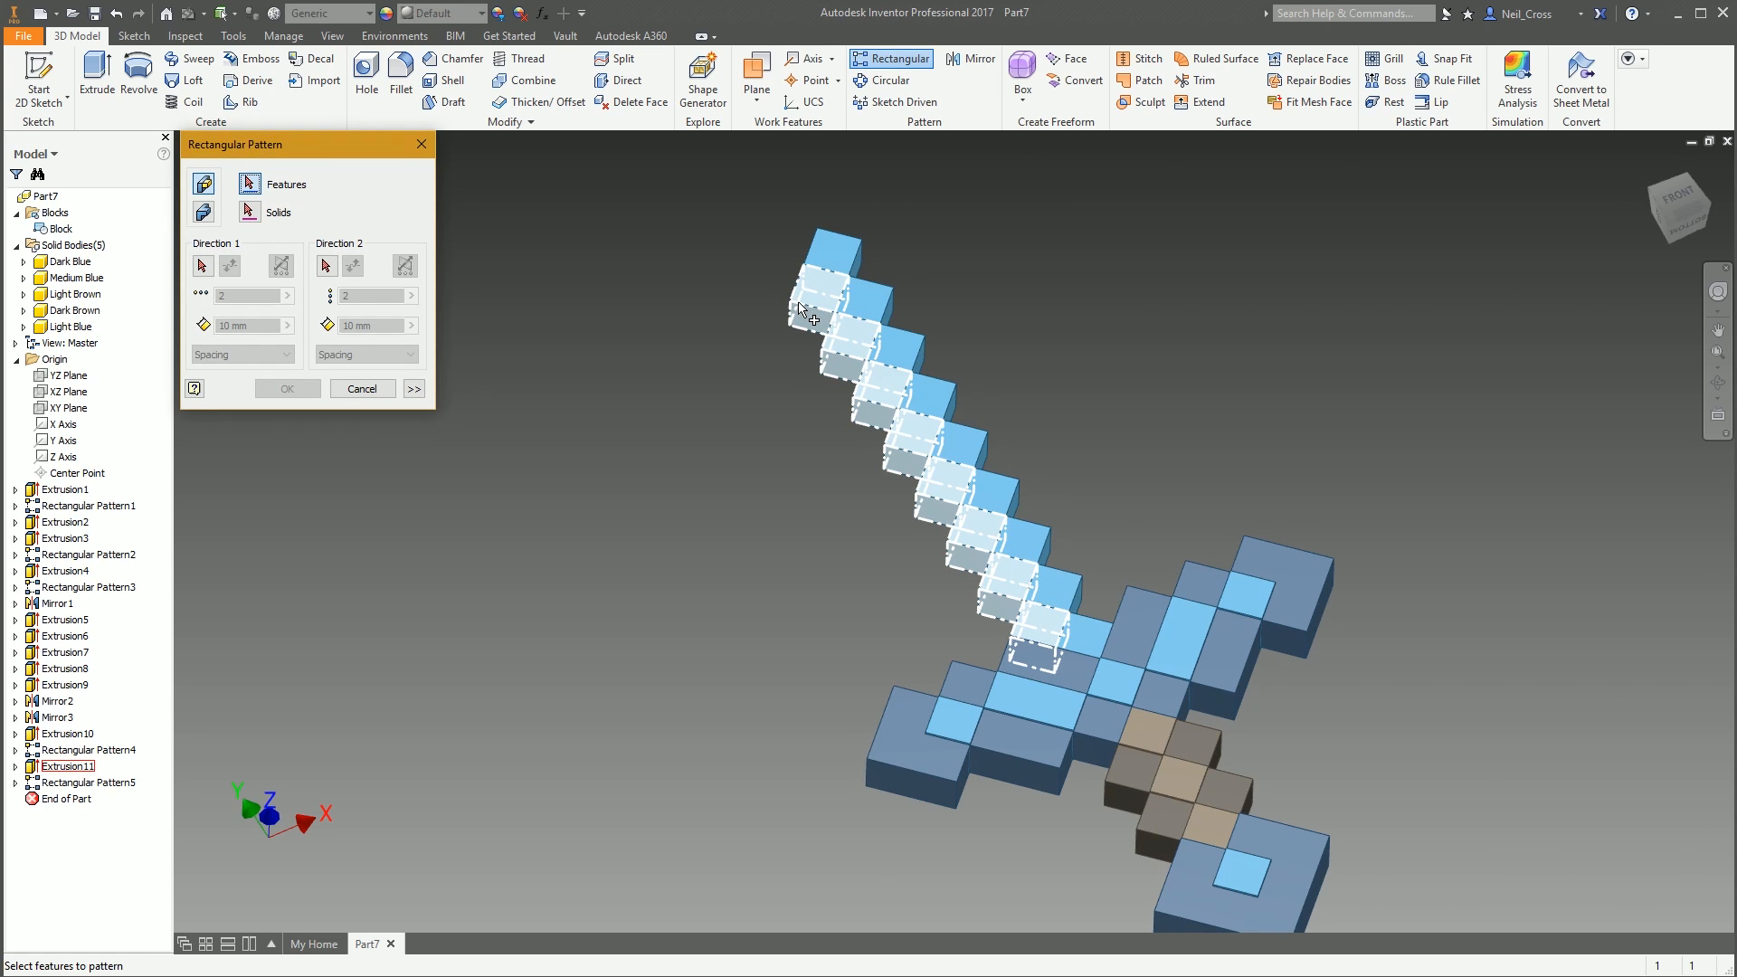
{"action": "left_click", "coordinate": [204, 266]}
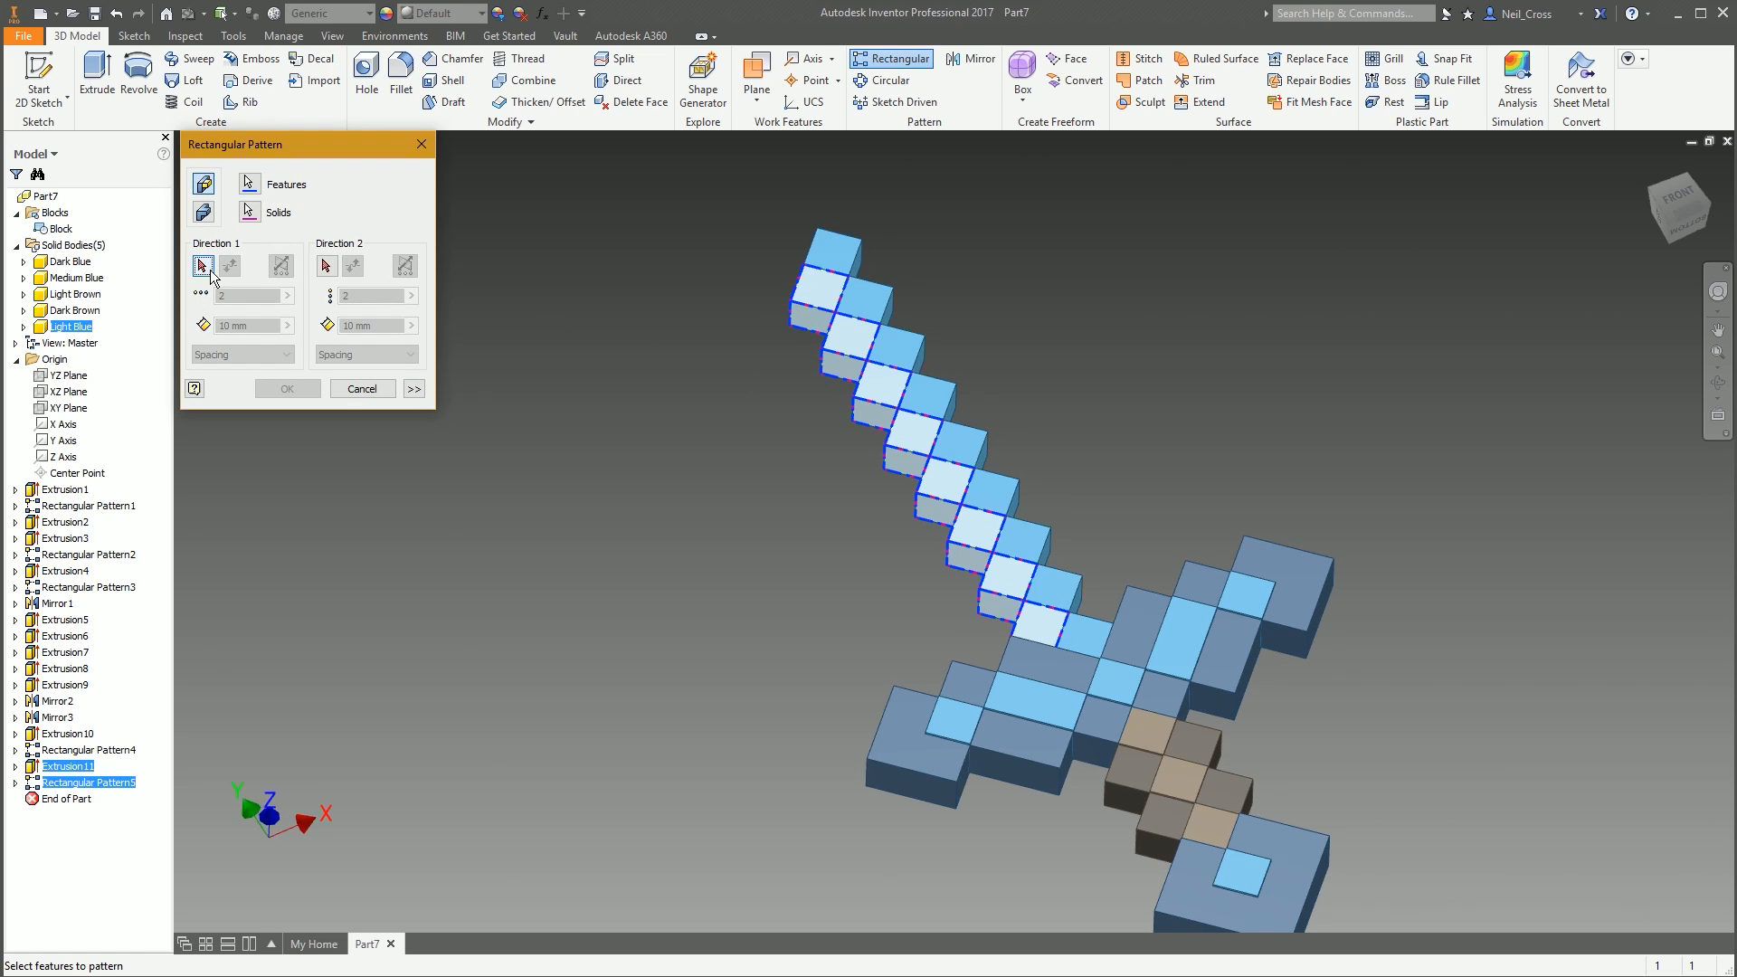
{"action": "left_click", "coordinate": [409, 147]}
Mirror the light blue block and its rectangular pattern about the YZ Plane
{"action": "left_click", "coordinate": [972, 59]}
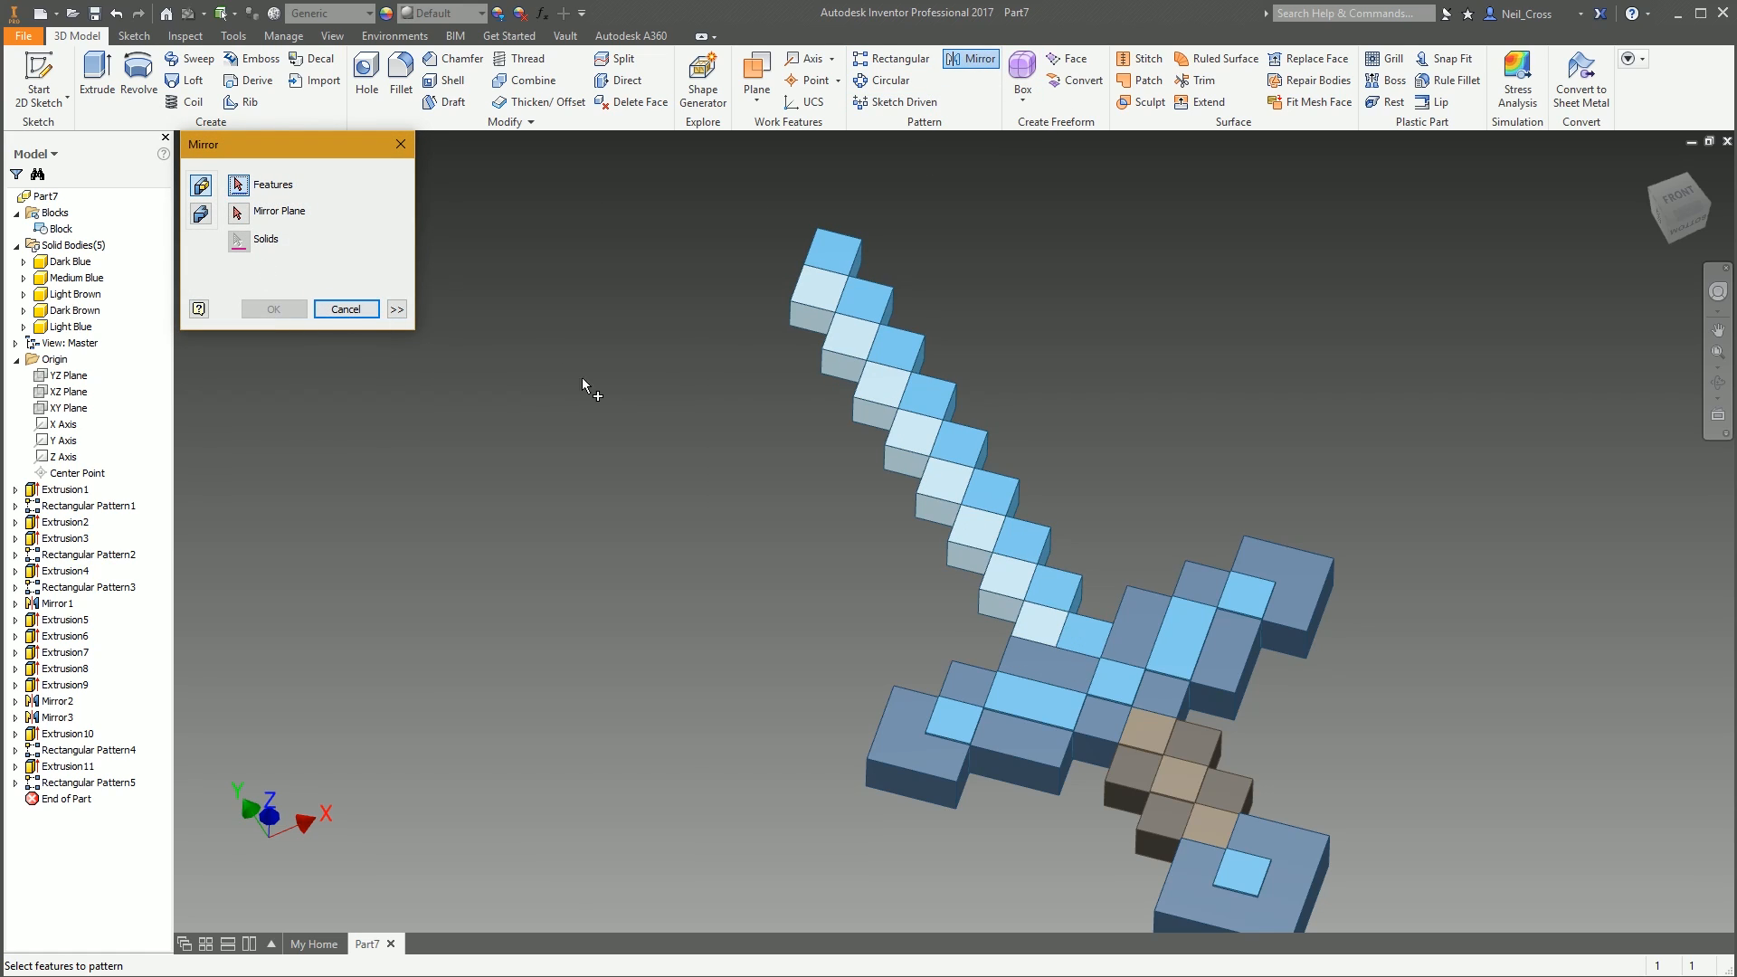
{"action": "left_click", "coordinate": [817, 309]}
{"action": "left_click", "coordinate": [238, 213]}
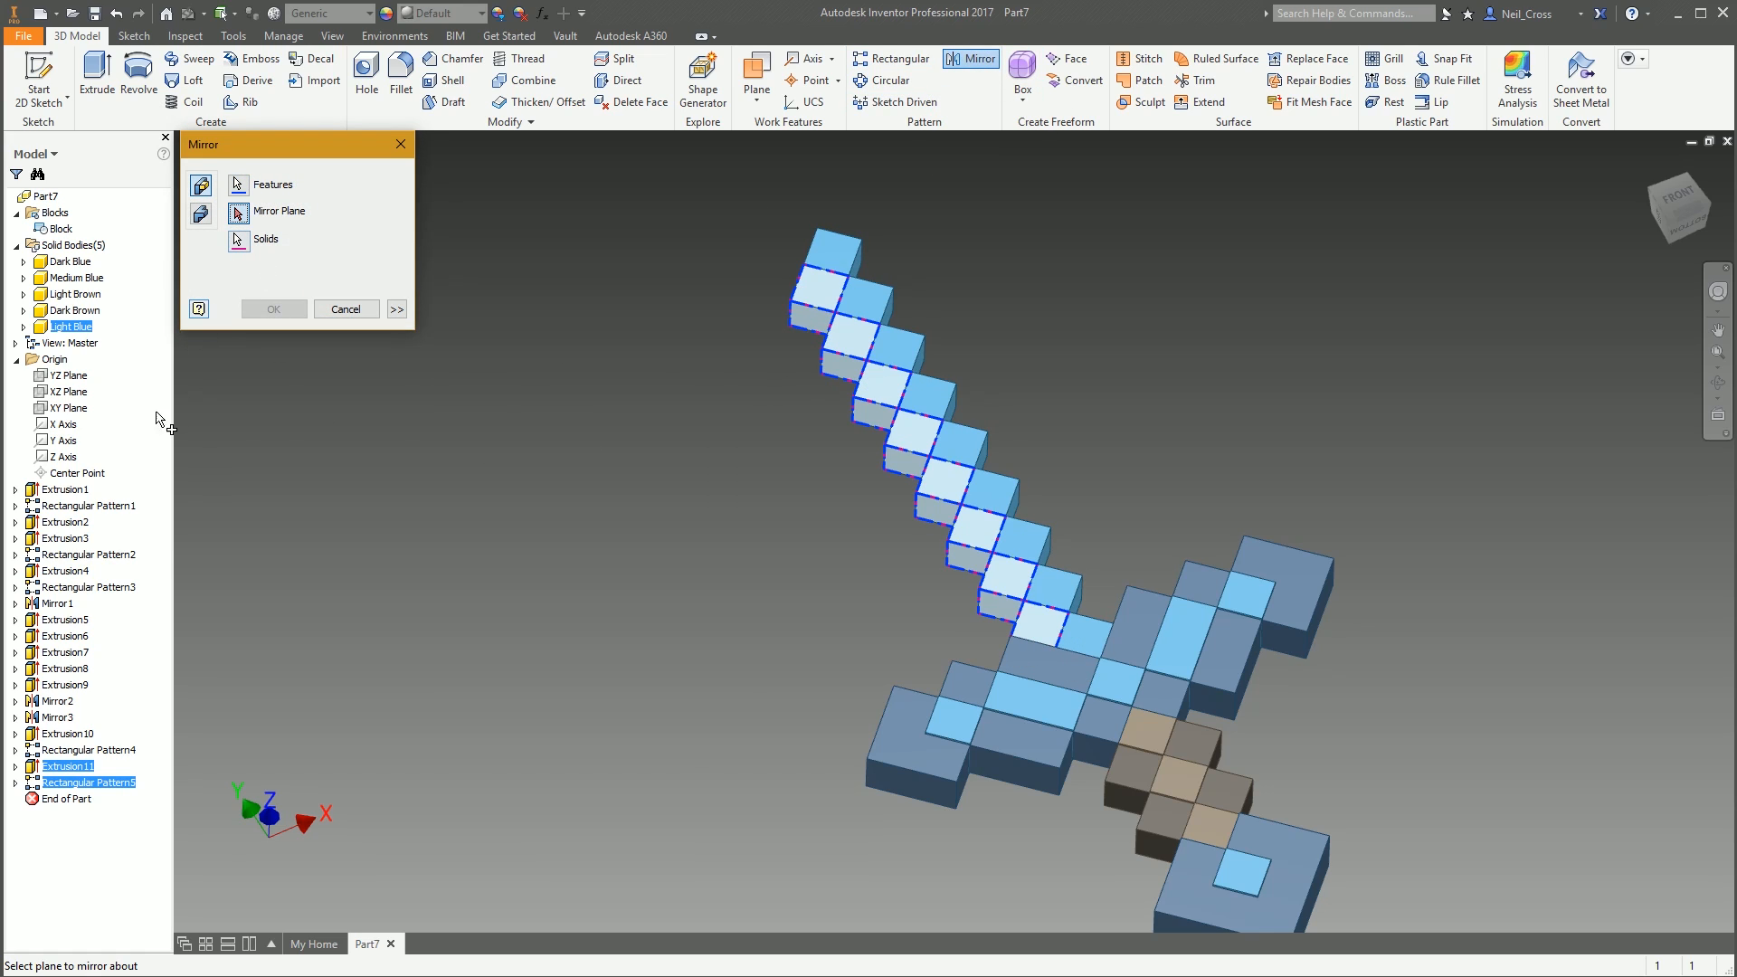
{"action": "left_click", "coordinate": [56, 408]}
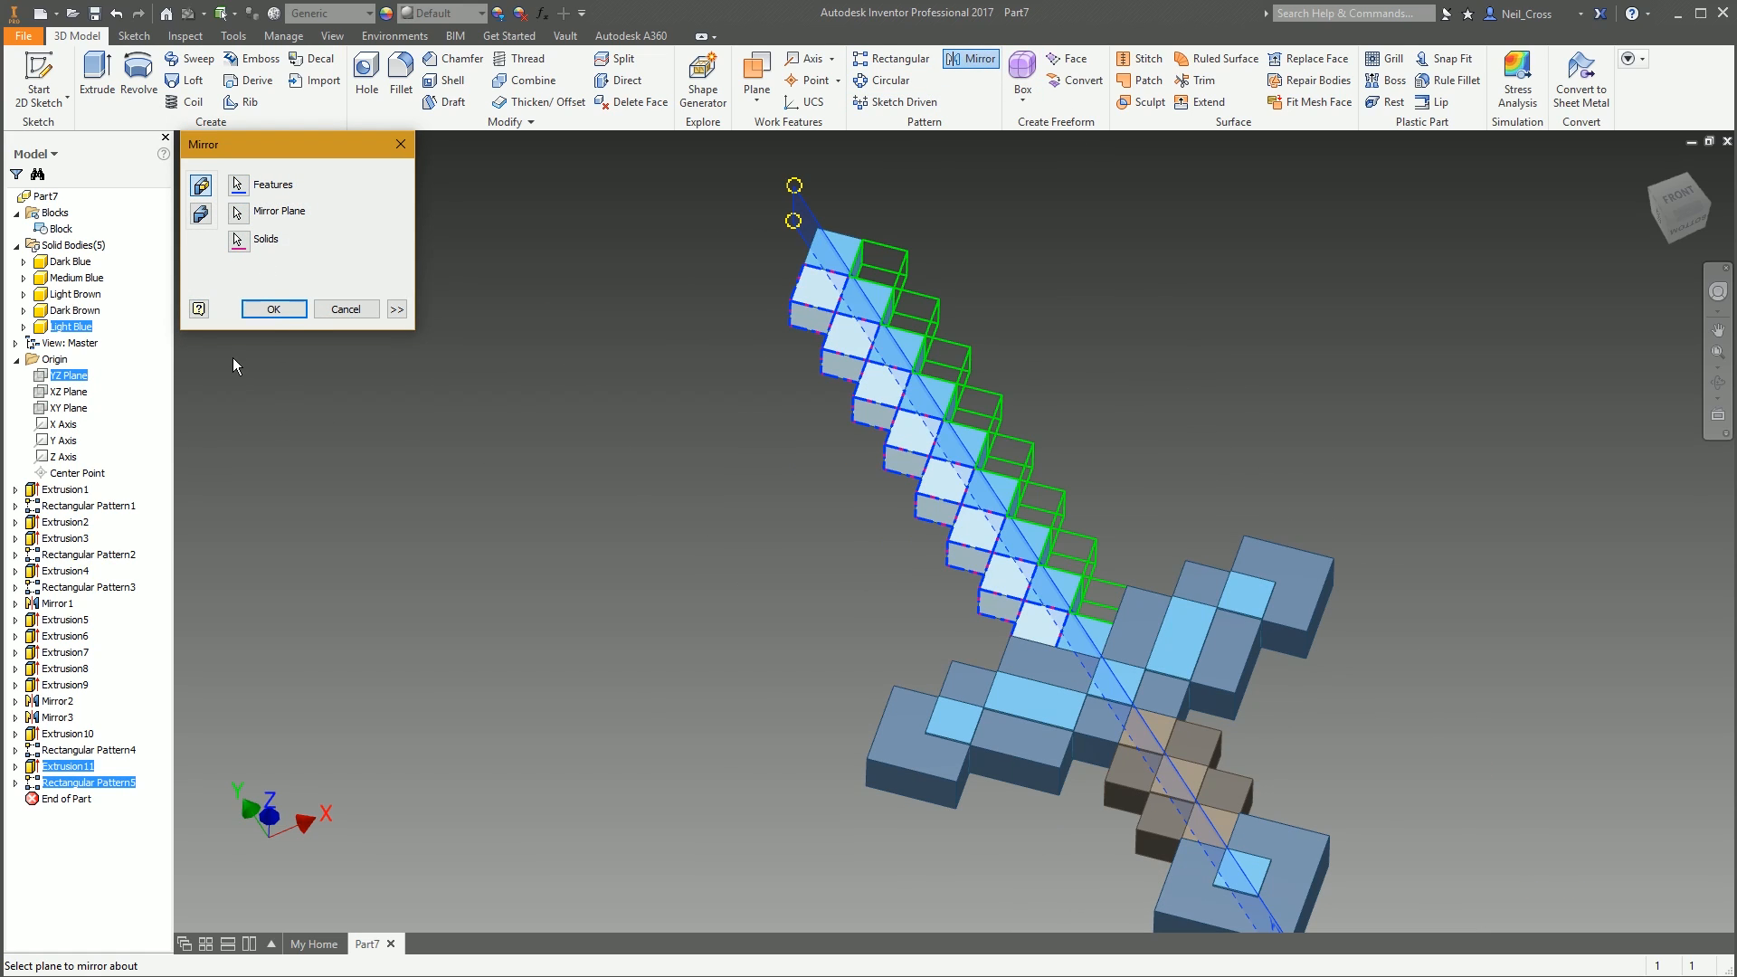
{"action": "key", "text": "Return"}
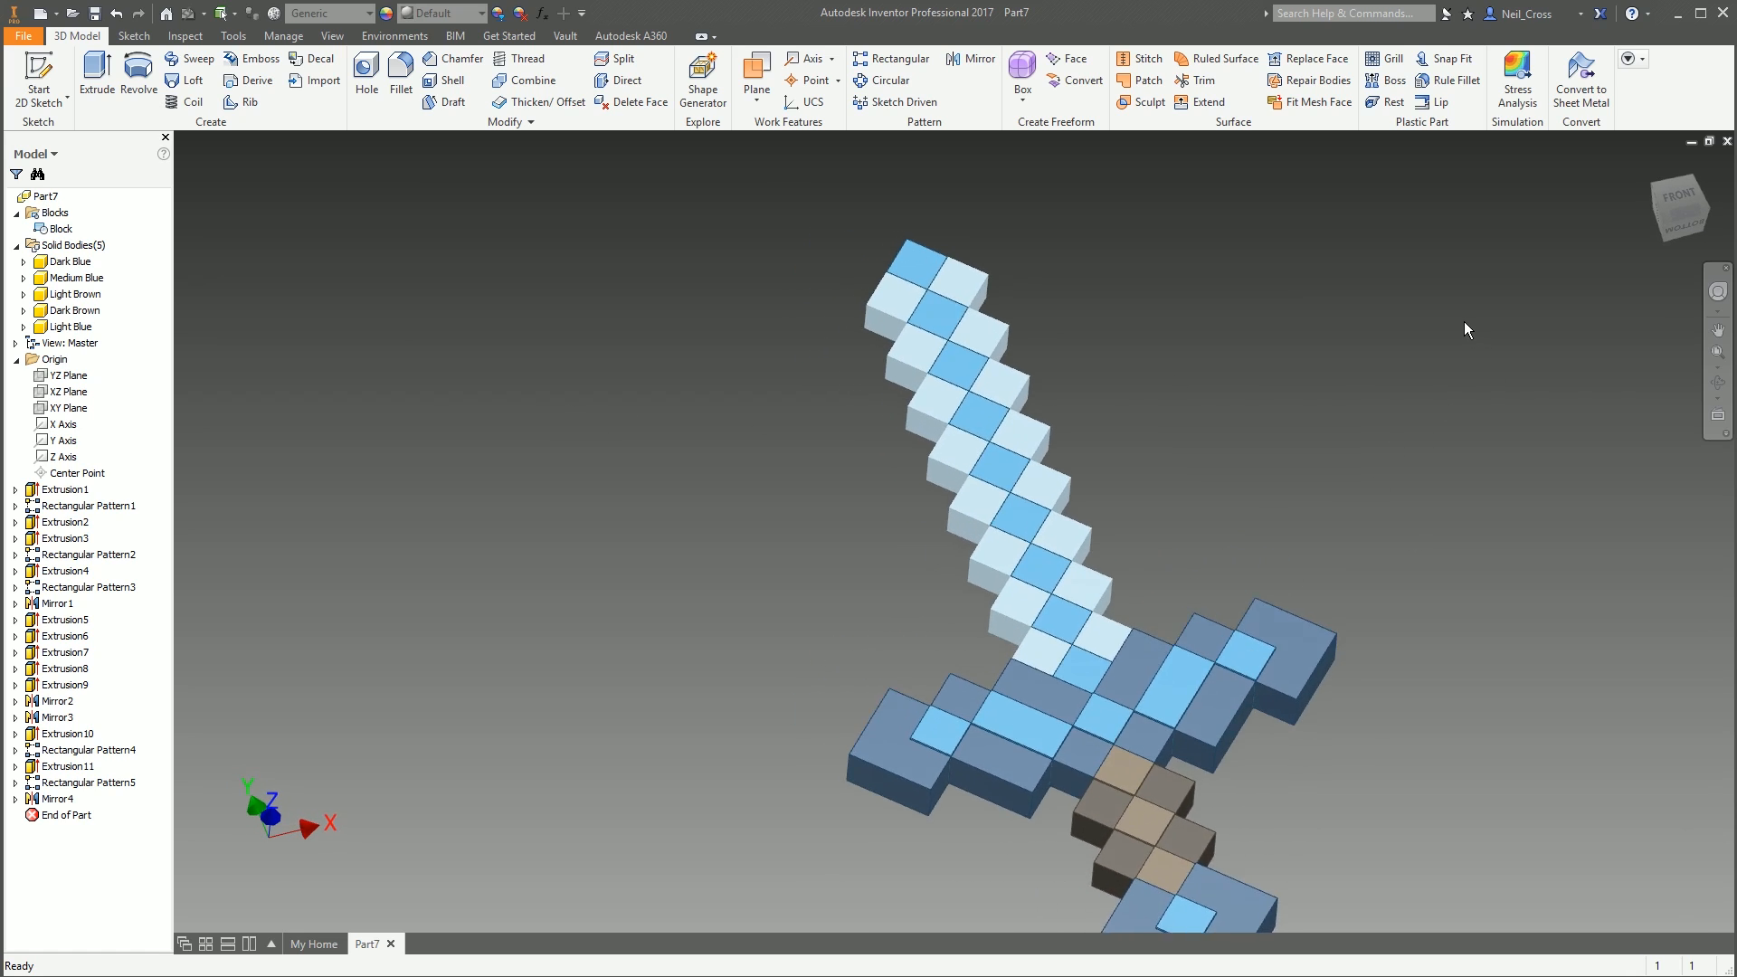
Start a new sketch on the XY Plane, slice the graphics, and project the cut edges of the sword
{"action": "left_click", "coordinate": [41, 78]}
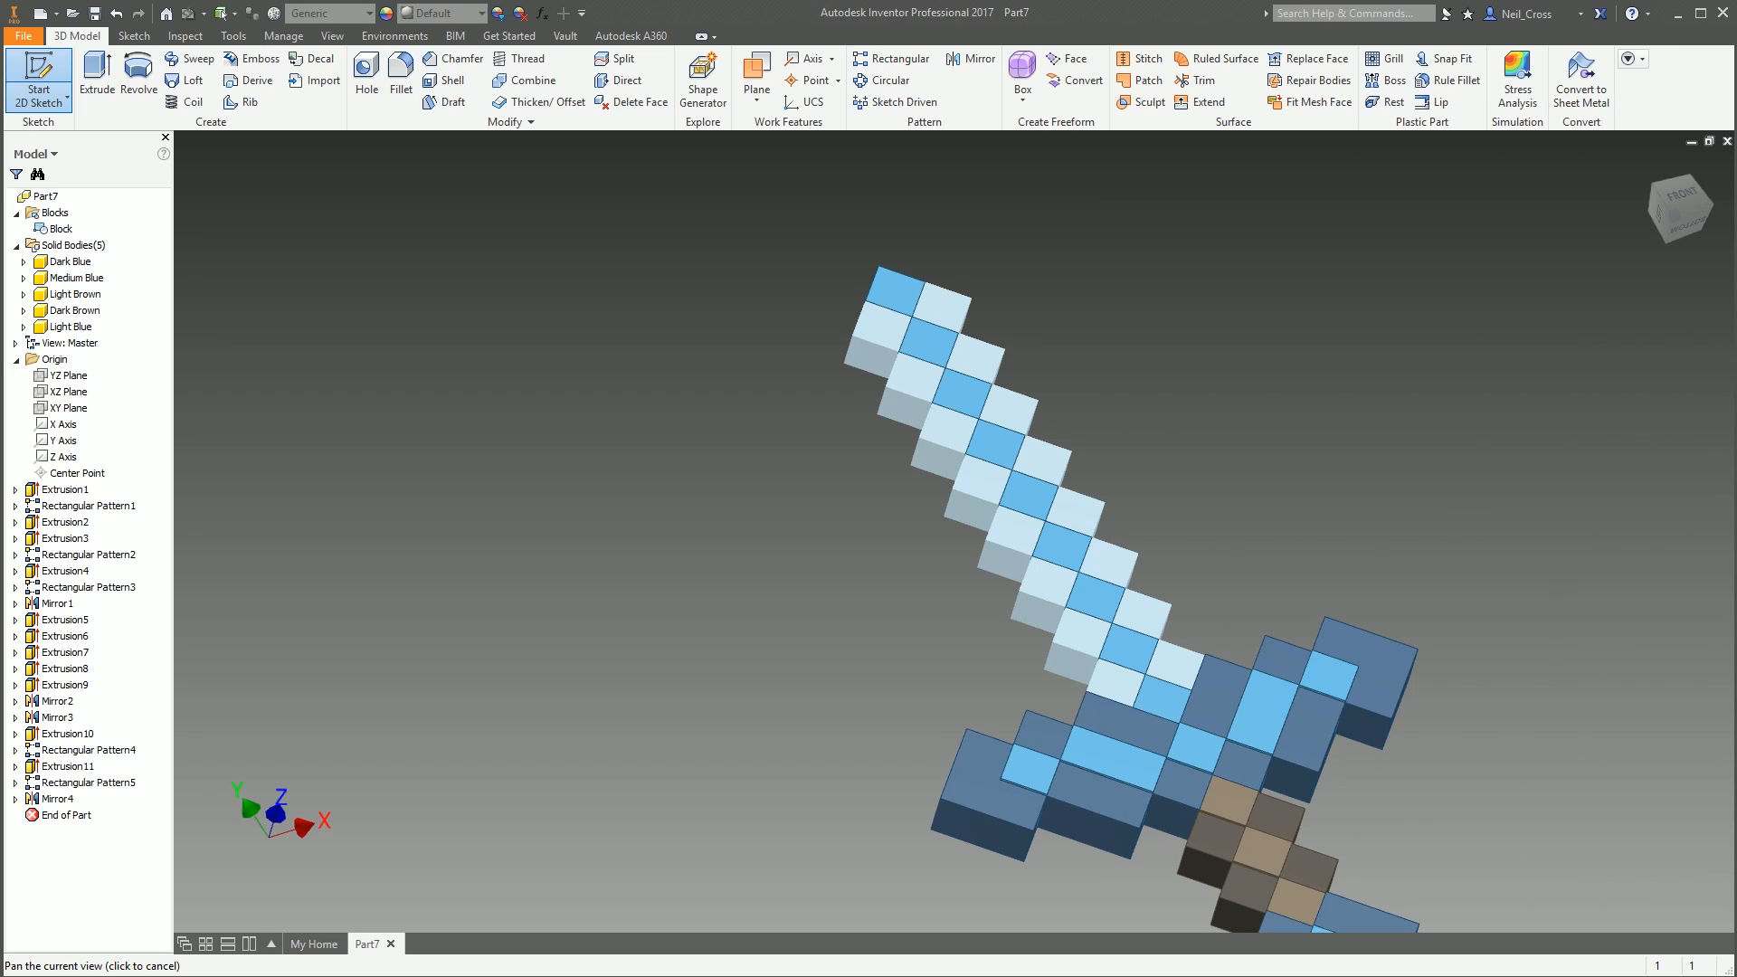
{"action": "left_click", "coordinate": [62, 414]}
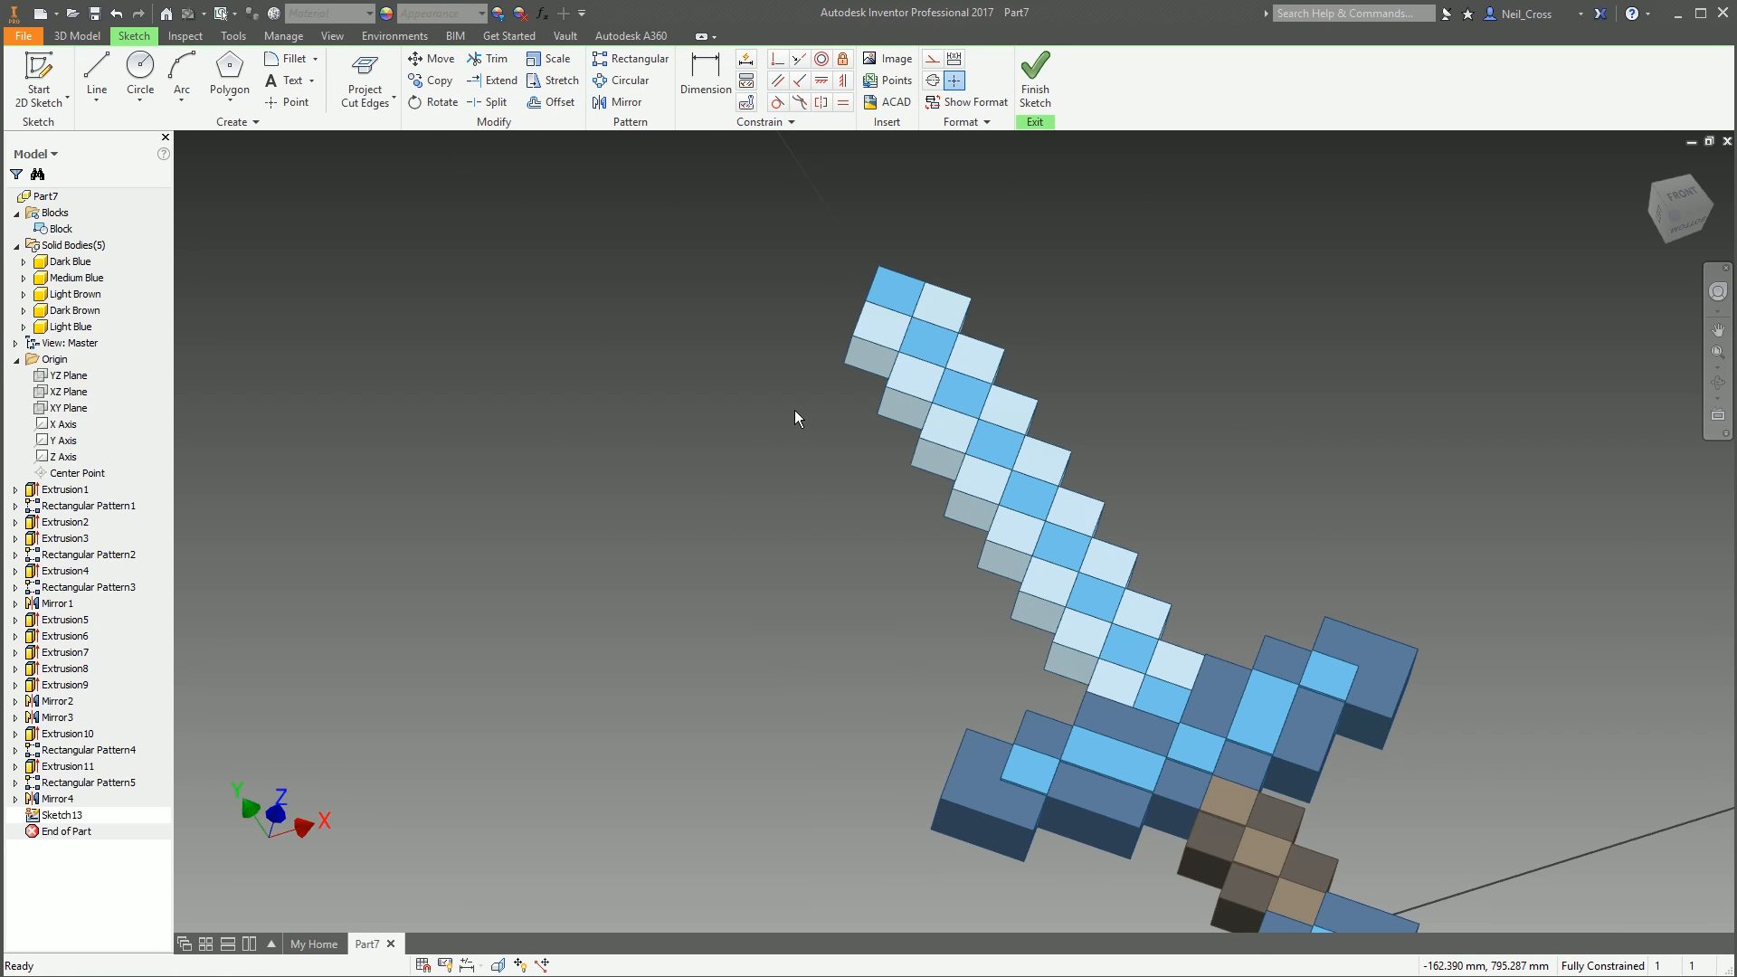
{"action": "key", "text": "F7"}
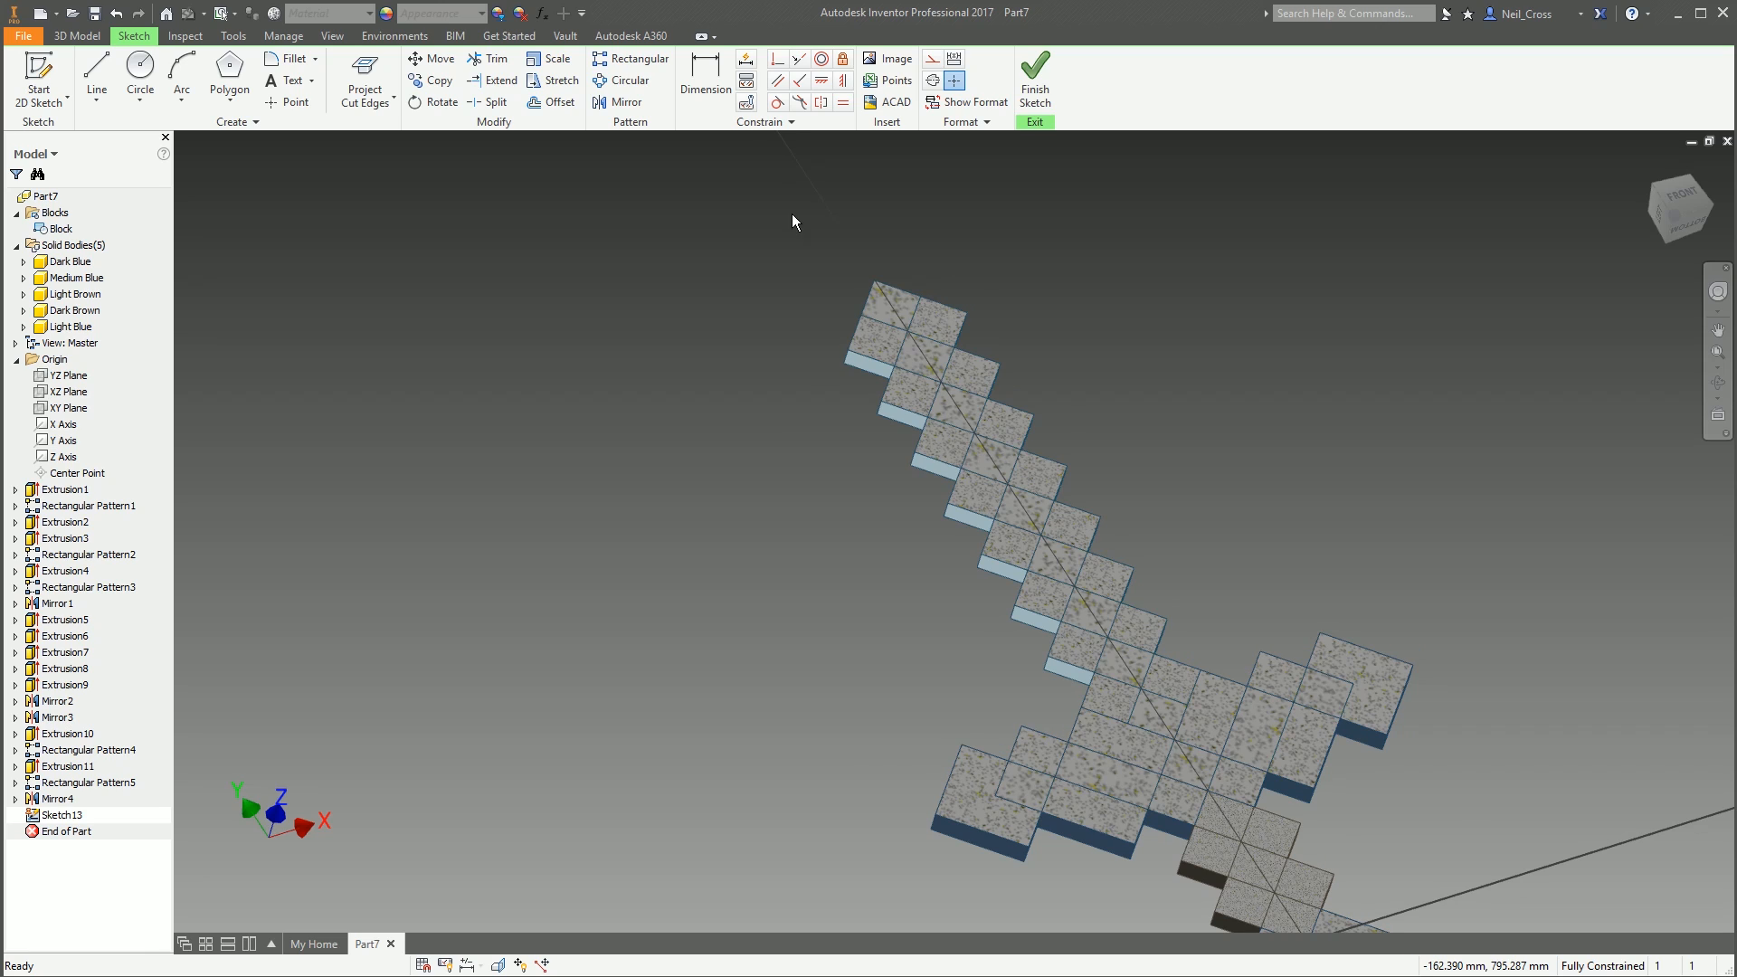
{"action": "left_click", "coordinate": [392, 77]}
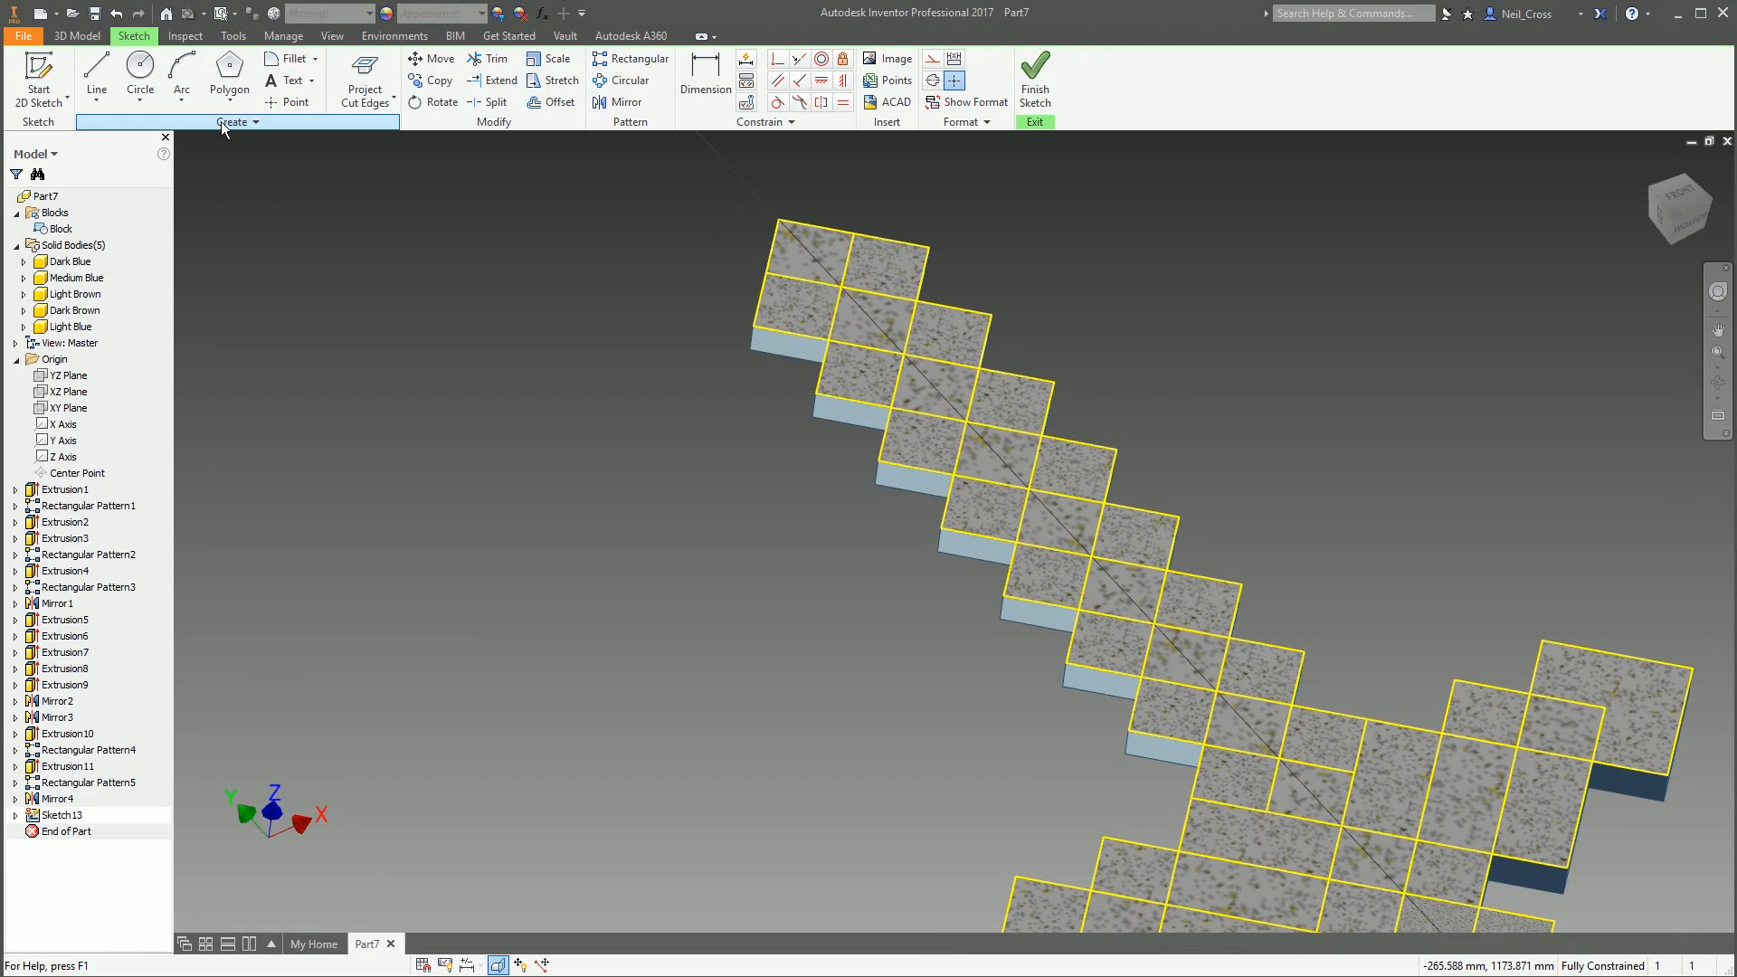
Place a Block instance in the outer notch between the two light blue blocks nearest the crossguard
{"action": "right_click", "coordinate": [61, 229]}
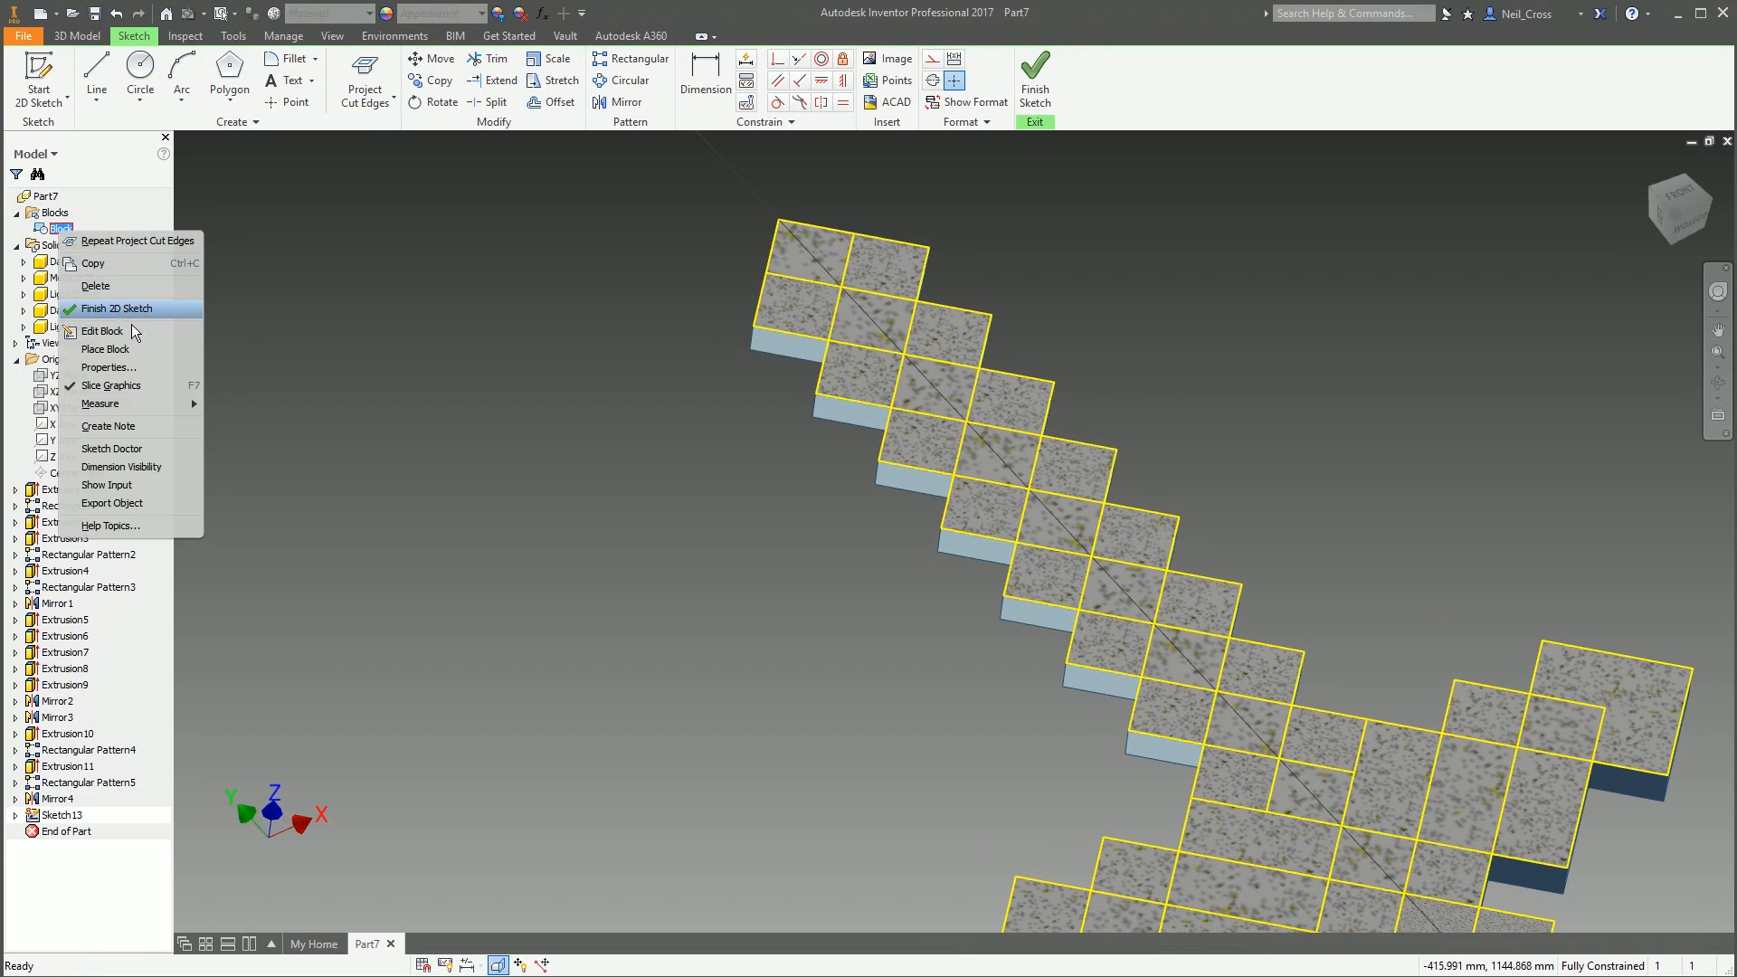
{"action": "left_click", "coordinate": [114, 351]}
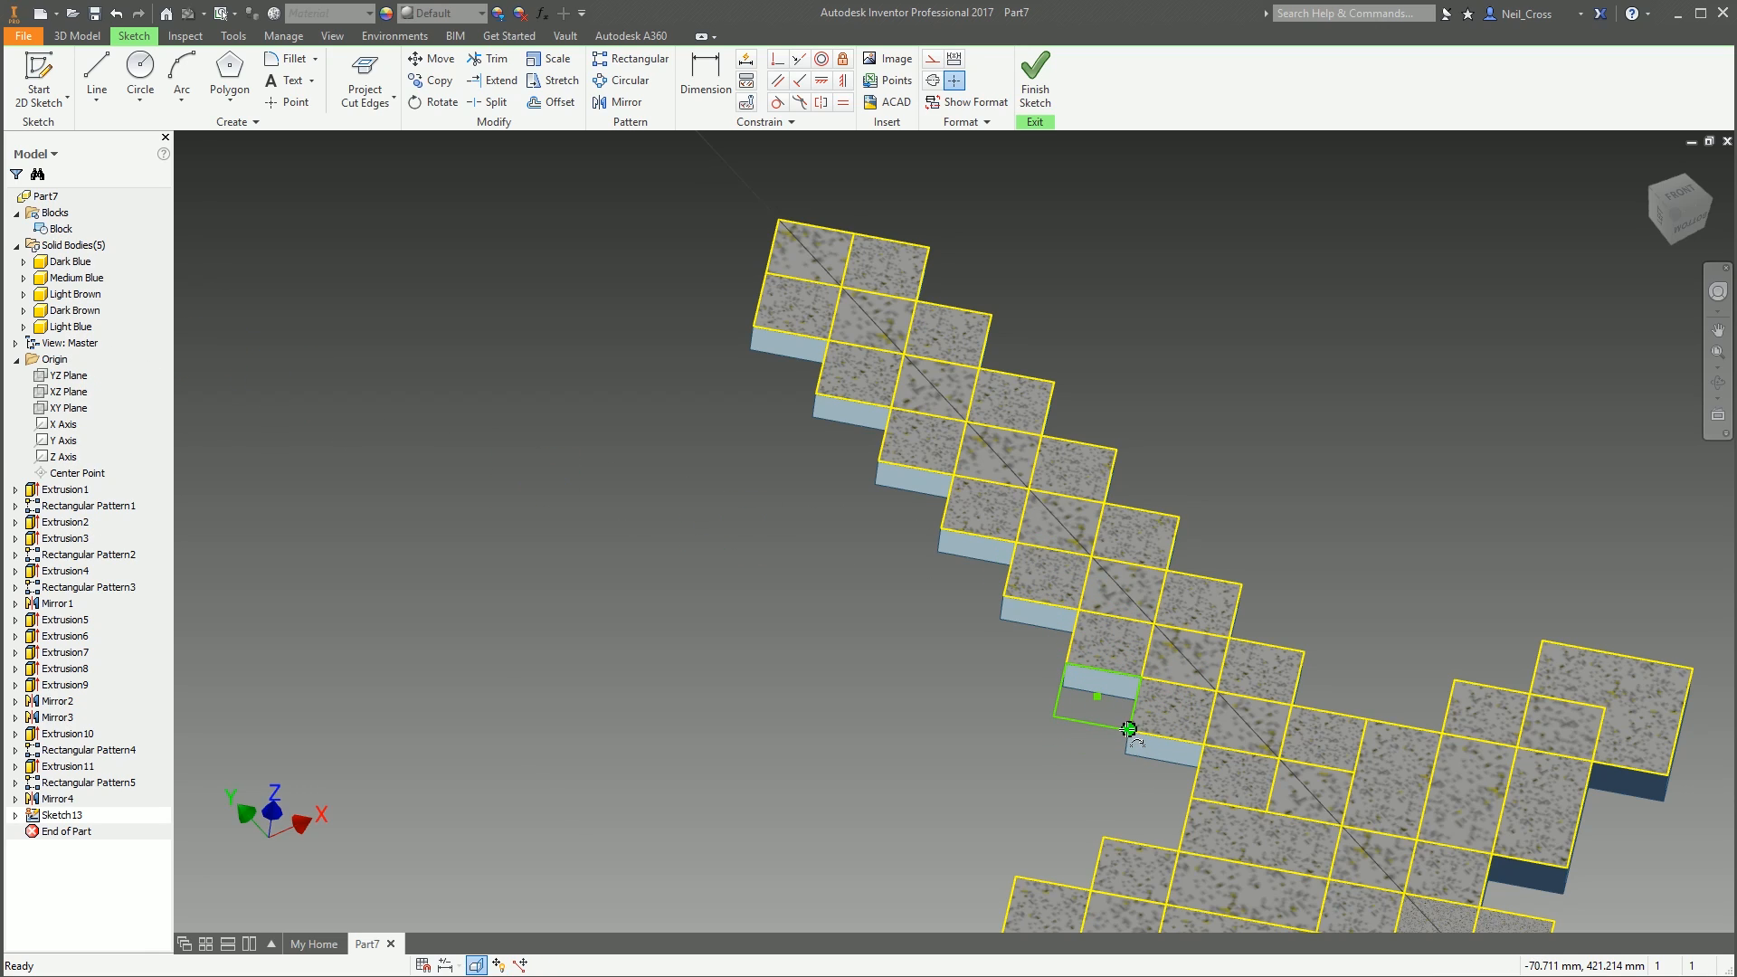
{"action": "right_click", "coordinate": [821, 656]}
{"action": "left_click", "coordinate": [895, 658]}
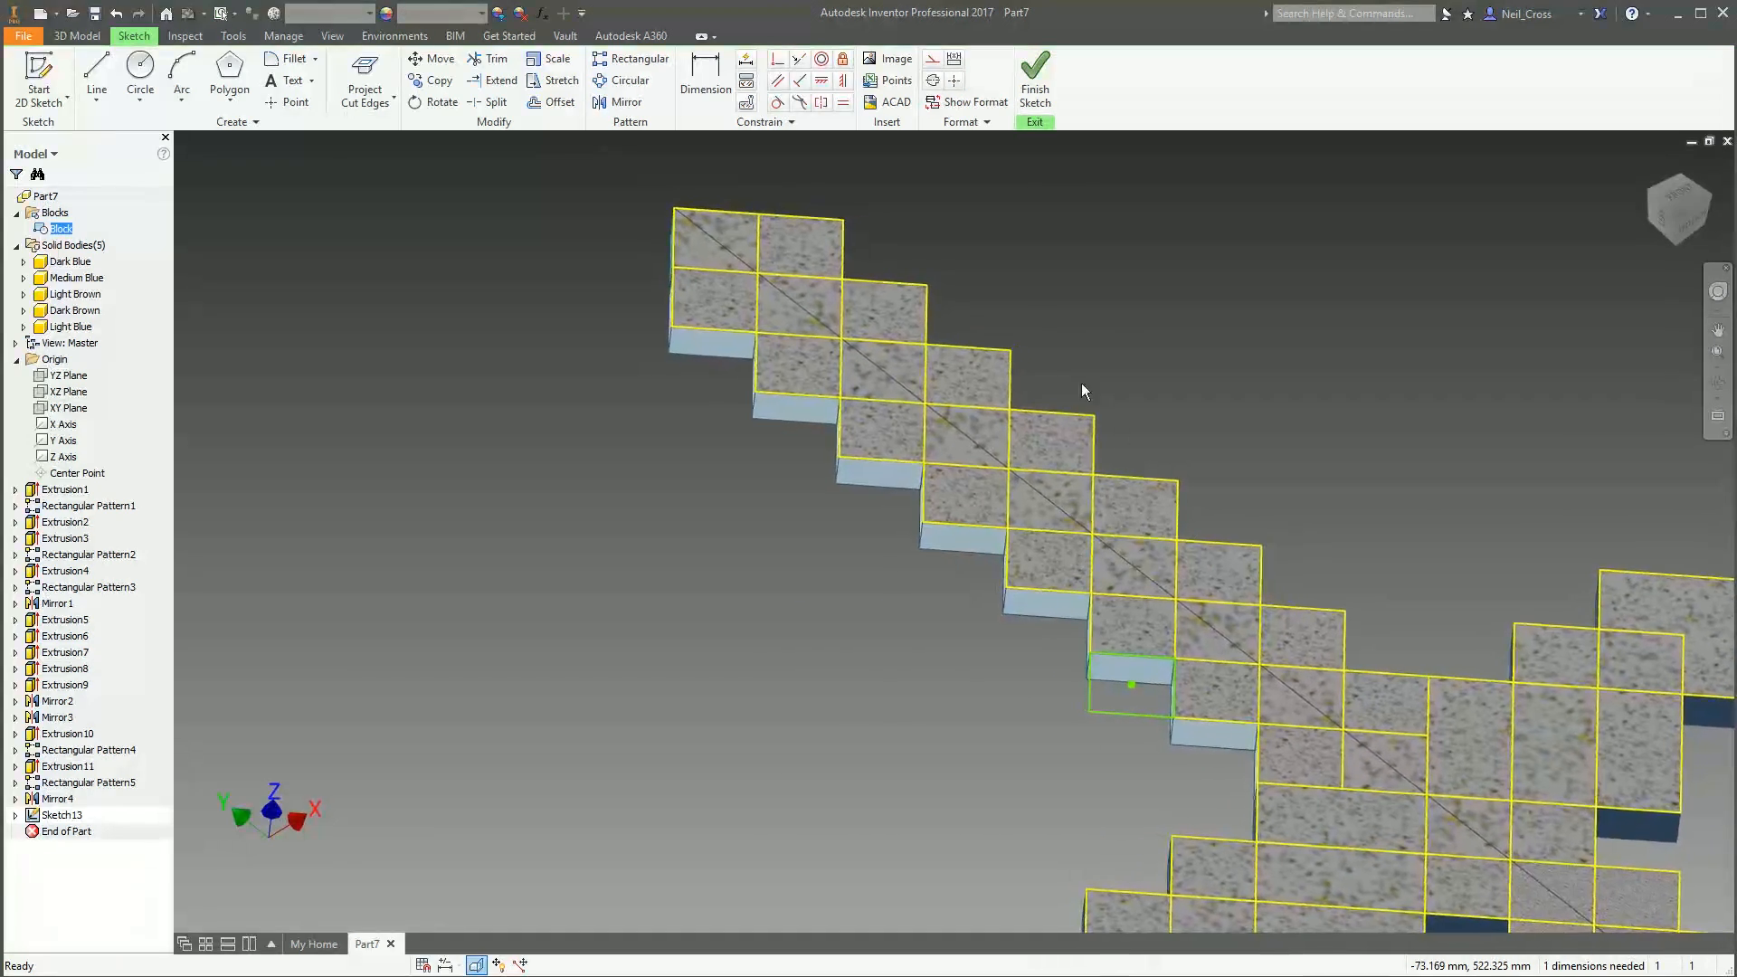
Undo the last Block placement in the blade sketch
{"action": "left_click", "coordinate": [1036, 82]}
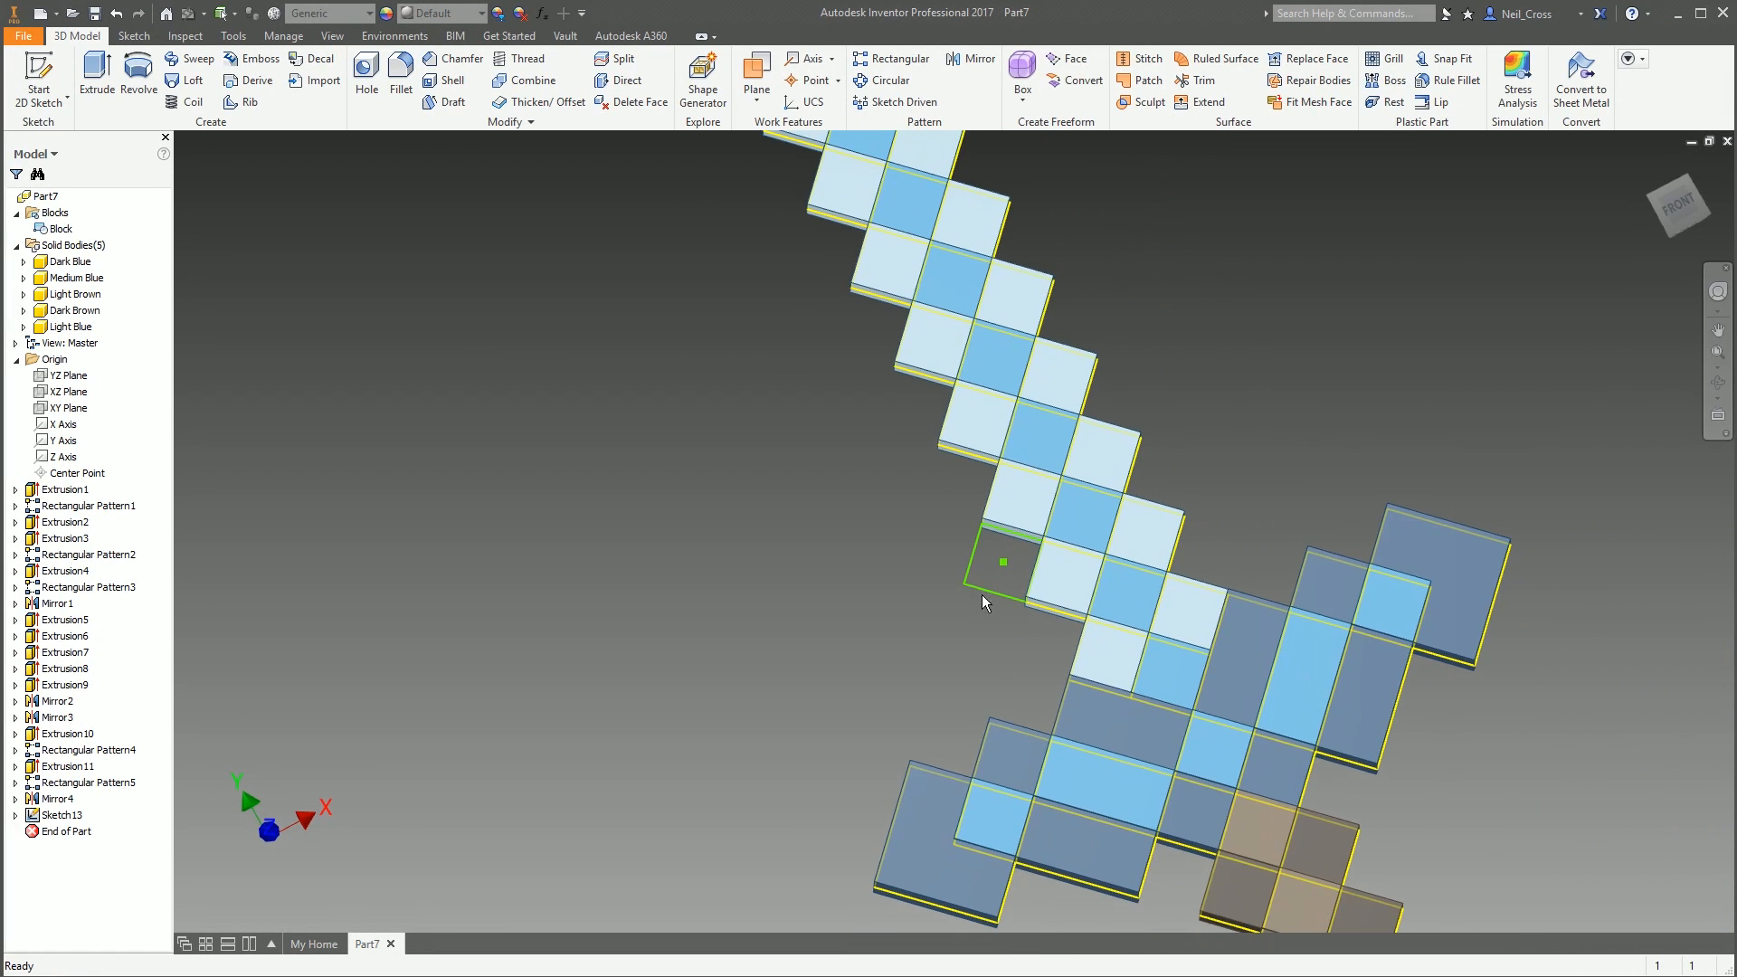
{"action": "left_click", "coordinate": [119, 14]}
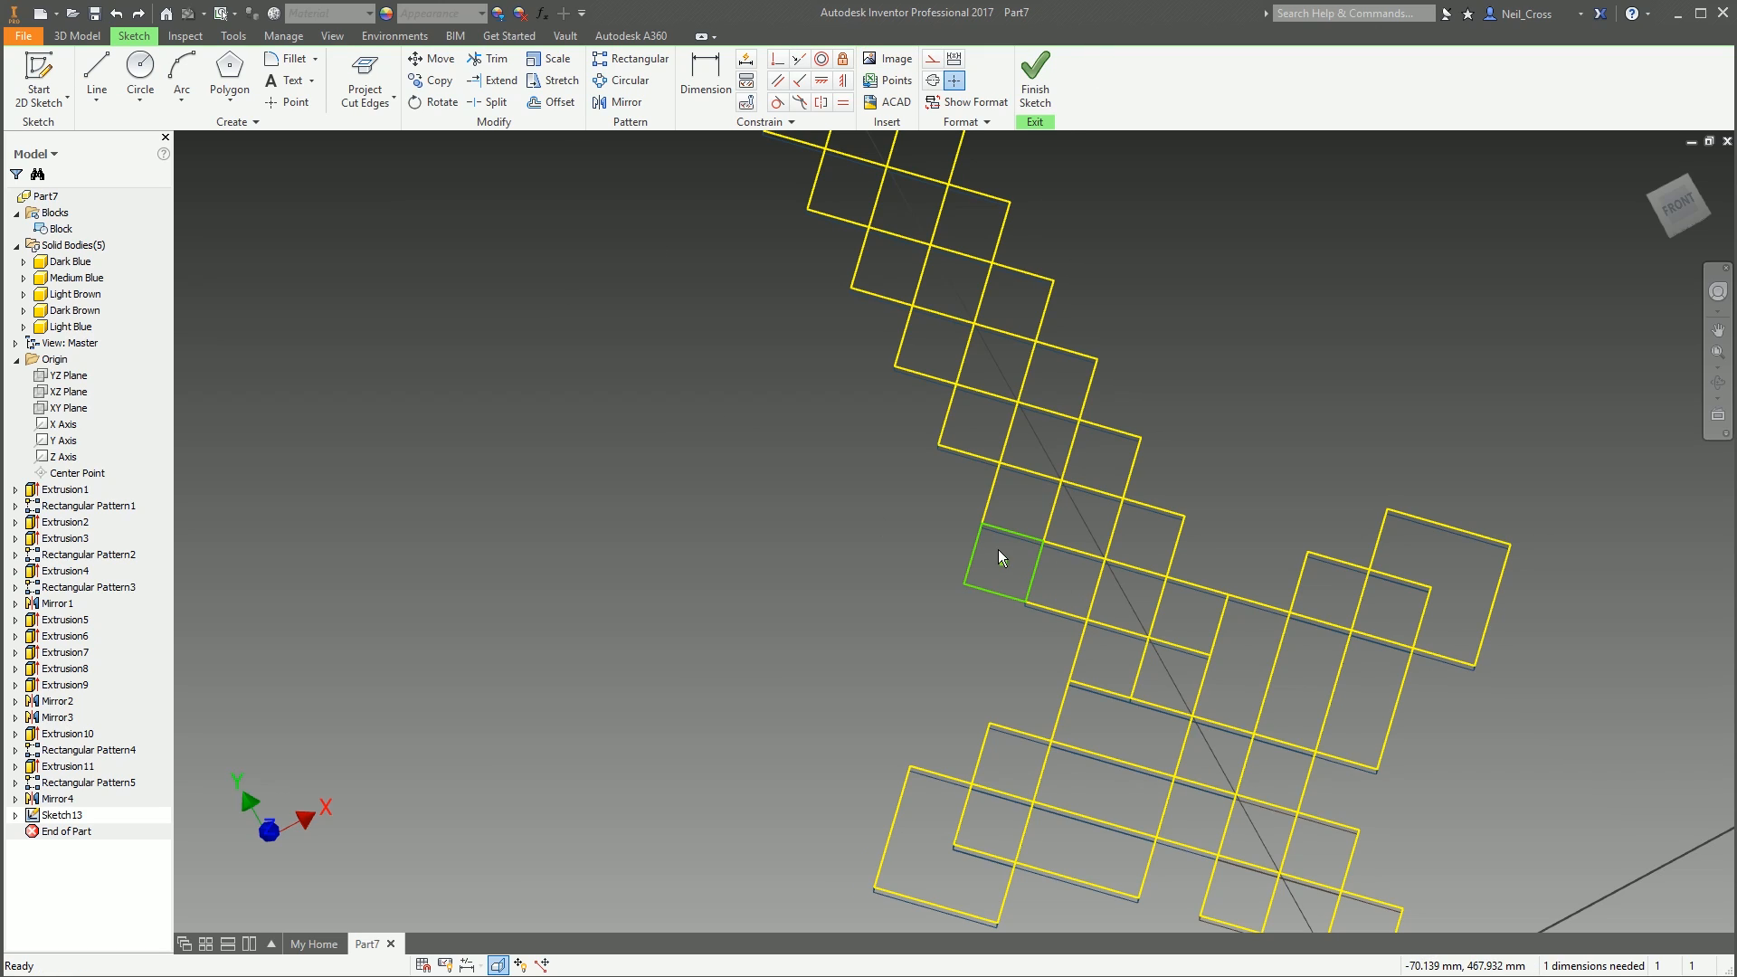
{"action": "left_click", "coordinate": [118, 15]}
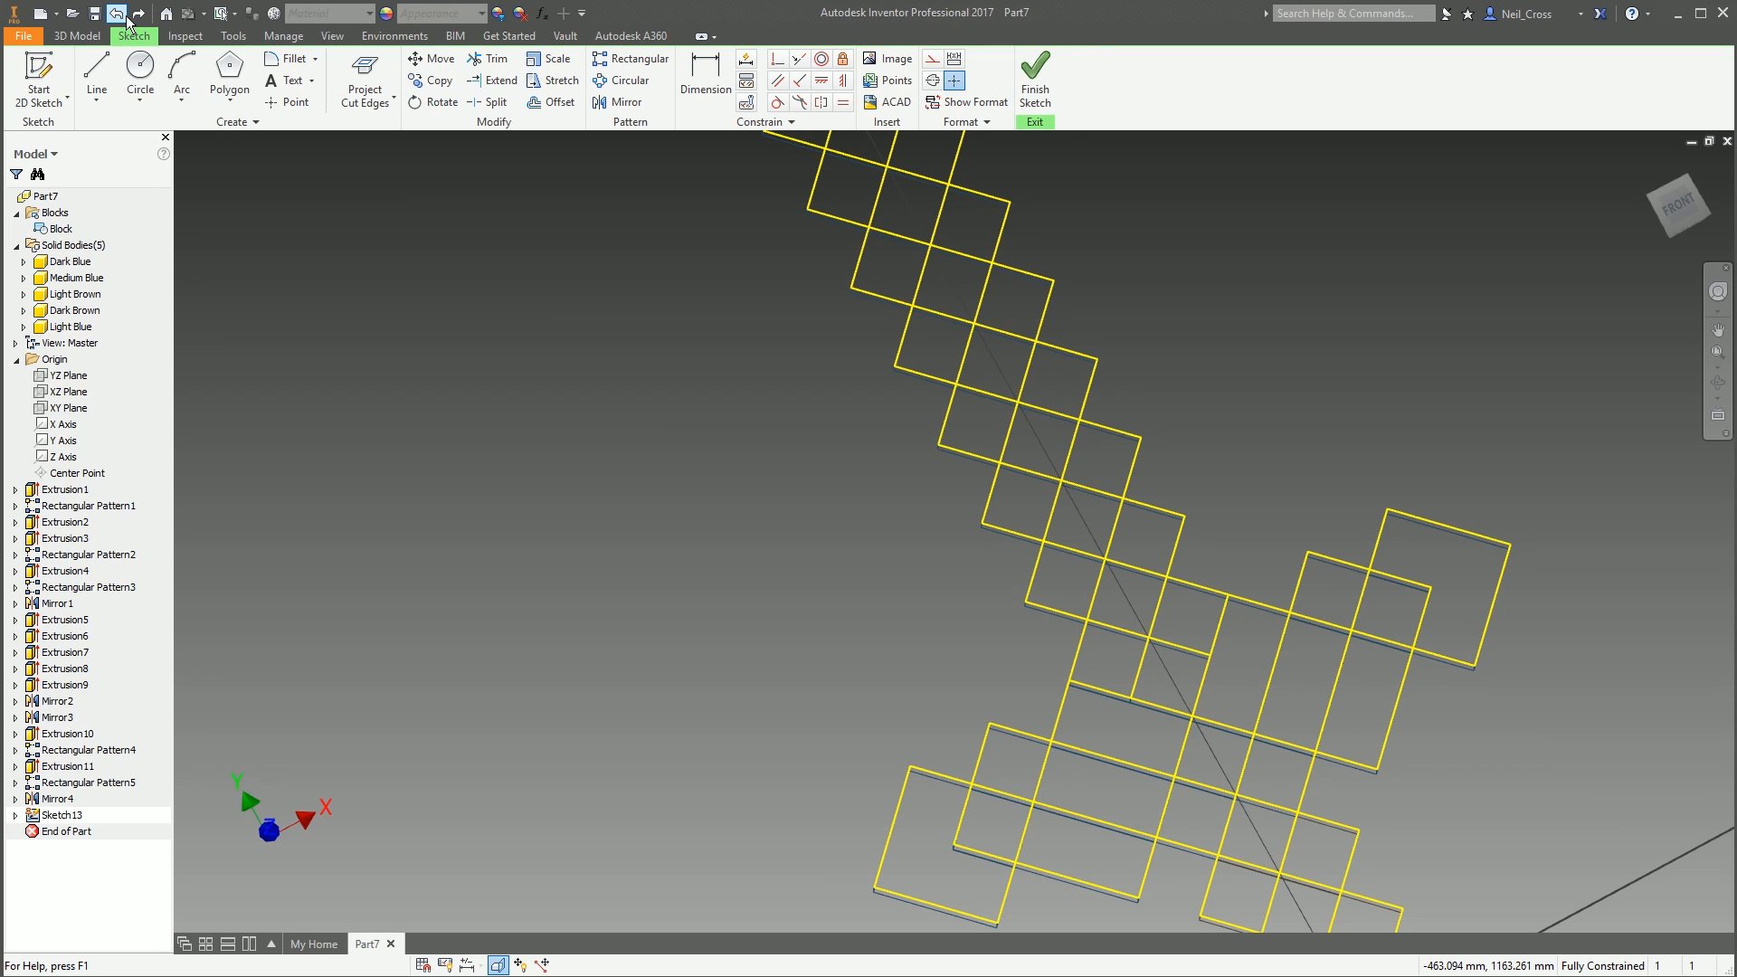
Place a Block instance in the outer notch between the last light blue block and the crossguard, and finish the sketch
{"action": "right_click", "coordinate": [59, 229]}
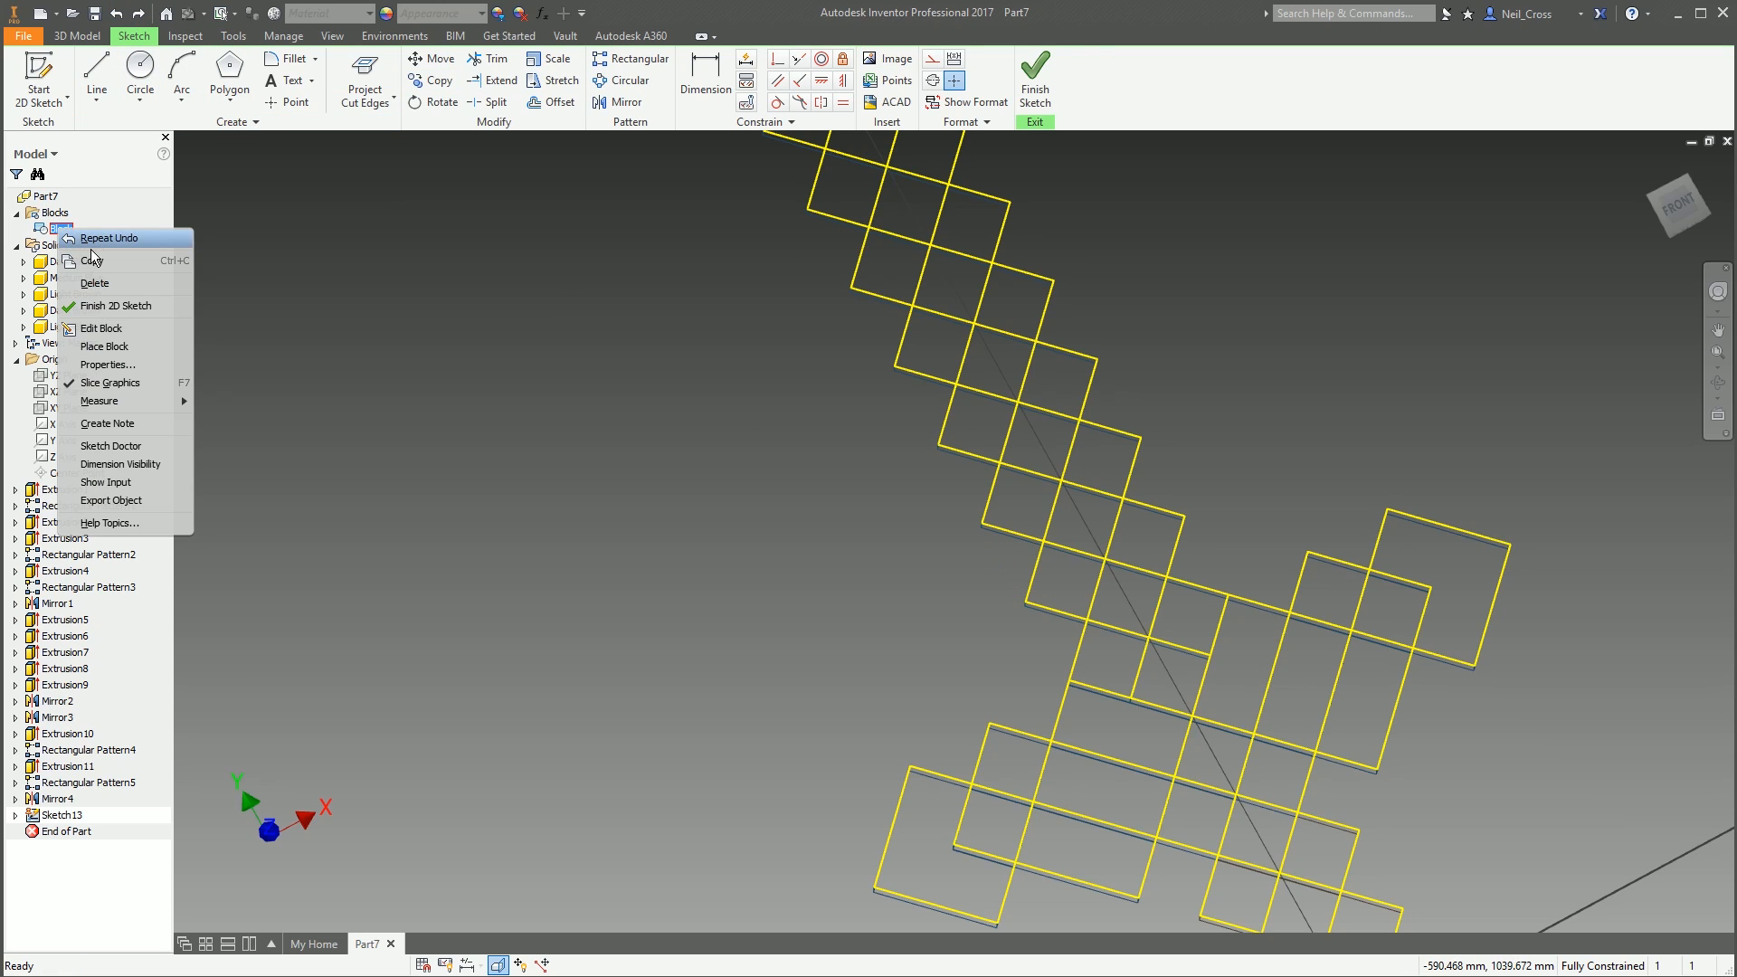
{"action": "left_click", "coordinate": [113, 347]}
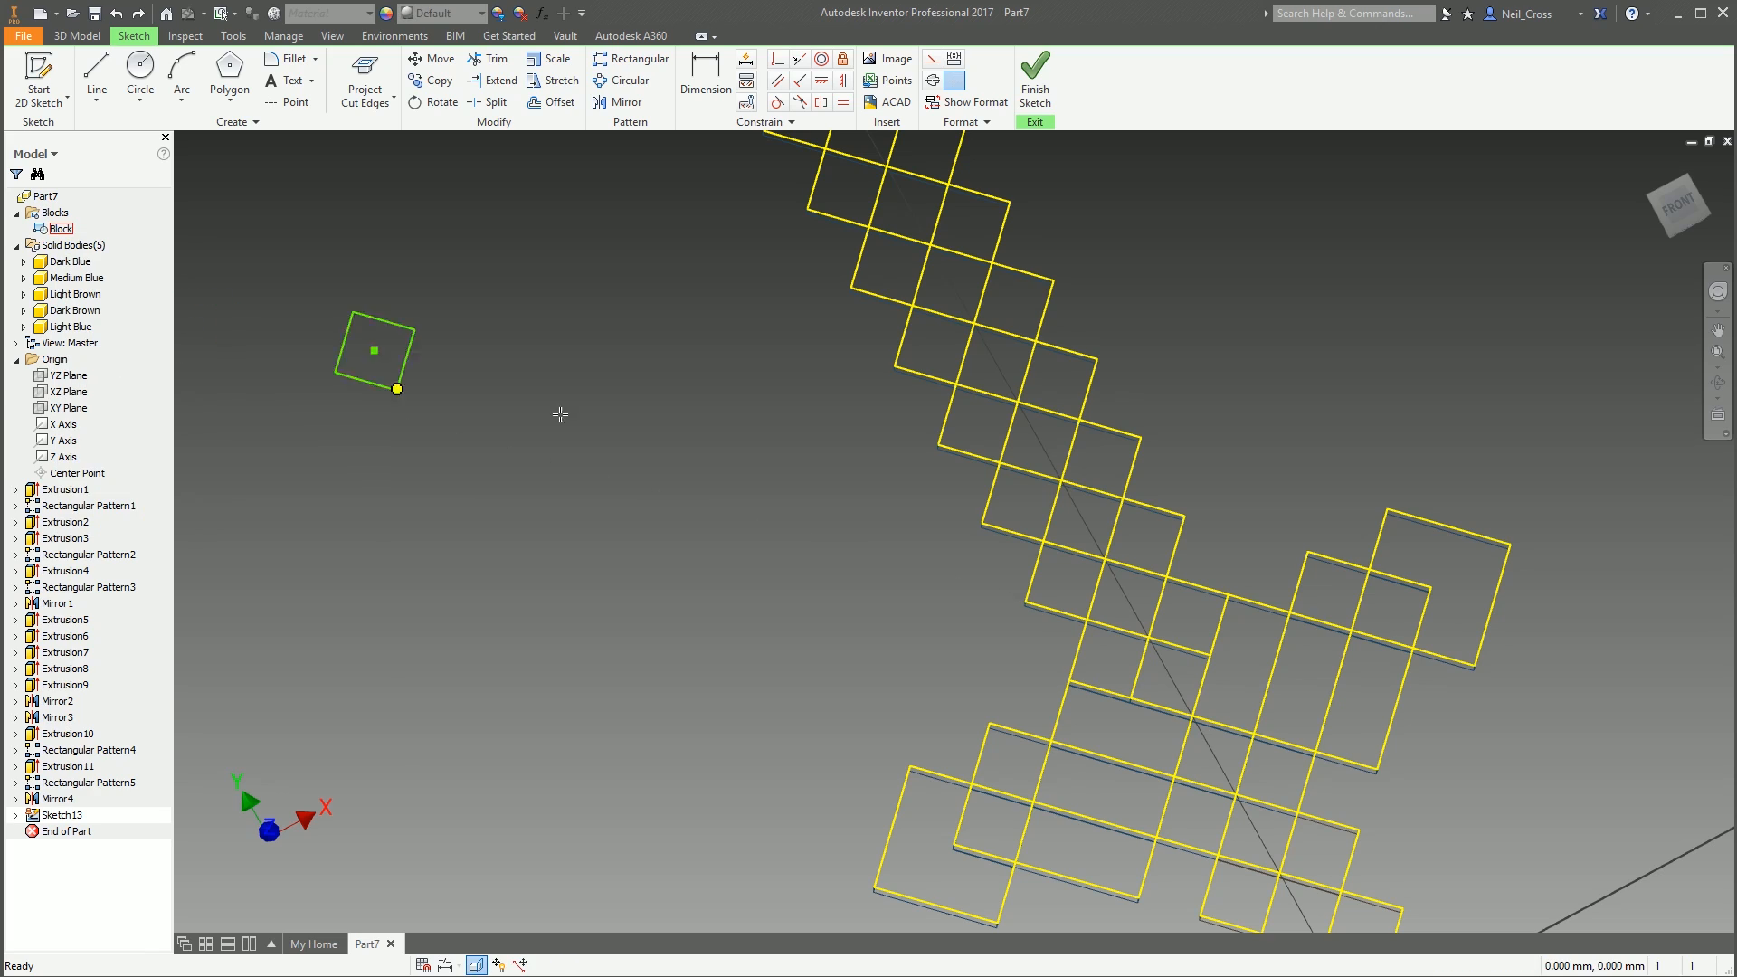
{"action": "left_click", "coordinate": [1069, 678]}
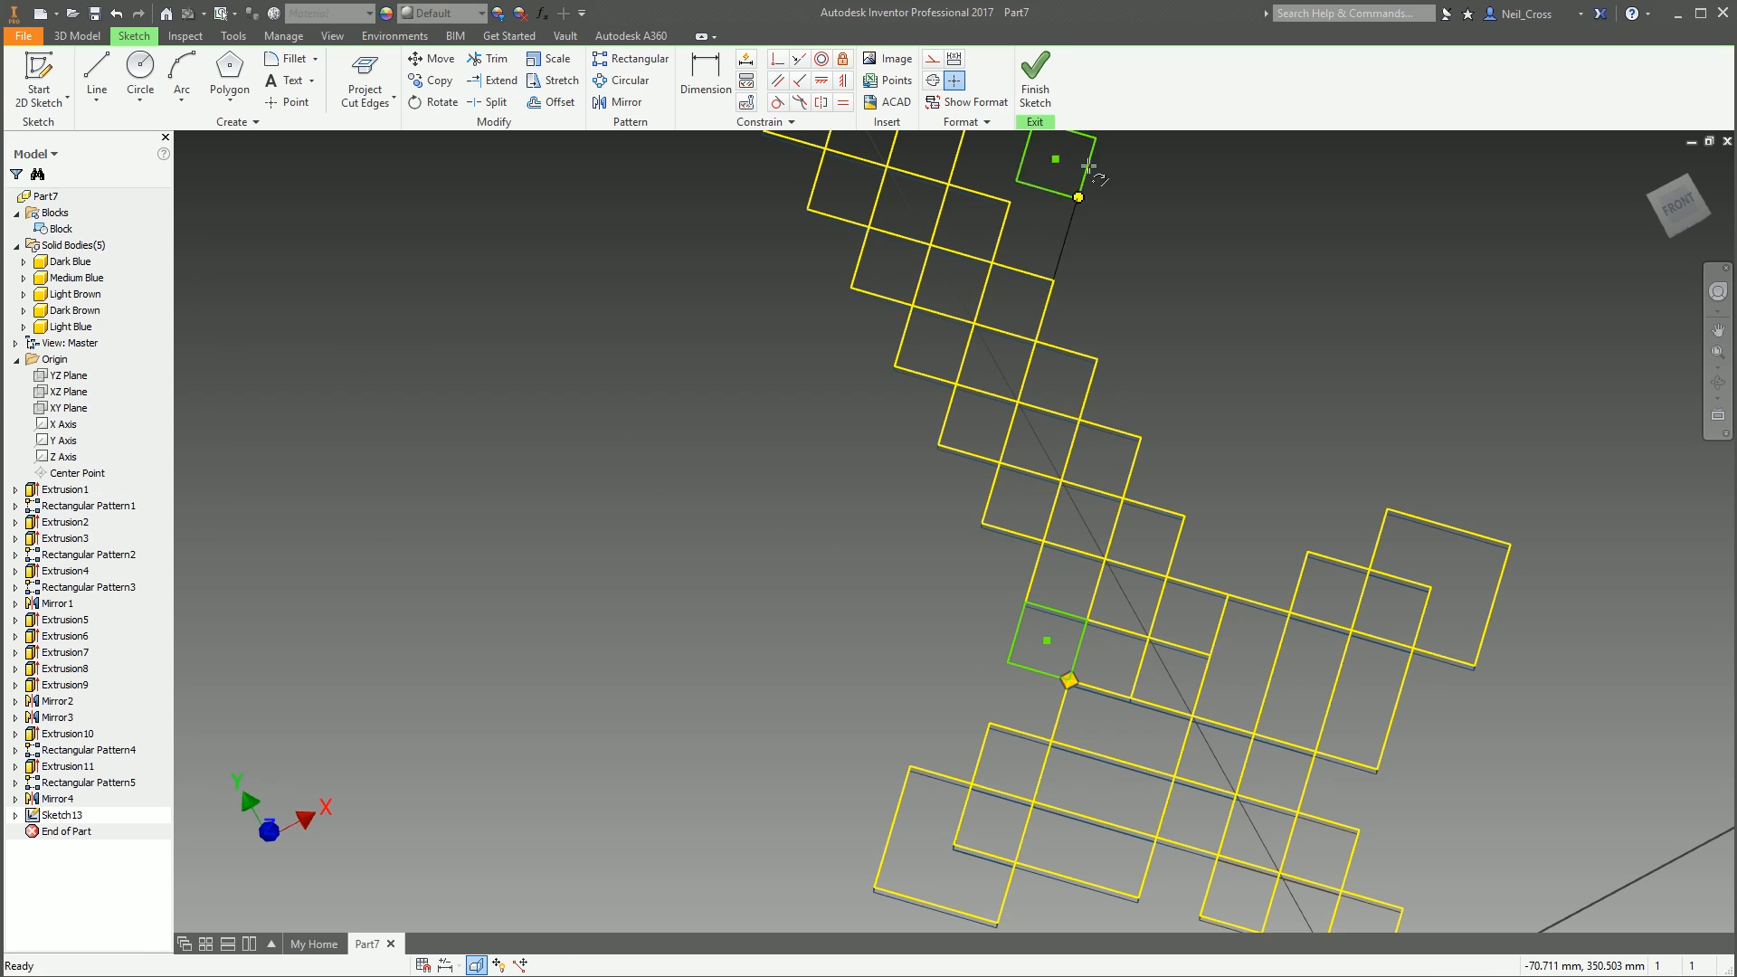
{"action": "left_click", "coordinate": [1034, 80]}
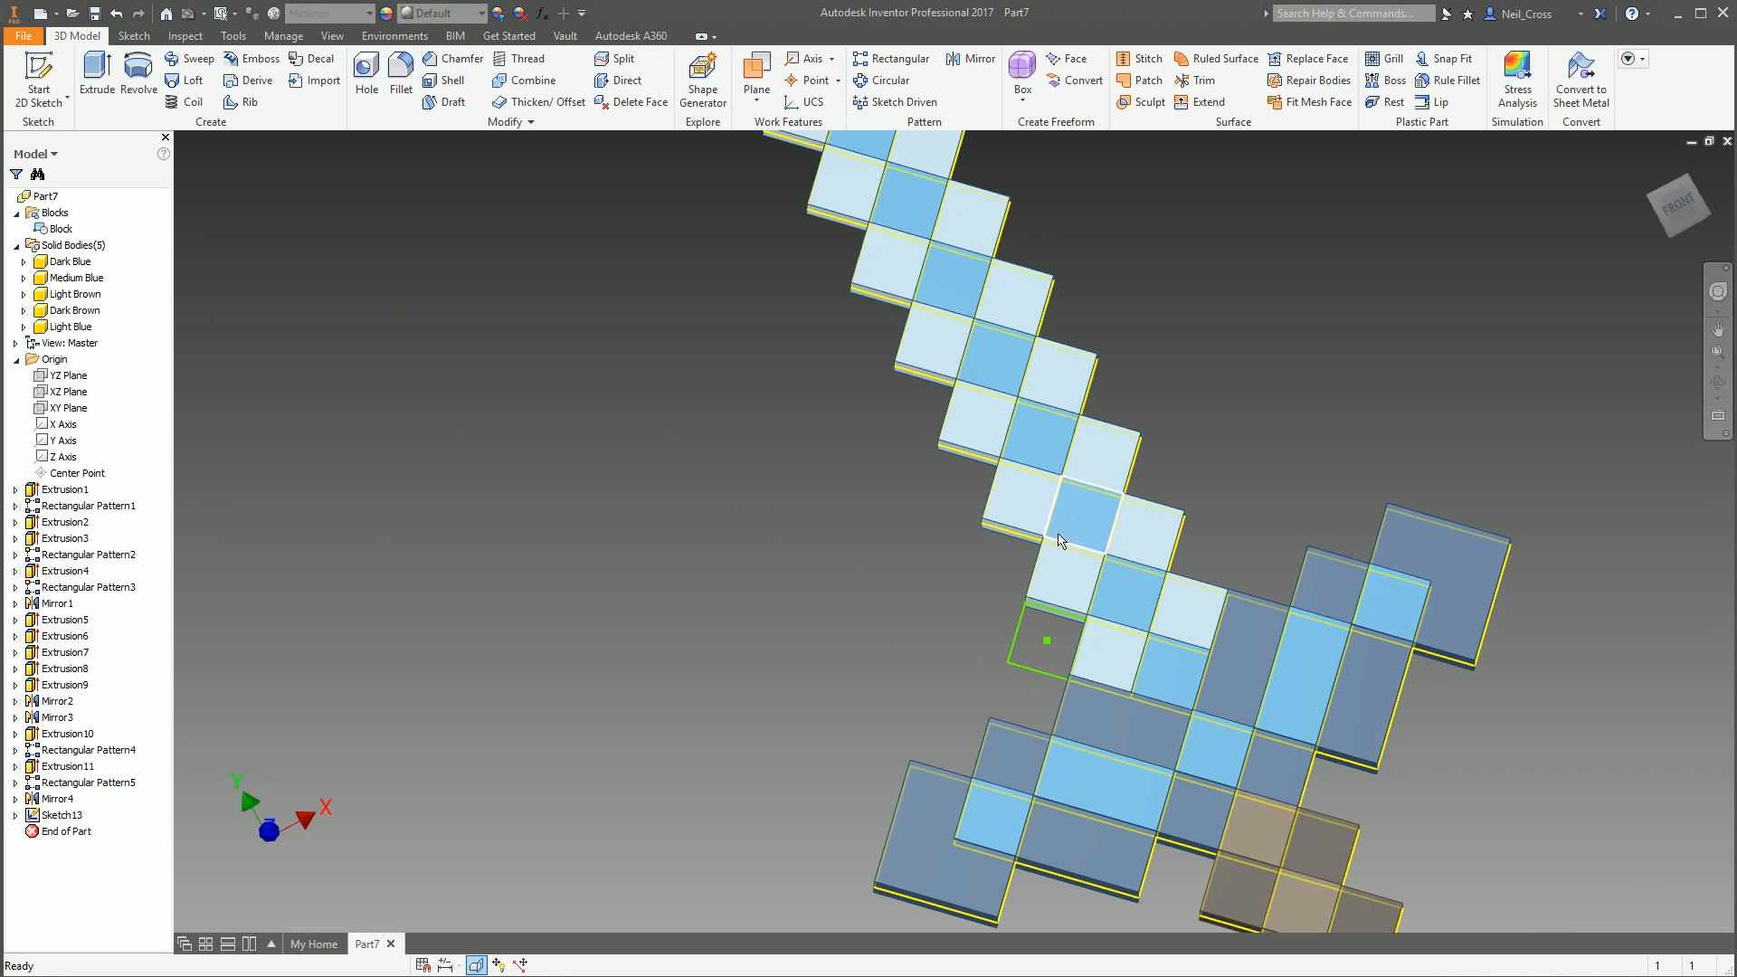
{"action": "left_click", "coordinate": [96, 72]}
{"action": "middle_click_drag", "start_coordinate": [1154, 673], "coordinate": [807, 634], "text": "shift"}
{"action": "left_click", "coordinate": [836, 655]}
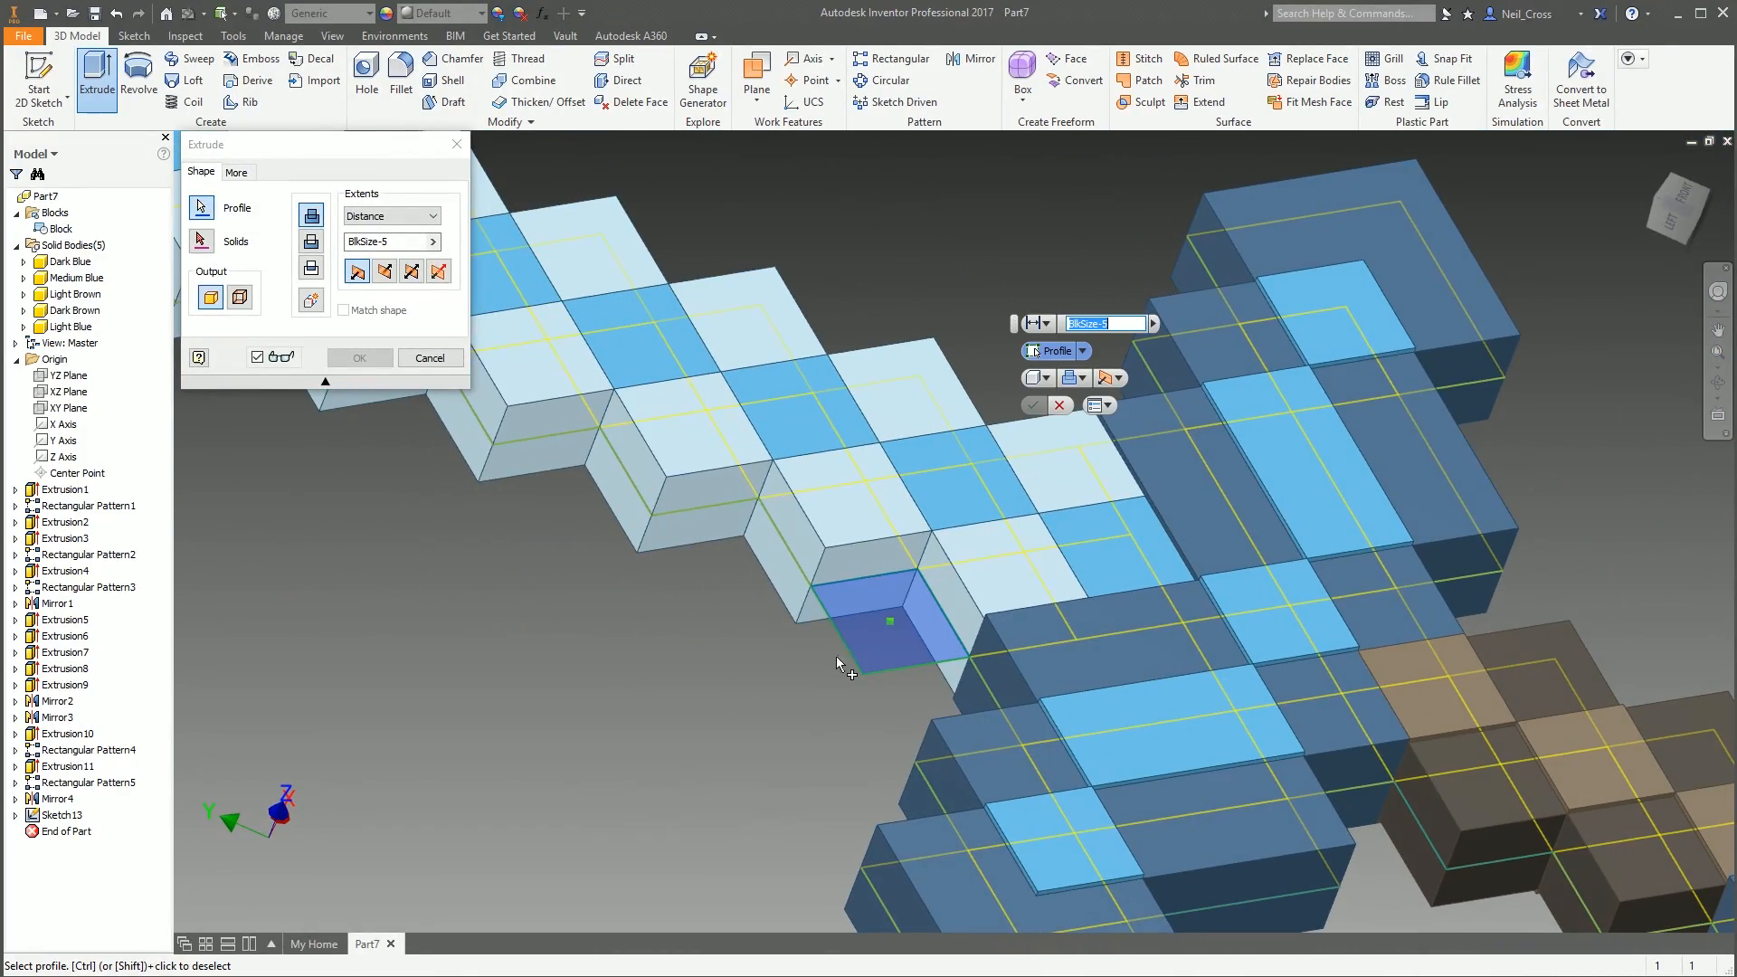
{"action": "left_click", "coordinate": [234, 247]}
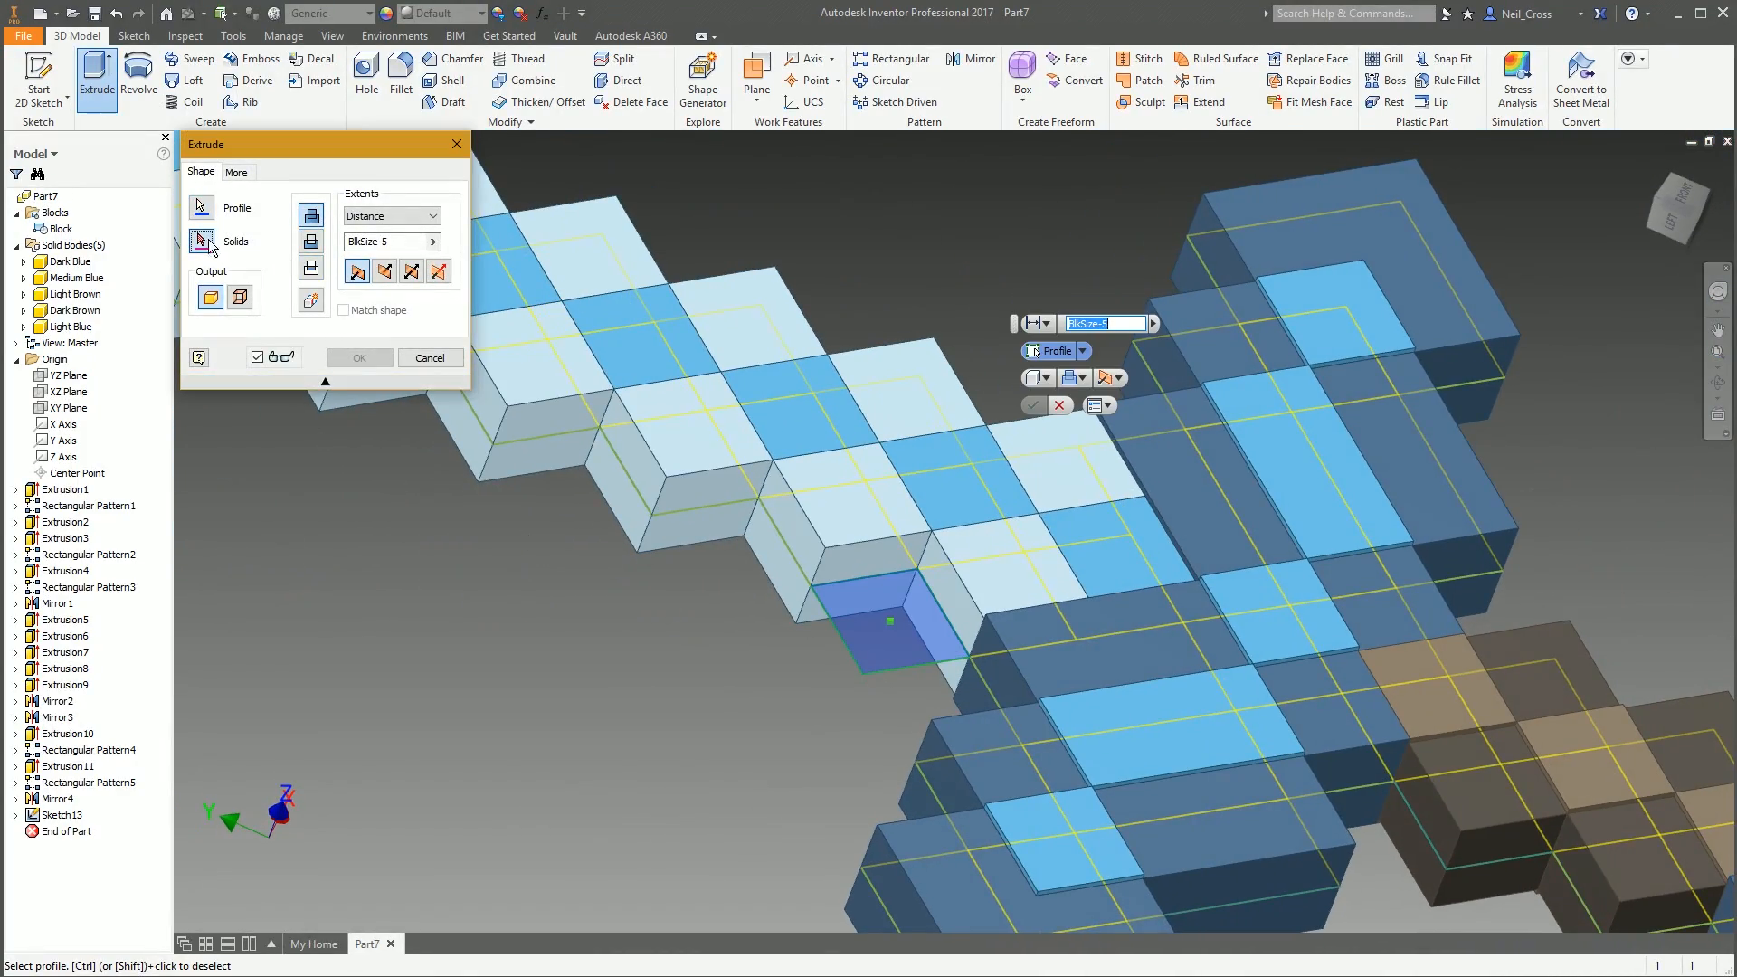
{"action": "left_click", "coordinate": [1084, 731]}
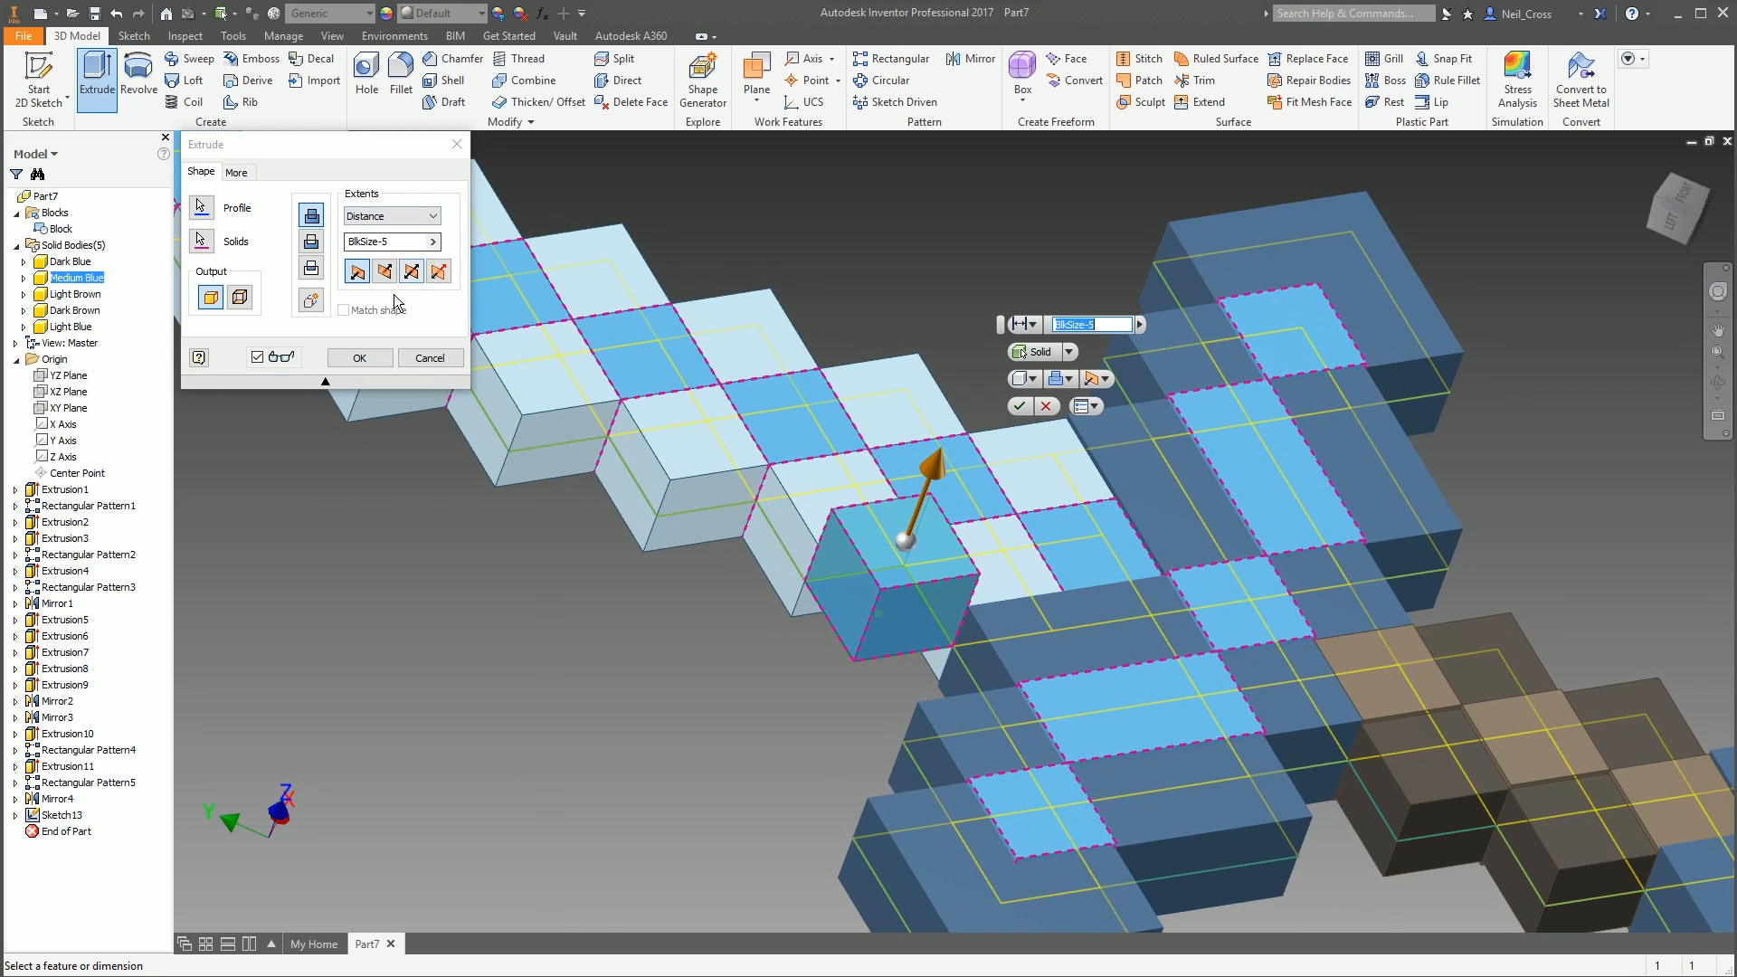
{"action": "left_click", "coordinate": [411, 274]}
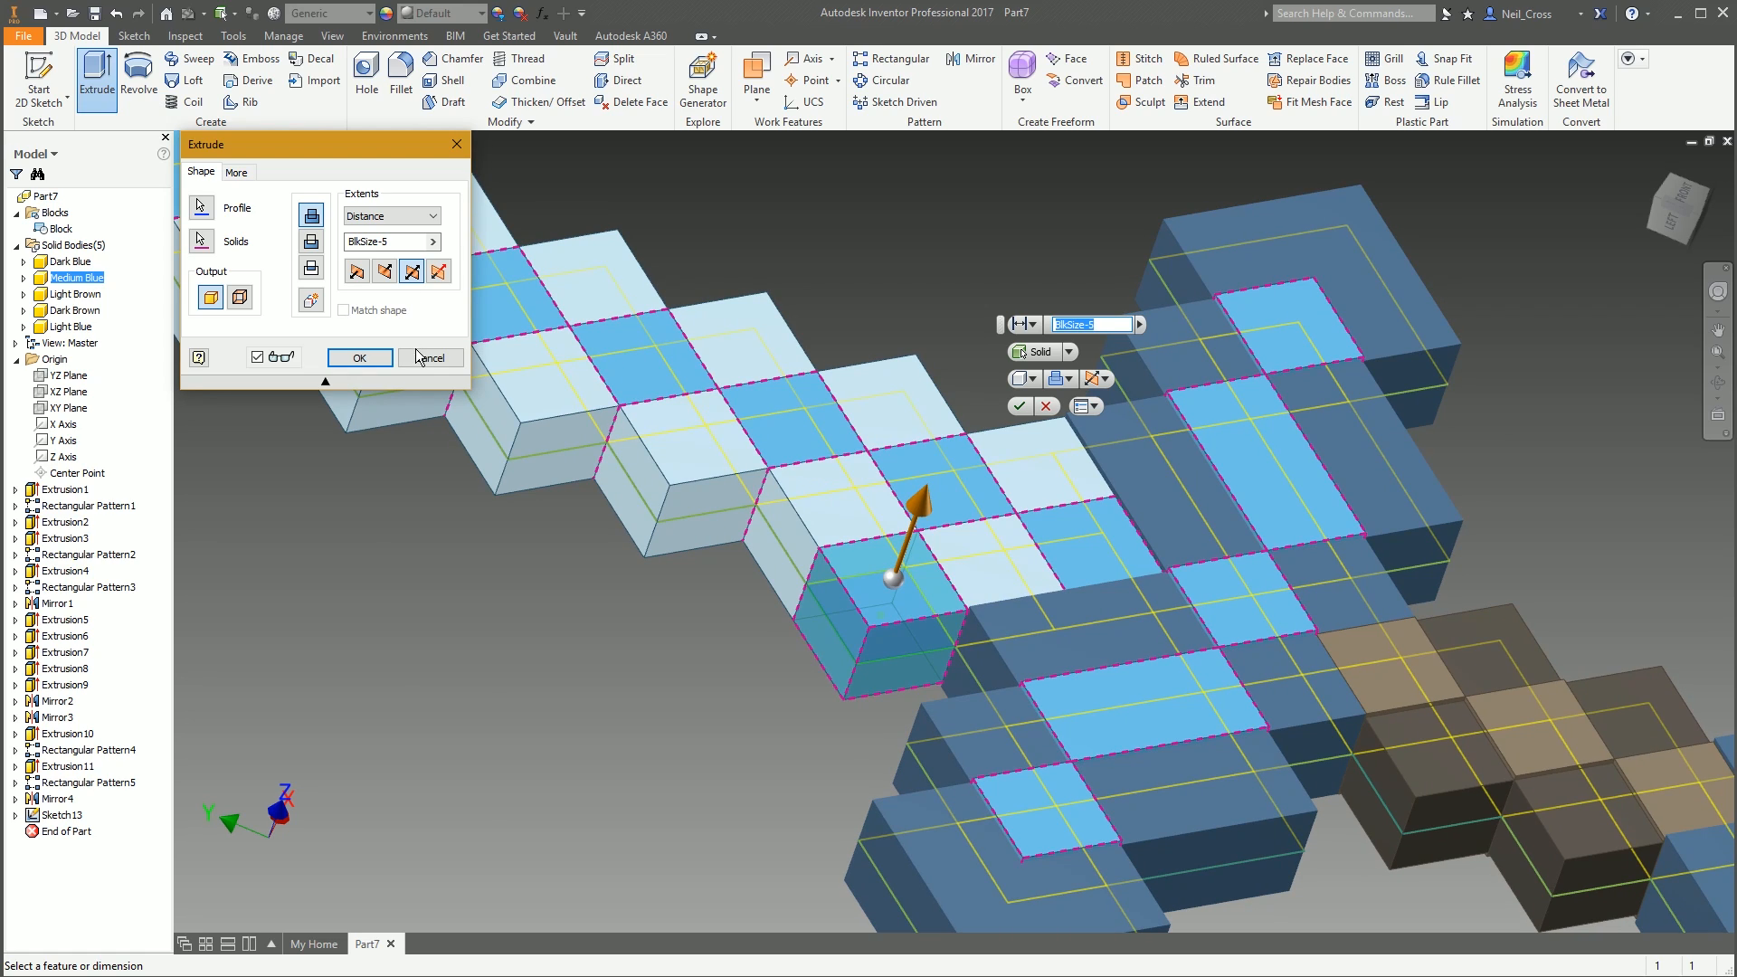
{"action": "left_click", "coordinate": [199, 241]}
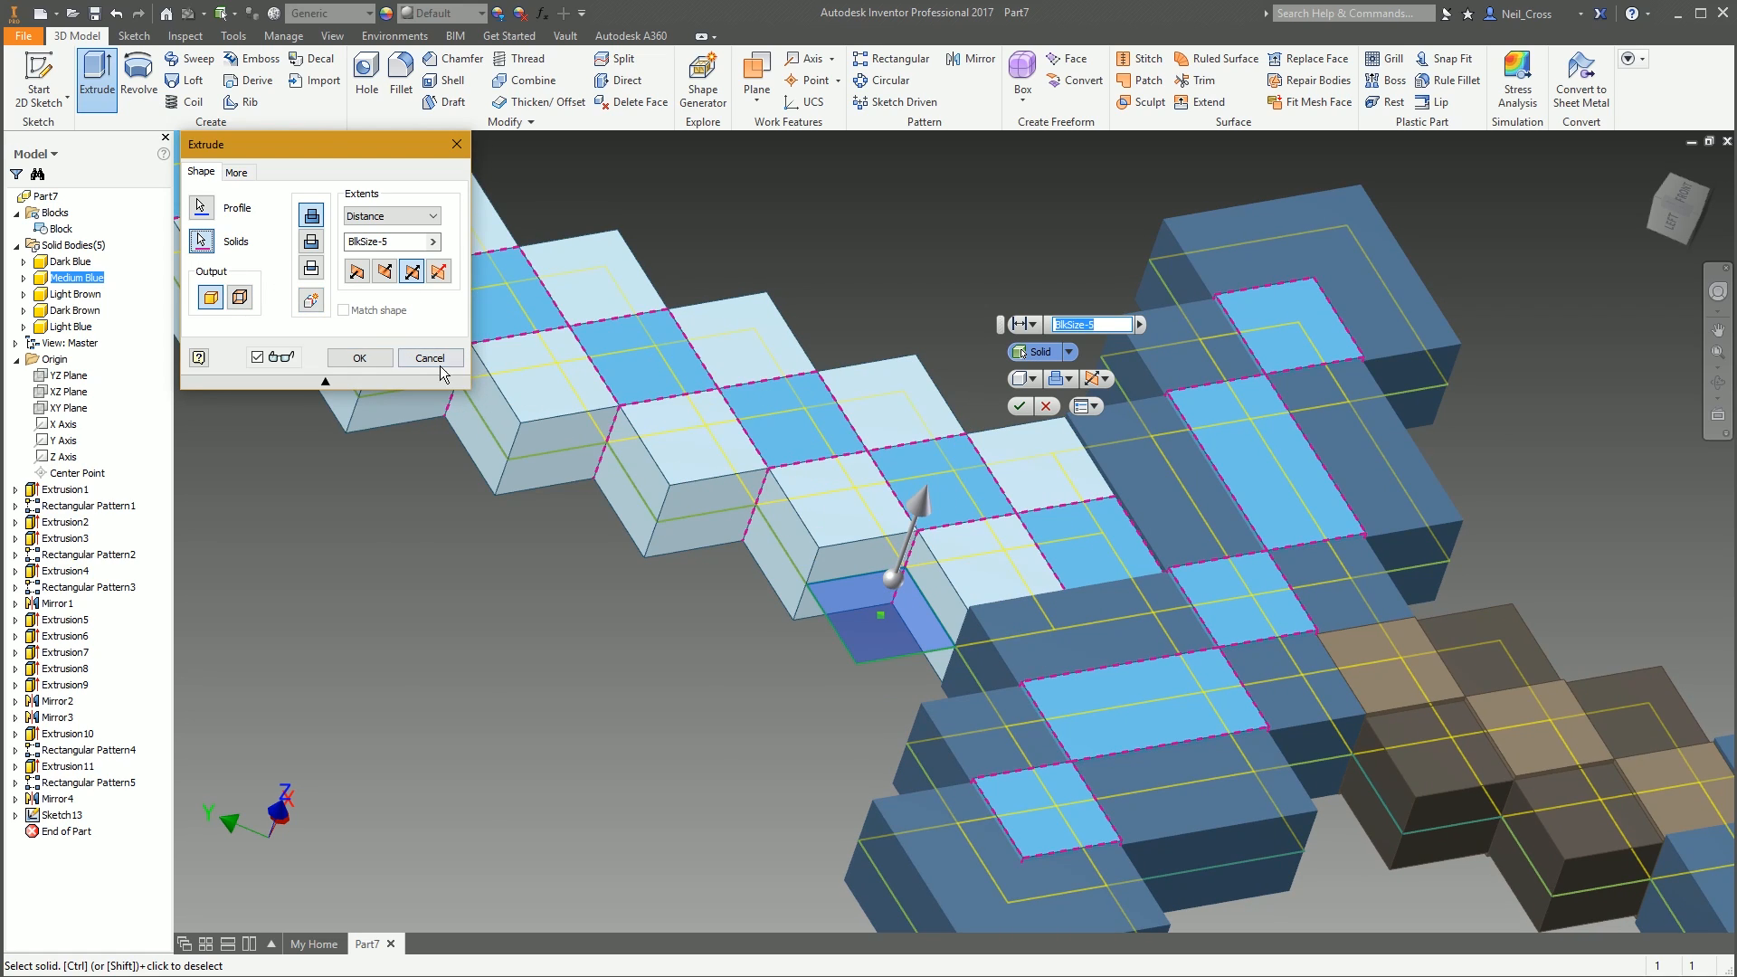
{"action": "left_click", "coordinate": [438, 361]}
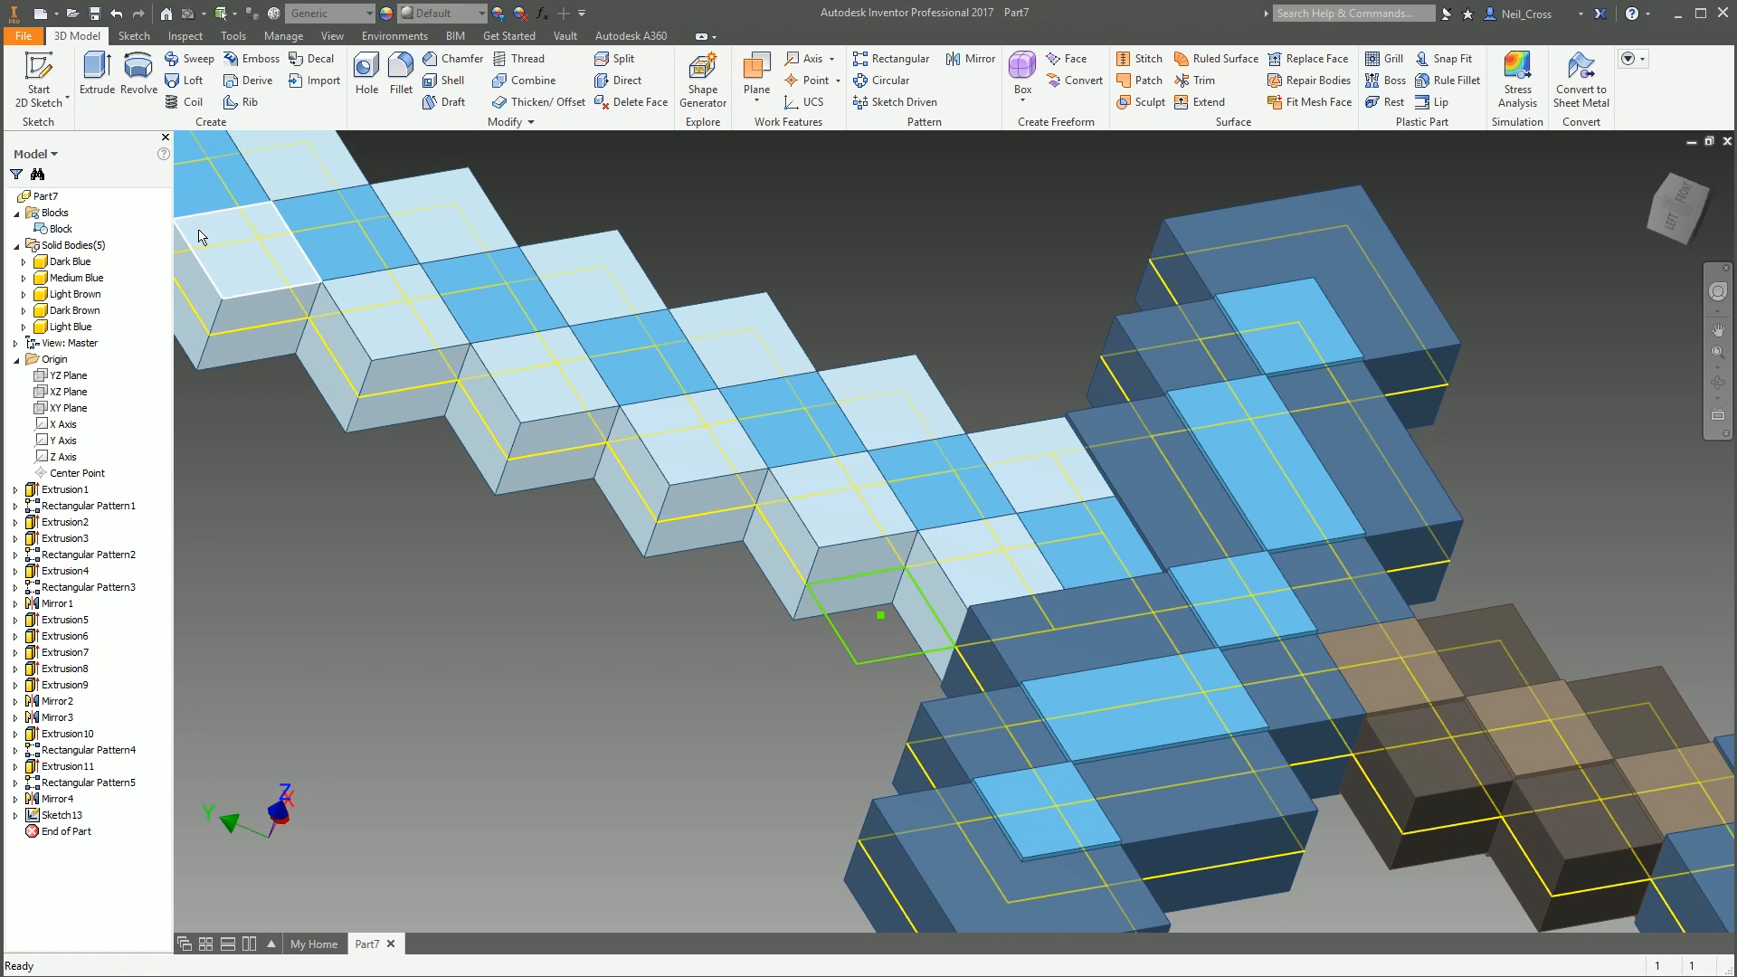
Extrude the notch square symmetrically by BlkSize-10, joining it to the Medium Blue solid
{"action": "key", "text": "e"}
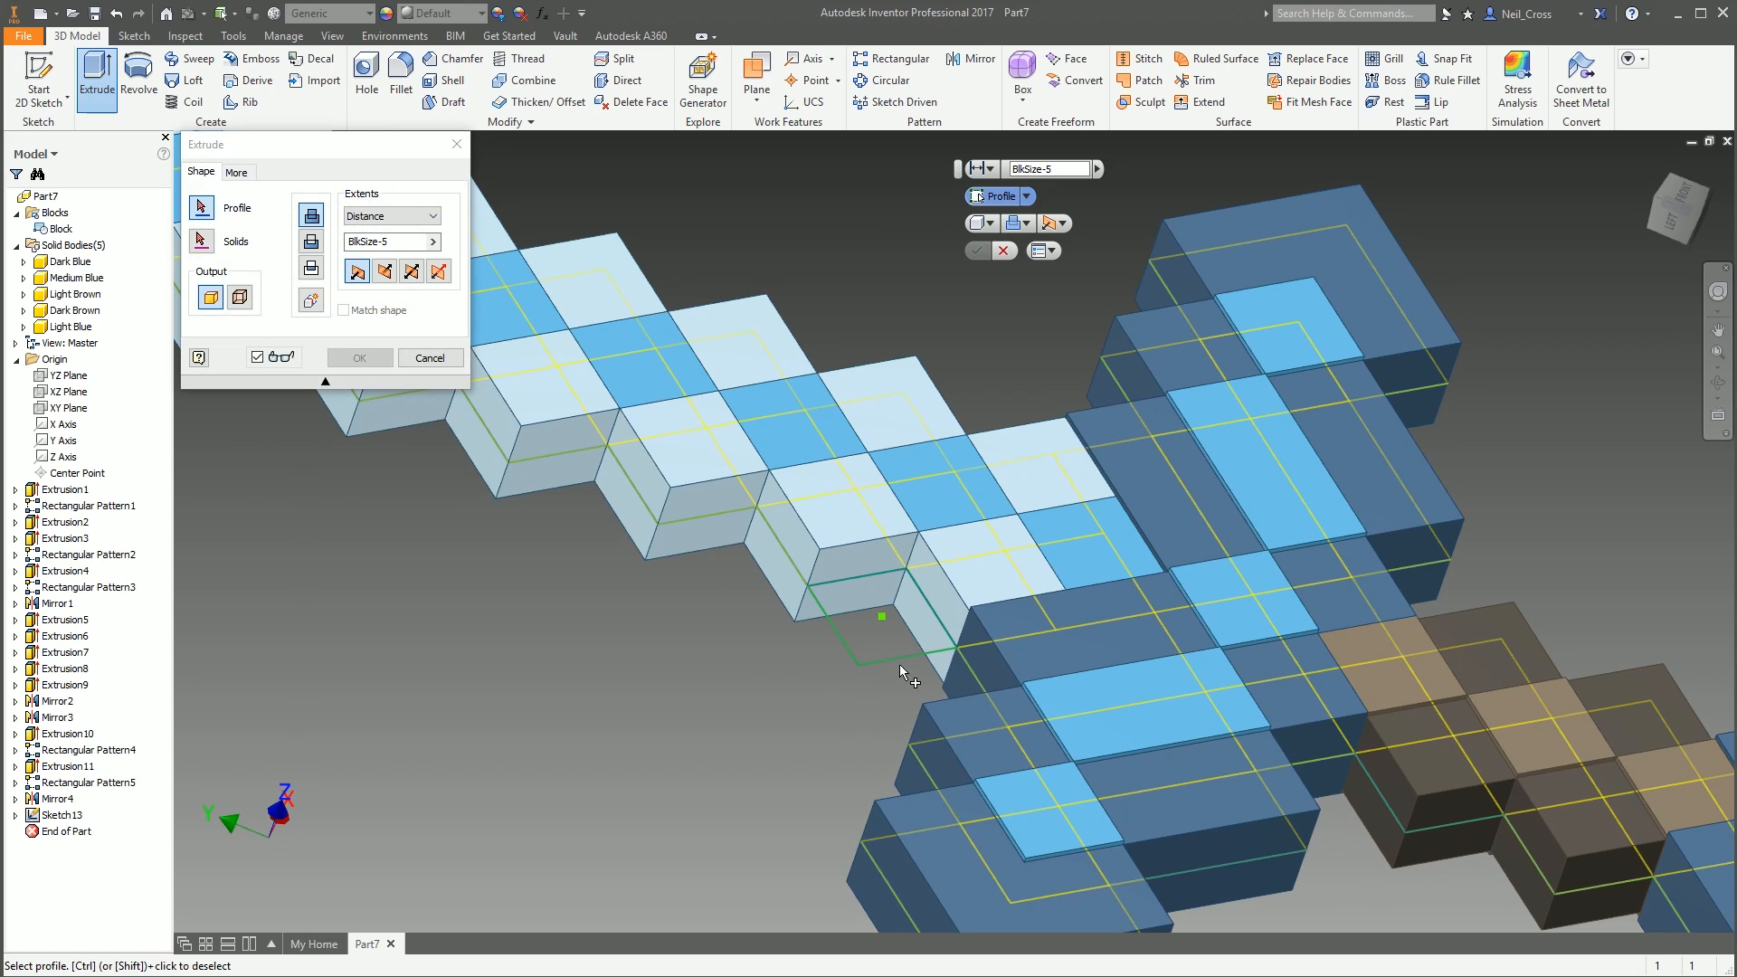
{"action": "left_click", "coordinate": [201, 241]}
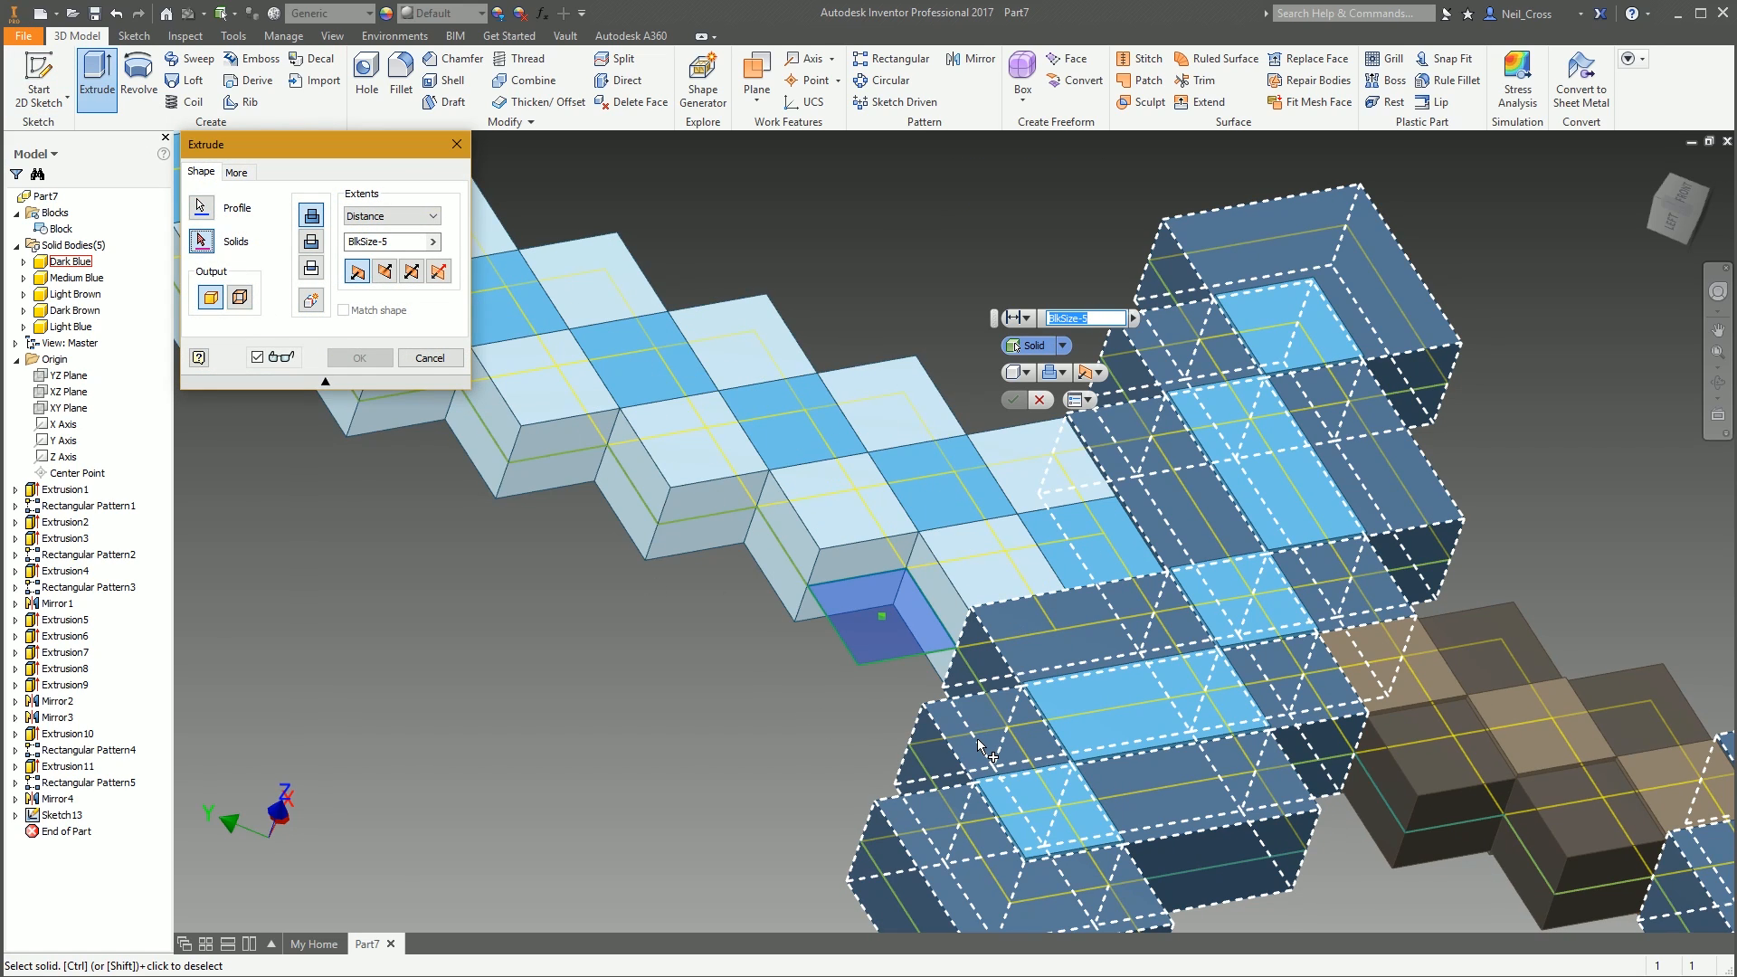
{"action": "left_click", "coordinate": [959, 494]}
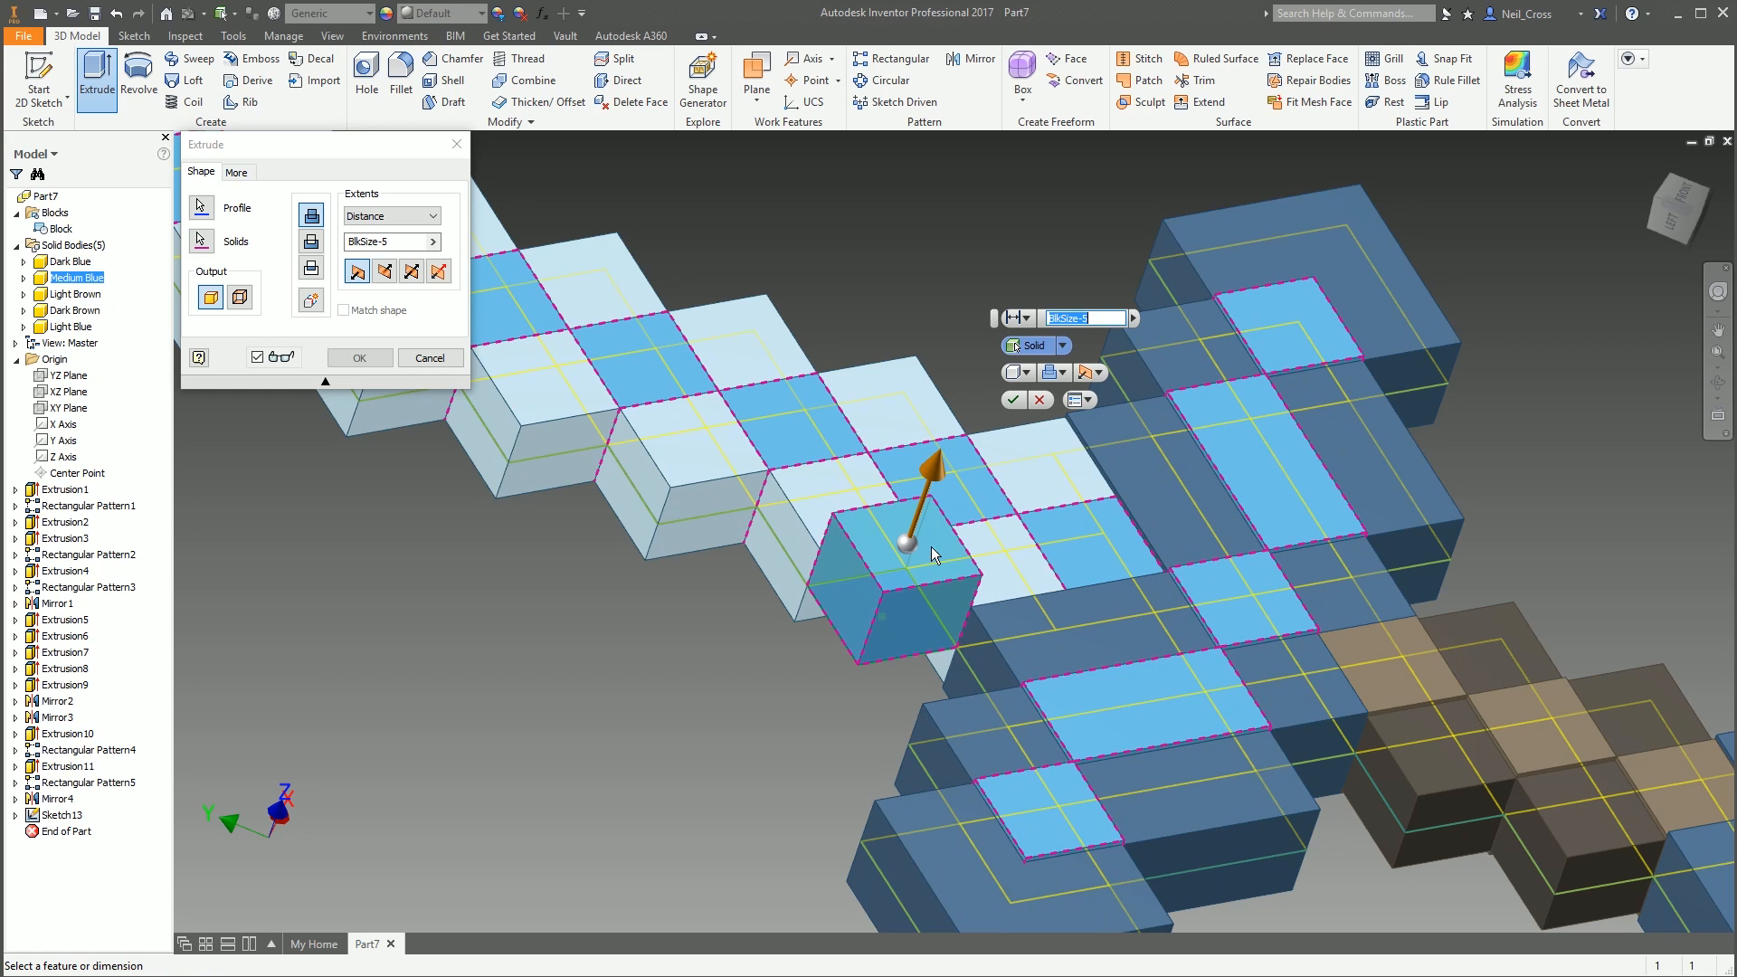
{"action": "left_click", "coordinate": [411, 271]}
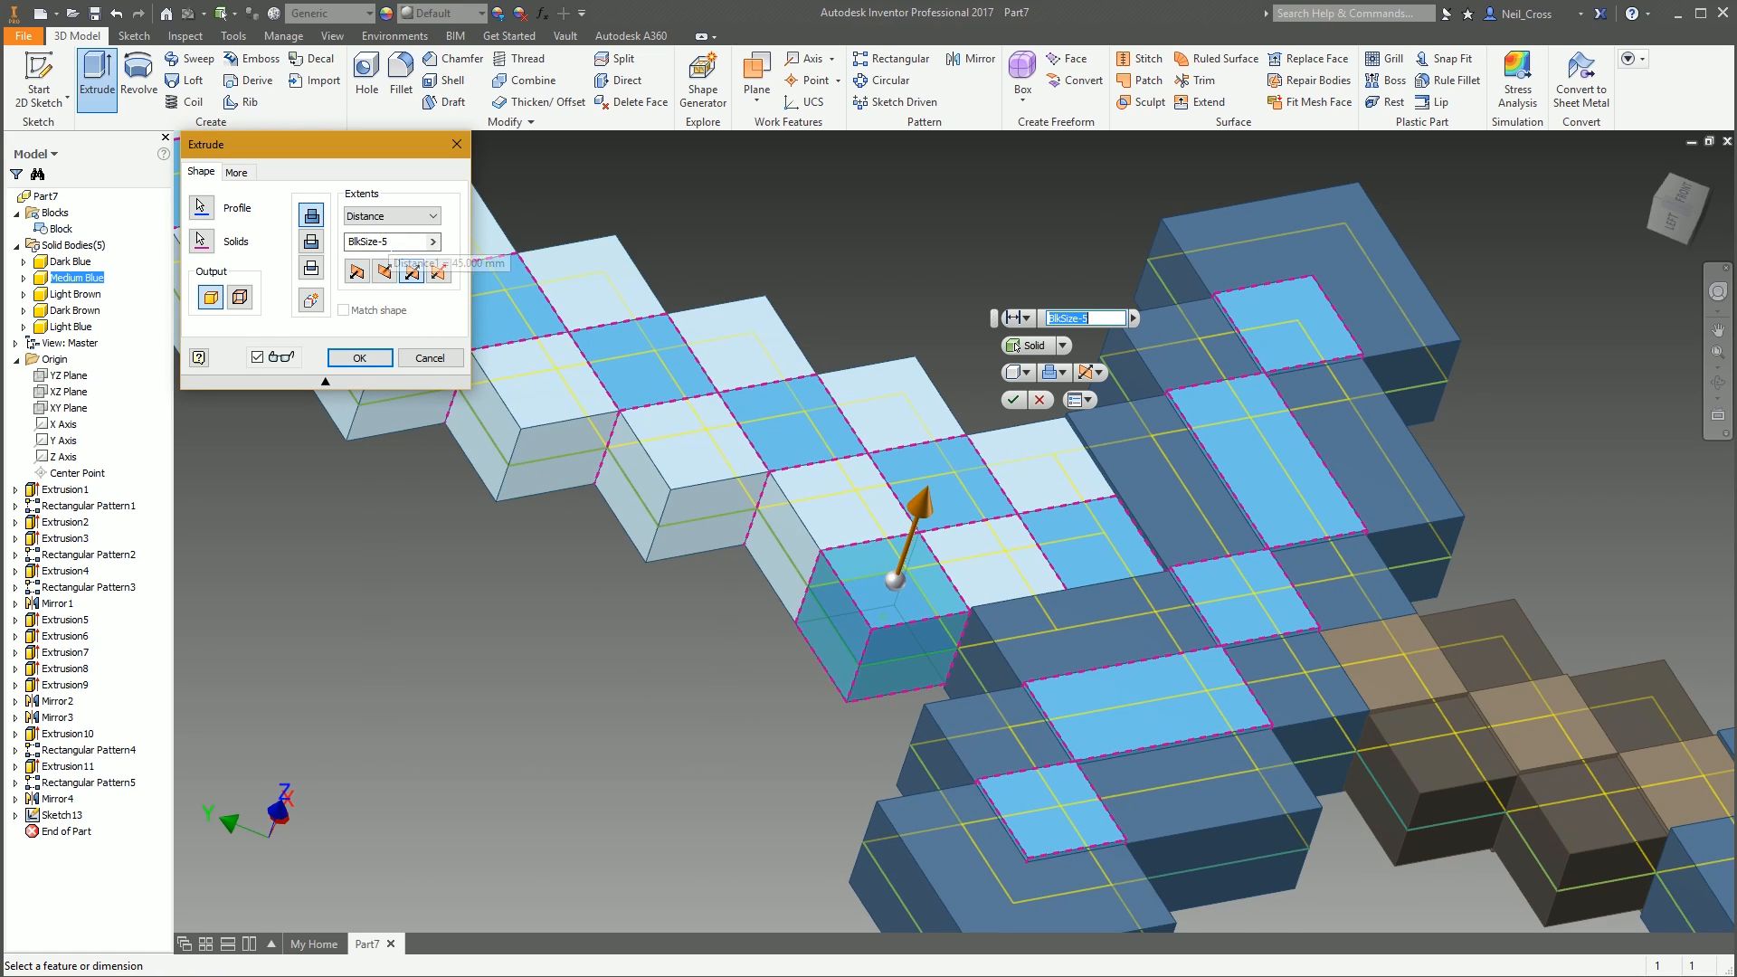
{"action": "left_click_drag", "start_coordinate": [391, 242], "coordinate": [380, 246]}
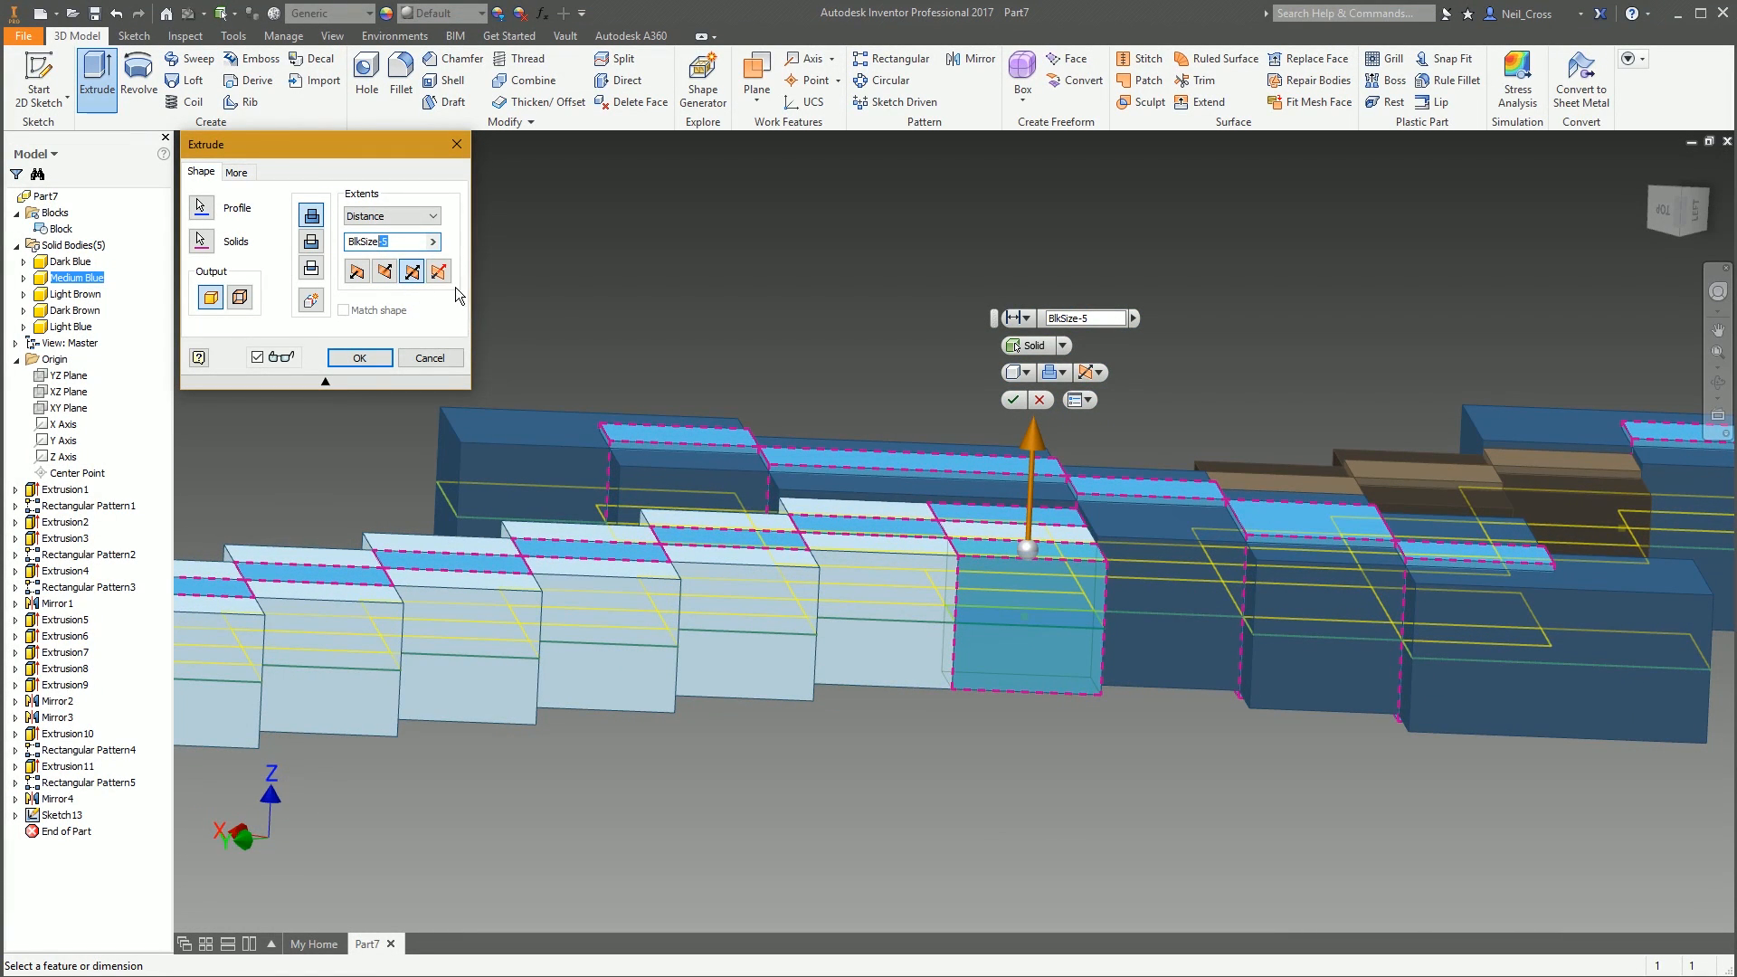
{"action": "type", "text": "10"}
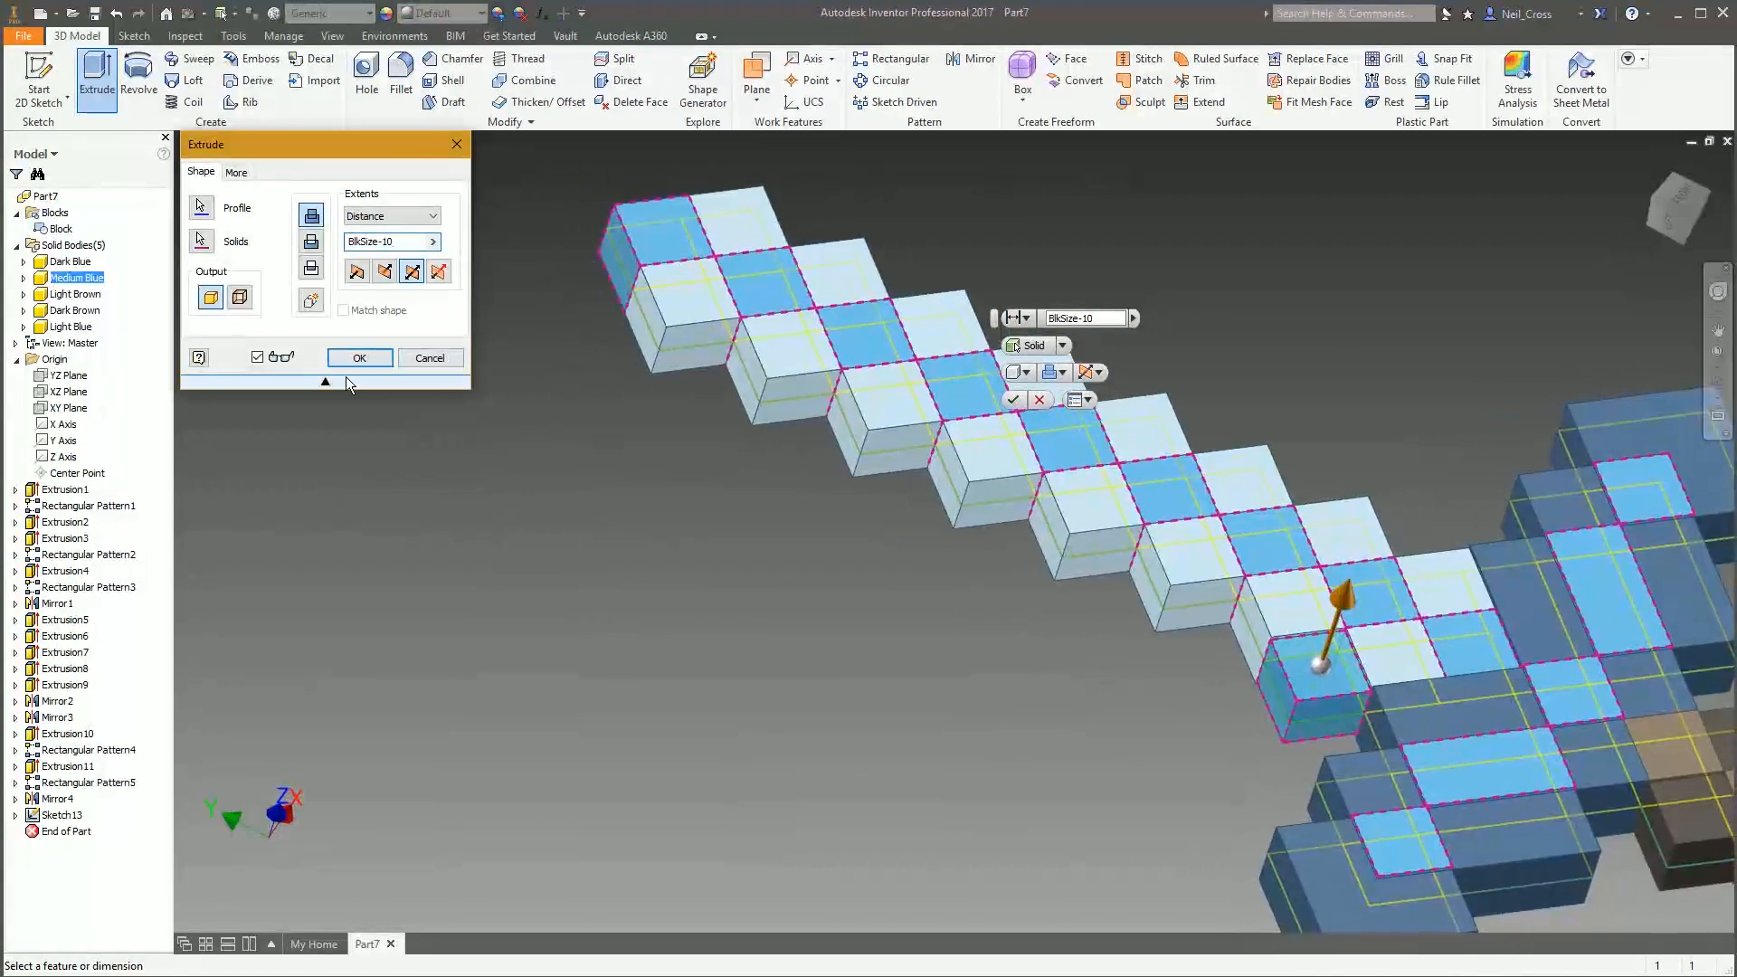
{"action": "left_click", "coordinate": [358, 358]}
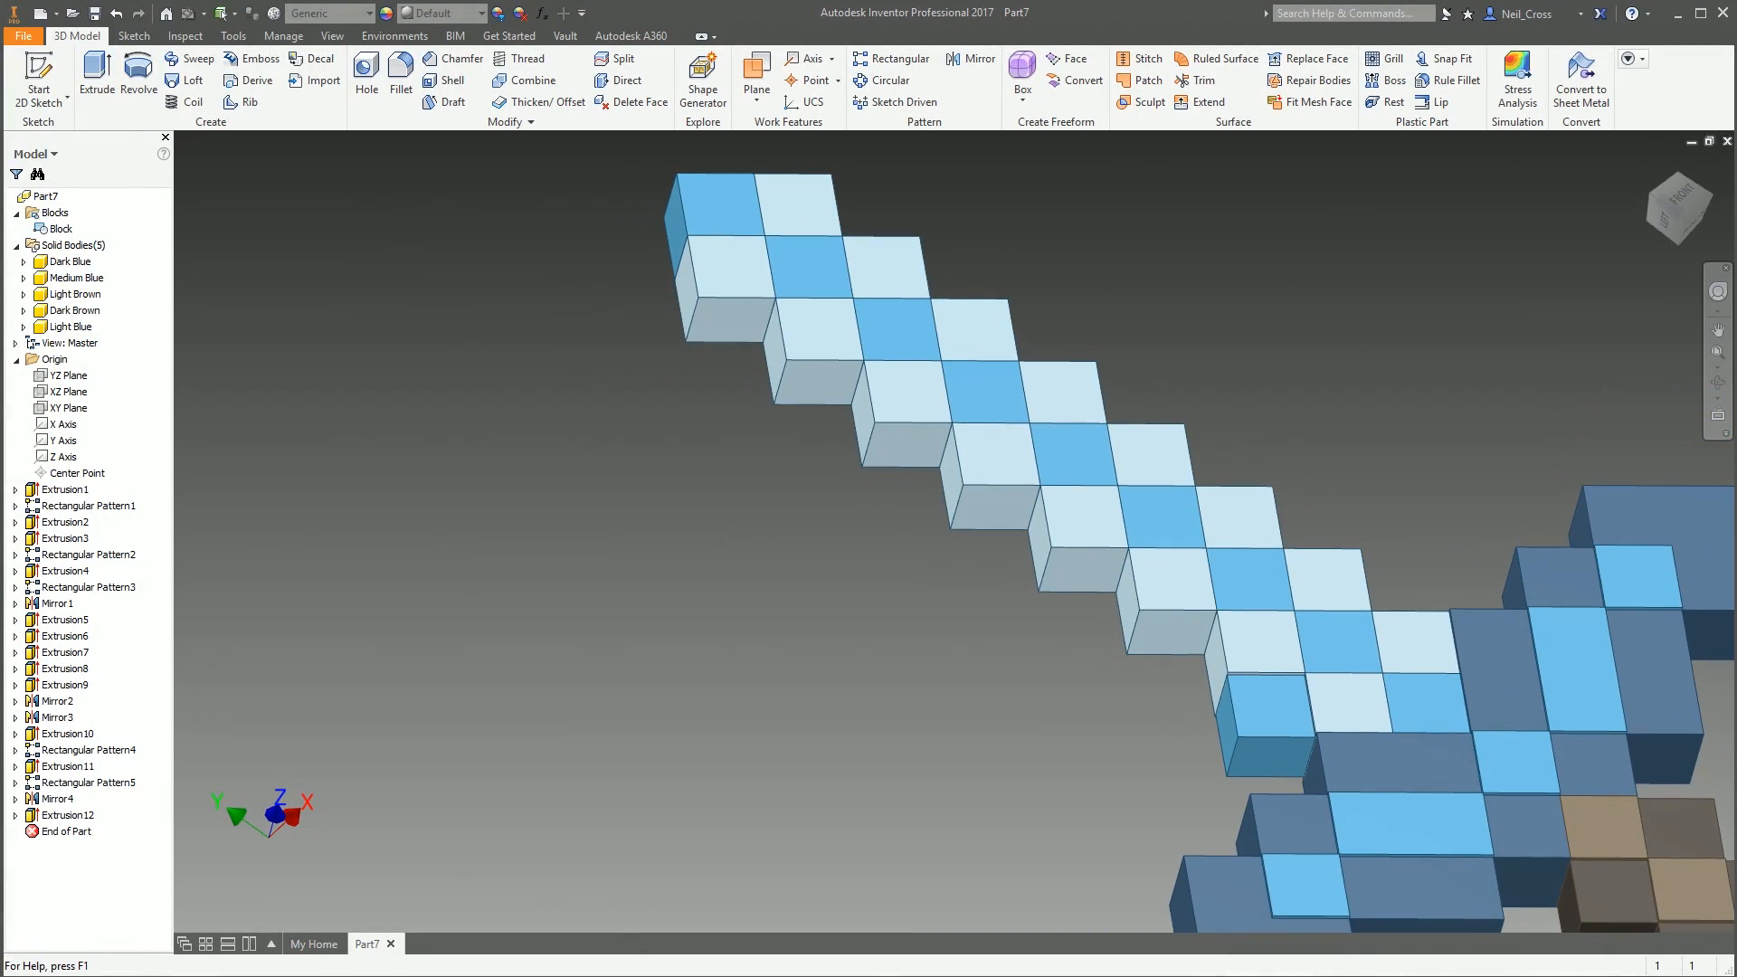
Check the reference sword image and set up a rectangular pattern of the new edge block along the Y Axis with 8 instances
{"action": "left_click_drag", "start_coordinate": [1736, 116], "coordinate": [1230, 127]}
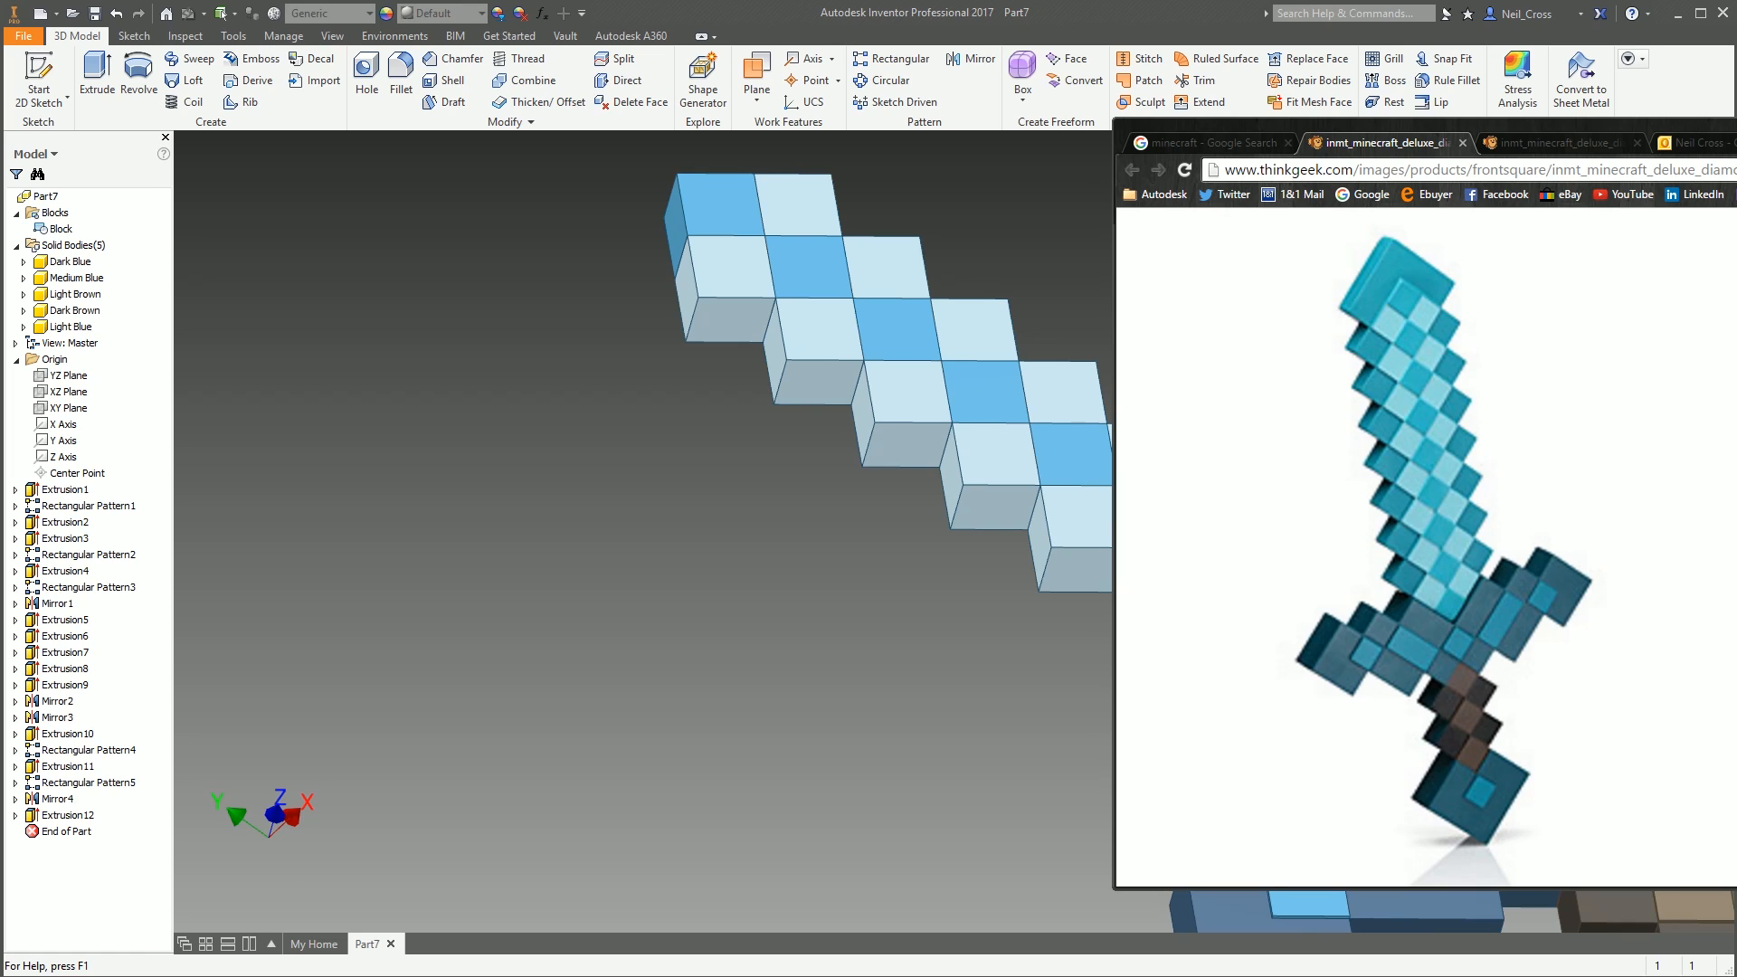
{"action": "left_click_drag", "start_coordinate": [1230, 128], "coordinate": [1736, 86]}
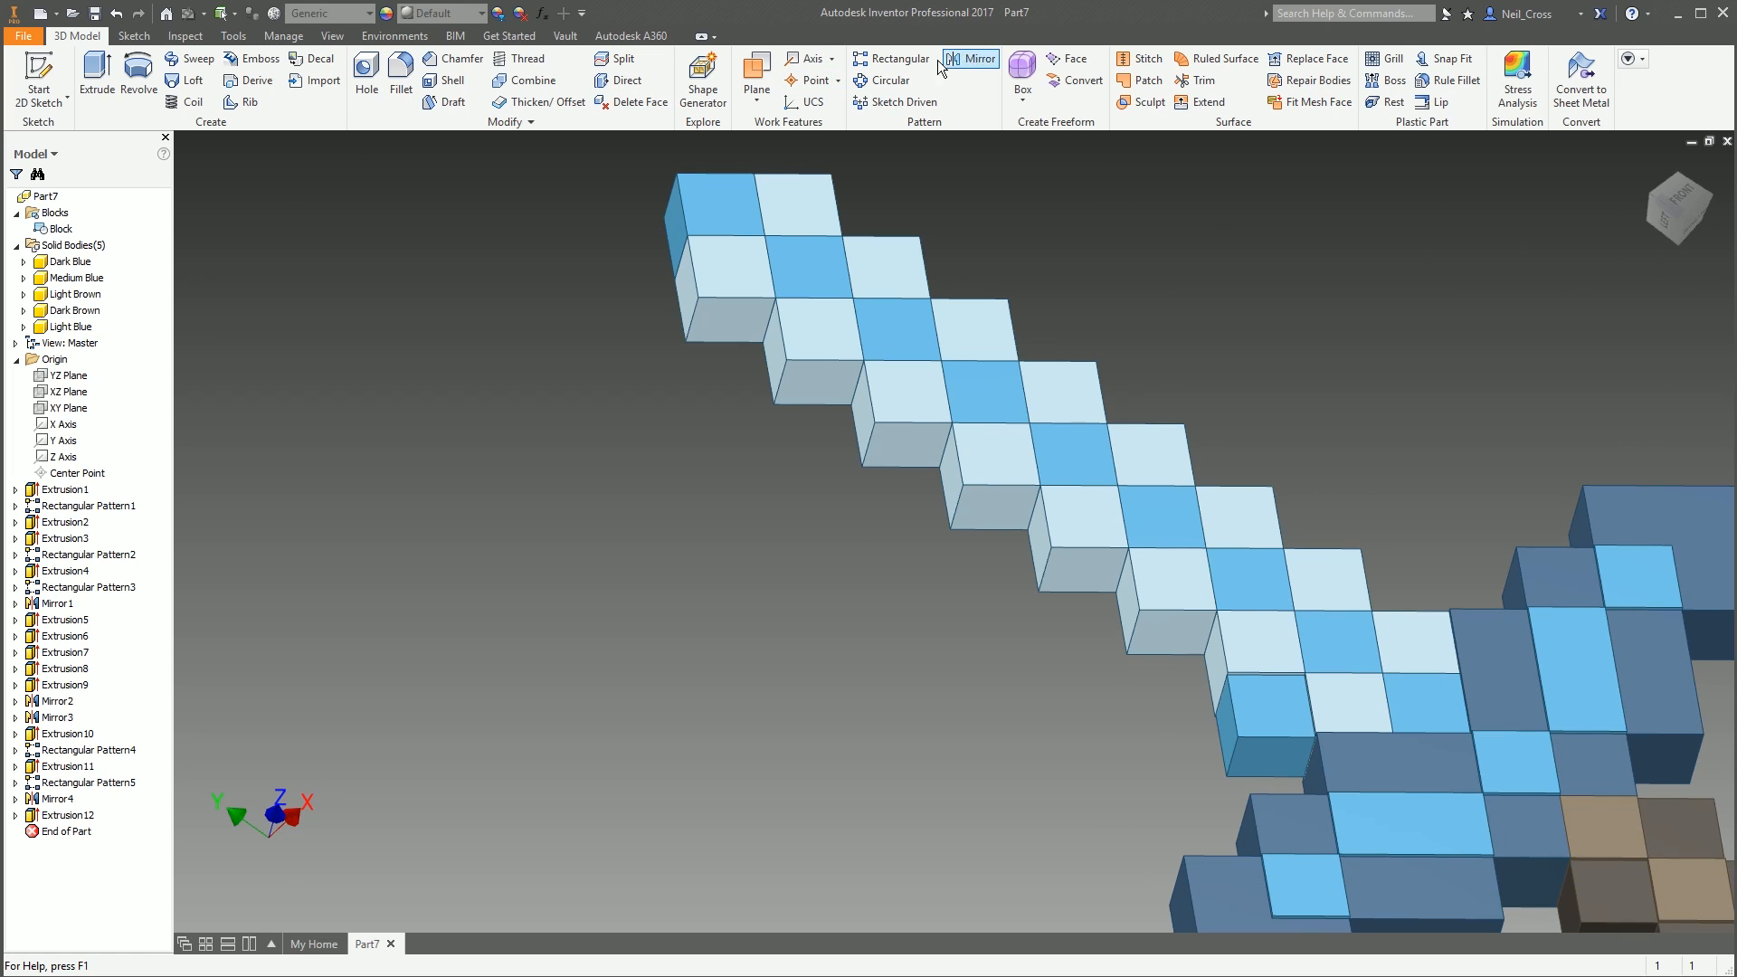
{"action": "left_click", "coordinate": [894, 59]}
{"action": "left_click", "coordinate": [1236, 731]}
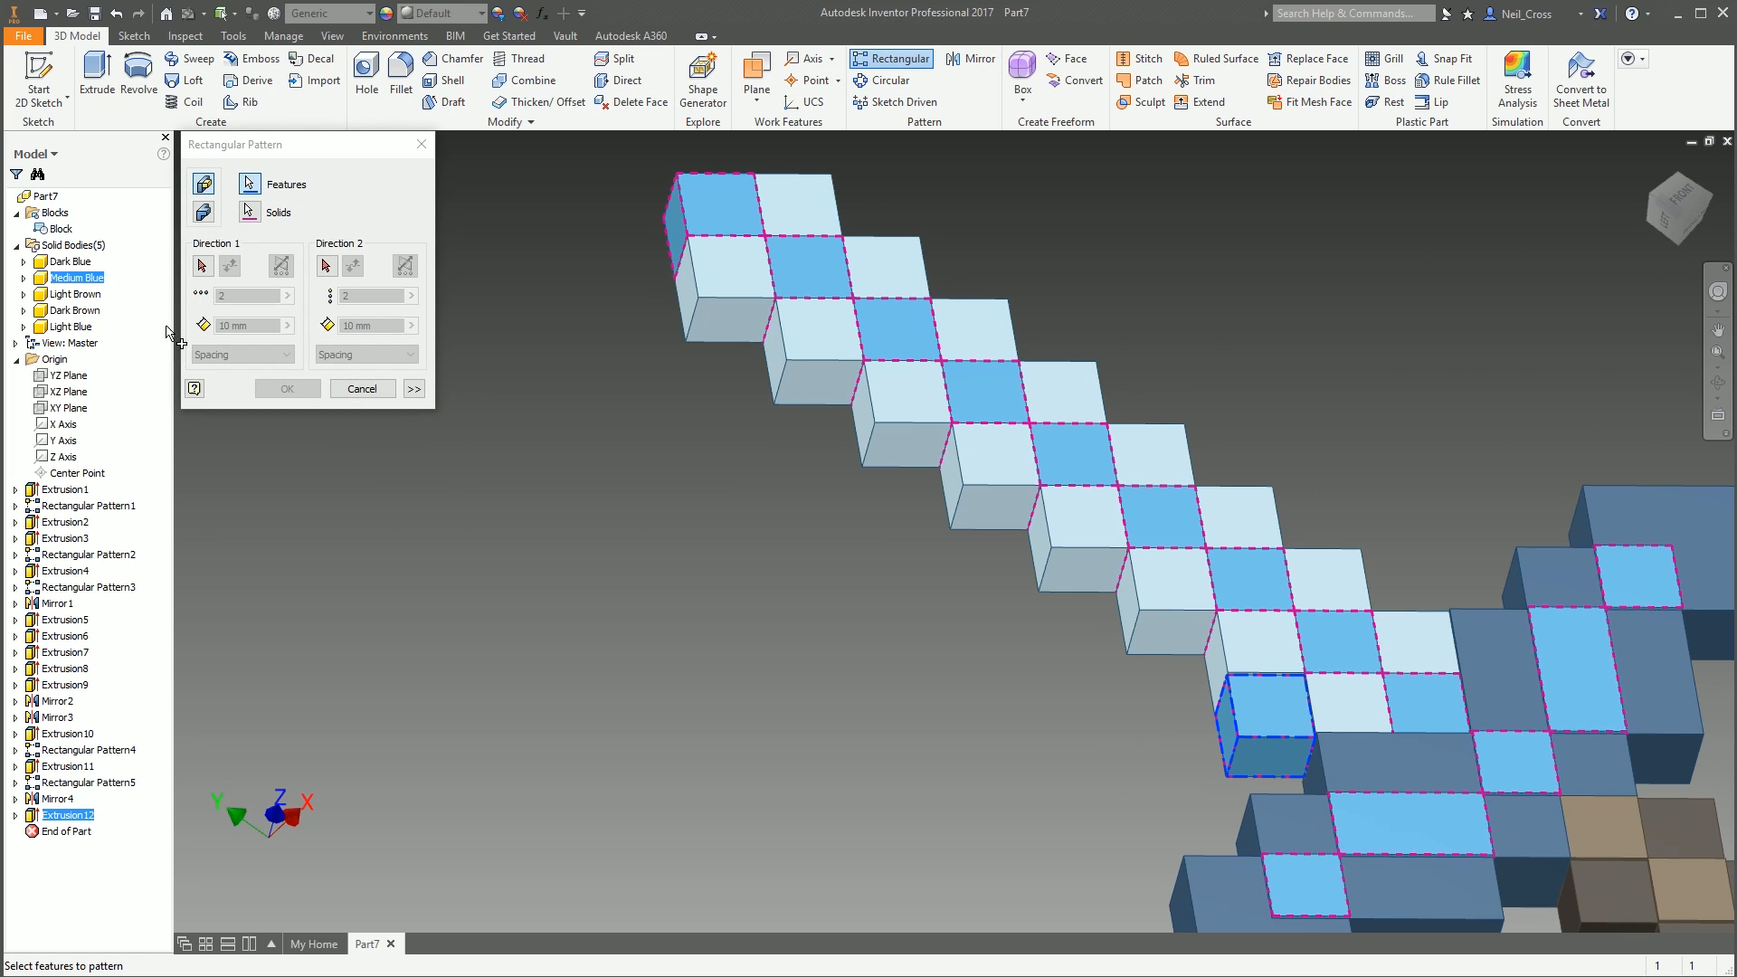
{"action": "left_click", "coordinate": [202, 267]}
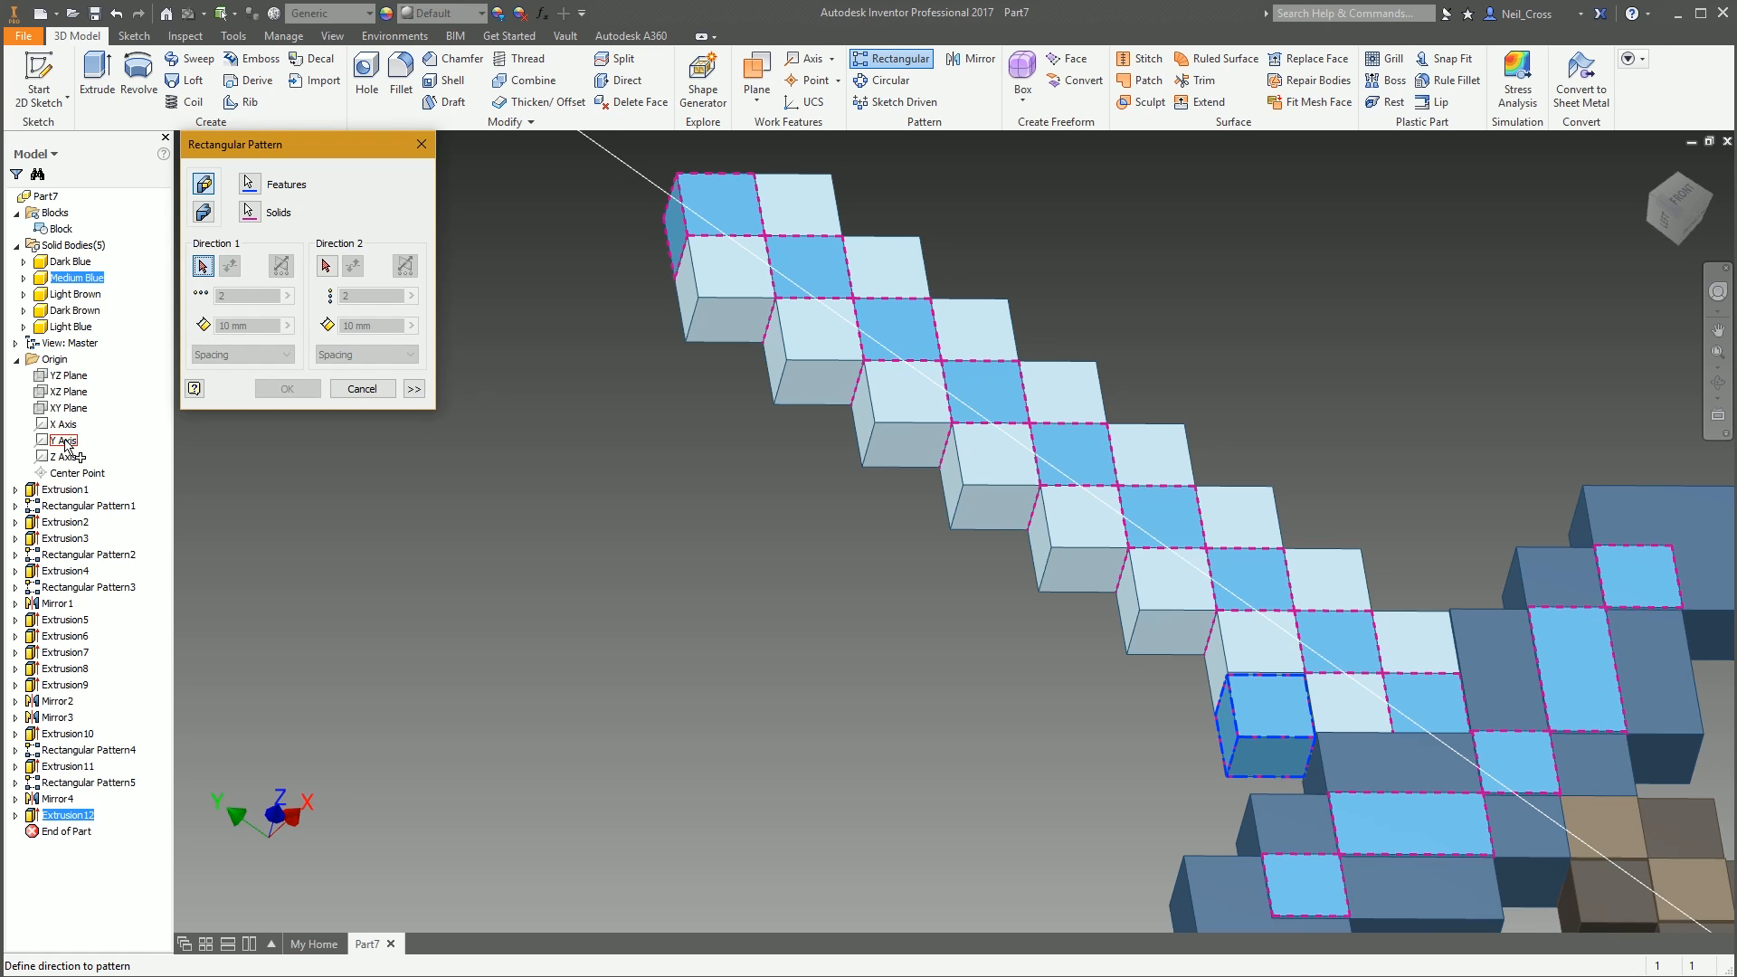
{"action": "left_click", "coordinate": [65, 441]}
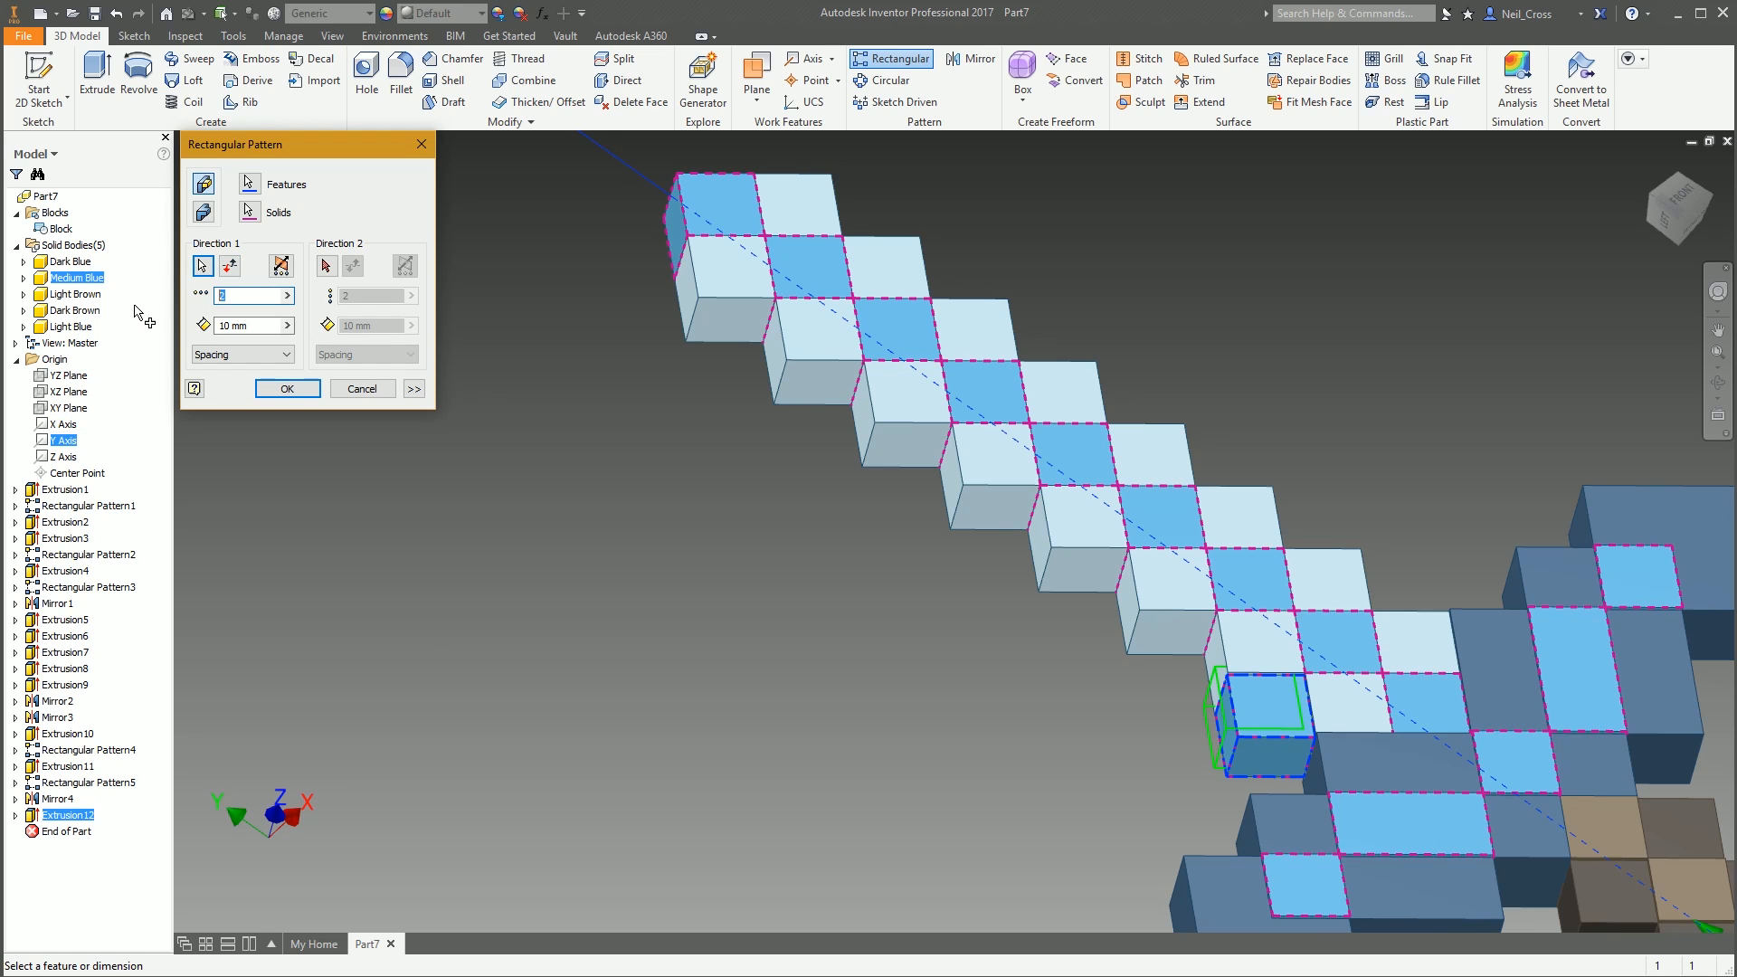
{"action": "type", "text": "8"}
Set the pattern spacing by measuring diagonally between opposite top corners of the new edge block, and create the pattern
{"action": "left_click", "coordinate": [287, 325]}
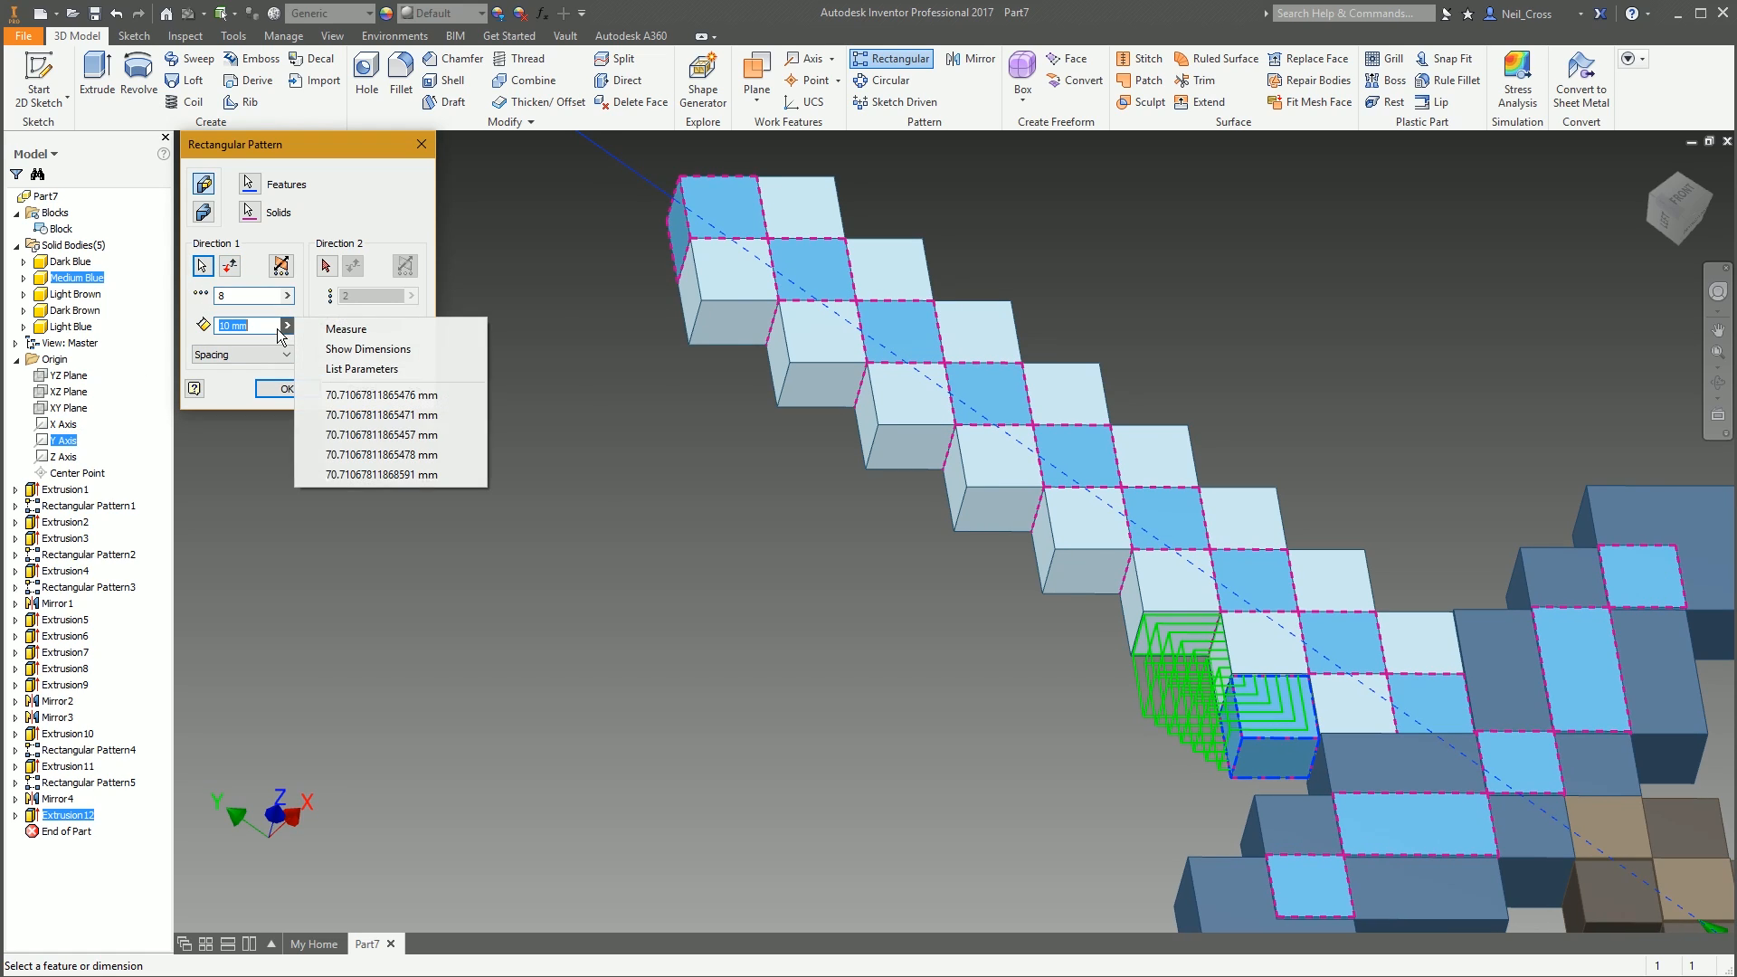
{"action": "left_click", "coordinate": [346, 328]}
{"action": "scroll", "coordinate": [1501, 496], "scroll_direction": "up", "scroll_amount": 5}
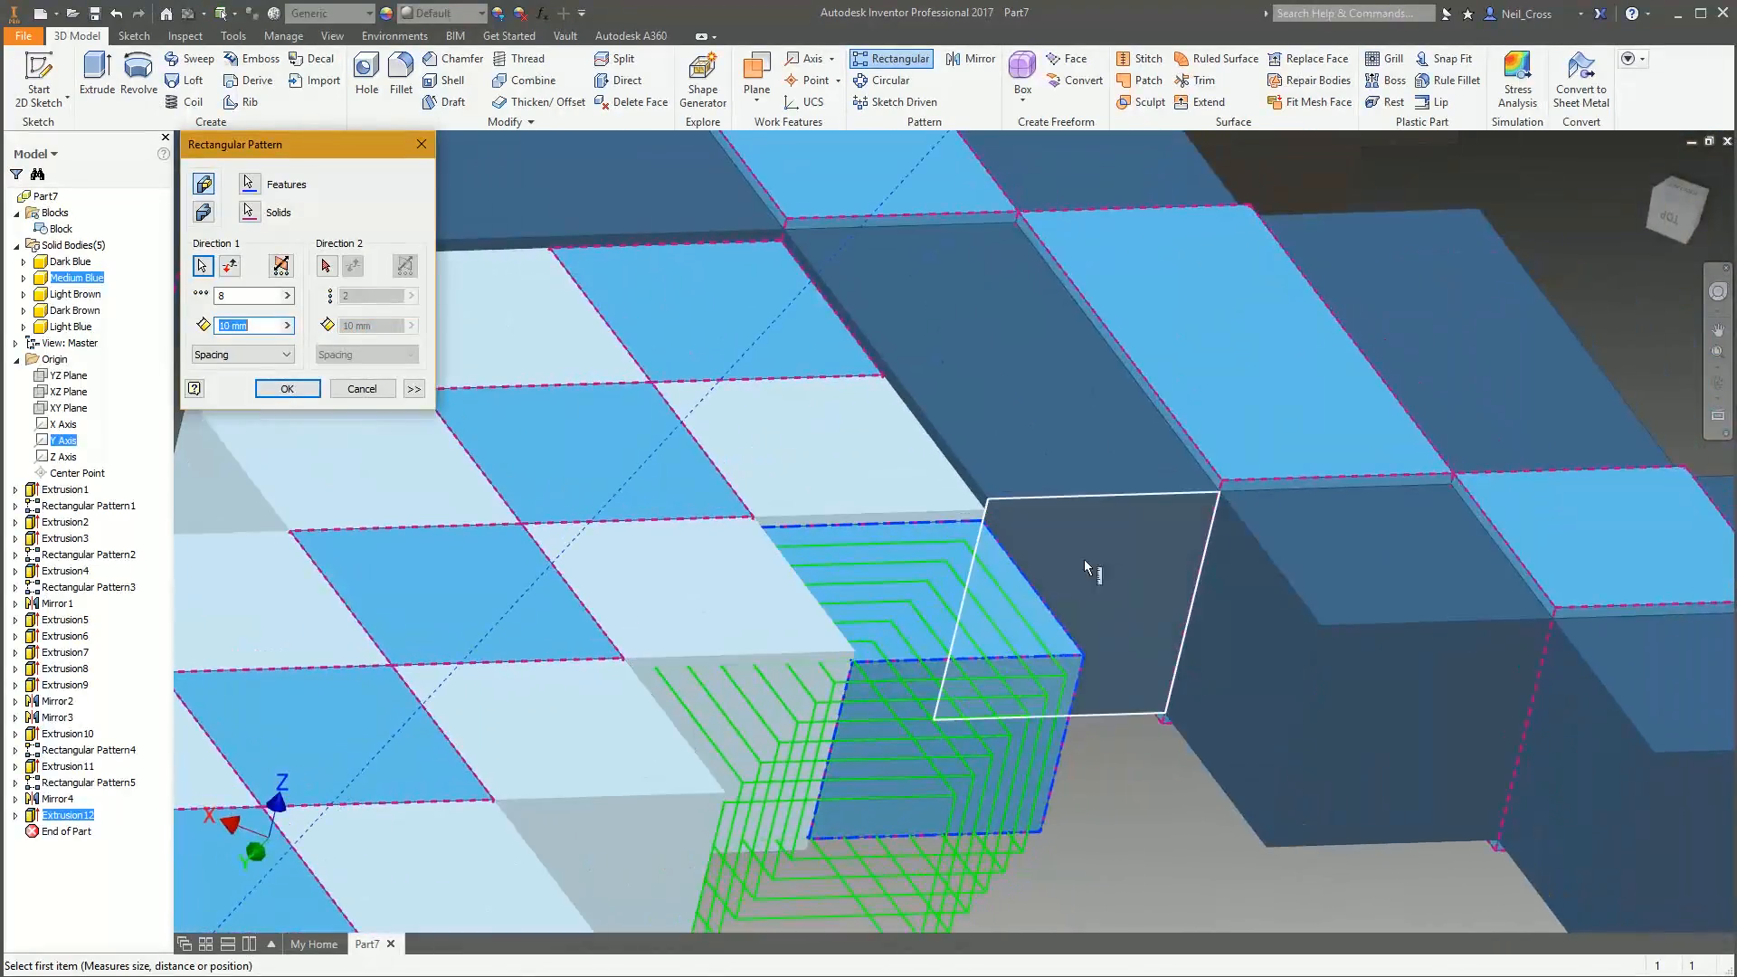
{"action": "left_click", "coordinate": [982, 521]}
{"action": "middle_click_drag", "start_coordinate": [891, 688], "coordinate": [783, 689], "text": "shift"}
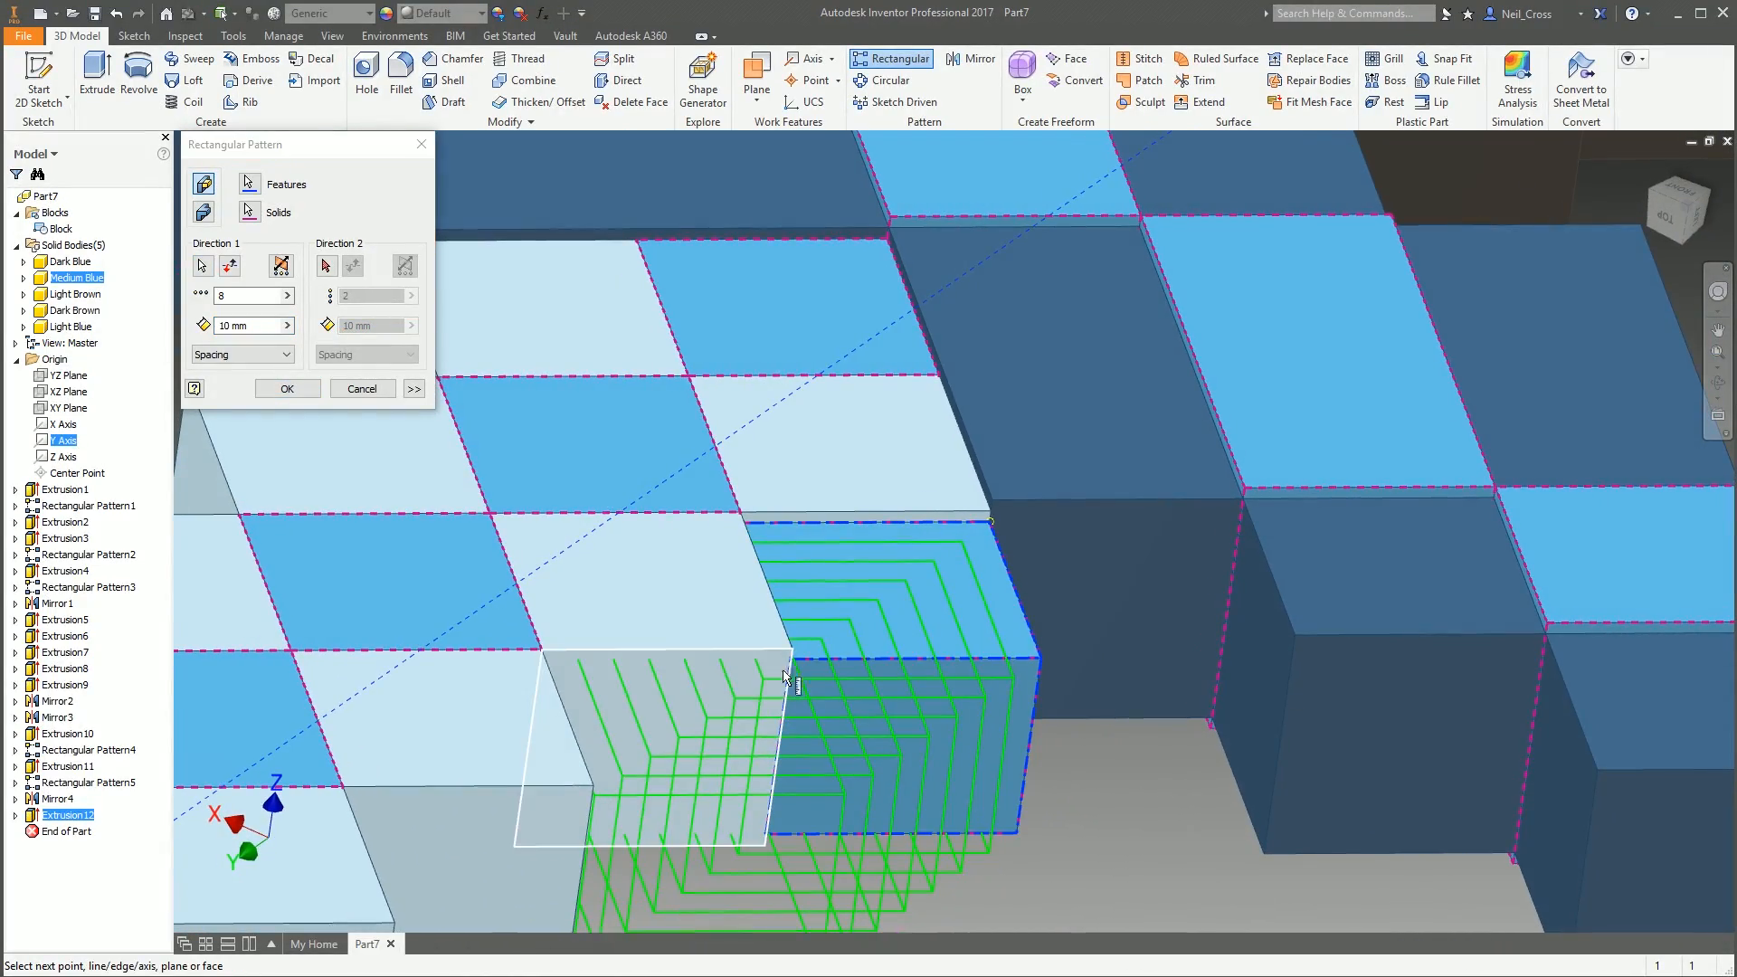
{"action": "left_click", "coordinate": [790, 656]}
{"action": "scroll", "coordinate": [765, 632], "scroll_direction": "down", "scroll_amount": 2}
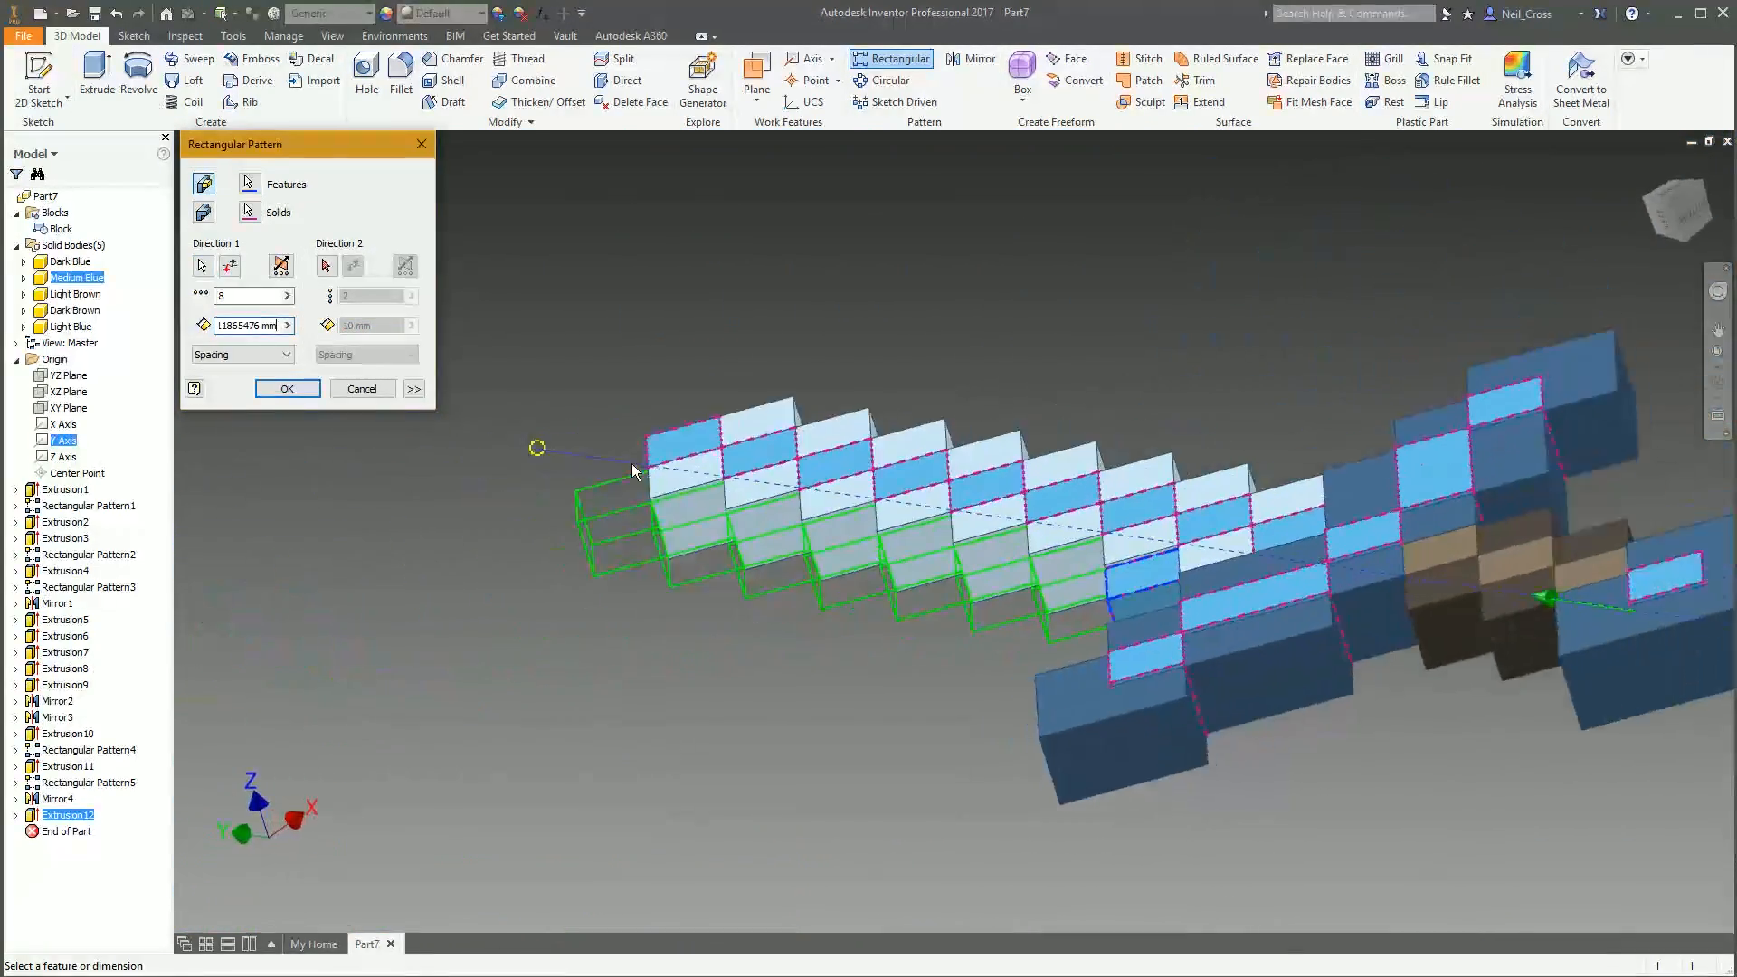
{"action": "left_click", "coordinate": [287, 388]}
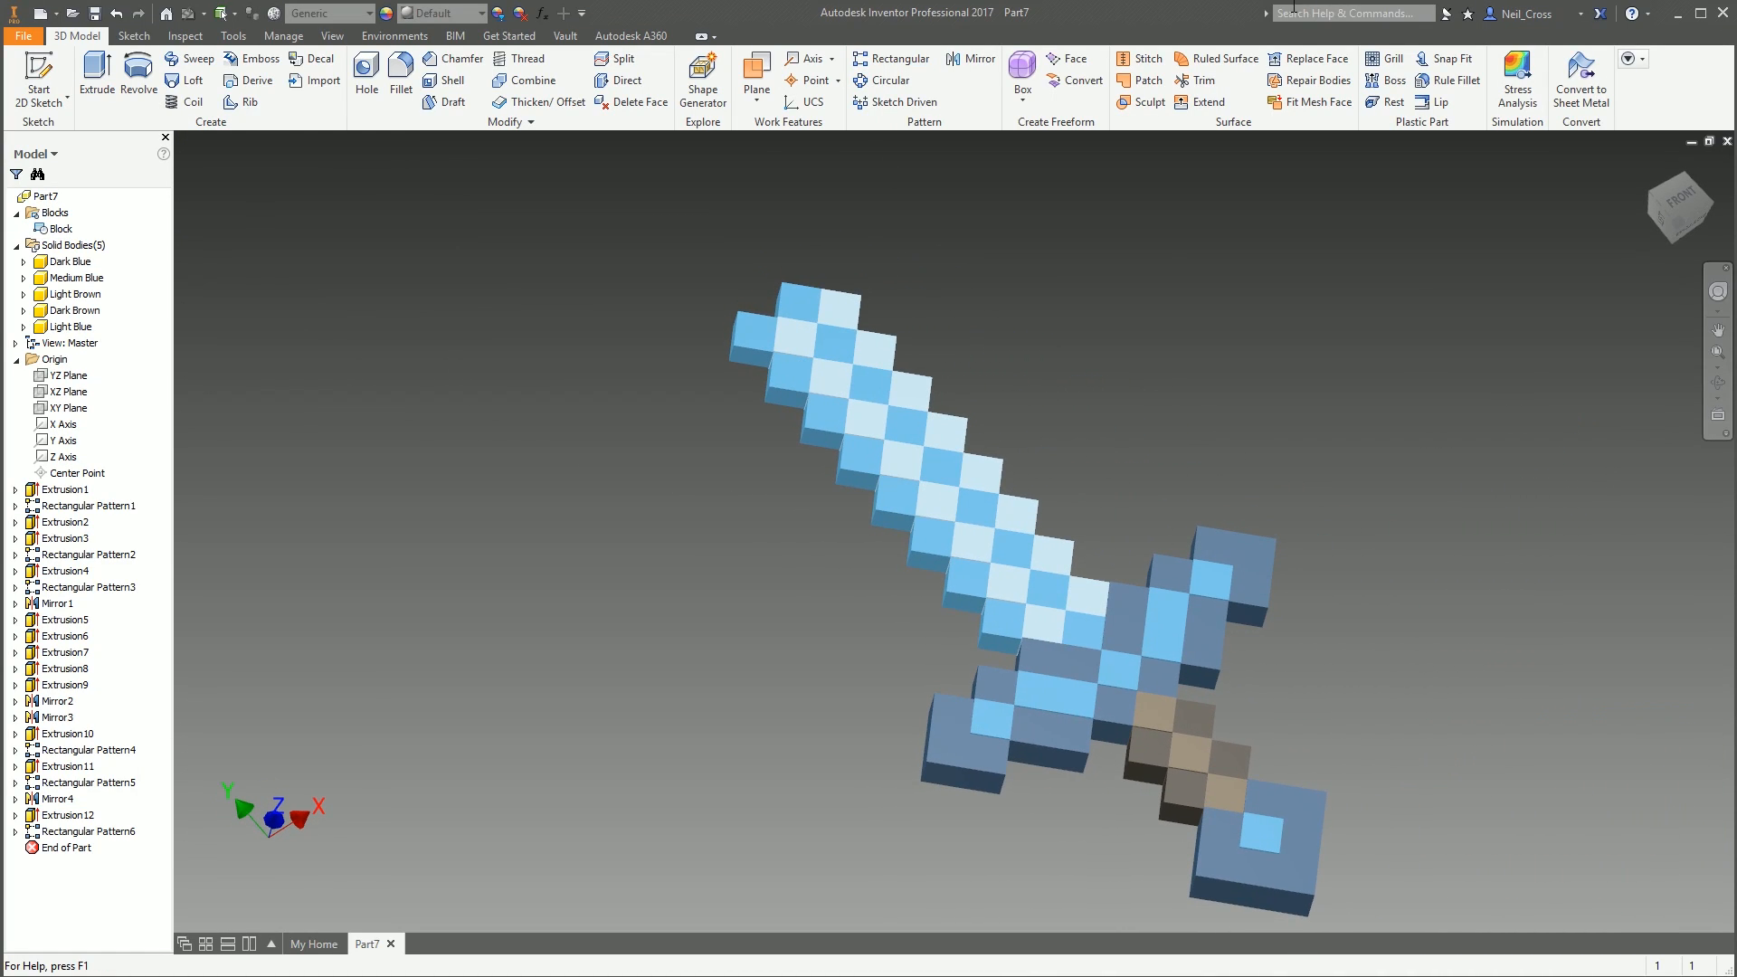
Mirror the medium blue edge block extrusion and its rectangular pattern about the YZ Plane to complete the blade's opposite edge
{"action": "left_click", "coordinate": [972, 60]}
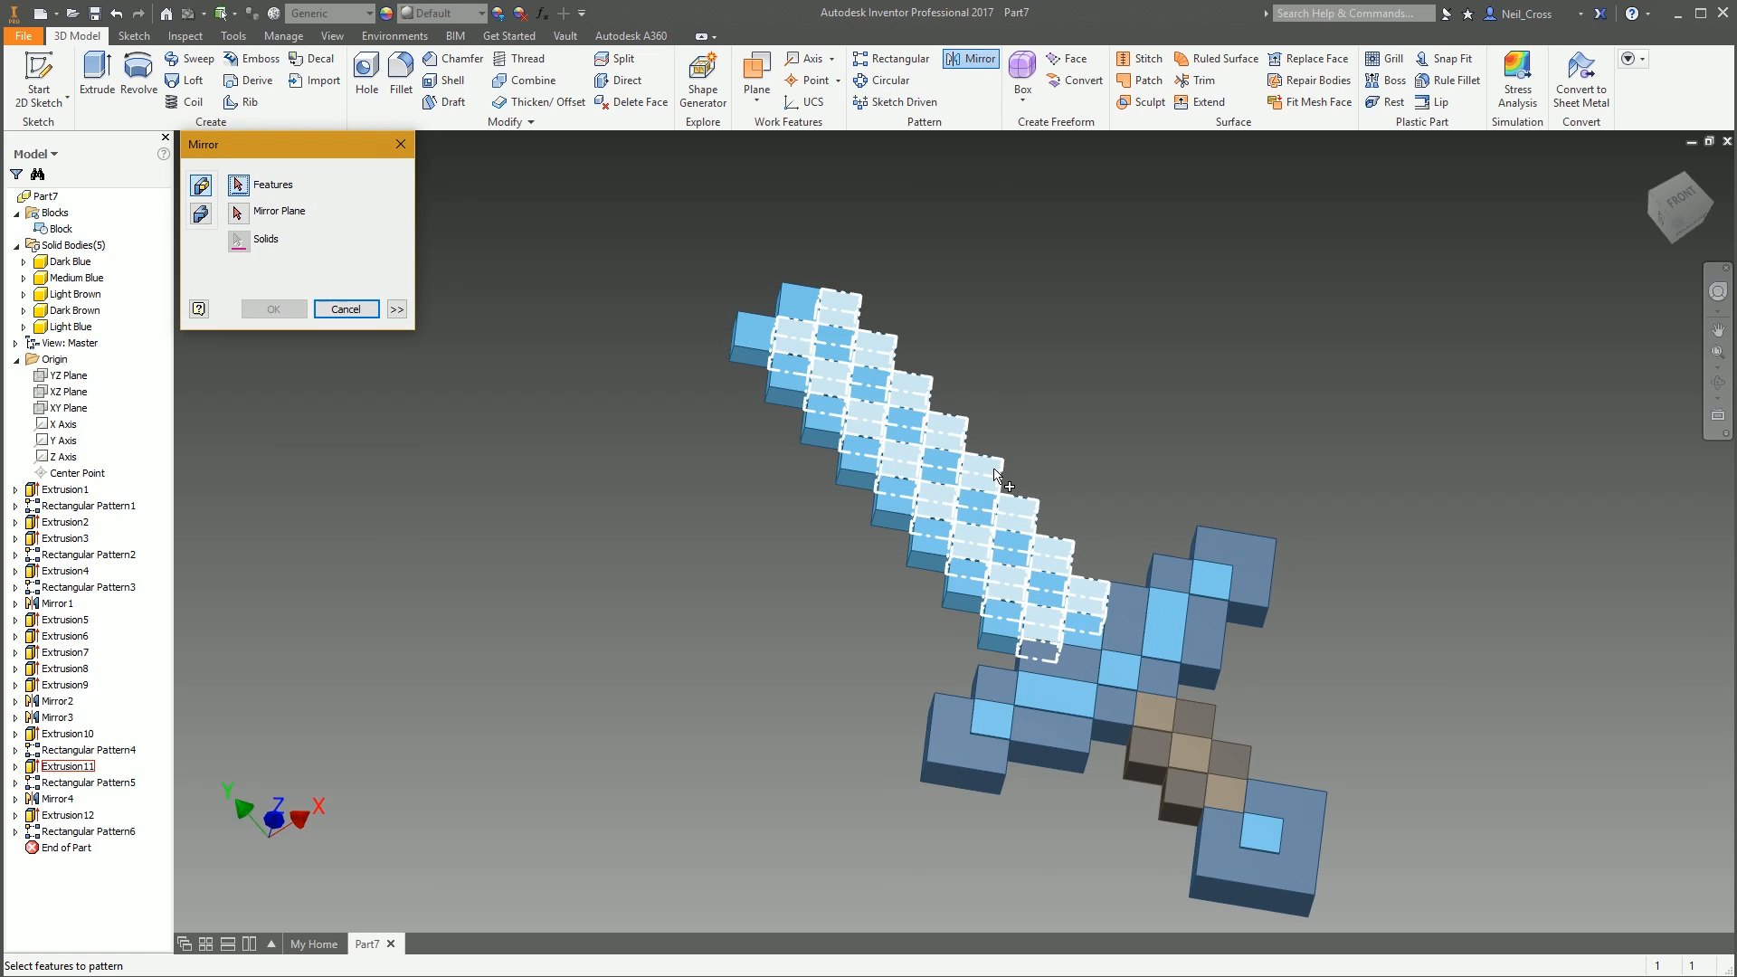
{"action": "left_click_drag", "start_coordinate": [1735, 123], "coordinate": [894, 122]}
{"action": "left_click_drag", "start_coordinate": [1655, 121], "coordinate": [1732, 112]}
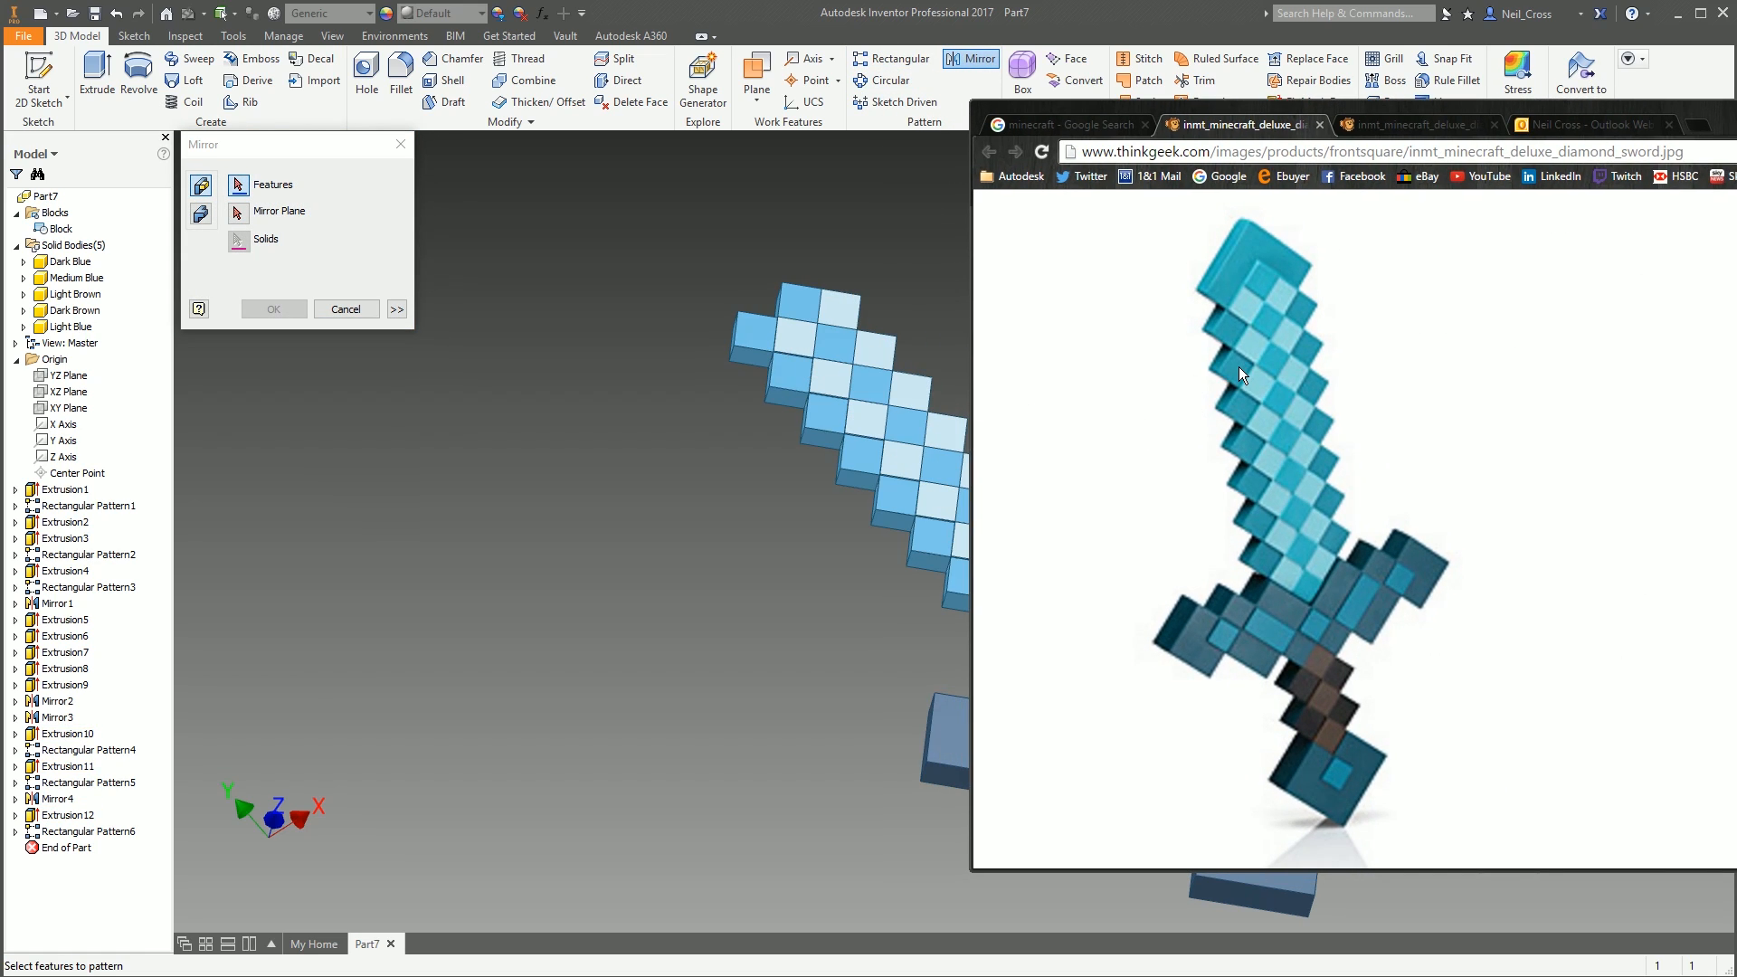
{"action": "left_click_drag", "start_coordinate": [1656, 110], "coordinate": [1736, 104]}
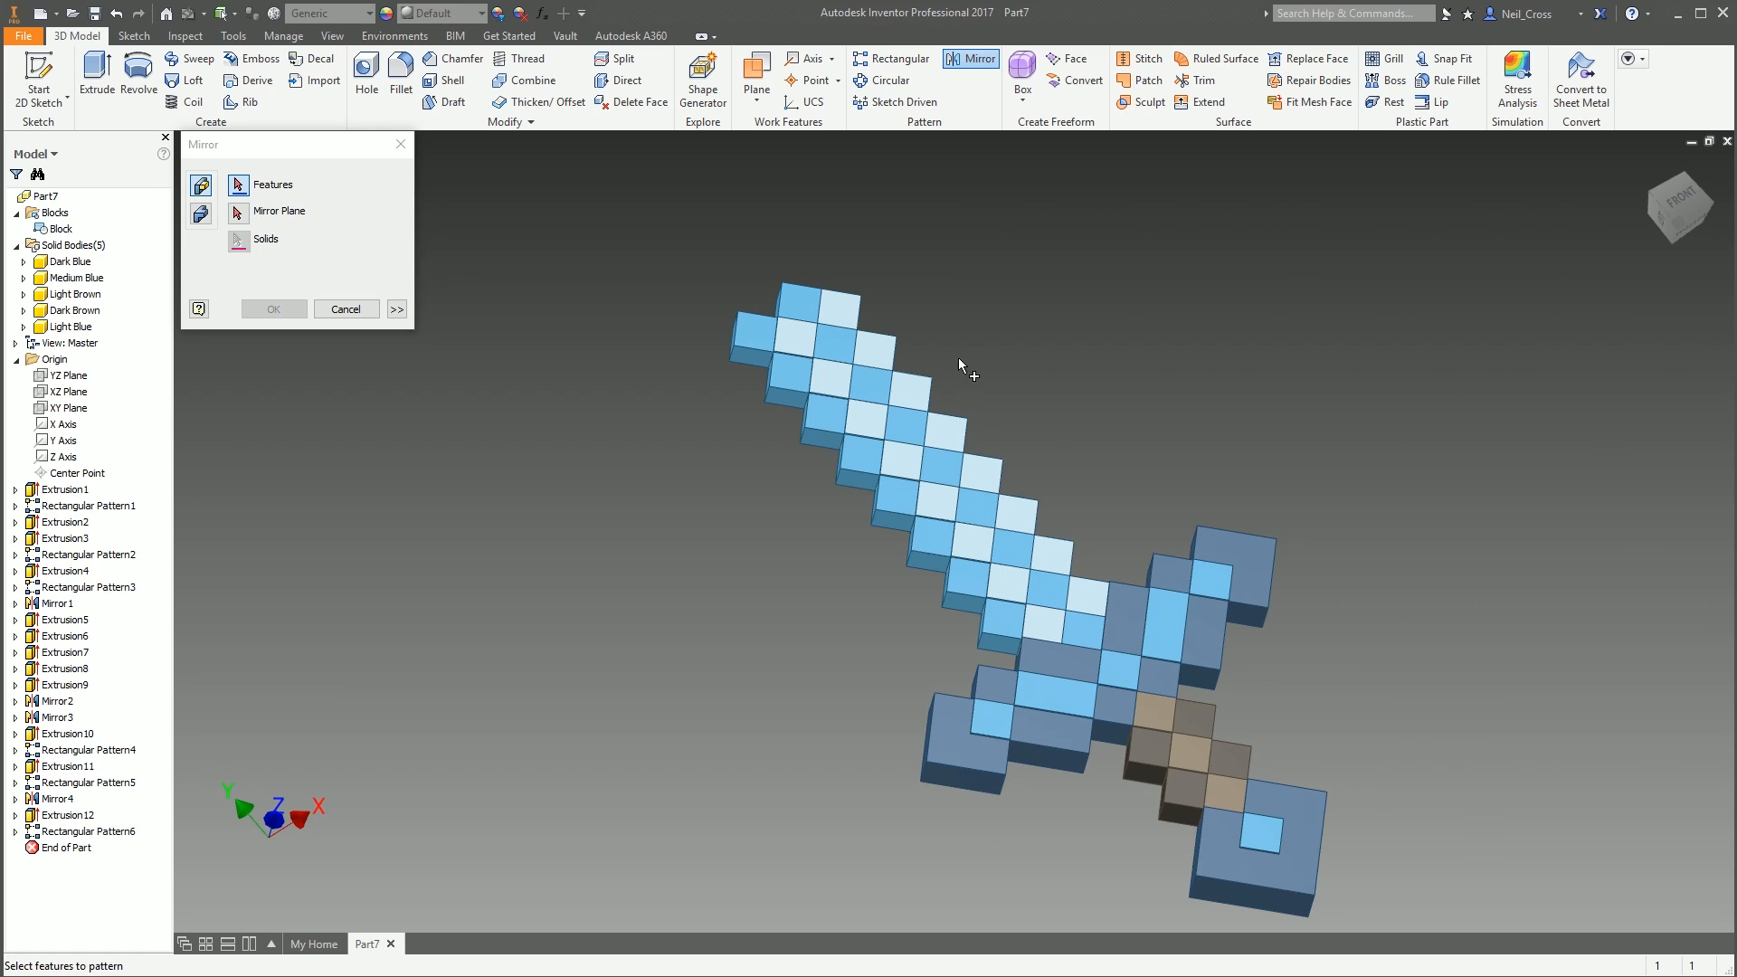
{"action": "left_click", "coordinate": [751, 338]}
{"action": "left_click", "coordinate": [237, 213]}
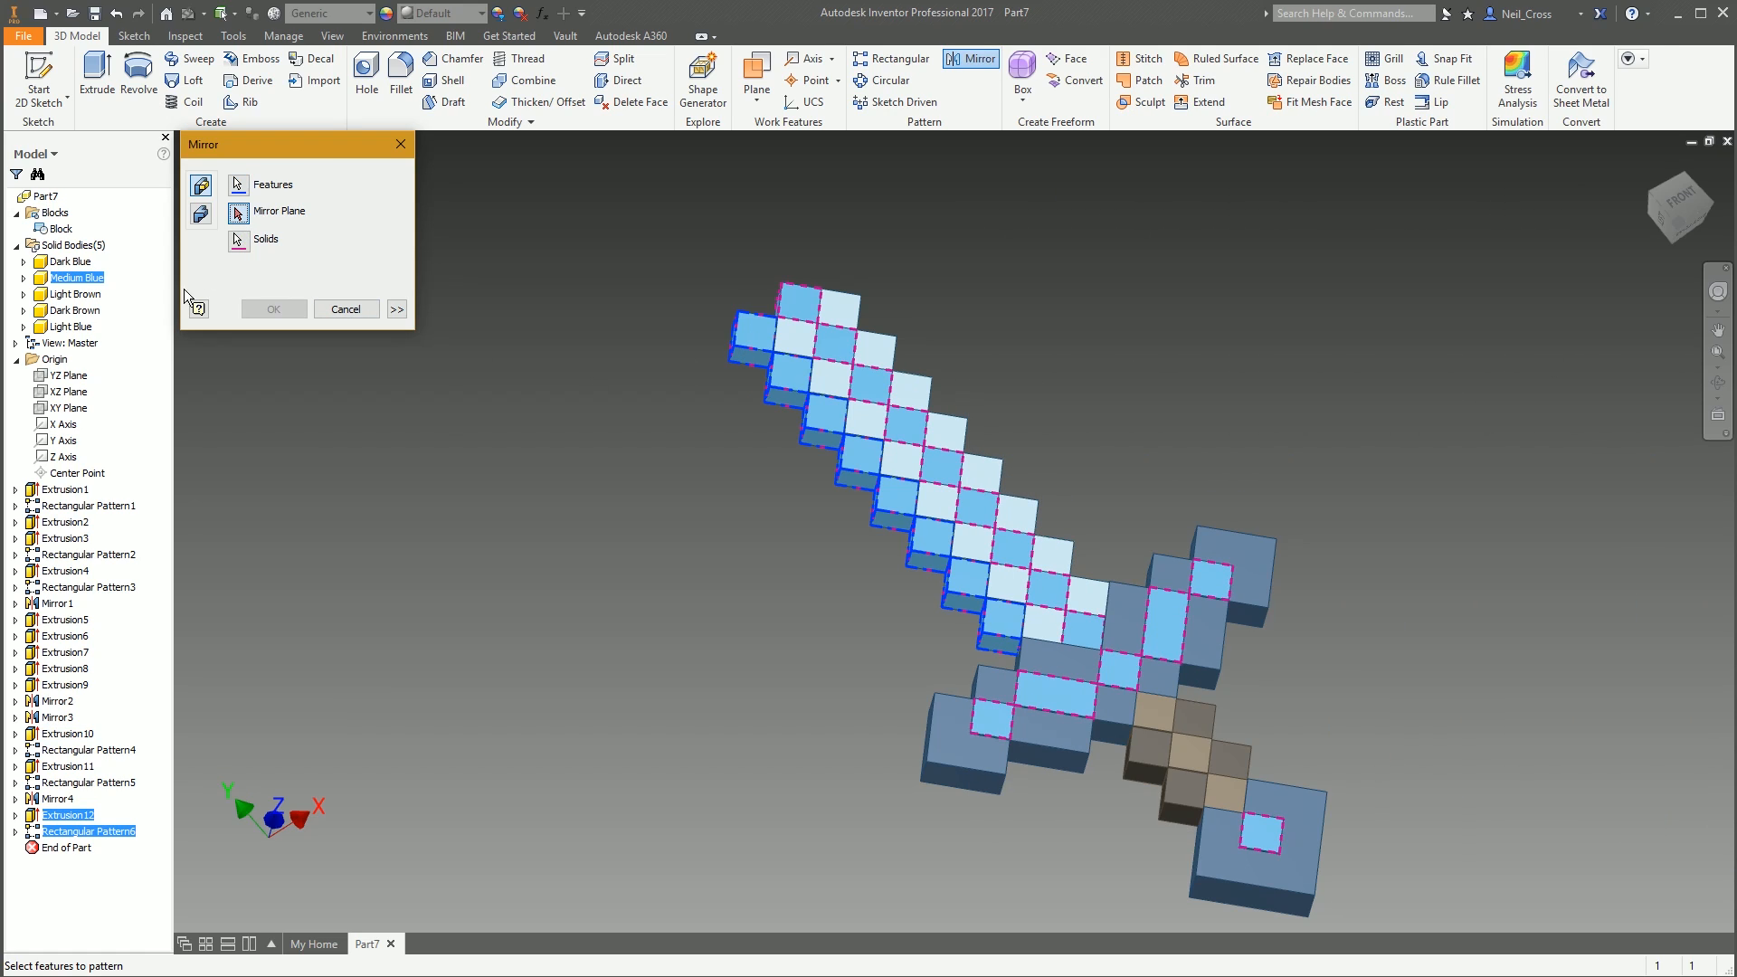
{"action": "left_click", "coordinate": [69, 374]}
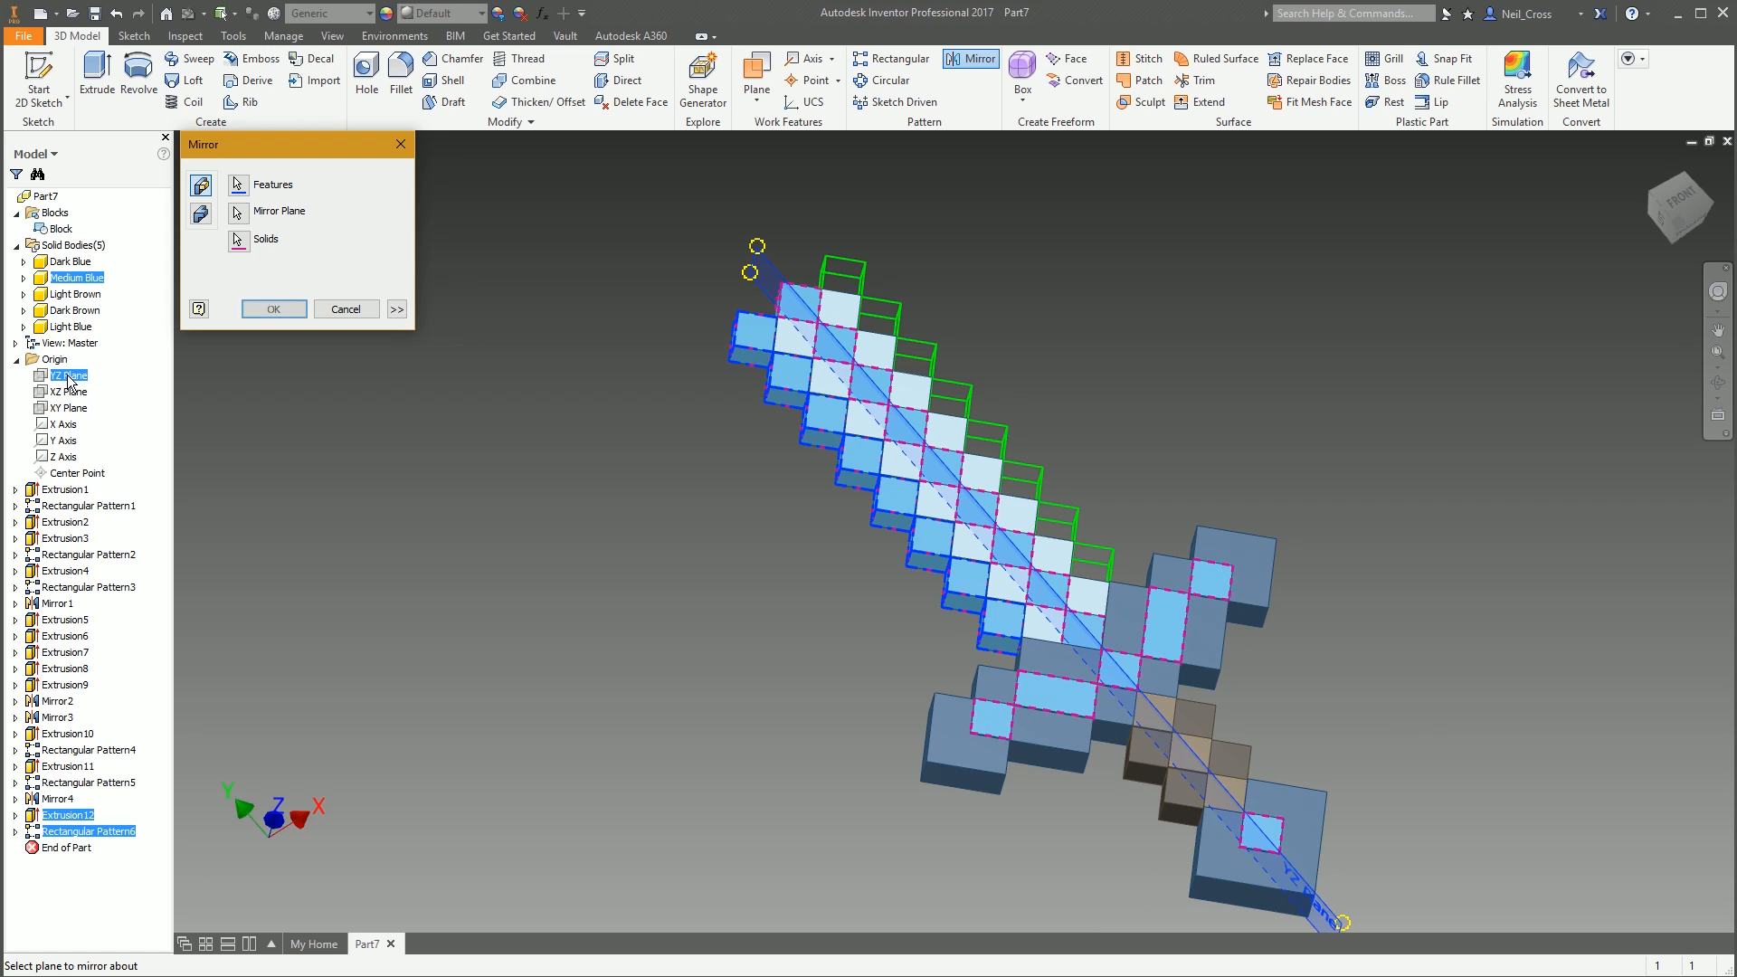
{"action": "left_click", "coordinate": [273, 309]}
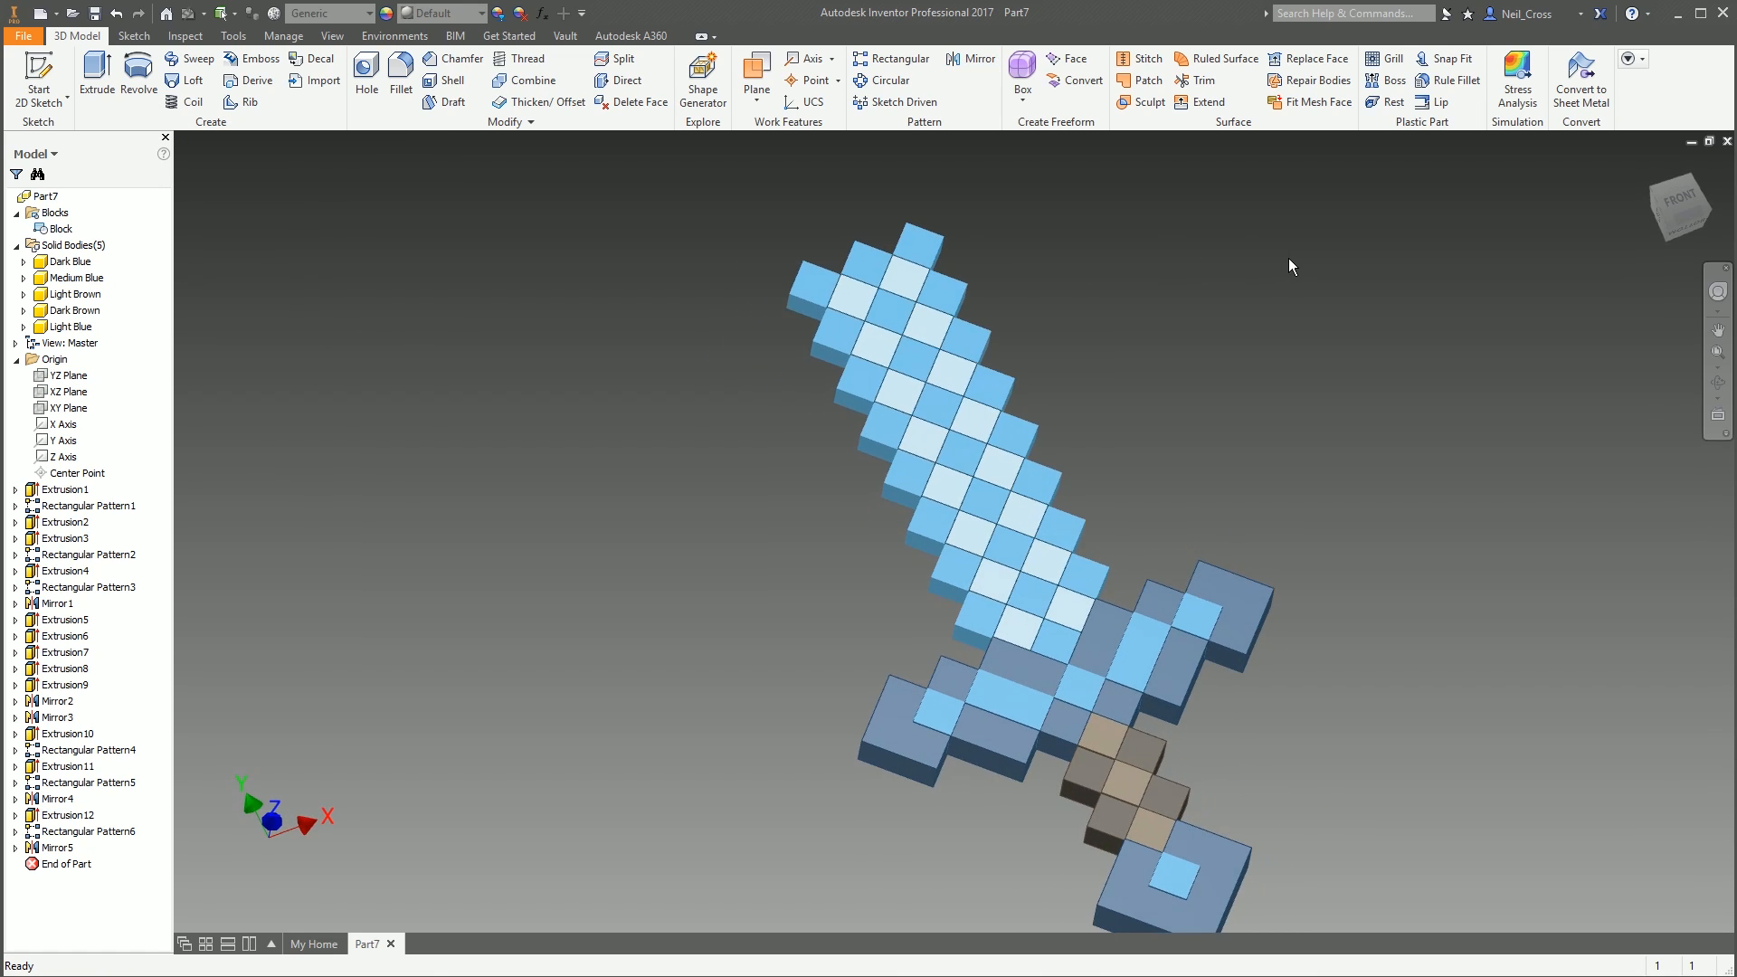
Check the reference sword image, start a sketch on the XY Plane, slice the graphics and project the cut edges
{"action": "left_click_drag", "start_coordinate": [1736, 85], "coordinate": [1448, 142]}
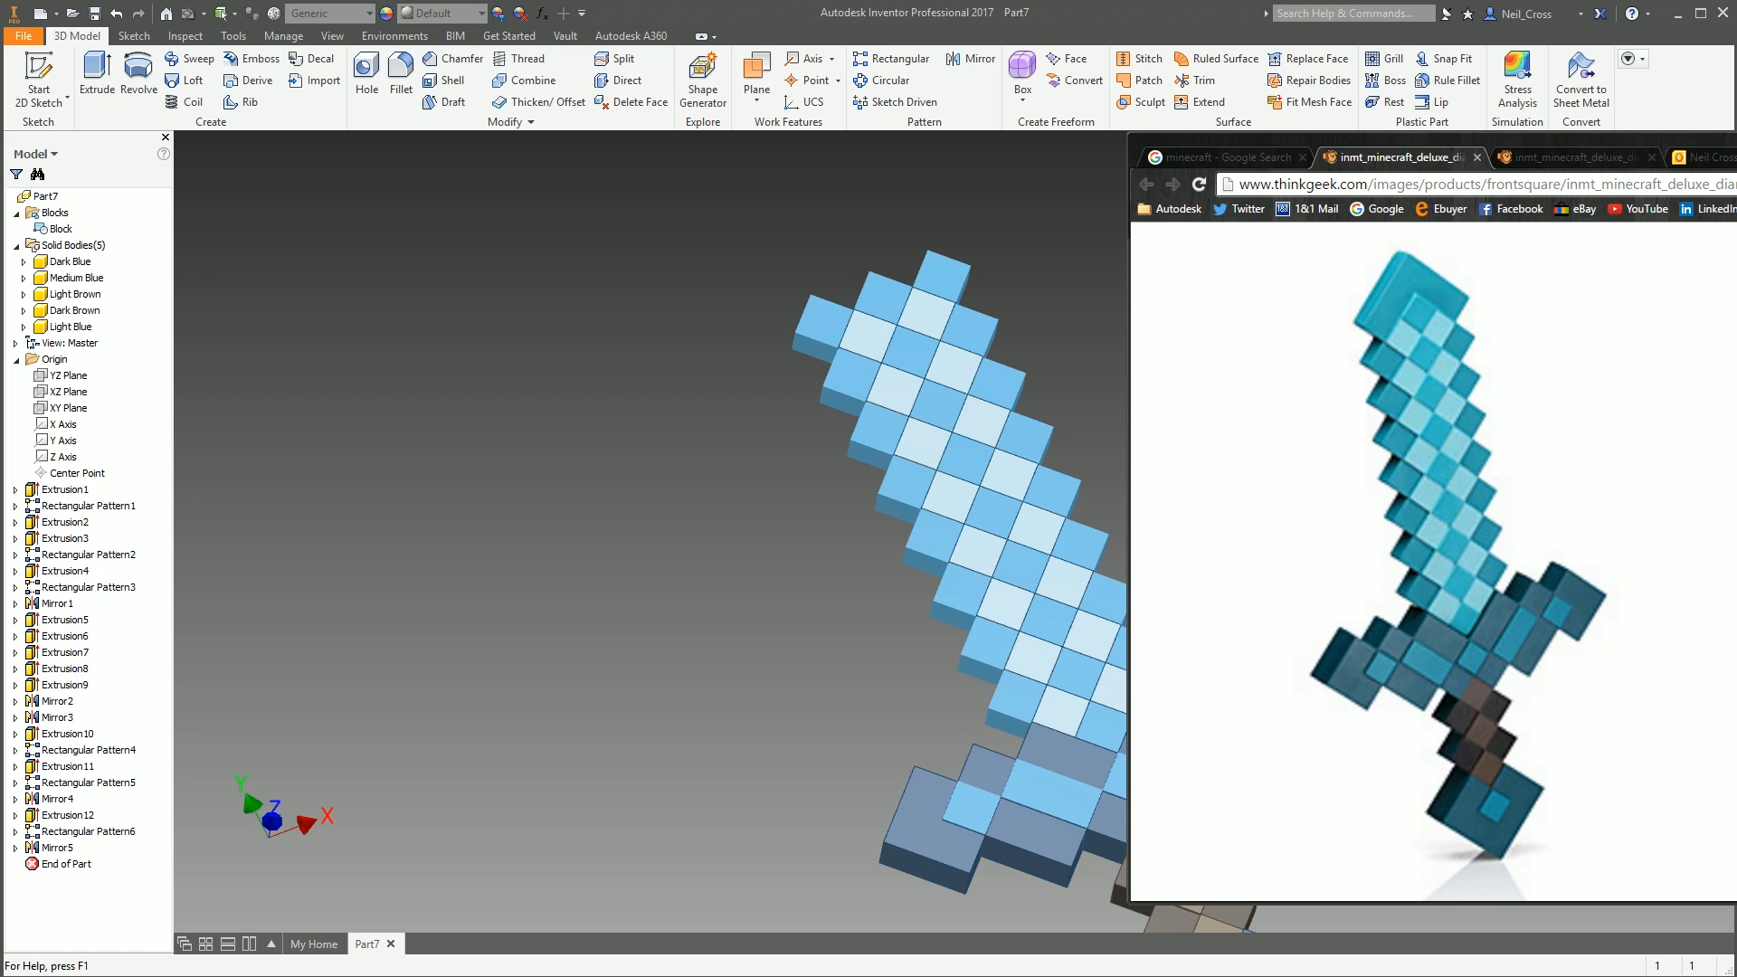
{"action": "left_click_drag", "start_coordinate": [1447, 142], "coordinate": [1736, 131]}
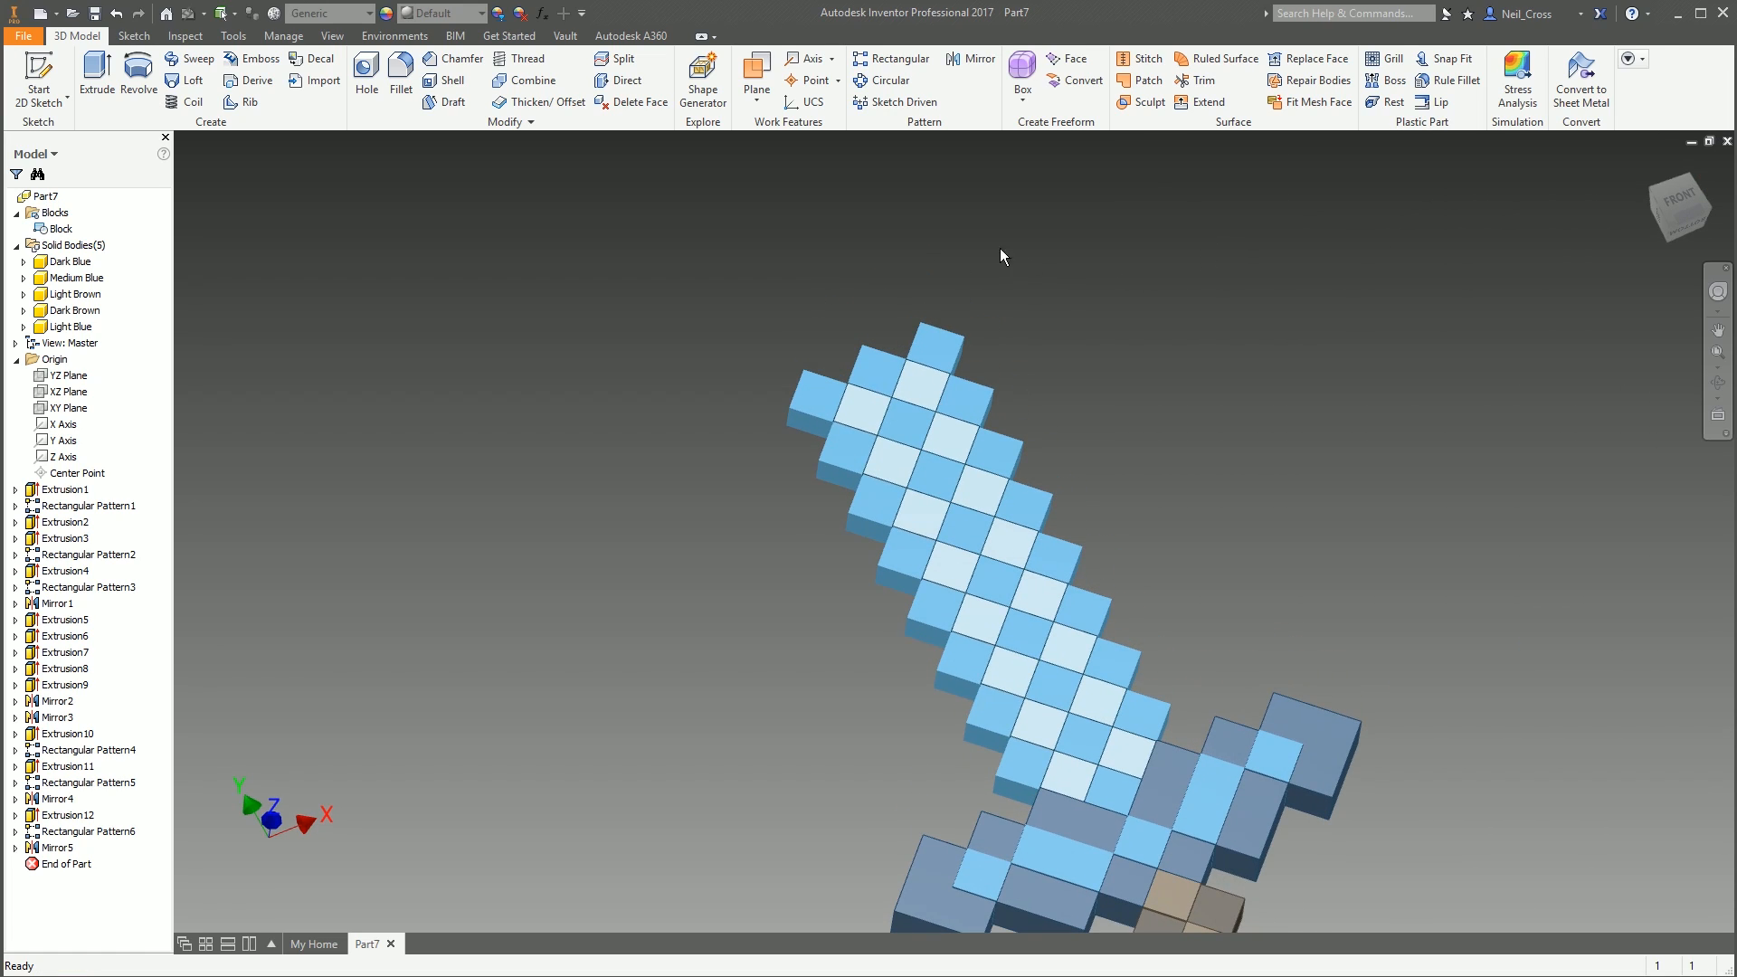
{"action": "left_click", "coordinate": [37, 89]}
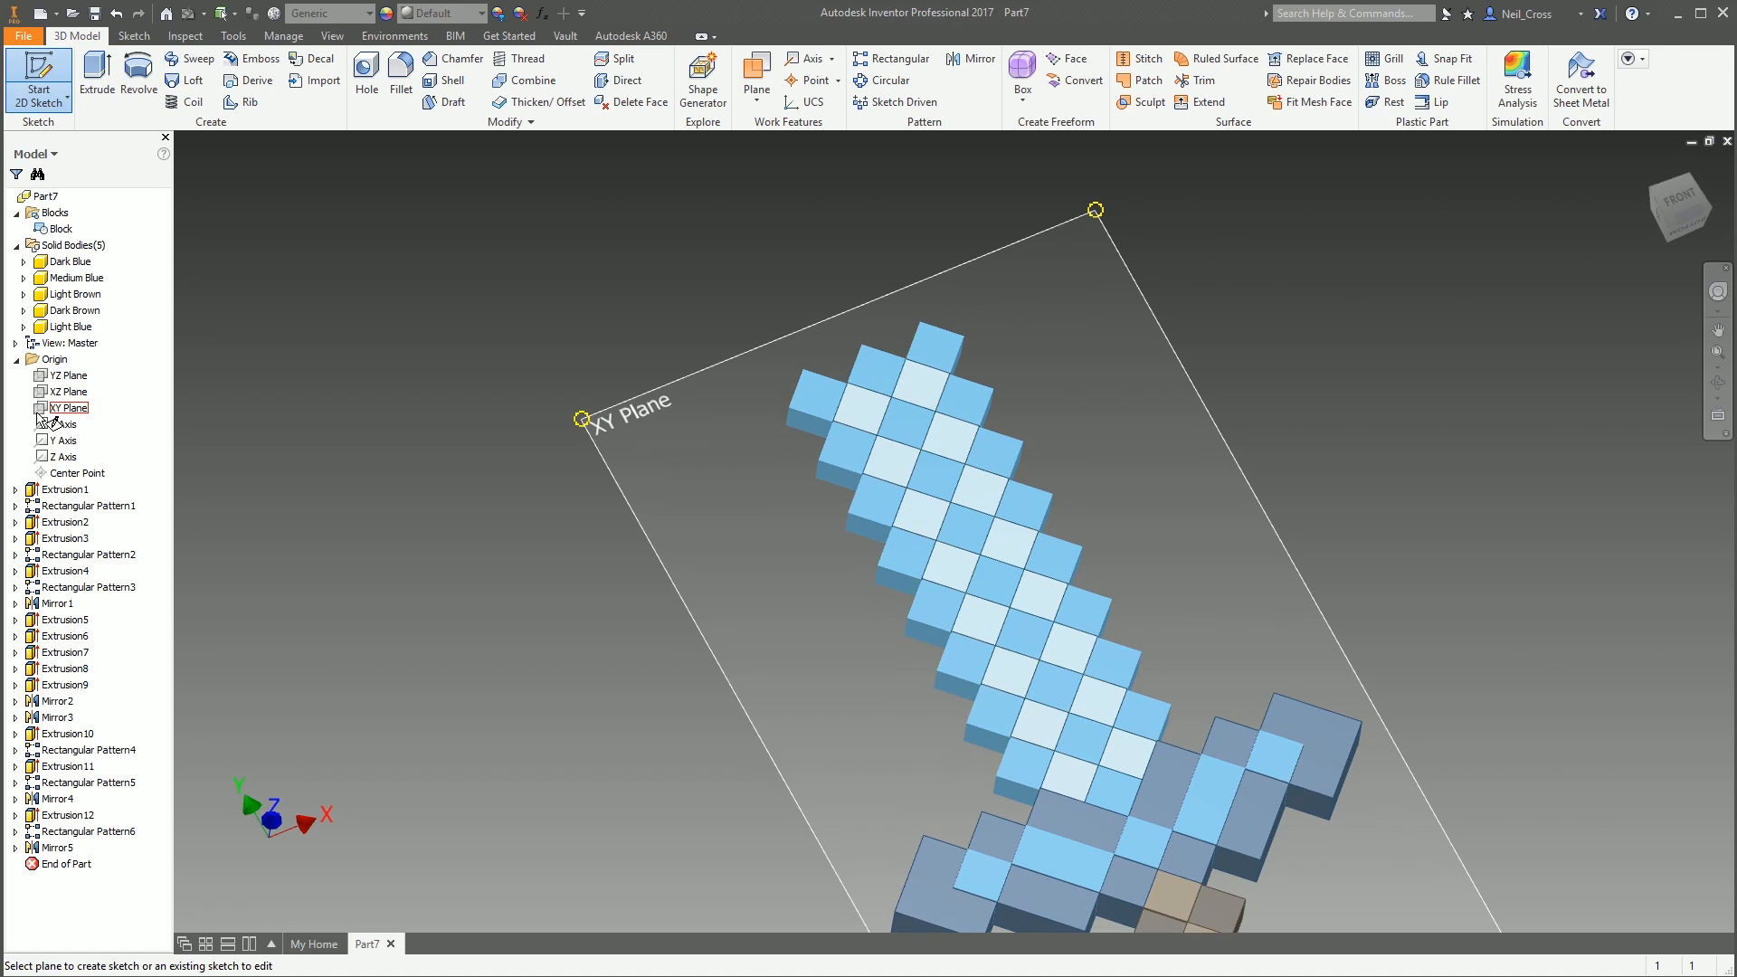
{"action": "left_click", "coordinate": [68, 408]}
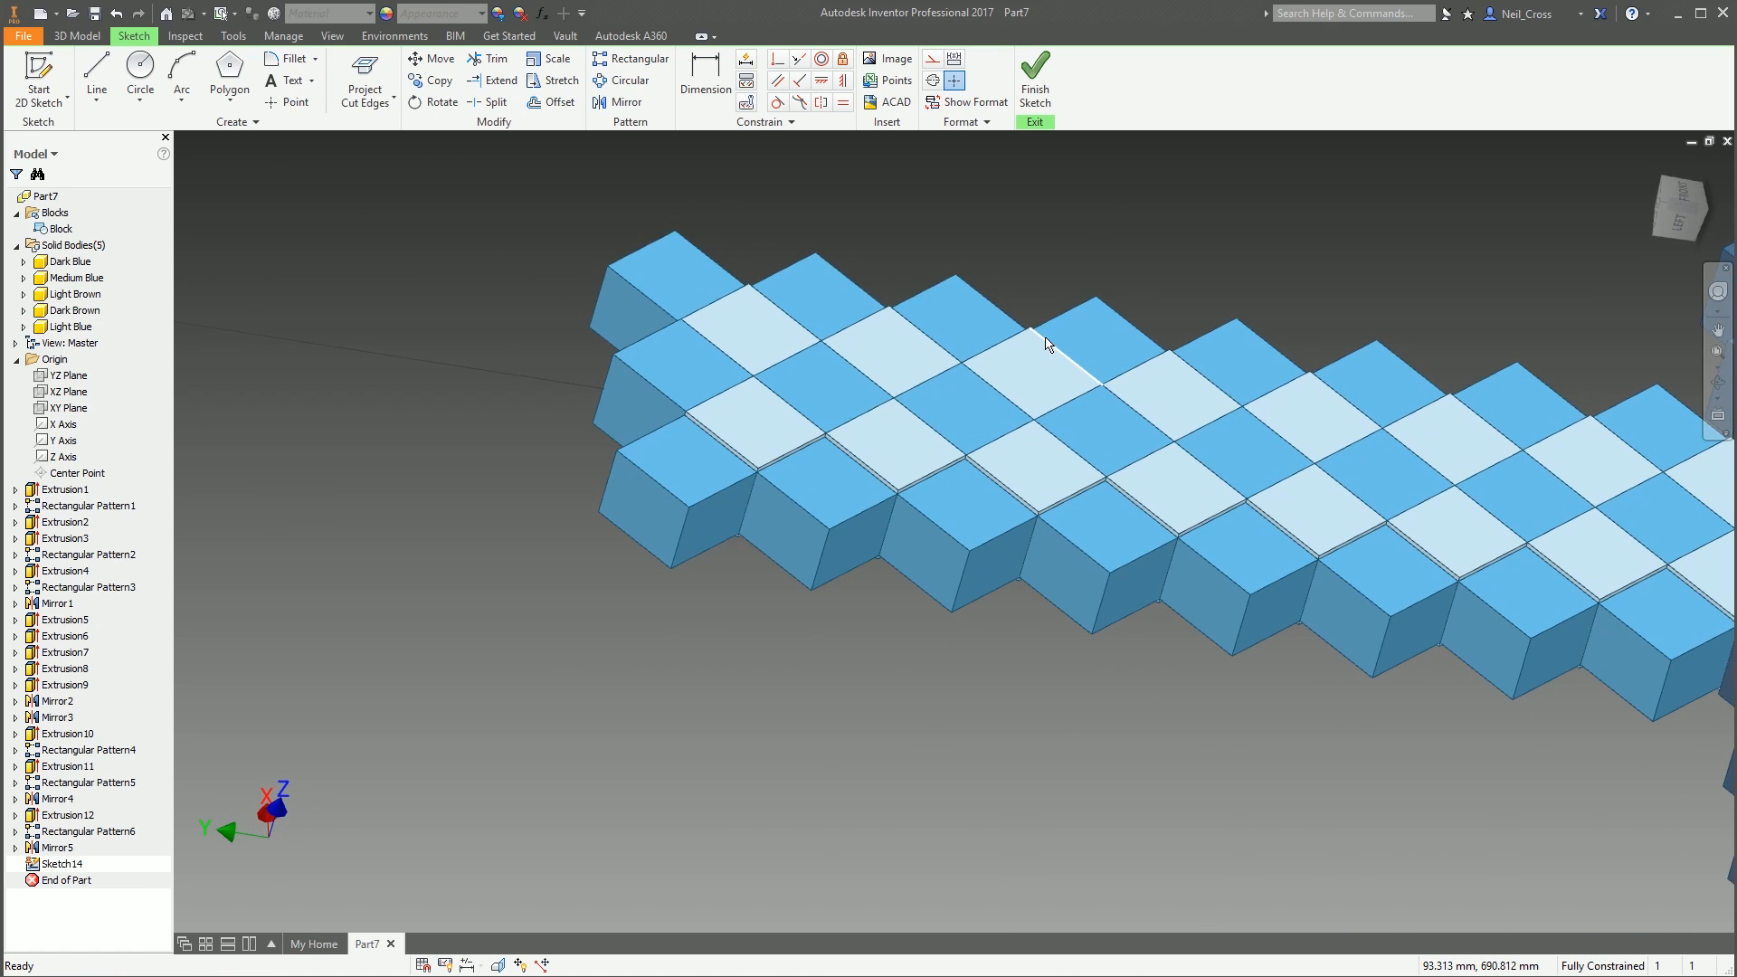
{"action": "key", "text": "F7"}
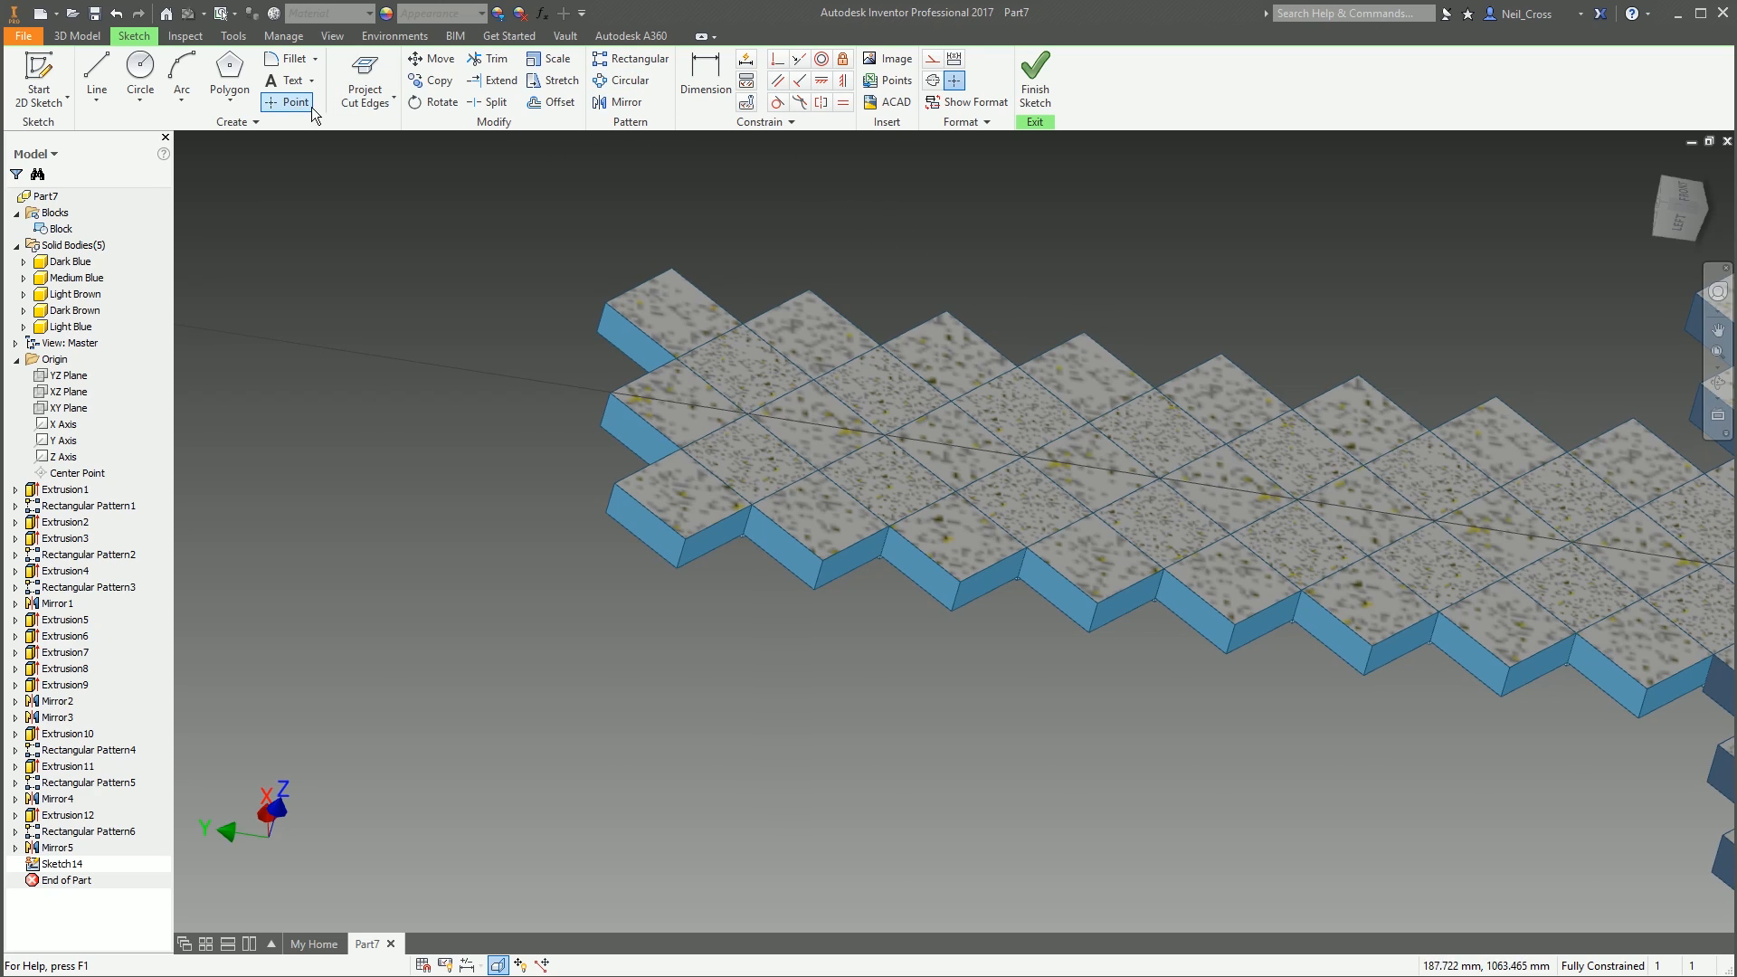
{"action": "left_click", "coordinate": [380, 95]}
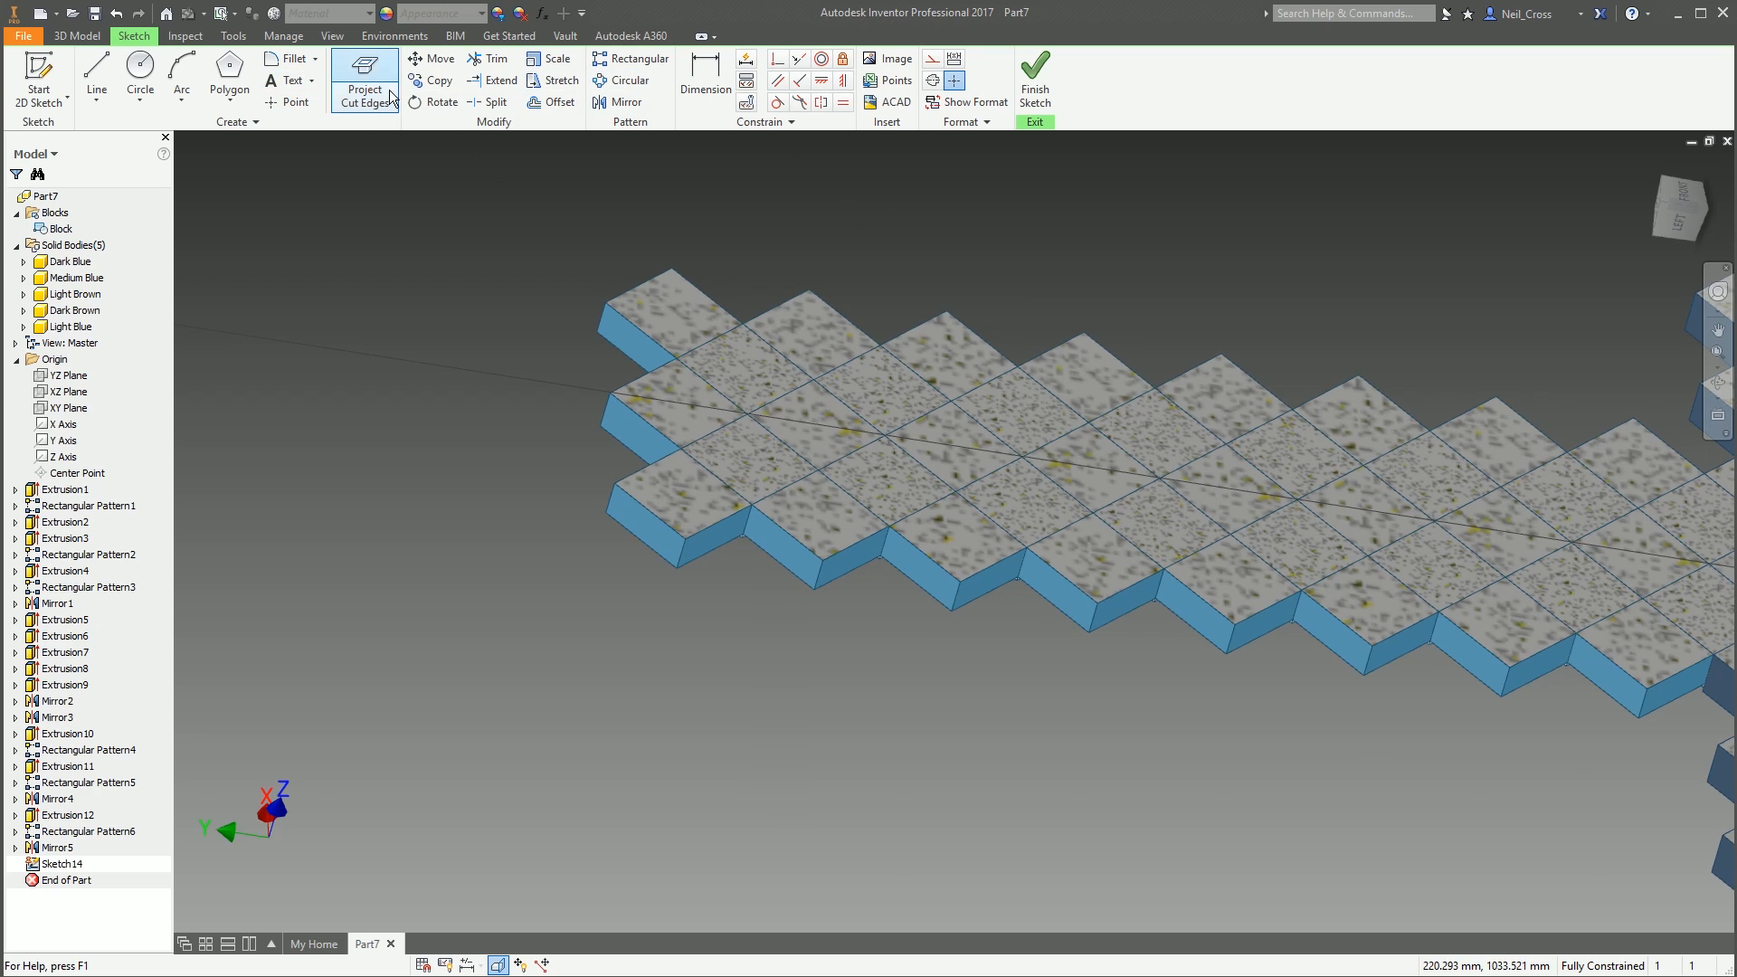
{"action": "mouse_move", "coordinate": [1338, 246]}
{"action": "middle_mouse_down", "text": "shift"}
{"action": "mouse_move", "coordinate": [1242, 253]}
{"action": "mouse_move", "coordinate": [832, 188]}
{"action": "middle_mouse_up", "text": "shift"}
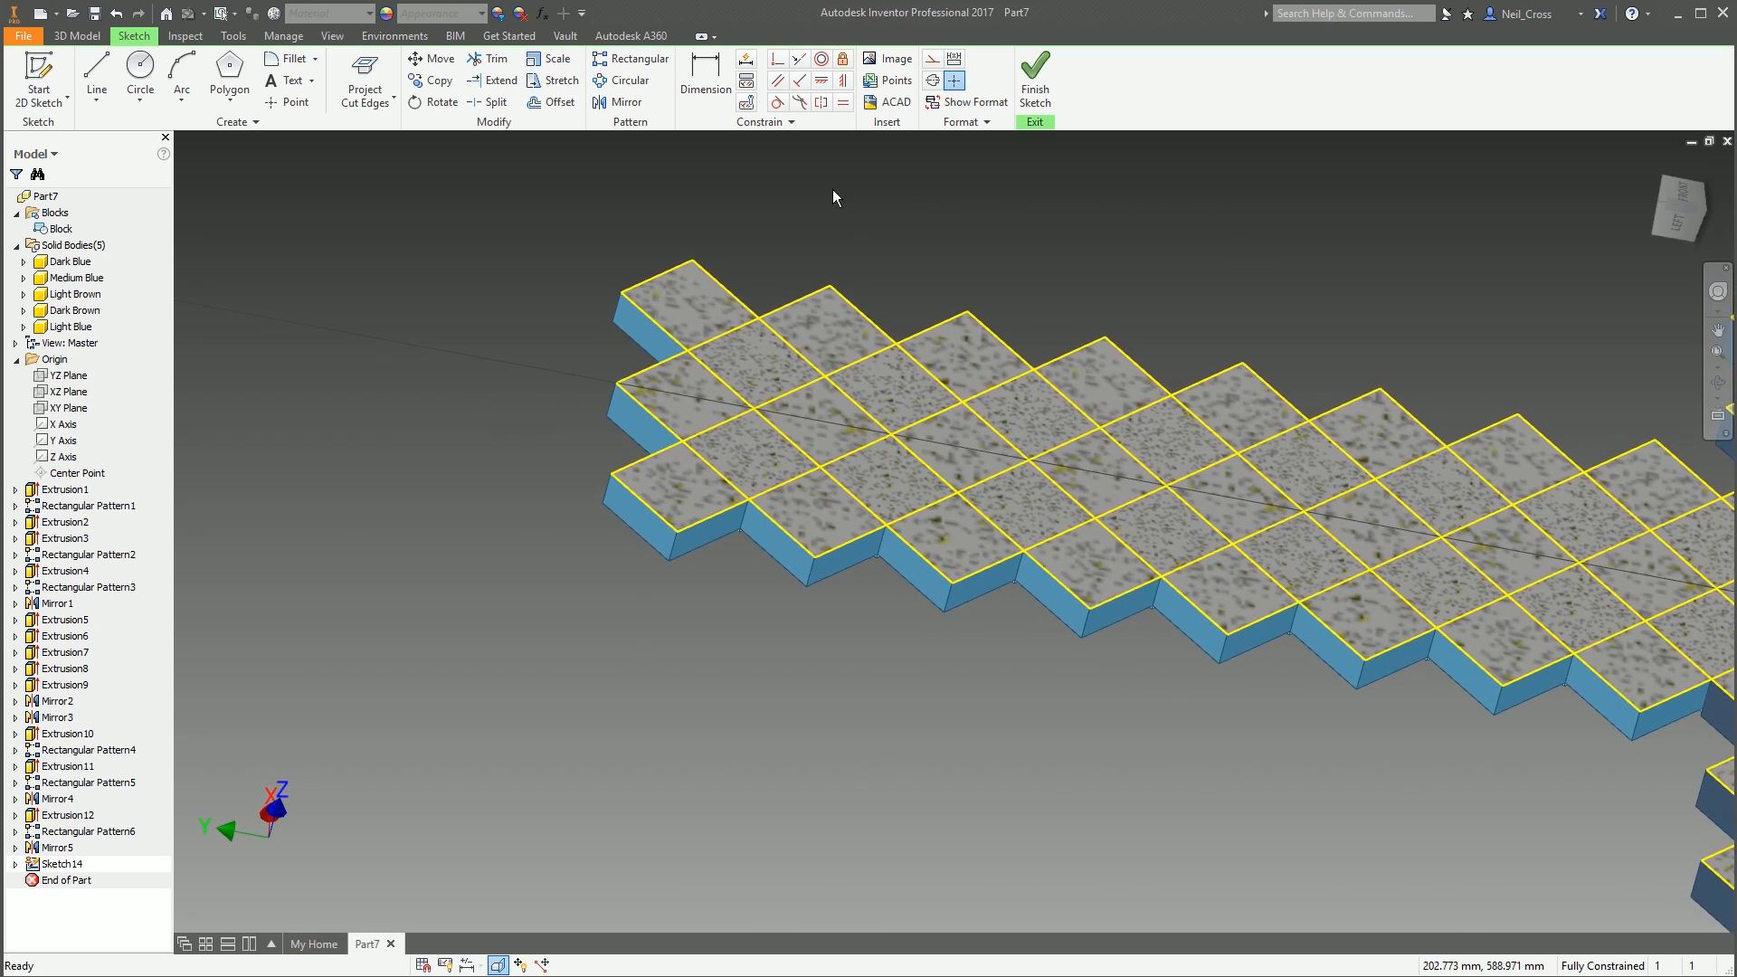
Place three Block instances in an L shape filling the blade's tip corner, and finish the sketch
{"action": "right_click", "coordinate": [56, 229]}
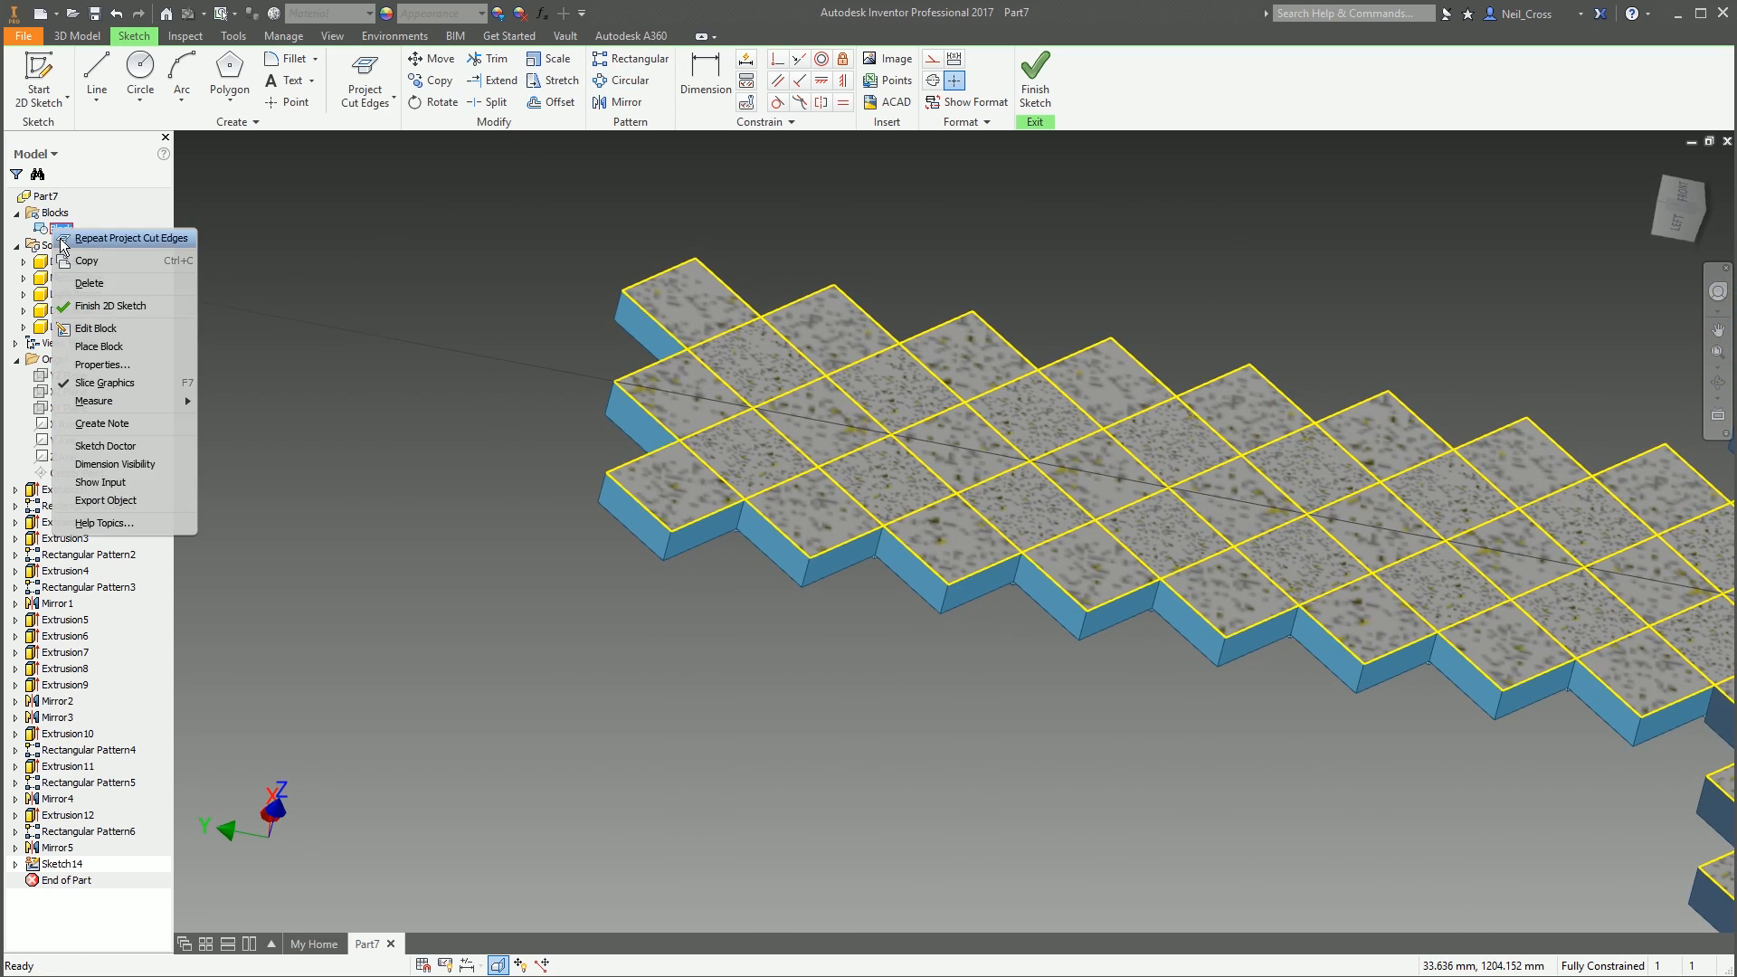
{"action": "left_click", "coordinate": [100, 346]}
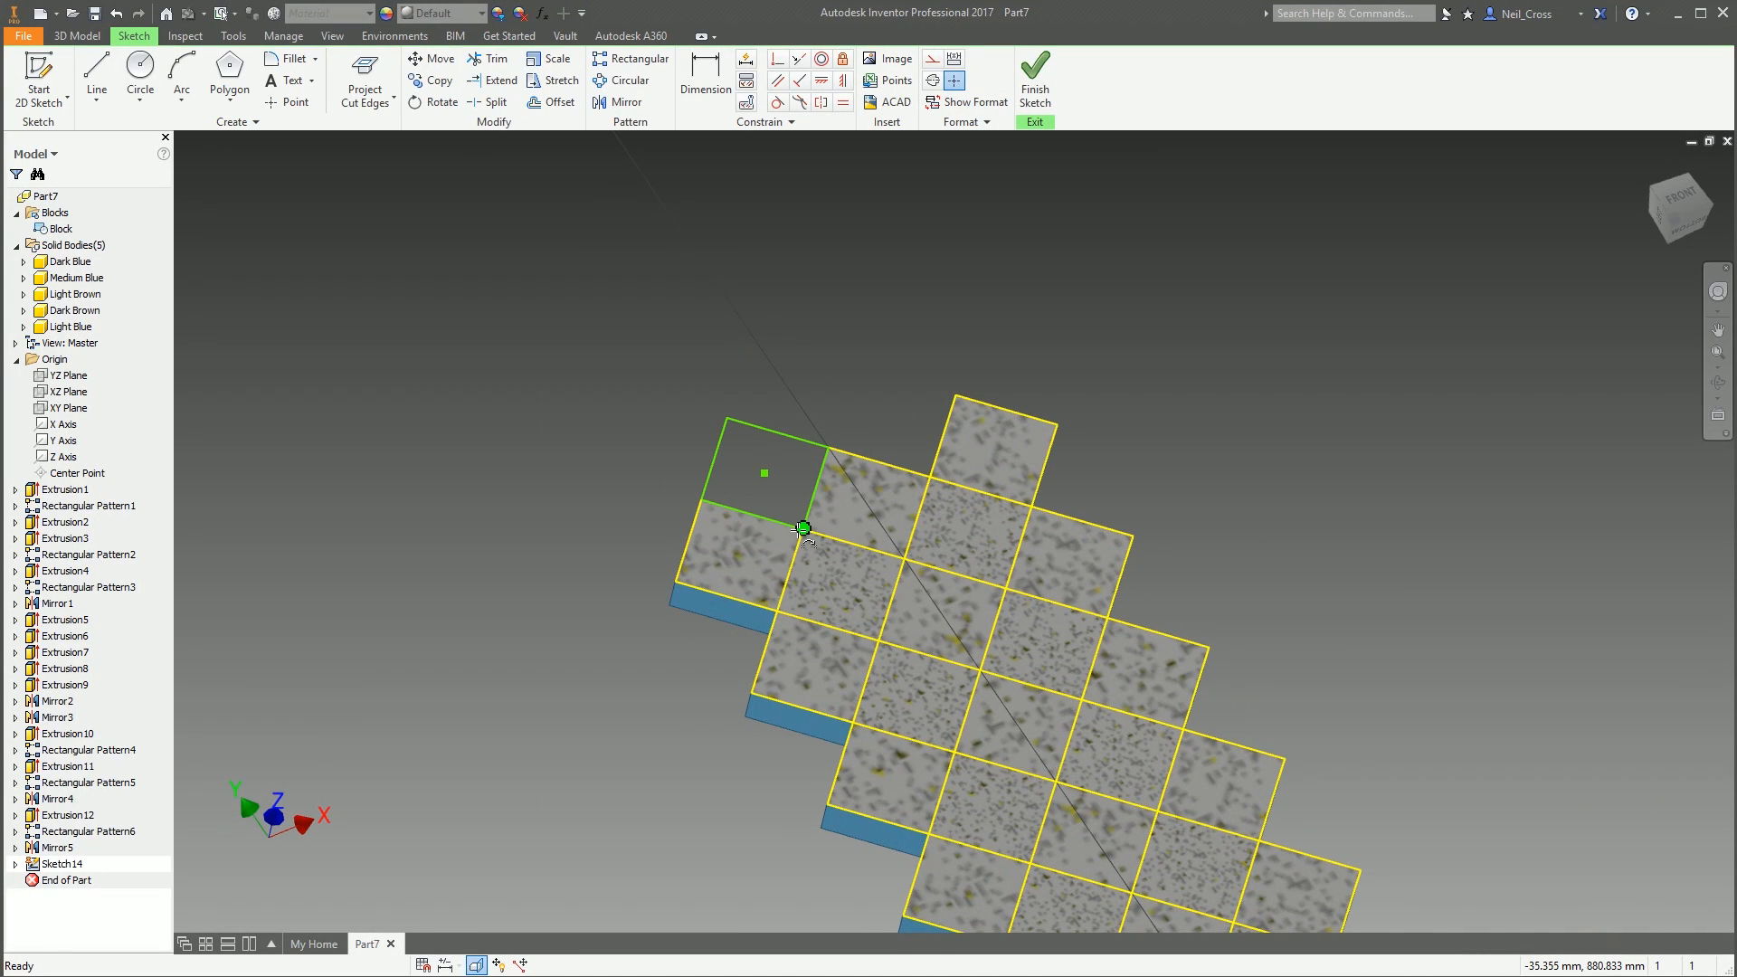
{"action": "left_click", "coordinate": [804, 528]}
{"action": "left_click", "coordinate": [829, 447]}
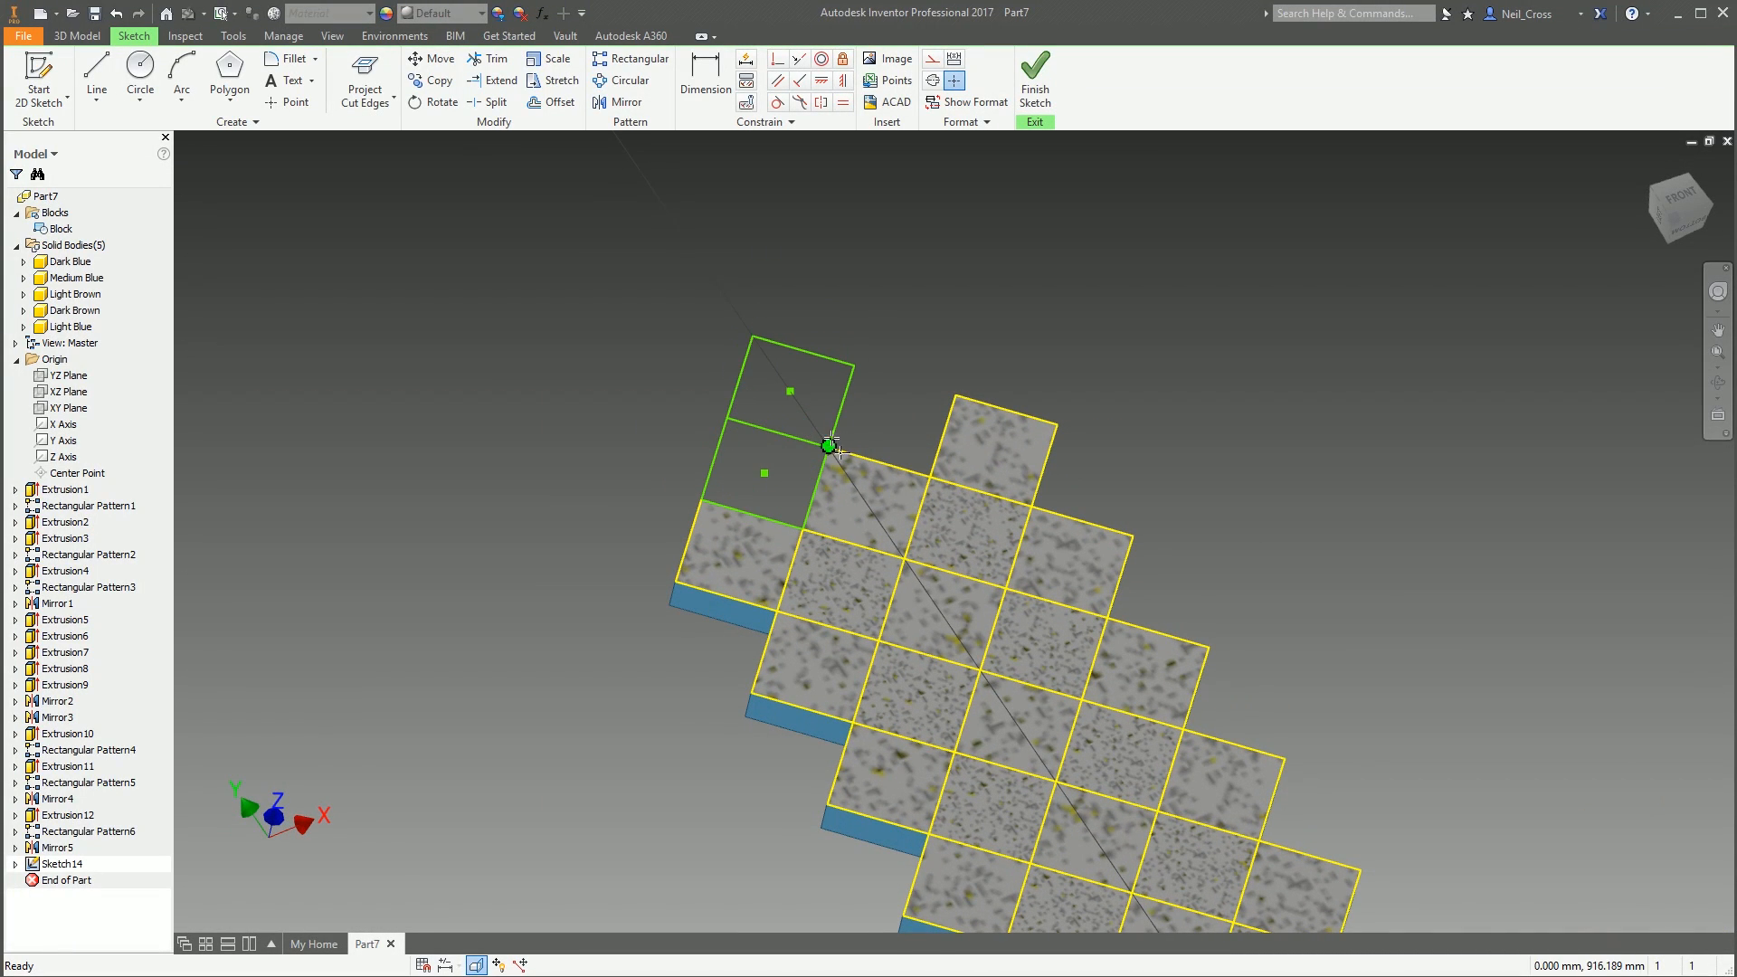
{"action": "left_click", "coordinate": [932, 471]}
{"action": "left_click", "coordinate": [1039, 81]}
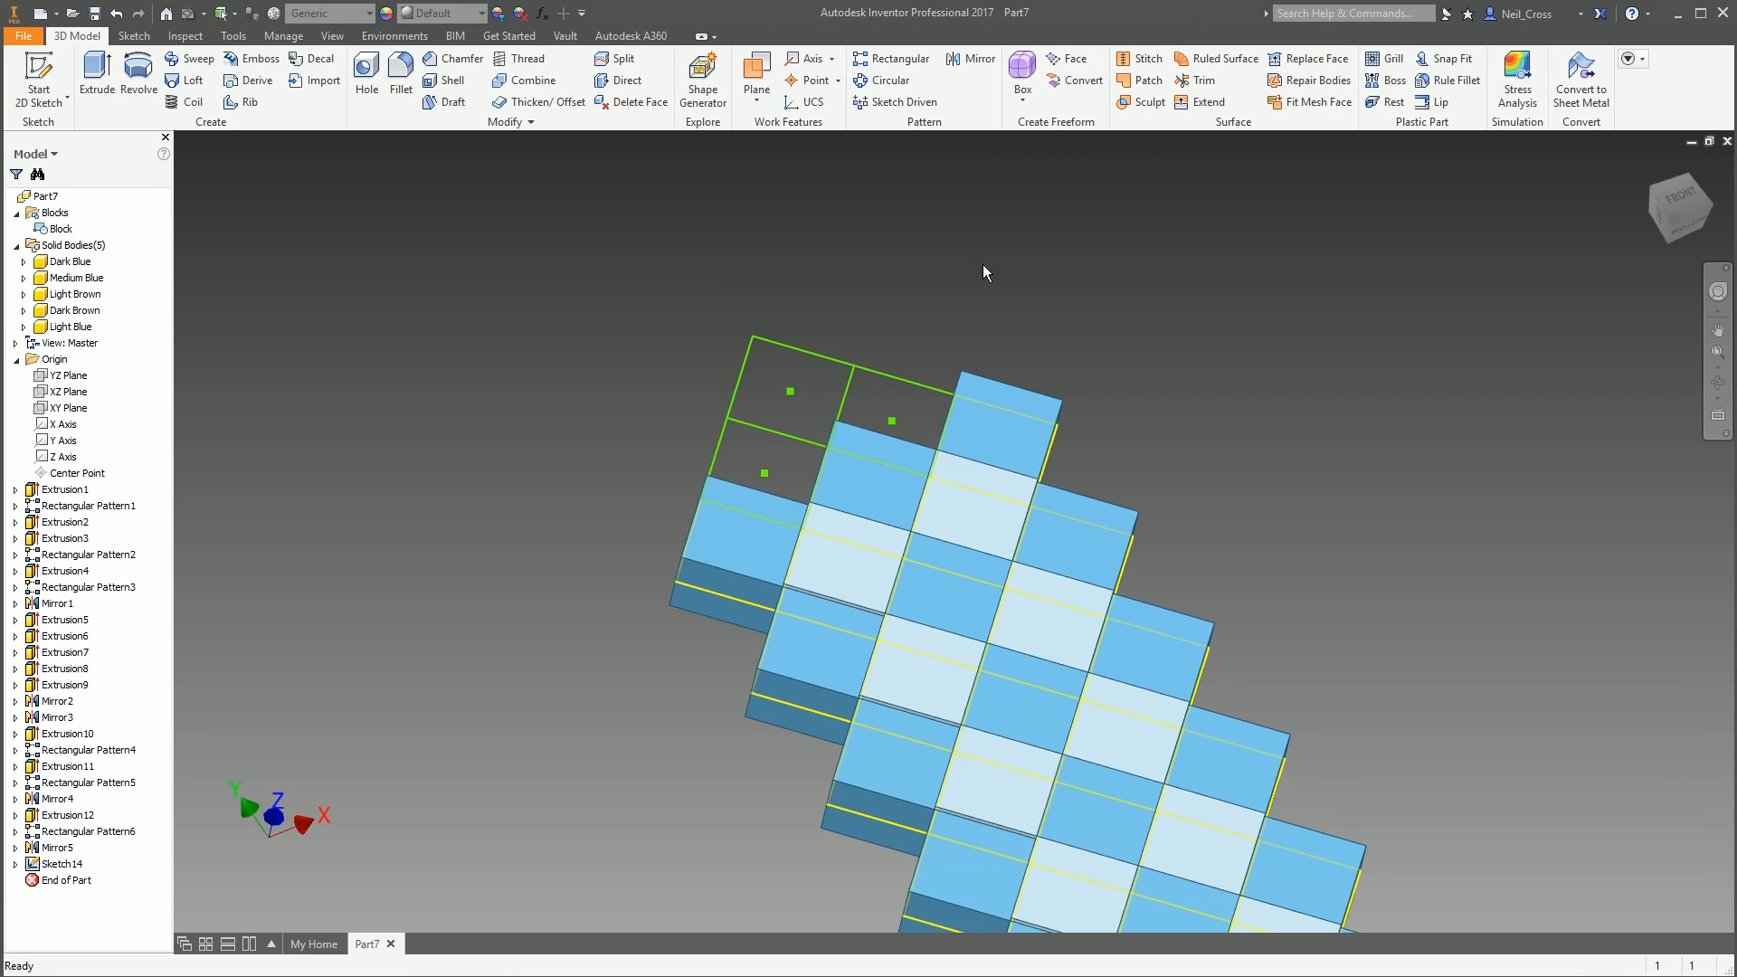
Extrude the three tip squares symmetrically by BlkSize-10, joining them to the Medium Blue solid
{"action": "left_click", "coordinate": [97, 72]}
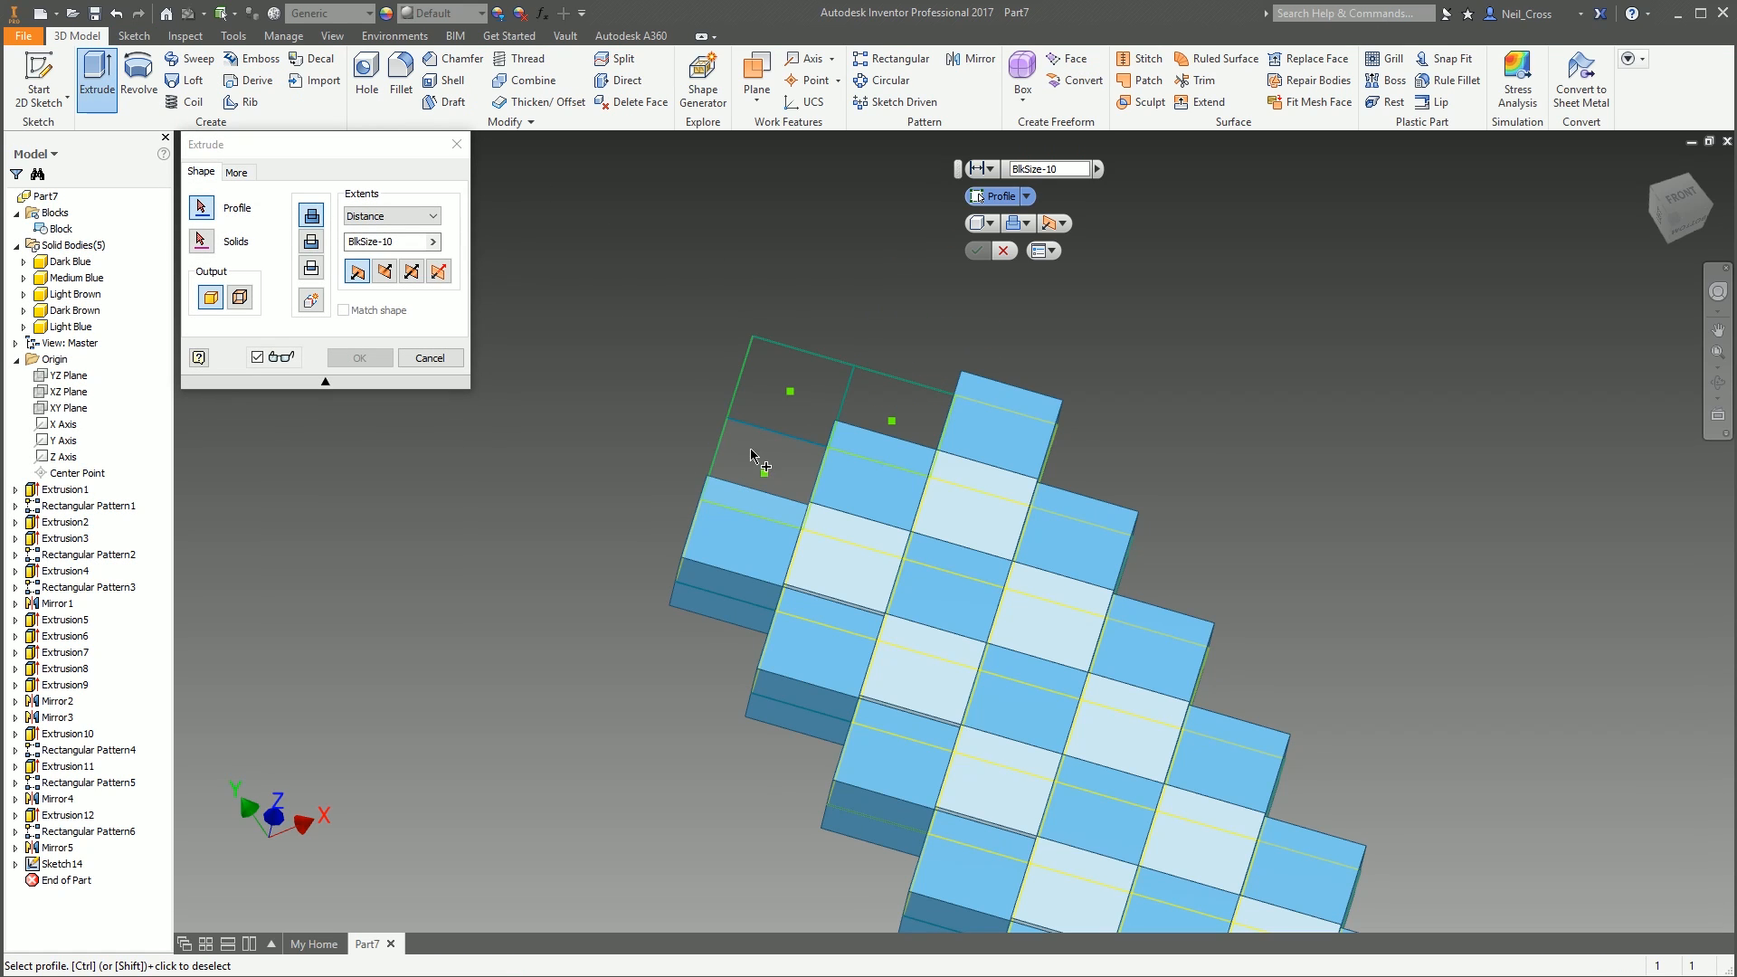
{"action": "left_click", "coordinate": [886, 405]}
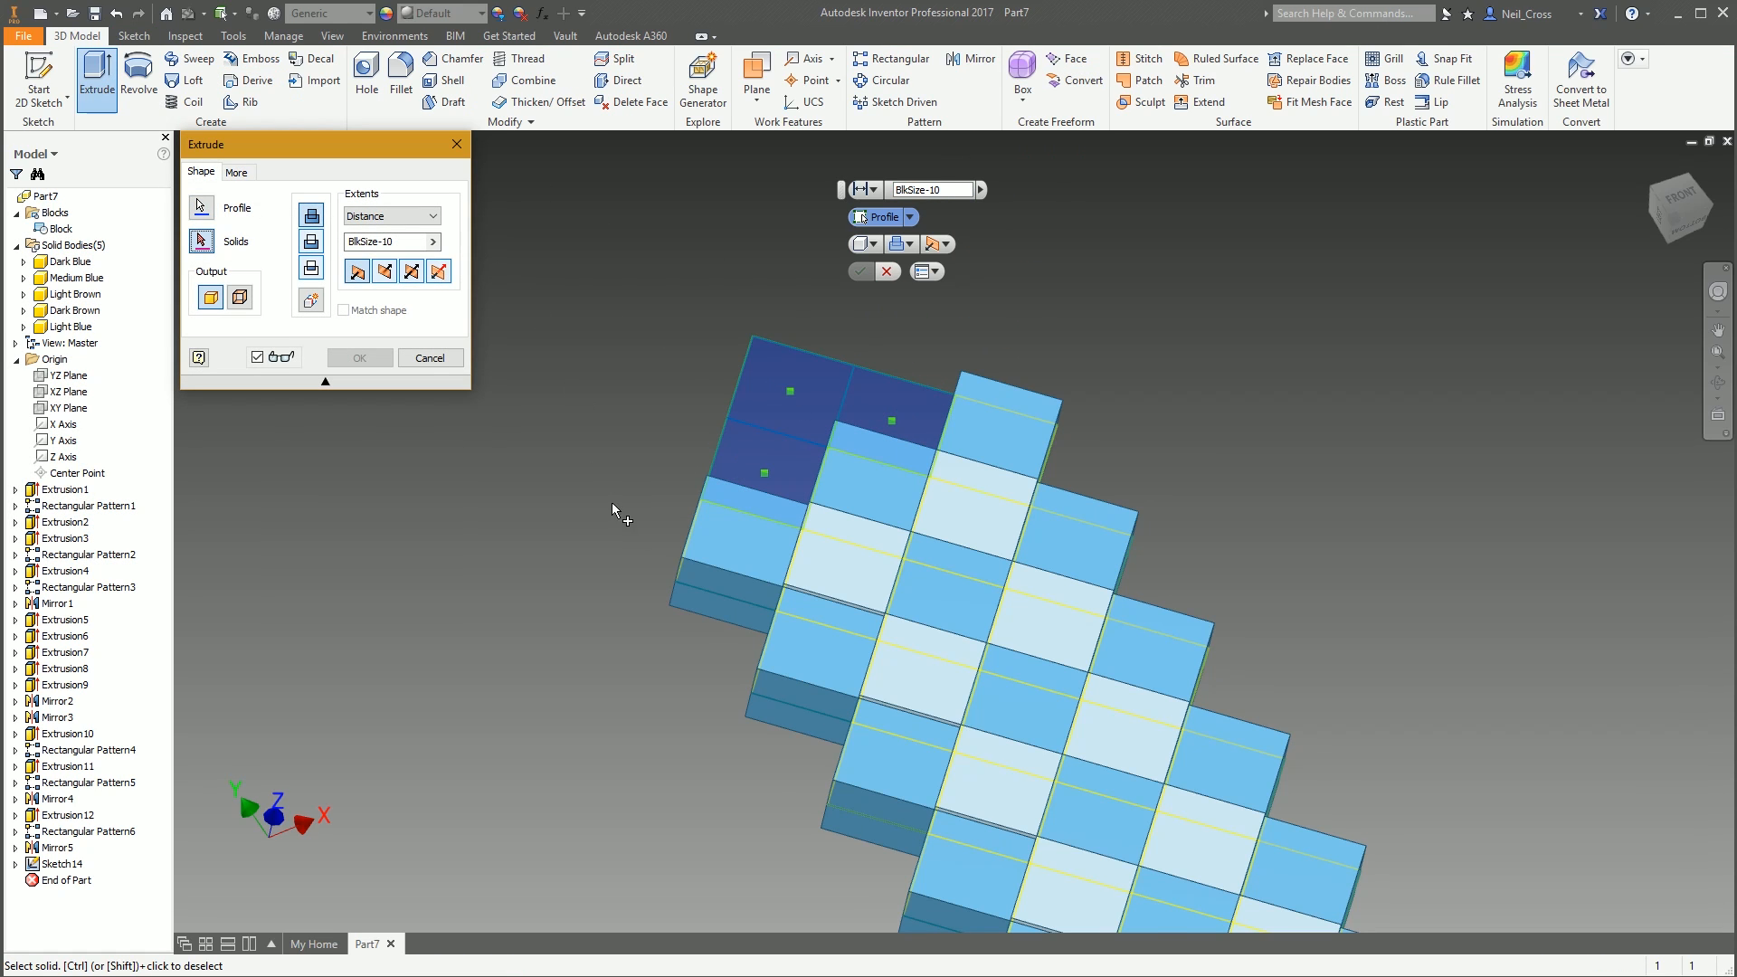
{"action": "left_click", "coordinate": [710, 558]}
{"action": "left_click", "coordinate": [419, 276]}
{"action": "middle_click_drag", "start_coordinate": [653, 354], "coordinate": [742, 348], "text": "shift"}
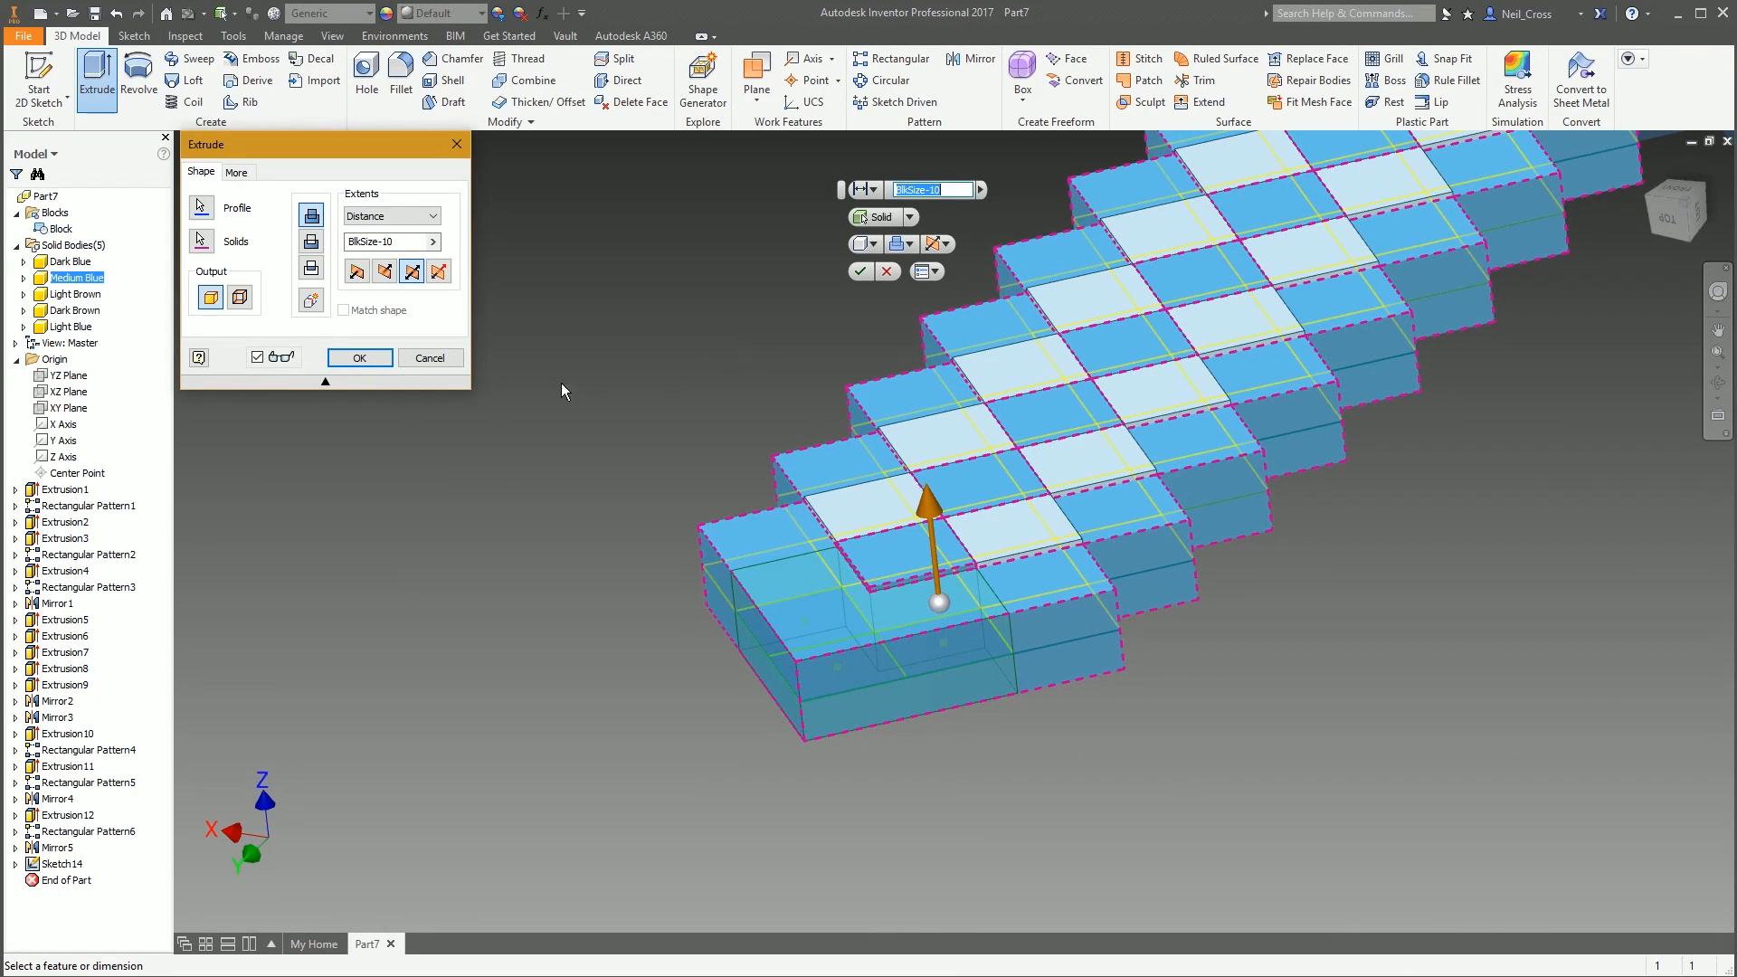
{"action": "left_click", "coordinate": [359, 358]}
Examine the new blade tip and the innermost medium blue square it surrounds
{"action": "middle_click_drag", "start_coordinate": [1354, 640], "coordinate": [1178, 547], "text": "shift"}
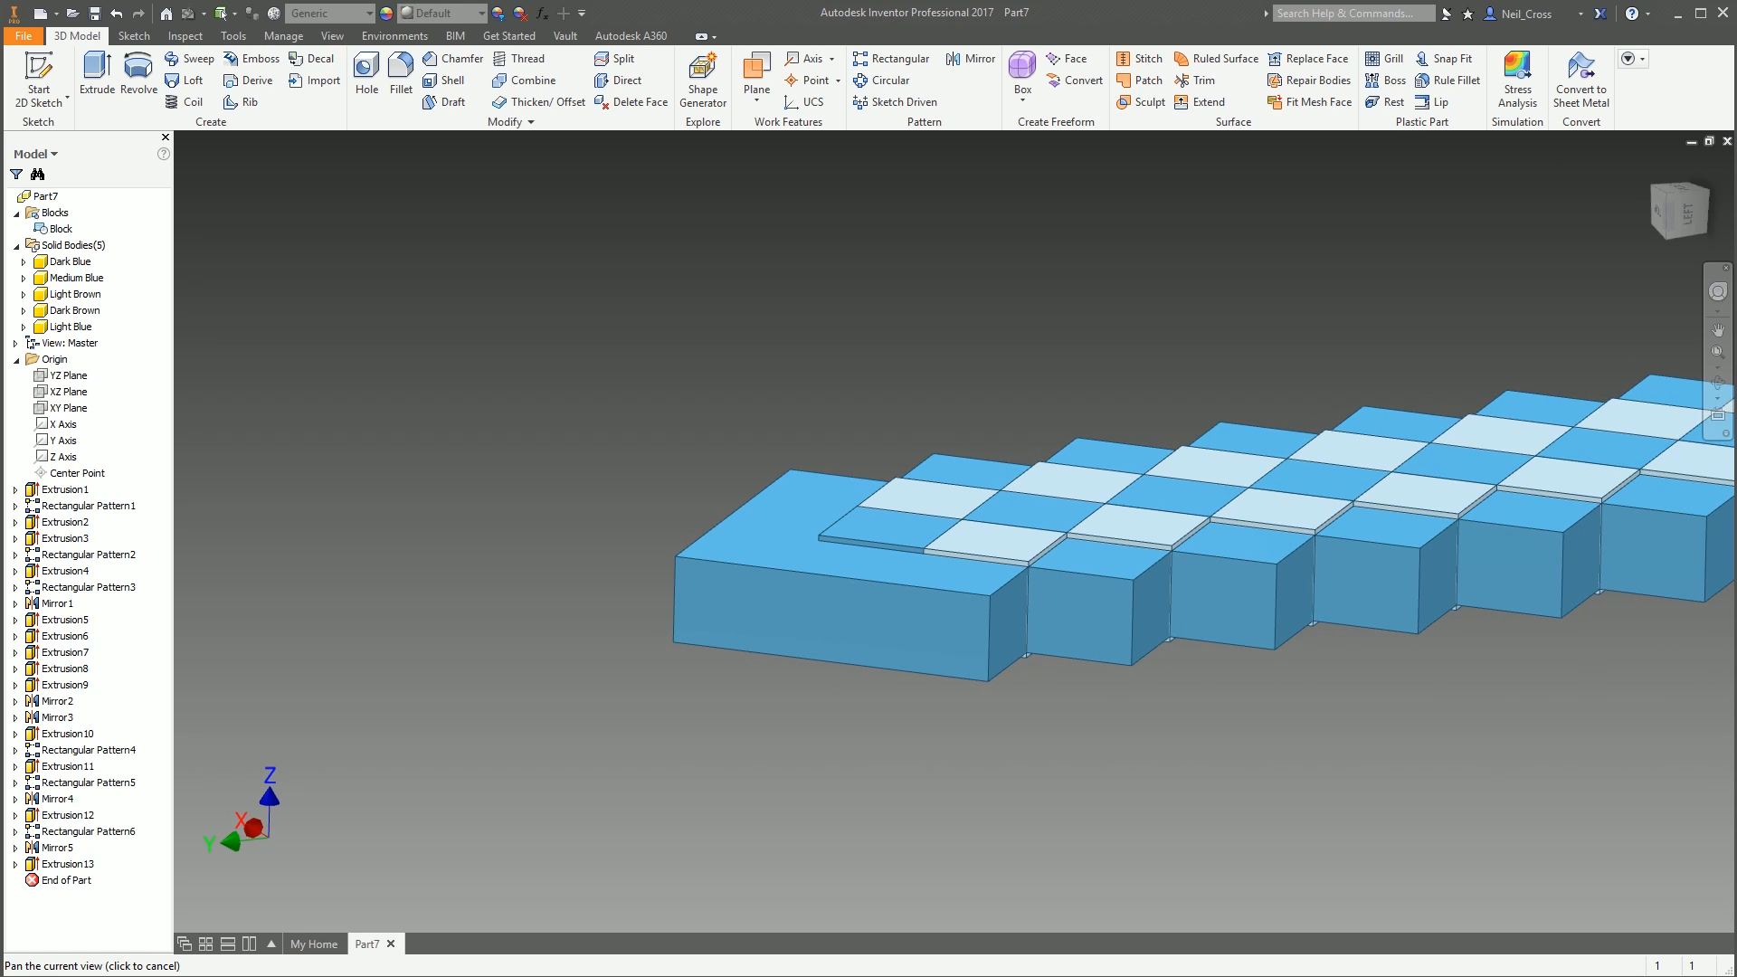
{"action": "key", "text": "F6"}
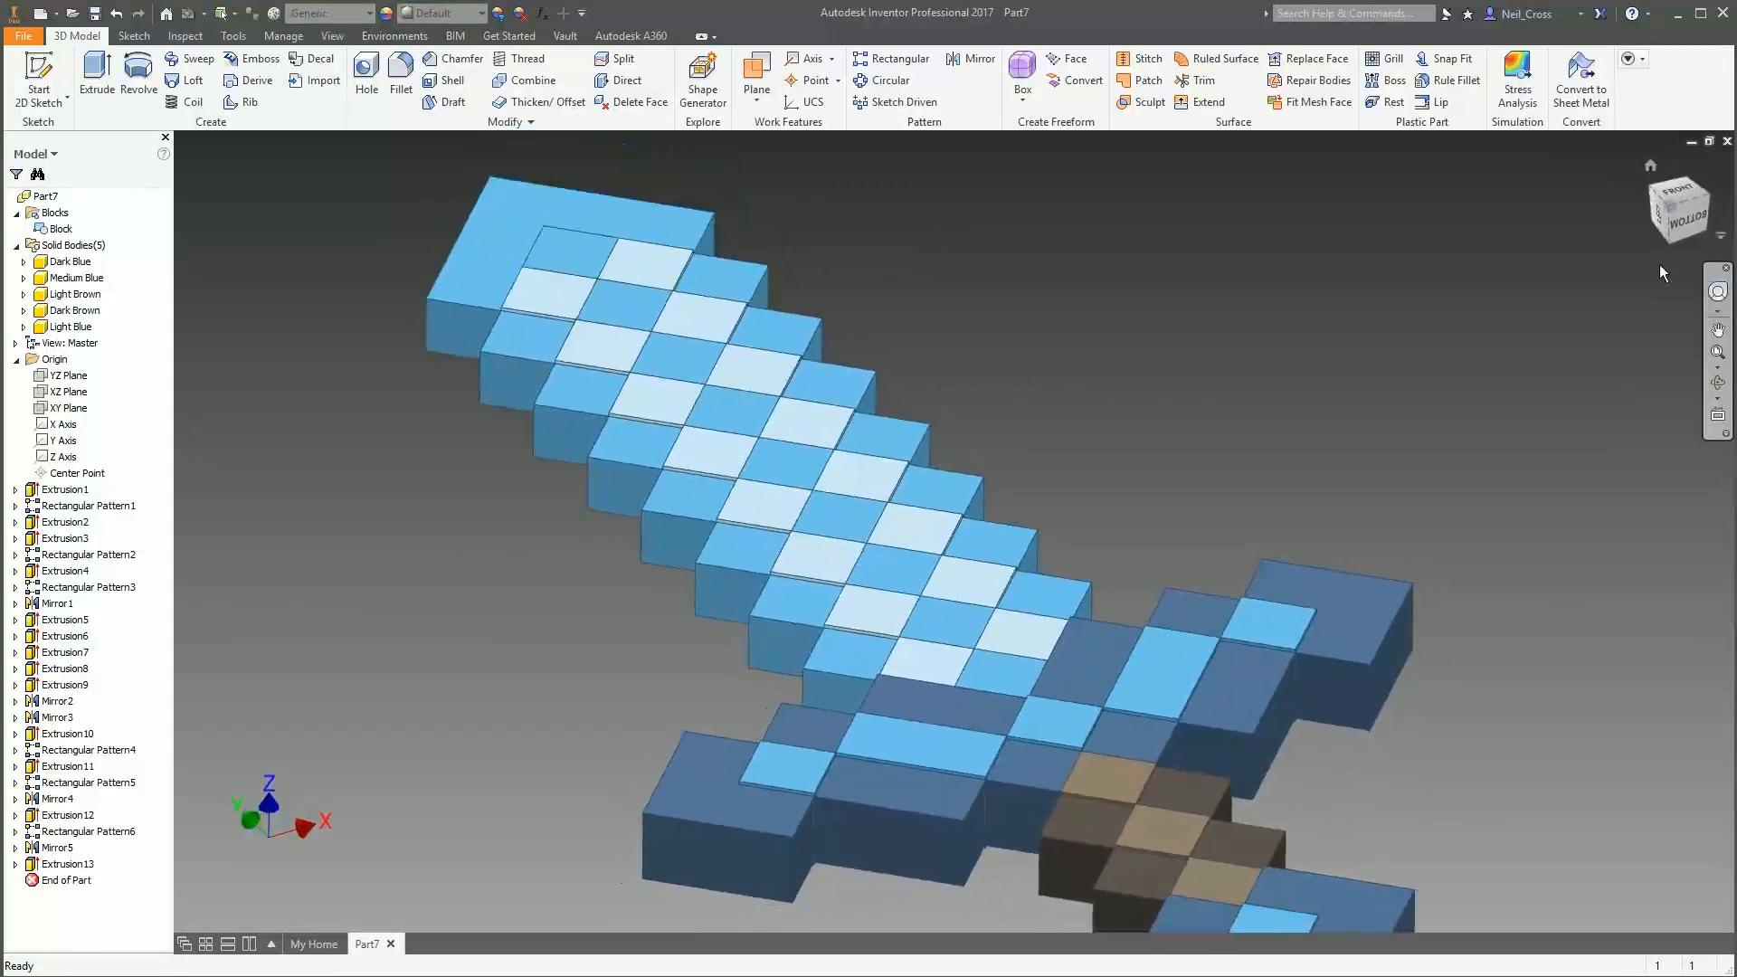
{"action": "left_click", "coordinate": [546, 317]}
{"action": "middle_click_drag", "start_coordinate": [545, 317], "coordinate": [545, 317]}
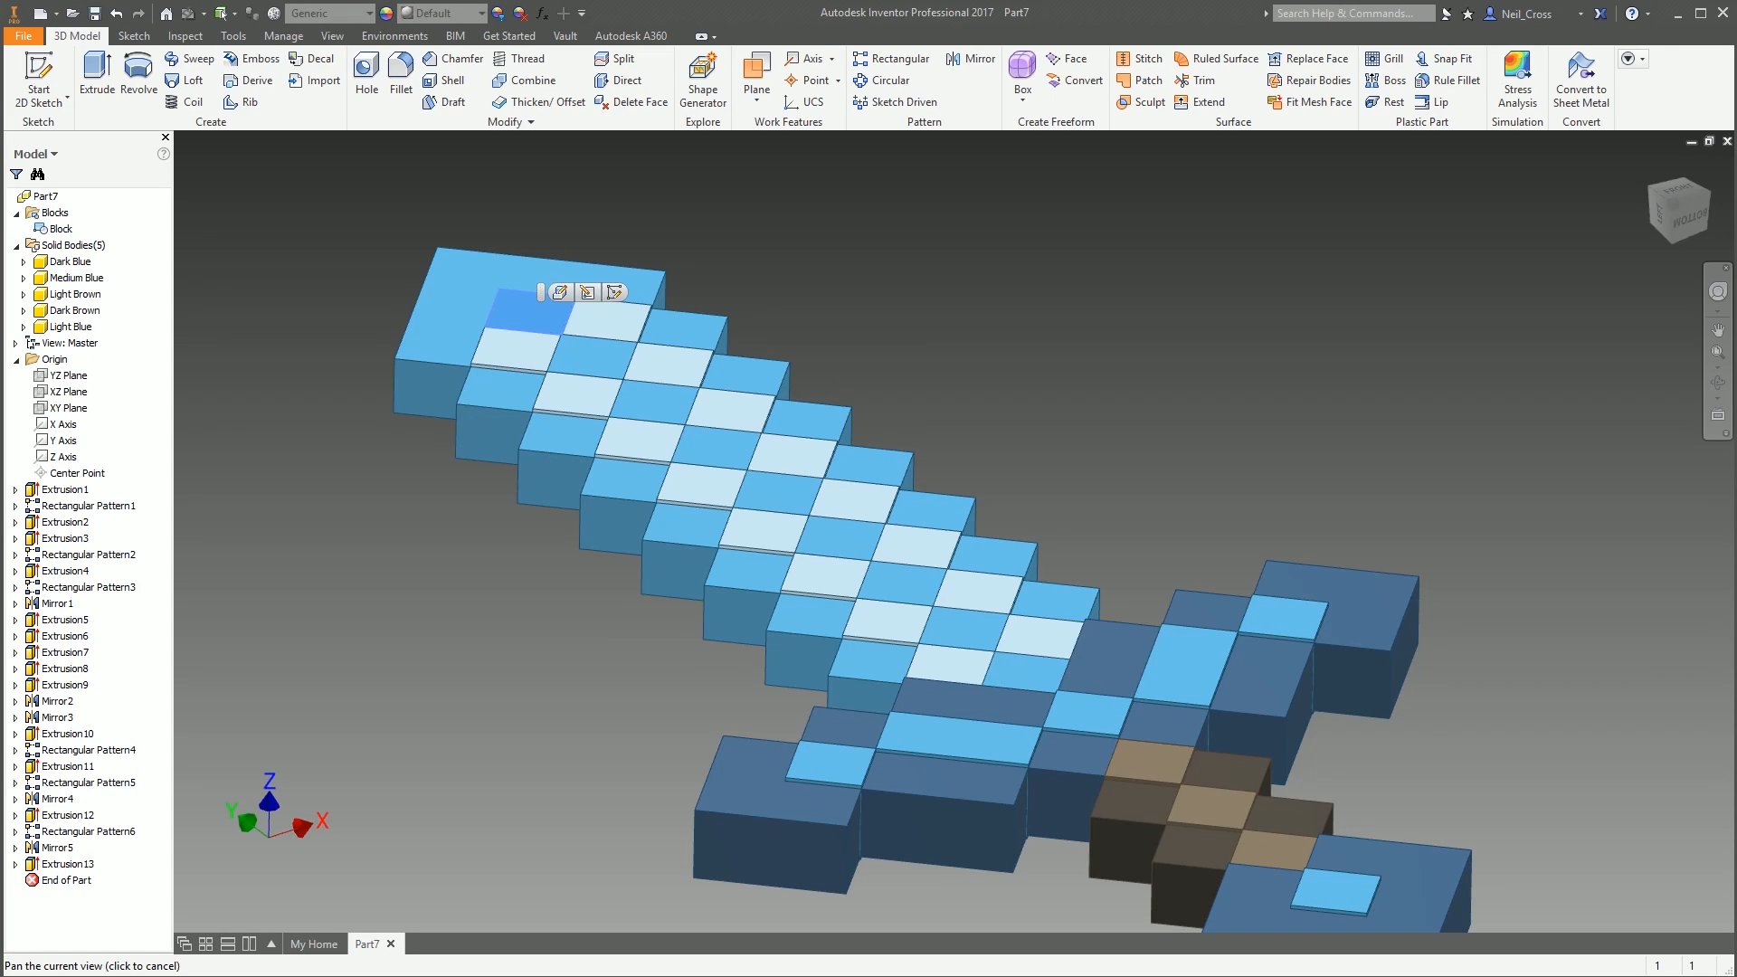
{"action": "key", "text": "alt+Tab"}
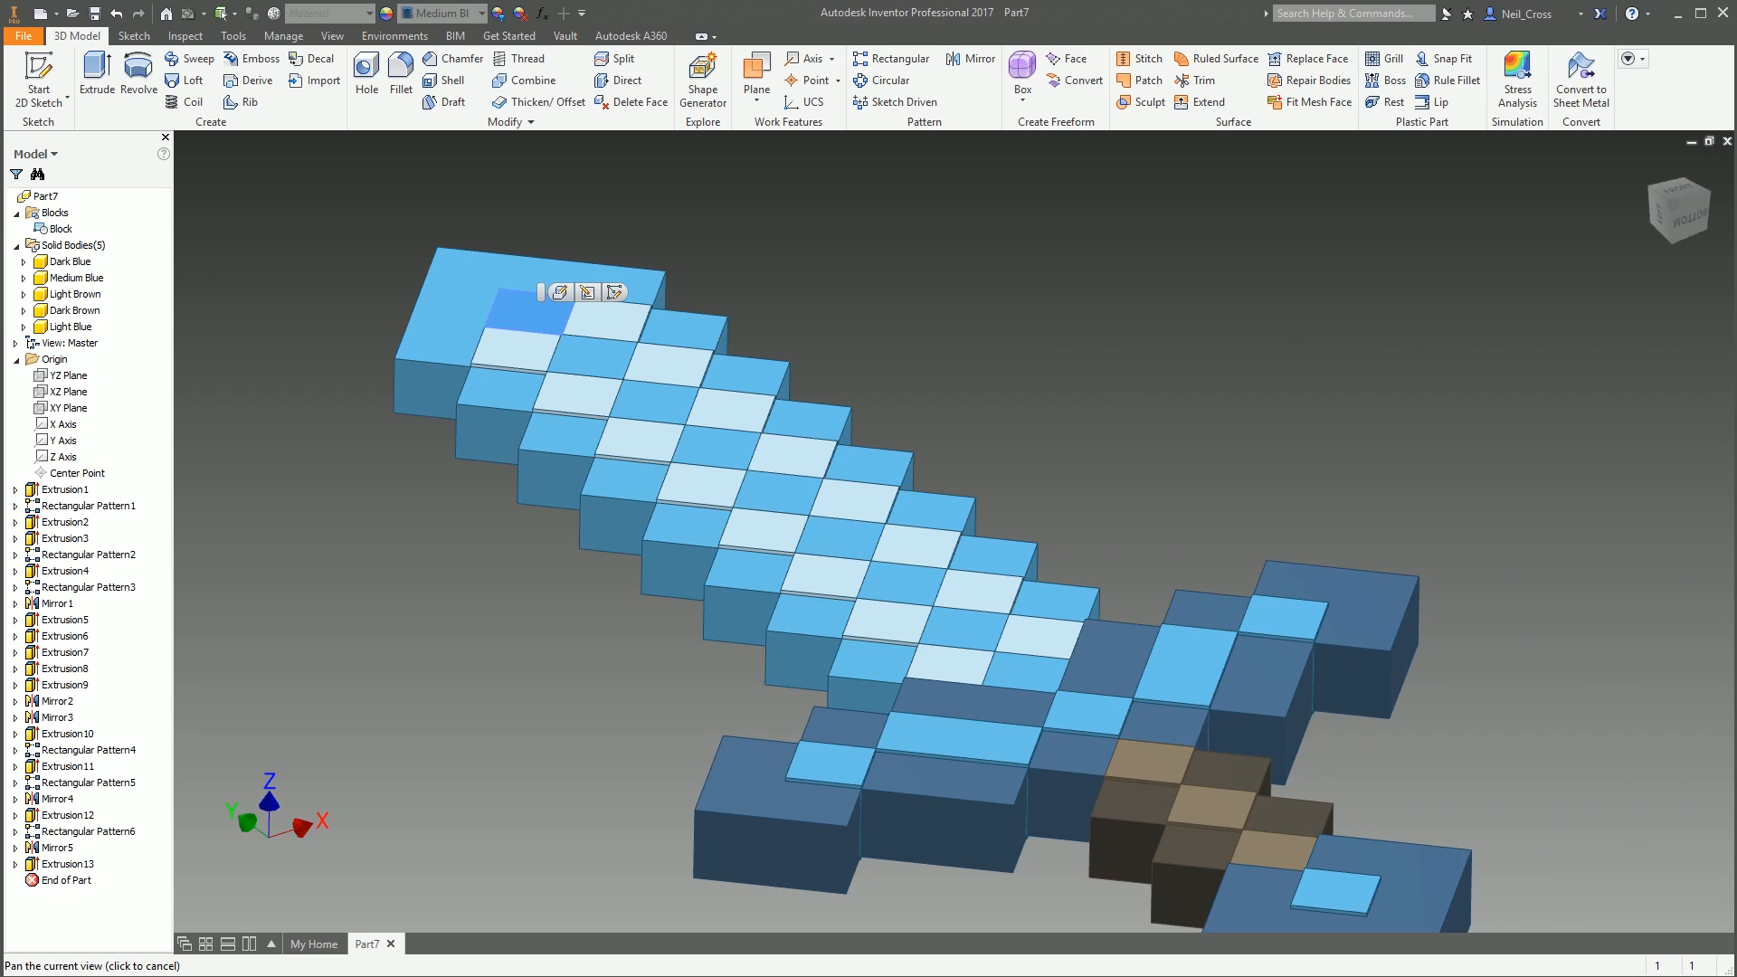
{"action": "left_click", "coordinate": [1133, 210]}
{"action": "scroll", "coordinate": [855, 343], "scroll_direction": "up", "scroll_amount": 3}
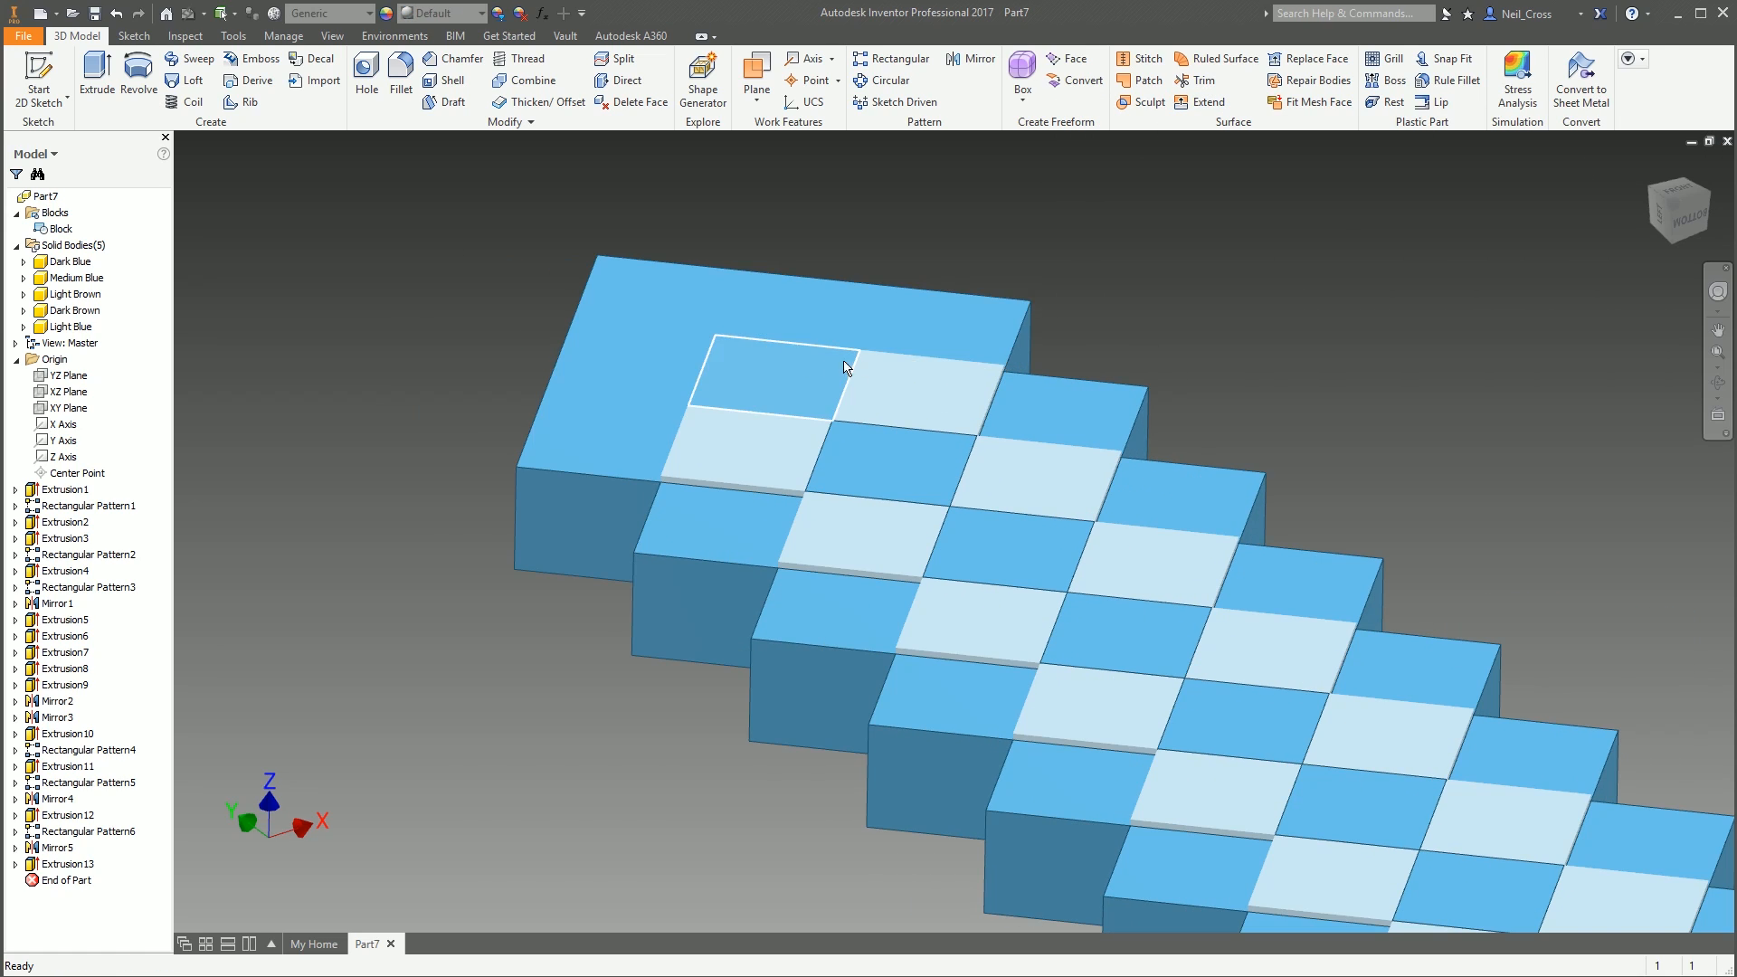
Sketch on the top face of the medium blue square inside the tip corner, project its outline and finish the sketch
{"action": "left_click", "coordinate": [39, 79]}
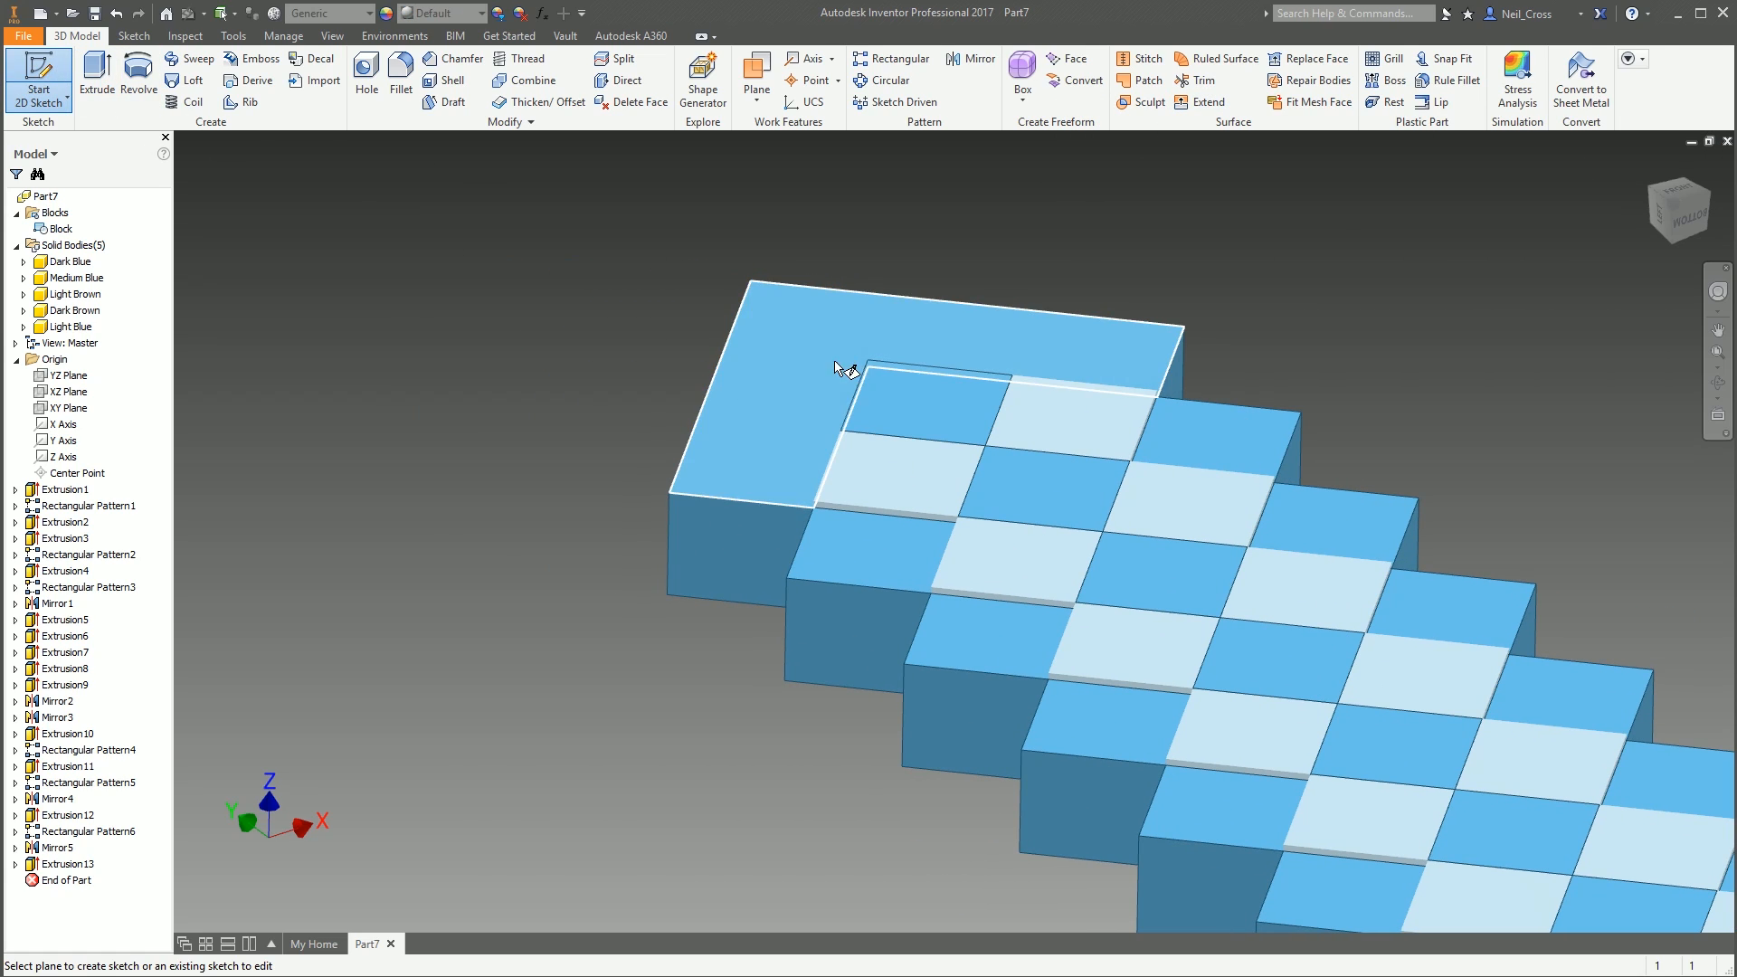
{"action": "left_click", "coordinate": [943, 419]}
{"action": "left_click", "coordinate": [396, 103]}
{"action": "left_click", "coordinate": [380, 129]}
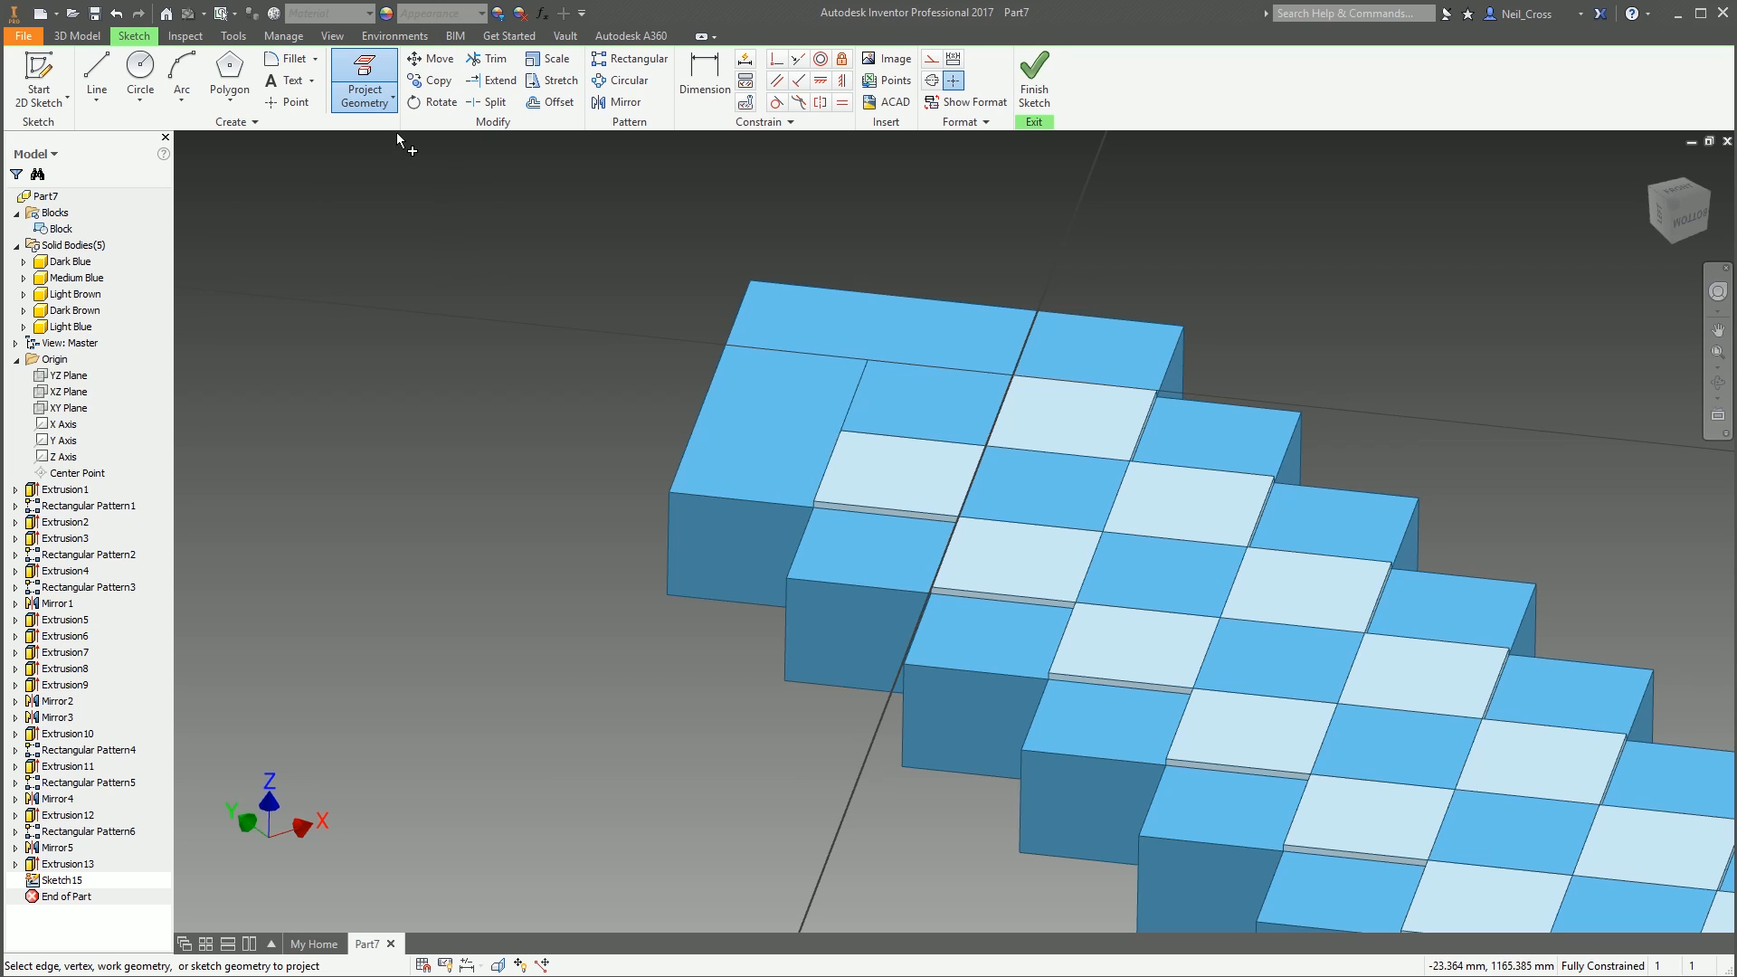
{"action": "left_click", "coordinate": [914, 398]}
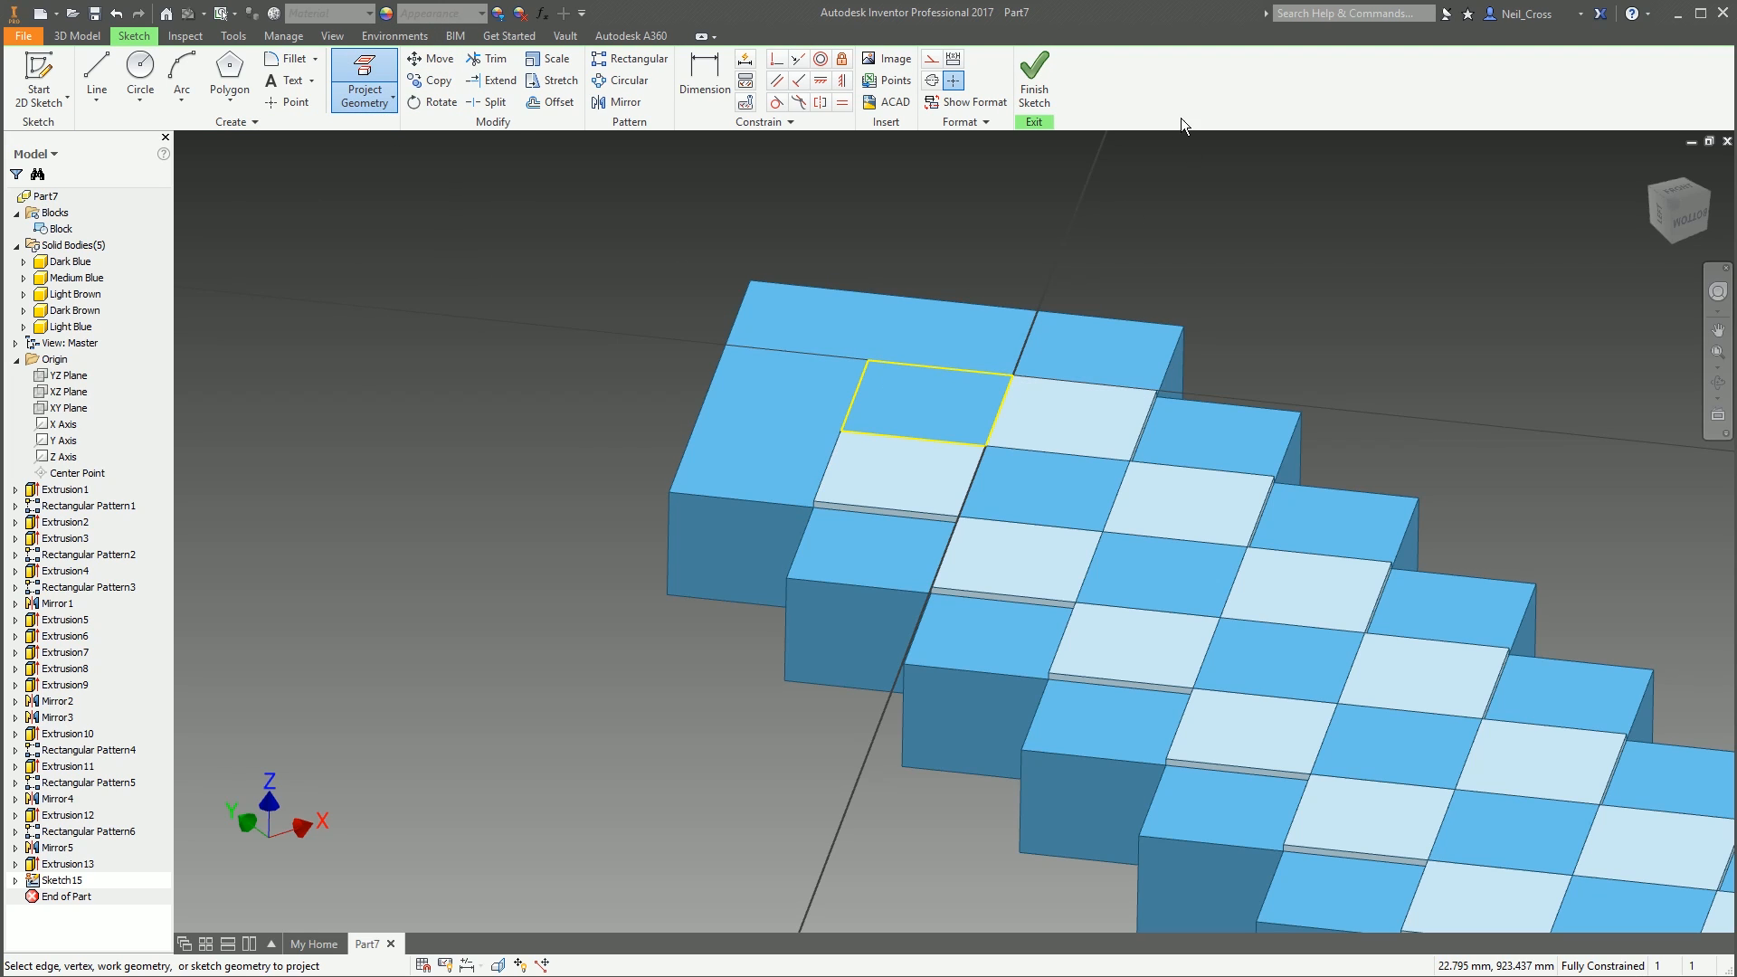
{"action": "left_click", "coordinate": [1034, 82]}
Extrude the projected tip square outward by 2.5 mm, joining it to the Medium Blue solid
{"action": "left_click", "coordinate": [111, 79]}
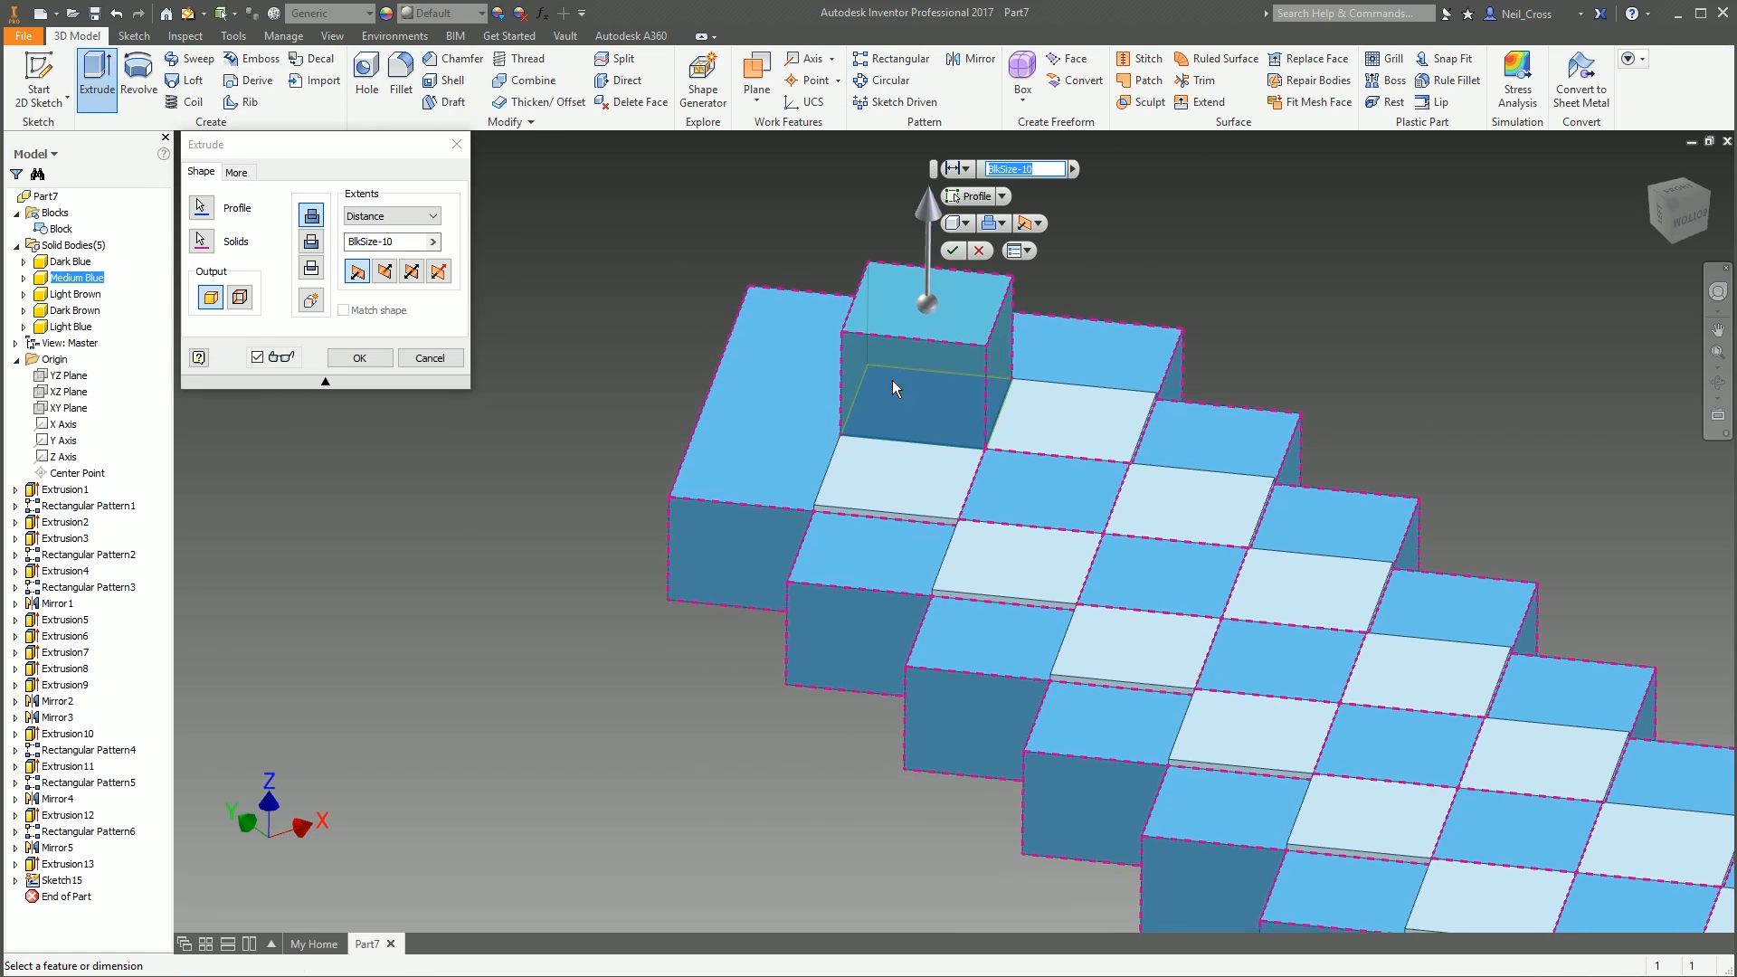
{"action": "left_click", "coordinate": [400, 243]}
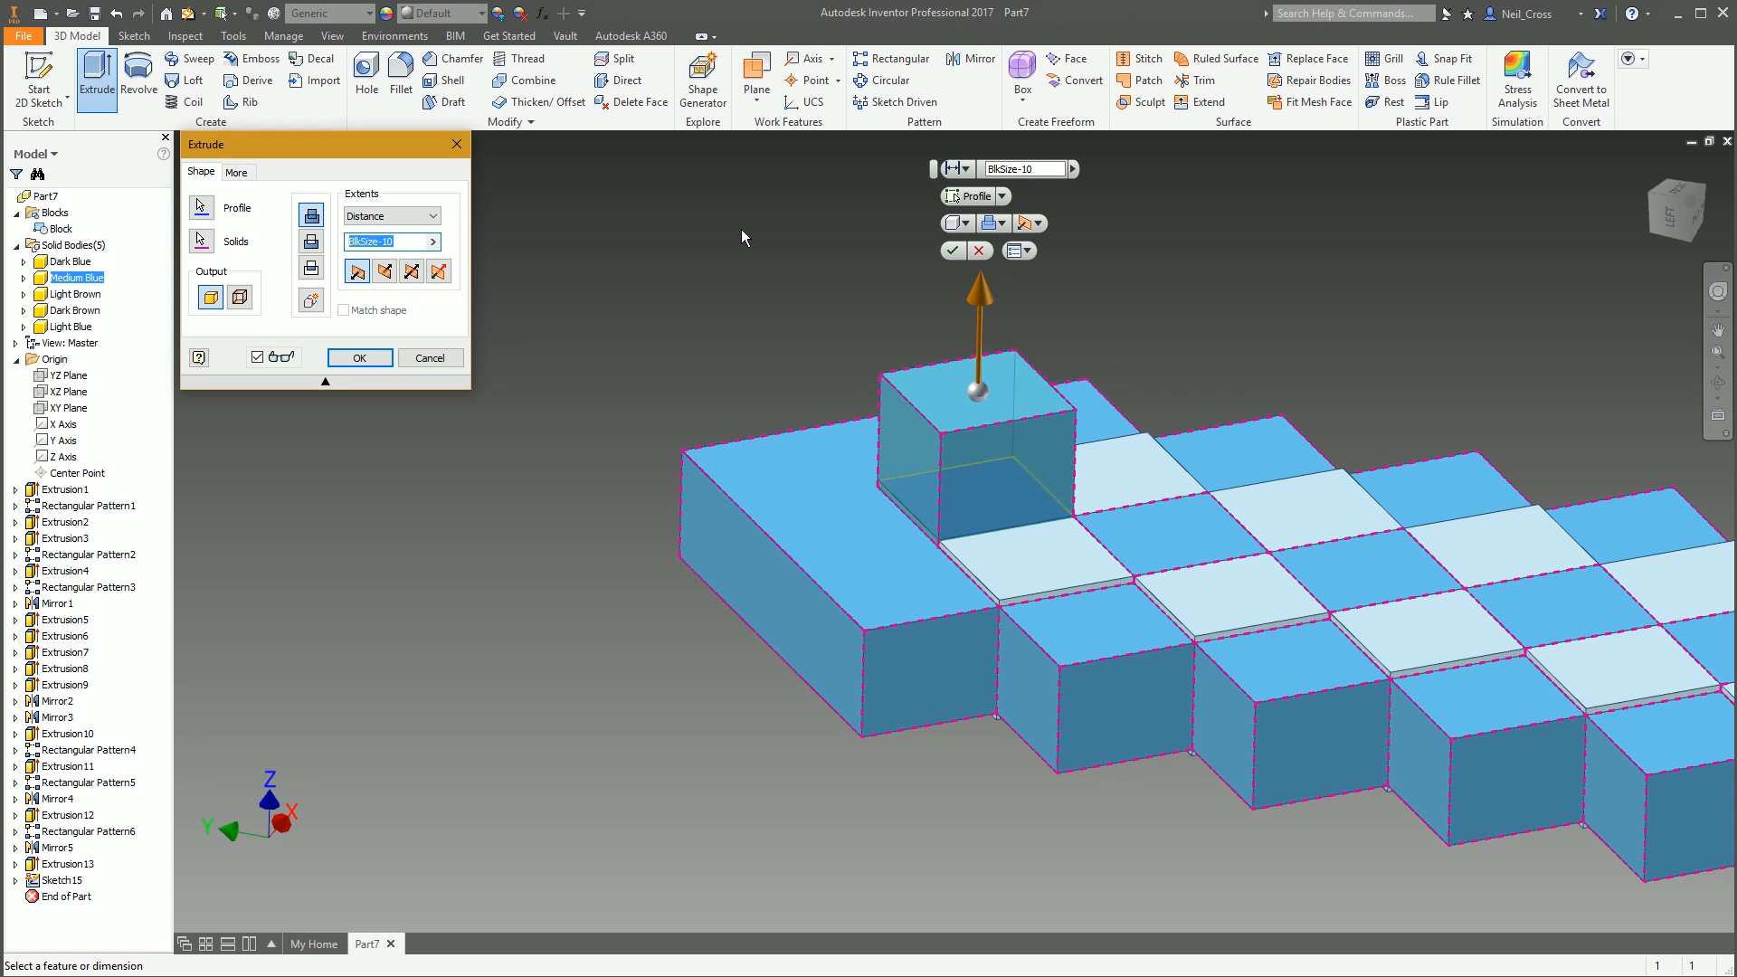
{"action": "type", "text": "5"}
{"action": "middle_click_drag", "start_coordinate": [969, 344], "coordinate": [1001, 334], "text": "shift"}
{"action": "scroll", "coordinate": [707, 335], "scroll_direction": "down", "scroll_amount": 3}
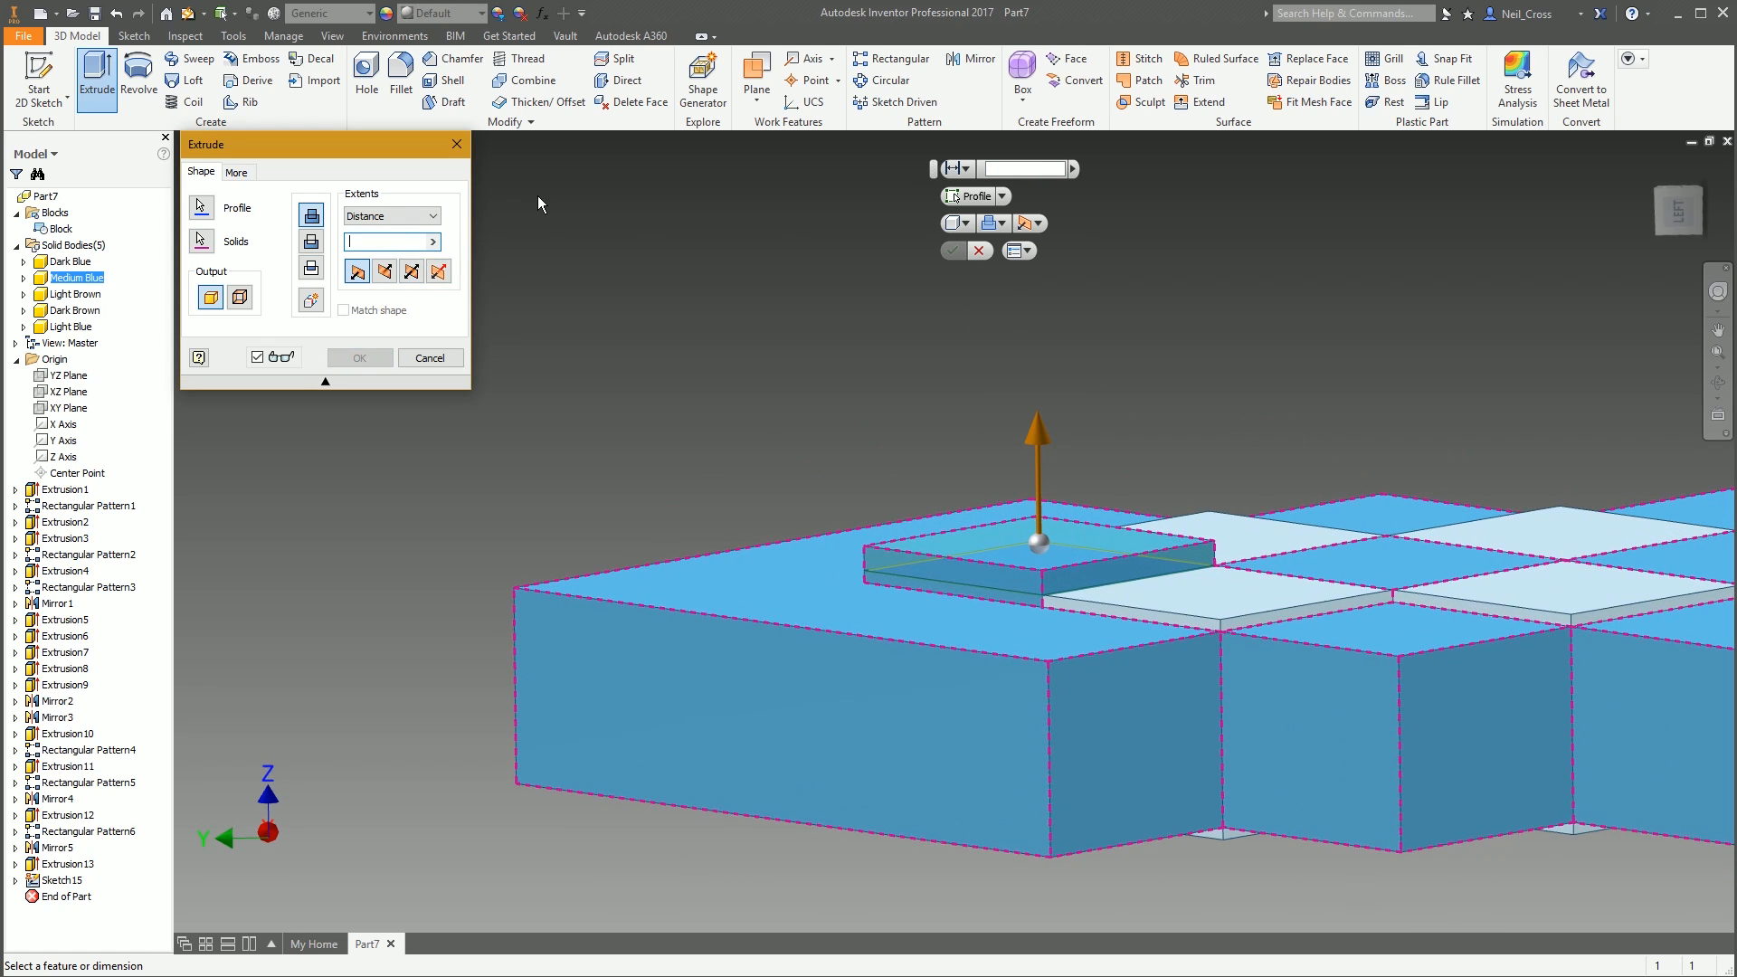
{"action": "type", "text": "2.5"}
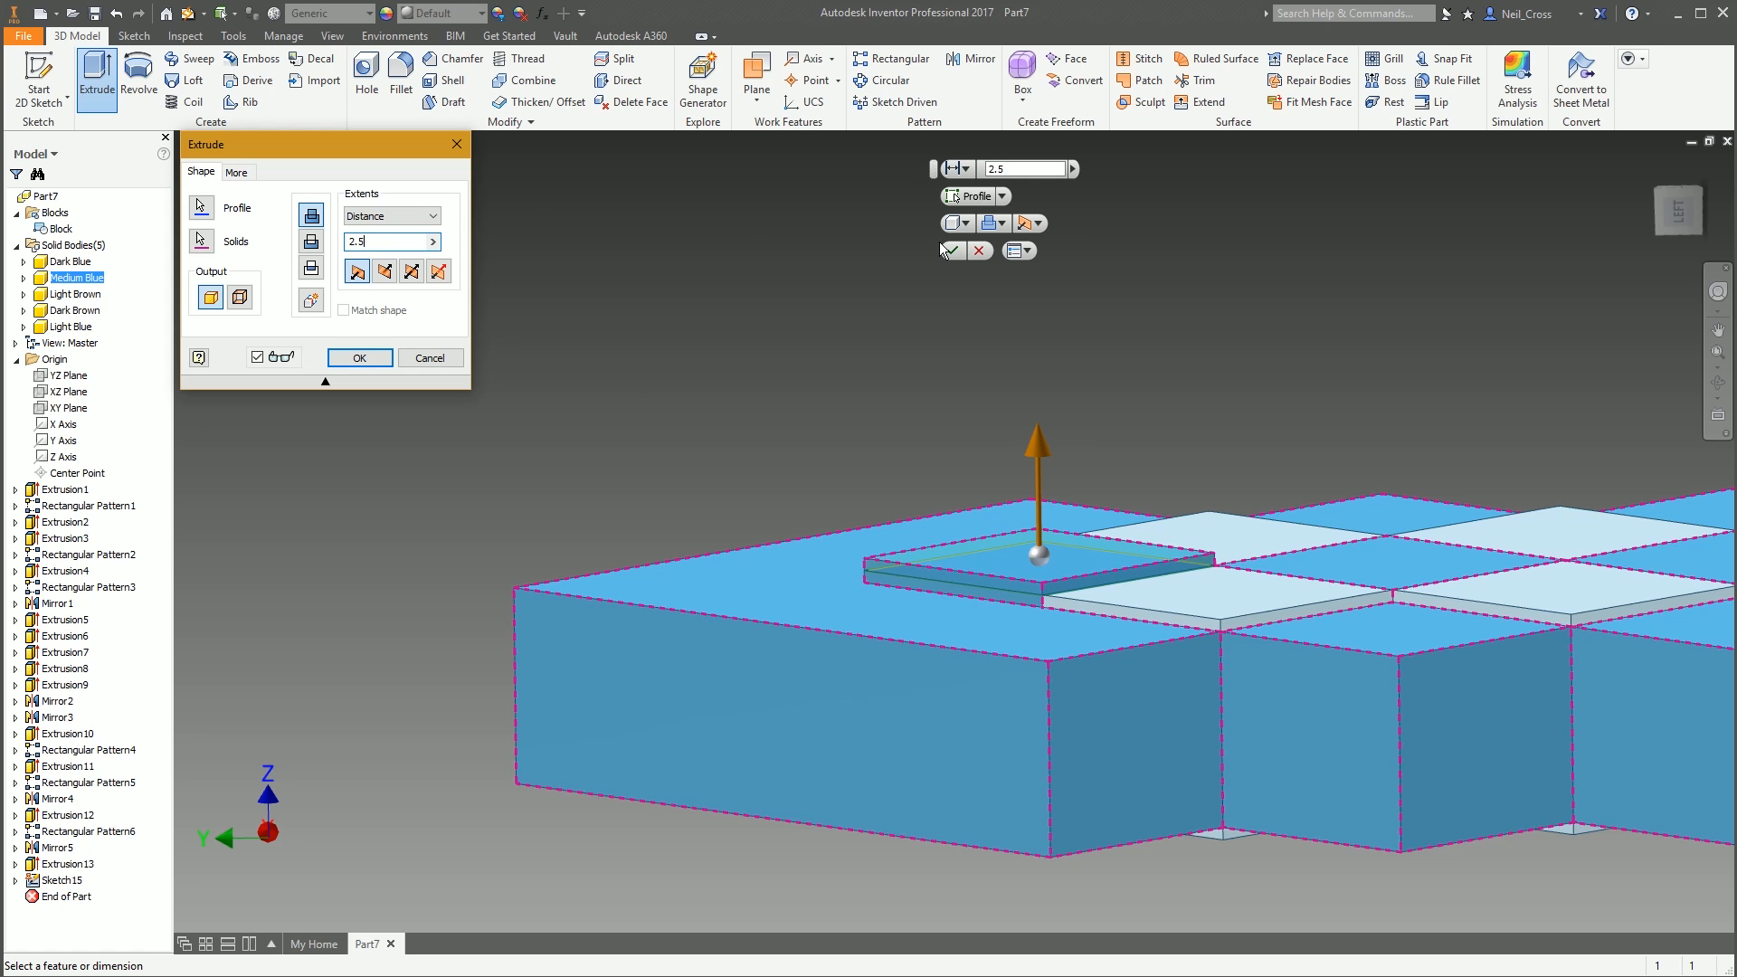
{"action": "left_click", "coordinate": [359, 357]}
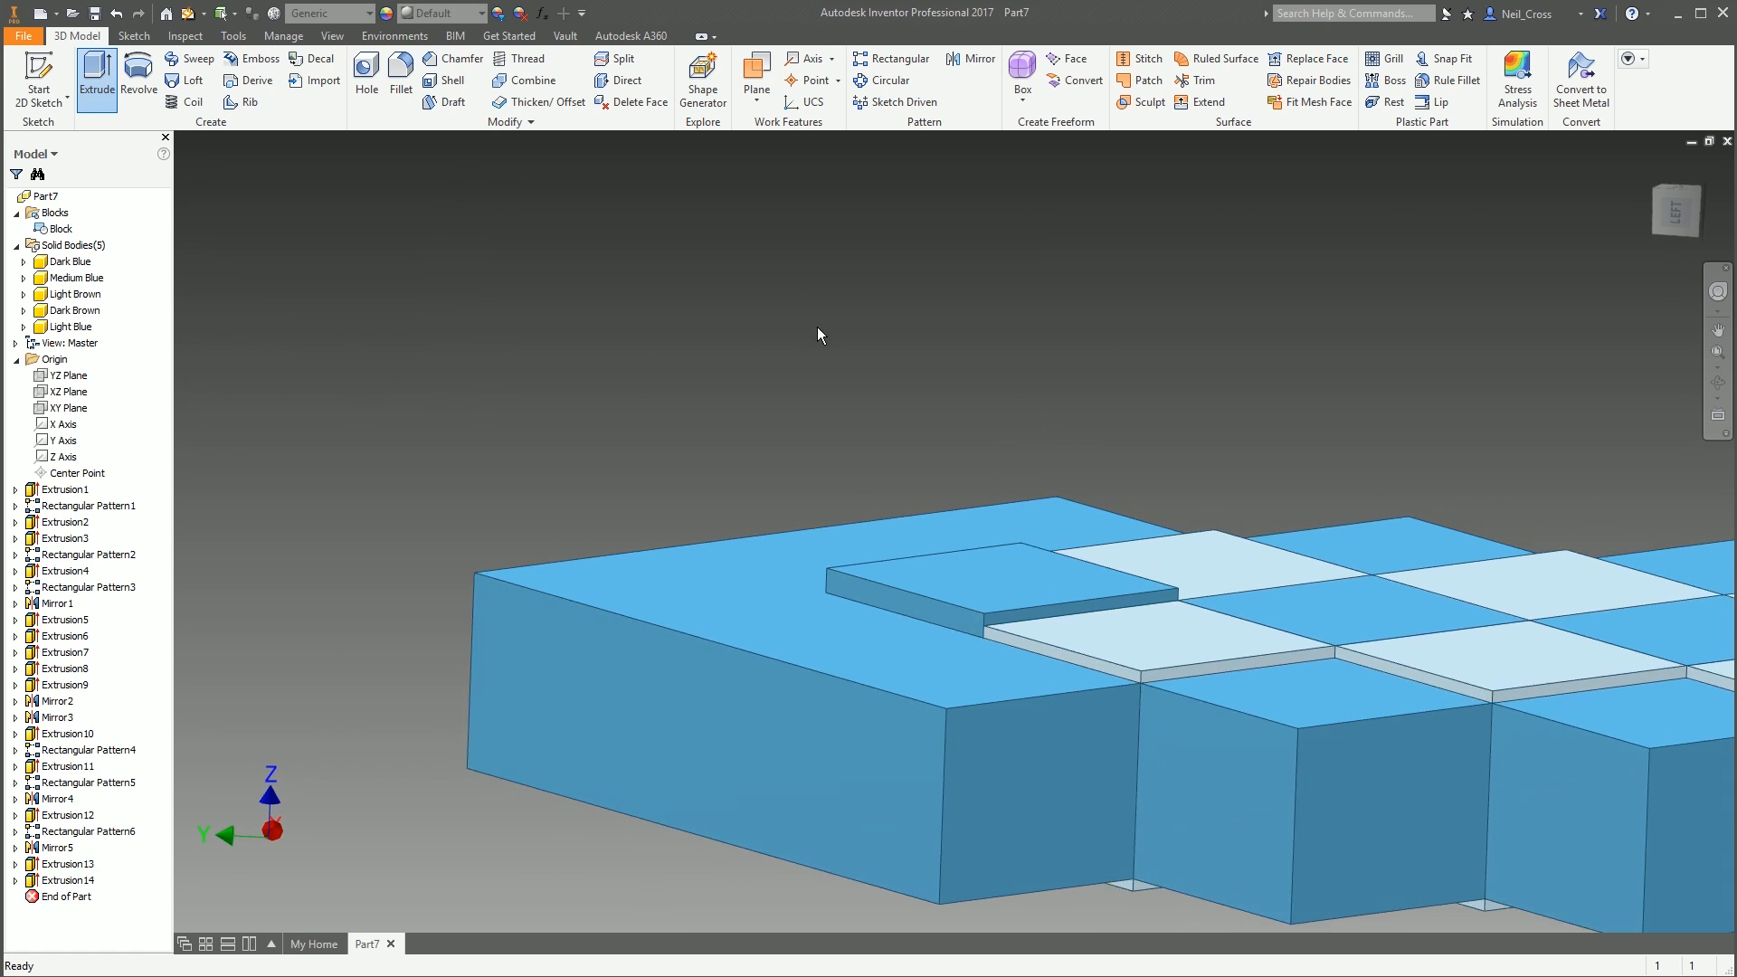
Select the four top edges of the raised medium blue tip square for a 1 mm chamfer
{"action": "middle_click_drag", "start_coordinate": [817, 327], "coordinate": [769, 311], "text": "shift"}
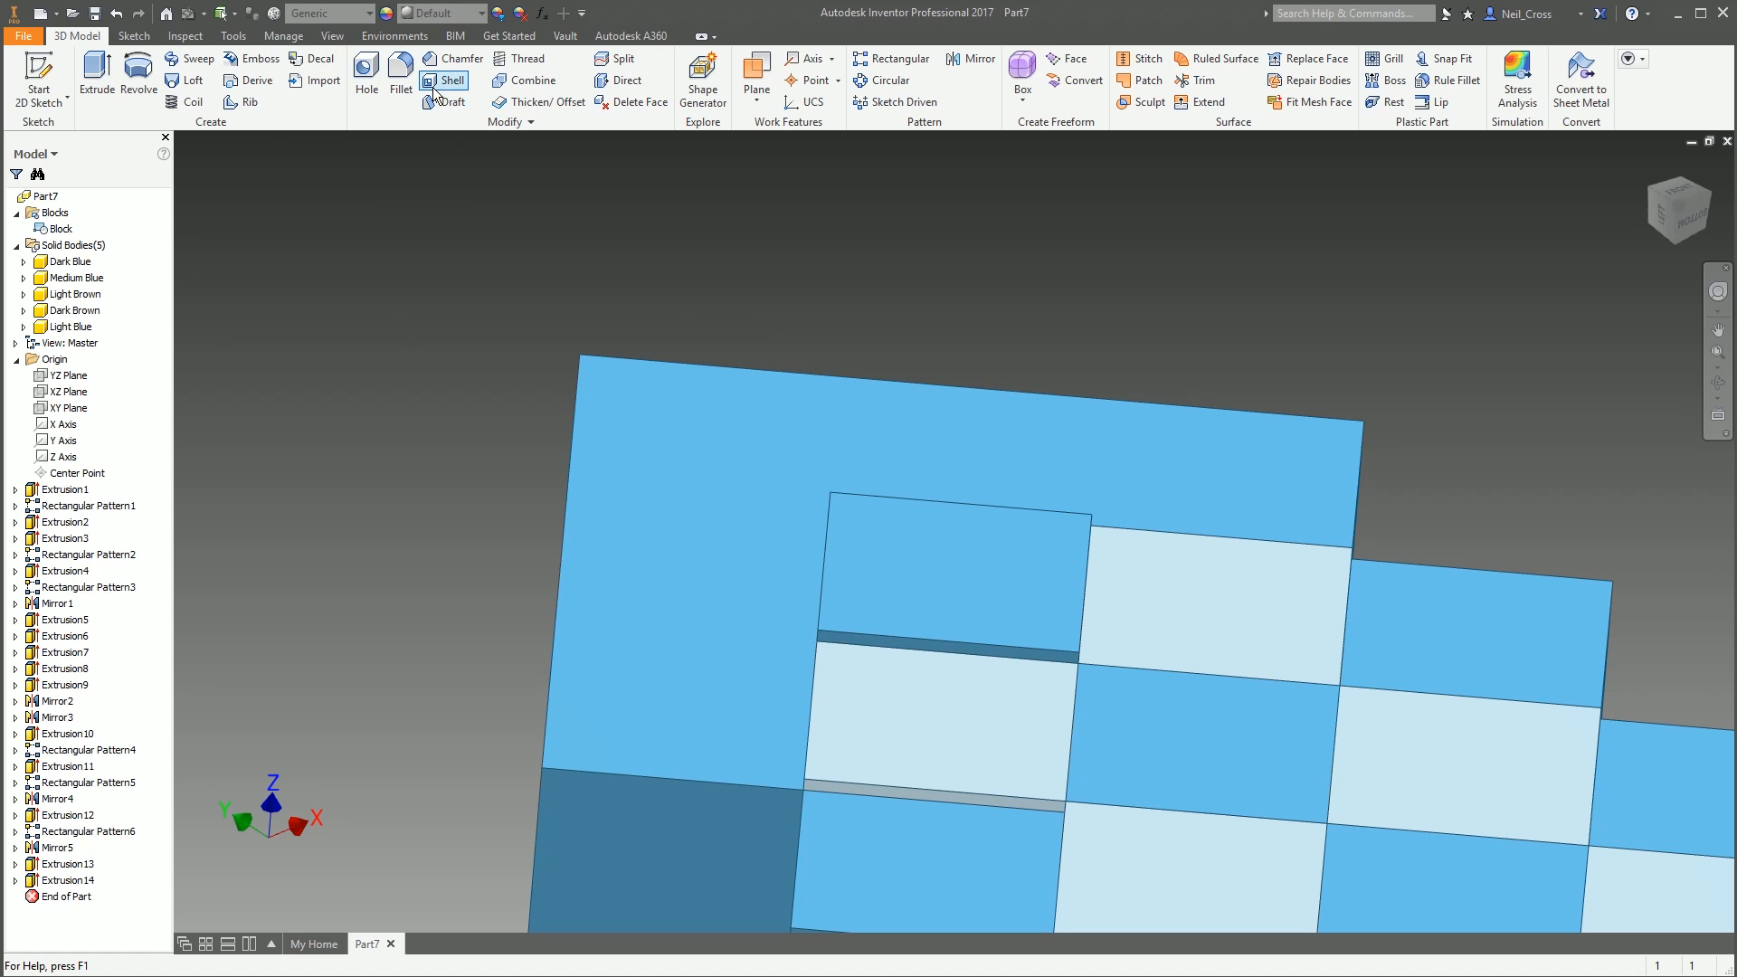
{"action": "left_click", "coordinate": [452, 57]}
{"action": "middle_click_drag", "start_coordinate": [756, 597], "coordinate": [944, 645], "text": "shift"}
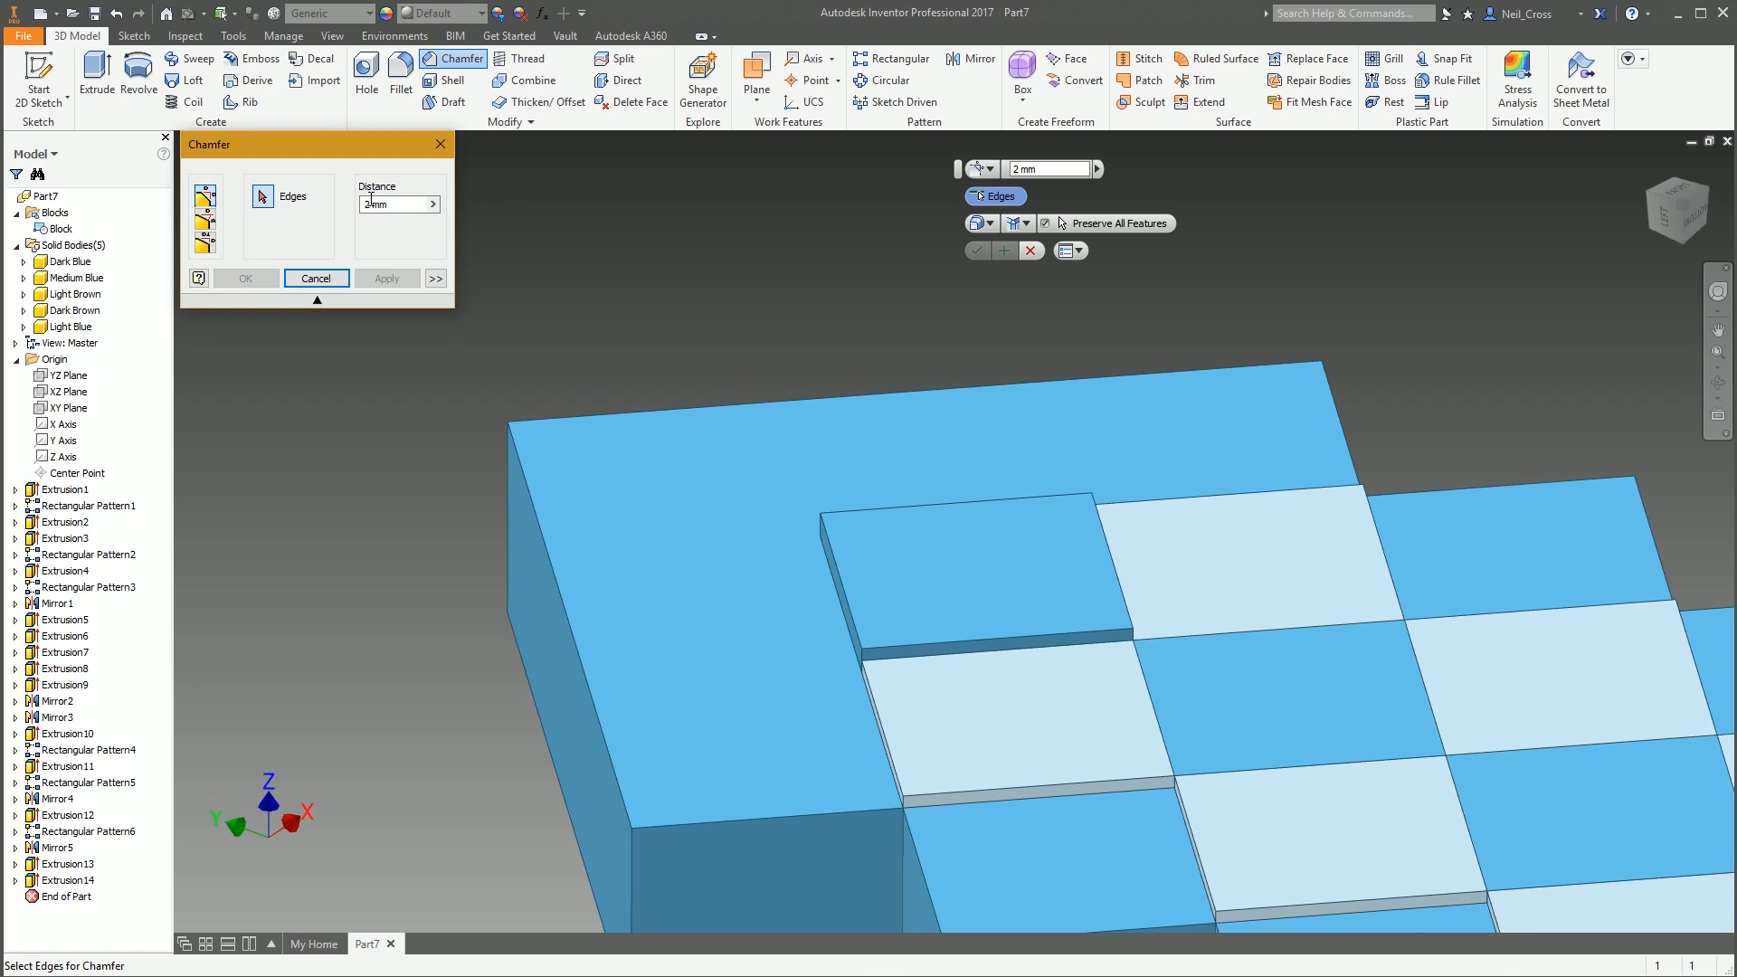
{"action": "type", "text": "1"}
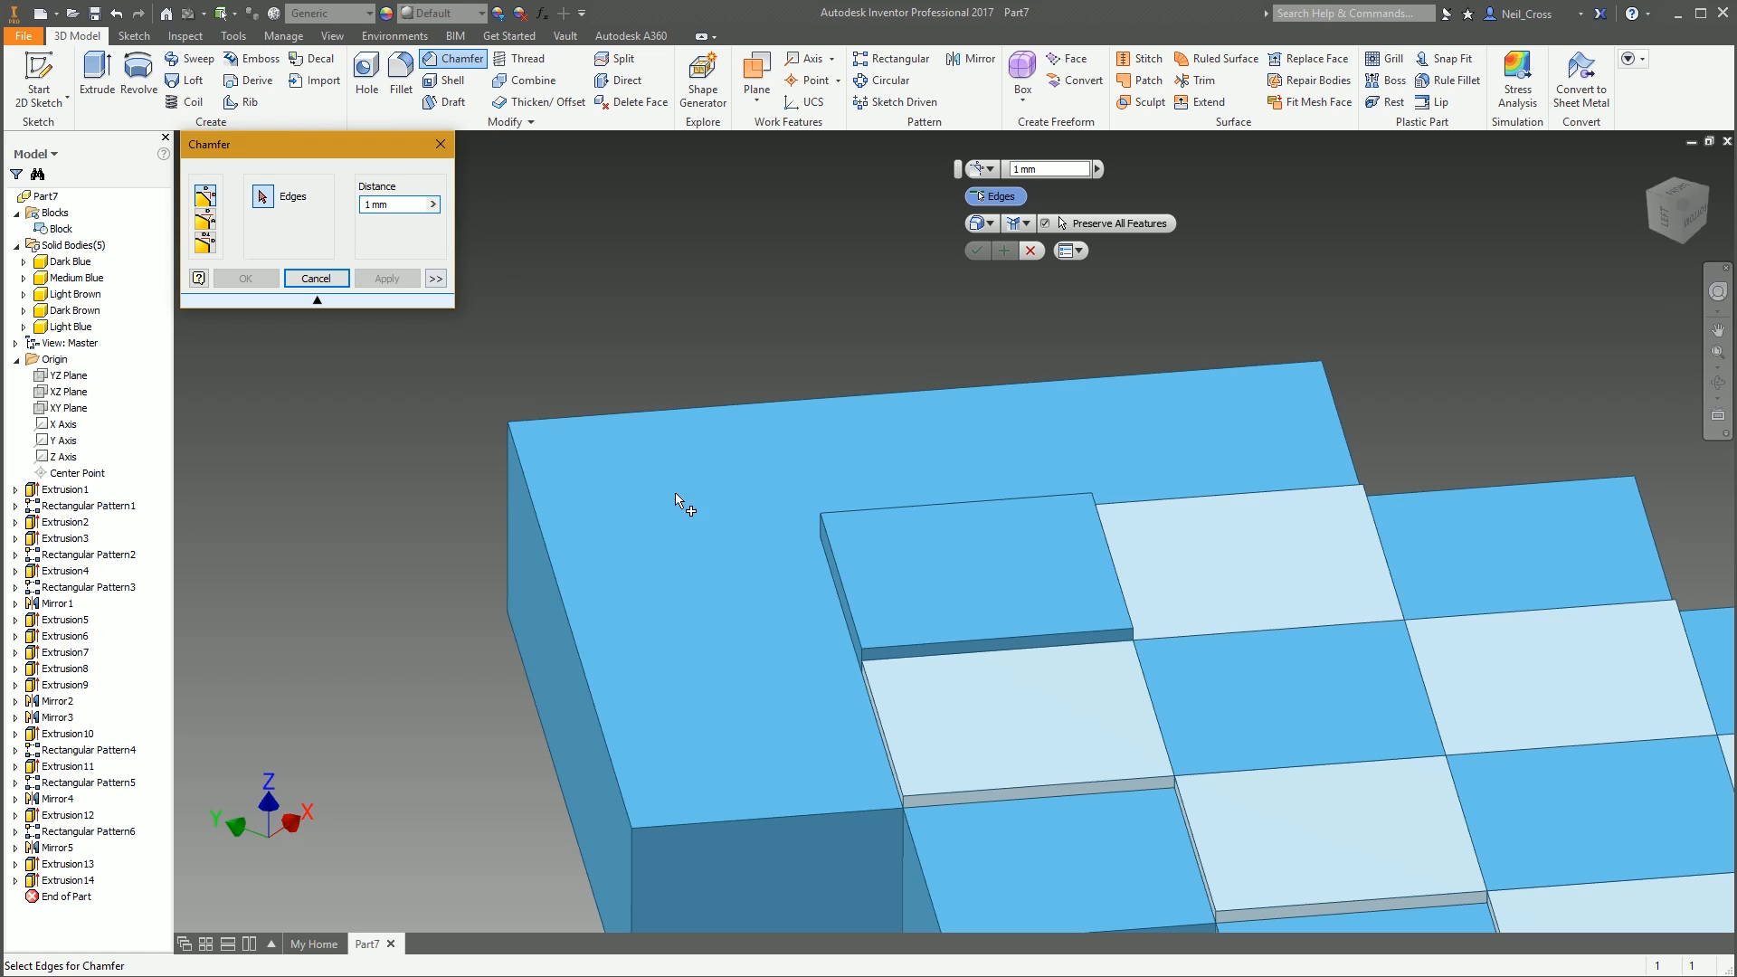
{"action": "left_click", "coordinate": [907, 642]}
{"action": "left_click", "coordinate": [848, 608]}
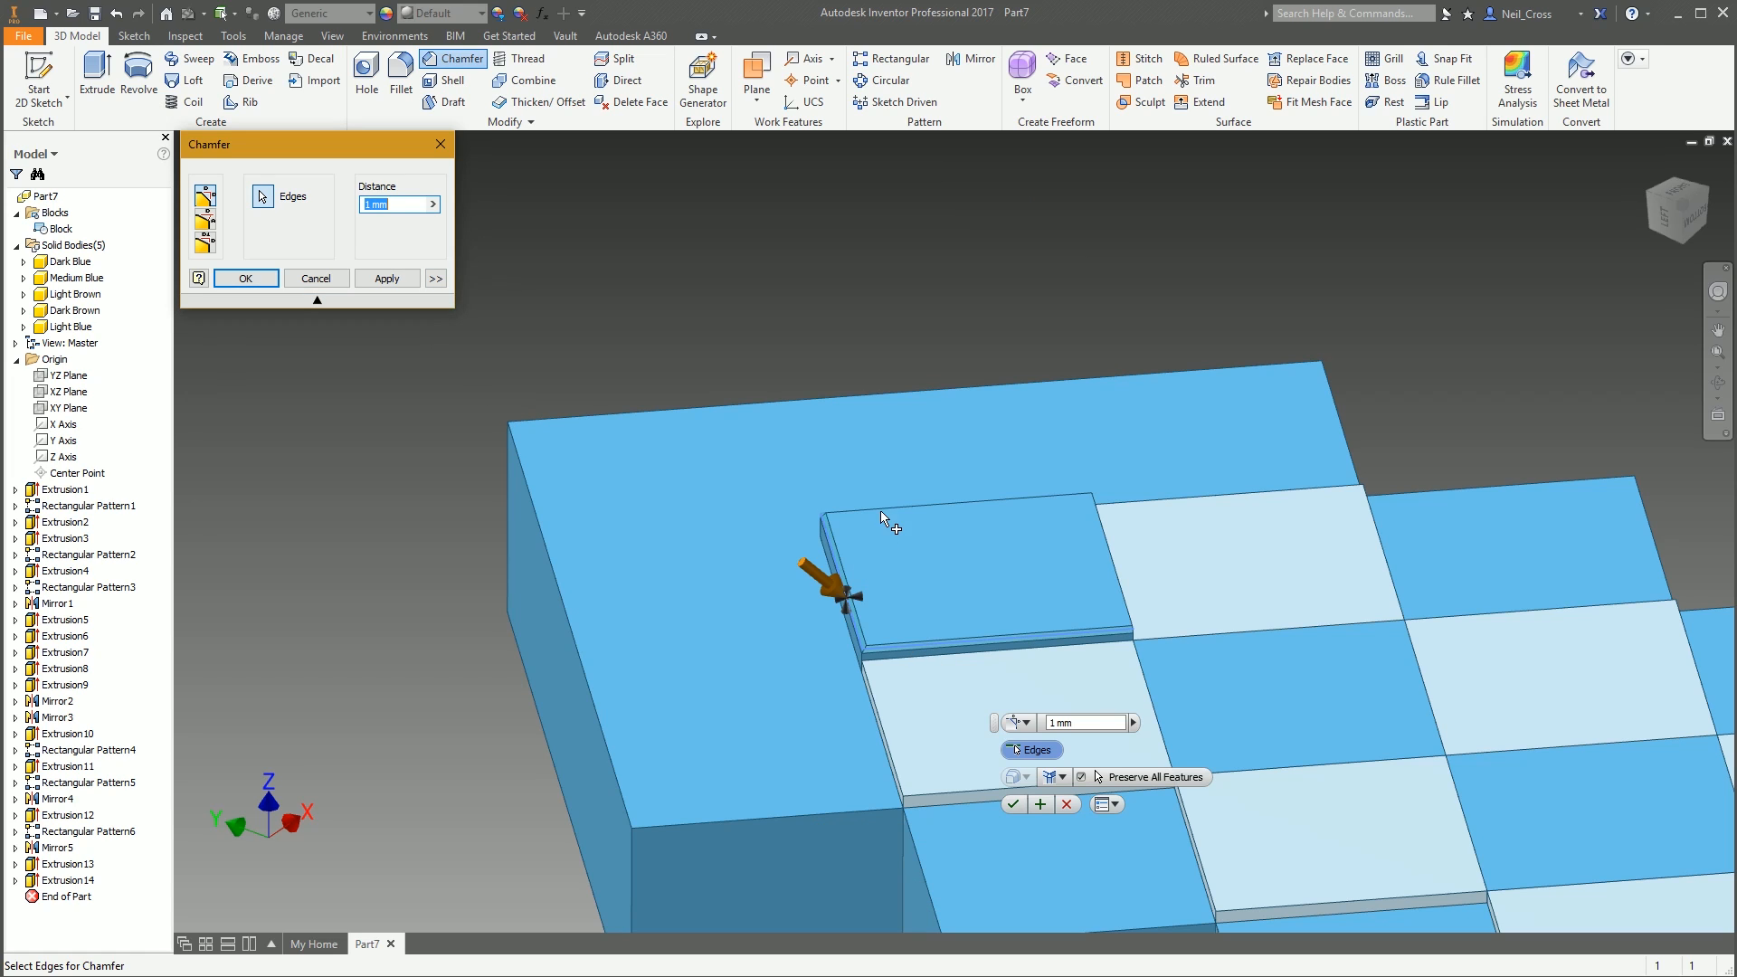
{"action": "left_click", "coordinate": [933, 502]}
{"action": "left_click", "coordinate": [1114, 553]}
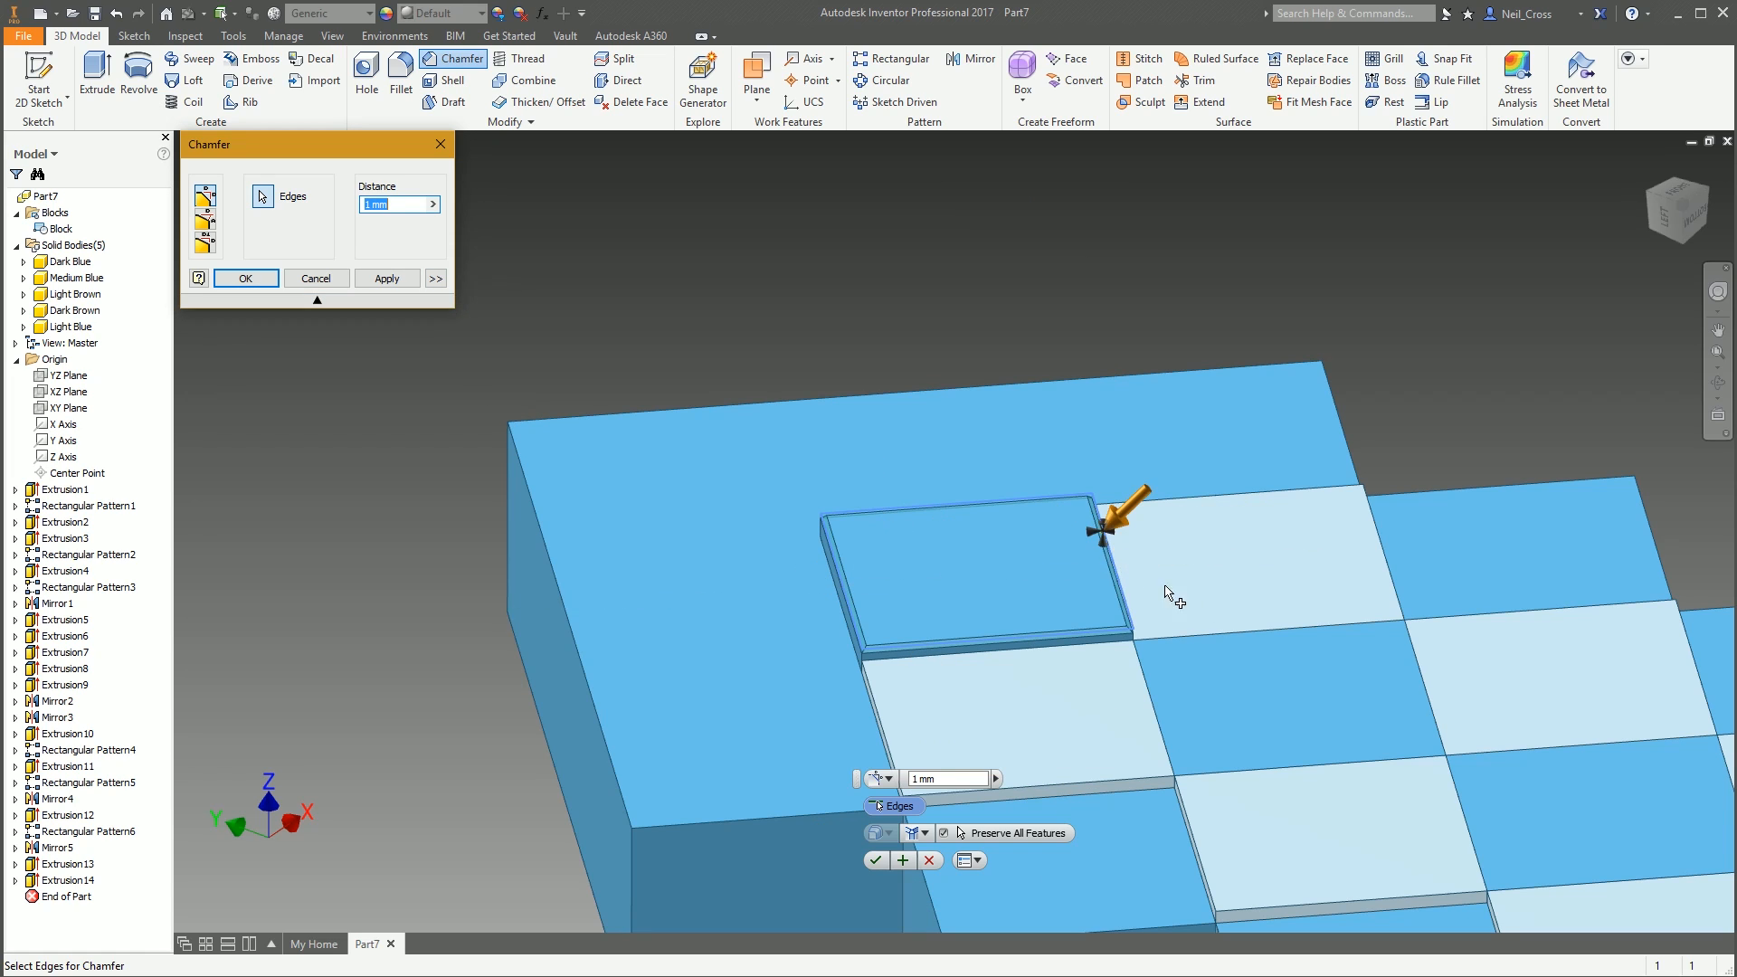
{"action": "middle_click_drag", "start_coordinate": [1176, 590], "coordinate": [1023, 562], "text": "shift"}
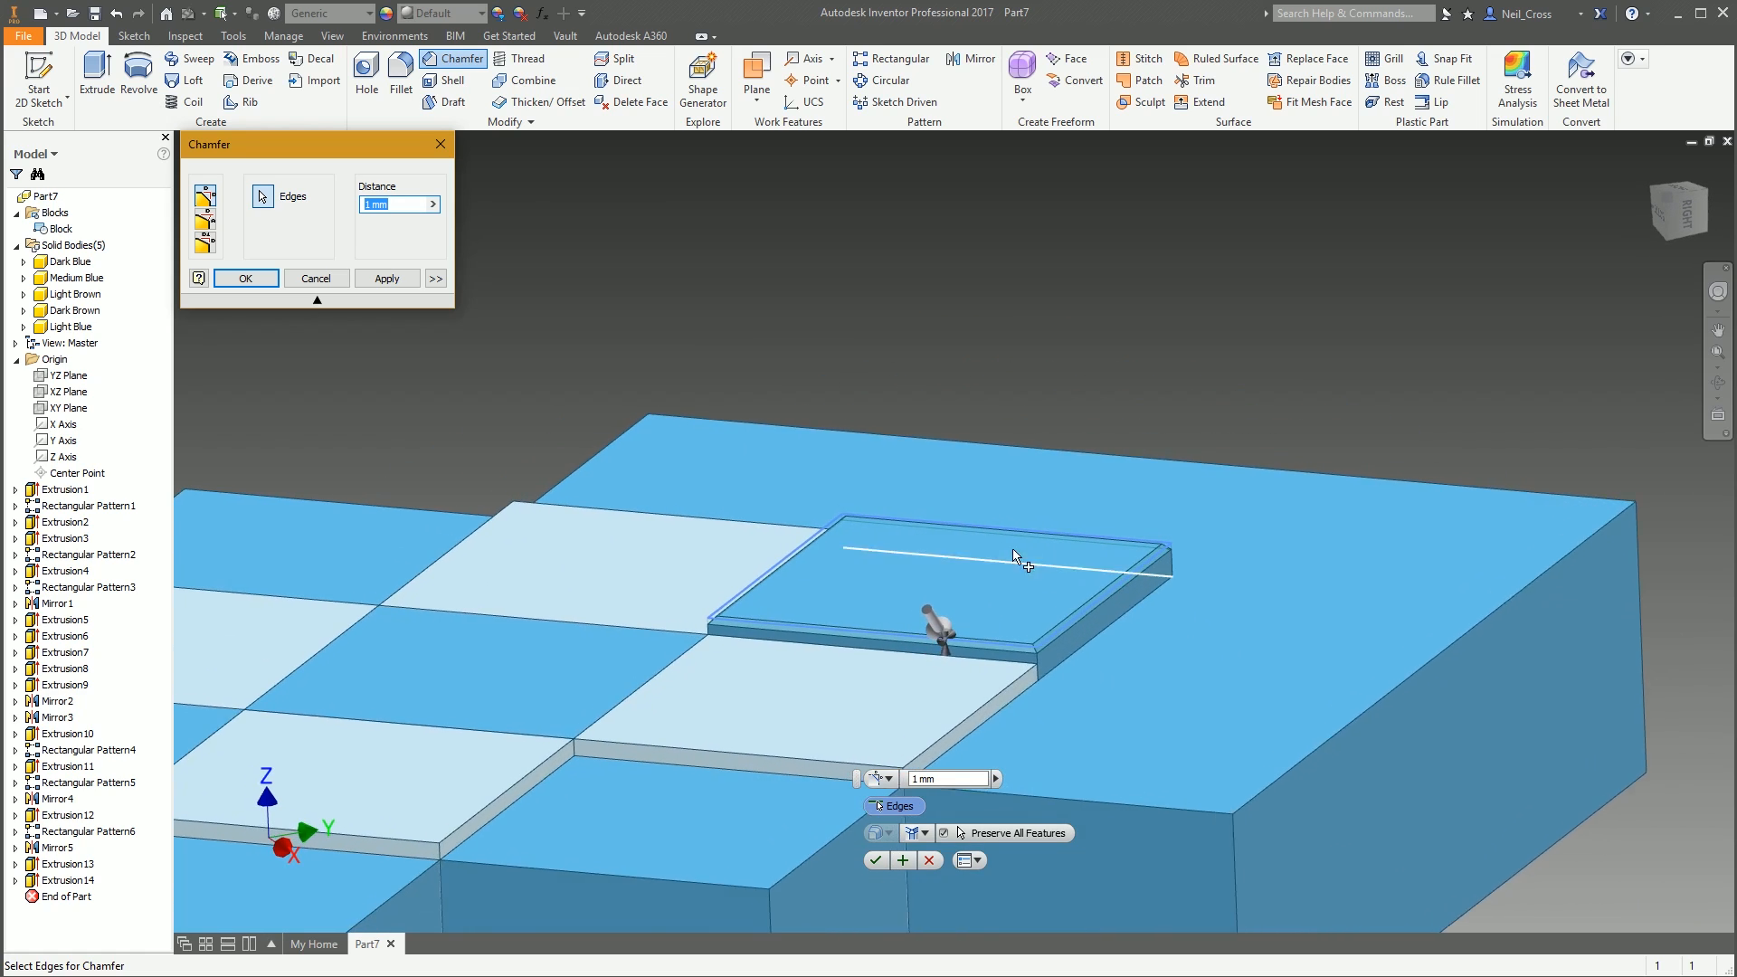
Set the raised square's chamfer distance to 2.5 mm and create the chamfer
{"action": "scroll", "coordinate": [624, 530], "scroll_direction": "down", "scroll_amount": 2}
{"action": "left_click", "coordinate": [371, 205]}
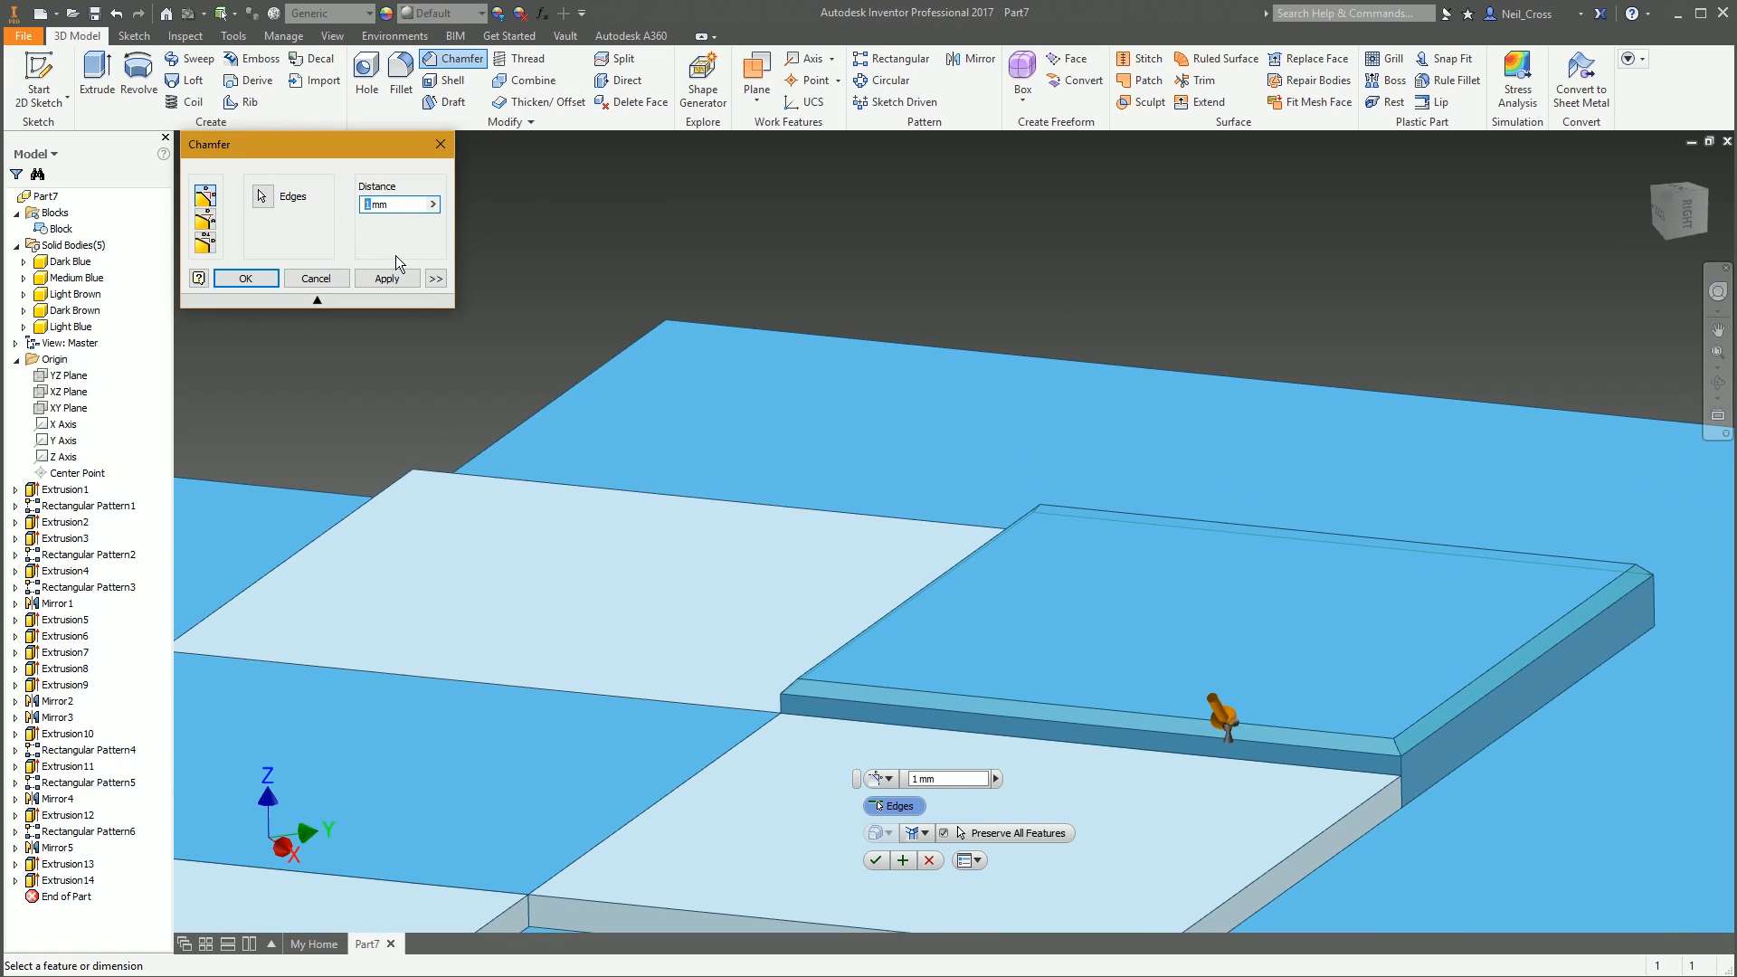
{"action": "type", "text": "2"}
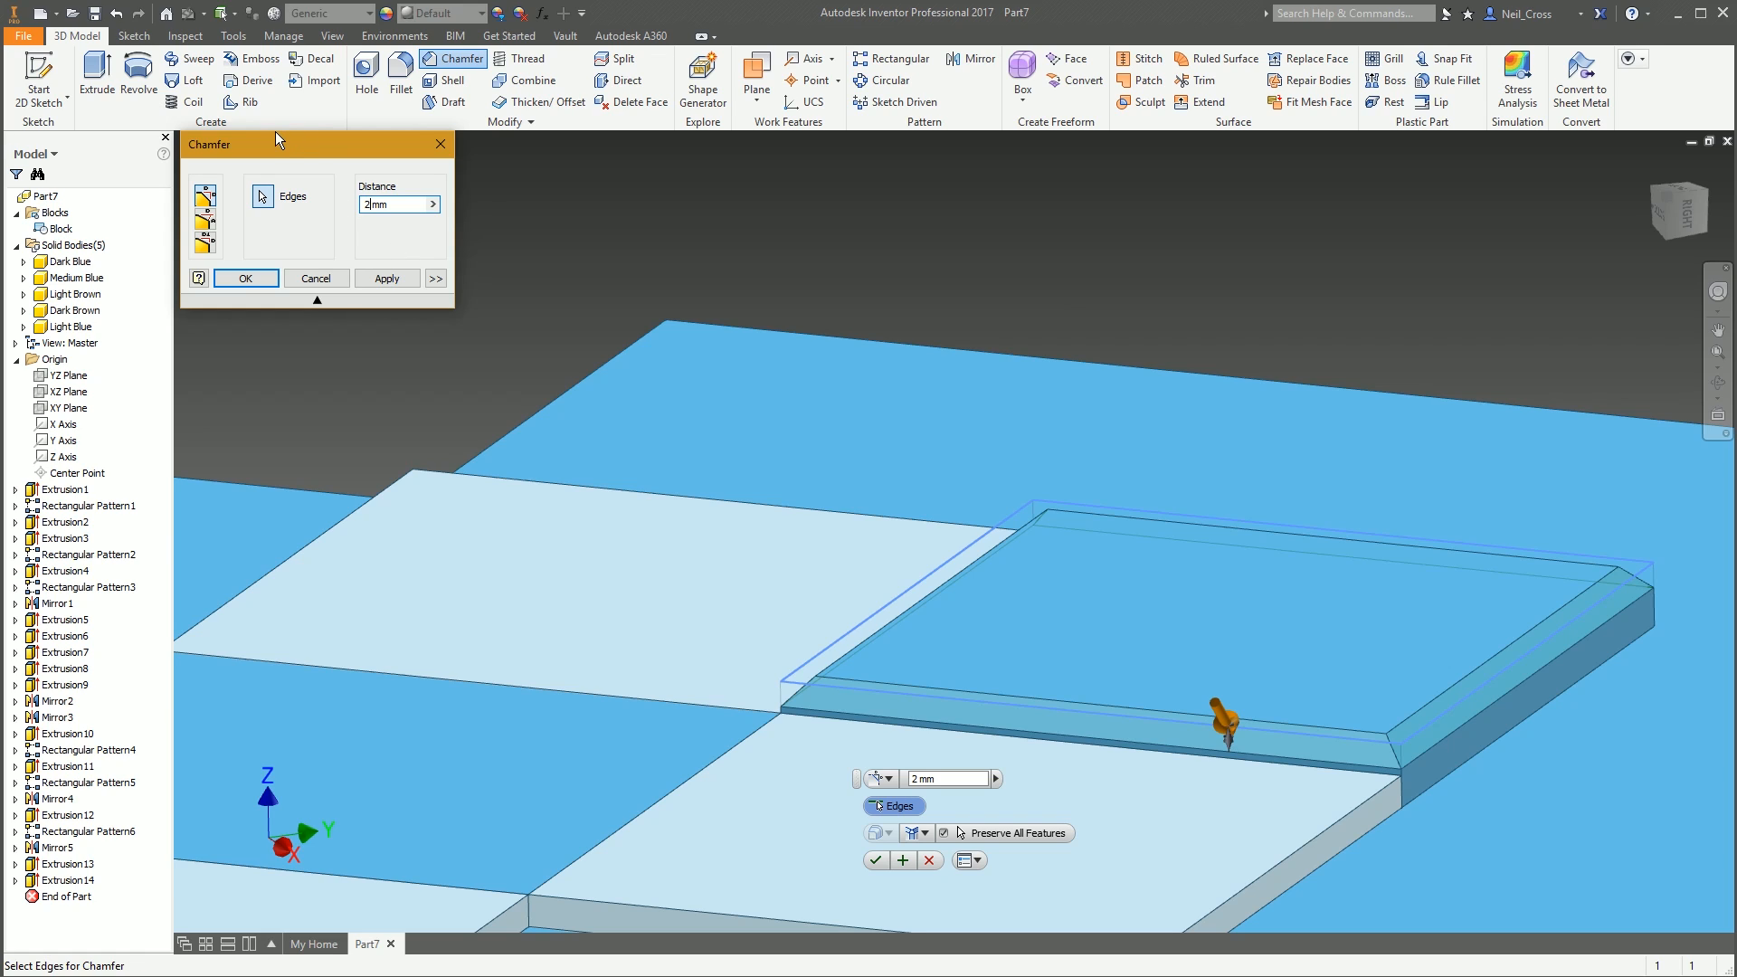
{"action": "type", "text": ".5"}
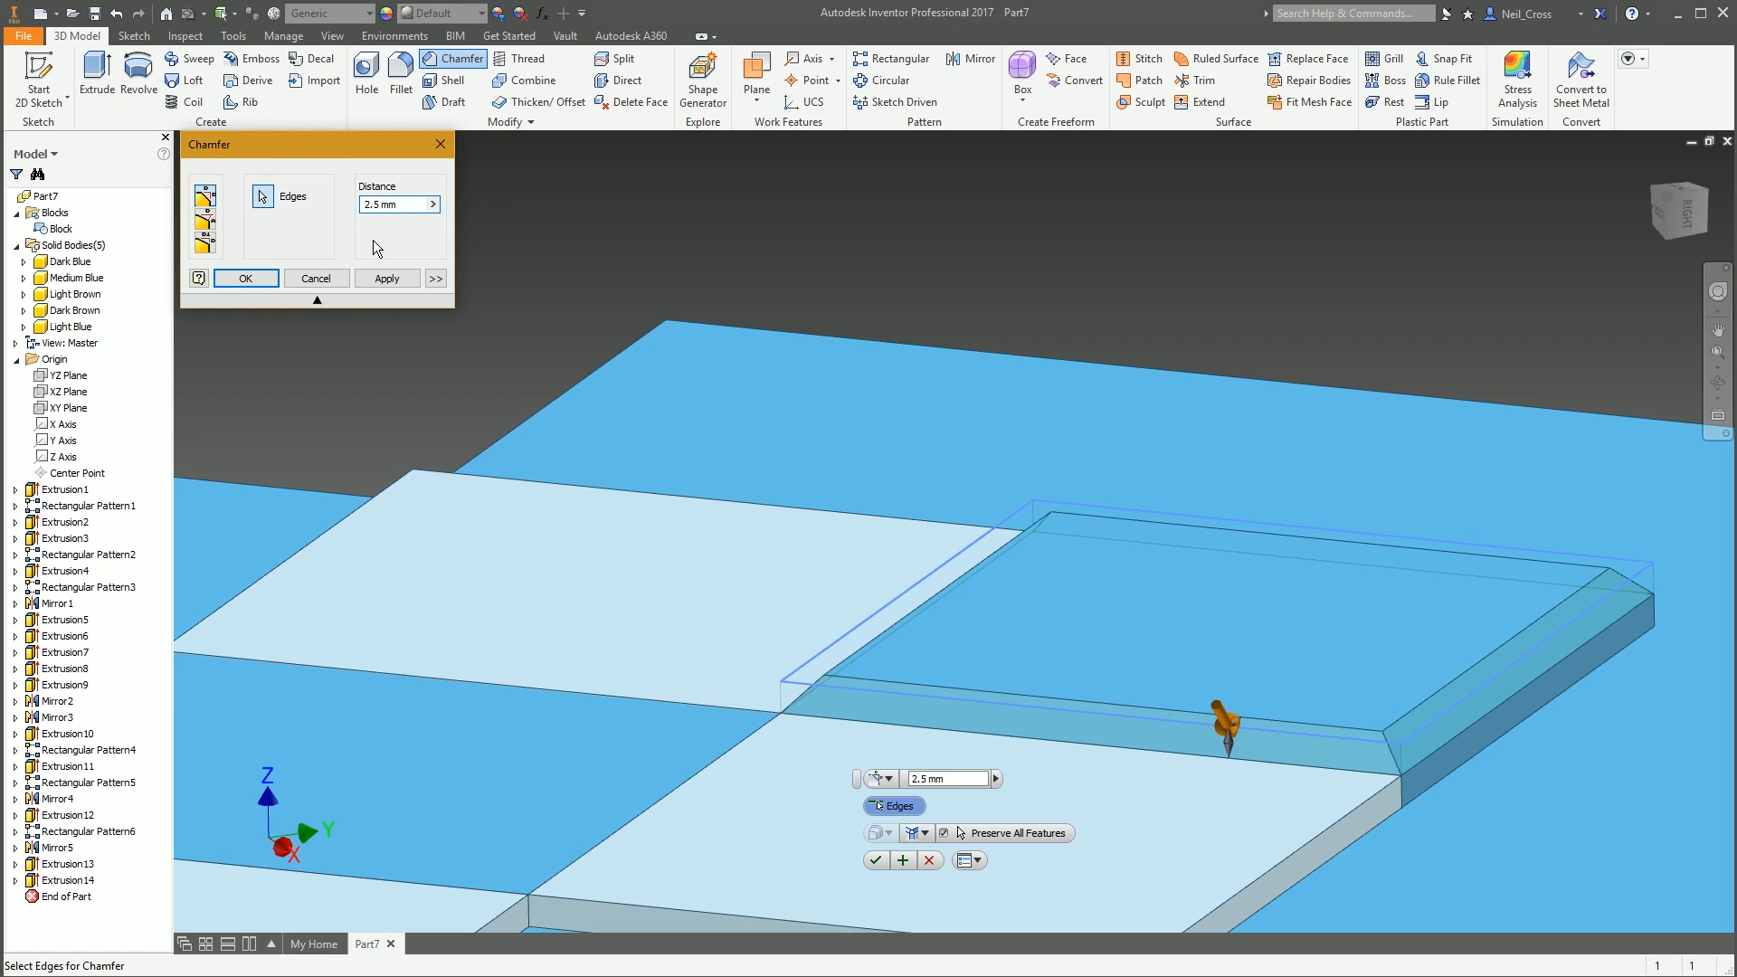
{"action": "middle_click_drag", "start_coordinate": [373, 240], "coordinate": [705, 376], "text": "shift"}
{"action": "left_click", "coordinate": [245, 277]}
Chamfer the blade tip's outer edges by 2.5 mm, along both faces, at the corner and at both ends
{"action": "middle_click_drag", "start_coordinate": [539, 331], "coordinate": [1299, 436], "text": "shift"}
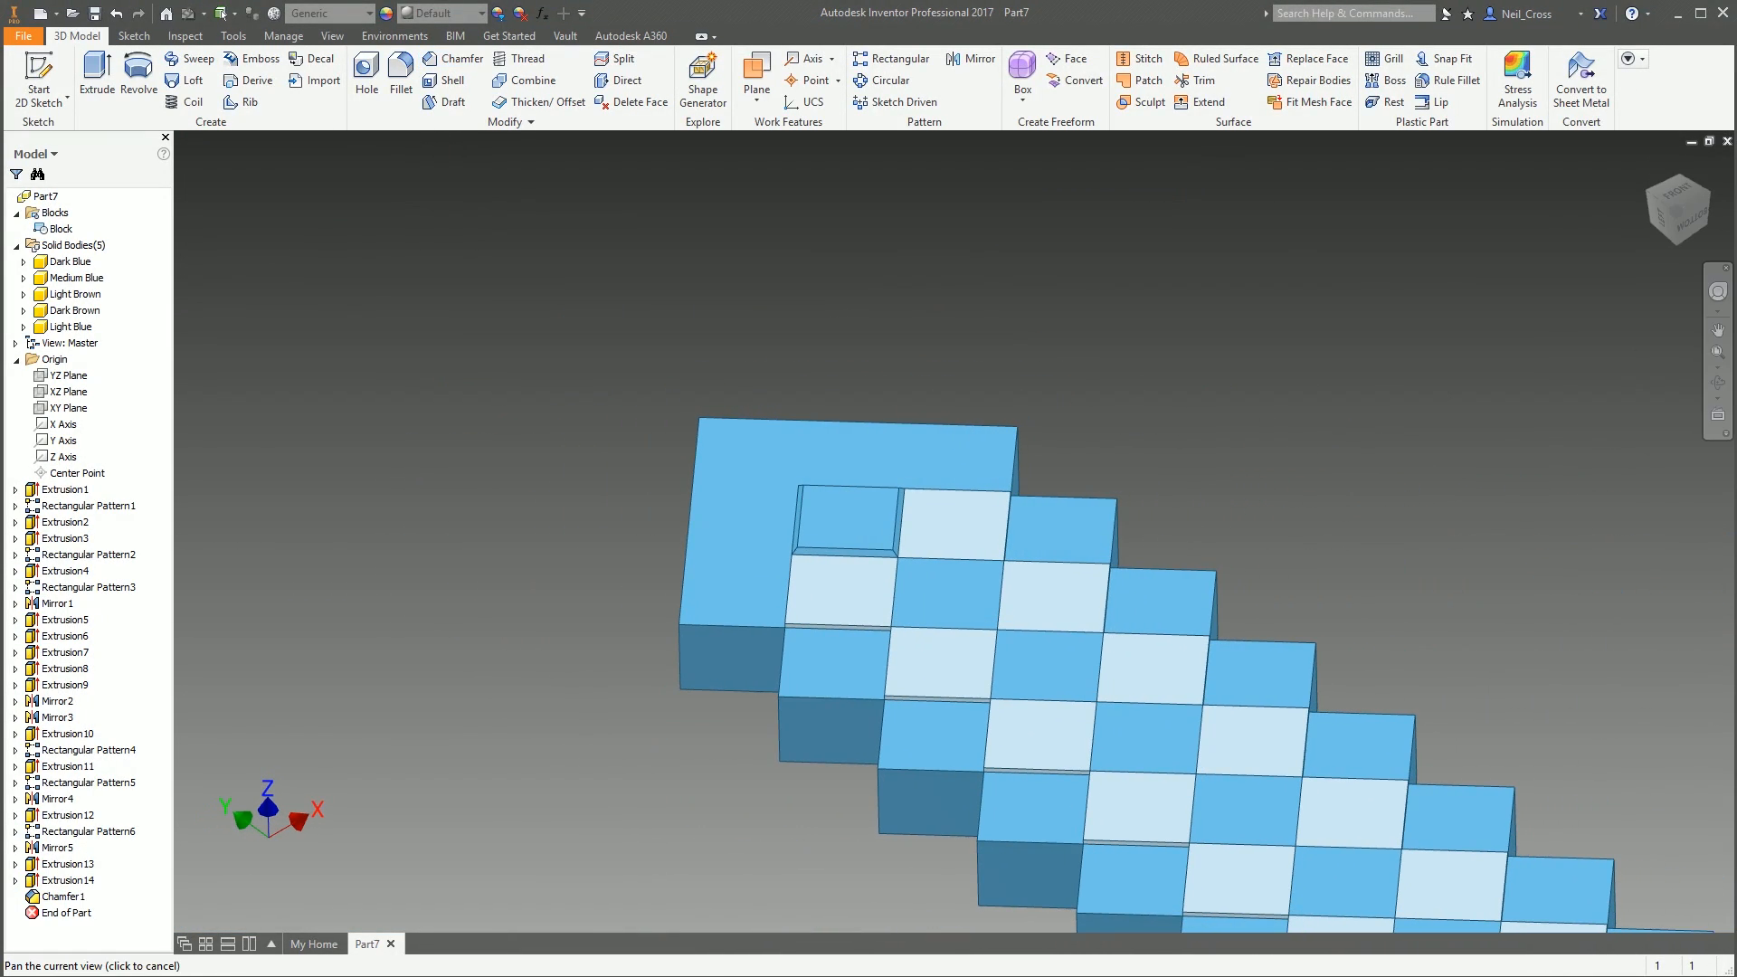
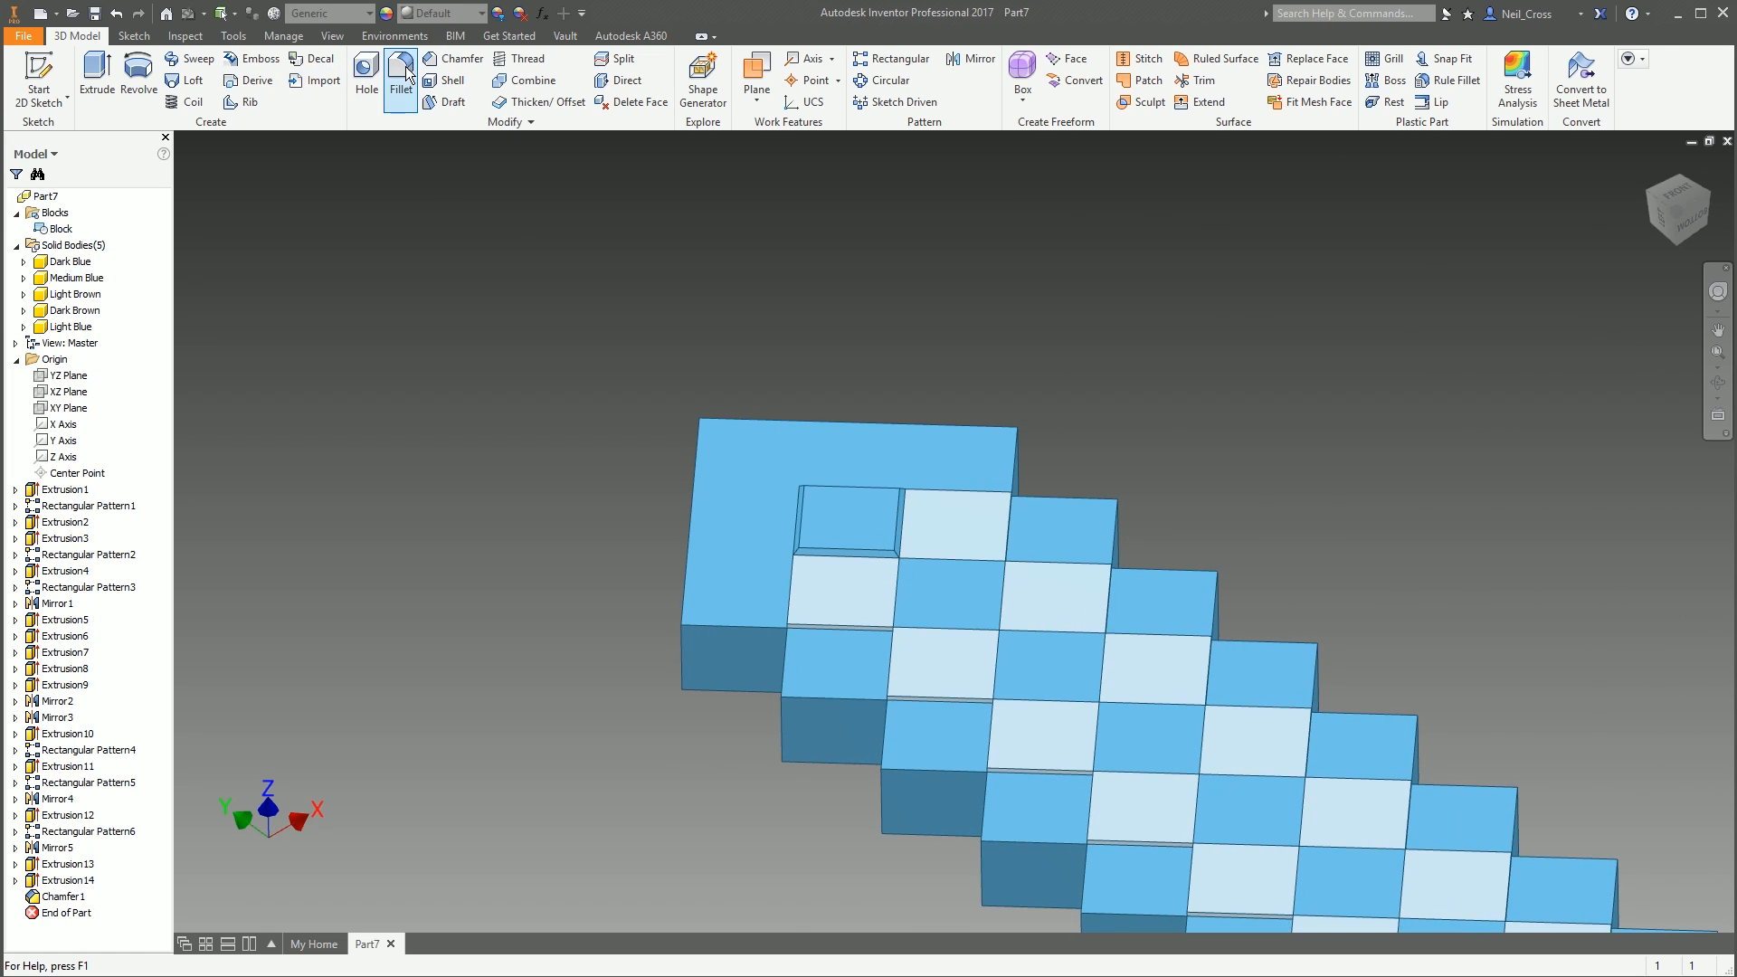
{"action": "left_click", "coordinate": [437, 62]}
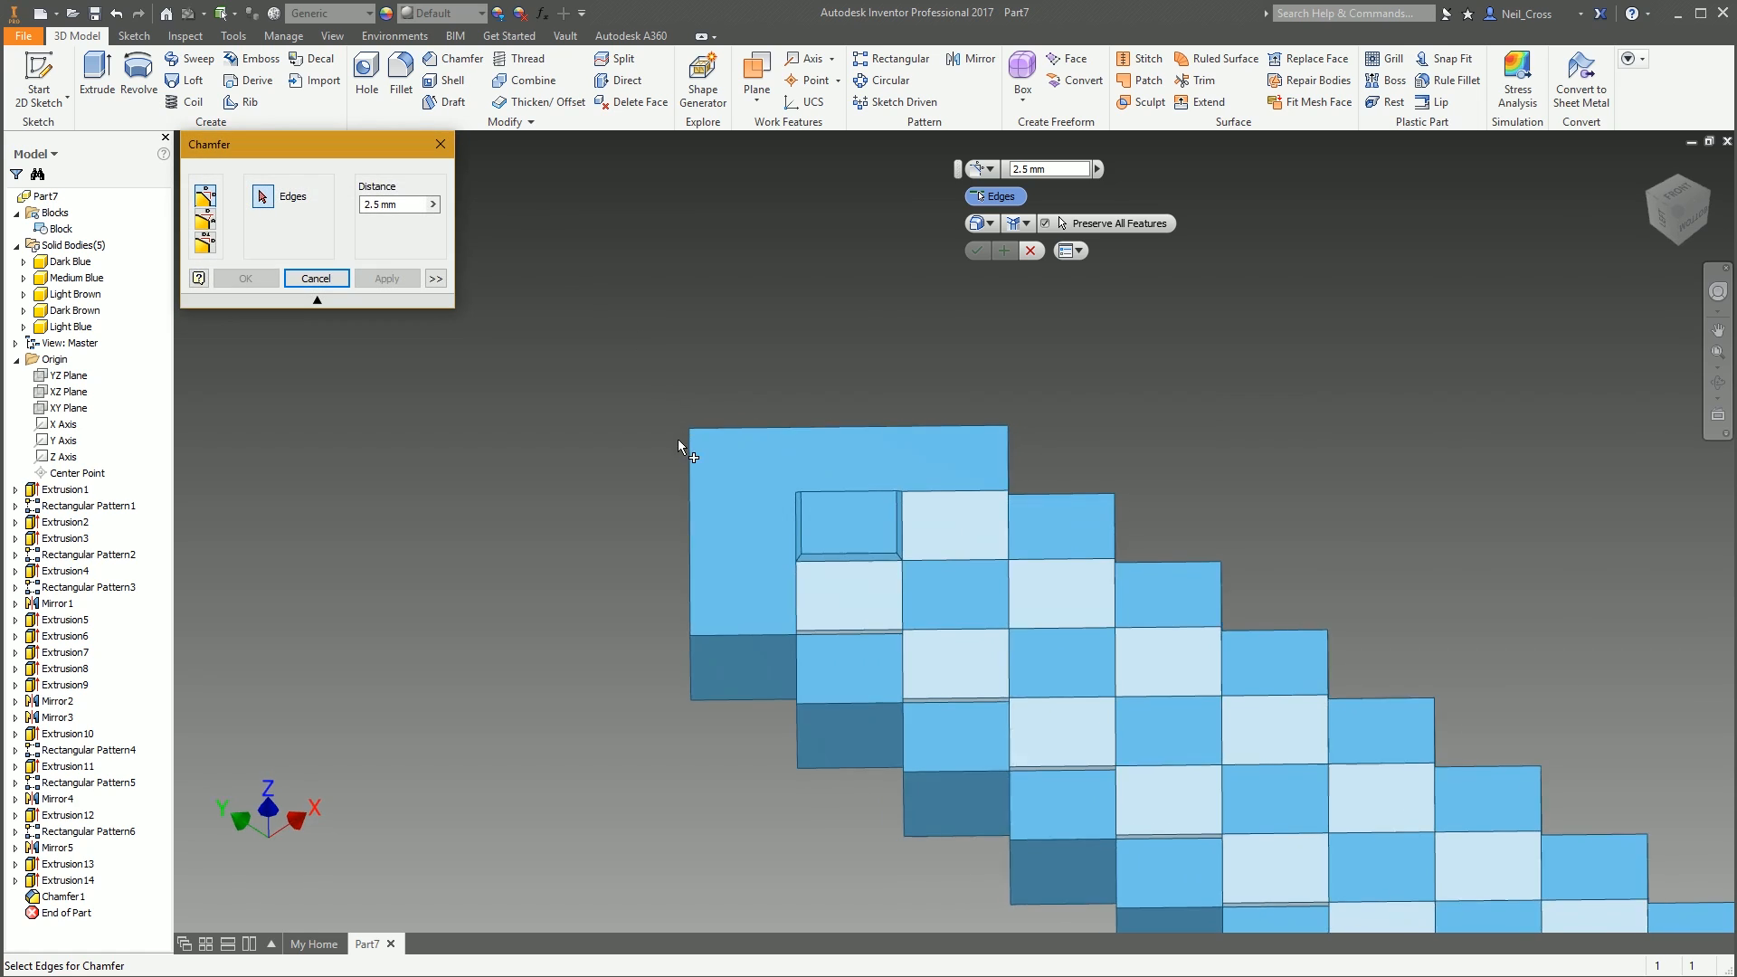
{"action": "left_click", "coordinate": [728, 624]}
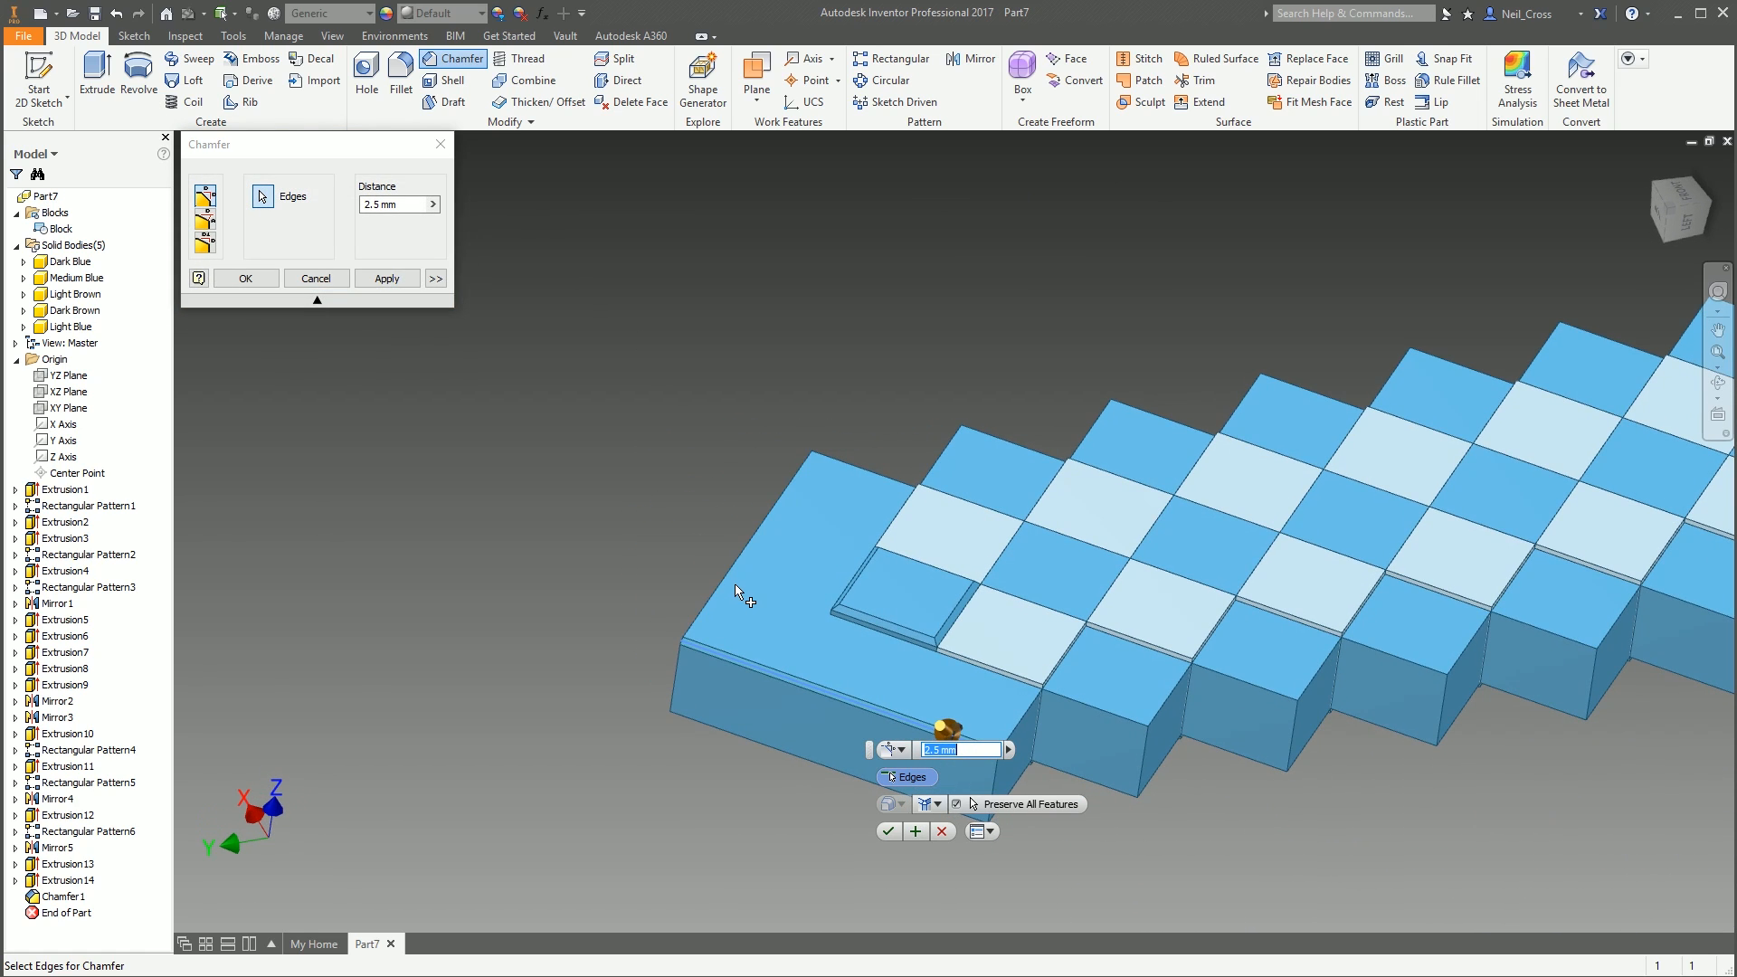
{"action": "left_click", "coordinate": [733, 573]}
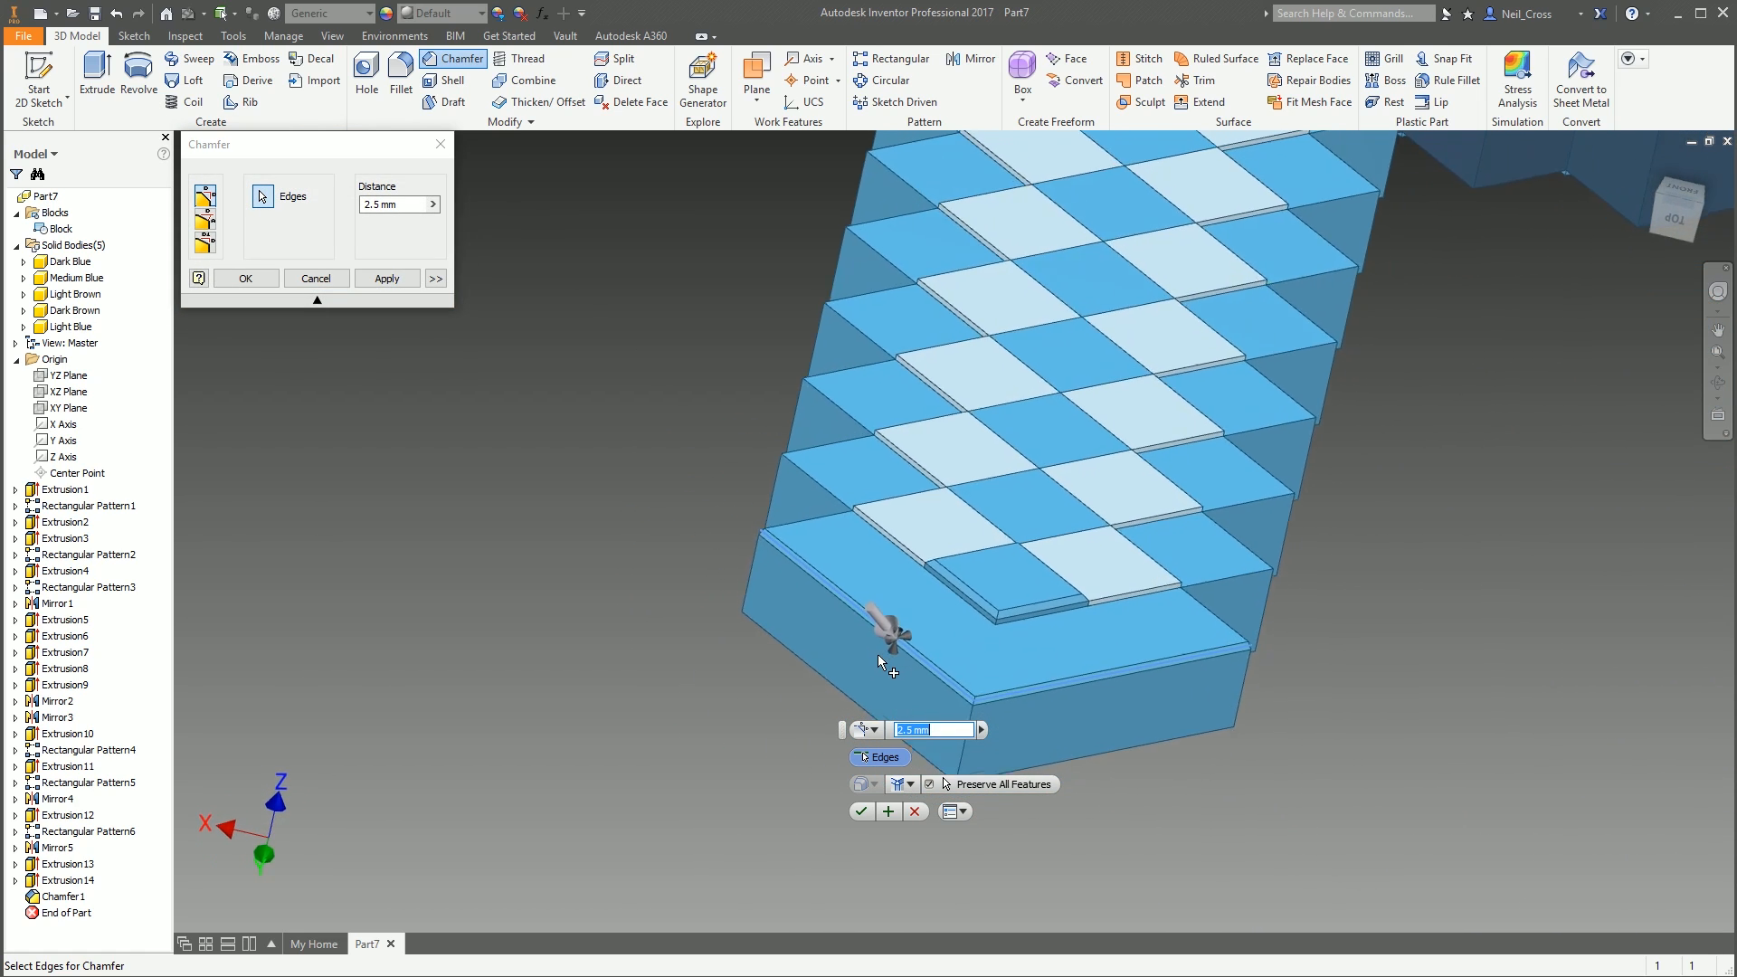
{"action": "left_click", "coordinate": [1047, 584]}
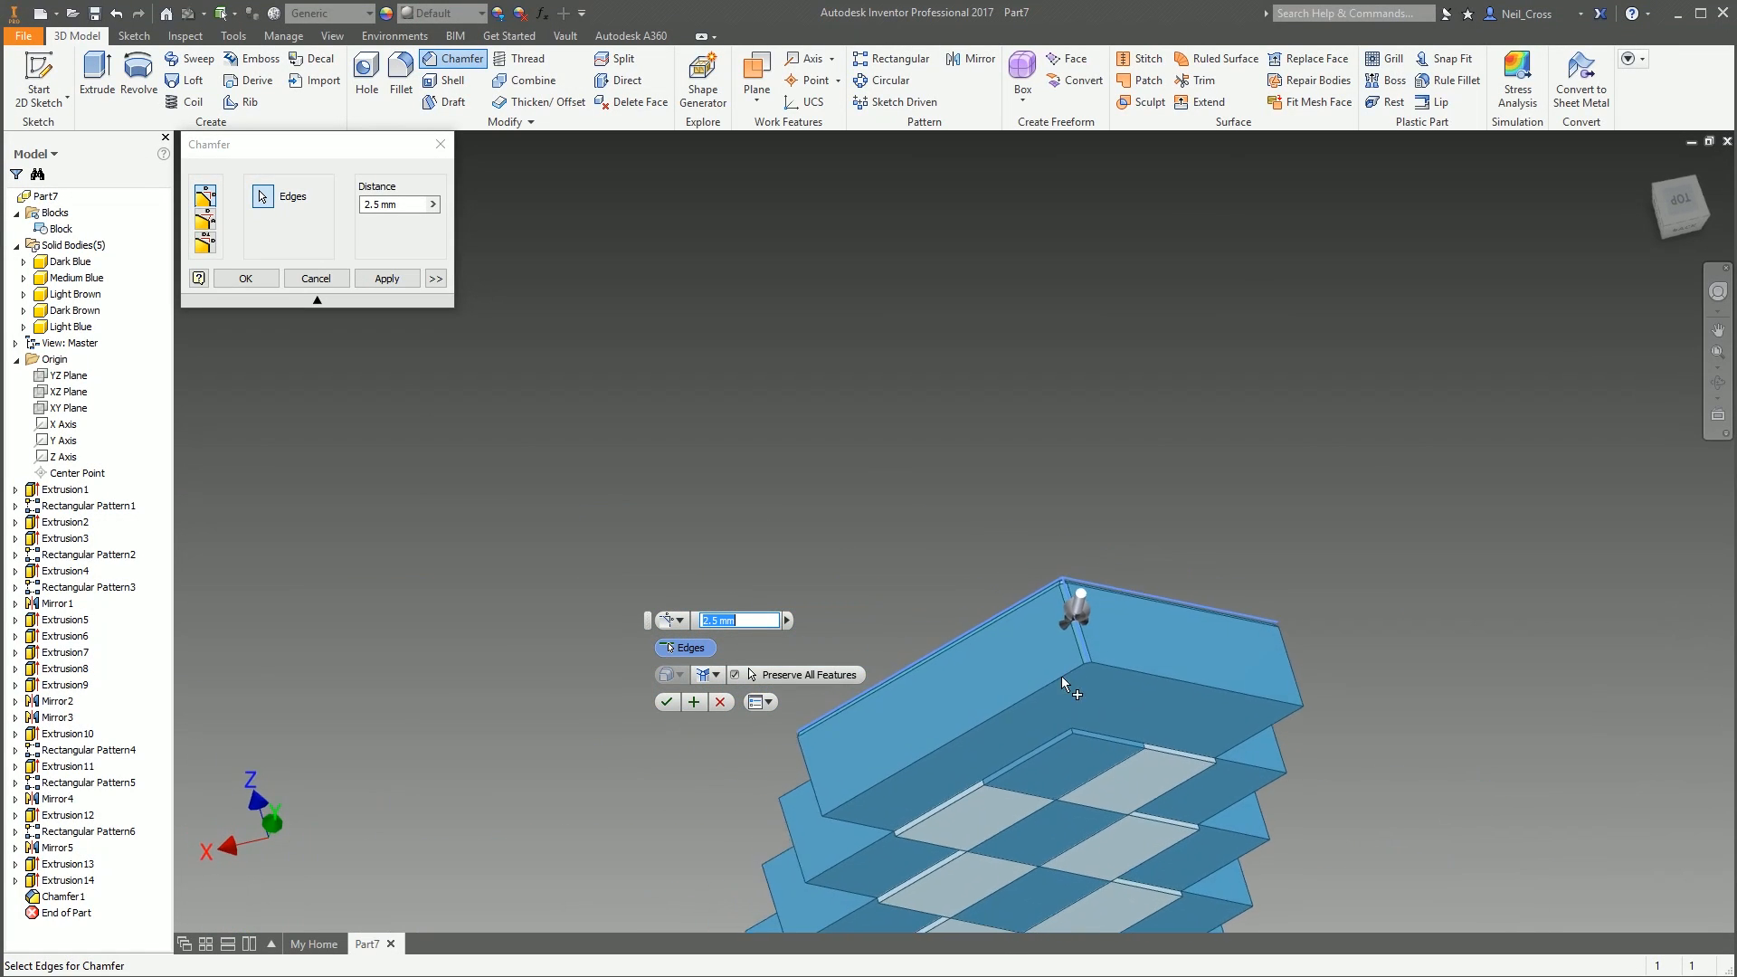
{"action": "left_click", "coordinate": [1058, 669]}
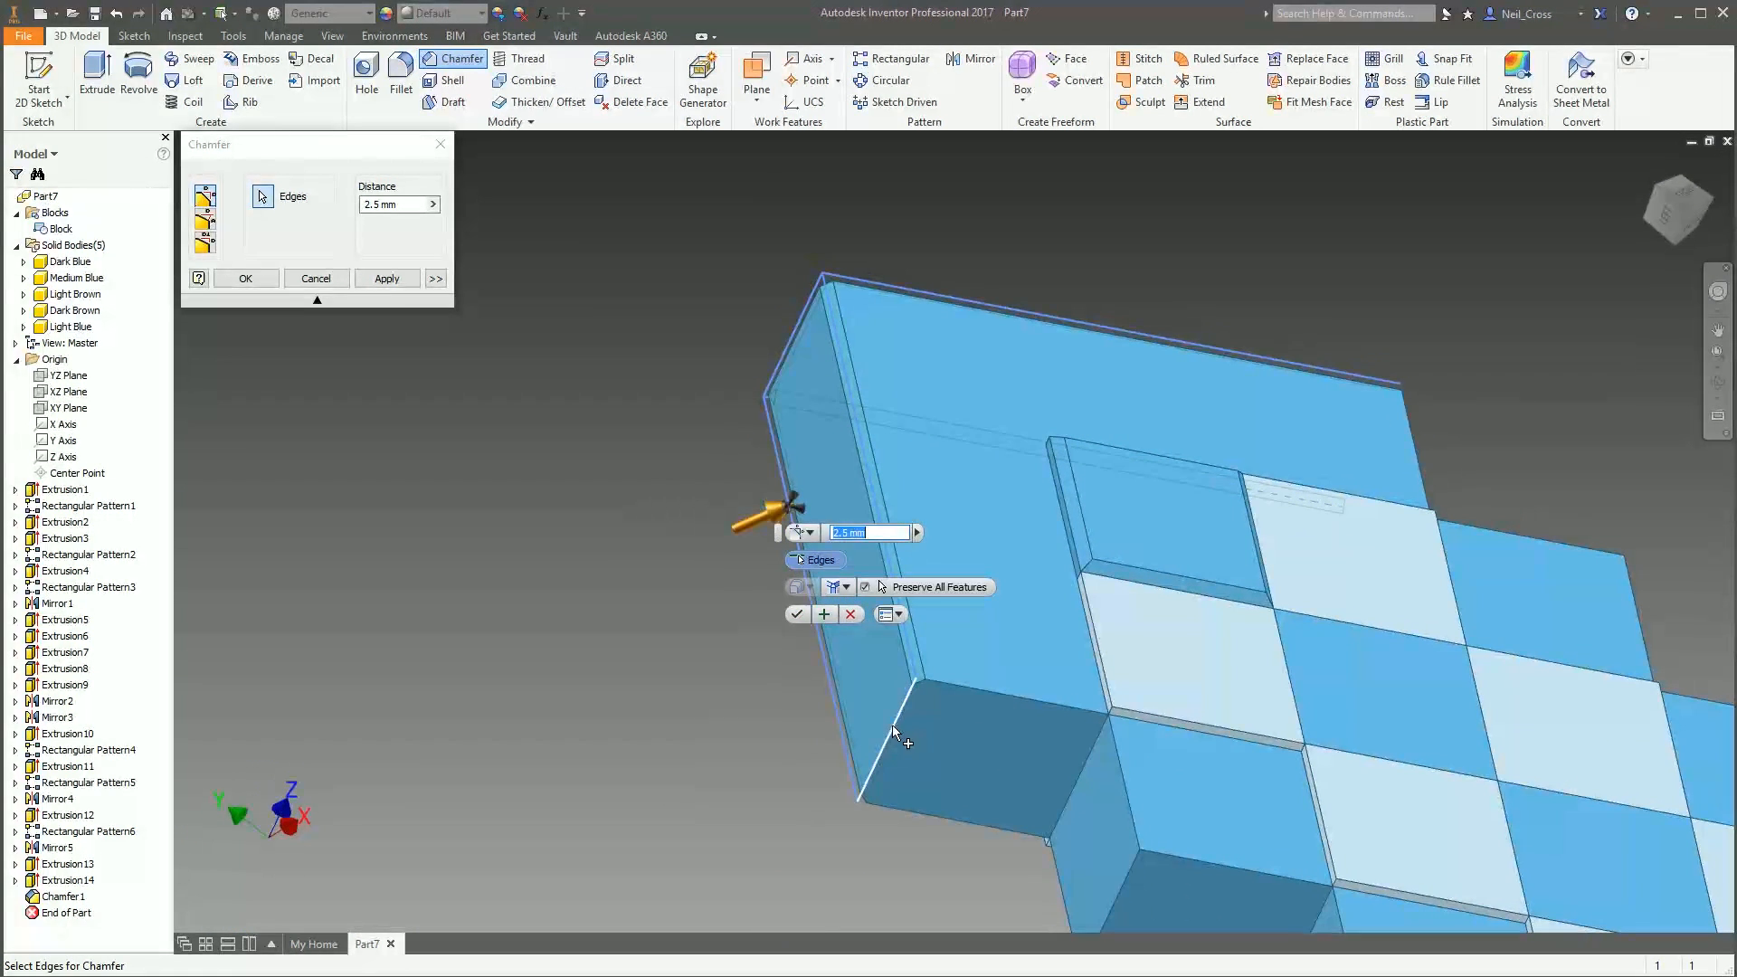
{"action": "left_click", "coordinate": [892, 724]}
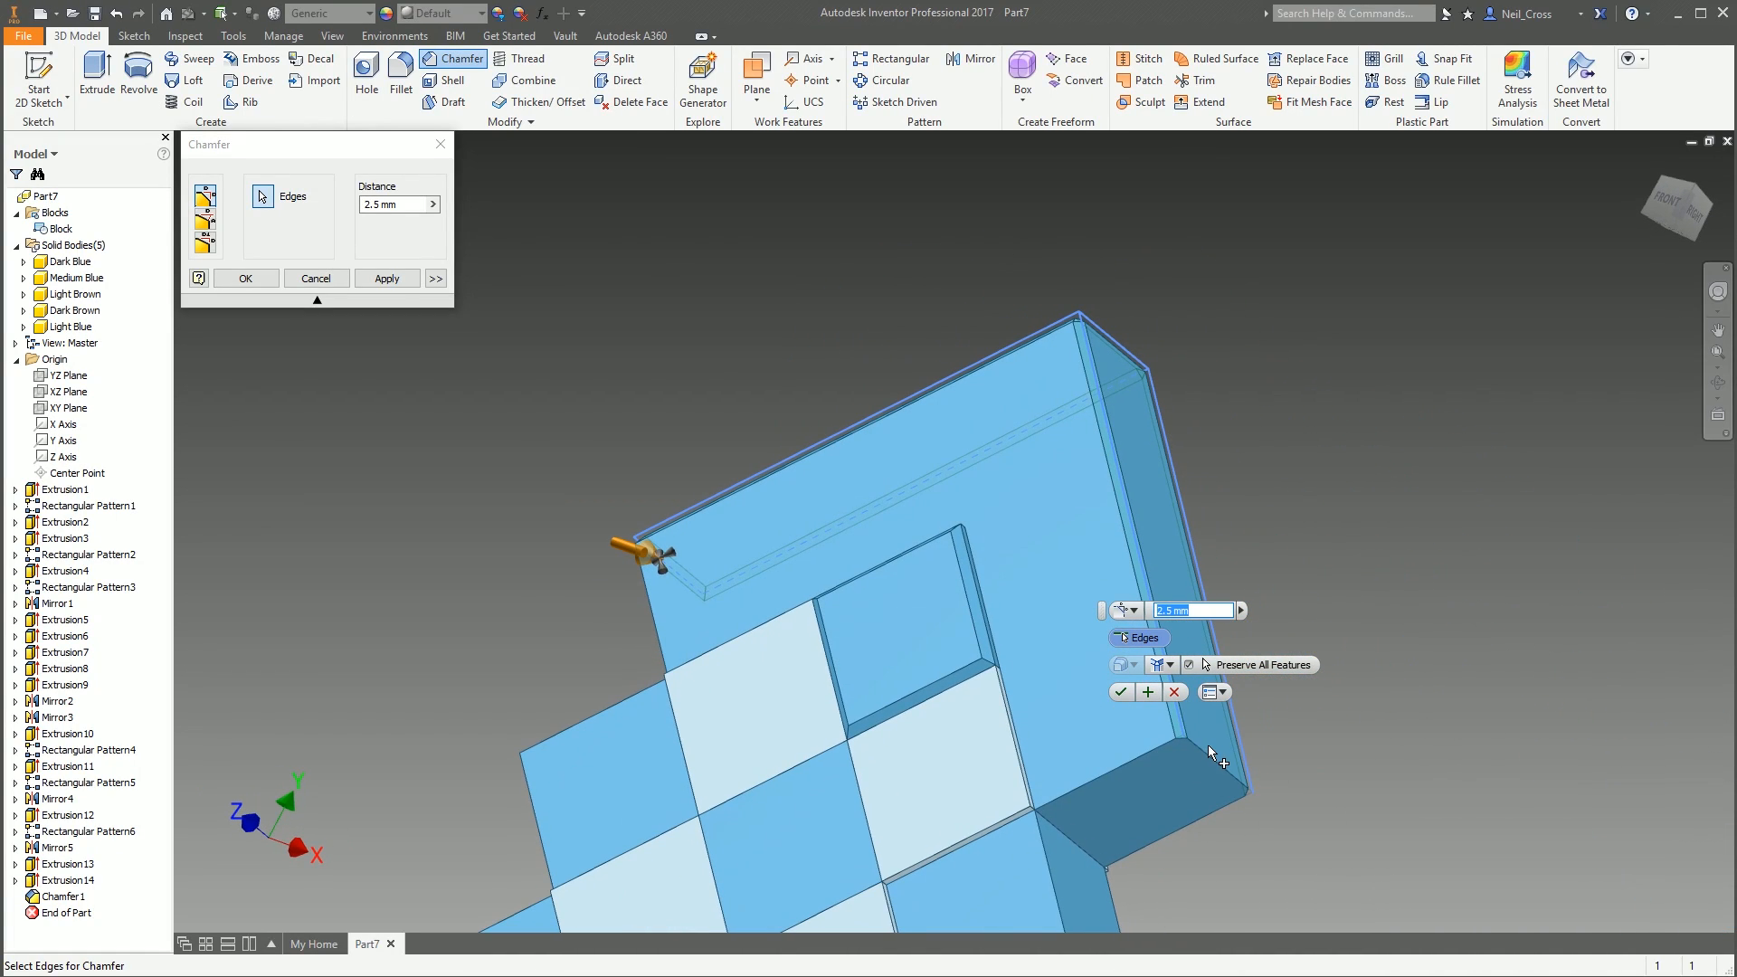
{"action": "left_click", "coordinate": [1211, 763]}
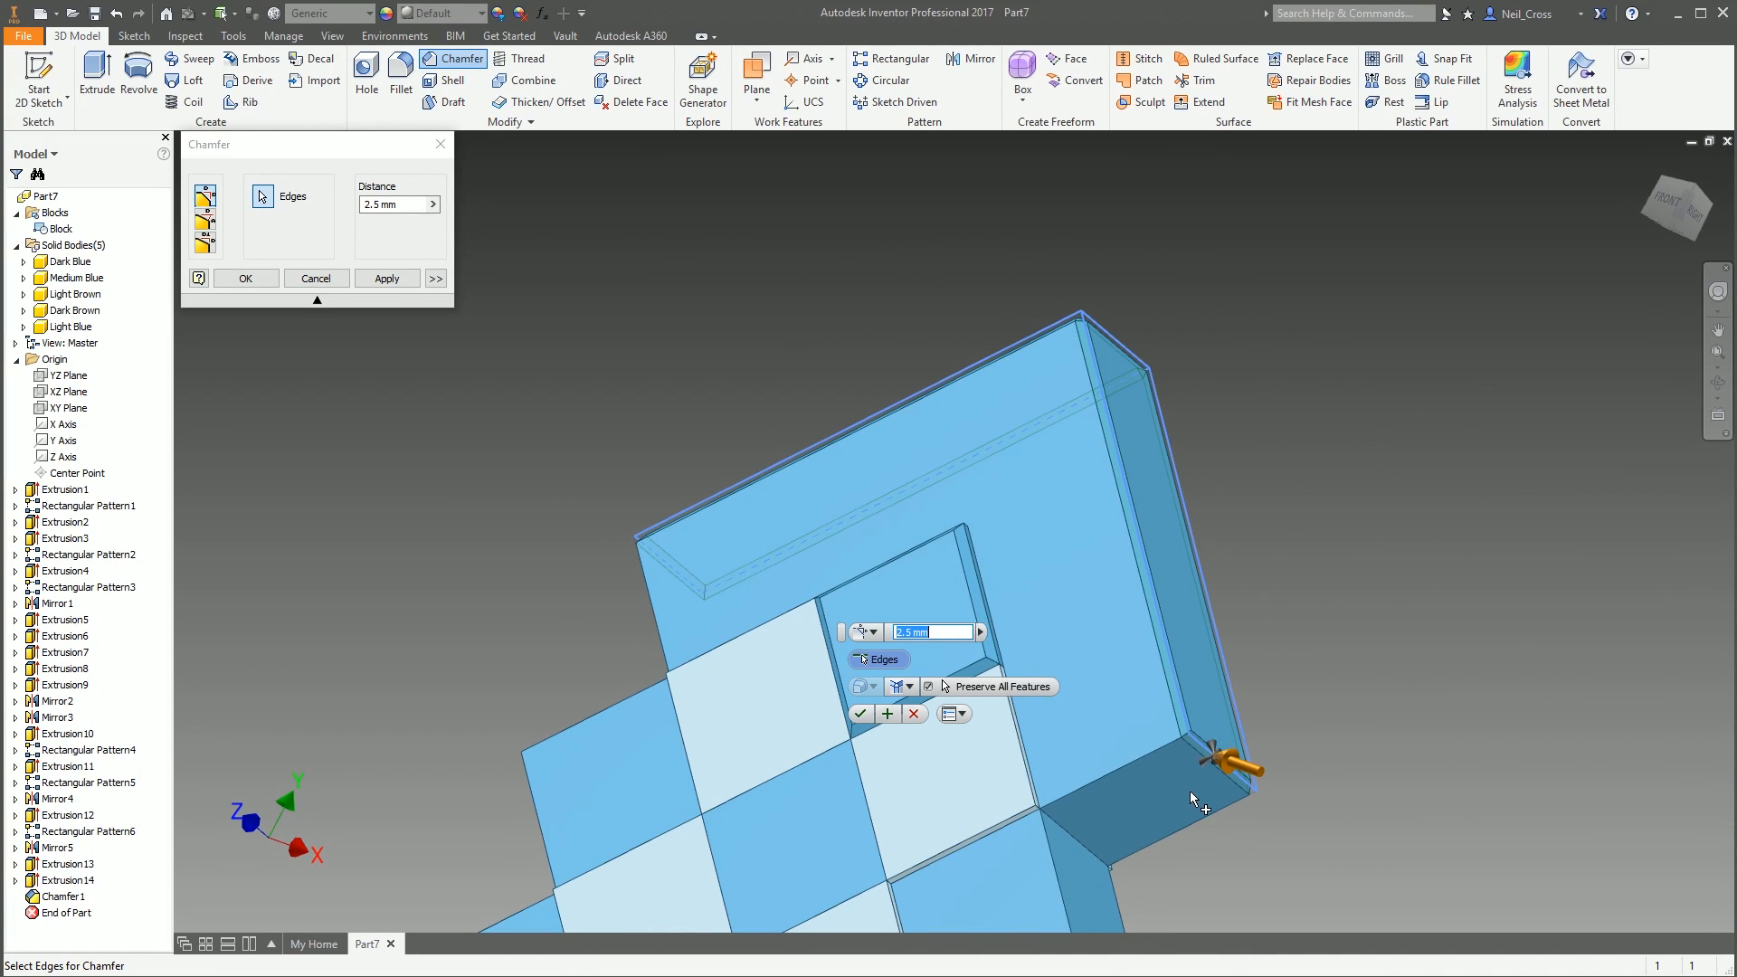
{"action": "left_click", "coordinate": [1131, 763]}
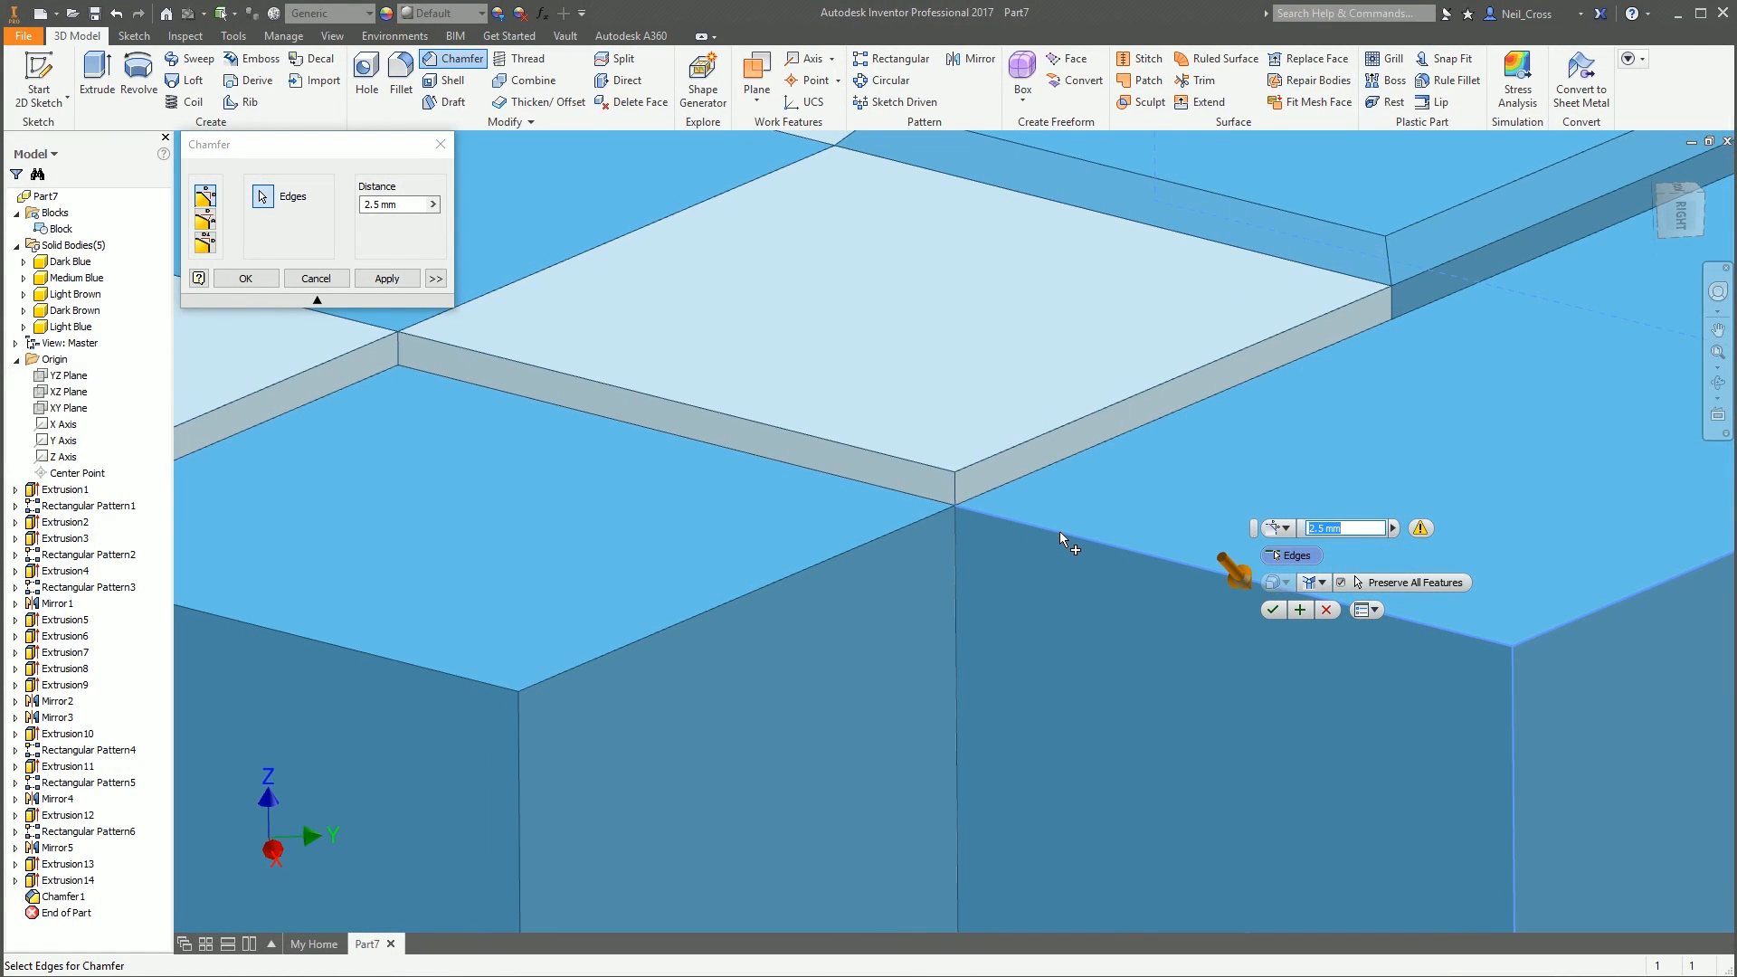
{"action": "left_click", "coordinate": [1068, 534], "text": "ctrl"}
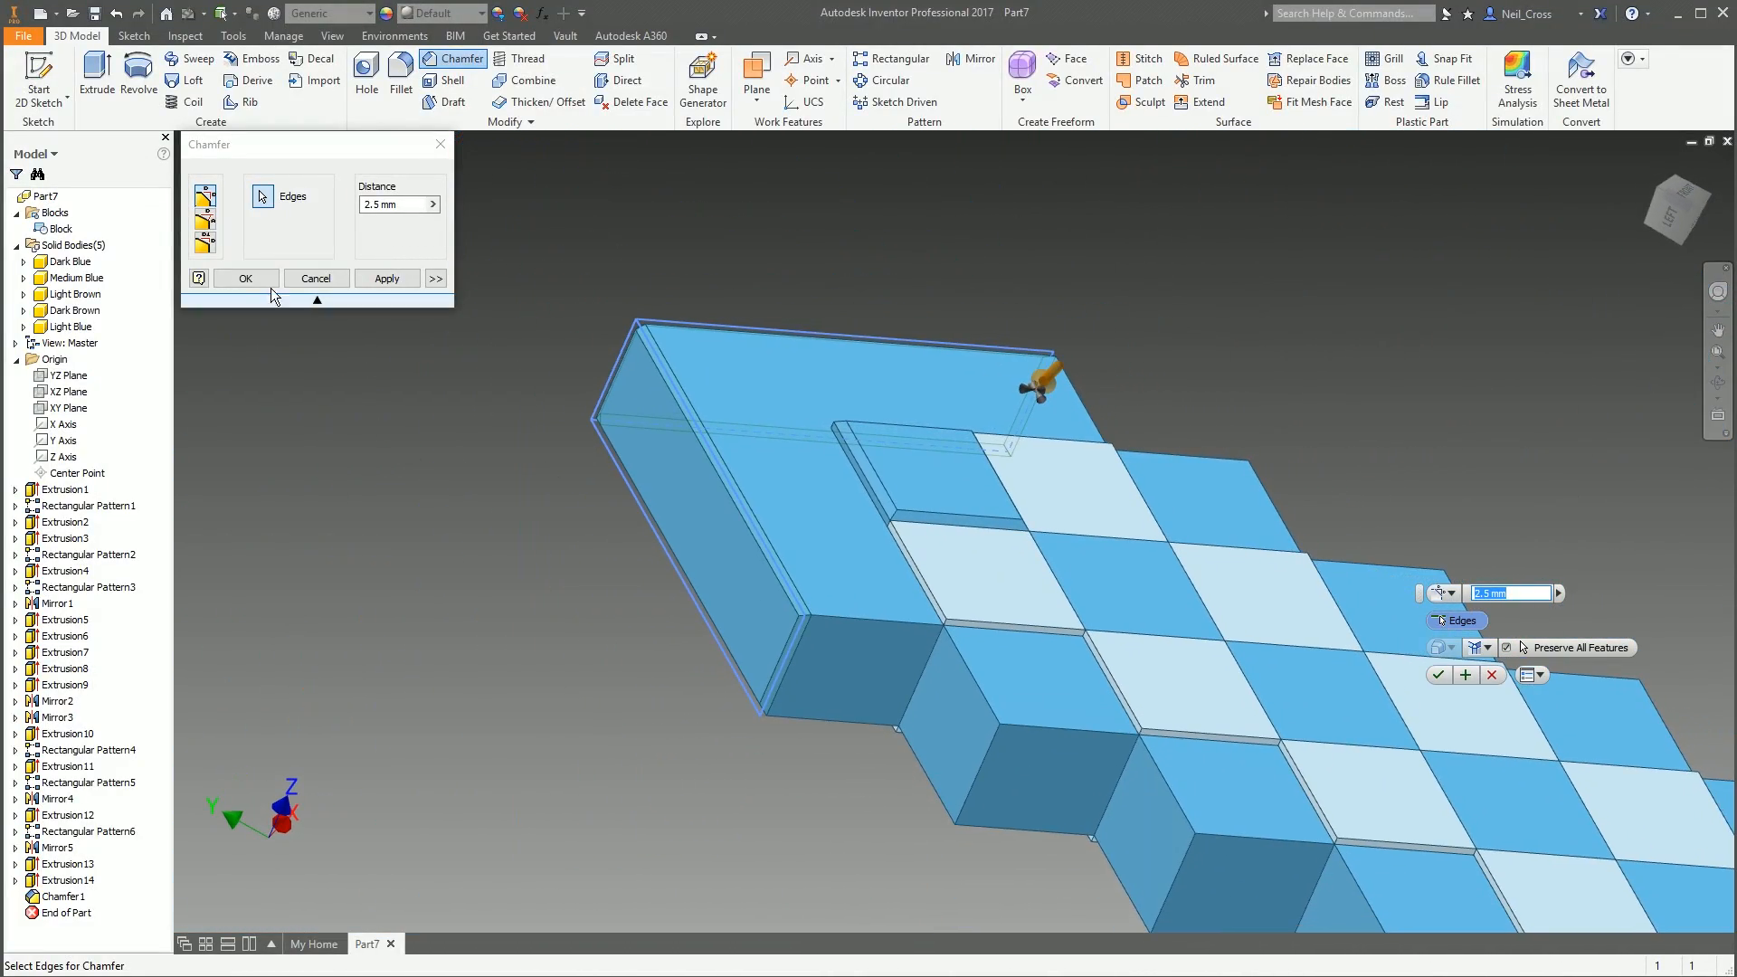
{"action": "left_click", "coordinate": [247, 280]}
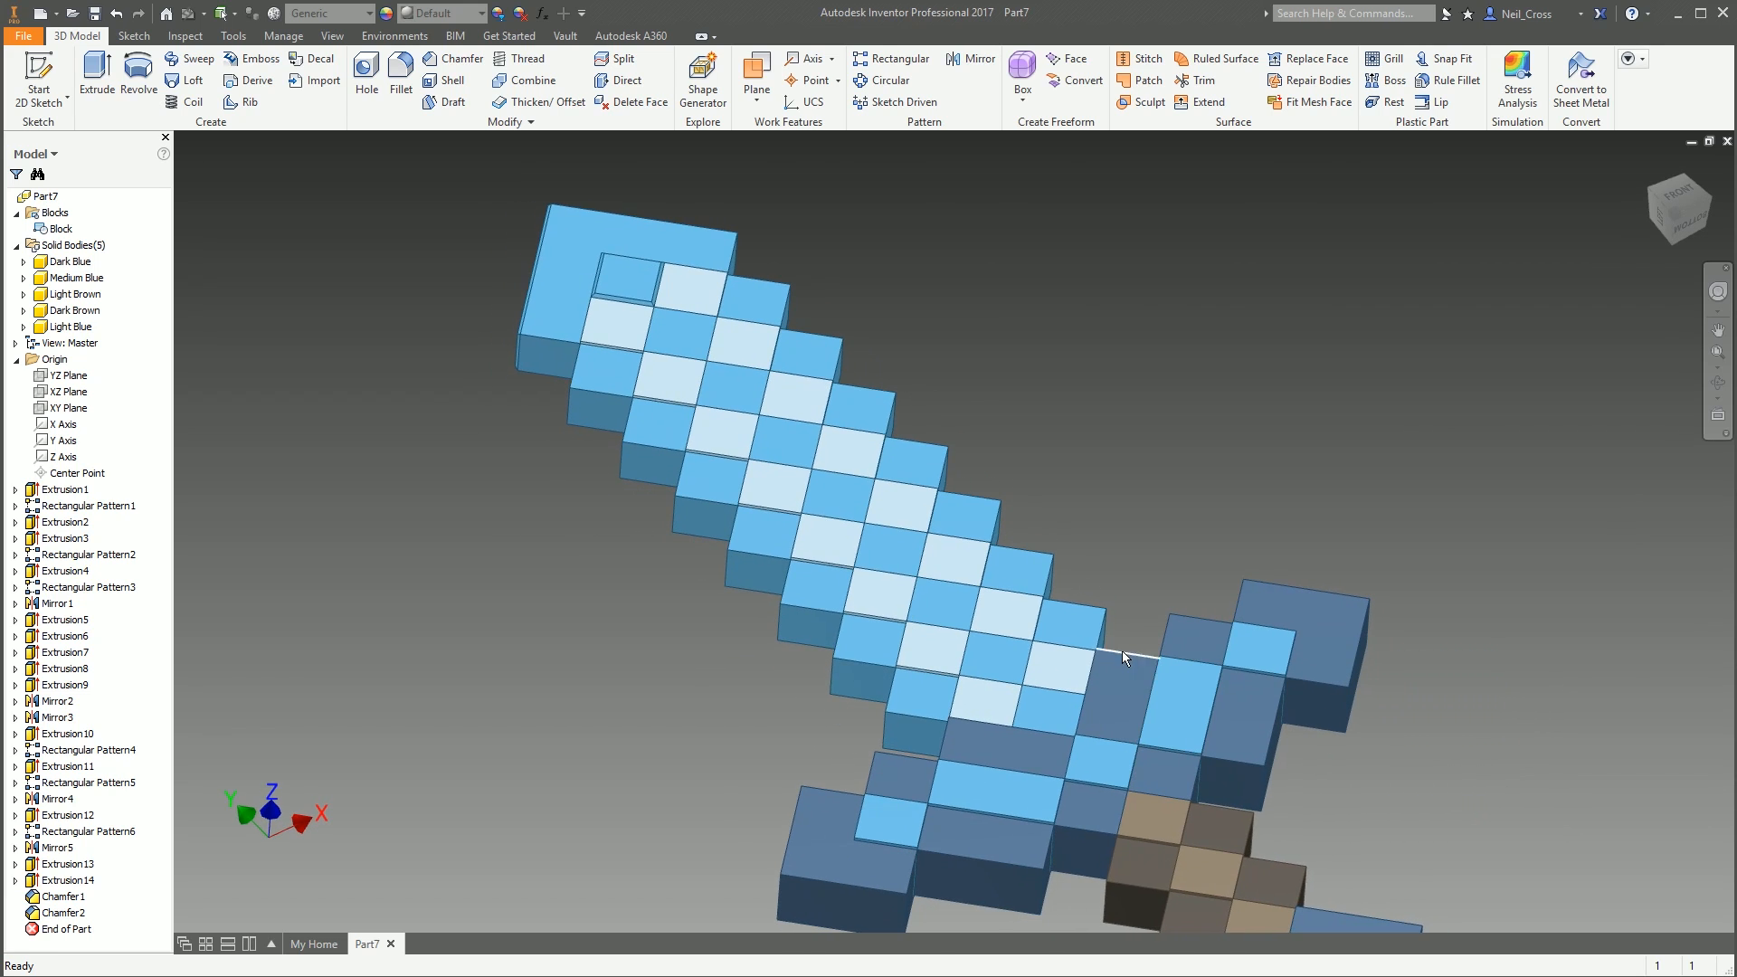
{"action": "left_click", "coordinate": [448, 60]}
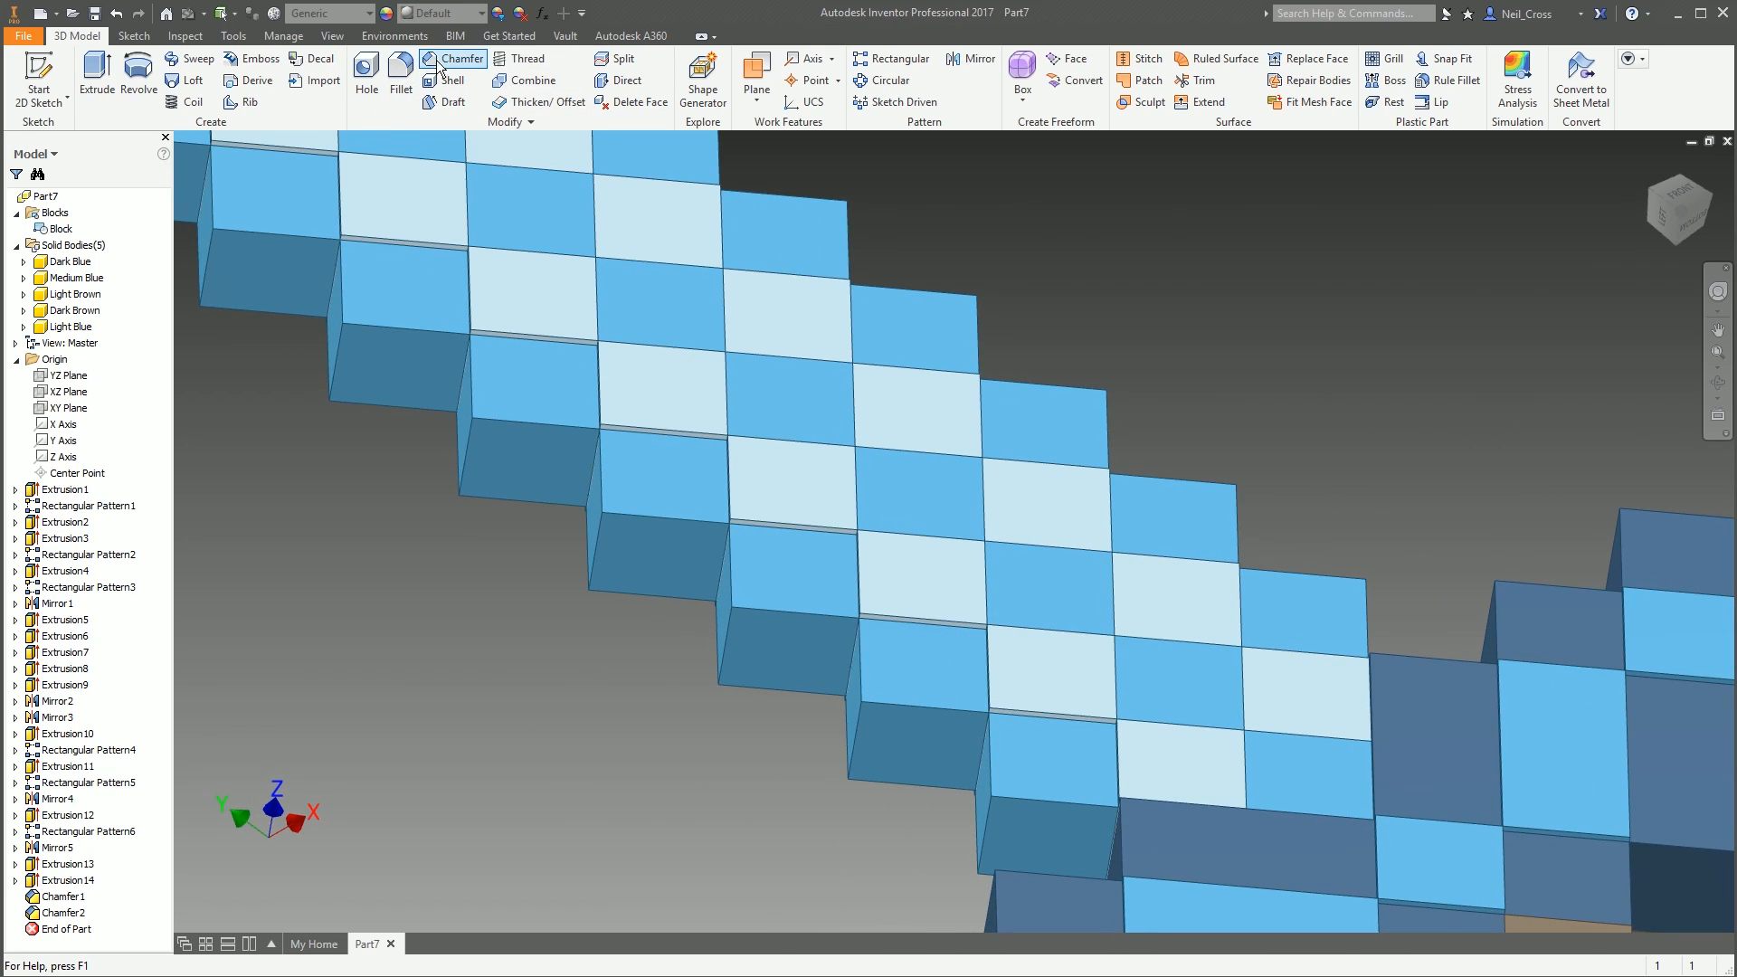
{"action": "left_click", "coordinate": [1014, 785]}
{"action": "left_click", "coordinate": [935, 702]}
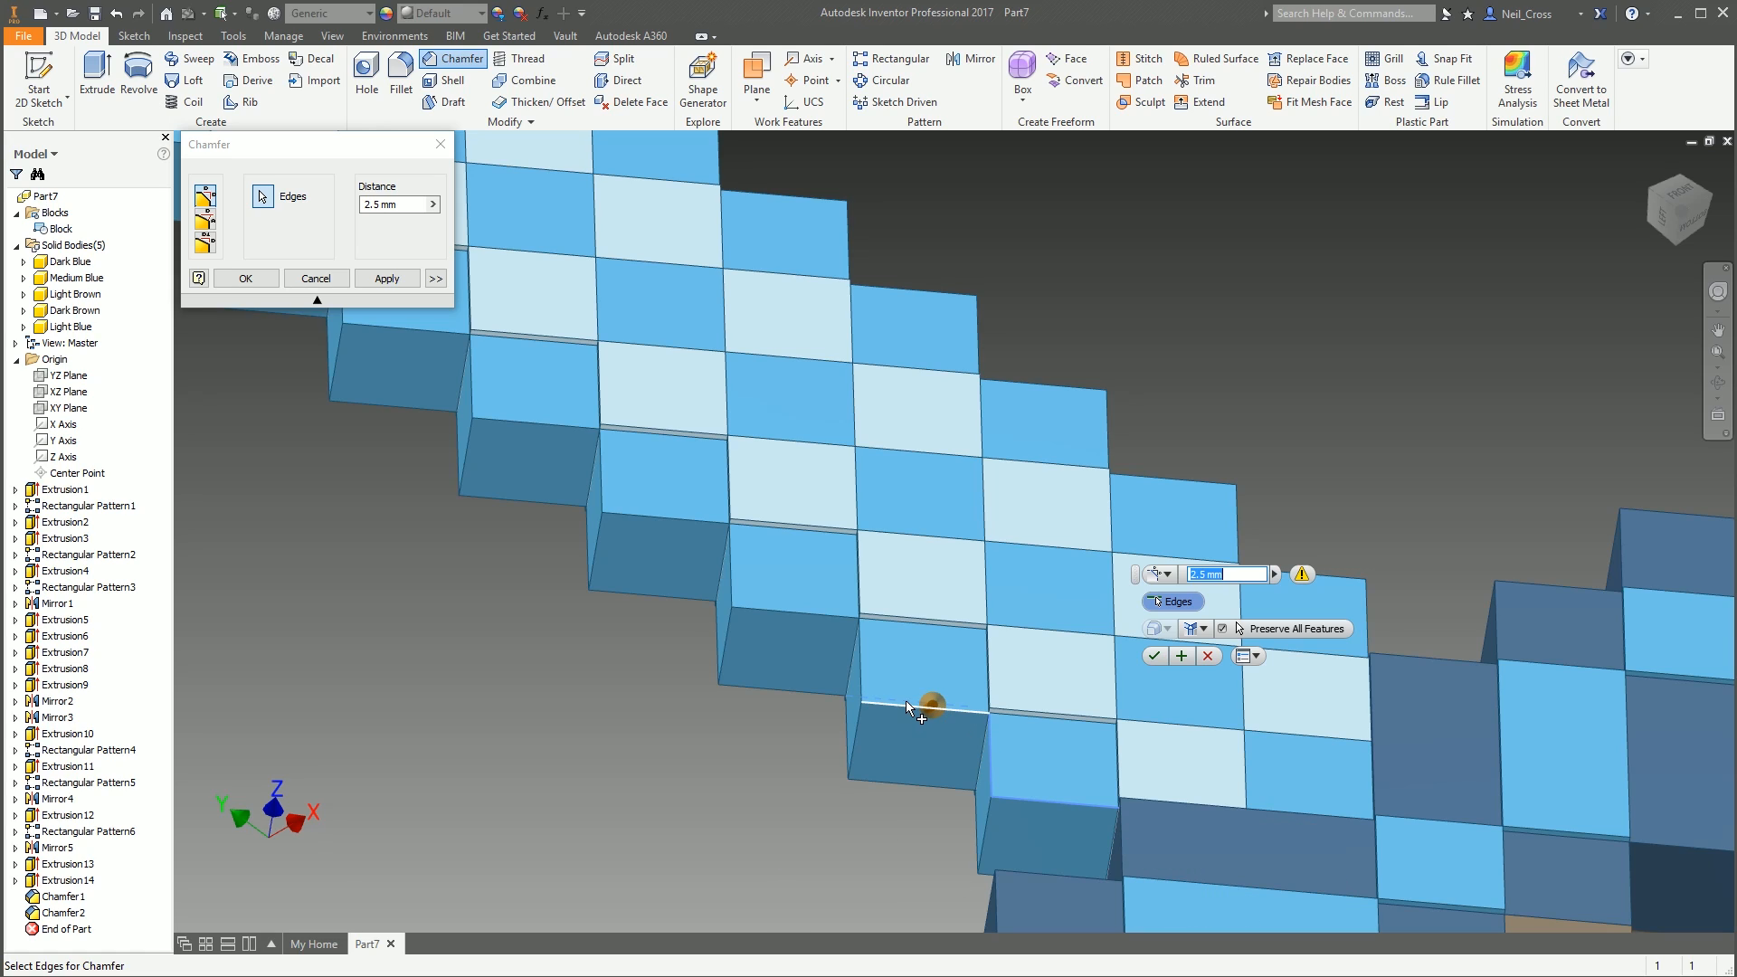
{"action": "left_click", "coordinate": [905, 701], "text": "ctrl"}
{"action": "left_click", "coordinate": [895, 707]}
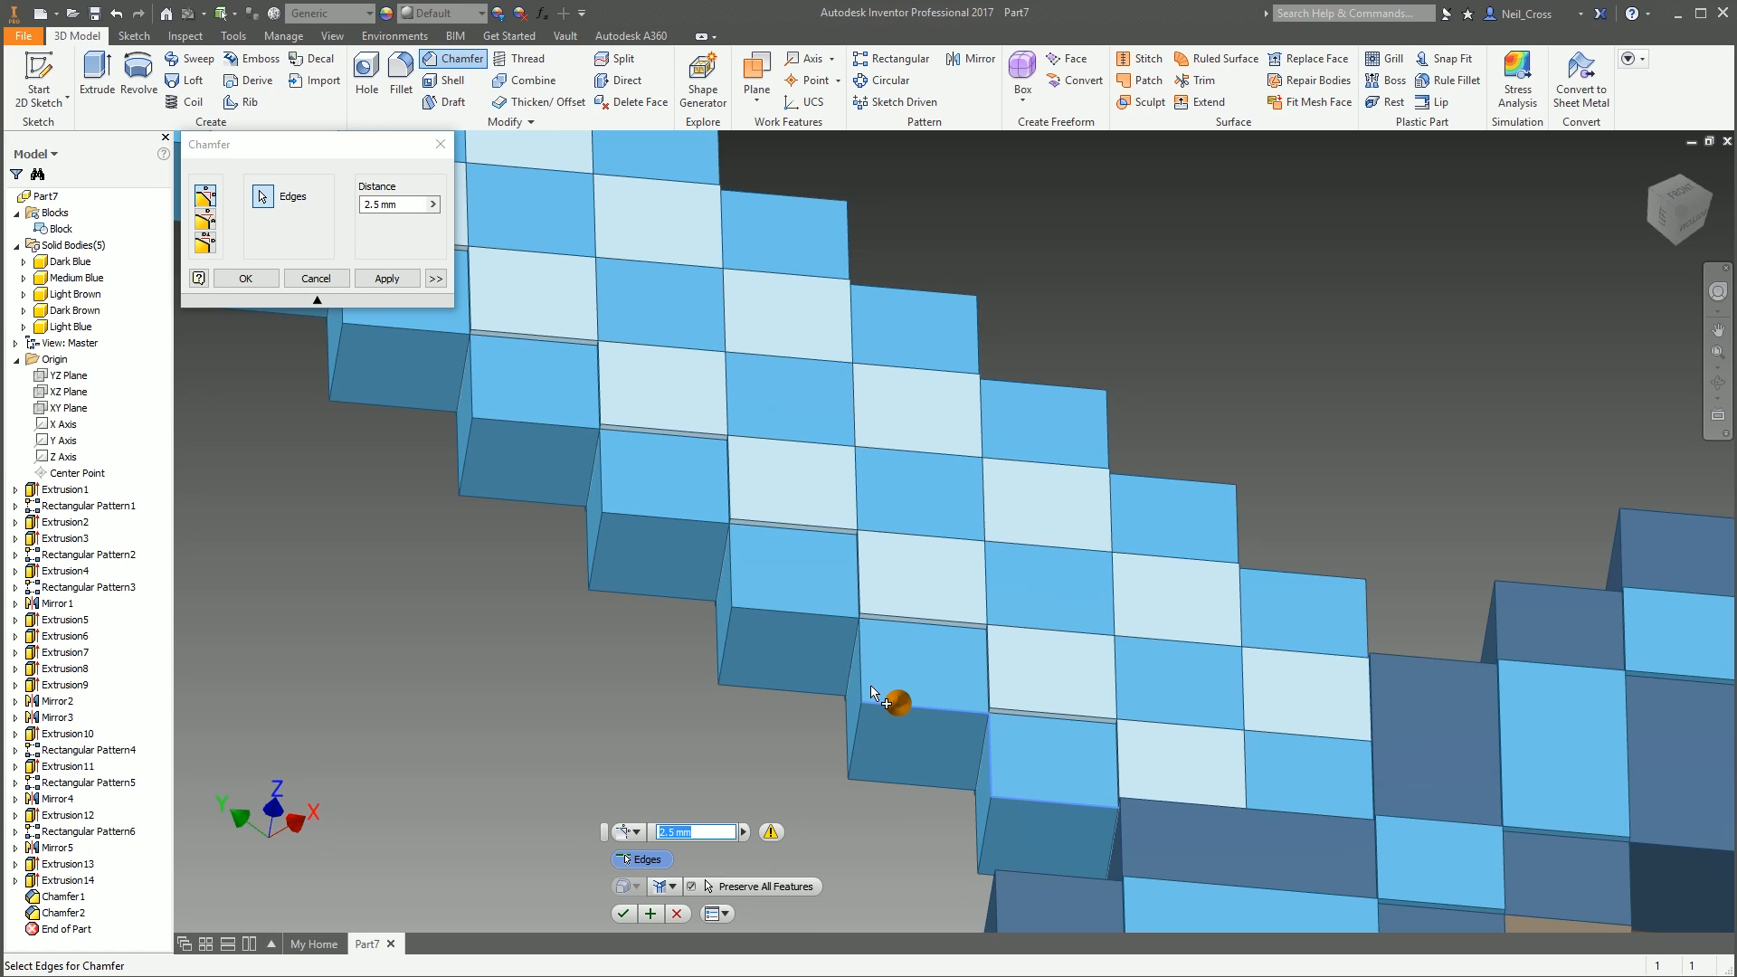
{"action": "middle_click_drag", "start_coordinate": [941, 735], "coordinate": [938, 666], "text": "shift"}
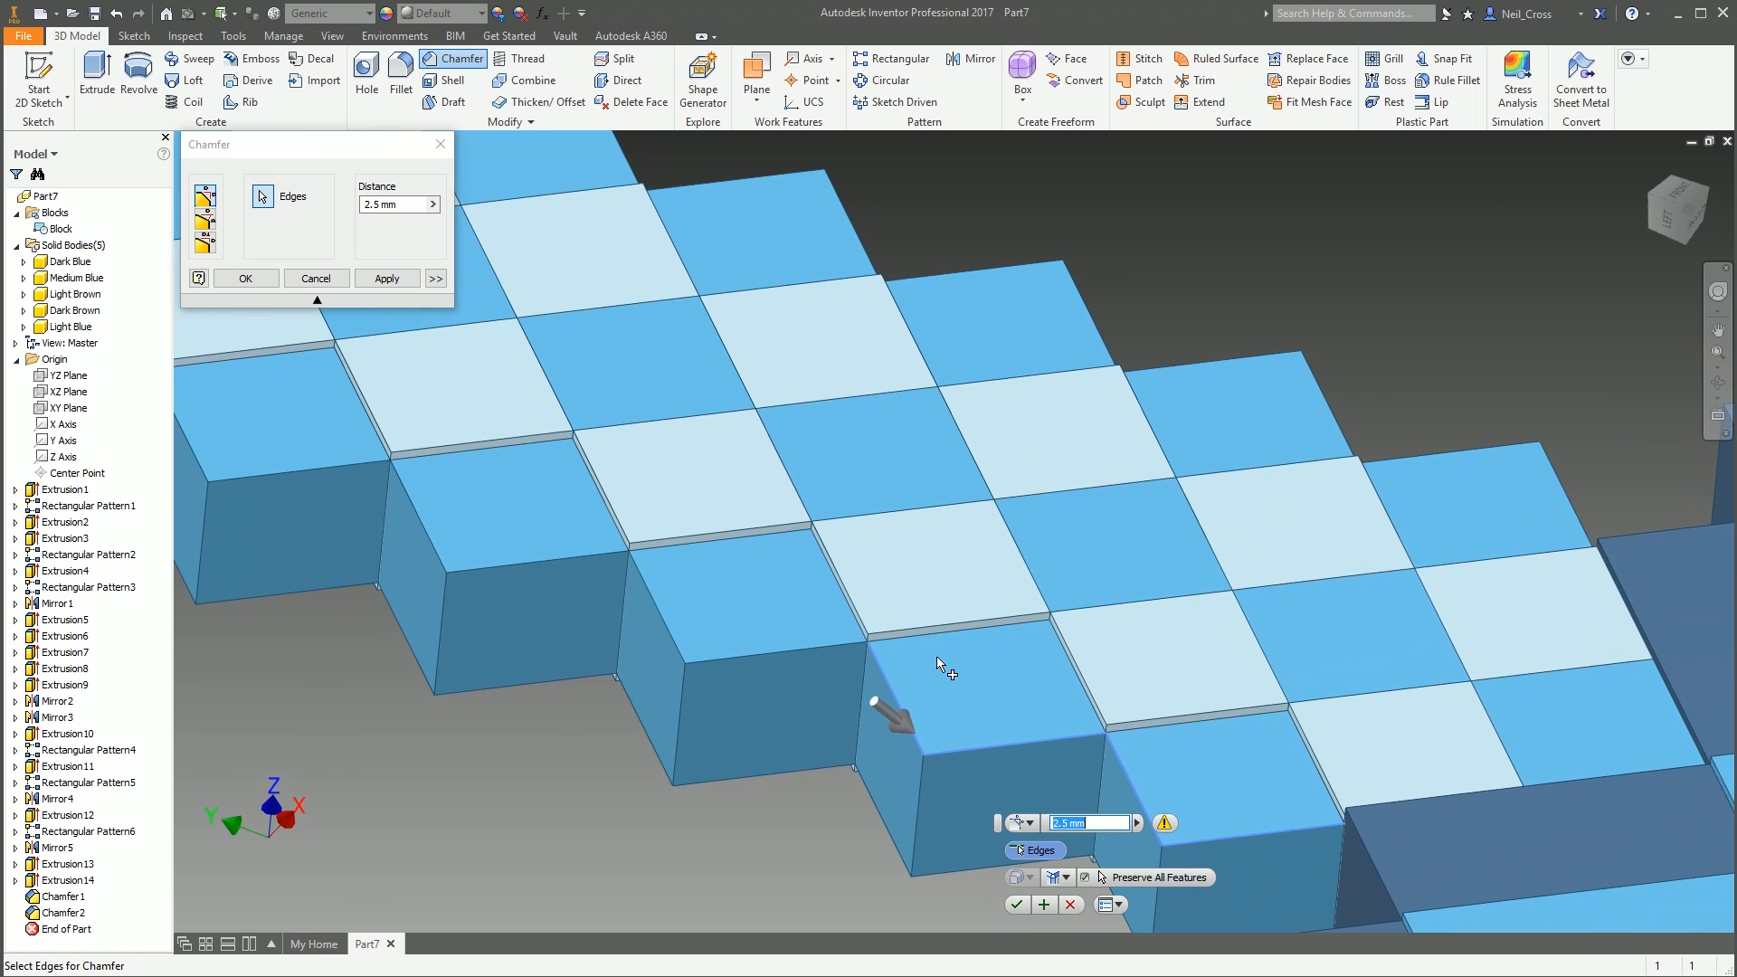
{"action": "left_click", "coordinate": [1077, 680]}
{"action": "left_click", "coordinate": [1137, 735]}
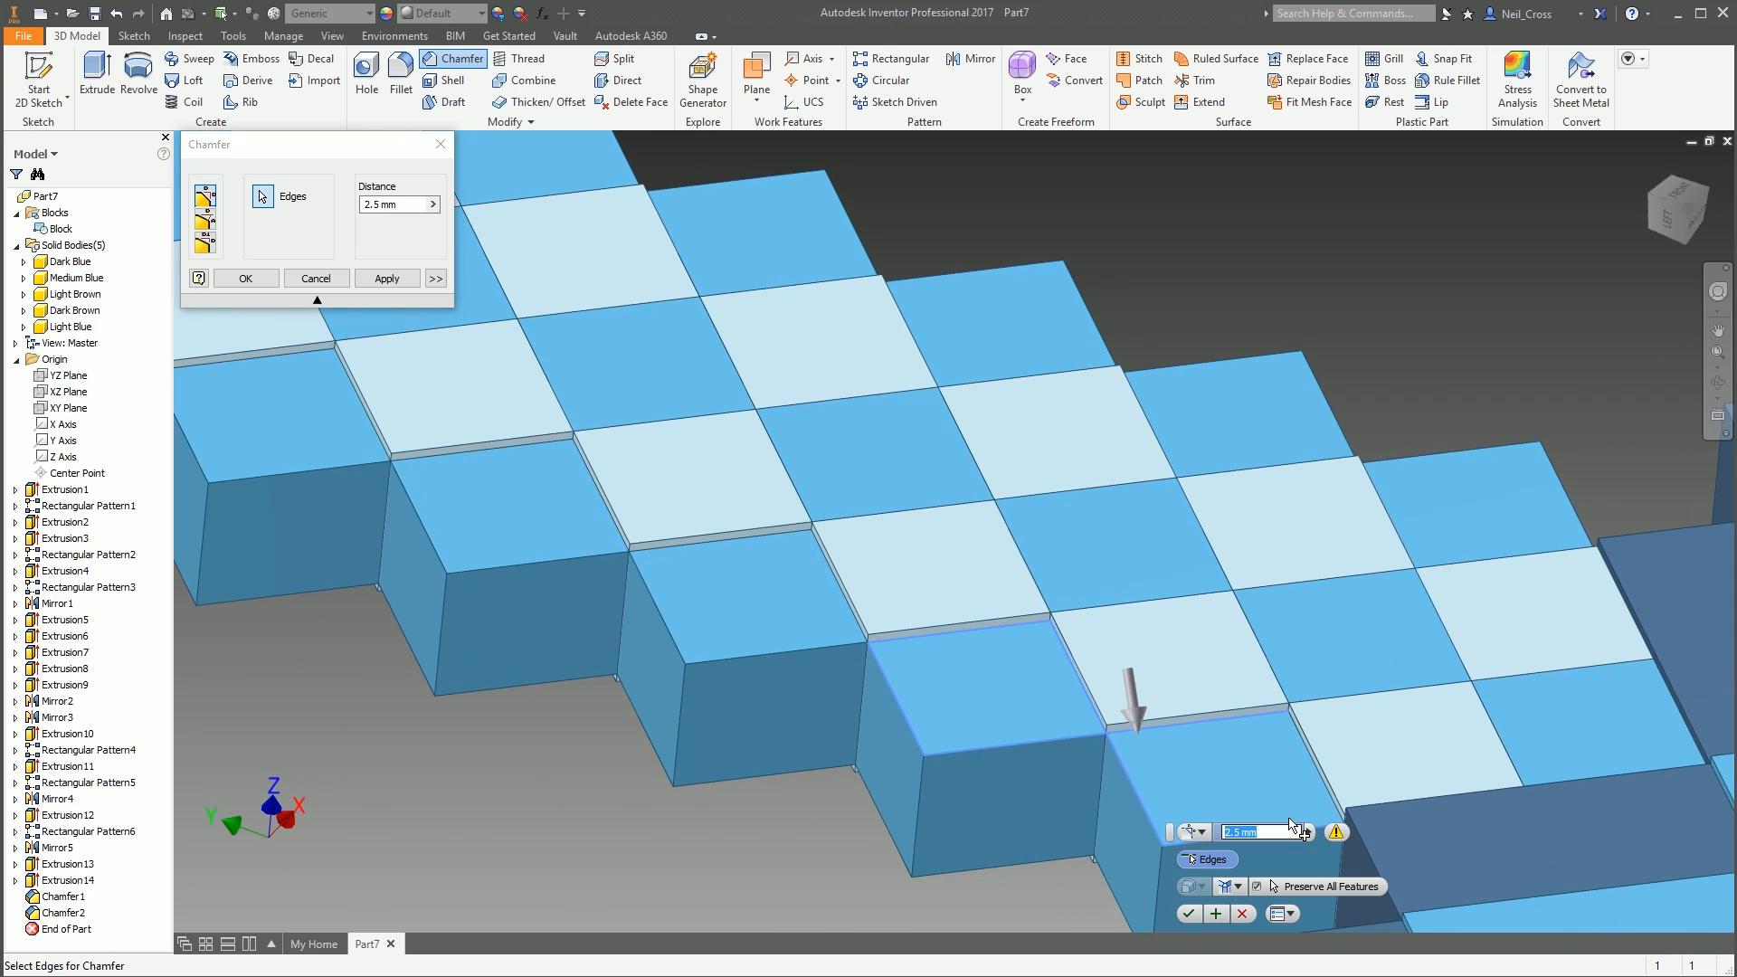
{"action": "middle_click_drag", "start_coordinate": [1137, 735], "coordinate": [1269, 731], "text": "shift"}
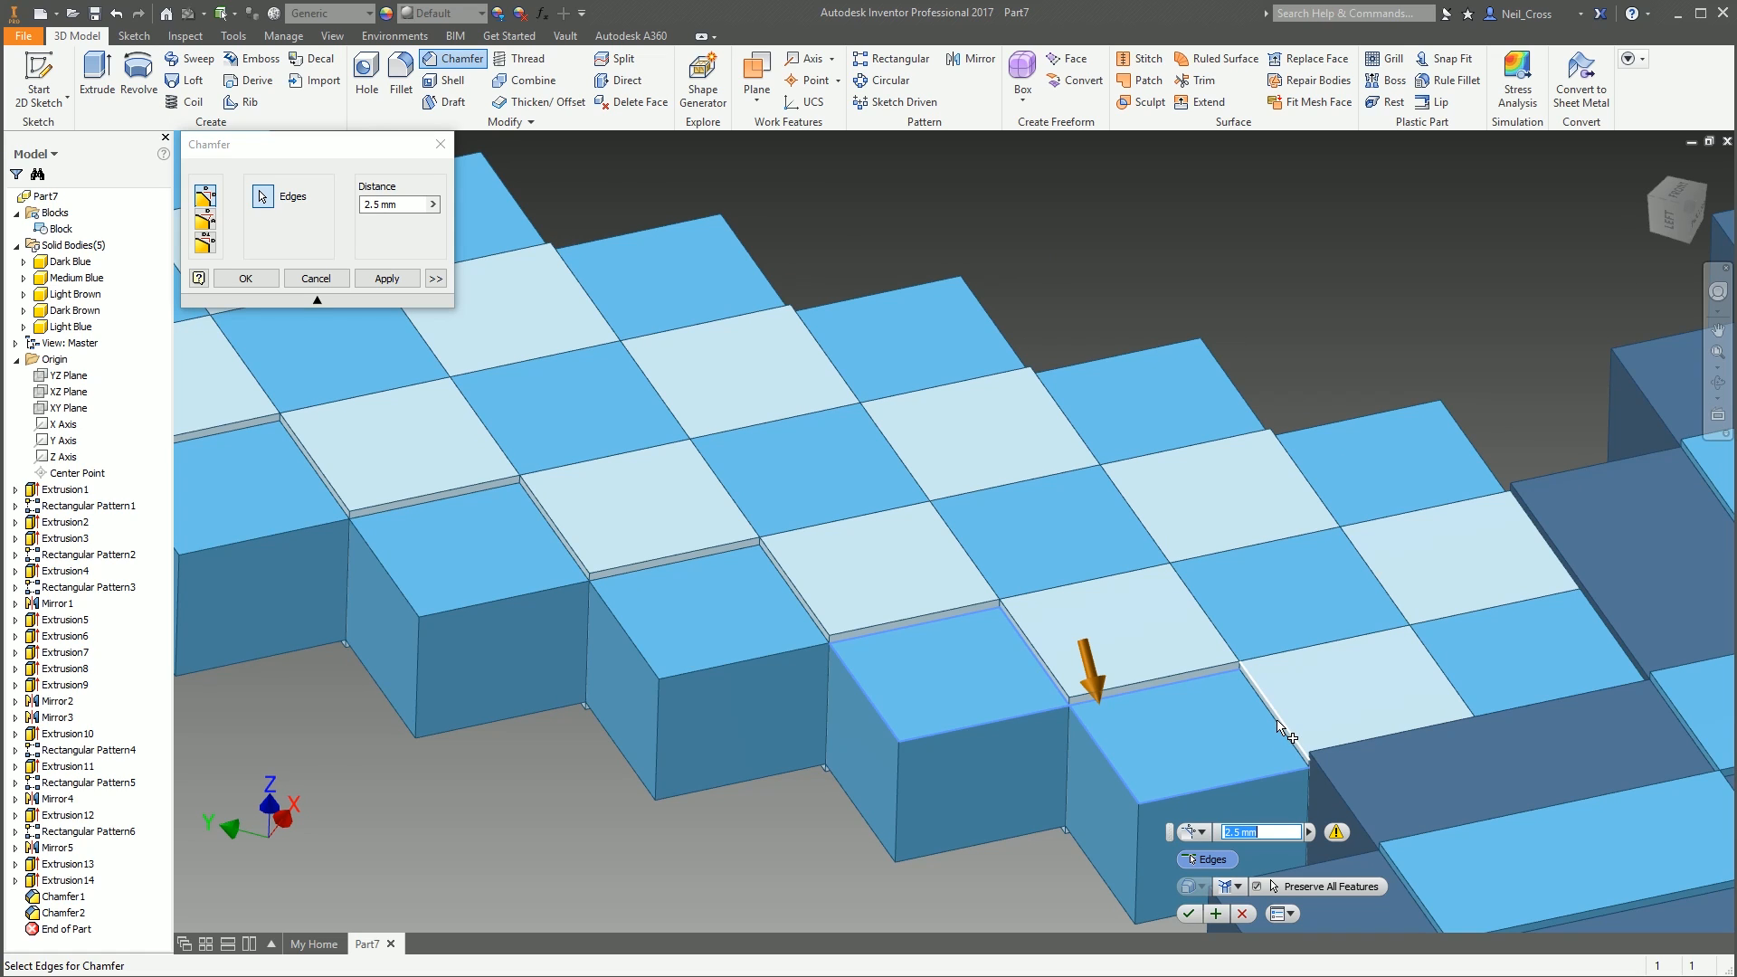
{"action": "left_click", "coordinate": [1285, 731]}
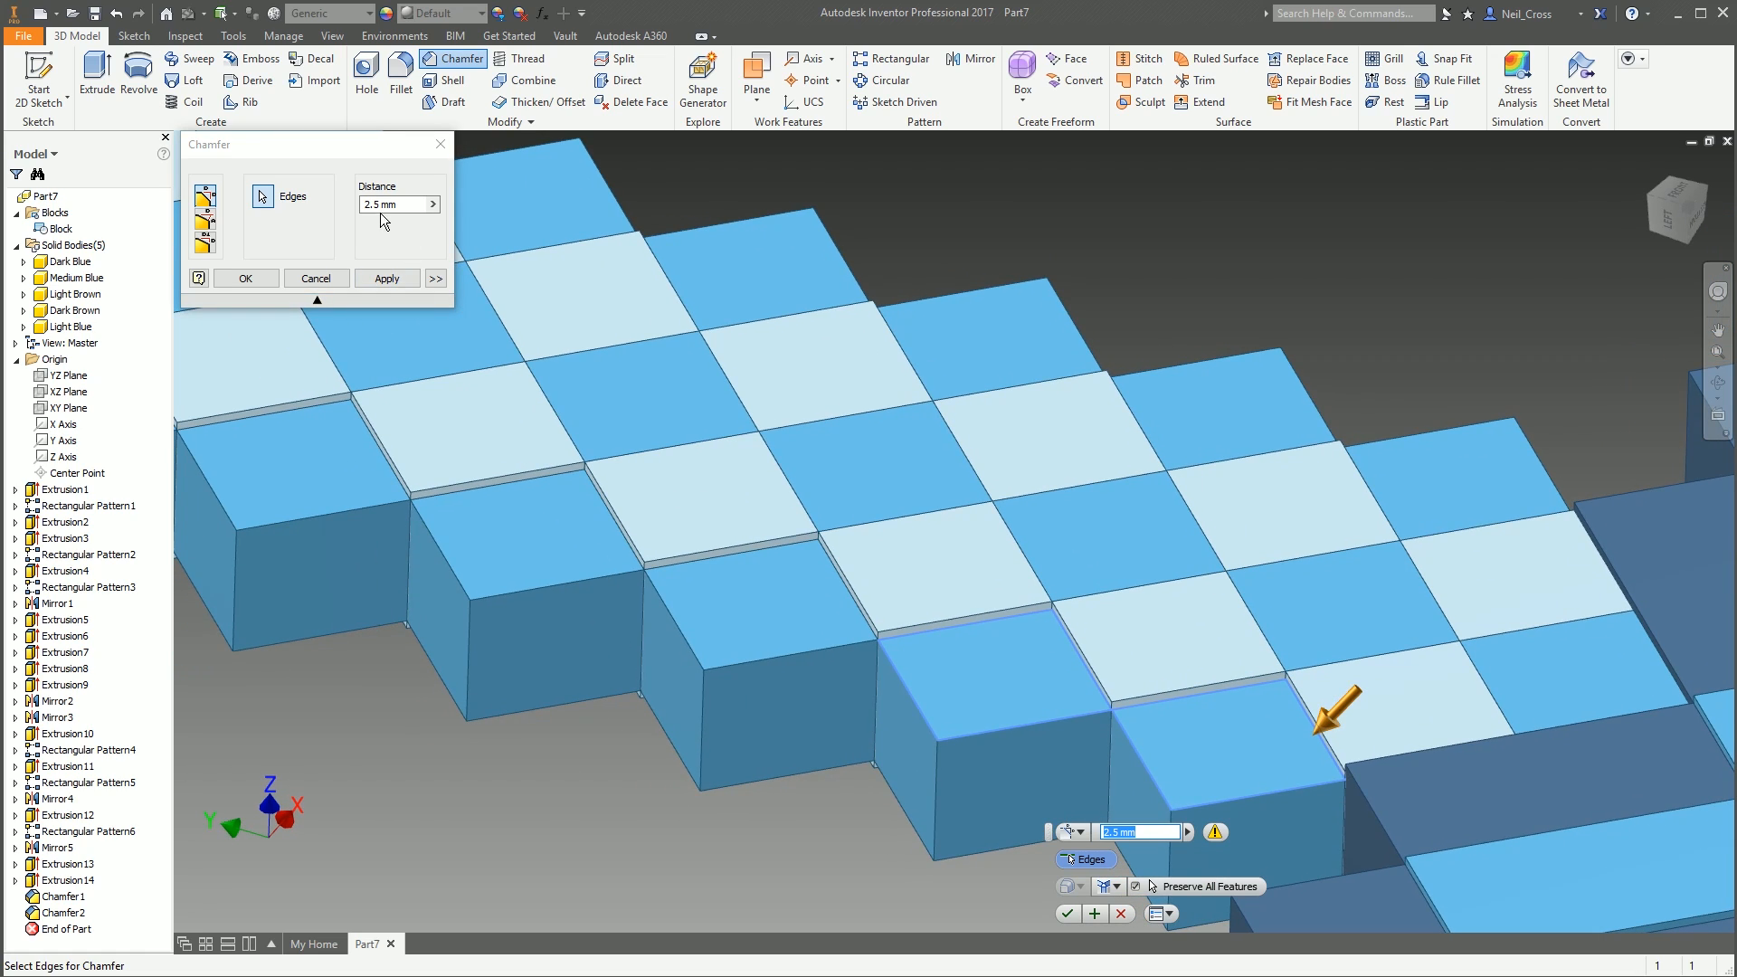
{"action": "left_click_drag", "start_coordinate": [379, 205], "coordinate": [278, 226]}
{"action": "type", "text": "1"}
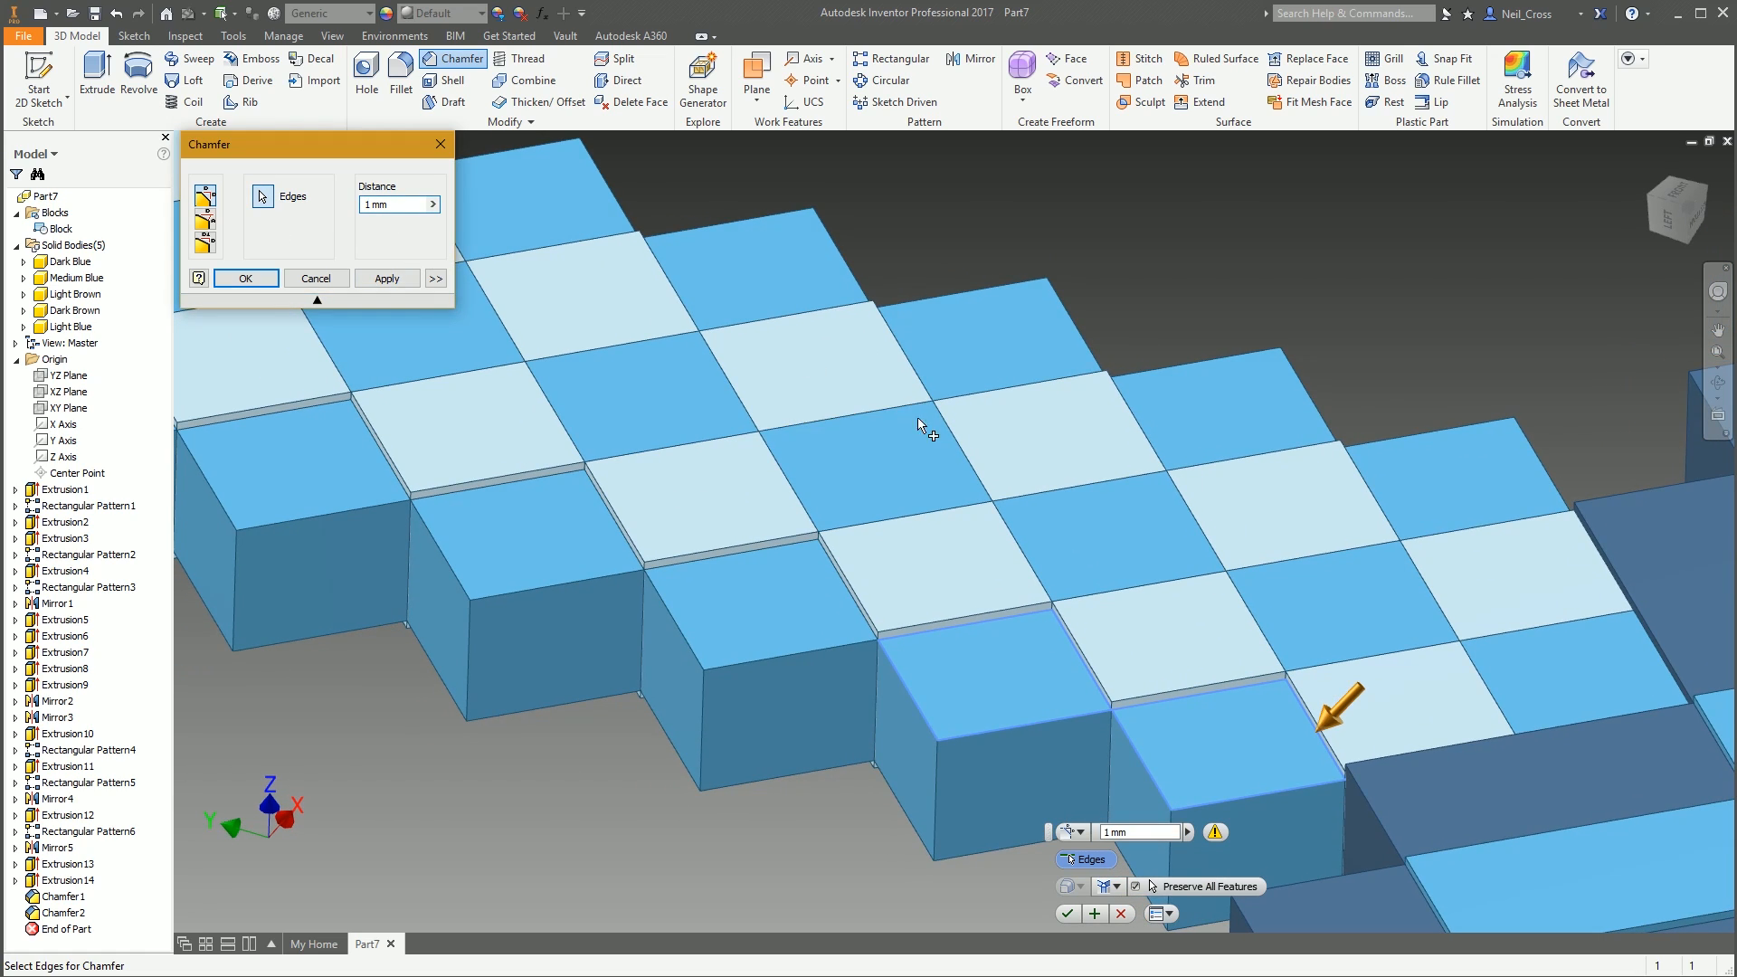
{"action": "scroll", "coordinate": [1300, 757], "scroll_direction": "down", "scroll_amount": 5}
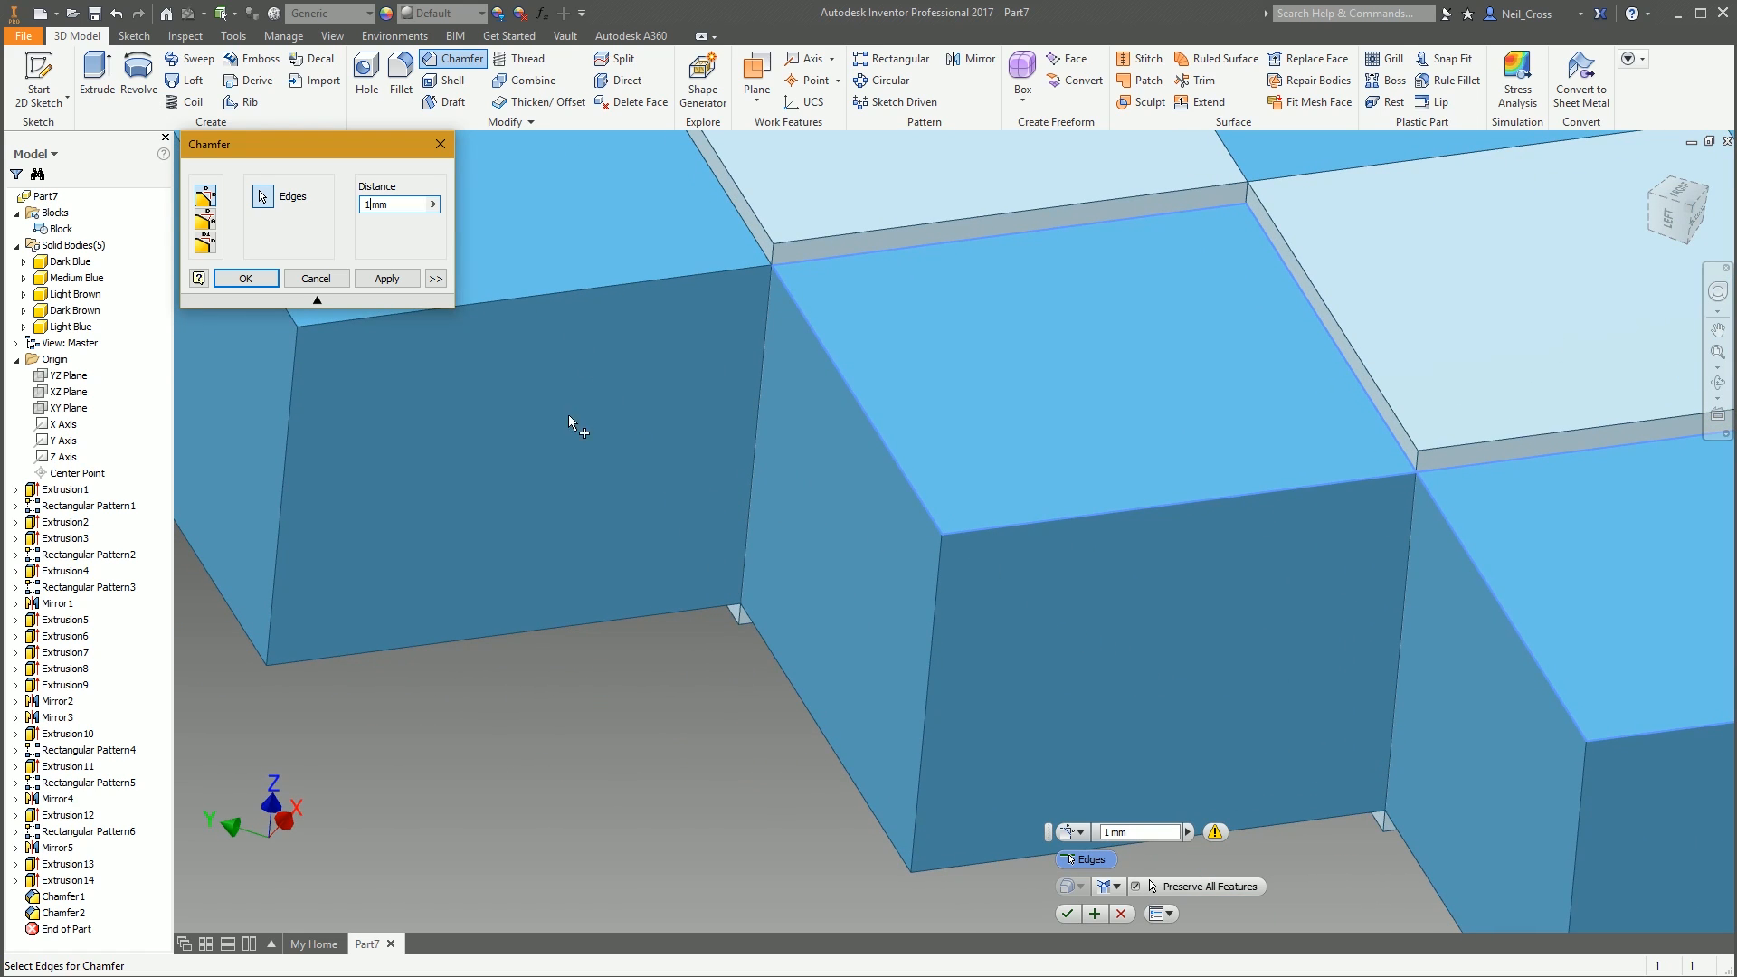
{"action": "left_click", "coordinate": [334, 281]}
Save the finished sword part to the Desktop as MC Sword
{"action": "scroll", "coordinate": [660, 431], "scroll_direction": "up", "scroll_amount": 6}
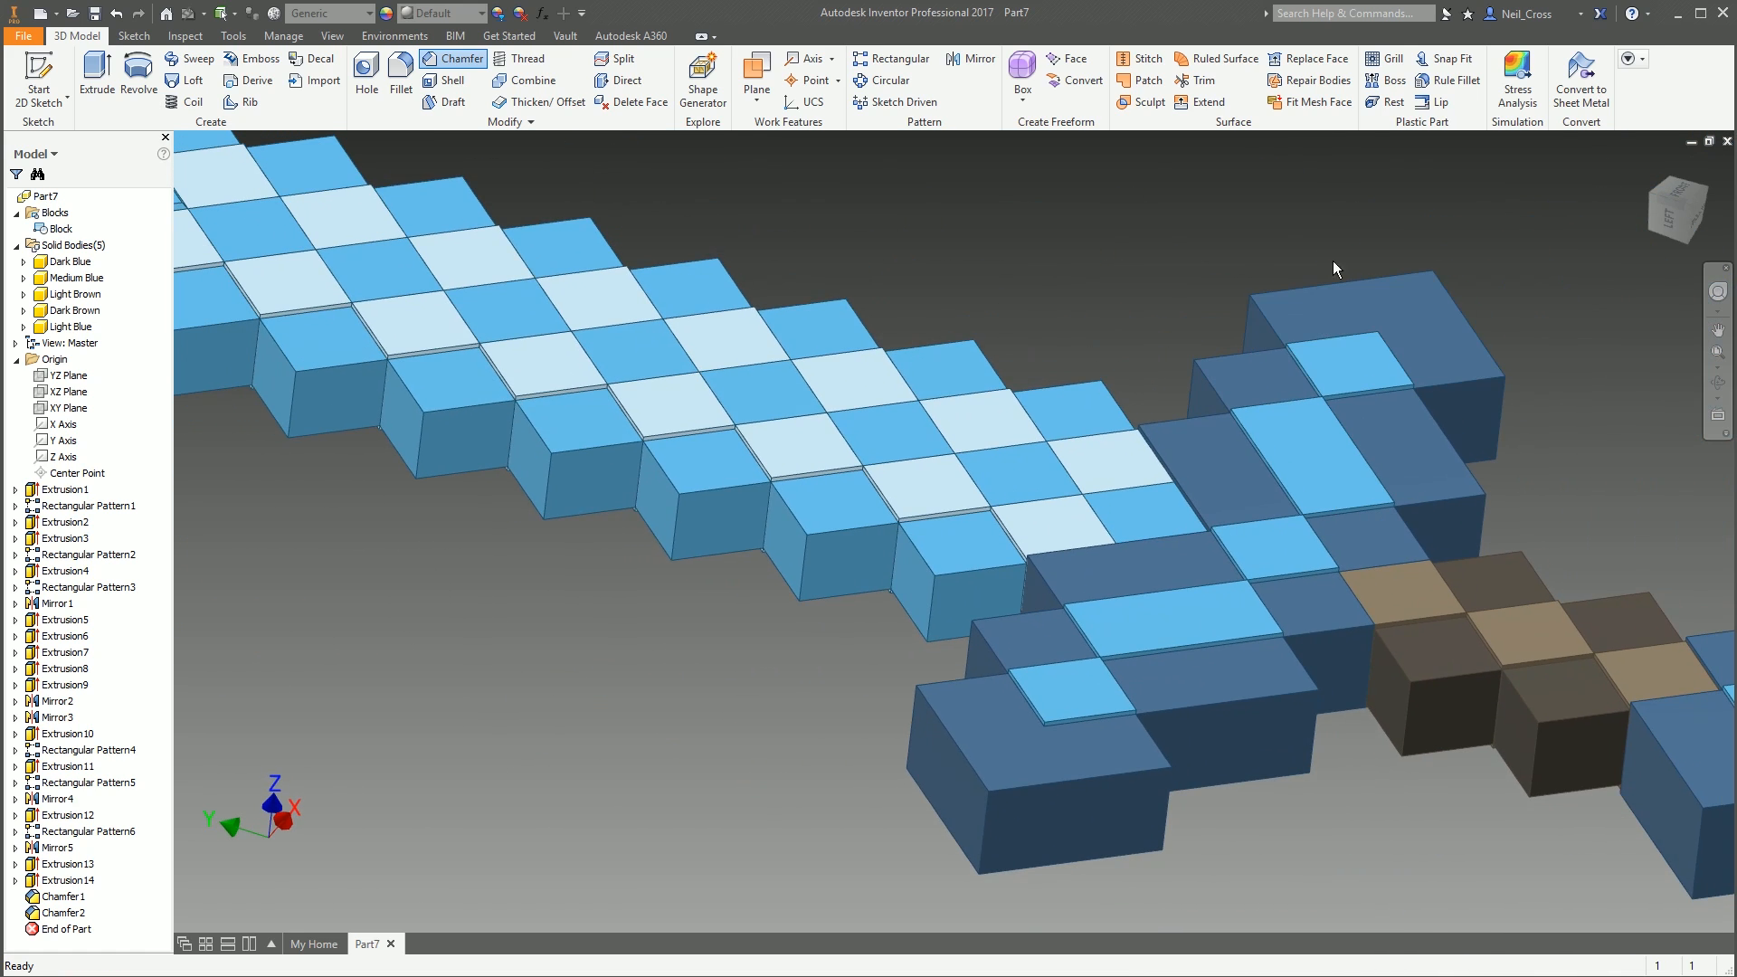
{"action": "scroll", "coordinate": [1218, 302], "scroll_direction": "down", "scroll_amount": 1}
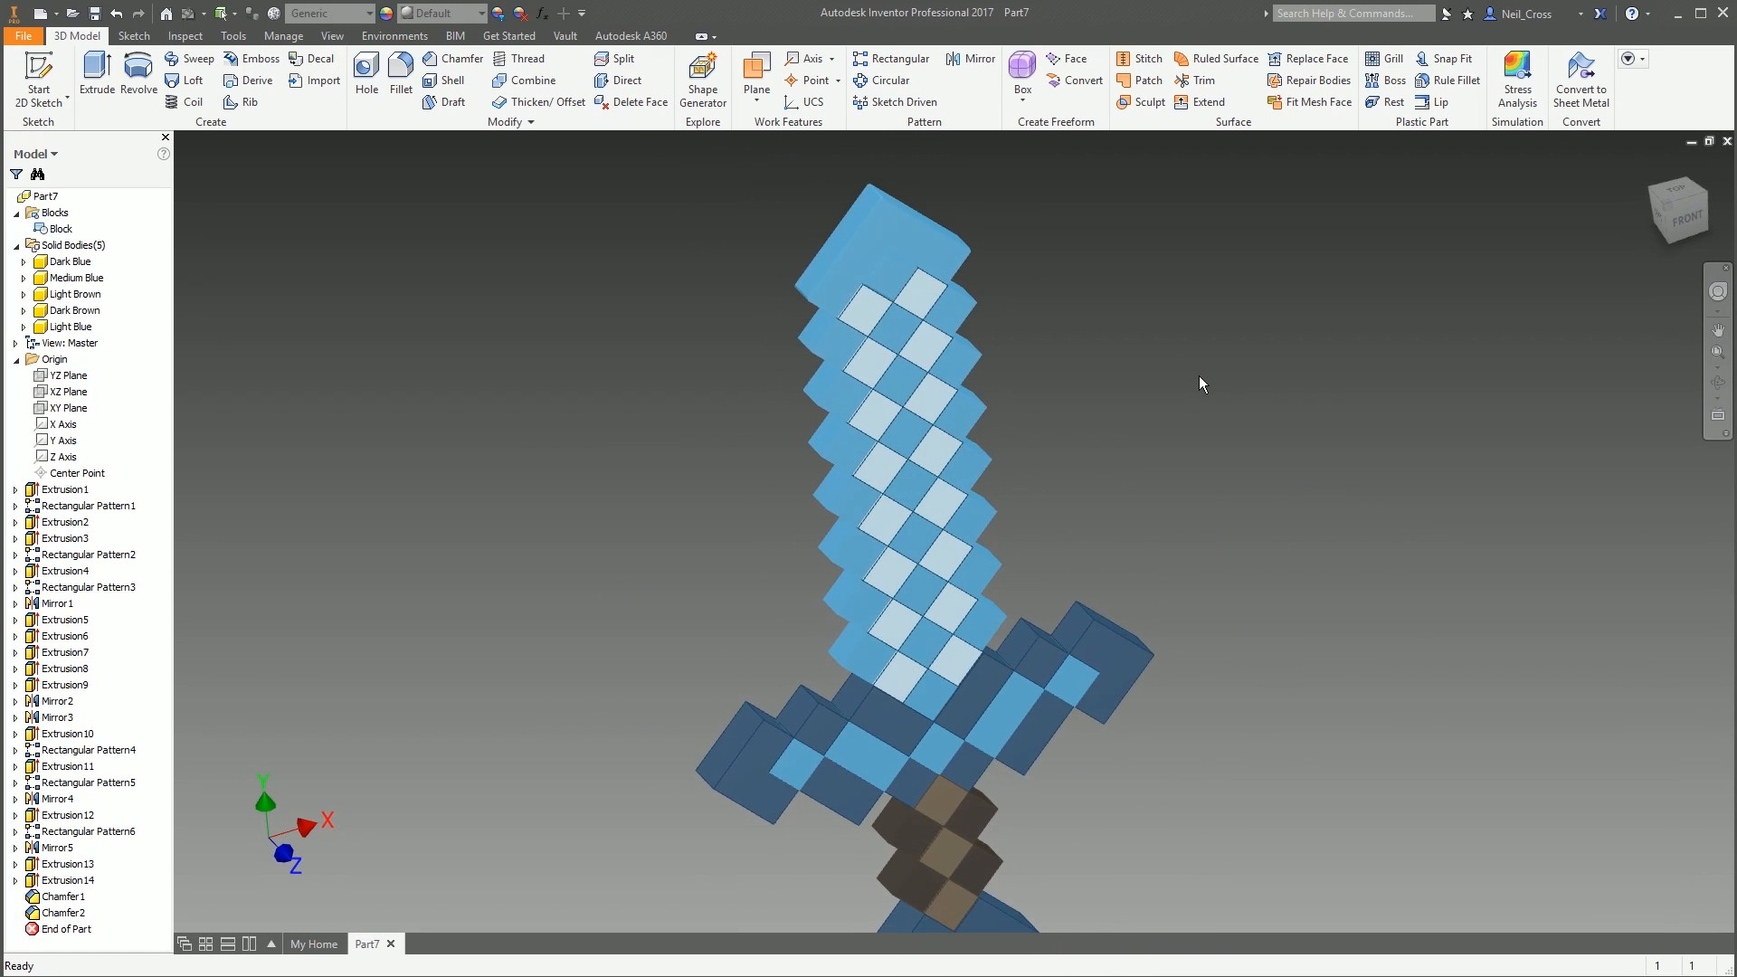
{"action": "left_click", "coordinate": [95, 14]}
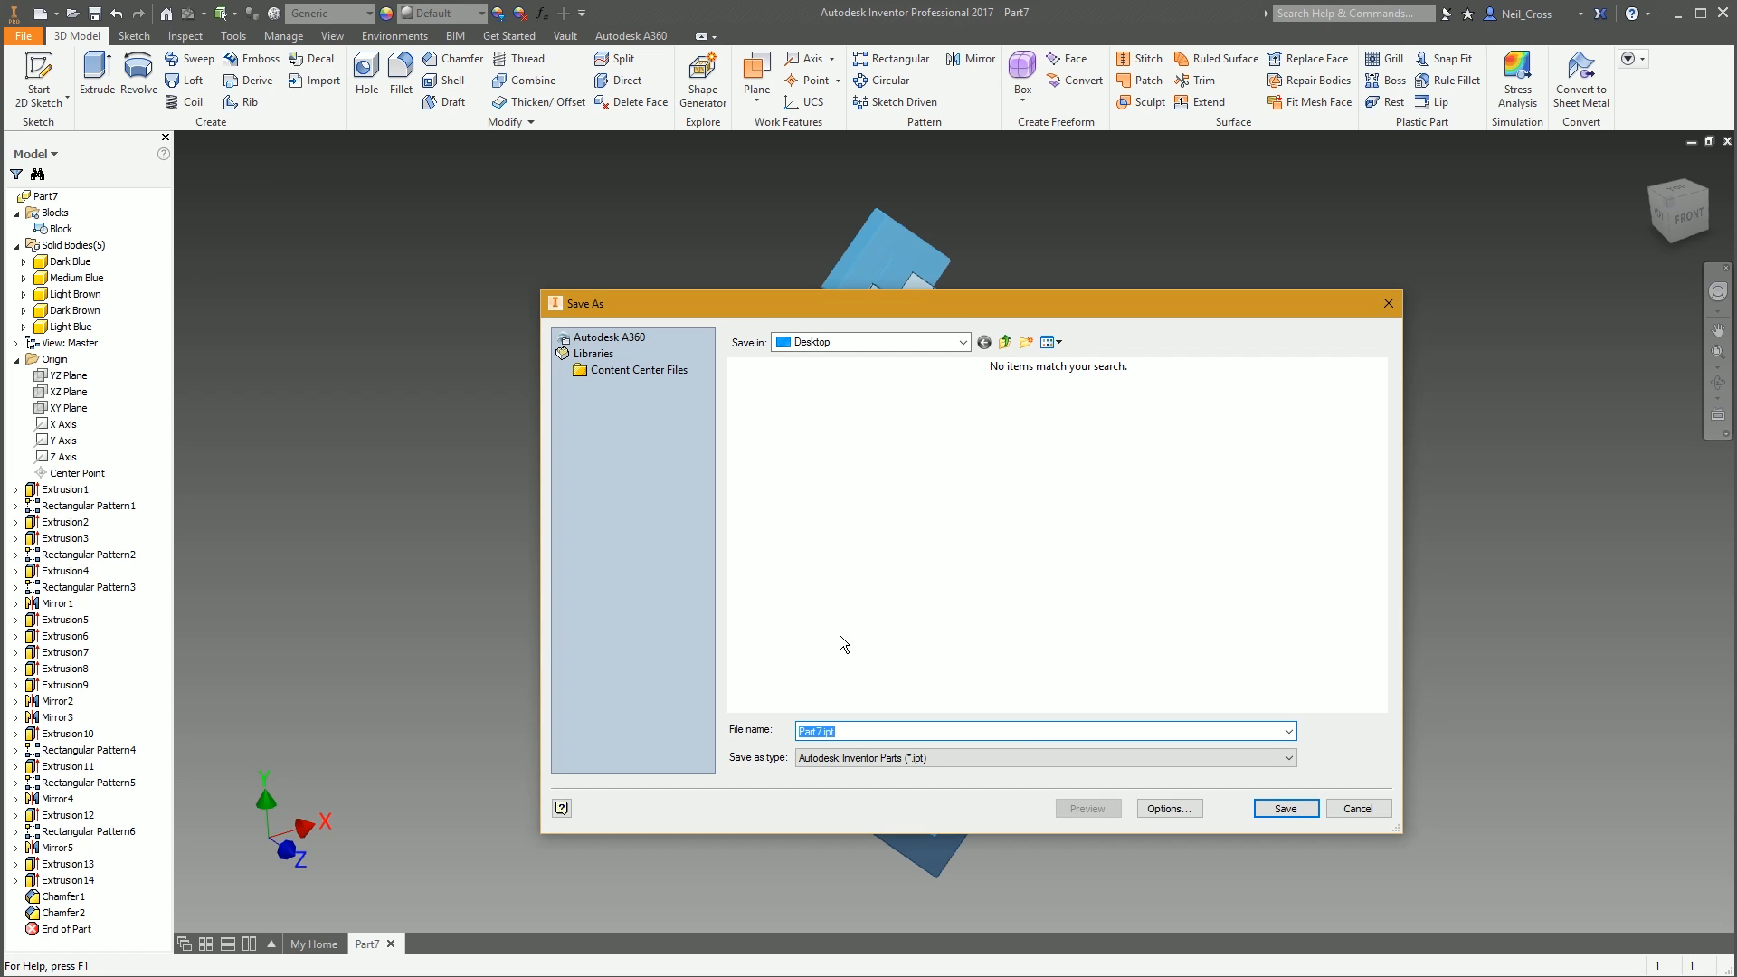
{"action": "type", "text": "MC Sword"}
{"action": "key", "text": "Return"}
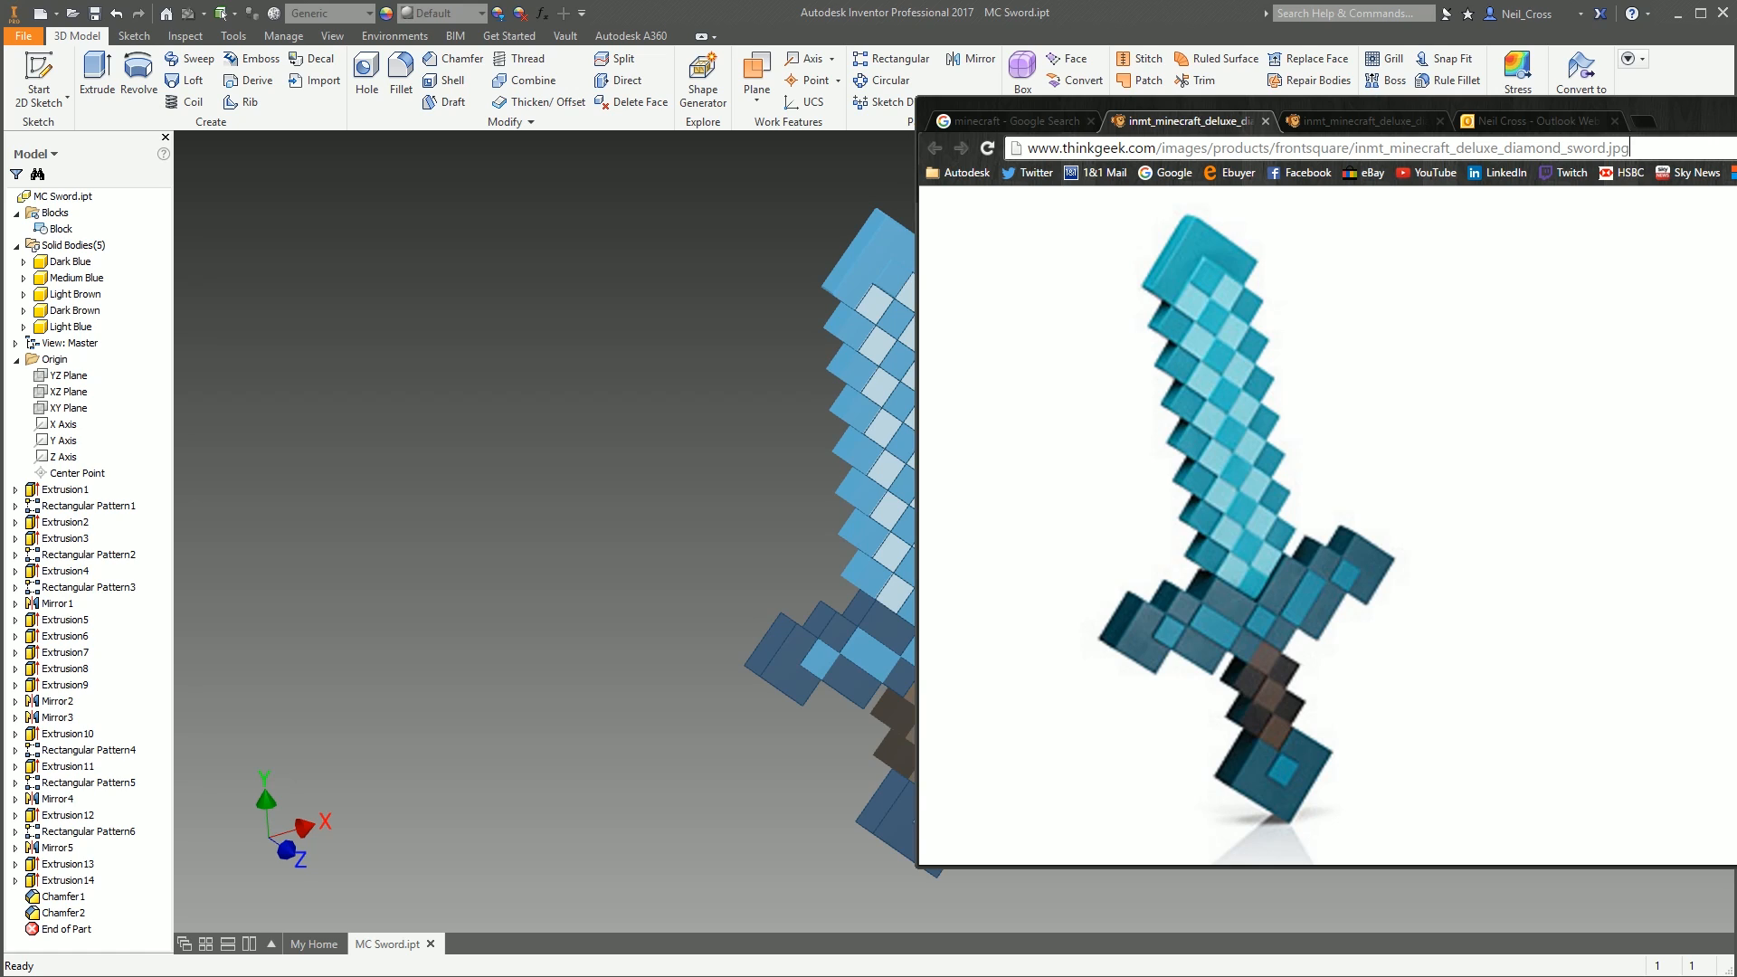
{"action": "middle_click_drag", "start_coordinate": [1410, 496], "coordinate": [1424, 483], "text": "shift"}
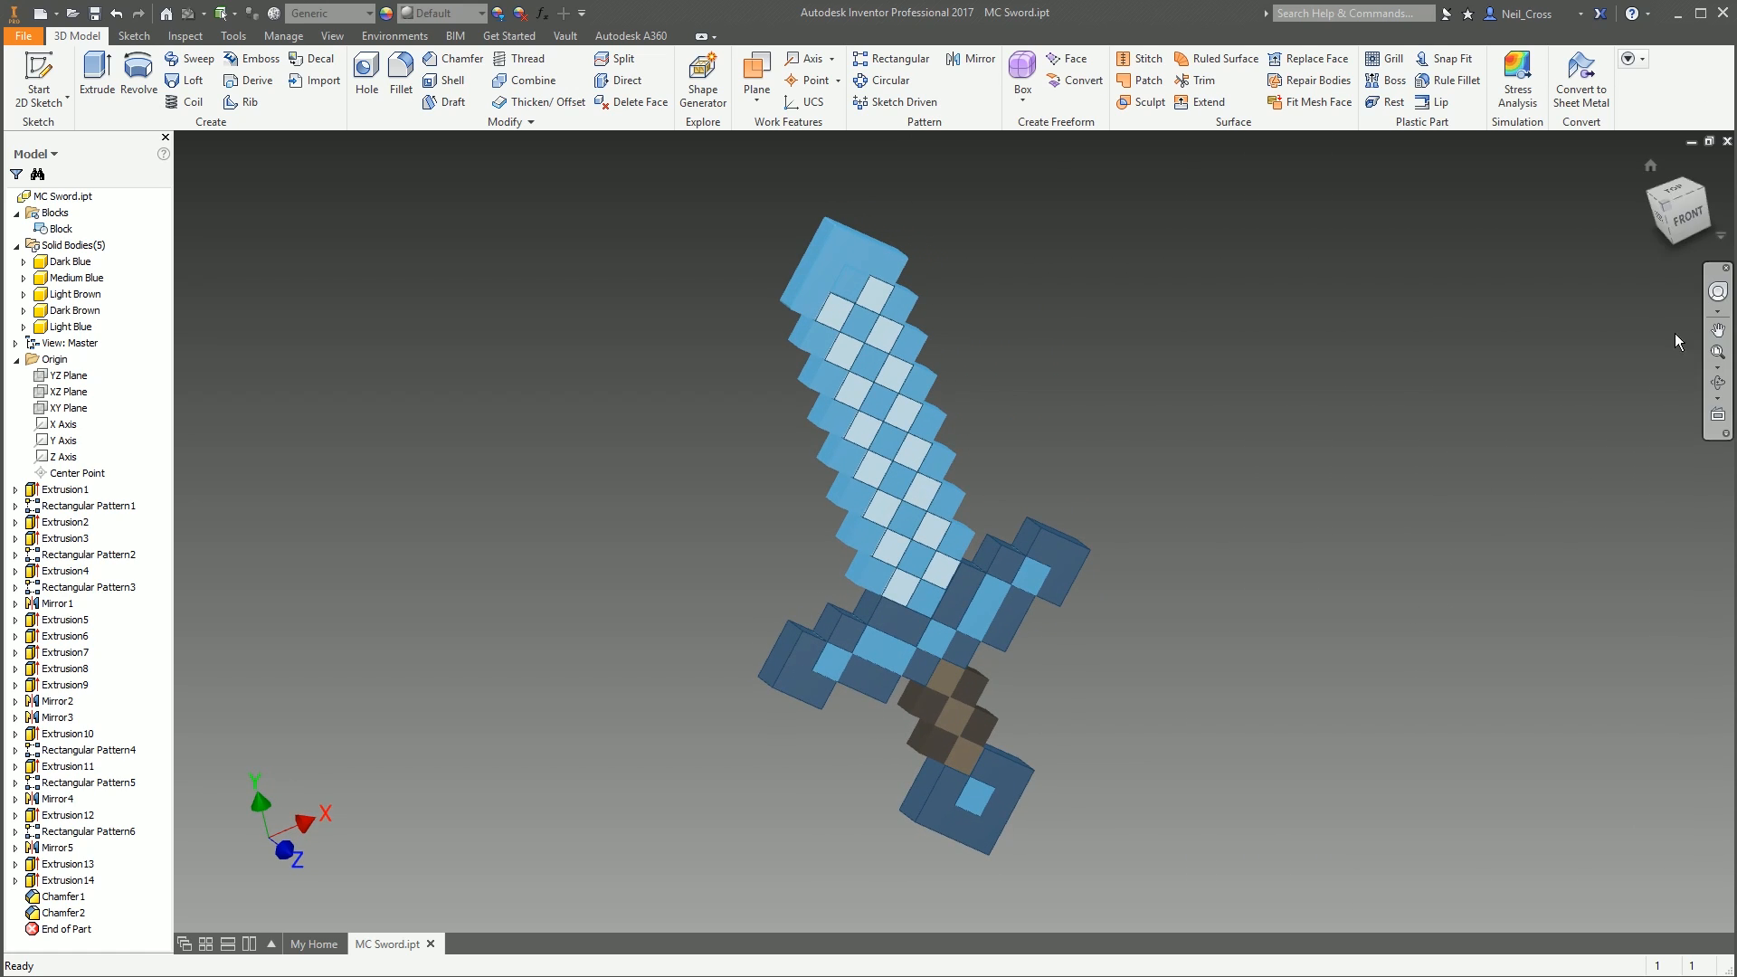
Face the sword from the front and turn on the ground plane beneath it
{"action": "left_click", "coordinate": [1686, 214]}
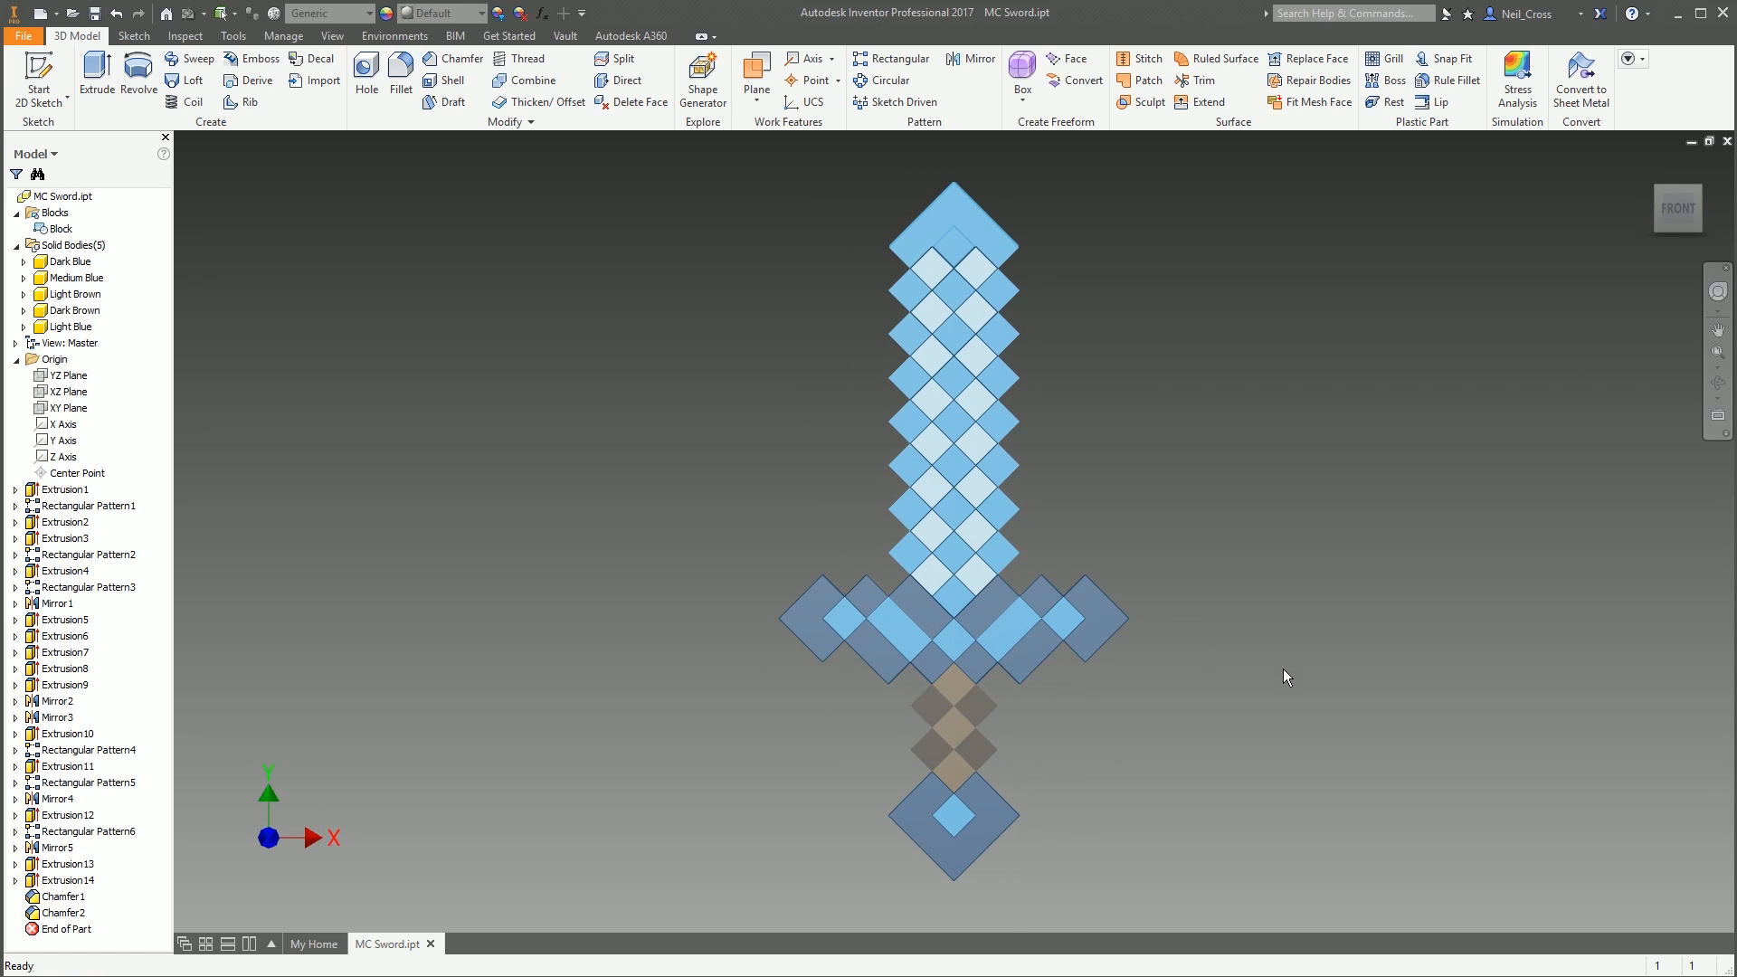
{"action": "scroll", "coordinate": [1447, 402], "scroll_direction": "down", "scroll_amount": 3}
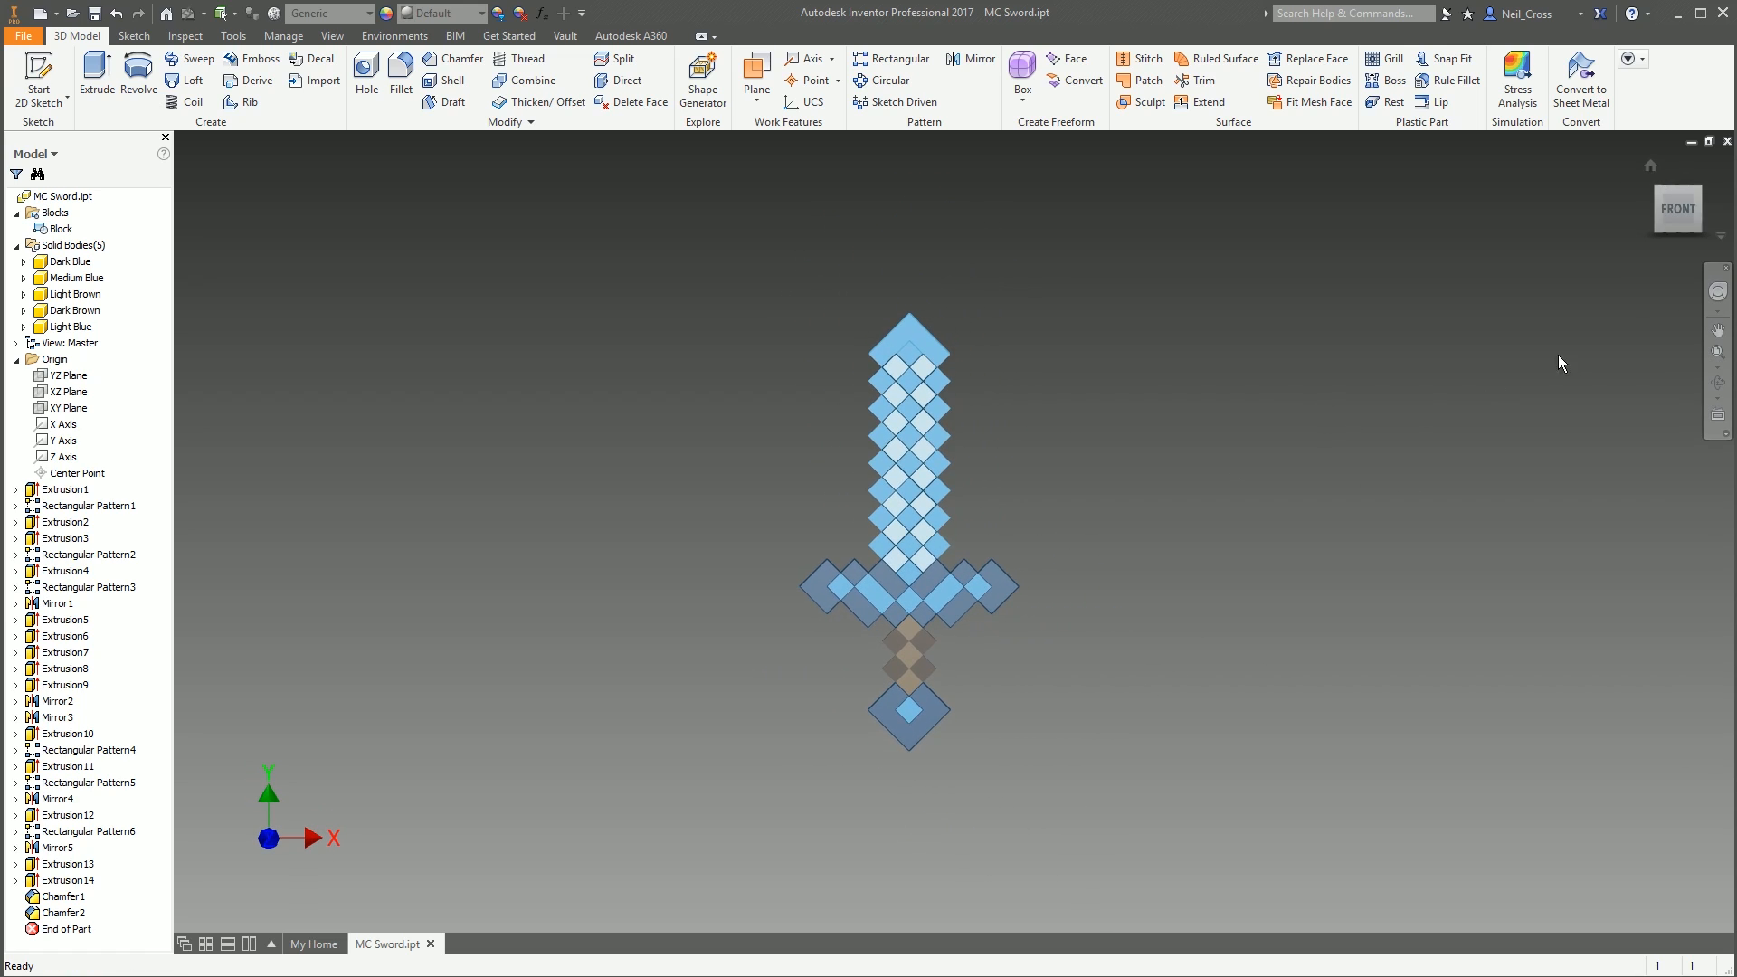
{"action": "left_click", "coordinate": [322, 35]}
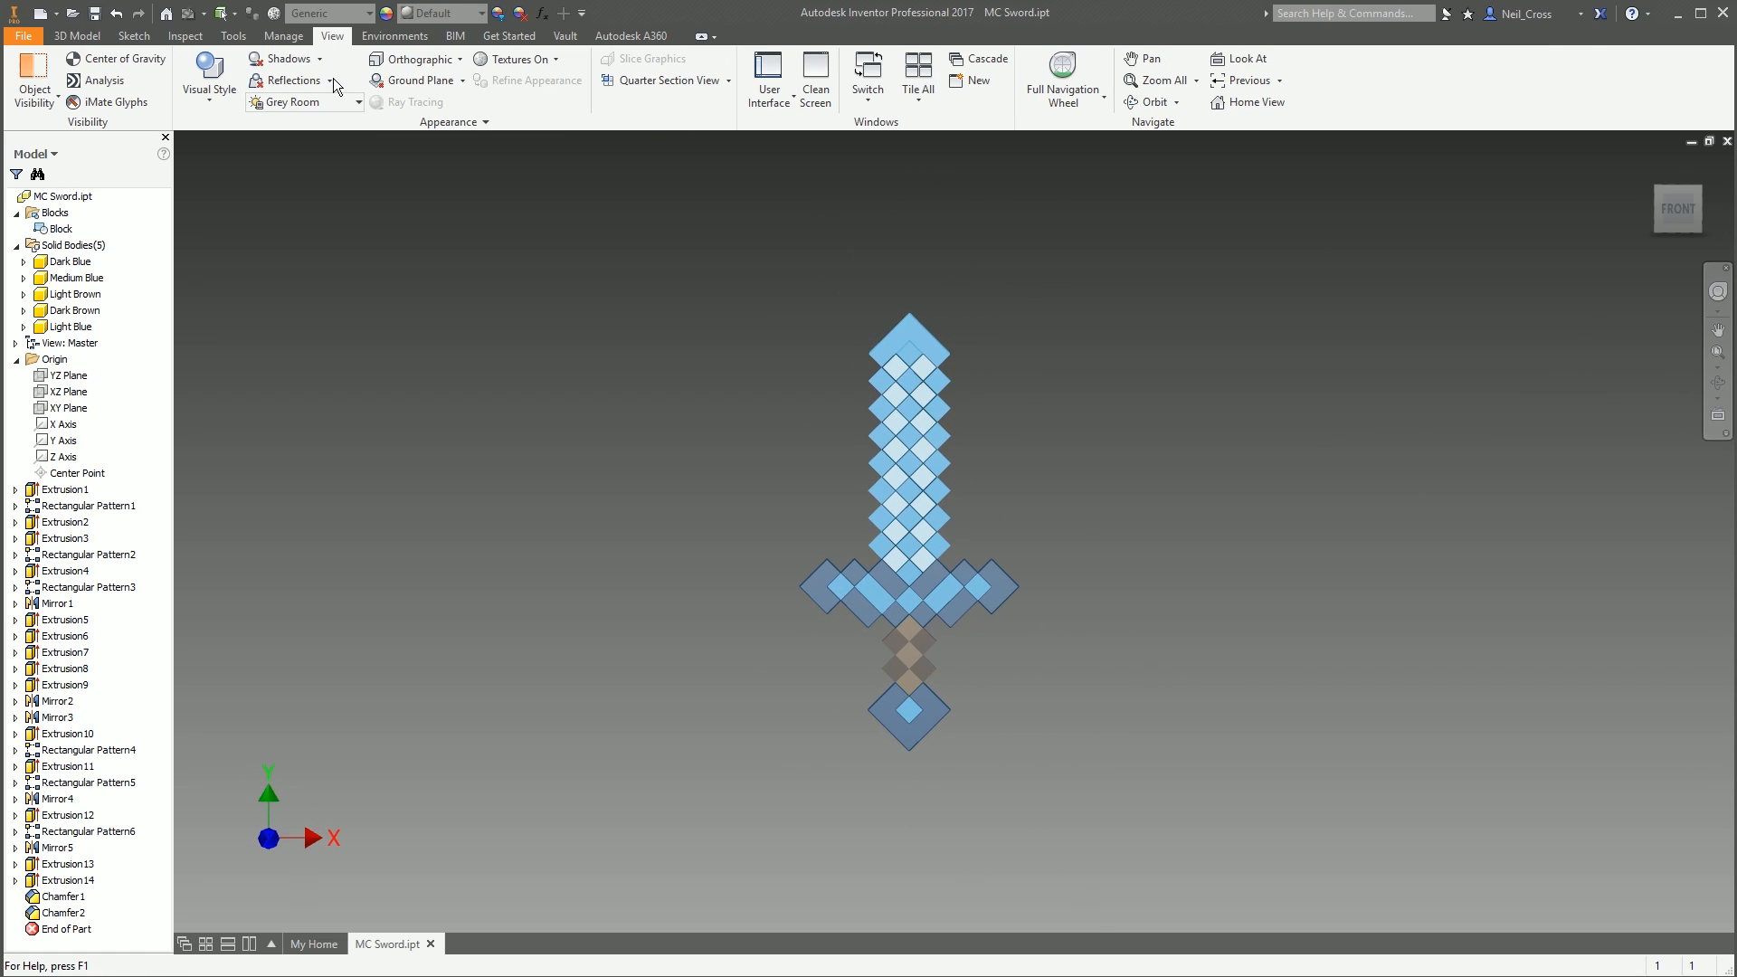
{"action": "left_click", "coordinate": [417, 80]}
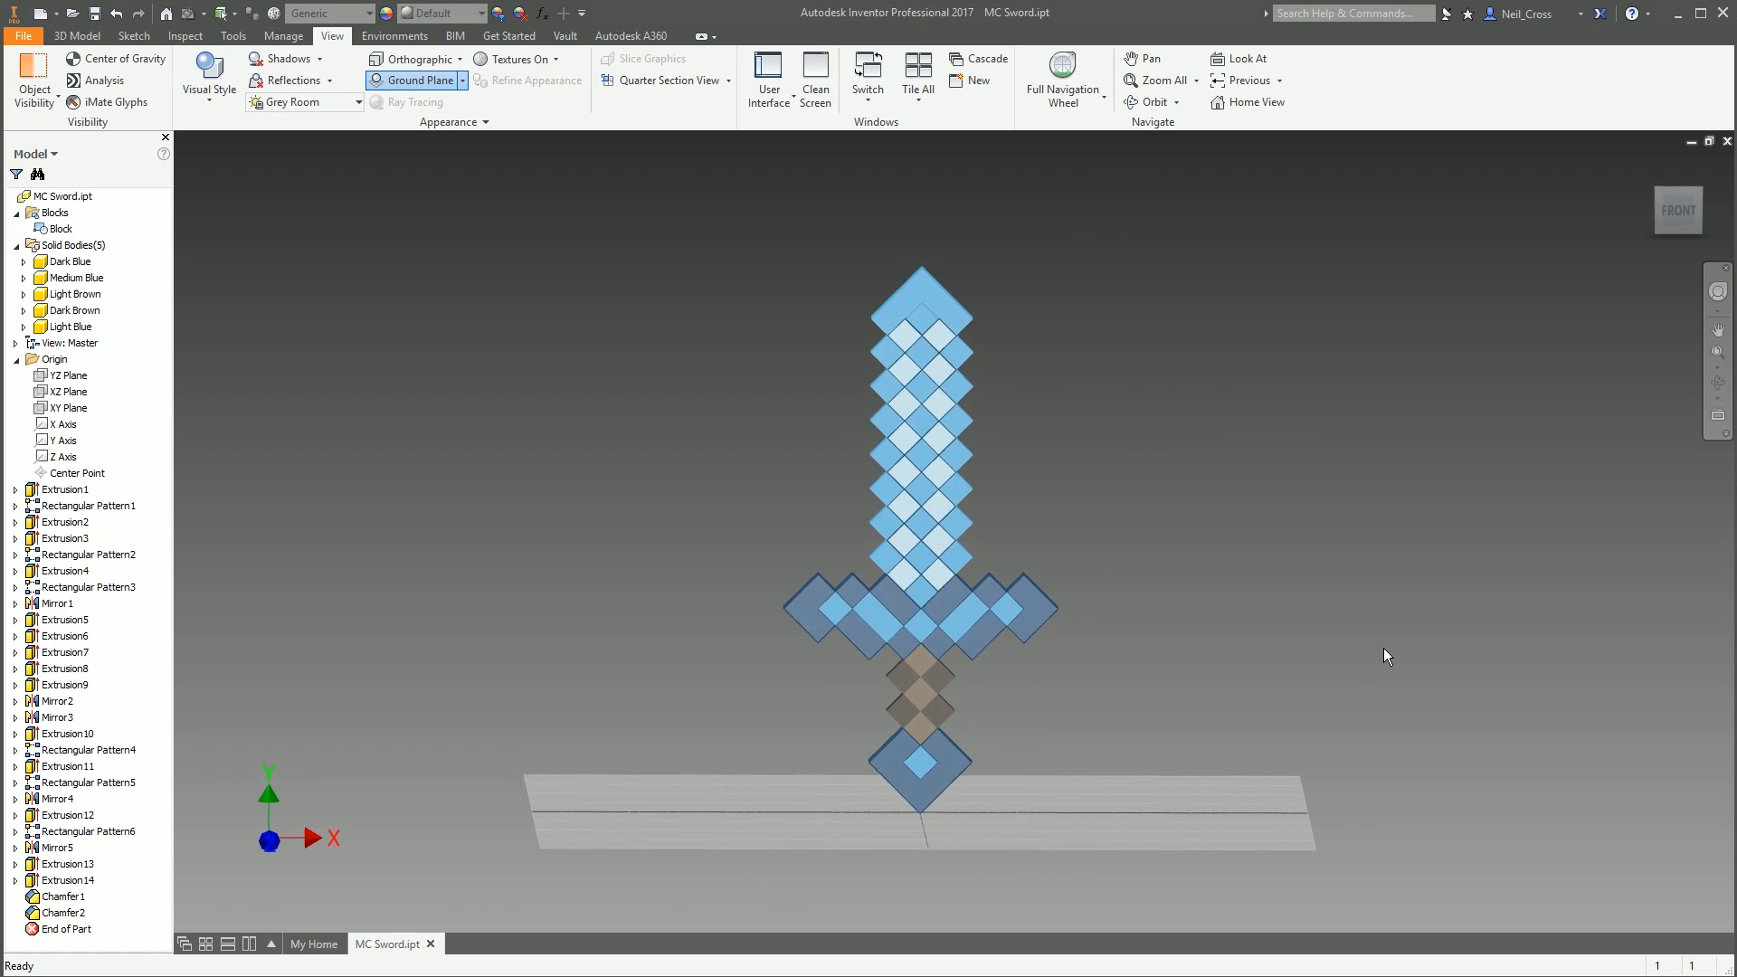
{"action": "middle_click_drag", "start_coordinate": [1386, 558], "coordinate": [1386, 557]}
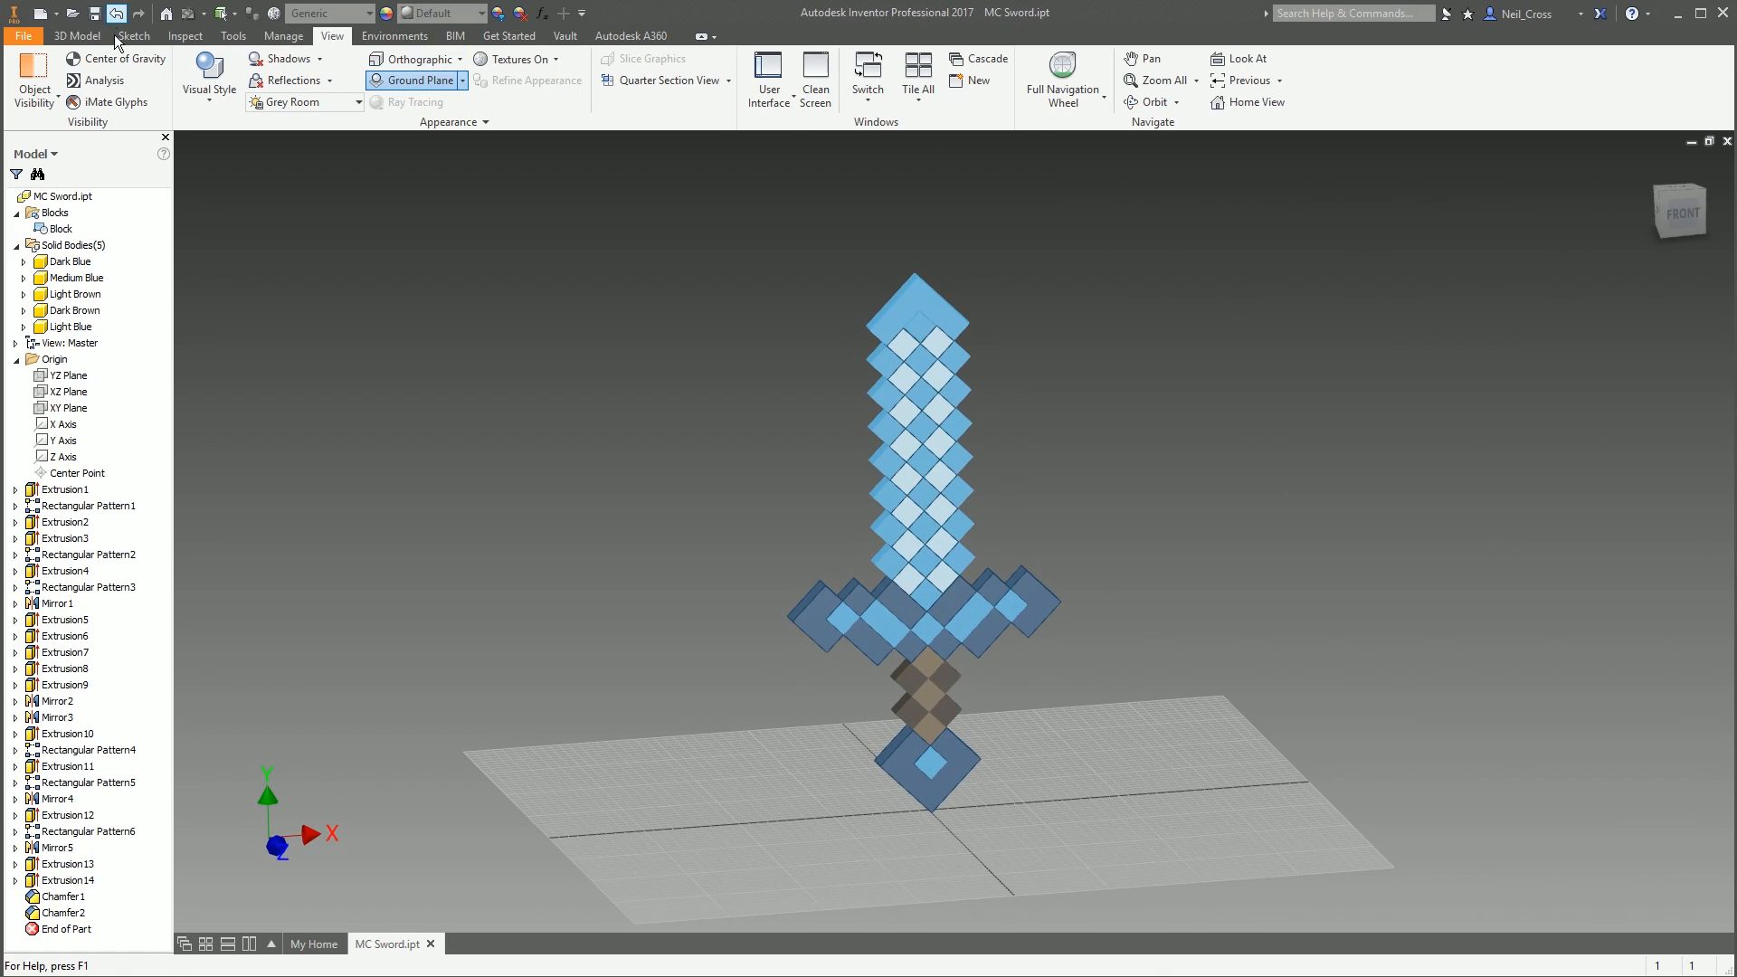
Start a Direct Edit rotation on solids and select all five bodies: Dark Blue, Medium Blue, Light Blue, Dark Brown and Light Brown
{"action": "left_click", "coordinate": [87, 36]}
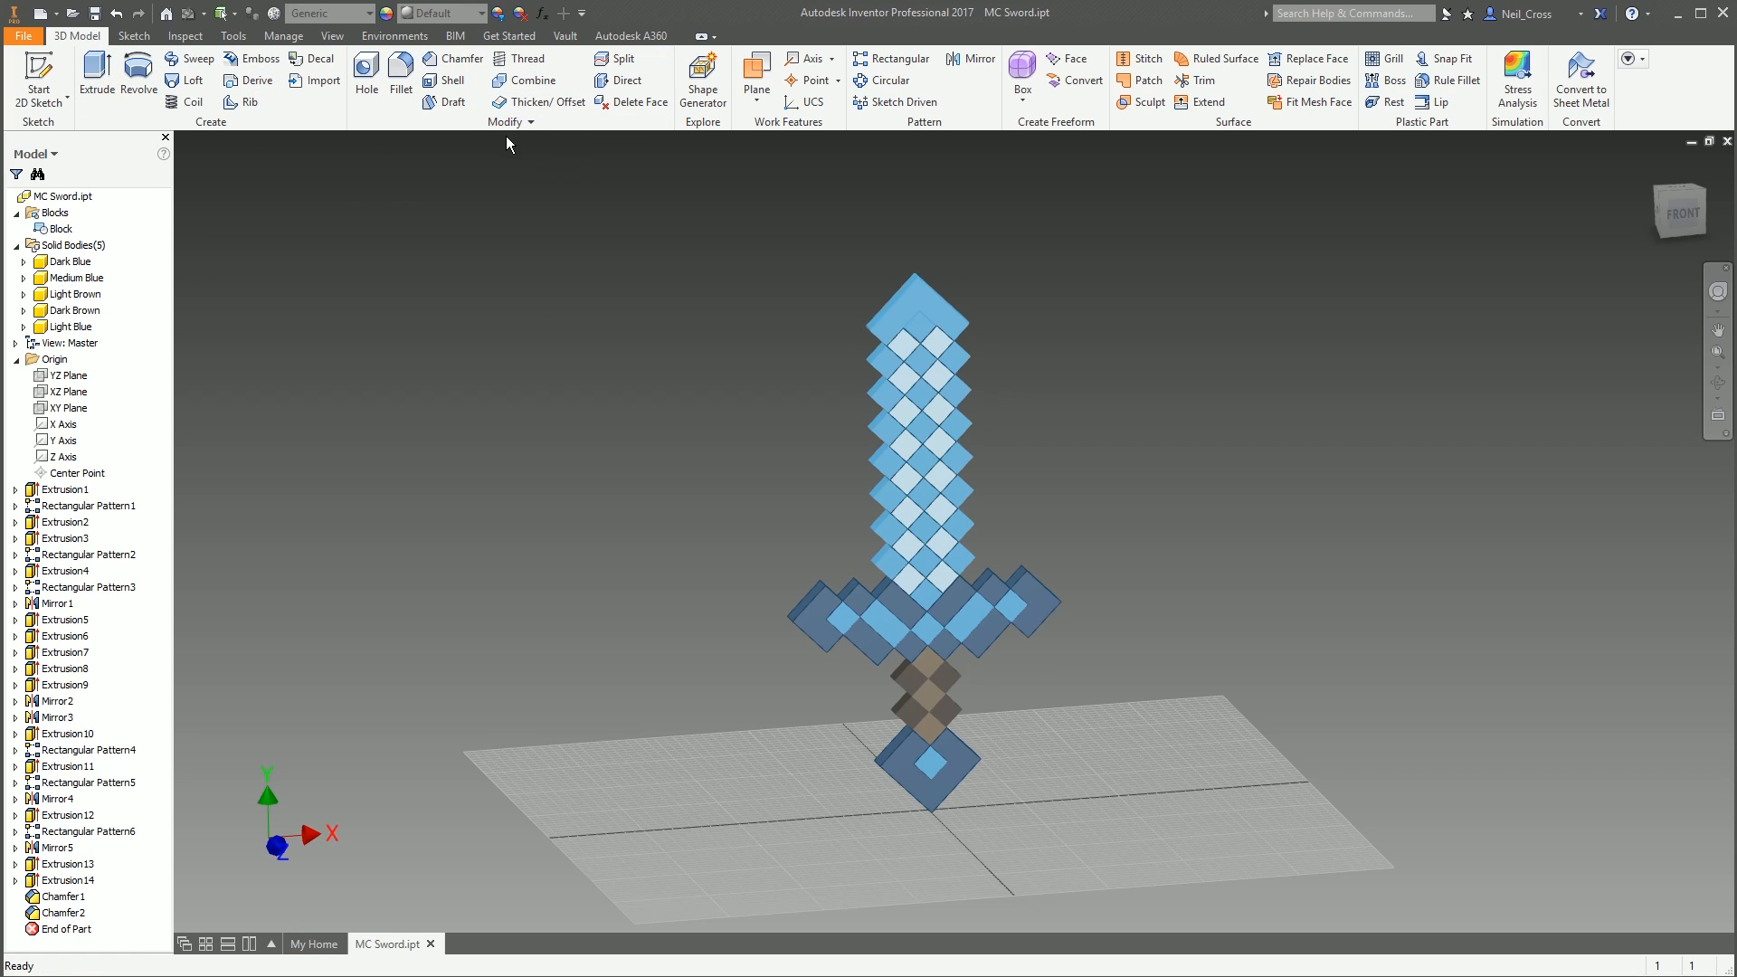
{"action": "left_click", "coordinate": [636, 85]}
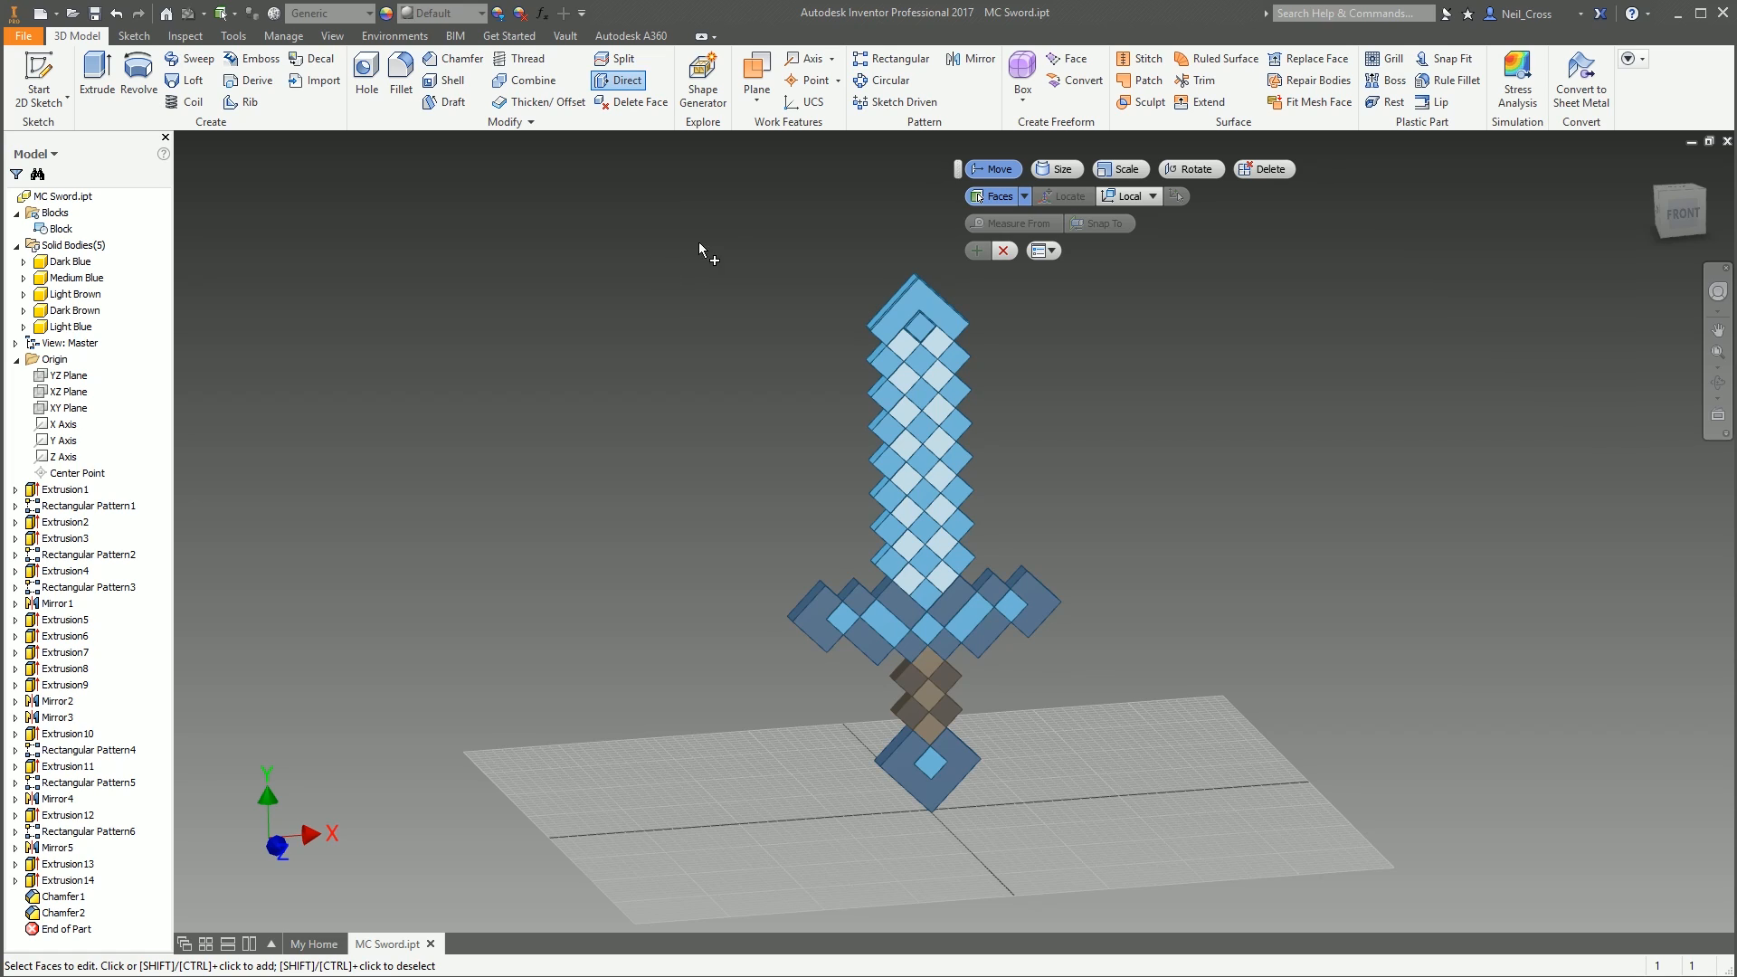
{"action": "left_click", "coordinate": [1202, 177]}
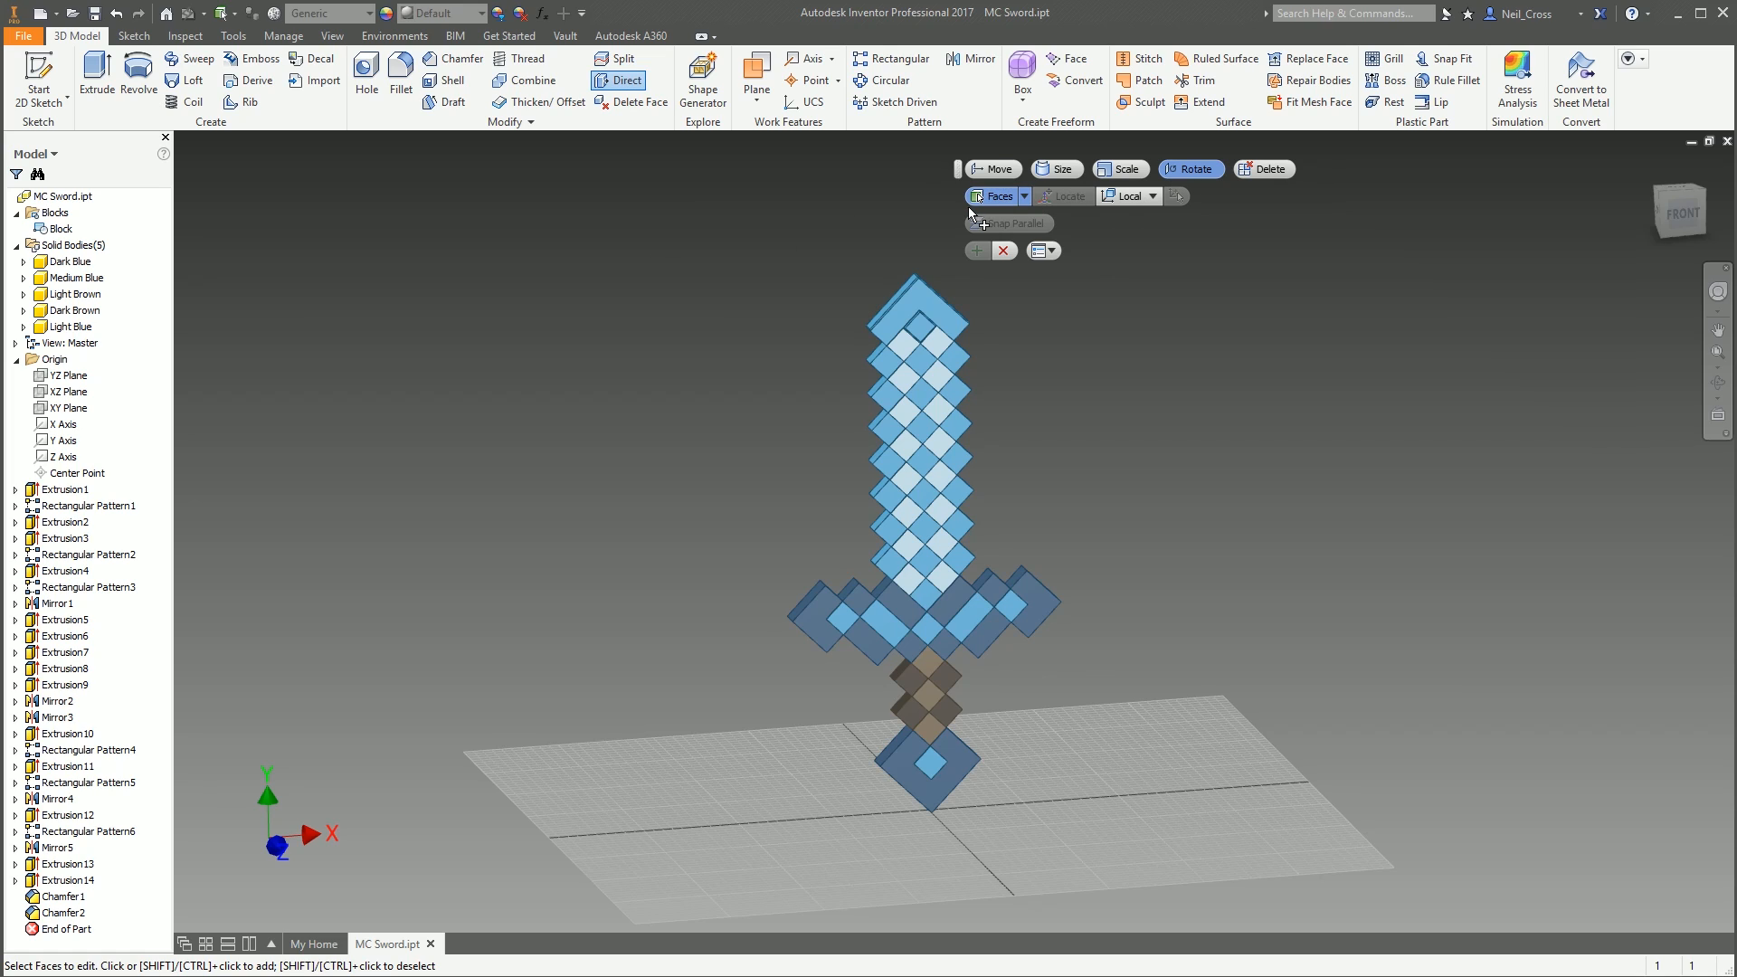
{"action": "left_click", "coordinate": [1008, 239]}
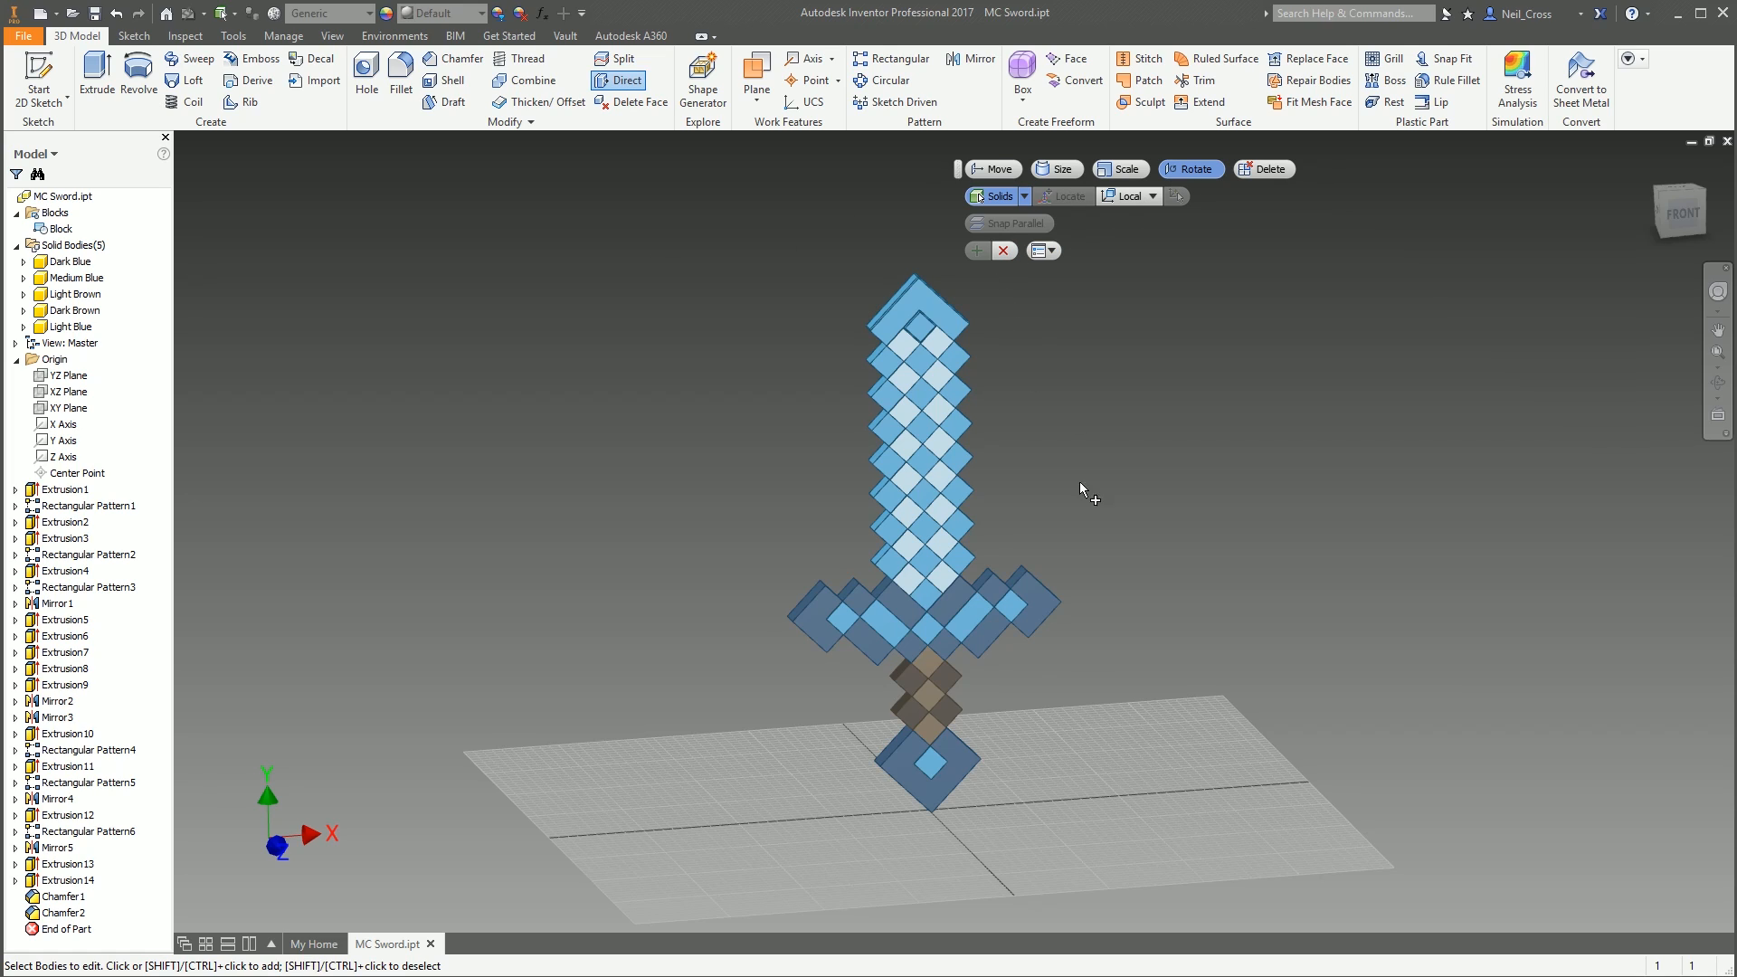
{"action": "left_click", "coordinate": [920, 769]}
{"action": "left_click", "coordinate": [932, 763]}
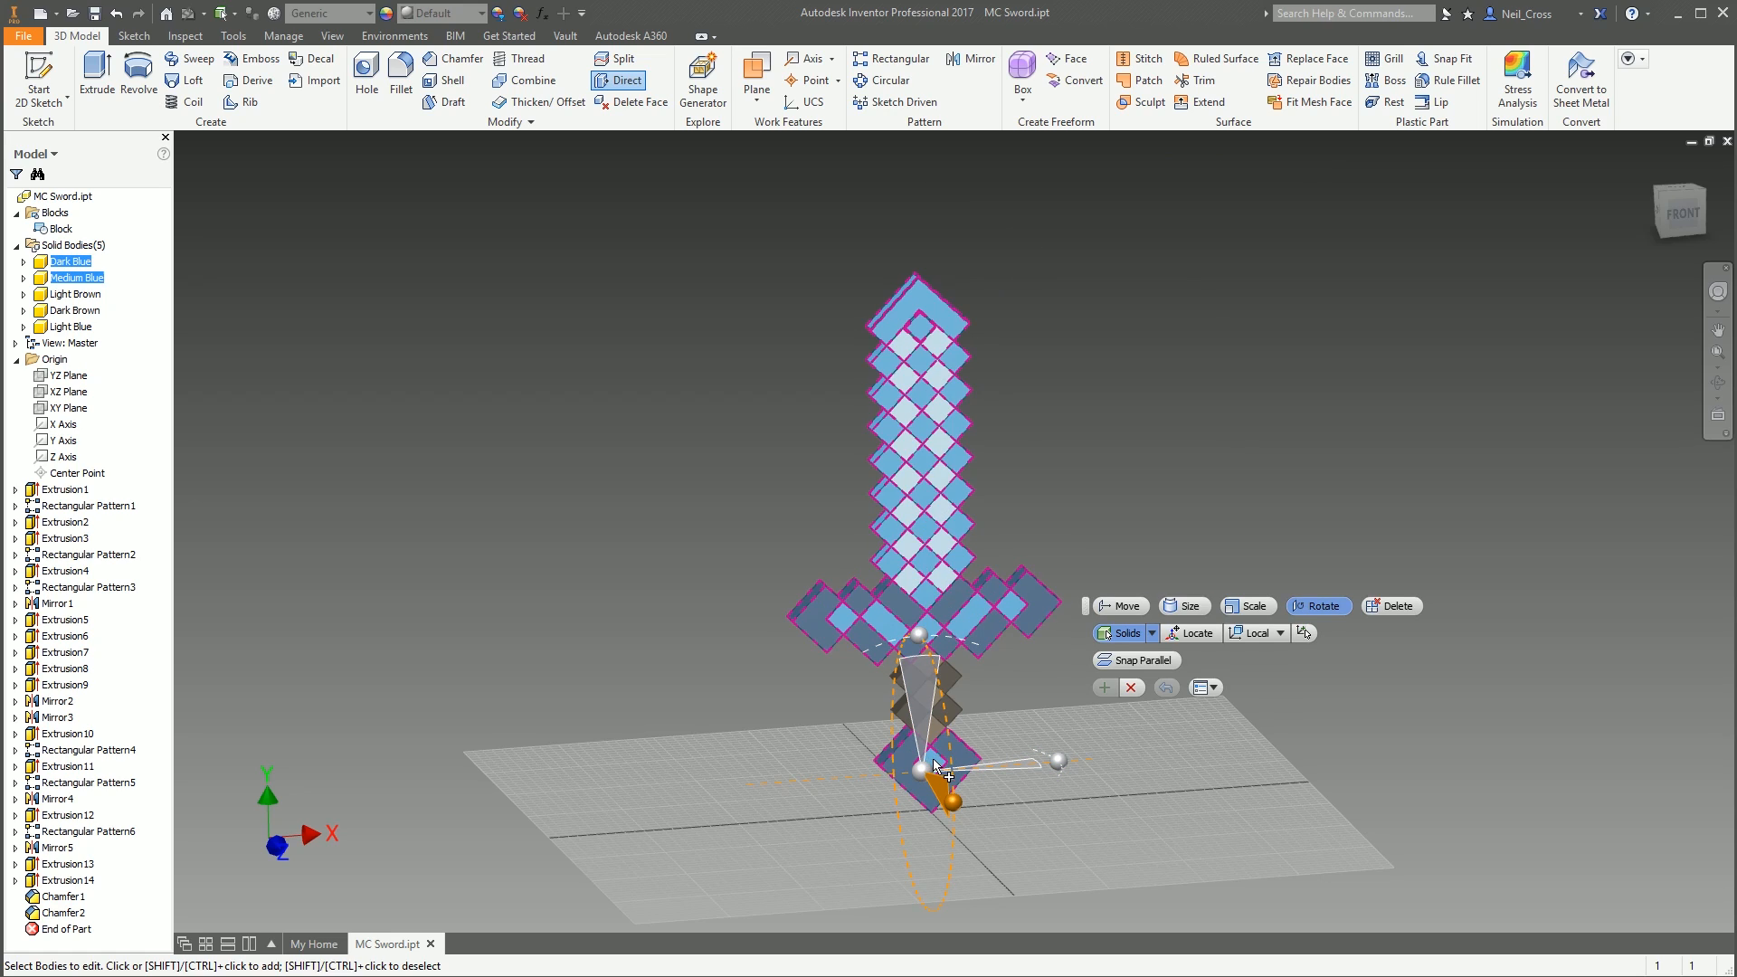
{"action": "left_click", "coordinate": [934, 541]}
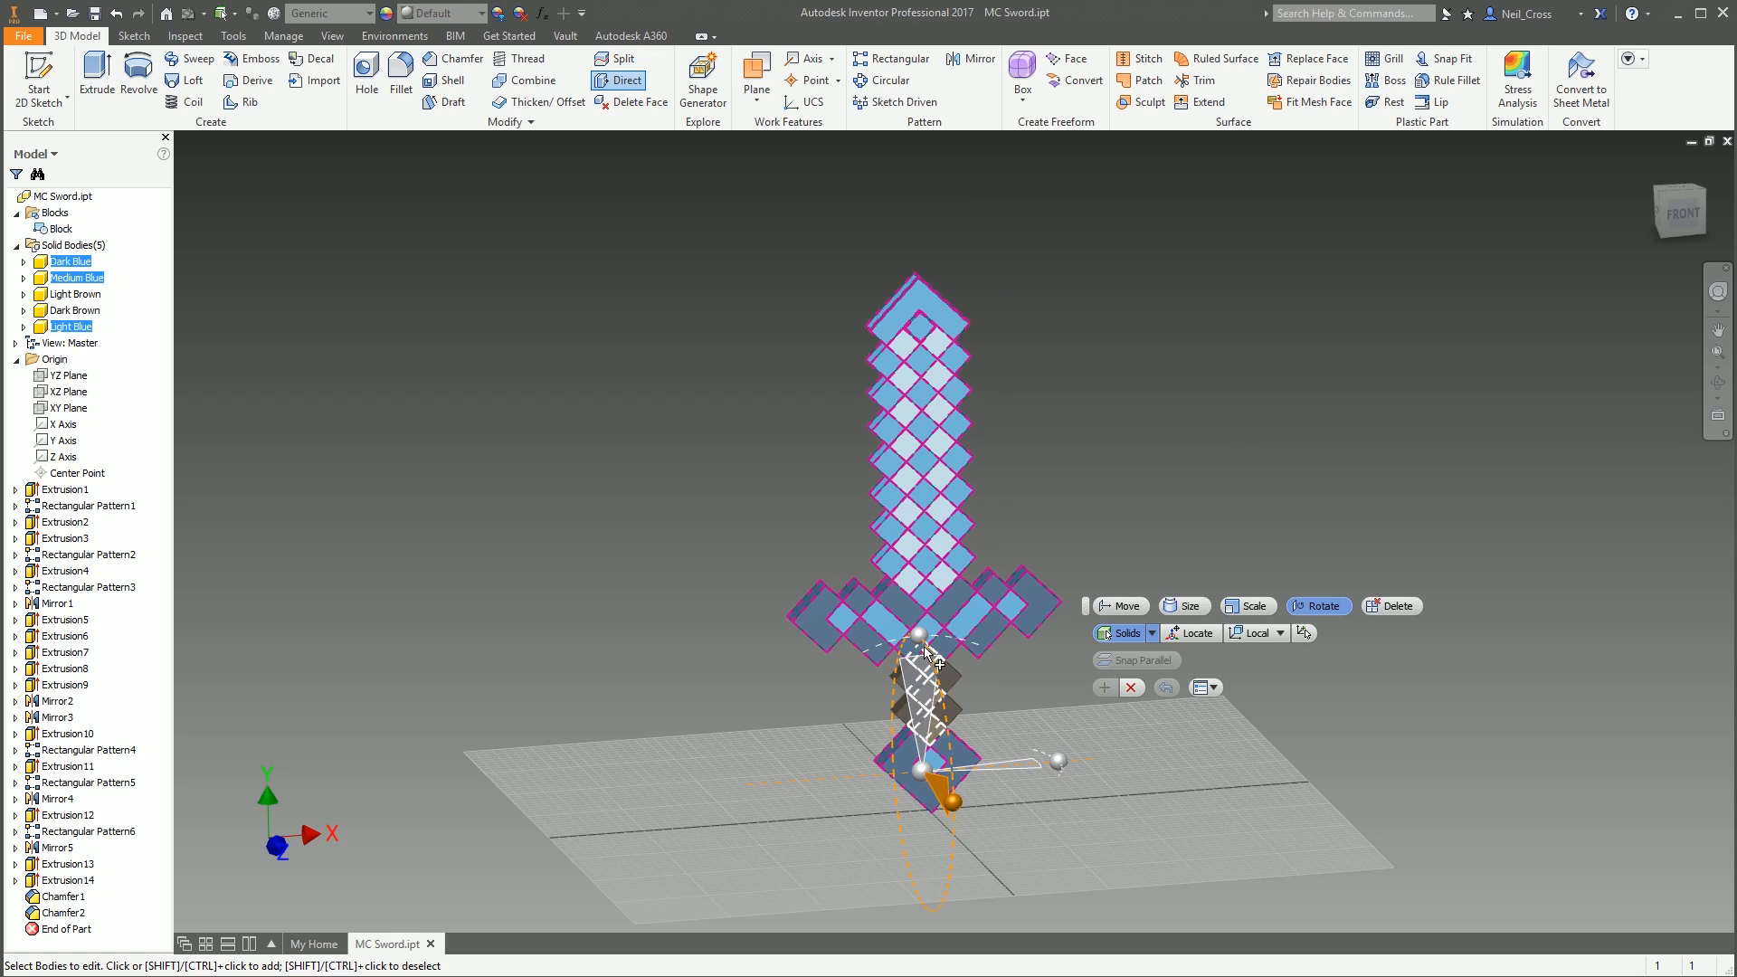
{"action": "middle_click_drag", "start_coordinate": [1136, 701], "coordinate": [1020, 692], "text": "shift"}
{"action": "left_click", "coordinate": [1018, 693]}
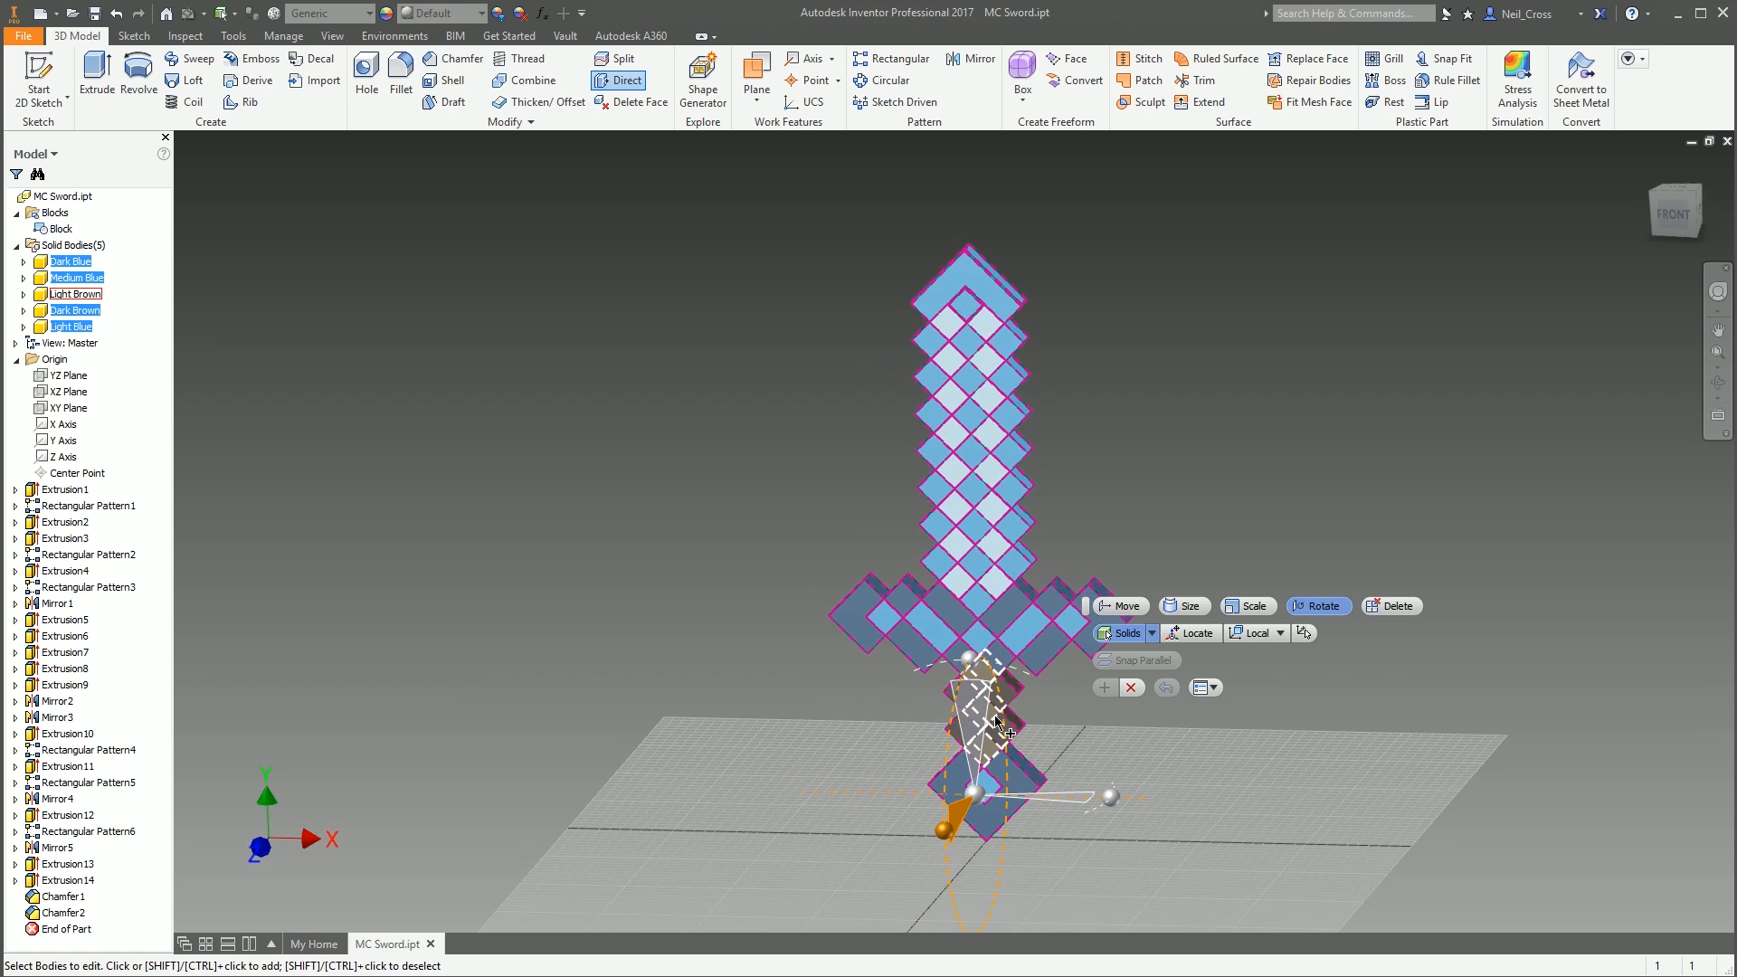
{"action": "left_click", "coordinate": [994, 717]}
Relocate the rotation triad to the midpoint of the pommel's lowest edge
{"action": "middle_click_drag", "start_coordinate": [996, 780], "coordinate": [1180, 579], "text": "shift"}
{"action": "scroll", "coordinate": [1179, 579], "scroll_direction": "down", "scroll_amount": 2}
{"action": "scroll", "coordinate": [1110, 633], "scroll_direction": "down", "scroll_amount": 6}
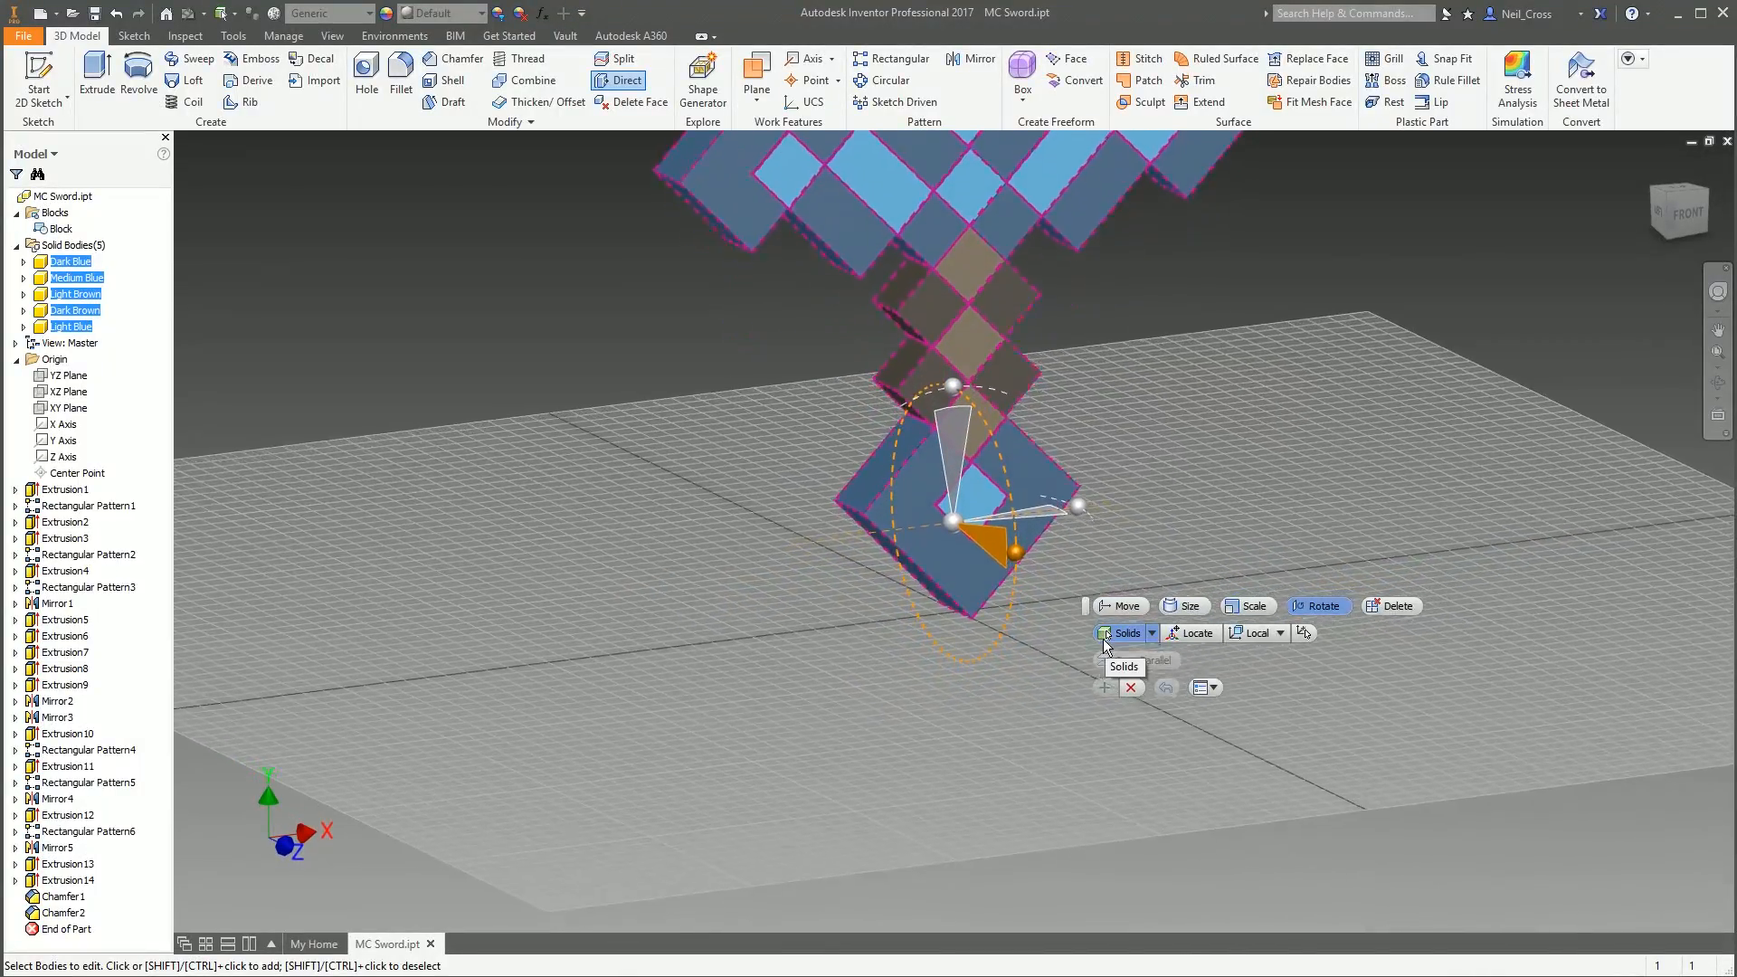
{"action": "scroll", "coordinate": [1106, 605], "scroll_direction": "down", "scroll_amount": 2}
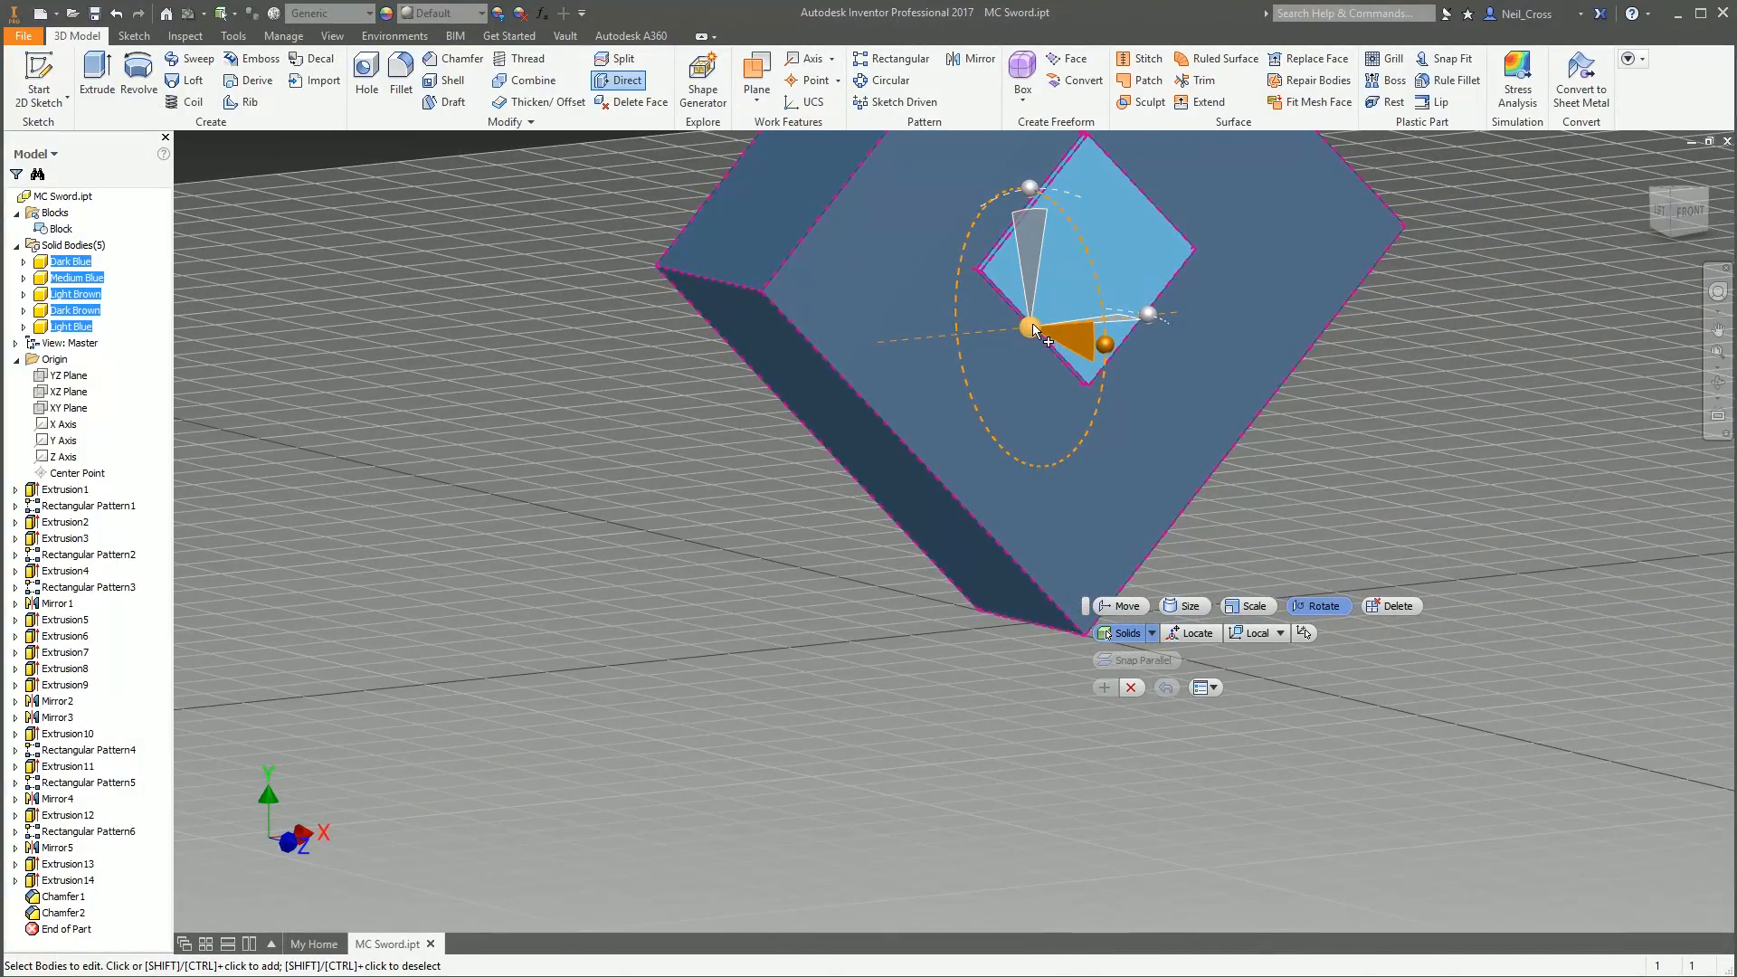
{"action": "left_click", "coordinate": [1186, 635]}
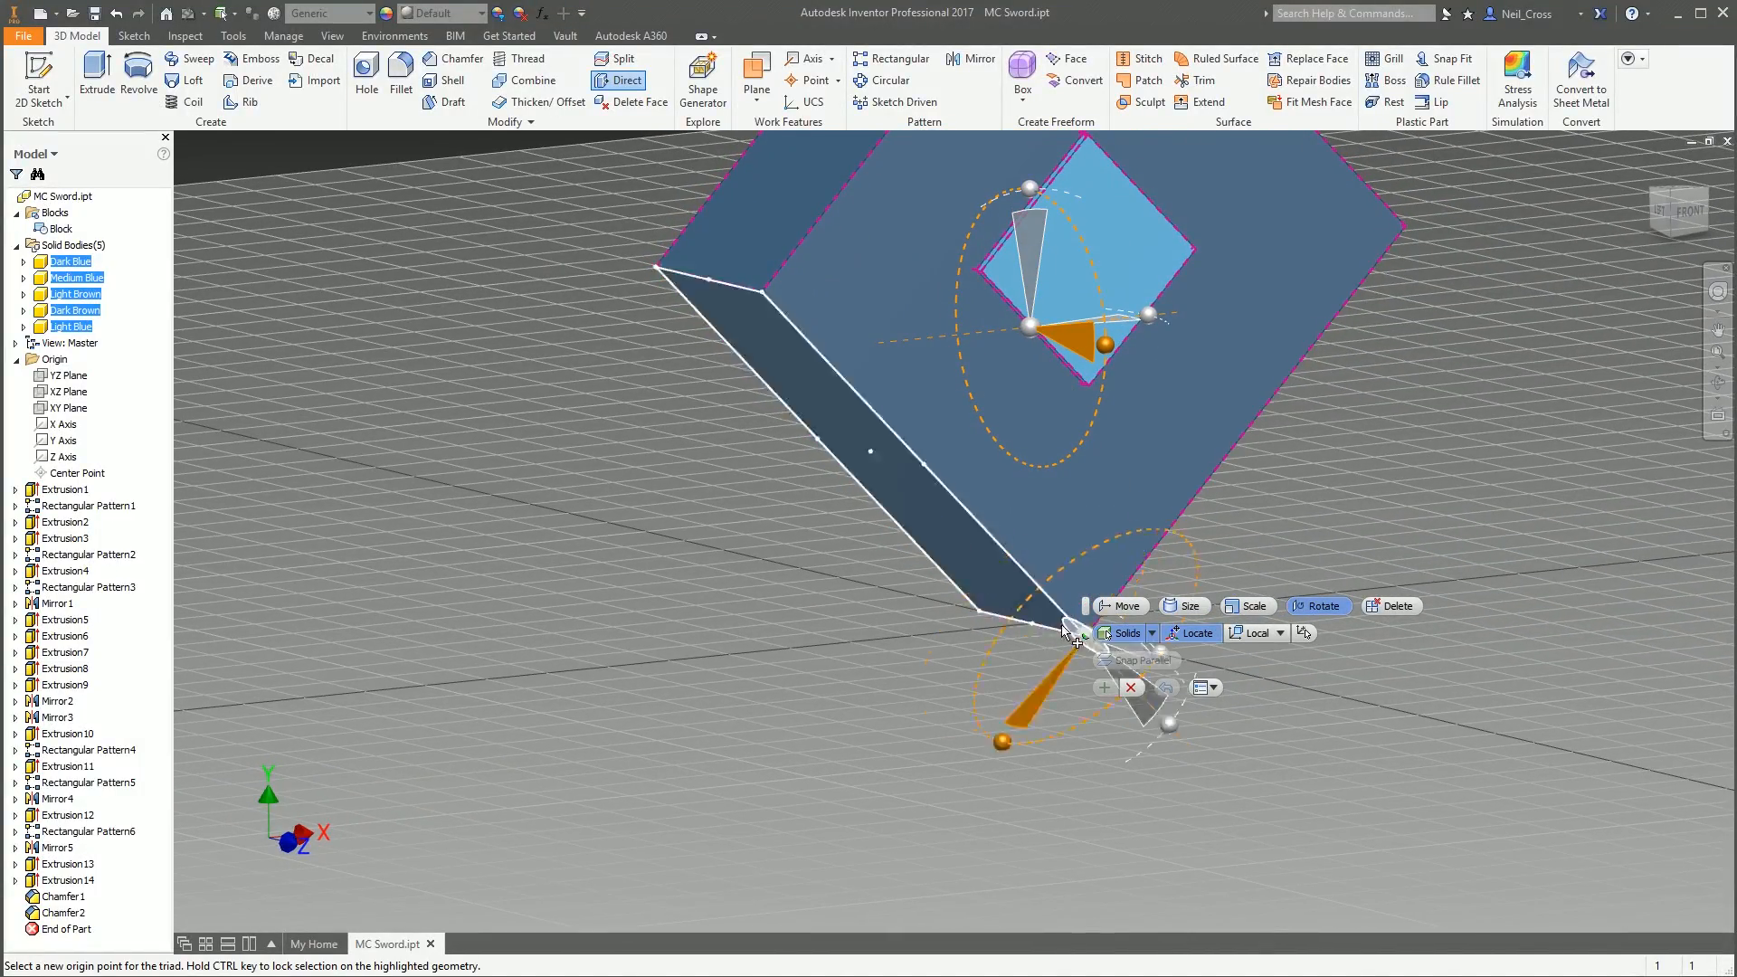
{"action": "middle_click_drag", "start_coordinate": [1032, 624], "coordinate": [1072, 597], "text": "shift"}
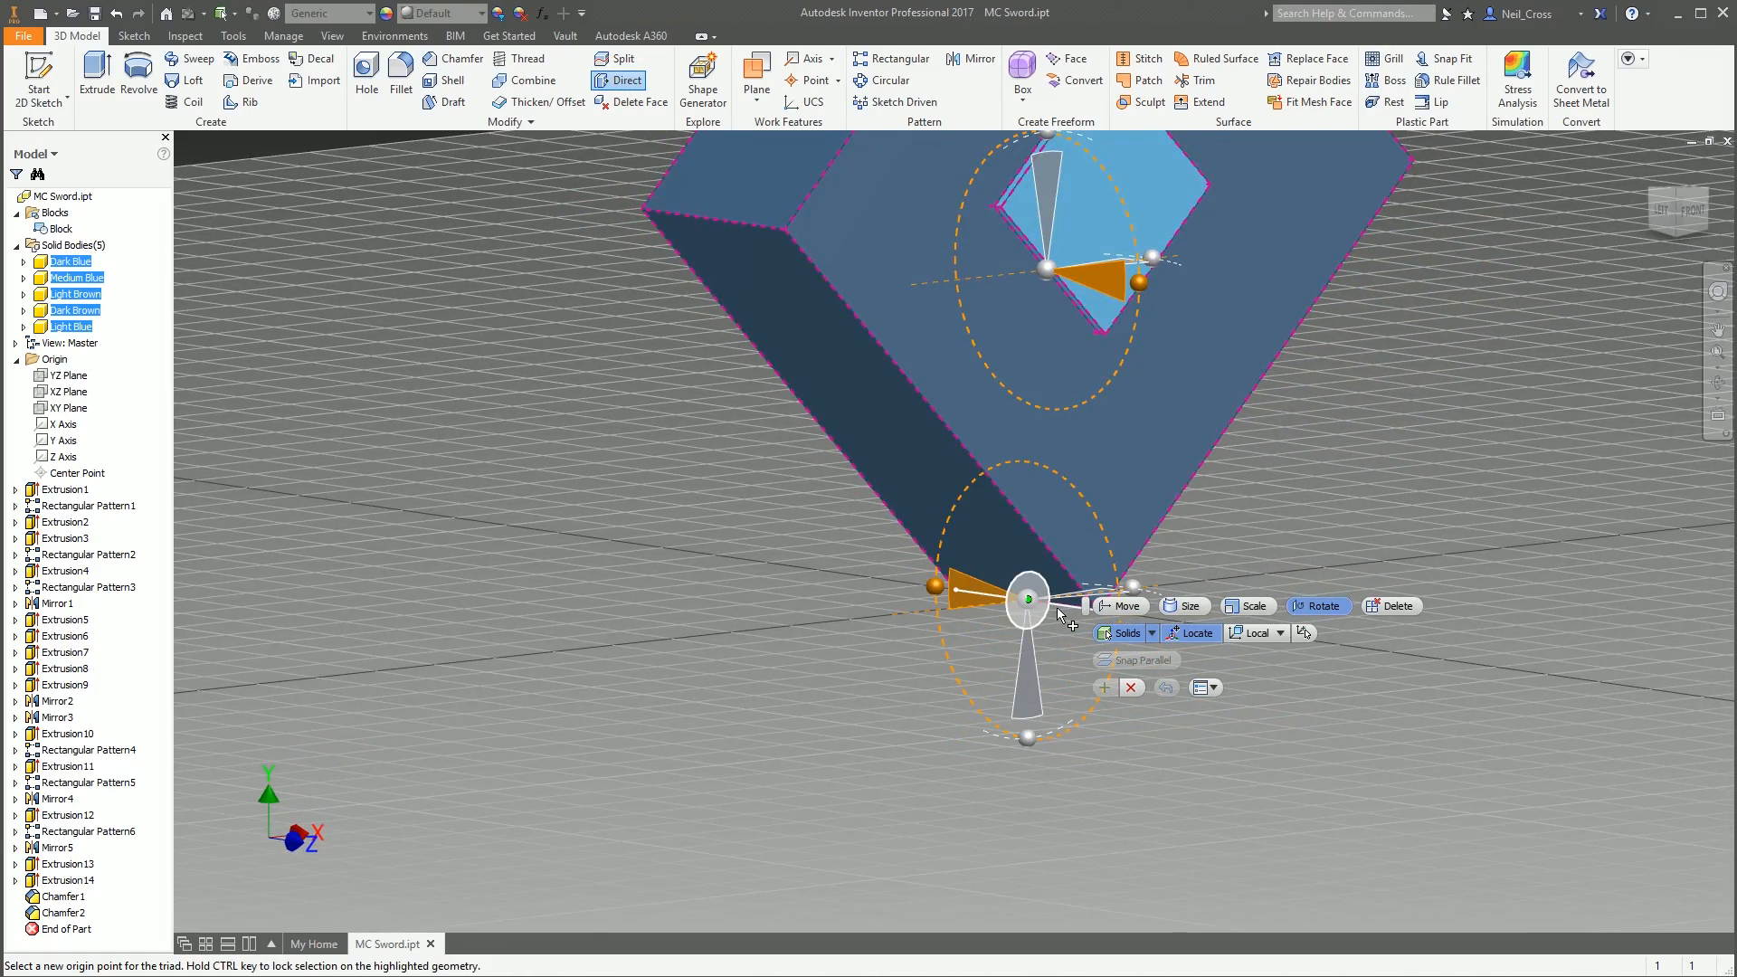
{"action": "left_click", "coordinate": [1059, 612]}
Rotate the selected bodies by -10 degrees about the pommel's lowest edge, tilting the sword sideways, and apply the rotation
{"action": "middle_click_drag", "start_coordinate": [1058, 606], "coordinate": [952, 671], "text": "shift"}
{"action": "left_click_drag", "start_coordinate": [951, 665], "coordinate": [962, 738]}
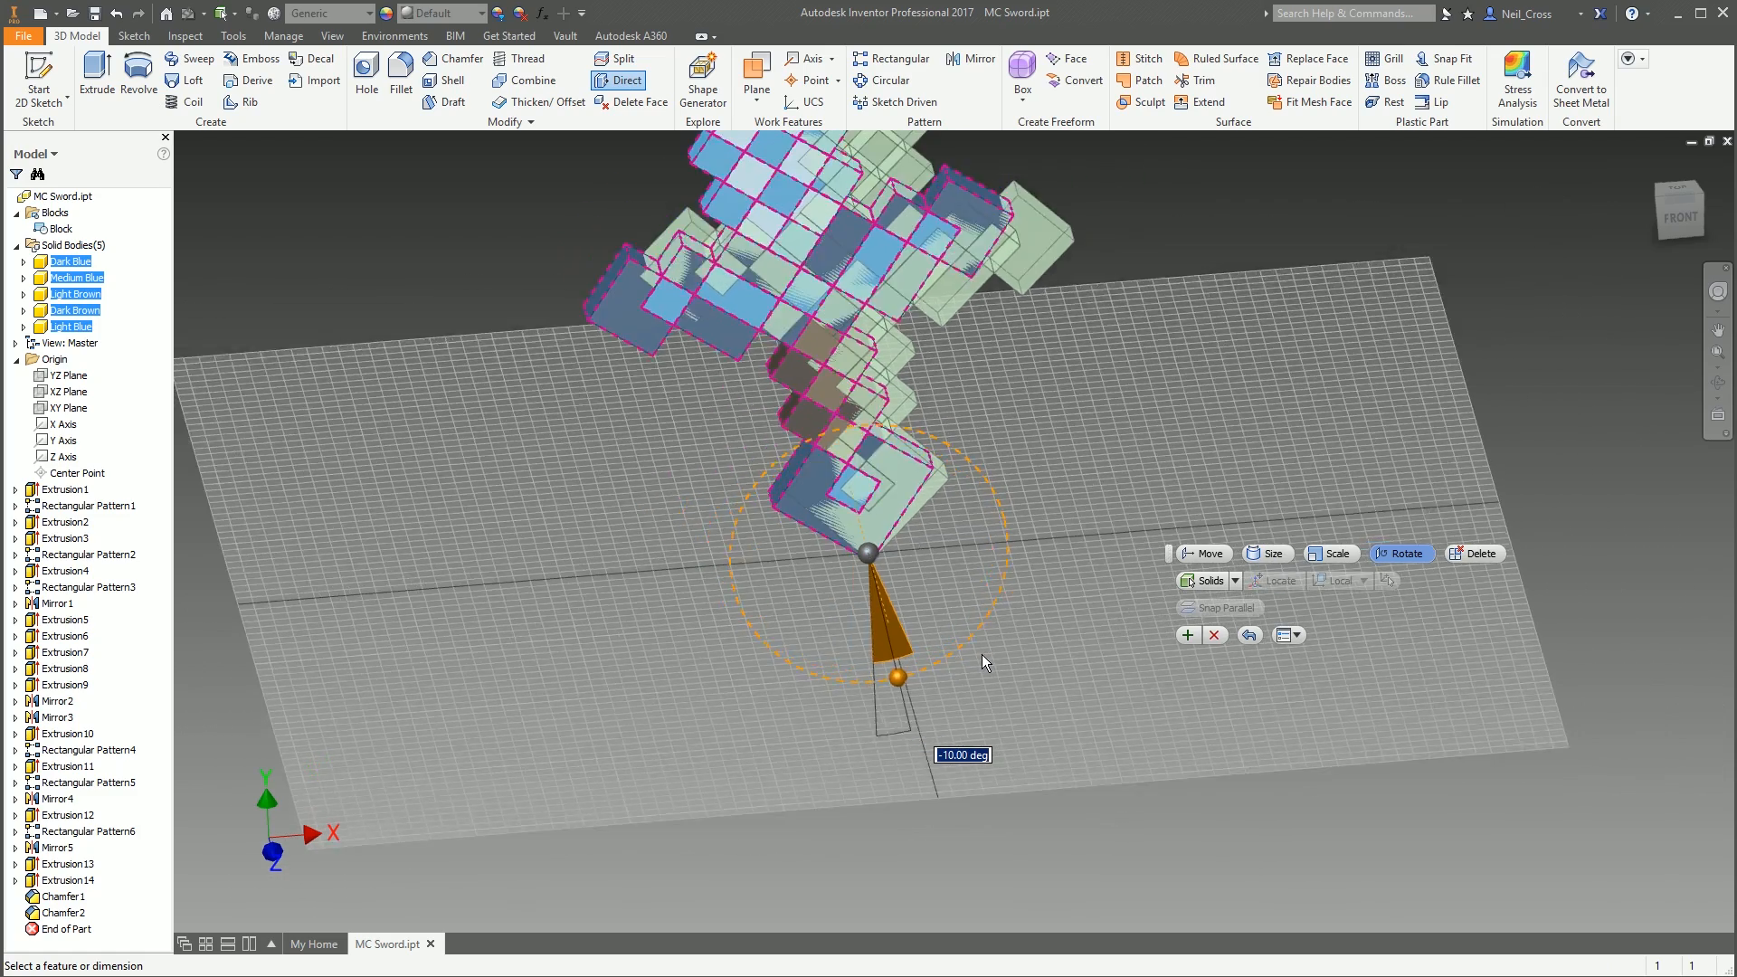
{"action": "middle_click_drag", "start_coordinate": [981, 654], "coordinate": [1267, 637], "text": "shift"}
{"action": "left_click", "coordinate": [1187, 637]}
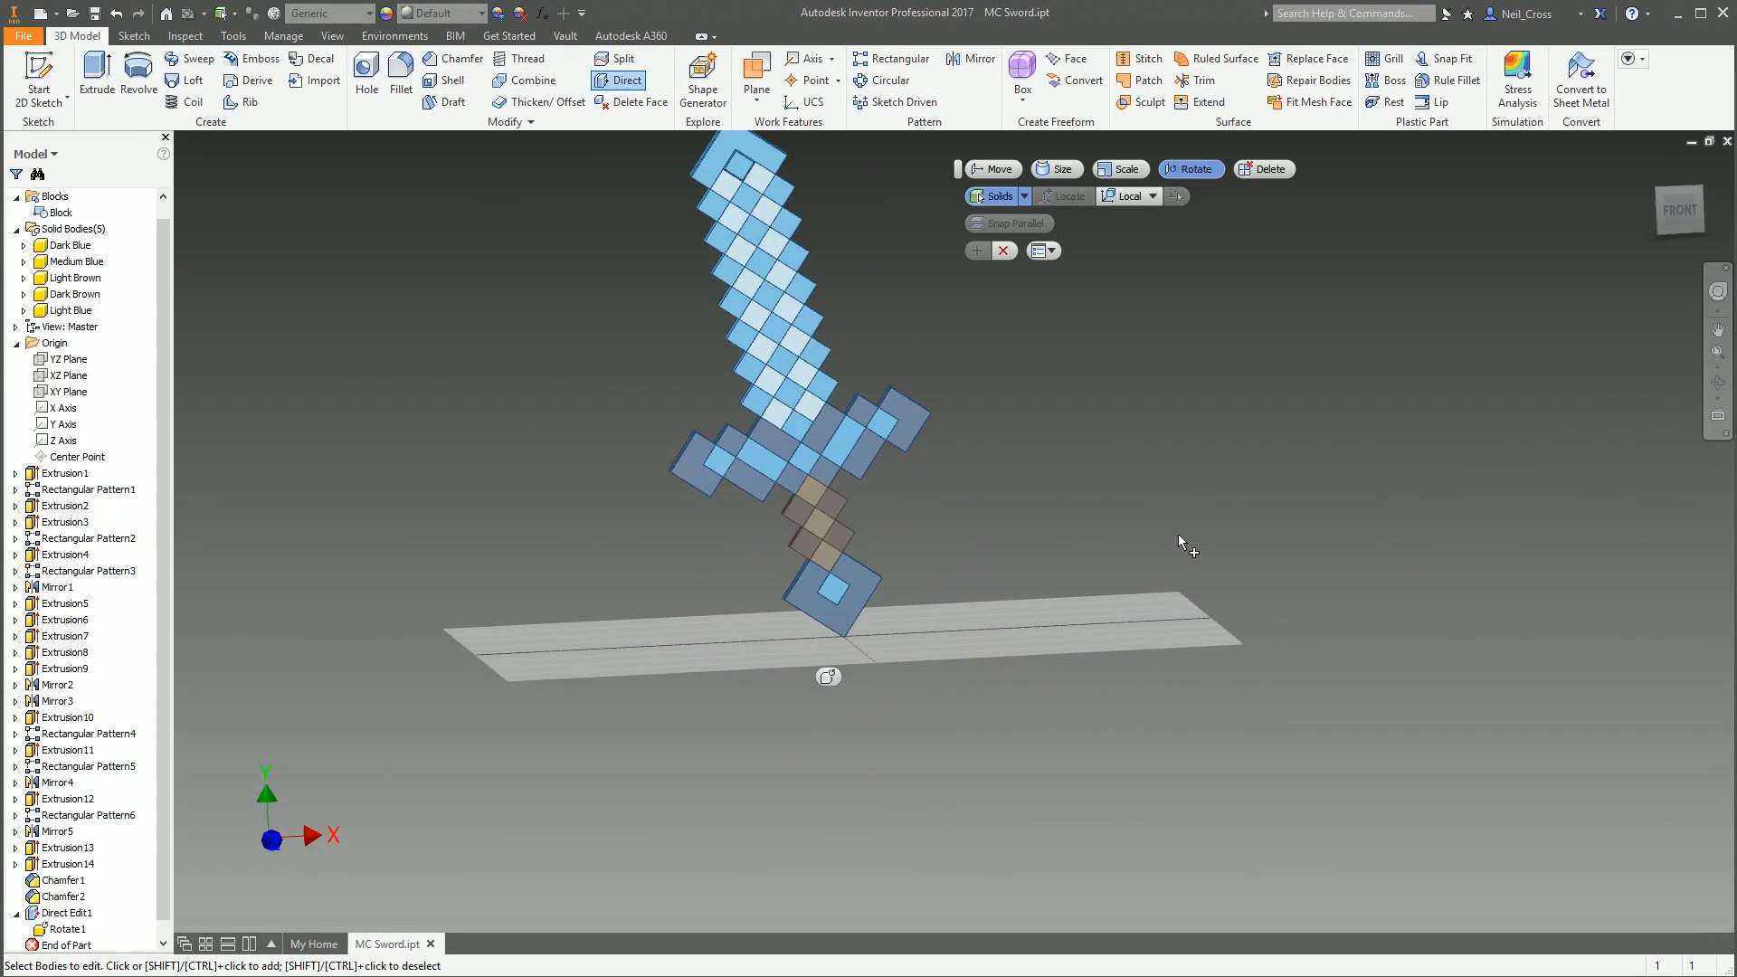
{"action": "middle_click_drag", "start_coordinate": [1163, 517], "coordinate": [1169, 512], "text": "shift"}
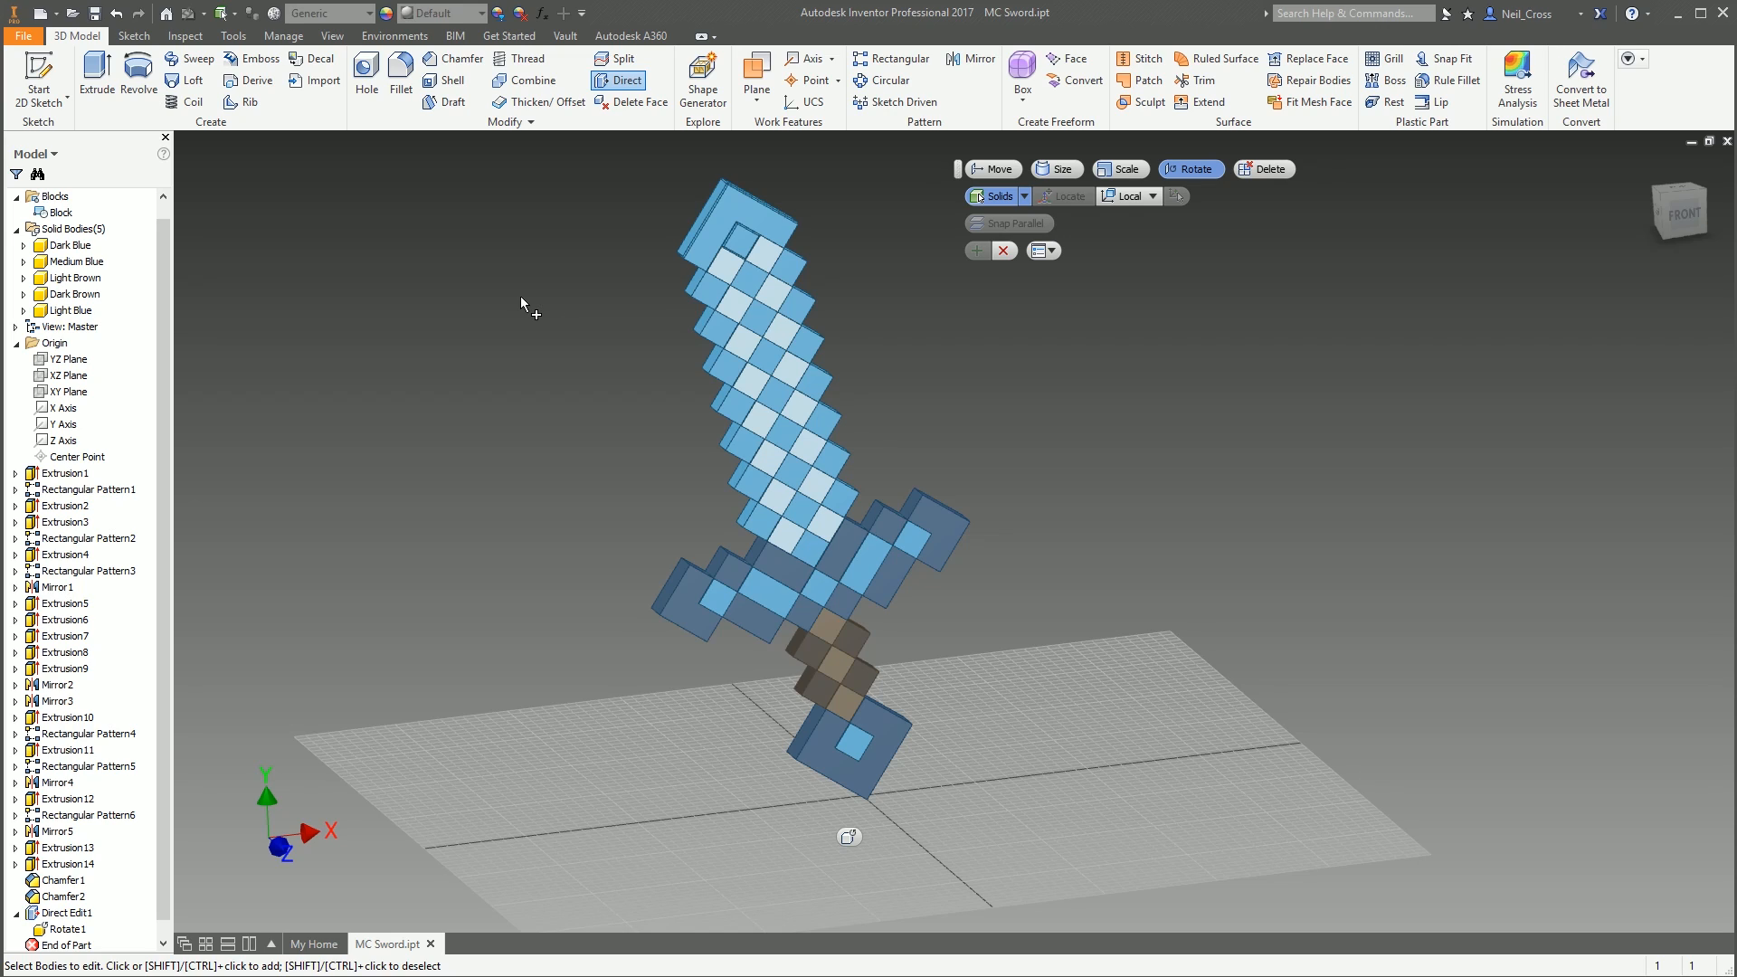
{"action": "left_click", "coordinate": [455, 58]}
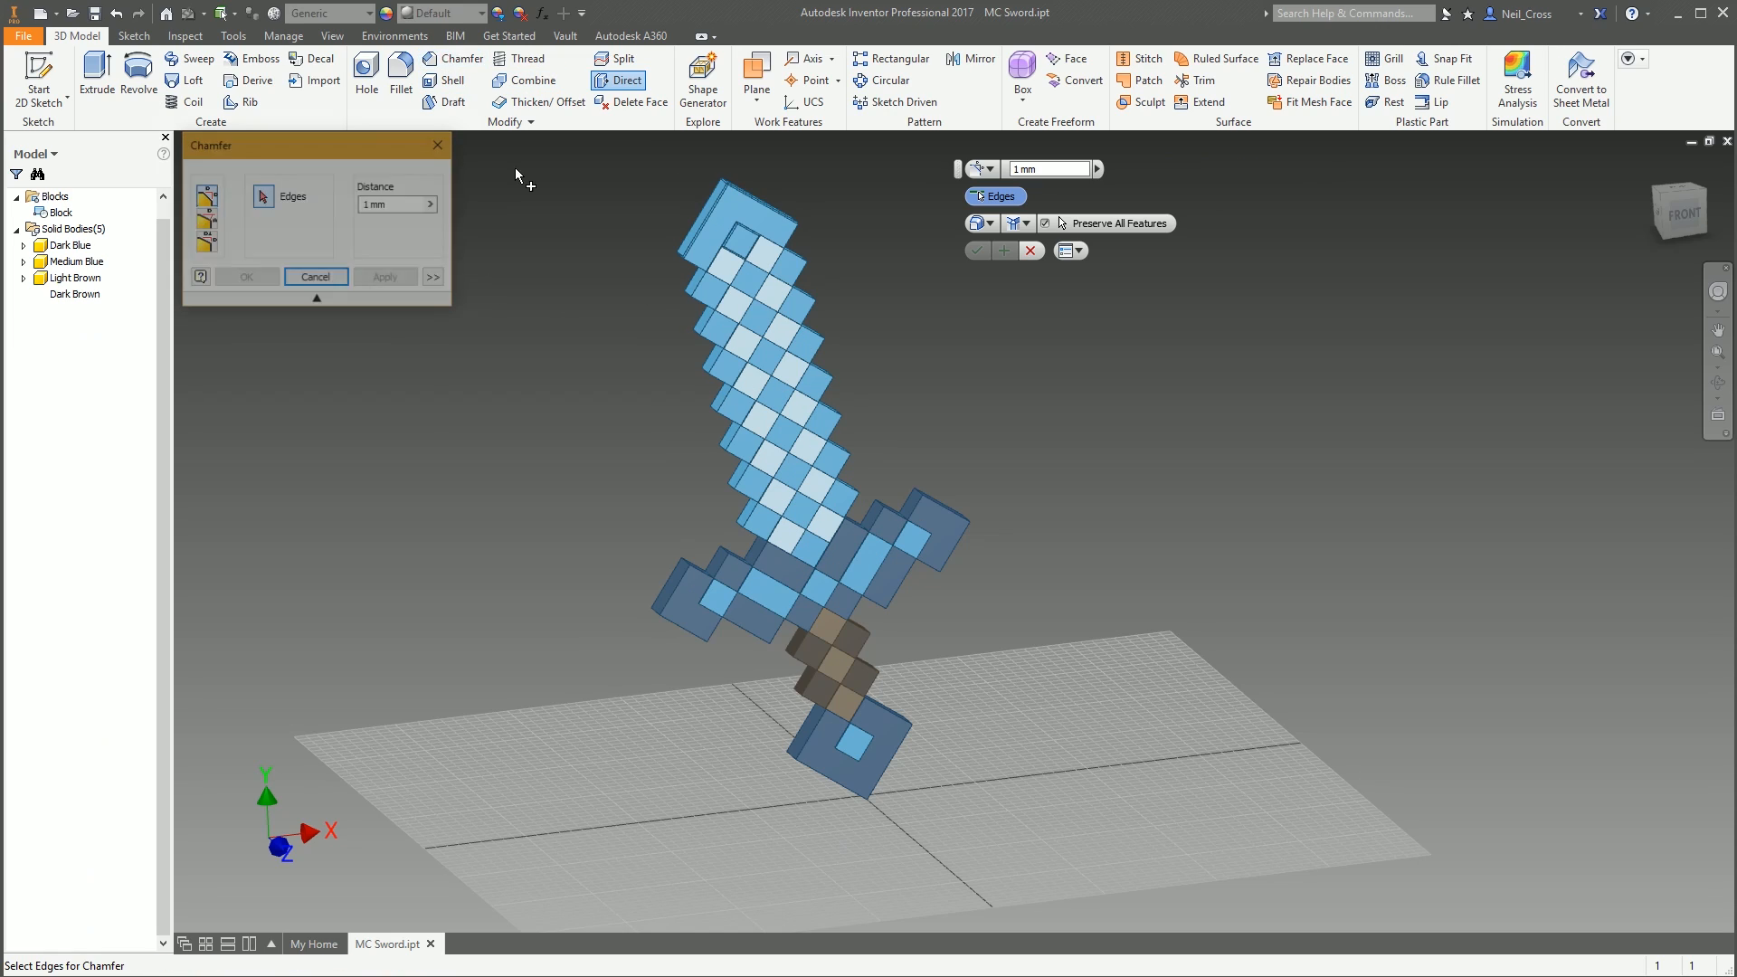
{"action": "left_click", "coordinate": [674, 592]}
{"action": "left_click", "coordinate": [668, 581]}
{"action": "middle_click_drag", "start_coordinate": [709, 620], "coordinate": [845, 679], "text": "shift"}
{"action": "scroll", "coordinate": [742, 534], "scroll_direction": "down", "scroll_amount": 5}
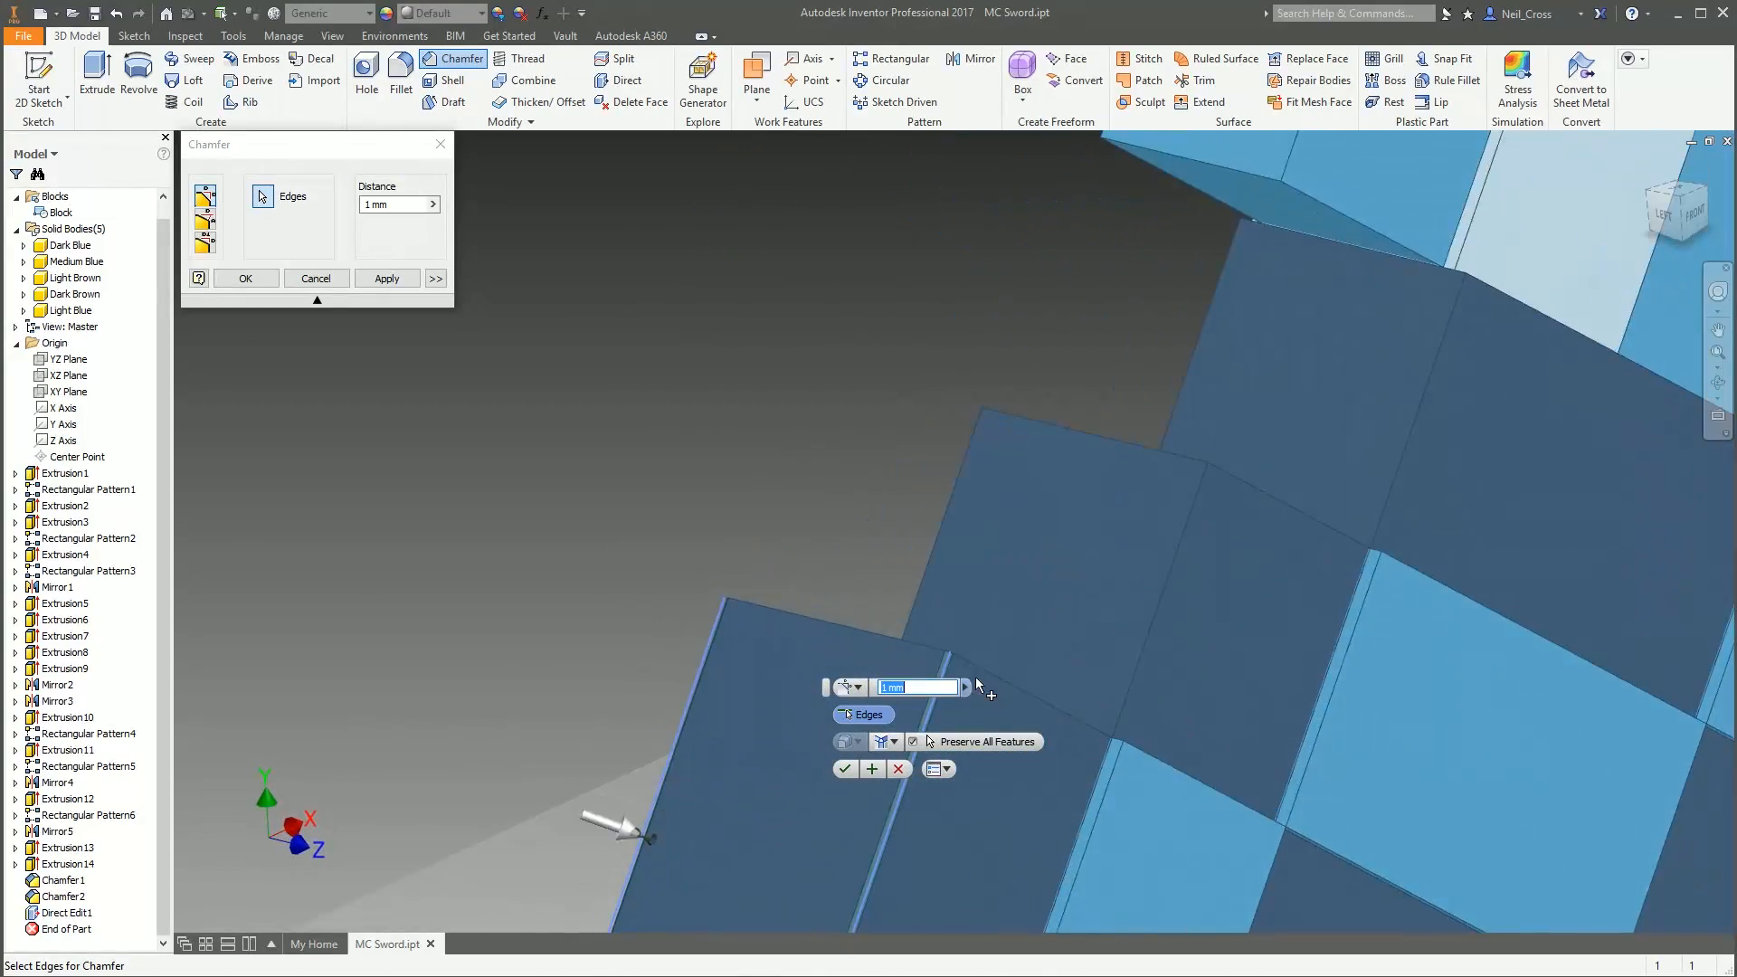
{"action": "scroll", "coordinate": [1029, 707], "scroll_direction": "down", "scroll_amount": 3}
{"action": "scroll", "coordinate": [1029, 706], "scroll_direction": "up", "scroll_amount": 5}
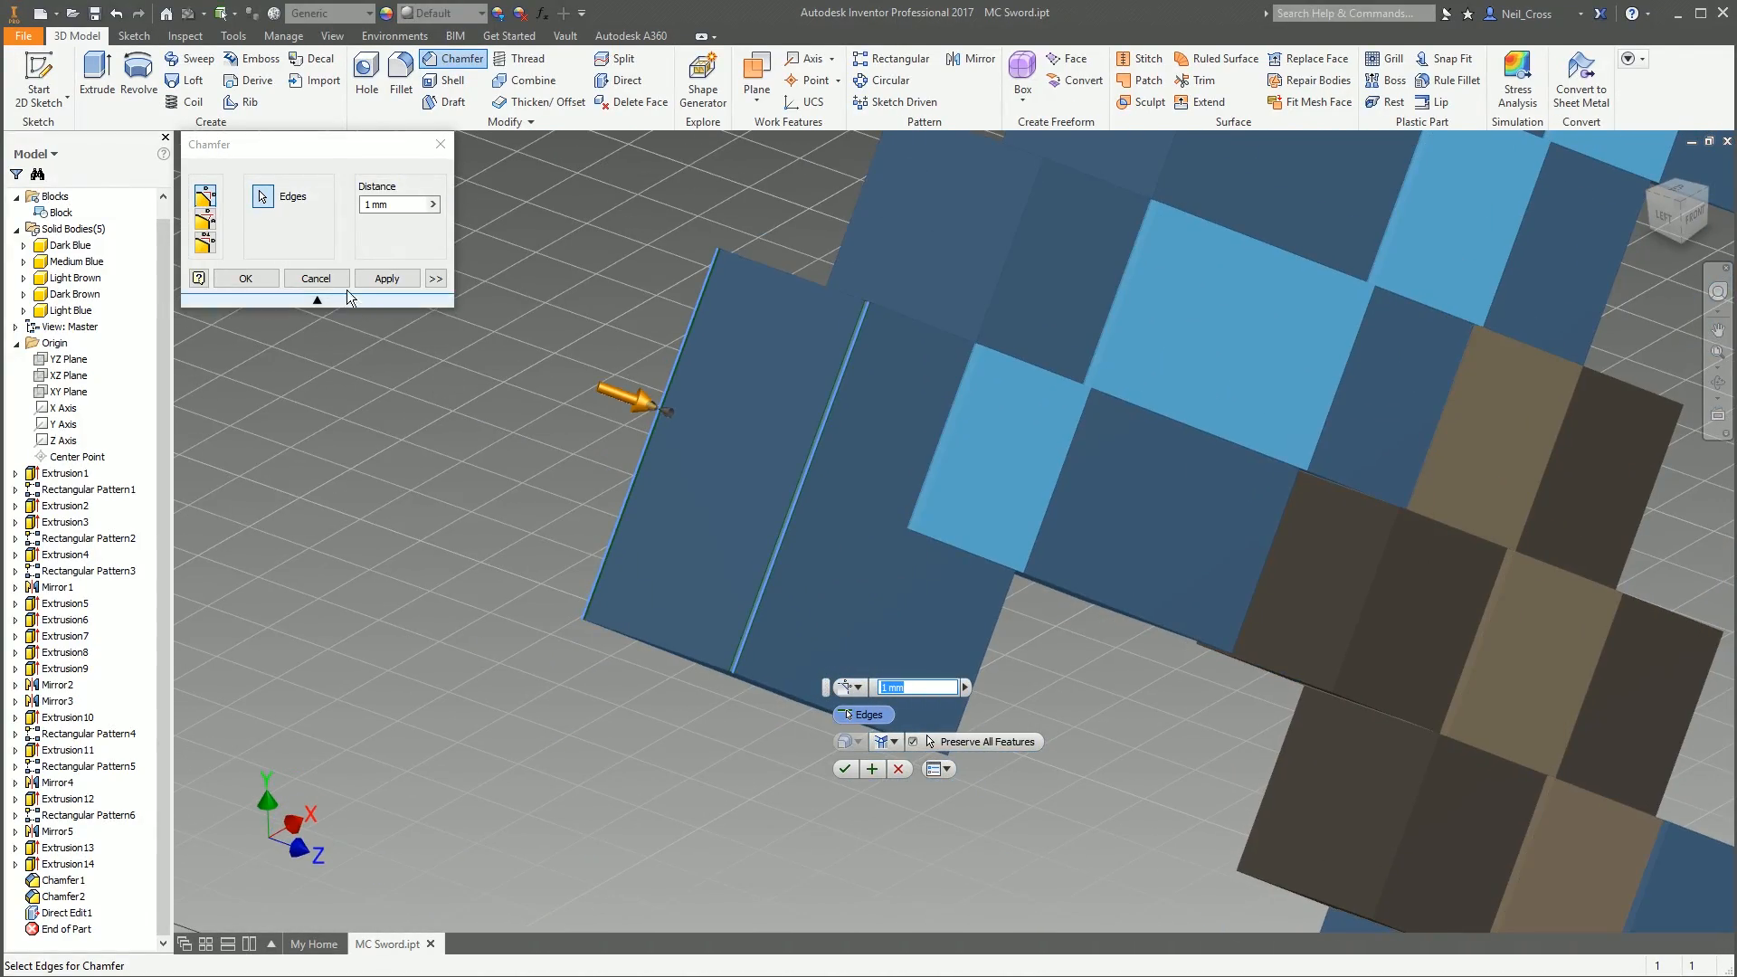
{"action": "left_click", "coordinate": [338, 283]}
Examine the tilted sword on the ground plane from several angles and close up around the crossguard, ending on the home view
{"action": "scroll", "coordinate": [779, 481], "scroll_direction": "up", "scroll_amount": 6}
{"action": "middle_click_drag", "start_coordinate": [779, 481], "coordinate": [1223, 318], "text": "shift"}
{"action": "scroll", "coordinate": [1223, 317], "scroll_direction": "up", "scroll_amount": 2}
{"action": "middle_click_drag", "start_coordinate": [1125, 217], "coordinate": [1068, 311]}
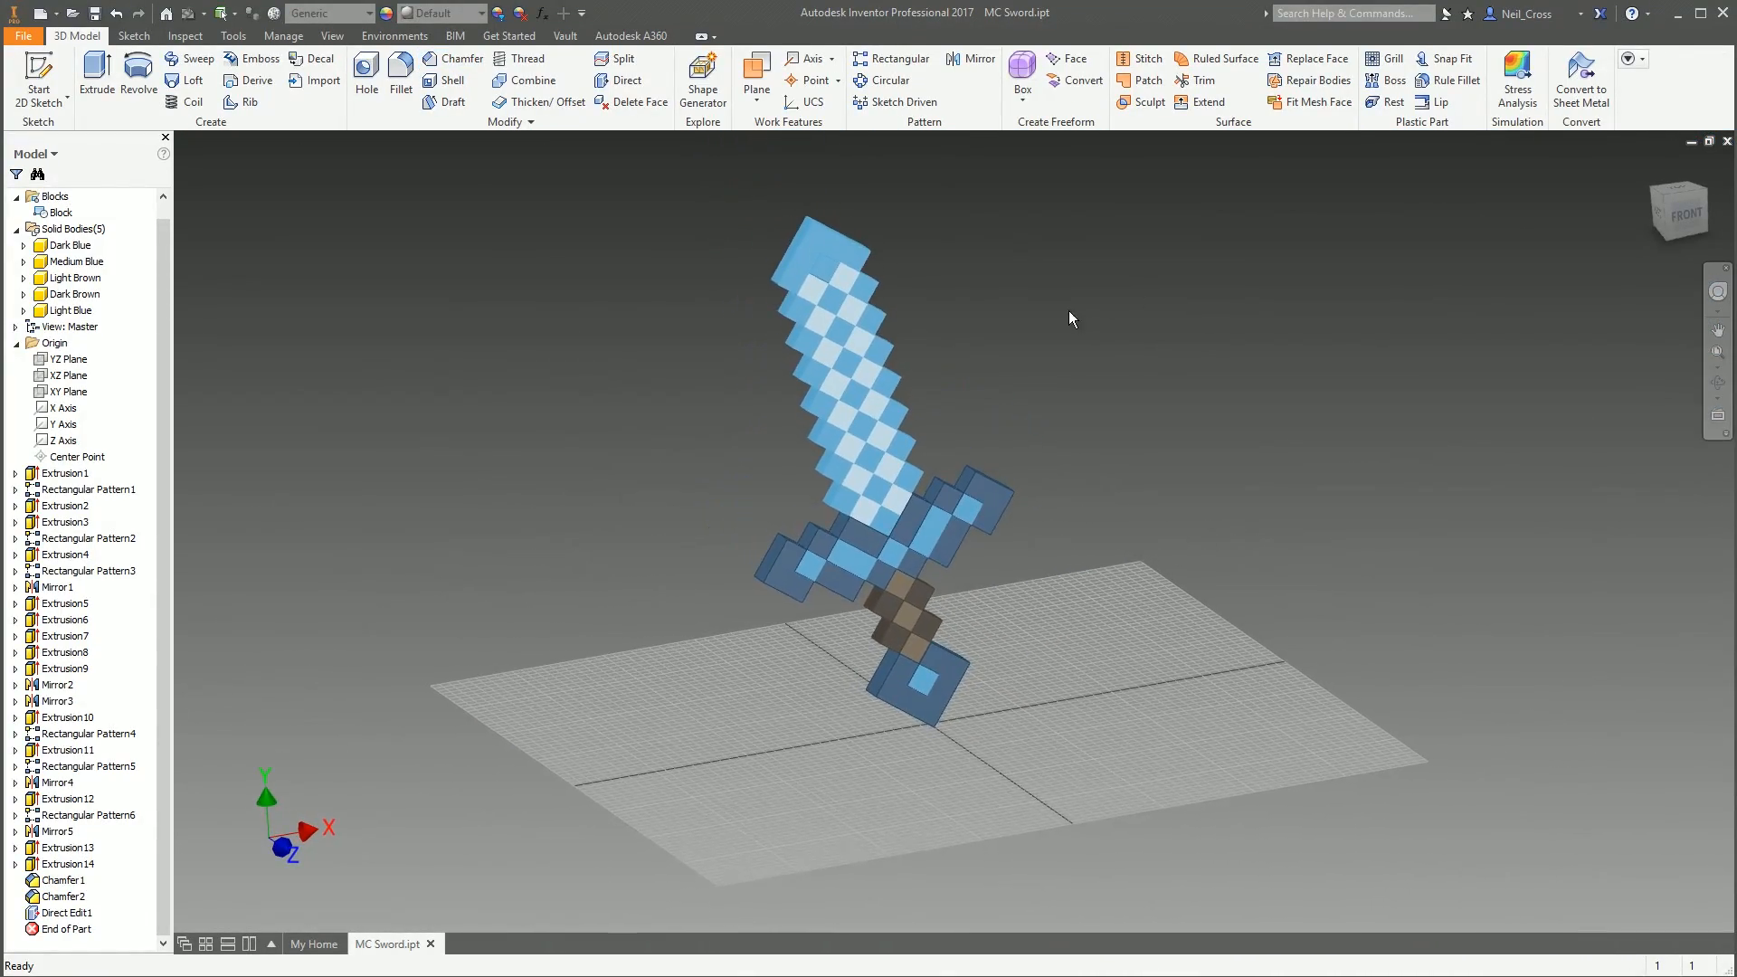
{"action": "key", "text": "F6"}
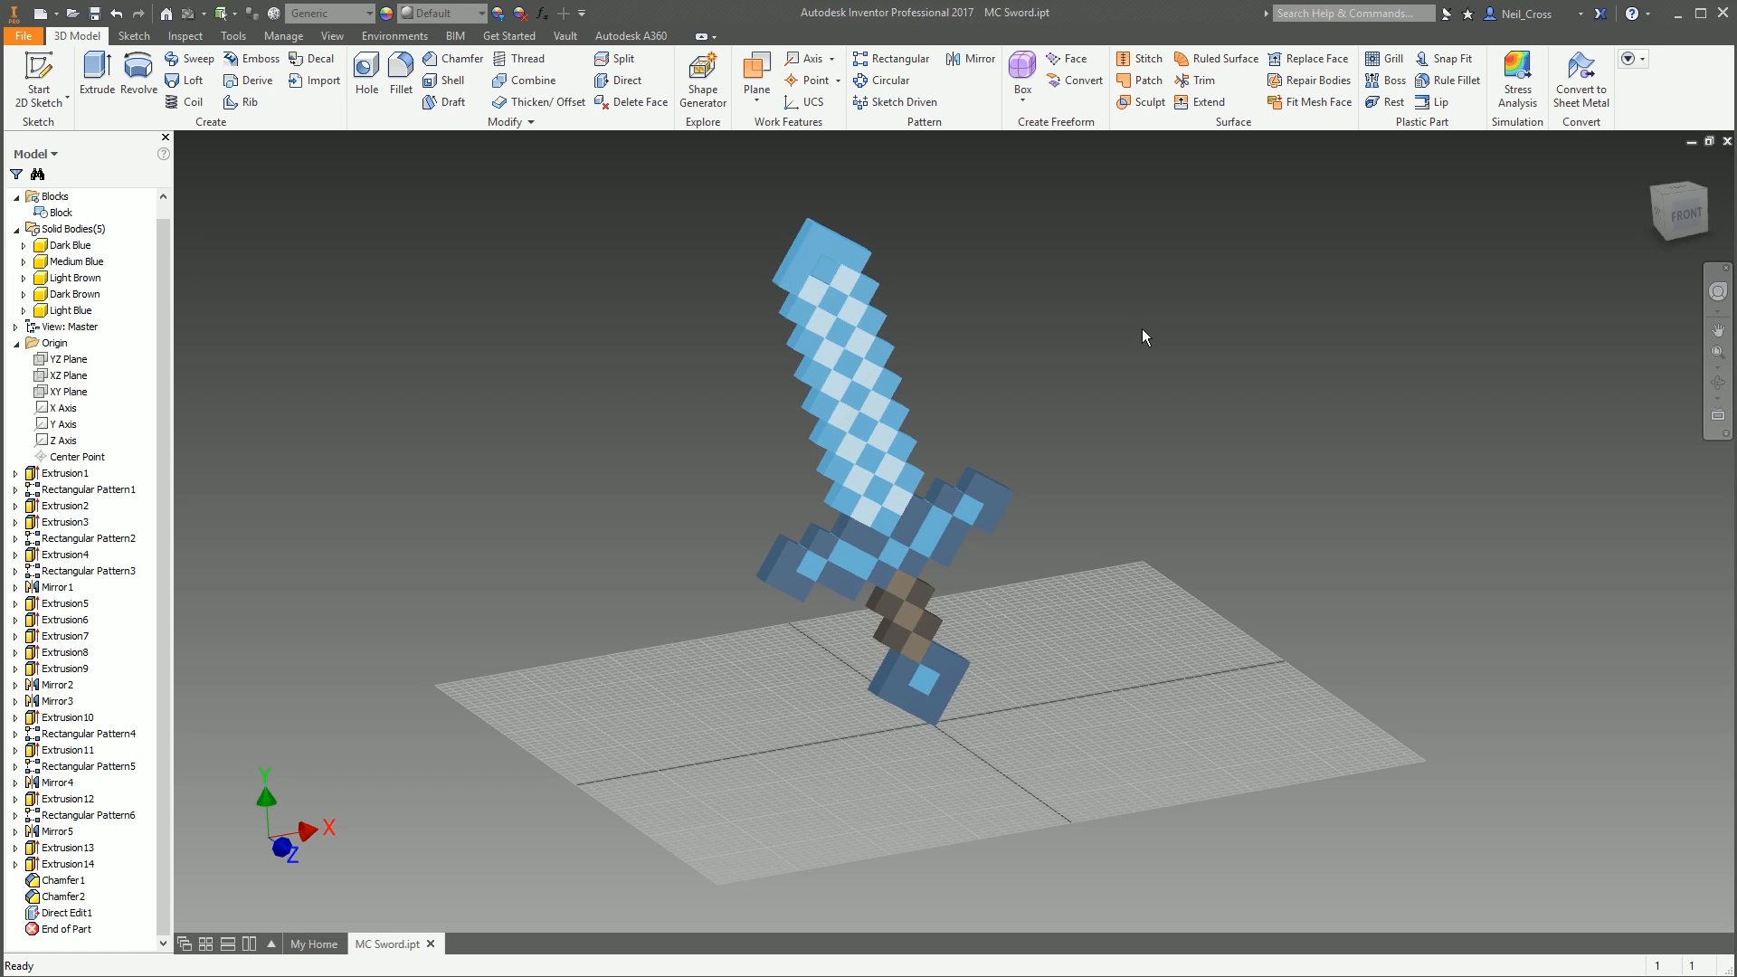
{"action": "scroll", "coordinate": [1102, 454], "scroll_direction": "down", "scroll_amount": 5}
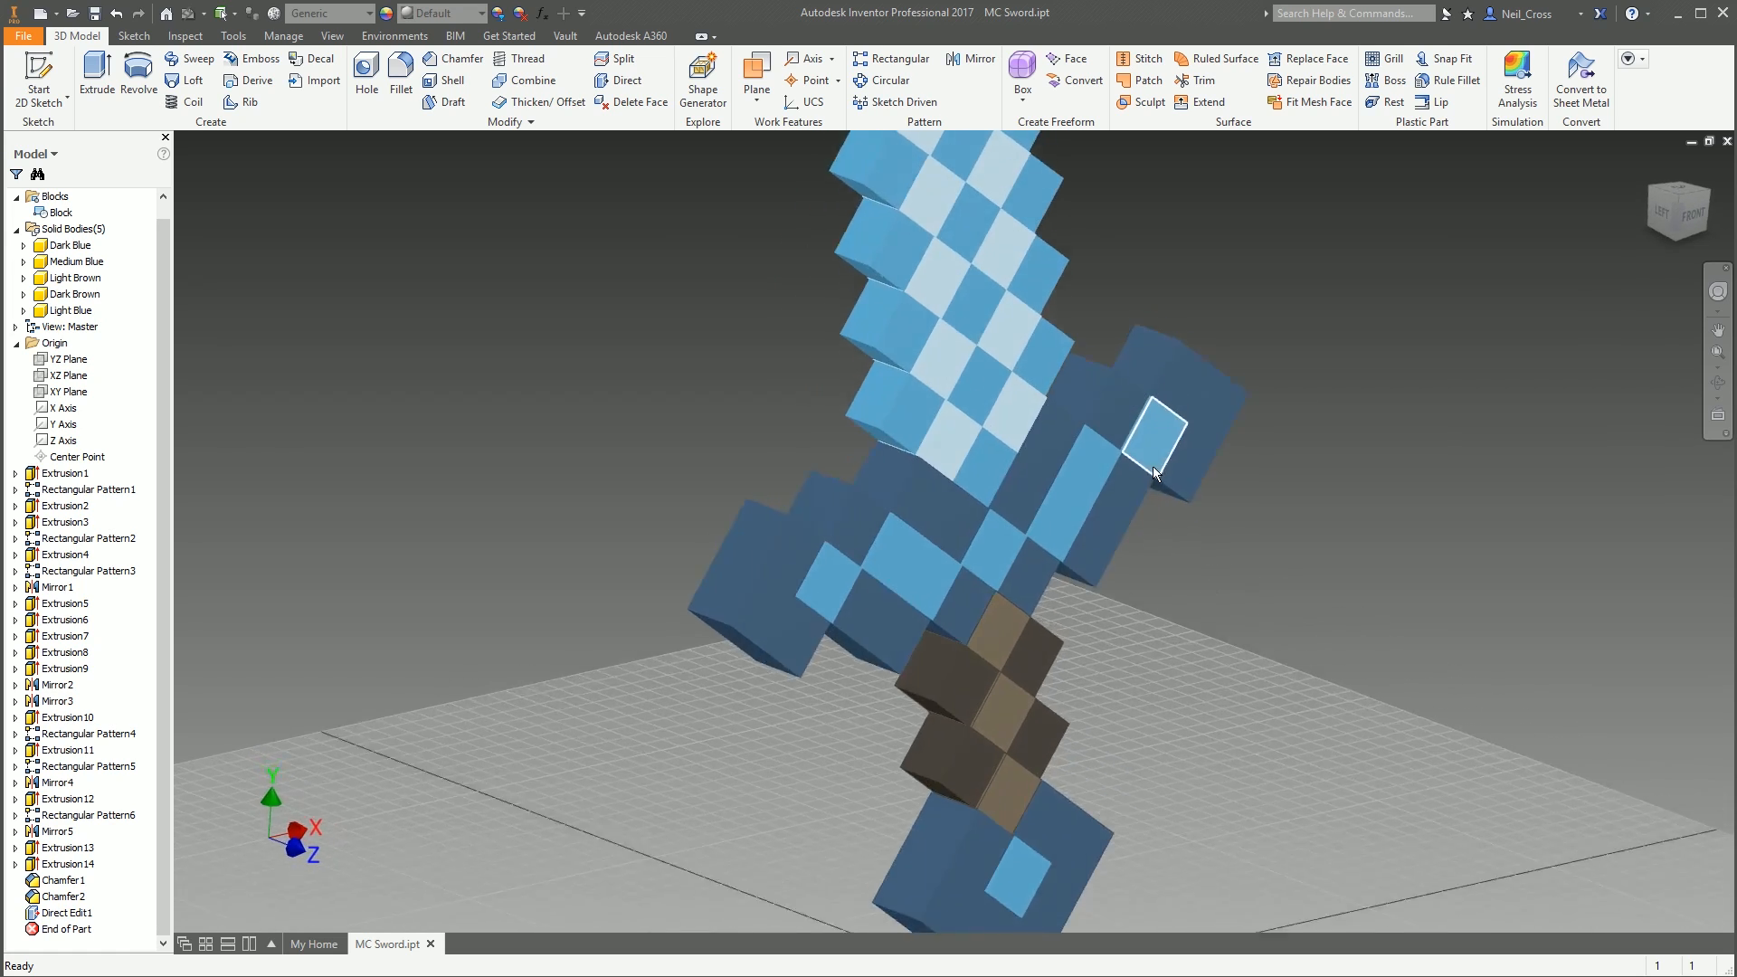
{"action": "middle_click_drag", "start_coordinate": [1153, 465], "coordinate": [1213, 541], "text": "shift"}
{"action": "key", "text": "F6"}
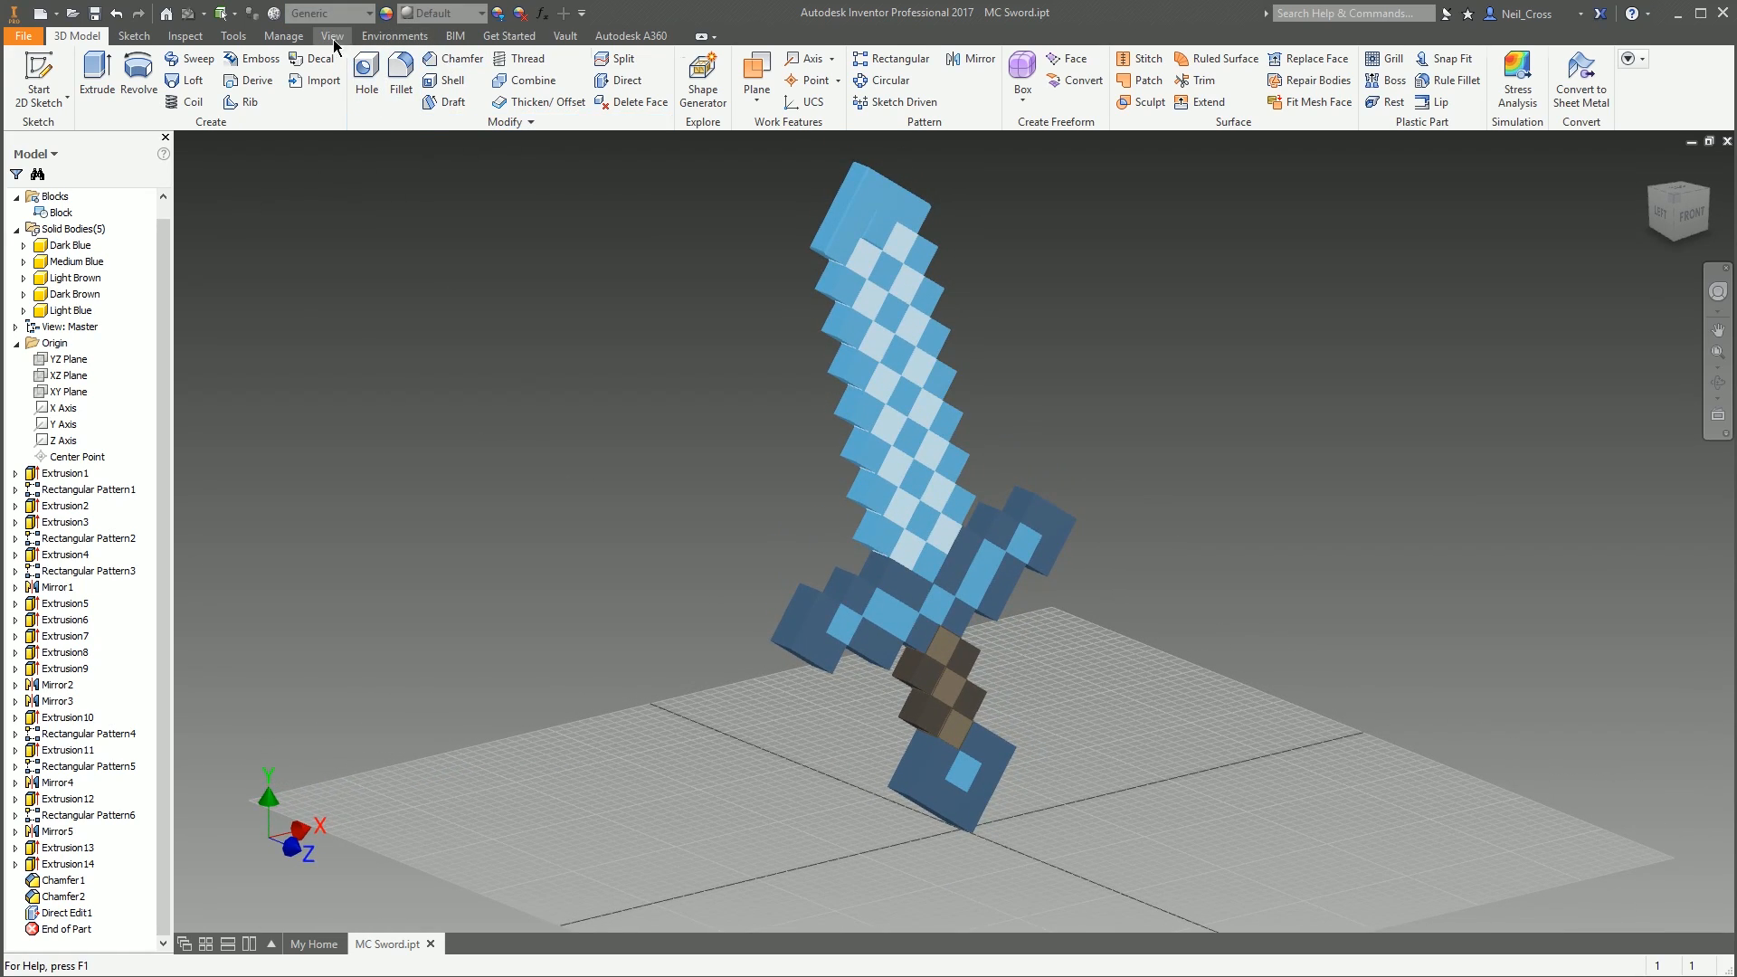
Turn off the ground plane, comparing the sword with and without it
{"action": "left_click", "coordinate": [332, 37]}
{"action": "left_click", "coordinate": [402, 83]}
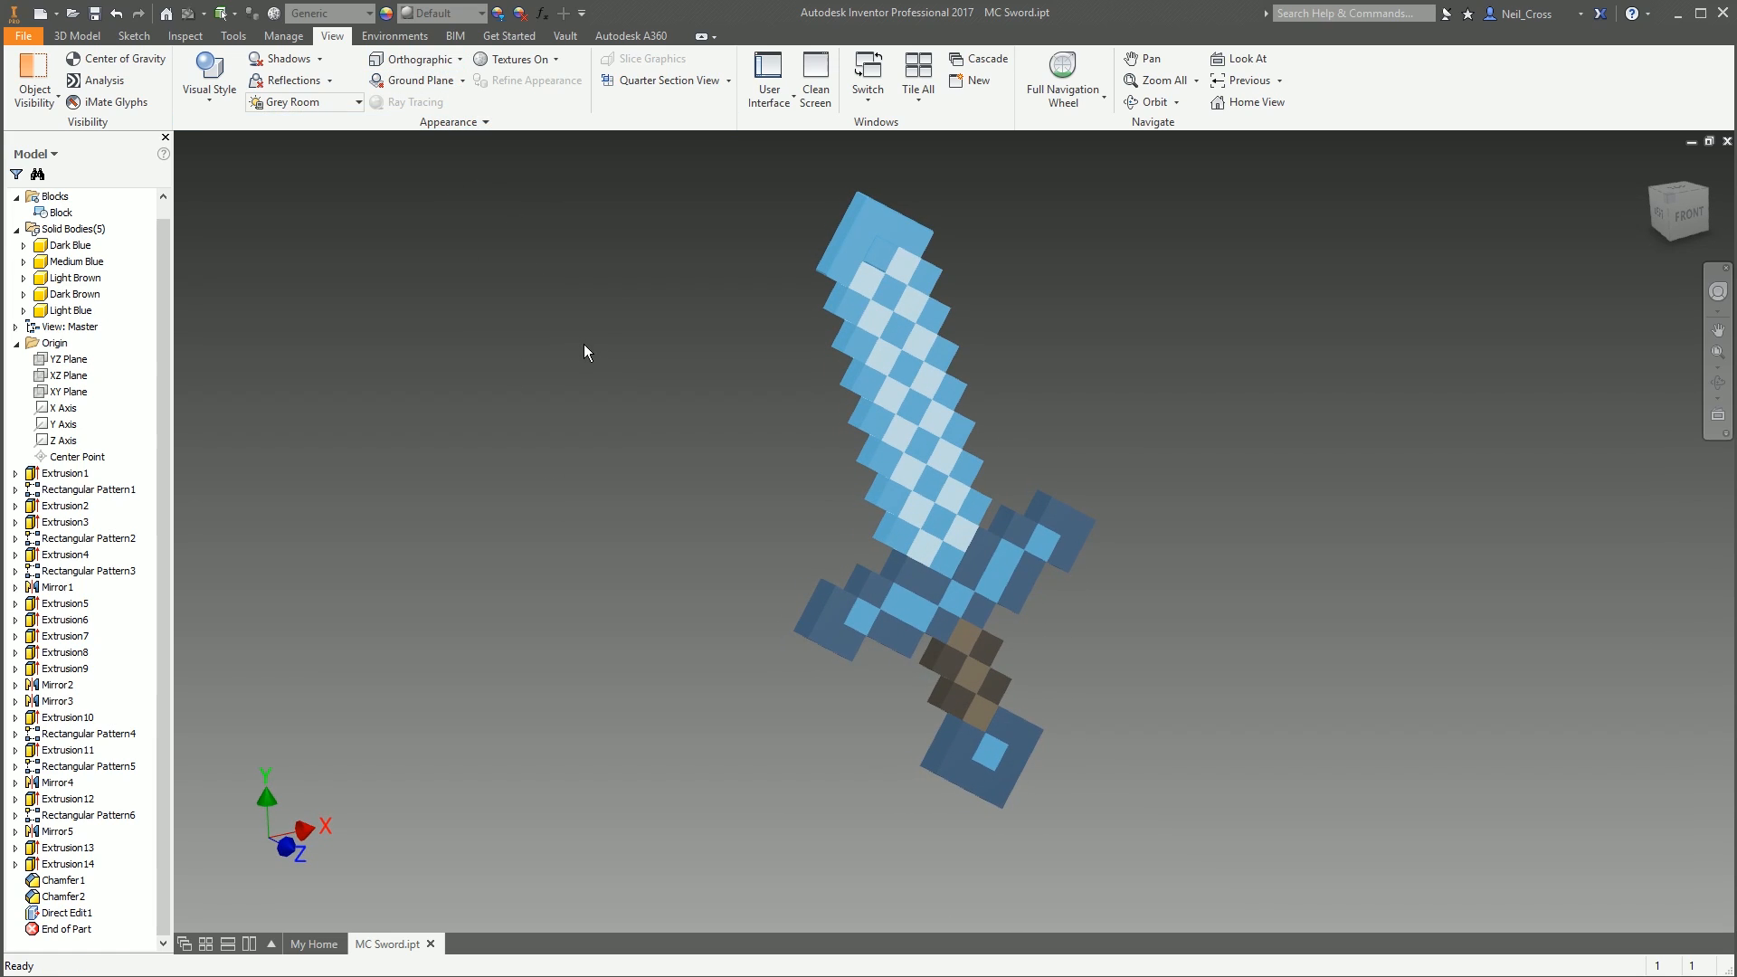
{"action": "left_click", "coordinate": [437, 80]}
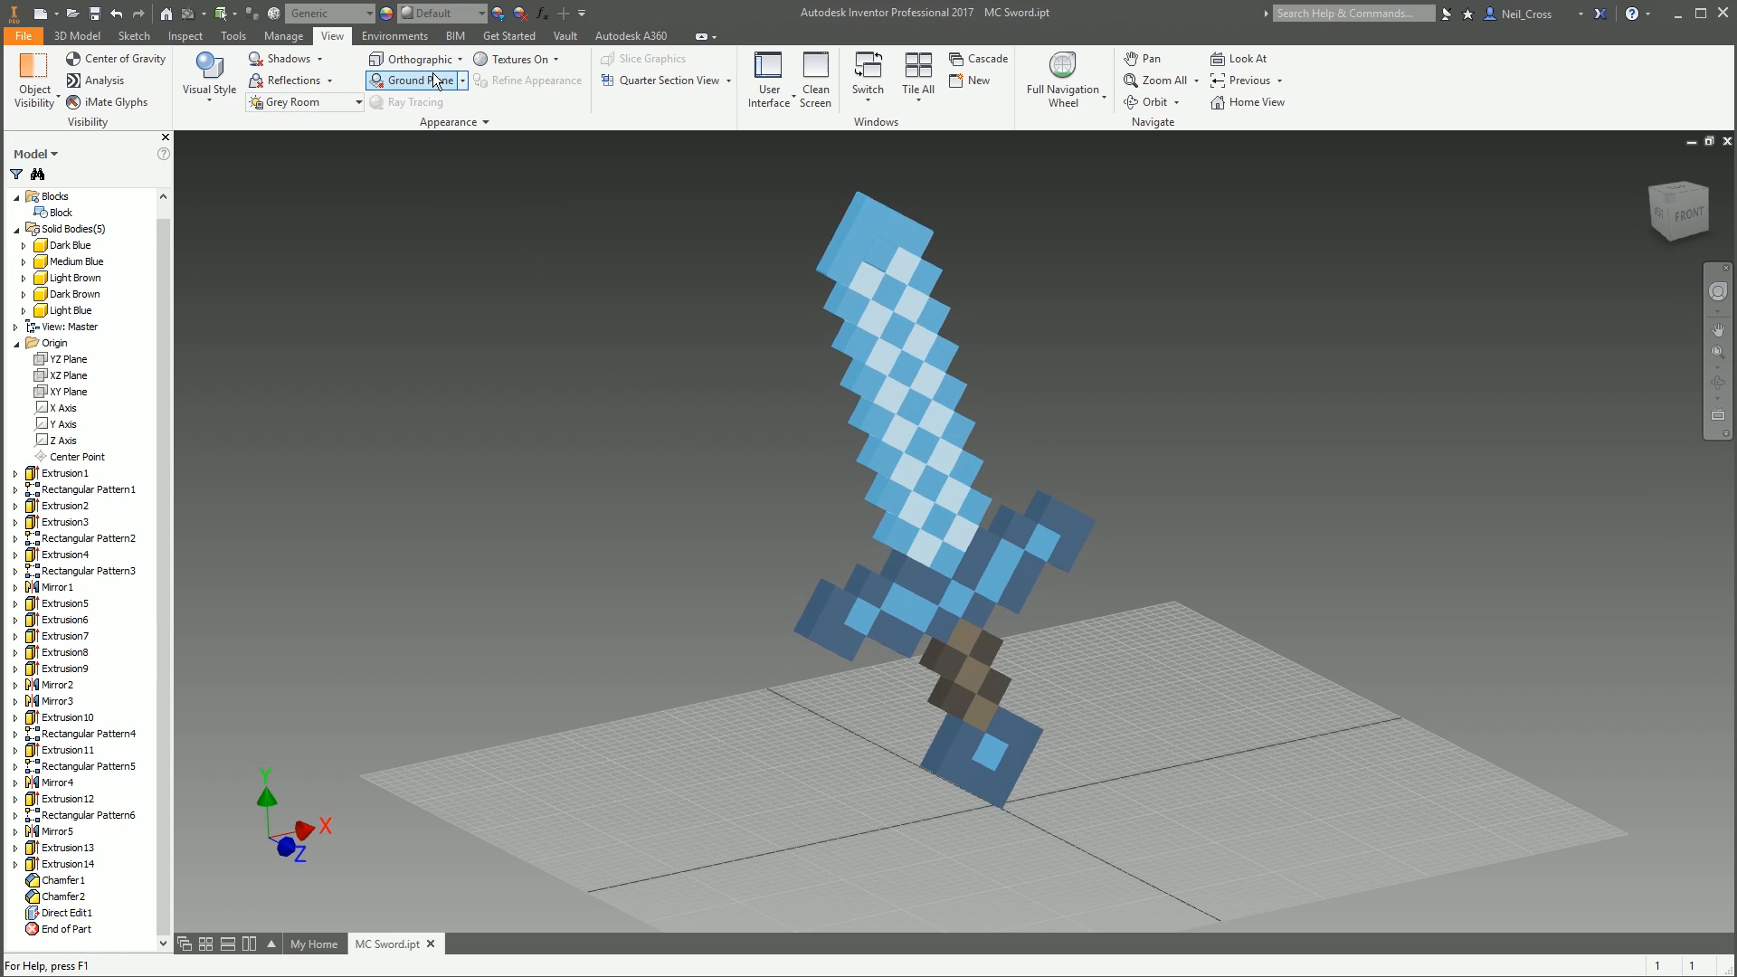
{"action": "left_click", "coordinate": [437, 80]}
Switch the view projection to Perspective, comparing it against Orthographic
{"action": "left_click", "coordinate": [409, 59]}
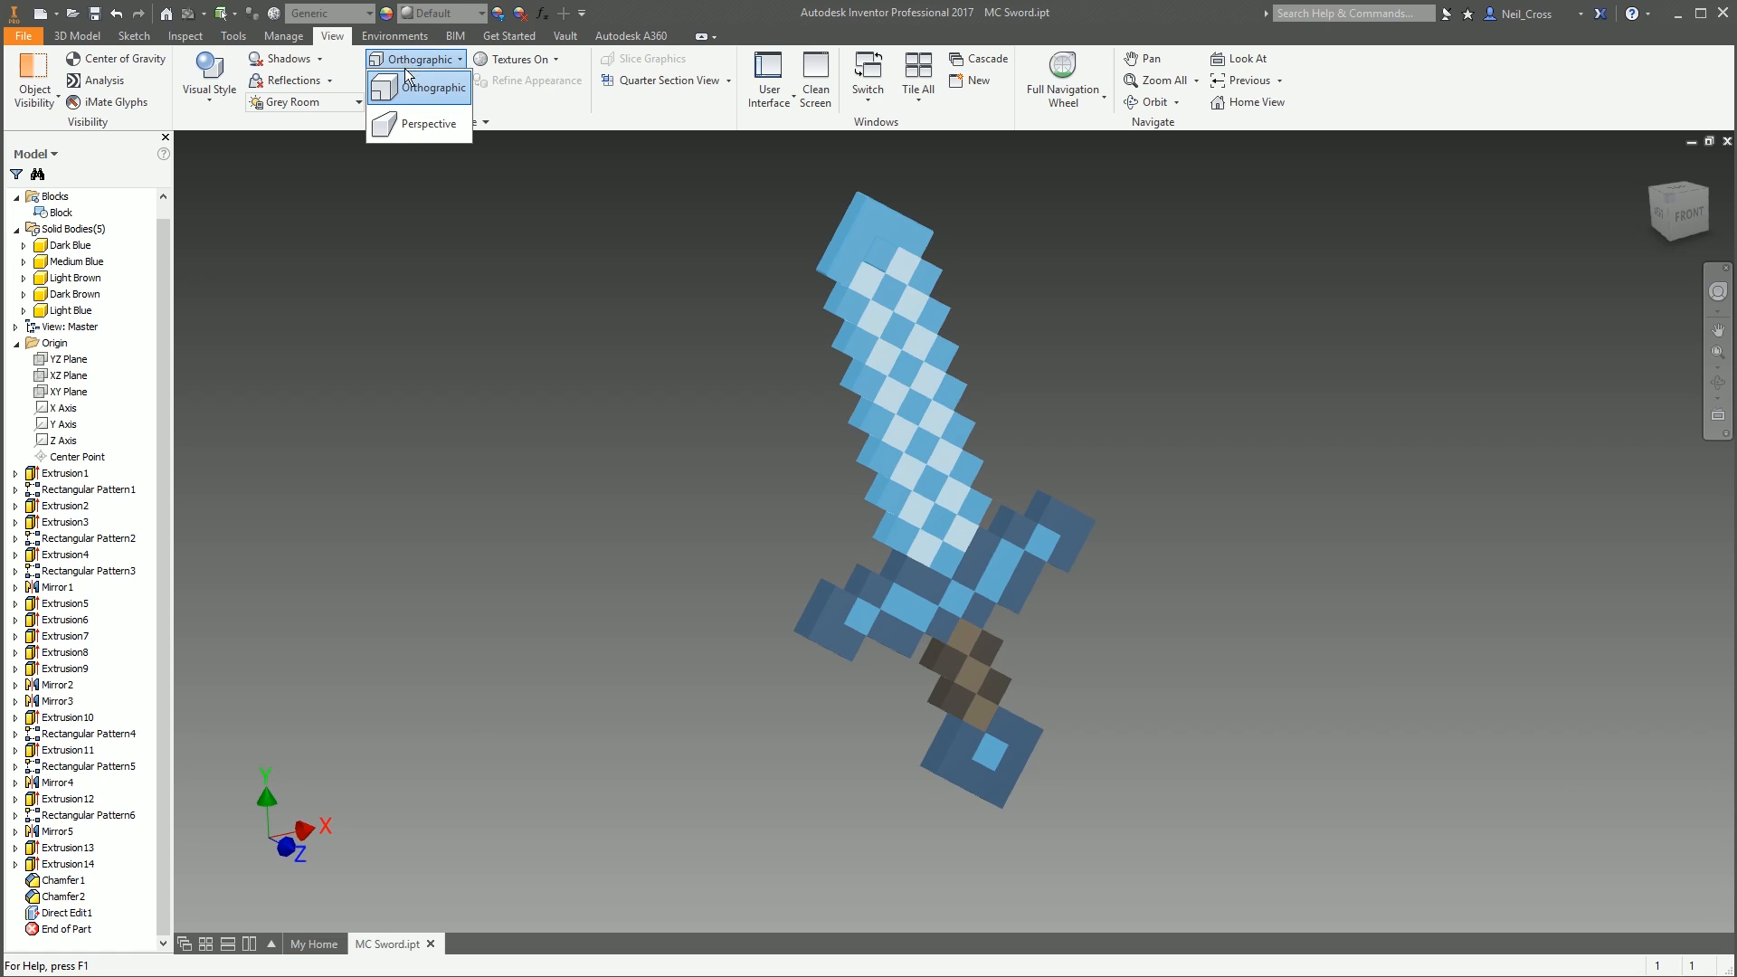
{"action": "left_click", "coordinate": [422, 125]}
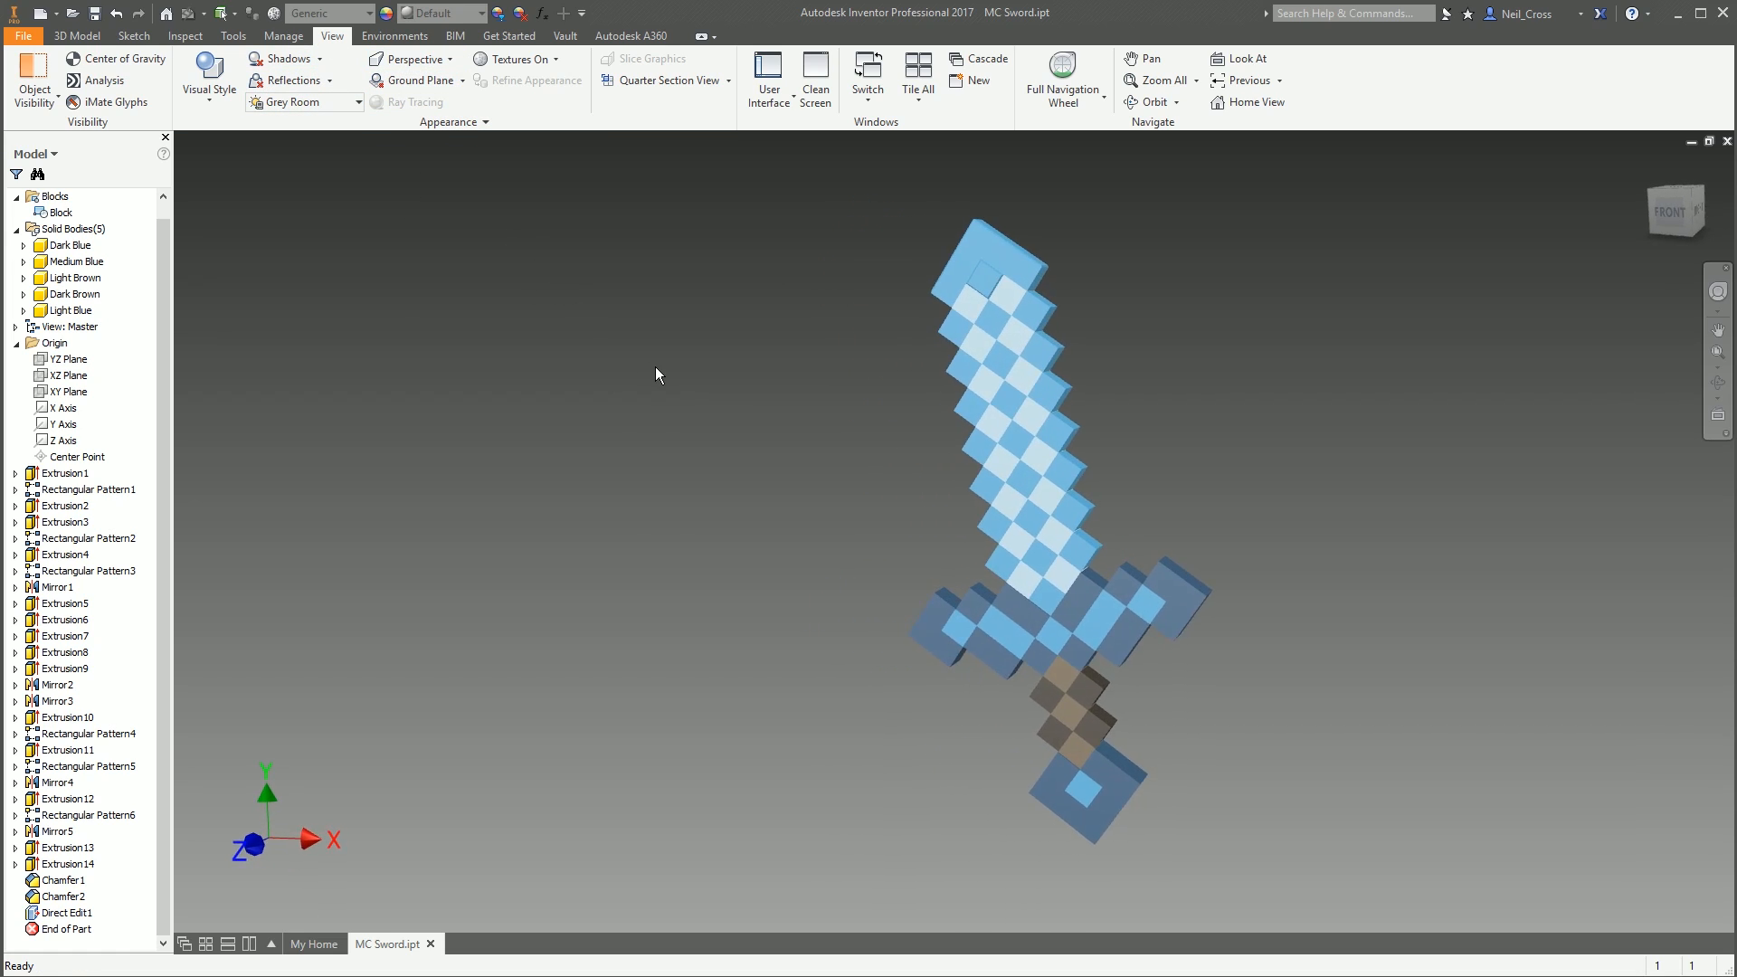
{"action": "left_click", "coordinate": [409, 60]}
{"action": "left_click", "coordinate": [418, 102]}
{"action": "left_click", "coordinate": [416, 60]}
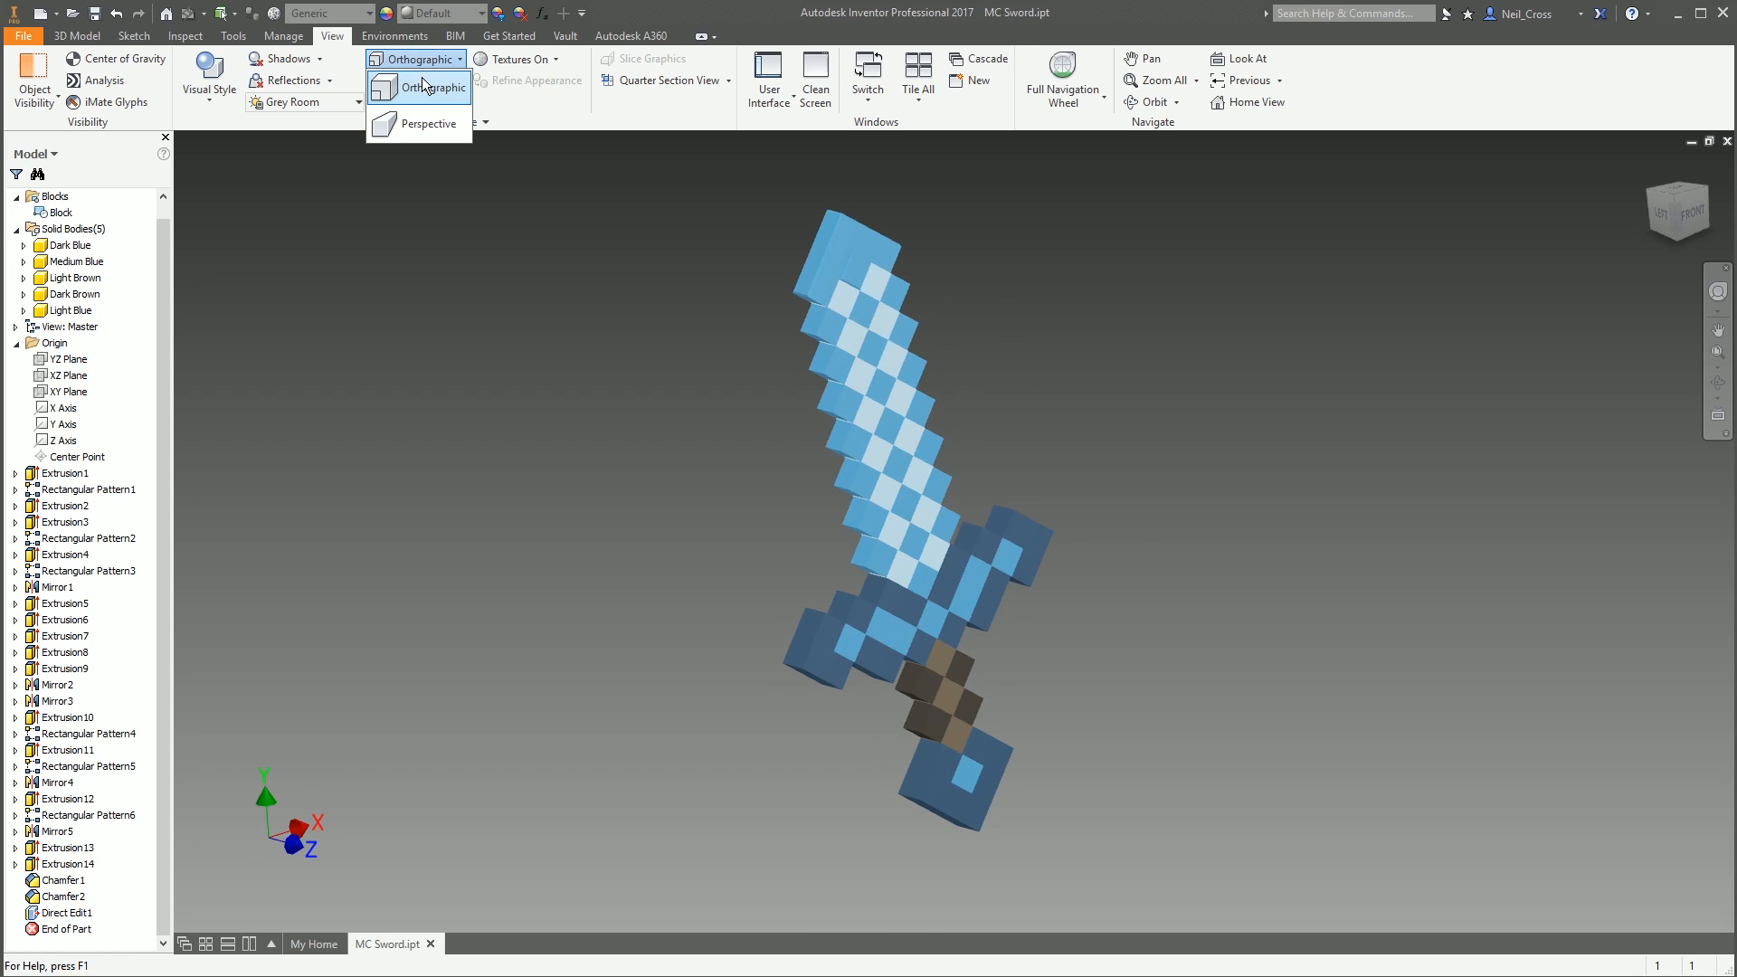
{"action": "left_click", "coordinate": [433, 121]}
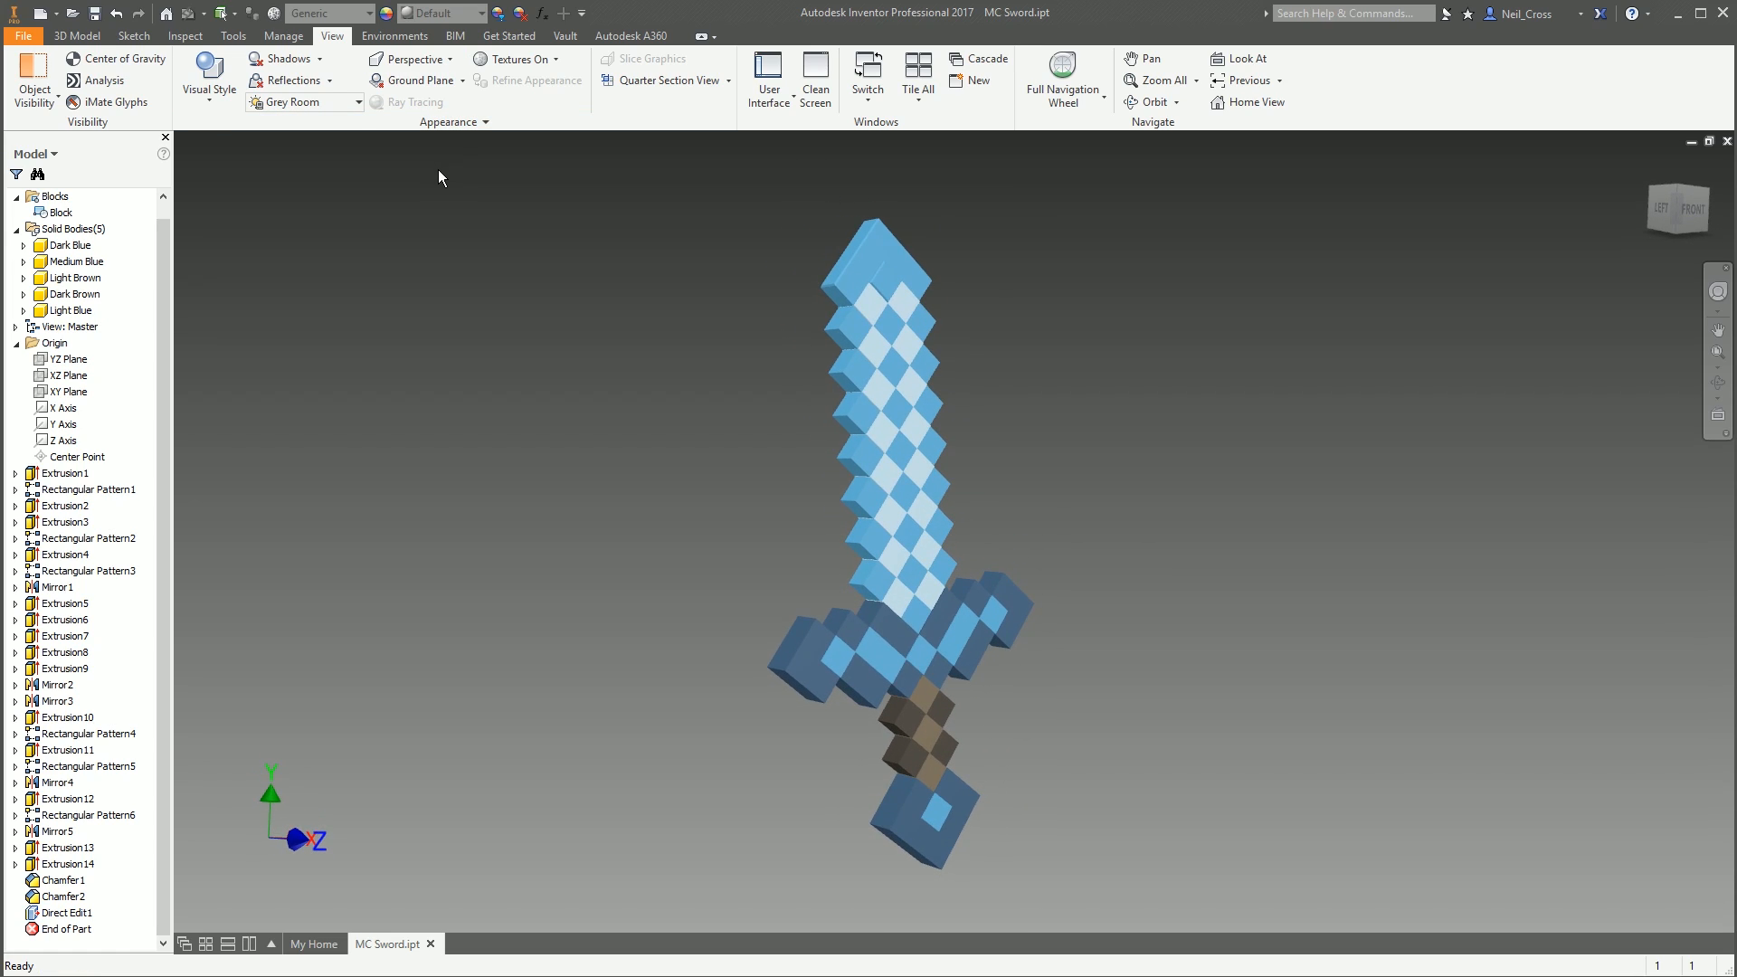
Set the visual style of the sword to Realistic
{"action": "left_click", "coordinate": [237, 66]}
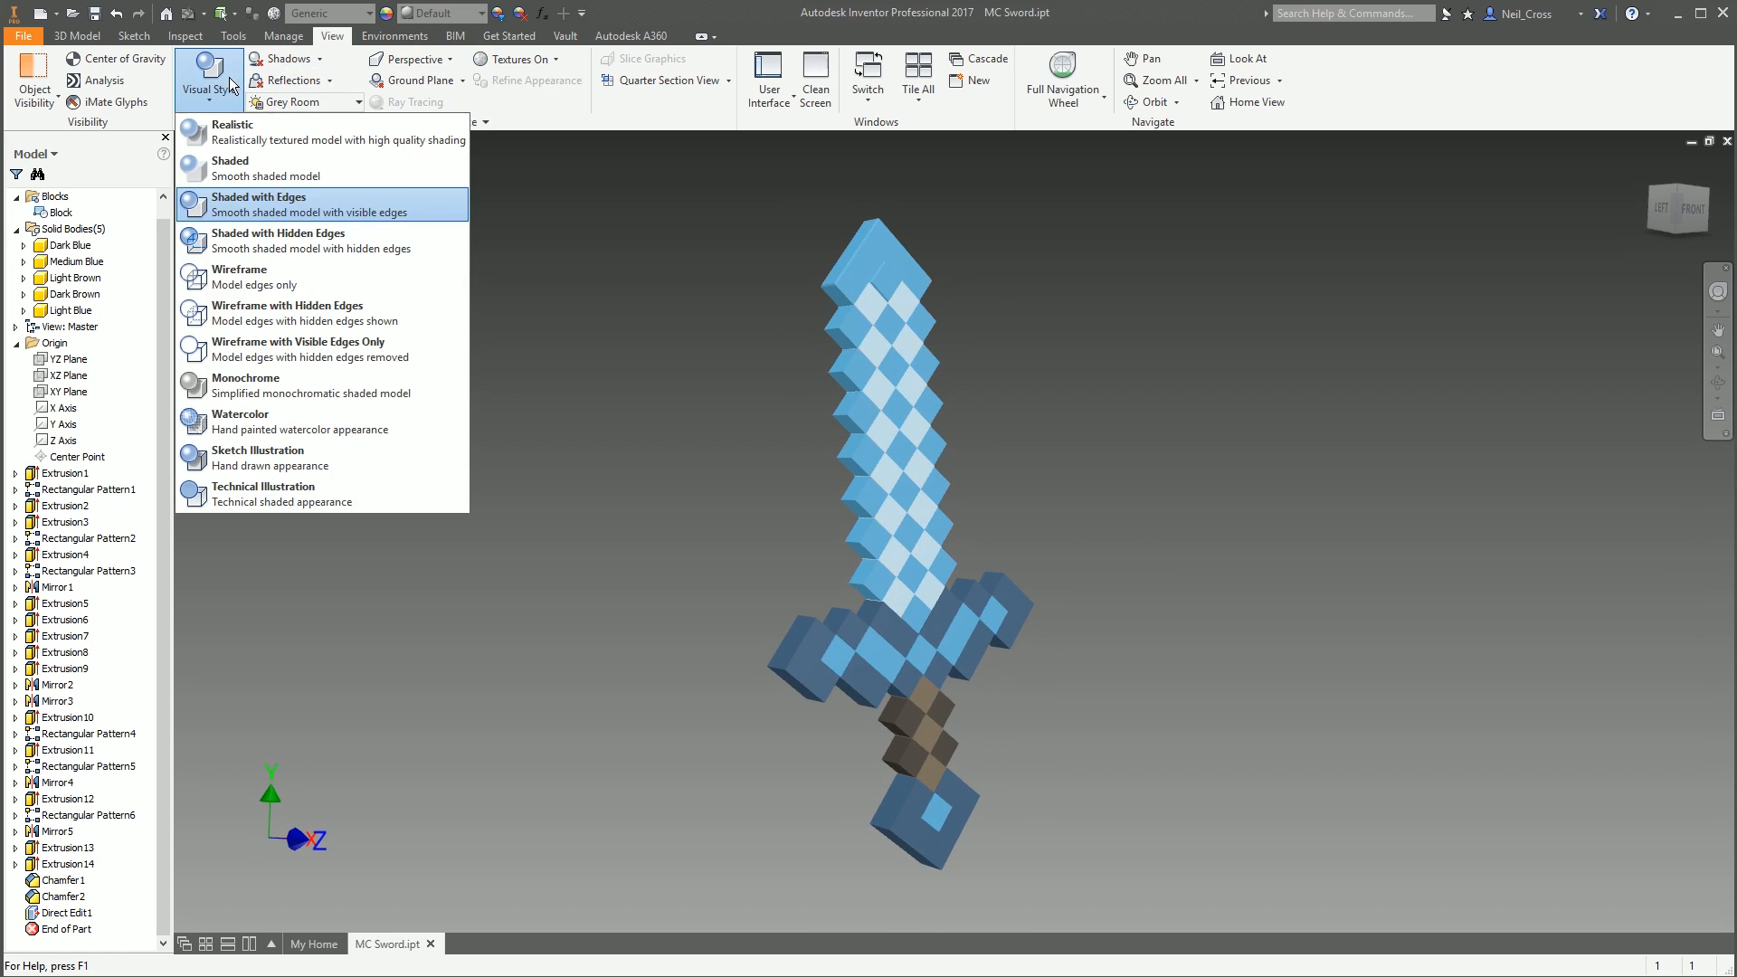
{"action": "left_click", "coordinate": [237, 132]}
{"action": "scroll", "coordinate": [1207, 443], "scroll_direction": "up", "scroll_amount": 10}
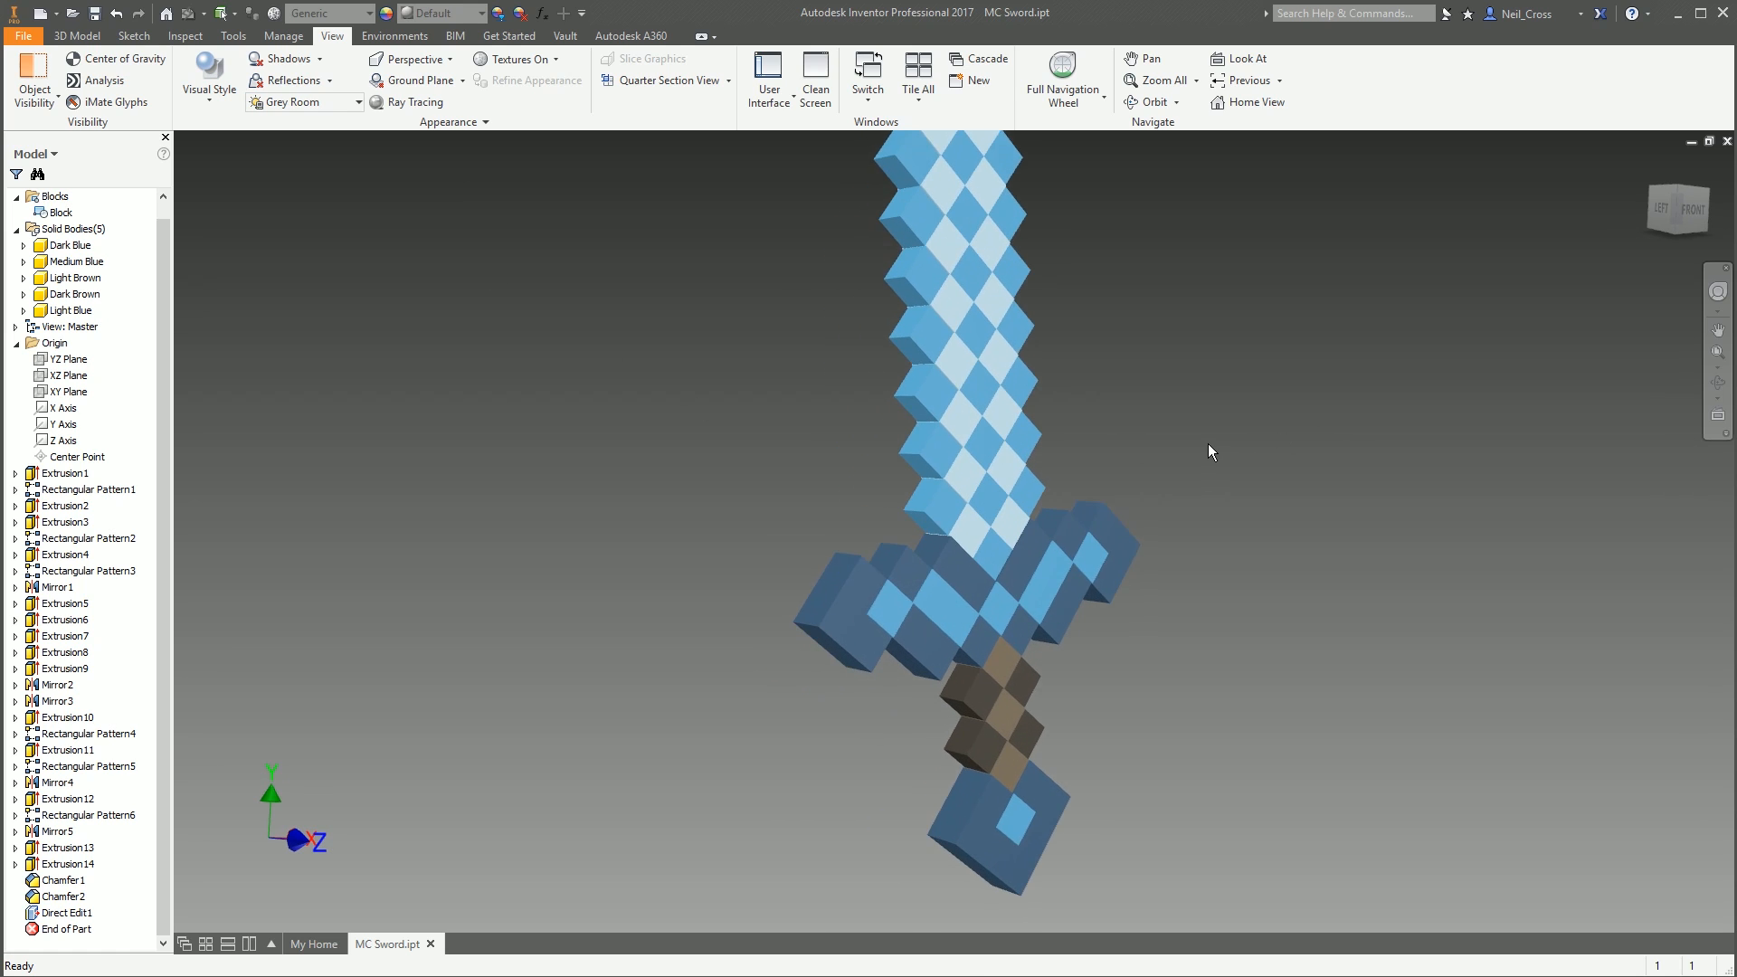
{"action": "scroll", "coordinate": [1288, 541], "scroll_direction": "down", "scroll_amount": 10}
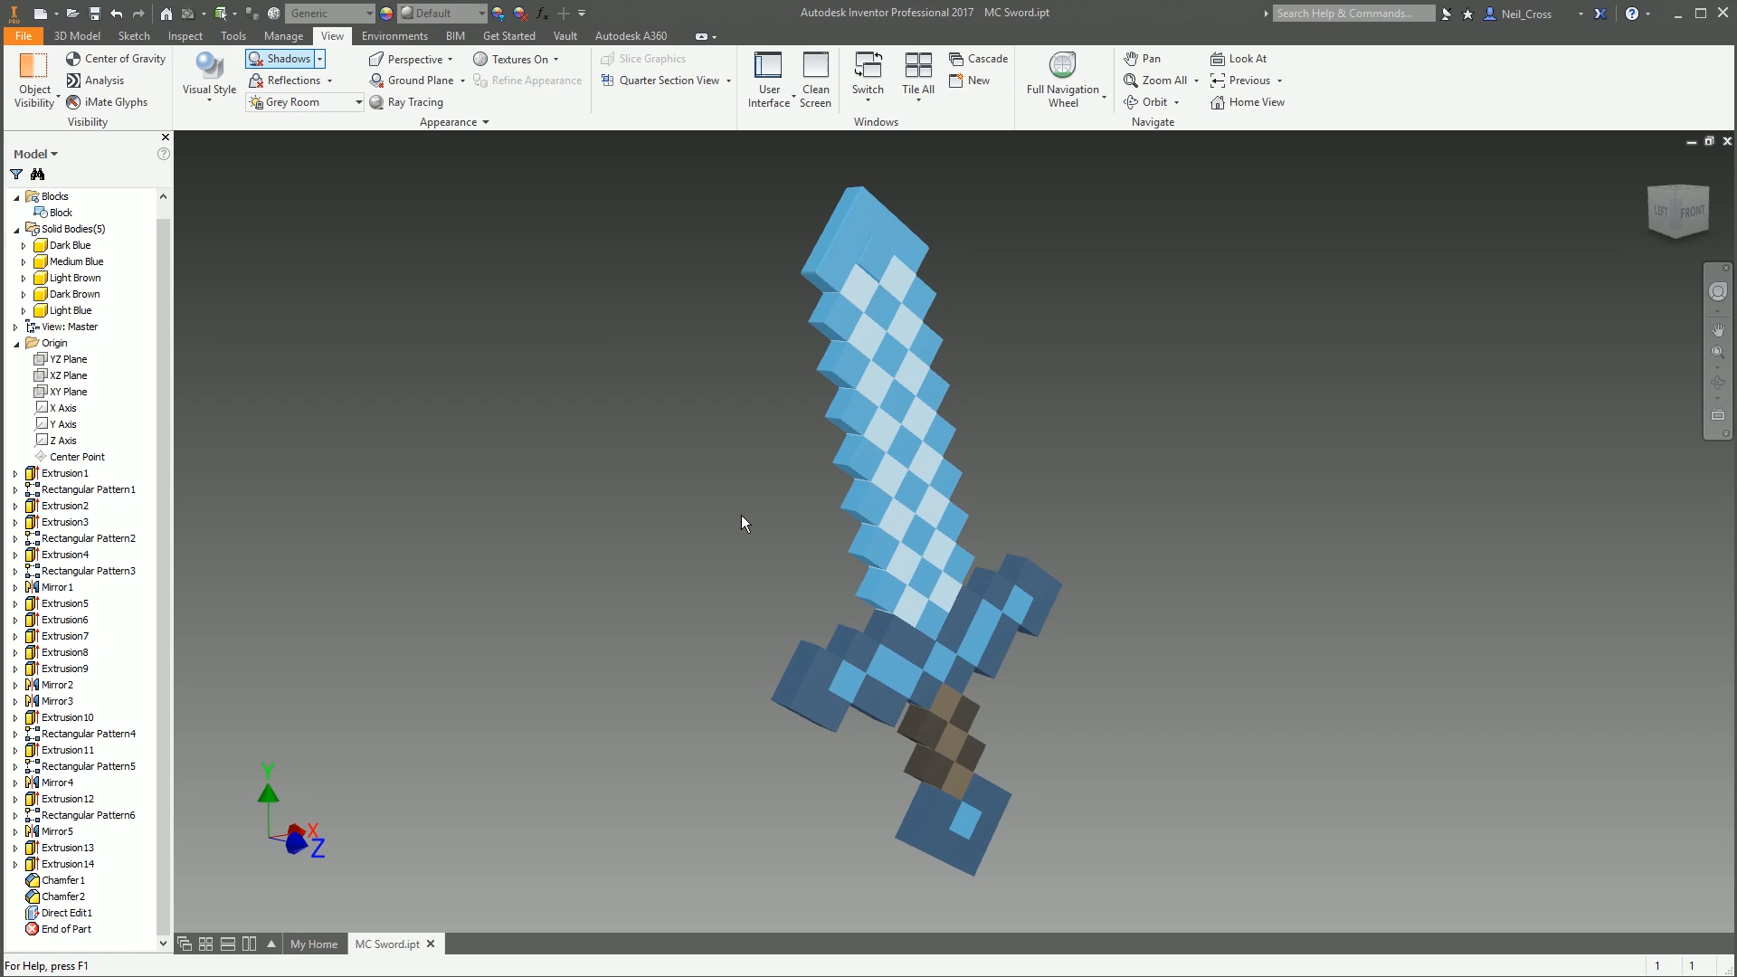
Set the Ambient Shadows of the Grey Room lighting style to 75 and save the style
{"action": "middle_click_drag", "start_coordinate": [1208, 558], "coordinate": [1196, 531], "text": "shift"}
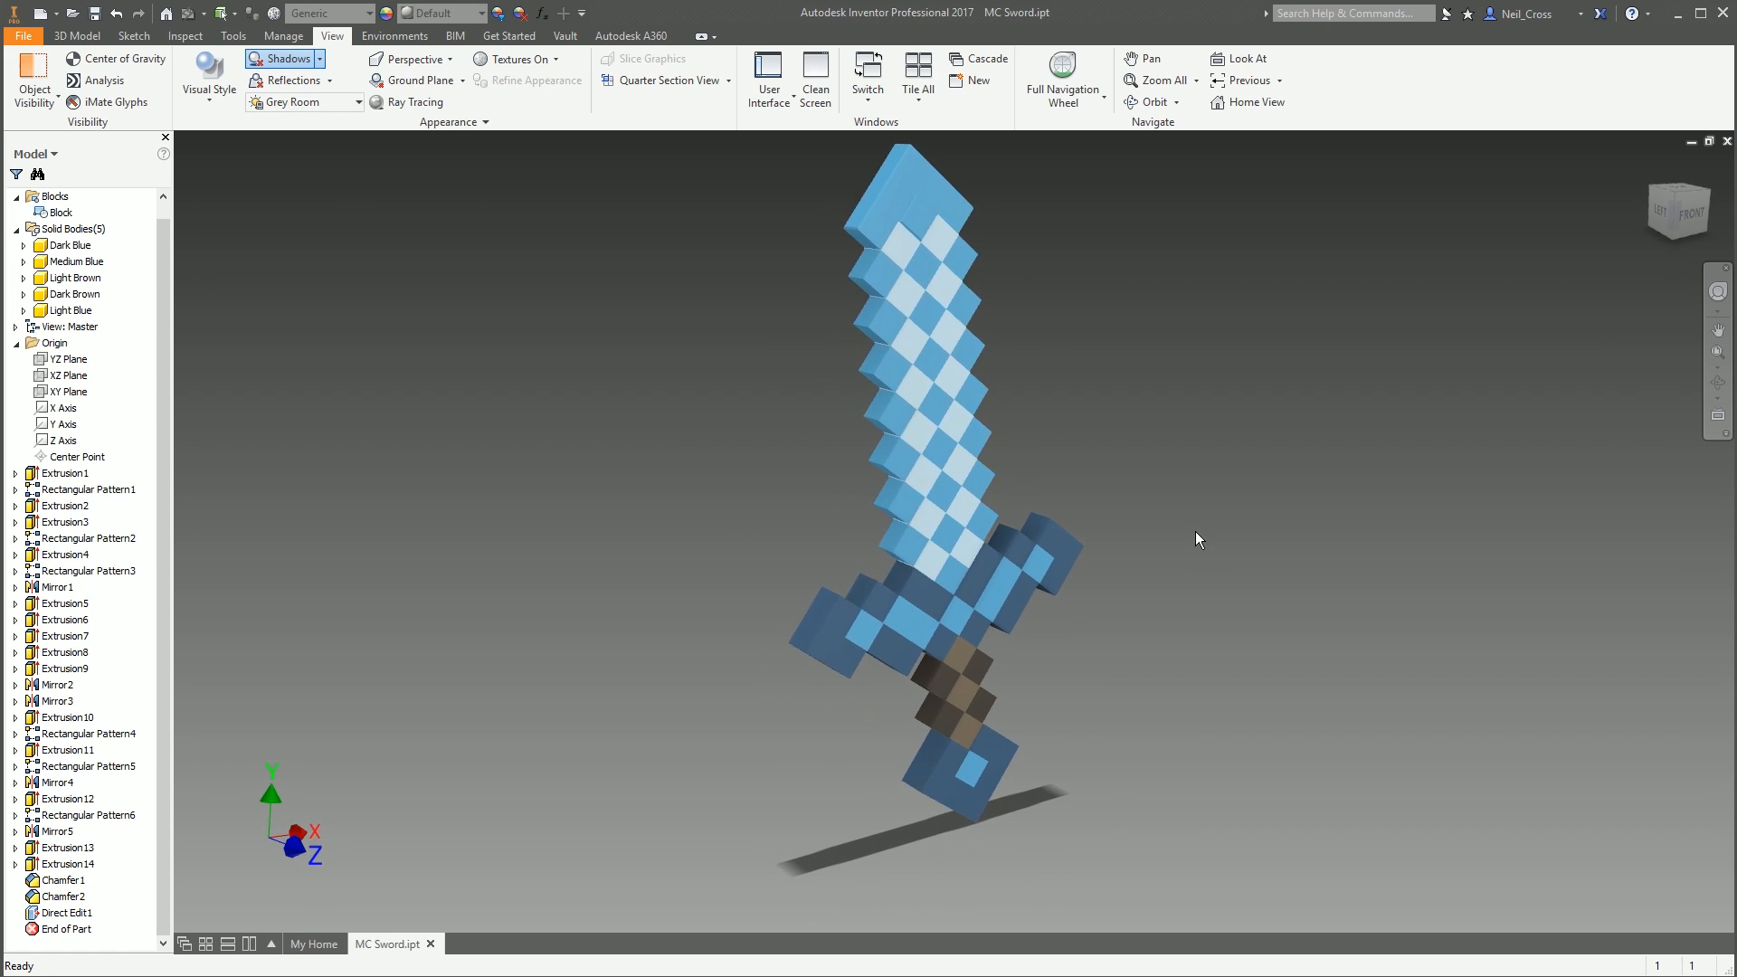
{"action": "scroll", "coordinate": [1132, 268], "scroll_direction": "up", "scroll_amount": 5}
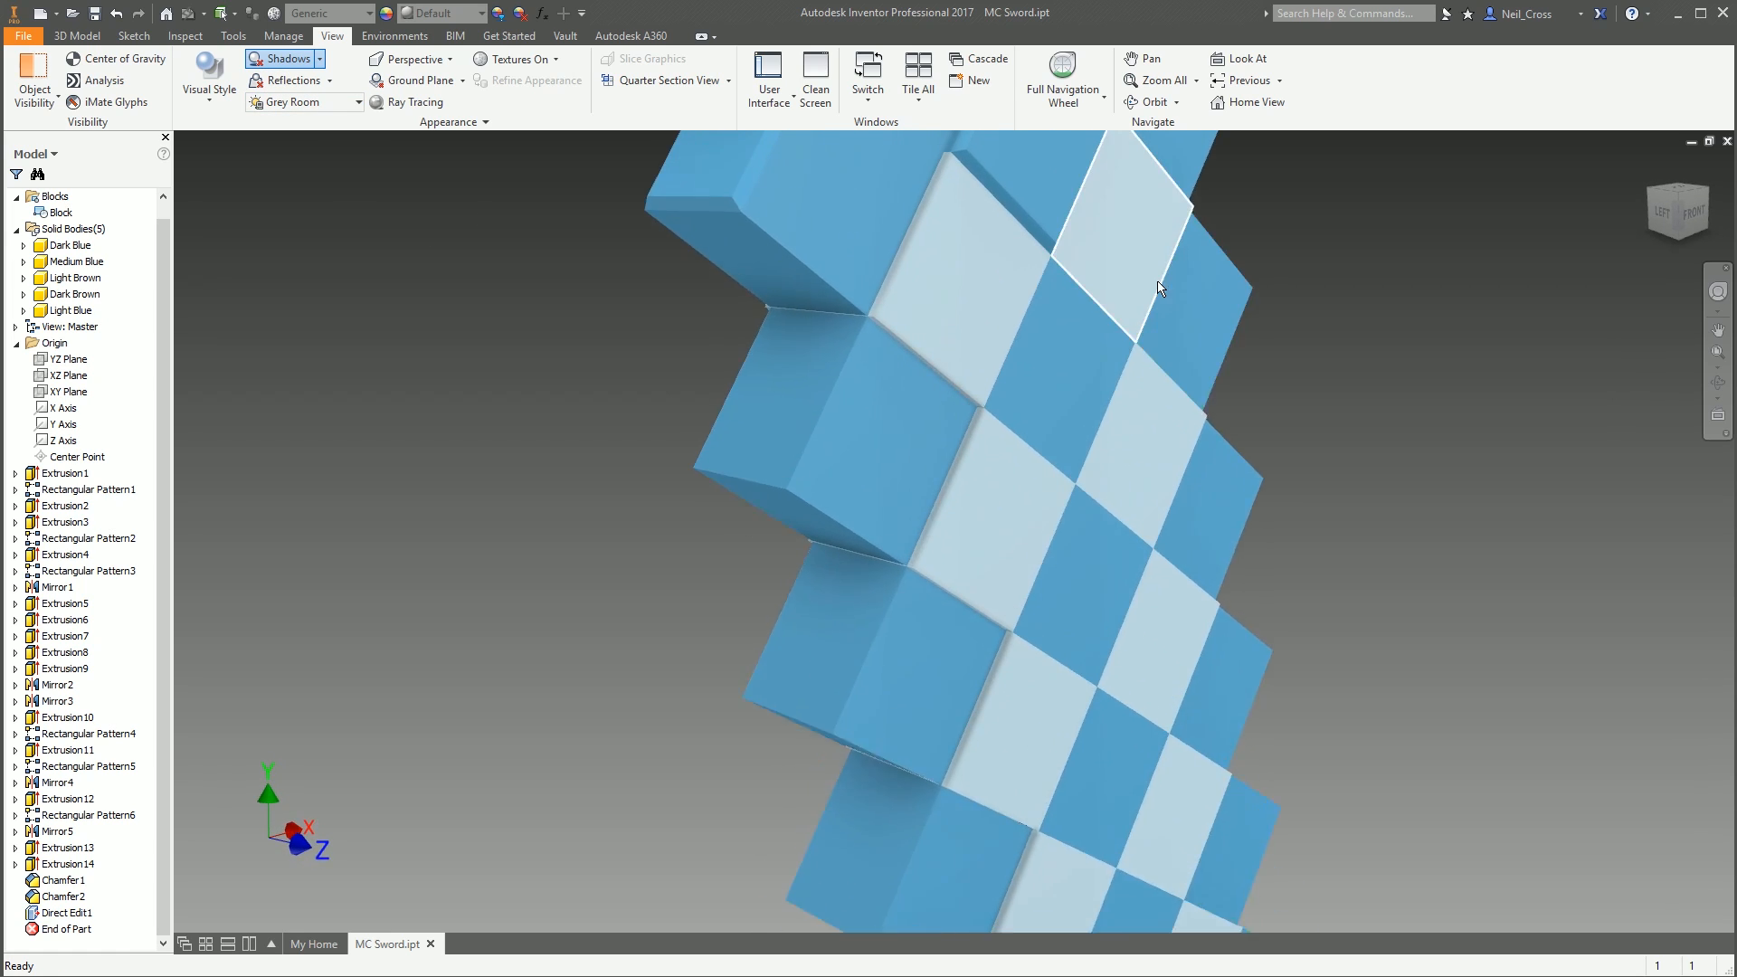
{"action": "scroll", "coordinate": [1157, 281], "scroll_direction": "up", "scroll_amount": 3}
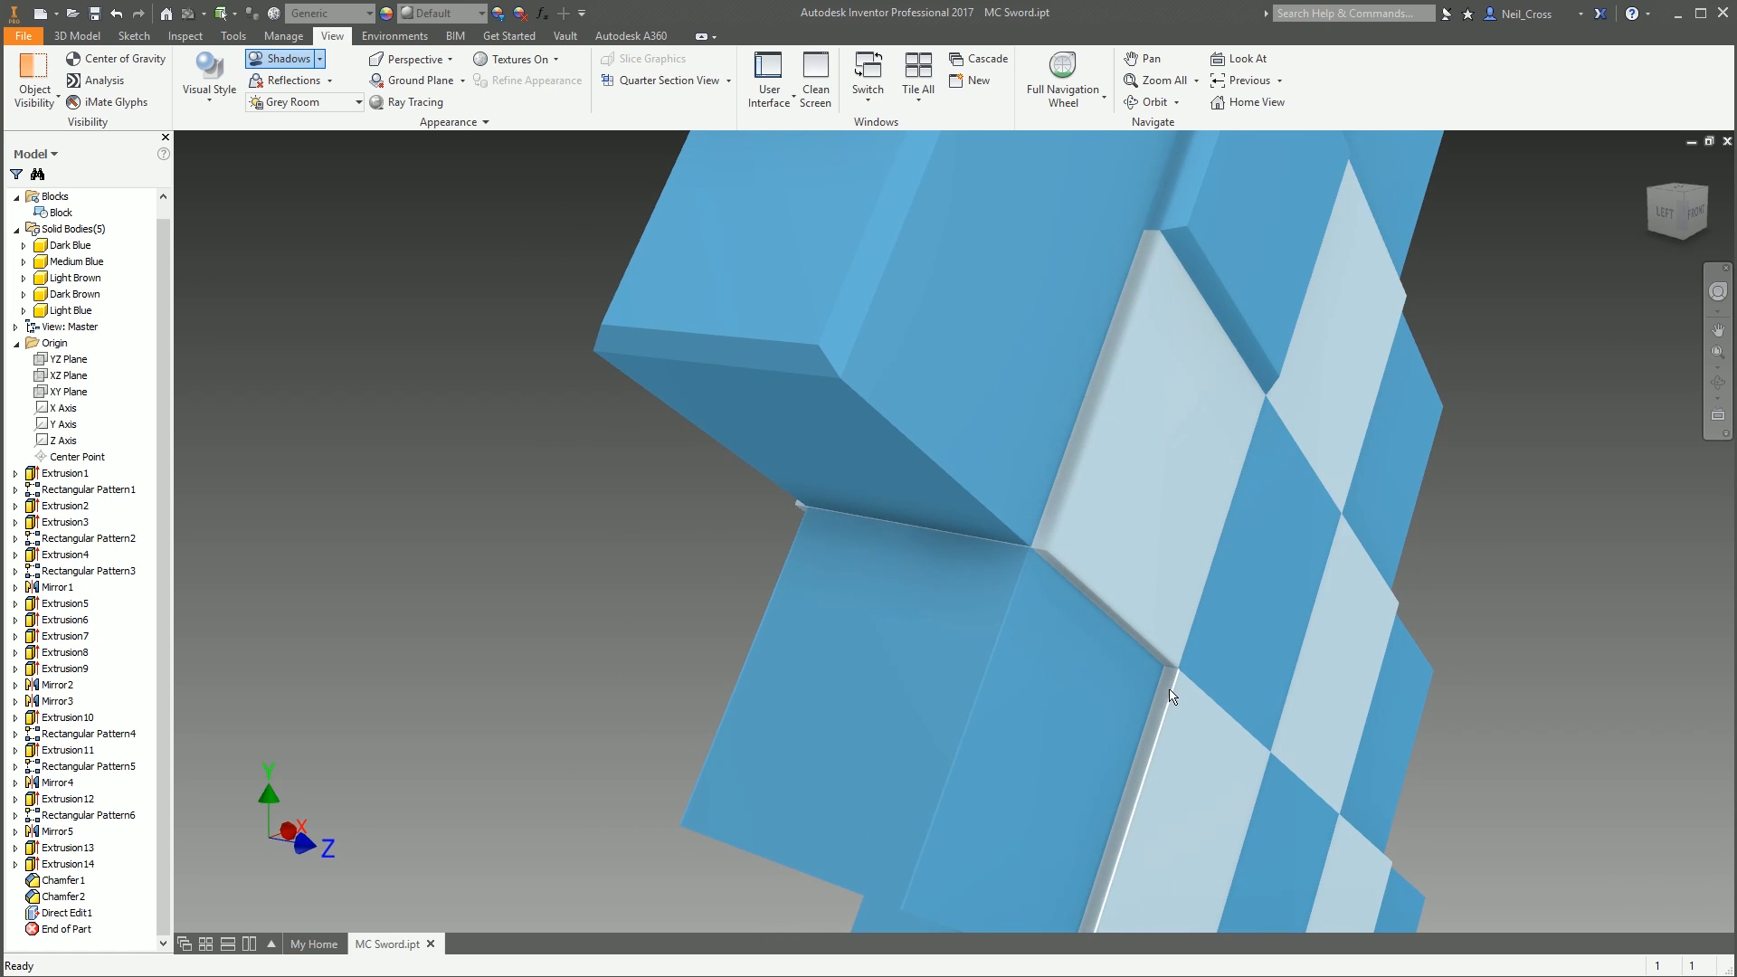
{"action": "scroll", "coordinate": [1019, 229], "scroll_direction": "down", "scroll_amount": 2}
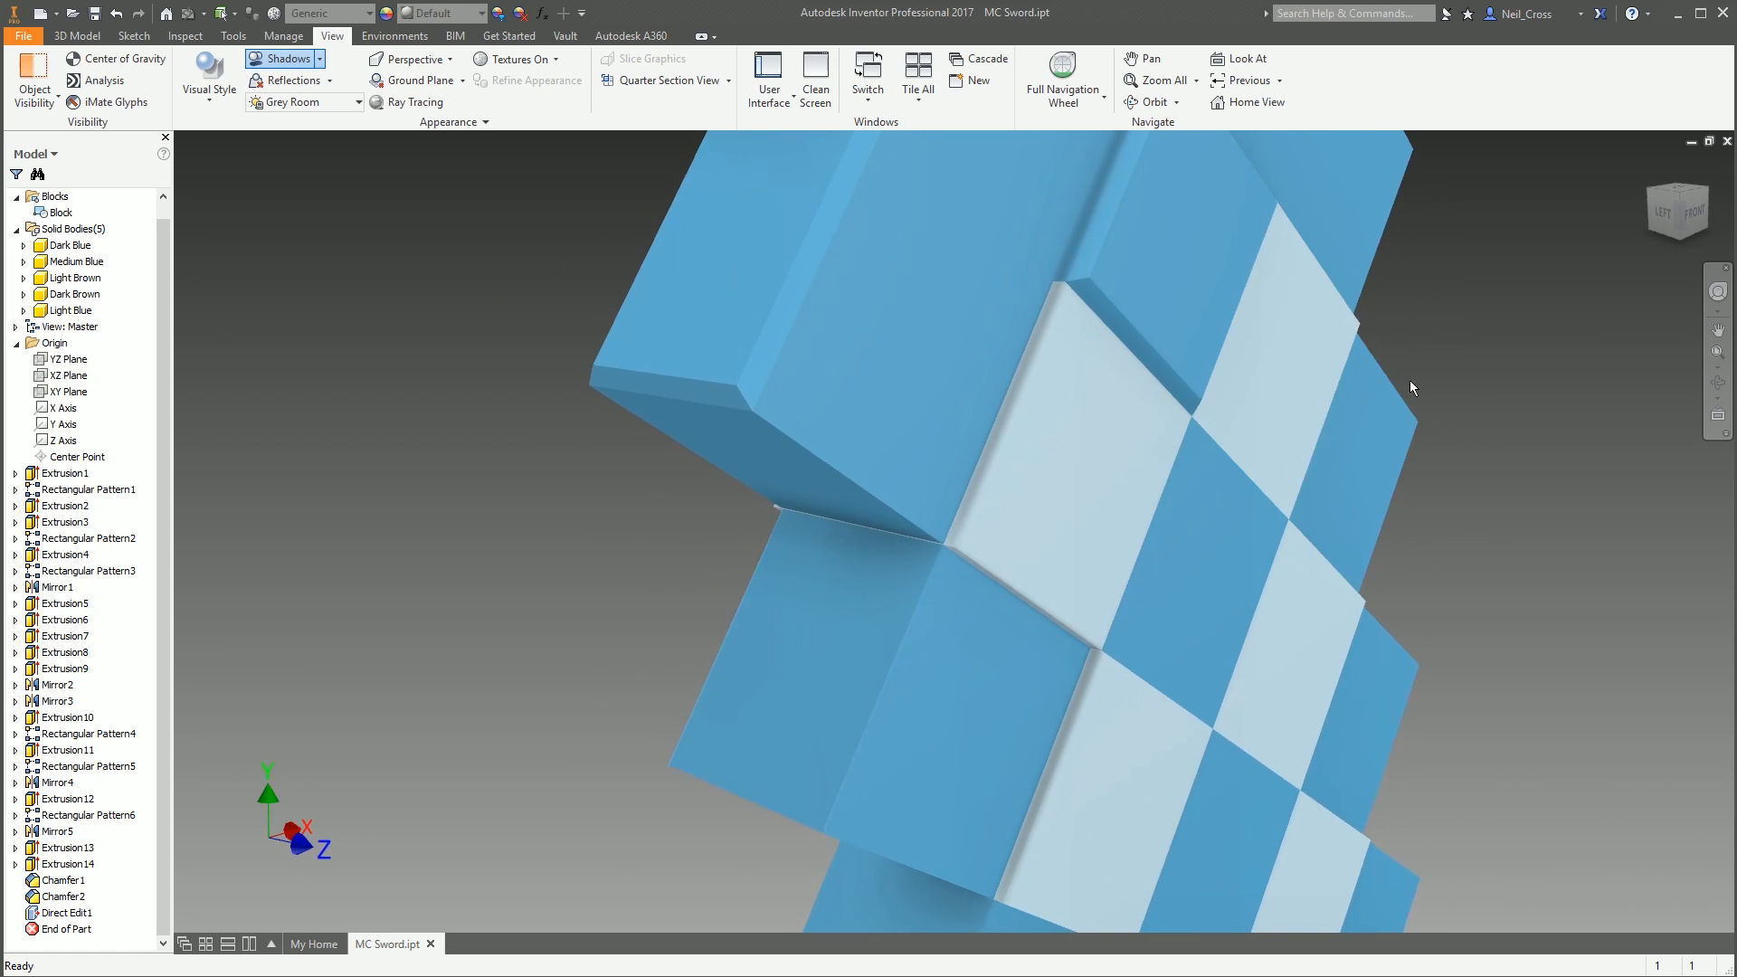
{"action": "scroll", "coordinate": [1504, 350], "scroll_direction": "down", "scroll_amount": 3}
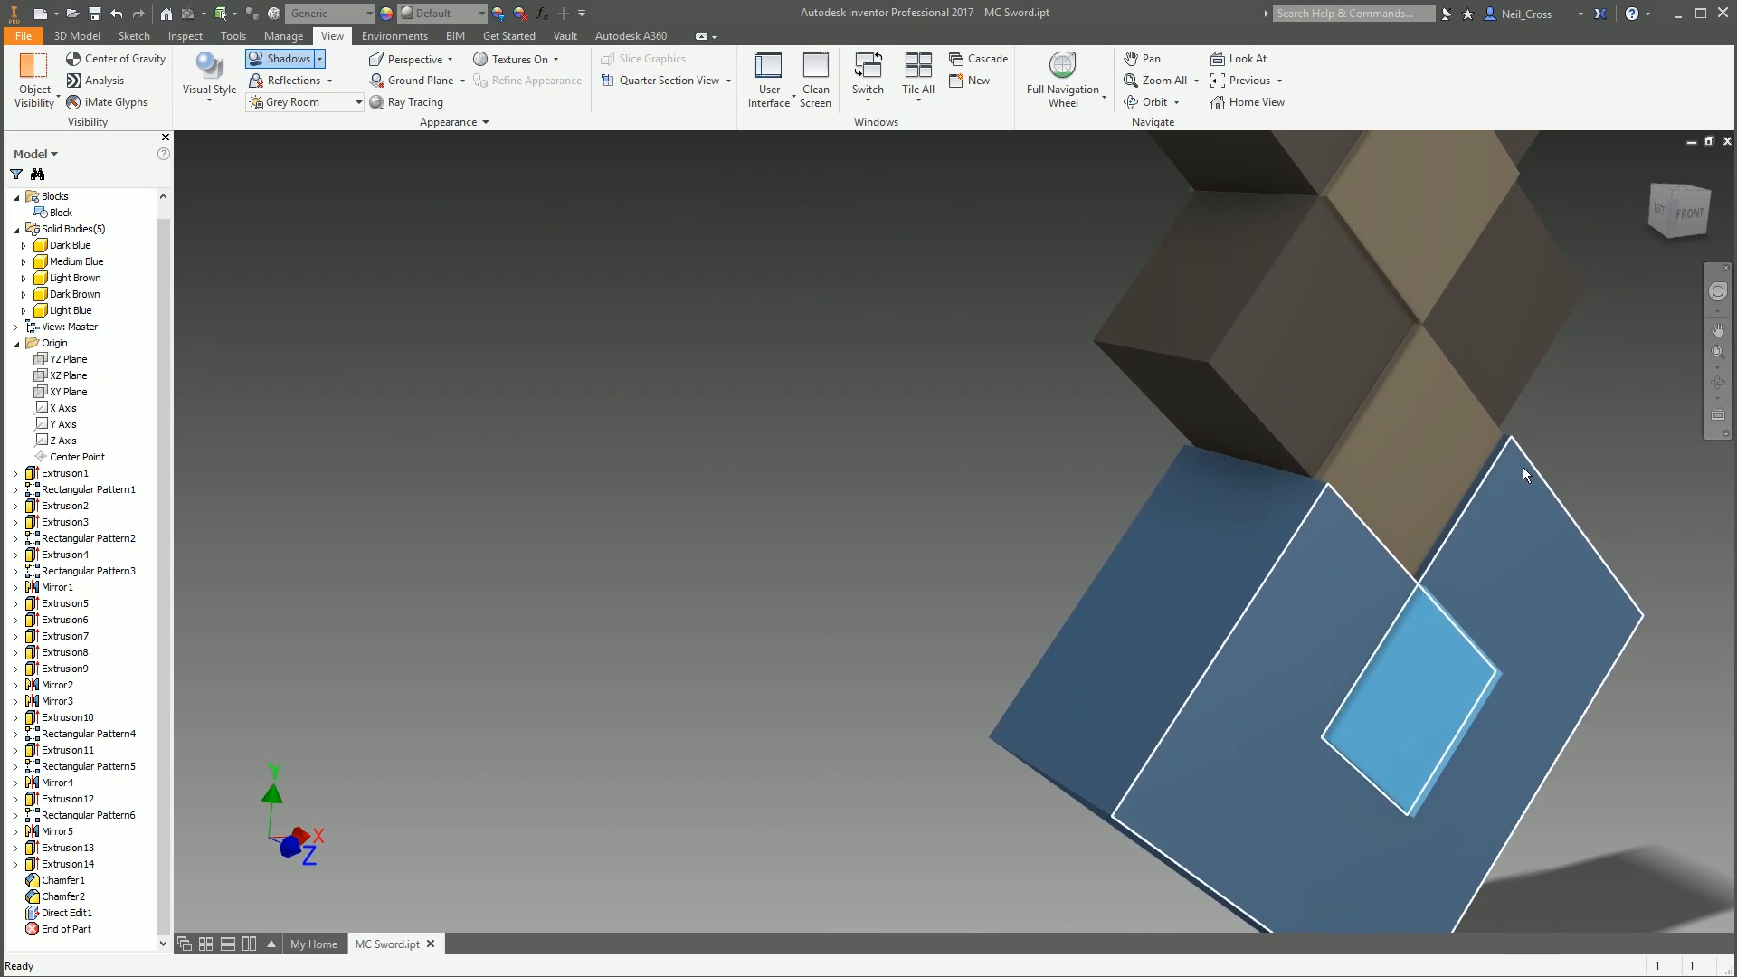
{"action": "left_click", "coordinate": [321, 59]}
{"action": "left_click", "coordinate": [316, 177]}
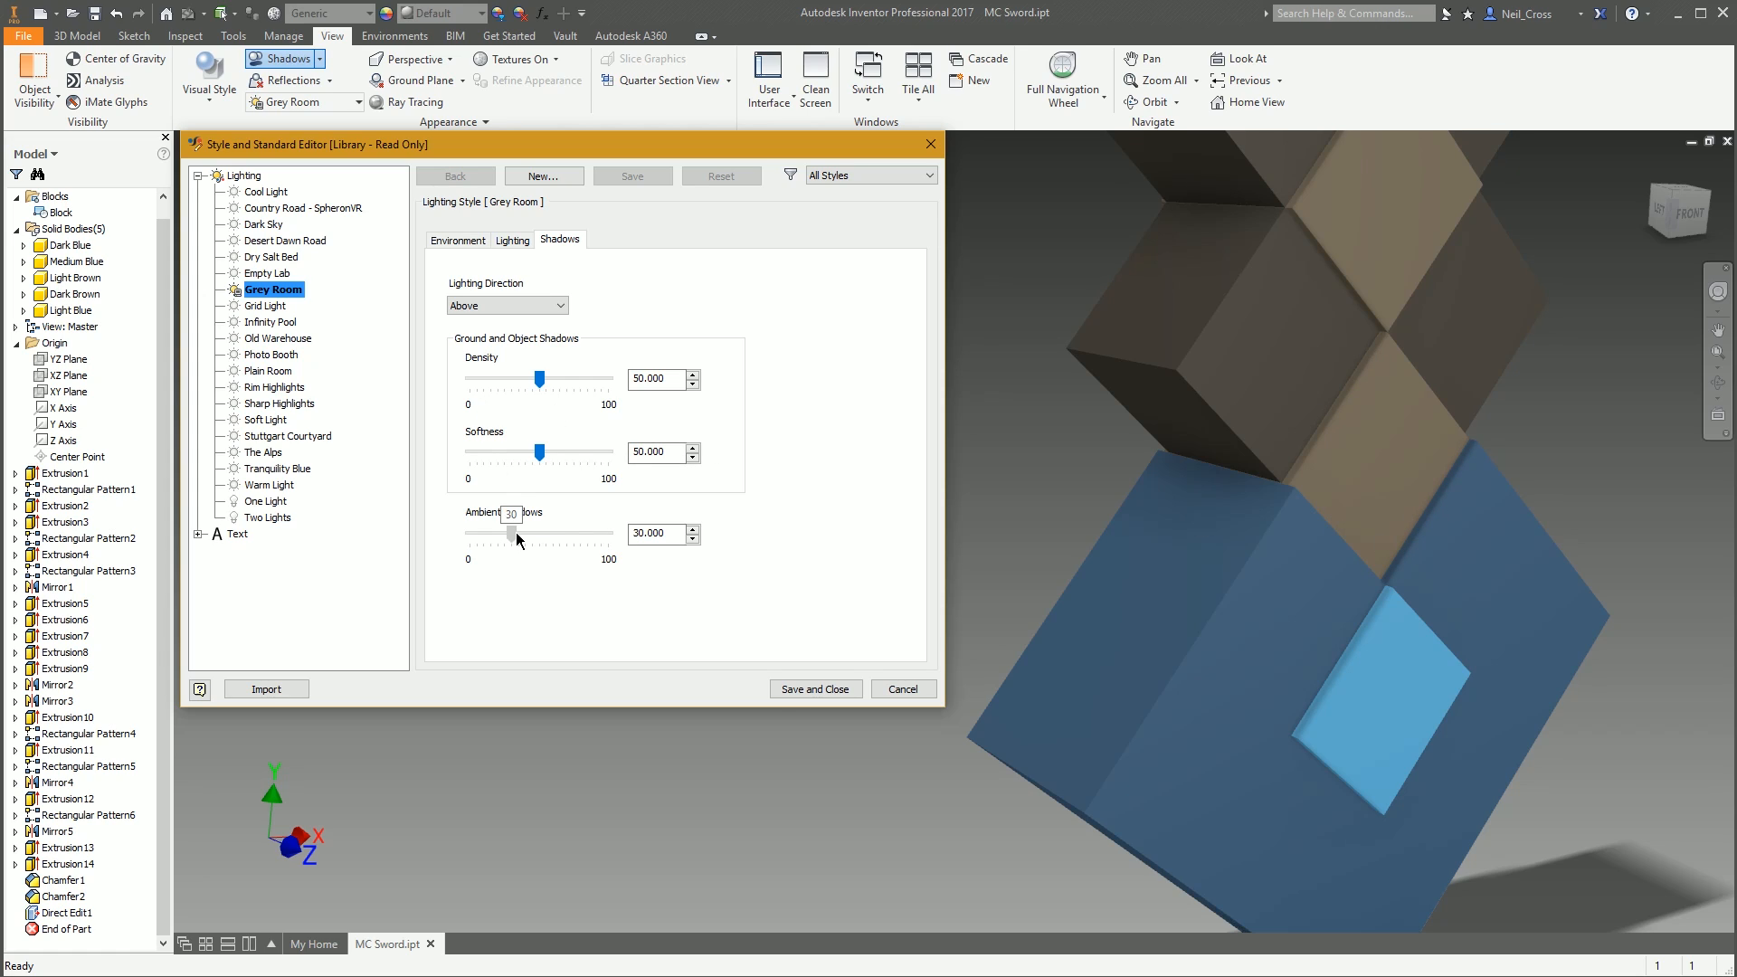
{"action": "mouse_move", "coordinate": [517, 538]}
{"action": "left_mouse_down"}
{"action": "mouse_move", "coordinate": [647, 540]}
{"action": "mouse_move", "coordinate": [561, 547]}
{"action": "left_mouse_up"}
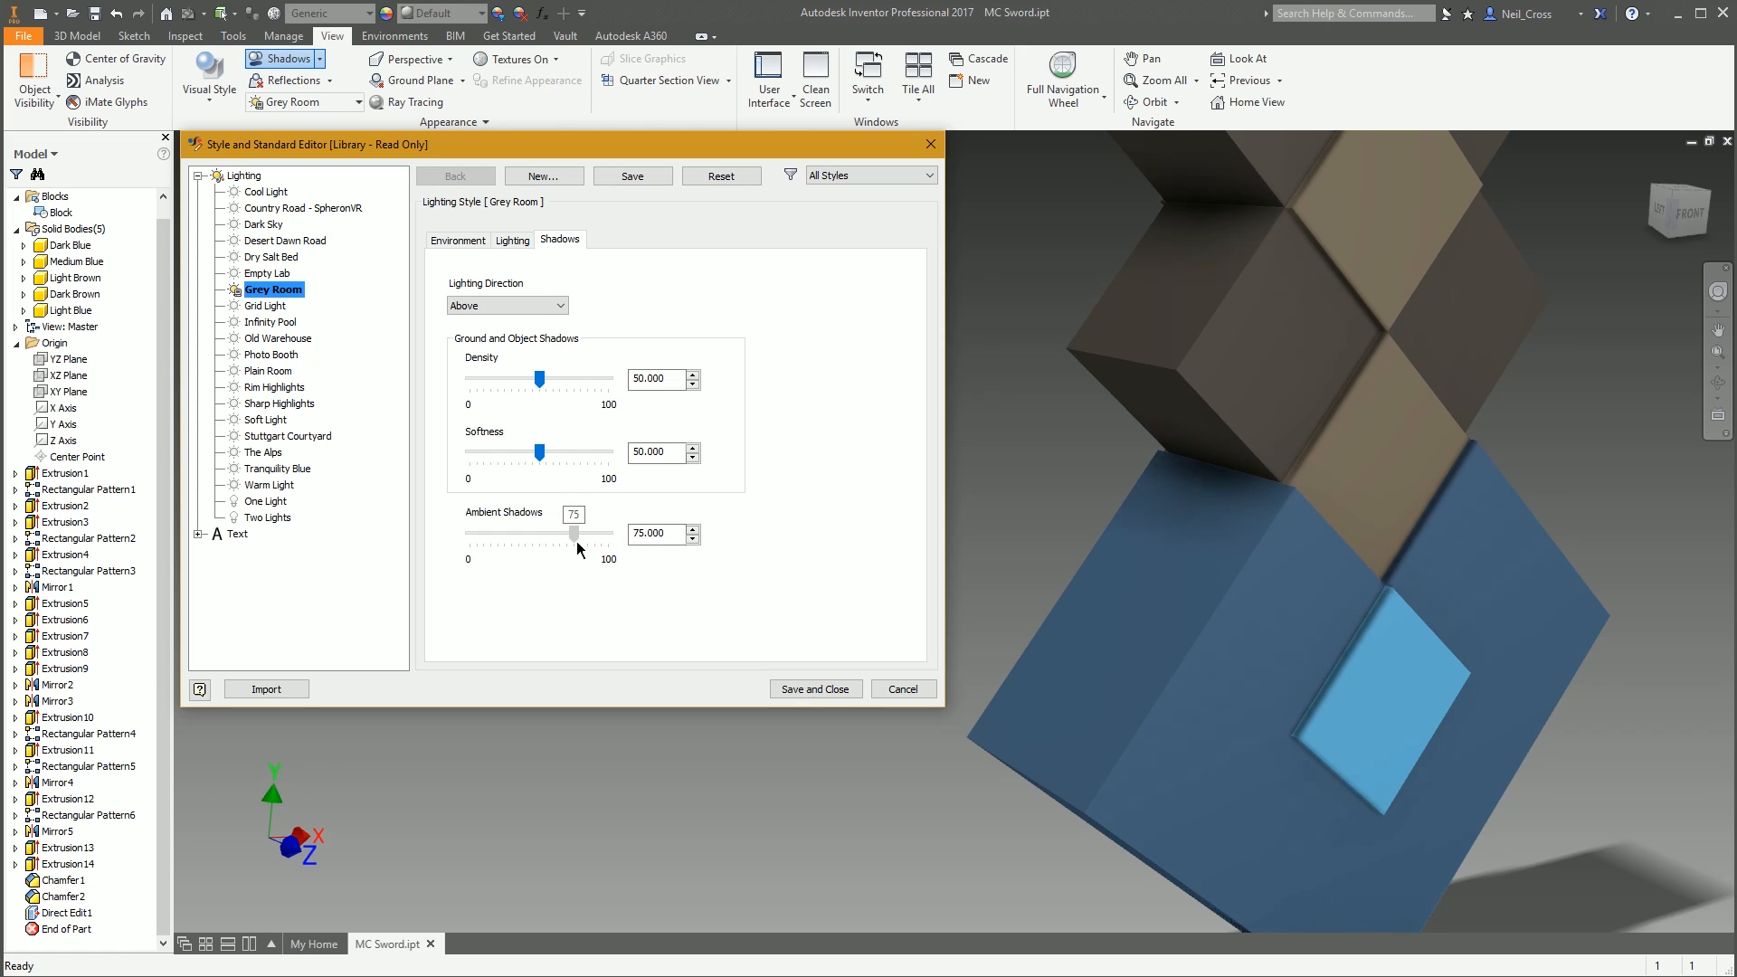
{"action": "left_click", "coordinate": [815, 689]}
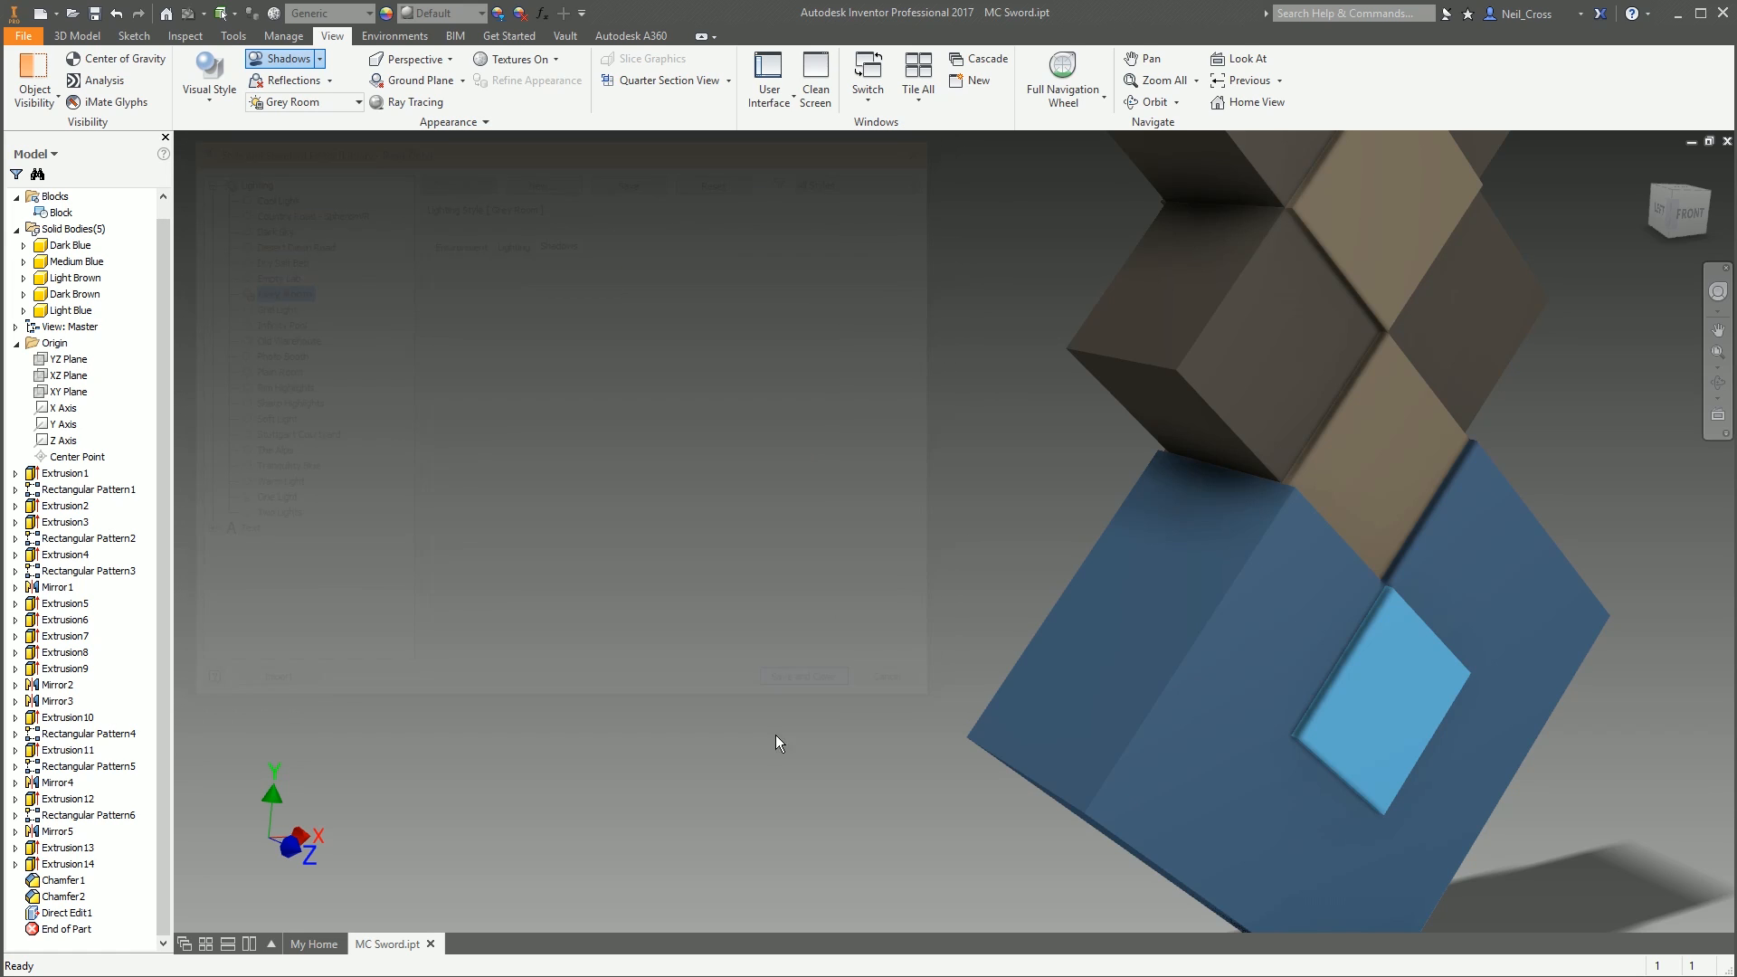
{"action": "key", "text": "F5"}
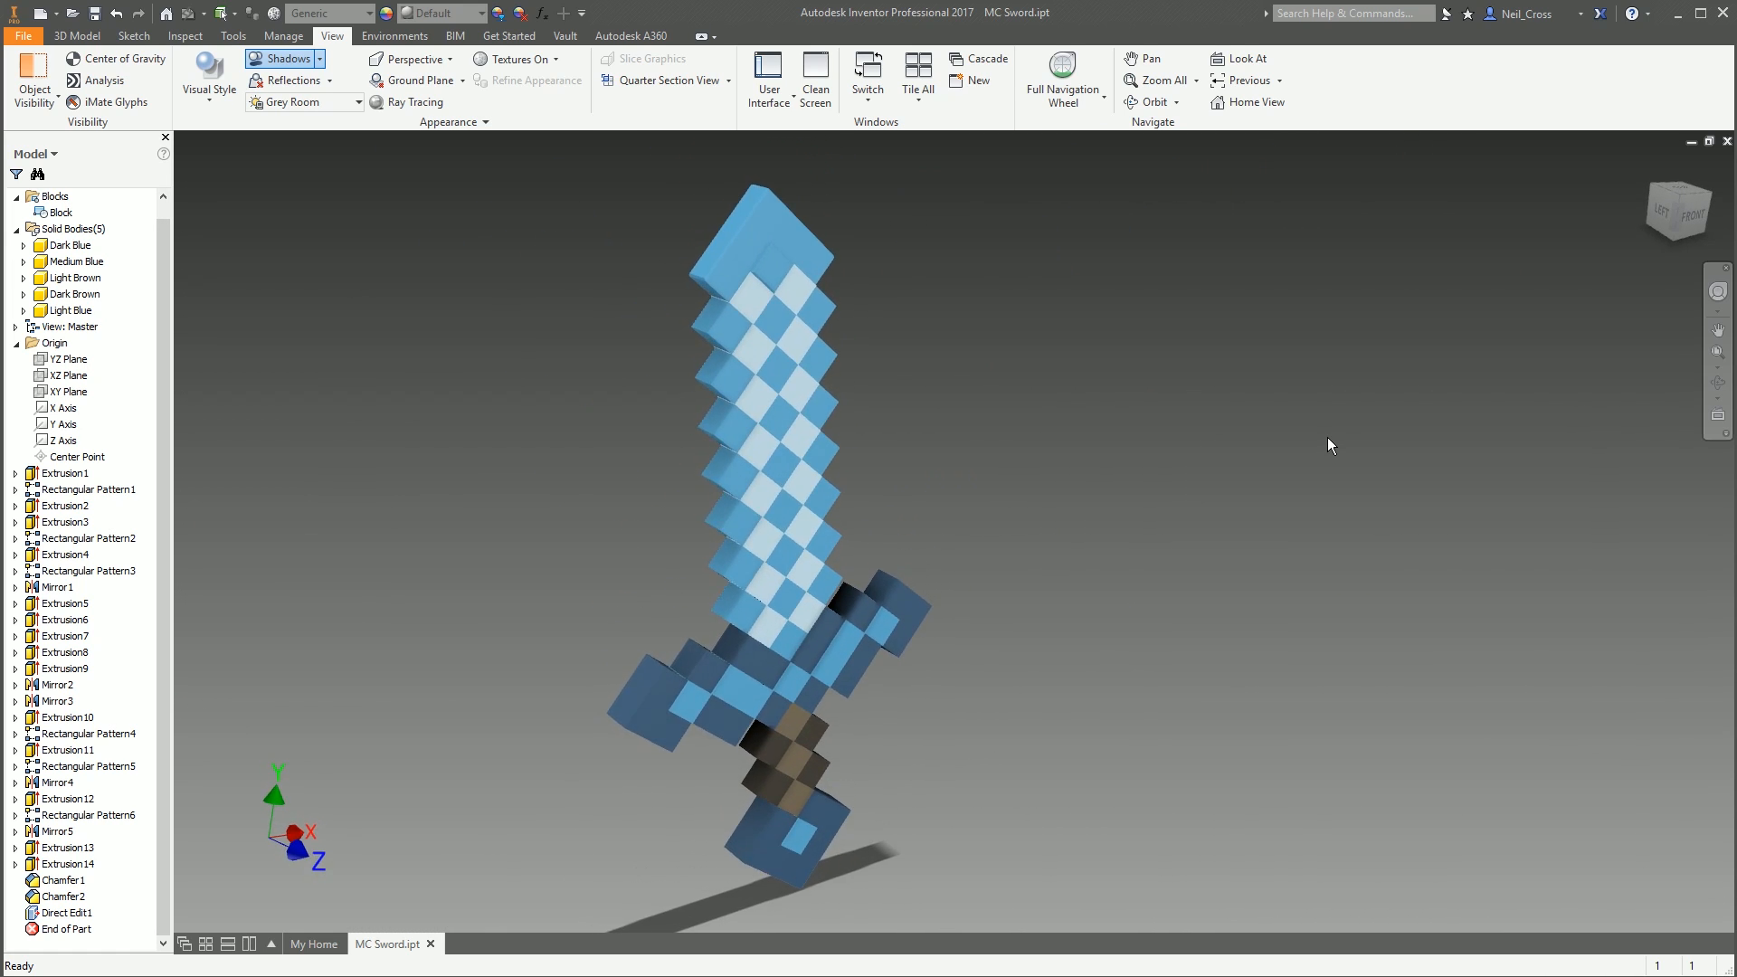
Switch the lighting style to Photo Booth with its scene image displayed as the background
{"action": "left_click", "coordinate": [288, 105]}
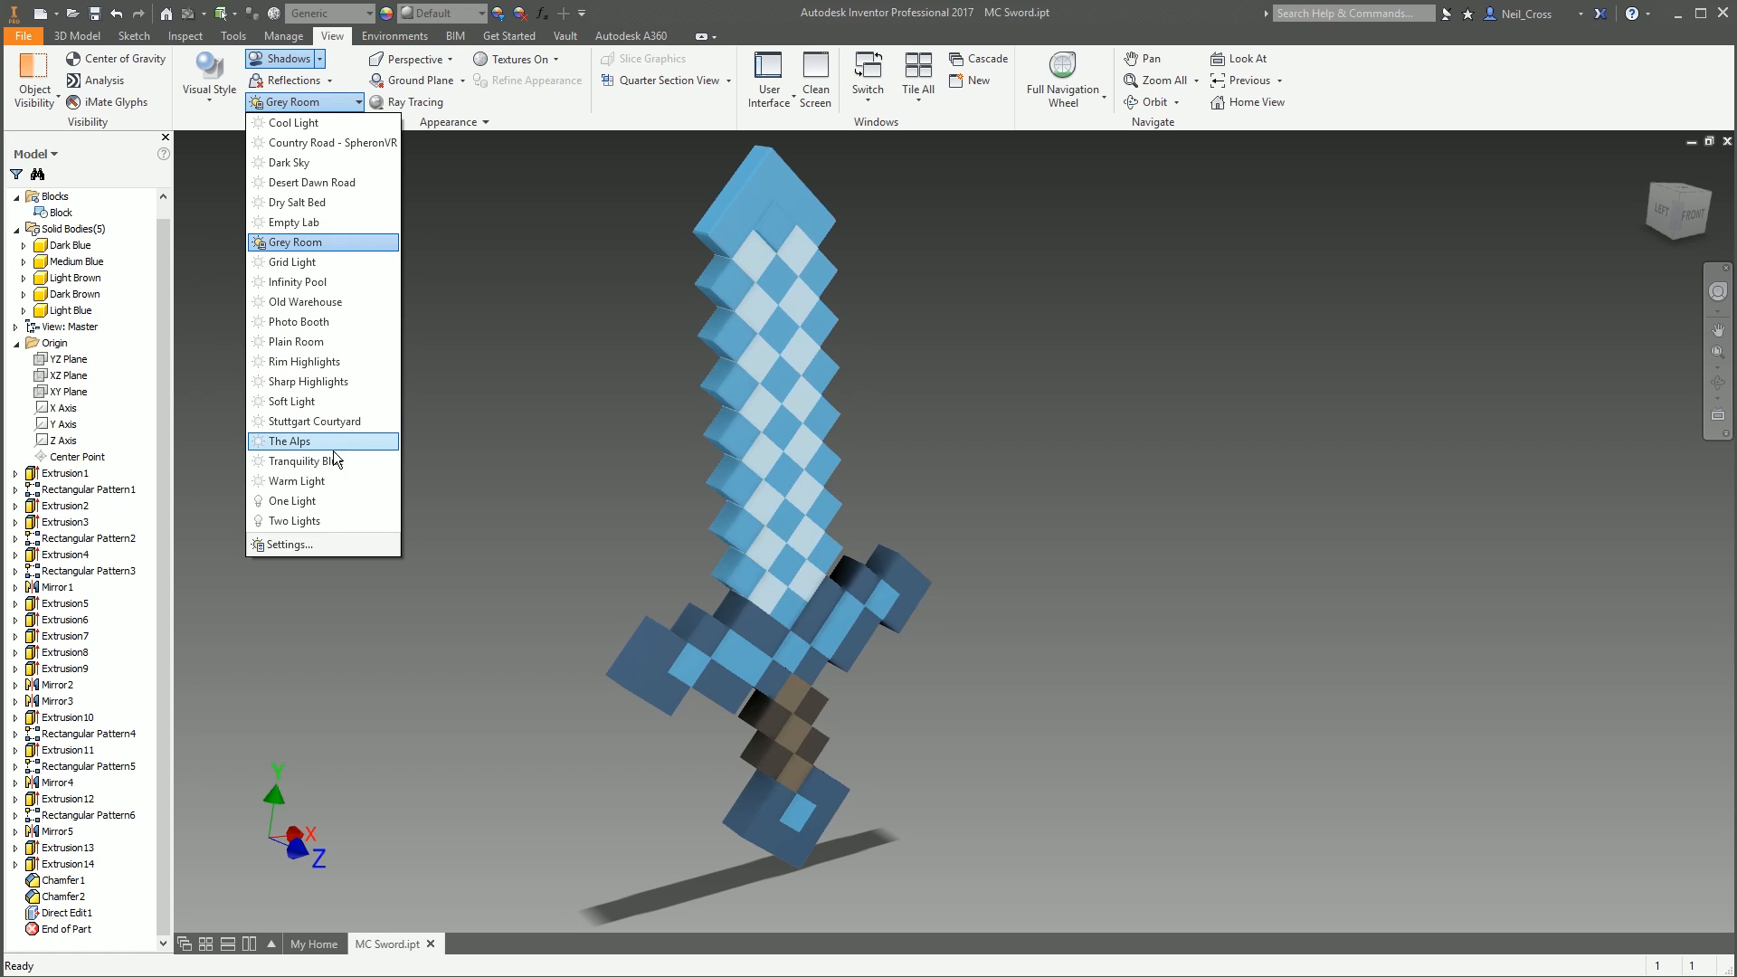
{"action": "left_click", "coordinate": [299, 322]}
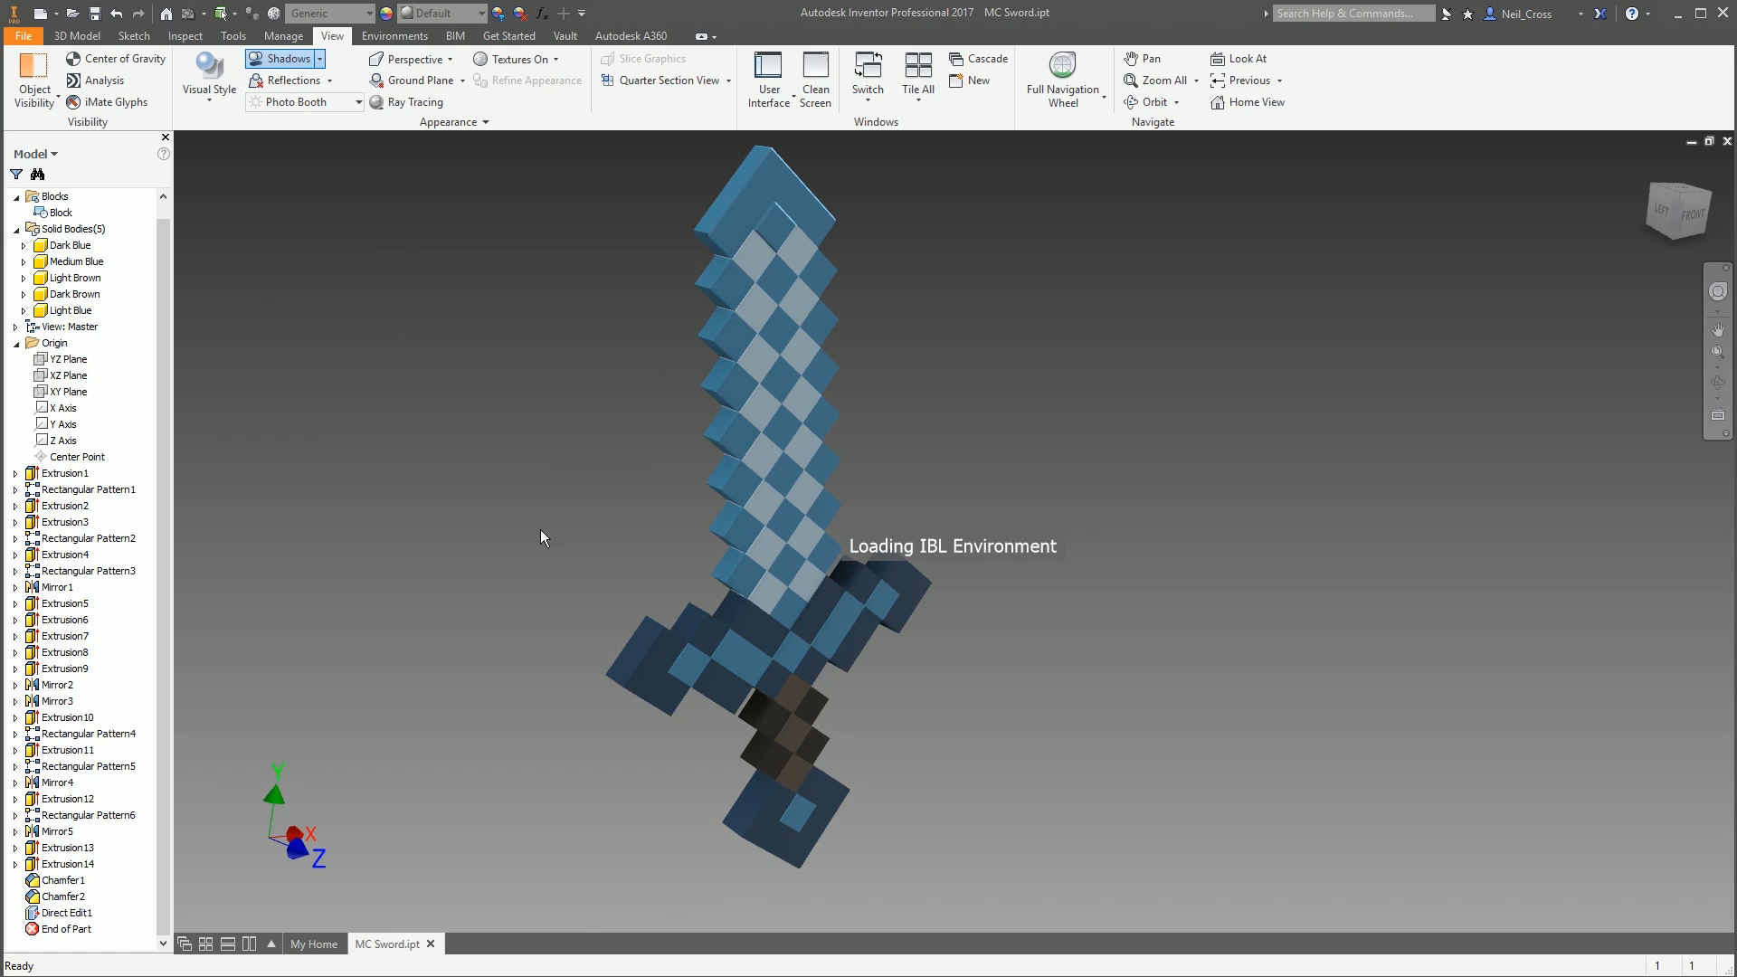
{"action": "left_click", "coordinate": [359, 103]}
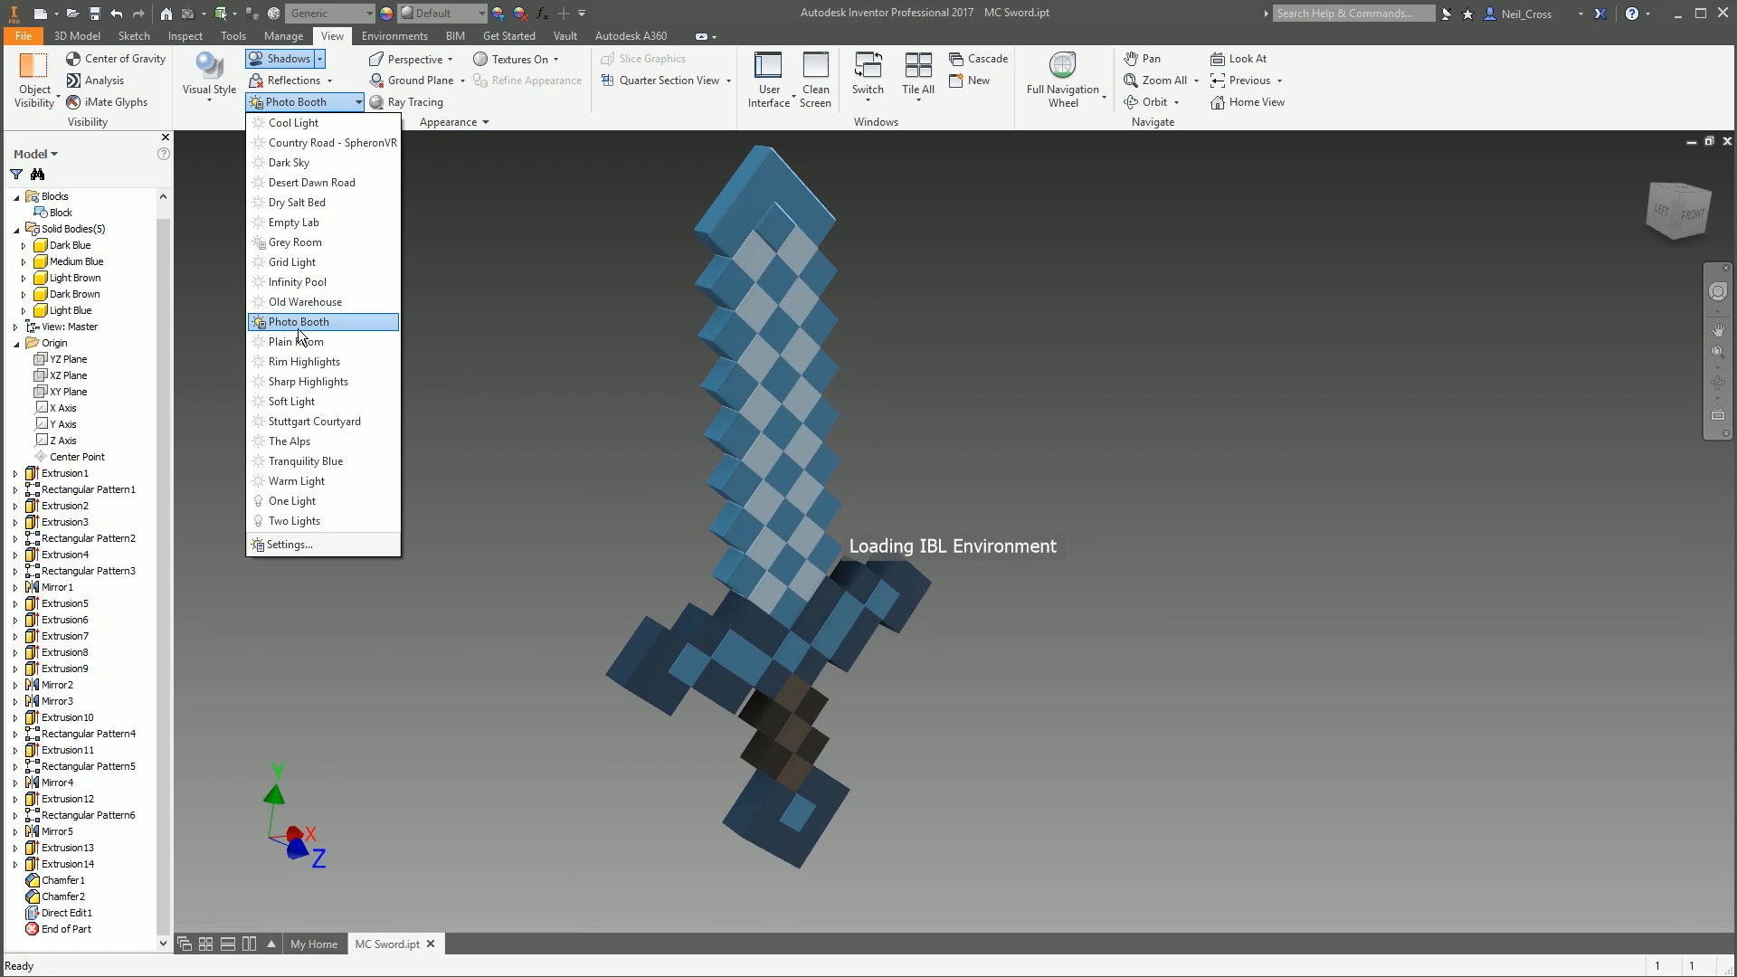
{"action": "left_click", "coordinate": [315, 550]}
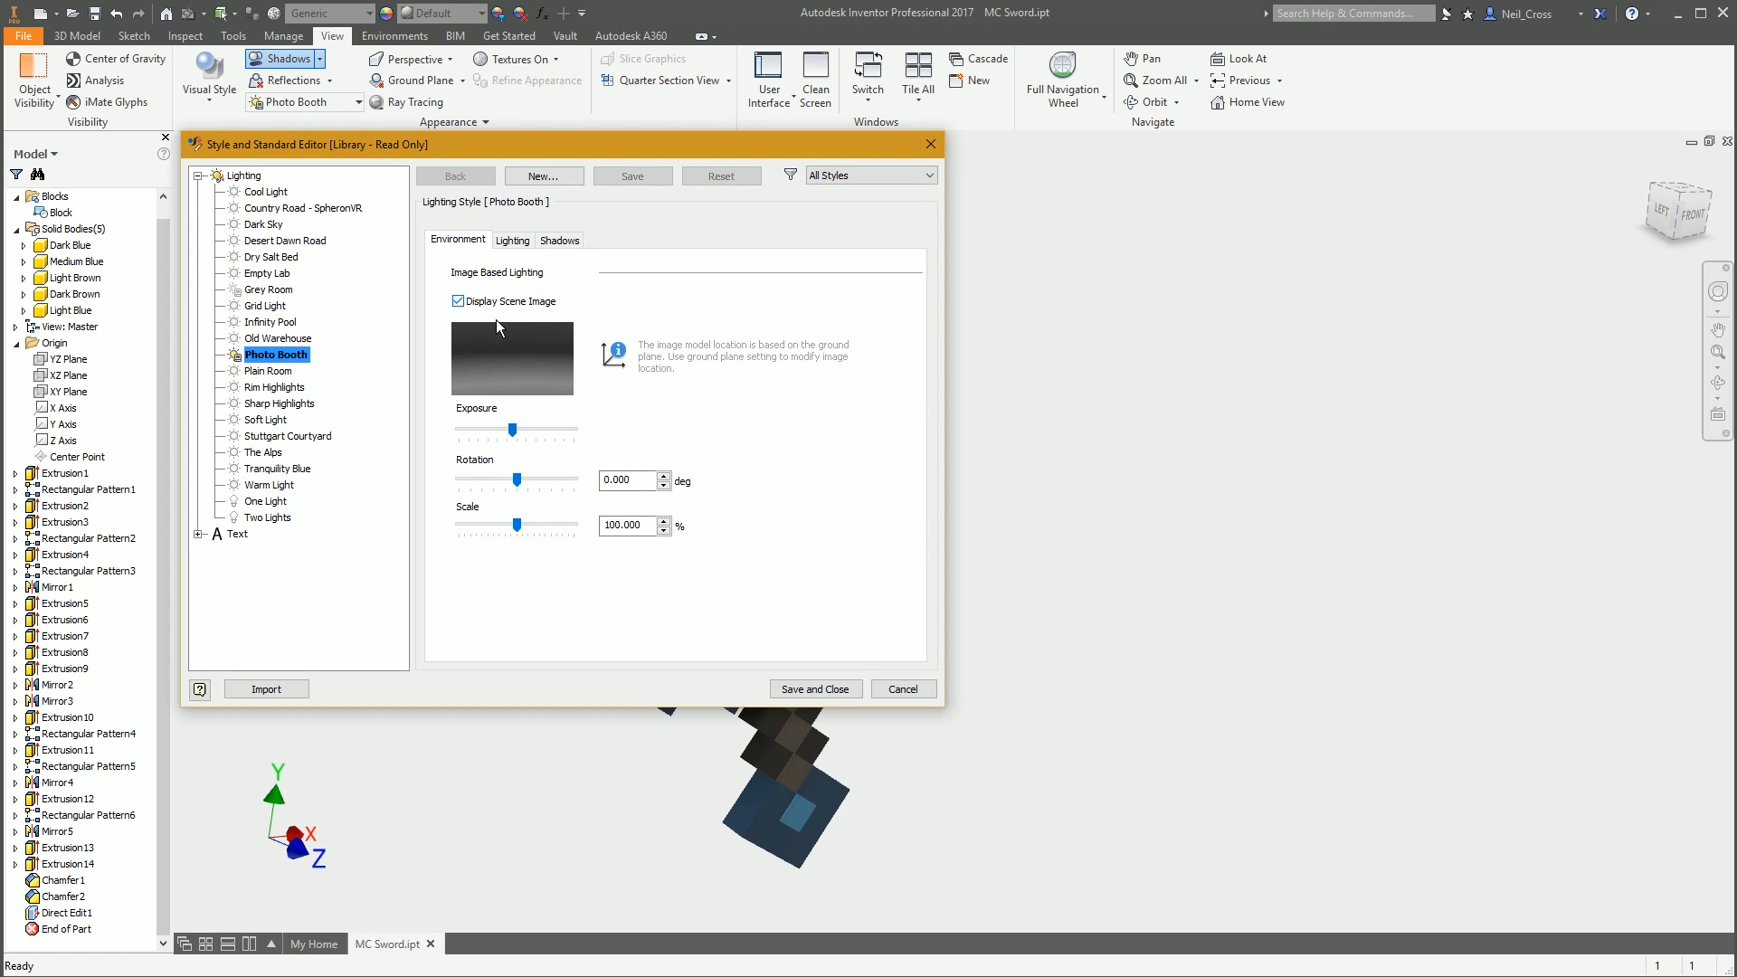
{"action": "left_click", "coordinate": [815, 690]}
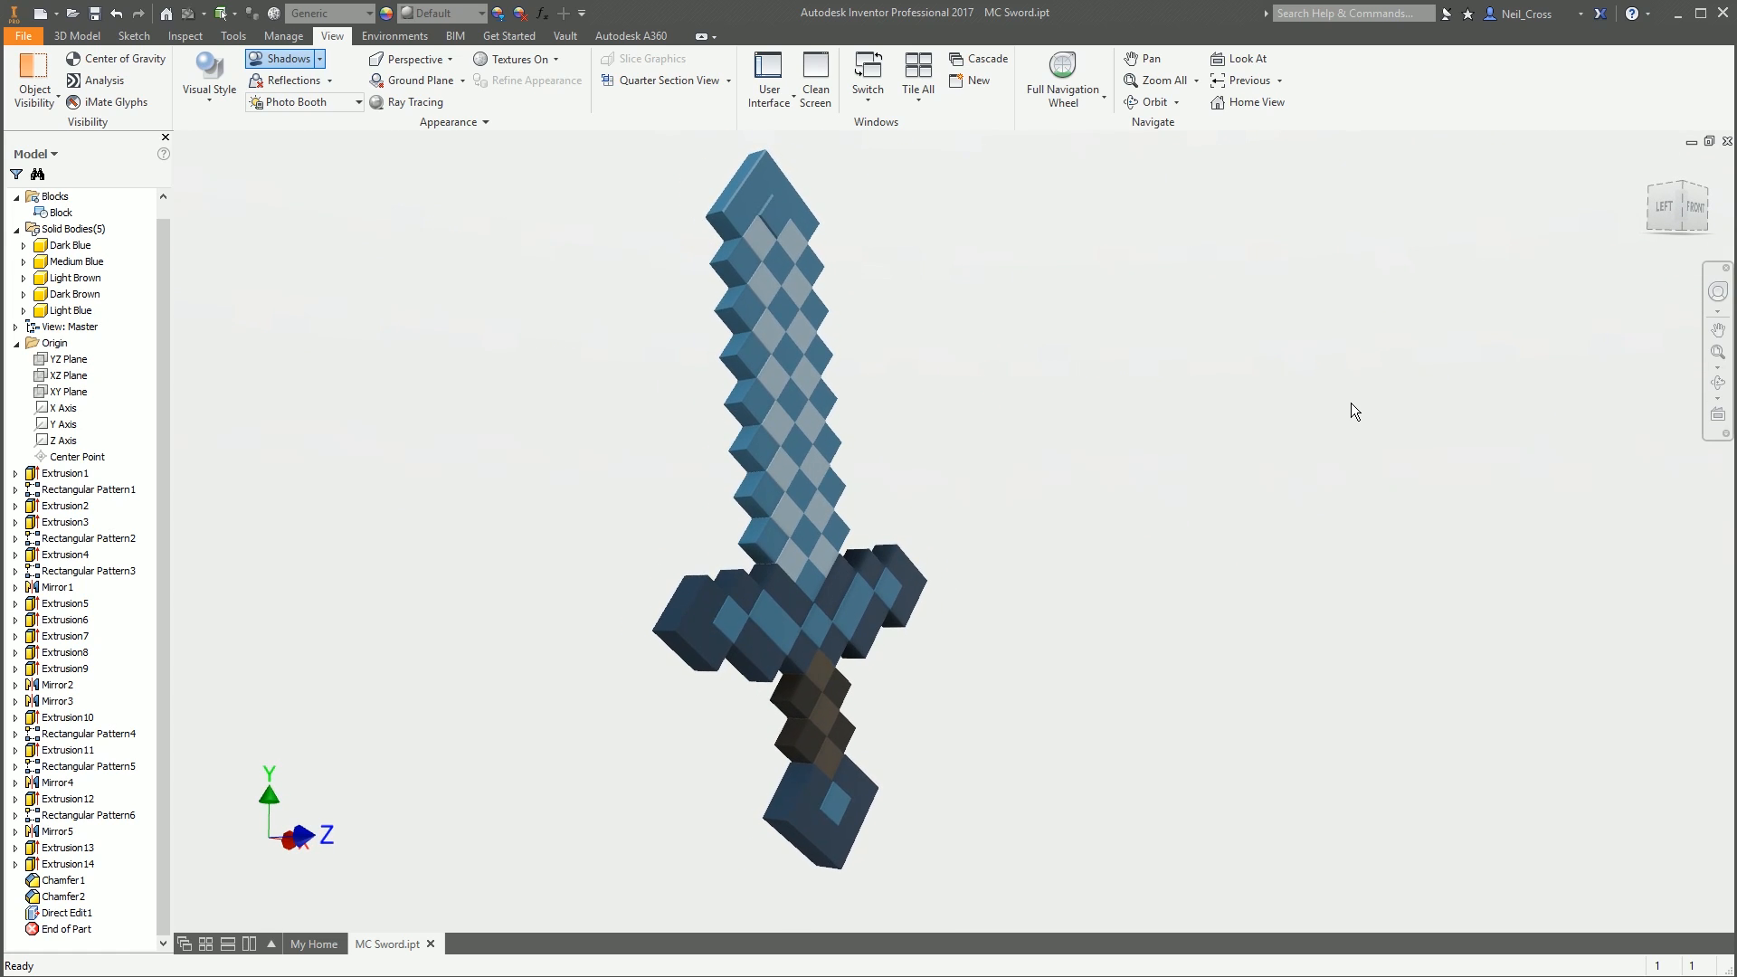
Turn on reflections and preview the sword with ray tracing beside the reference sword photo in the browser
{"action": "left_click", "coordinate": [409, 103]}
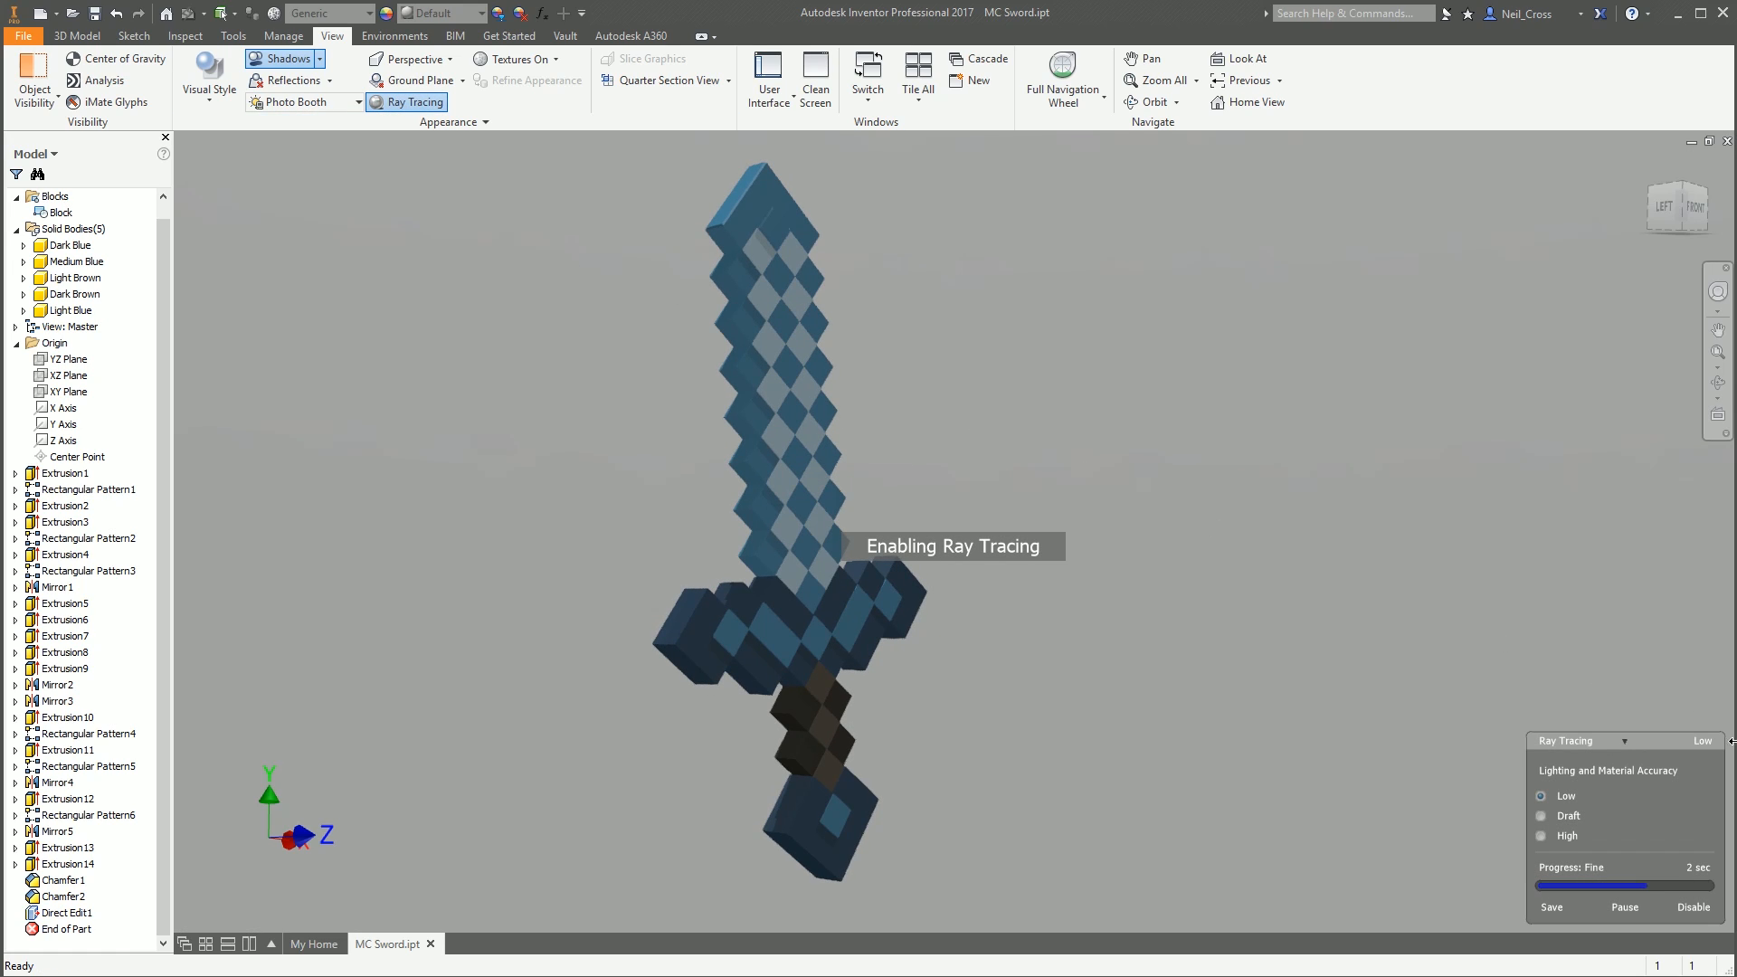
{"action": "left_click", "coordinate": [1694, 906]}
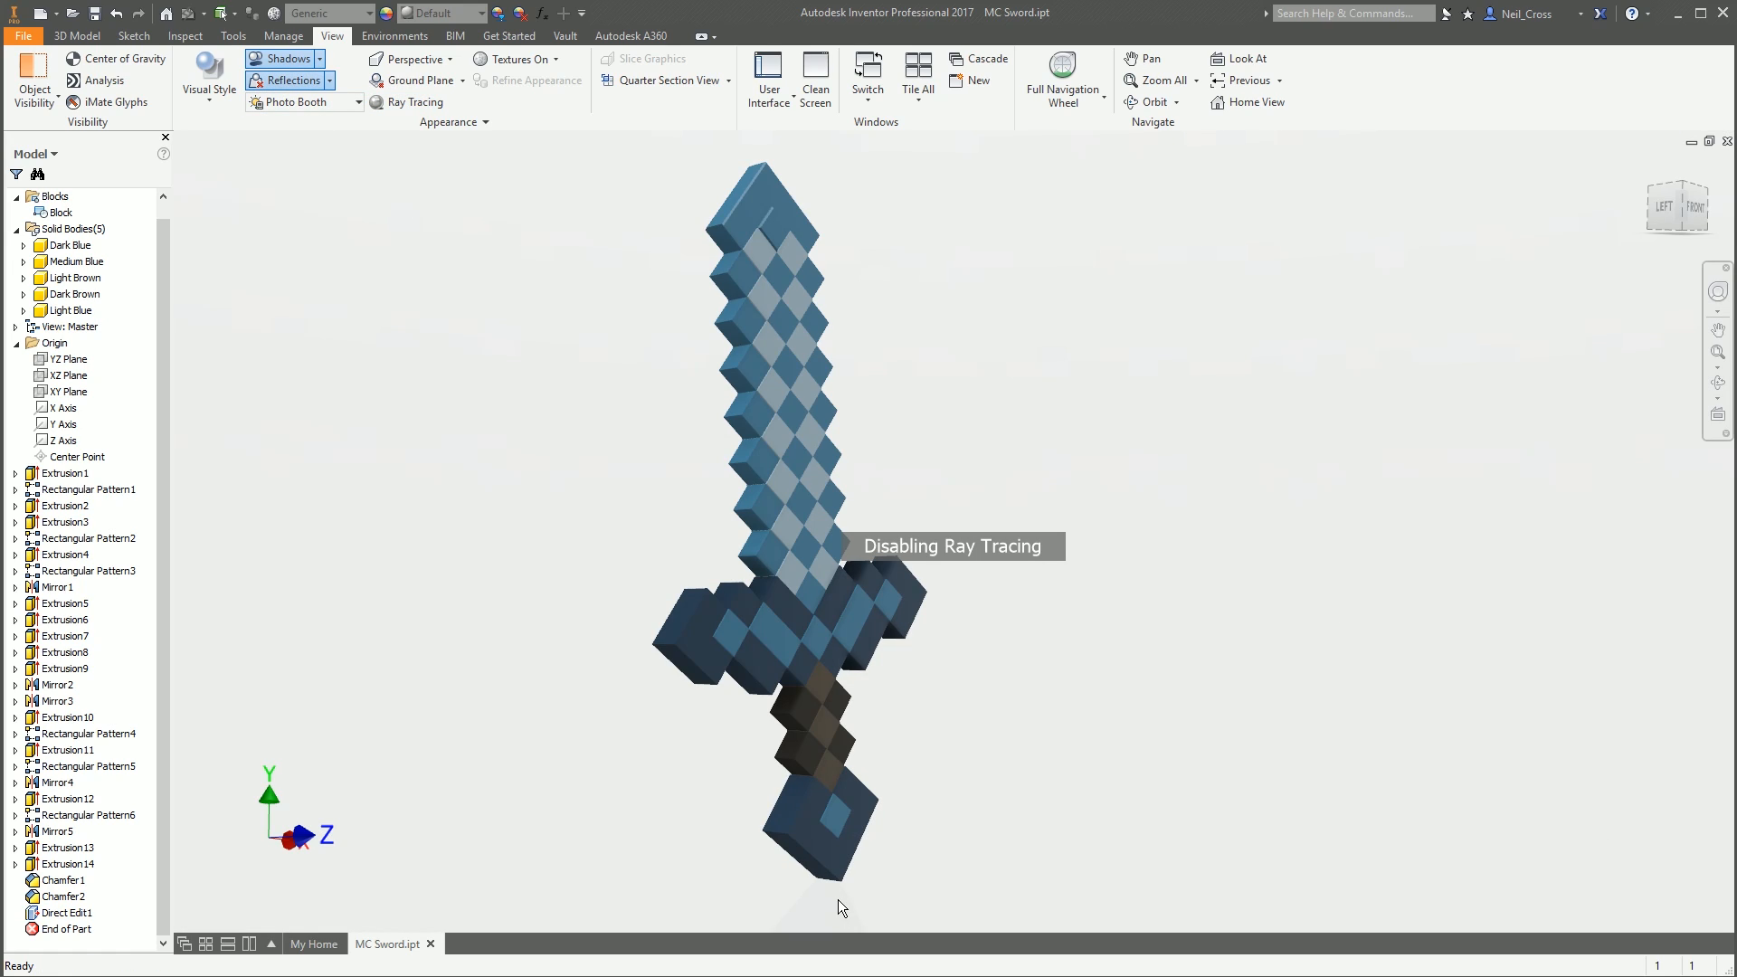
{"action": "left_click_drag", "start_coordinate": [1736, 112], "coordinate": [1575, 126]}
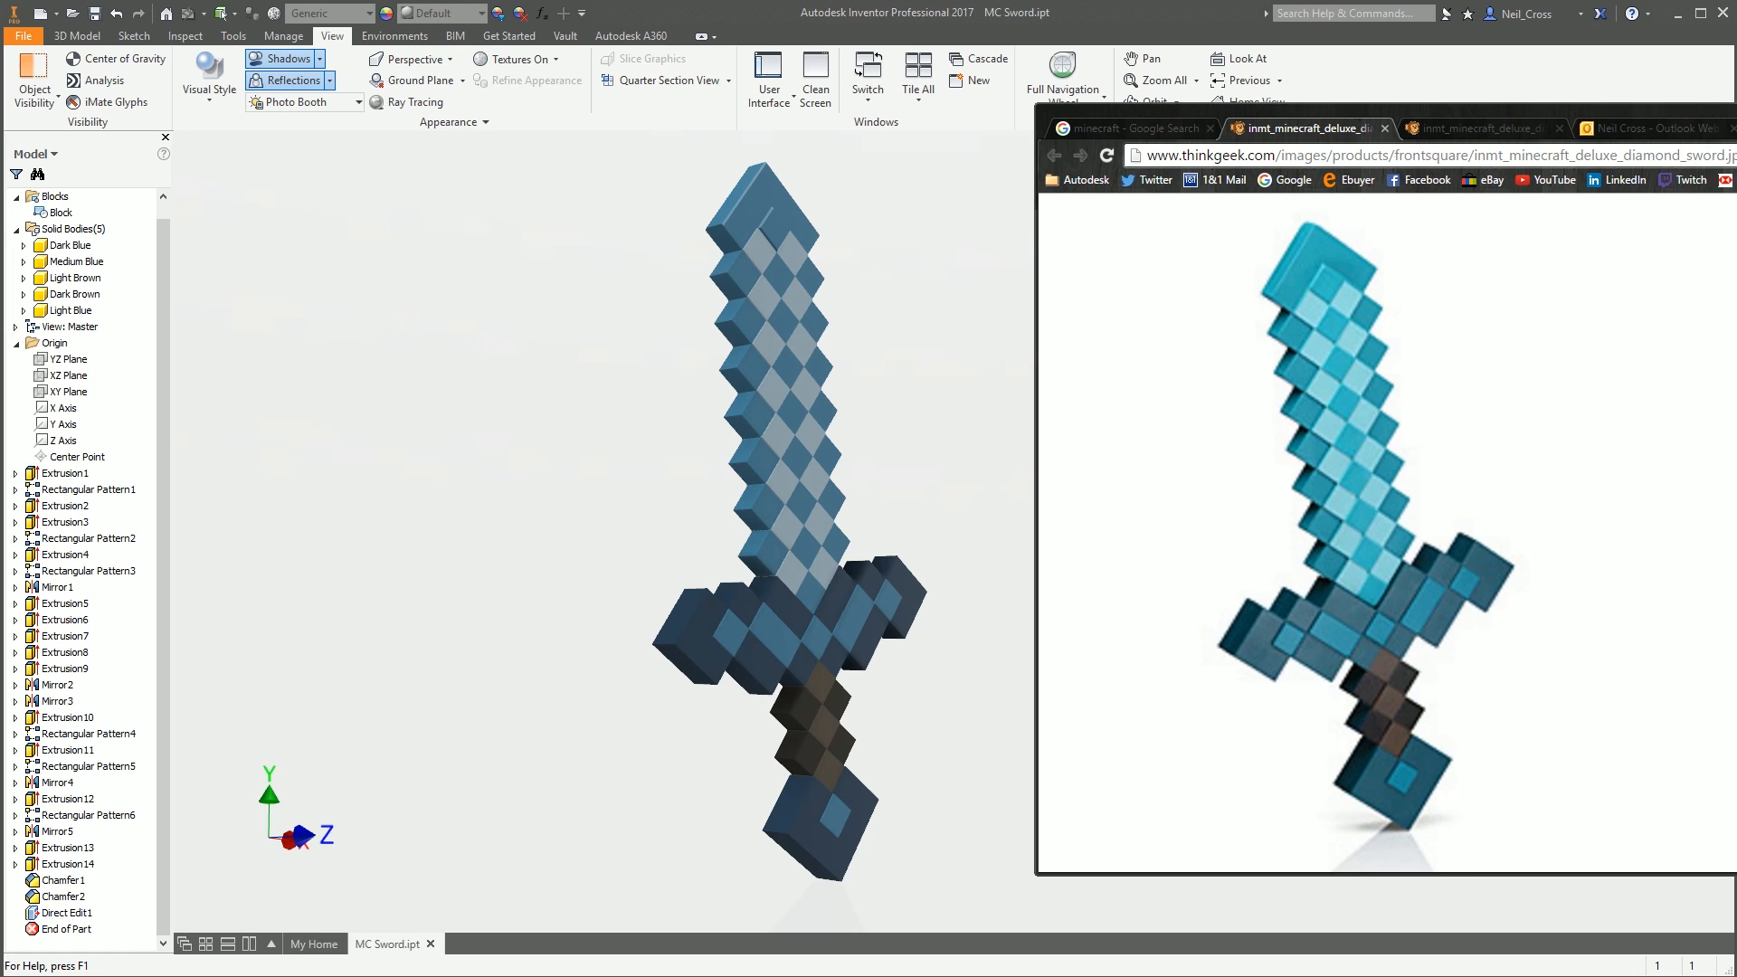
{"action": "left_click", "coordinate": [411, 101]}
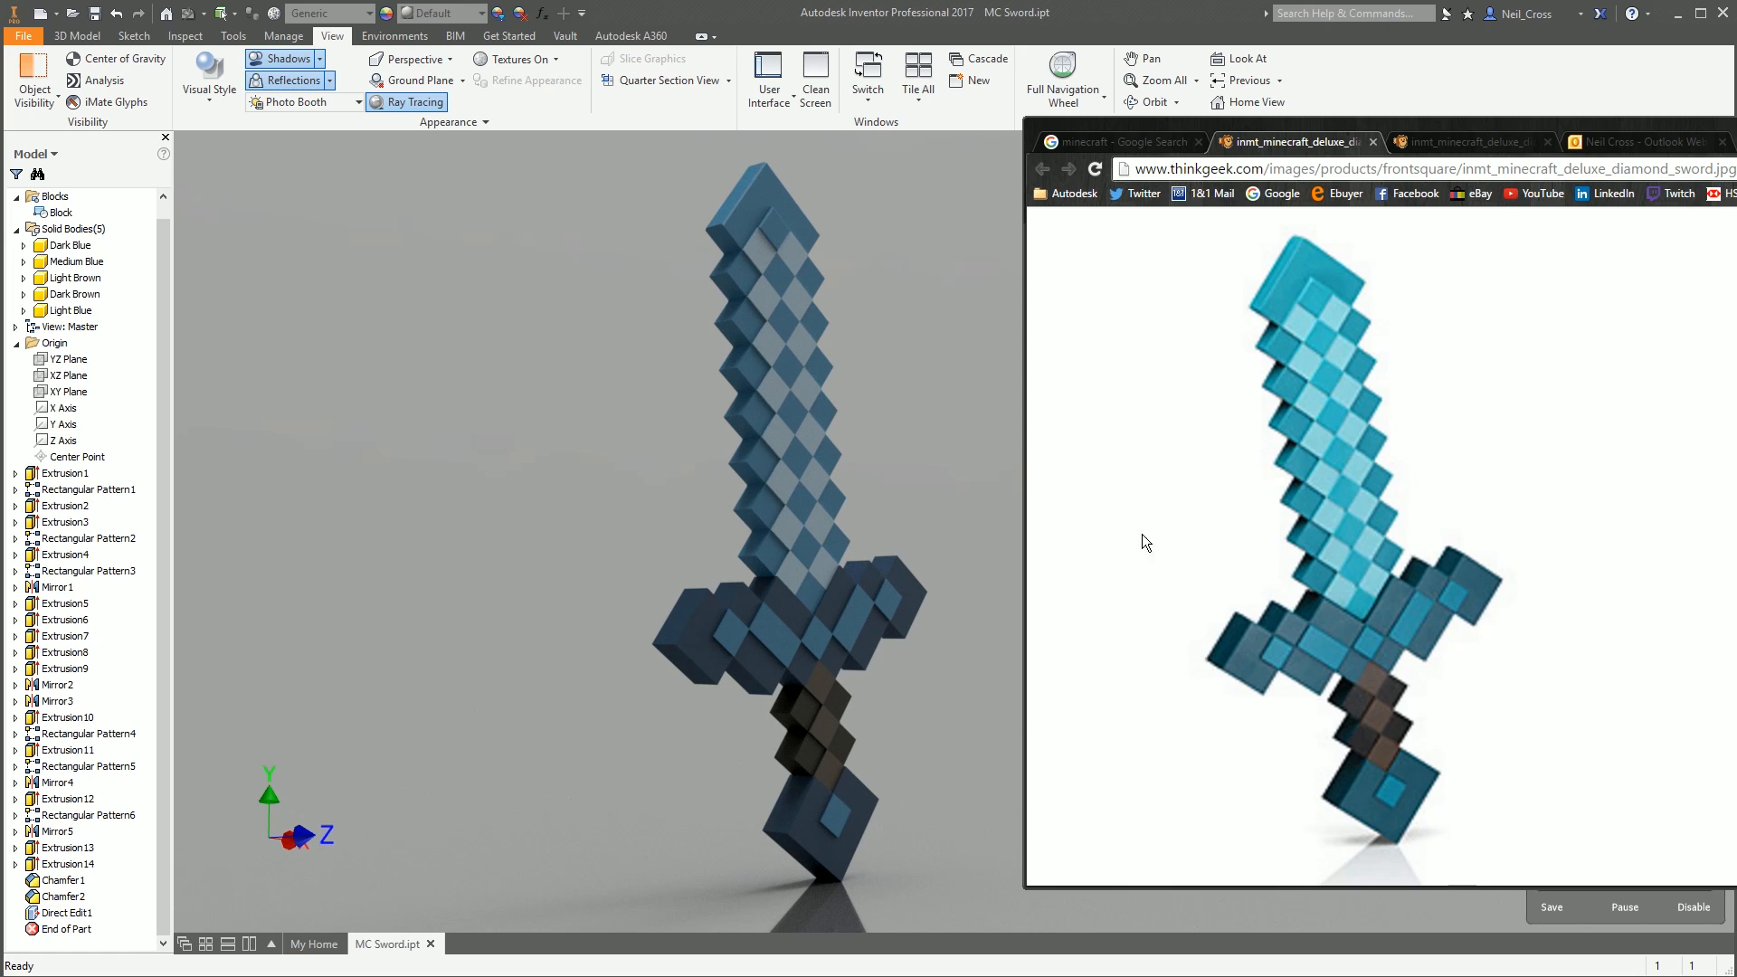
{"action": "left_click_drag", "start_coordinate": [1537, 127], "coordinate": [1719, 136]}
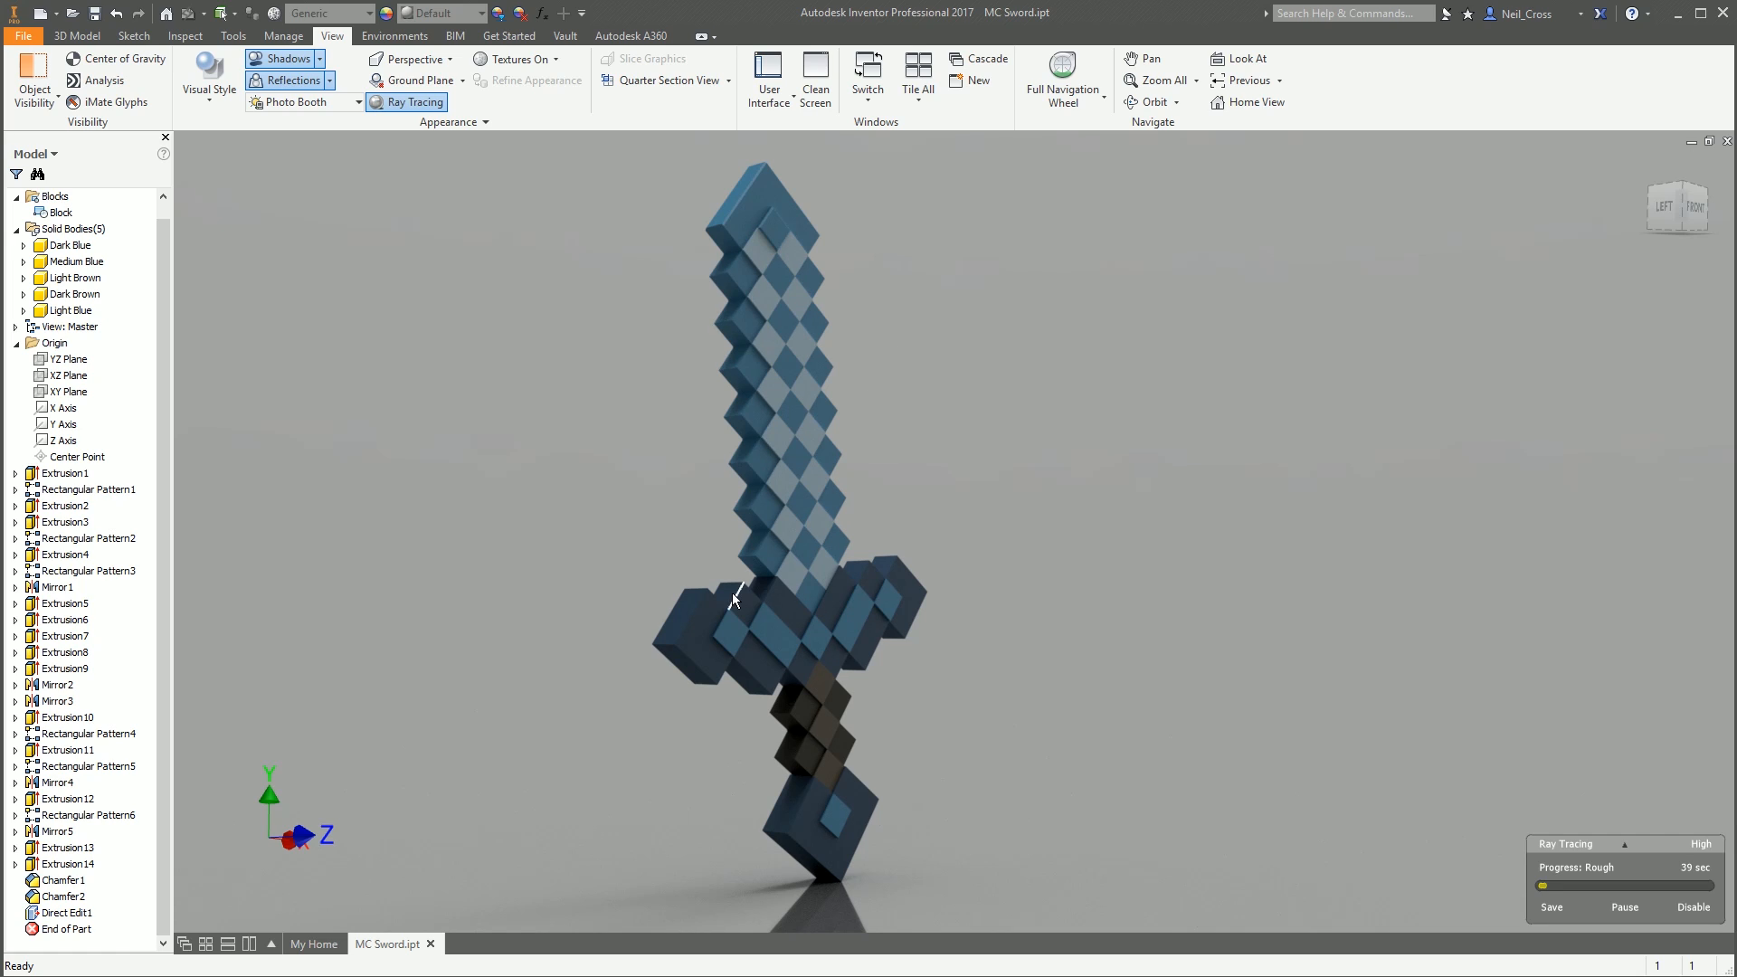
{"action": "left_click", "coordinate": [1704, 914]}
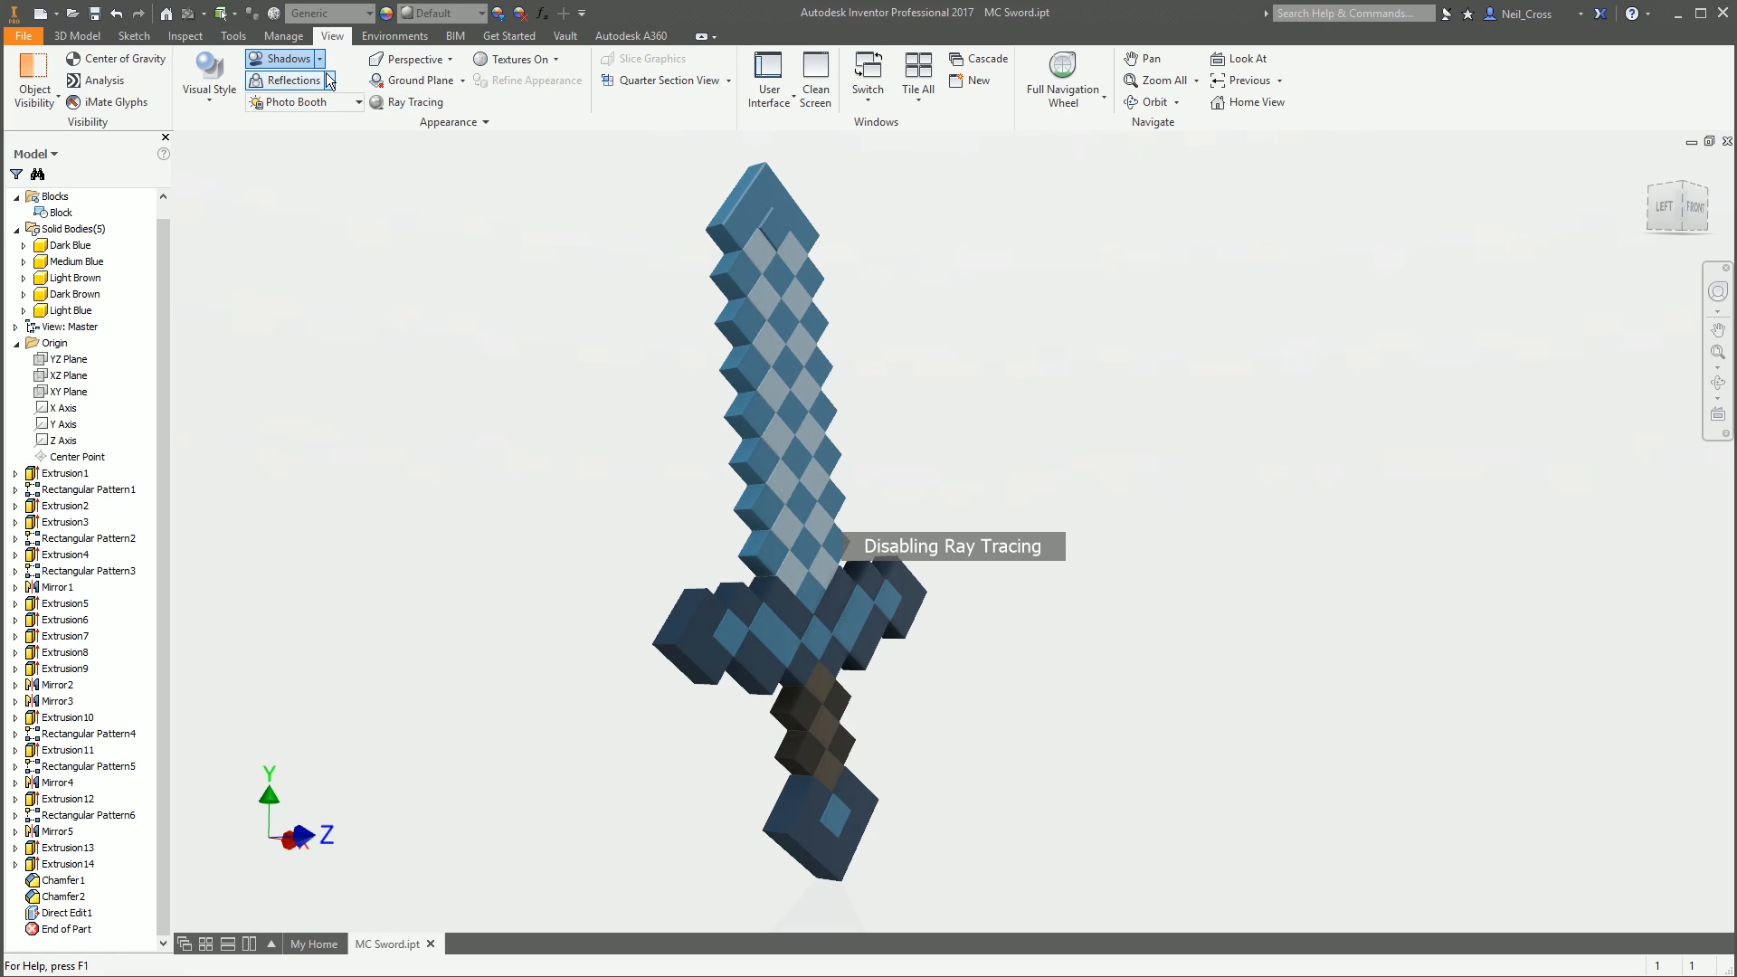
Raise the Photo Booth lighting style's exposure to 1.77, save it and preview the sword with ray tracing
{"action": "left_click", "coordinate": [330, 105]}
{"action": "left_click", "coordinate": [317, 539]}
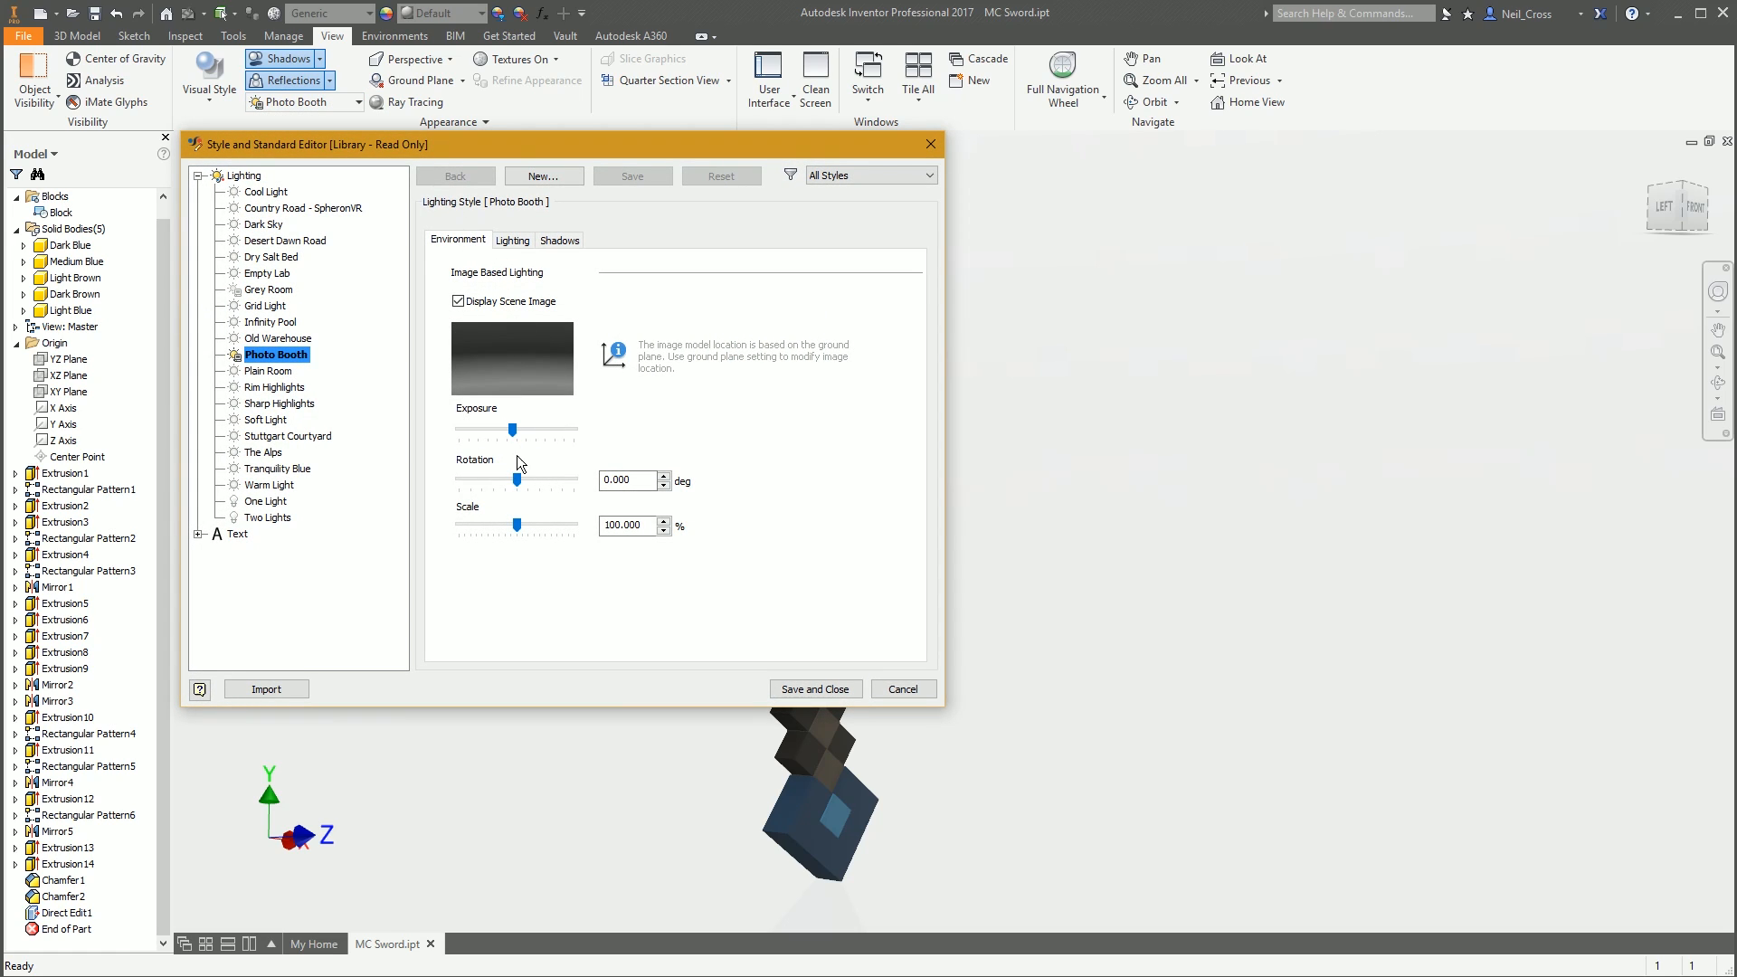
{"action": "left_click", "coordinate": [512, 240]}
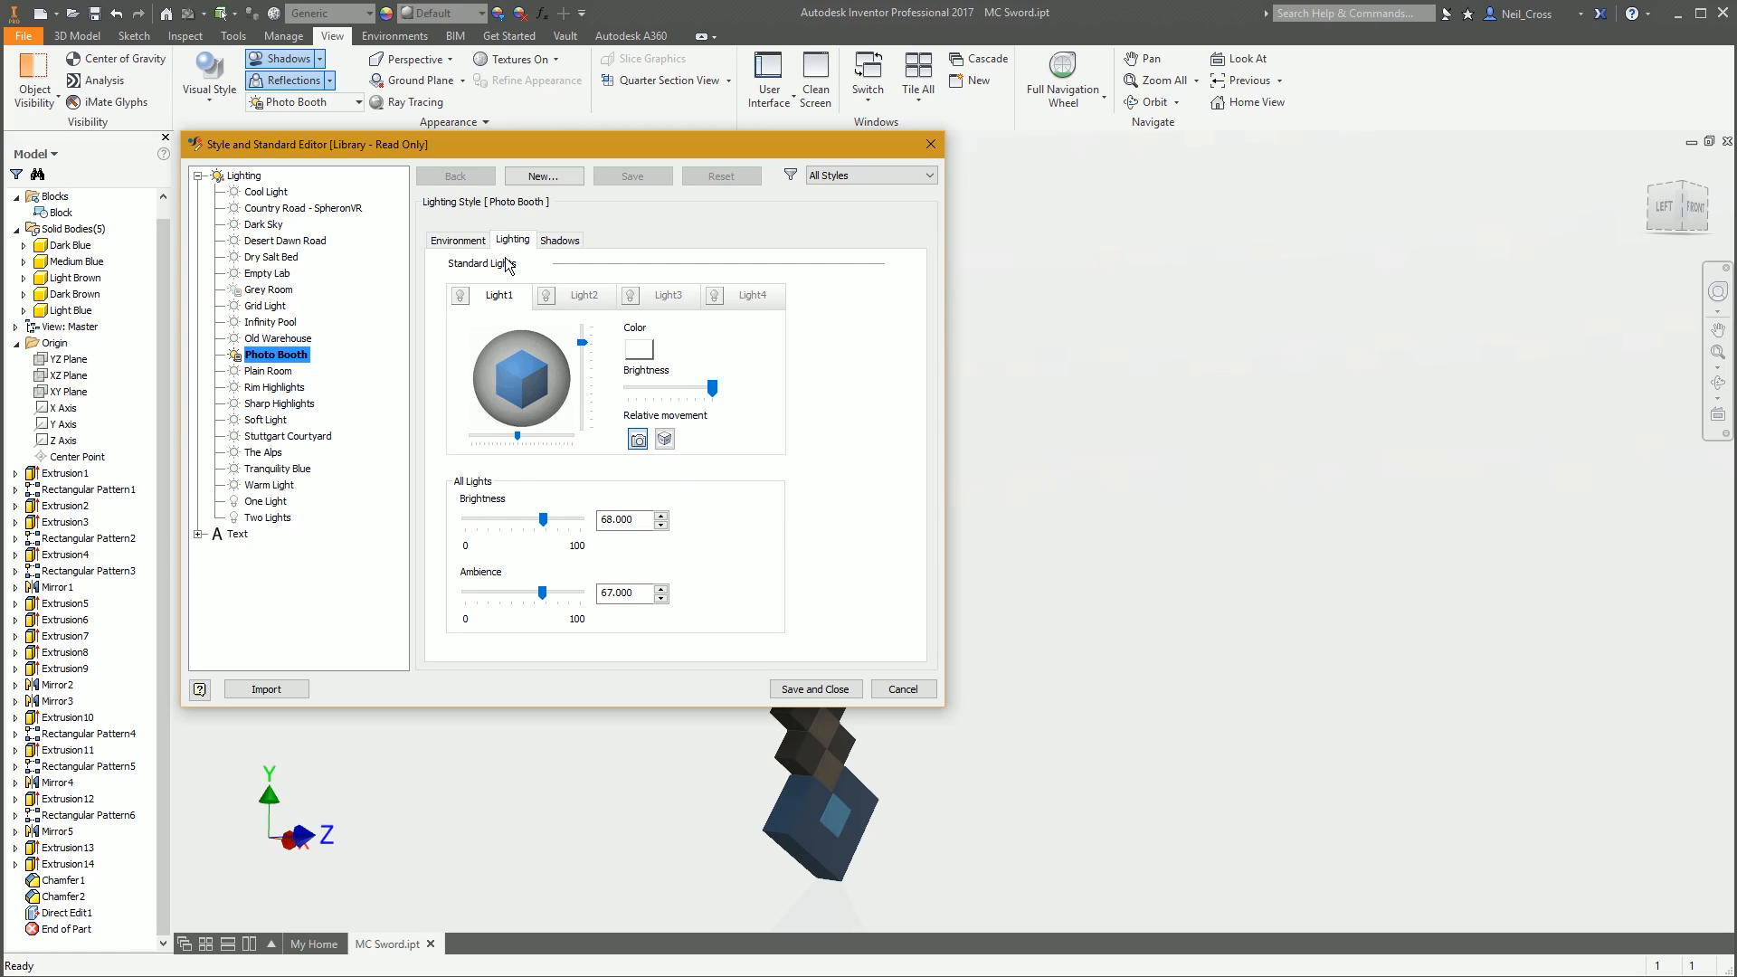
{"action": "left_click", "coordinate": [458, 240]}
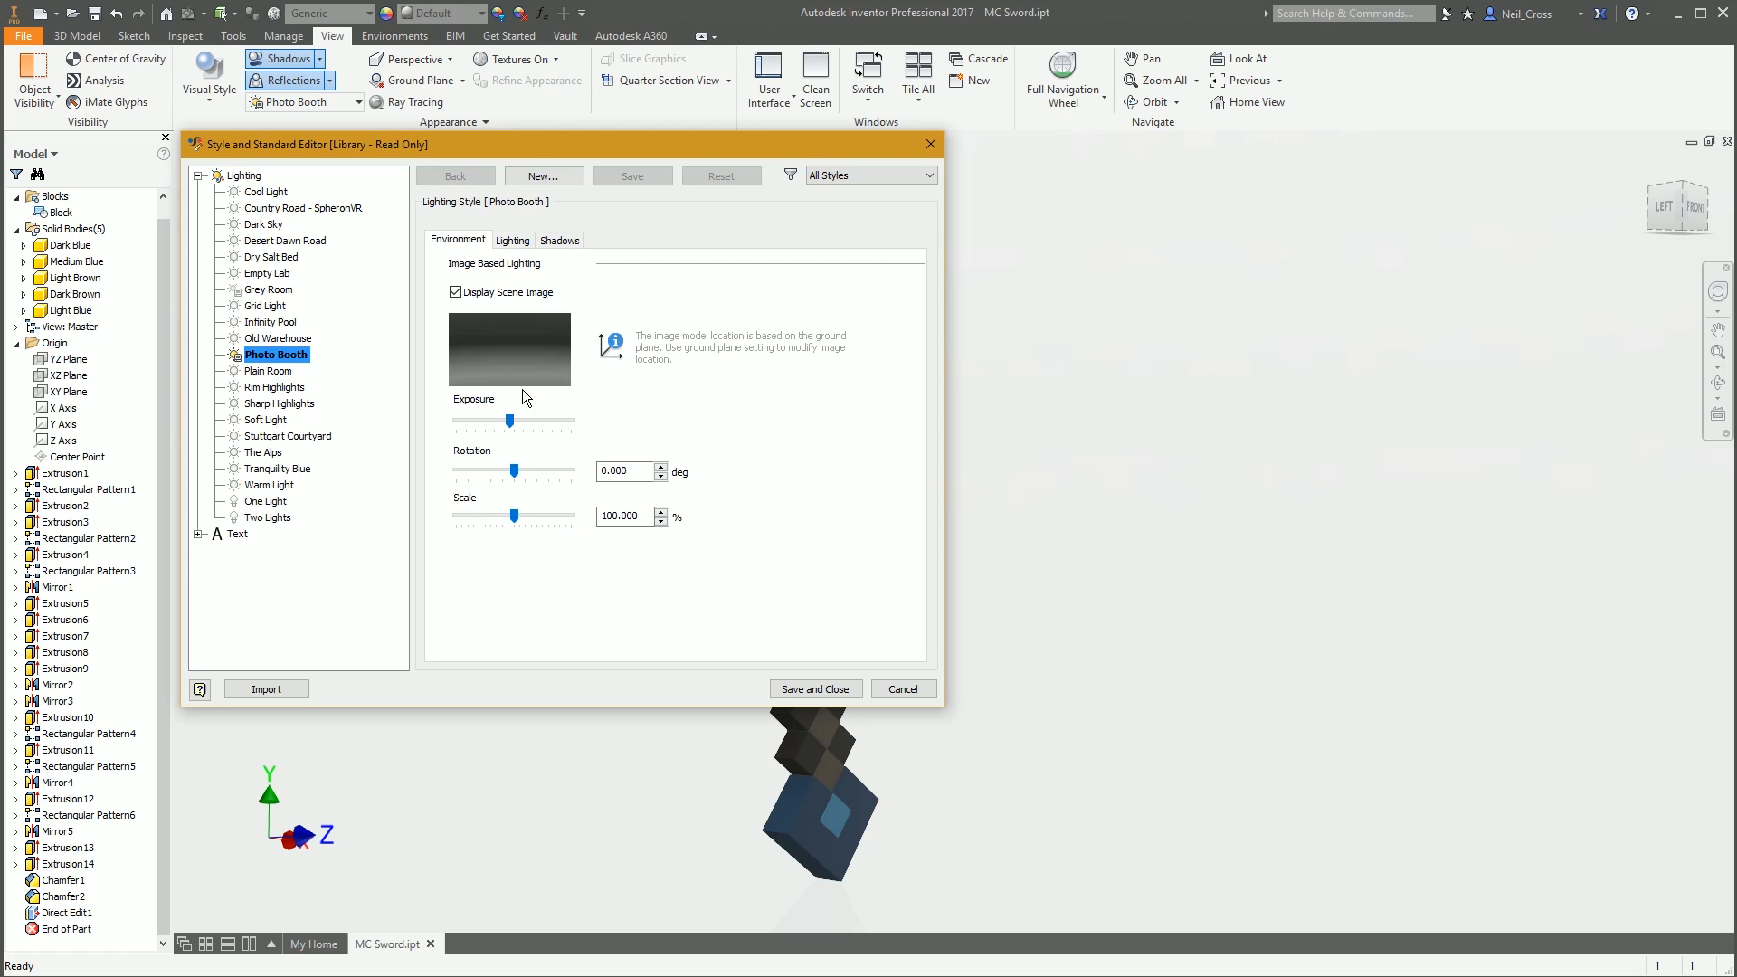
{"action": "left_click_drag", "start_coordinate": [509, 420], "coordinate": [551, 426]}
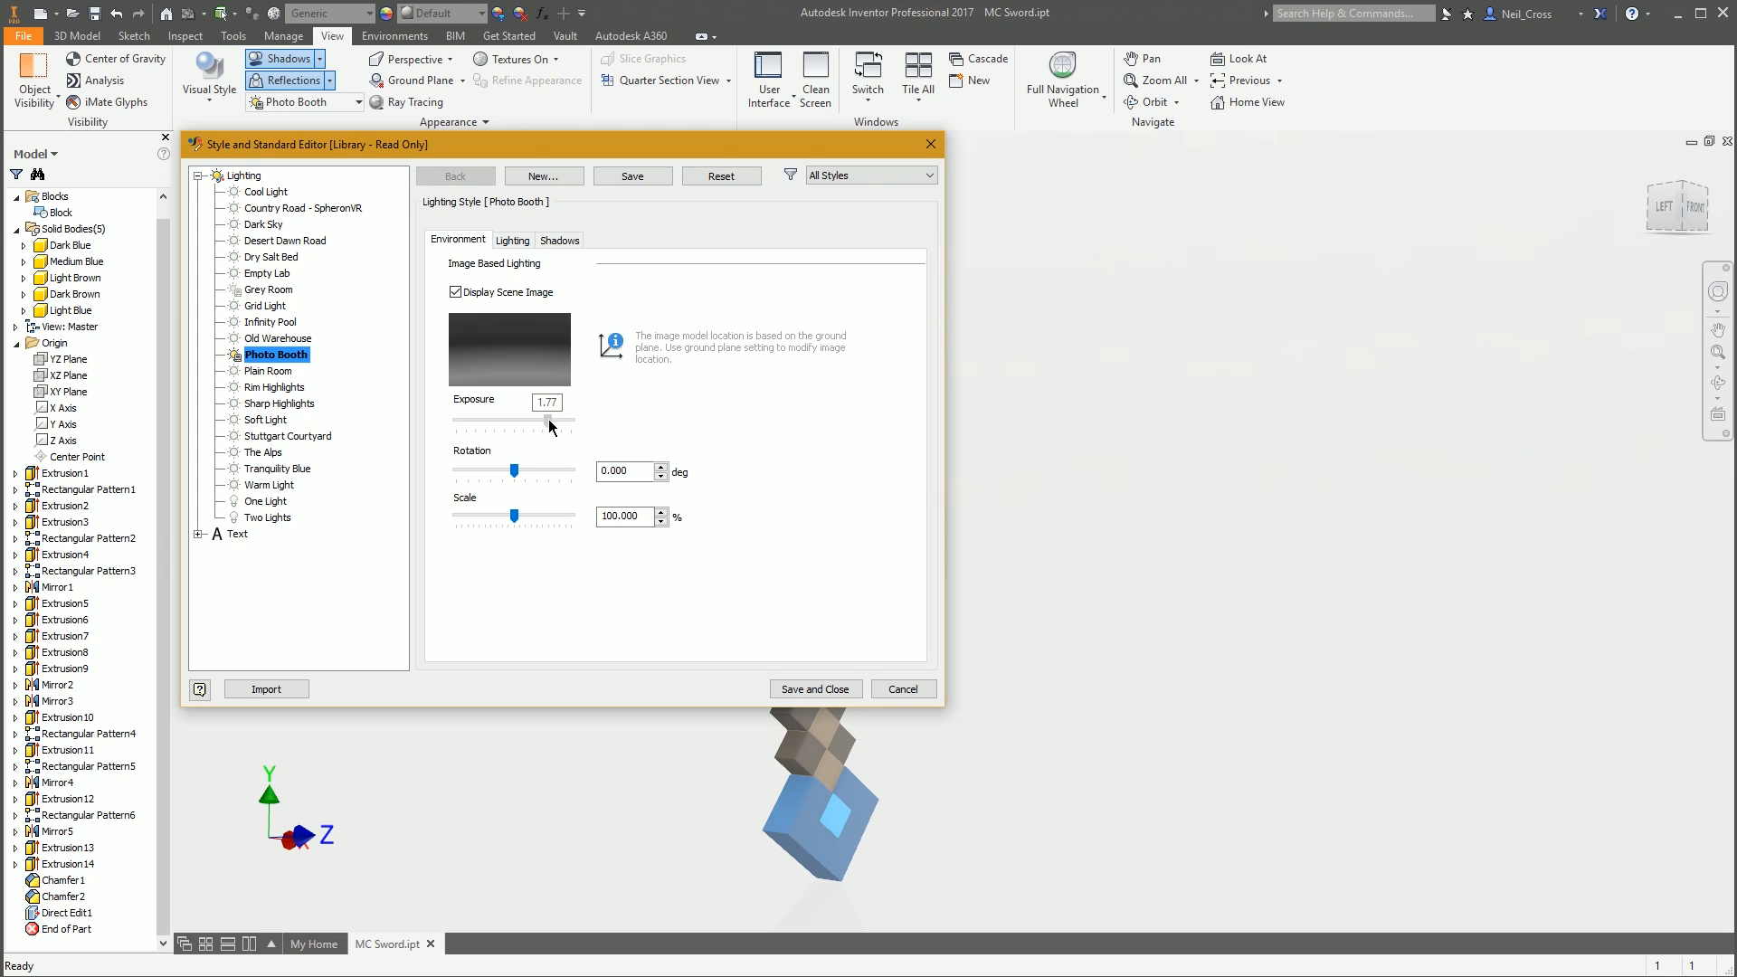
{"action": "left_click", "coordinate": [825, 689]}
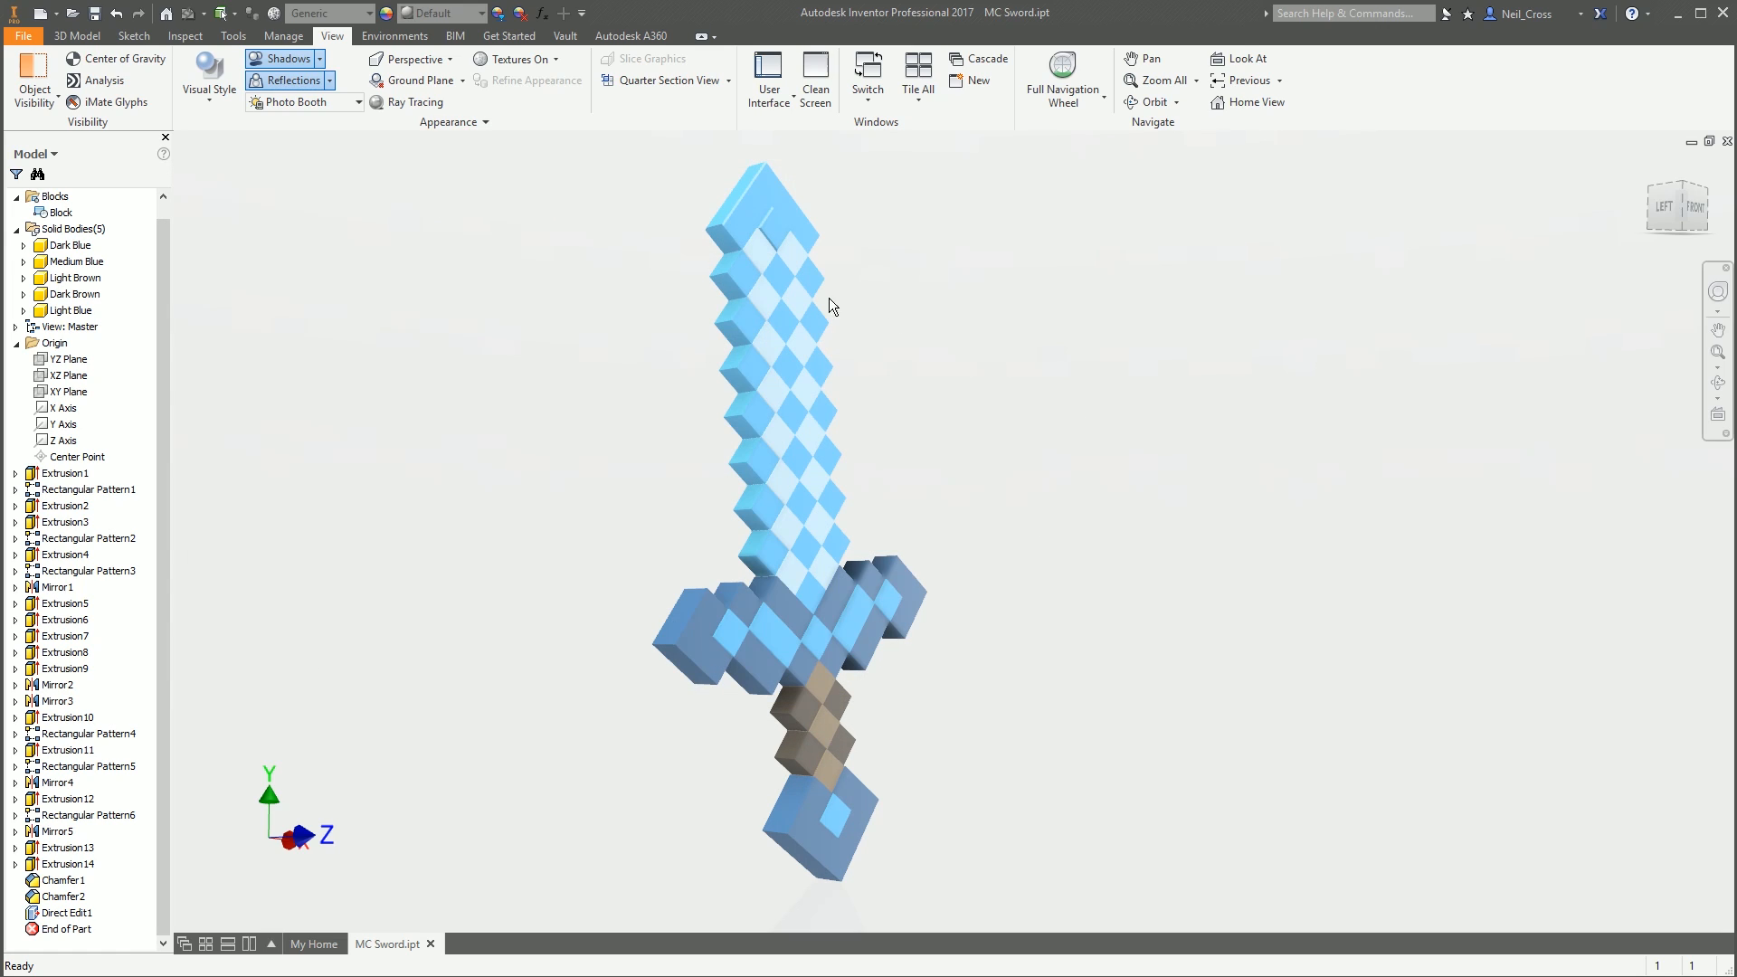
{"action": "left_click", "coordinate": [406, 101]}
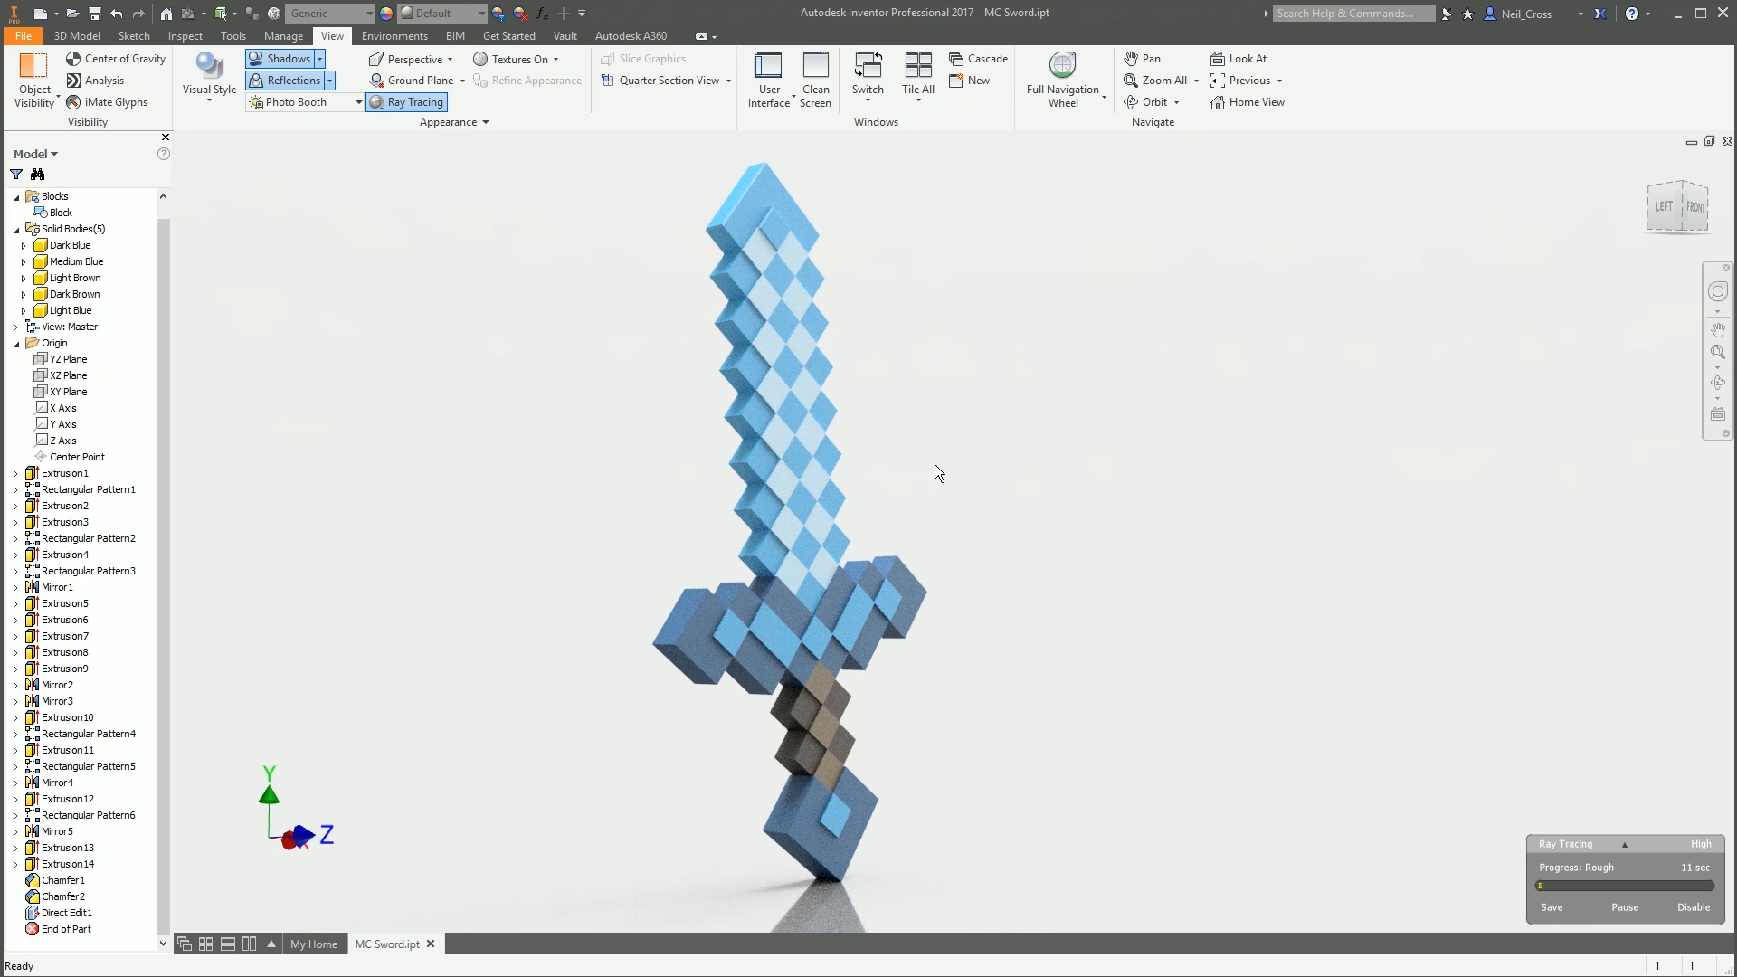
{"action": "left_click", "coordinate": [1700, 900]}
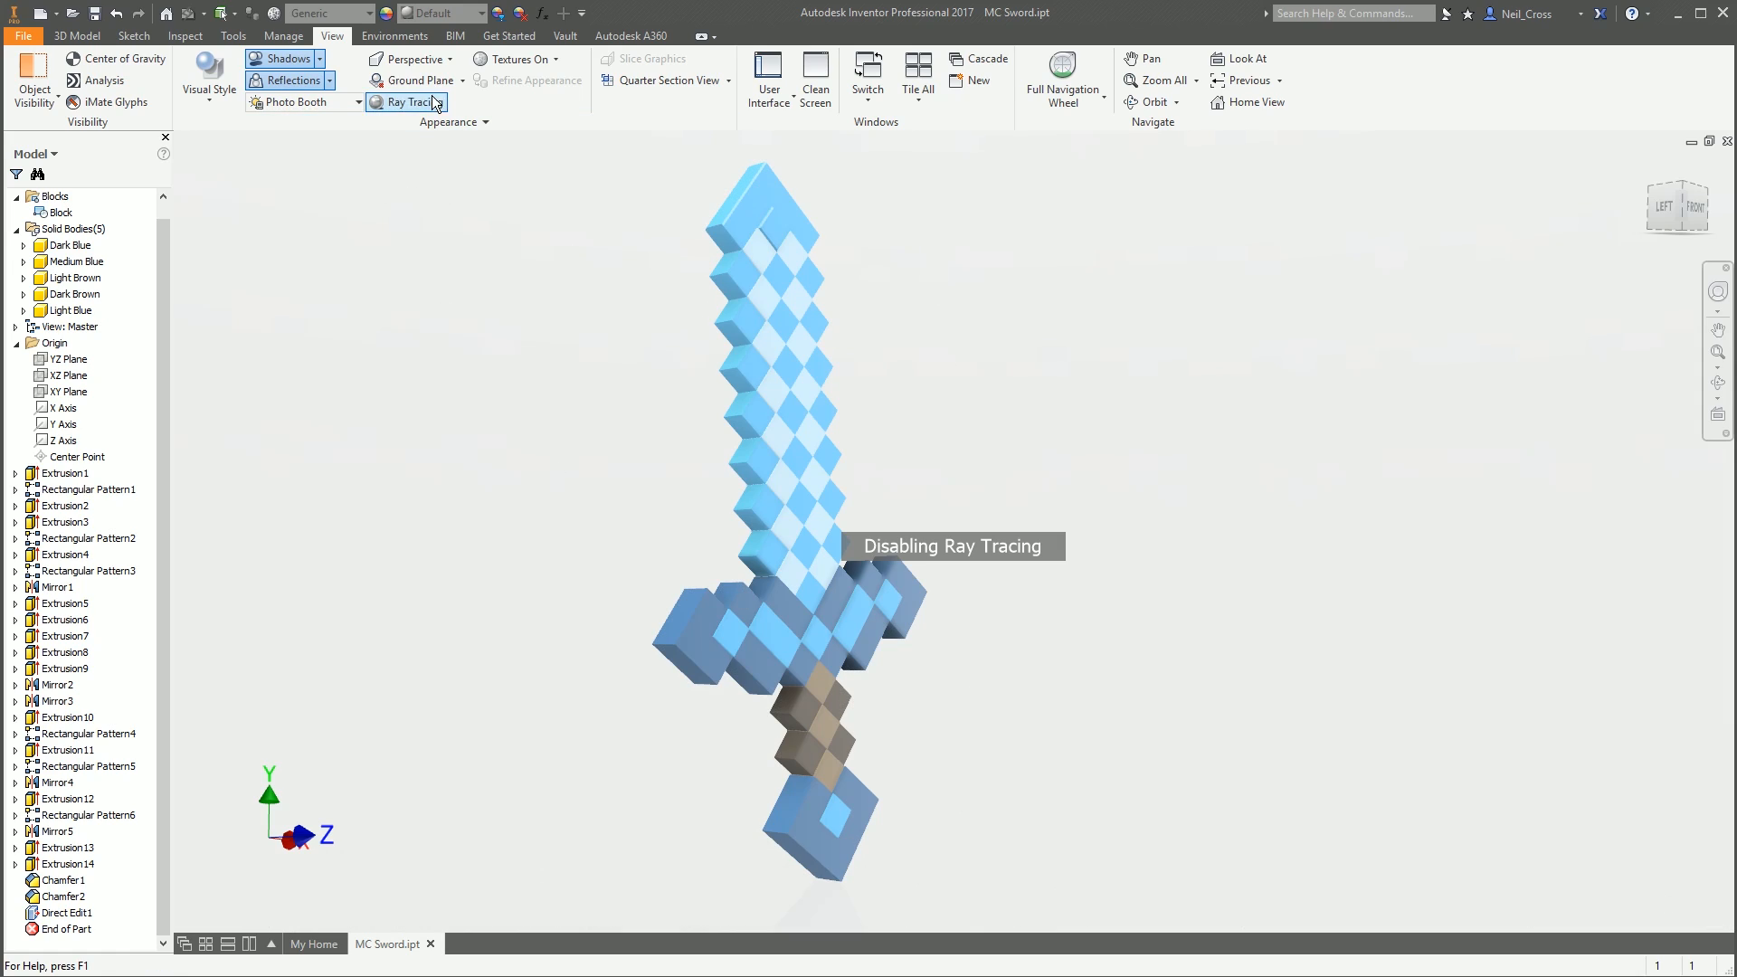
Switch the lighting style to Stuttgart Courtyard and view the sword standing in that scene
{"action": "left_click", "coordinate": [295, 106]}
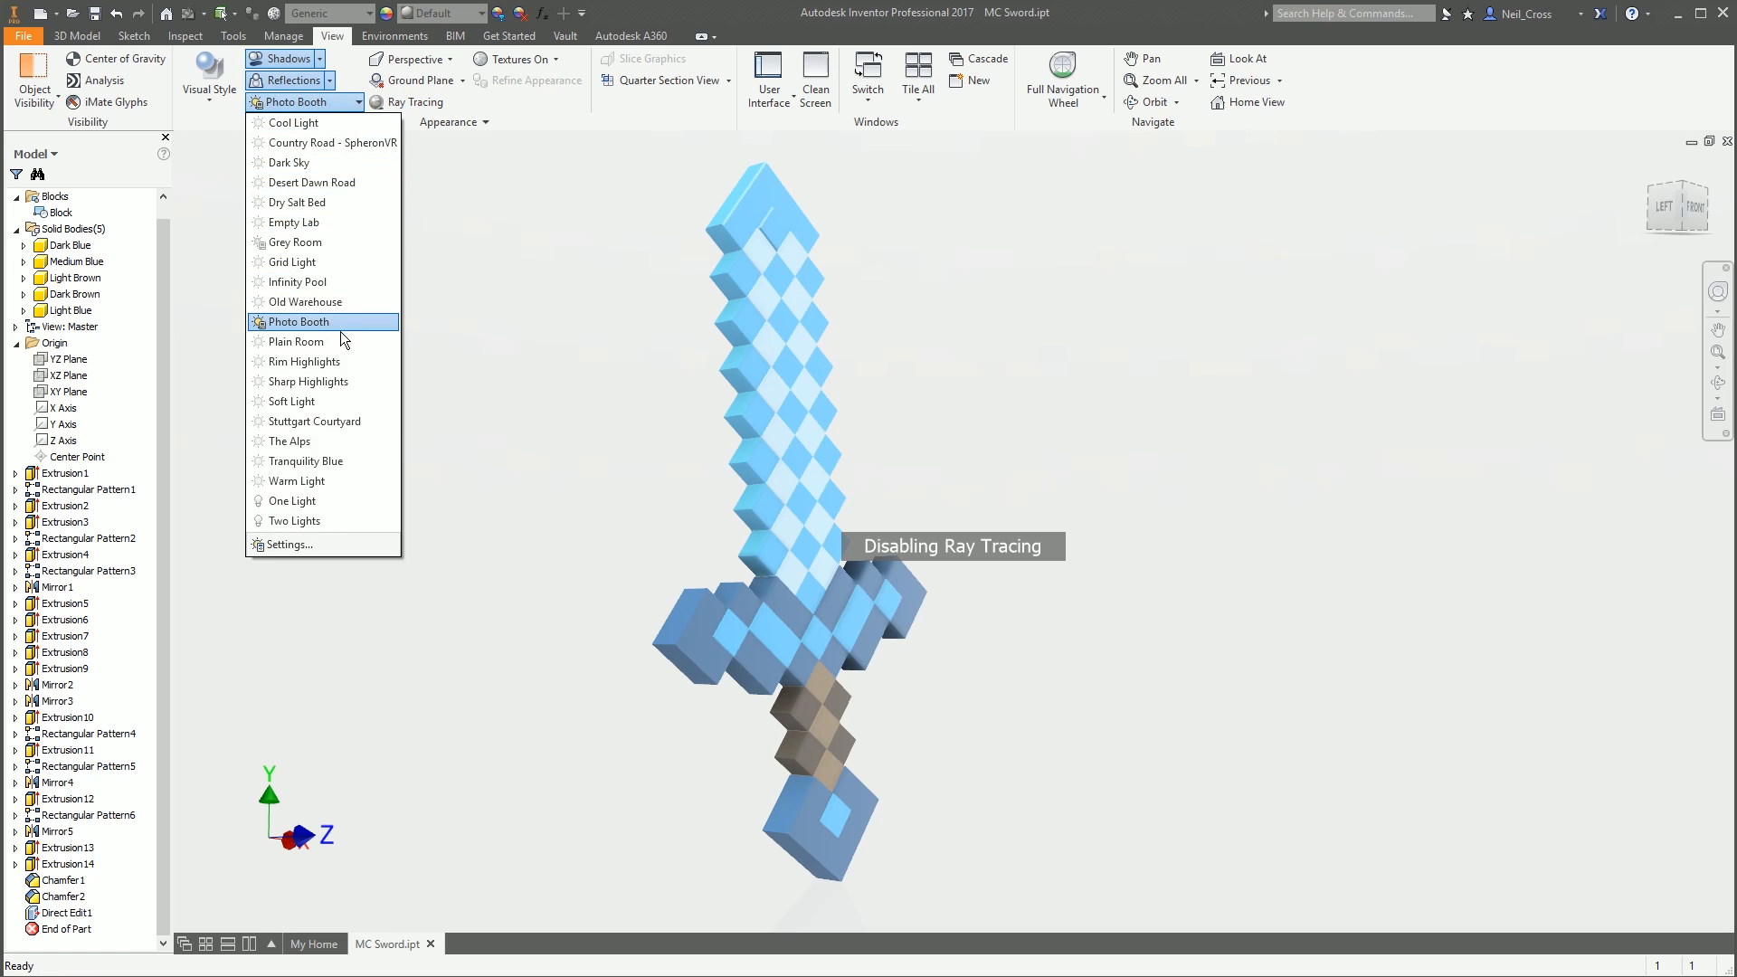
{"action": "left_click", "coordinate": [350, 422]}
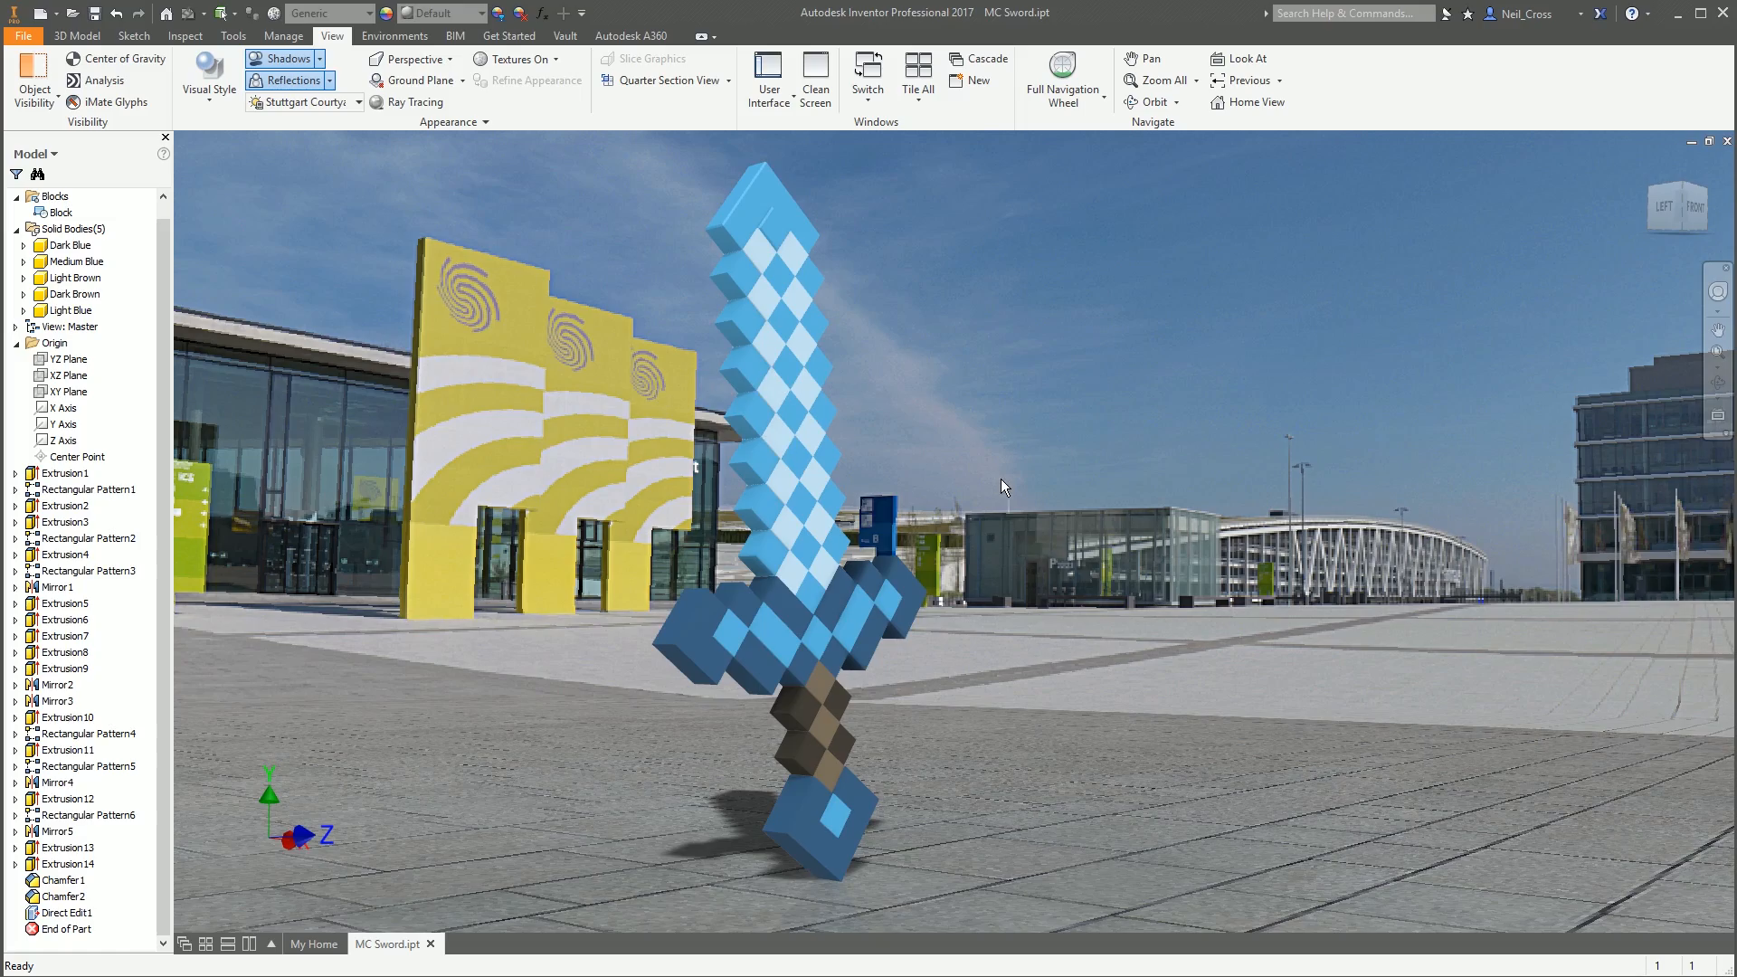
{"action": "middle_click_drag", "start_coordinate": [1000, 479], "coordinate": [719, 240], "text": "shift"}
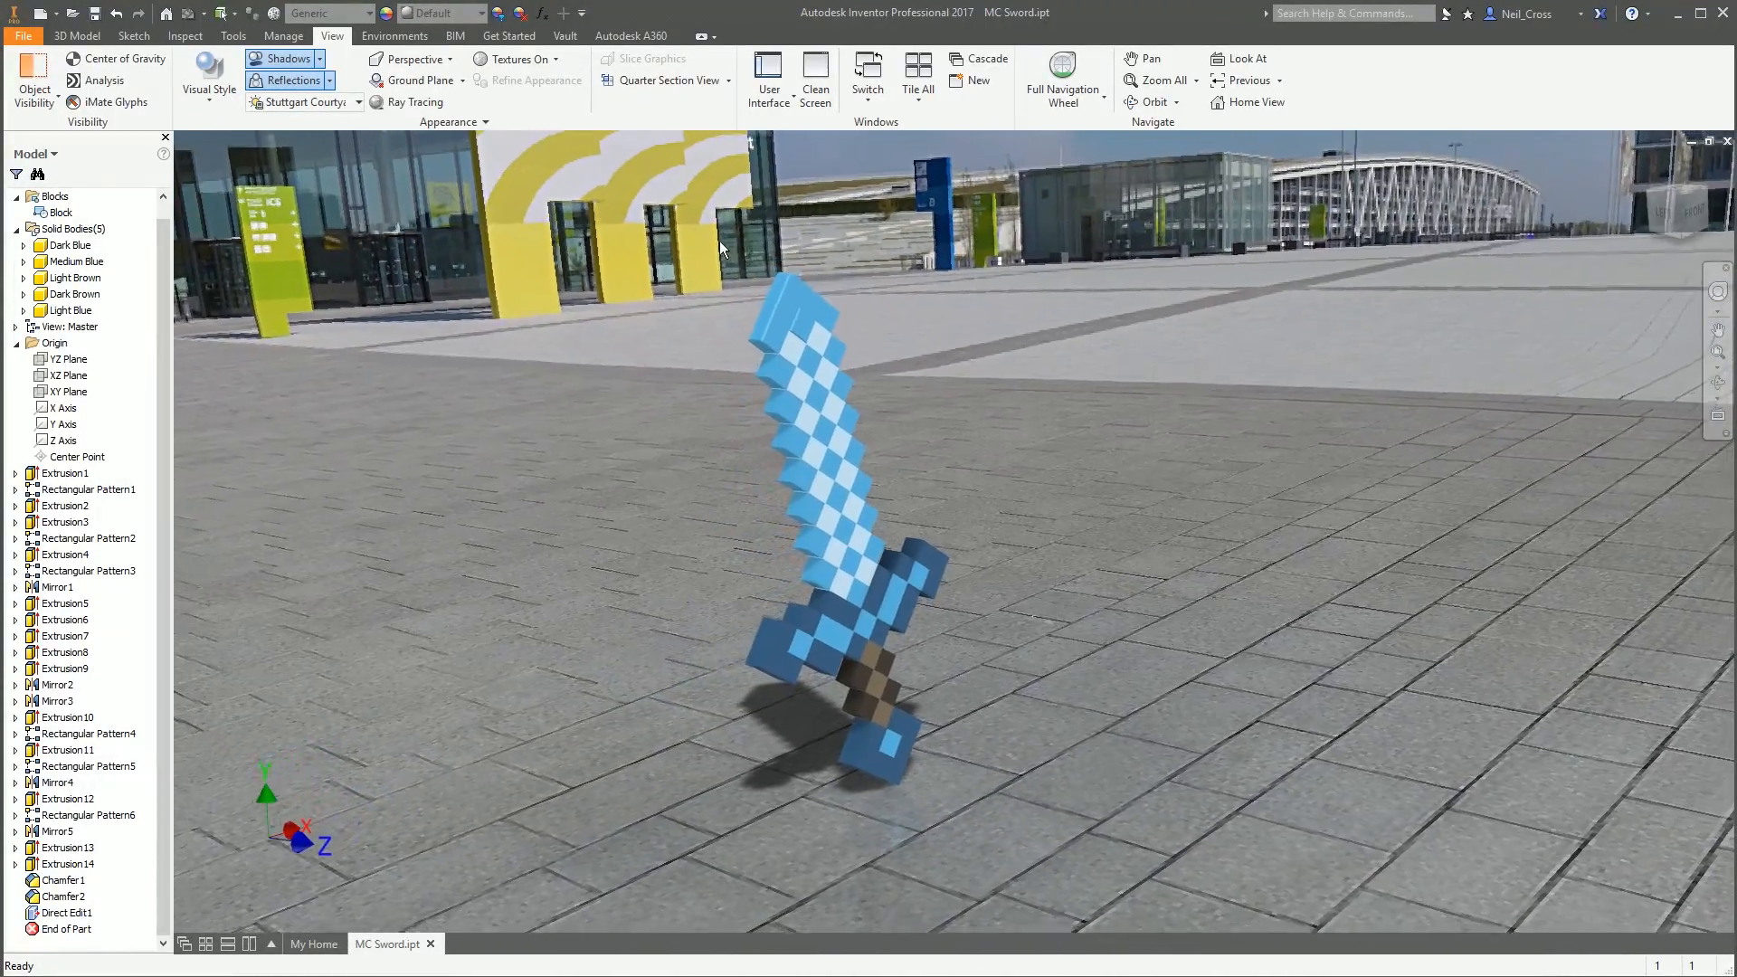
Set Light1 of the Stuttgart Courtyard style to move relative to the ViewCube, and save the style
{"action": "left_click", "coordinate": [319, 59]}
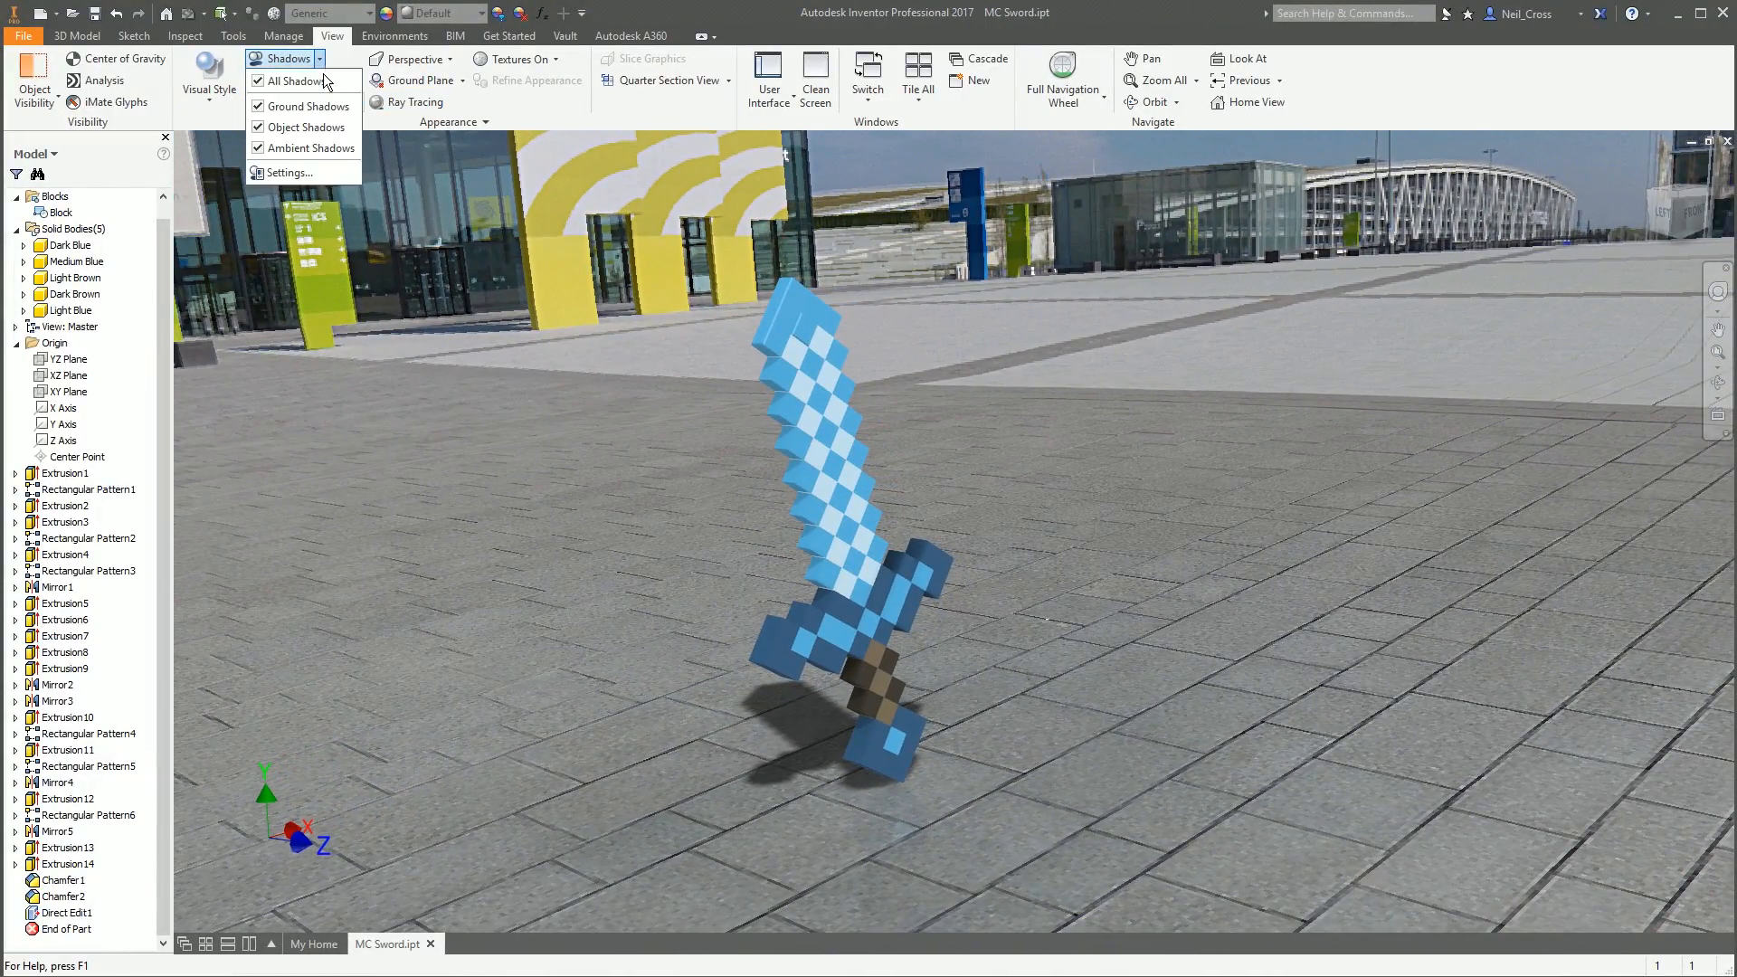
{"action": "left_click", "coordinate": [289, 172]}
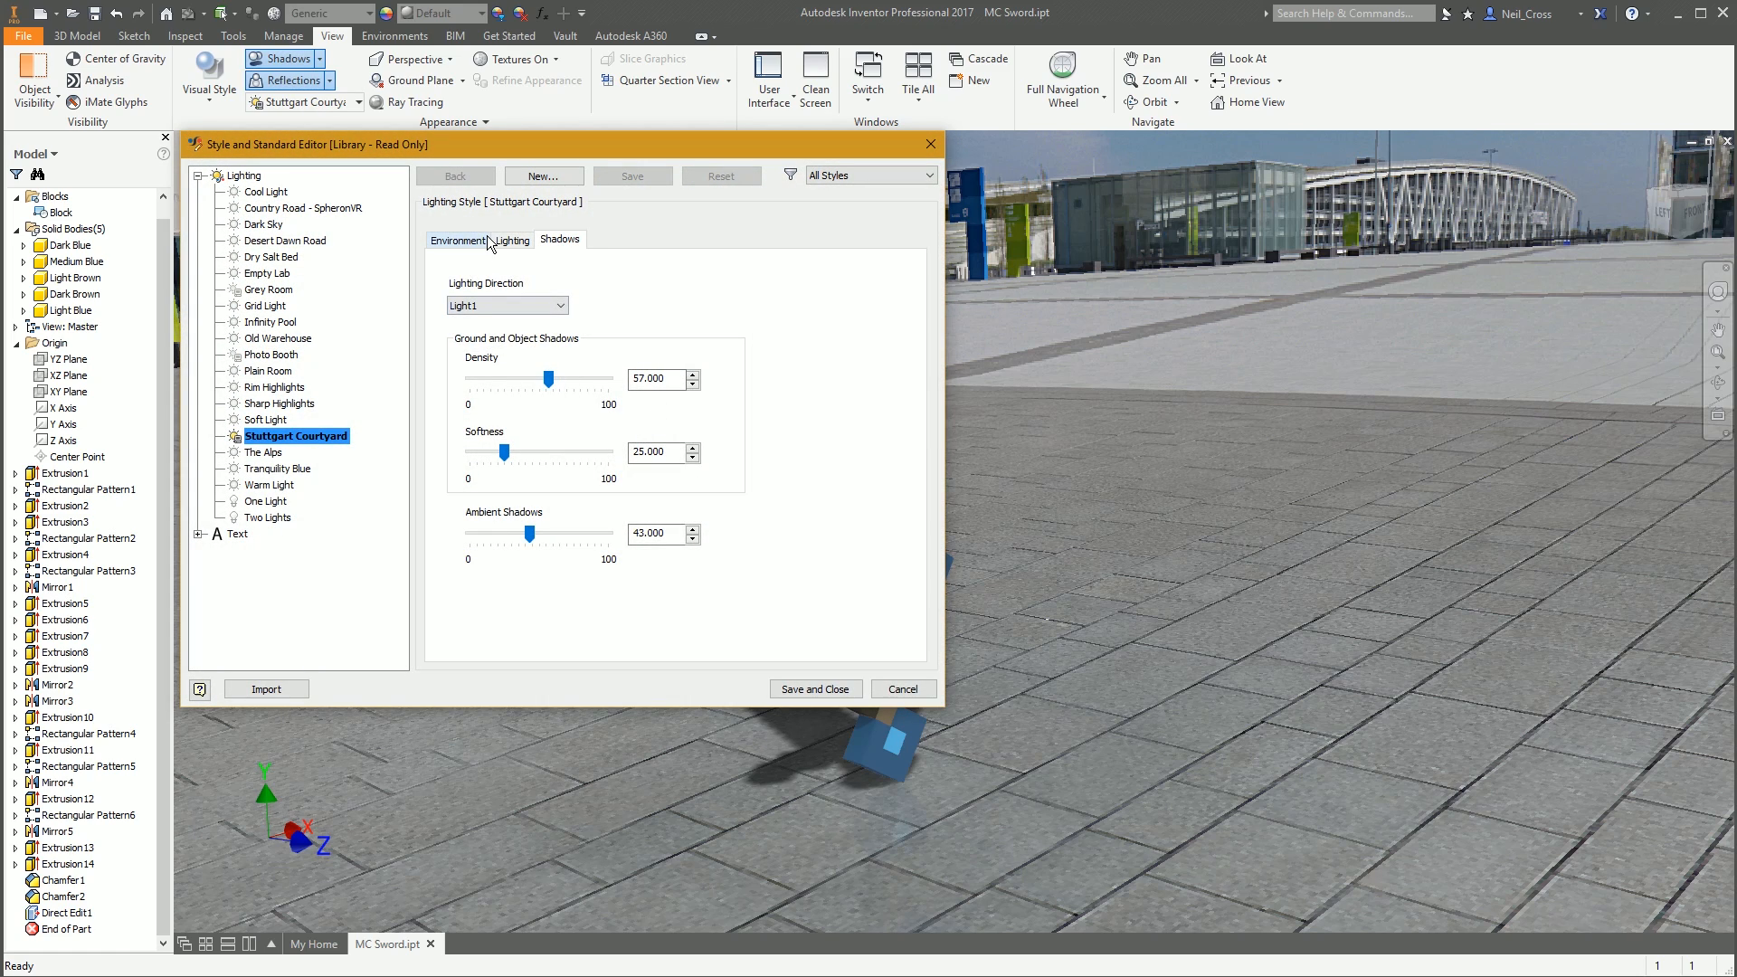
{"action": "left_click", "coordinate": [496, 240]}
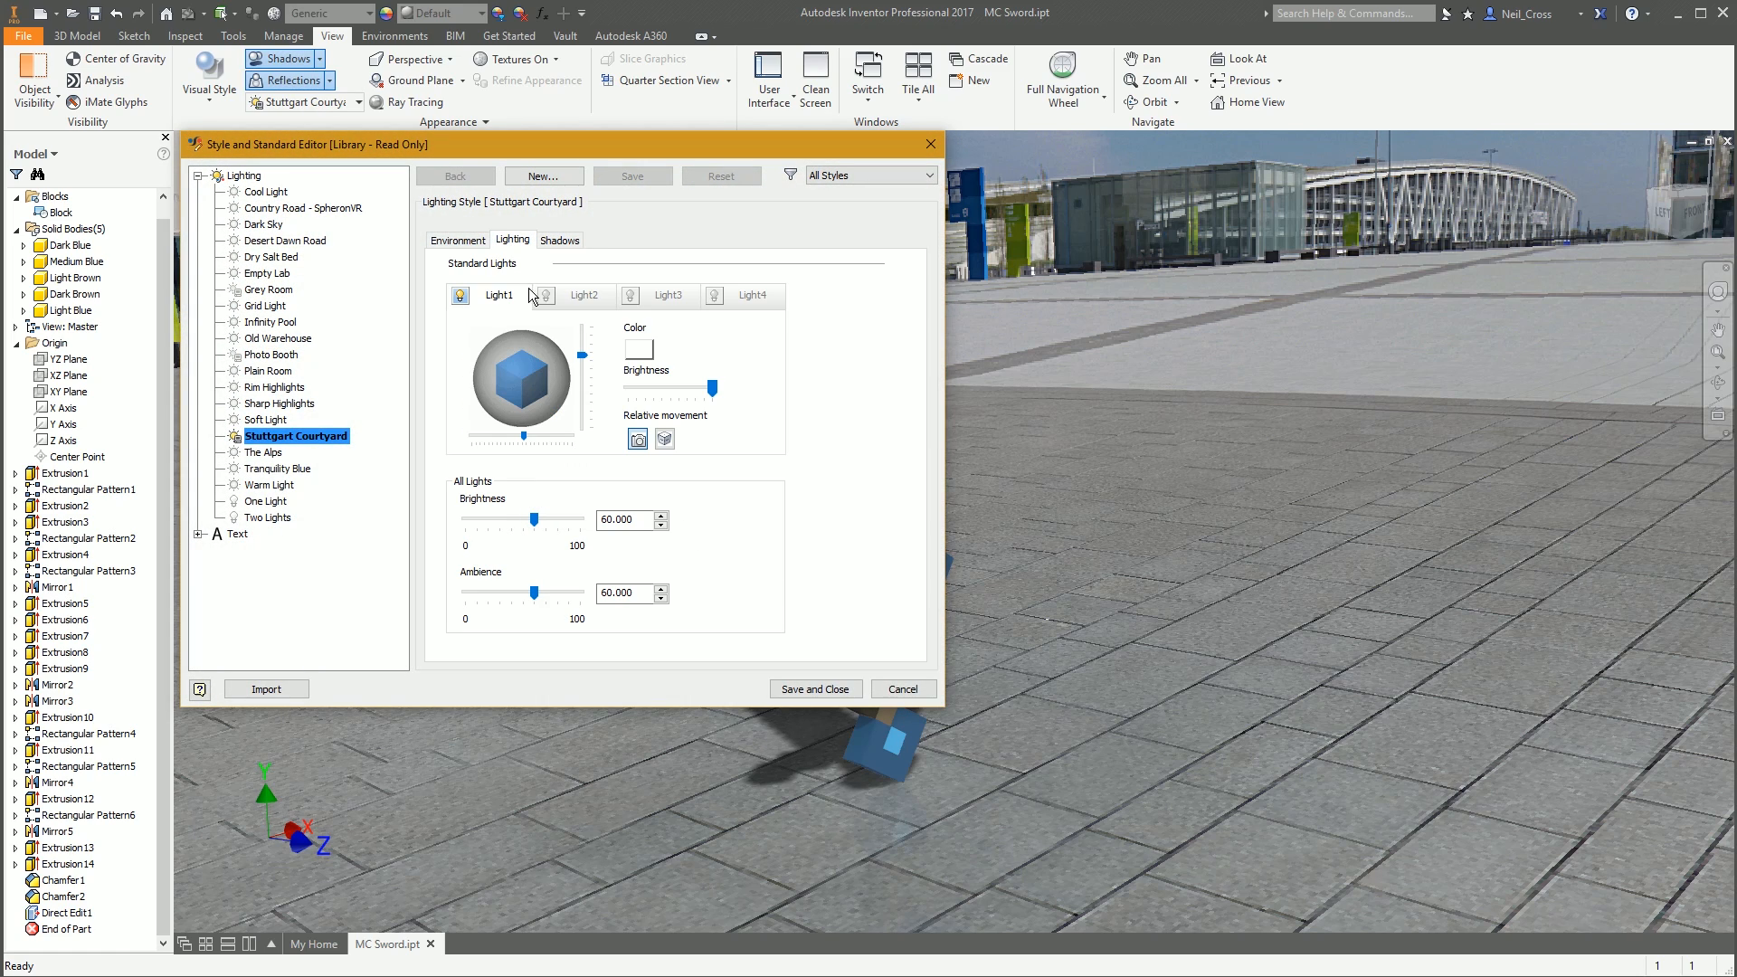
{"action": "left_click", "coordinate": [665, 444]}
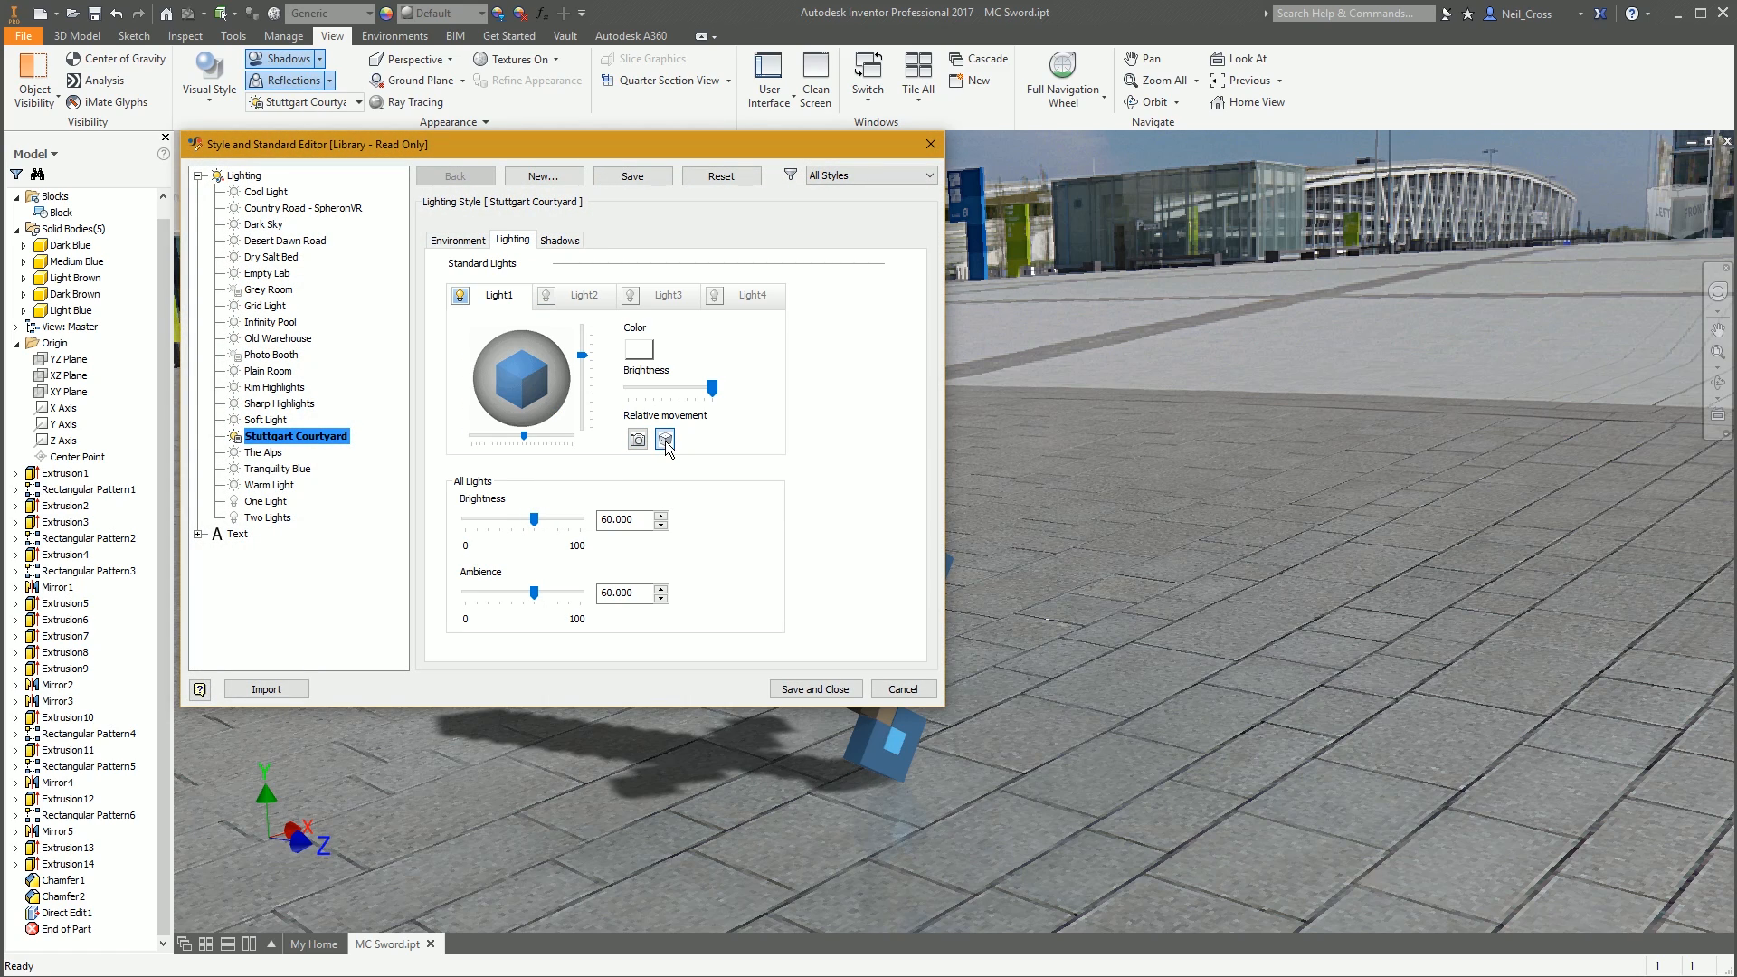
{"action": "left_click", "coordinate": [815, 689]}
{"action": "scroll", "coordinate": [1089, 615], "scroll_direction": "down", "scroll_amount": 3}
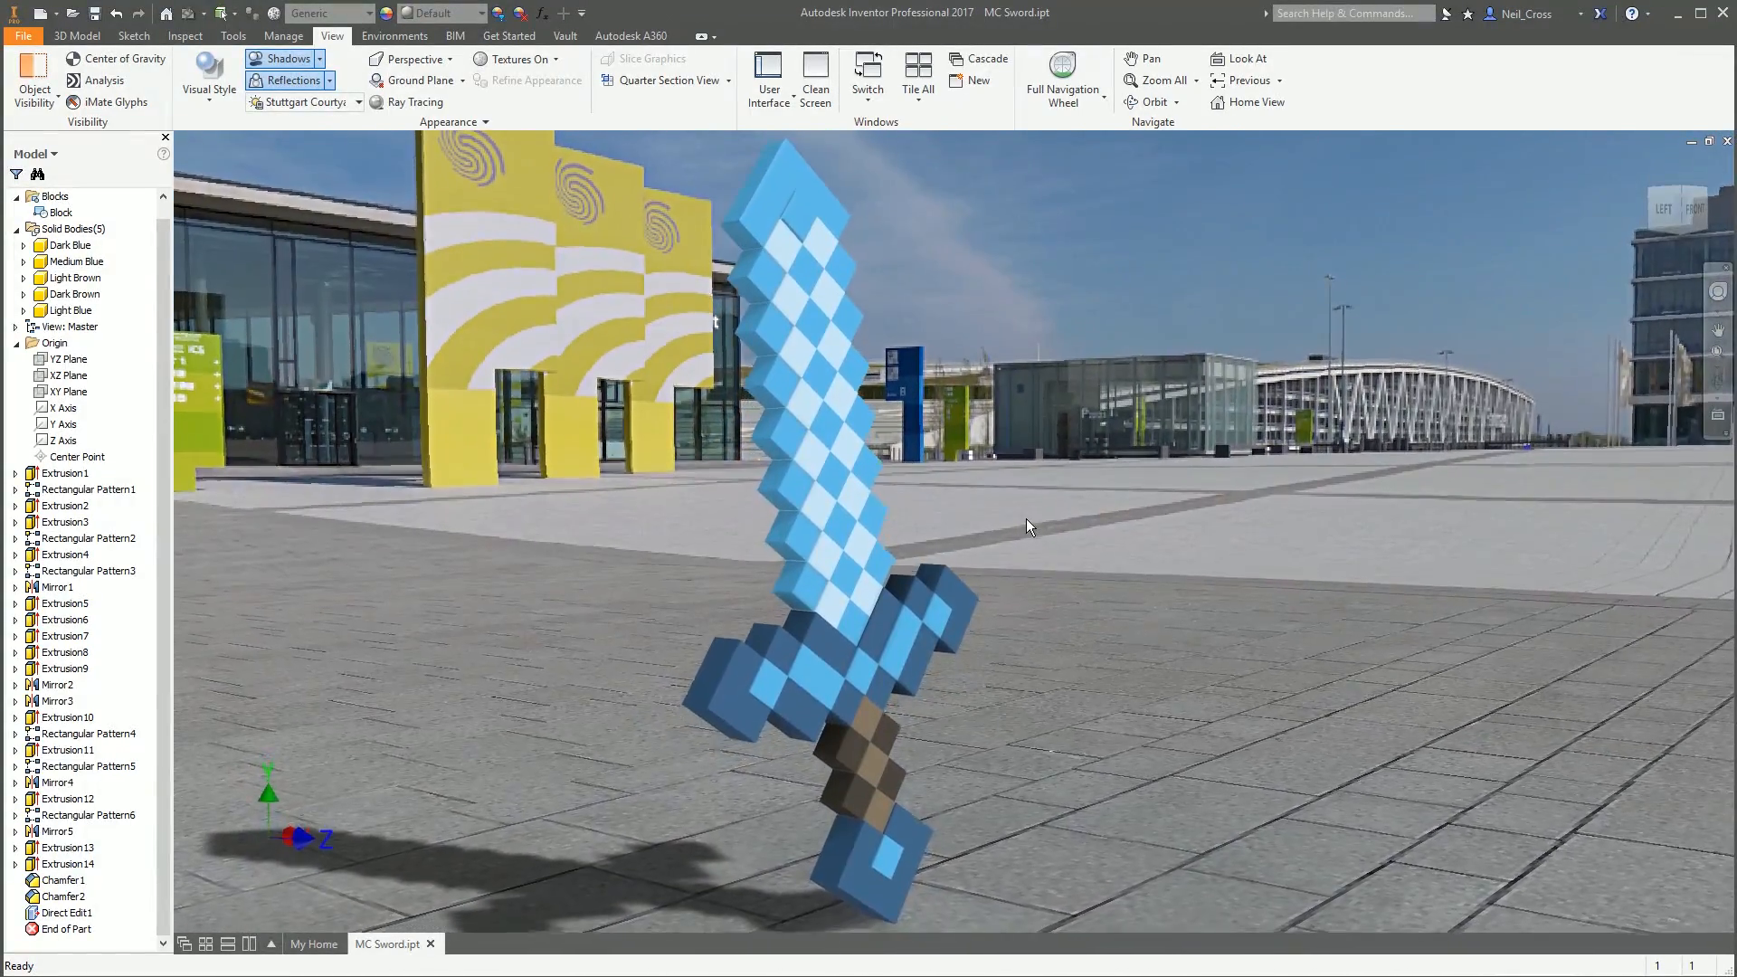
Render the sword in the Stuttgart Courtyard scene with ray tracing
{"action": "left_click", "coordinate": [406, 101]}
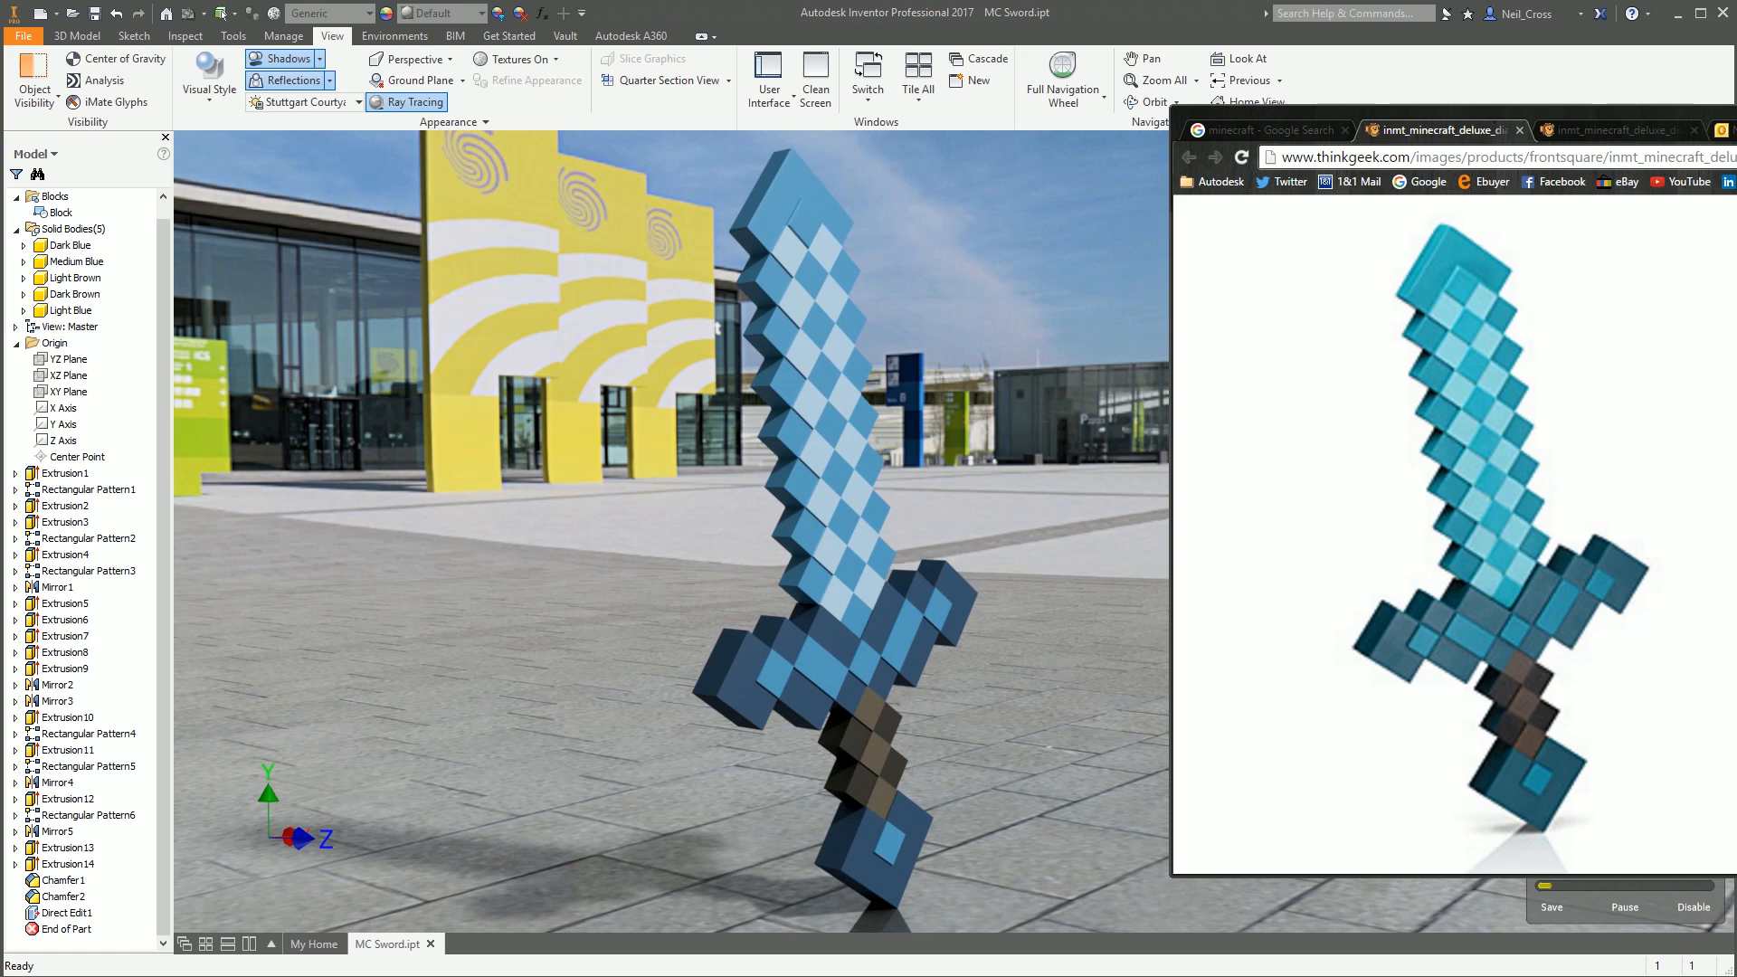
View the pickaxe picture among the browser's Minecraft image results, and move the browser window off the model view
{"action": "left_click", "coordinate": [1285, 131]}
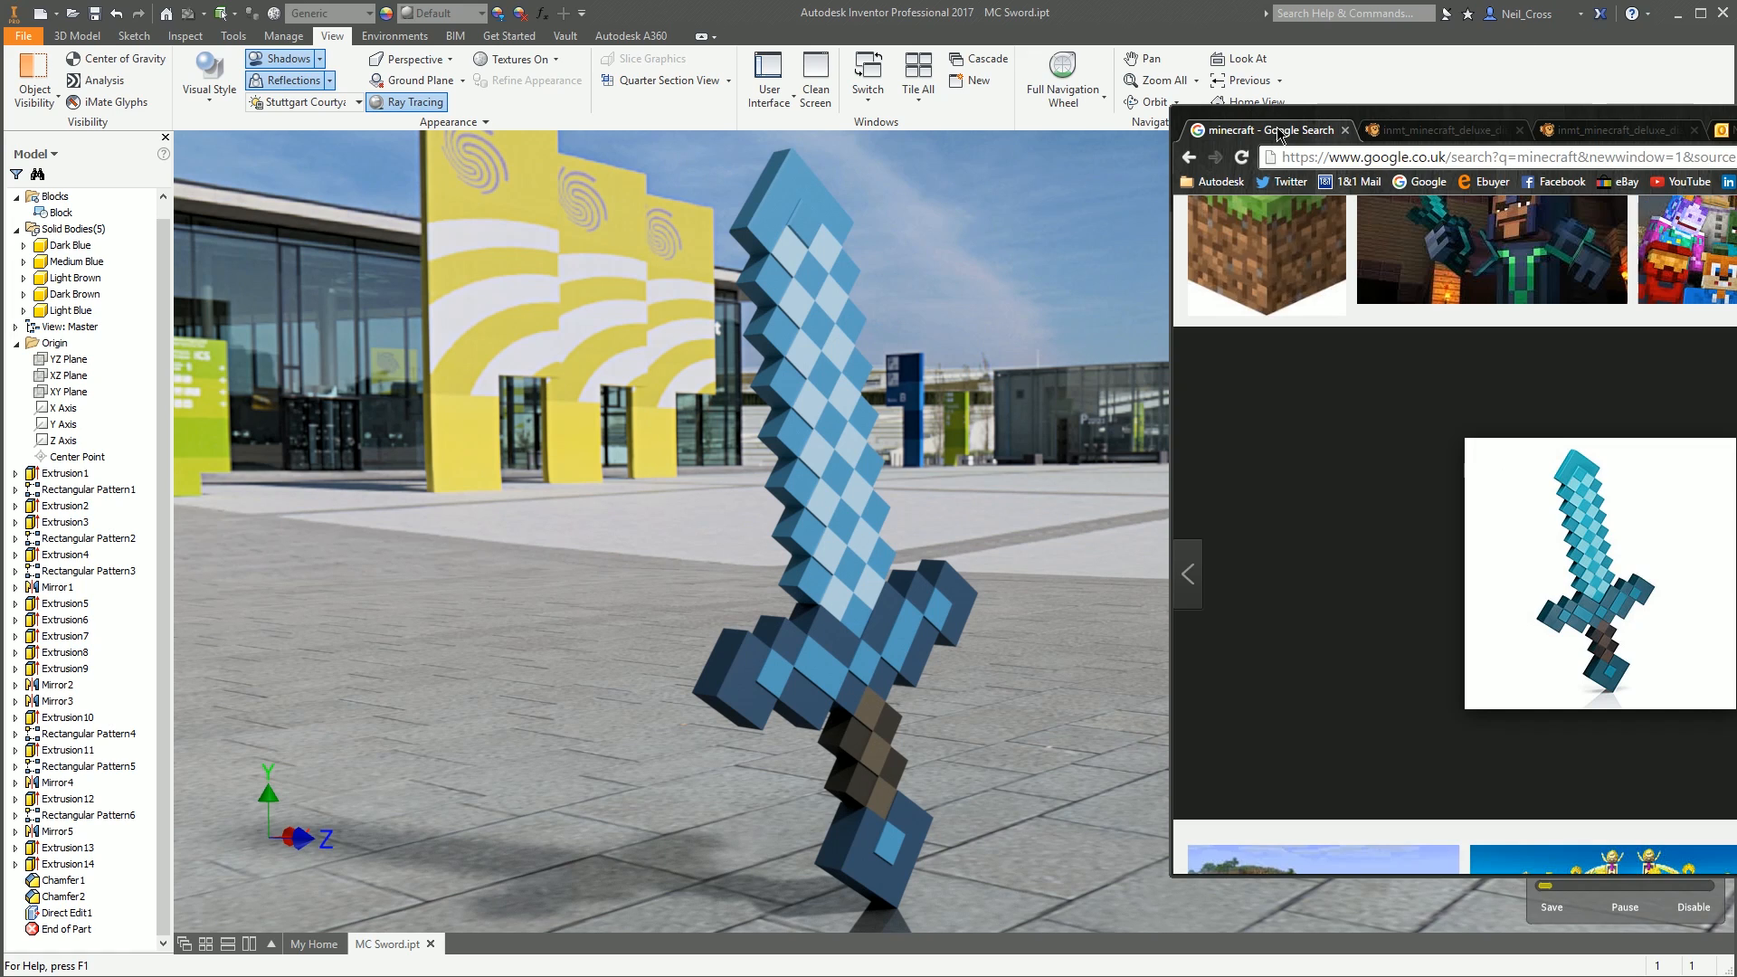
{"action": "scroll", "coordinate": [1454, 534], "scroll_direction": "up", "scroll_amount": 3}
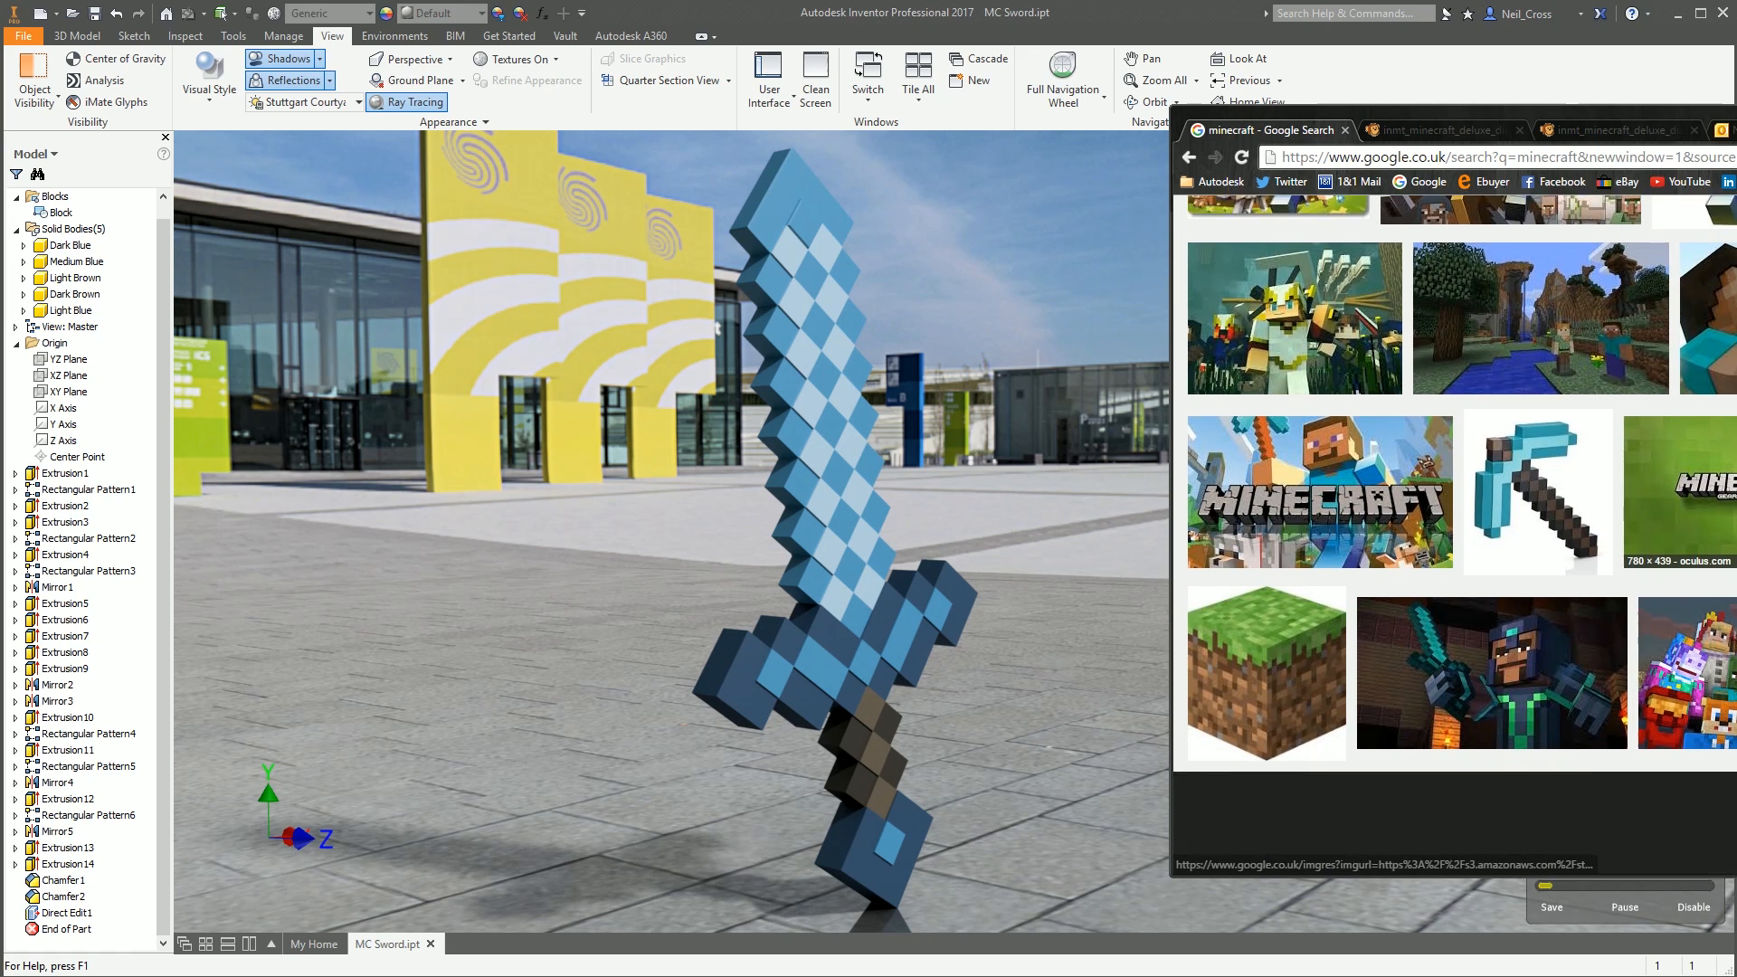
{"action": "scroll", "coordinate": [1454, 534], "scroll_direction": "up", "scroll_amount": 1}
{"action": "left_click", "coordinate": [1538, 389]}
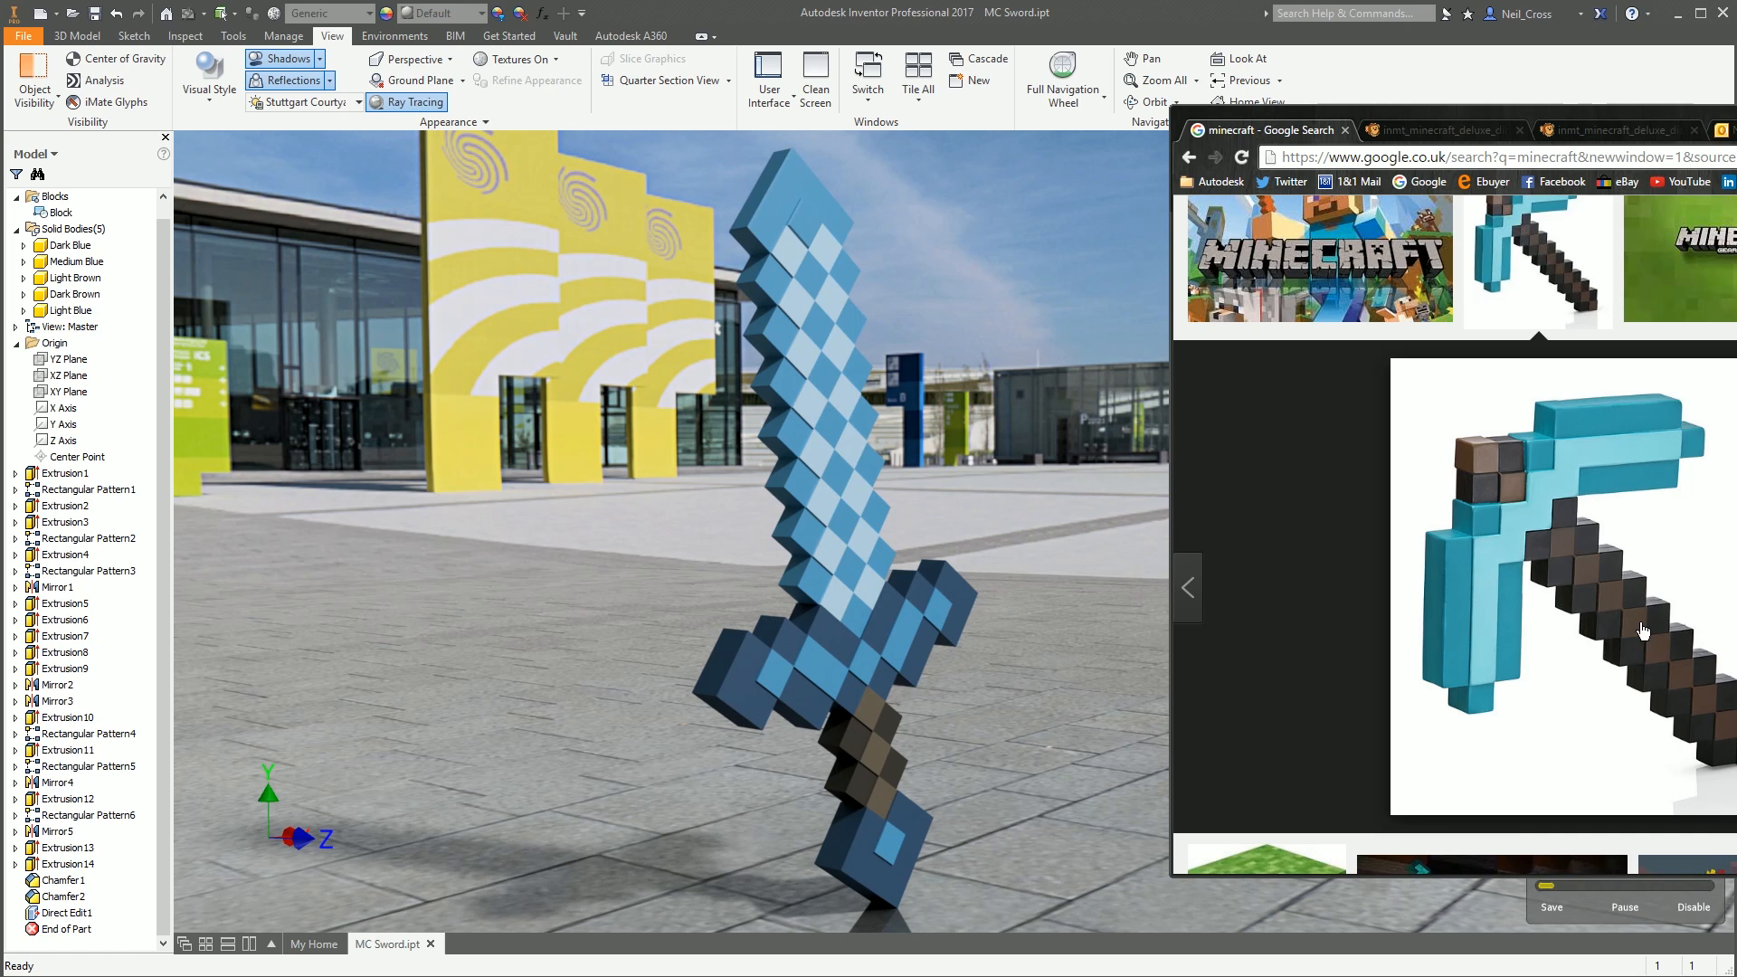
{"action": "scroll", "coordinate": [1491, 519], "scroll_direction": "up", "scroll_amount": 5}
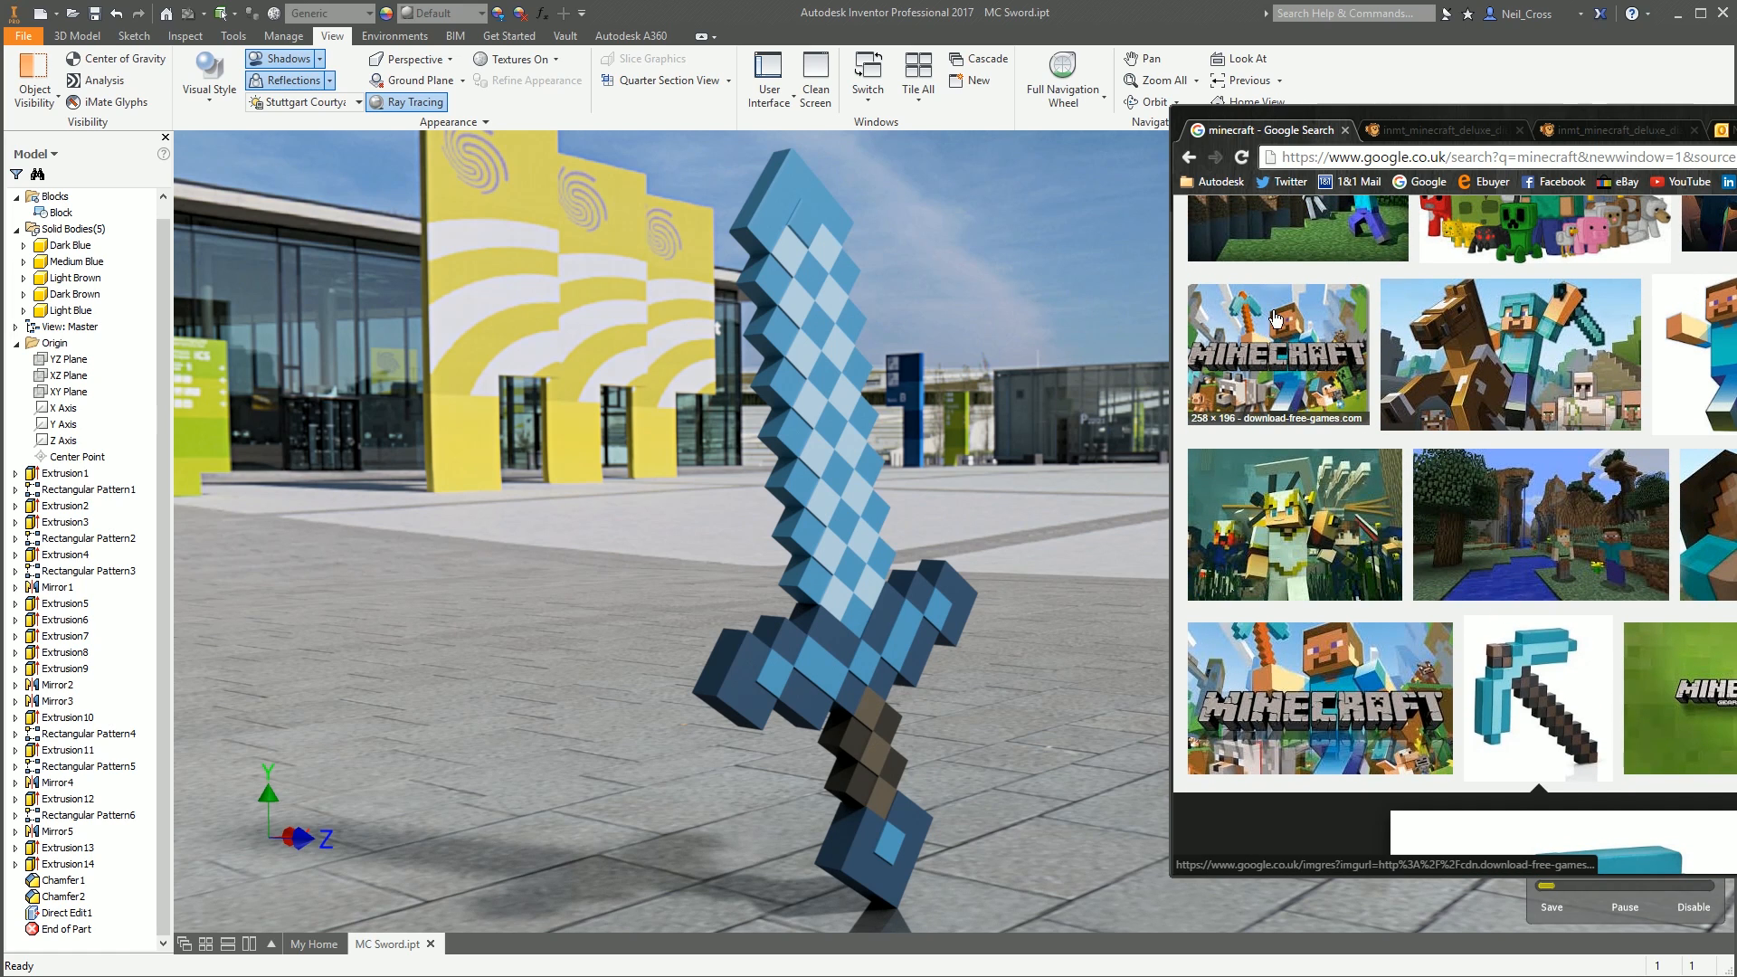
{"action": "scroll", "coordinate": [1566, 651], "scroll_direction": "down", "scroll_amount": 5}
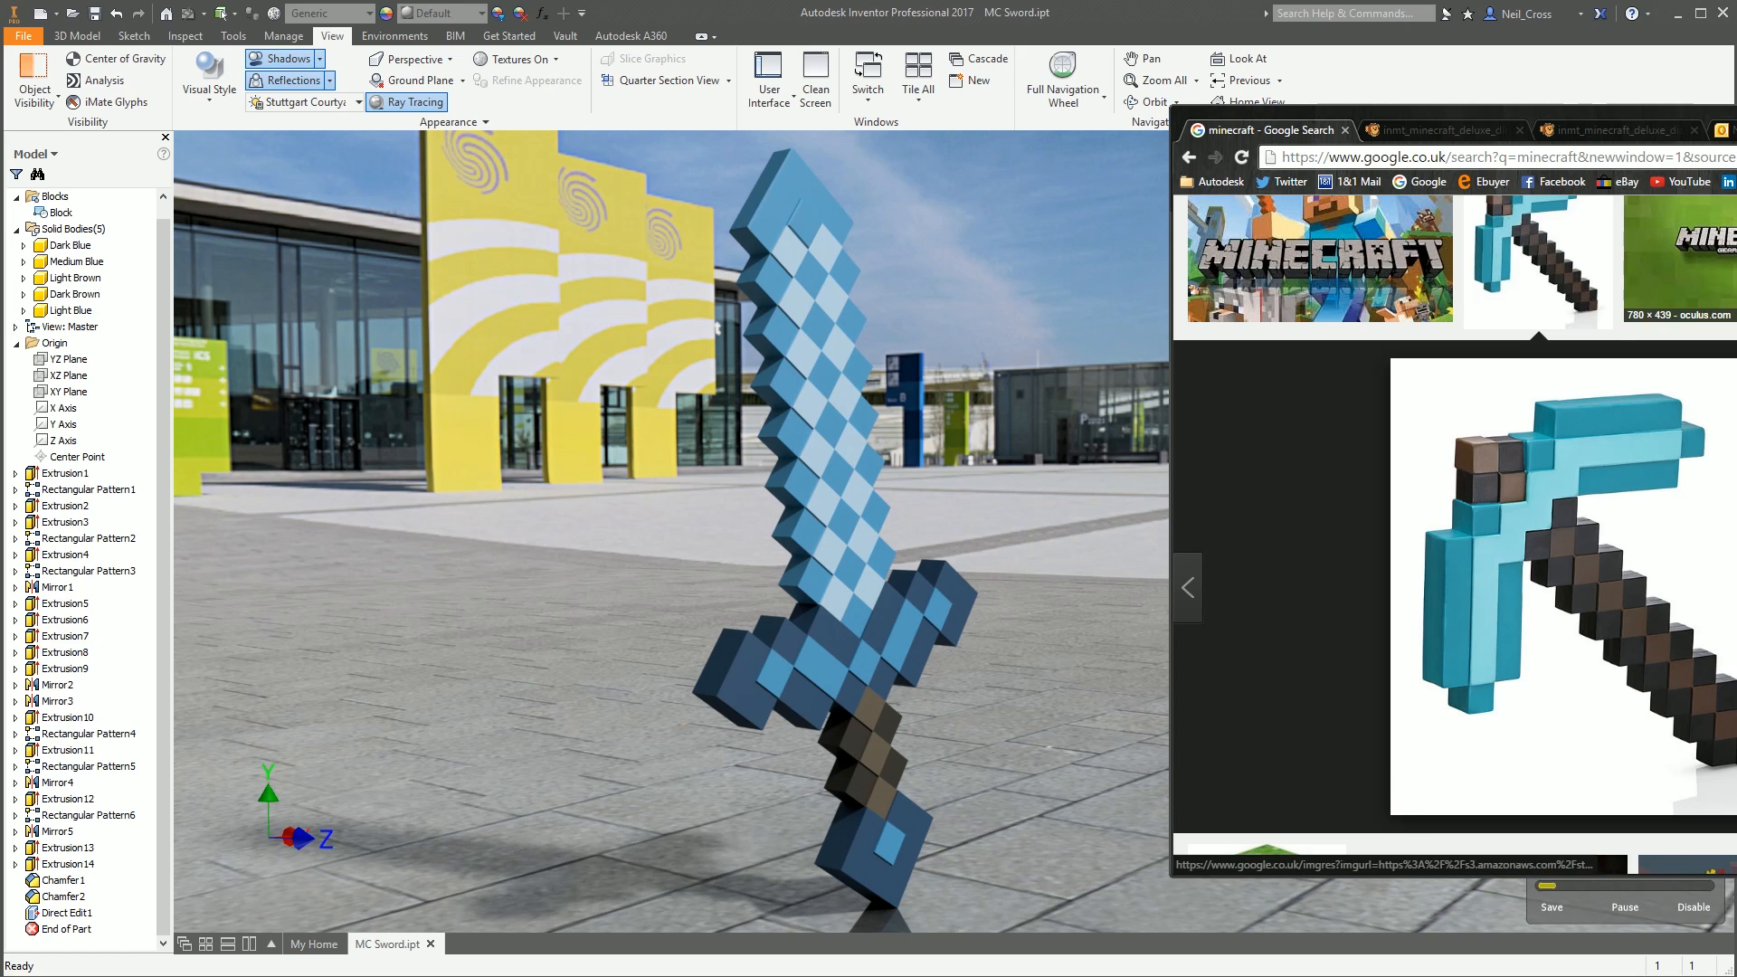
{"action": "left_click_drag", "start_coordinate": [1311, 115], "coordinate": [1736, 110]}
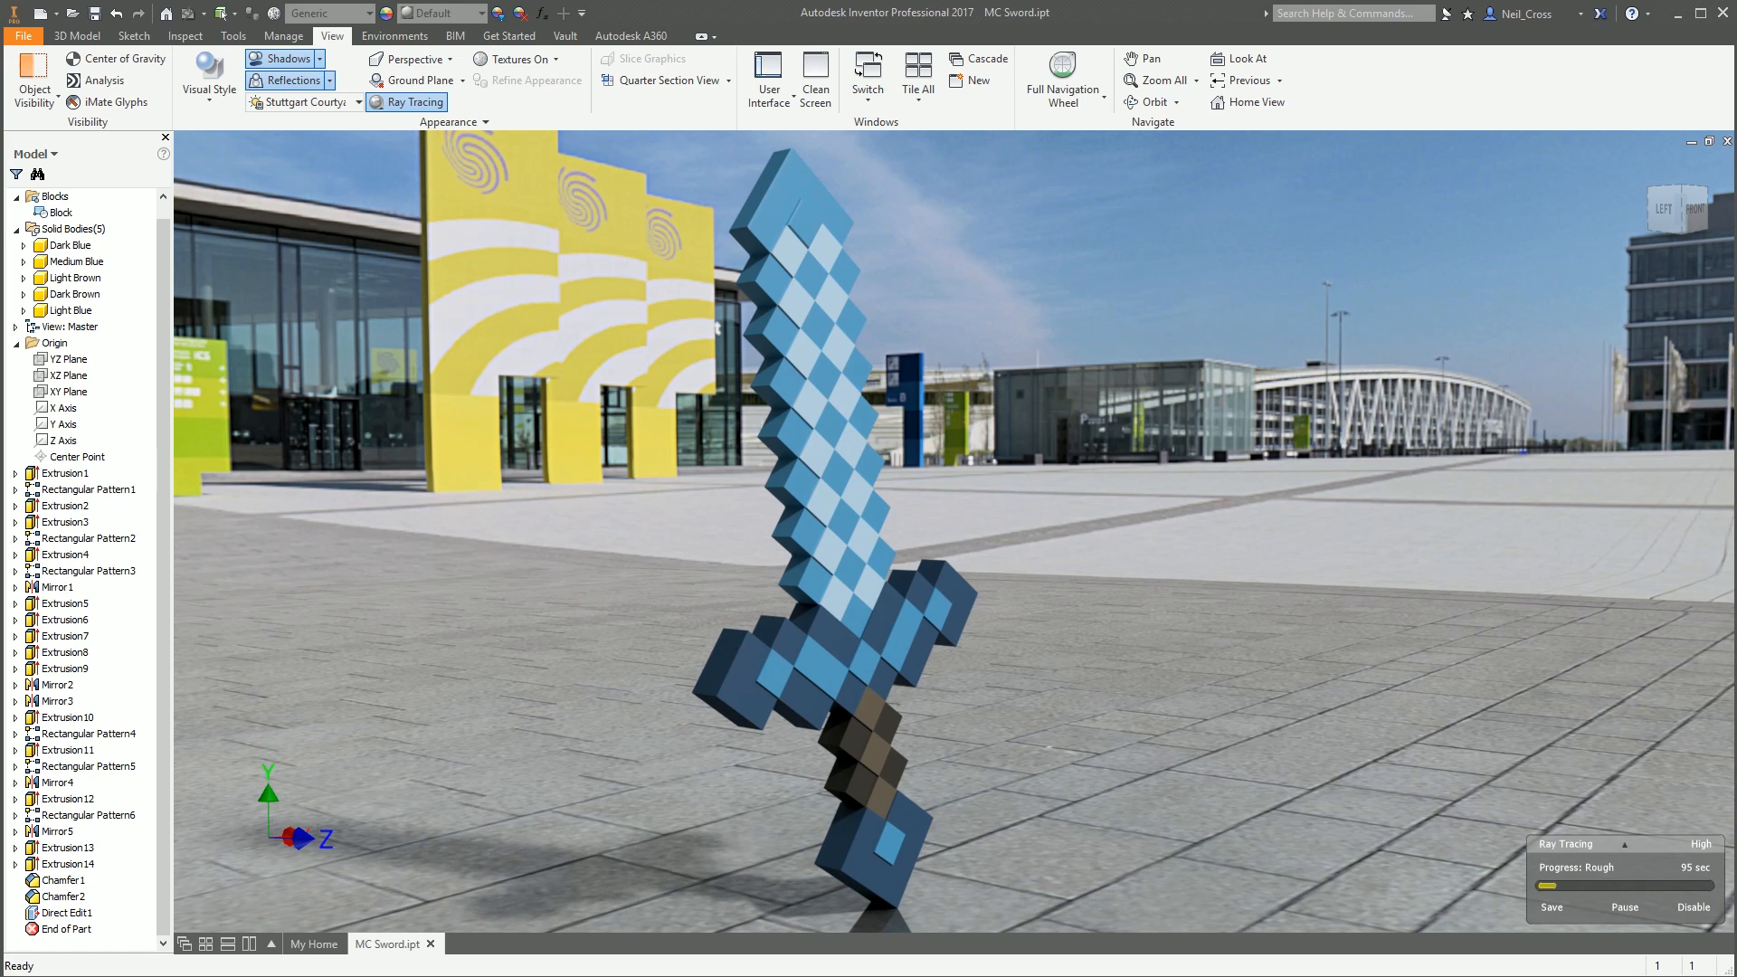